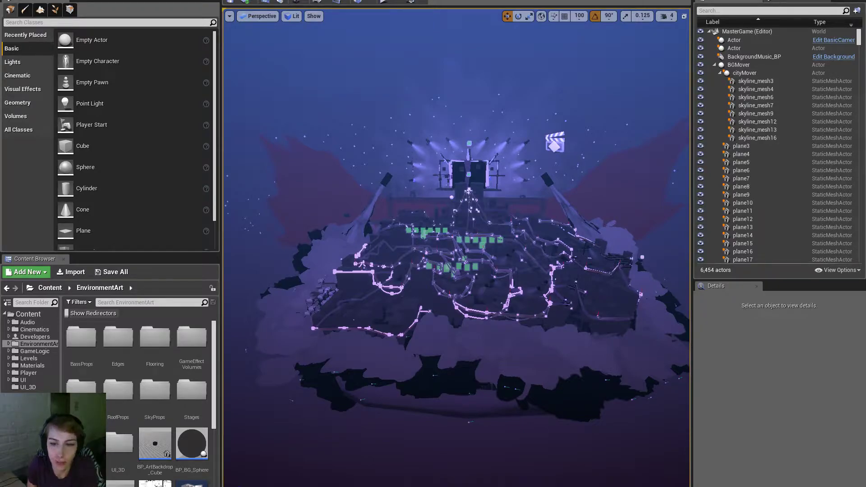
Step: Expand the level viewport to full screen and start playing the MasterGame level in the editor
{"action": "right_click_drag", "start_coordinate": [589, 330], "coordinate": [594, 334]}
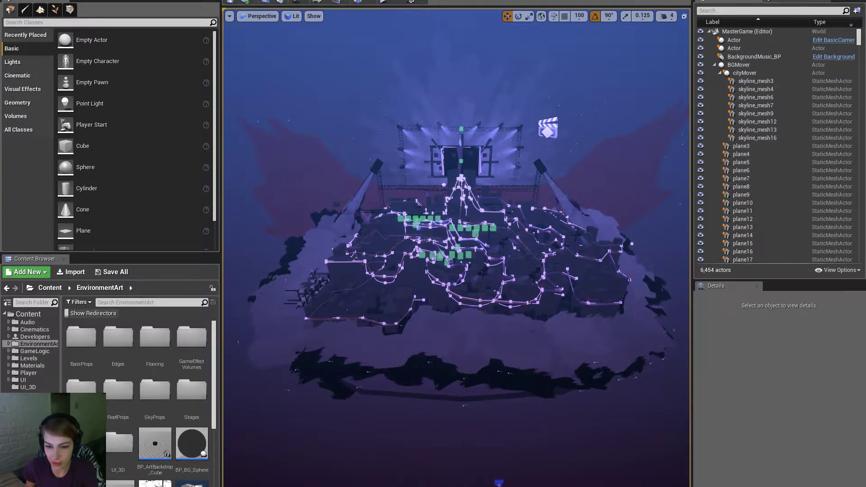
{"action": "right_click_drag", "start_coordinate": [521, 407], "coordinate": [529, 410]}
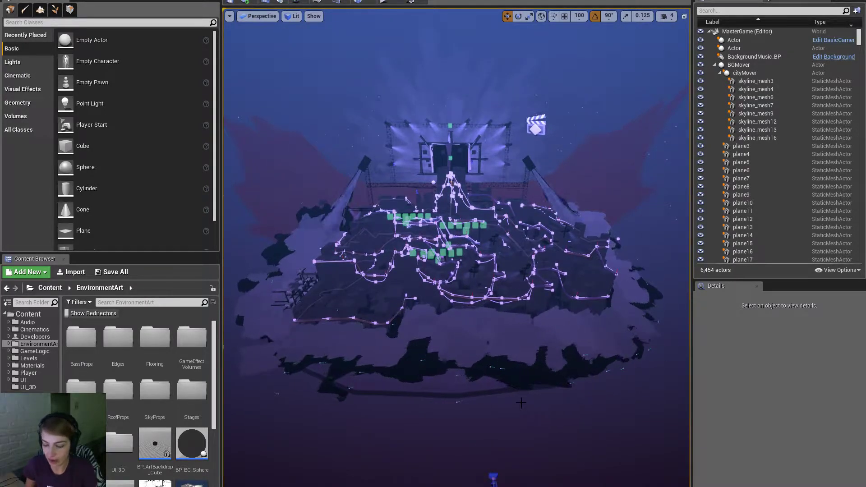
{"action": "key", "text": "F11"}
{"action": "mouse_move", "coordinate": [548, 372]}
{"action": "right_mouse_down"}
{"action": "mouse_move", "coordinate": [543, 377]}
{"action": "mouse_move", "coordinate": [549, 371]}
{"action": "right_mouse_up"}
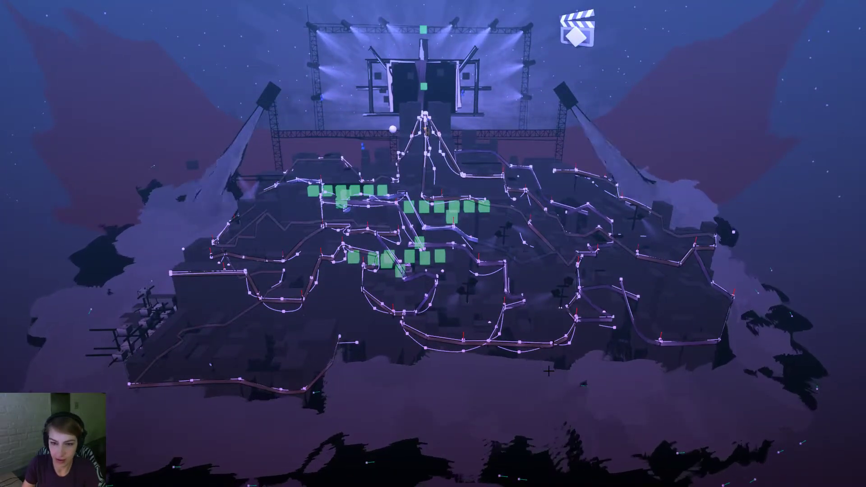
{"action": "key", "text": "alt+p"}
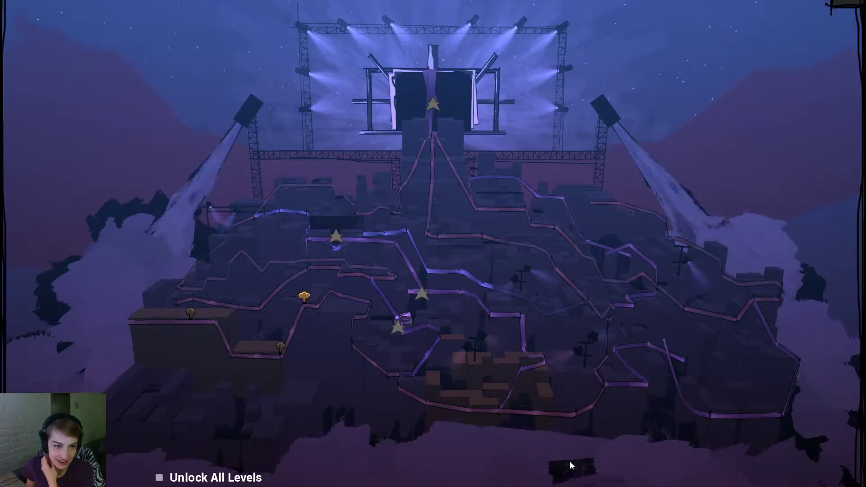
Step: Enter the first level on the far-left rooftop, look around the character and level from several angles, and leave the level
{"action": "left_click", "coordinate": [191, 313]}
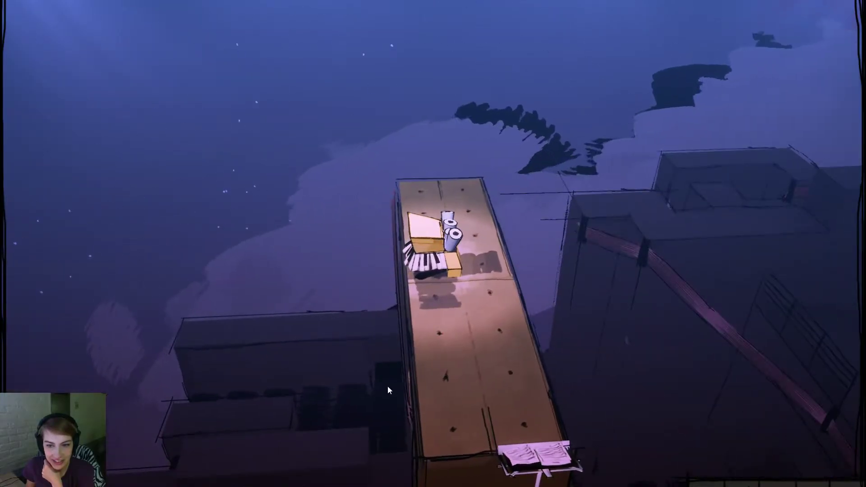
{"action": "left_click_drag", "start_coordinate": [388, 387], "coordinate": [773, 387]}
{"action": "left_click_drag", "start_coordinate": [386, 396], "coordinate": [390, 346]}
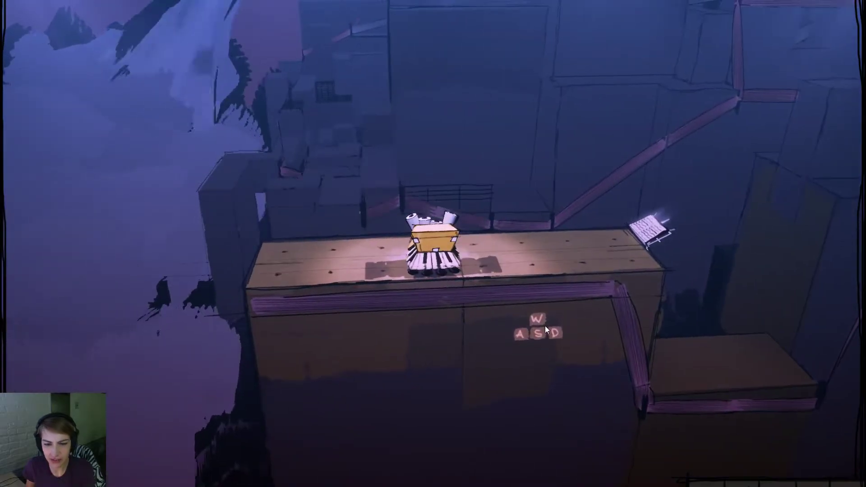
{"action": "key", "text": "d"}
{"action": "left_click_drag", "start_coordinate": [692, 345], "coordinate": [279, 346]}
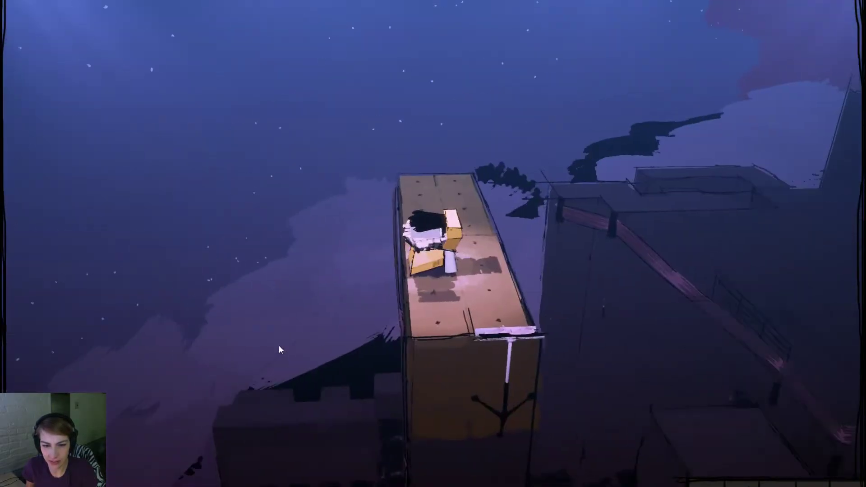
{"action": "left_click_drag", "start_coordinate": [600, 349], "coordinate": [285, 334]}
{"action": "left_click_drag", "start_coordinate": [564, 346], "coordinate": [491, 345]}
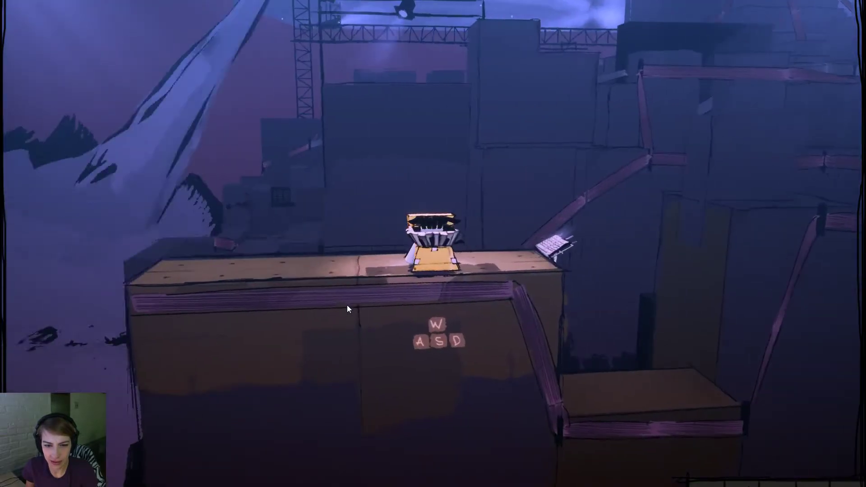
{"action": "left_click_drag", "start_coordinate": [711, 313], "coordinate": [436, 293]}
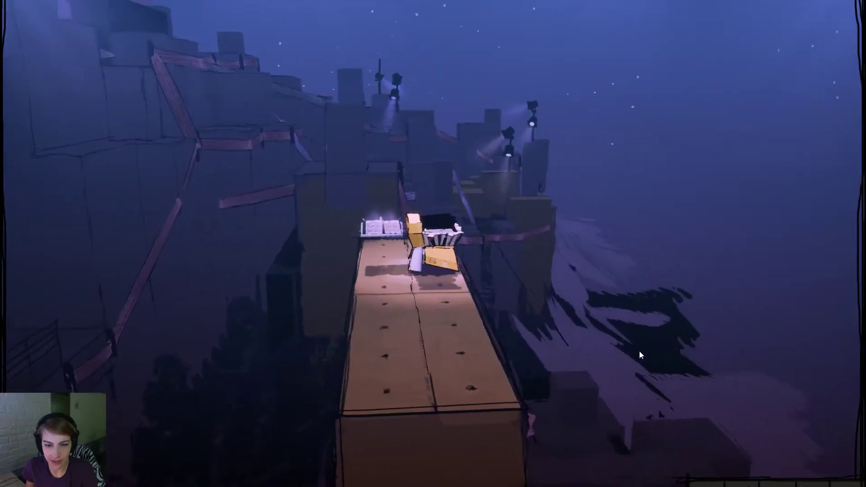
{"action": "key", "text": "Escape"}
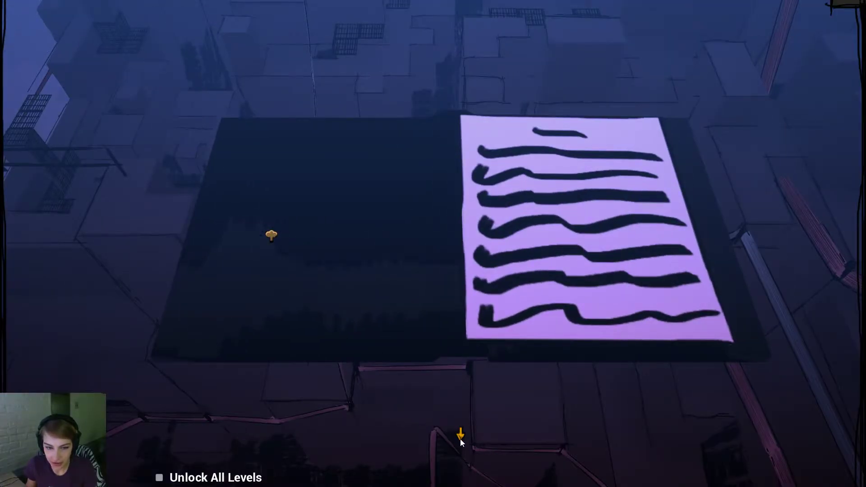
Step: Return to the full city map and enable Unlock All Levels
{"action": "left_click", "coordinate": [460, 435]}
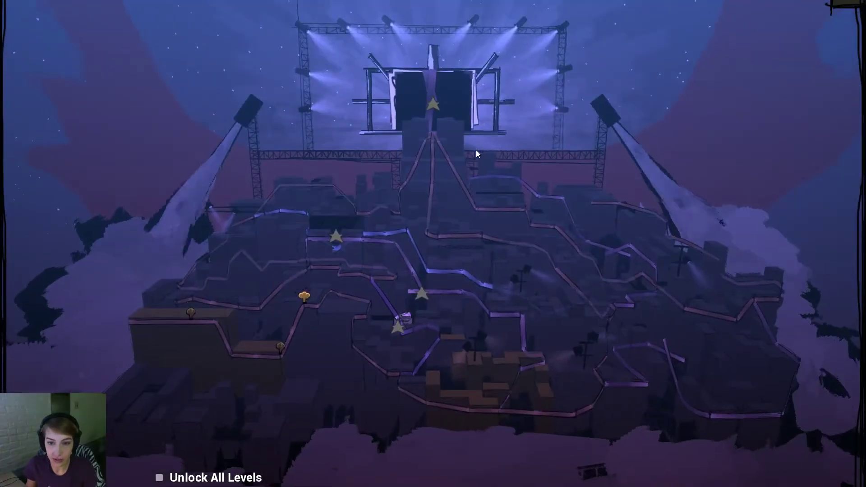
{"action": "left_click", "coordinate": [160, 478]}
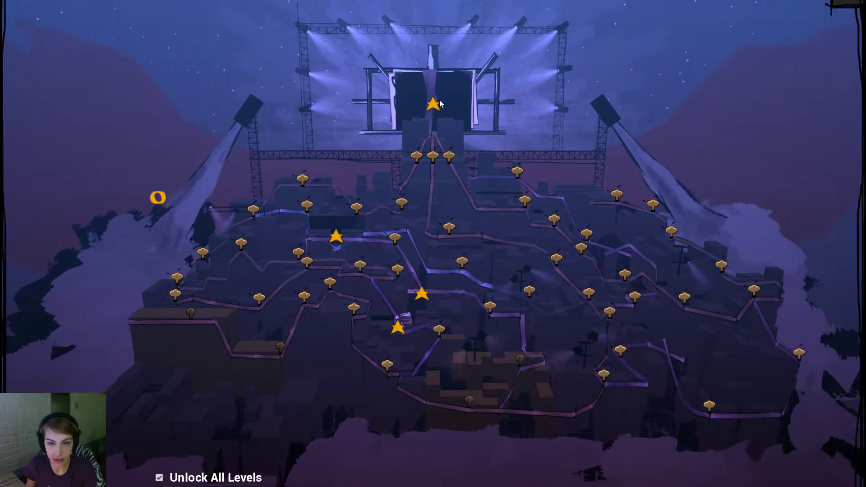
Step: Open the main stage's sheet-music page selection, view the level at the middle marker of the centre sheet, and exit it
{"action": "left_click", "coordinate": [445, 106]}
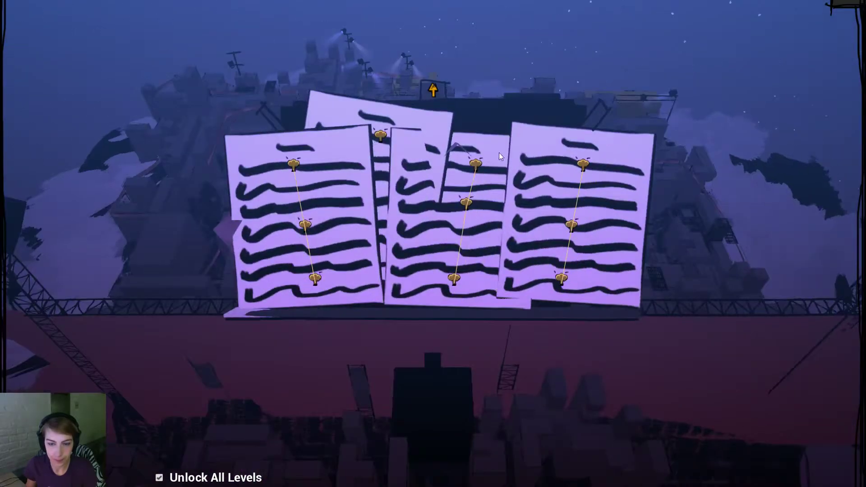
{"action": "left_click", "coordinate": [466, 205]}
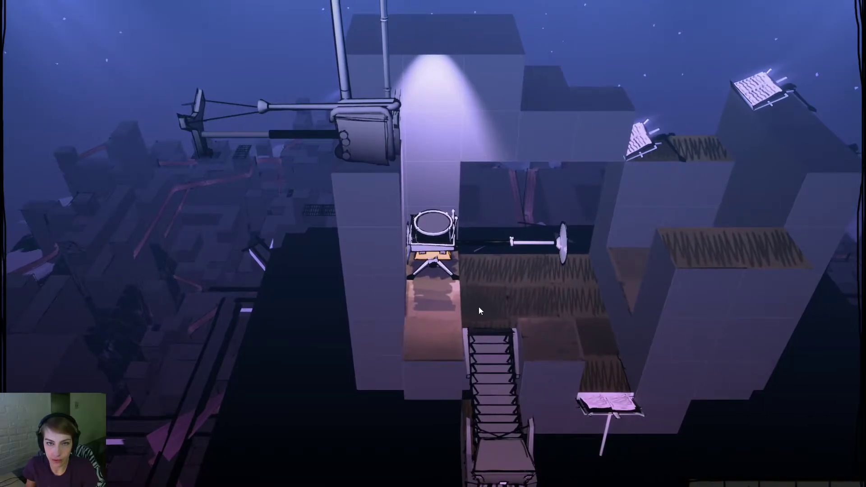
{"action": "key", "text": "Escape"}
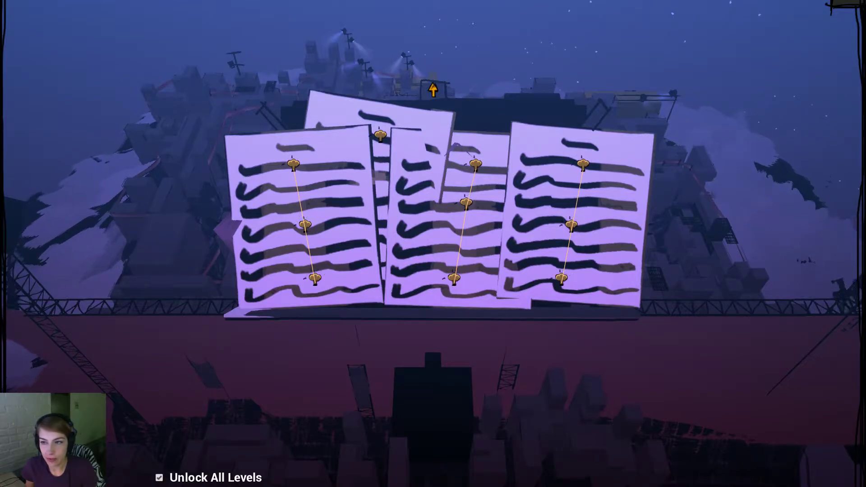
Step: Switch to Maya with the music stand scene
{"action": "key", "text": "Tab"}
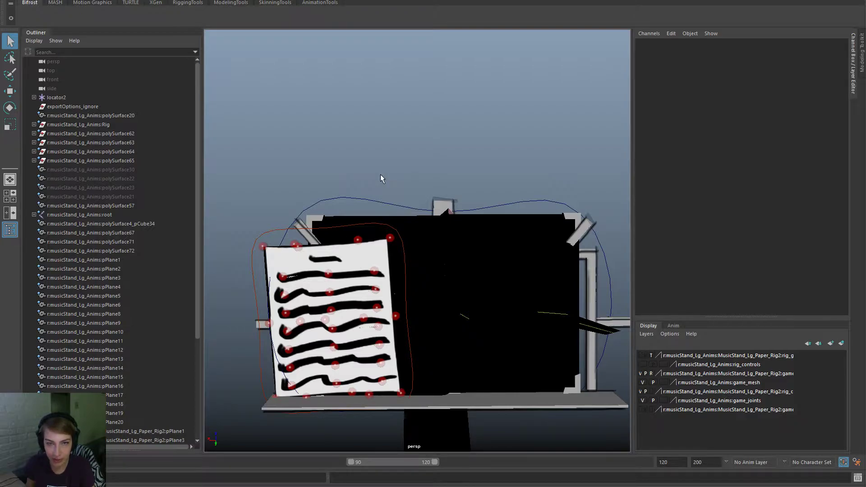
{"action": "key", "text": "ctrl+o"}
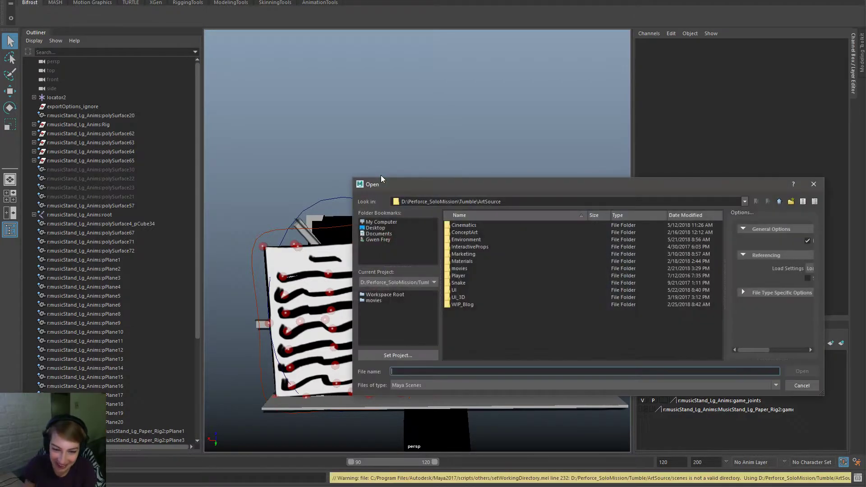
{"action": "double_click", "coordinate": [469, 239]}
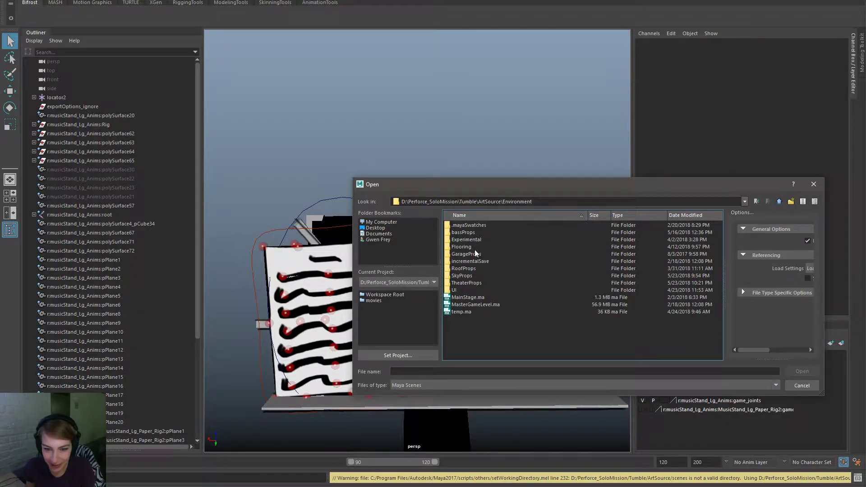
{"action": "left_click", "coordinate": [803, 386]}
Step: Open the recent scene file MusicStand_Lg_Paper_Rig2.ma
{"action": "key", "text": "space"}
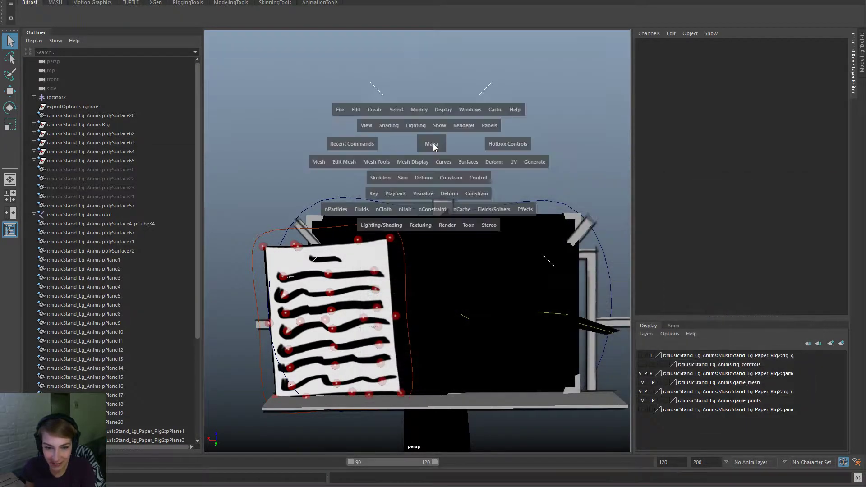
{"action": "left_click", "coordinate": [340, 109]}
{"action": "mouse_move", "coordinate": [397, 374]}
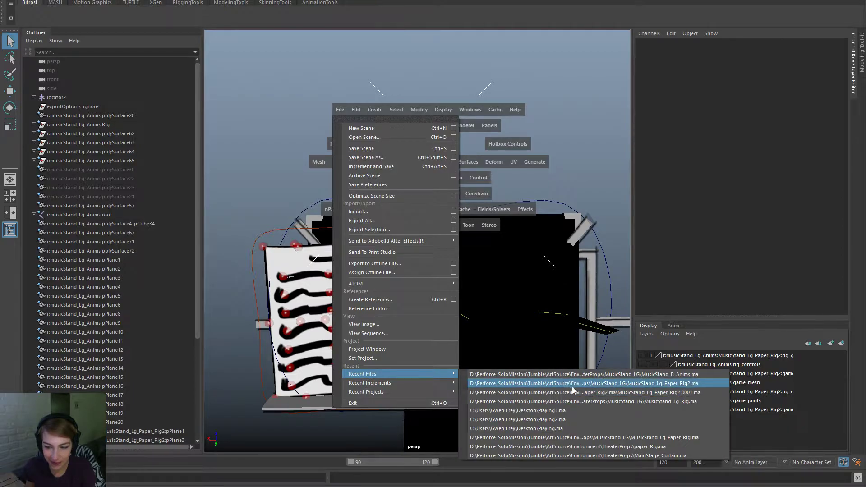
{"action": "left_click", "coordinate": [573, 384]}
{"action": "left_click", "coordinate": [432, 253]}
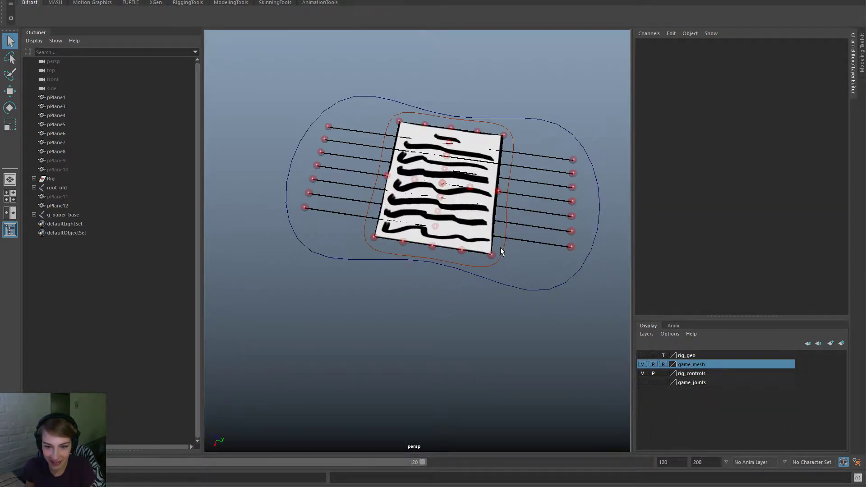
Step: Move the paper's base control to about X -459, Y -58, Z 492 and rotate it to about X -7, Y 6, Z 16
{"action": "left_click", "coordinate": [501, 247]}
{"action": "left_click_drag", "start_coordinate": [501, 247], "coordinate": [508, 246], "text": "alt"}
{"action": "key", "text": "w"}
{"action": "left_click_drag", "start_coordinate": [434, 206], "coordinate": [410, 132]}
{"action": "key", "text": "e"}
{"action": "right_click_drag", "start_coordinate": [410, 132], "coordinate": [483, 140], "text": "alt"}
{"action": "left_click_drag", "start_coordinate": [484, 140], "coordinate": [468, 162], "text": "alt"}
{"action": "middle_click_drag", "start_coordinate": [467, 162], "coordinate": [448, 253], "text": "alt"}
{"action": "key", "text": "w"}
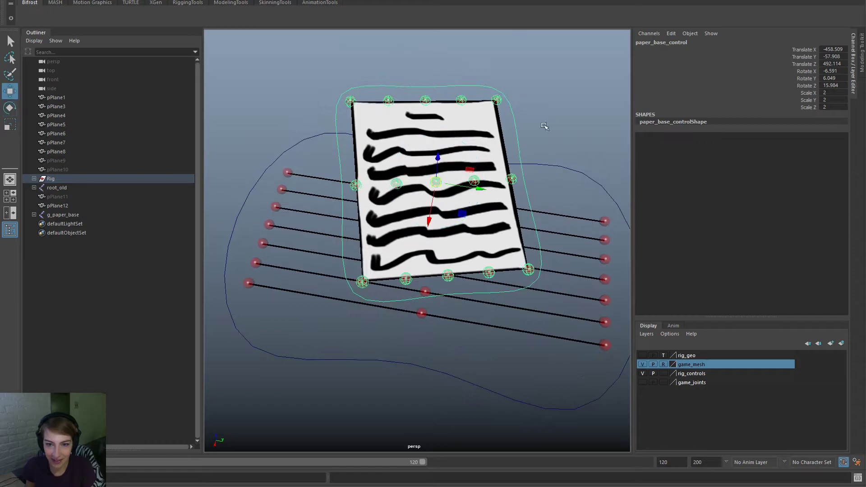
{"action": "left_click", "coordinate": [545, 126]}
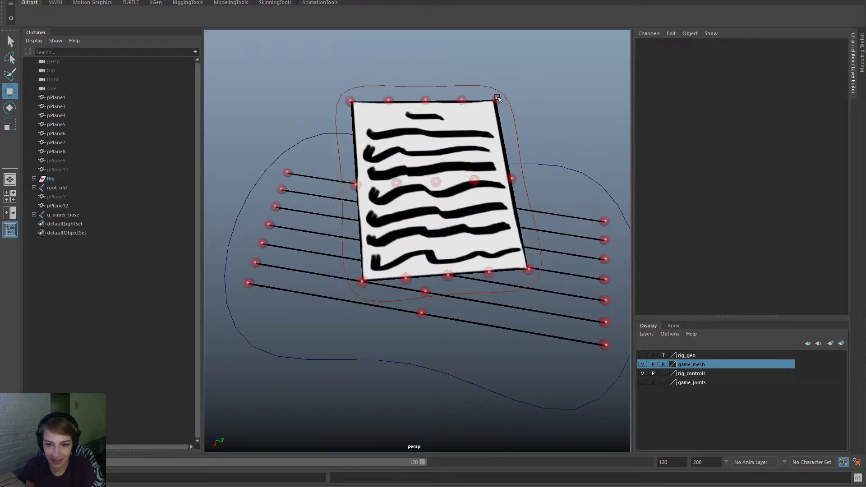
{"action": "left_click", "coordinate": [496, 99]}
{"action": "left_click", "coordinate": [511, 179], "text": "shift"}
{"action": "left_click", "coordinate": [570, 149]}
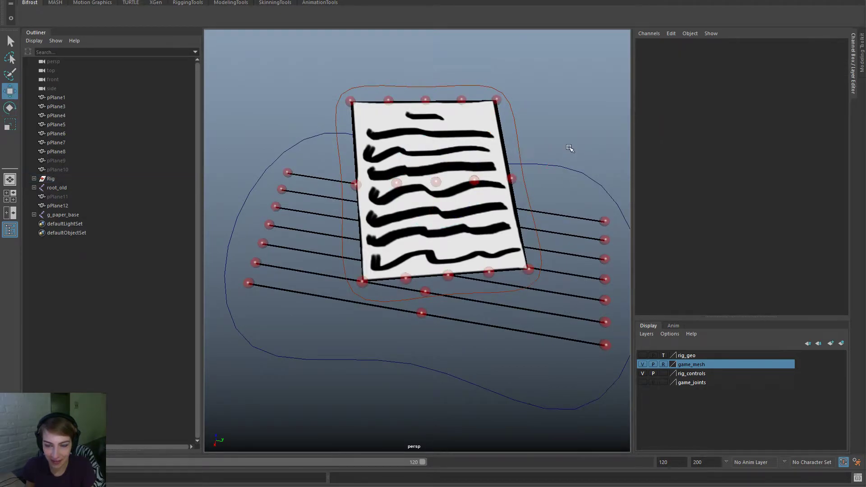
Step: Select the middle handle on the sheet's right edge and set the Move tool's axis orientation to Object
{"action": "left_click", "coordinate": [510, 182]}
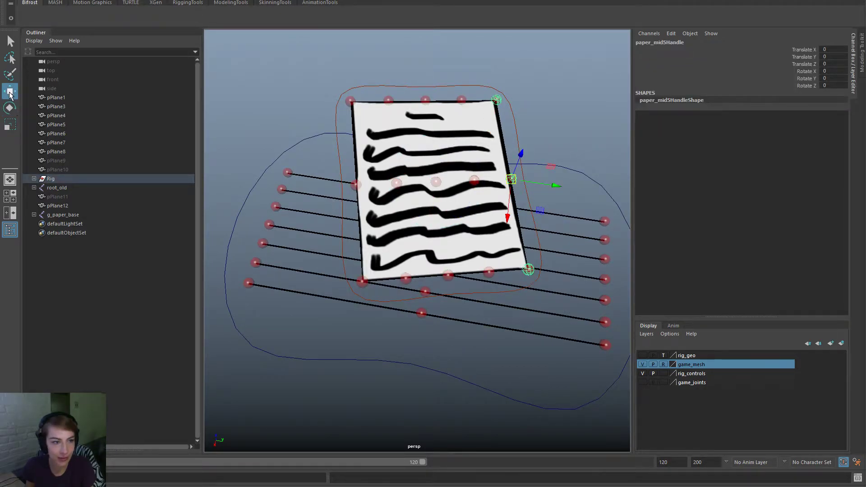
{"action": "double_click", "coordinate": [10, 90]}
{"action": "left_click", "coordinate": [186, 110]}
{"action": "left_click", "coordinate": [208, 116]}
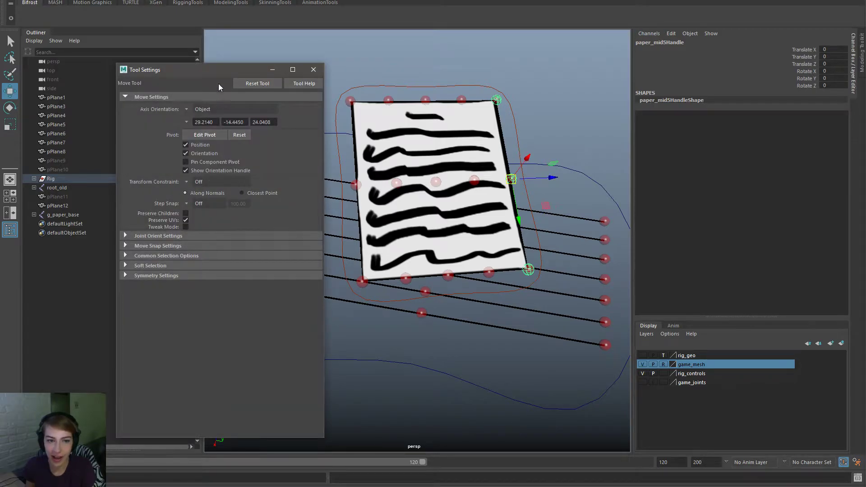
{"action": "left_click", "coordinate": [313, 70]}
Step: Move the right edge's middle handle outward to about Z 204, and shift the left edge's middle handle outward
{"action": "left_click_drag", "start_coordinate": [553, 177], "coordinate": [596, 177]}
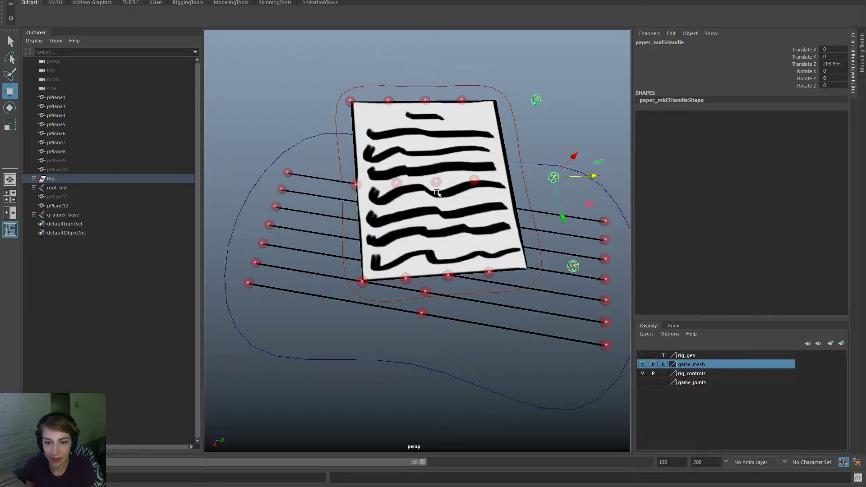
{"action": "left_click", "coordinate": [356, 185]}
{"action": "left_click_drag", "start_coordinate": [398, 185], "coordinate": [370, 186]}
Step: Move the sheet's centre handle to about X 75, Y -255, Z -51 and pull the top centre handle down
{"action": "left_click", "coordinate": [435, 183]}
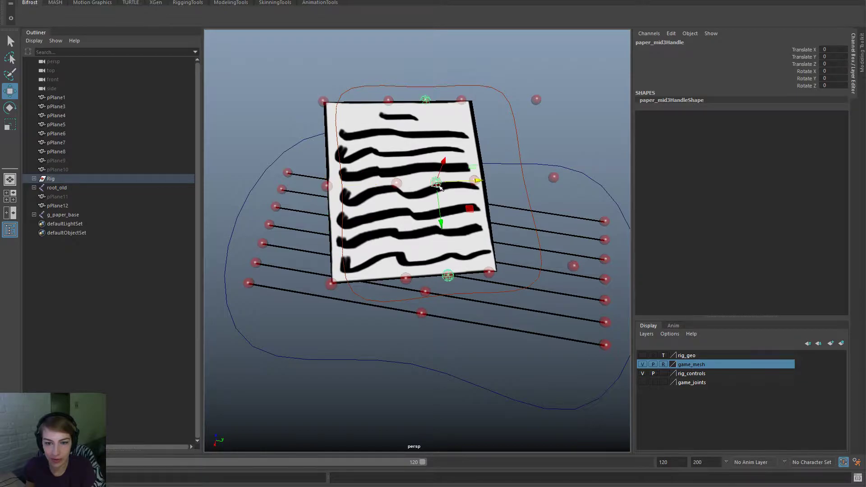
{"action": "left_click_drag", "start_coordinate": [438, 185], "coordinate": [427, 124]}
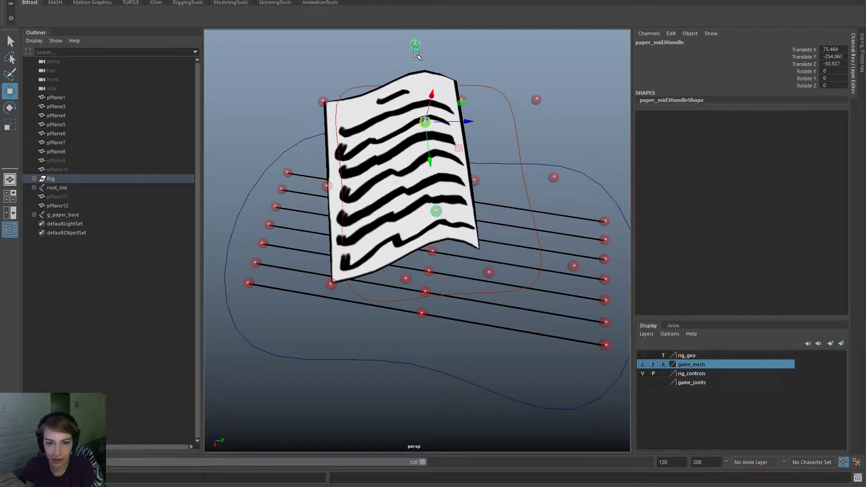
{"action": "left_click", "coordinate": [415, 47]}
{"action": "left_click_drag", "start_coordinate": [414, 48], "coordinate": [410, 160]}
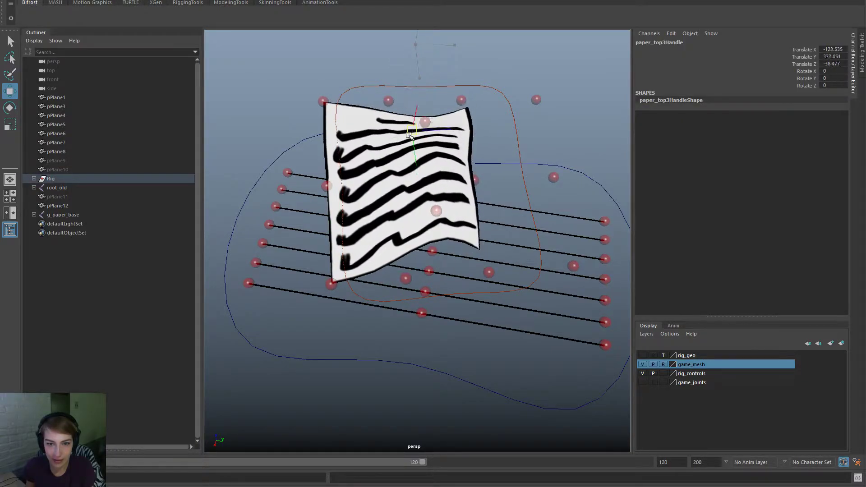
Step: Bend the sheet's left edge by moving its middle handle up and inward
{"action": "left_click_drag", "start_coordinate": [432, 224], "coordinate": [521, 206], "text": "alt"}
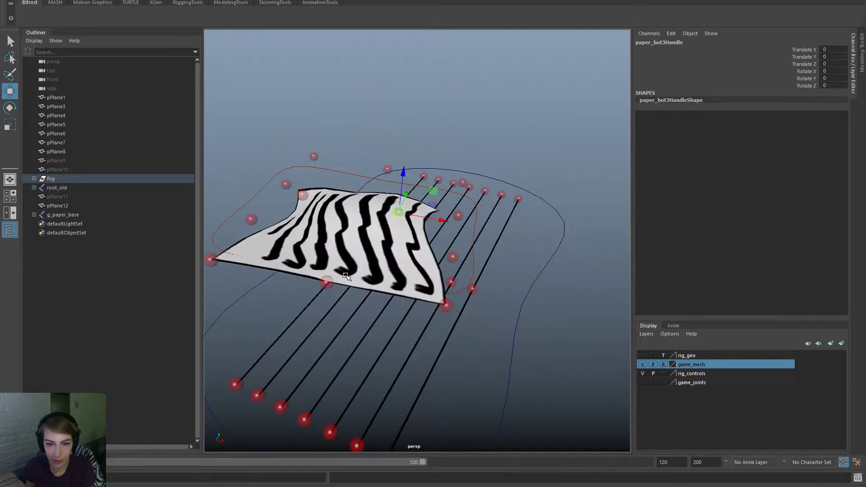
{"action": "left_click", "coordinate": [331, 282]}
{"action": "left_click_drag", "start_coordinate": [515, 288], "coordinate": [361, 262], "text": "alt"}
{"action": "left_click_drag", "start_coordinate": [328, 200], "coordinate": [370, 153]}
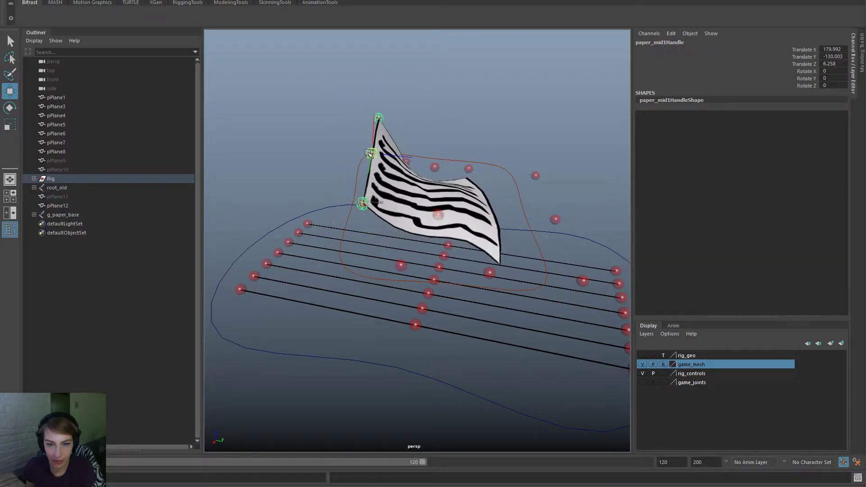
Step: Reposition the second handle along the sheet's bottom edge to about X -45, Y 9, Z 59
{"action": "left_click", "coordinate": [403, 264]}
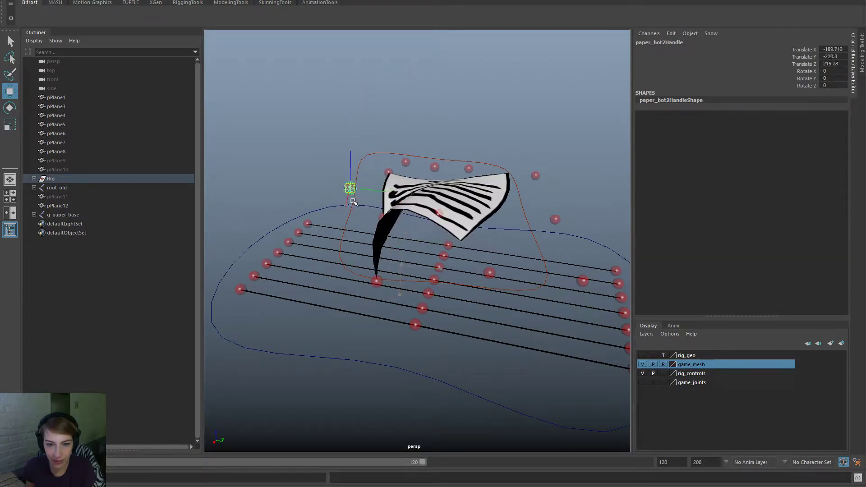
{"action": "left_click_drag", "start_coordinate": [354, 202], "coordinate": [408, 293]}
{"action": "left_click_drag", "start_coordinate": [452, 236], "coordinate": [543, 246], "text": "alt"}
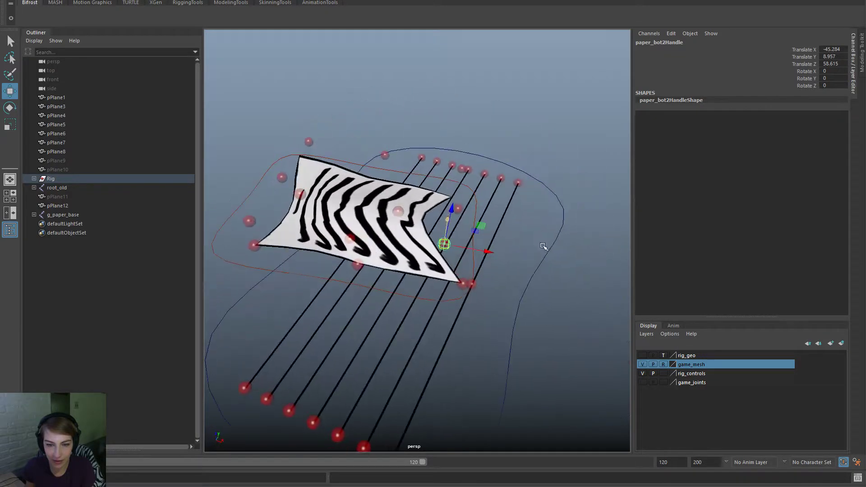
Step: Move the second handle in the sheet's middle row to about X -117, Y 277, Z 93
{"action": "left_click_drag", "start_coordinate": [359, 235], "coordinate": [384, 239], "text": "alt"}
{"action": "left_click", "coordinate": [384, 239]}
{"action": "left_click_drag", "start_coordinate": [383, 195], "coordinate": [427, 218]}
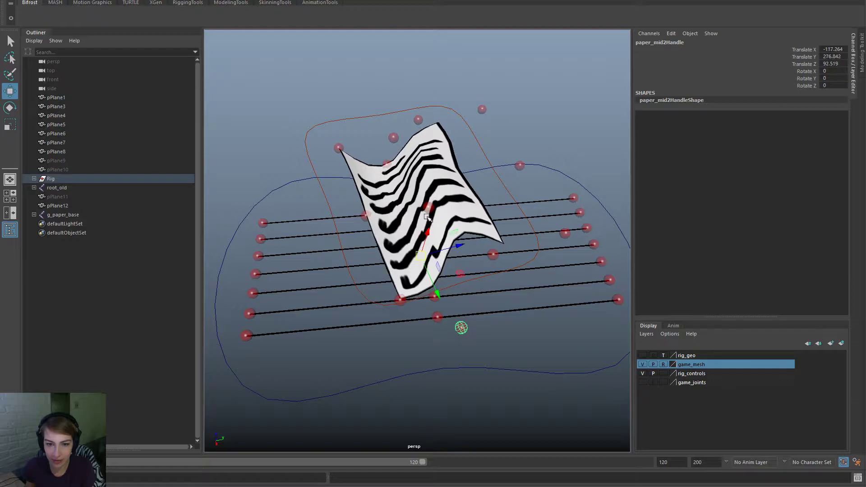
Step: Move the sheet's left edge by its two corner handles and middle handle together, placing the middle one at about X 47, Y -16, Z 68
{"action": "left_click", "coordinate": [339, 148]}
{"action": "left_click", "coordinate": [400, 300], "text": "shift"}
{"action": "left_click_drag", "start_coordinate": [400, 300], "coordinate": [391, 207], "text": "alt"}
{"action": "left_click", "coordinate": [379, 222], "text": "shift"}
{"action": "left_click_drag", "start_coordinate": [424, 176], "coordinate": [434, 213], "text": "alt"}
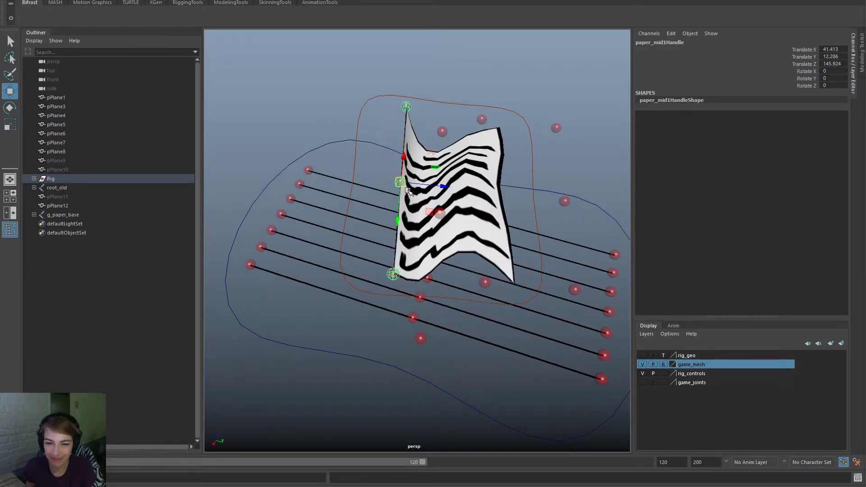
{"action": "mouse_move", "coordinate": [400, 183]}
{"action": "left_mouse_down"}
{"action": "mouse_move", "coordinate": [366, 202]}
{"action": "mouse_move", "coordinate": [362, 167]}
{"action": "mouse_move", "coordinate": [386, 175]}
{"action": "left_mouse_up"}
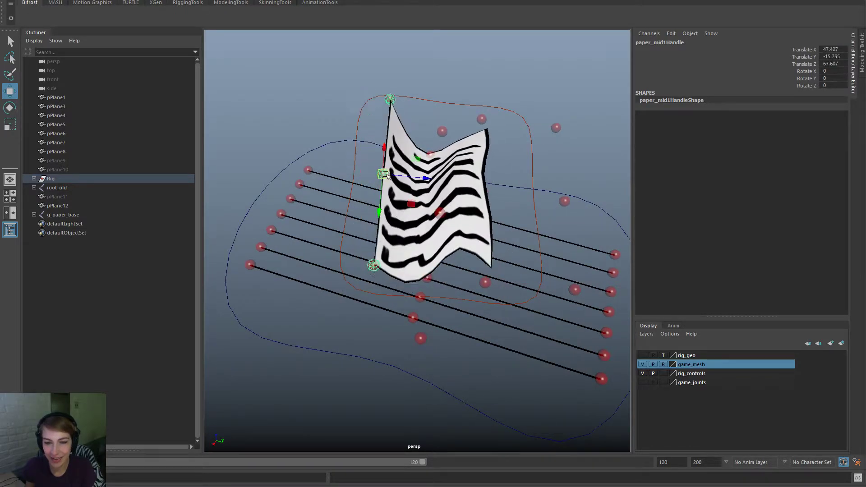
{"action": "left_click", "coordinate": [444, 212]}
{"action": "left_click_drag", "start_coordinate": [520, 255], "coordinate": [415, 252], "text": "alt"}
{"action": "left_click", "coordinate": [436, 121]}
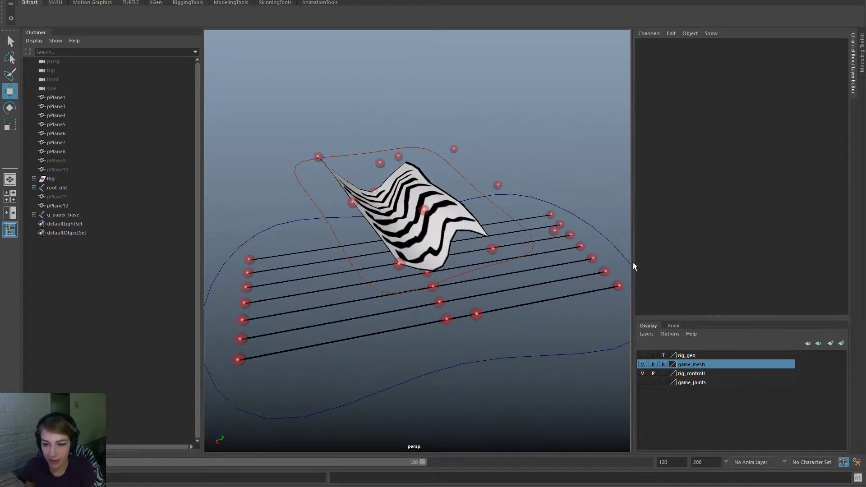
Step: Open the scene Playing2.ma from the Desktop
{"action": "key", "text": "space"}
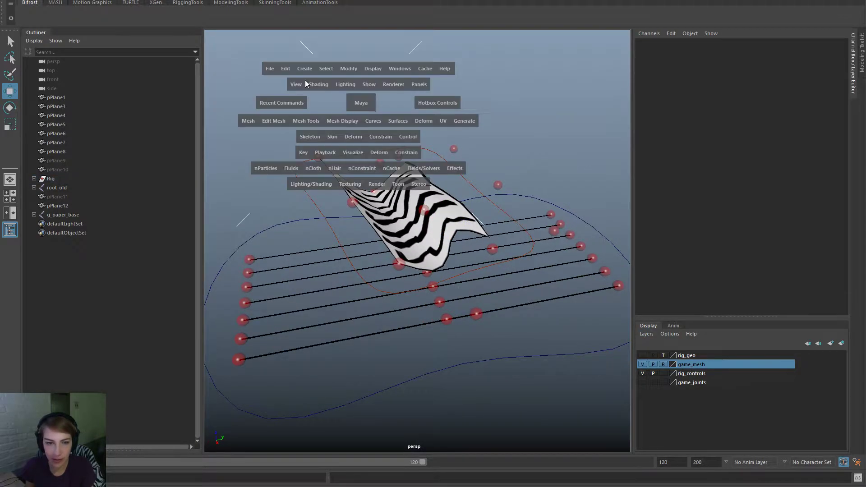
{"action": "left_click", "coordinate": [269, 69]}
{"action": "left_click", "coordinate": [293, 96]}
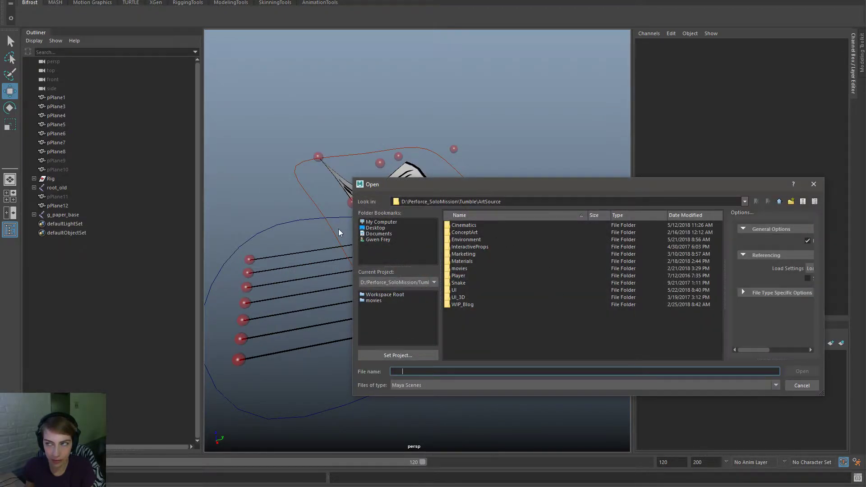
{"action": "left_click", "coordinate": [374, 228]}
{"action": "left_click", "coordinate": [496, 313]}
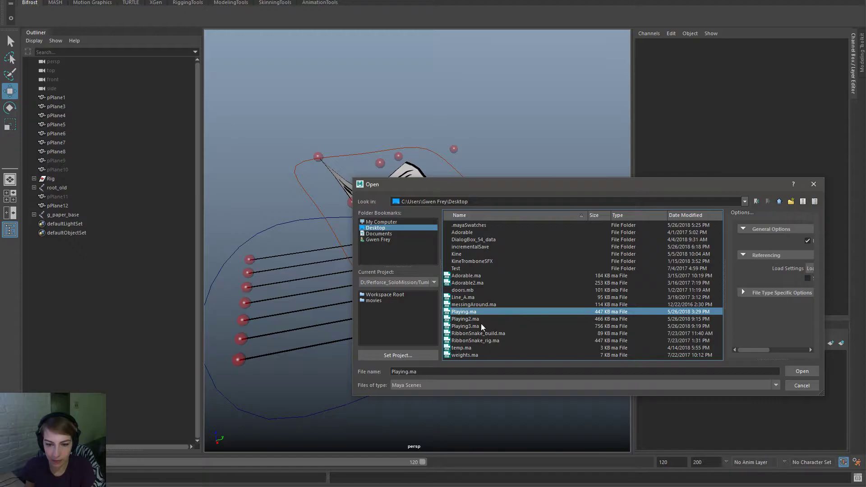
{"action": "double_click", "coordinate": [478, 319]}
{"action": "left_click", "coordinate": [438, 253]}
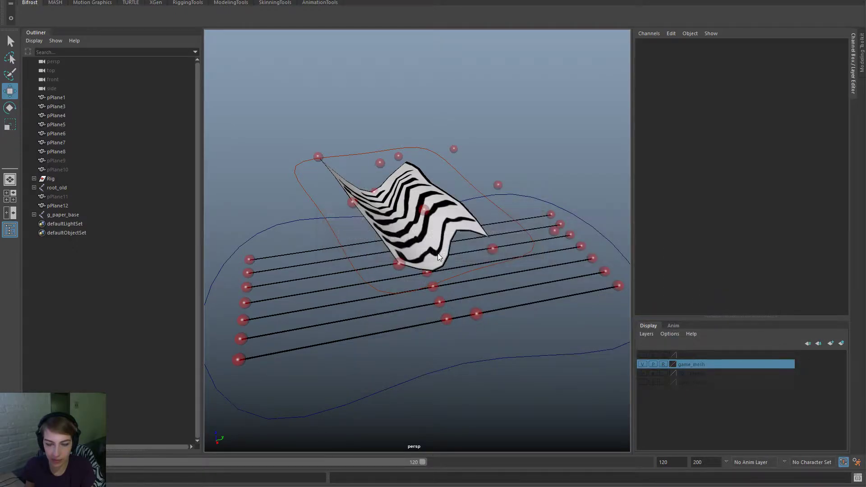
Step: Expand the Rig group and inspect the g_paper_bot_a and g_paper_top_a joints on the sheet's edges
{"action": "left_click_drag", "start_coordinate": [501, 375], "coordinate": [470, 350], "text": "alt"}
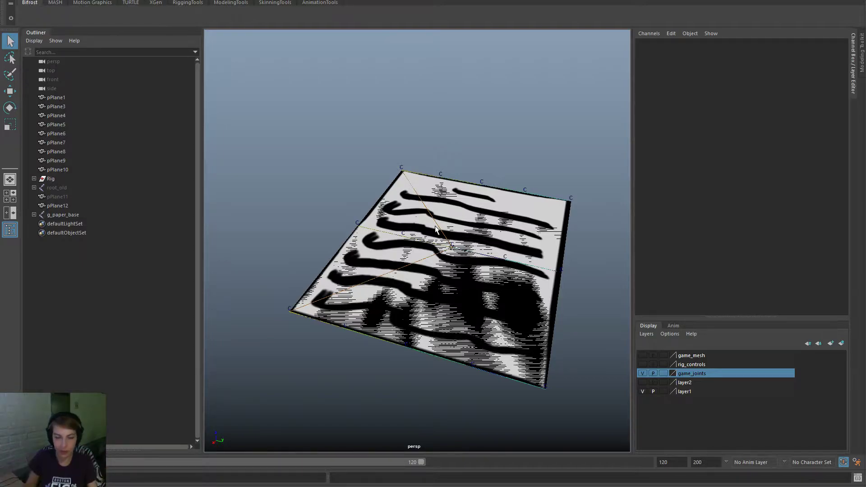
{"action": "left_click", "coordinate": [34, 179]}
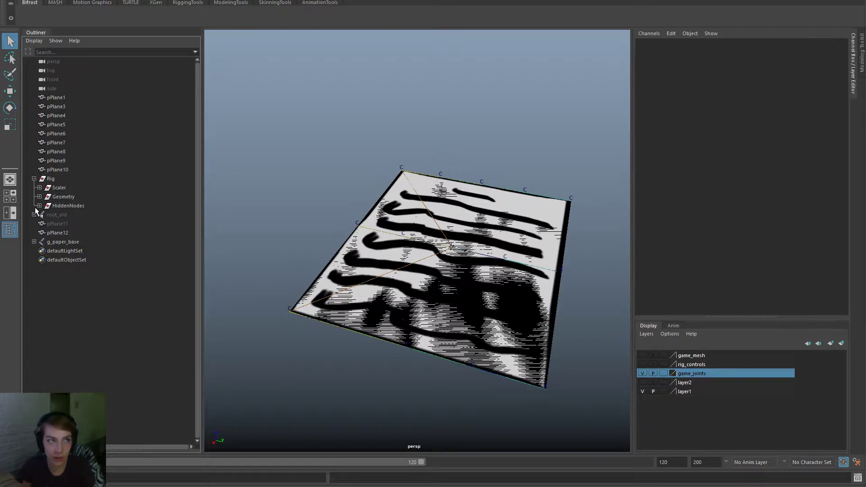
{"action": "mouse_move", "coordinate": [323, 321]}
{"action": "left_mouse_down"}
{"action": "mouse_move", "coordinate": [318, 332]}
{"action": "mouse_move", "coordinate": [319, 317]}
{"action": "left_mouse_up"}
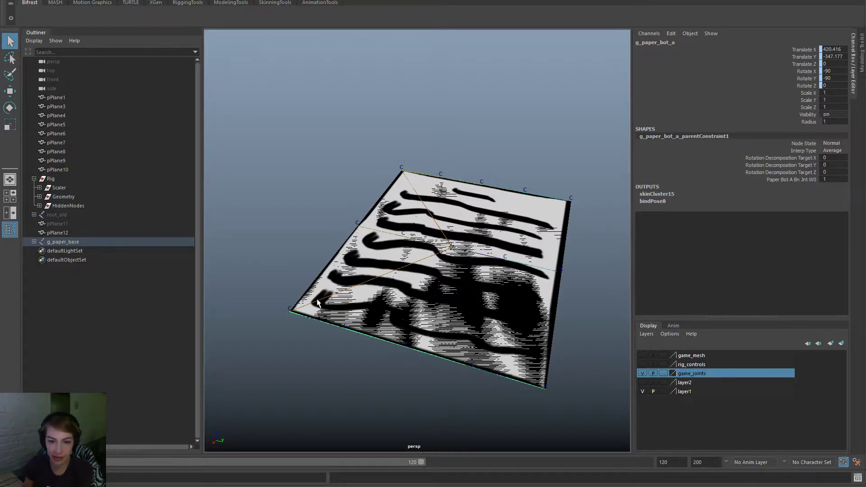
{"action": "left_click", "coordinate": [441, 175]}
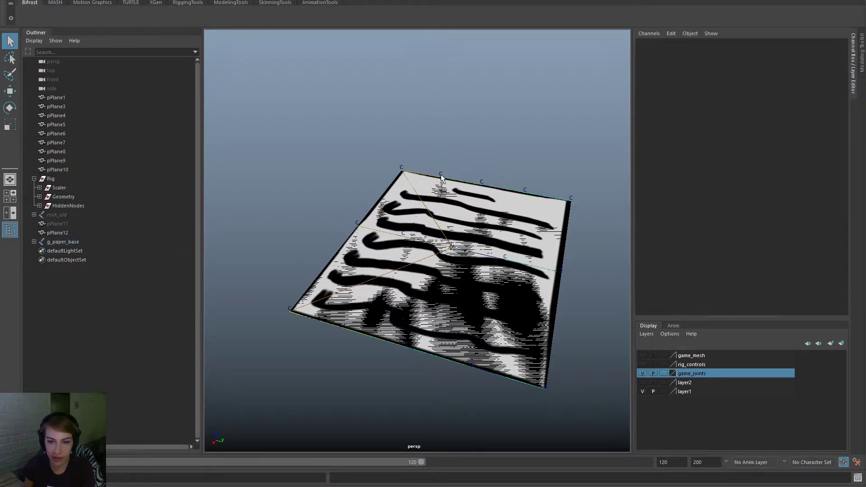
{"action": "left_click_drag", "start_coordinate": [441, 175], "coordinate": [443, 177]}
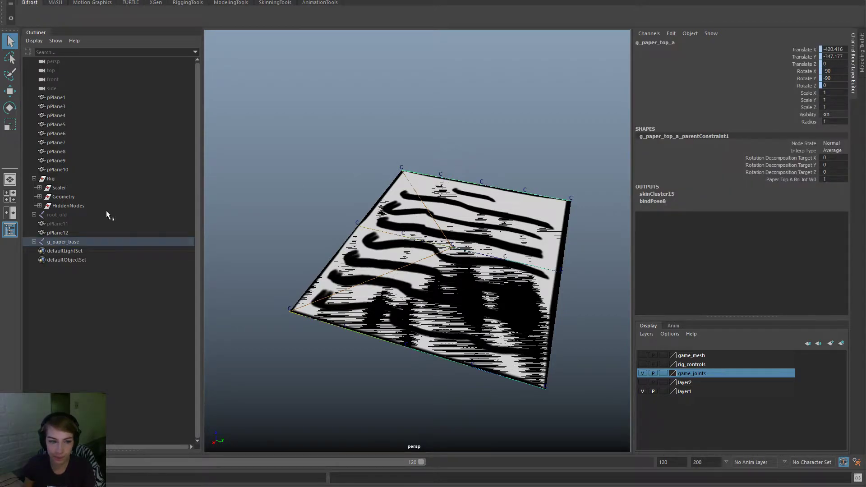
Step: Expand HiddenNodes and its paper_splineClusters group to list the cluster handles
{"action": "left_click", "coordinate": [39, 206]}
{"action": "left_click", "coordinate": [61, 242]}
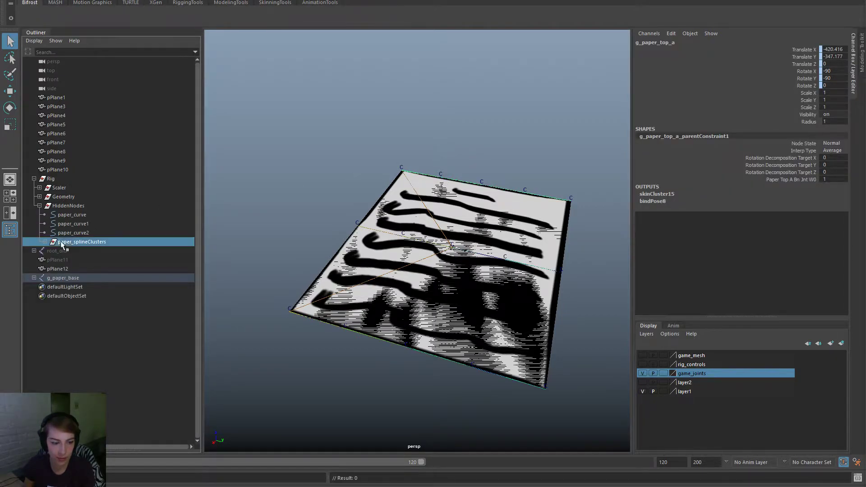
{"action": "left_click", "coordinate": [45, 242]}
Step: Lift paper_mid_splineCluster4Handle above the sheet to about X -241, Y -443, Z 355
{"action": "left_click", "coordinate": [111, 277]}
{"action": "left_click_drag", "start_coordinate": [283, 246], "coordinate": [370, 225], "text": "alt"}
{"action": "key", "text": "w"}
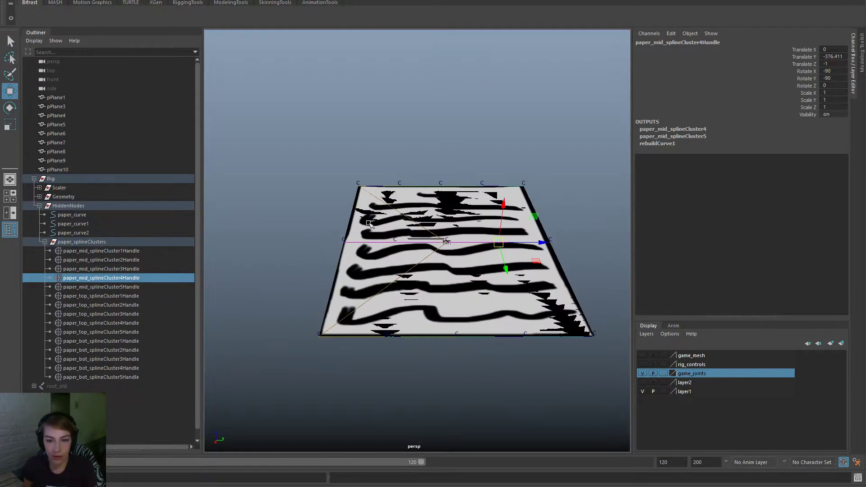
{"action": "left_click_drag", "start_coordinate": [504, 271], "coordinate": [461, 199]}
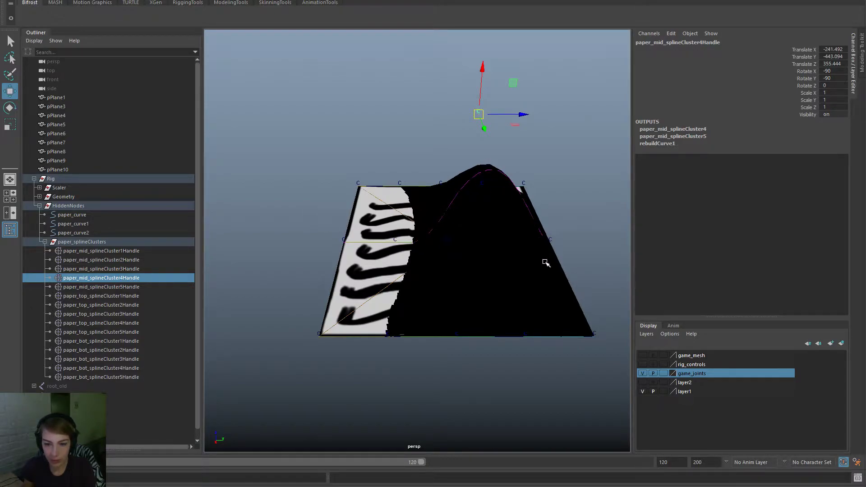
Step: Reposition the raised cluster handle to about X -142, Y -322, Z 204, and undo all its moves
{"action": "left_click_drag", "start_coordinate": [546, 261], "coordinate": [506, 175], "text": "alt"}
{"action": "left_click_drag", "start_coordinate": [465, 119], "coordinate": [497, 172]}
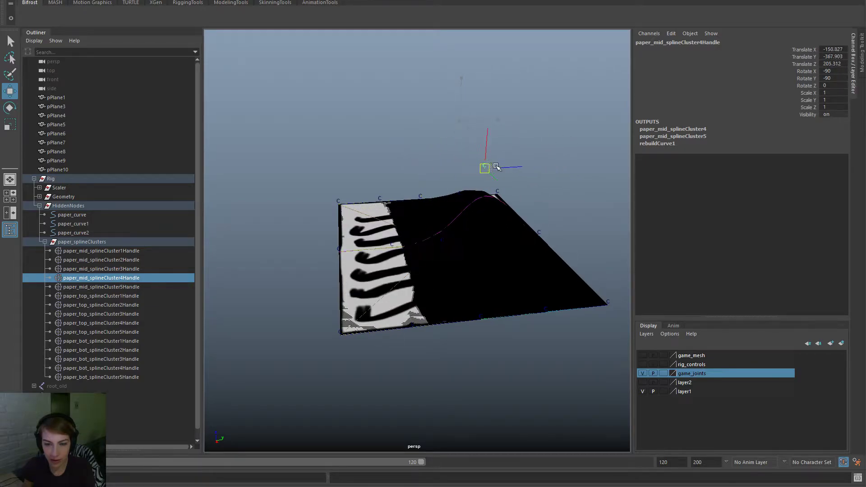
{"action": "left_click_drag", "start_coordinate": [555, 251], "coordinate": [496, 261], "text": "alt"}
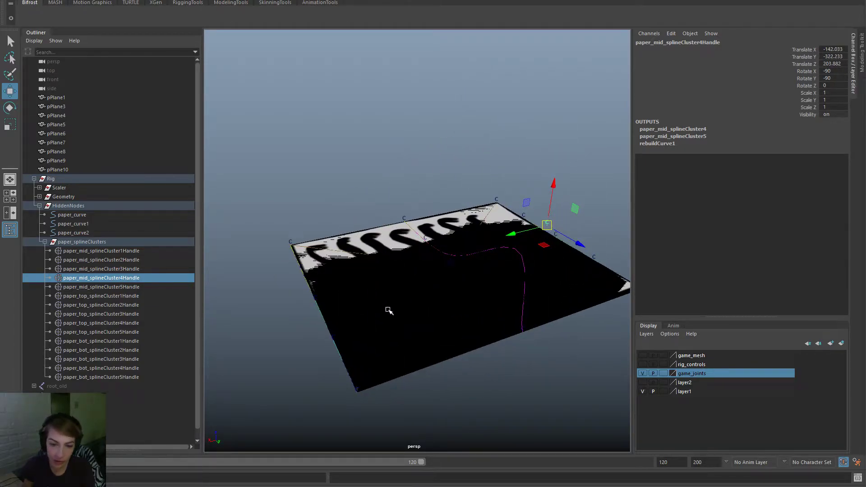
{"action": "middle_click_drag", "start_coordinate": [389, 309], "coordinate": [518, 394]}
{"action": "key", "text": "ctrl+z"}
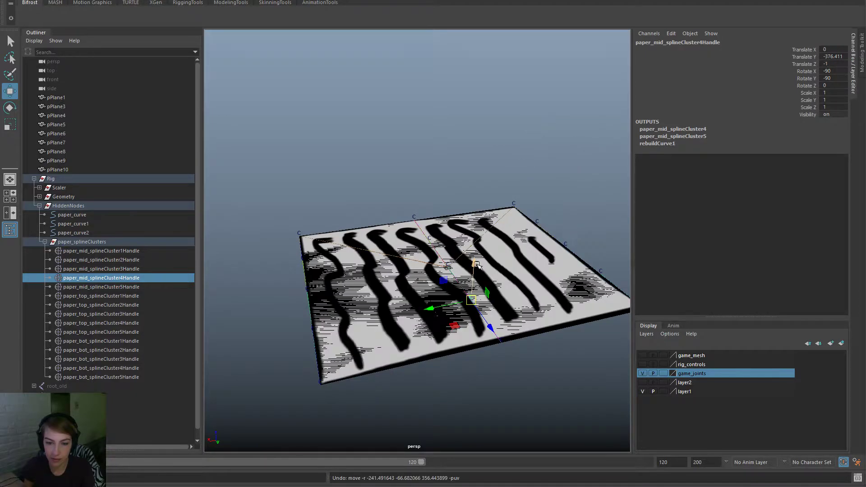
{"action": "left_click", "coordinate": [397, 141]}
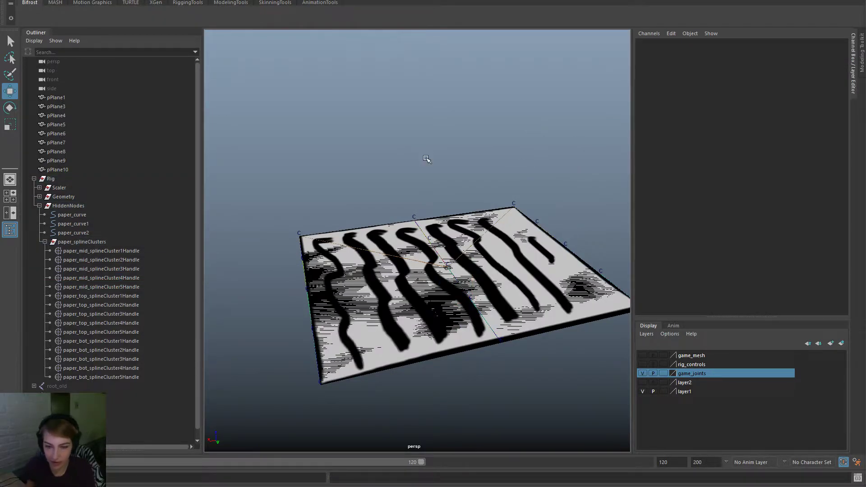
Step: Reopen the recent scene MusicStand_Lg_Paper_Rig2.ma
{"action": "left_click_drag", "start_coordinate": [427, 159], "coordinate": [296, 139], "text": "alt"}
{"action": "key", "text": "space"}
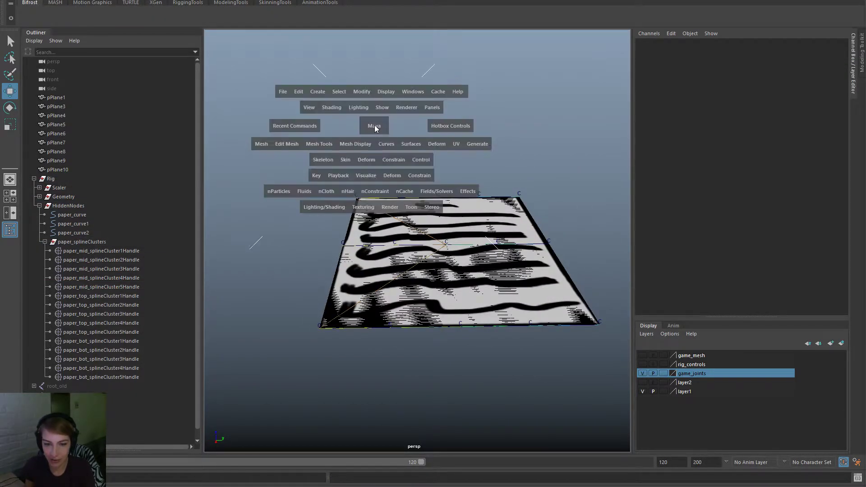
{"action": "left_click", "coordinate": [283, 92]}
{"action": "mouse_move", "coordinate": [370, 357]}
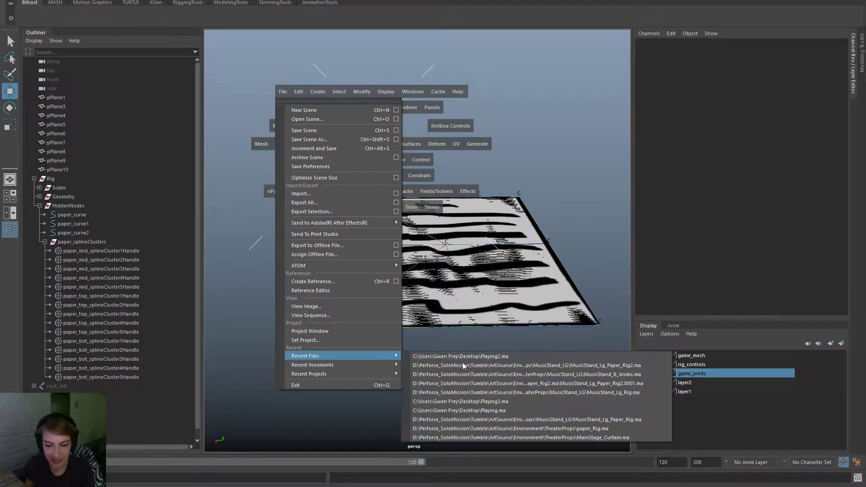
{"action": "left_click", "coordinate": [540, 369]}
{"action": "left_click", "coordinate": [440, 248]}
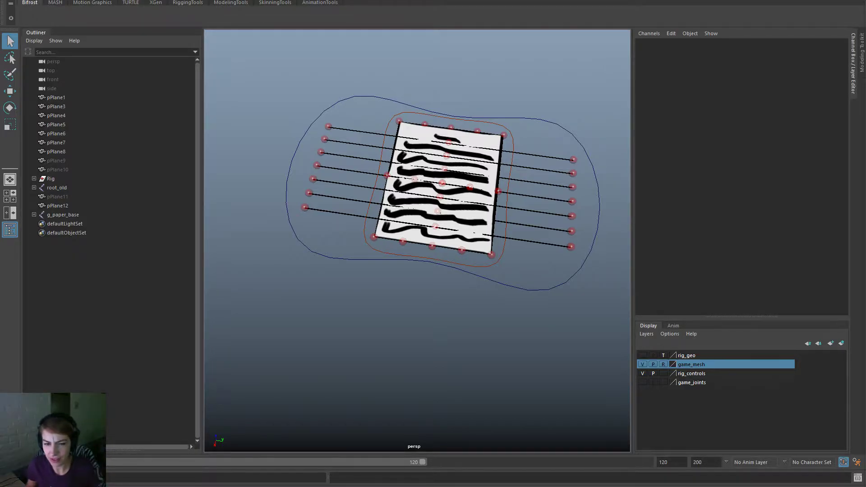
Step: Move paper_base_control to about X -620, Y 22, Z 267 so the whole sheet lifts off the stand lines
{"action": "left_click", "coordinate": [506, 264]}
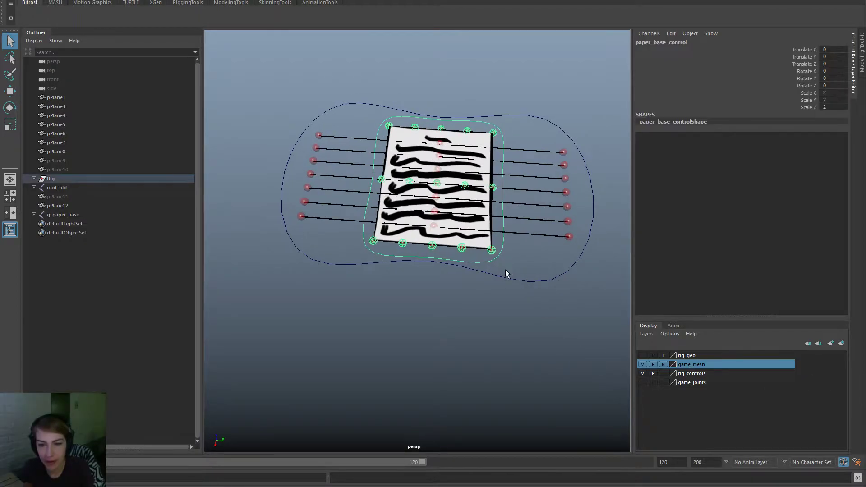
{"action": "key", "text": "w"}
{"action": "left_click_drag", "start_coordinate": [437, 188], "coordinate": [441, 132]}
{"action": "scroll", "coordinate": [536, 237], "scroll_direction": "up", "scroll_amount": 5}
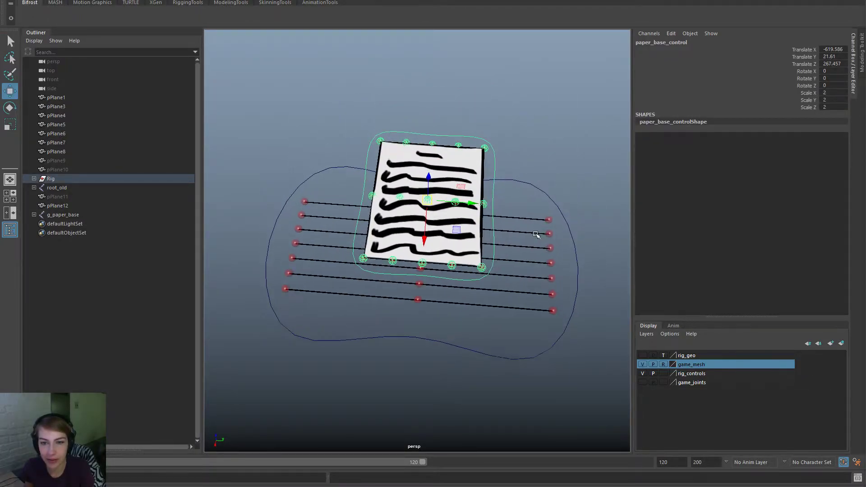
Step: Try to pull the second middle-row handle away from the sheet, and undo the move
{"action": "left_click", "coordinate": [398, 177]}
{"action": "left_click_drag", "start_coordinate": [397, 177], "coordinate": [387, 131]}
{"action": "key", "text": "ctrl+z"}
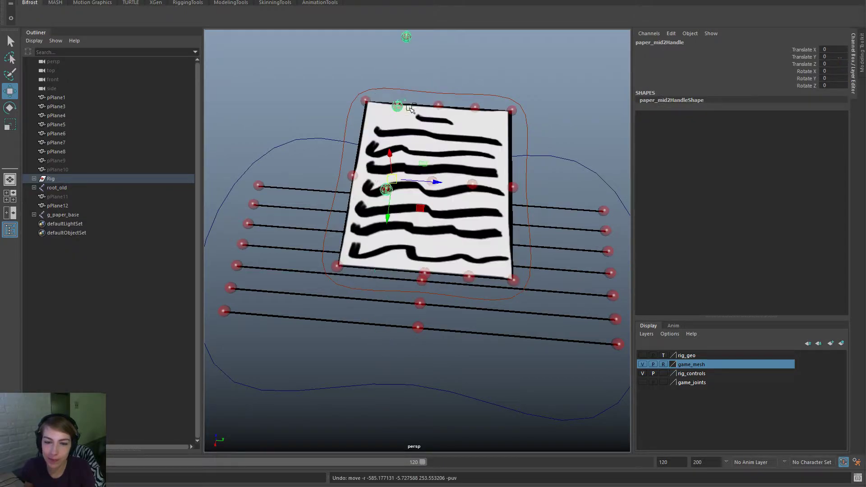
Step: Pull handles two to five of the sheet's bottom edge outward together to about X 134
{"action": "left_click_drag", "start_coordinate": [409, 204], "coordinate": [397, 246], "text": "alt"}
{"action": "left_click", "coordinate": [408, 276]}
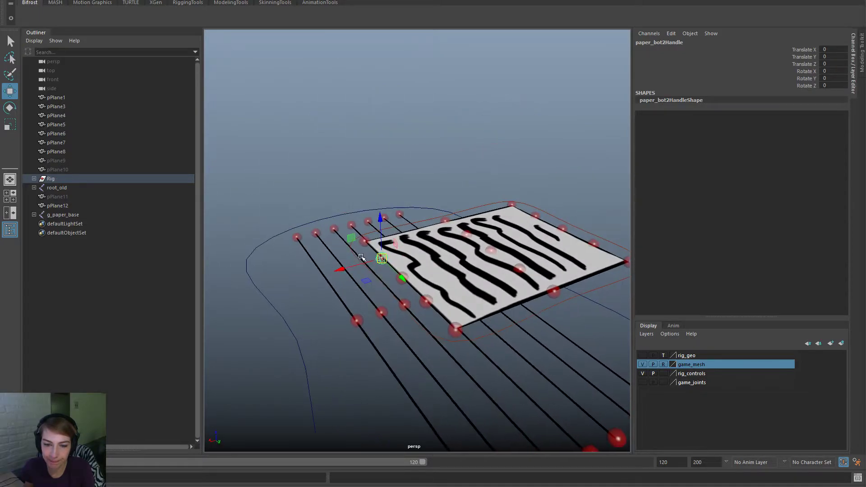
{"action": "scroll", "coordinate": [398, 276], "scroll_direction": "up", "scroll_amount": 2}
{"action": "left_click", "coordinate": [396, 293], "text": "shift"}
{"action": "left_click", "coordinate": [432, 328], "text": "shift"}
{"action": "left_click", "coordinate": [471, 366], "text": "shift"}
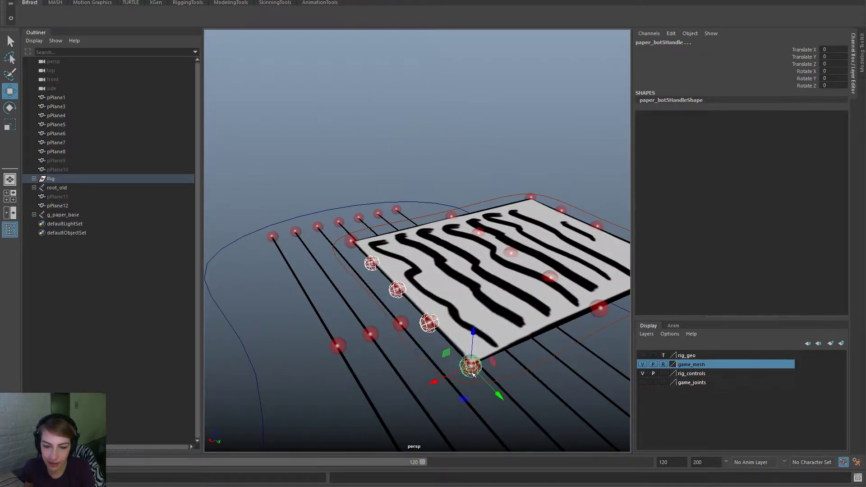
{"action": "left_click_drag", "start_coordinate": [431, 382], "coordinate": [378, 405]}
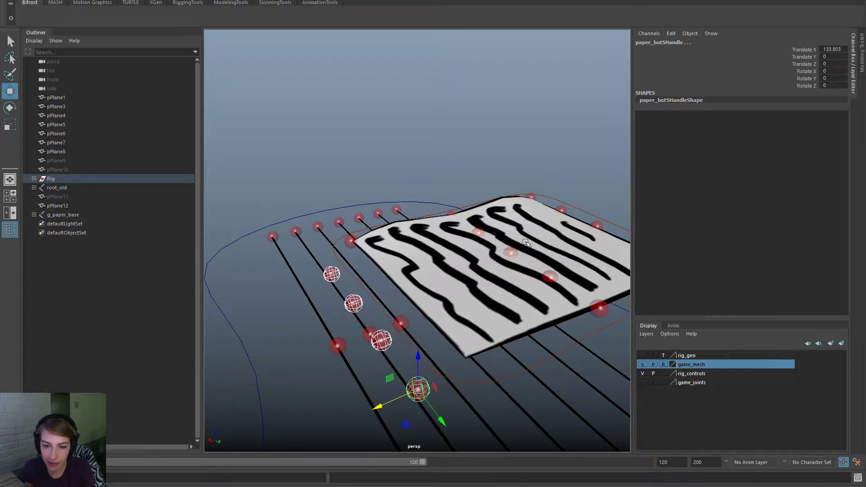
Step: Shift all five handles of the sheet's top edge together to about Y -81
{"action": "mouse_move", "coordinate": [546, 246]}
{"action": "left_mouse_down", "text": "alt"}
{"action": "mouse_move", "coordinate": [535, 243]}
{"action": "mouse_move", "coordinate": [546, 233]}
{"action": "left_mouse_up", "text": "alt"}
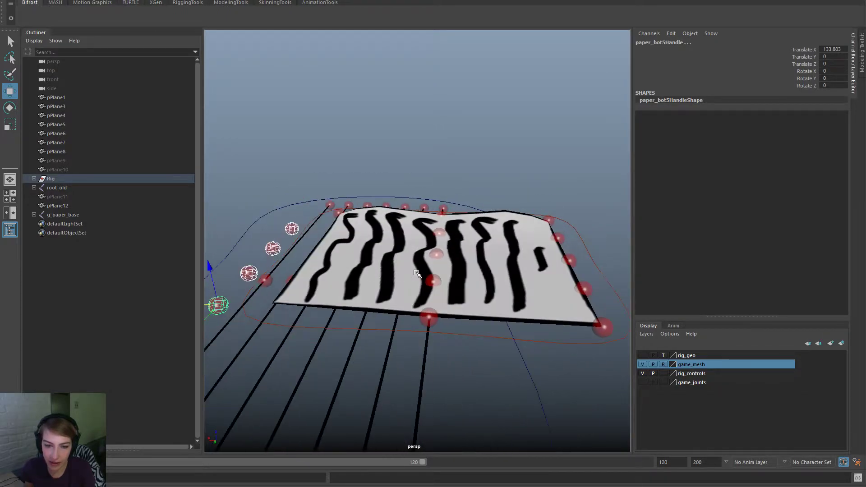
{"action": "left_click", "coordinate": [548, 223]}
{"action": "left_click", "coordinate": [558, 239], "text": "shift"}
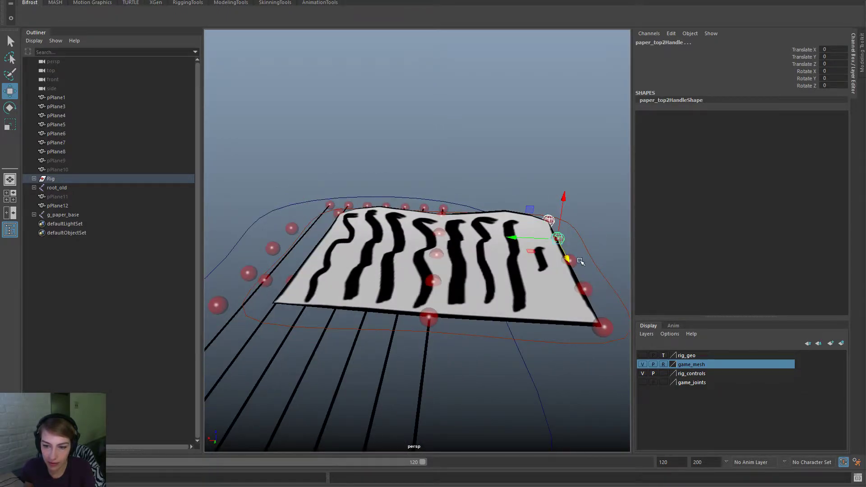
{"action": "left_click", "coordinate": [571, 261], "text": "shift"}
{"action": "left_click", "coordinate": [589, 289], "text": "shift"}
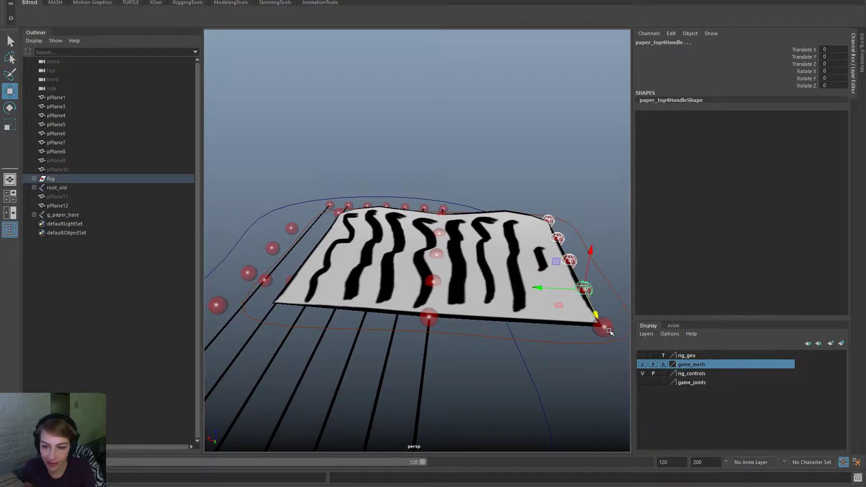
{"action": "left_click", "coordinate": [609, 330], "text": "shift"}
{"action": "left_click_drag", "start_coordinate": [561, 323], "coordinate": [593, 326]}
{"action": "left_click_drag", "start_coordinate": [504, 310], "coordinate": [561, 322], "text": "alt"}
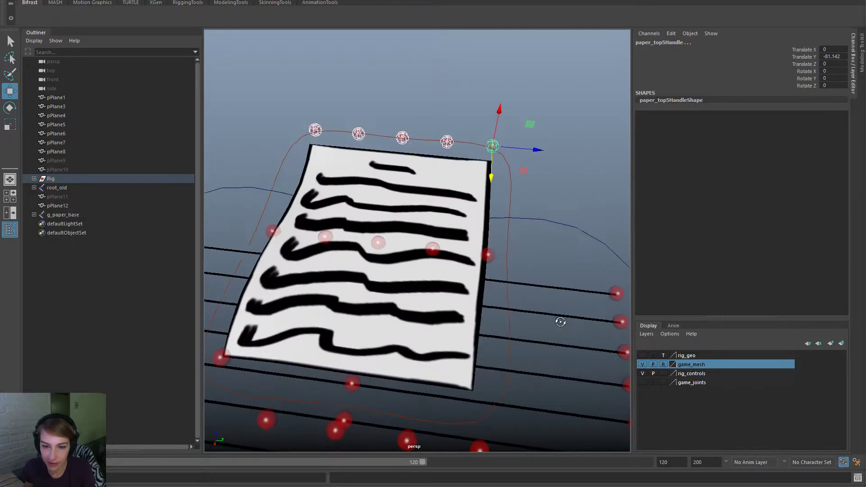
Step: Try to slide the sheet's centre handle, paper_mid3Handle, to about Y -177, and undo the moves
{"action": "left_click", "coordinate": [377, 243]}
{"action": "left_click", "coordinate": [380, 243]}
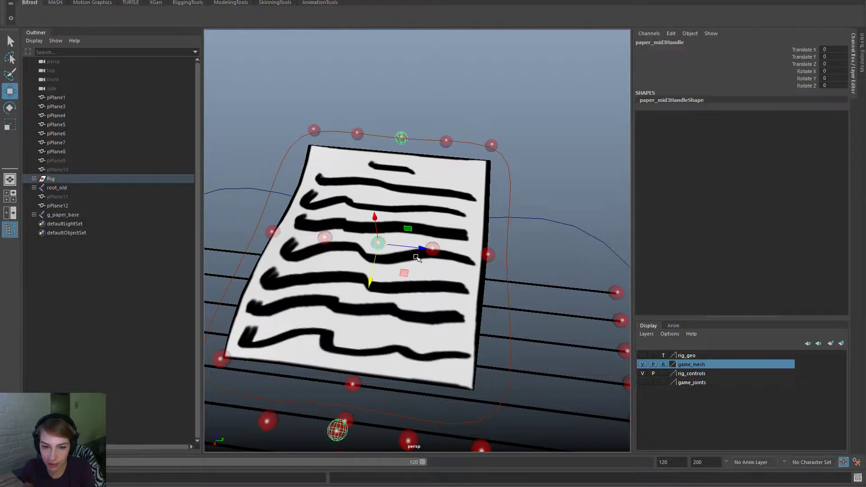
{"action": "left_click_drag", "start_coordinate": [416, 253], "coordinate": [335, 252], "text": "alt"}
{"action": "key", "text": "ctrl+z"}
{"action": "key", "text": "ctrl+z"}
{"action": "key", "text": "ctrl+z"}
{"action": "key", "text": "ctrl+z"}
{"action": "key", "text": "ctrl+z"}
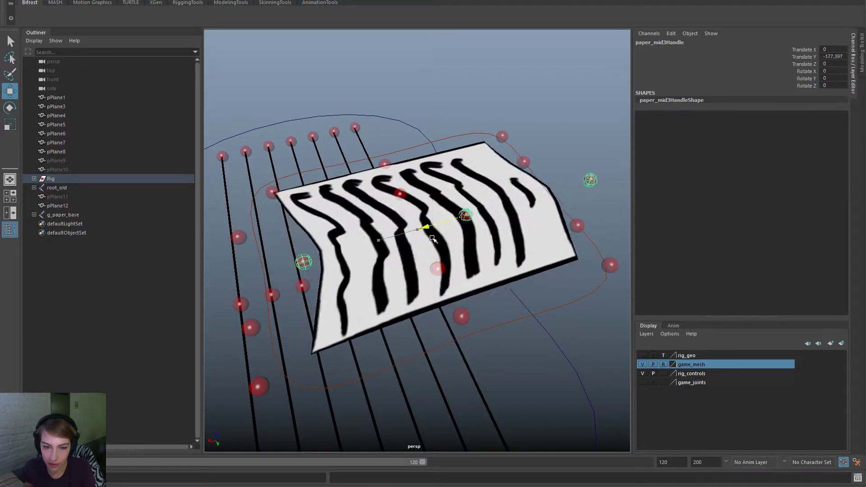
Step: Show the rig_geo layer and move paper_mid1Handle to about X 164, Y -137, Z 11
{"action": "left_click", "coordinate": [642, 356]}
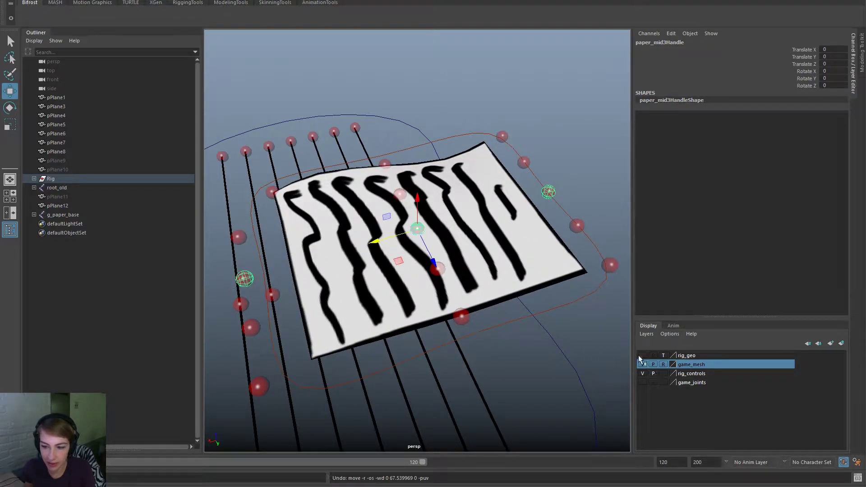
{"action": "mouse_move", "coordinate": [576, 339]}
{"action": "left_mouse_down", "text": "alt"}
{"action": "mouse_move", "coordinate": [307, 260]}
{"action": "mouse_move", "coordinate": [217, 271]}
{"action": "mouse_move", "coordinate": [212, 253]}
{"action": "mouse_move", "coordinate": [301, 146]}
{"action": "mouse_move", "coordinate": [302, 225]}
{"action": "mouse_move", "coordinate": [336, 253]}
{"action": "mouse_move", "coordinate": [243, 190]}
{"action": "mouse_move", "coordinate": [263, 169]}
{"action": "mouse_move", "coordinate": [298, 246]}
{"action": "mouse_move", "coordinate": [266, 212]}
{"action": "mouse_move", "coordinate": [293, 140]}
{"action": "mouse_move", "coordinate": [294, 213]}
{"action": "mouse_move", "coordinate": [285, 142]}
{"action": "mouse_move", "coordinate": [313, 219]}
{"action": "mouse_move", "coordinate": [308, 213]}
{"action": "left_mouse_up", "text": "alt"}
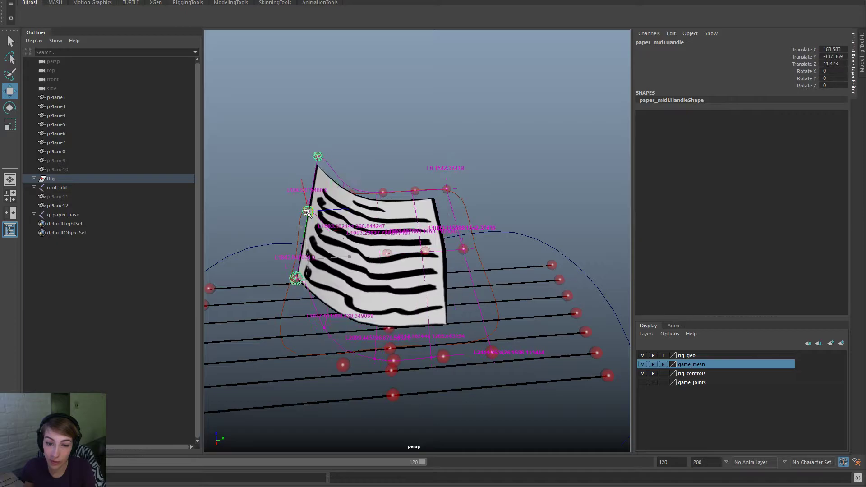
Step: Move the sheet's centre handle, paper_mid3Handle, to about X 125, Y -223, Z -29
{"action": "left_click_drag", "start_coordinate": [508, 262], "coordinate": [447, 206], "text": "alt"}
{"action": "left_click", "coordinate": [435, 231]}
{"action": "left_click_drag", "start_coordinate": [519, 241], "coordinate": [489, 231], "text": "alt"}
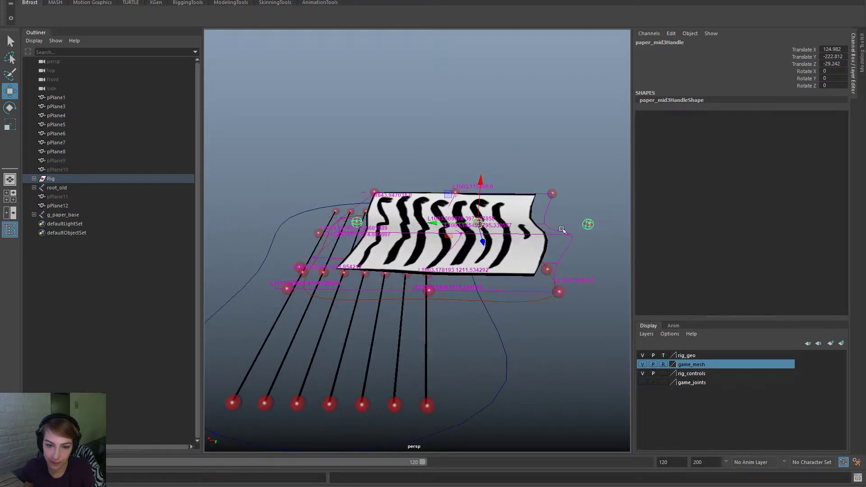
Step: Pull paper_top3Handle, at the middle of the sheet's top edge, down to about X -410, Y 163, Z 123
{"action": "left_click", "coordinate": [588, 224]}
{"action": "left_click_drag", "start_coordinate": [579, 244], "coordinate": [420, 310]}
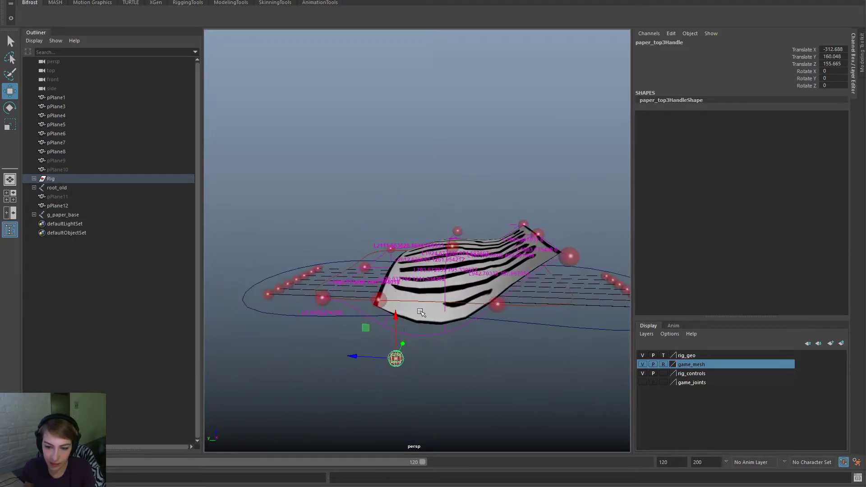
{"action": "left_click_drag", "start_coordinate": [396, 359], "coordinate": [546, 336]}
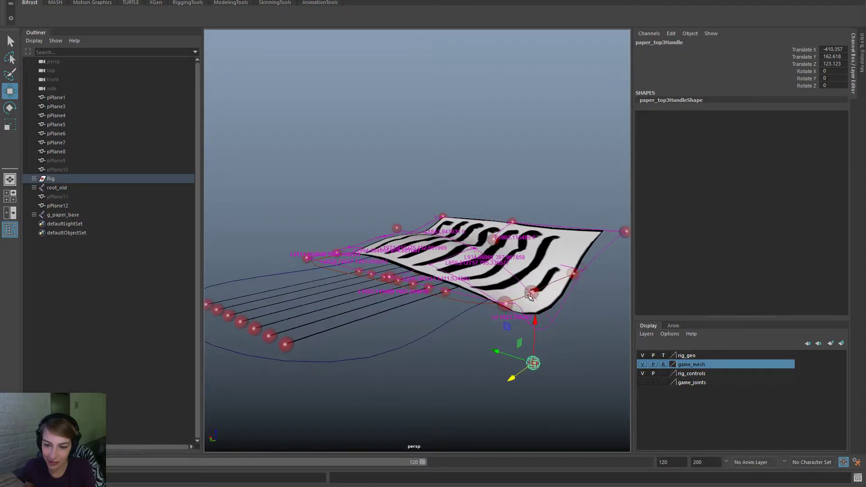
Step: Move paper_top4Handle and the neighbouring corner handle of the sheet's top edge together to bend that corner
{"action": "left_click", "coordinate": [514, 303]}
{"action": "left_click", "coordinate": [506, 307]}
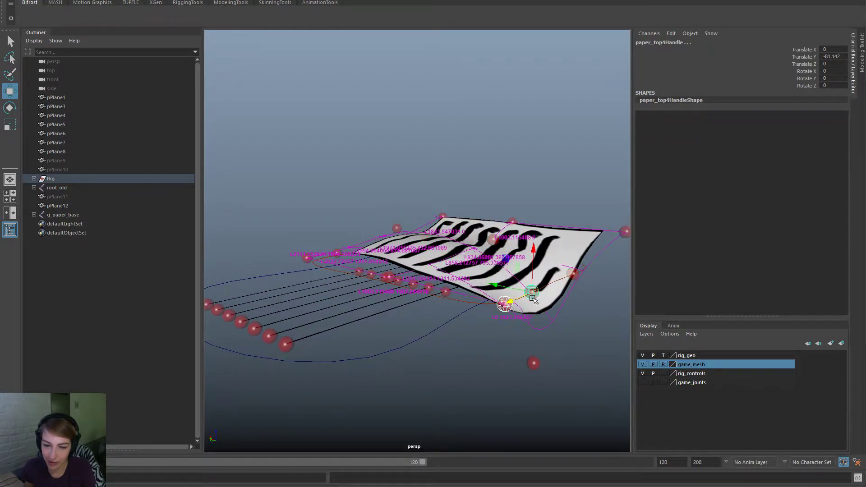
{"action": "mouse_move", "coordinate": [533, 301]}
{"action": "left_mouse_down", "text": "alt"}
{"action": "mouse_move", "coordinate": [516, 316]}
{"action": "mouse_move", "coordinate": [545, 294]}
{"action": "left_mouse_up", "text": "alt"}
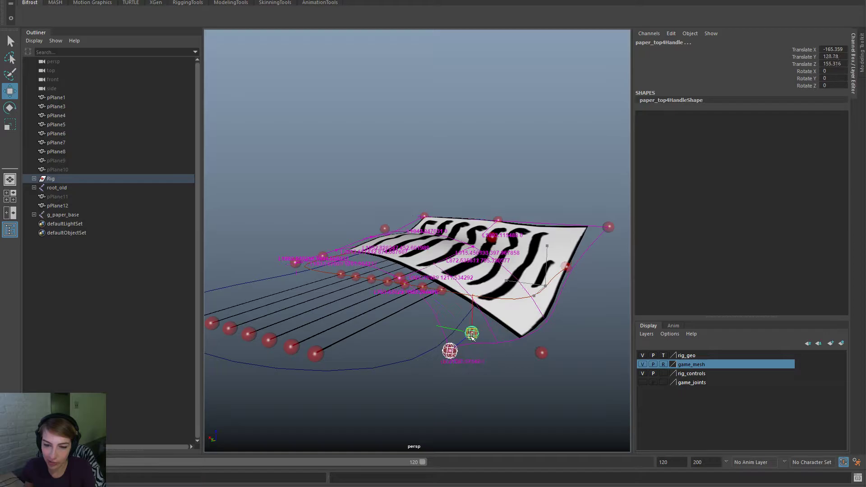
{"action": "left_click_drag", "start_coordinate": [527, 324], "coordinate": [386, 318], "text": "alt"}
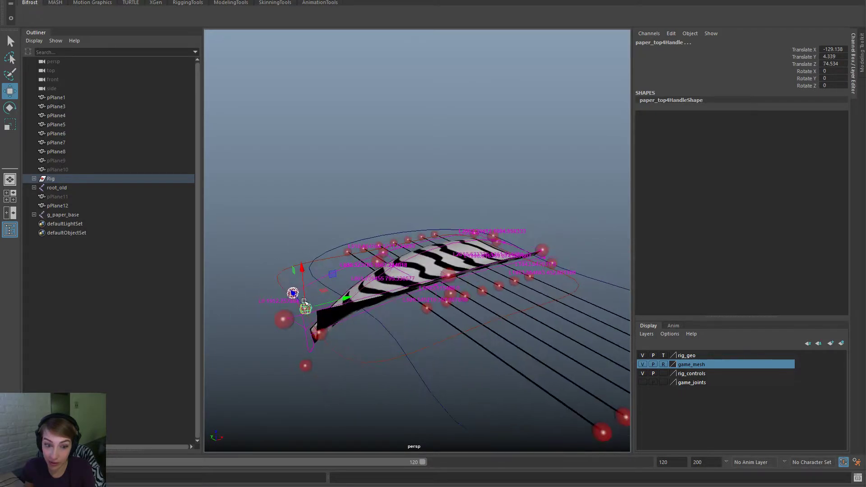
{"action": "left_click_drag", "start_coordinate": [312, 306], "coordinate": [549, 319]}
Step: Try to lift paper_mid3Handle to about X 343, Y -242, Z -75, and undo the last further move
{"action": "left_click", "coordinate": [465, 194]}
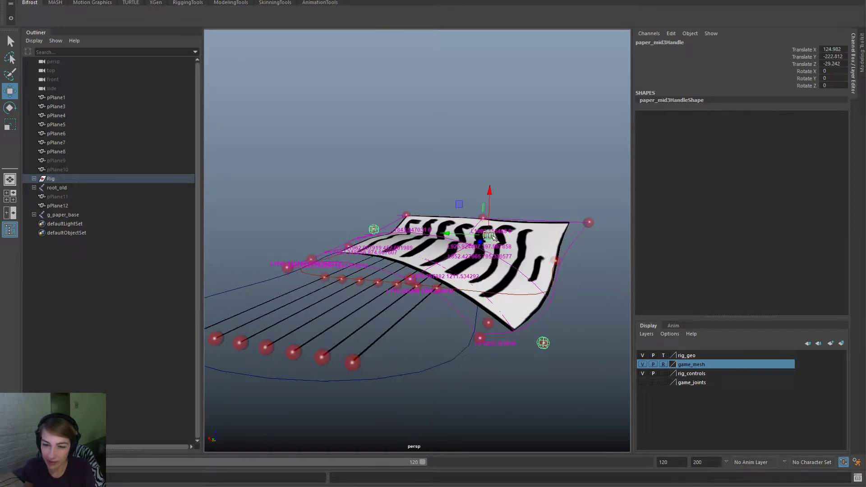
{"action": "left_click_drag", "start_coordinate": [464, 189], "coordinate": [493, 180]}
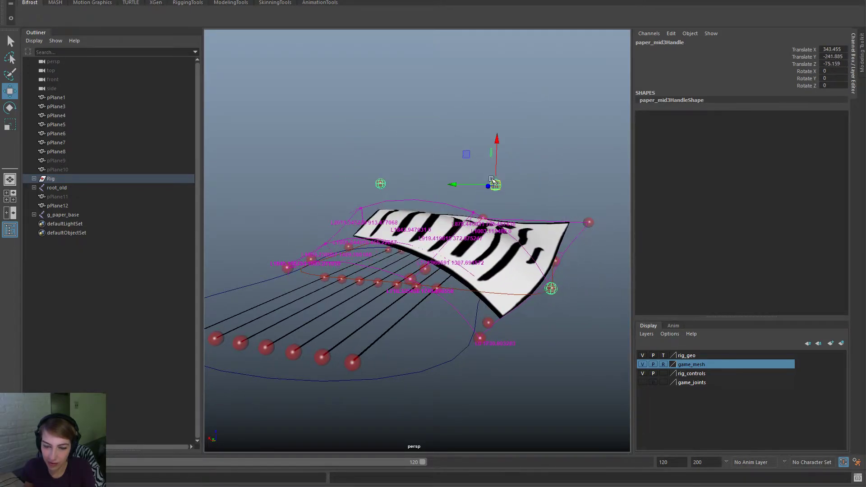
{"action": "left_click_drag", "start_coordinate": [532, 218], "coordinate": [220, 259], "text": "alt"}
{"action": "key", "text": "ctrl+z"}
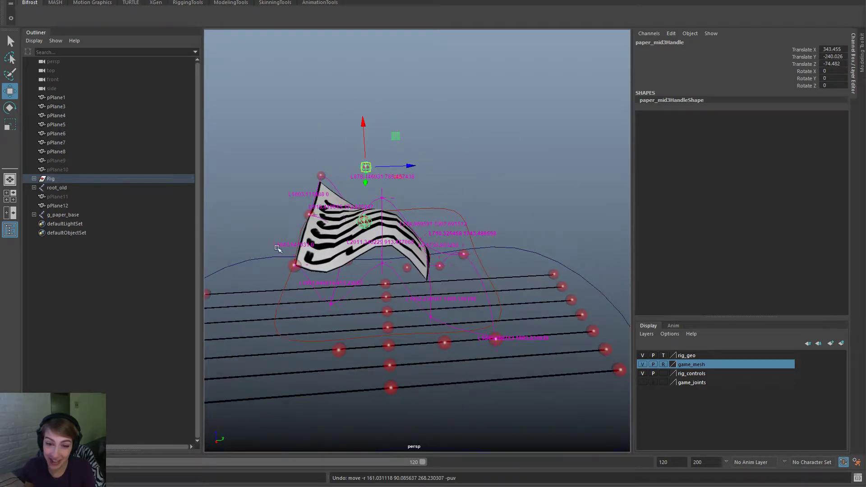
Step: Try to move paper_mid3Handle to about X 34, Y -38, Z -352, and undo its recent moves
{"action": "left_click_drag", "start_coordinate": [368, 166], "coordinate": [435, 175]}
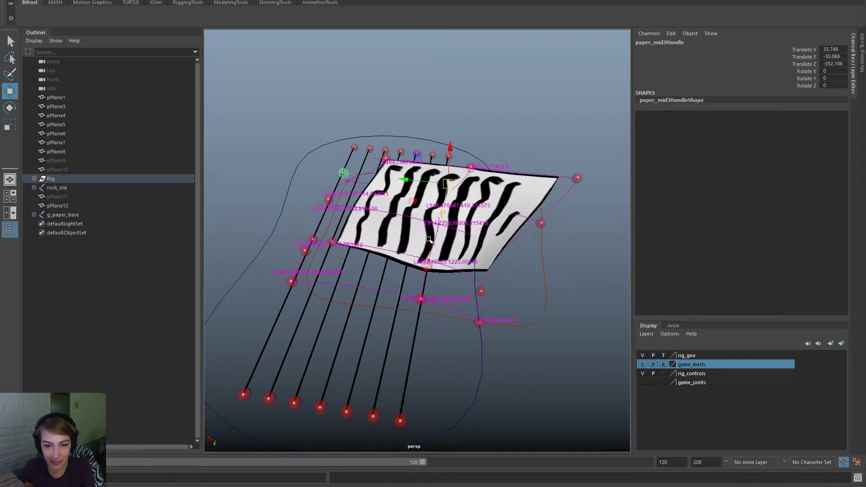
{"action": "left_click_drag", "start_coordinate": [431, 239], "coordinate": [559, 261], "text": "alt"}
{"action": "key", "text": "ctrl+z"}
{"action": "key", "text": "ctrl+z"}
{"action": "key", "text": "ctrl+z"}
{"action": "key", "text": "ctrl+z"}
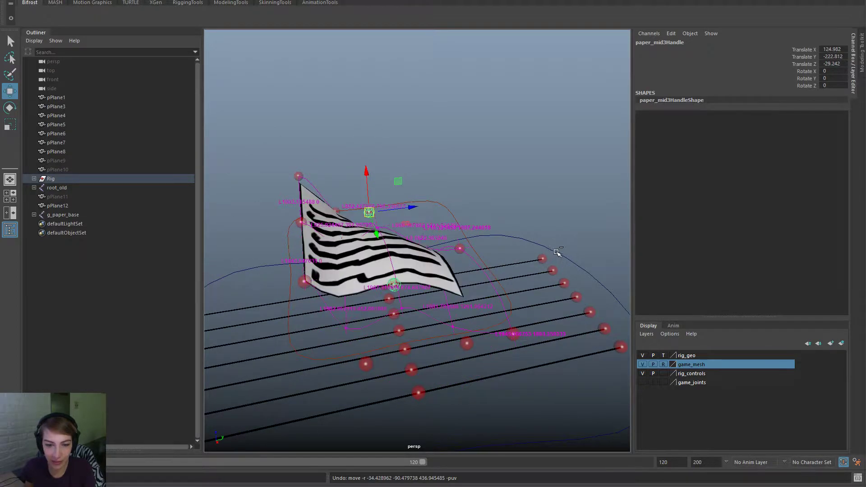
Step: Reopen the recent scene MusicStand_Lg_Paper_Rig2.ma, discarding the unsaved changes
{"action": "key", "text": "space"}
{"action": "left_click", "coordinate": [385, 105]}
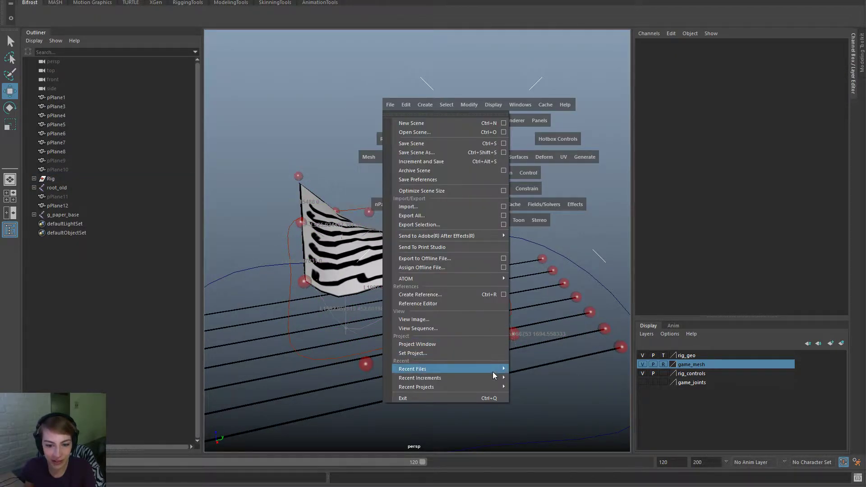
{"action": "mouse_move", "coordinate": [493, 372]}
{"action": "left_click", "coordinate": [565, 370]}
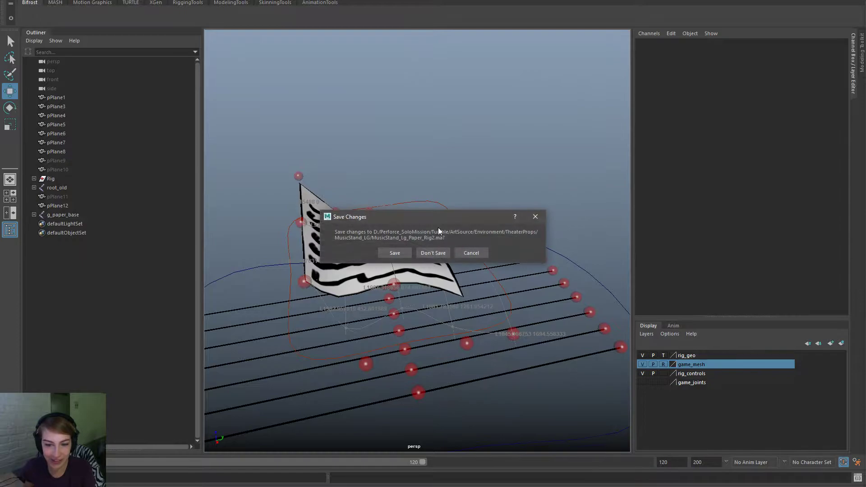
{"action": "left_click", "coordinate": [427, 252]}
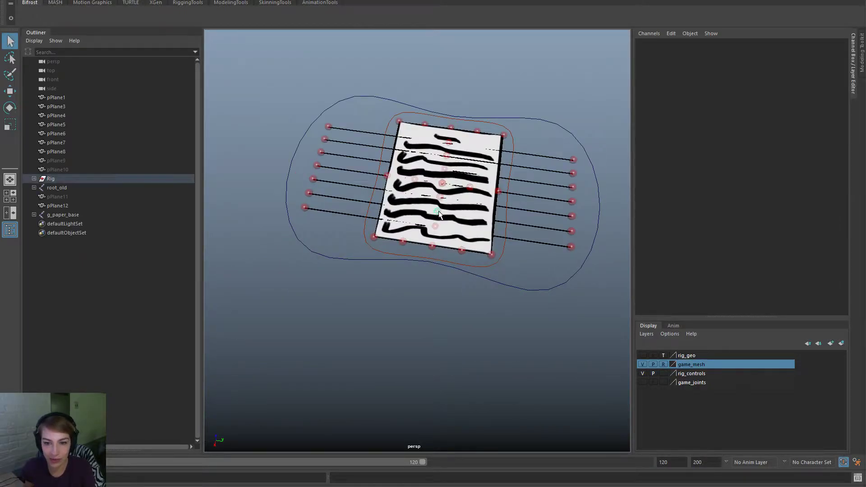
Step: Select line_f_mid_control on the sheet to examine its channel attributes
{"action": "left_click", "coordinate": [438, 213]}
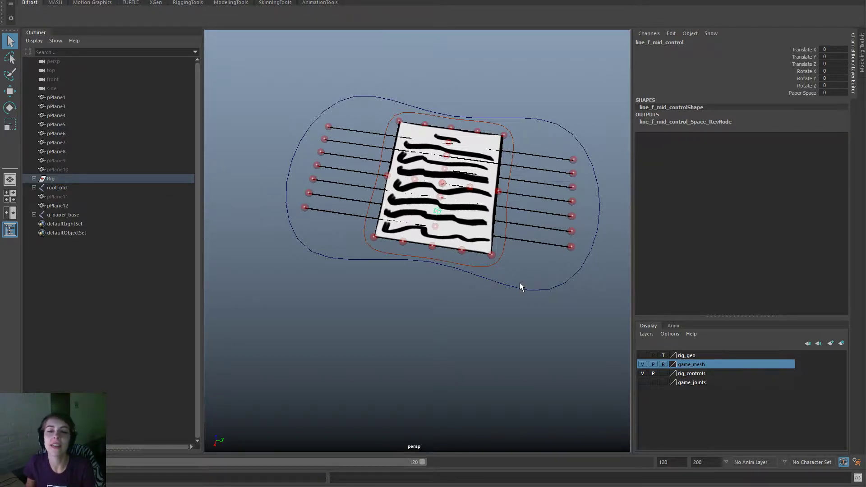
{"action": "scroll", "coordinate": [478, 242], "scroll_direction": "up", "scroll_amount": 1}
{"action": "left_click_drag", "start_coordinate": [523, 297], "coordinate": [523, 298]}
Step: Move the whole sheet off the music lines with paper_base_control, to about X -1599, Y -151, Z 1119
{"action": "left_click", "coordinate": [506, 259]}
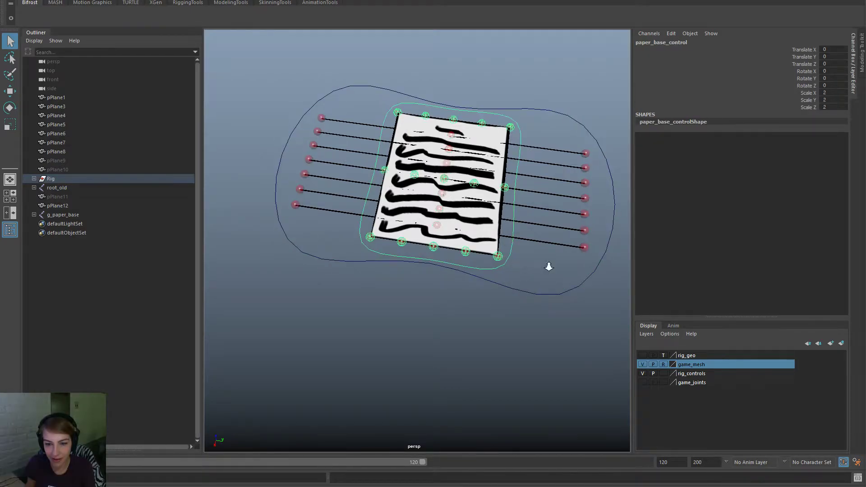
{"action": "scroll", "coordinate": [547, 263], "scroll_direction": "down", "scroll_amount": 4}
{"action": "left_click_drag", "start_coordinate": [547, 263], "coordinate": [564, 247], "text": "alt"}
{"action": "key", "text": "w"}
{"action": "left_click_drag", "start_coordinate": [432, 208], "coordinate": [437, 100]}
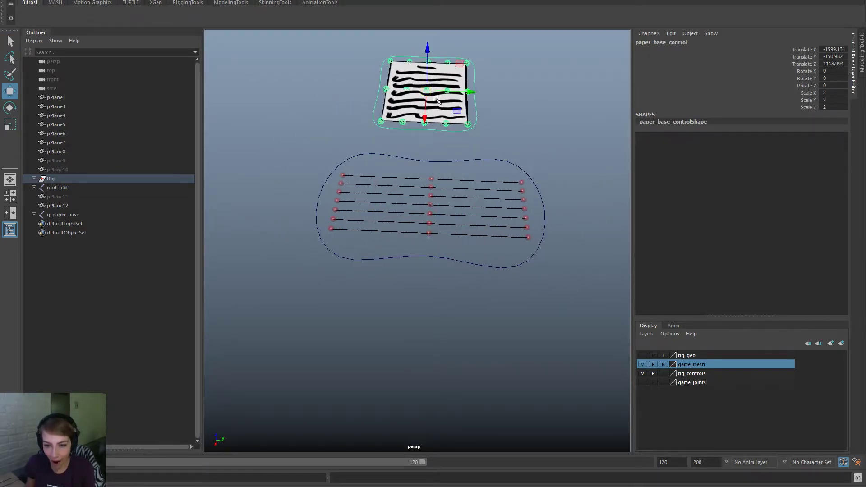
{"action": "left_click_drag", "start_coordinate": [535, 244], "coordinate": [326, 161]}
{"action": "left_click_drag", "start_coordinate": [497, 260], "coordinate": [517, 288], "text": "shift"}
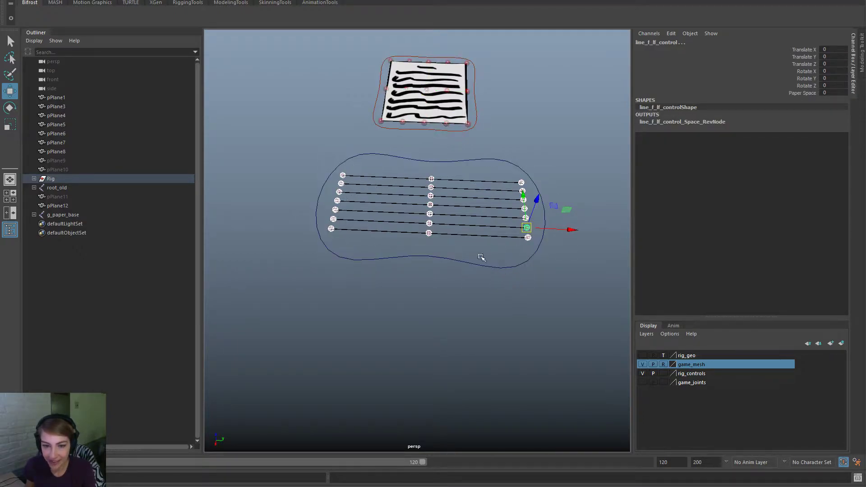
{"action": "middle_click_drag", "start_coordinate": [478, 258], "coordinate": [475, 287], "text": "alt"}
{"action": "scroll", "coordinate": [429, 266], "scroll_direction": "up", "scroll_amount": 2}
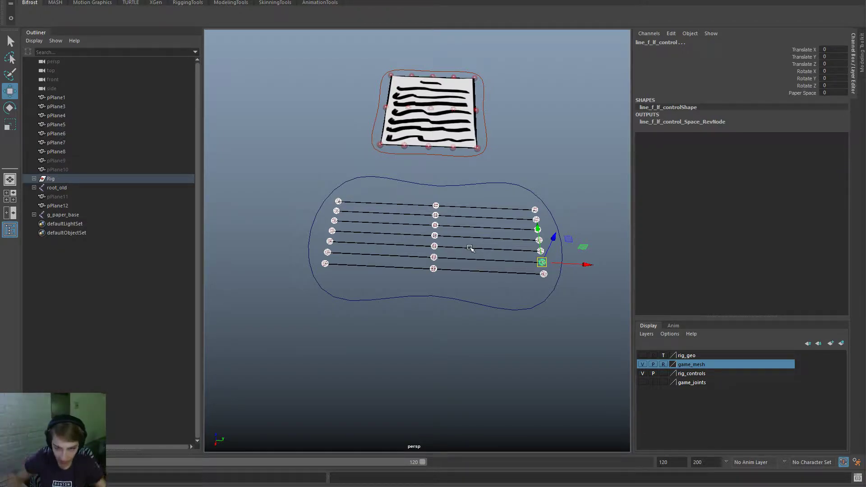
{"action": "left_click", "coordinate": [461, 286]}
{"action": "scroll", "coordinate": [453, 275], "scroll_direction": "up", "scroll_amount": 2}
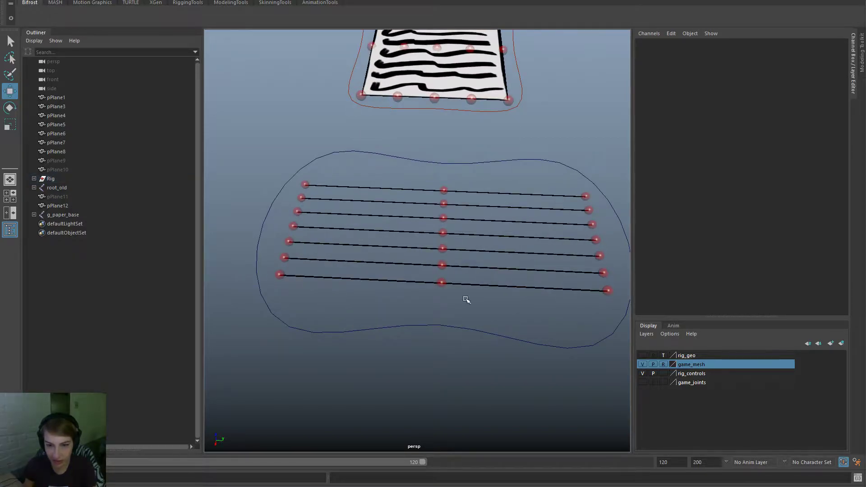
Step: Set Paper Space to 1 on all control handles of the seven music lines
{"action": "left_click_drag", "start_coordinate": [621, 311], "coordinate": [270, 181]}
{"action": "double_click", "coordinate": [825, 93]}
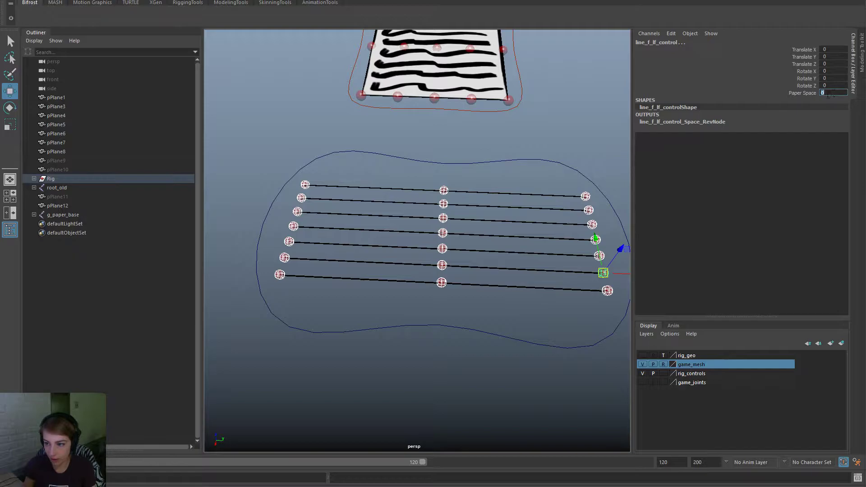
{"action": "type", "text": "1"}
{"action": "key", "text": "Return"}
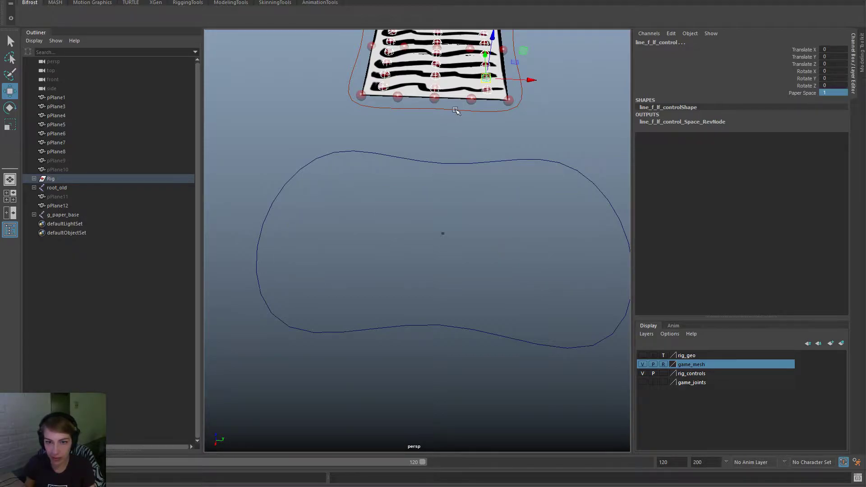
Step: Move paper_base_control with the attached lines back down to about X -563, Y -21, Z 393
{"action": "left_click", "coordinate": [458, 110]}
{"action": "scroll", "coordinate": [469, 113], "scroll_direction": "down", "scroll_amount": 3}
{"action": "left_click_drag", "start_coordinate": [432, 109], "coordinate": [437, 190]}
{"action": "scroll", "coordinate": [465, 189], "scroll_direction": "up", "scroll_amount": 3}
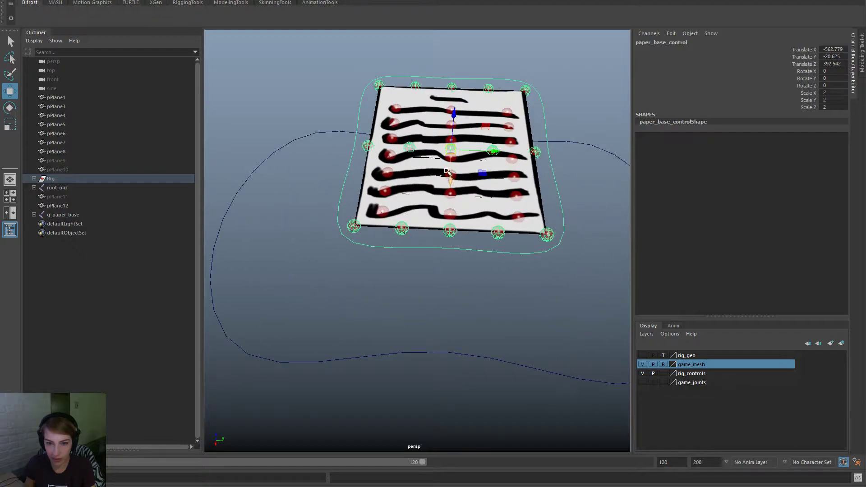
Step: Try changing the Paper Space value of line_e_rt_control alone, and undo the change
{"action": "left_click", "coordinate": [387, 172]}
{"action": "key", "text": "q"}
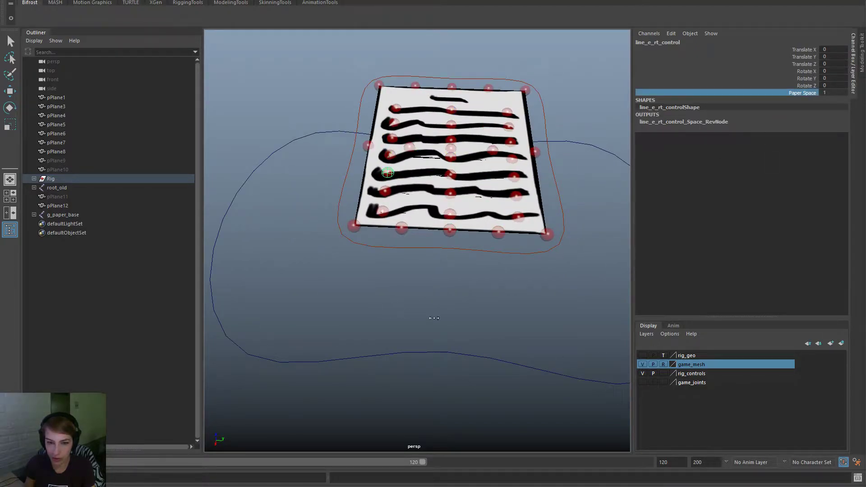
{"action": "middle_click_drag", "start_coordinate": [434, 318], "coordinate": [289, 212]}
{"action": "middle_click_drag", "start_coordinate": [29, 258], "coordinate": [40, 251]}
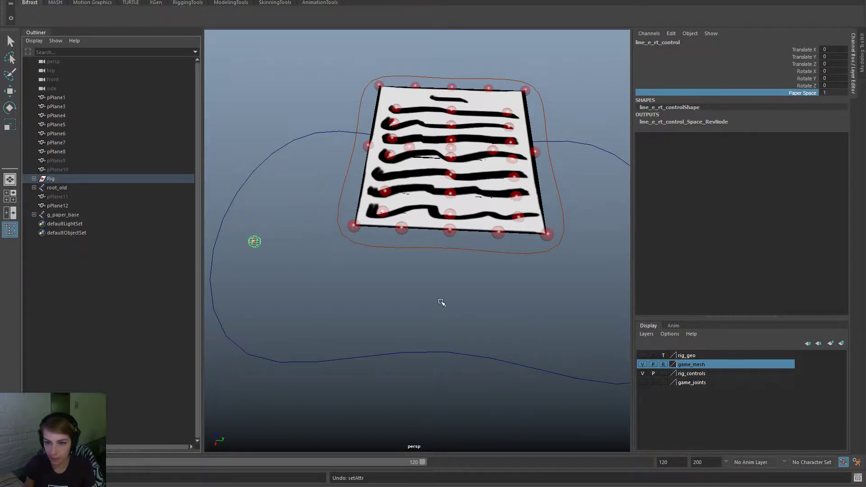
{"action": "left_click", "coordinate": [489, 256]}
{"action": "left_click", "coordinate": [488, 253]}
{"action": "key", "text": "w"}
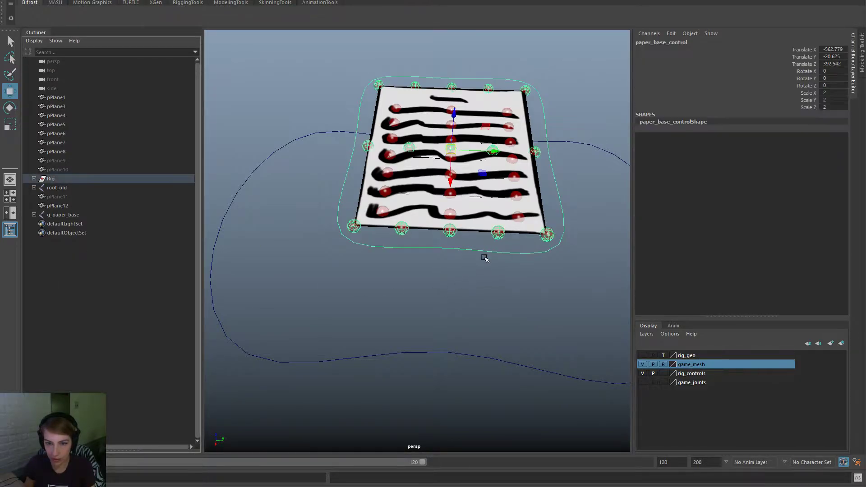
{"action": "left_click_drag", "start_coordinate": [551, 247], "coordinate": [549, 273], "text": "alt"}
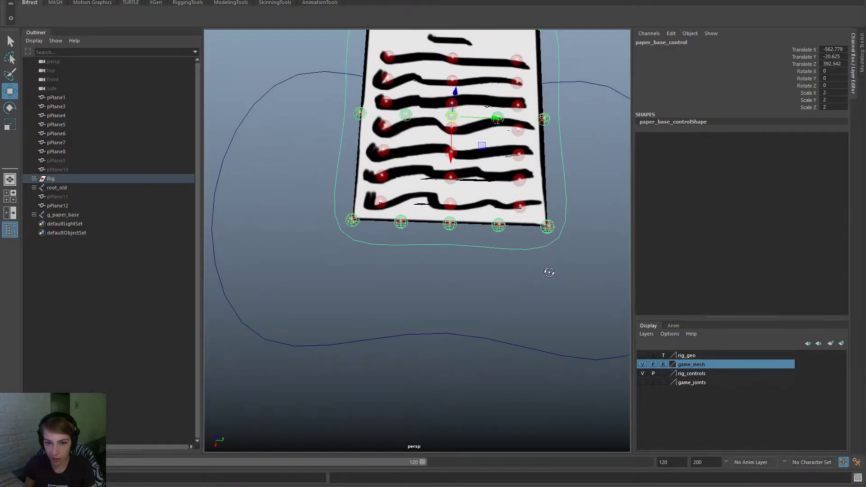
{"action": "middle_click_drag", "start_coordinate": [534, 266], "coordinate": [533, 295], "text": "alt"}
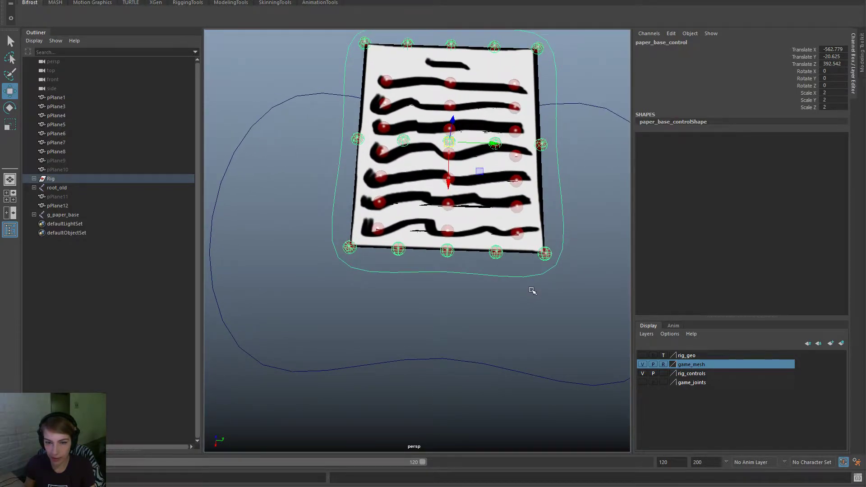
{"action": "key", "text": "ctrl+z"}
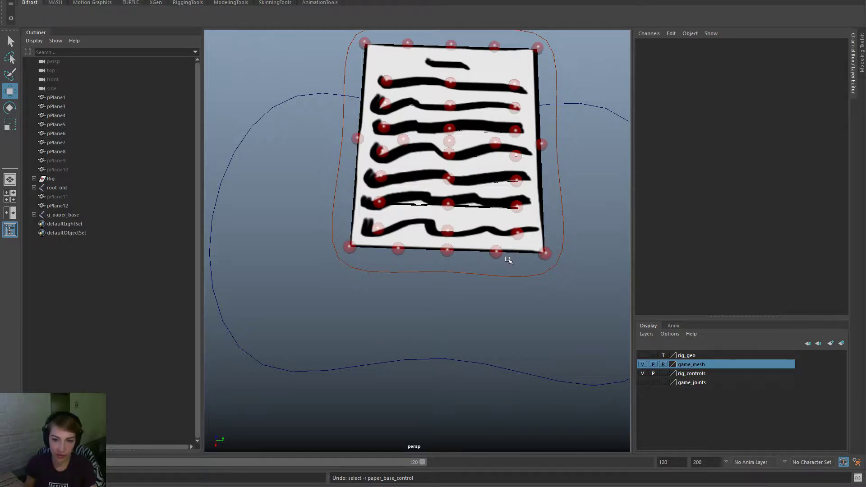
Step: Reset paper_base_control to its origin by setting Translate X, Y and Z to 0, and clear the selection
{"action": "left_click", "coordinate": [519, 277]}
{"action": "left_click", "coordinate": [840, 58]}
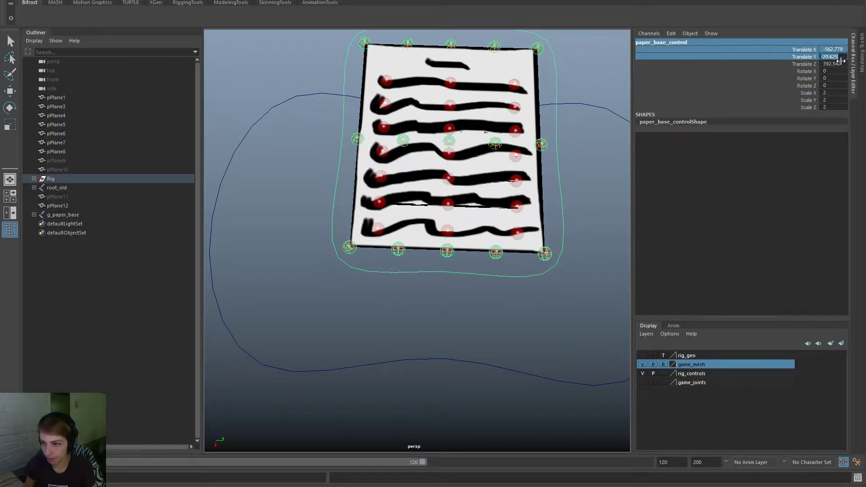
{"action": "left_click_drag", "start_coordinate": [840, 73], "coordinate": [842, 51]}
{"action": "type", "text": "0"}
{"action": "key", "text": "Return"}
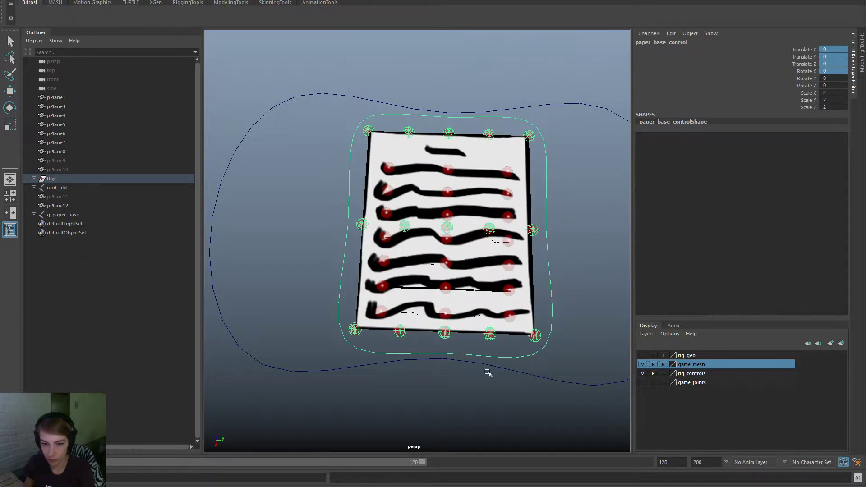
{"action": "key", "text": "w"}
{"action": "left_click", "coordinate": [410, 366]}
{"action": "right_click_drag", "start_coordinate": [405, 358], "coordinate": [433, 349], "text": "alt"}
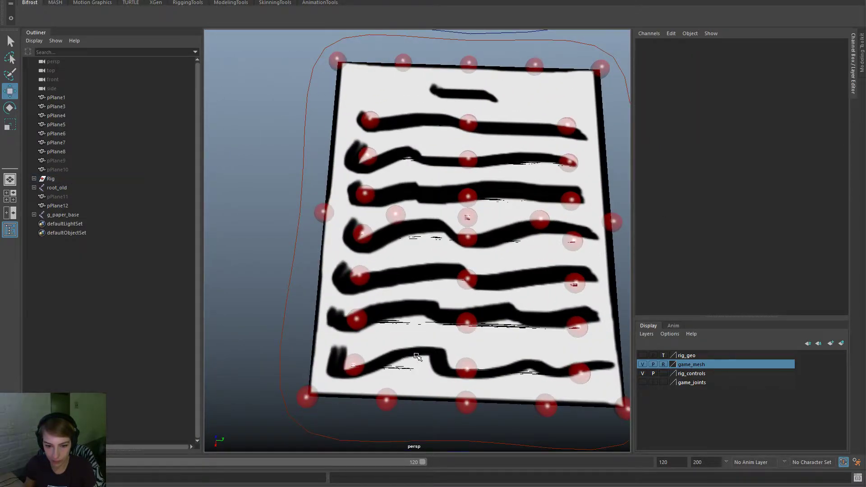
{"action": "left_click_drag", "start_coordinate": [459, 369], "coordinate": [490, 315], "text": "alt"}
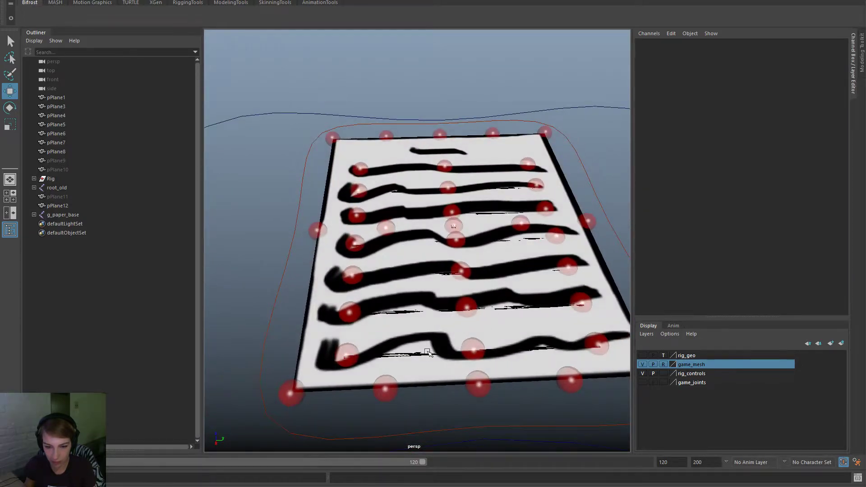
Step: Select the line meshes pPlane1 through pPlane8 to inspect them on the sheet, and clear the selection
{"action": "left_click", "coordinate": [85, 204]}
{"action": "left_click", "coordinate": [69, 151]}
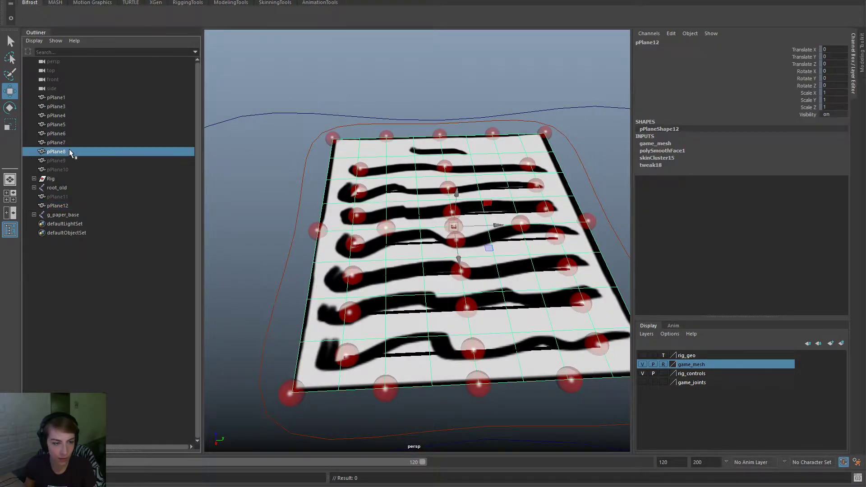
{"action": "left_click", "coordinate": [68, 97], "text": "shift"}
{"action": "key", "text": "f"}
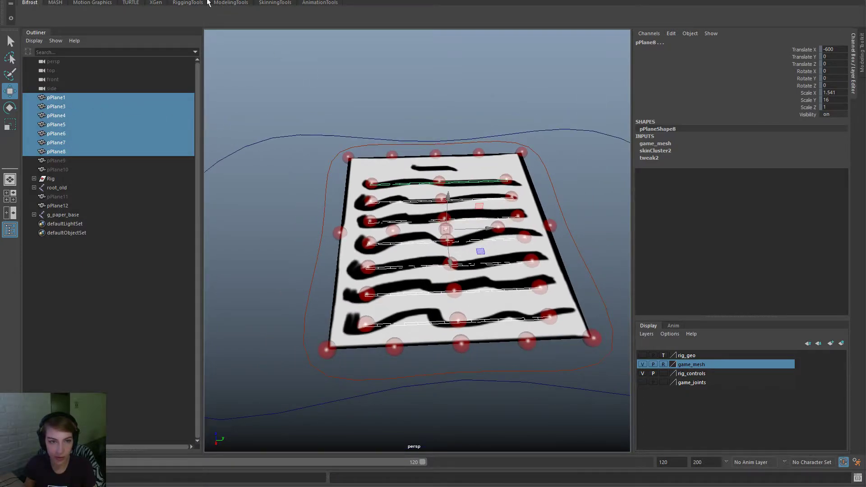
{"action": "left_click", "coordinate": [376, 165]}
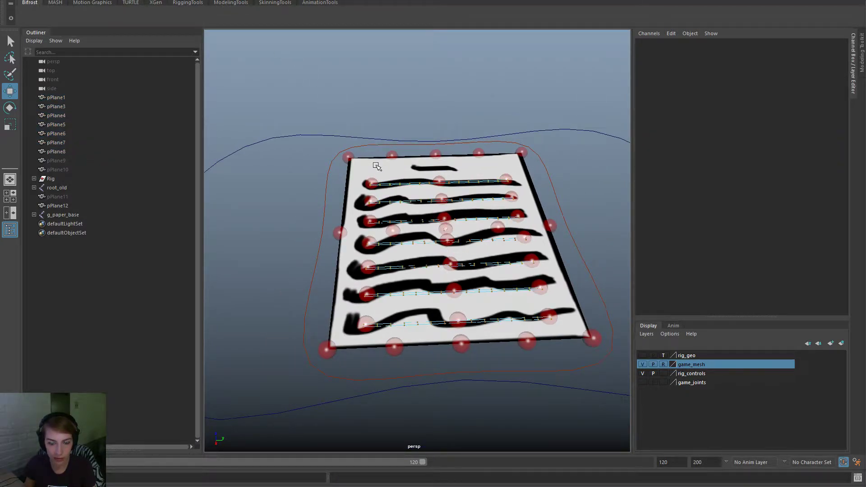
Step: Duplicate pPlane1 and unlock the translate, rotate and scale channels of the copy
{"action": "left_click", "coordinate": [87, 97]}
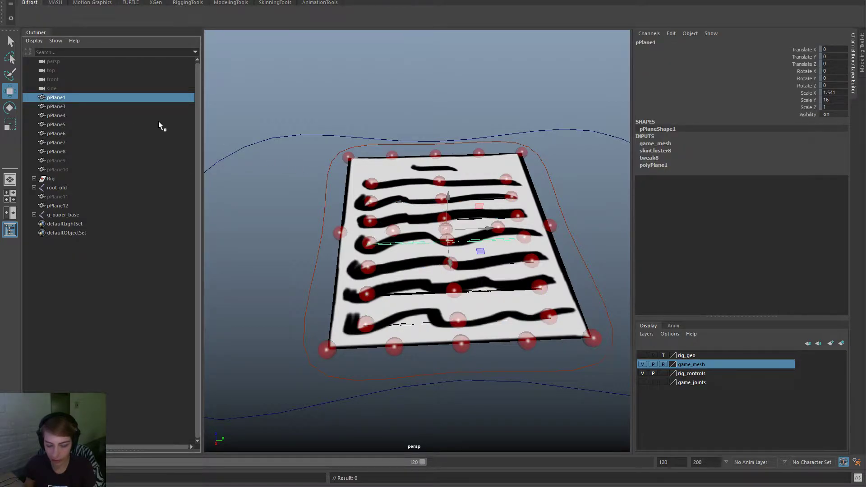
{"action": "key", "text": "ctrl+d"}
{"action": "left_click_drag", "start_coordinate": [810, 49], "coordinate": [811, 113]}
{"action": "right_click", "coordinate": [811, 103]}
{"action": "left_click", "coordinate": [793, 307]}
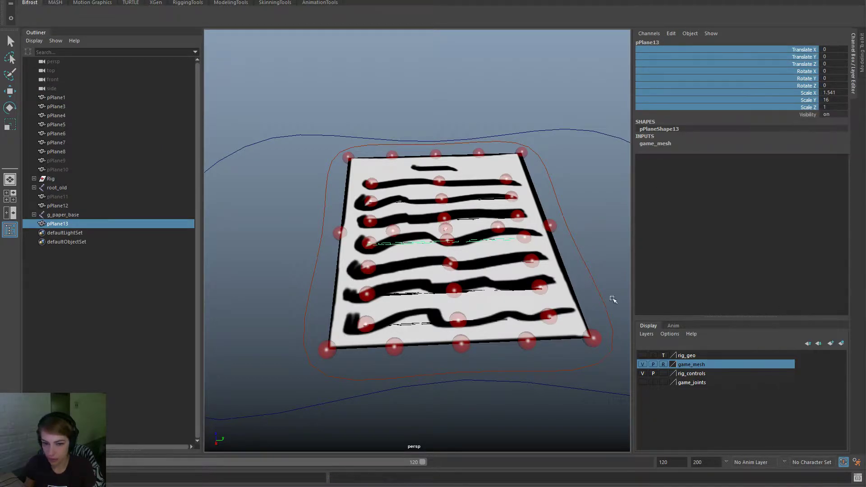
Step: Try moving the duplicated line mesh about 1100 units along X, undo the move, and delete the duplicate
{"action": "left_click_drag", "start_coordinate": [612, 298], "coordinate": [338, 379], "text": "alt"}
{"action": "key", "text": "w"}
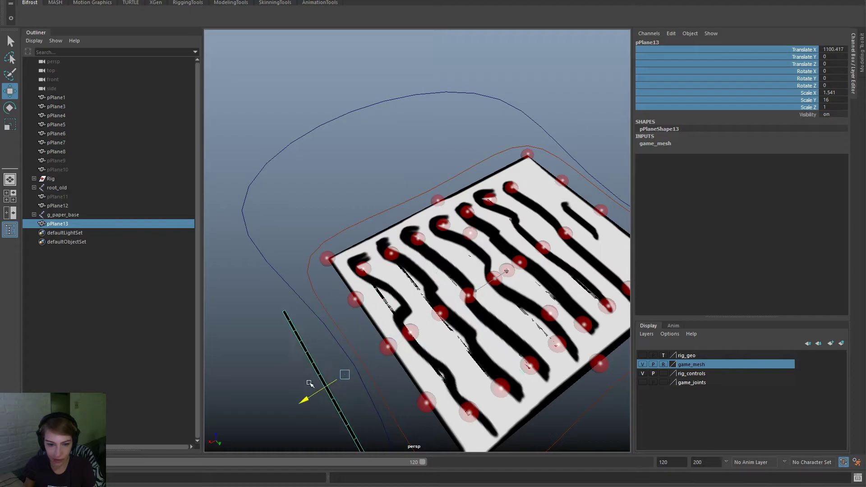
{"action": "middle_click_drag", "start_coordinate": [368, 353], "coordinate": [388, 287], "text": "alt"}
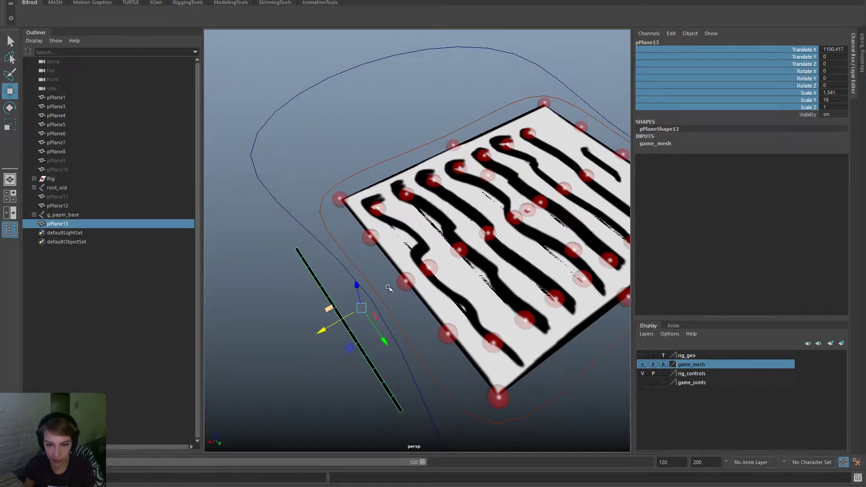
{"action": "key", "text": "ctrl+z"}
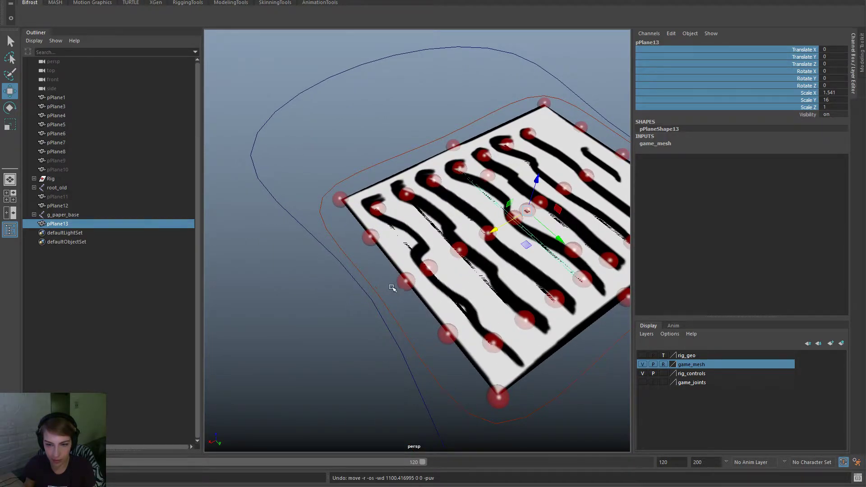
{"action": "left_click_drag", "start_coordinate": [388, 287], "coordinate": [432, 298], "text": "alt"}
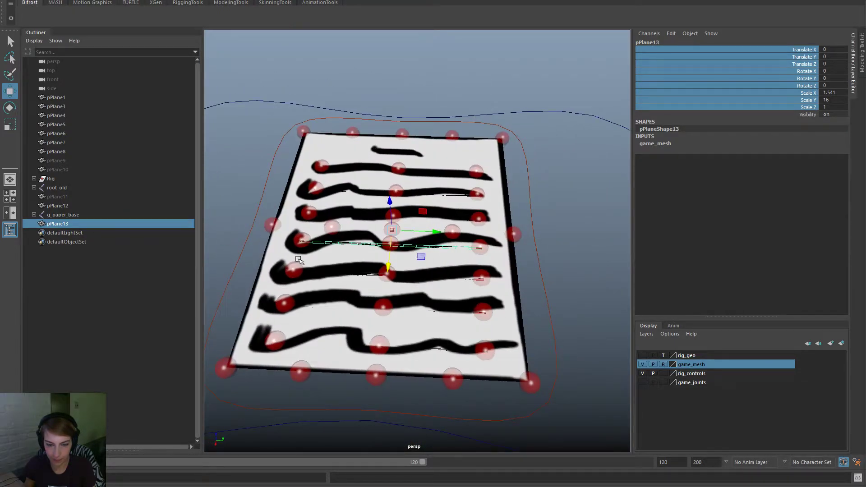
{"action": "key", "text": "Delete"}
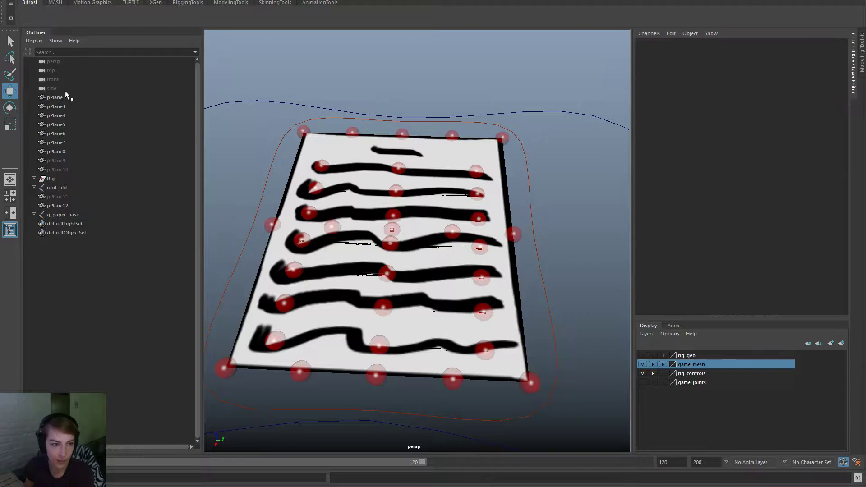
Step: Rename pPlane5, the mesh of the line nearest the sheet's lower edge, as line_g_mesh
{"action": "left_click", "coordinate": [67, 97]}
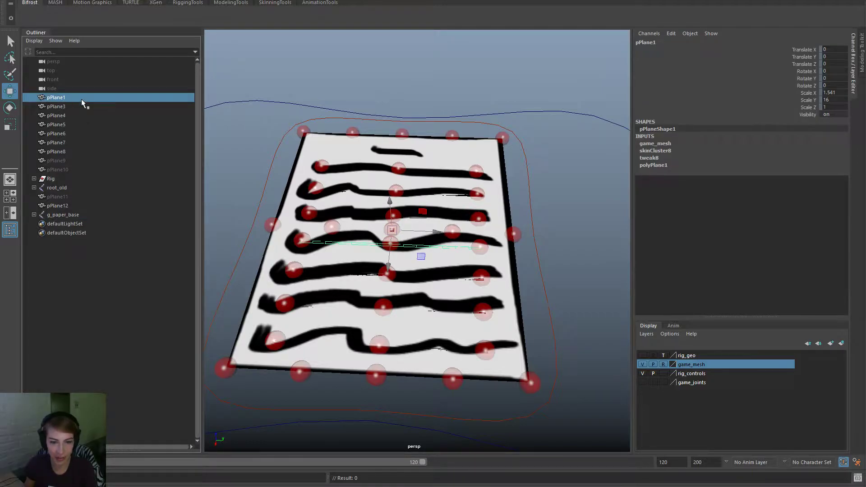
{"action": "left_click", "coordinate": [56, 106]}
{"action": "left_click", "coordinate": [55, 125]}
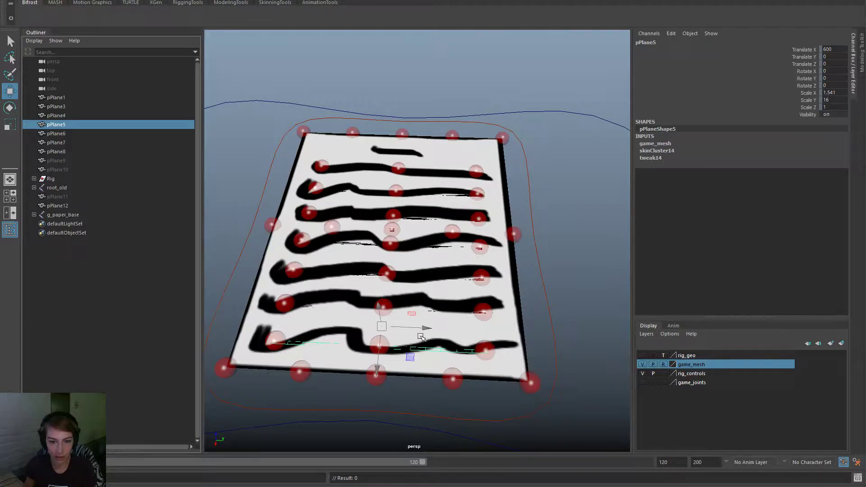
{"action": "double_click", "coordinate": [64, 129]}
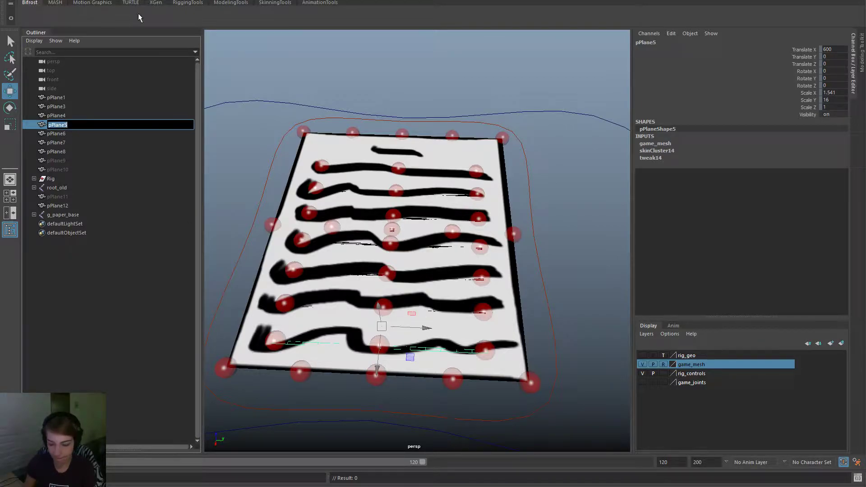
{"action": "type", "text": "line"}
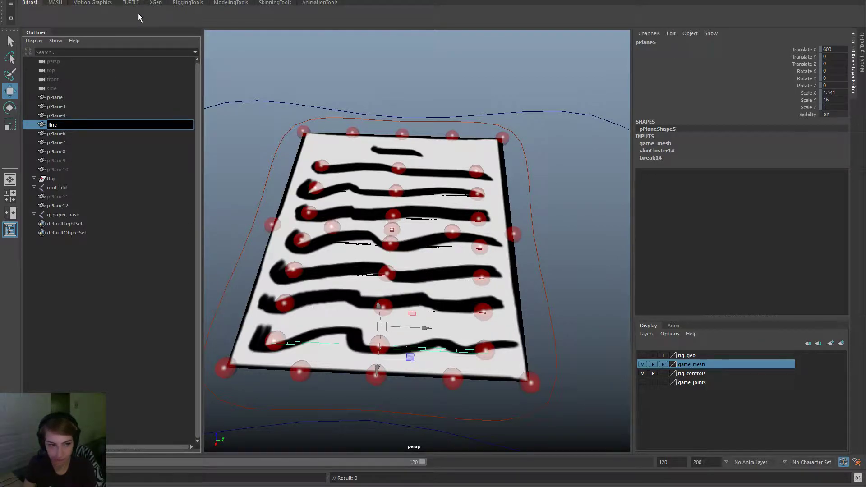
{"action": "type", "text": "_g_"}
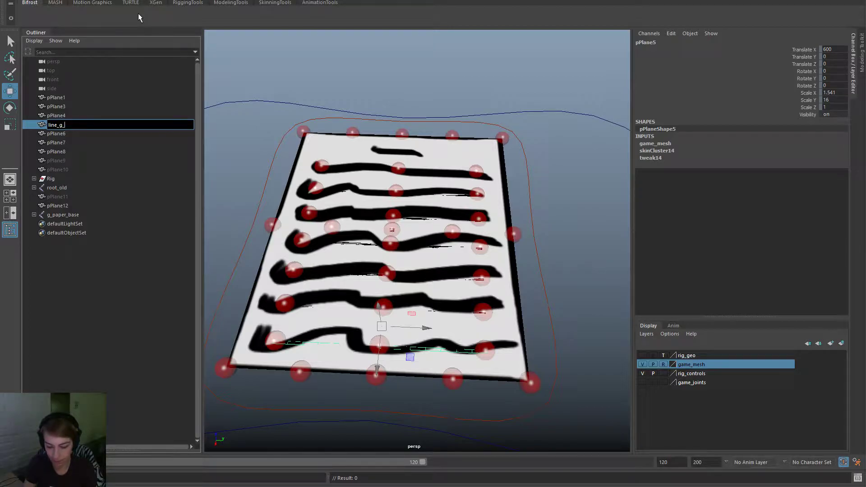
{"action": "type", "text": "mesh"}
{"action": "key", "text": "Return"}
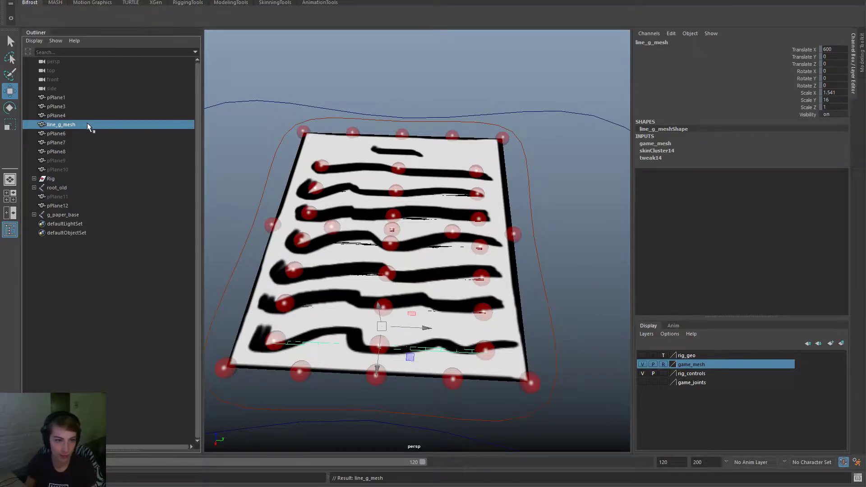
Step: Rename pPlane4, the mesh of the second line from the top, as line_b_mesh
{"action": "left_click", "coordinate": [72, 116]}
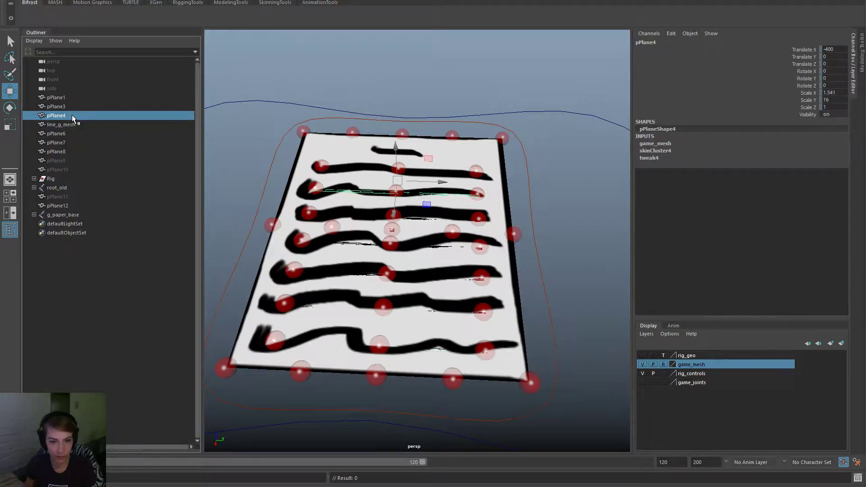
{"action": "double_click", "coordinate": [72, 114]}
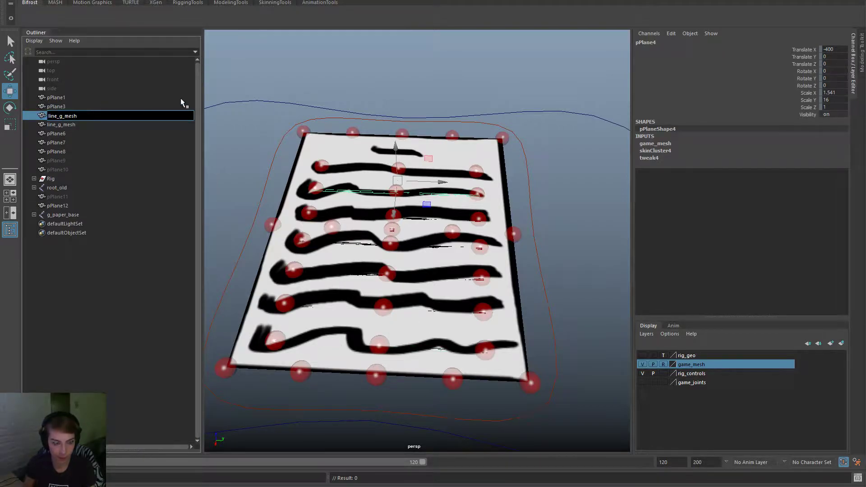
{"action": "key", "text": "BackSpace"}
{"action": "type", "text": "b"}
{"action": "key", "text": "Return"}
Step: Rename pPlane3, the mesh of the third line from the top, as line_c_mesh
{"action": "left_click", "coordinate": [106, 108]}
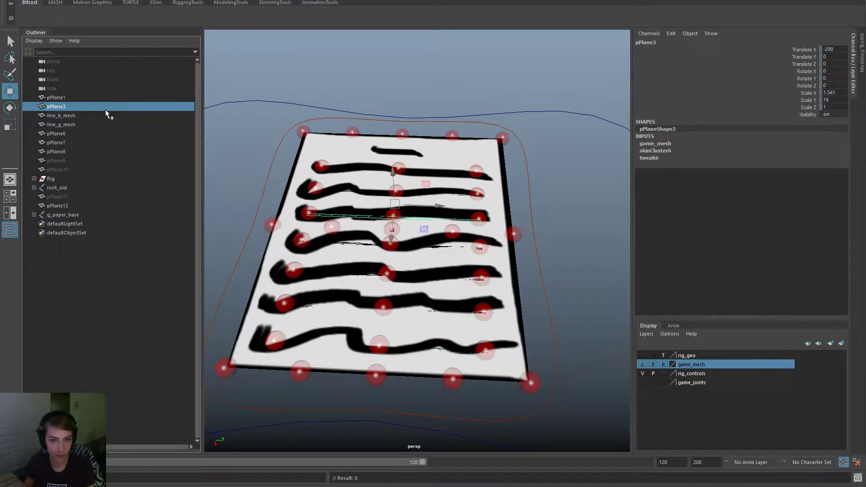
{"action": "double_click", "coordinate": [105, 109]}
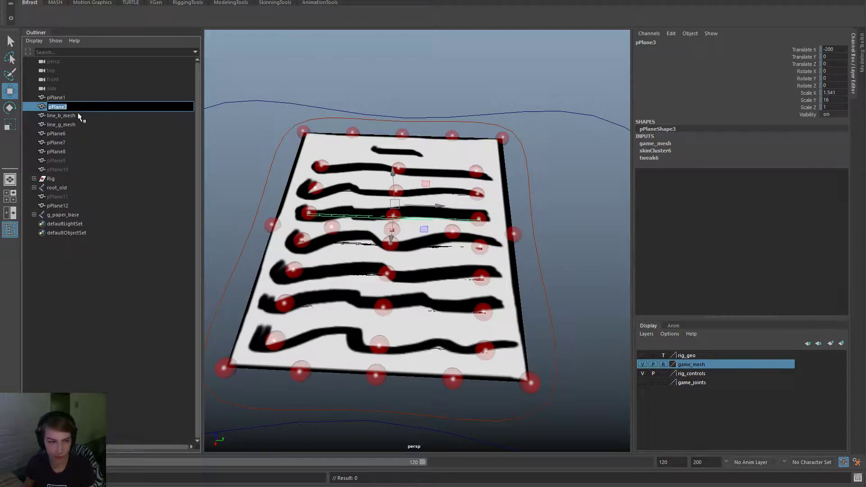
{"action": "type", "text": "line_c_mesh"}
{"action": "key", "text": "Return"}
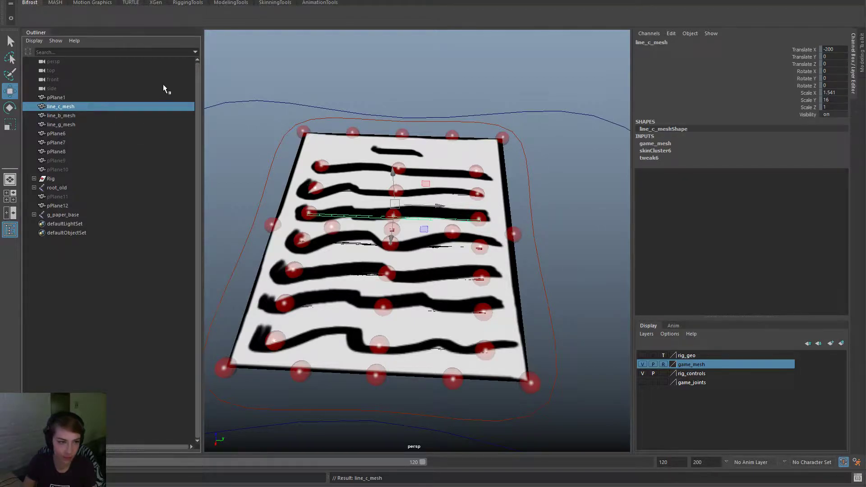
Step: Rename pPlane1 as line_d_mesh and arrange the renamed meshes in the Outliner in the order b, c, d, g
{"action": "left_click", "coordinate": [127, 99]}
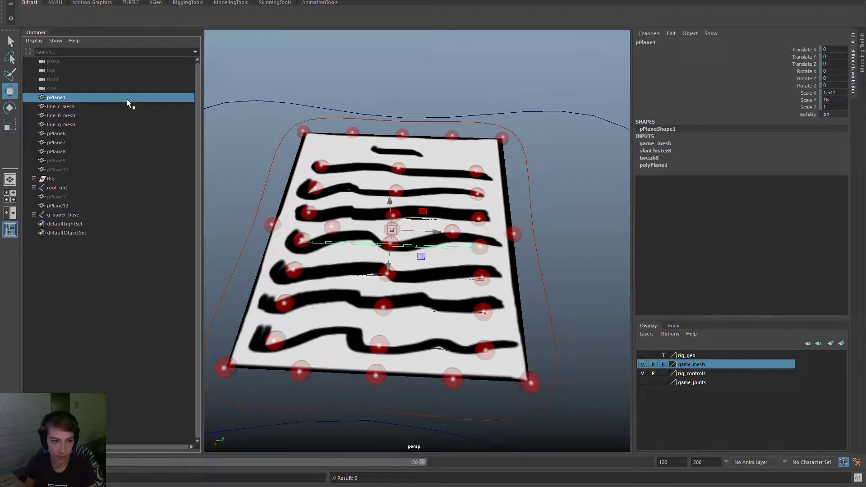
{"action": "double_click", "coordinate": [127, 98]}
{"action": "type", "text": "line_g_mesh"}
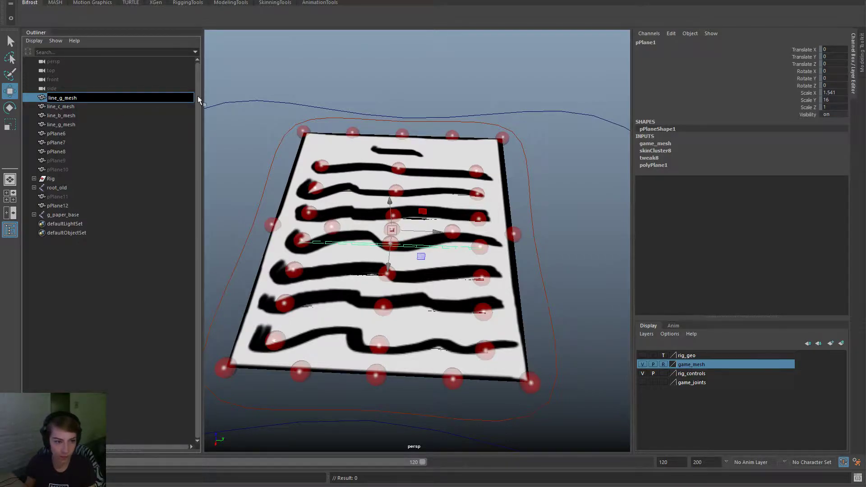
{"action": "key", "text": "Left"}
{"action": "key", "text": "Left"}
{"action": "key", "text": "Left"}
{"action": "key", "text": "Left"}
{"action": "key", "text": "Left"}
{"action": "key", "text": "BackSpace"}
{"action": "type", "text": "d"}
{"action": "key", "text": "Return"}
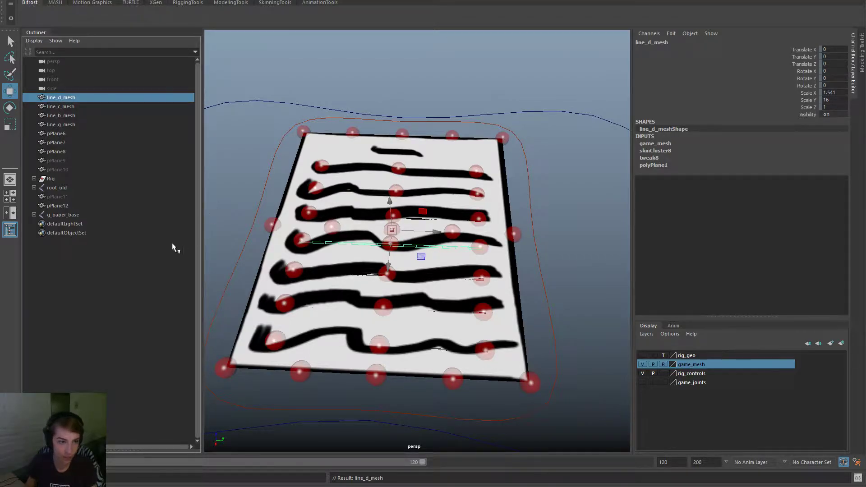
{"action": "left_click_drag", "start_coordinate": [78, 120], "coordinate": [97, 112]}
{"action": "left_click", "coordinate": [81, 99]}
Step: Check which line pPlane6 belongs to by selecting the middle control handle on that line
{"action": "left_click", "coordinate": [75, 142]}
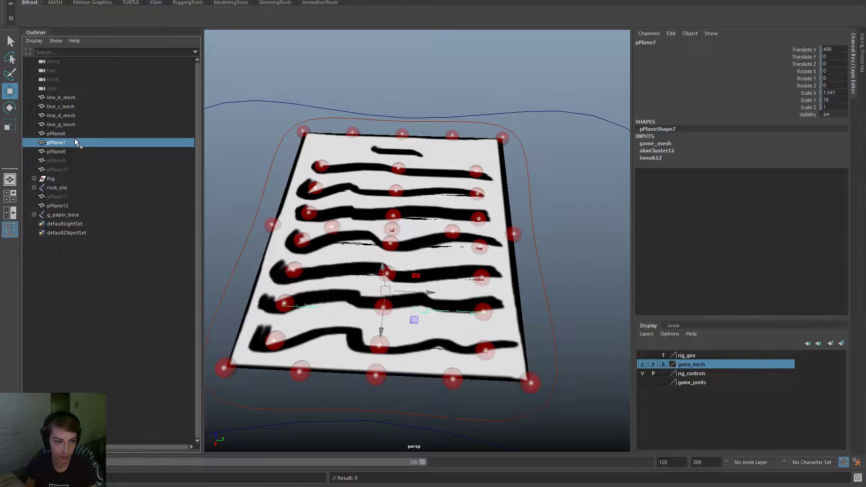
{"action": "left_click", "coordinate": [73, 134]}
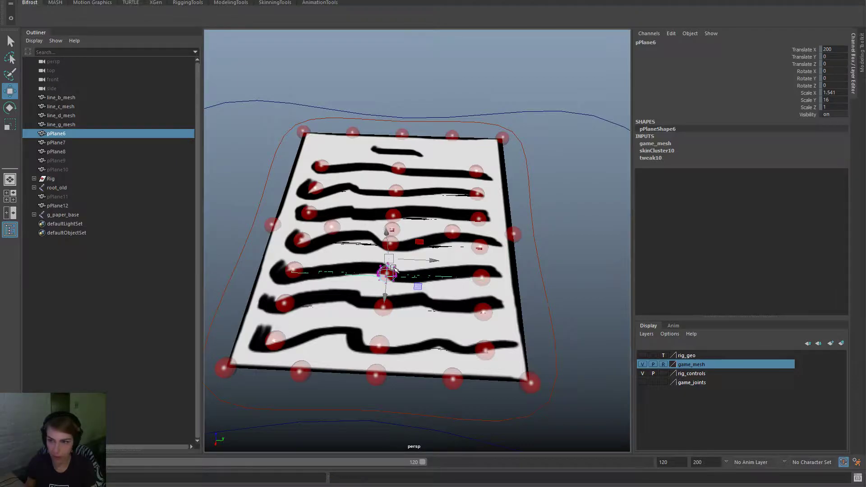
{"action": "right_click_drag", "start_coordinate": [392, 258], "coordinate": [426, 242]}
{"action": "left_click", "coordinate": [603, 257]}
{"action": "left_click", "coordinate": [388, 274]}
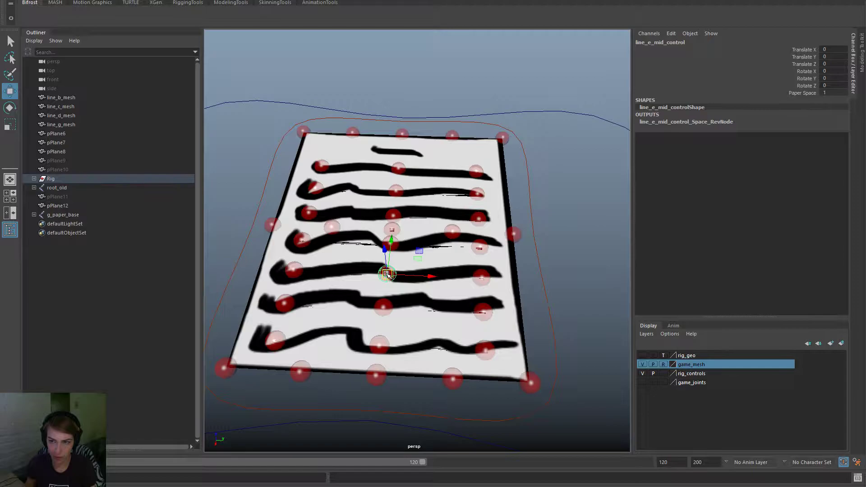
{"action": "key", "text": "ctrl+z"}
Step: Rename pPlane6 as line_e_mesh and place it directly above line_g_mesh in the Outliner
{"action": "left_click", "coordinate": [62, 133]}
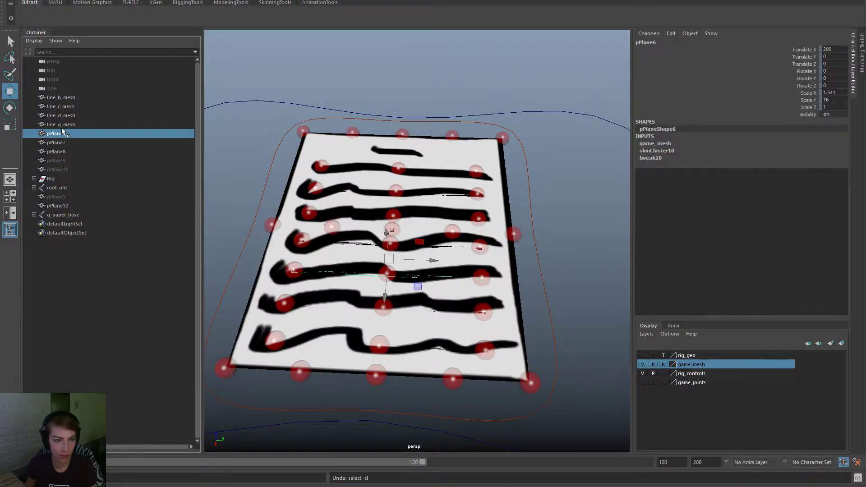
{"action": "double_click", "coordinate": [68, 132]}
{"action": "type", "text": "line_g_mesh"}
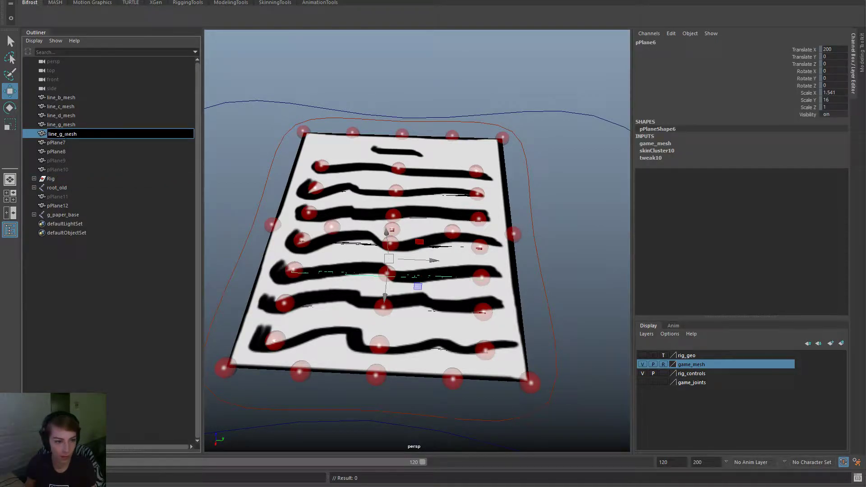
{"action": "key", "text": "BackSpace"}
{"action": "type", "text": "e"}
{"action": "key", "text": "Return"}
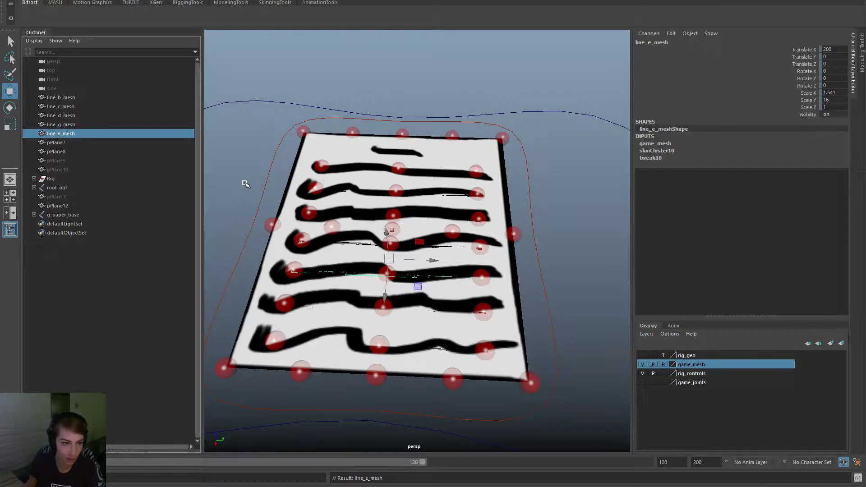
{"action": "left_click_drag", "start_coordinate": [96, 132], "coordinate": [99, 119]}
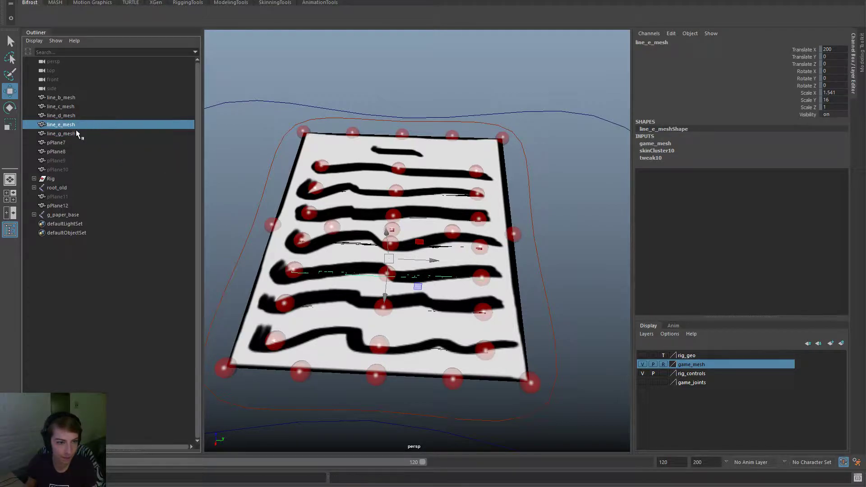
Step: Rename pPlane7, the mesh of the second line from the sheet's lower edge, as line_f_mesh
{"action": "left_click", "coordinate": [65, 140]}
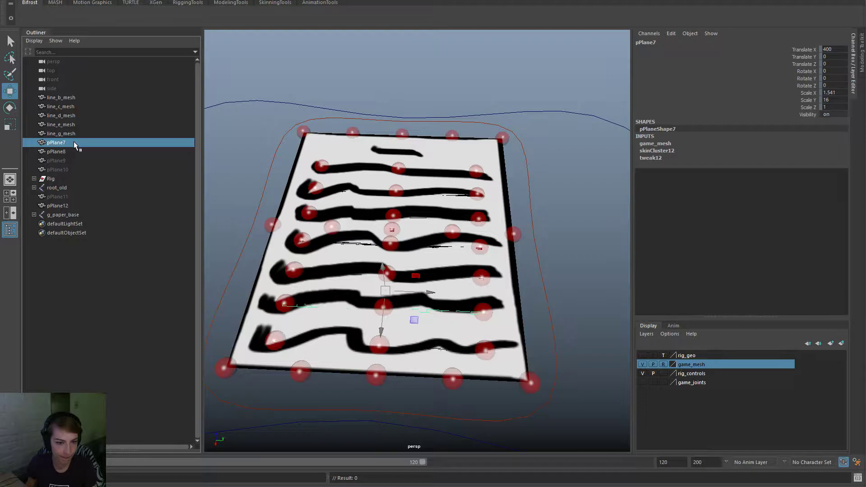
{"action": "double_click", "coordinate": [74, 142]}
{"action": "type", "text": "line_g_mesh"}
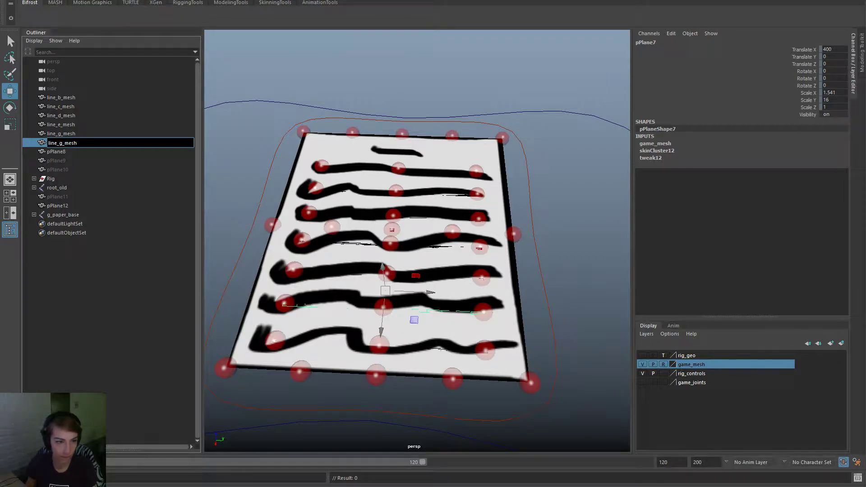
{"action": "key", "text": "Left"}
{"action": "key", "text": "Left"}
{"action": "key", "text": "Left"}
{"action": "key", "text": "Left"}
{"action": "key", "text": "Left"}
{"action": "key", "text": "BackSpace"}
{"action": "type", "text": "f"}
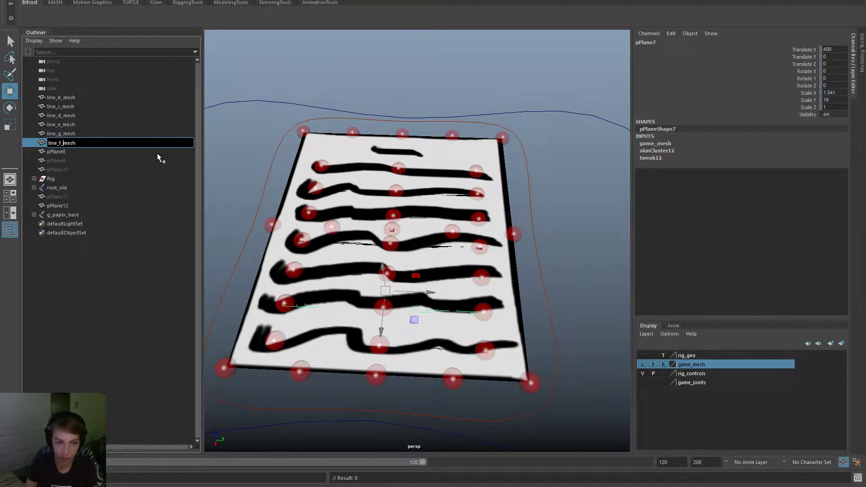
{"action": "key", "text": "Return"}
Step: Move pPlane8 above line_b_mesh in the Outliner and rename it as line_a_mesh
{"action": "left_click", "coordinate": [61, 152]}
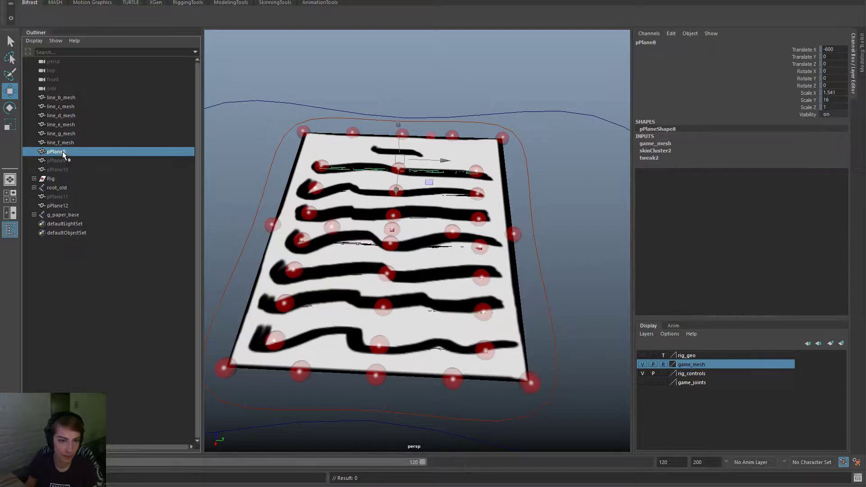
{"action": "middle_click_drag", "start_coordinate": [62, 153], "coordinate": [86, 94]}
{"action": "double_click", "coordinate": [73, 97]}
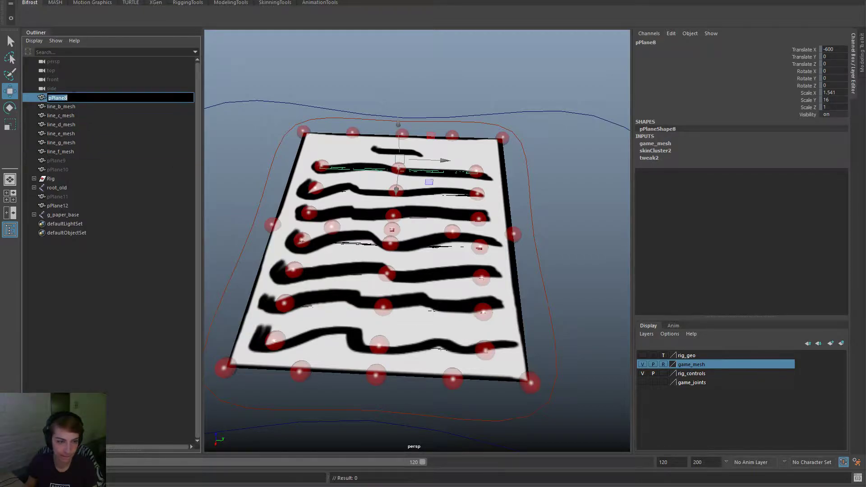
{"action": "type", "text": "line_g_mesh"}
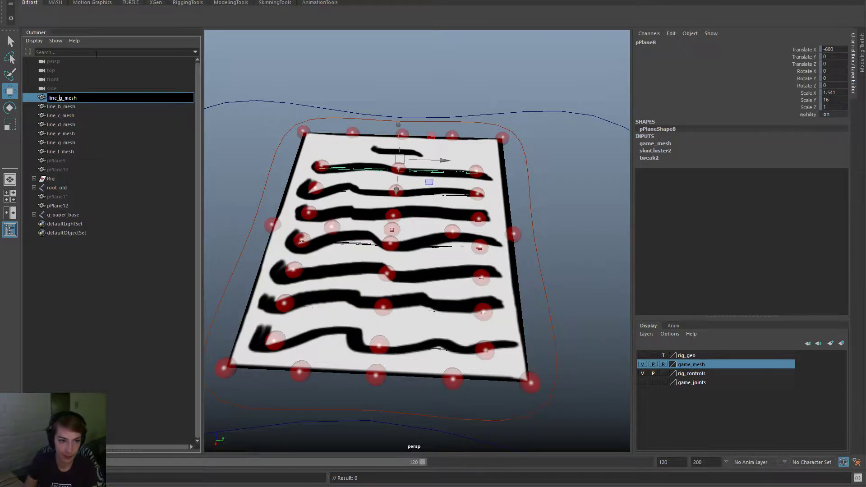
{"action": "key", "text": "Left"}
{"action": "key", "text": "Left"}
{"action": "key", "text": "Left"}
{"action": "key", "text": "Left"}
{"action": "key", "text": "Left"}
{"action": "key", "text": "BackSpace"}
{"action": "type", "text": "a"}
{"action": "key", "text": "Return"}
Step: Place line_g_mesh directly below line_f_mesh in the Outliner
{"action": "left_click", "coordinate": [326, 89]}
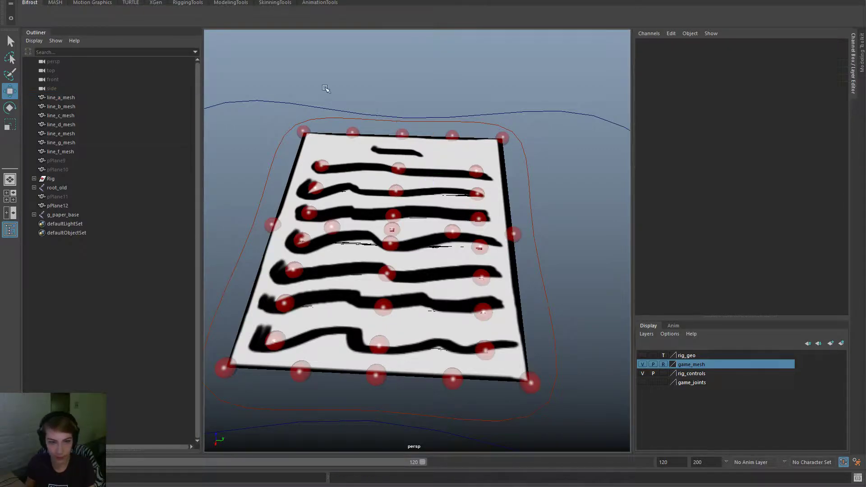
{"action": "left_click", "coordinate": [72, 151]}
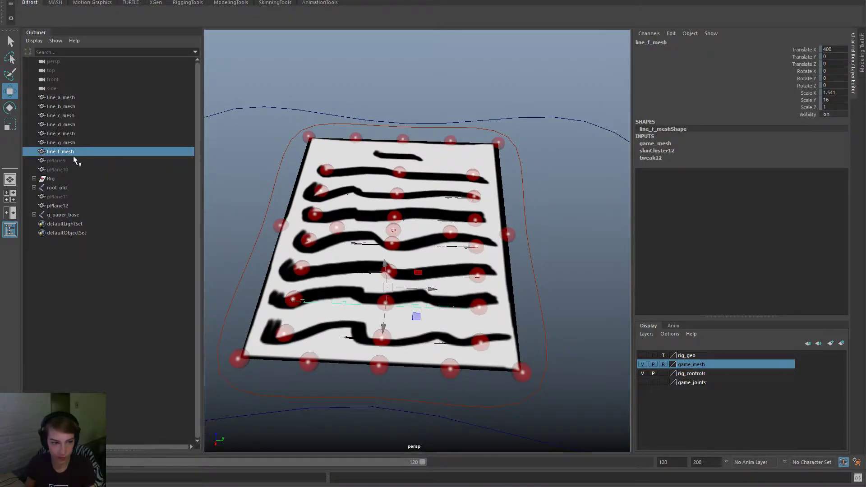
{"action": "middle_click_drag", "start_coordinate": [78, 142], "coordinate": [91, 156]}
Step: Duplicate line_g_mesh and unlock the translate, rotate and scale channels of the copy
{"action": "left_click_drag", "start_coordinate": [373, 251], "coordinate": [330, 250], "text": "alt"}
{"action": "middle_click_drag", "start_coordinate": [330, 251], "coordinate": [373, 204], "text": "alt"}
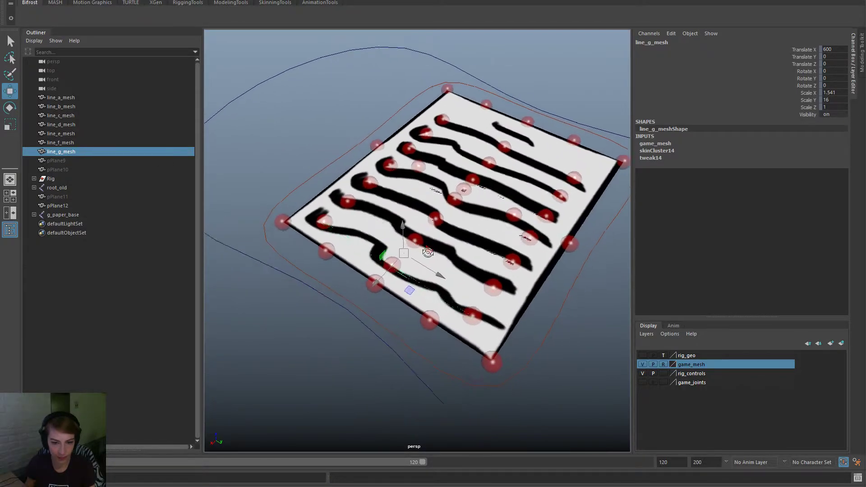
{"action": "left_click_drag", "start_coordinate": [373, 204], "coordinate": [346, 207], "text": "alt"}
{"action": "key", "text": "ctrl+d"}
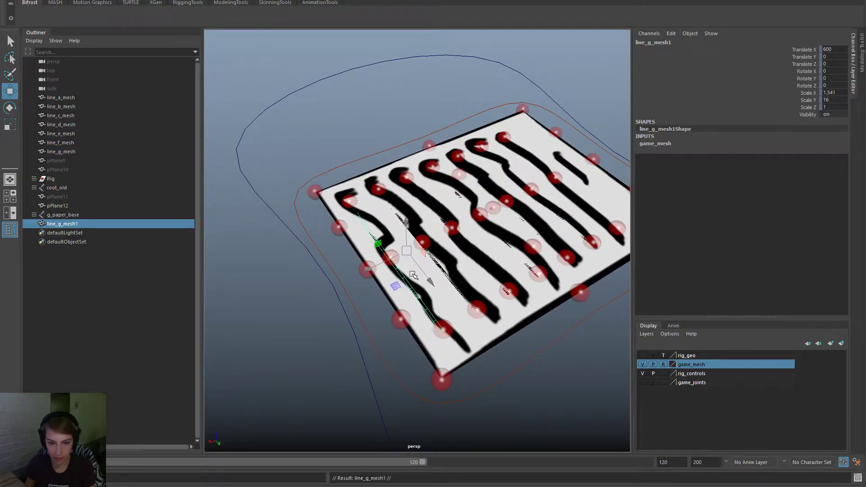
{"action": "left_click_drag", "start_coordinate": [805, 50], "coordinate": [806, 107]}
{"action": "right_click", "coordinate": [808, 107]}
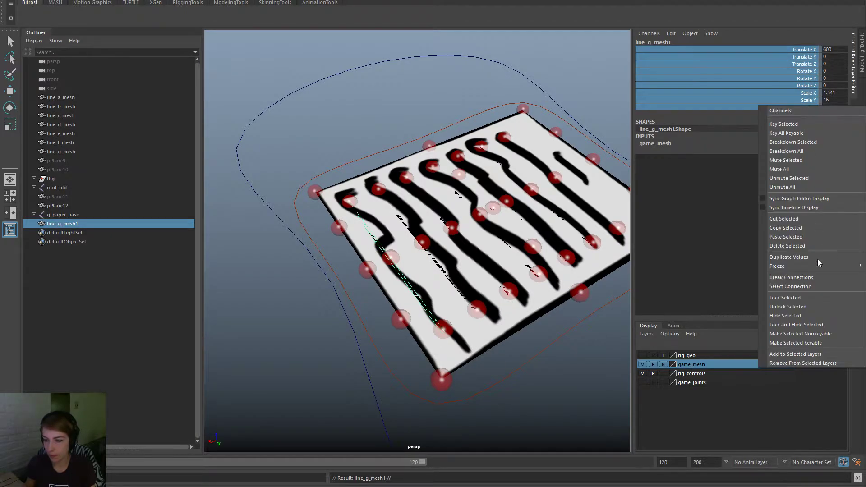
{"action": "left_click", "coordinate": [818, 307]}
Step: Test the unlocked duplicate by moving it off the paper along X, and undo that move
{"action": "key", "text": "w"}
{"action": "left_click_drag", "start_coordinate": [364, 269], "coordinate": [289, 315]}
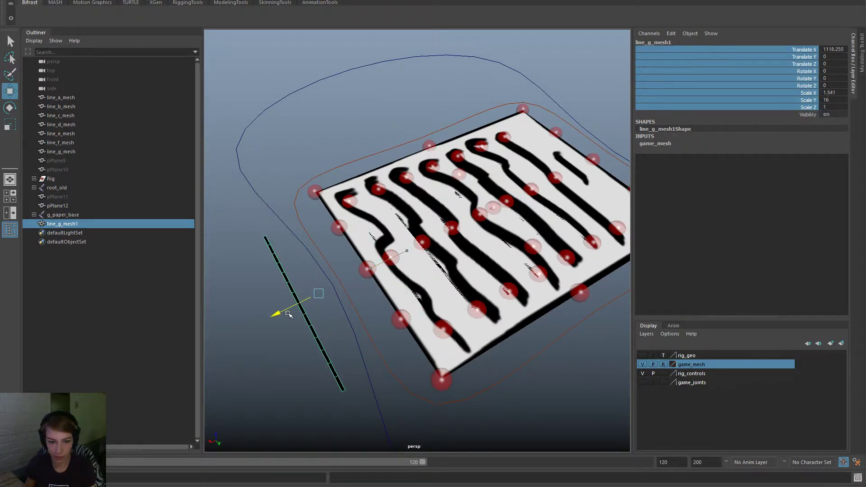
{"action": "left_click_drag", "start_coordinate": [444, 297], "coordinate": [467, 282], "text": "alt"}
{"action": "key", "text": "ctrl+z"}
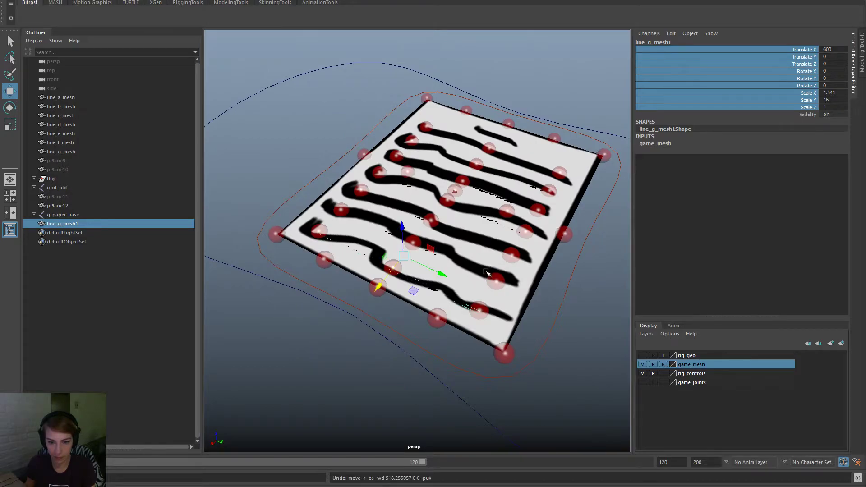
Step: Hide the rig_controls display layer so that the control handles no longer cover the paper
{"action": "left_click", "coordinate": [406, 219]}
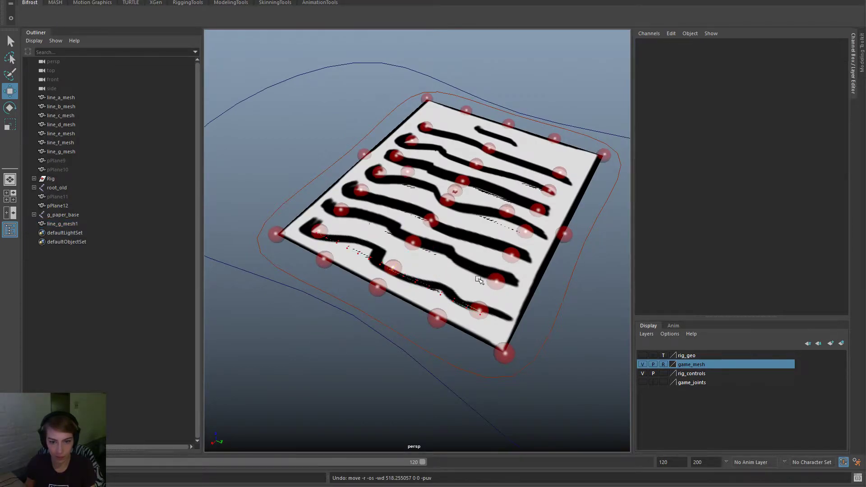
{"action": "key", "text": "ctrl+z"}
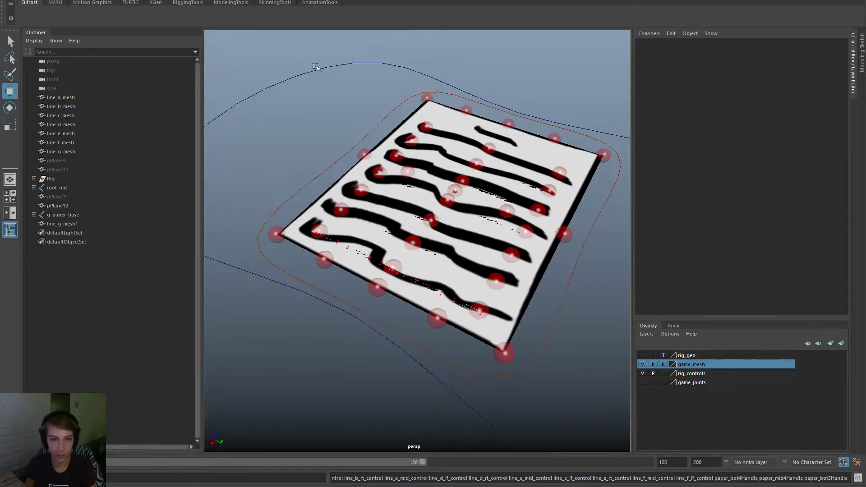
{"action": "left_click", "coordinate": [643, 374]}
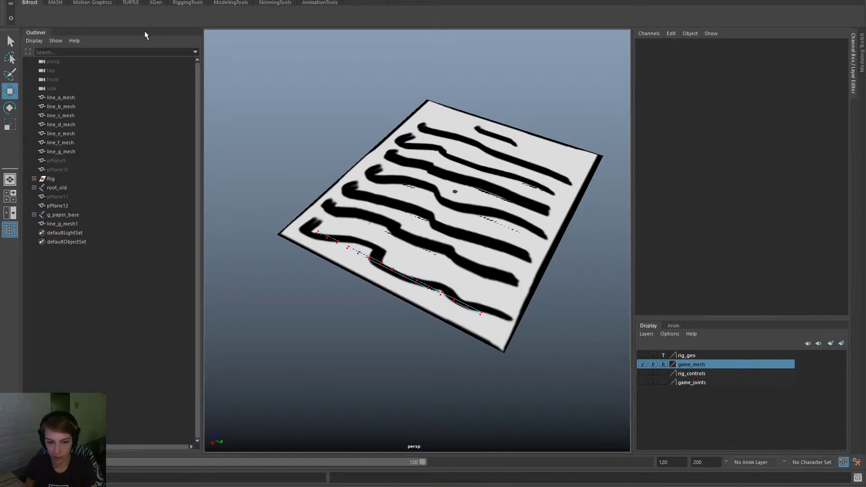
Step: Remove the duplicate line_g_mesh1 from the game_mesh display layer
{"action": "right_click_drag", "start_coordinate": [284, 166], "coordinate": [325, 197], "text": "alt"}
{"action": "left_click_drag", "start_coordinate": [325, 197], "coordinate": [344, 191], "text": "alt"}
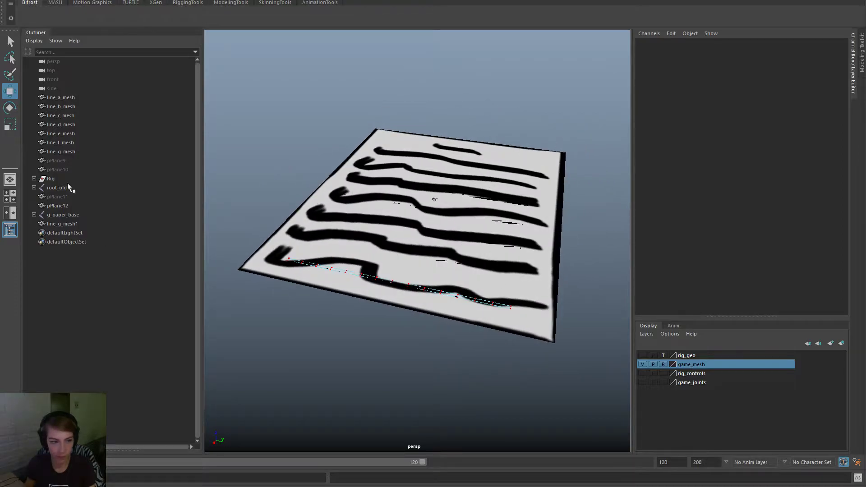
{"action": "left_click", "coordinate": [77, 197]}
{"action": "left_click", "coordinate": [81, 224]}
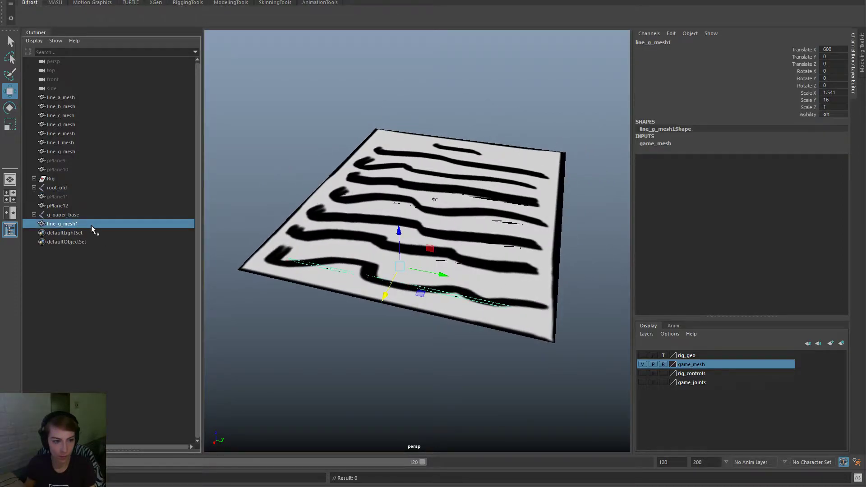
{"action": "right_click", "coordinate": [704, 364]}
{"action": "left_click", "coordinate": [732, 393]}
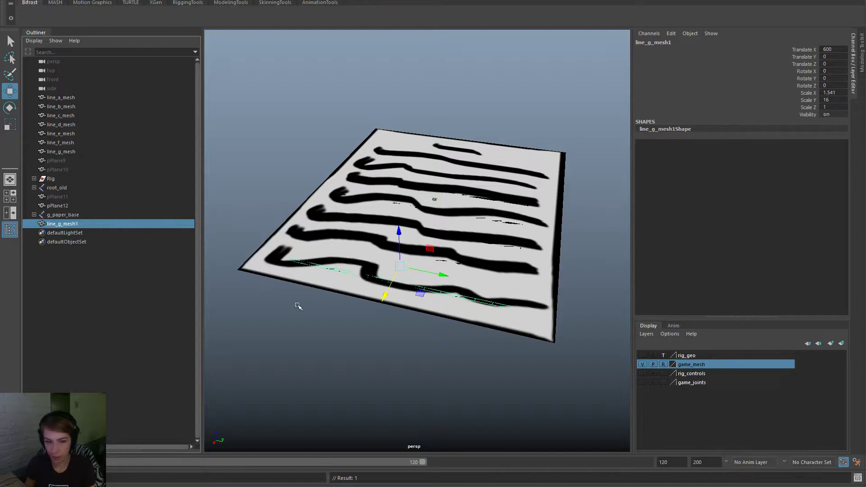
Step: Rename the duplicate line_g_mesh1 as line_g_Shape
{"action": "double_click", "coordinate": [66, 224]}
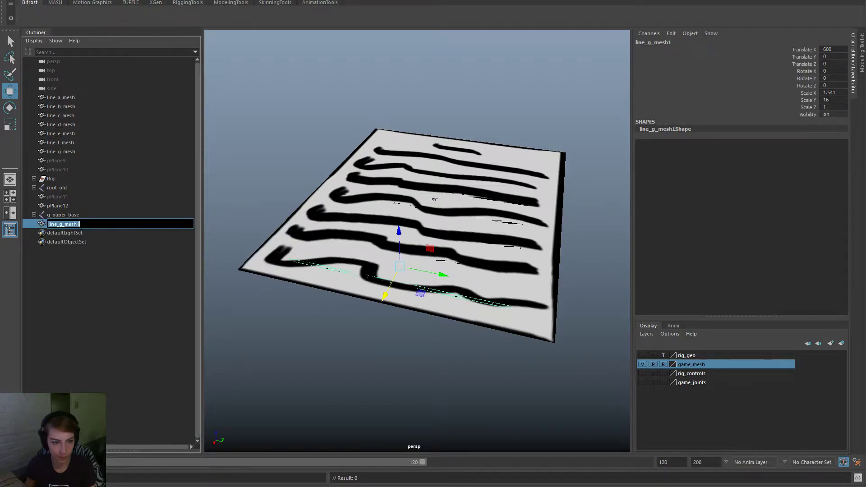
{"action": "key", "text": "Right"}
{"action": "key", "text": "BackSpace"}
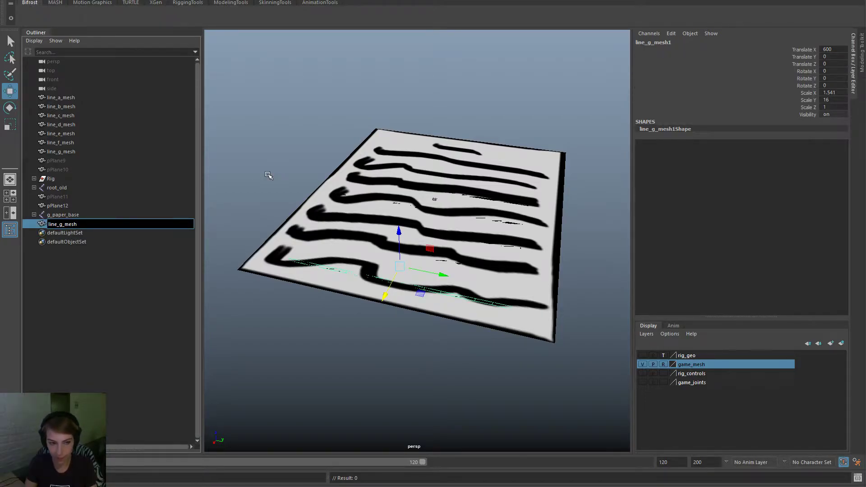
{"action": "key", "text": "BackSpace"}
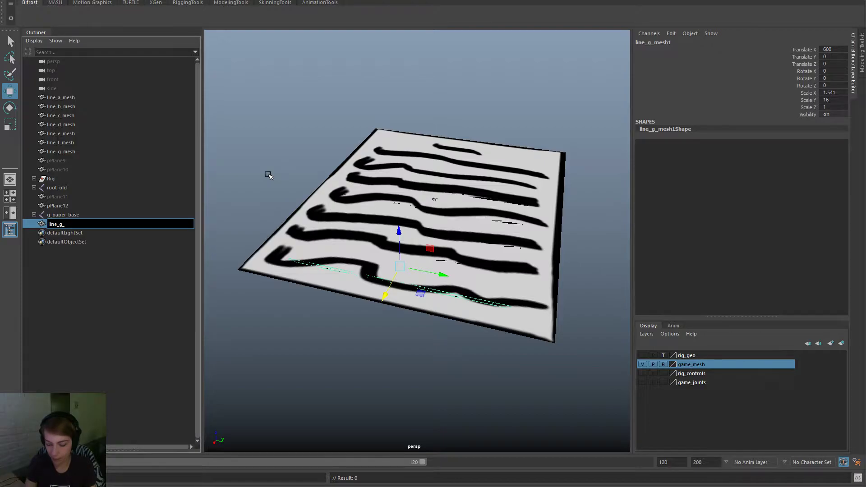
{"action": "type", "text": "Shape"}
{"action": "key", "text": "Return"}
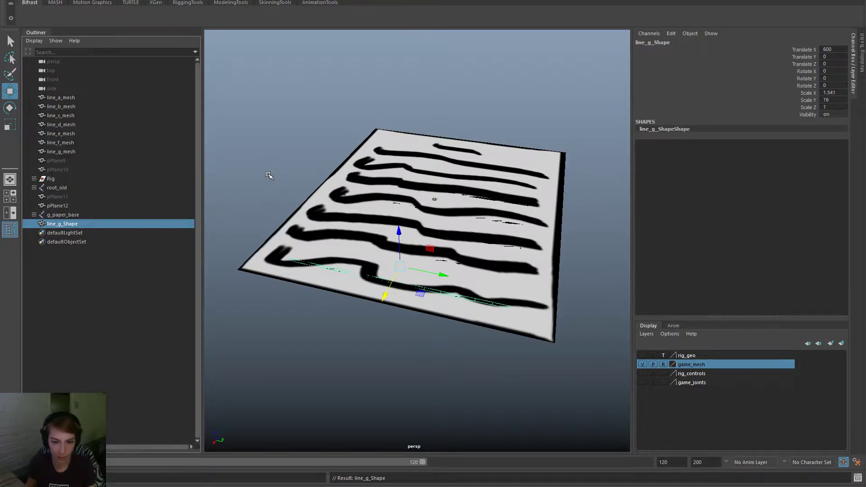
Step: Raise all vertices of line_g_Shape slightly above the paper surface
{"action": "left_click_drag", "start_coordinate": [401, 234], "coordinate": [403, 231]}
{"action": "key", "text": "ctrl+z"}
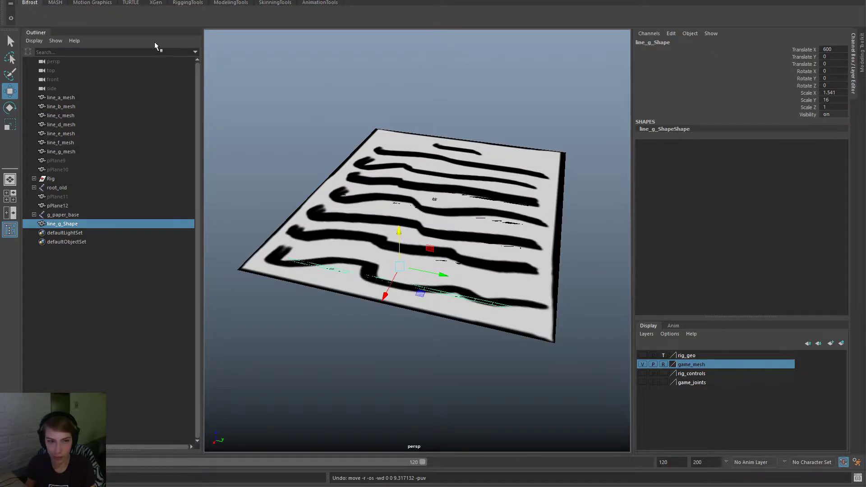
{"action": "key", "text": "F9"}
{"action": "left_click_drag", "start_coordinate": [541, 345], "coordinate": [185, 166]}
{"action": "left_click_drag", "start_coordinate": [388, 242], "coordinate": [358, 232]}
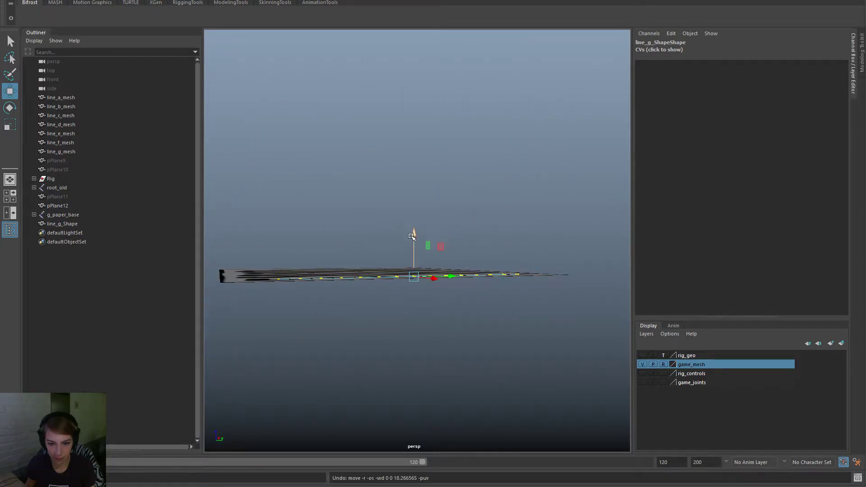
Step: Widen the starting edge of line_g_Shape and move it over the thick block that begins the lowest painted stroke
{"action": "left_click_drag", "start_coordinate": [398, 268], "coordinate": [325, 305], "text": "alt"}
{"action": "middle_click_drag", "start_coordinate": [324, 305], "coordinate": [397, 291], "text": "alt"}
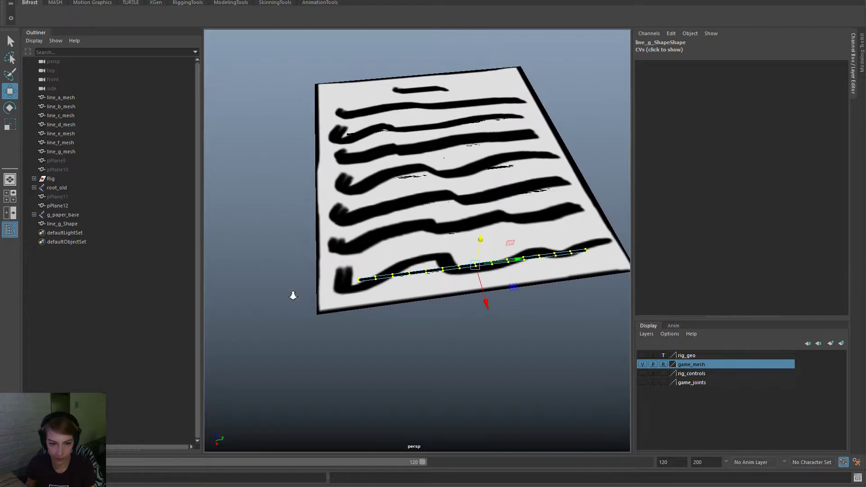
{"action": "right_click_drag", "start_coordinate": [292, 296], "coordinate": [345, 323], "text": "alt"}
{"action": "left_click_drag", "start_coordinate": [339, 320], "coordinate": [307, 281]}
{"action": "left_click_drag", "start_coordinate": [387, 306], "coordinate": [396, 319], "text": "alt"}
{"action": "key", "text": "r"}
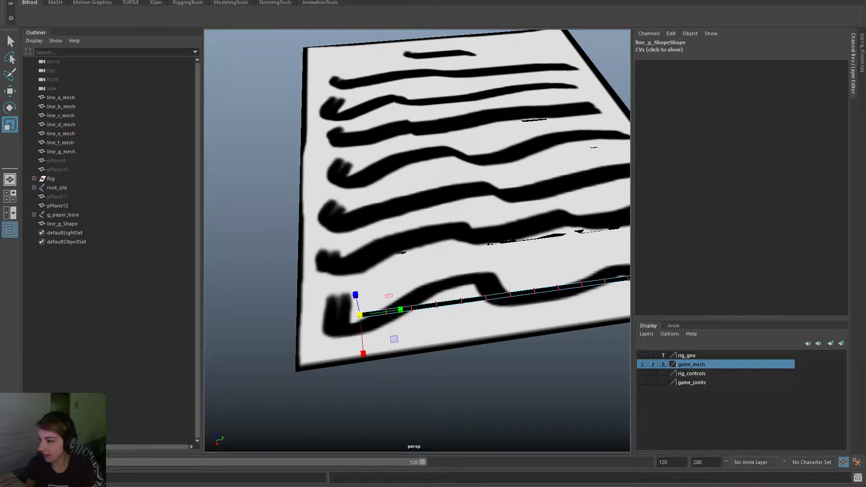
{"action": "scroll", "coordinate": [253, 286], "scroll_direction": "up", "scroll_amount": 2}
{"action": "left_click_drag", "start_coordinate": [351, 377], "coordinate": [356, 451]}
{"action": "key", "text": "w"}
{"action": "left_click_drag", "start_coordinate": [345, 331], "coordinate": [347, 331]}
{"action": "left_click_drag", "start_coordinate": [311, 381], "coordinate": [314, 352]}
Step: Rotate the starting edge of line_g_Shape so that it runs along the top of the stroke's thick block
{"action": "key", "text": "e"}
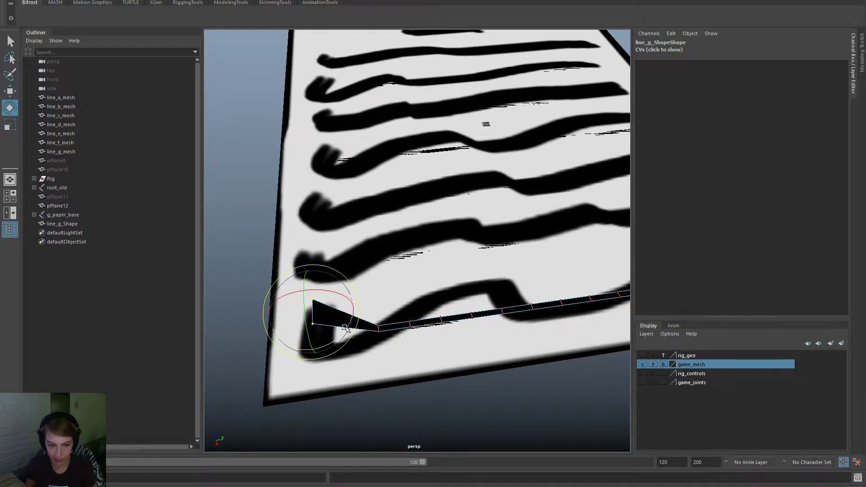
{"action": "left_click_drag", "start_coordinate": [349, 330], "coordinate": [292, 360]}
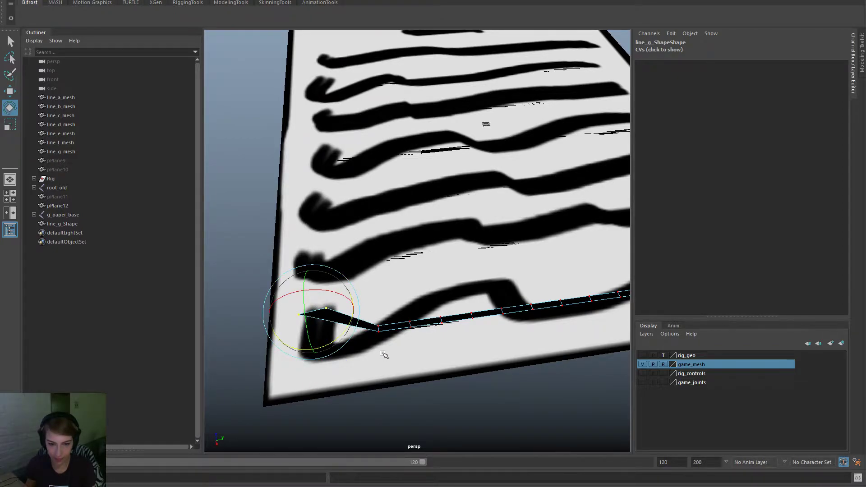
{"action": "left_click_drag", "start_coordinate": [362, 332], "coordinate": [362, 330]}
Step: Move the second edge's vertices to the lower corners of the thick block and align its upper inner corner vertex
{"action": "key", "text": "w"}
{"action": "left_click_drag", "start_coordinate": [419, 327], "coordinate": [341, 338]}
{"action": "left_click_drag", "start_coordinate": [299, 385], "coordinate": [299, 404]}
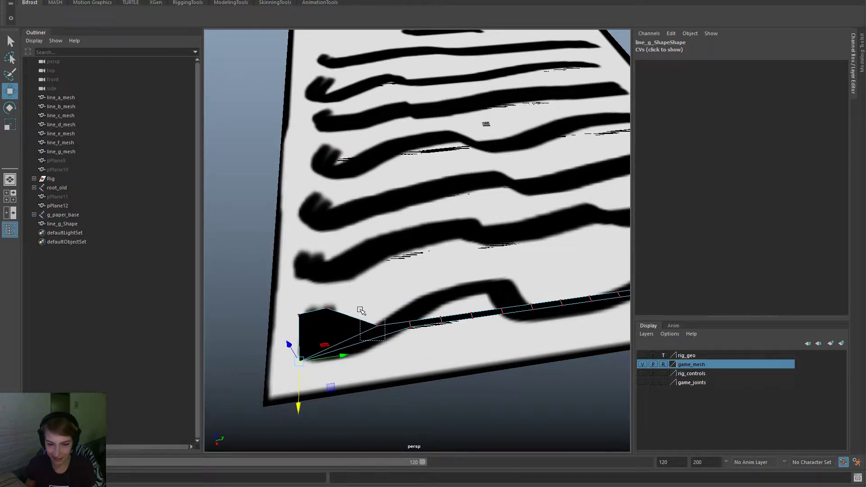
{"action": "left_click_drag", "start_coordinate": [360, 309], "coordinate": [367, 335]}
{"action": "left_click_drag", "start_coordinate": [338, 364], "coordinate": [346, 375]}
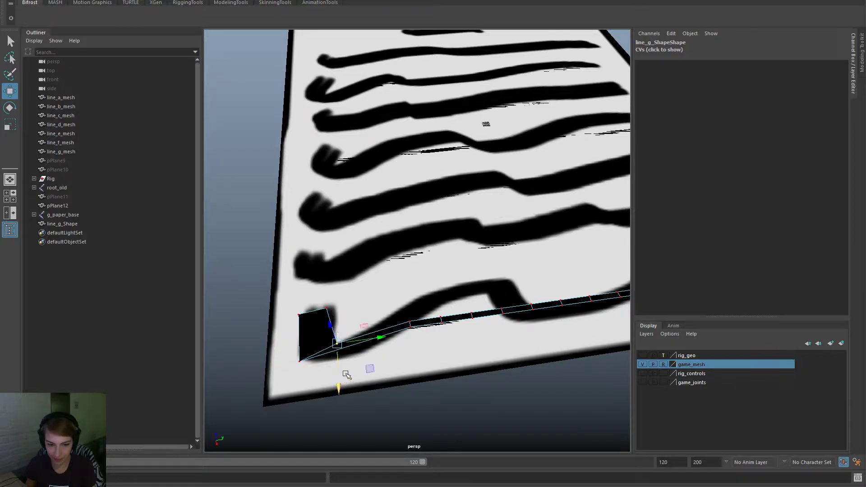
{"action": "left_click_drag", "start_coordinate": [374, 344], "coordinate": [368, 344]}
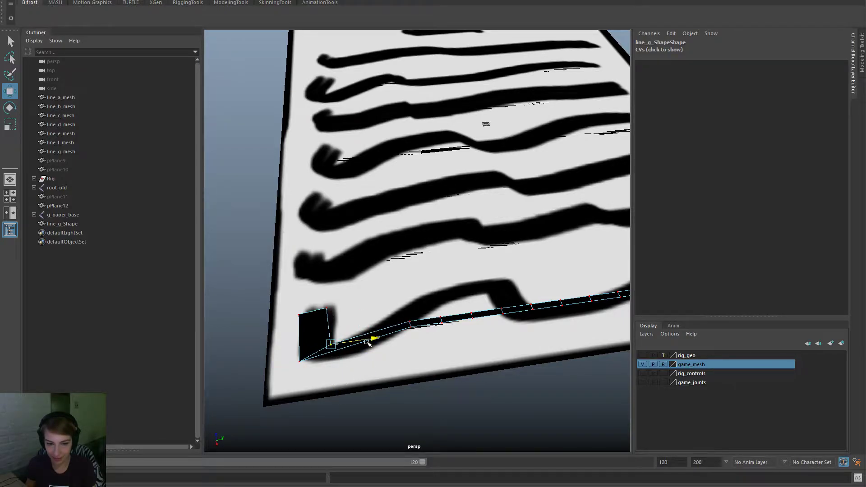
{"action": "left_click", "coordinate": [327, 308]}
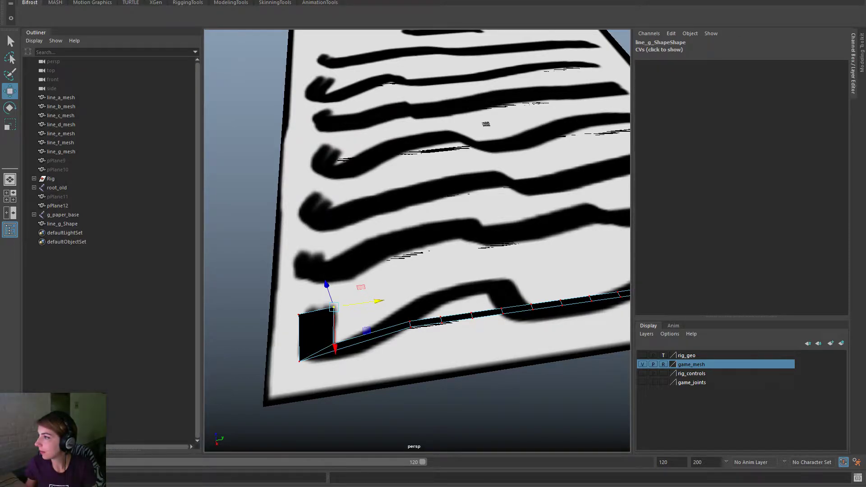
Step: Move the third pair of vertices onto the lower and upper borders of the stroke just past the thick block
{"action": "right_click_drag", "start_coordinate": [382, 368], "coordinate": [394, 373], "text": "alt"}
{"action": "left_click", "coordinate": [404, 334]}
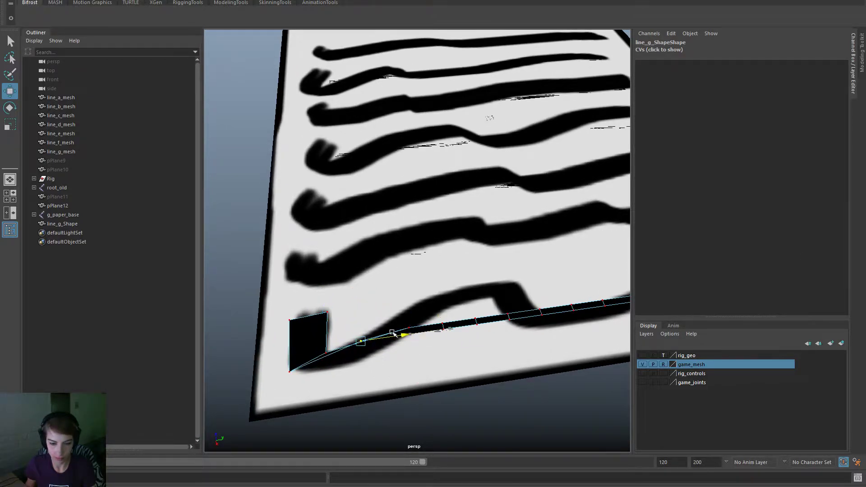
{"action": "left_click", "coordinate": [366, 340]}
{"action": "left_click_drag", "start_coordinate": [368, 381], "coordinate": [370, 404]}
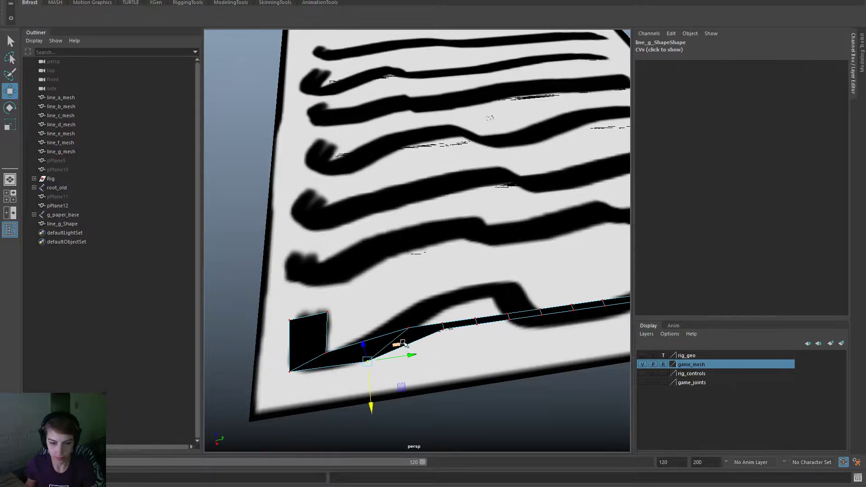
{"action": "left_click_drag", "start_coordinate": [427, 338], "coordinate": [384, 311]}
{"action": "left_click_drag", "start_coordinate": [451, 327], "coordinate": [419, 331]}
{"action": "left_click_drag", "start_coordinate": [380, 377], "coordinate": [391, 369]}
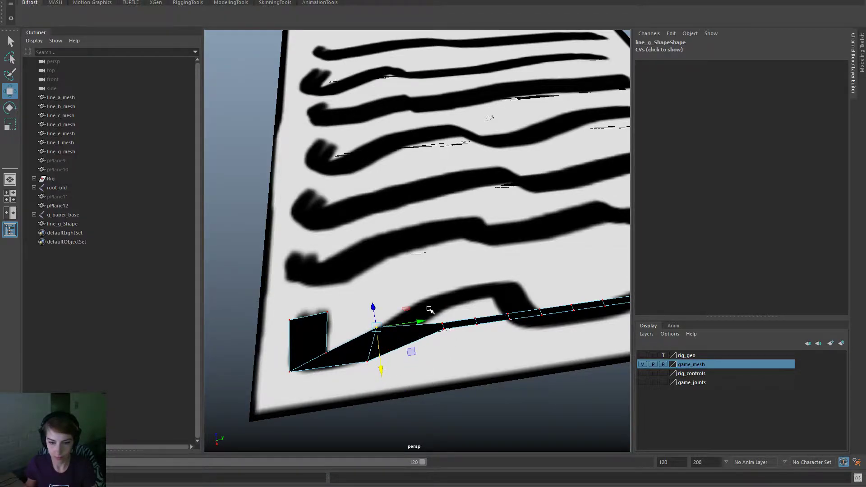
Step: Move the fourth pair of vertices onto the stroke's borders where it rises towards the hump
{"action": "mouse_move", "coordinate": [453, 329]}
{"action": "left_mouse_down"}
{"action": "mouse_move", "coordinate": [449, 349]}
{"action": "mouse_move", "coordinate": [443, 319]}
{"action": "left_mouse_up"}
{"action": "left_click_drag", "start_coordinate": [470, 372], "coordinate": [436, 314]}
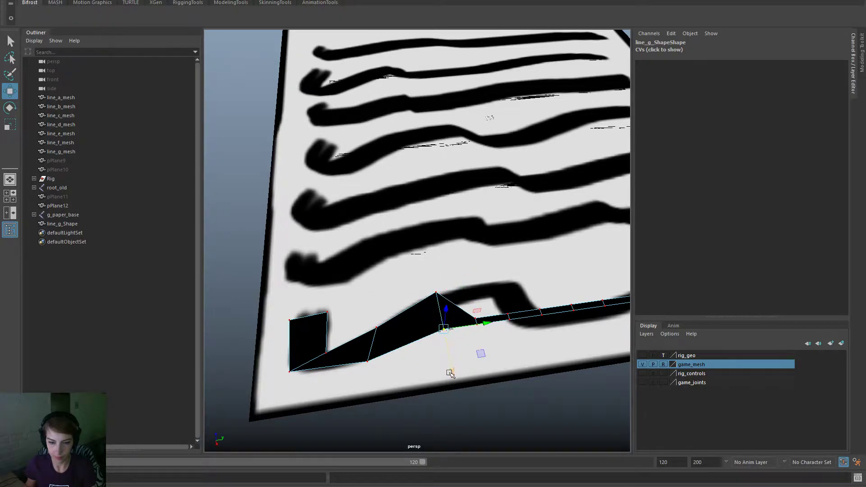
{"action": "left_click_drag", "start_coordinate": [451, 374], "coordinate": [449, 357]}
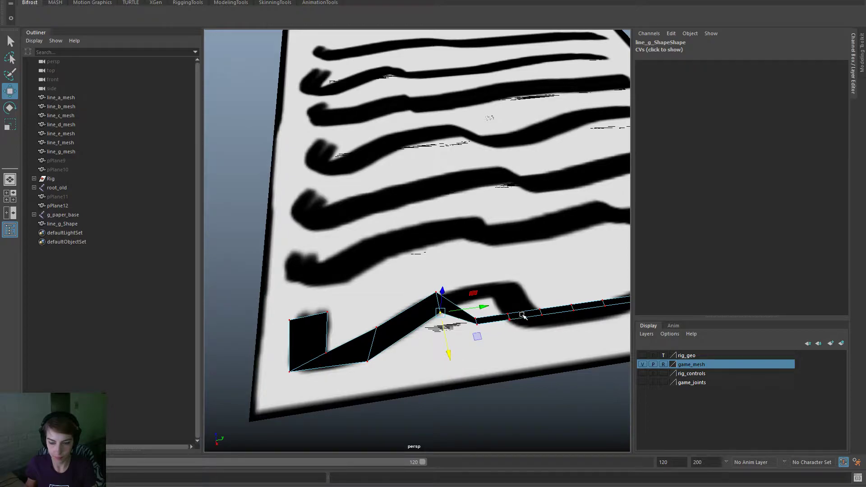
Step: Move the fifth pair of vertices onto the hump's far upper corner and its inner corner beneath
{"action": "left_click_drag", "start_coordinate": [488, 321], "coordinate": [471, 316]}
{"action": "left_click_drag", "start_coordinate": [484, 351], "coordinate": [477, 317]}
{"action": "left_click_drag", "start_coordinate": [505, 281], "coordinate": [561, 274]}
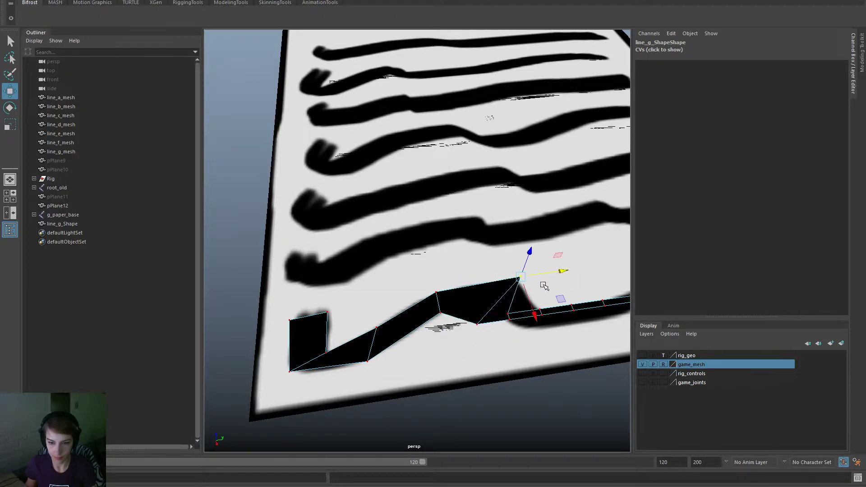
{"action": "left_click_drag", "start_coordinate": [532, 308], "coordinate": [529, 316]}
{"action": "mouse_move", "coordinate": [485, 342]}
{"action": "left_mouse_down"}
{"action": "mouse_move", "coordinate": [464, 315]}
{"action": "mouse_move", "coordinate": [482, 338]}
{"action": "mouse_move", "coordinate": [479, 326]}
{"action": "left_mouse_up"}
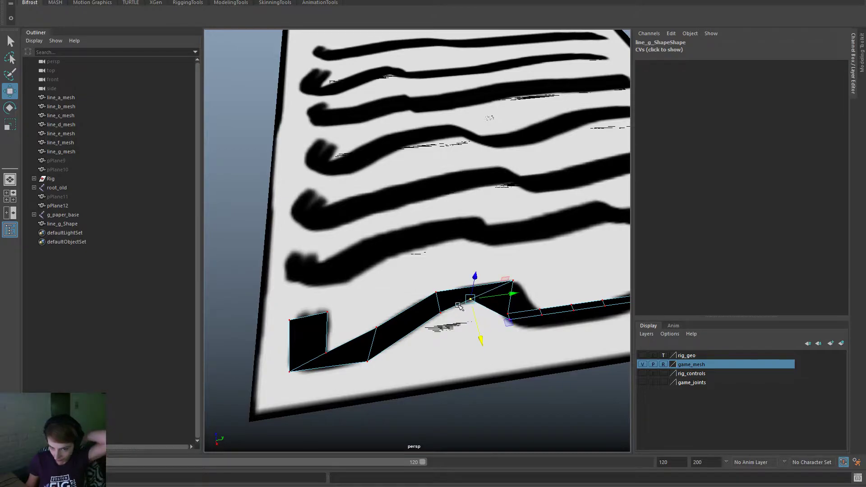
{"action": "left_click_drag", "start_coordinate": [512, 291], "coordinate": [532, 290]}
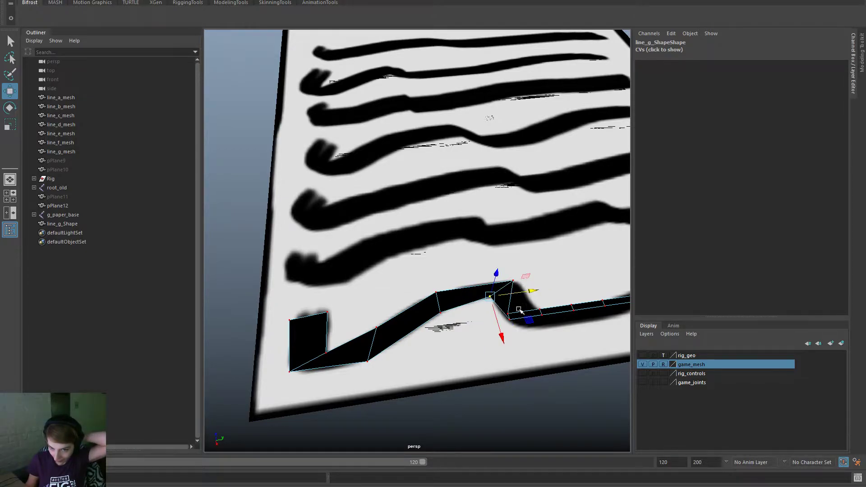
{"action": "left_click_drag", "start_coordinate": [504, 333], "coordinate": [504, 333]}
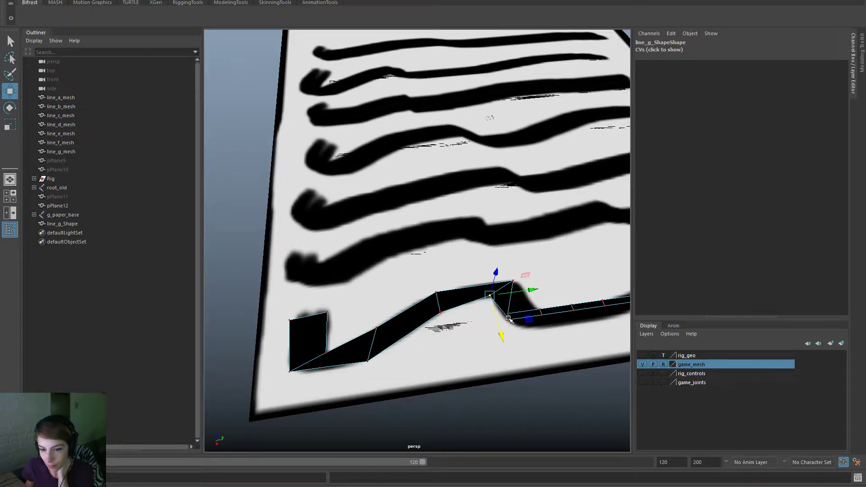
Step: Fit the vertices at the foot of the drop after the hump to the stroke's borders
{"action": "left_click", "coordinate": [510, 321]}
{"action": "left_click_drag", "start_coordinate": [552, 314], "coordinate": [562, 346]}
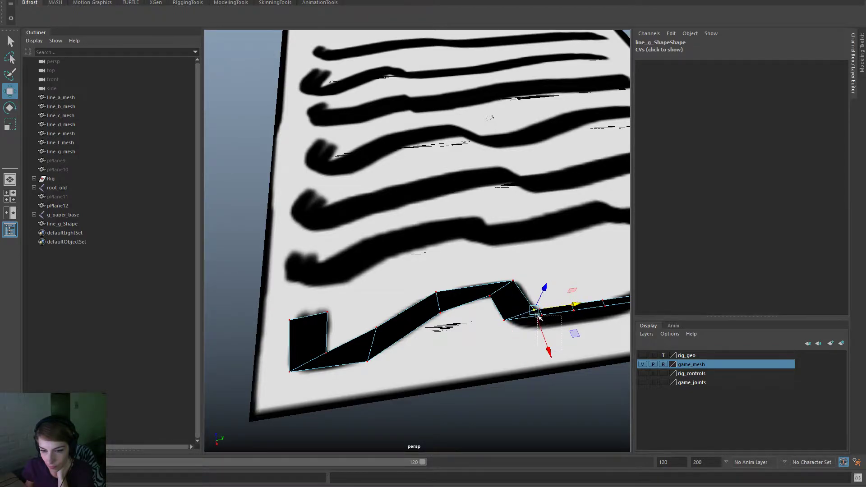
{"action": "left_click_drag", "start_coordinate": [539, 317], "coordinate": [539, 323]}
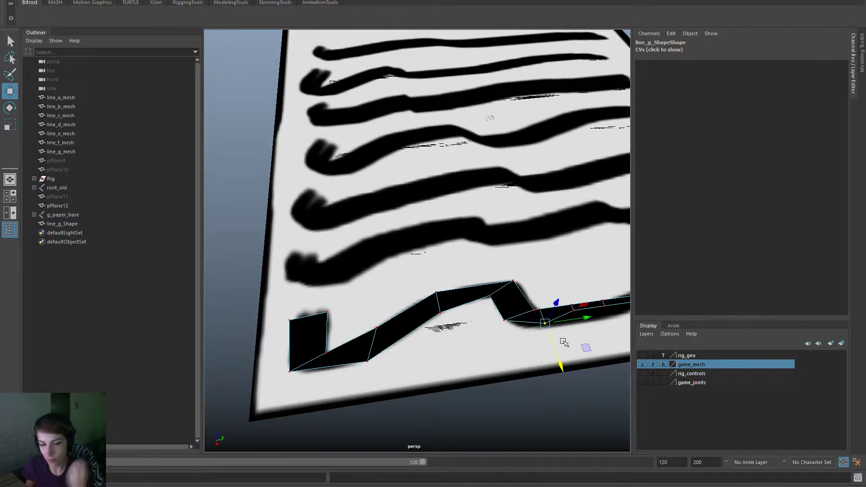
Step: Refine the lower vertices at the foot of the drop and the hump's far upper corner to follow the stroke's outline
{"action": "left_click_drag", "start_coordinate": [559, 363], "coordinate": [519, 372], "text": "alt"}
{"action": "middle_click_drag", "start_coordinate": [519, 373], "coordinate": [470, 334], "text": "alt"}
{"action": "right_click_drag", "start_coordinate": [470, 334], "coordinate": [479, 331], "text": "alt"}
{"action": "left_click_drag", "start_coordinate": [521, 321], "coordinate": [508, 320]}
{"action": "left_click_drag", "start_coordinate": [474, 354], "coordinate": [474, 356]}
{"action": "left_click_drag", "start_coordinate": [489, 296], "coordinate": [534, 302]}
{"action": "left_click", "coordinate": [507, 275]}
{"action": "left_click_drag", "start_coordinate": [473, 245], "coordinate": [485, 264]}
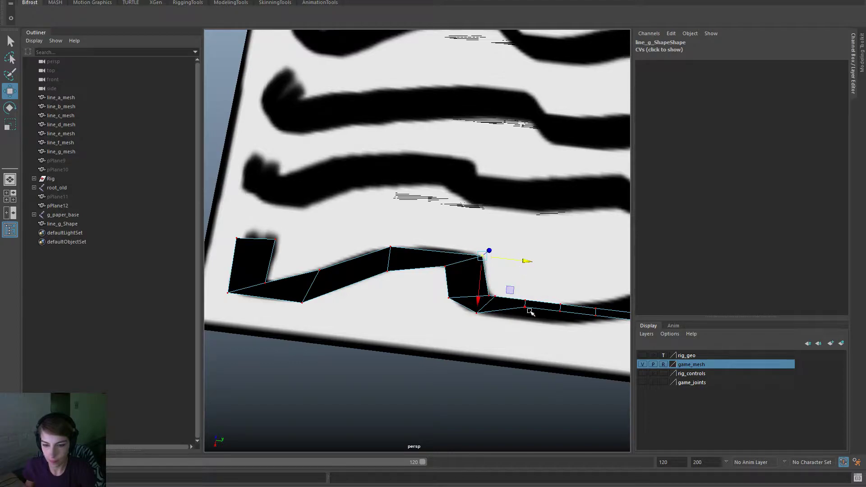
Step: Lower the bottom vertices of the next two edges past the drop onto the stroke's lower border
{"action": "mouse_move", "coordinate": [532, 311]}
{"action": "left_mouse_down"}
{"action": "mouse_move", "coordinate": [513, 306]}
{"action": "mouse_move", "coordinate": [540, 311]}
{"action": "left_mouse_up"}
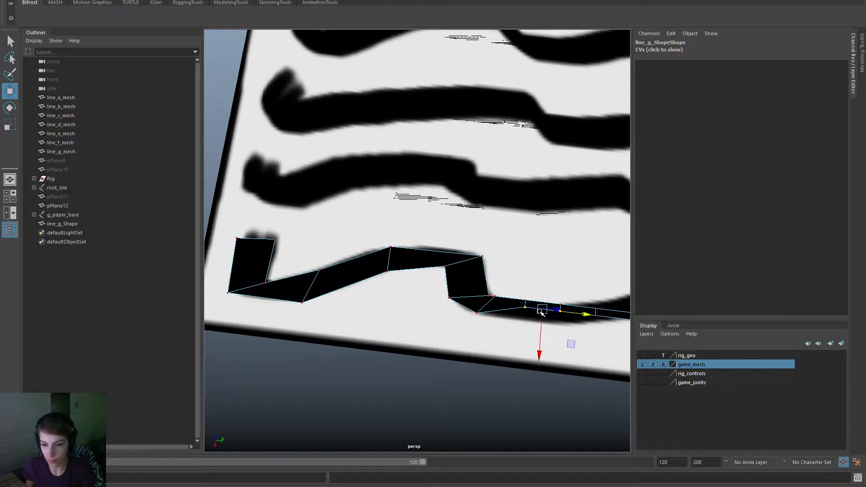
{"action": "left_click_drag", "start_coordinate": [541, 345], "coordinate": [541, 357]}
{"action": "left_click", "coordinate": [529, 313]}
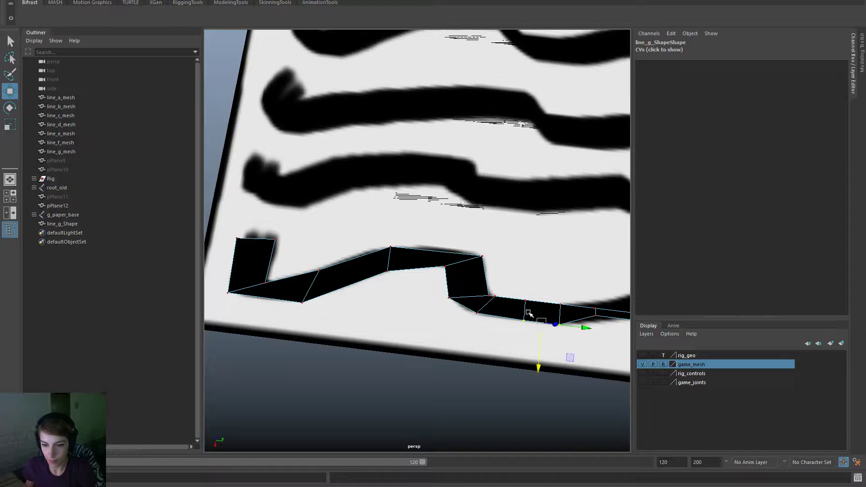
{"action": "left_click_drag", "start_coordinate": [583, 314], "coordinate": [544, 333]}
Step: Move the upper and lower vertices of the two edges at the second hump onto the stroke's borders
{"action": "left_click_drag", "start_coordinate": [594, 344], "coordinate": [456, 288], "text": "alt"}
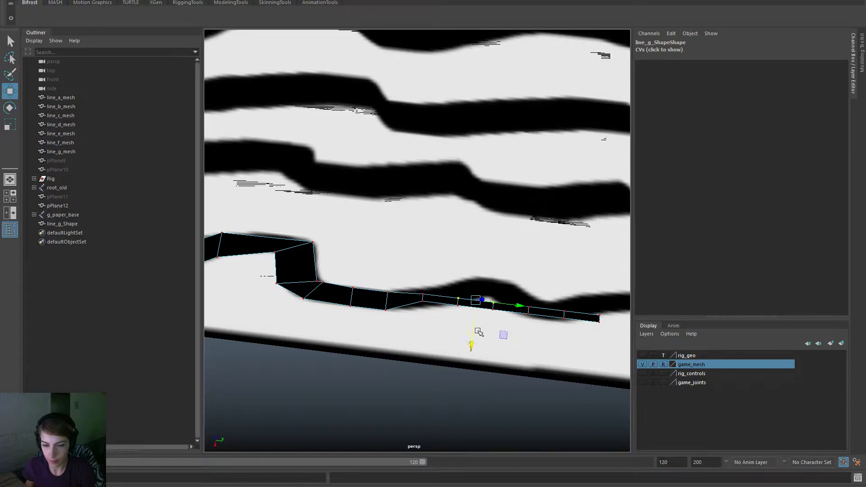
{"action": "left_click_drag", "start_coordinate": [479, 332], "coordinate": [442, 302]}
{"action": "left_click_drag", "start_coordinate": [471, 349], "coordinate": [472, 335]}
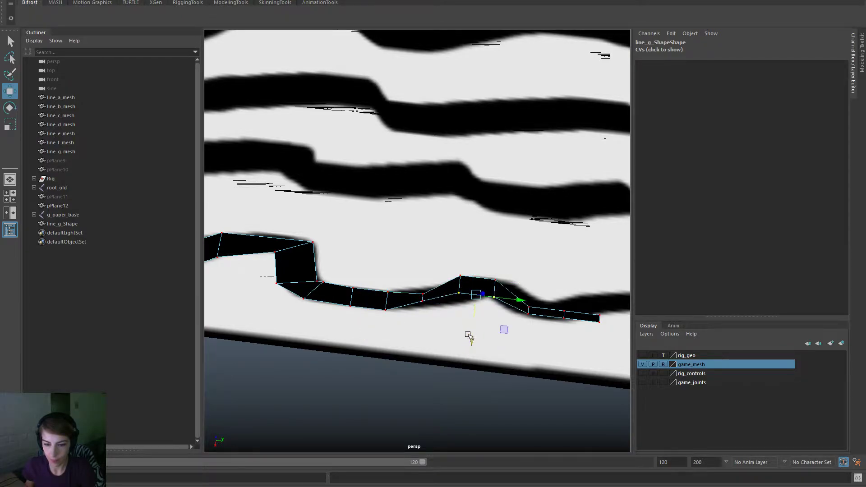
{"action": "left_click", "coordinate": [452, 293]}
{"action": "left_click_drag", "start_coordinate": [453, 337], "coordinate": [416, 354]}
Step: Move the vertex pair just before the second hump onto the stroke's lower and upper borders
{"action": "left_click", "coordinate": [411, 301]}
{"action": "left_click_drag", "start_coordinate": [436, 302], "coordinate": [435, 301]}
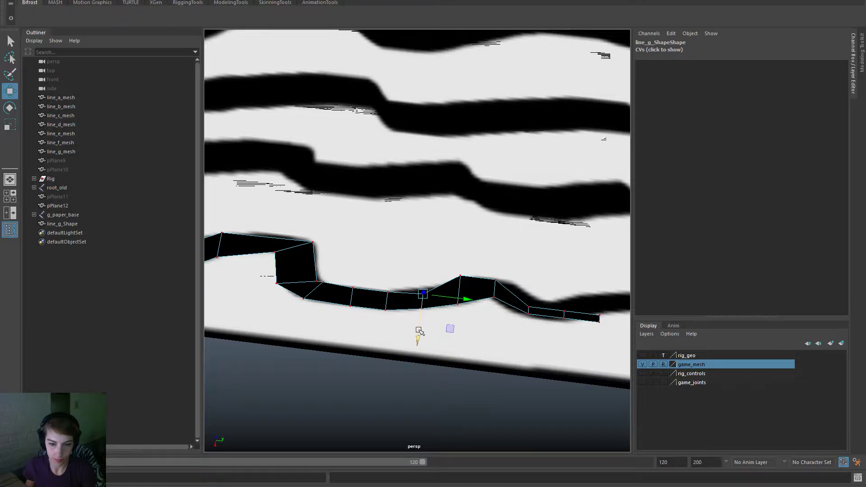
{"action": "left_click_drag", "start_coordinate": [420, 333], "coordinate": [421, 325]}
Step: Move the mesh's end edge to the far tip of the stroke and scale it to the stroke's thickness
{"action": "middle_click_drag", "start_coordinate": [558, 347], "coordinate": [419, 346], "text": "alt"}
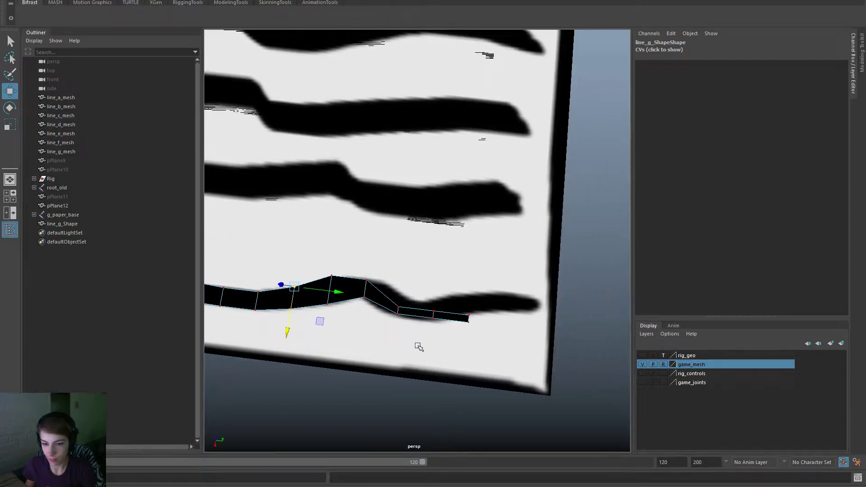
{"action": "left_click", "coordinate": [468, 321]}
{"action": "left_click_drag", "start_coordinate": [505, 326], "coordinate": [564, 332]}
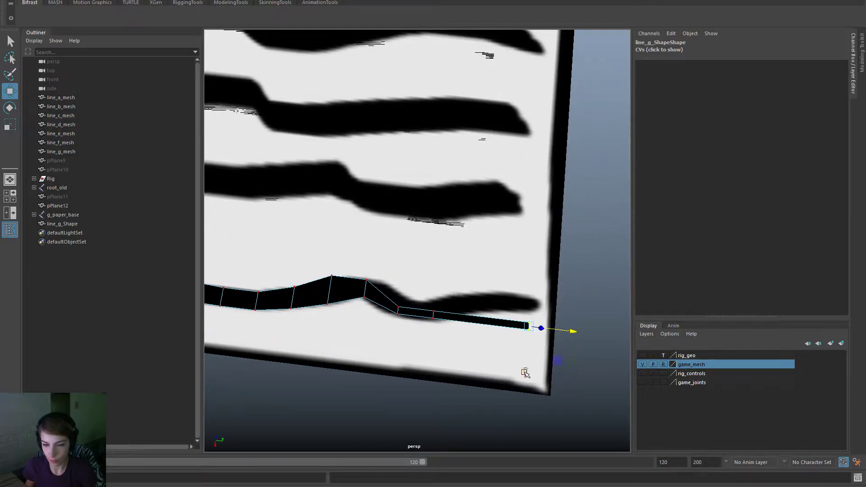
{"action": "left_click_drag", "start_coordinate": [527, 367], "coordinate": [528, 351]}
{"action": "left_click_drag", "start_coordinate": [570, 315], "coordinate": [573, 314]}
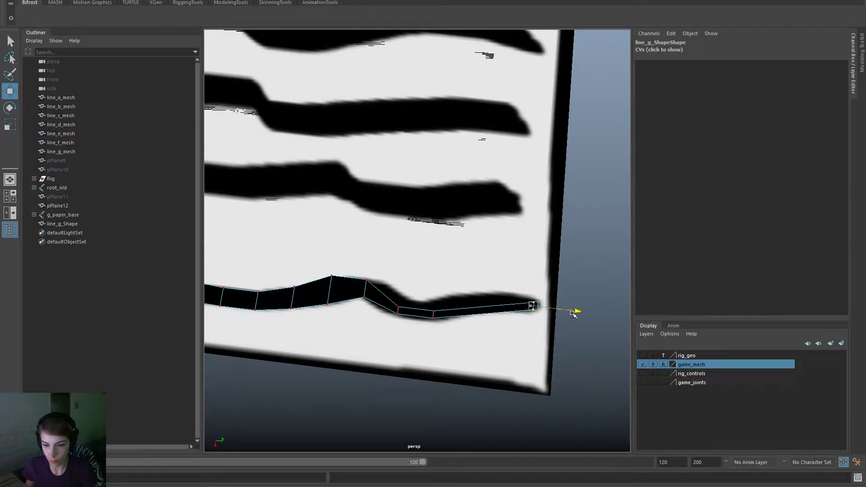
{"action": "key", "text": "r"}
{"action": "left_click_drag", "start_coordinate": [531, 348], "coordinate": [527, 381]}
Step: Move the second-to-last pair of vertices onto the stroke's upper and lower borders at the final rise
{"action": "left_click_drag", "start_coordinate": [423, 304], "coordinate": [422, 304]}
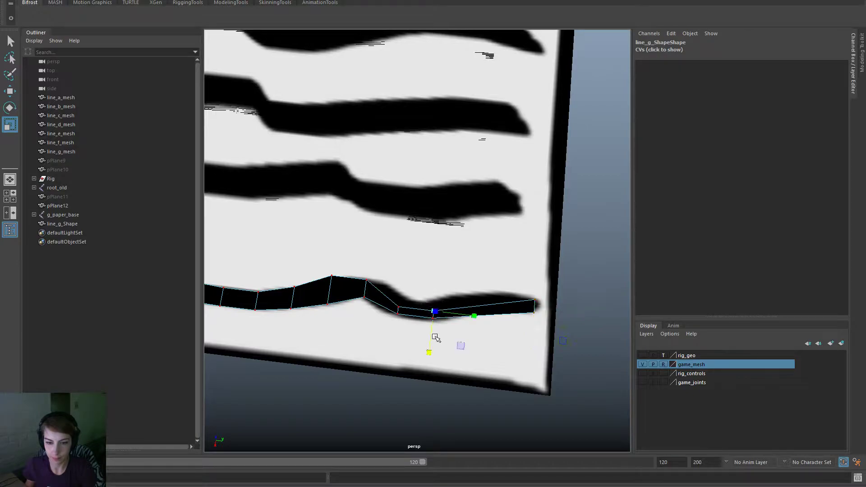
{"action": "key", "text": "w"}
{"action": "left_click_drag", "start_coordinate": [431, 342], "coordinate": [434, 321]}
{"action": "left_click_drag", "start_coordinate": [480, 296], "coordinate": [514, 300]}
{"action": "left_click_drag", "start_coordinate": [465, 336], "coordinate": [467, 333]}
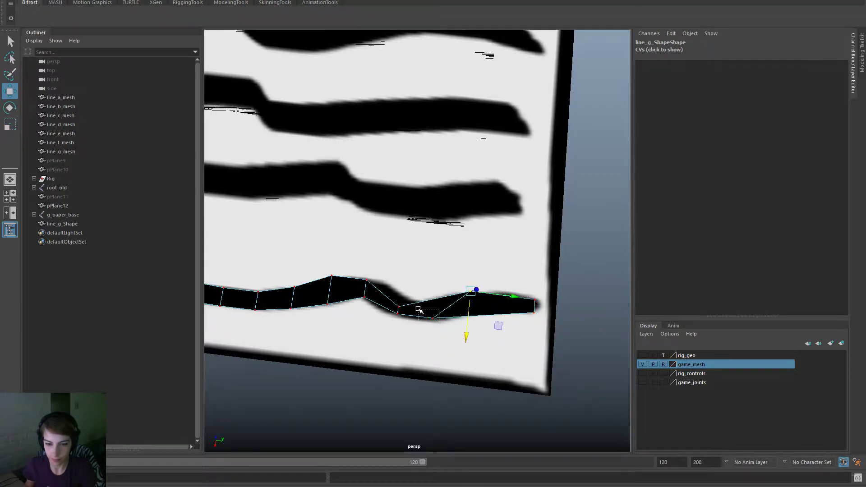
{"action": "left_click_drag", "start_coordinate": [420, 309], "coordinate": [503, 332]}
{"action": "mouse_move", "coordinate": [468, 357]}
{"action": "left_mouse_down"}
{"action": "mouse_move", "coordinate": [470, 333]}
{"action": "mouse_move", "coordinate": [465, 354]}
{"action": "left_mouse_up"}
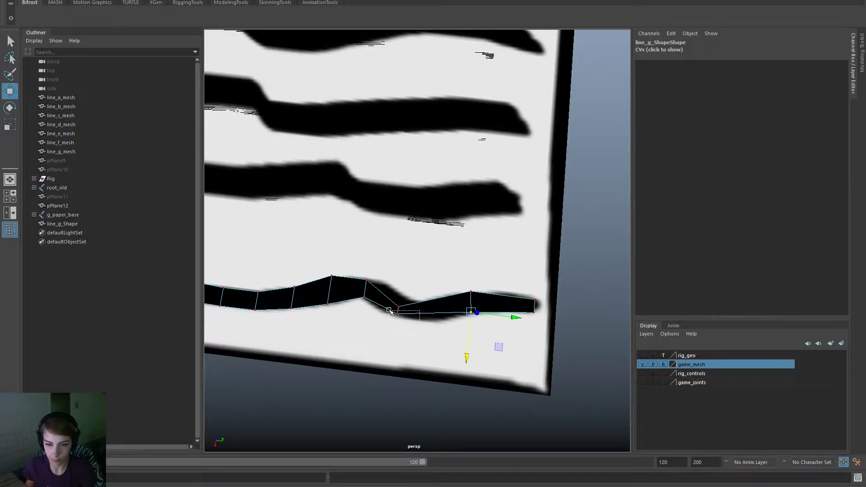
Step: Move the third-to-last pair of vertices onto the borders of the dip before the stroke's final rise
{"action": "left_click_drag", "start_coordinate": [389, 310], "coordinate": [468, 325]}
{"action": "left_click_drag", "start_coordinate": [432, 349], "coordinate": [431, 356]}
{"action": "left_click_drag", "start_coordinate": [386, 294], "coordinate": [423, 330]}
{"action": "left_click_drag", "start_coordinate": [459, 307], "coordinate": [456, 308]}
Step: Move the fourth-to-last pair of vertices along the slope descending from the second hump
{"action": "left_click", "coordinate": [368, 298]}
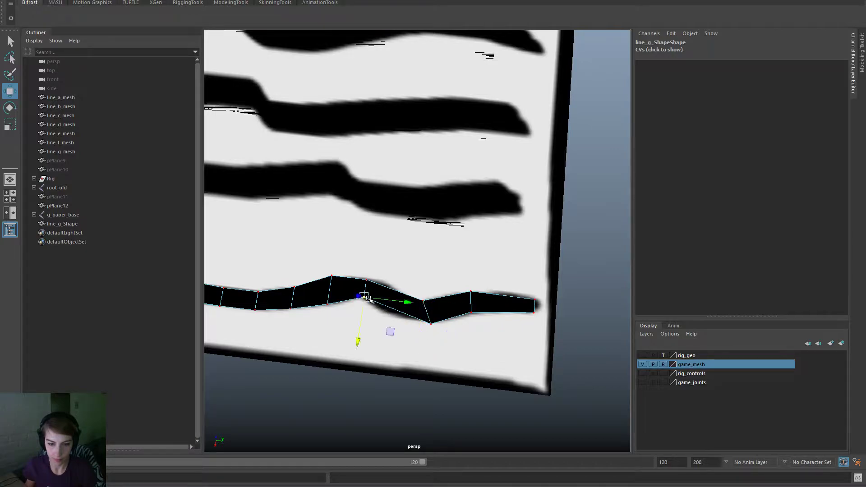
{"action": "left_click_drag", "start_coordinate": [369, 299], "coordinate": [422, 315]}
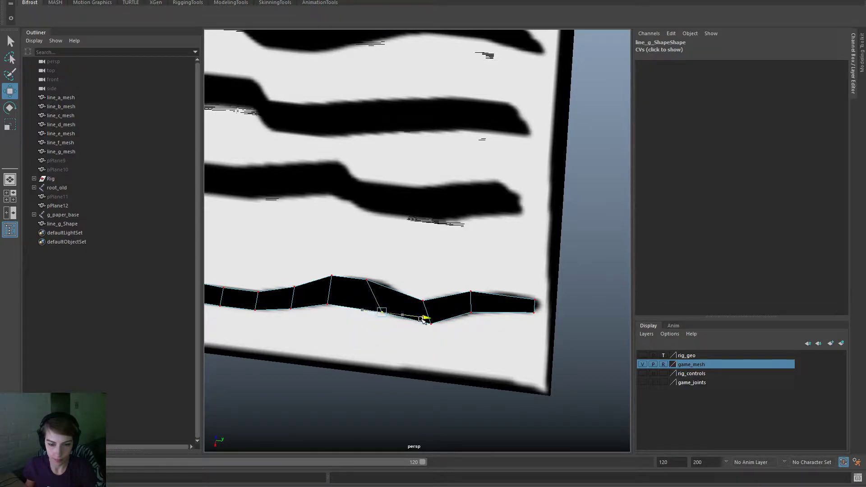
{"action": "left_click", "coordinate": [361, 276]}
{"action": "left_click_drag", "start_coordinate": [391, 285], "coordinate": [396, 315]}
Step: Move the next vertex pair back from the slope onto the upper and lower borders of the second hump's crest
{"action": "left_click", "coordinate": [330, 273]}
{"action": "left_click_drag", "start_coordinate": [371, 283], "coordinate": [394, 288]}
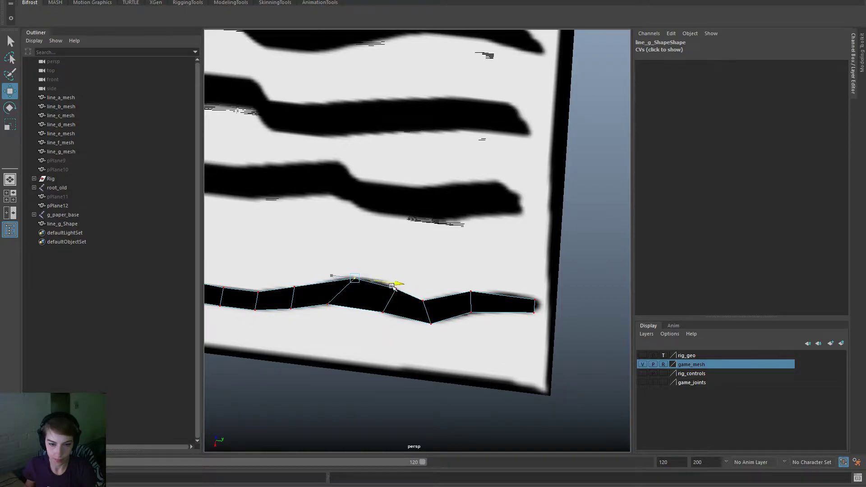
{"action": "left_click_drag", "start_coordinate": [355, 321], "coordinate": [335, 307]}
{"action": "left_click_drag", "start_coordinate": [355, 307], "coordinate": [378, 308]}
{"action": "left_click_drag", "start_coordinate": [348, 337], "coordinate": [393, 302]}
{"action": "left_click", "coordinate": [362, 331]}
{"action": "key", "text": "ctrl+z"}
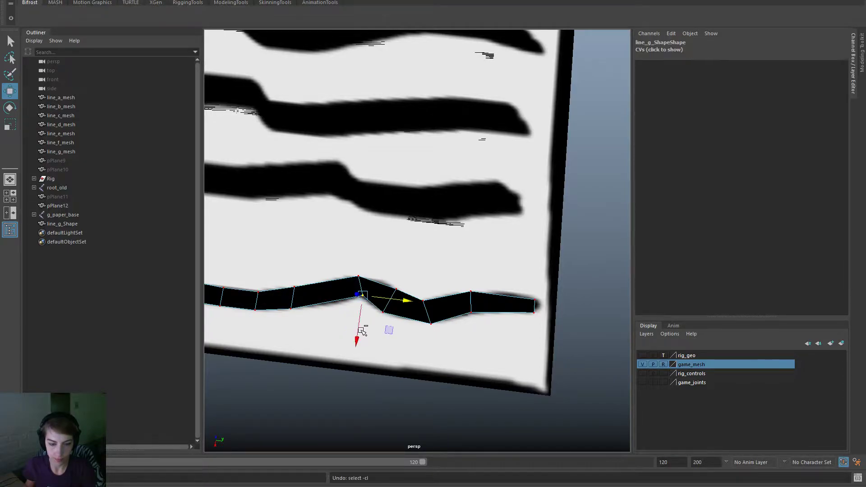
{"action": "left_click_drag", "start_coordinate": [349, 273], "coordinate": [366, 284]}
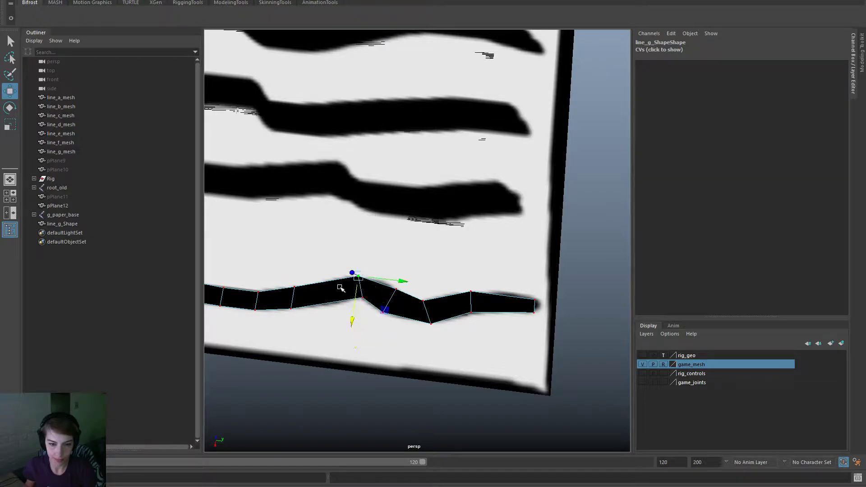
Step: Move the vertex pair before the second hump's crest onto the rising stroke's upper and lower borders
{"action": "middle_click_drag", "start_coordinate": [318, 311], "coordinate": [394, 308], "text": "alt"}
{"action": "left_click_drag", "start_coordinate": [380, 294], "coordinate": [356, 300]}
{"action": "left_click_drag", "start_coordinate": [407, 314], "coordinate": [438, 319]}
{"action": "mouse_move", "coordinate": [395, 354]}
{"action": "left_mouse_down"}
{"action": "mouse_move", "coordinate": [402, 333]}
{"action": "mouse_move", "coordinate": [403, 349]}
{"action": "left_mouse_up"}
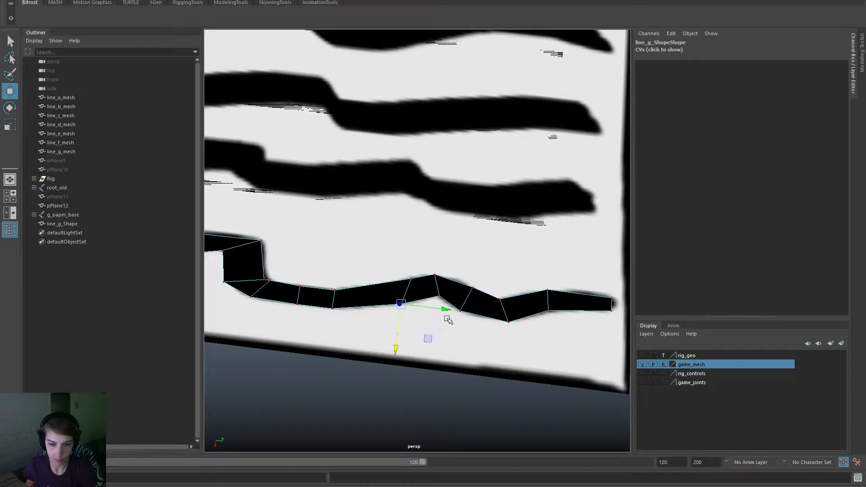
{"action": "mouse_move", "coordinate": [446, 311]}
{"action": "left_mouse_down"}
{"action": "mouse_move", "coordinate": [418, 285]}
{"action": "mouse_move", "coordinate": [457, 300]}
{"action": "left_mouse_up"}
{"action": "left_click_drag", "start_coordinate": [407, 350], "coordinate": [411, 347]}
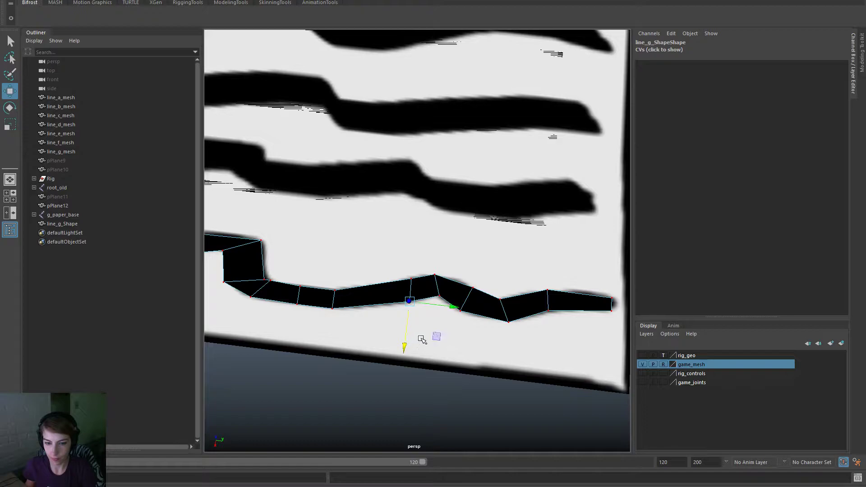
Step: Refine the hump's inner vertex, the dip's lowest vertex and the upper vertex on the descending slope
{"action": "left_click", "coordinate": [436, 292]}
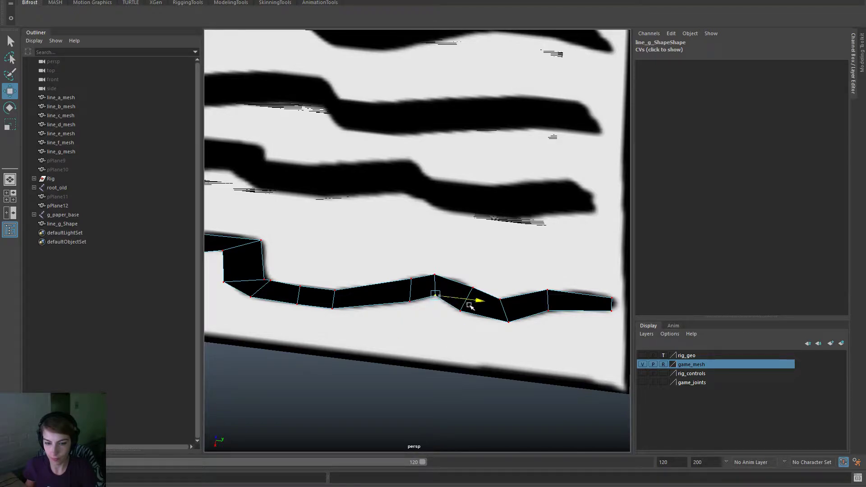
{"action": "left_click_drag", "start_coordinate": [469, 305], "coordinate": [471, 307]}
{"action": "left_click", "coordinate": [509, 321]}
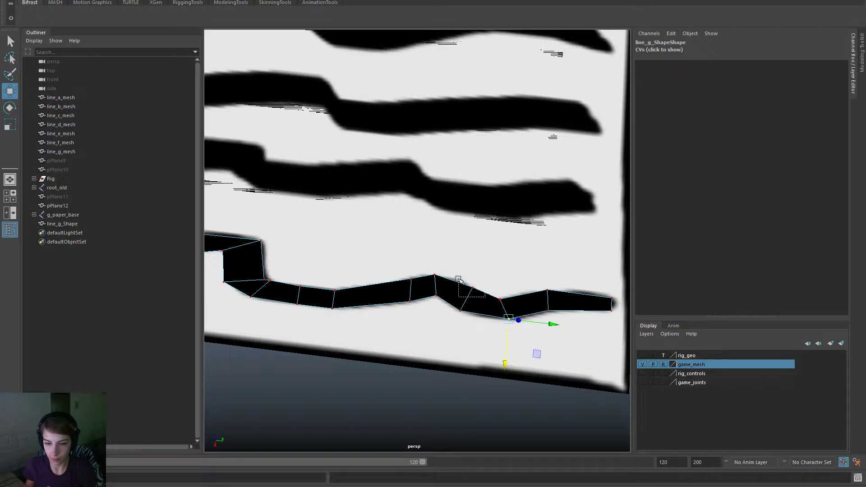
{"action": "left_click_drag", "start_coordinate": [459, 278], "coordinate": [458, 278]}
{"action": "mouse_move", "coordinate": [470, 315]}
{"action": "left_mouse_down"}
{"action": "mouse_move", "coordinate": [467, 333]}
{"action": "mouse_move", "coordinate": [470, 319]}
{"action": "left_mouse_up"}
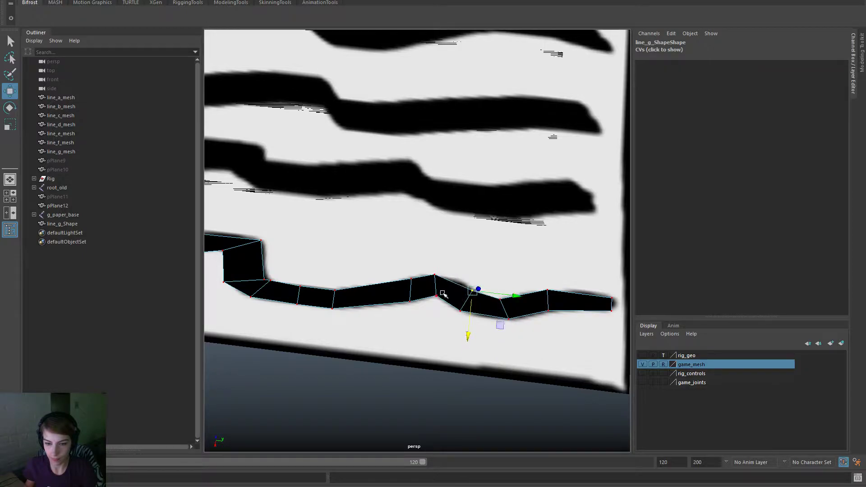
Step: Shift the two upper vertices at the second hump's crest along the stroke's upper border to round its outline
{"action": "left_click", "coordinate": [436, 276]}
{"action": "mouse_move", "coordinate": [435, 275]}
{"action": "middle_mouse_down"}
{"action": "mouse_move", "coordinate": [467, 280]}
{"action": "mouse_move", "coordinate": [441, 280]}
{"action": "middle_mouse_up"}
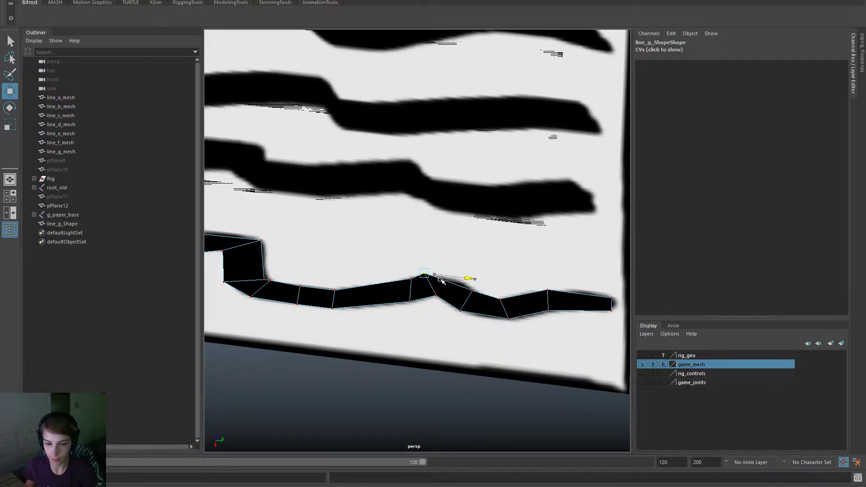
{"action": "left_click_drag", "start_coordinate": [441, 280], "coordinate": [427, 300]}
{"action": "left_click", "coordinate": [412, 279]}
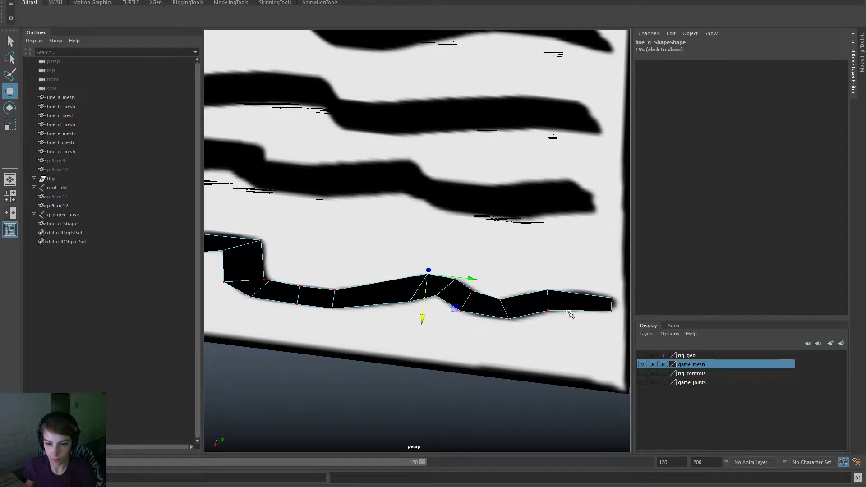
Step: Return to object mode and select the whole line_g_Shape mesh
{"action": "right_click_drag", "start_coordinate": [569, 315], "coordinate": [351, 253], "text": "alt"}
{"action": "left_click_drag", "start_coordinate": [351, 253], "coordinate": [361, 275], "text": "alt"}
{"action": "right_click_drag", "start_coordinate": [360, 275], "coordinate": [384, 275], "text": "alt"}
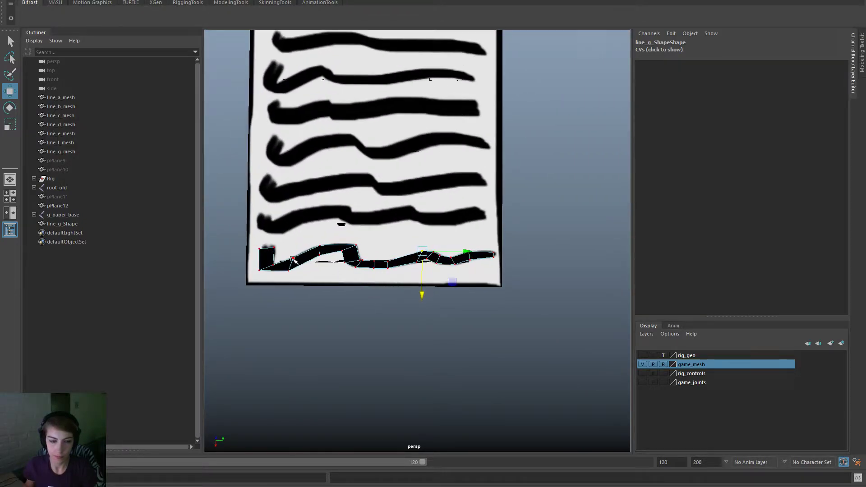
{"action": "right_click_drag", "start_coordinate": [282, 256], "coordinate": [327, 243]}
{"action": "left_click", "coordinate": [525, 343]}
{"action": "left_click", "coordinate": [400, 263]}
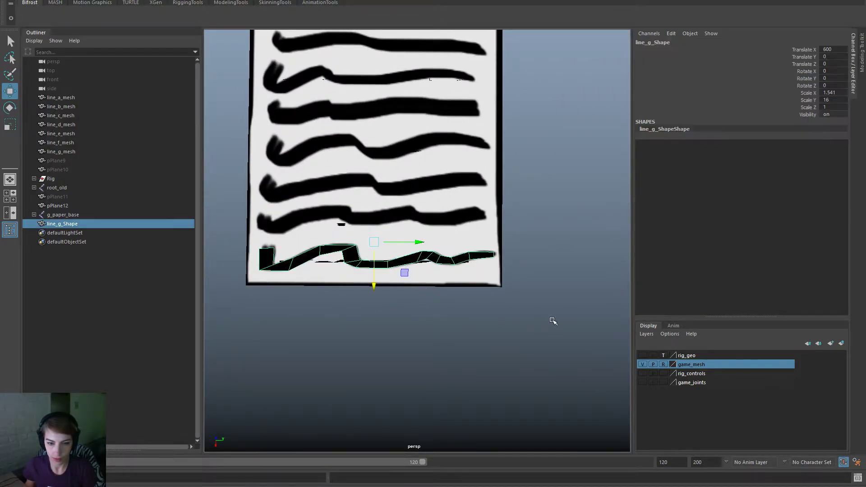
{"action": "right_click_drag", "start_coordinate": [553, 321], "coordinate": [468, 323], "text": "alt"}
{"action": "middle_click_drag", "start_coordinate": [468, 323], "coordinate": [440, 350], "text": "alt"}
{"action": "left_click_drag", "start_coordinate": [441, 350], "coordinate": [390, 334], "text": "alt"}
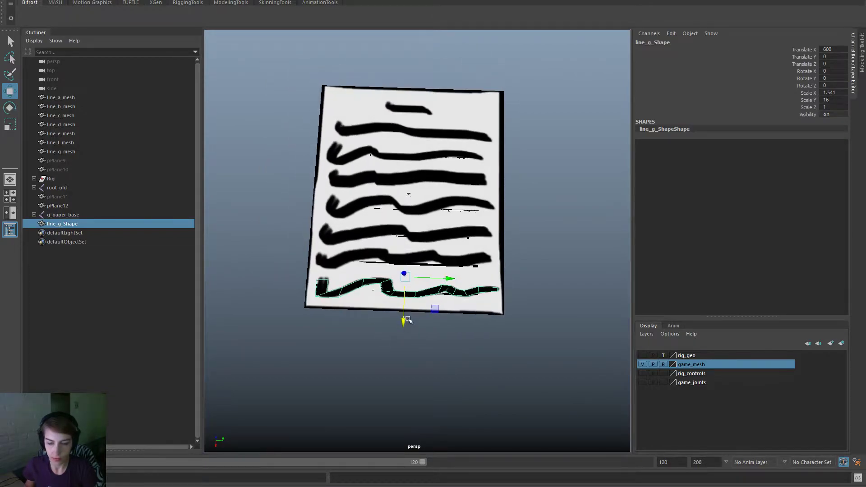
Step: Rename line_g_Shape as line_g_SquiggleBlend
{"action": "double_click", "coordinate": [75, 224]}
{"action": "left_click", "coordinate": [64, 224]}
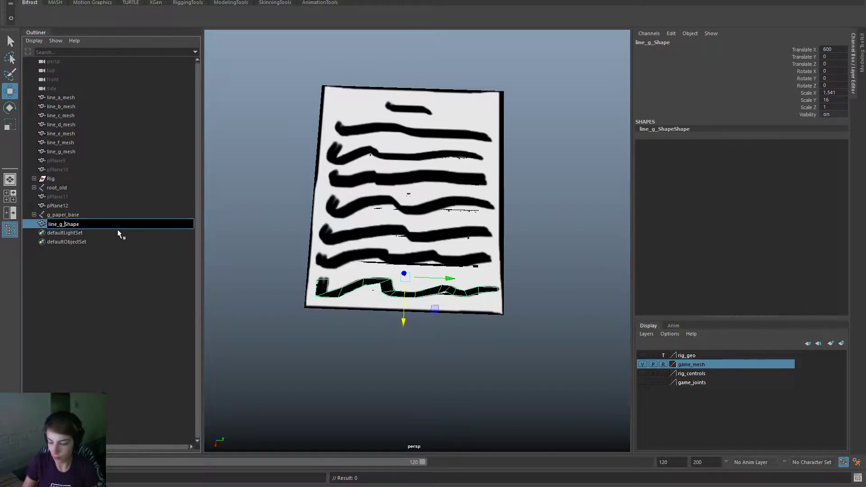
{"action": "key", "text": "Delete"}
{"action": "key", "text": "Delete"}
{"action": "key", "text": "Delete"}
{"action": "key", "text": "Delete"}
{"action": "key", "text": "Delete"}
{"action": "type", "text": "S"}
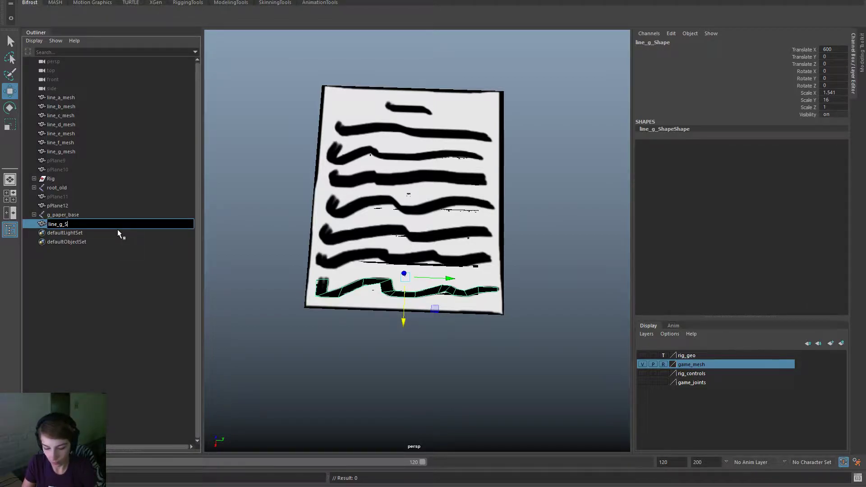
{"action": "type", "text": "quiggle"}
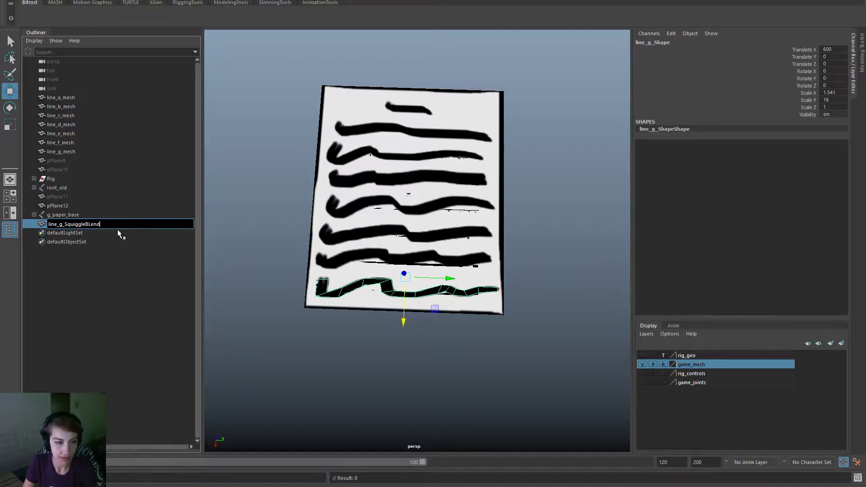
{"action": "type", "text": "Blend"}
{"action": "key", "text": "Return"}
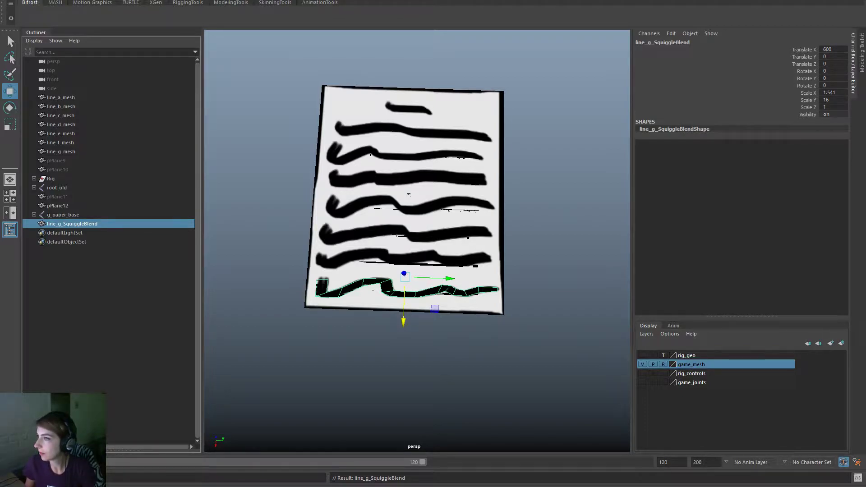
Step: Examine the squiggle mesh's hooked end against the painted stroke at vertex level, and return to selecting the whole mesh
{"action": "left_click", "coordinate": [569, 419]}
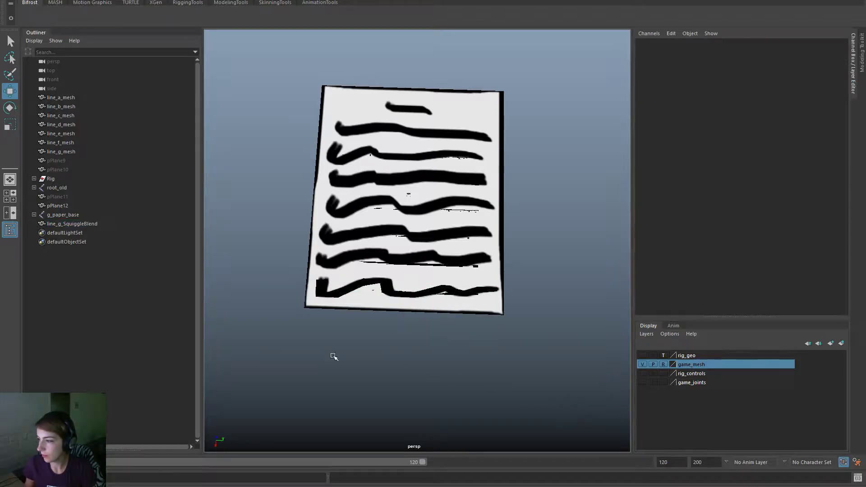
{"action": "right_click_drag", "start_coordinate": [341, 312], "coordinate": [447, 320], "text": "alt"}
{"action": "middle_click_drag", "start_coordinate": [454, 324], "coordinate": [451, 371], "text": "alt"}
{"action": "right_click_drag", "start_coordinate": [487, 373], "coordinate": [450, 380], "text": "alt"}
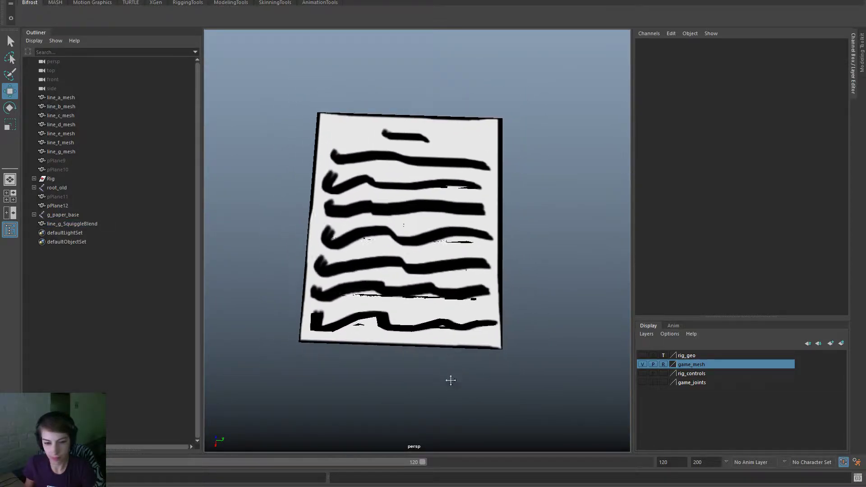
{"action": "middle_click_drag", "start_coordinate": [450, 380], "coordinate": [402, 309], "text": "alt"}
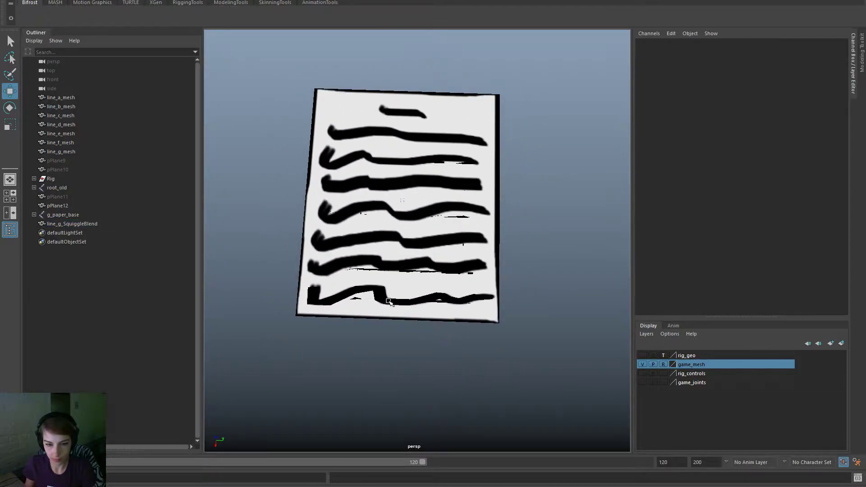
{"action": "left_click", "coordinate": [389, 301]}
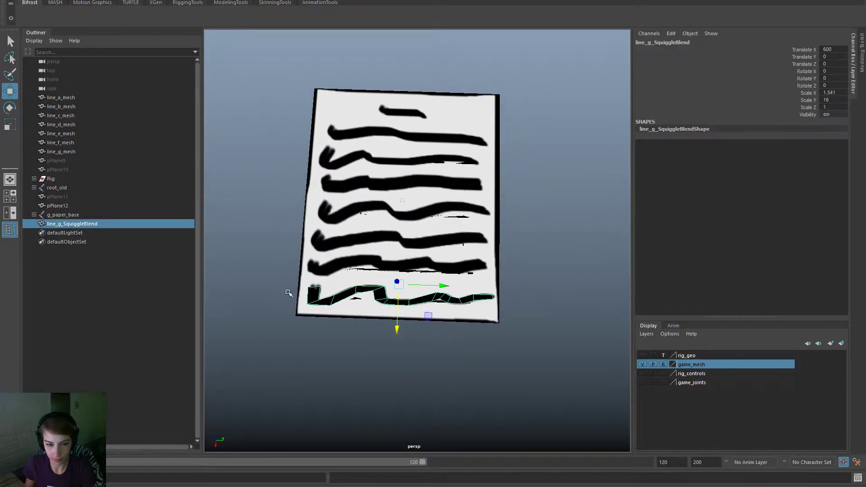
{"action": "right_click_drag", "start_coordinate": [389, 302], "coordinate": [424, 322], "text": "alt"}
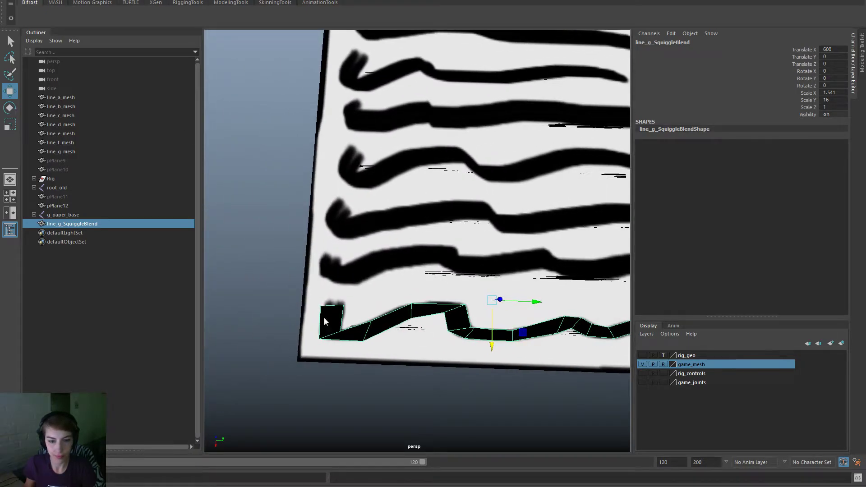
{"action": "right_click_drag", "start_coordinate": [325, 319], "coordinate": [291, 259]}
{"action": "left_click_drag", "start_coordinate": [305, 286], "coordinate": [353, 310]}
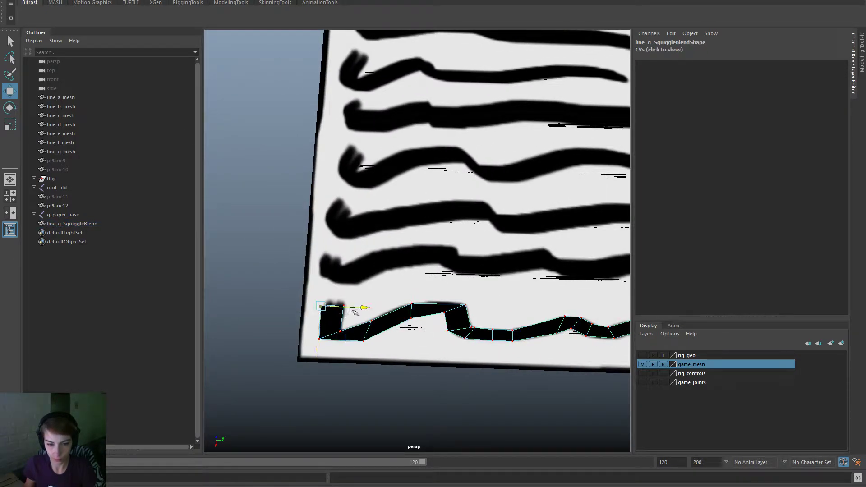
{"action": "right_click_drag", "start_coordinate": [329, 256], "coordinate": [370, 247]}
{"action": "left_click", "coordinate": [272, 298]}
{"action": "left_click", "coordinate": [378, 333]}
{"action": "mouse_move", "coordinate": [475, 362]}
{"action": "right_mouse_down", "text": "alt"}
{"action": "mouse_move", "coordinate": [336, 314]}
{"action": "mouse_move", "coordinate": [480, 343]}
{"action": "right_mouse_up", "text": "alt"}
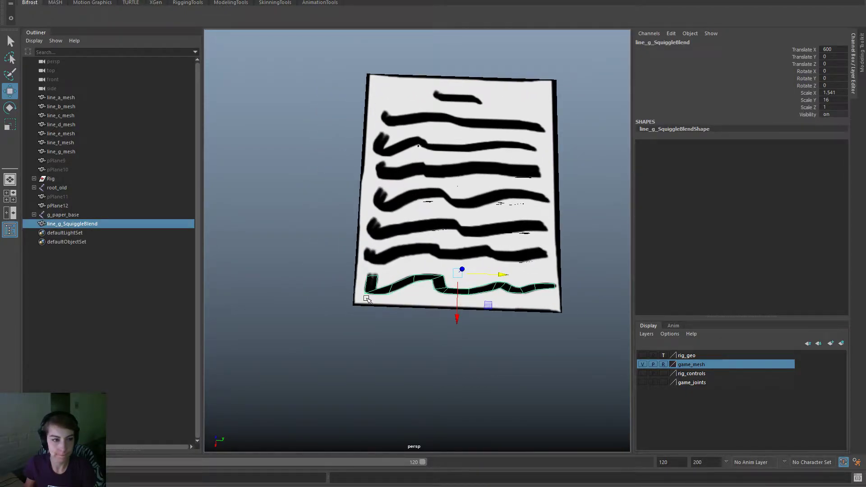
Step: Move line_g_SquiggleBlend straight off the paper so it lies below the sheet's lower edge
{"action": "left_click", "coordinate": [82, 152], "text": "ctrl"}
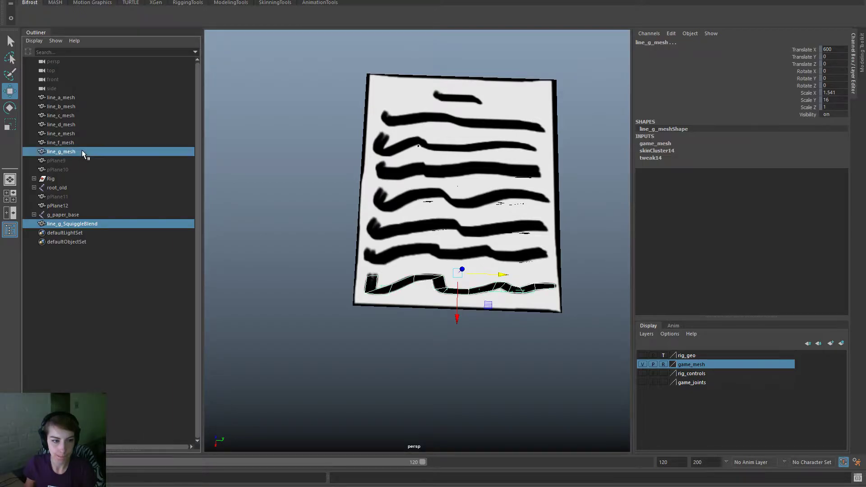
{"action": "key", "text": "space"}
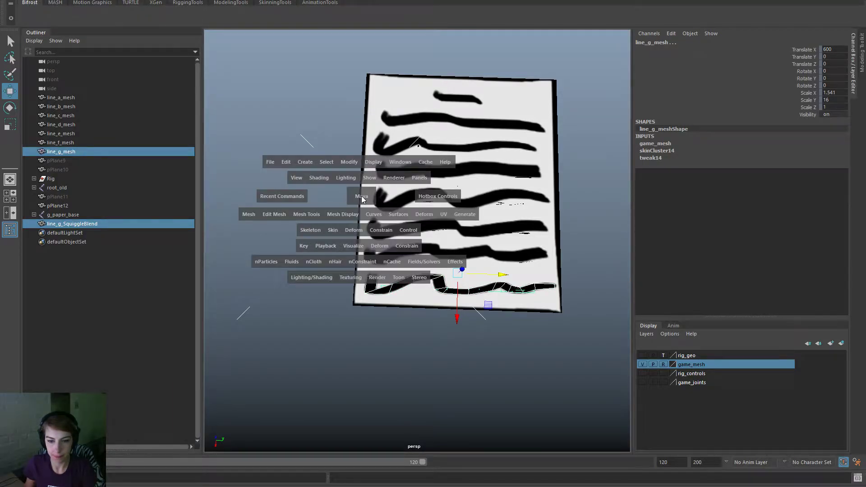
{"action": "left_click", "coordinate": [495, 337]}
{"action": "left_click", "coordinate": [463, 296]}
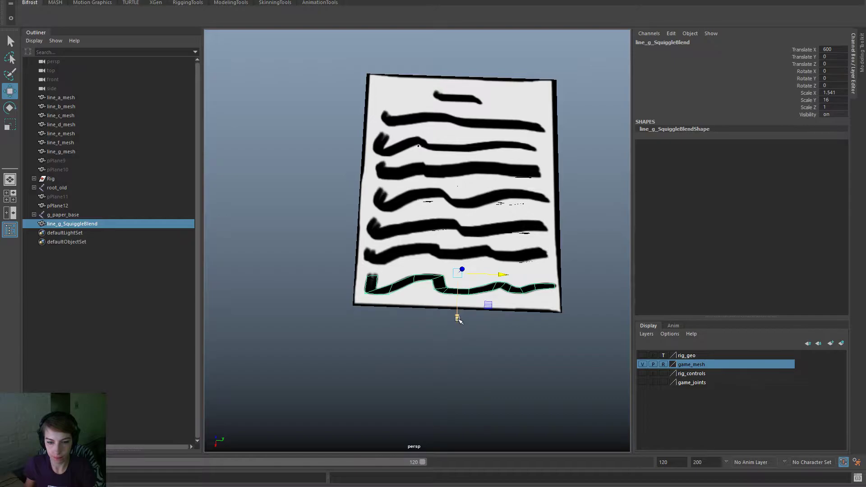
{"action": "left_click_drag", "start_coordinate": [457, 318], "coordinate": [454, 424]}
{"action": "left_click", "coordinate": [441, 295]}
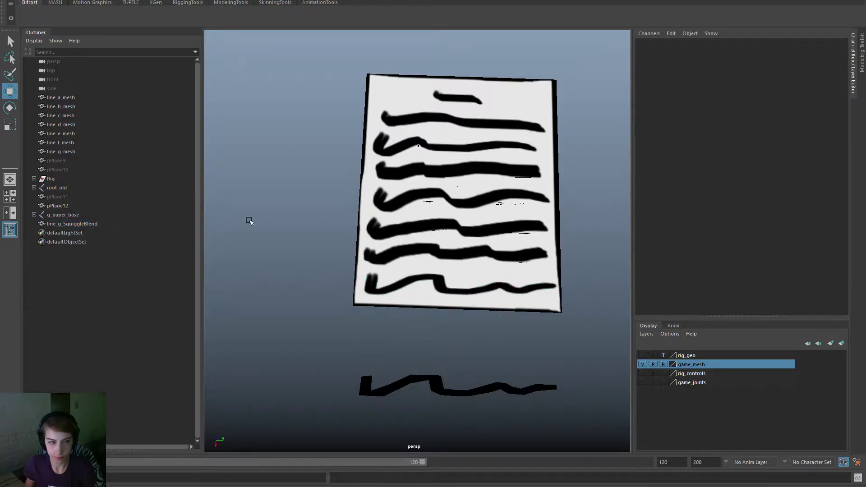
Step: Select line_g_SquiggleBlend together with line_g_mesh, and make the rig_controls layer visible
{"action": "left_click", "coordinate": [77, 151]}
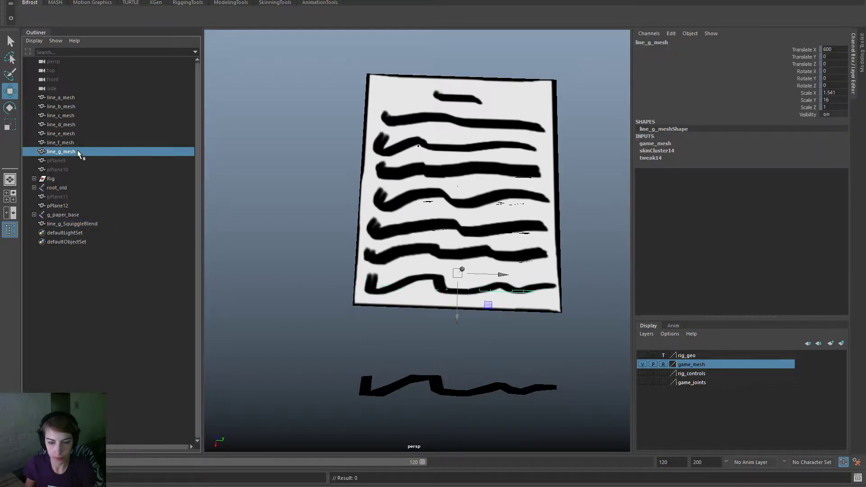
{"action": "mouse_move", "coordinate": [310, 280]}
{"action": "left_mouse_down", "text": "alt"}
{"action": "mouse_move", "coordinate": [277, 242]}
{"action": "mouse_move", "coordinate": [316, 298]}
{"action": "left_mouse_up", "text": "alt"}
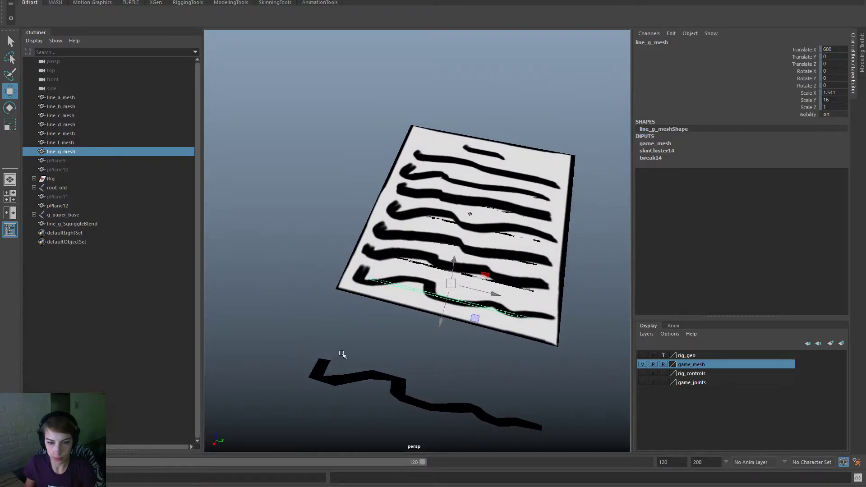
{"action": "left_click", "coordinate": [343, 358]}
{"action": "left_click", "coordinate": [83, 152], "text": "ctrl"}
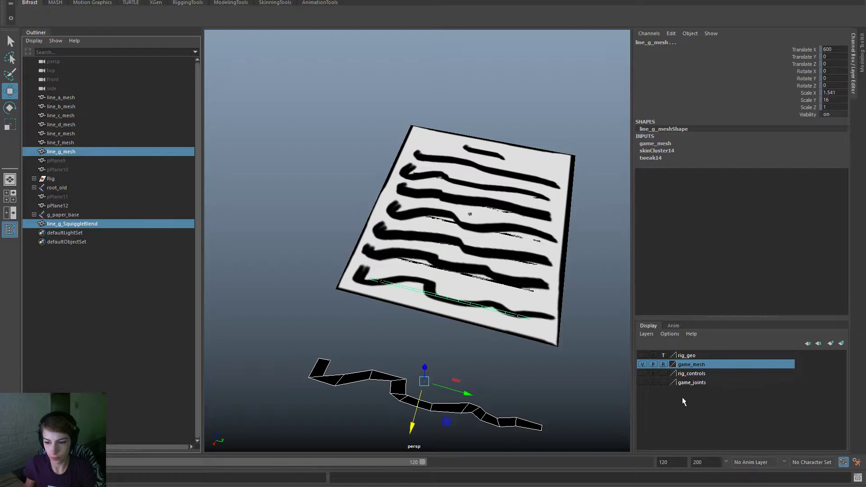
{"action": "left_click", "coordinate": [644, 374]}
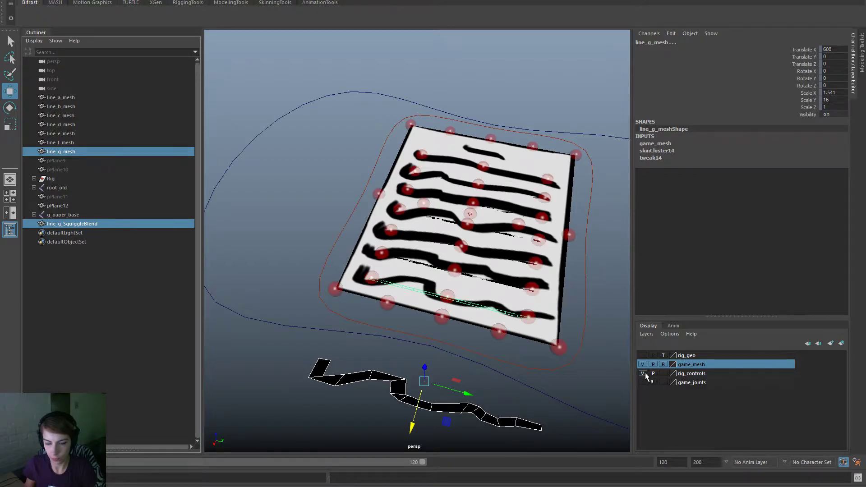
{"action": "left_click_drag", "start_coordinate": [574, 357], "coordinate": [541, 296], "text": "alt"}
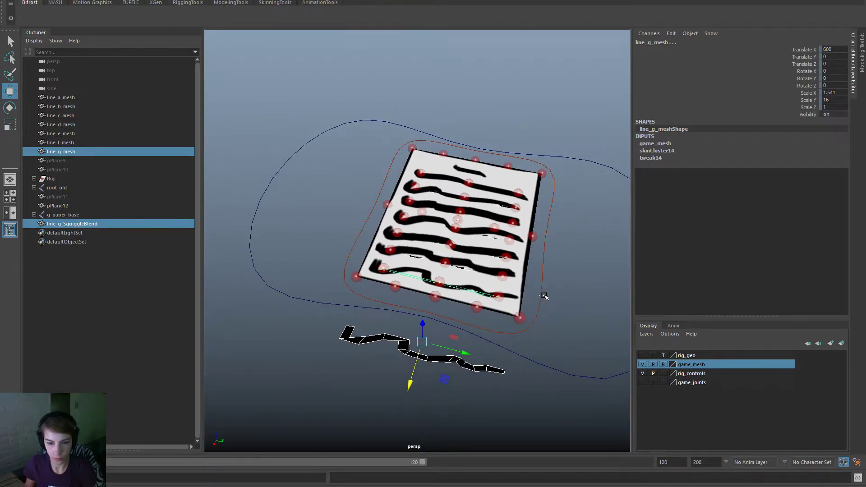
Step: Set a keyframe on paper_base_control in its rest pose
{"action": "left_click", "coordinate": [545, 296]}
{"action": "key", "text": "s"}
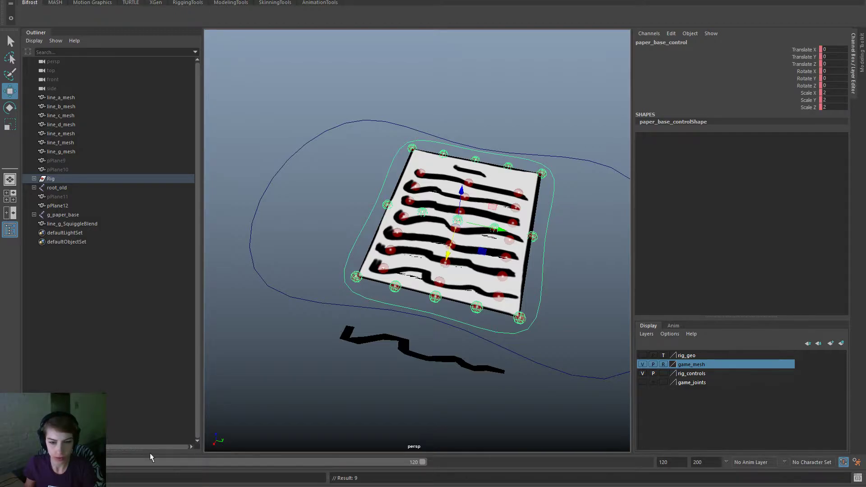
{"action": "left_click_drag", "start_coordinate": [456, 352], "coordinate": [420, 348], "text": "alt"}
{"action": "scroll", "coordinate": [420, 348], "scroll_direction": "down", "scroll_amount": 2}
Step: Move paper_base_control to about -431.7, 586.7, 398.8 and rotate the paper so it stands tilted in the air
{"action": "left_click_drag", "start_coordinate": [441, 225], "coordinate": [492, 173]}
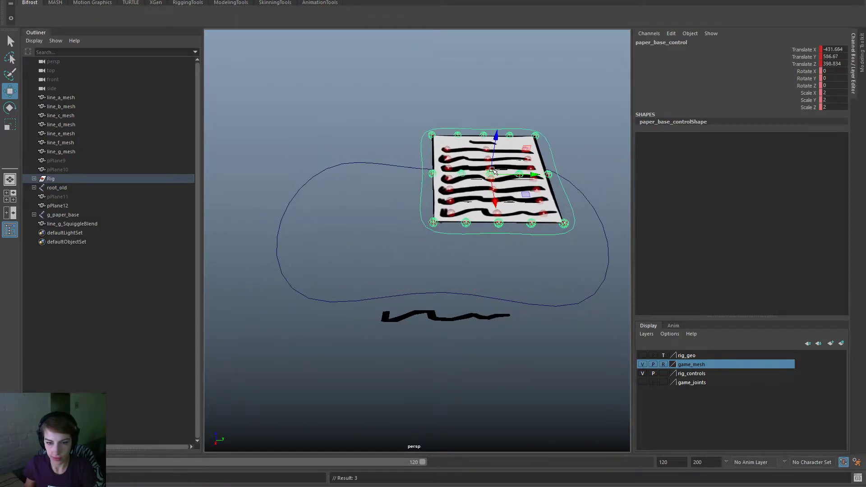
{"action": "key", "text": "e"}
{"action": "left_click_drag", "start_coordinate": [506, 132], "coordinate": [509, 160]}
{"action": "key", "text": "w"}
{"action": "left_click", "coordinate": [584, 118]}
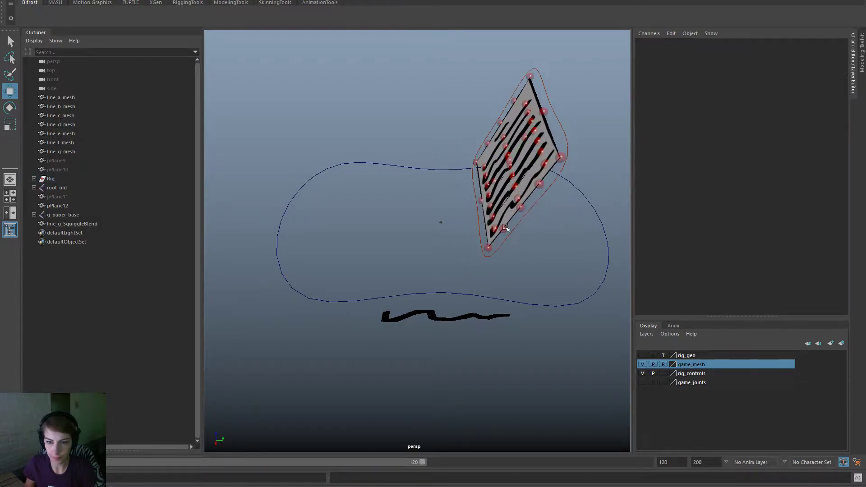
Step: Try pulling line_g_rt_control away from the raised paper, and undo the move
{"action": "left_click", "coordinate": [495, 229]}
{"action": "left_click_drag", "start_coordinate": [498, 232], "coordinate": [380, 133]}
{"action": "left_click", "coordinate": [519, 200]}
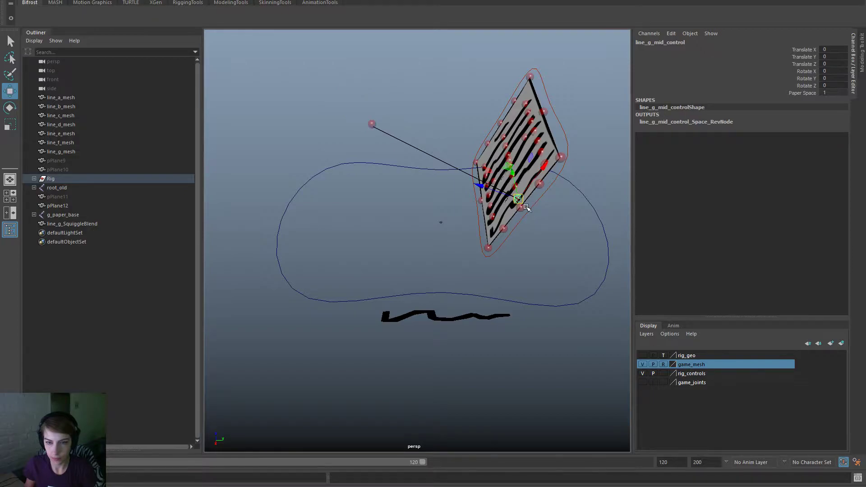
{"action": "key", "text": "ctrl+z"}
{"action": "key", "text": "ctrl+z"}
Step: Try Paper Space values 0 and 1 on line_g_rt_control alone, and undo the changes
{"action": "left_click", "coordinate": [825, 92]}
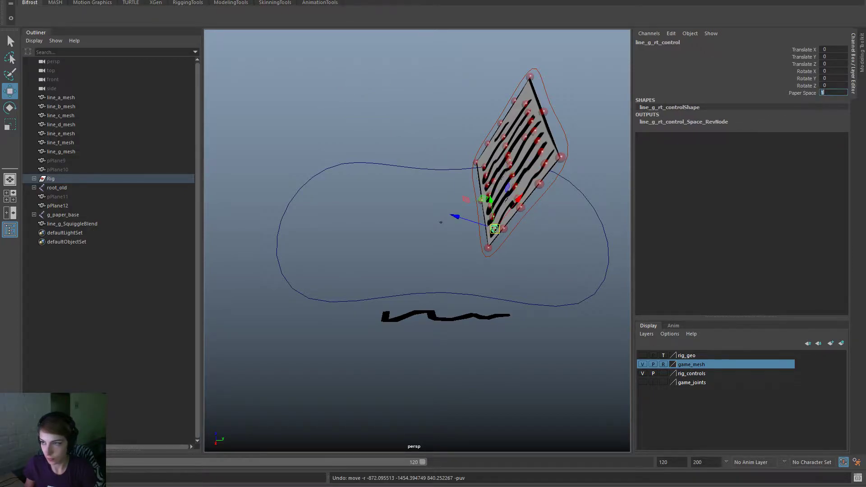
{"action": "type", "text": "0"}
{"action": "key", "text": "Return"}
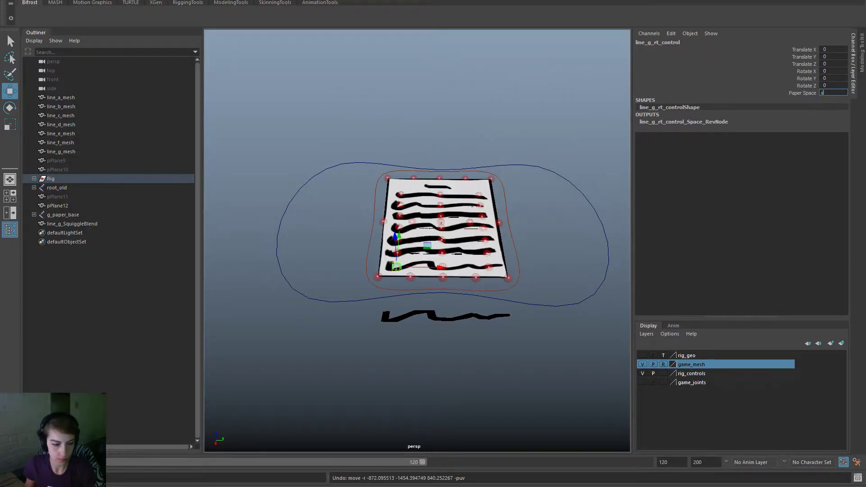
{"action": "type", "text": "1"}
{"action": "key", "text": "Return"}
{"action": "type", "text": "s"}
{"action": "key", "text": "ctrl+z"}
{"action": "key", "text": "ctrl+z"}
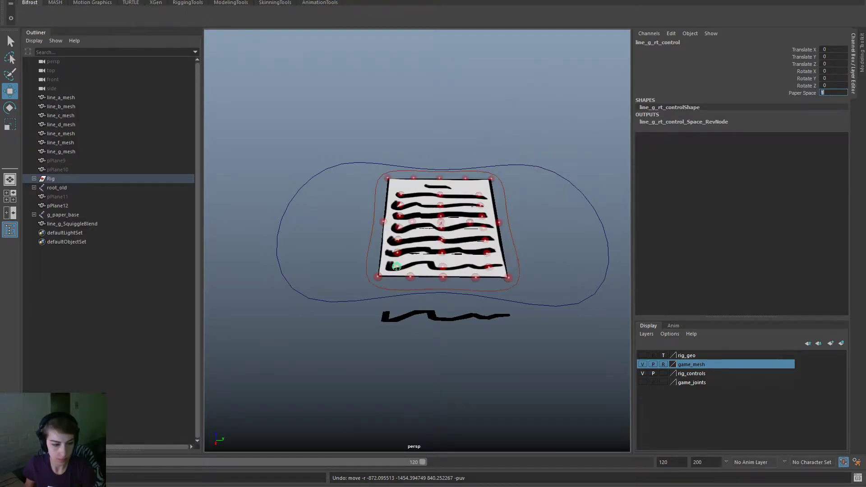
Step: Set a keyframe on all three line_g controls, right, middle and left, in their rest pose with Paper Space 1
{"action": "scroll", "coordinate": [472, 283], "scroll_direction": "up", "scroll_amount": 8}
{"action": "left_click", "coordinate": [498, 319], "text": "shift"}
{"action": "scroll", "coordinate": [514, 322], "scroll_direction": "down", "scroll_amount": 1}
{"action": "scroll", "coordinate": [515, 321], "scroll_direction": "down", "scroll_amount": 3}
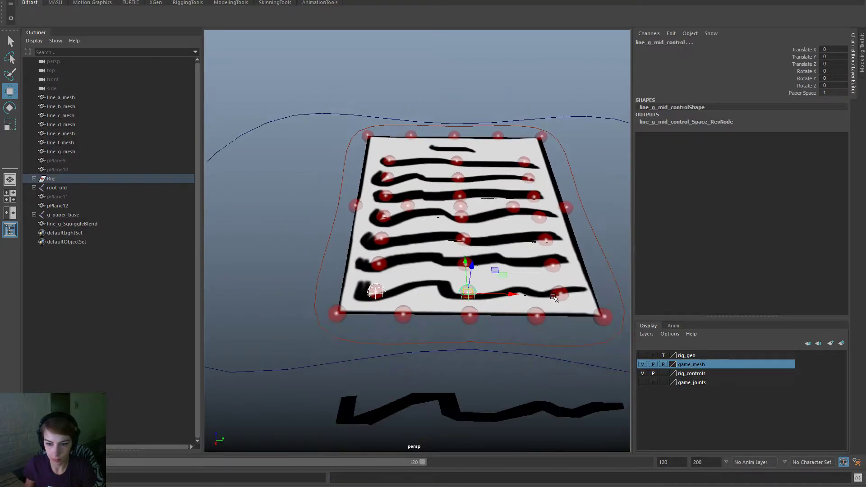
{"action": "left_click", "coordinate": [555, 296], "text": "shift"}
{"action": "scroll", "coordinate": [558, 346], "scroll_direction": "down", "scroll_amount": 2}
{"action": "key", "text": "s"}
Step: Go to the keyframe with the raised paper and set Paper Space to 0 on the three line_g controls
{"action": "key", "text": "period"}
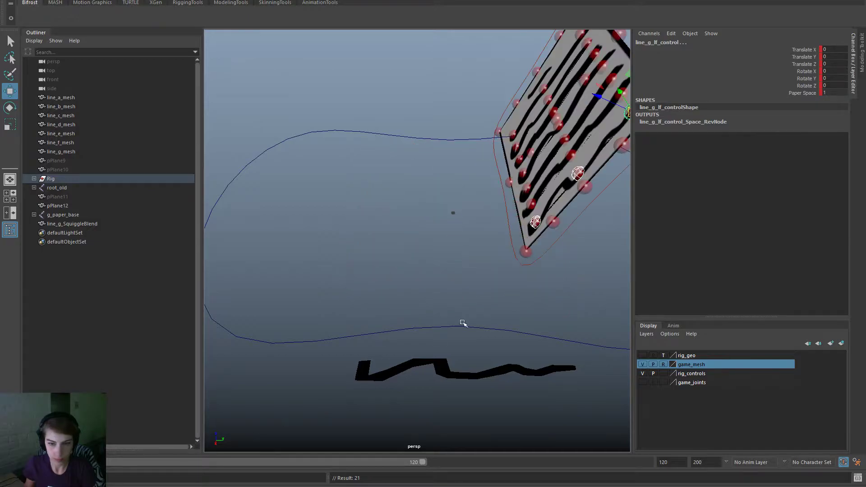
{"action": "scroll", "coordinate": [582, 220], "scroll_direction": "down", "scroll_amount": 2}
{"action": "left_click", "coordinate": [833, 93]}
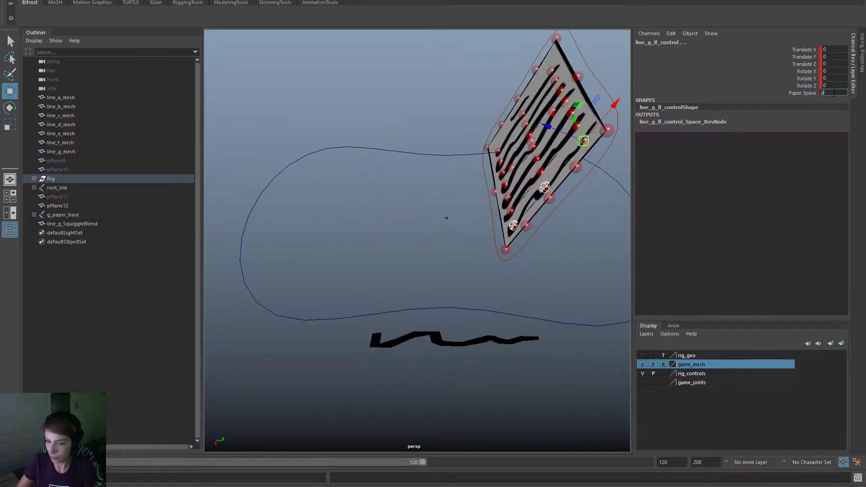
{"action": "type", "text": "0"}
{"action": "key", "text": "Return"}
{"action": "scroll", "coordinate": [521, 279], "scroll_direction": "down", "scroll_amount": 3}
Step: Raise line_g_mid_control to a Translate Z of about 1549, and move line_g_lf_control to about -834, 1058, 1014
{"action": "left_click", "coordinate": [442, 261]}
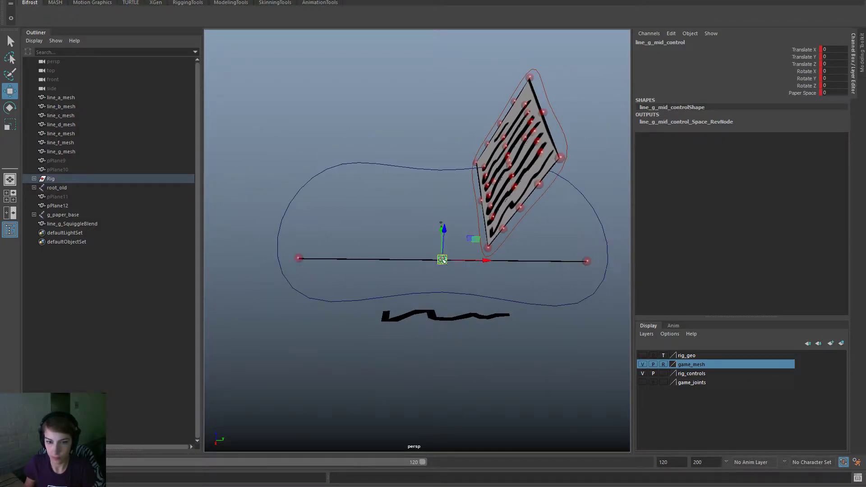
{"action": "left_click_drag", "start_coordinate": [444, 240], "coordinate": [449, 119]}
{"action": "left_click", "coordinate": [586, 259]}
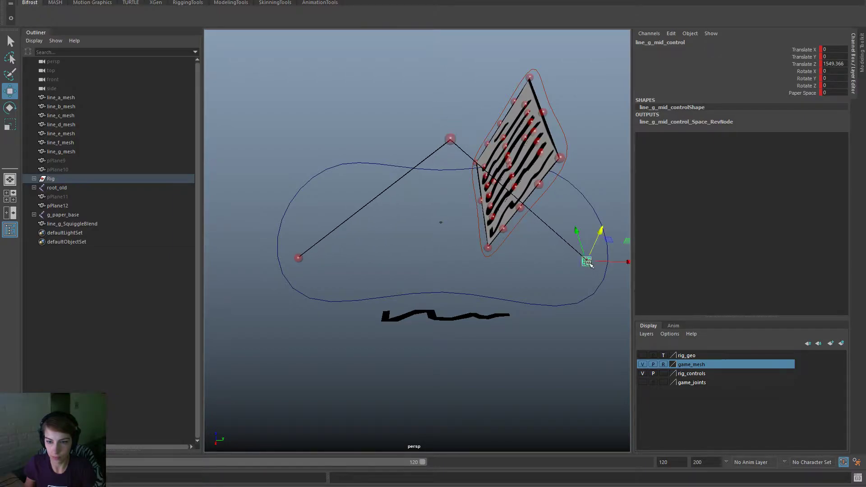
{"action": "left_click_drag", "start_coordinate": [590, 255], "coordinate": [492, 136]}
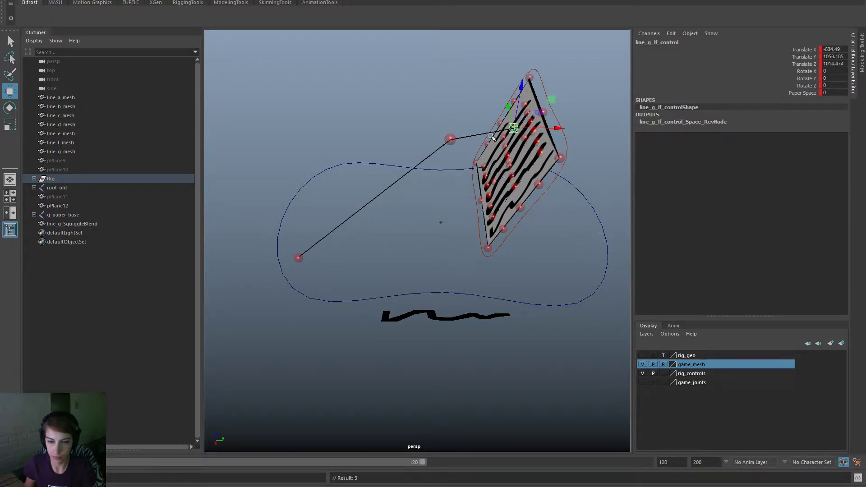
Step: Move line_g_rt_control in toward the middle control, to about 1121, 726, 659
{"action": "left_click", "coordinate": [303, 256]}
{"action": "left_click_drag", "start_coordinate": [301, 253], "coordinate": [400, 172]}
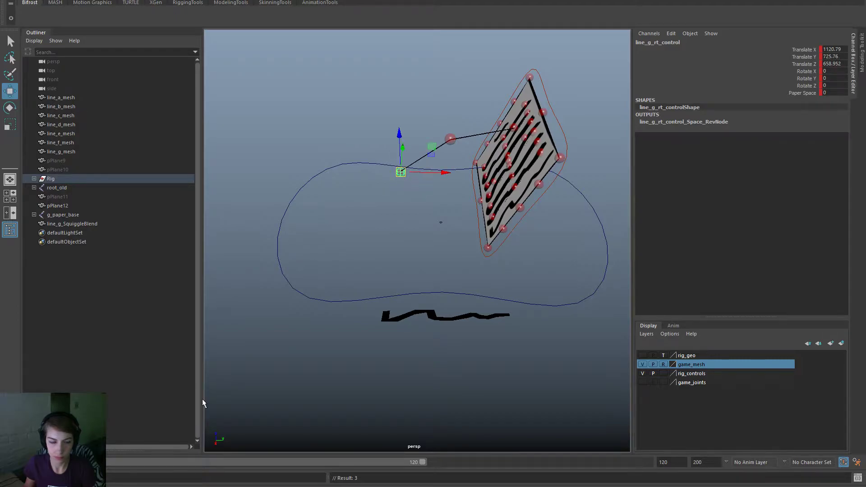
{"action": "key", "text": "k"}
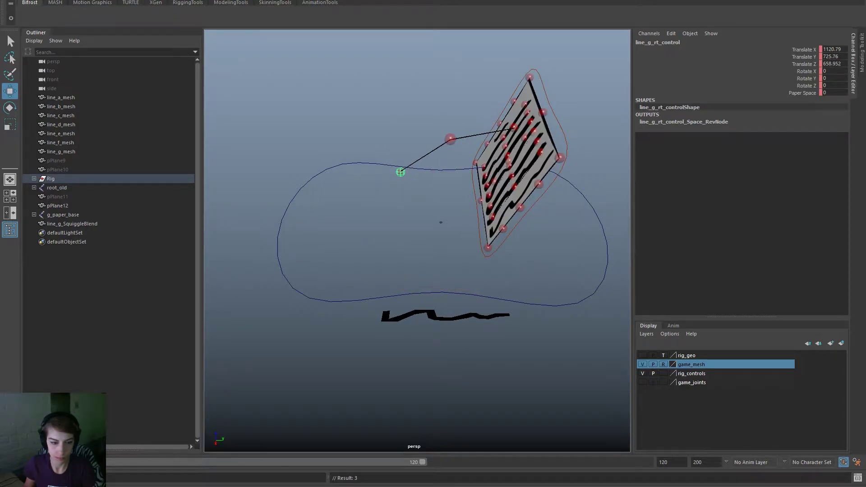
Step: Reset Translate X, Y and Z to 0 on line_g_rt_control, line_g_mid_control and line_g_lf_control
{"action": "left_click_drag", "start_coordinate": [834, 50], "coordinate": [841, 62]}
{"action": "type", "text": "0"}
{"action": "key", "text": "Return"}
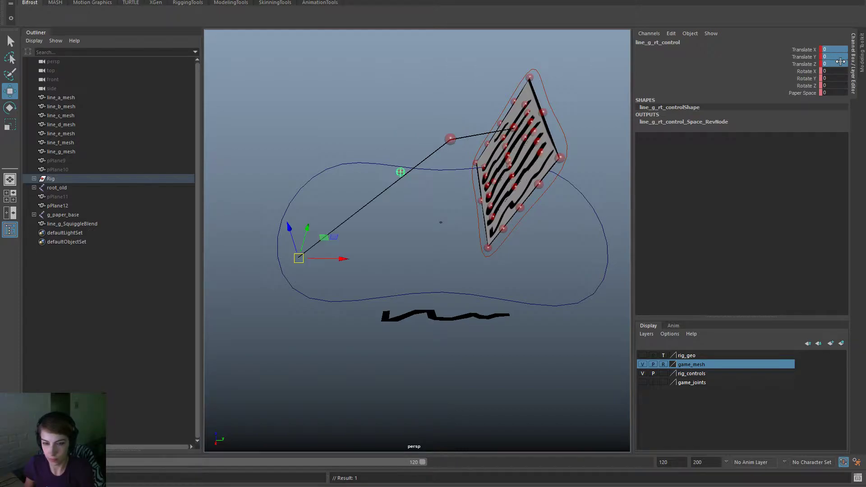
{"action": "left_click", "coordinate": [450, 140]}
{"action": "left_click_drag", "start_coordinate": [565, 145], "coordinate": [553, 154], "text": "alt"}
{"action": "left_click", "coordinate": [536, 131]}
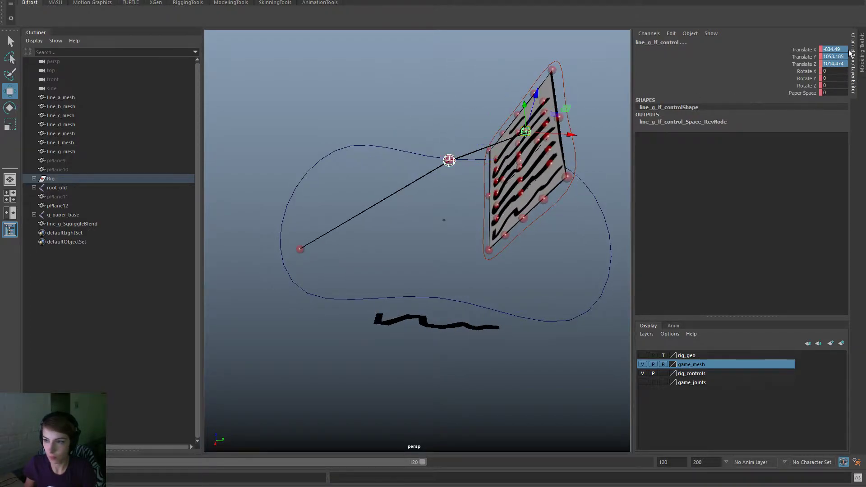
{"action": "type", "text": "0"}
{"action": "key", "text": "Return"}
Step: Create a blend shape on line_g_mesh from line_g_SquiggleBlend, with local origin and topology checking
{"action": "left_click_drag", "start_coordinate": [430, 365], "coordinate": [409, 323]}
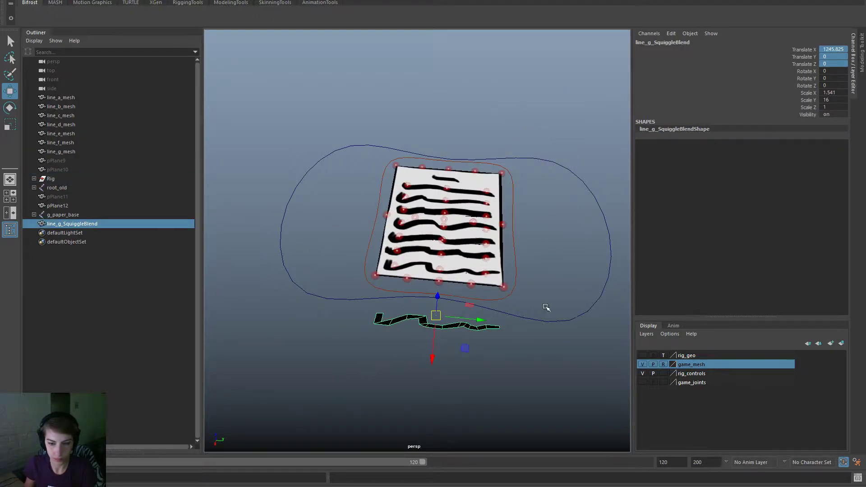
{"action": "right_click_drag", "start_coordinate": [440, 307], "coordinate": [518, 324], "text": "alt"}
{"action": "scroll", "coordinate": [451, 306], "scroll_direction": "up", "scroll_amount": 2}
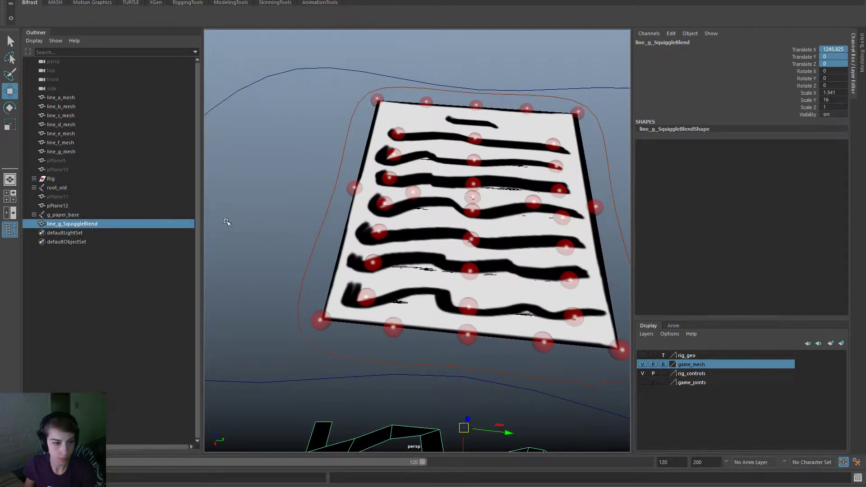
{"action": "left_click", "coordinate": [61, 152], "text": "ctrl"}
{"action": "key", "text": "space"}
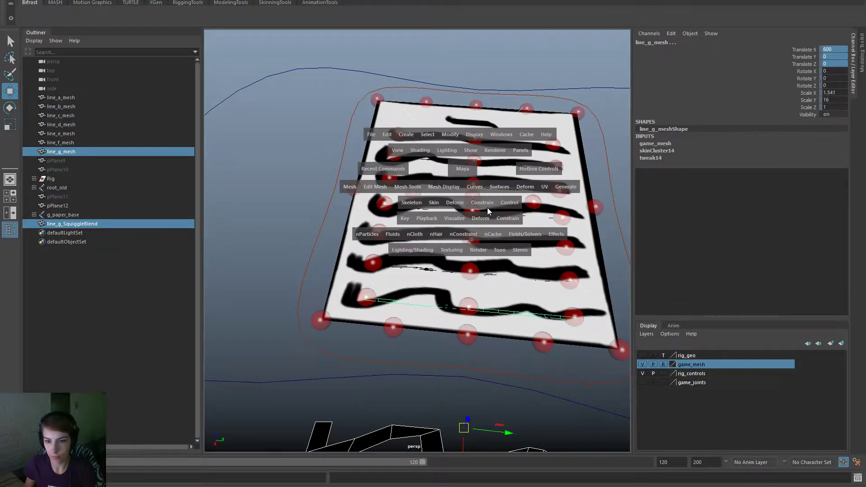
{"action": "left_click", "coordinate": [480, 218]}
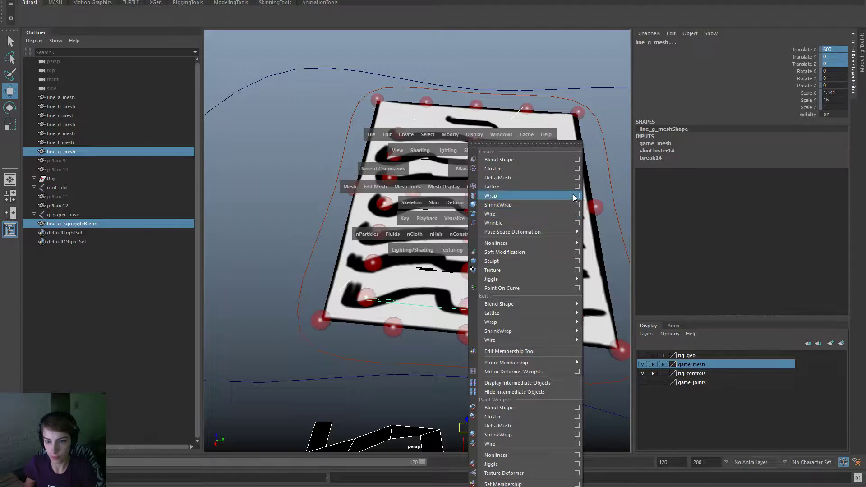
{"action": "left_click", "coordinate": [577, 160]}
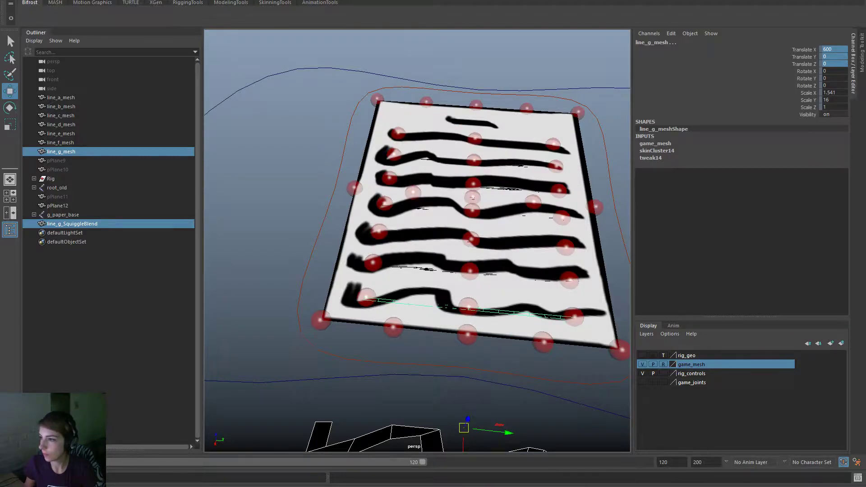
{"action": "left_click_drag", "start_coordinate": [865, 112], "coordinate": [610, 113]}
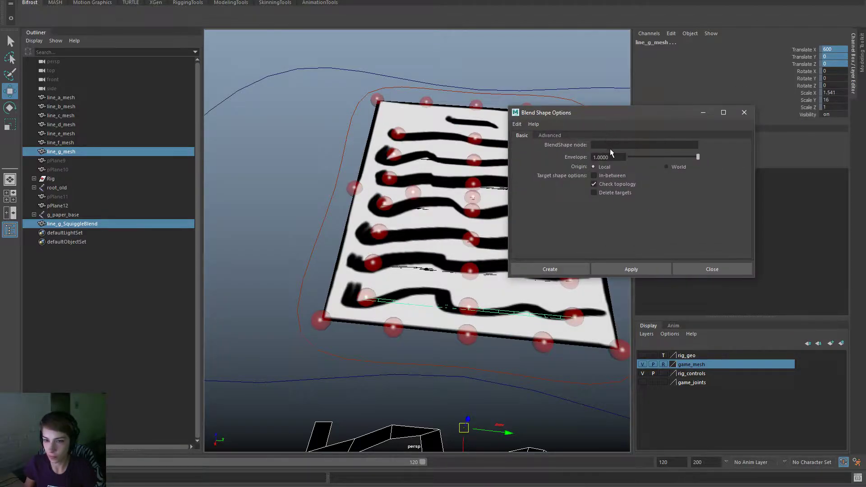
{"action": "left_click", "coordinate": [560, 269]}
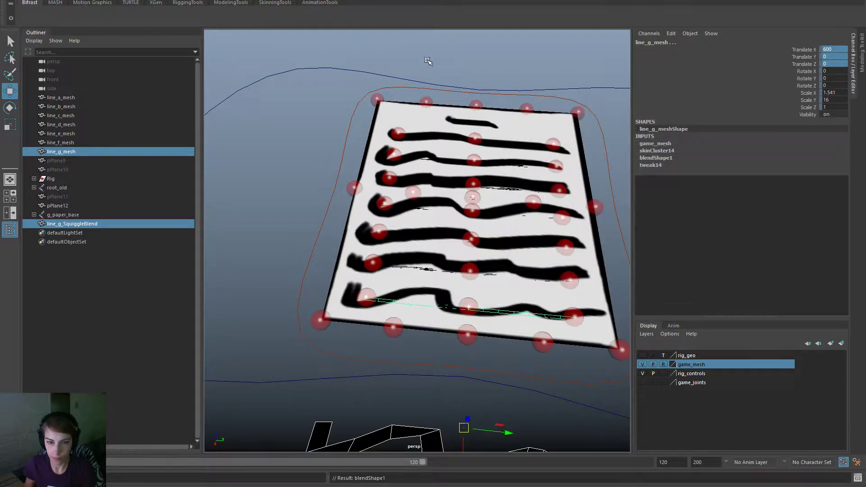
Step: In the Shape Editor, key the line_g_SquiggleBlend target at 0 and raise its weight to 1 to test the deformation
{"action": "key", "text": "space"}
{"action": "left_click", "coordinate": [466, 25]}
{"action": "mouse_move", "coordinate": [512, 77]}
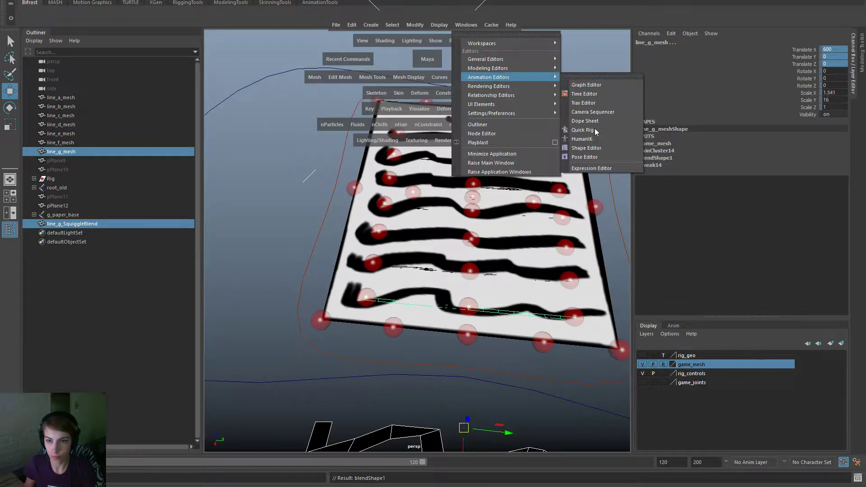
{"action": "left_click", "coordinate": [595, 148]}
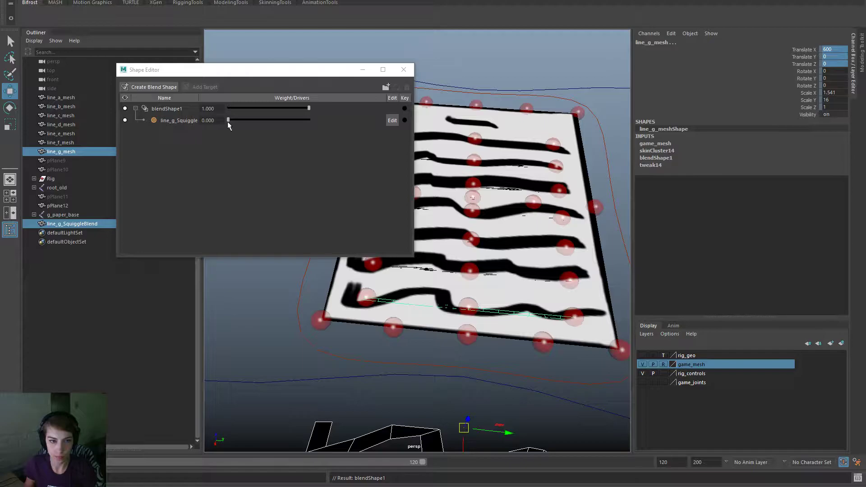
{"action": "left_click", "coordinate": [404, 121]}
{"action": "left_click_drag", "start_coordinate": [320, 71], "coordinate": [271, 71]}
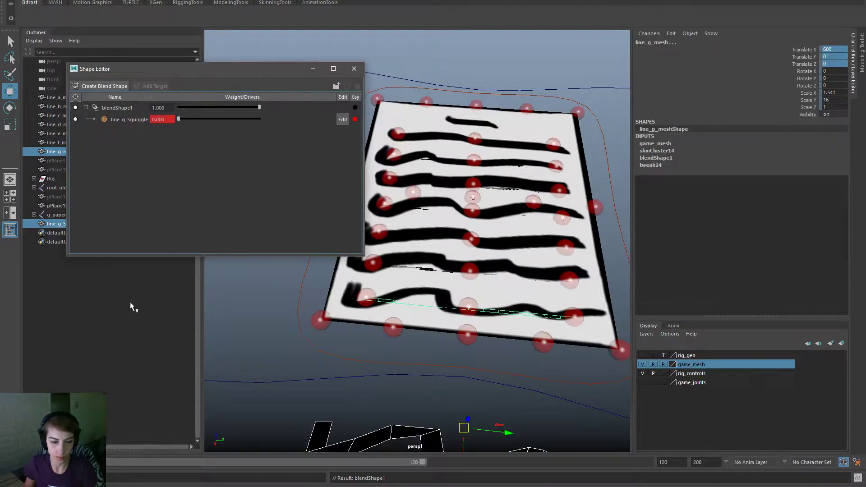
{"action": "left_click_drag", "start_coordinate": [179, 119], "coordinate": [335, 123]}
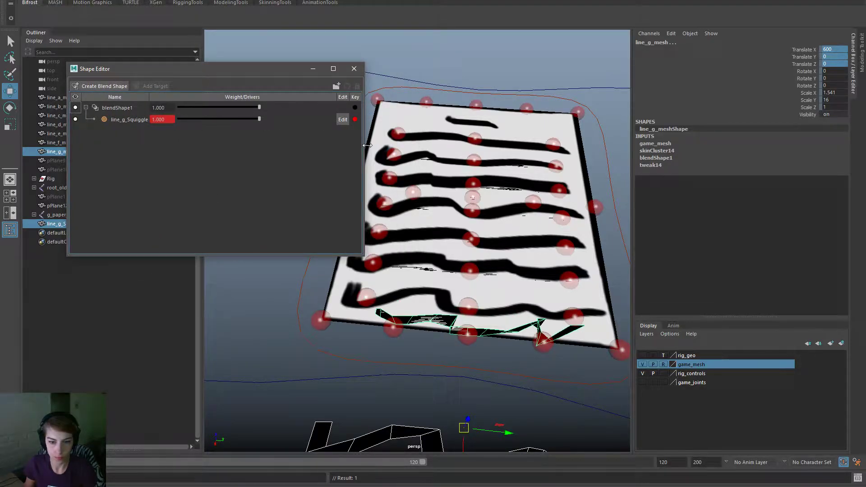
{"action": "scroll", "coordinate": [429, 235], "scroll_direction": "down", "scroll_amount": 5}
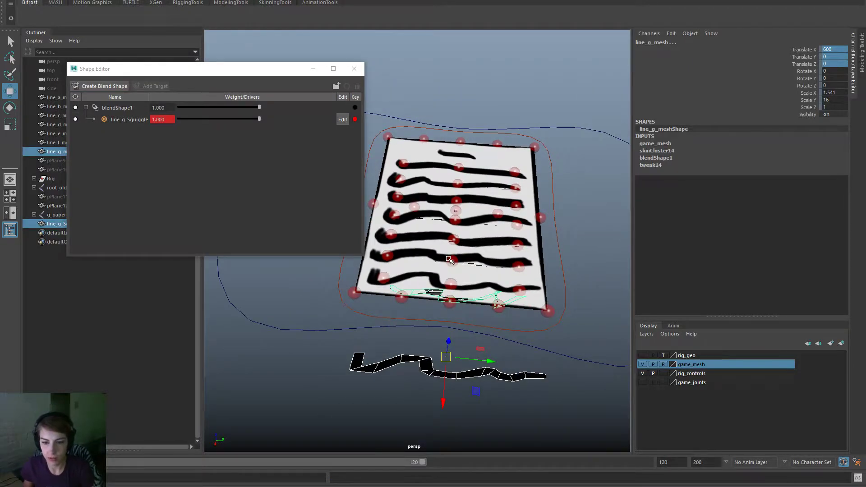
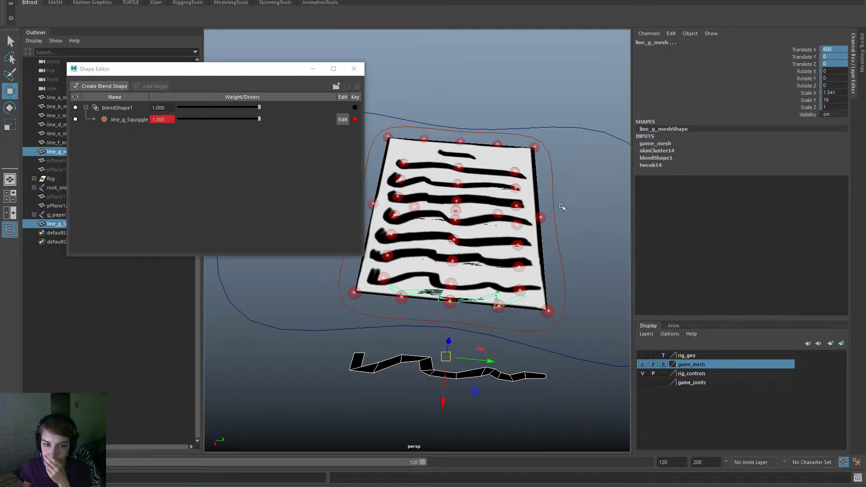
Step: Delete the blendShape1 deformer, close the Shape Editor and clear the selection
{"action": "right_click", "coordinate": [114, 109]}
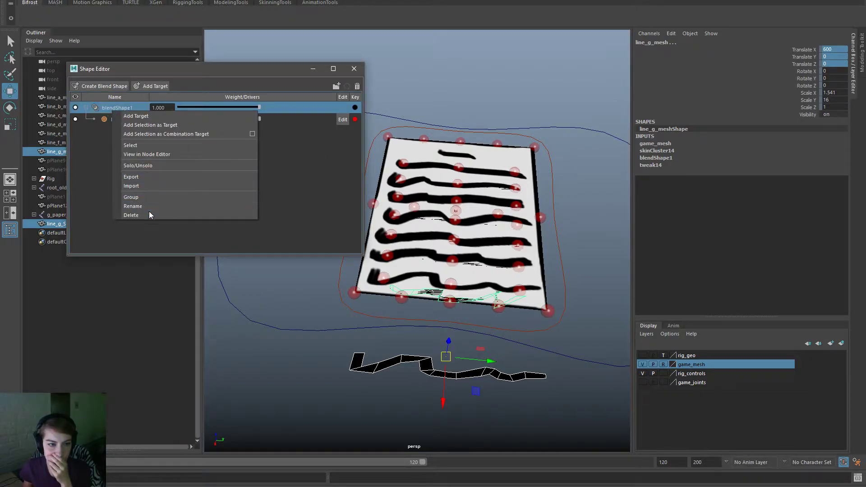
{"action": "left_click", "coordinate": [132, 215]}
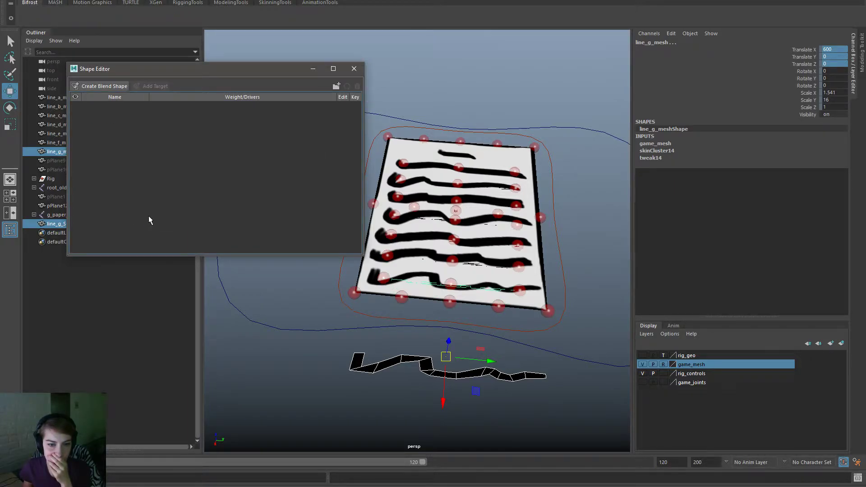
{"action": "left_click", "coordinate": [353, 69]}
{"action": "left_click", "coordinate": [327, 231]}
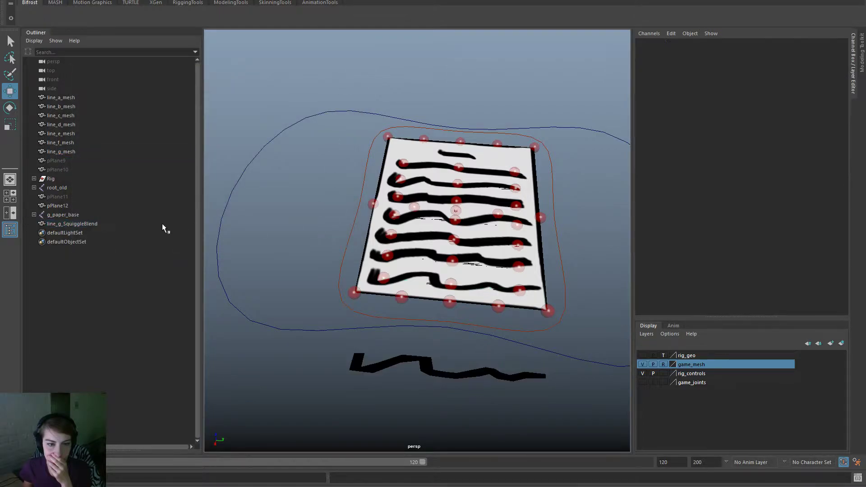
Step: Export the skin weights of line_g_mesh to the desktop, overwriting weights.ma
{"action": "left_click", "coordinate": [82, 152]}
{"action": "left_click", "coordinate": [282, 6]}
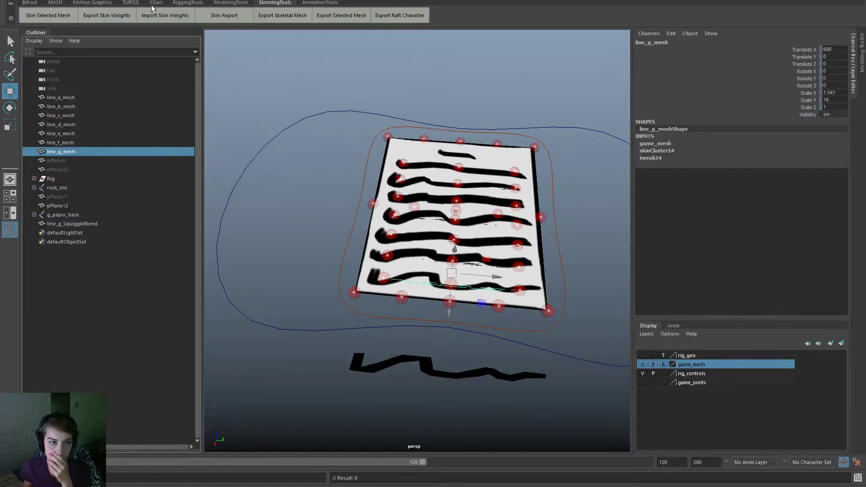
{"action": "left_click", "coordinate": [128, 17]}
{"action": "left_click", "coordinate": [469, 353]}
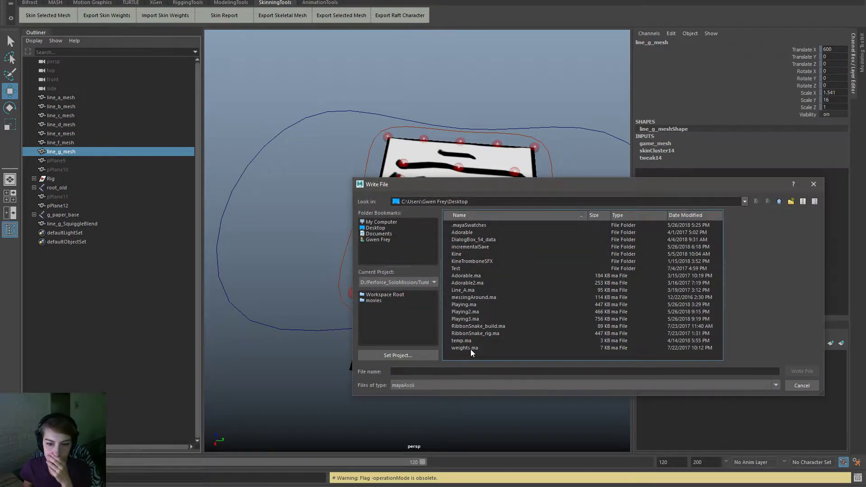
{"action": "double_click", "coordinate": [470, 349]}
{"action": "left_click", "coordinate": [562, 306]}
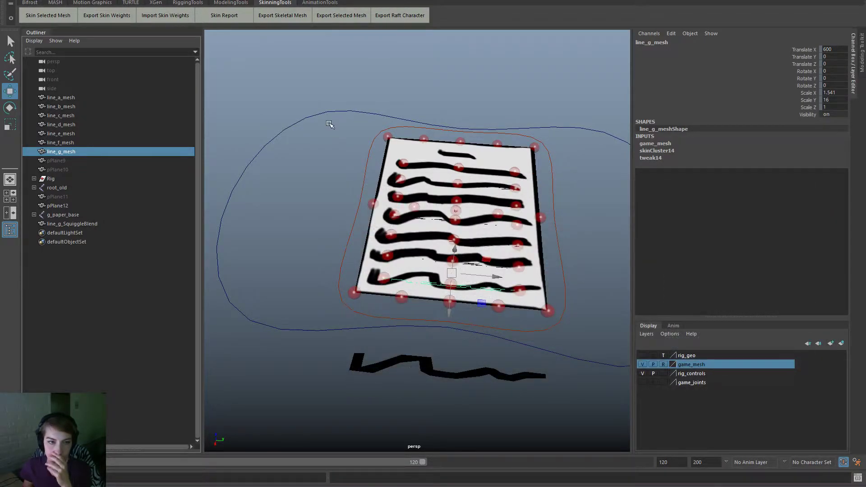
Step: Delete the construction history of line_g_mesh
{"action": "key", "text": "space"}
{"action": "left_click", "coordinate": [301, 76]}
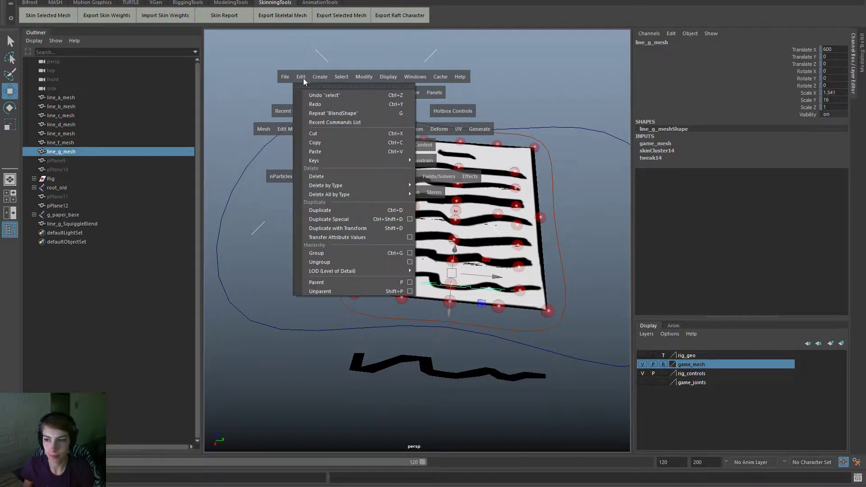
{"action": "mouse_move", "coordinate": [383, 185]}
{"action": "left_click", "coordinate": [446, 195]}
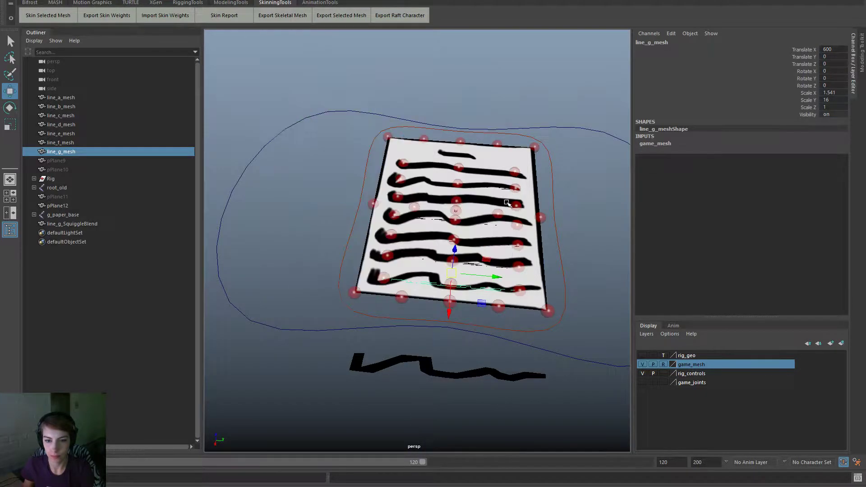
Step: Bind line_g_mesh to the g_line_g_mid joint hierarchy under root_old and g_line_parent
{"action": "left_click", "coordinate": [34, 188]}
{"action": "double_click", "coordinate": [67, 188]}
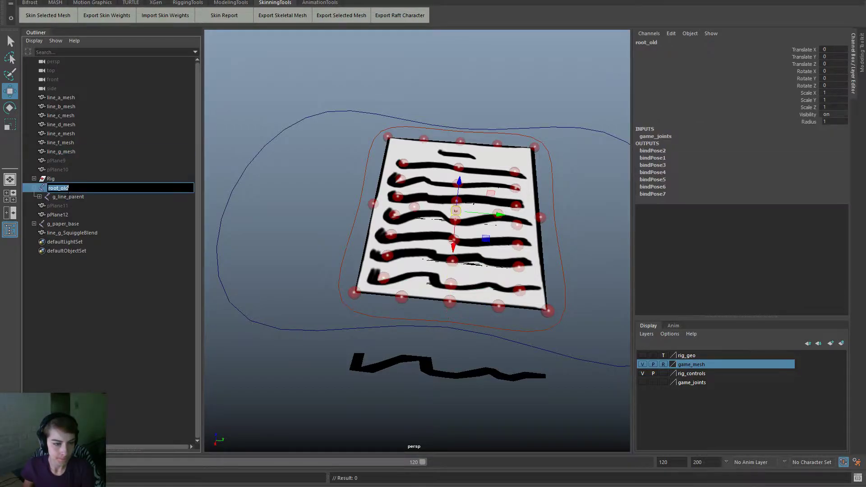
{"action": "left_click", "coordinate": [36, 188]}
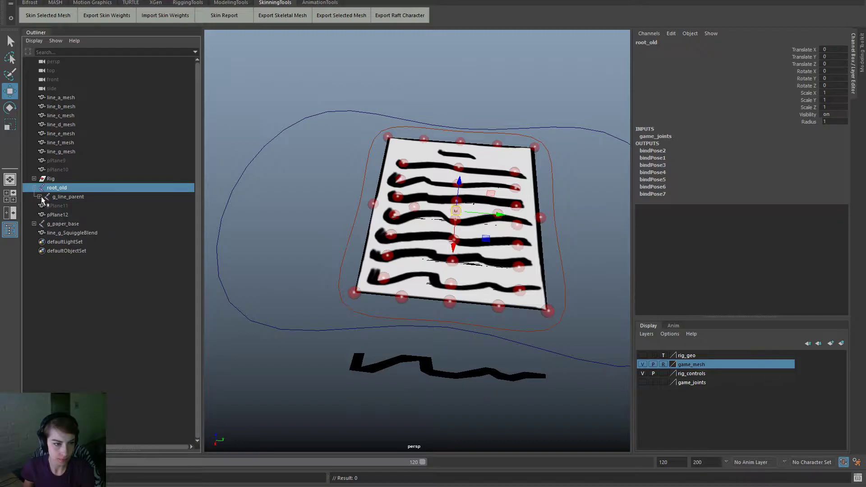
{"action": "left_click", "coordinate": [39, 197]}
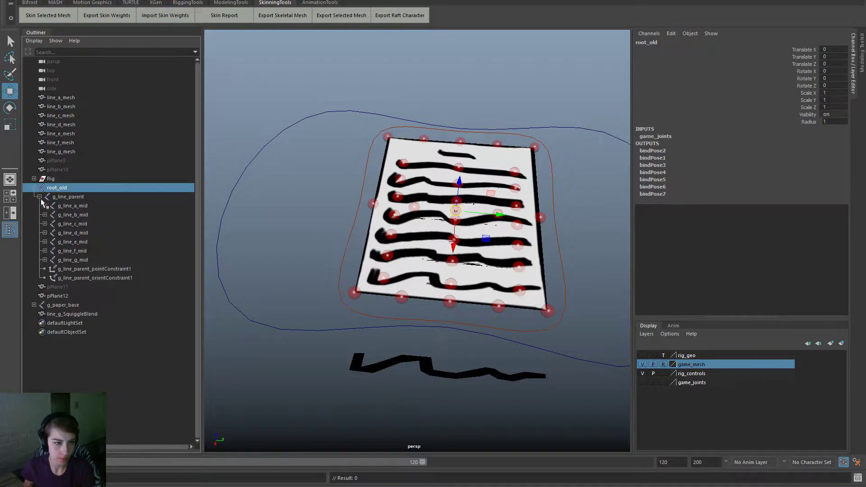
{"action": "left_click", "coordinate": [61, 257]}
{"action": "right_click_drag", "start_coordinate": [294, 113], "coordinate": [296, 145]}
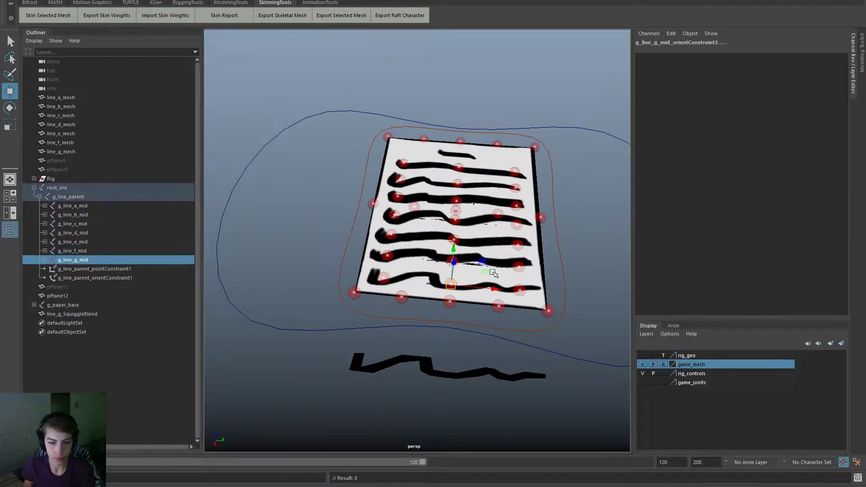
{"action": "left_click", "coordinate": [81, 151], "text": "ctrl"}
{"action": "key", "text": "space"}
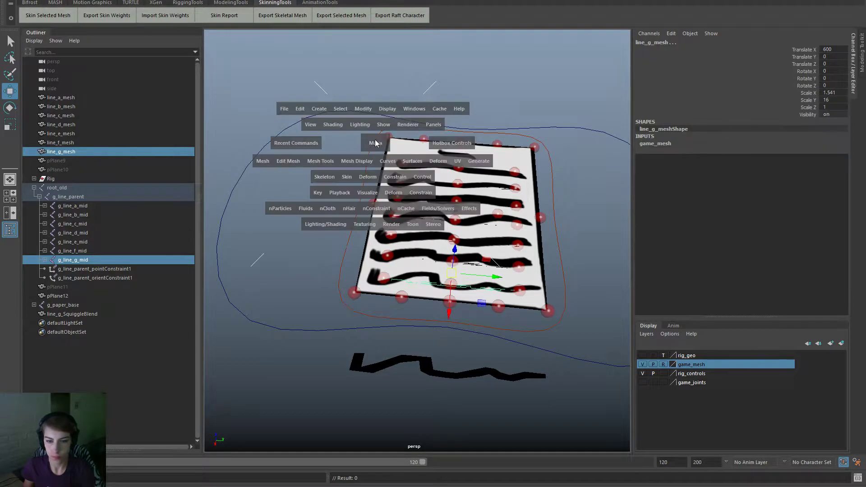
{"action": "left_click", "coordinate": [347, 177]}
{"action": "left_click", "coordinate": [381, 200]}
{"action": "left_click", "coordinate": [309, 293]}
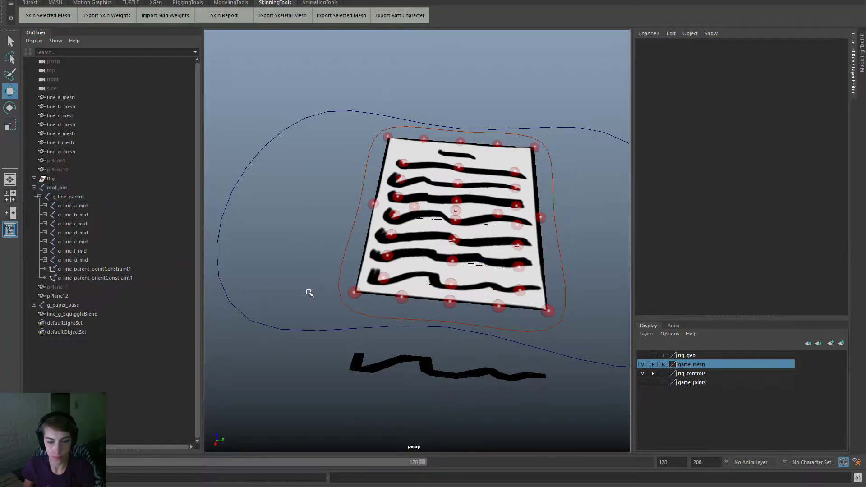
Step: Import the saved skin weights from weights.ma onto line_g_mesh
{"action": "left_click", "coordinate": [101, 151]}
{"action": "key", "text": "space"}
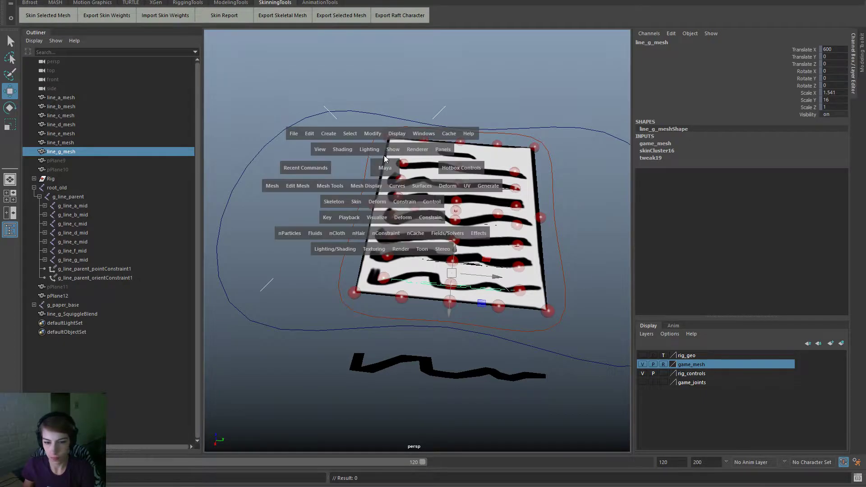
{"action": "left_click", "coordinate": [165, 14]}
{"action": "left_click", "coordinate": [502, 290]}
{"action": "key", "text": "w"}
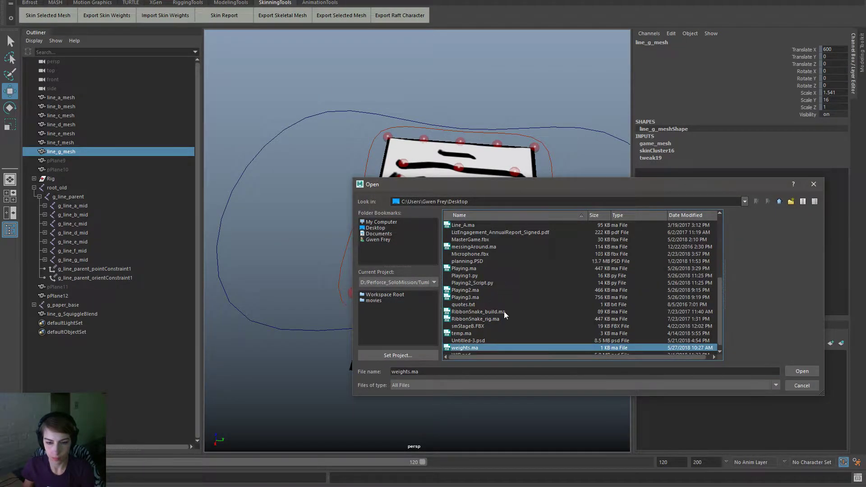
{"action": "scroll", "coordinate": [468, 353], "scroll_direction": "down", "scroll_amount": 1}
{"action": "left_click", "coordinate": [793, 369]}
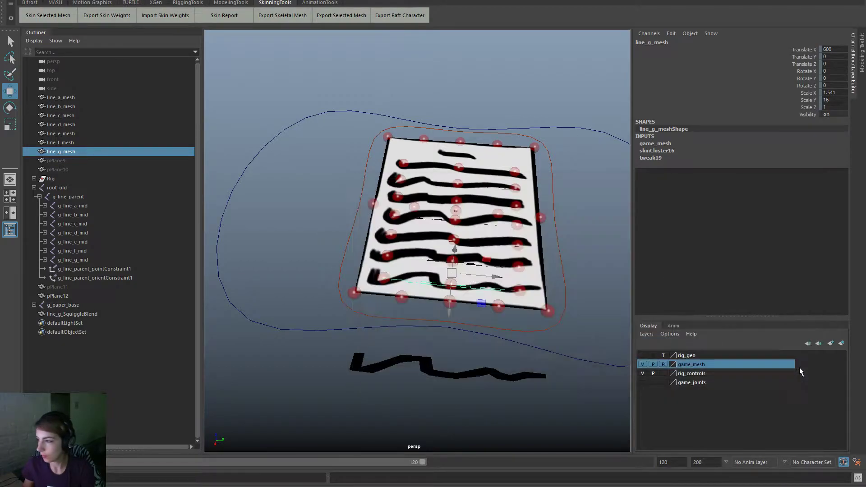
Step: Try to add line_g_SquiggleBlend as a target to the existing blend shape of line_g_mesh
{"action": "left_click", "coordinate": [466, 370]}
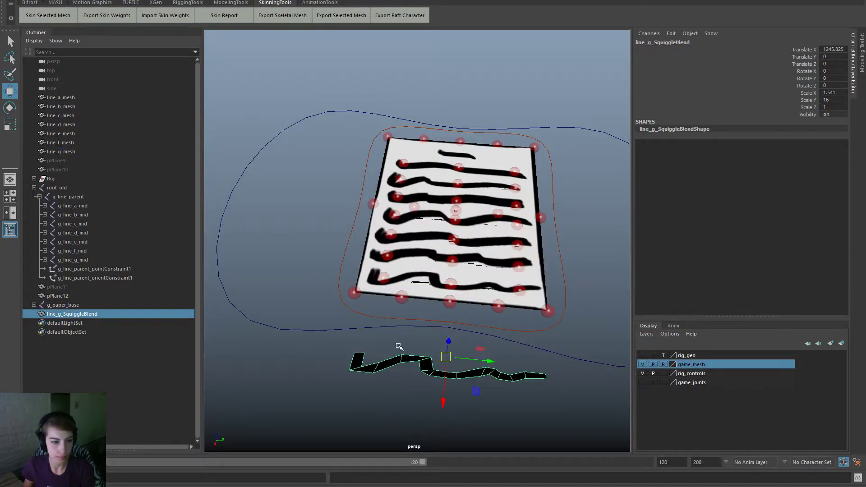
{"action": "left_click", "coordinate": [89, 152], "text": "ctrl"}
{"action": "key", "text": "space"}
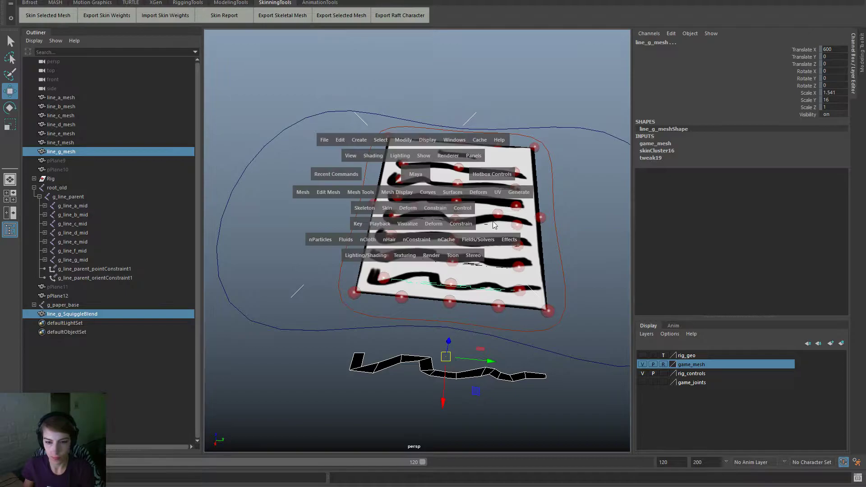
{"action": "left_click", "coordinate": [482, 193]}
{"action": "mouse_move", "coordinate": [558, 303]}
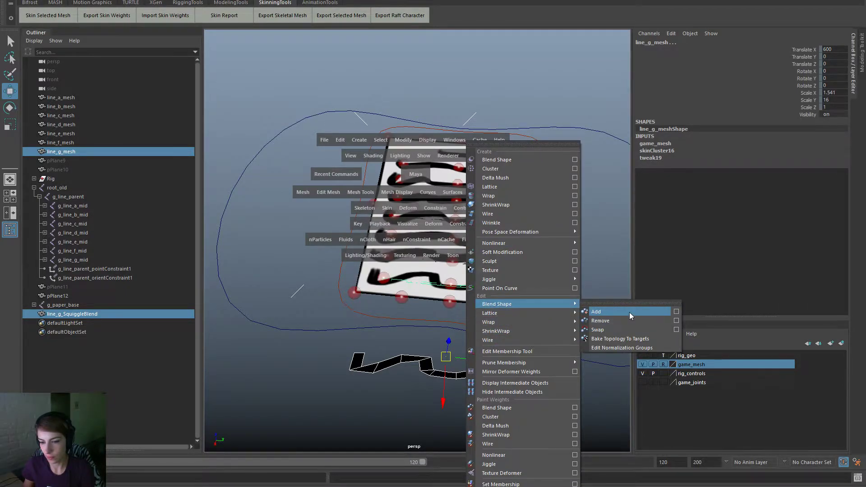
{"action": "left_click", "coordinate": [630, 312]}
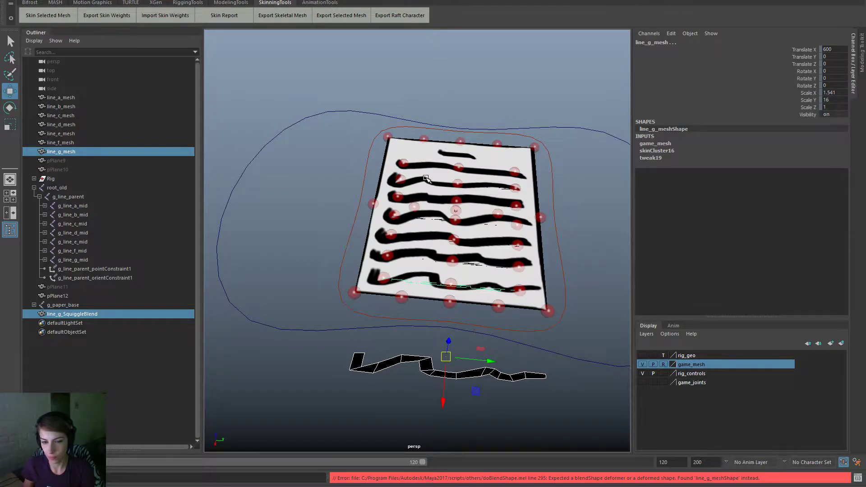
Step: Open the Shape Editor and create a blend shape on line_g_mesh with line_g_SquiggleBlend as its target
{"action": "key", "text": "space"}
{"action": "left_click", "coordinate": [441, 114]}
{"action": "mouse_move", "coordinate": [494, 163]}
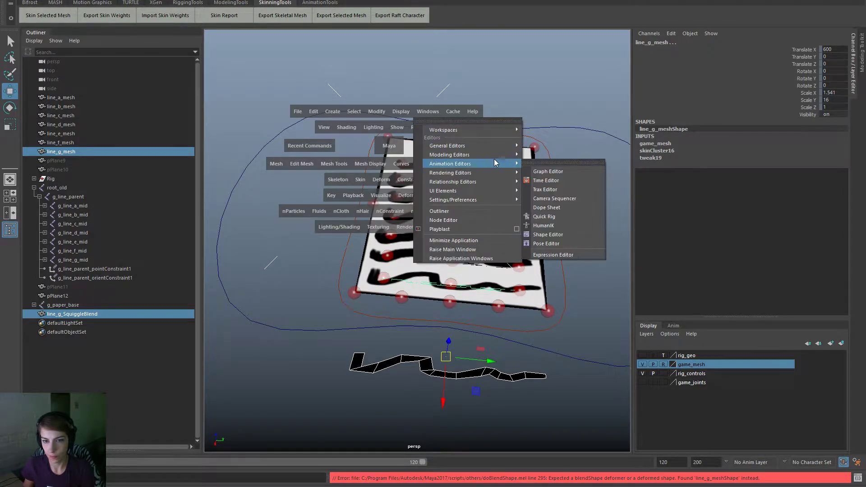
{"action": "left_click", "coordinate": [569, 235]}
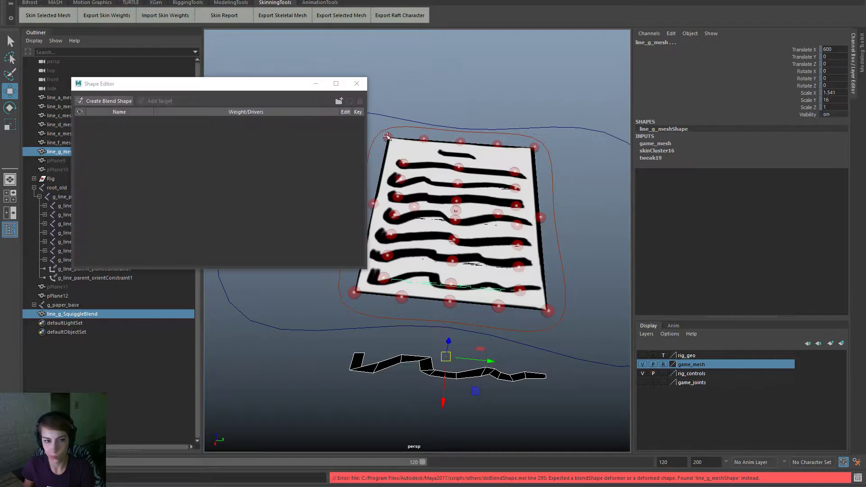
{"action": "left_click", "coordinate": [74, 314]}
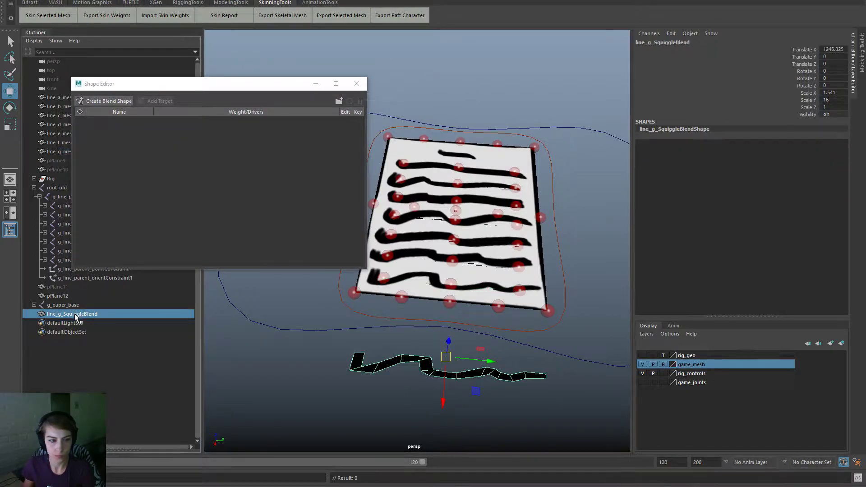
{"action": "left_click", "coordinate": [67, 152], "text": "ctrl"}
{"action": "left_click", "coordinate": [107, 101]}
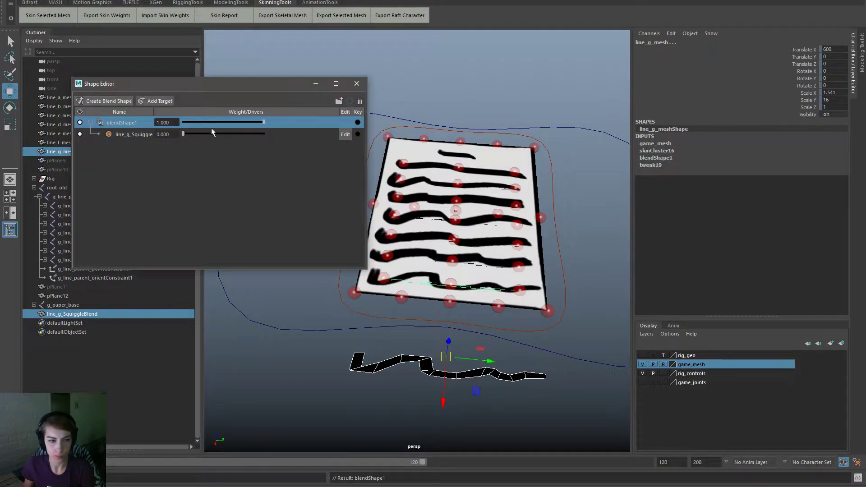
Step: Key the line_g_SquiggleBlend target weight at 0 while the line is on the paper and at 1 once it peels off
{"action": "left_click_drag", "start_coordinate": [183, 134], "coordinate": [147, 157]}
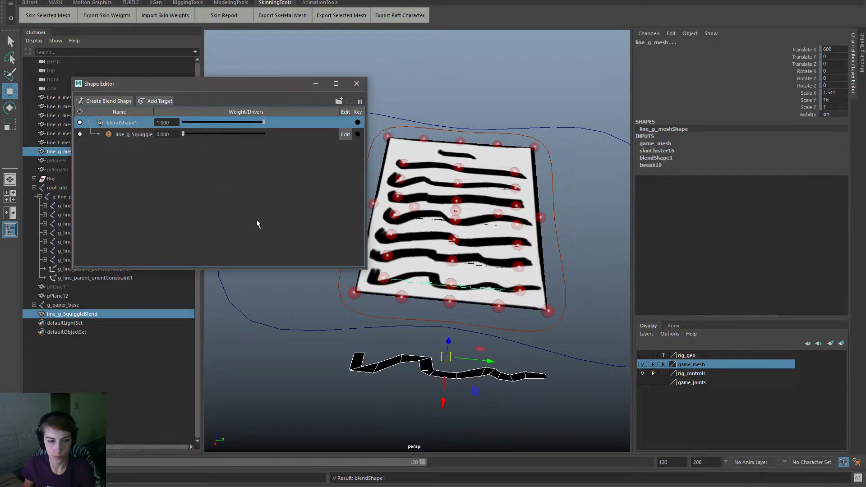
{"action": "left_click", "coordinate": [357, 134]}
{"action": "key", "text": "alt+v"}
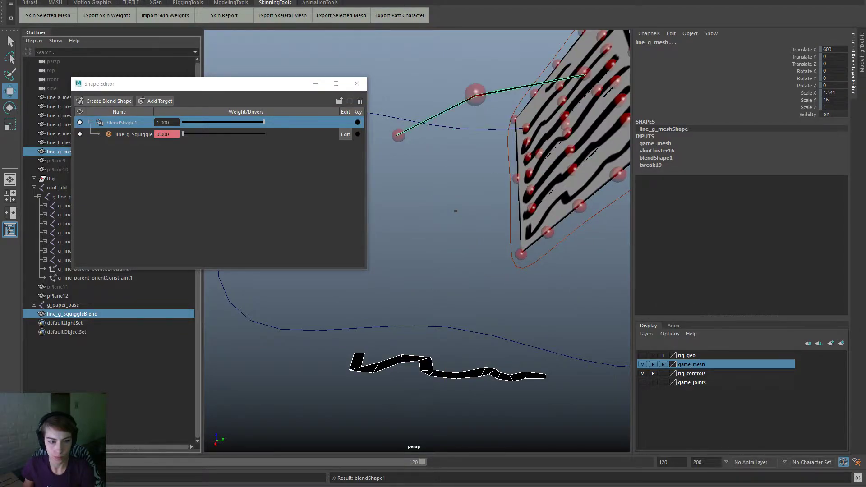
{"action": "left_click_drag", "start_coordinate": [244, 134], "coordinate": [313, 134]}
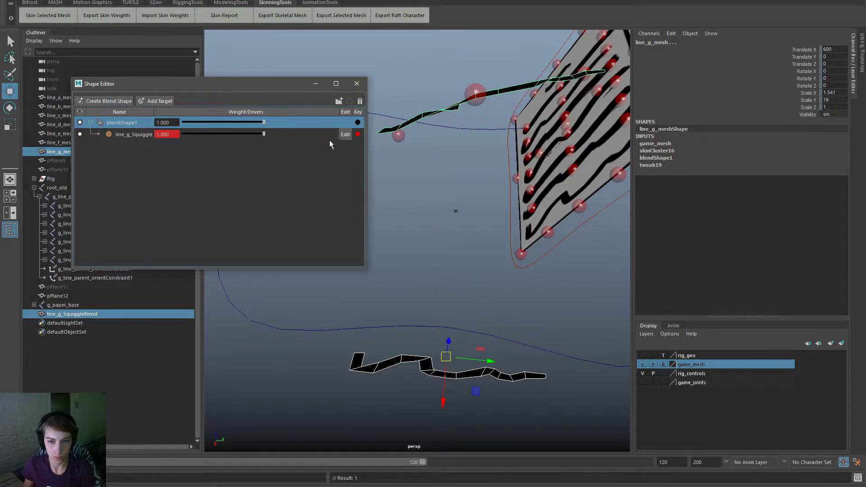
Step: Set the squiggle target weight to 1 at the frame where the line lies on the paper and play the animation
{"action": "key", "text": "alt+v"}
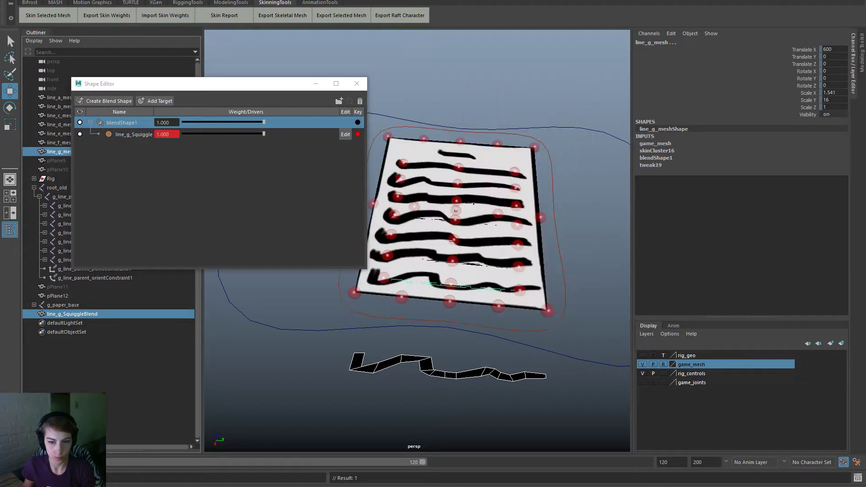
{"action": "left_click_drag", "start_coordinate": [196, 134], "coordinate": [274, 136]}
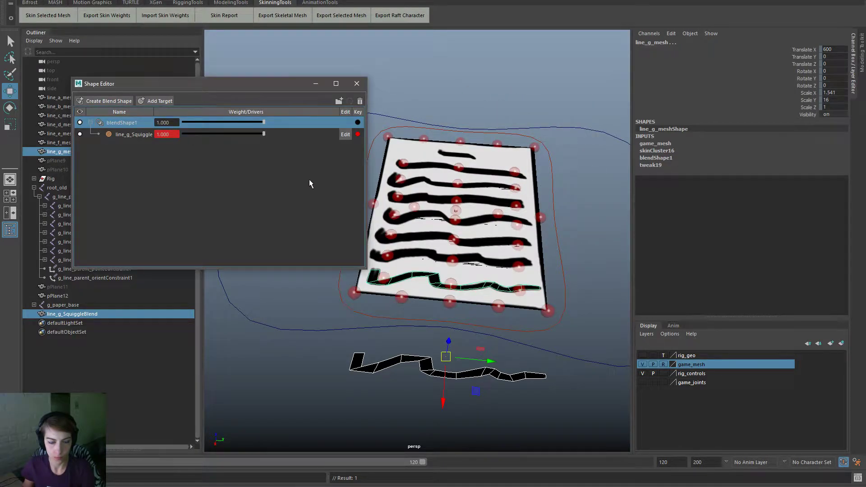
{"action": "key", "text": "alt+v"}
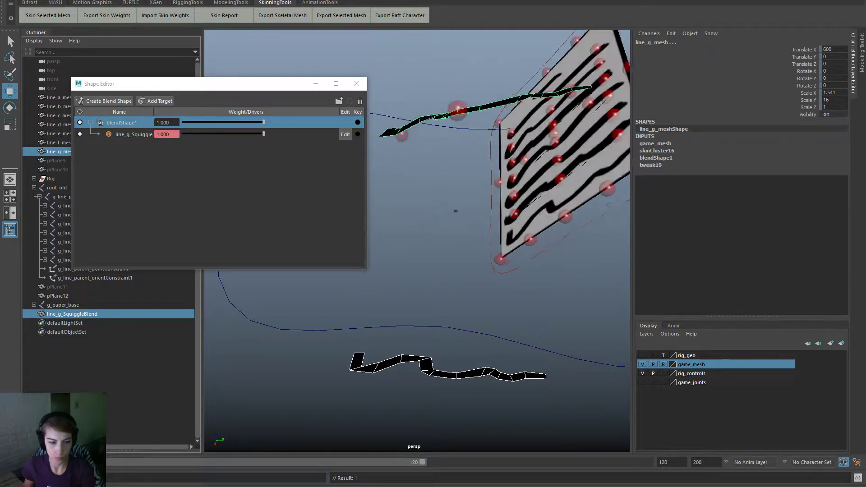
Step: Rotate line_g_rt_control at the peeling pose to about -53, -65, 59 so the line's free end turns
{"action": "left_click_drag", "start_coordinate": [418, 309], "coordinate": [632, 291], "text": "alt"}
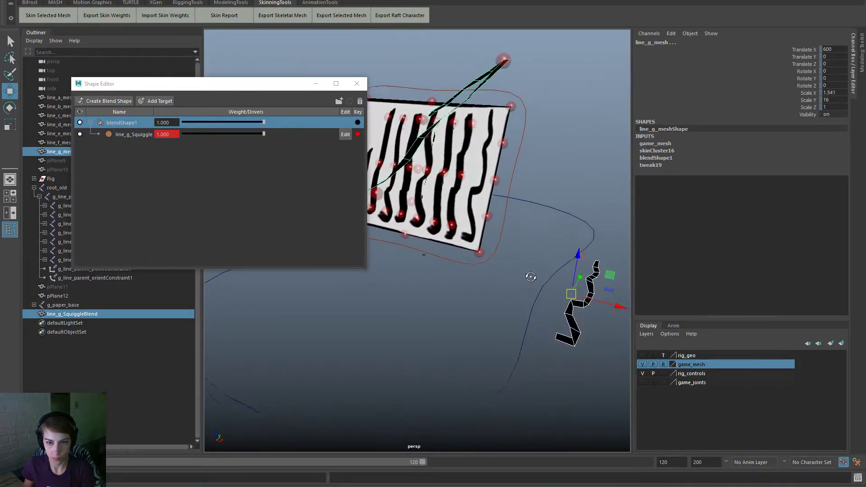
{"action": "left_click", "coordinate": [426, 228]}
{"action": "key", "text": "e"}
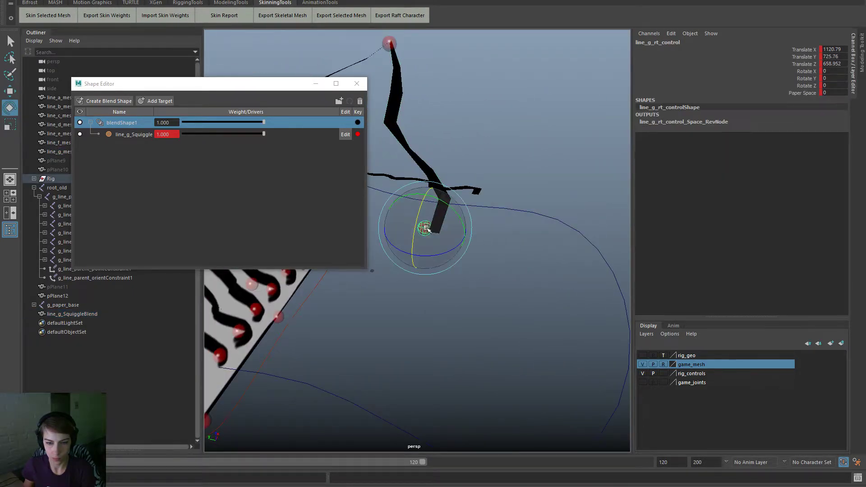
{"action": "mouse_move", "coordinate": [436, 217]}
{"action": "left_mouse_down"}
{"action": "mouse_move", "coordinate": [490, 239]}
{"action": "mouse_move", "coordinate": [346, 235]}
{"action": "left_mouse_up"}
Step: Move line_g_mid_control to about X -25, Y 238, Z 529 at the peeling pose
{"action": "left_click", "coordinate": [485, 68]}
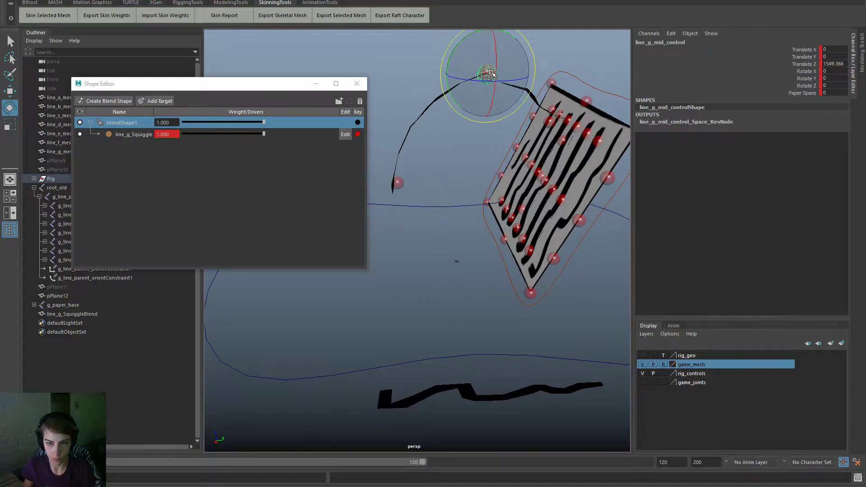
{"action": "key", "text": "w"}
{"action": "mouse_move", "coordinate": [499, 121]}
{"action": "left_mouse_down", "text": "alt"}
{"action": "mouse_move", "coordinate": [488, 180]}
{"action": "mouse_move", "coordinate": [547, 174]}
{"action": "mouse_move", "coordinate": [531, 121]}
{"action": "left_mouse_up", "text": "alt"}
{"action": "left_click_drag", "start_coordinate": [503, 93], "coordinate": [412, 110]}
{"action": "left_click_drag", "start_coordinate": [492, 144], "coordinate": [395, 116], "text": "alt"}
{"action": "left_click_drag", "start_coordinate": [402, 87], "coordinate": [465, 216]}
{"action": "mouse_move", "coordinate": [539, 183]}
{"action": "left_mouse_down", "text": "alt"}
{"action": "mouse_move", "coordinate": [441, 229]}
{"action": "mouse_move", "coordinate": [496, 264]}
{"action": "mouse_move", "coordinate": [479, 310]}
{"action": "mouse_move", "coordinate": [497, 302]}
{"action": "mouse_move", "coordinate": [506, 201]}
{"action": "left_mouse_up", "text": "alt"}
Step: Rotate line_g_lf_control at the peeling pose to about X 7.4, Y -41.7, Z -1.5
{"action": "left_click", "coordinate": [479, 310]}
{"action": "key", "text": "e"}
{"action": "left_click_drag", "start_coordinate": [488, 135], "coordinate": [475, 167]}
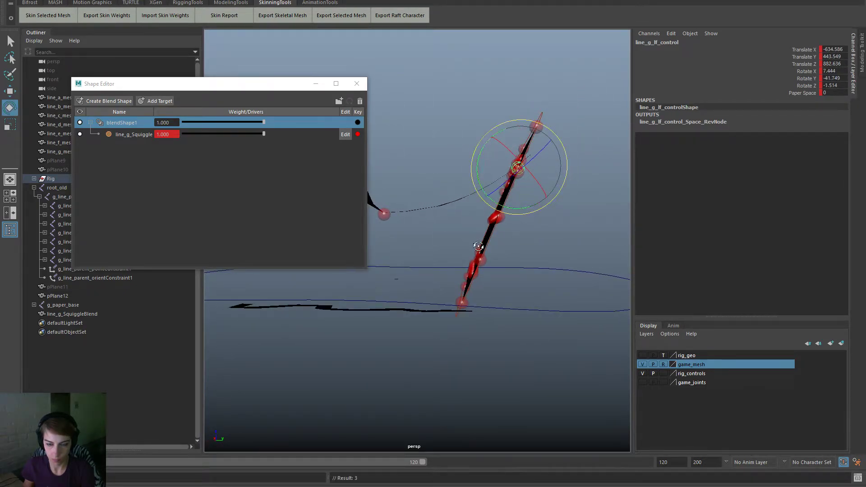
Step: Review the peeling animation by viewing the line's poses on and off the paper
{"action": "left_click_drag", "start_coordinate": [477, 248], "coordinate": [420, 301], "text": "alt"}
{"action": "middle_click_drag", "start_coordinate": [419, 301], "coordinate": [473, 362], "text": "alt"}
{"action": "right_click_drag", "start_coordinate": [473, 362], "coordinate": [449, 337], "text": "alt"}
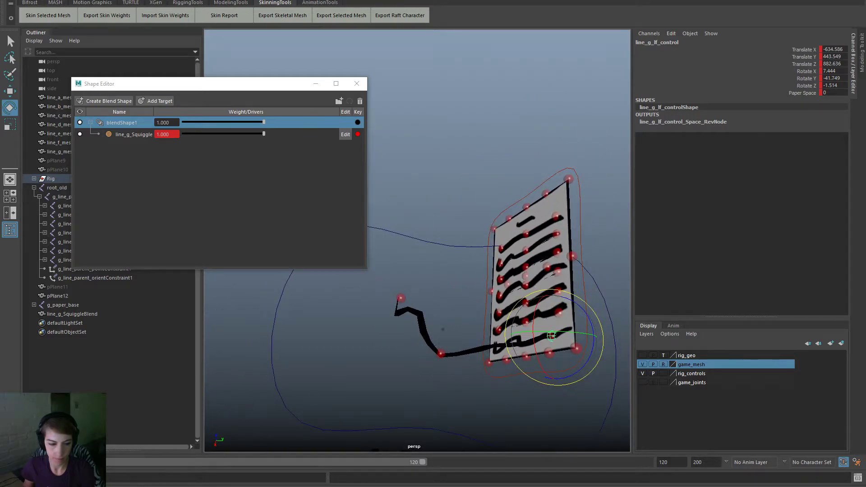
{"action": "key", "text": "alt+v"}
{"action": "key", "text": "shift+z"}
{"action": "key", "text": "shift+z"}
{"action": "key", "text": "shift+z"}
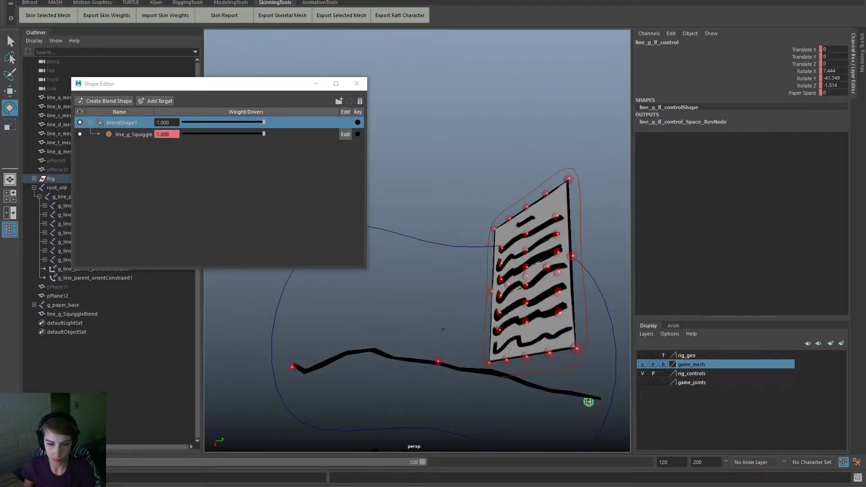
{"action": "key", "text": "ctrl+z"}
{"action": "key", "text": "ctrl+z"}
{"action": "key", "text": "ctrl+z"}
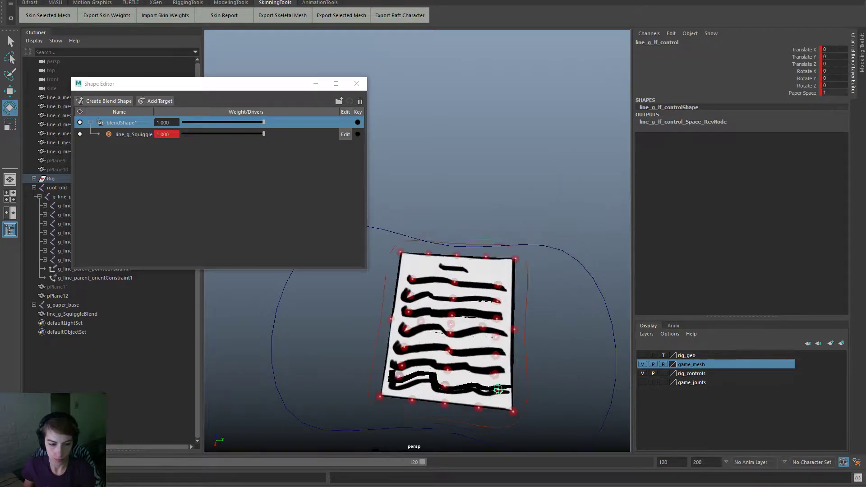
Step: Set the squiggle target weight to 0 at the pose where the line is fully off the paper
{"action": "key", "text": "shift+z"}
{"action": "key", "text": "shift+z"}
{"action": "key", "text": "shift+z"}
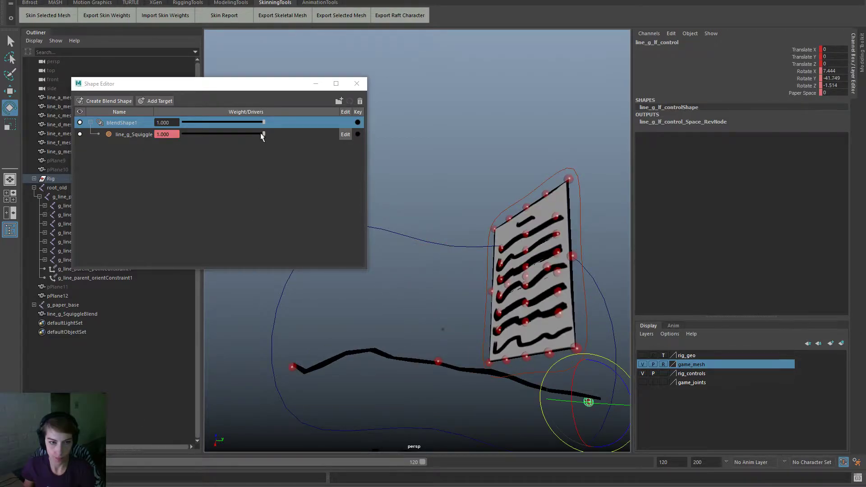
{"action": "left_click_drag", "start_coordinate": [263, 133], "coordinate": [90, 136]}
Step: Reset the translation and rotation of the middle, right and left line_g controls to 0 at the detached pose
{"action": "left_click_drag", "start_coordinate": [330, 375], "coordinate": [371, 341], "text": "alt"}
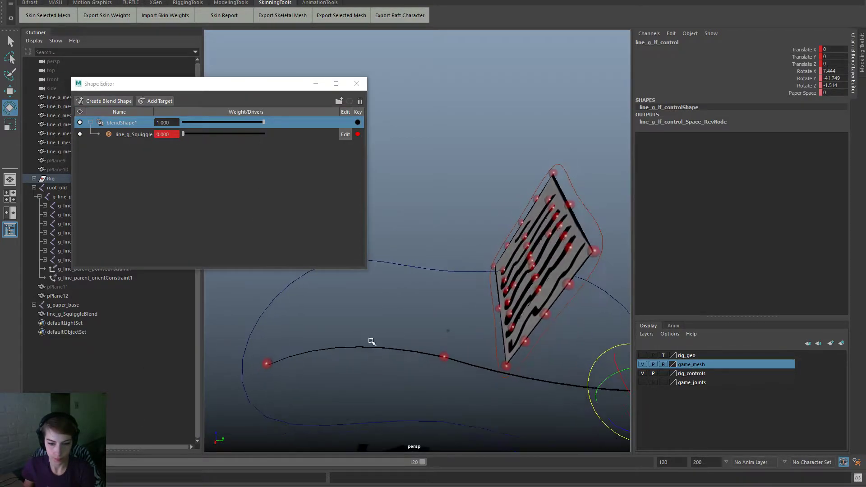
{"action": "left_click", "coordinate": [443, 357]}
{"action": "left_click", "coordinate": [268, 362]}
{"action": "left_click_drag", "start_coordinate": [270, 362], "coordinate": [360, 344], "text": "alt"}
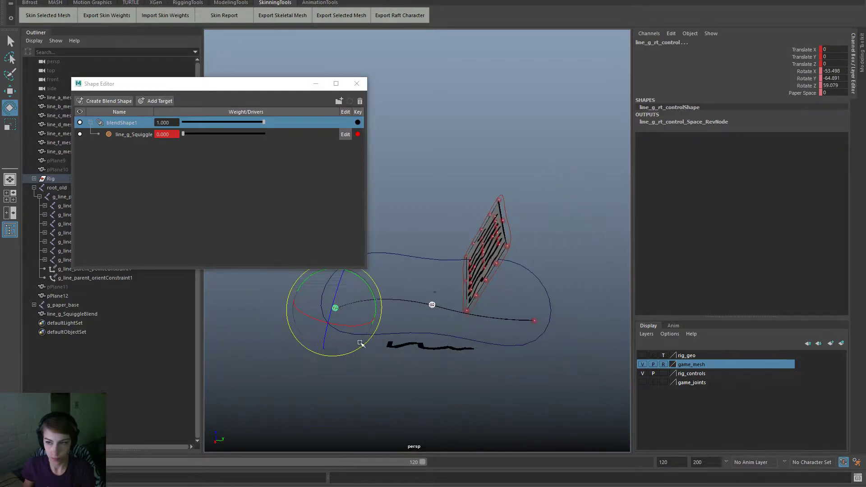
{"action": "left_click", "coordinate": [533, 323]}
{"action": "left_click_drag", "start_coordinate": [830, 50], "coordinate": [832, 95]}
{"action": "key", "text": "Return"}
{"action": "left_click_drag", "start_coordinate": [208, 442], "coordinate": [218, 434], "text": "alt"}
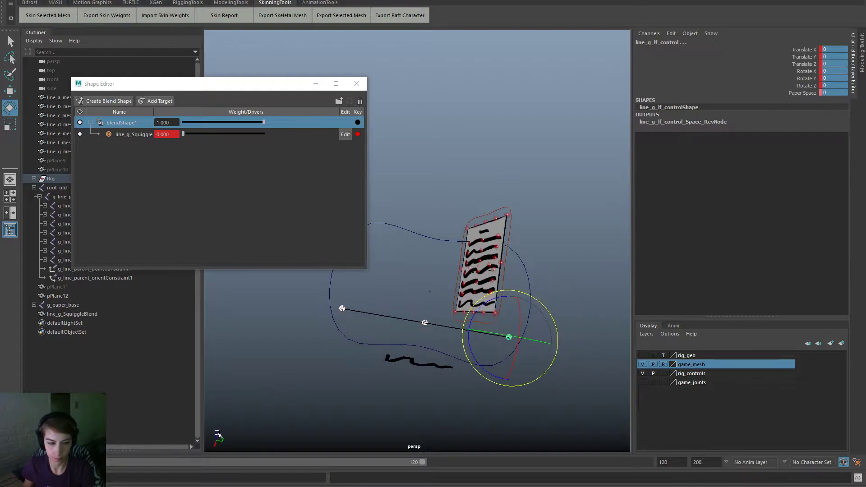
Step: Return to the peeling pose and raise line_g_mid_control so the line arches upward
{"action": "key", "text": "k"}
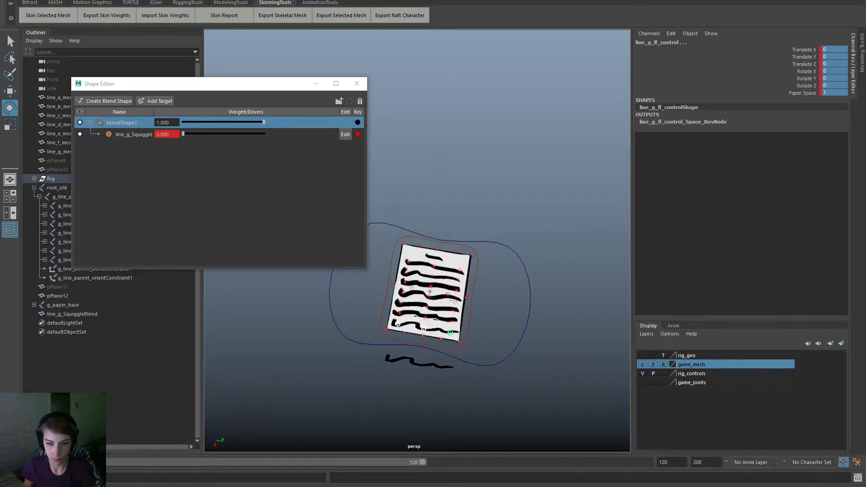
{"action": "left_click_drag", "start_coordinate": [68, 455], "coordinate": [100, 454]}
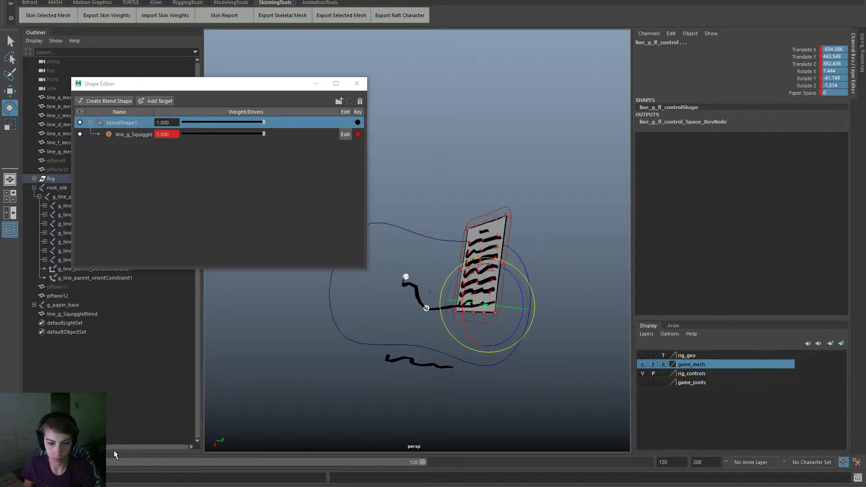
{"action": "left_click_drag", "start_coordinate": [380, 299], "coordinate": [391, 311], "text": "alt"}
{"action": "left_click", "coordinate": [428, 302]}
{"action": "key", "text": "w"}
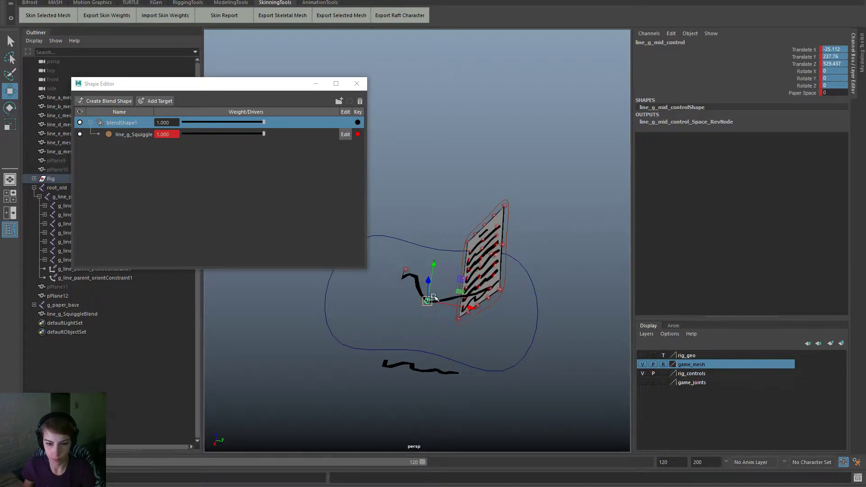
{"action": "left_click_drag", "start_coordinate": [433, 266], "coordinate": [428, 181]}
Step: Adjust line_g_lf_control to about -555, 464, 960 in translation and 13, -65, -8 in rotation
{"action": "left_click_drag", "start_coordinate": [503, 263], "coordinate": [514, 251], "text": "alt"}
{"action": "right_click_drag", "start_coordinate": [463, 233], "coordinate": [549, 248], "text": "alt"}
{"action": "middle_click_drag", "start_coordinate": [549, 248], "coordinate": [486, 304], "text": "alt"}
{"action": "left_click_drag", "start_coordinate": [486, 305], "coordinate": [544, 299], "text": "alt"}
{"action": "left_click", "coordinate": [552, 299]}
{"action": "key", "text": "e"}
{"action": "key", "text": "w"}
{"action": "right_click_drag", "start_coordinate": [545, 298], "coordinate": [433, 285], "text": "alt"}
{"action": "left_click_drag", "start_coordinate": [433, 286], "coordinate": [434, 296], "text": "alt"}
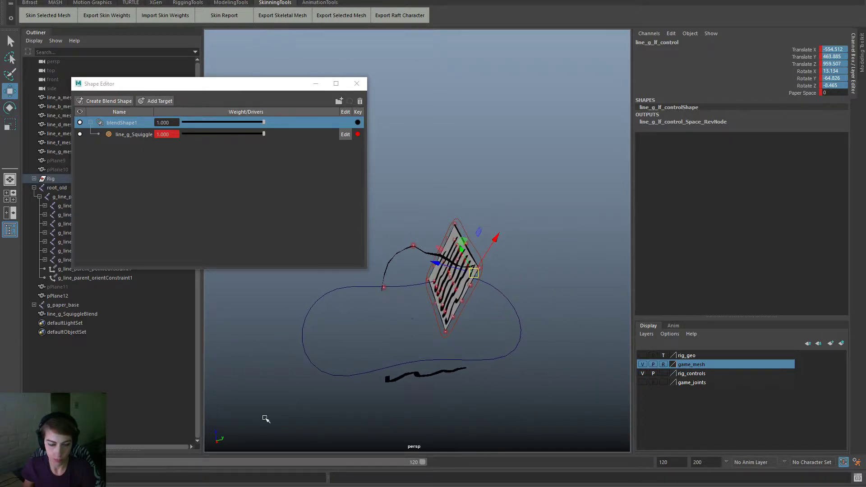
Step: At the detached pose, move line_g_lf_control up to the paper at about -657, -40, 1091 and rotate it about -44 in Y
{"action": "left_click_drag", "start_coordinate": [54, 451], "coordinate": [32, 452]}
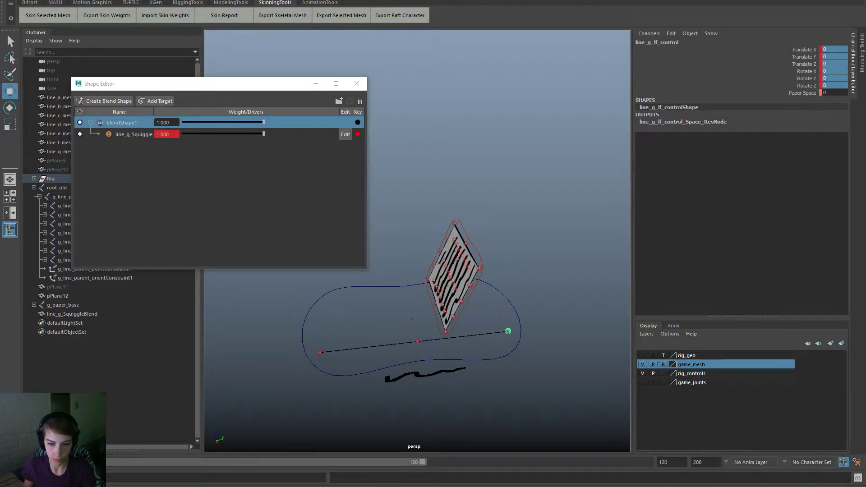
{"action": "left_click_drag", "start_coordinate": [459, 328], "coordinate": [489, 295], "text": "alt"}
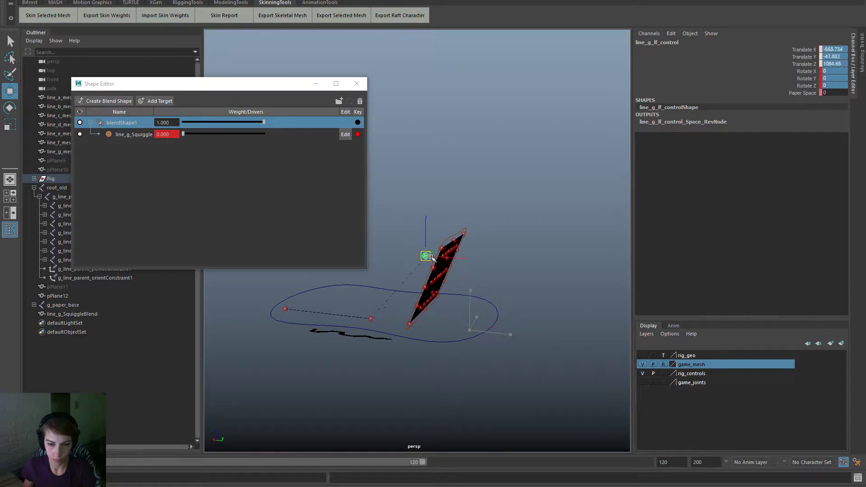
{"action": "key", "text": "e"}
{"action": "left_click_drag", "start_coordinate": [477, 243], "coordinate": [445, 271]}
Step: Rotate line_g_mid_control about -25 in Y and move it to about X -119, Z 259 to smooth the line's curve
{"action": "left_click", "coordinate": [427, 334]}
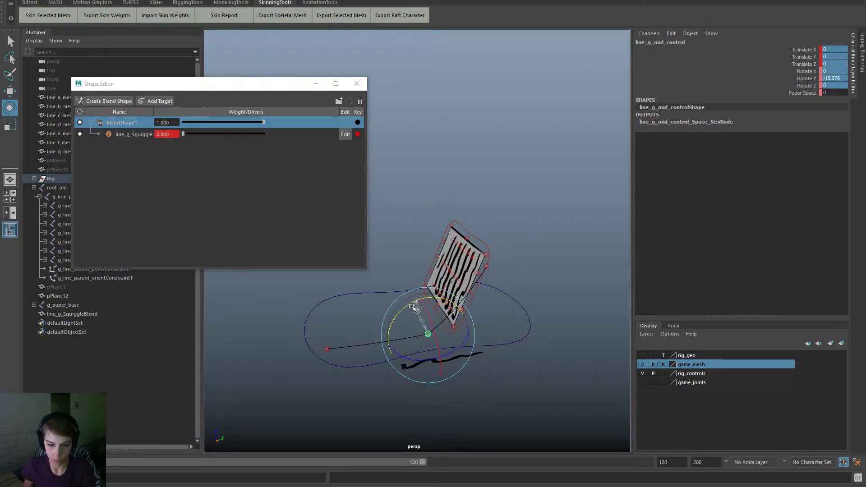
{"action": "key", "text": "w"}
{"action": "left_click_drag", "start_coordinate": [415, 306], "coordinate": [546, 299]}
{"action": "key", "text": "ctrl+z"}
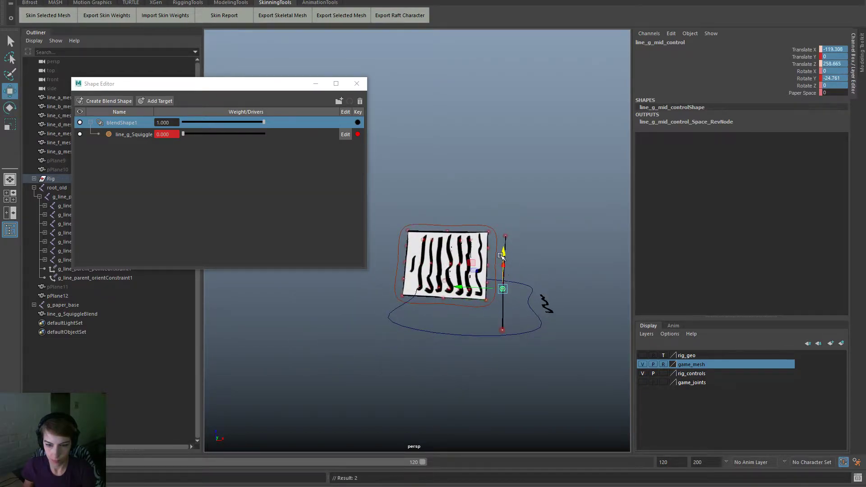
{"action": "left_click_drag", "start_coordinate": [502, 274], "coordinate": [431, 302]}
Step: At the pose further along, reset line_g_lf_control's translation, rotation and Paper Space to 0
{"action": "left_click_drag", "start_coordinate": [100, 483], "coordinate": [117, 476]}
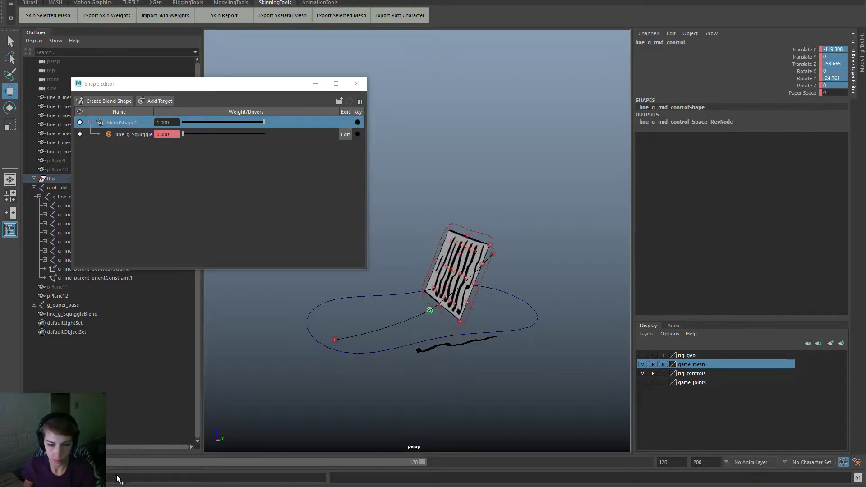
{"action": "left_click", "coordinate": [493, 254]}
{"action": "left_click_drag", "start_coordinate": [837, 87], "coordinate": [837, 94]}
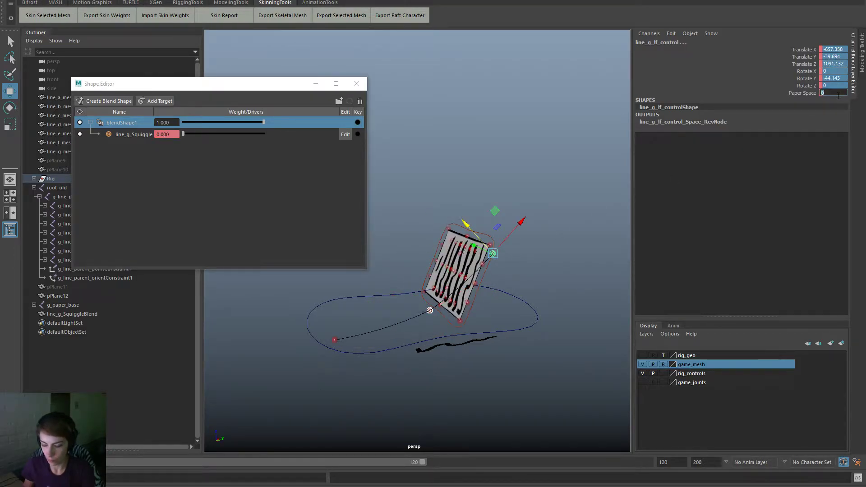
{"action": "type", "text": "0"}
{"action": "key", "text": "Return"}
Step: Move paper_base_control far away from the detached line, to about 452, 4245, 1648
{"action": "left_click", "coordinate": [491, 243]}
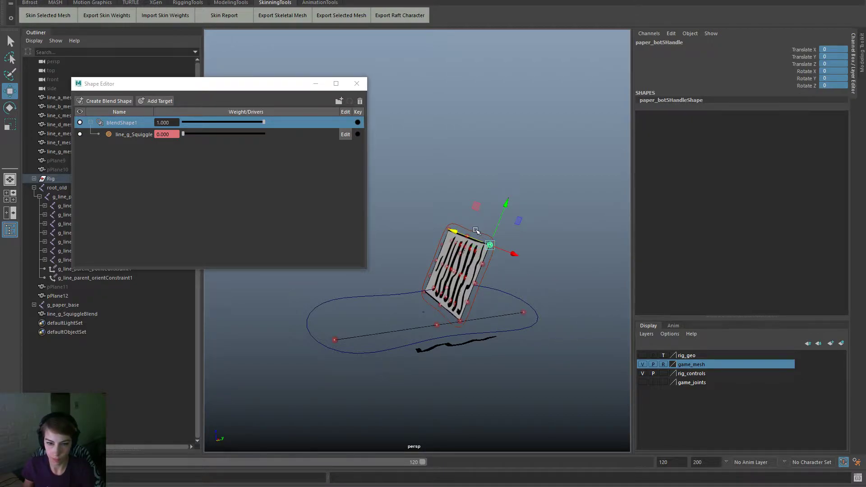
{"action": "left_click", "coordinate": [476, 230]}
{"action": "key", "text": "alt+v"}
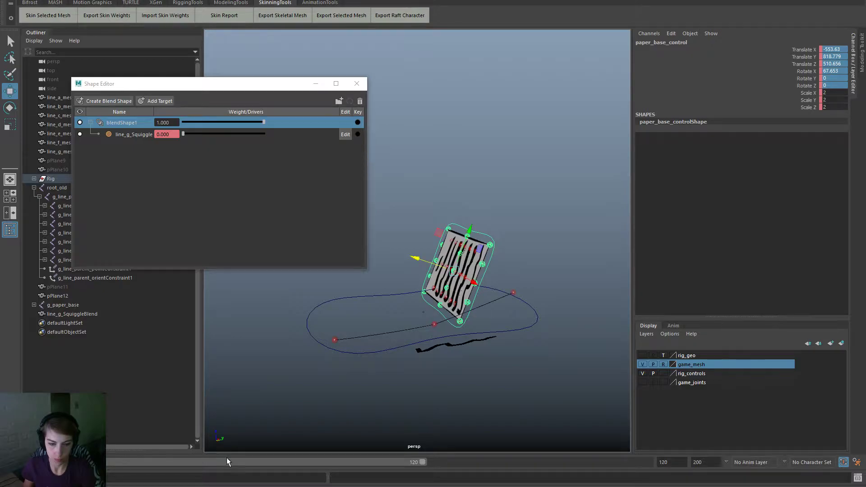
{"action": "left_click_drag", "start_coordinate": [454, 271], "coordinate": [632, 209]}
{"action": "left_click_drag", "start_coordinate": [514, 302], "coordinate": [474, 329], "text": "alt"}
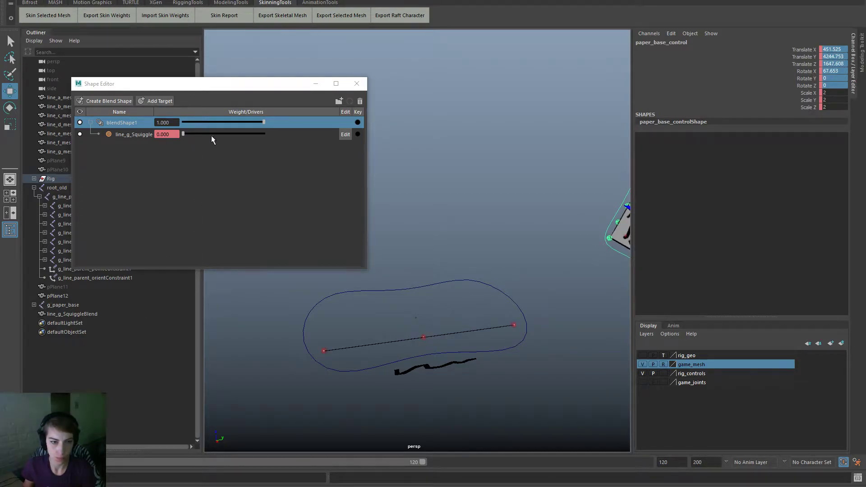
Step: Key the line_g_SquiggleBlend weight at 0 on frame 15 and at 1 on frame 13
{"action": "left_click", "coordinate": [358, 134]}
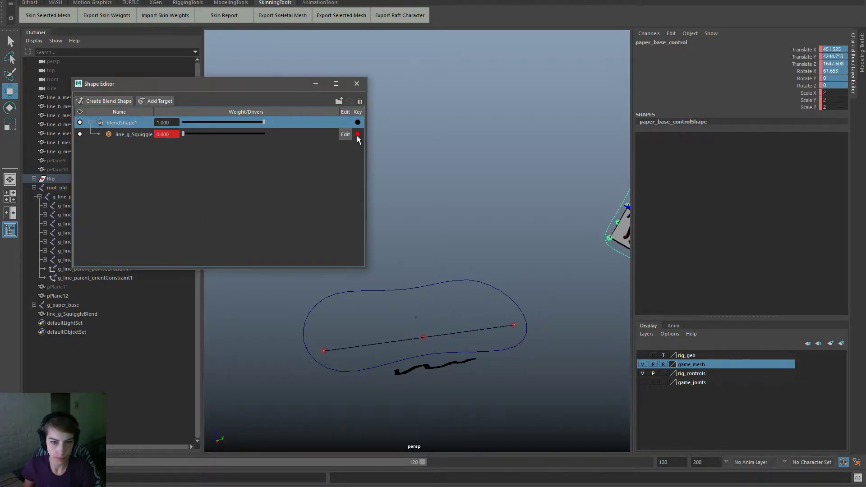
{"action": "key", "text": "period"}
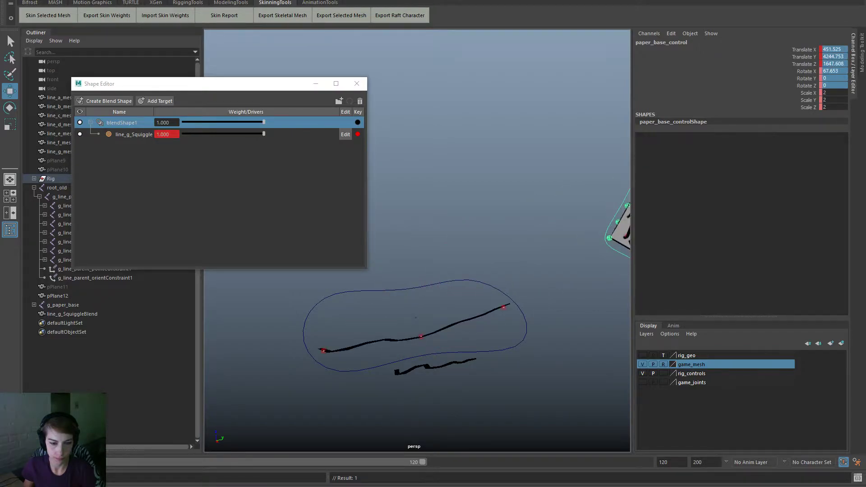
{"action": "left_click", "coordinate": [346, 135]}
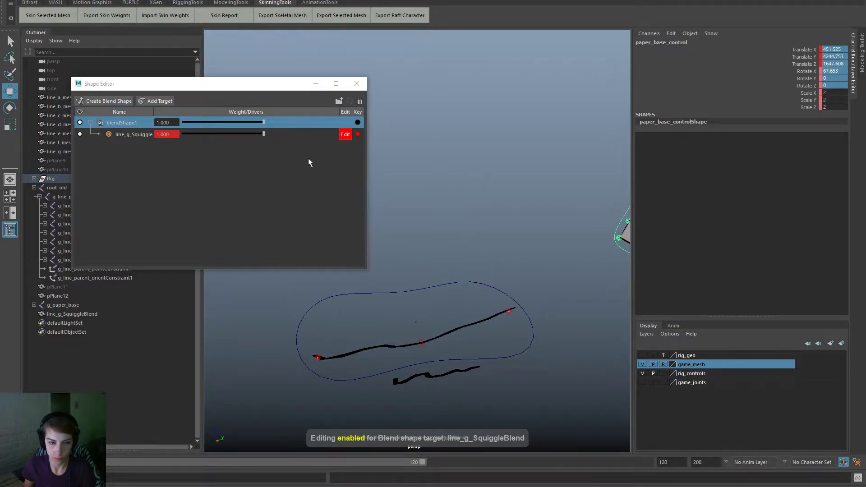
{"action": "left_click", "coordinate": [346, 135]}
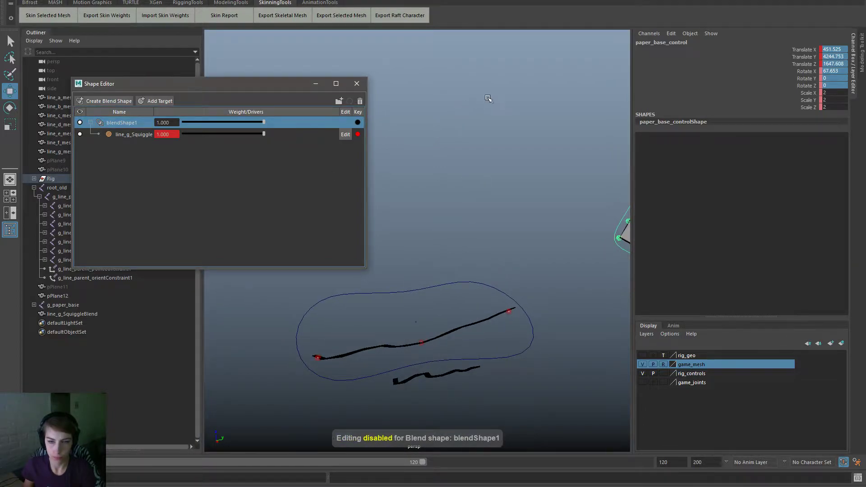
Step: Open the Graph Editor beside the Shape Editor and select blendShape1 to show the line_g_SquiggleBlend weight curve
{"action": "right_click_drag", "start_coordinate": [484, 201], "coordinate": [500, 227], "text": "alt"}
{"action": "key", "text": "space"}
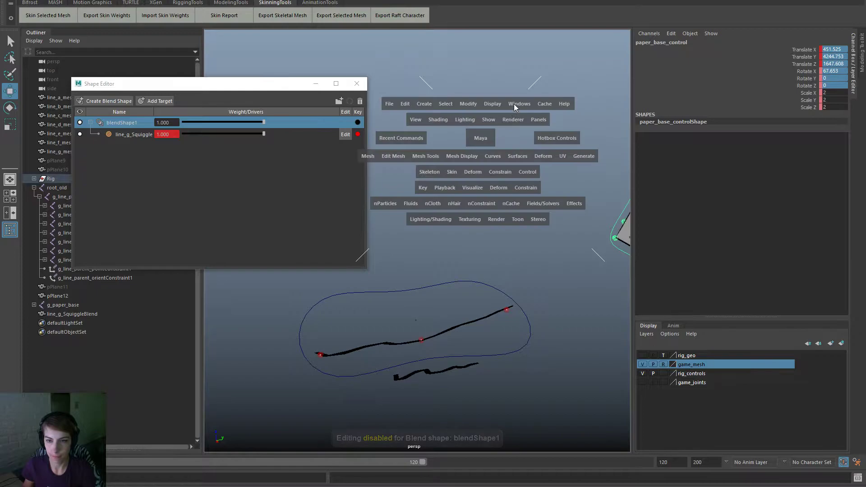
{"action": "left_click", "coordinate": [520, 103]}
{"action": "mouse_move", "coordinate": [559, 156]}
{"action": "left_click", "coordinate": [669, 166]}
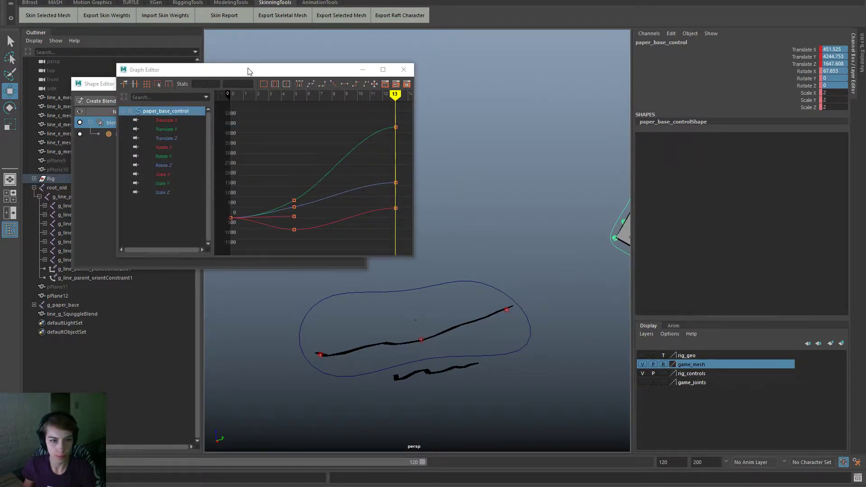
{"action": "left_click_drag", "start_coordinate": [248, 70], "coordinate": [484, 100]}
{"action": "left_click", "coordinate": [133, 133]}
{"action": "left_click", "coordinate": [134, 124]}
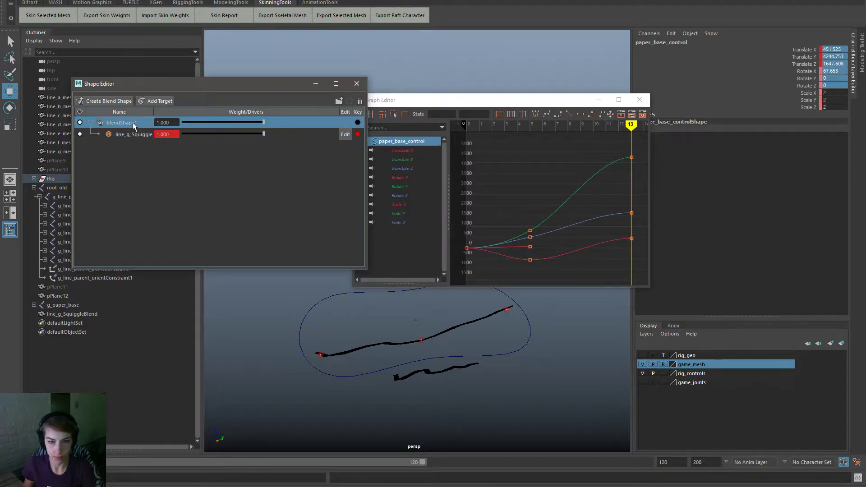
{"action": "right_click", "coordinate": [134, 124]}
{"action": "left_click", "coordinate": [183, 157]}
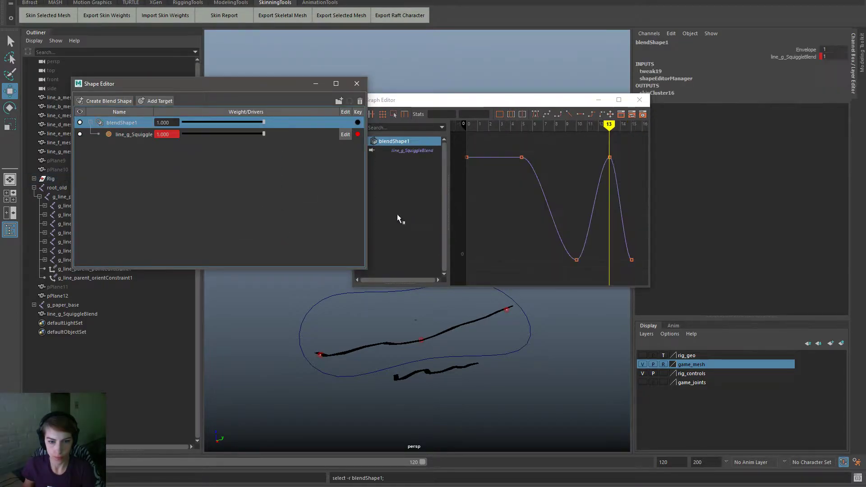
Step: Delete the frame 10 key from the line_g_SquiggleBlend curve and check the blend in playback
{"action": "left_click_drag", "start_coordinate": [593, 272], "coordinate": [564, 247]}
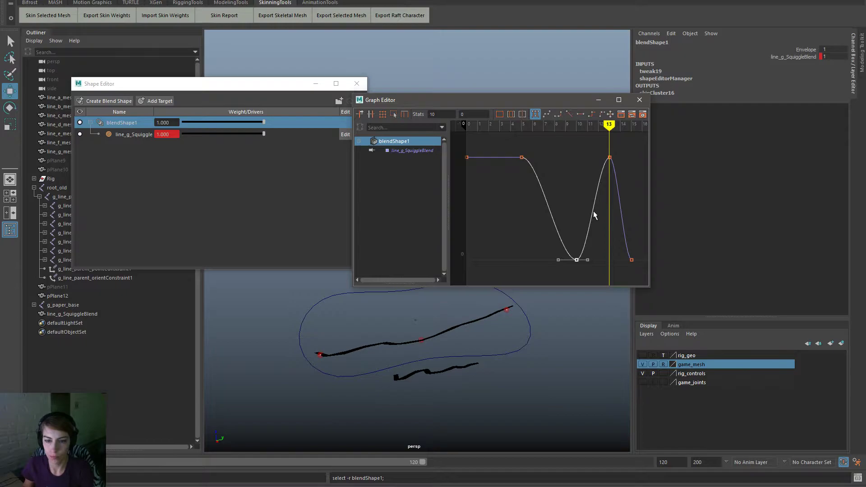
{"action": "key", "text": "Delete"}
{"action": "key", "text": "alt+shift+v"}
{"action": "key", "text": "alt+v"}
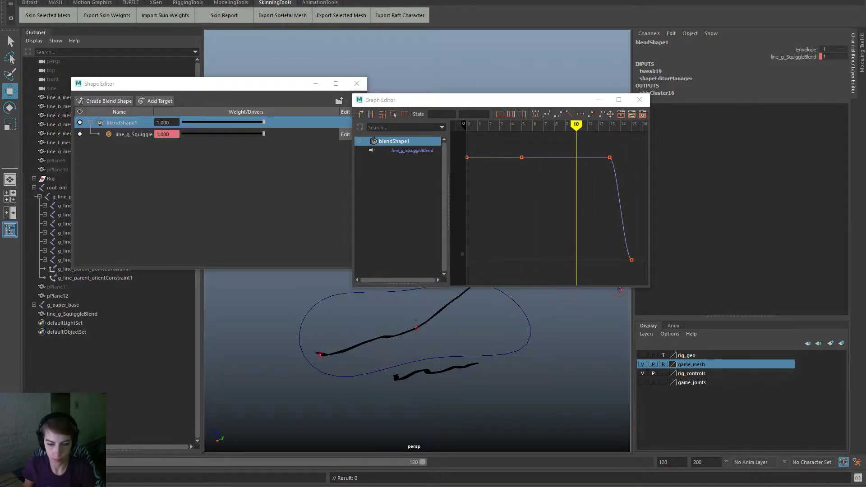
{"action": "key", "text": "alt+v"}
{"action": "key", "text": "period"}
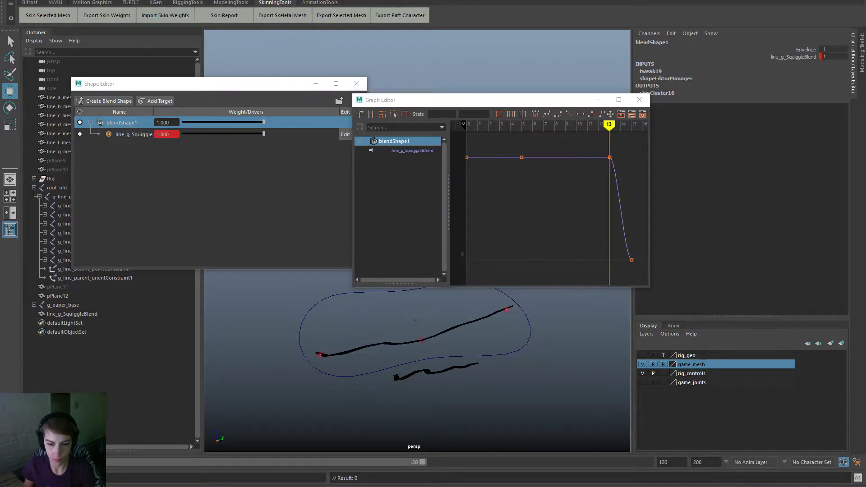
Step: Shift the line_g_SquiggleBlend key at frame 13 to frame 11, play it back, and move the Graph Editor out of the way
{"action": "left_click_drag", "start_coordinate": [609, 124], "coordinate": [587, 124]}
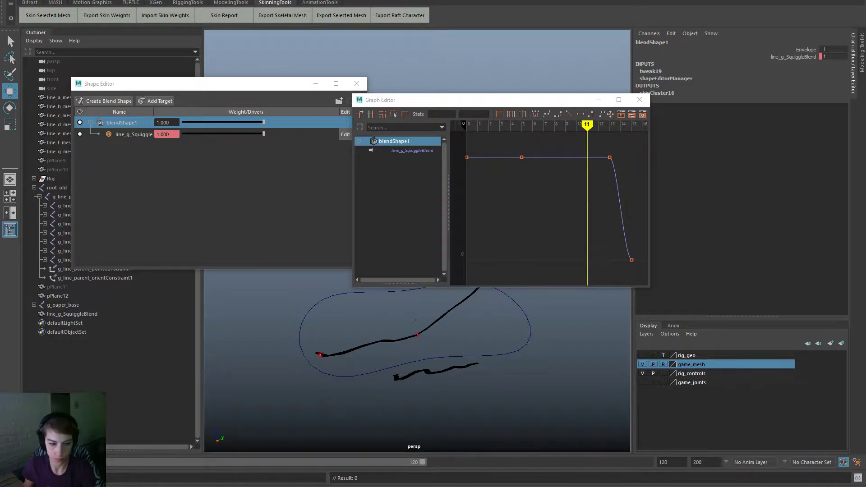
{"action": "left_click", "coordinate": [608, 159]}
{"action": "middle_click_drag", "start_coordinate": [607, 158], "coordinate": [588, 159], "text": "shift"}
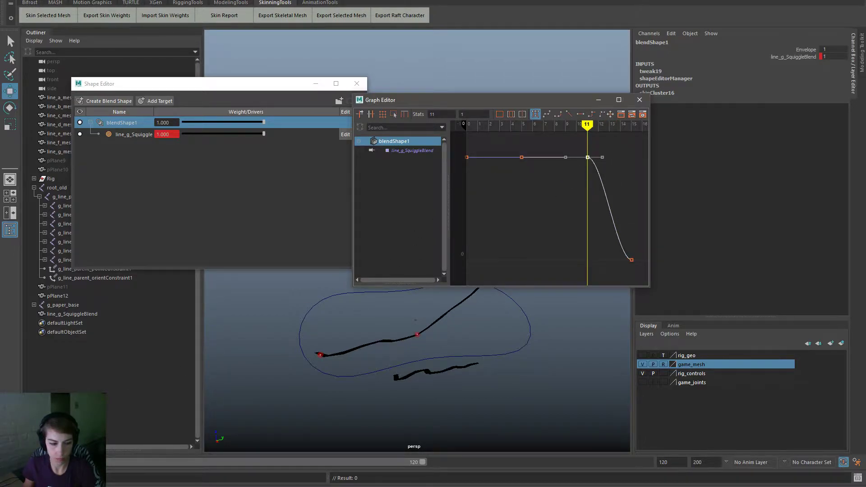
{"action": "left_click", "coordinate": [50, 486]}
{"action": "key", "text": "alt+v"}
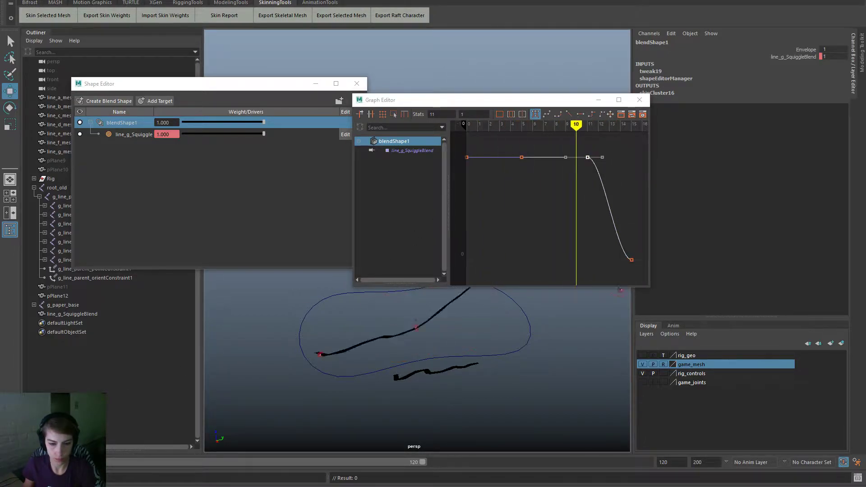
{"action": "left_click_drag", "start_coordinate": [434, 101], "coordinate": [865, 151]}
Step: Lift line_g_rt_control to about 573, -44, 1053 and rotate it about 70 in Y so the line's end curls up
{"action": "left_click_drag", "start_coordinate": [479, 257], "coordinate": [471, 312], "text": "alt"}
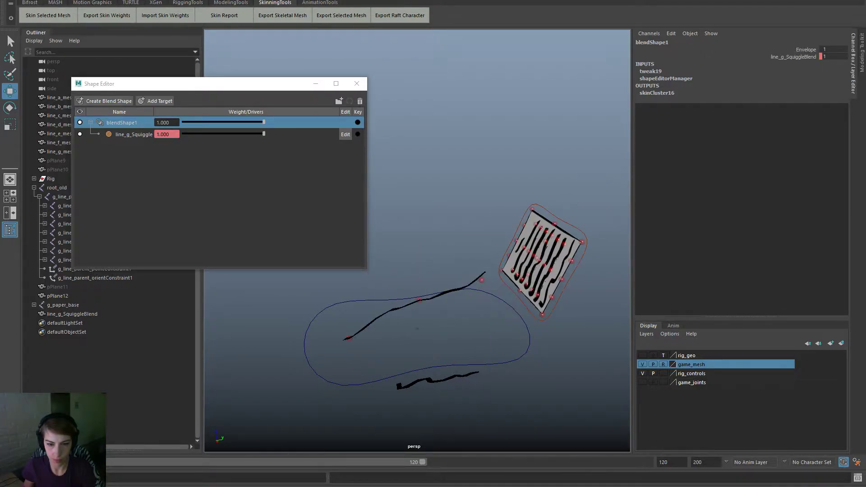
{"action": "left_click", "coordinate": [348, 339]}
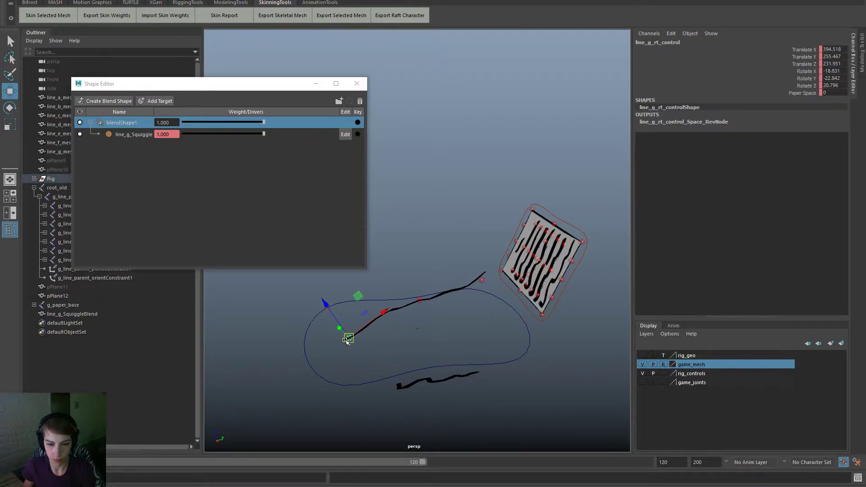
{"action": "key", "text": "alt+v"}
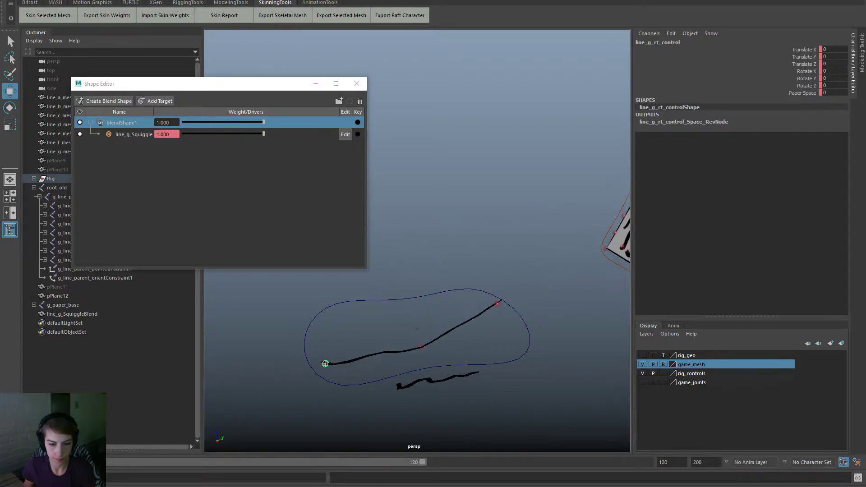
{"action": "left_click_drag", "start_coordinate": [323, 327], "coordinate": [357, 340]}
{"action": "key", "text": "e"}
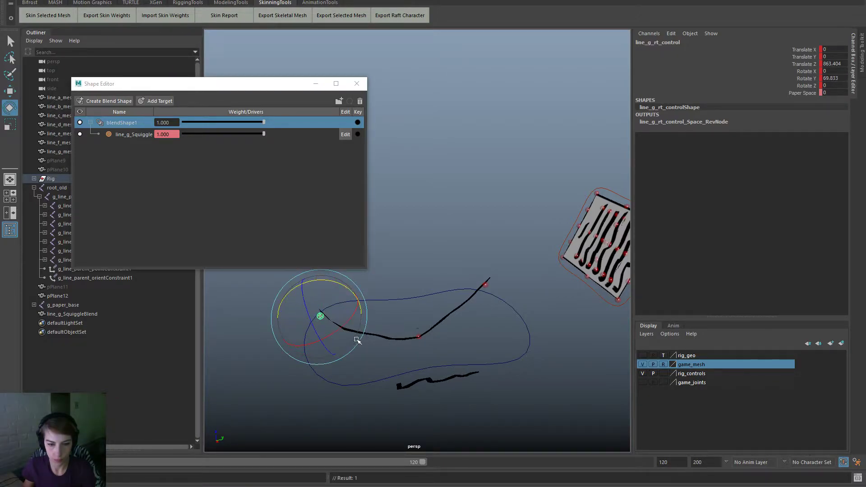
{"action": "key", "text": "w"}
{"action": "left_click_drag", "start_coordinate": [321, 317], "coordinate": [359, 303]}
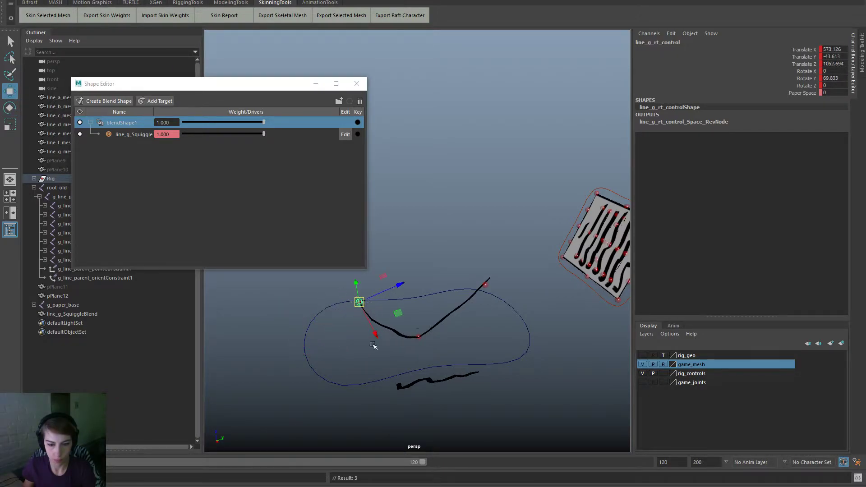
Step: At the pose where the squiggle weight is 0.5, reset line_g_rt_control's translation, rotation and Paper Space to 0
{"action": "left_click_drag", "start_coordinate": [158, 459], "coordinate": [176, 463]}
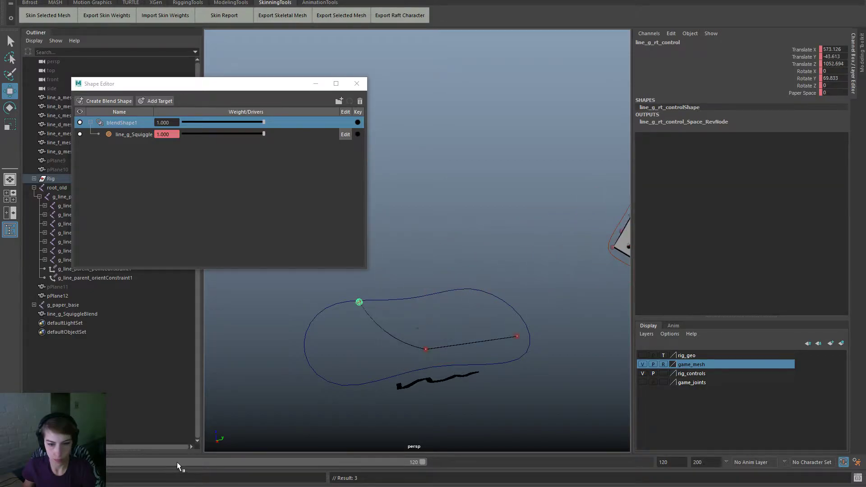
{"action": "mouse_move", "coordinate": [103, 478]}
{"action": "left_mouse_down"}
{"action": "mouse_move", "coordinate": [77, 477]}
{"action": "mouse_move", "coordinate": [108, 479]}
{"action": "mouse_move", "coordinate": [92, 479]}
{"action": "left_mouse_up"}
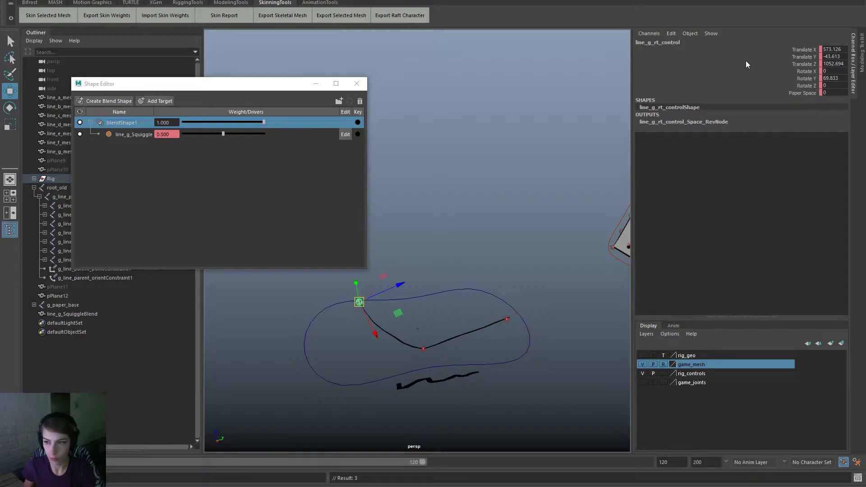
{"action": "left_click_drag", "start_coordinate": [832, 49], "coordinate": [835, 94]}
{"action": "type", "text": "1"}
{"action": "key", "text": "Return"}
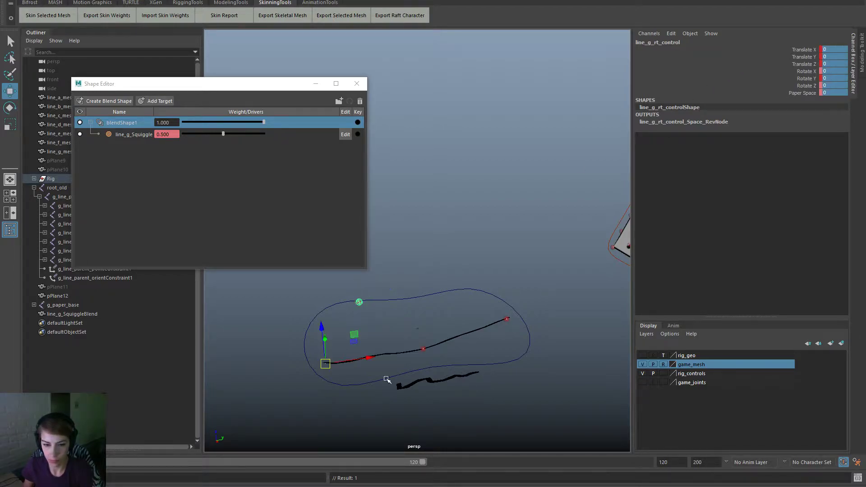
Step: Return to the starting flat-paper pose, close the Shape Editor and clear the selection
{"action": "left_click_drag", "start_coordinate": [93, 484], "coordinate": [126, 479]}
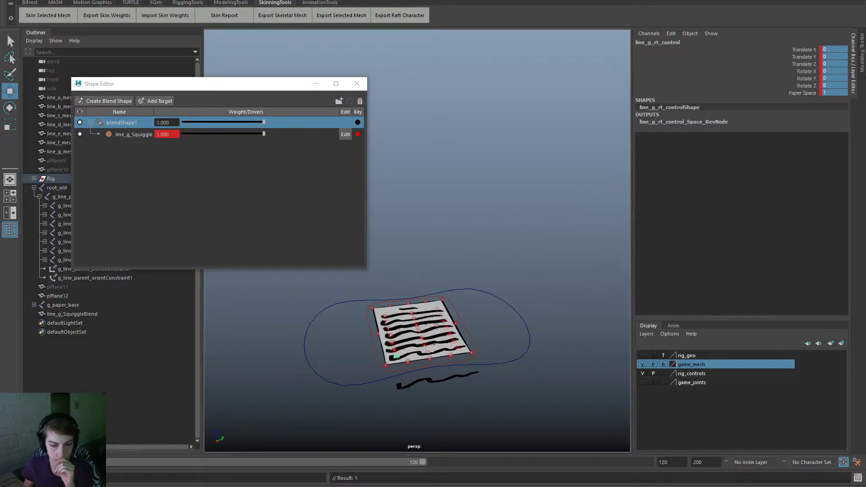
{"action": "left_click", "coordinate": [360, 86]}
{"action": "left_click", "coordinate": [435, 262]}
Step: Duplicate line_f_mesh and unlock the copy's translate, rotate and scale channels
{"action": "scroll", "coordinate": [439, 291], "scroll_direction": "up", "scroll_amount": 5}
{"action": "left_click_drag", "start_coordinate": [439, 311], "coordinate": [439, 394], "text": "alt"}
{"action": "mouse_move", "coordinate": [439, 394]}
{"action": "middle_mouse_down", "text": "alt"}
{"action": "mouse_move", "coordinate": [461, 282]}
{"action": "mouse_move", "coordinate": [452, 282]}
{"action": "middle_mouse_up", "text": "alt"}
{"action": "middle_click_drag", "start_coordinate": [440, 352], "coordinate": [437, 314], "text": "alt"}
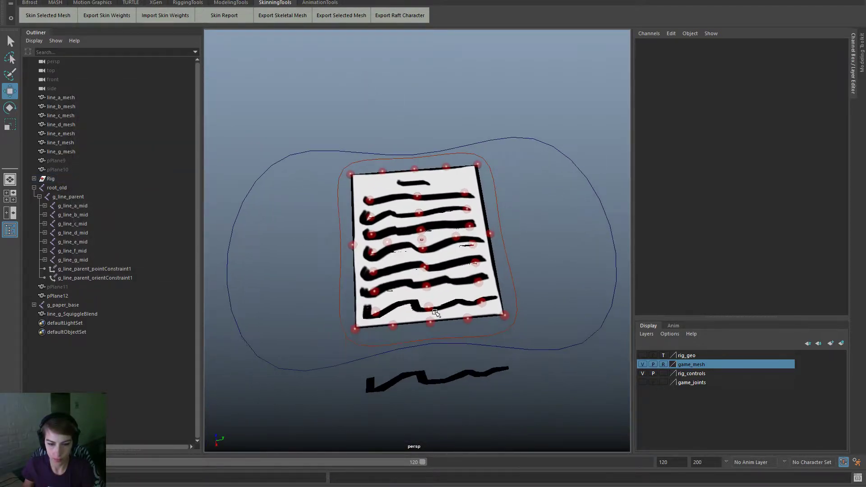
{"action": "left_click", "coordinate": [430, 385]}
{"action": "left_click", "coordinate": [220, 213]}
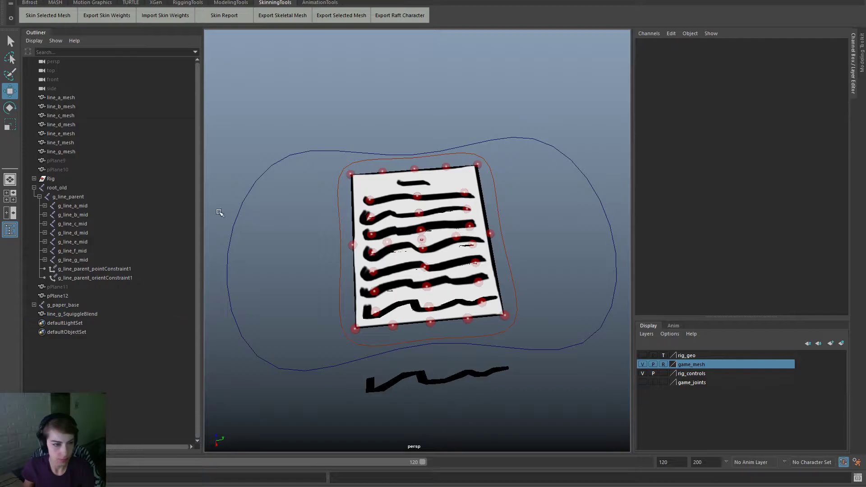
{"action": "left_click", "coordinate": [79, 143]}
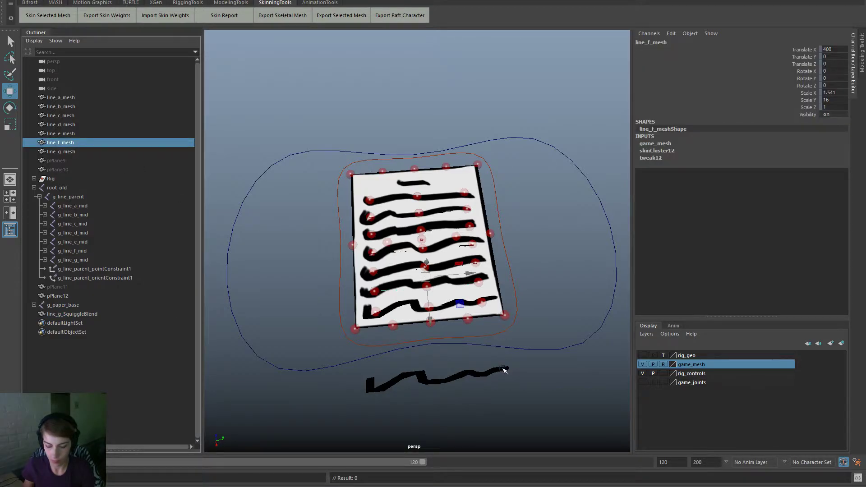
{"action": "key", "text": "ctrl+d"}
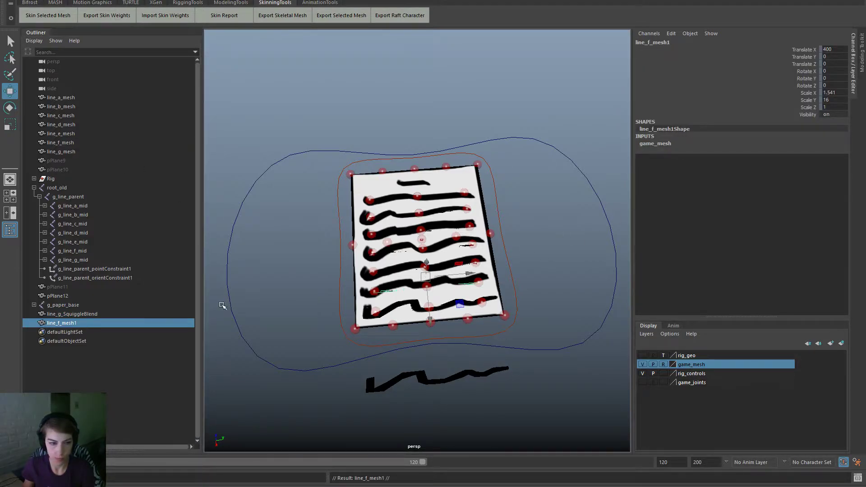
{"action": "left_click_drag", "start_coordinate": [806, 50], "coordinate": [804, 107]}
{"action": "right_click", "coordinate": [804, 107]}
{"action": "left_click", "coordinate": [796, 311]}
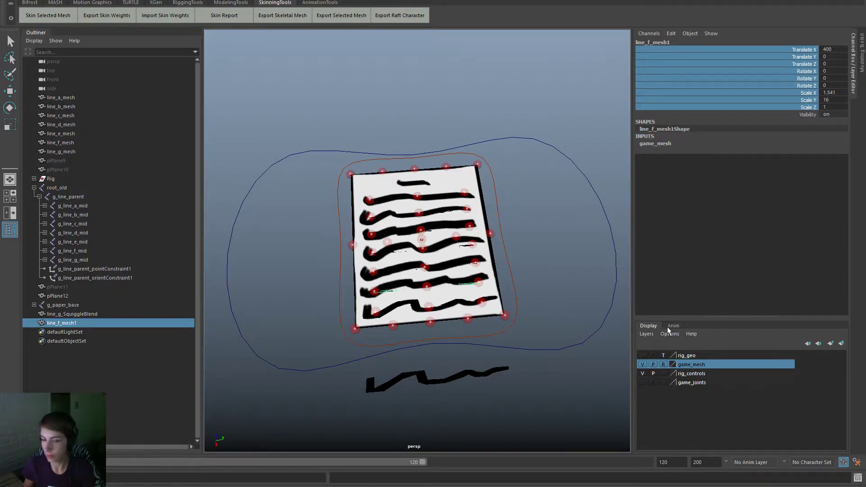
Step: Rename the duplicated line_f_mesh1 to line_f_SquiggleBlend, reusing the name of line_g_SquiggleBlend with the letter changed
{"action": "left_click", "coordinate": [63, 332]}
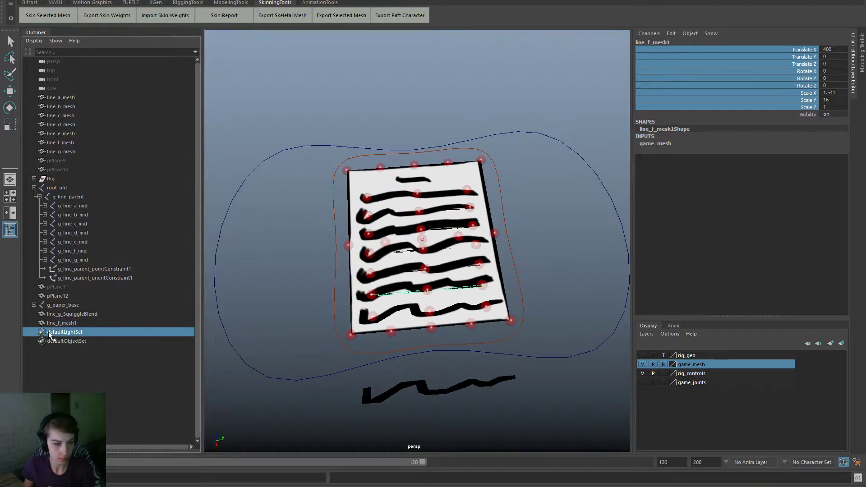
{"action": "double_click", "coordinate": [77, 315]}
{"action": "key", "text": "ctrl+c"}
{"action": "double_click", "coordinate": [83, 323]}
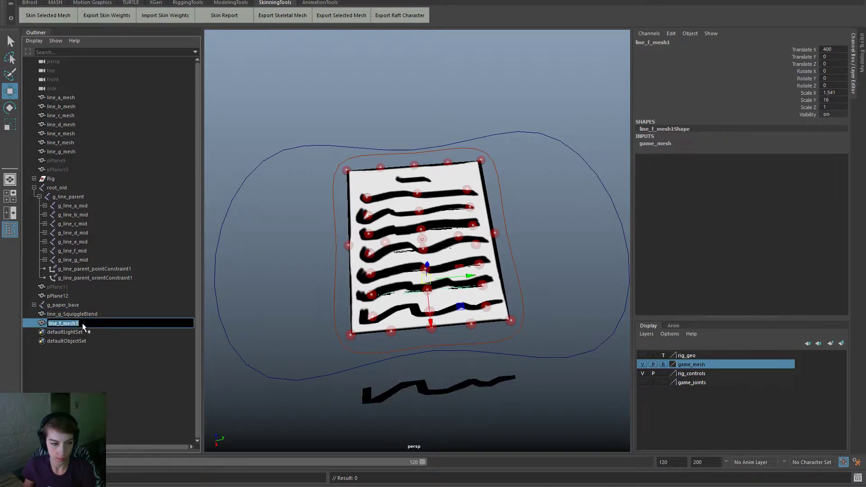
{"action": "key", "text": "ctrl+v"}
{"action": "key", "text": "BackSpace"}
{"action": "type", "text": "f"}
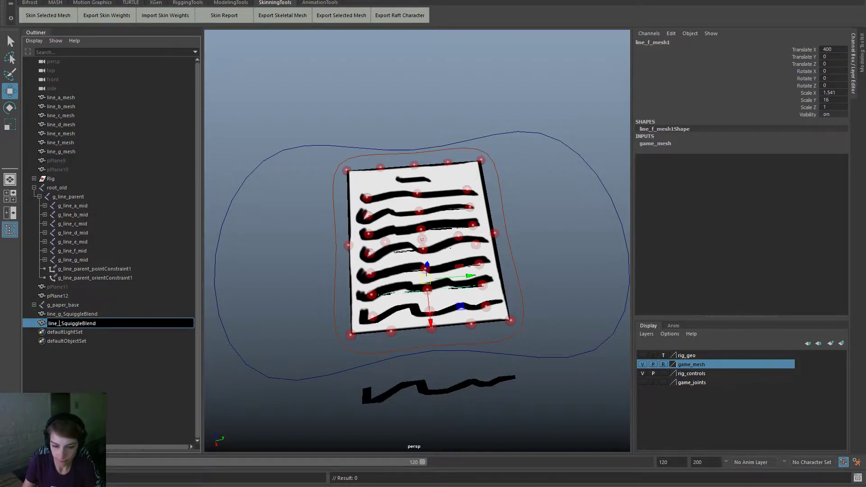
{"action": "key", "text": "Return"}
{"action": "scroll", "coordinate": [239, 210], "scroll_direction": "up", "scroll_amount": 1}
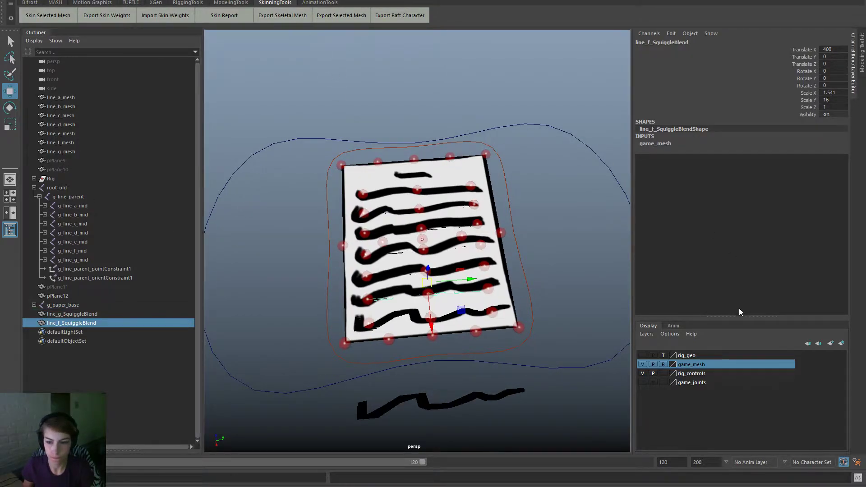
Step: Hide the rig_controls layer and show the vertices of line_f_SquiggleBlend up close against the drawn lines on the paper
{"action": "left_click", "coordinate": [643, 374]}
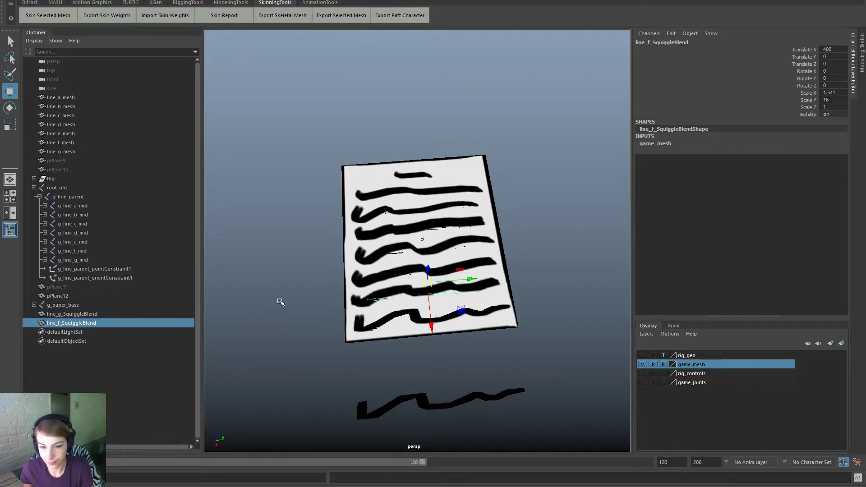
{"action": "left_click_drag", "start_coordinate": [280, 301], "coordinate": [385, 357], "text": "alt"}
{"action": "right_click_drag", "start_coordinate": [385, 358], "coordinate": [486, 392], "text": "alt"}
{"action": "middle_click_drag", "start_coordinate": [474, 372], "coordinate": [462, 318], "text": "alt"}
{"action": "left_click", "coordinate": [241, 14]}
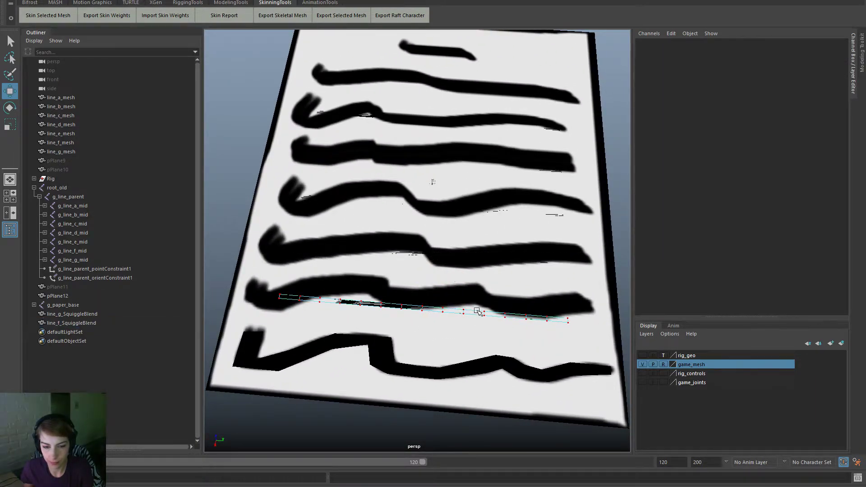
{"action": "left_click_drag", "start_coordinate": [477, 311], "coordinate": [489, 309], "text": "alt"}
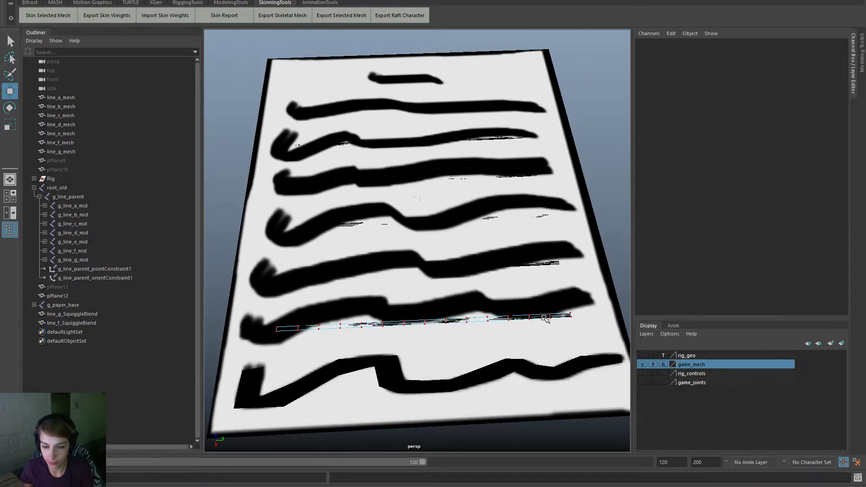
{"action": "left_click_drag", "start_coordinate": [358, 387], "coordinate": [362, 389], "text": "alt"}
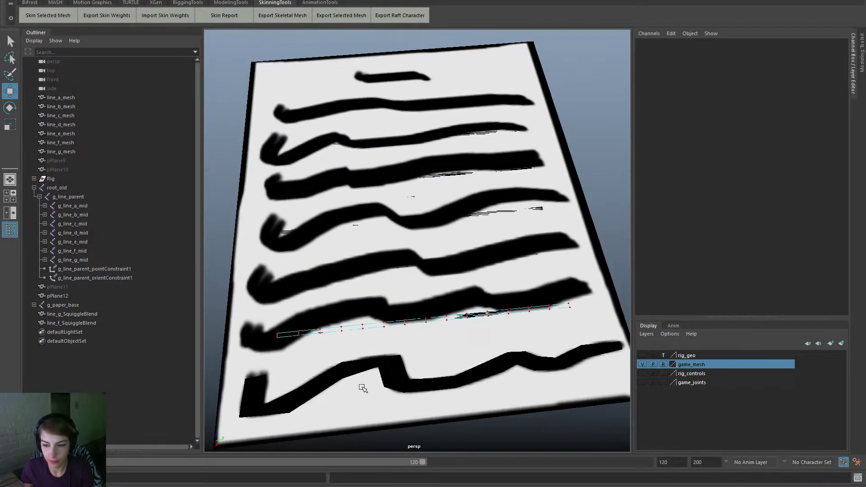
{"action": "middle_click_drag", "start_coordinate": [362, 361], "coordinate": [379, 290], "text": "alt"}
{"action": "right_click_drag", "start_coordinate": [381, 291], "coordinate": [548, 342], "text": "alt"}
Step: Remove line_g_SquiggleBlend from the game_mesh layer and check it by toggling the layer's visibility
{"action": "left_click", "coordinate": [642, 363]}
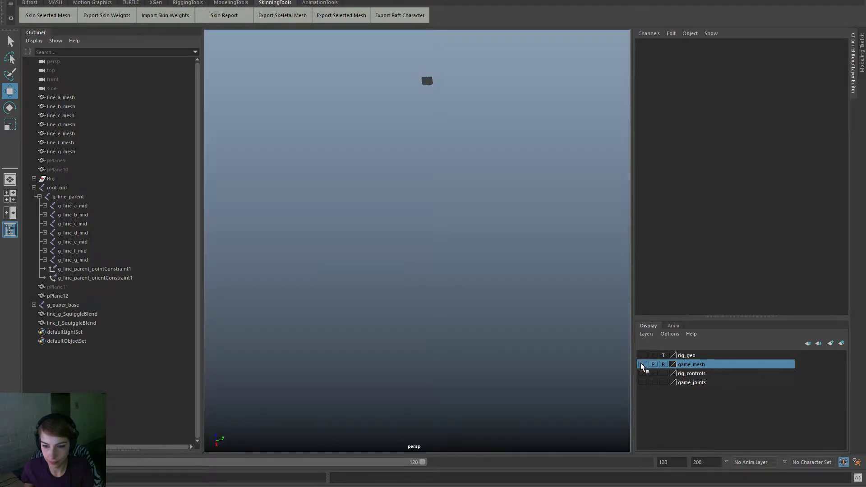
{"action": "left_click", "coordinate": [643, 364]}
{"action": "left_click", "coordinate": [99, 313]}
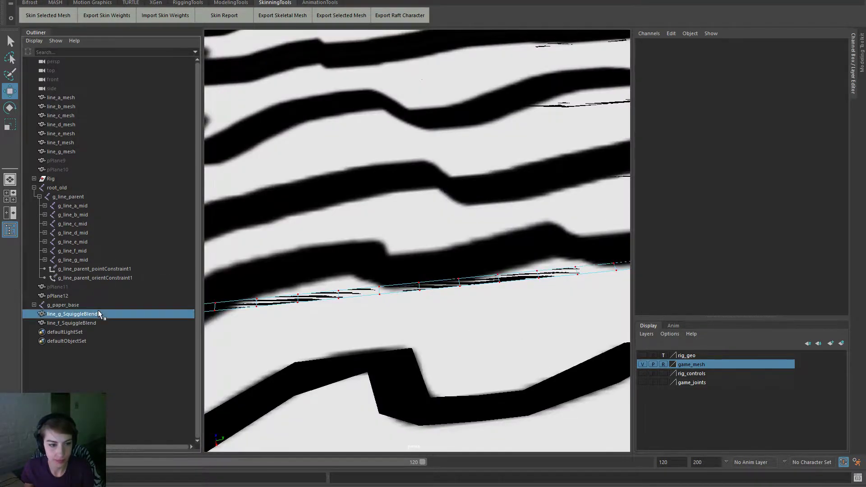
{"action": "right_click", "coordinate": [697, 365]}
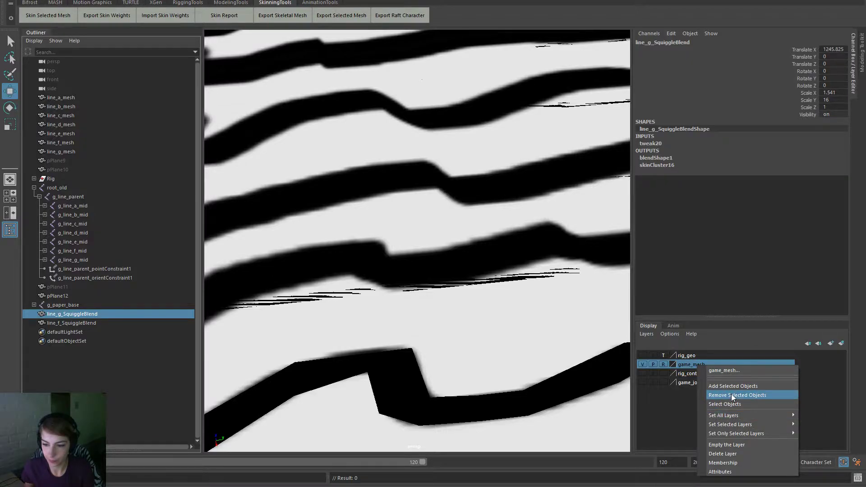
{"action": "left_click", "coordinate": [733, 395]}
{"action": "left_click", "coordinate": [643, 365]}
{"action": "left_click", "coordinate": [641, 364]}
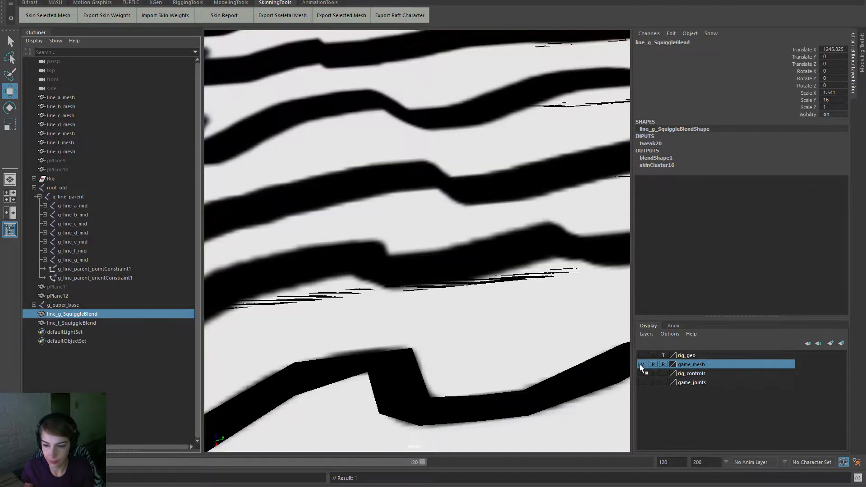
Step: Select line_f_SquiggleBlend together with line_g_SquiggleBlend and remove both from the game_mesh layer
{"action": "left_click", "coordinate": [73, 329]}
{"action": "left_click", "coordinate": [88, 317]}
{"action": "left_click", "coordinate": [90, 323]}
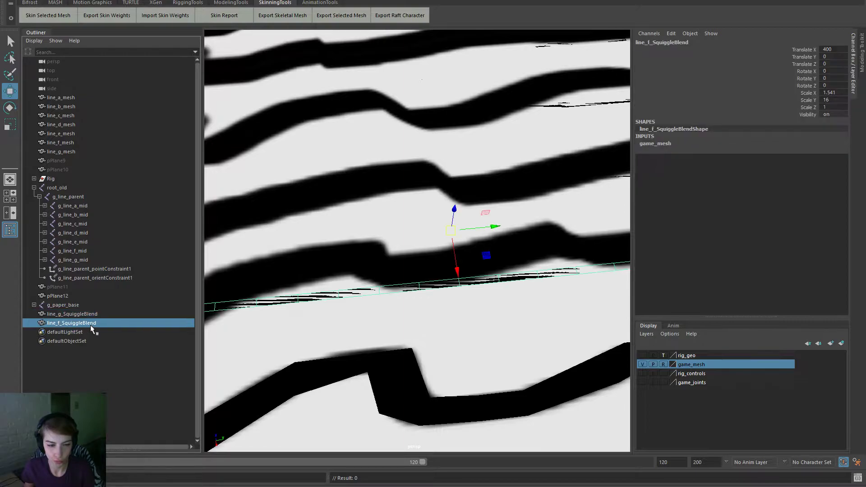
{"action": "left_click", "coordinate": [81, 314], "text": "ctrl"}
{"action": "right_click", "coordinate": [730, 367]}
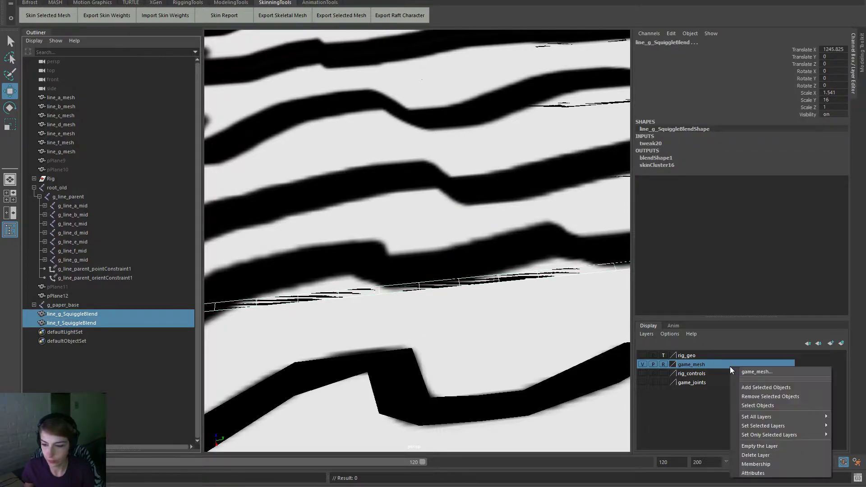
{"action": "left_click", "coordinate": [755, 392]}
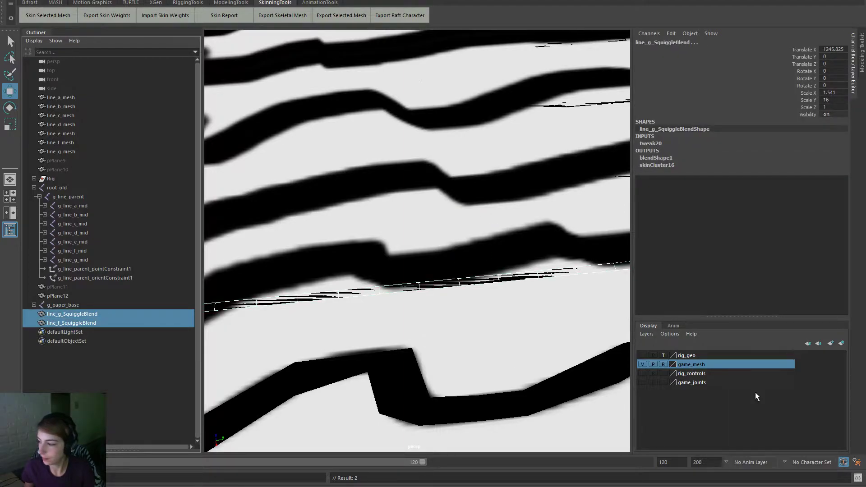
Step: Hide the game_mesh layer and select all vertices of line_f_SquiggleBlend
{"action": "left_click", "coordinate": [643, 364]}
{"action": "left_click", "coordinate": [491, 276]}
{"action": "right_click_drag", "start_coordinate": [526, 329], "coordinate": [385, 282], "text": "alt"}
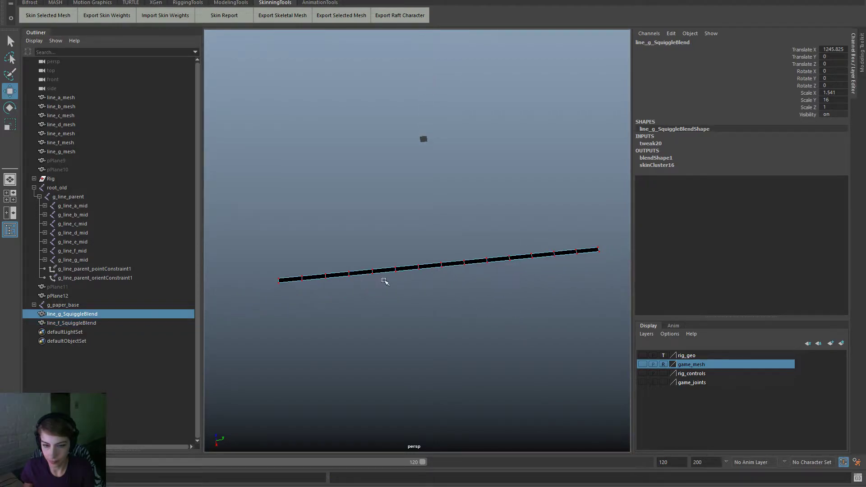
{"action": "right_click_drag", "start_coordinate": [544, 258], "coordinate": [483, 255]}
{"action": "left_click_drag", "start_coordinate": [273, 227], "coordinate": [630, 314]}
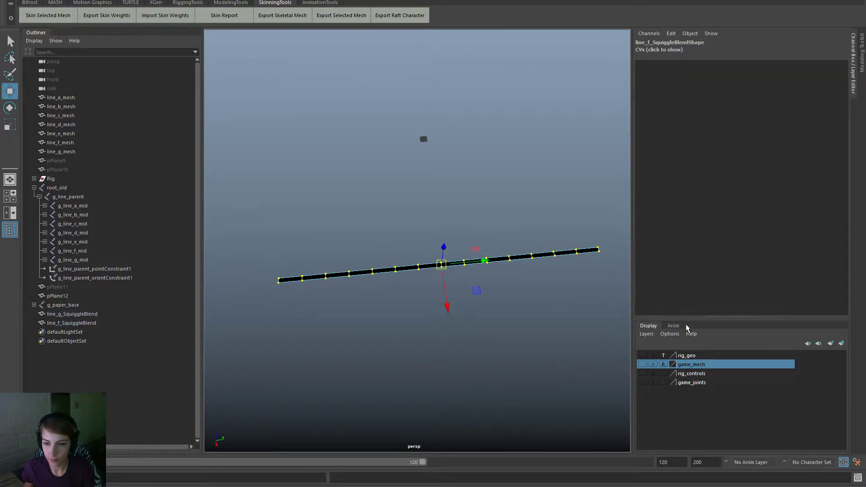
Step: Show the game_mesh layer and lift the line_f_SquiggleBlend vertices slightly off the paper surface
{"action": "left_click", "coordinate": [643, 364]}
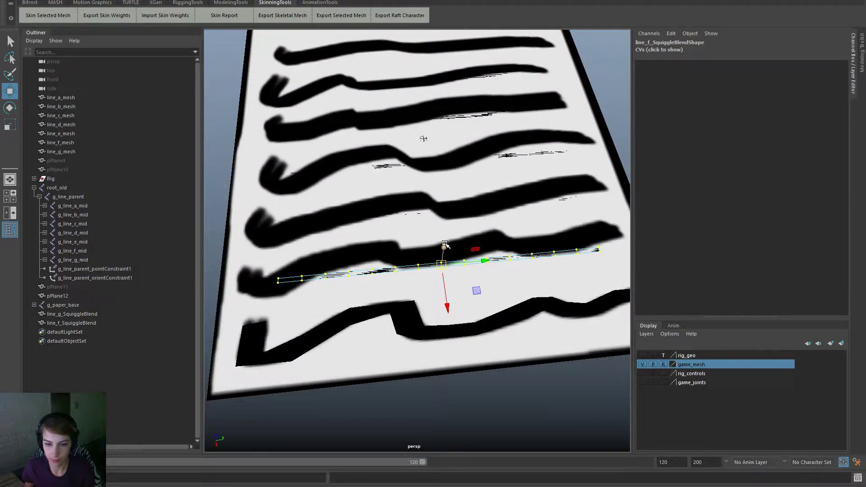
{"action": "left_click_drag", "start_coordinate": [444, 248], "coordinate": [446, 244]}
{"action": "left_click_drag", "start_coordinate": [503, 299], "coordinate": [433, 335], "text": "alt"}
Step: Move the vertices at the strip's left end to the painted stroke's left tip and spread them lengthwise with Scale
{"action": "left_click_drag", "start_coordinate": [409, 276], "coordinate": [376, 246]}
{"action": "middle_click_drag", "start_coordinate": [427, 328], "coordinate": [556, 400], "text": "alt"}
{"action": "scroll", "coordinate": [469, 321], "scroll_direction": "up", "scroll_amount": 3}
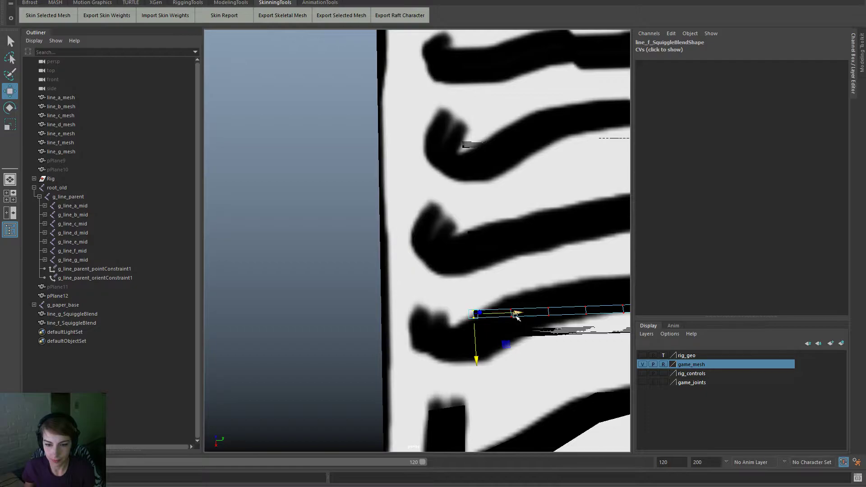
{"action": "left_click_drag", "start_coordinate": [517, 313], "coordinate": [379, 342]}
{"action": "key", "text": "e"}
{"action": "key", "text": "r"}
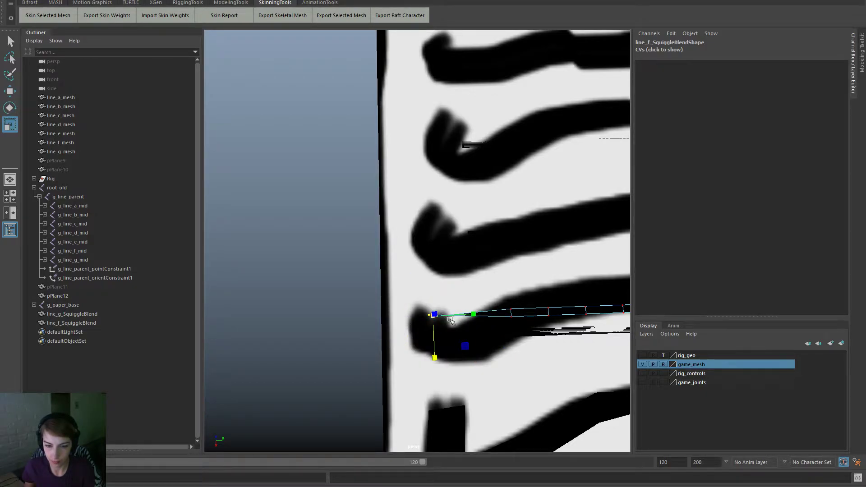
{"action": "left_click_drag", "start_coordinate": [473, 314], "coordinate": [618, 344]}
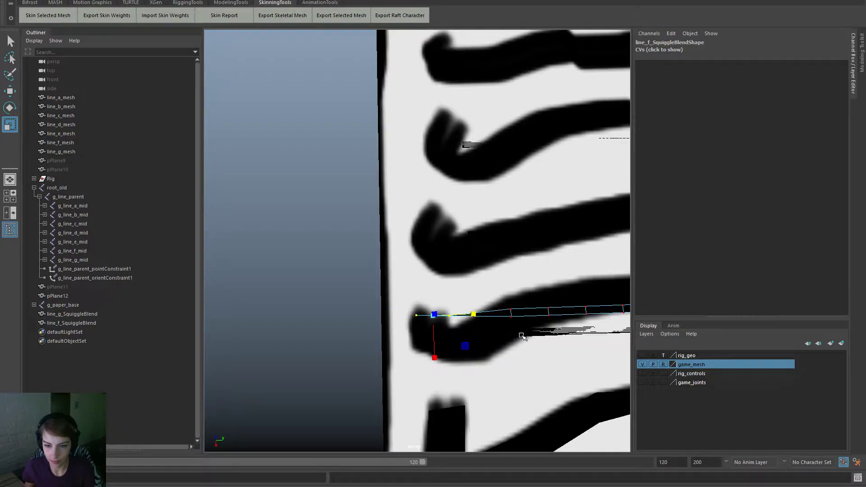
Step: Lower one left-end vertex to the stroke's bottom edge and shift the two top vertices to fit the hook's tip
{"action": "left_click_drag", "start_coordinate": [522, 336], "coordinate": [461, 323]}
{"action": "key", "text": "w"}
{"action": "left_click_drag", "start_coordinate": [421, 365], "coordinate": [423, 405]}
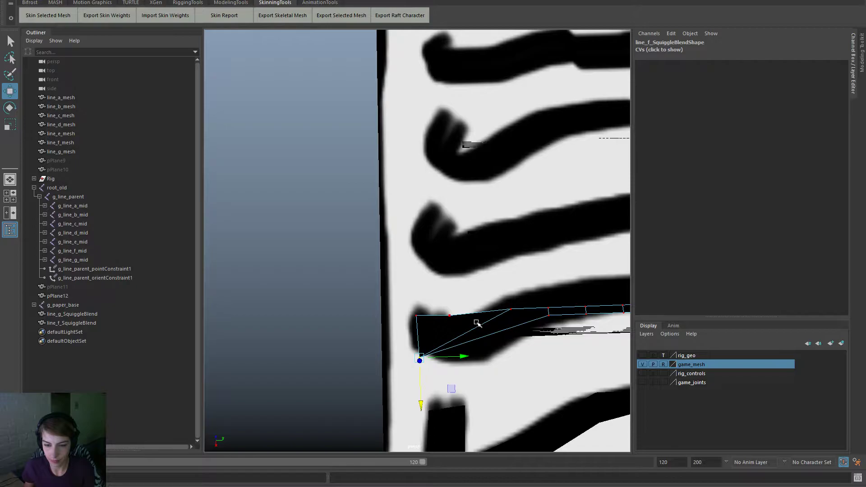
{"action": "left_click_drag", "start_coordinate": [465, 328], "coordinate": [408, 306]}
{"action": "left_click_drag", "start_coordinate": [478, 315], "coordinate": [472, 314]}
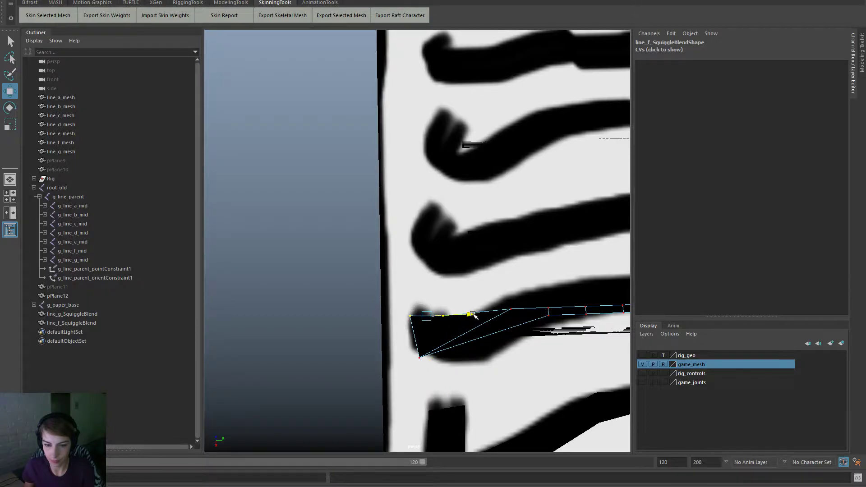
{"action": "left_click_drag", "start_coordinate": [429, 362], "coordinate": [429, 360]}
Step: Move the next upper-edge vertex left and down into the inner bend of the stroke's hook
{"action": "left_click_drag", "start_coordinate": [521, 315], "coordinate": [504, 299]}
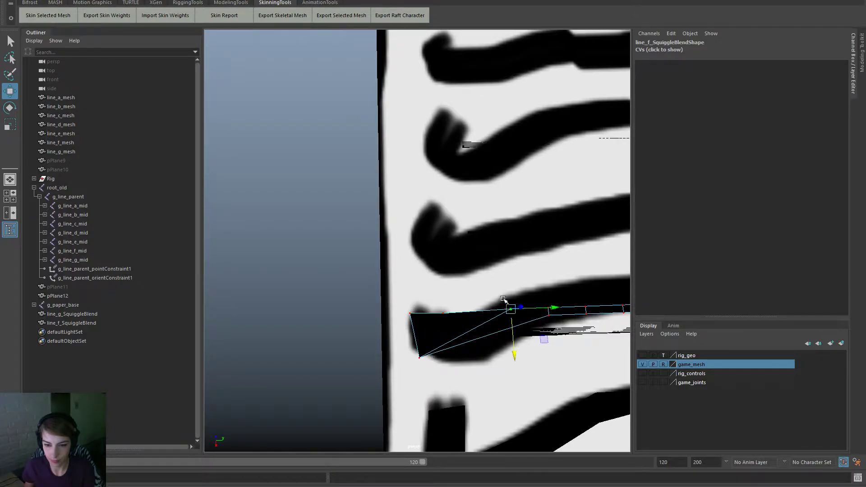
{"action": "left_click_drag", "start_coordinate": [555, 309], "coordinate": [508, 310]}
{"action": "left_click_drag", "start_coordinate": [470, 357], "coordinate": [464, 377]}
{"action": "mouse_move", "coordinate": [510, 332]}
{"action": "left_mouse_down"}
{"action": "mouse_move", "coordinate": [492, 333]}
{"action": "mouse_move", "coordinate": [498, 335]}
{"action": "left_mouse_up"}
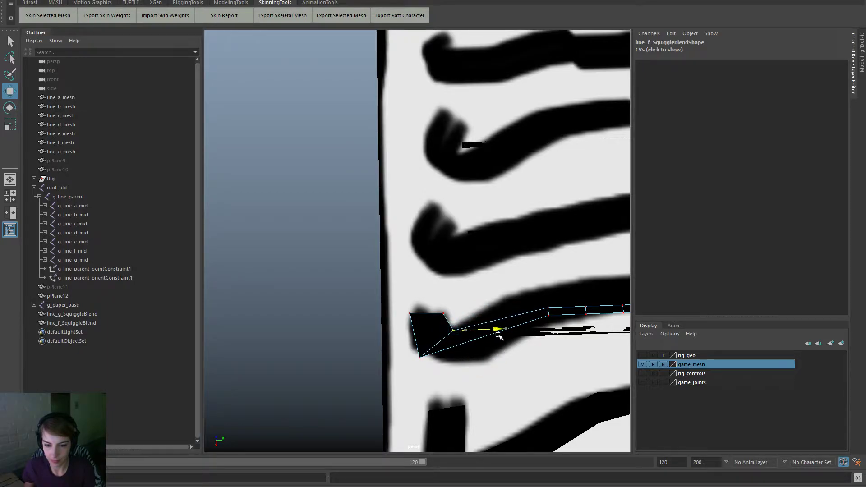
Step: Pull the next lower-edge vertex left and down to the bottom of the stroke's first bend
{"action": "left_click_drag", "start_coordinate": [571, 328], "coordinate": [592, 314]}
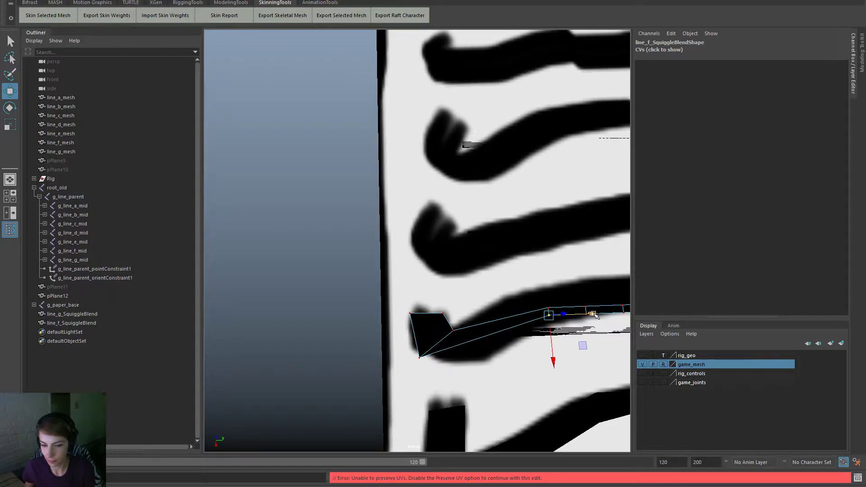
{"action": "left_click_drag", "start_coordinate": [348, 201], "coordinate": [359, 266]}
{"action": "right_click_drag", "start_coordinate": [391, 274], "coordinate": [407, 255], "text": "alt"}
{"action": "left_click_drag", "start_coordinate": [548, 291], "coordinate": [507, 293]}
{"action": "left_click_drag", "start_coordinate": [470, 335], "coordinate": [470, 366]}
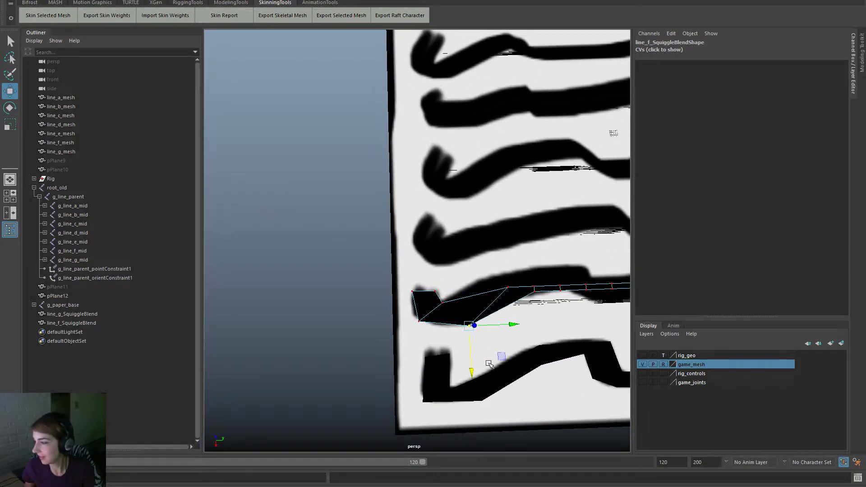
Step: Shift the upper-edge vertex above the first bend left and up onto the stroke's rising upper edge
{"action": "left_click", "coordinate": [508, 287]}
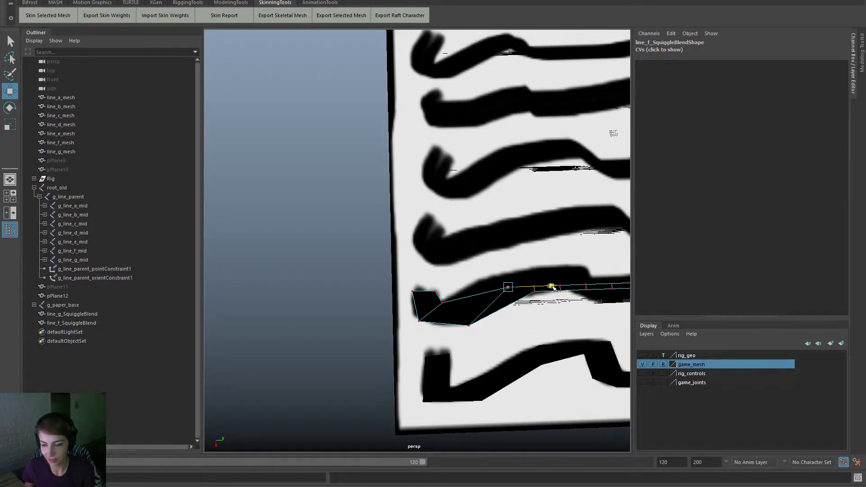
{"action": "left_click_drag", "start_coordinate": [551, 289], "coordinate": [536, 292]}
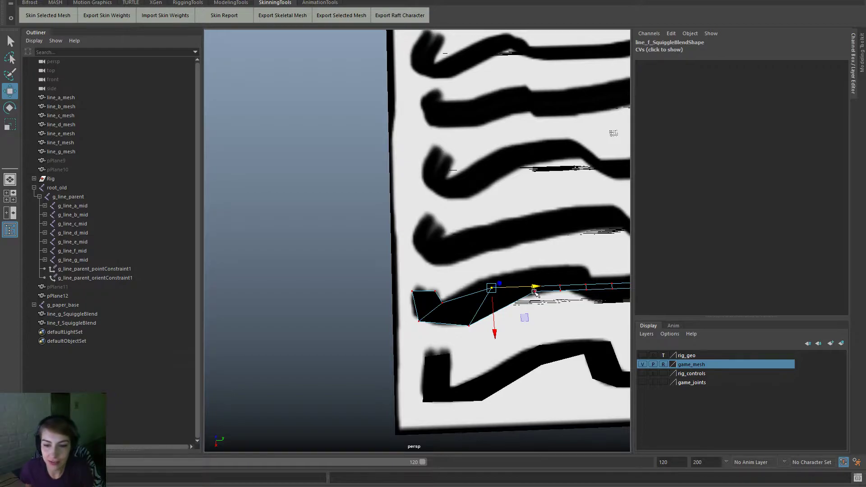
{"action": "left_click_drag", "start_coordinate": [536, 287], "coordinate": [519, 288]}
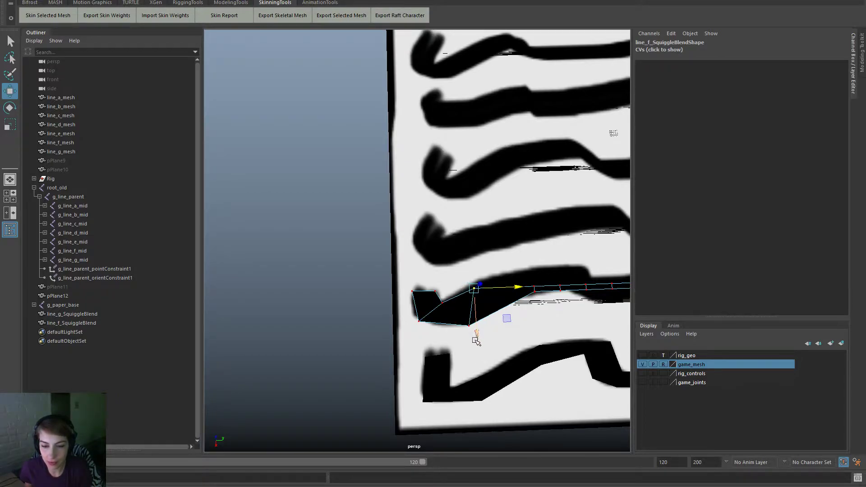
{"action": "mouse_move", "coordinate": [476, 335]}
{"action": "left_mouse_down"}
{"action": "mouse_move", "coordinate": [477, 316]}
{"action": "mouse_move", "coordinate": [477, 327]}
{"action": "left_mouse_up"}
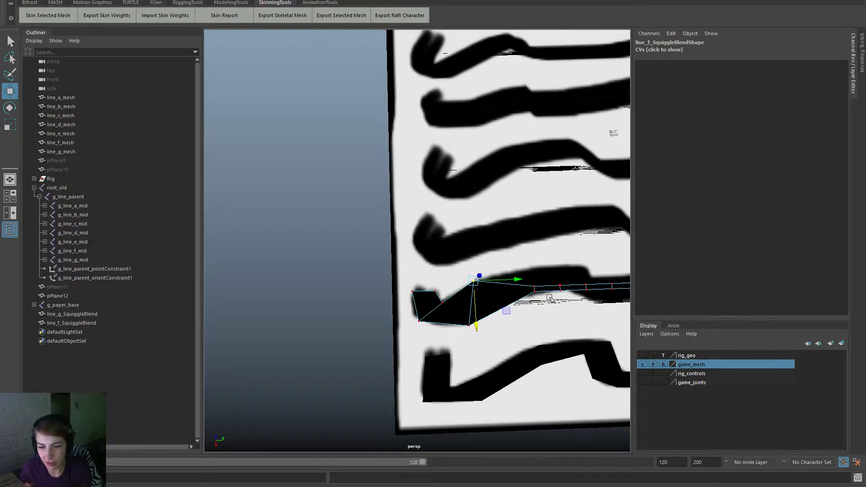
Step: Raise the next two upper-edge vertices to the top of the stroke's first hump
{"action": "middle_click_drag", "start_coordinate": [546, 297], "coordinate": [466, 320], "text": "alt"}
{"action": "left_click_drag", "start_coordinate": [475, 295], "coordinate": [512, 304]}
{"action": "left_click_drag", "start_coordinate": [495, 341], "coordinate": [495, 322]}
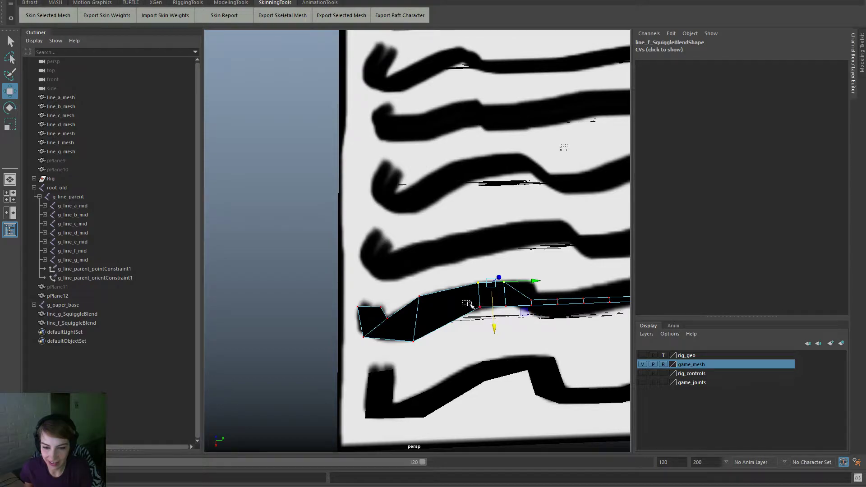
Step: Fit the lower-edge vertex beneath the first hump to the painted outline and shift its upper counterpart left
{"action": "mouse_move", "coordinate": [469, 304]}
{"action": "left_mouse_down"}
{"action": "mouse_move", "coordinate": [484, 312]}
{"action": "mouse_move", "coordinate": [464, 305]}
{"action": "mouse_move", "coordinate": [472, 307]}
{"action": "left_mouse_up"}
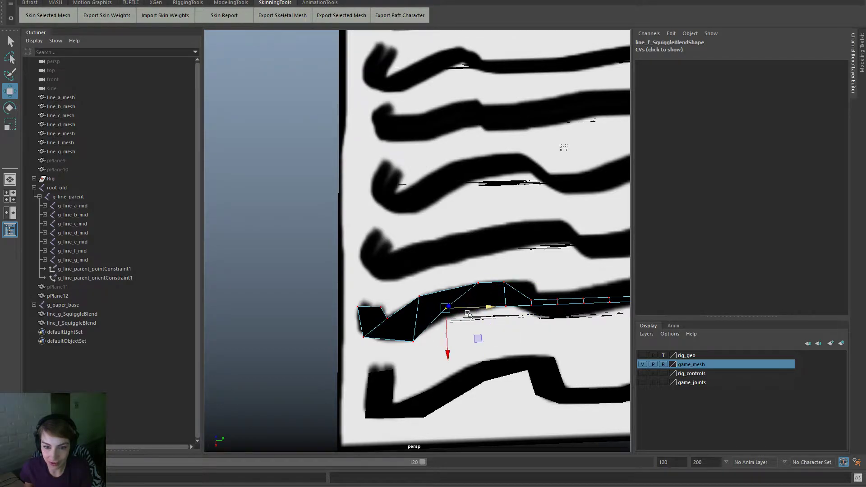
{"action": "left_click_drag", "start_coordinate": [448, 339], "coordinate": [449, 354]}
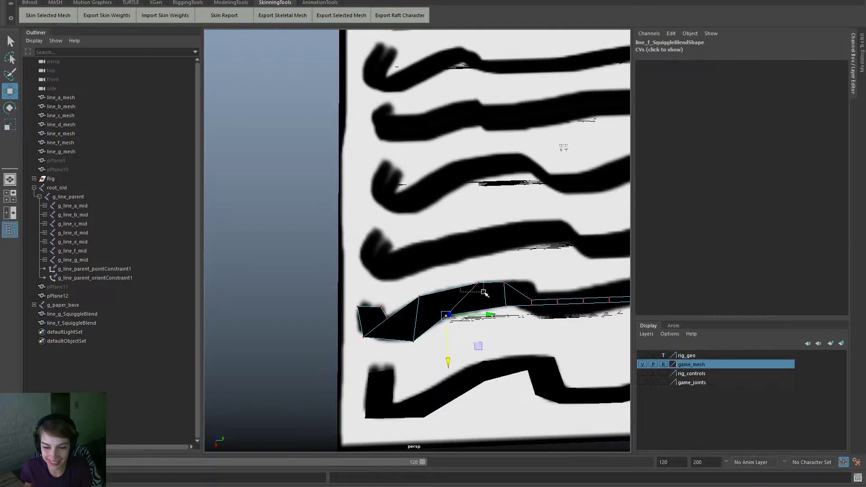
{"action": "left_click_drag", "start_coordinate": [484, 292], "coordinate": [485, 293]}
{"action": "left_click_drag", "start_coordinate": [522, 282], "coordinate": [490, 285]}
{"action": "left_click_drag", "start_coordinate": [448, 336], "coordinate": [449, 339]}
{"action": "left_click_drag", "start_coordinate": [489, 287], "coordinate": [495, 288]}
{"action": "middle_click_drag", "start_coordinate": [533, 322], "coordinate": [393, 326], "text": "alt"}
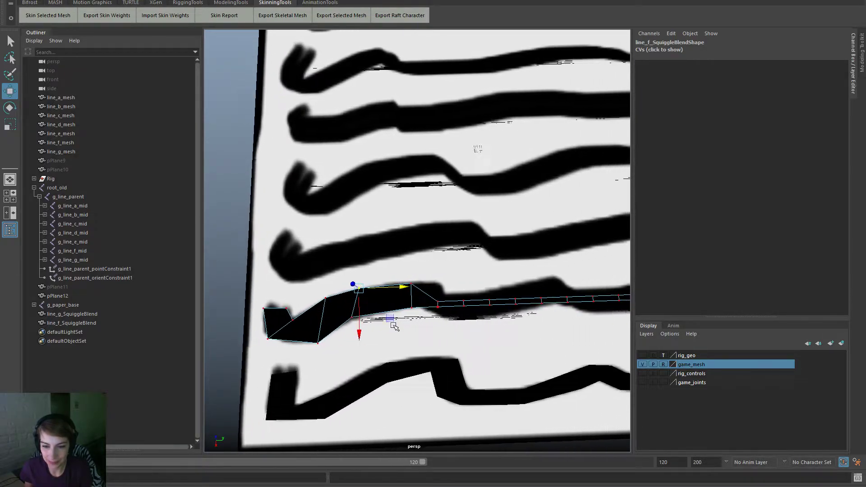
Step: Move one upper-edge vertex to the first hump's right corner and the next into the notch just beyond it
{"action": "left_click", "coordinate": [411, 286]}
{"action": "left_click_drag", "start_coordinate": [452, 288], "coordinate": [481, 289]}
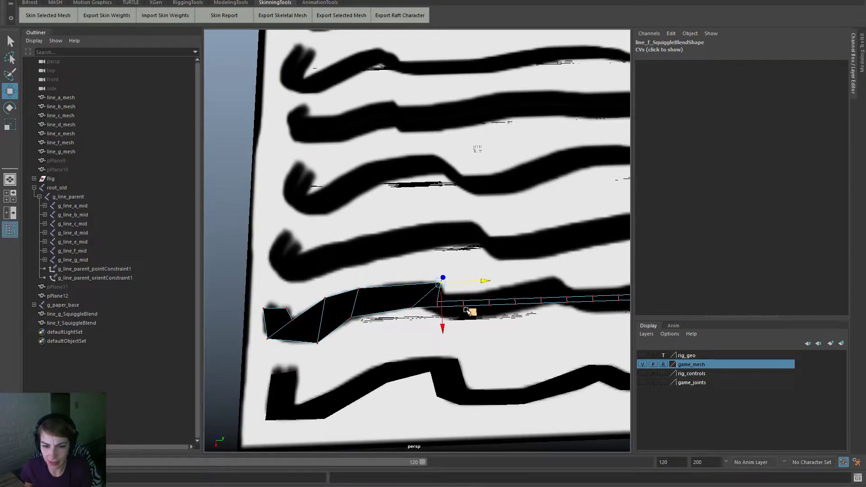
{"action": "left_click", "coordinate": [436, 299]}
{"action": "left_click_drag", "start_coordinate": [439, 333], "coordinate": [439, 324]}
{"action": "left_click_drag", "start_coordinate": [471, 292], "coordinate": [480, 293]}
Step: Adjust the lower-edge vertices beneath the first hump's right corner to follow the stroke's underside
{"action": "left_click", "coordinate": [436, 306]}
{"action": "left_click_drag", "start_coordinate": [437, 333], "coordinate": [438, 342]}
{"action": "left_click_drag", "start_coordinate": [465, 316], "coordinate": [454, 316]}
{"action": "left_click_drag", "start_coordinate": [429, 343], "coordinate": [429, 338]}
{"action": "left_click_drag", "start_coordinate": [405, 298], "coordinate": [420, 336]}
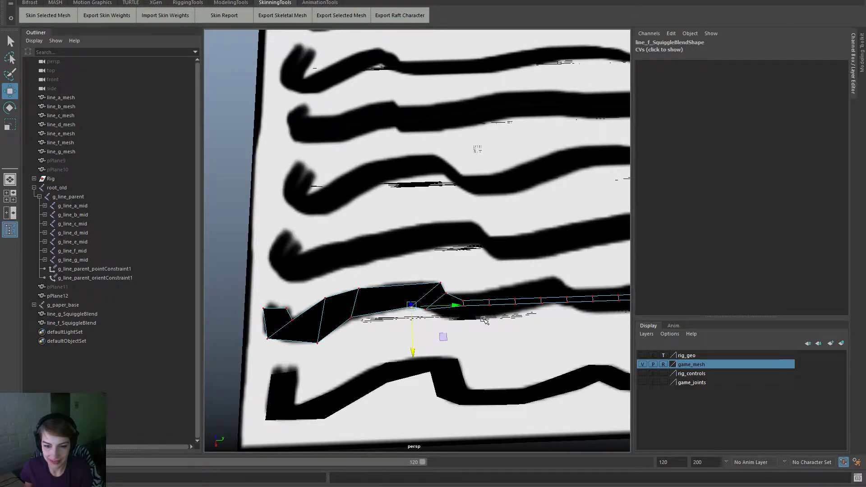
Step: Lower the next bottom vertex to the dip's underside and raise its upper counterpart to the stroke's upper edge
{"action": "left_click", "coordinate": [463, 304]}
{"action": "left_click_drag", "start_coordinate": [466, 340], "coordinate": [467, 352]}
{"action": "left_click_drag", "start_coordinate": [491, 320], "coordinate": [474, 327]}
{"action": "left_click_drag", "start_coordinate": [447, 363], "coordinate": [466, 338]}
{"action": "left_click", "coordinate": [465, 302]}
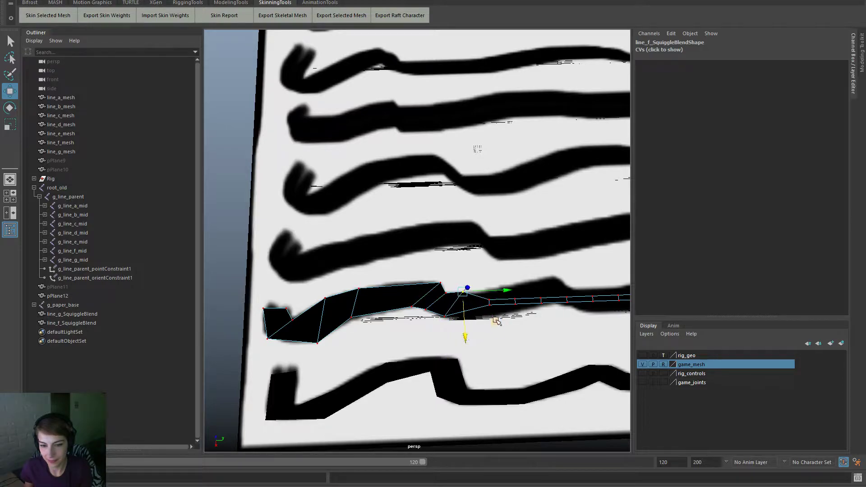
Step: Raise an upper-edge vertex and shift it right to the peak of the stroke's second hump
{"action": "left_click", "coordinate": [541, 298]}
{"action": "left_click_drag", "start_coordinate": [543, 331], "coordinate": [544, 315]}
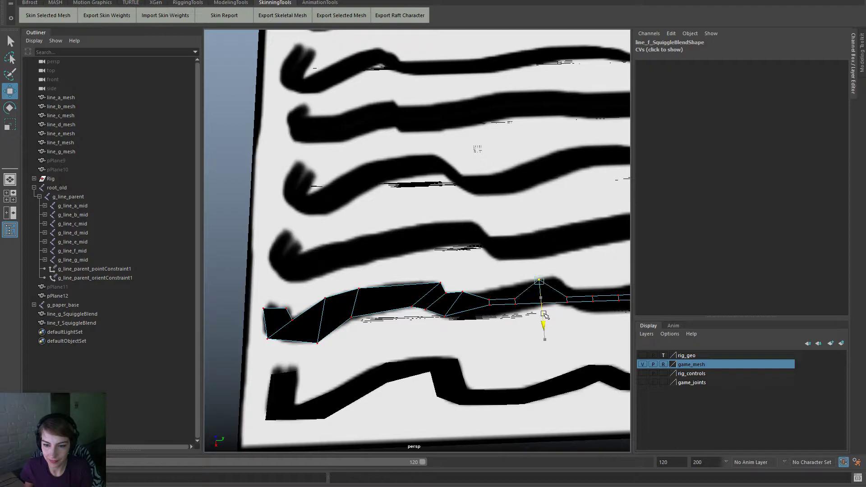
{"action": "mouse_move", "coordinate": [566, 282]}
{"action": "left_mouse_down"}
{"action": "mouse_move", "coordinate": [586, 277]}
{"action": "mouse_move", "coordinate": [579, 281]}
{"action": "left_mouse_up"}
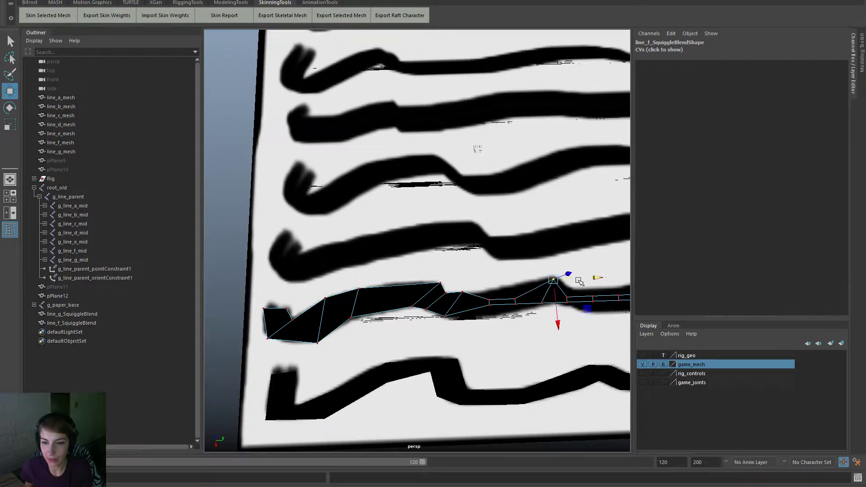
{"action": "left_click_drag", "start_coordinate": [559, 326], "coordinate": [558, 321]}
Step: Raise the two upper-edge vertices between the dip and the second hump onto the stroke's upper edge
{"action": "left_click_drag", "start_coordinate": [485, 288], "coordinate": [521, 305]}
{"action": "left_click", "coordinate": [512, 326]}
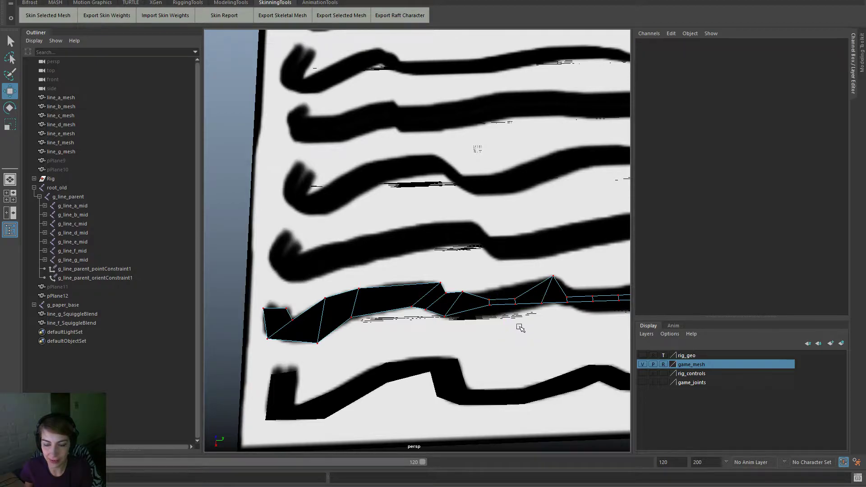
{"action": "key", "text": "ctrl+z"}
{"action": "left_click_drag", "start_coordinate": [506, 340], "coordinate": [509, 330]}
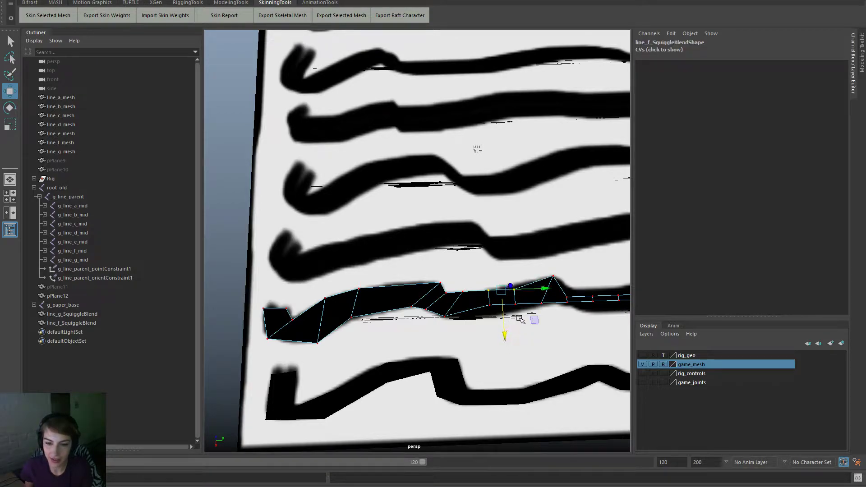
Step: Lower the two lower-edge vertices between the dip and the second hump onto the stroke's underside
{"action": "left_click_drag", "start_coordinate": [487, 254], "coordinate": [508, 279]}
{"action": "left_click_drag", "start_coordinate": [519, 340], "coordinate": [493, 354]}
{"action": "left_click", "coordinate": [490, 305]}
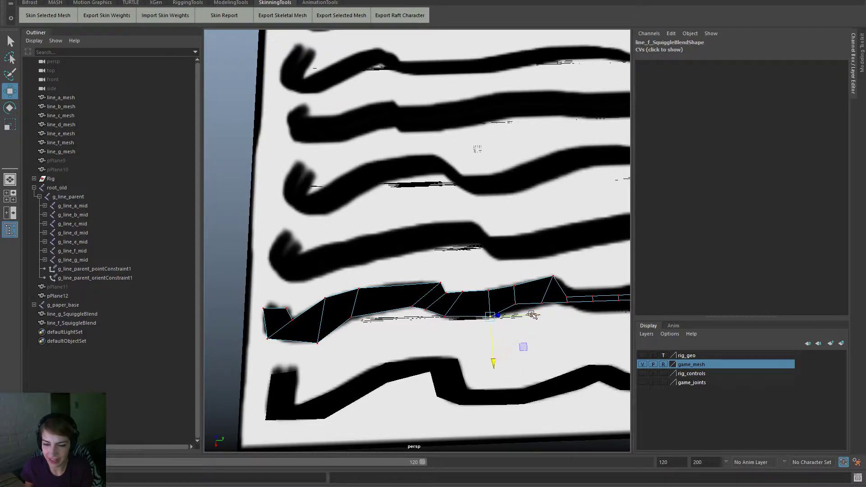
{"action": "left_click_drag", "start_coordinate": [532, 315], "coordinate": [524, 316]}
{"action": "left_click_drag", "start_coordinate": [487, 353], "coordinate": [518, 353]}
{"action": "left_click", "coordinate": [517, 304]}
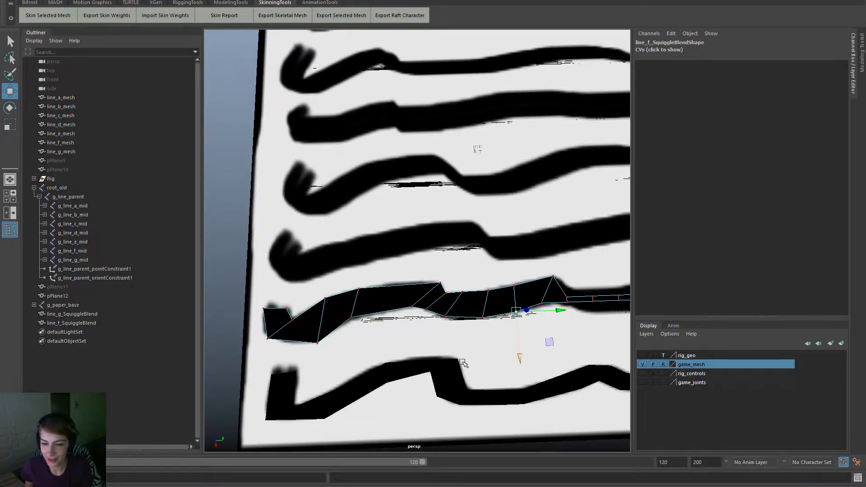
Step: Fit the strip's right-end vertices to the stroke's right tip, one at its top corner and one at its outer point
{"action": "left_click_drag", "start_coordinate": [463, 363], "coordinate": [536, 333], "text": "alt"}
{"action": "left_click_drag", "start_coordinate": [509, 285], "coordinate": [514, 282]}
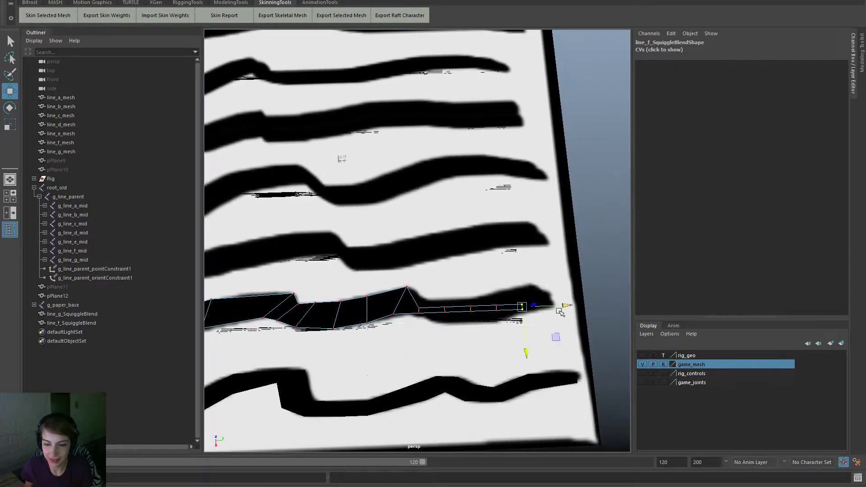
{"action": "left_click_drag", "start_coordinate": [563, 308], "coordinate": [582, 315]}
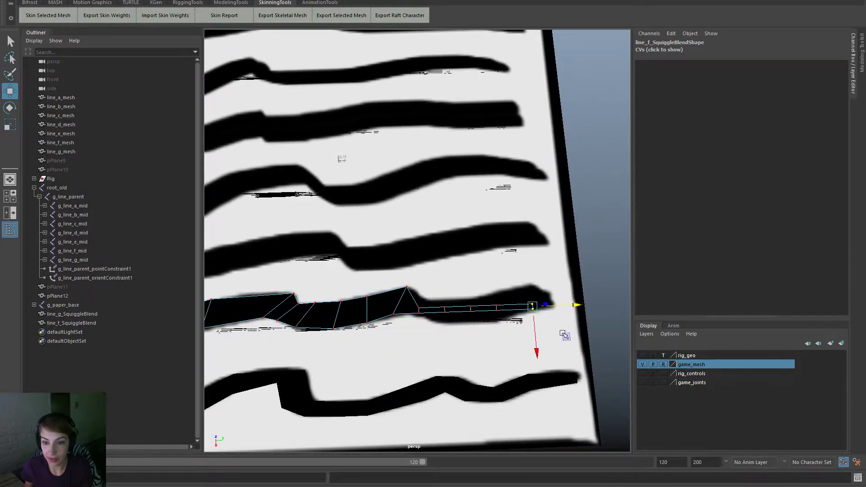
{"action": "left_click_drag", "start_coordinate": [543, 356], "coordinate": [541, 334]}
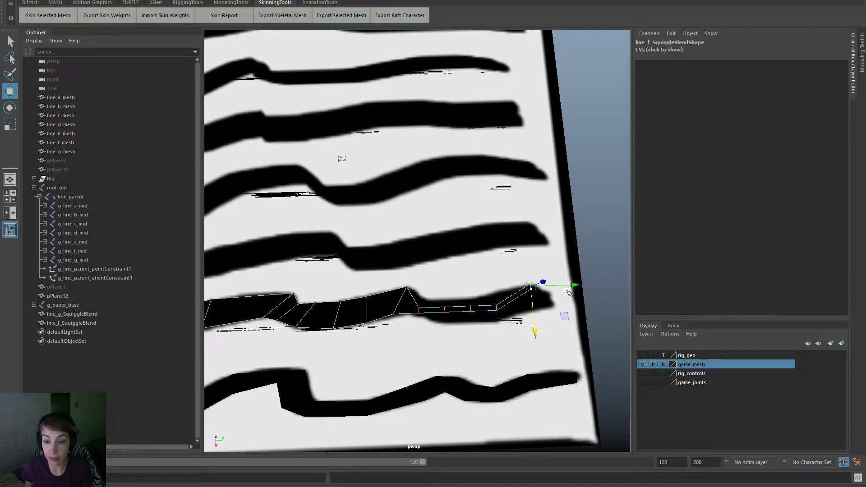
{"action": "left_click_drag", "start_coordinate": [573, 290], "coordinate": [524, 287]}
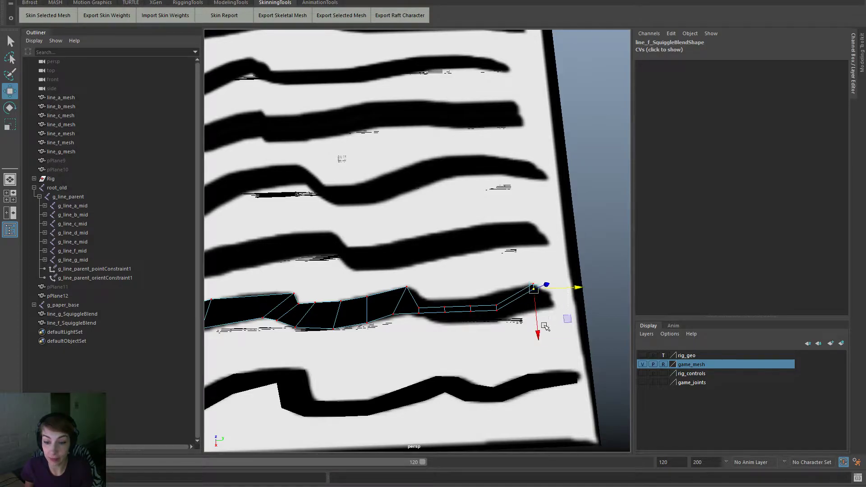
{"action": "left_click_drag", "start_coordinate": [538, 333], "coordinate": [540, 350]}
{"action": "left_click_drag", "start_coordinate": [577, 305], "coordinate": [598, 305]}
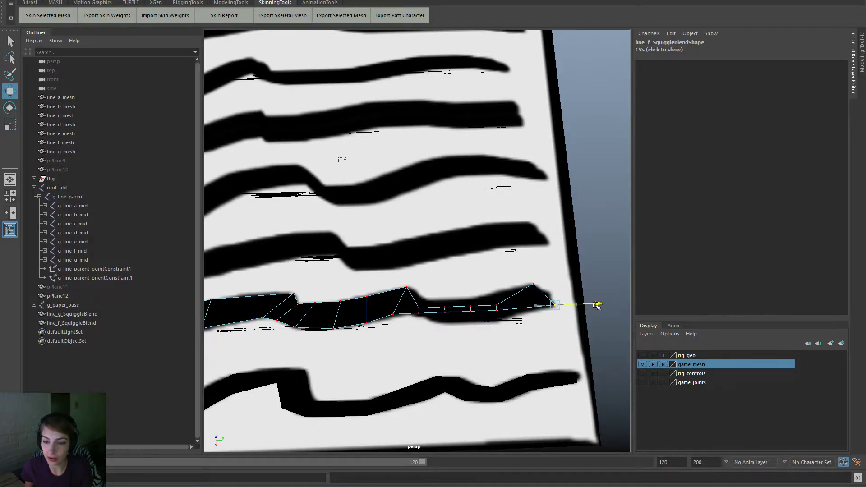
Step: Spread the vertices just before the right end onto the stroke's edges and lower the adjacent bottom vertex
{"action": "left_click", "coordinate": [496, 317]}
{"action": "left_click_drag", "start_coordinate": [499, 351], "coordinate": [500, 355]}
{"action": "left_click_drag", "start_coordinate": [487, 290], "coordinate": [514, 314]}
{"action": "left_click_drag", "start_coordinate": [500, 344], "coordinate": [474, 357]}
{"action": "left_click", "coordinate": [465, 312]}
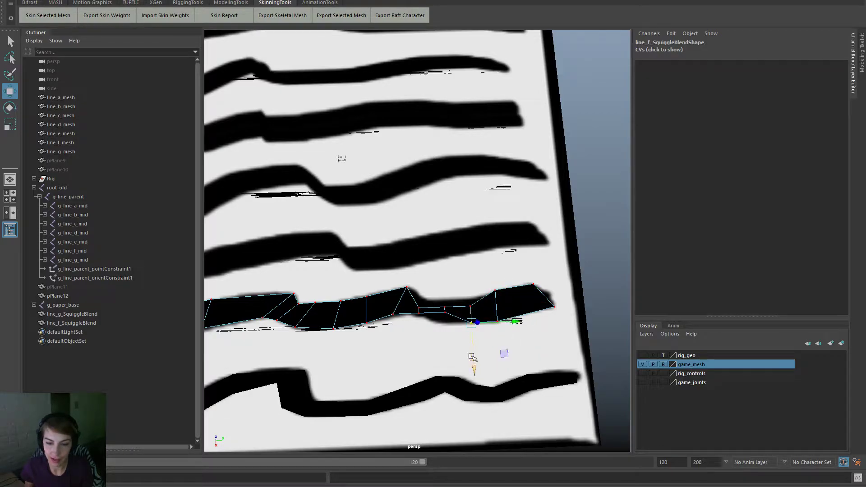
Step: Raise the three upper-edge vertices right of the second hump and lower the bottom vertex between them to the underside
{"action": "left_click_drag", "start_coordinate": [414, 298], "coordinate": [482, 311]}
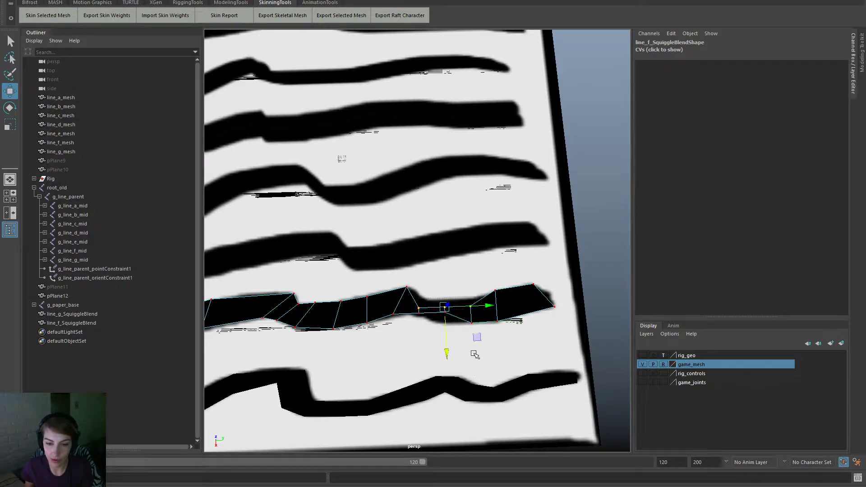
{"action": "left_click_drag", "start_coordinate": [450, 354], "coordinate": [449, 347]}
{"action": "left_click_drag", "start_coordinate": [476, 302], "coordinate": [459, 320]}
{"action": "left_click_drag", "start_coordinate": [447, 353], "coordinate": [448, 364]}
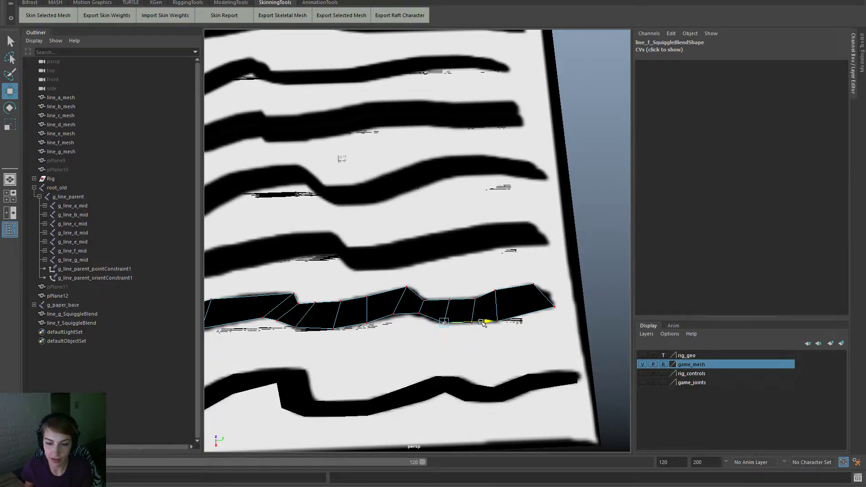
Step: Bring the two lower-edge vertices flanking the second hump's right slope closer together and nudge the upper-edge vertices above them onto the stroke
{"action": "left_click_drag", "start_coordinate": [483, 320], "coordinate": [477, 326]}
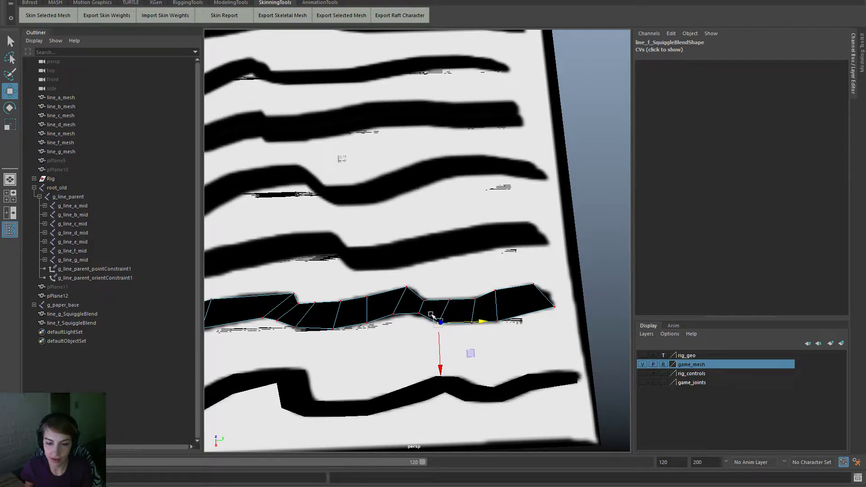
{"action": "left_click_drag", "start_coordinate": [409, 307], "coordinate": [430, 313]}
{"action": "left_click_drag", "start_coordinate": [404, 354], "coordinate": [406, 353]}
{"action": "left_click", "coordinate": [423, 300]}
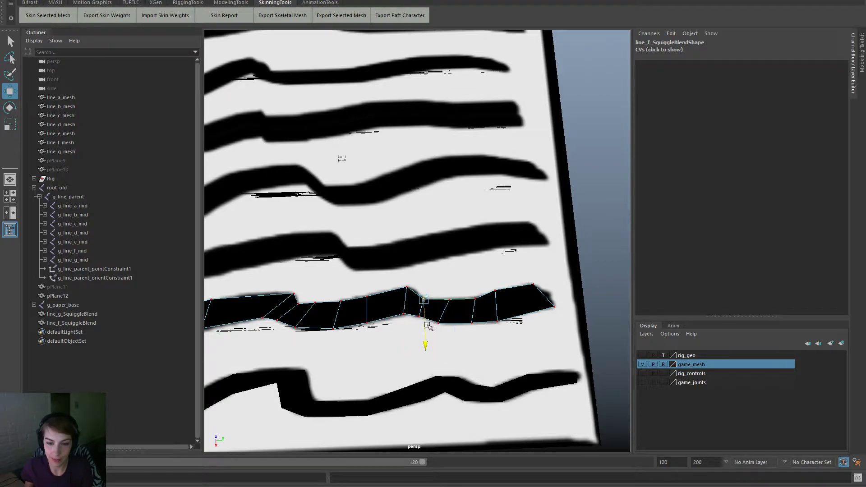
{"action": "left_click", "coordinate": [407, 287]}
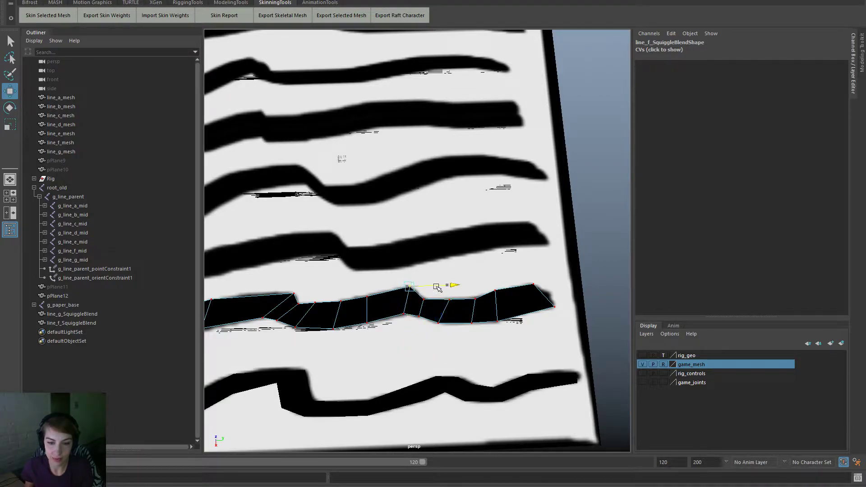
Step: Nudge the upper-edge vertex just before the second hump's peak onto the stroke's top edge and return the strip to object mode
{"action": "middle_click_drag", "start_coordinate": [396, 311], "coordinate": [429, 310], "text": "alt"}
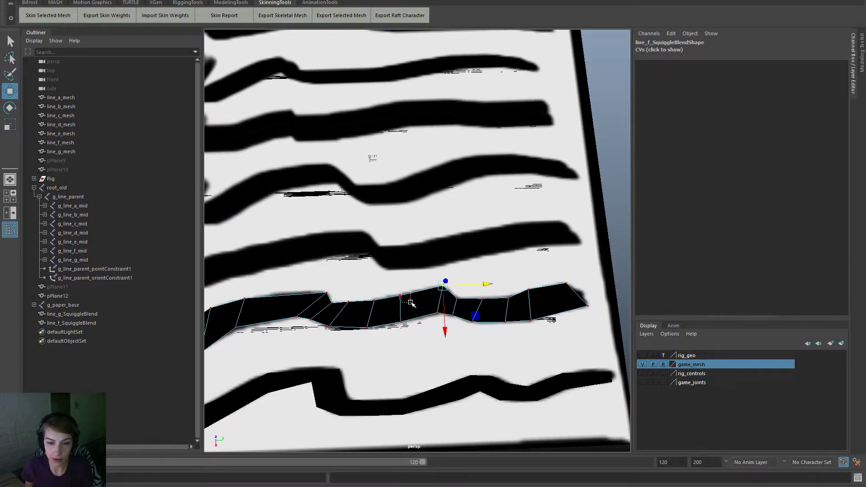
{"action": "left_click", "coordinate": [407, 298]}
{"action": "left_click", "coordinate": [401, 294]}
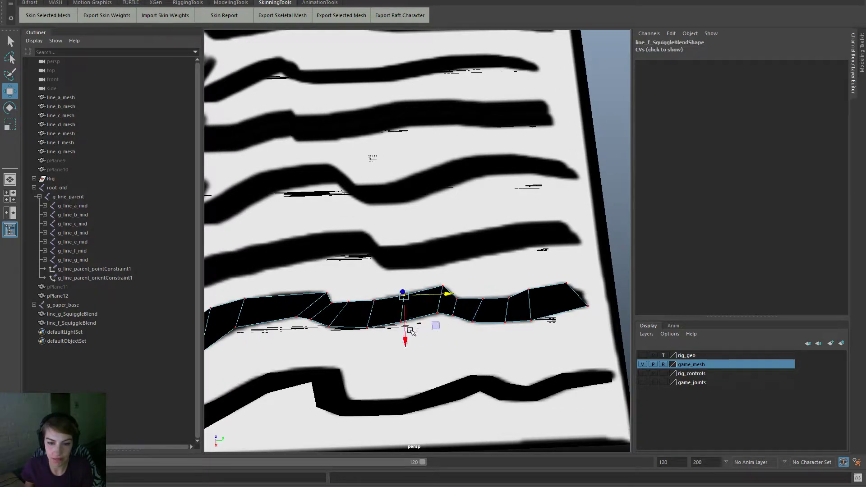
{"action": "right_click_drag", "start_coordinate": [451, 269], "coordinate": [493, 239]}
{"action": "left_click", "coordinate": [552, 221]}
Step: Shift the first hump's crest vertex slightly left and lower the three upper-edge vertices beyond it onto the stroke's top edge
{"action": "left_click_drag", "start_coordinate": [482, 275], "coordinate": [386, 301], "text": "alt"}
{"action": "left_click", "coordinate": [387, 300]}
{"action": "key", "text": "f"}
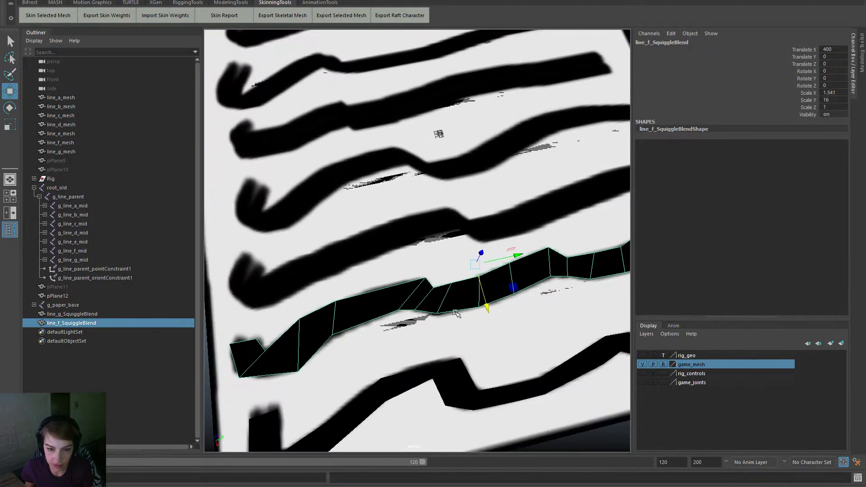
{"action": "right_click_drag", "start_coordinate": [411, 256], "coordinate": [374, 281]}
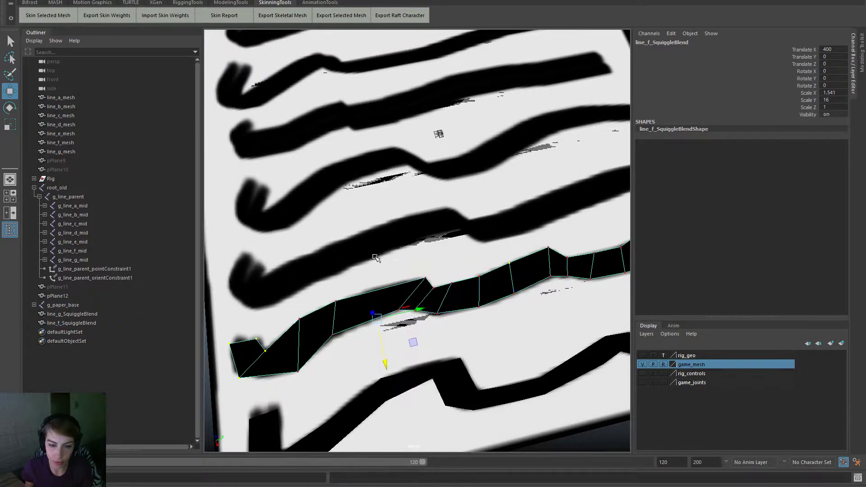
{"action": "left_click", "coordinate": [432, 279]}
{"action": "left_click_drag", "start_coordinate": [471, 267], "coordinate": [430, 276]}
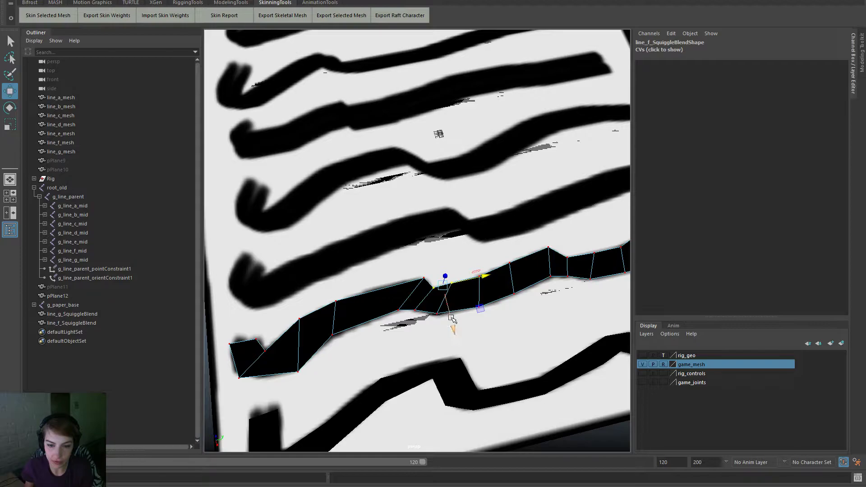
{"action": "left_click_drag", "start_coordinate": [452, 318], "coordinate": [453, 321]}
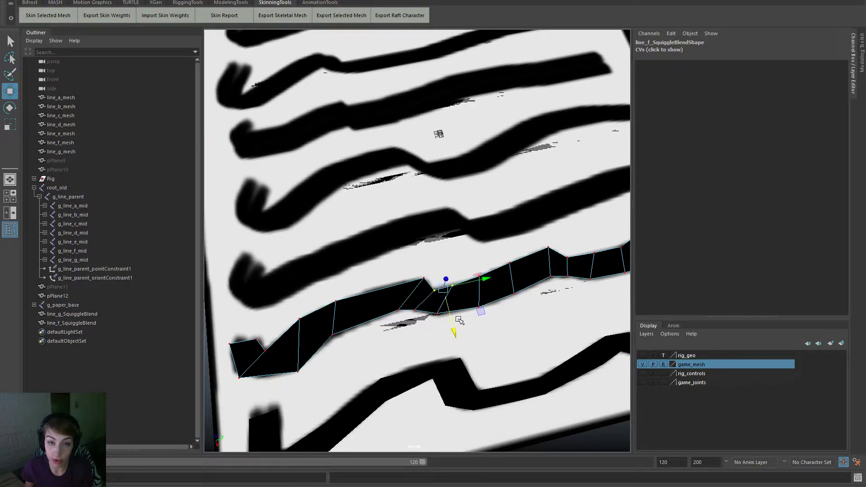
{"action": "left_click_drag", "start_coordinate": [492, 294], "coordinate": [460, 267]}
{"action": "left_click_drag", "start_coordinate": [488, 312], "coordinate": [489, 314]}
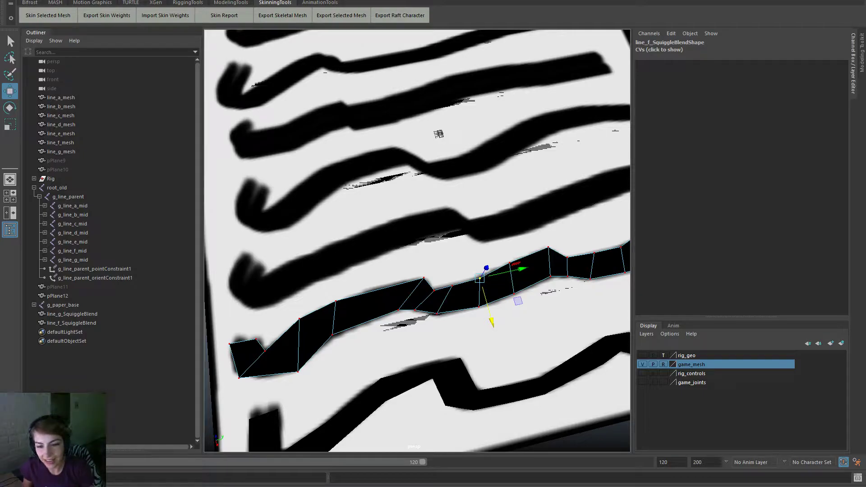
Step: Examine how the whole line_f_SquiggleBlend strip covers its painted stroke on the paper, in object mode
{"action": "right_click_drag", "start_coordinate": [473, 382], "coordinate": [194, 211], "text": "alt"}
{"action": "key", "text": "alt+v"}
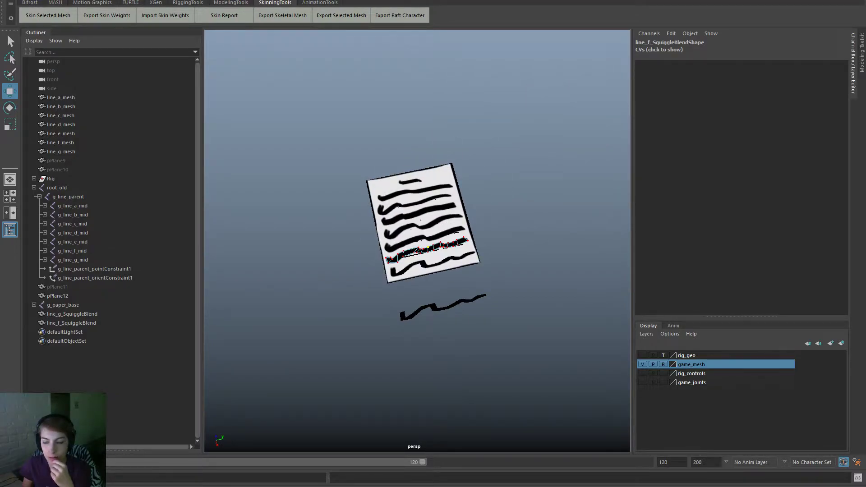
{"action": "key", "text": "alt+v"}
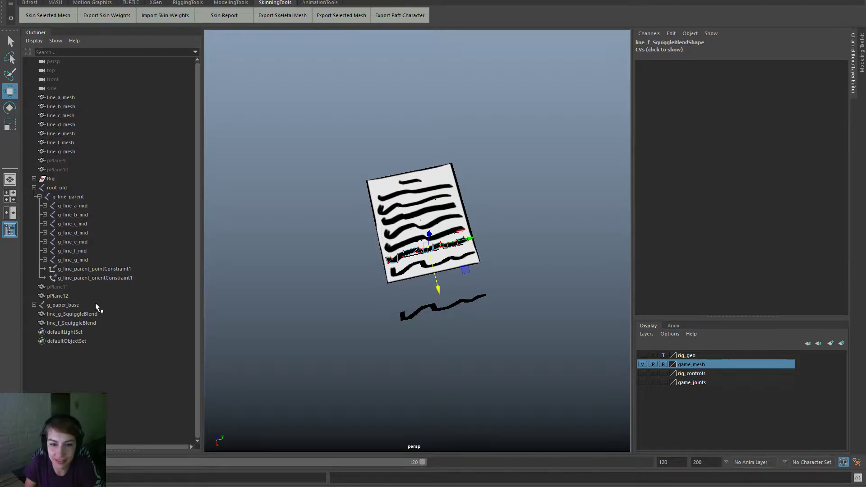
{"action": "scroll", "coordinate": [490, 289], "scroll_direction": "up", "scroll_amount": 6}
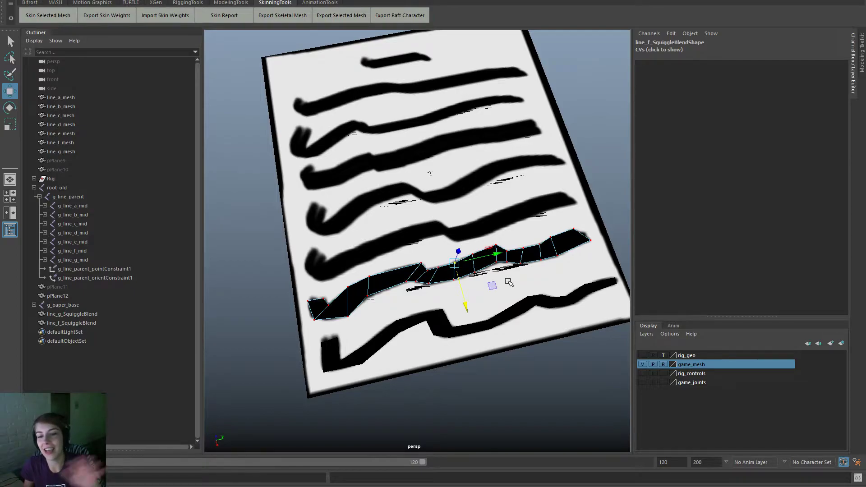
{"action": "left_click_drag", "start_coordinate": [561, 313], "coordinate": [511, 315], "text": "alt"}
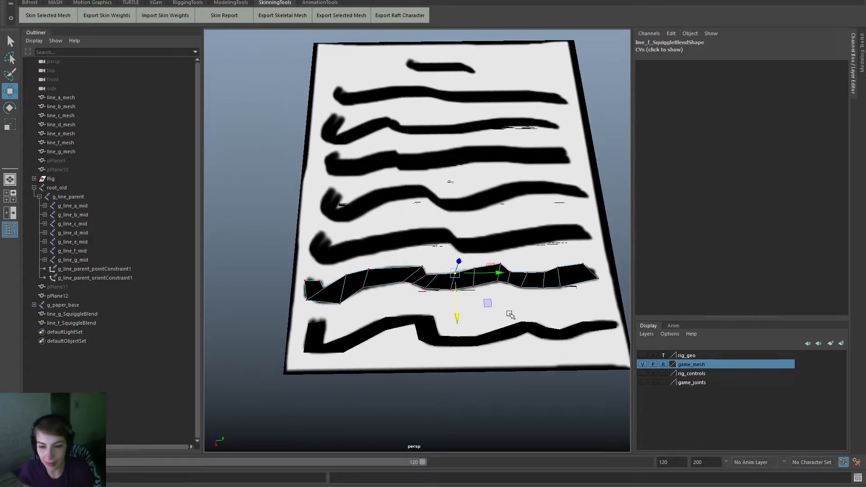
{"action": "right_click_drag", "start_coordinate": [508, 257], "coordinate": [551, 244]}
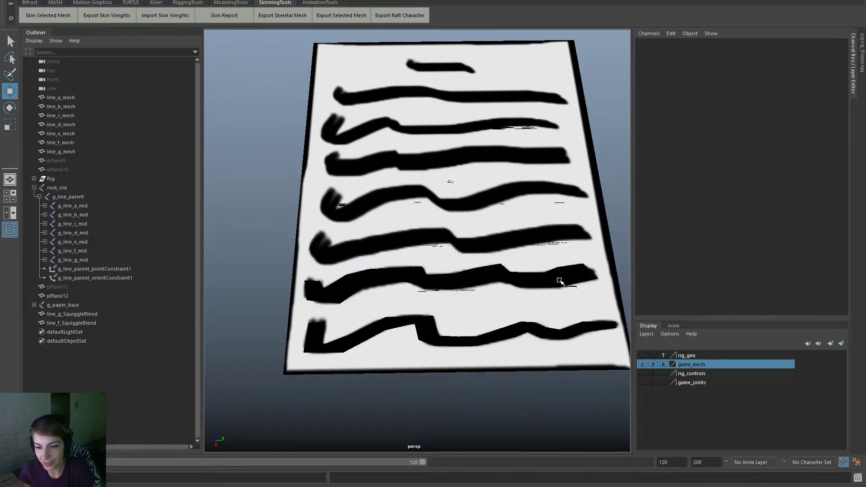
{"action": "left_click_drag", "start_coordinate": [484, 324], "coordinate": [482, 333], "text": "alt"}
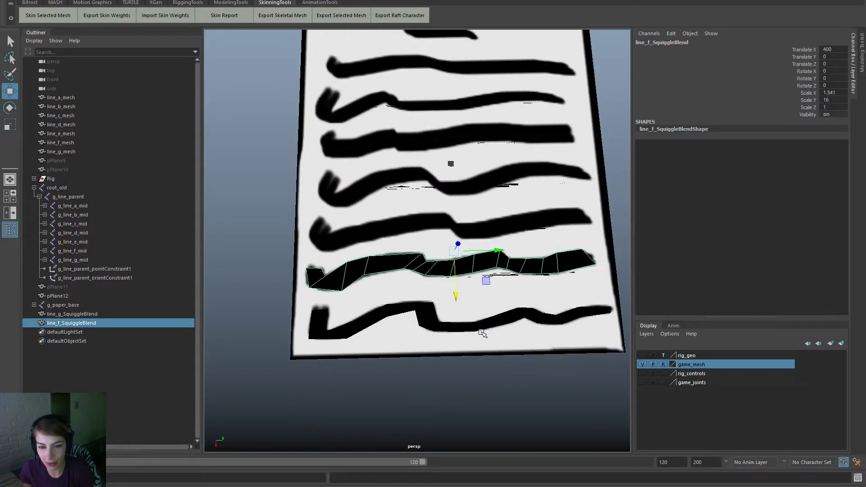
{"action": "left_click", "coordinate": [543, 378]}
{"action": "left_click", "coordinate": [561, 267]}
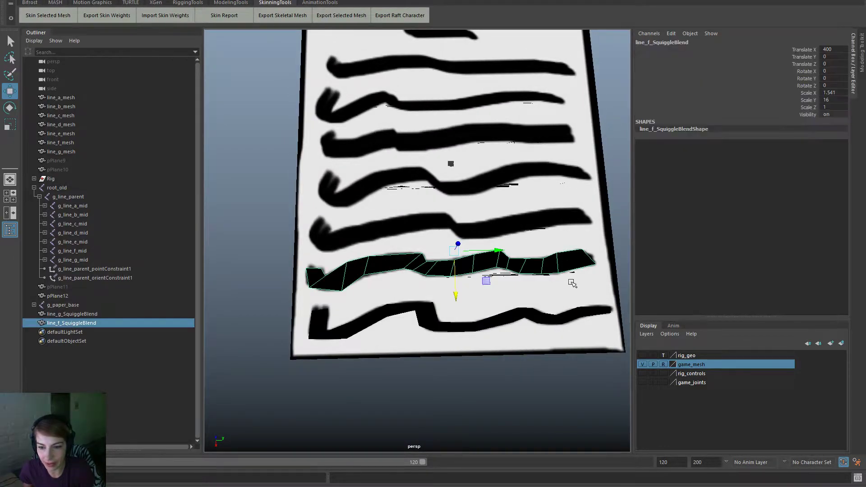
Step: Nudge the upper-edge vertex just before the strip's right end onto the stroke's top and check the fit of the end's top corner vertex
{"action": "middle_click_drag", "start_coordinate": [572, 282], "coordinate": [402, 315], "text": "alt"}
{"action": "right_click_drag", "start_coordinate": [388, 311], "coordinate": [500, 321], "text": "alt"}
{"action": "right_click_drag", "start_coordinate": [501, 255], "coordinate": [454, 260]}
{"action": "left_click_drag", "start_coordinate": [468, 266], "coordinate": [494, 294]}
{"action": "left_click_drag", "start_coordinate": [481, 327], "coordinate": [484, 330]}
{"action": "left_click_drag", "start_coordinate": [519, 290], "coordinate": [524, 290]}
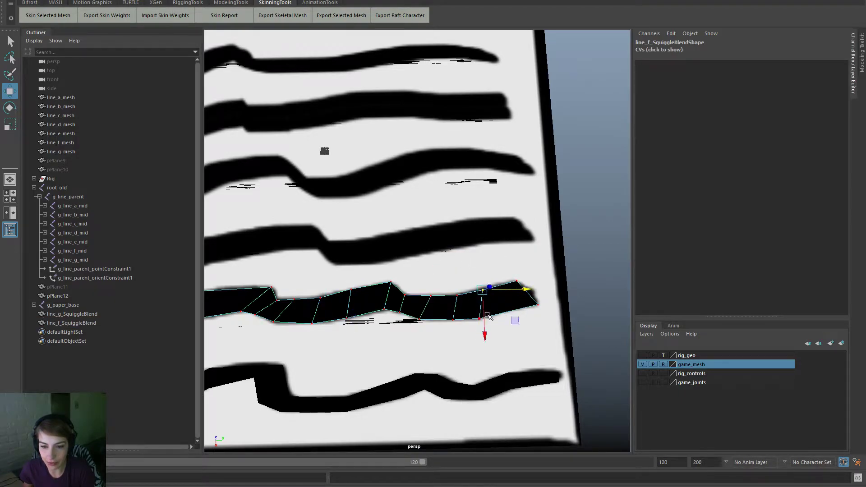
{"action": "left_click", "coordinate": [517, 282]}
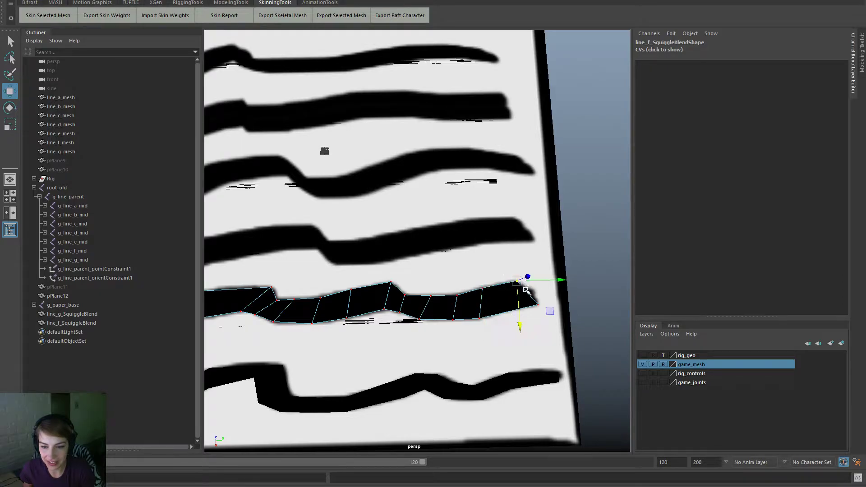
Step: Shift the lower-edge vertex just before the right end to the right and align the outer tip vertex with the stroke
{"action": "left_click", "coordinate": [479, 318]}
{"action": "left_click_drag", "start_coordinate": [518, 316], "coordinate": [527, 316]}
{"action": "mouse_move", "coordinate": [493, 356]}
{"action": "left_mouse_down"}
{"action": "mouse_move", "coordinate": [493, 345]}
{"action": "mouse_move", "coordinate": [494, 355]}
{"action": "left_mouse_up"}
{"action": "left_click_drag", "start_coordinate": [526, 319], "coordinate": [522, 320]}
{"action": "left_click", "coordinate": [538, 304]}
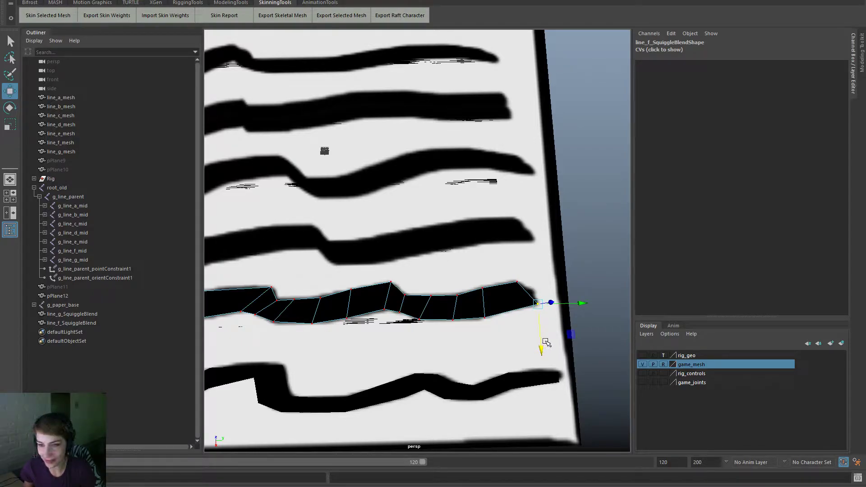
Step: Return the strip to object mode and compare its finished outline with the neighbouring strokes, both selected and deselected
{"action": "right_click_drag", "start_coordinate": [523, 328], "coordinate": [462, 232], "text": "alt"}
{"action": "left_click", "coordinate": [529, 219]}
{"action": "right_click_drag", "start_coordinate": [578, 284], "coordinate": [497, 278], "text": "alt"}
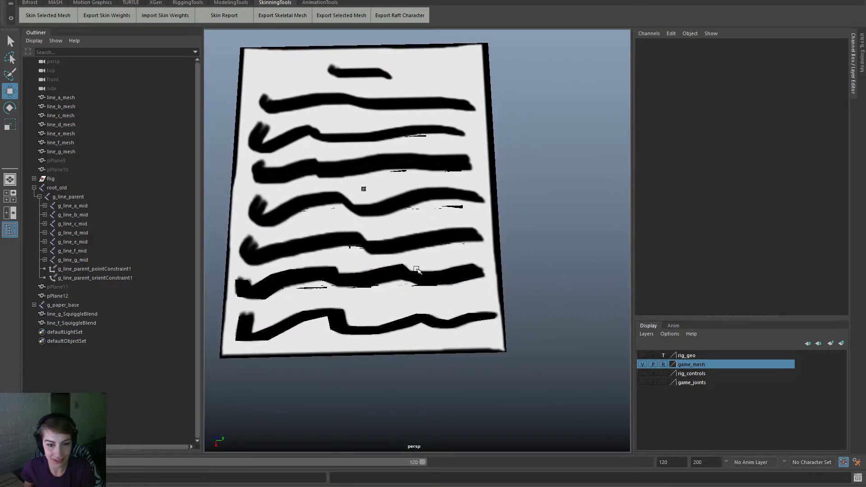
{"action": "left_click", "coordinate": [422, 276]}
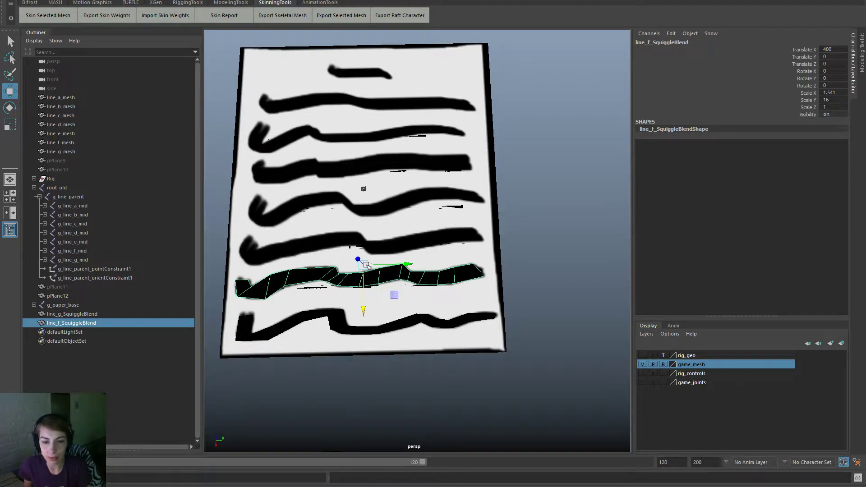
{"action": "scroll", "coordinate": [366, 266], "scroll_direction": "up", "scroll_amount": 3}
{"action": "left_click", "coordinate": [450, 295]}
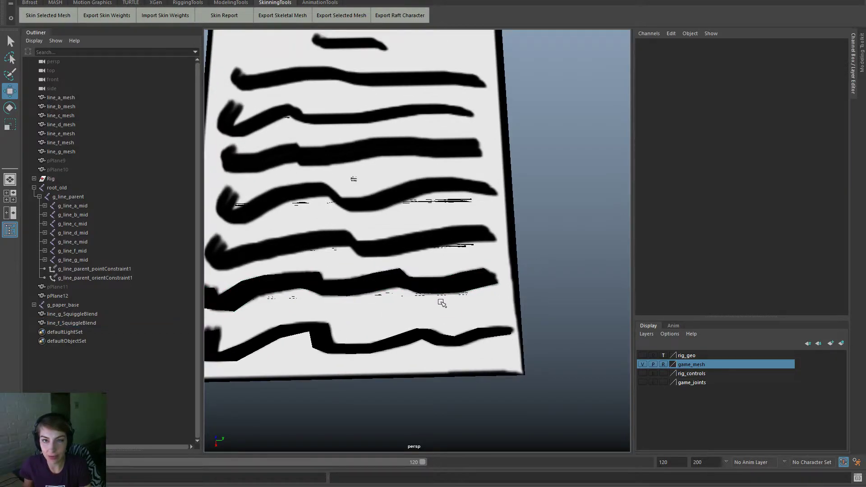
{"action": "scroll", "coordinate": [496, 311], "scroll_direction": "down", "scroll_amount": 3}
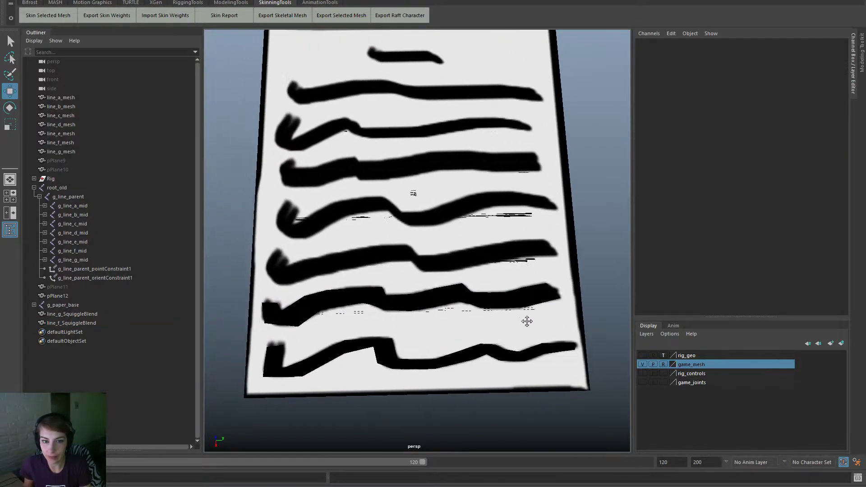
{"action": "left_click", "coordinate": [318, 316]}
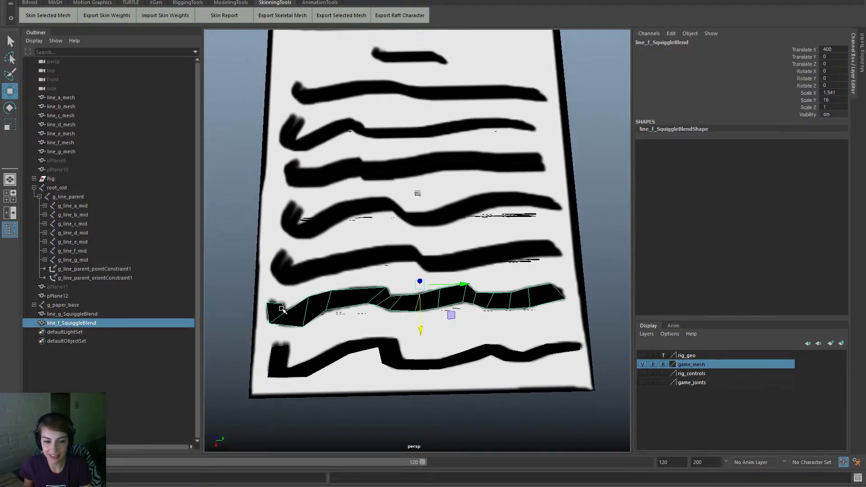
{"action": "right_click", "coordinate": [314, 307]}
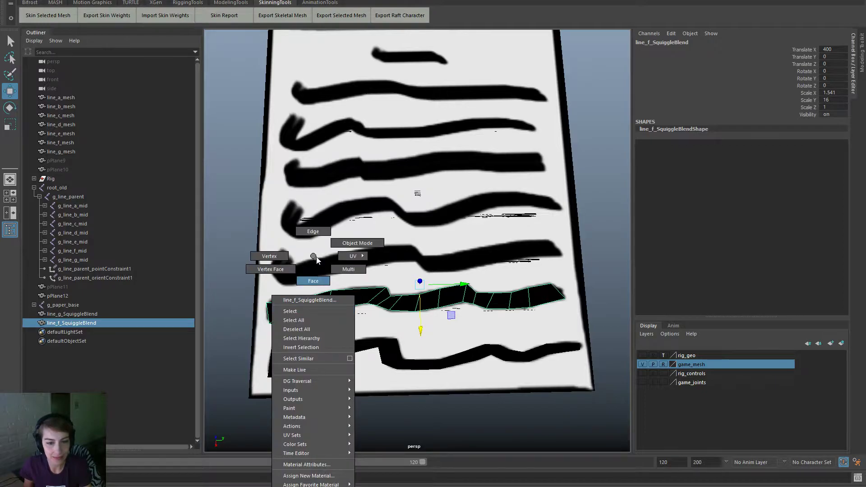
{"action": "right_click_drag", "start_coordinate": [314, 256], "coordinate": [357, 244]}
{"action": "left_click", "coordinate": [469, 400]}
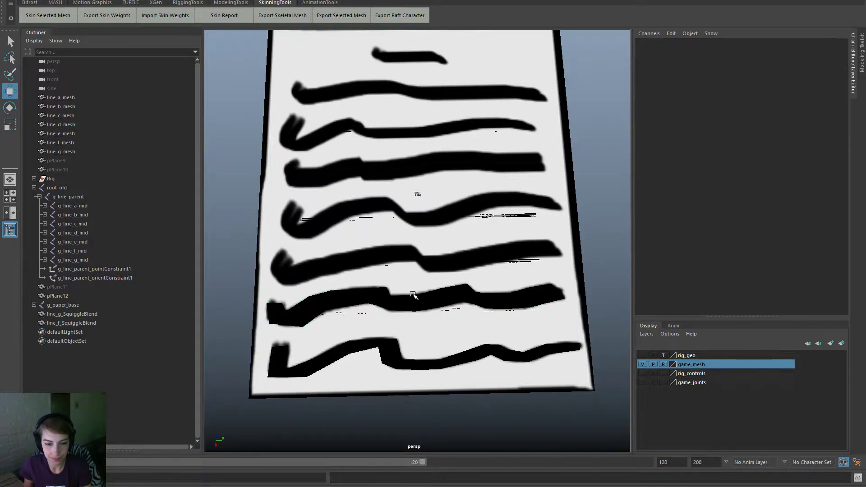
Step: Move line_f_SquiggleBlend off the paper to just above line_g_SquiggleBlend, at about 1148.417 in Translate X
{"action": "left_click", "coordinate": [425, 306]}
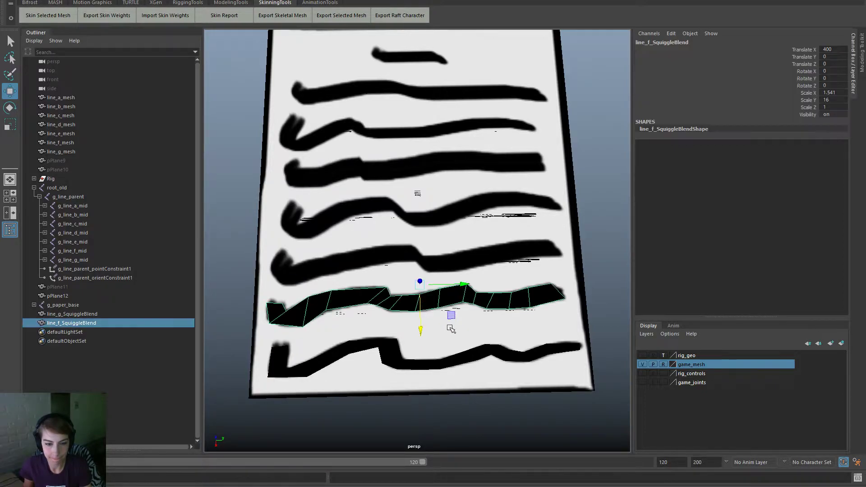
{"action": "scroll", "coordinate": [420, 316], "scroll_direction": "down", "scroll_amount": 5}
{"action": "left_click_drag", "start_coordinate": [419, 320], "coordinate": [423, 430]}
{"action": "left_click", "coordinate": [426, 409], "text": "shift"}
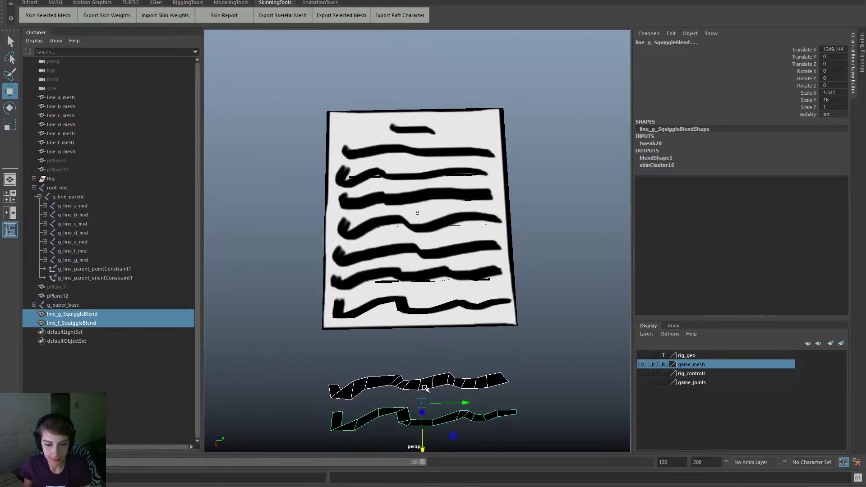
{"action": "left_click_drag", "start_coordinate": [450, 356], "coordinate": [463, 395]}
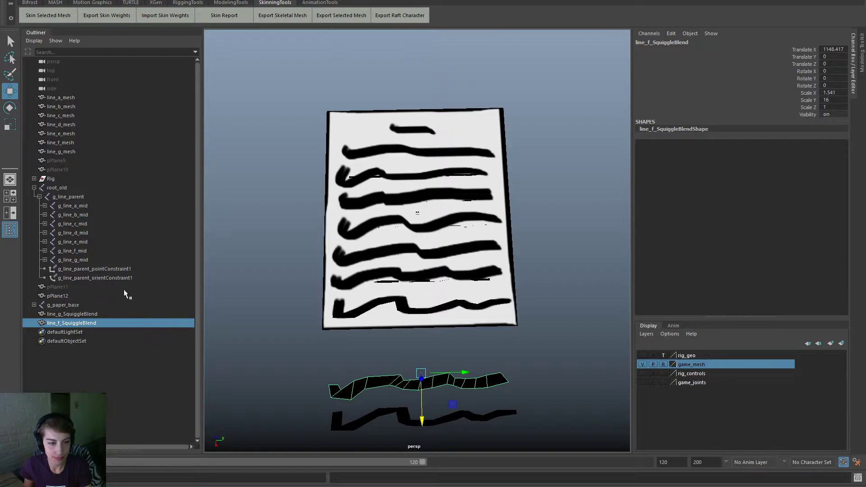
{"action": "left_click", "coordinate": [106, 252], "text": "ctrl"}
{"action": "key", "text": "space"}
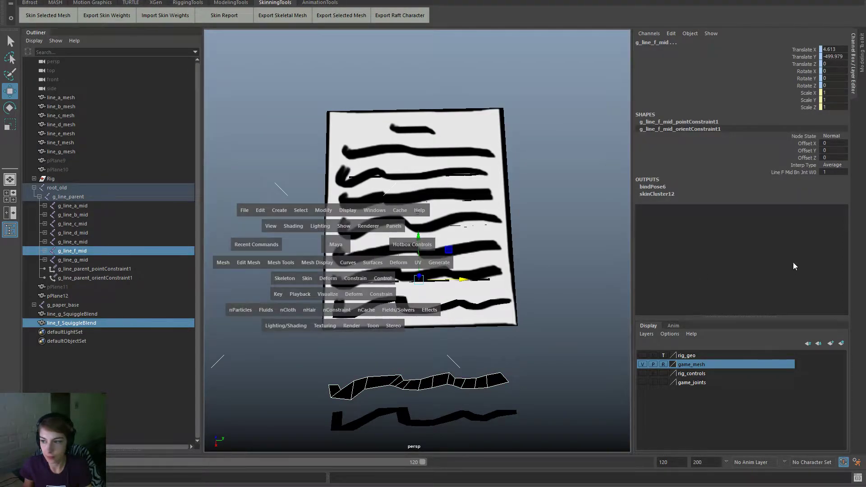
{"action": "left_click", "coordinate": [584, 247]}
{"action": "left_click", "coordinate": [96, 251]}
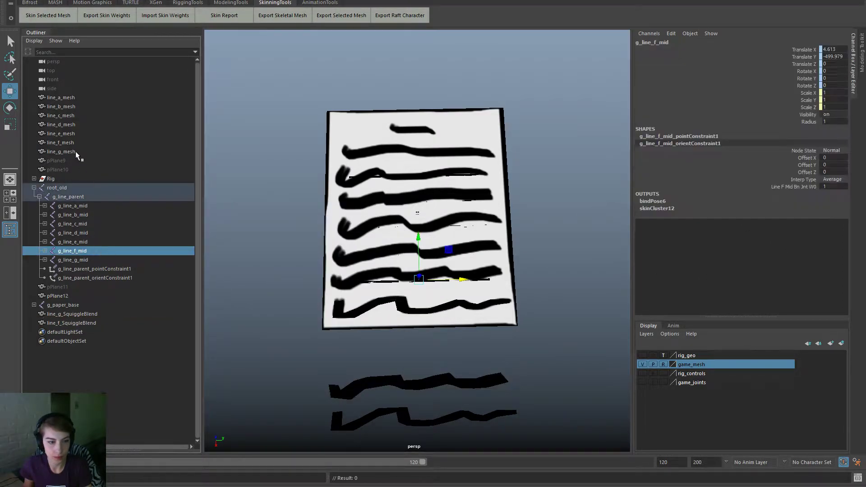
Step: Export line_f_mesh's skin weights to the existing weights.ma file on the Desktop and delete the mesh's history
{"action": "left_click", "coordinate": [76, 142]}
{"action": "left_click", "coordinate": [110, 20]}
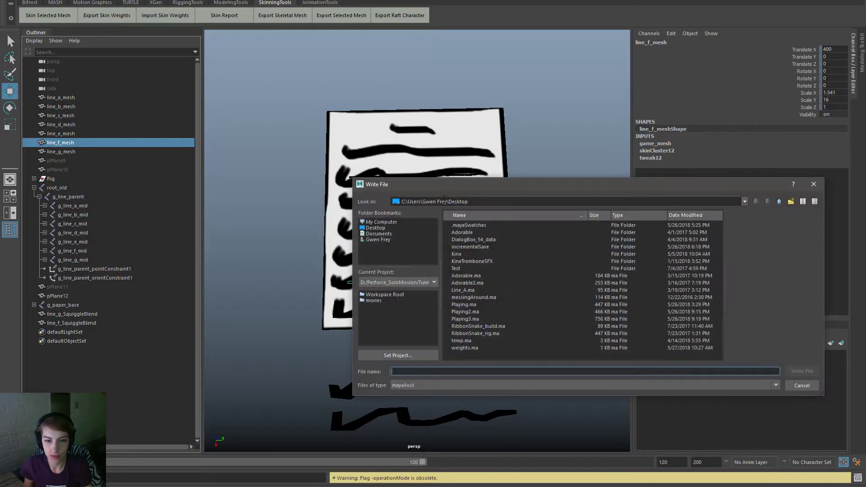
{"action": "double_click", "coordinate": [481, 348]}
{"action": "left_click", "coordinate": [577, 306]}
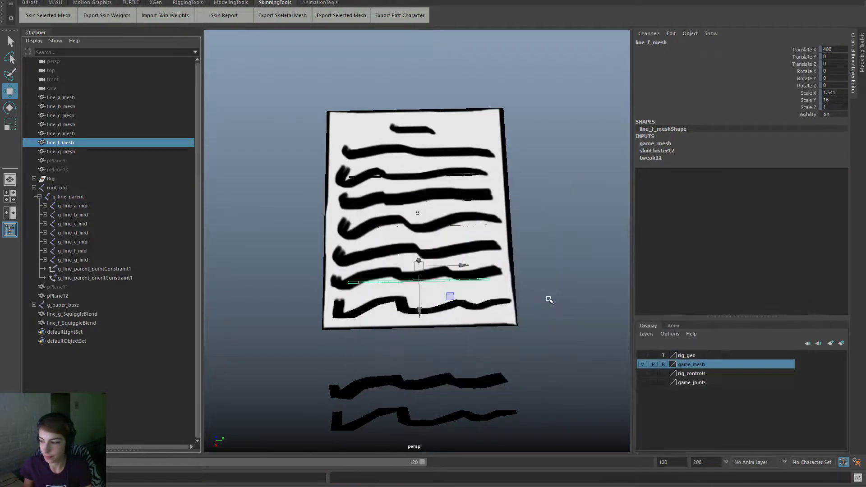
{"action": "key", "text": "space"}
{"action": "left_click_drag", "start_coordinate": [260, 191], "coordinate": [467, 305]}
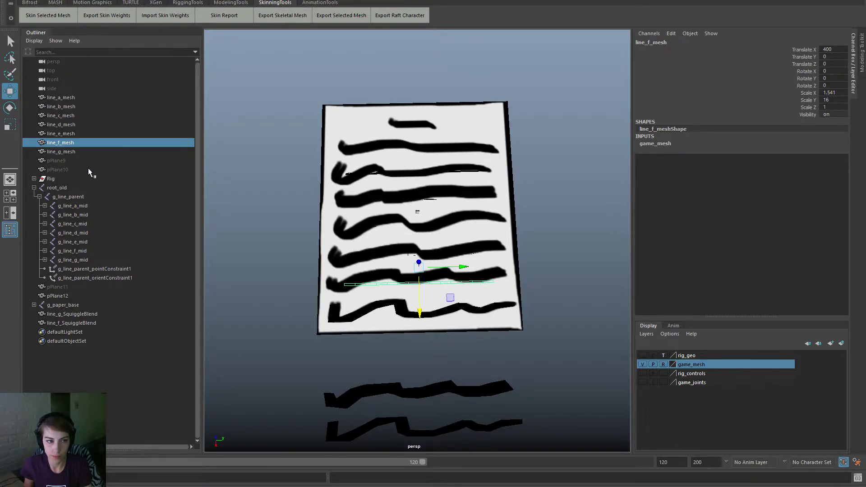
Step: Bind line_f_mesh to the g_line_f_mid joint and its hierarchy as a skin
{"action": "left_click", "coordinate": [90, 249]}
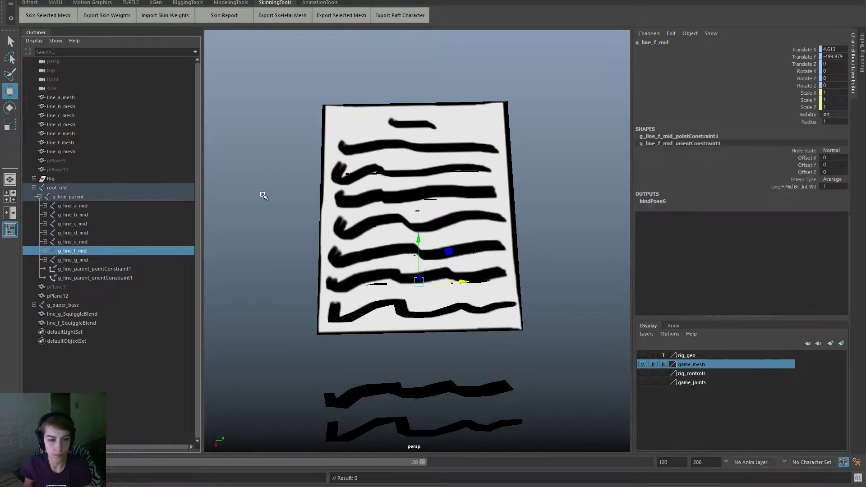
{"action": "right_click_drag", "start_coordinate": [264, 195], "coordinate": [265, 274]}
{"action": "left_click", "coordinate": [87, 143], "text": "ctrl"}
{"action": "key", "text": "space"}
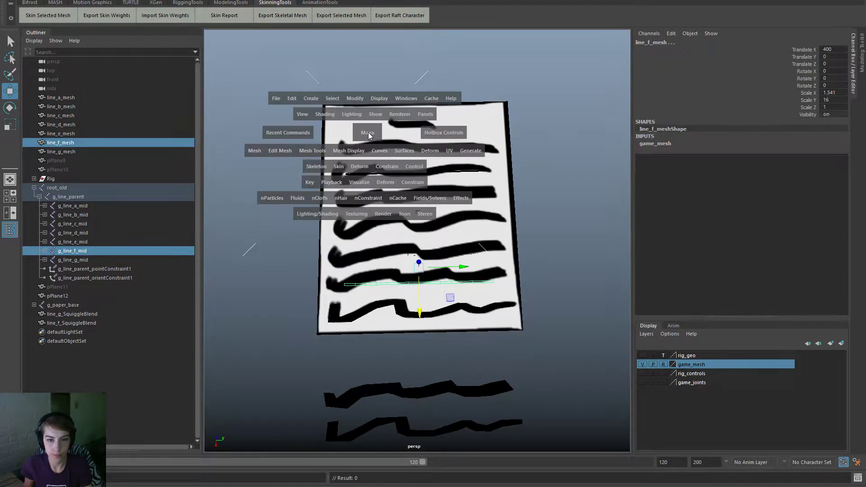
{"action": "left_click", "coordinate": [336, 166]}
{"action": "left_click", "coordinate": [343, 193]}
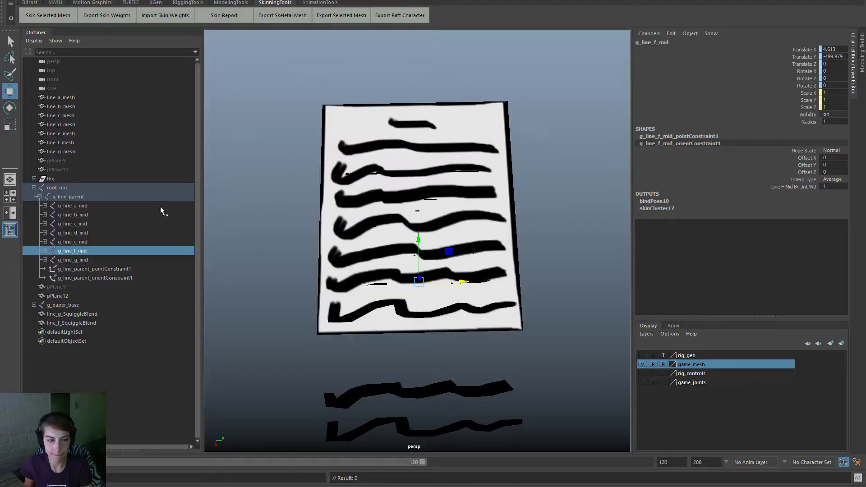
Step: Import the skin weights from weights.ma on the Desktop onto line_f_mesh
{"action": "left_click", "coordinate": [89, 143]}
{"action": "left_click", "coordinate": [156, 18]}
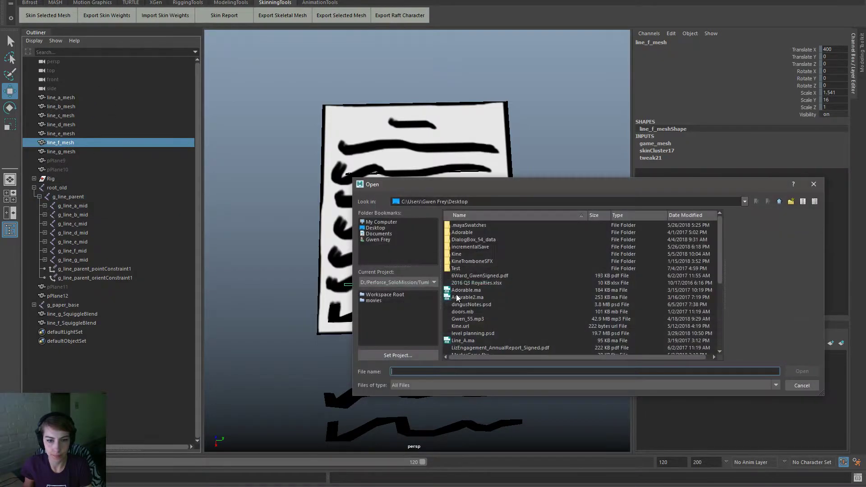
{"action": "left_click", "coordinate": [486, 340]}
{"action": "scroll", "coordinate": [486, 341], "scroll_direction": "down", "scroll_amount": 6}
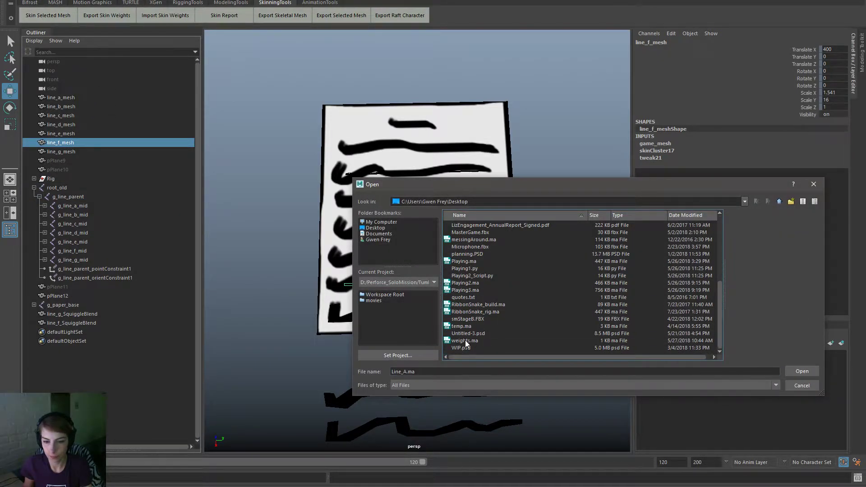
{"action": "double_click", "coordinate": [463, 342]}
{"action": "left_click", "coordinate": [497, 373]}
Step: Select line_f_SquiggleBlend followed by line_f_mesh and review the basic and advanced Blend Shape options without creating the deformer
{"action": "left_click", "coordinate": [494, 389]}
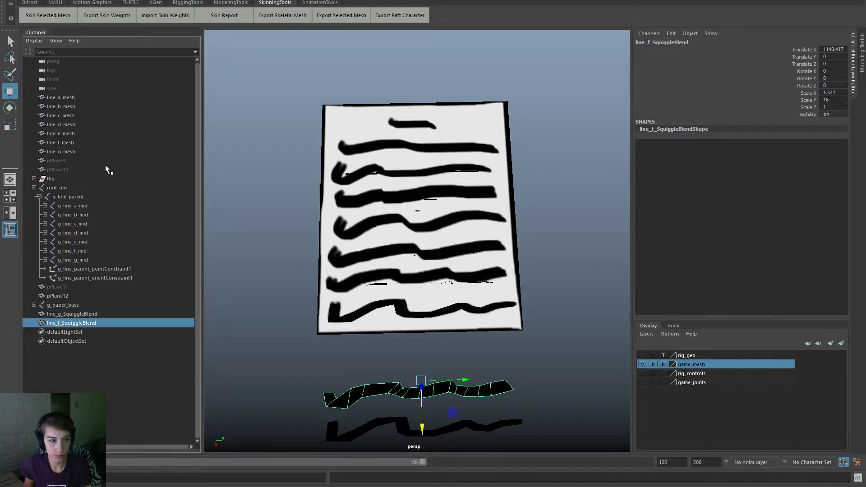
{"action": "left_click", "coordinate": [80, 142], "text": "ctrl"}
{"action": "key", "text": "space"}
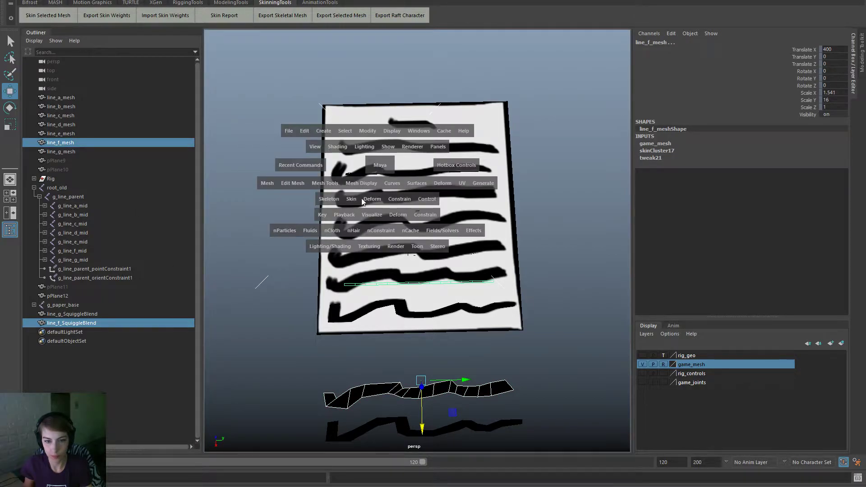
{"action": "left_click", "coordinate": [444, 183]}
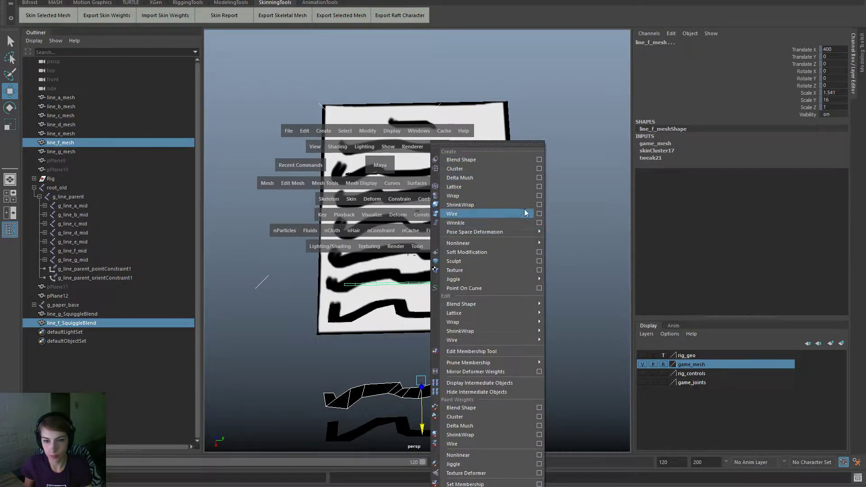
{"action": "left_click", "coordinate": [542, 161]}
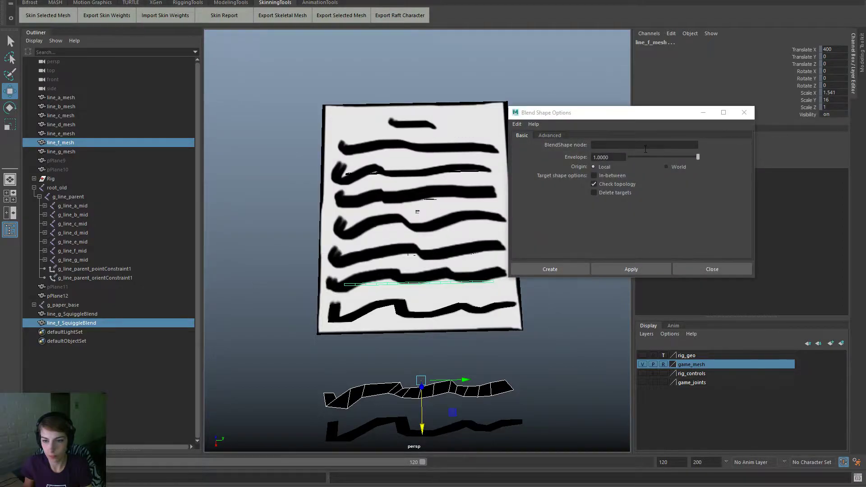
{"action": "left_click", "coordinate": [553, 136]}
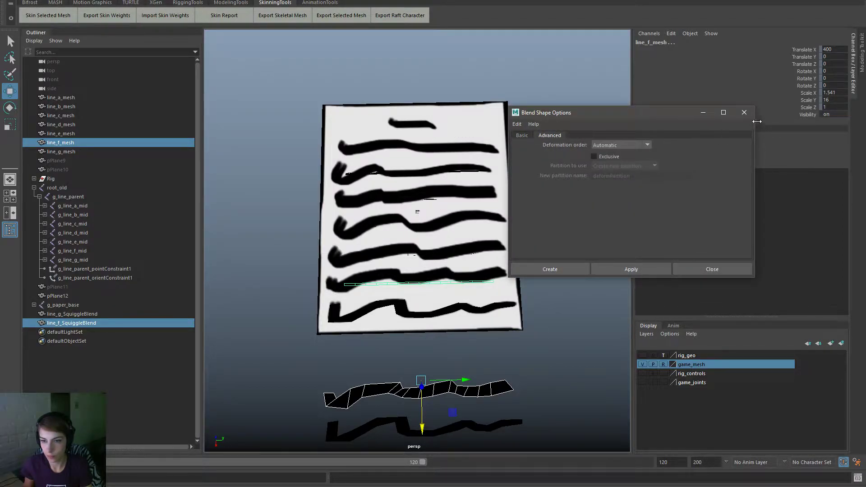
{"action": "left_click", "coordinate": [745, 113]}
Step: Create a blend shape on line_f_mesh in the Shape Editor with line_f_SquiggleBlend as its target
{"action": "key", "text": "space"}
{"action": "left_click", "coordinate": [376, 82]}
{"action": "mouse_move", "coordinate": [441, 134]}
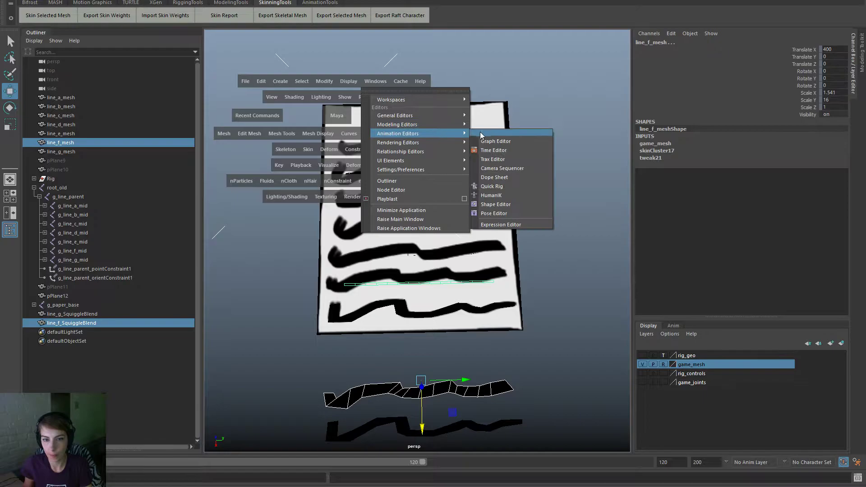
{"action": "left_click", "coordinate": [505, 205]}
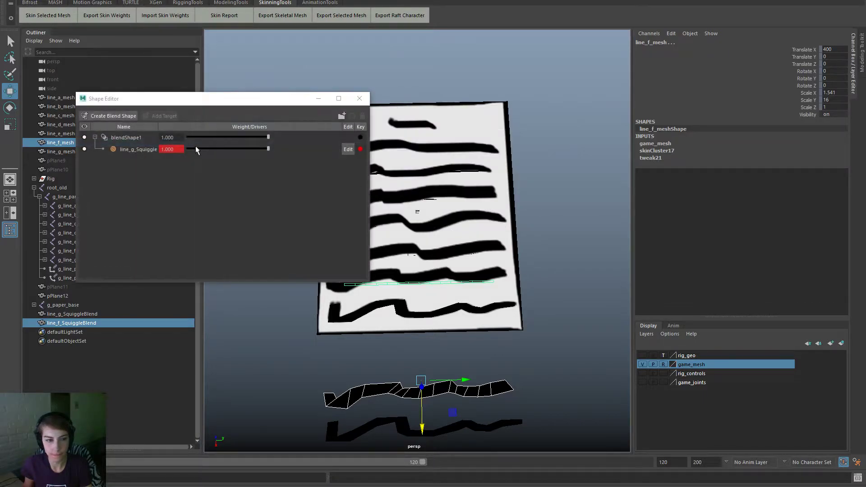
{"action": "left_click_drag", "start_coordinate": [185, 105], "coordinate": [131, 89]}
{"action": "left_click", "coordinate": [82, 97]}
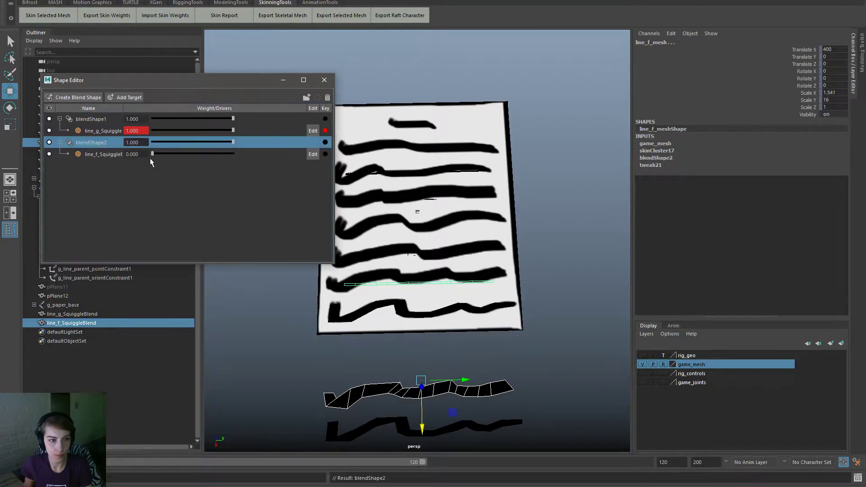
Step: Test the line_f_SquiggleBlend target by sweeping its weight from 0 up to 1
{"action": "left_click", "coordinate": [151, 155]}
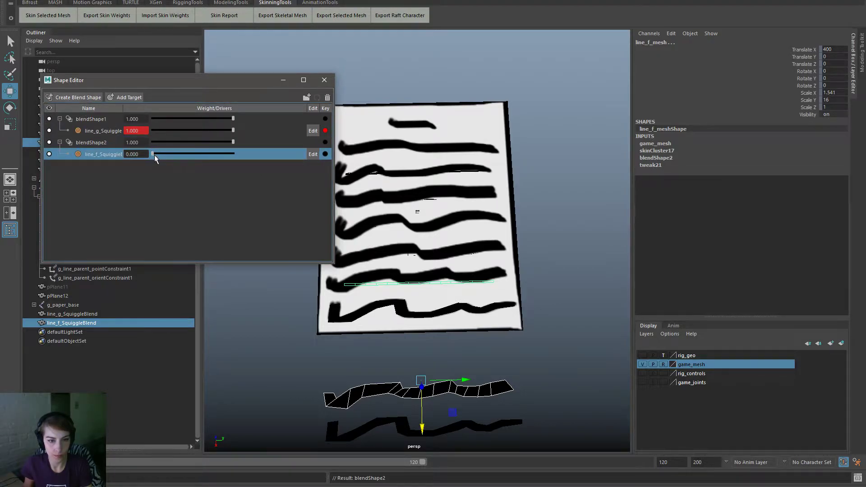
{"action": "mouse_move", "coordinate": [154, 155]}
{"action": "left_mouse_down"}
{"action": "mouse_move", "coordinate": [275, 163]}
{"action": "mouse_move", "coordinate": [80, 167]}
{"action": "left_mouse_up"}
{"action": "left_click_drag", "start_coordinate": [225, 156], "coordinate": [309, 173]}
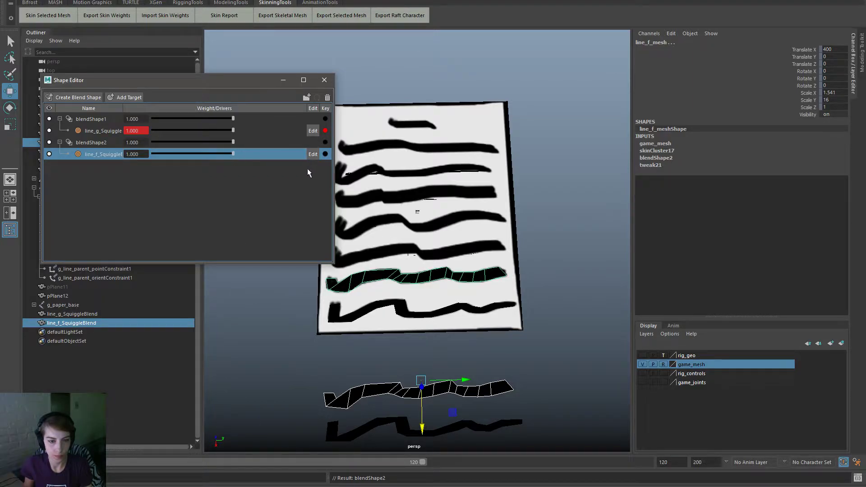
Step: Key the line_f_SquiggleBlend weight at 1 and play the animation to check how the strips move
{"action": "left_click", "coordinate": [325, 154]}
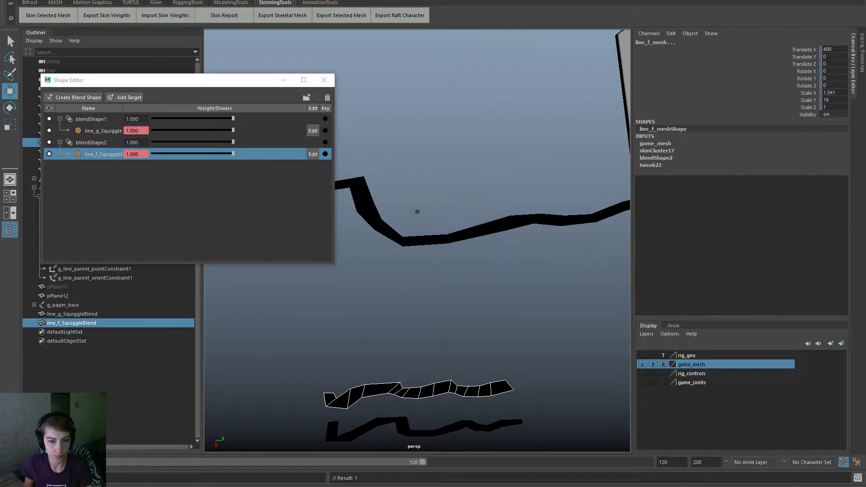
{"action": "key", "text": "alt+v"}
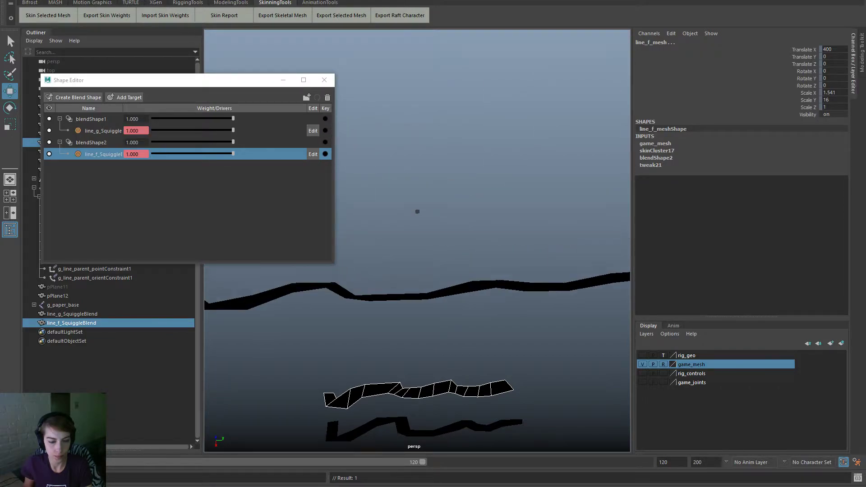
{"action": "mouse_move", "coordinate": [444, 299]}
{"action": "right_mouse_down", "text": "alt"}
{"action": "mouse_move", "coordinate": [274, 284]}
{"action": "mouse_move", "coordinate": [277, 312]}
{"action": "right_mouse_up", "text": "alt"}
{"action": "left_click", "coordinate": [325, 153]}
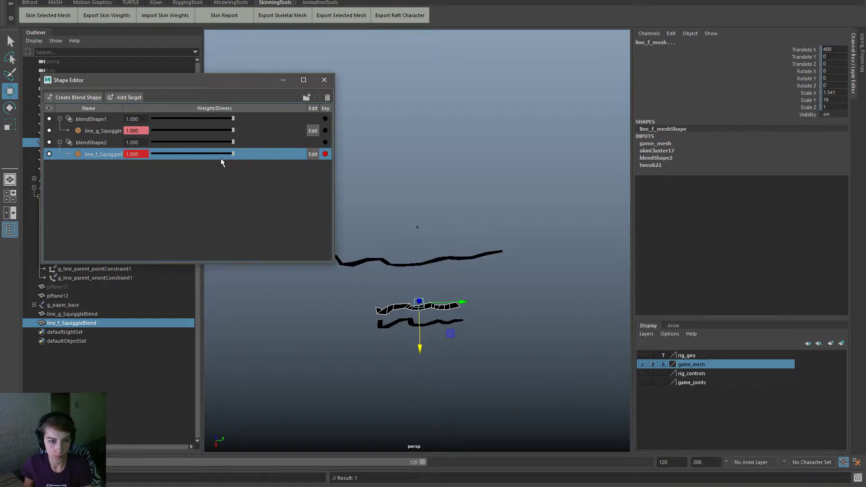
{"action": "right_click_drag", "start_coordinate": [396, 230], "coordinate": [349, 209], "text": "alt"}
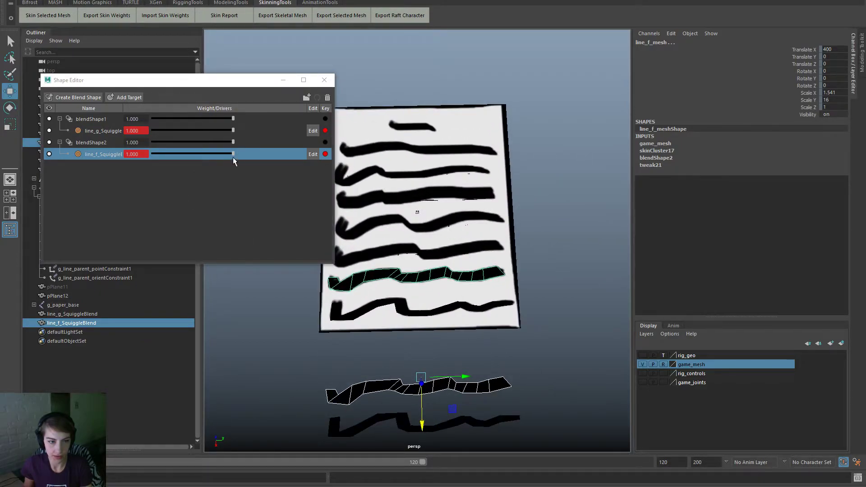
Step: Select line_f_mesh's blend shape node and remove the animation from its line_f_SquiggleBlend weight
{"action": "right_click", "coordinate": [266, 156]}
{"action": "right_click", "coordinate": [83, 133]}
{"action": "left_click", "coordinate": [59, 194]}
{"action": "right_click", "coordinate": [93, 145]}
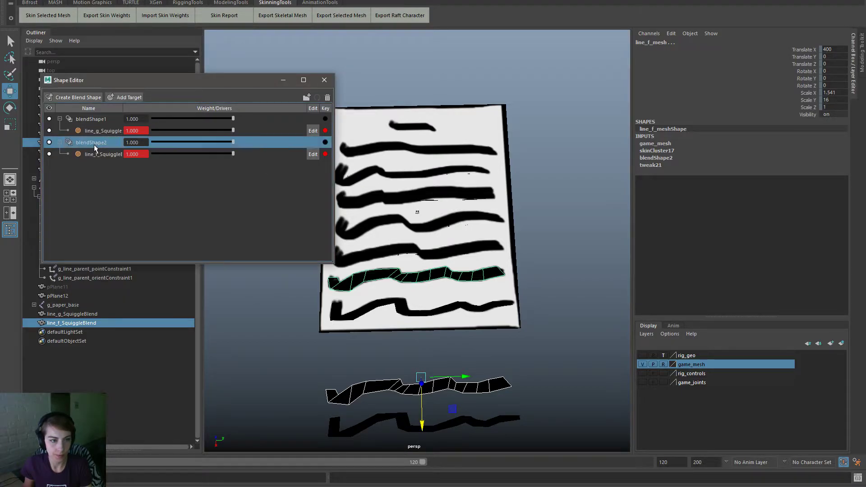
{"action": "left_click", "coordinate": [125, 182]}
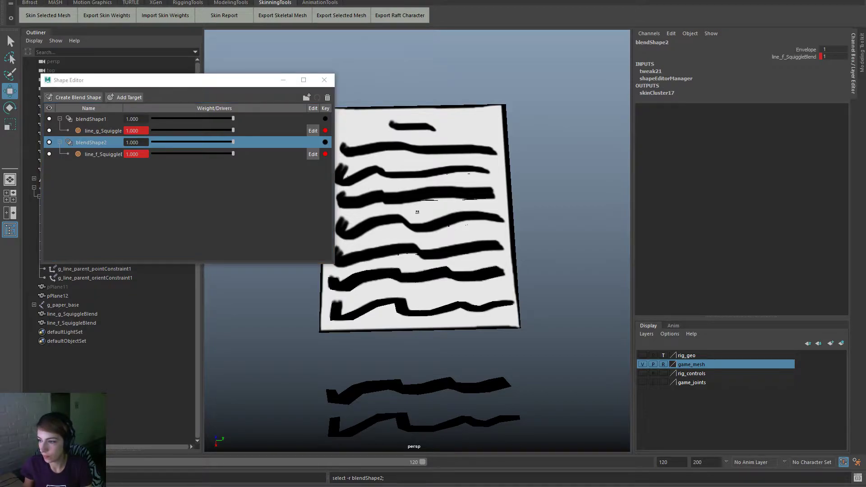
{"action": "key", "text": "Delete"}
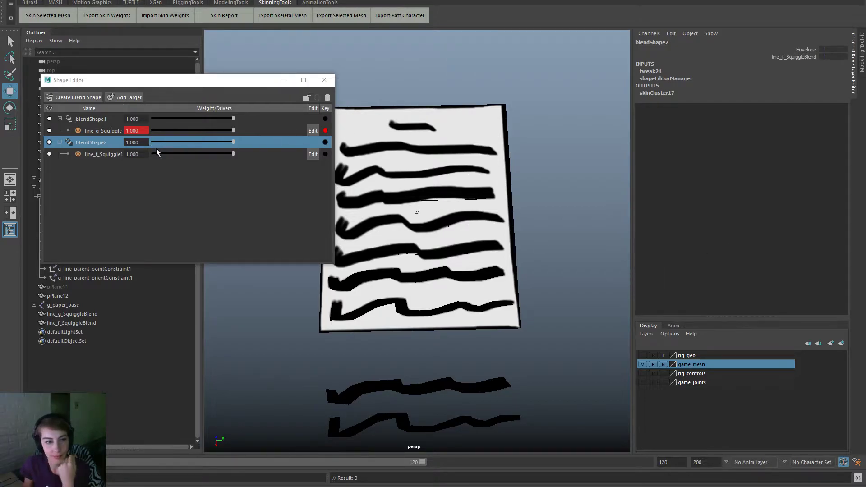
Step: Set the line_f_SquiggleBlend weight to 0, close the Shape Editor and clear the selection
{"action": "mouse_move", "coordinate": [156, 150]}
{"action": "left_mouse_down"}
{"action": "mouse_move", "coordinate": [123, 152]}
{"action": "mouse_move", "coordinate": [272, 152]}
{"action": "mouse_move", "coordinate": [149, 154]}
{"action": "left_mouse_up"}
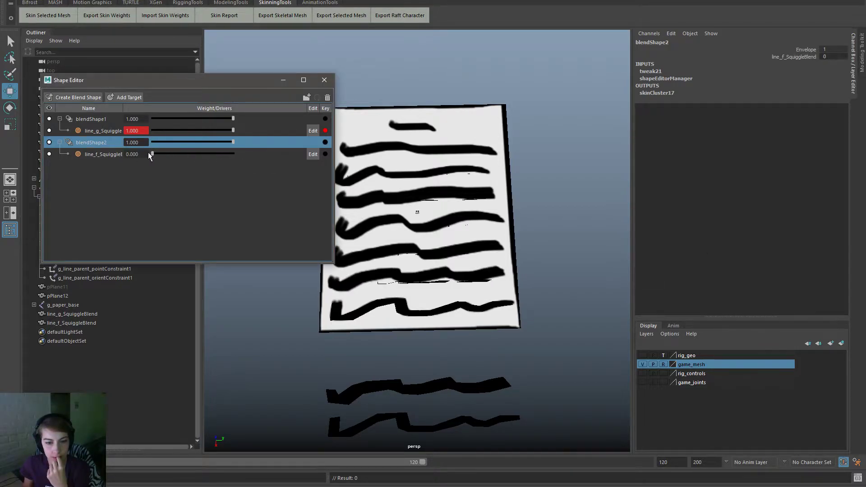
{"action": "left_click", "coordinate": [324, 80]}
{"action": "left_click", "coordinate": [599, 379]}
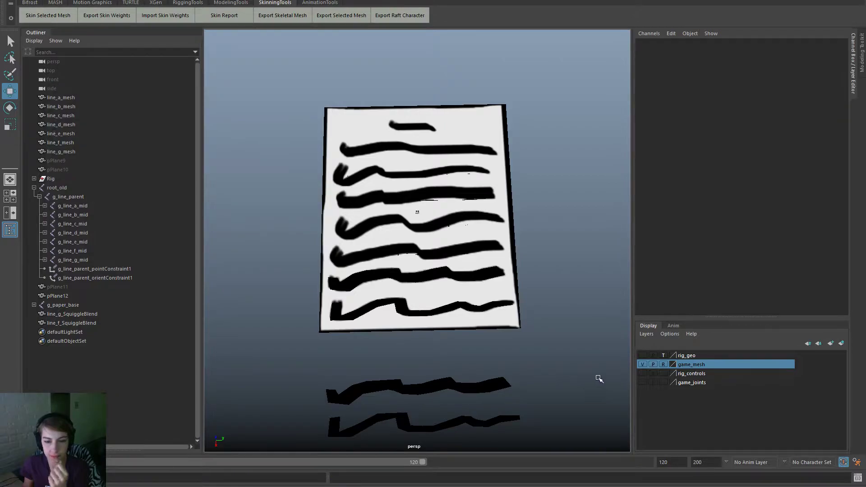
Step: Duplicate line_e_mesh and unlock the copy's translate, rotate and scale channels
{"action": "scroll", "coordinate": [330, 243], "scroll_direction": "up", "scroll_amount": 2}
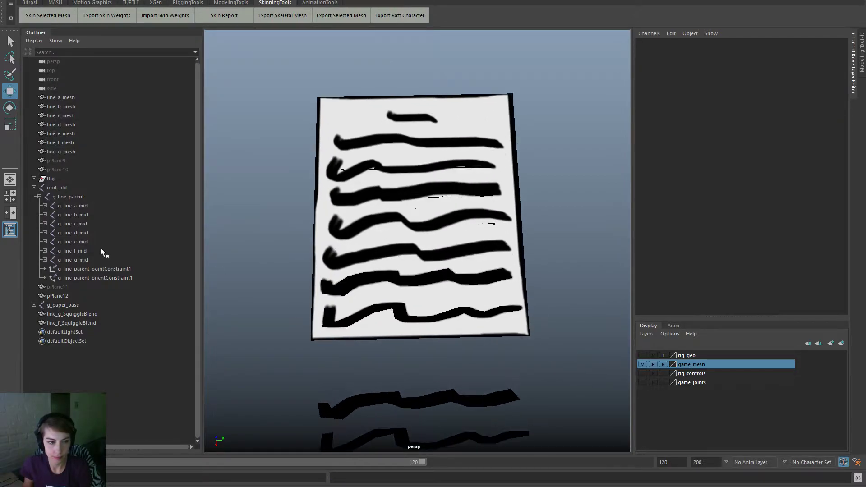
{"action": "left_click", "coordinate": [80, 117]}
{"action": "left_click", "coordinate": [74, 134]}
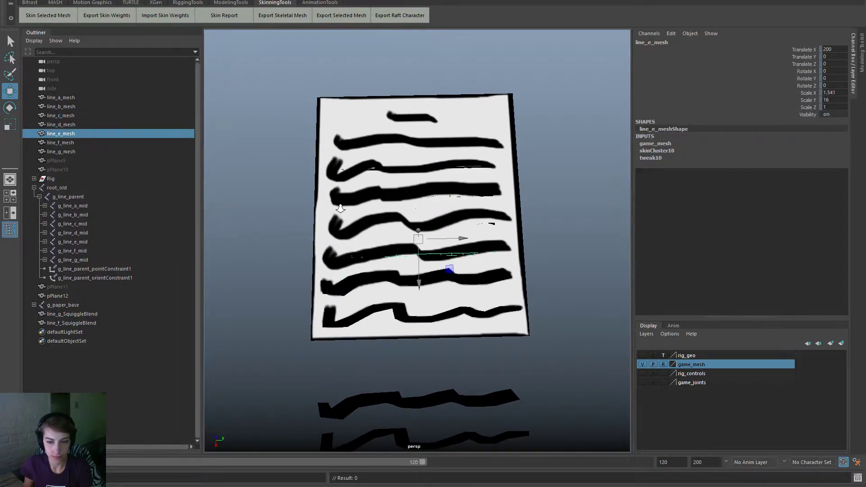
{"action": "key", "text": "ctrl+d"}
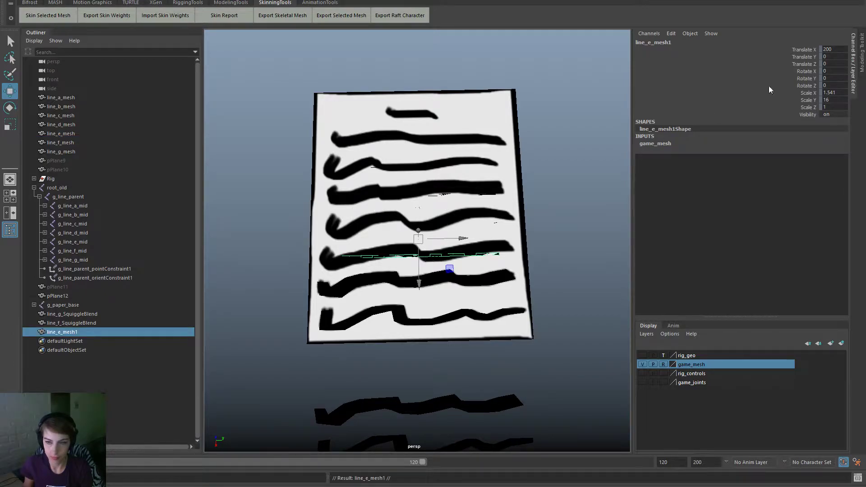
{"action": "left_click_drag", "start_coordinate": [801, 50], "coordinate": [803, 114]}
{"action": "right_click", "coordinate": [760, 107]}
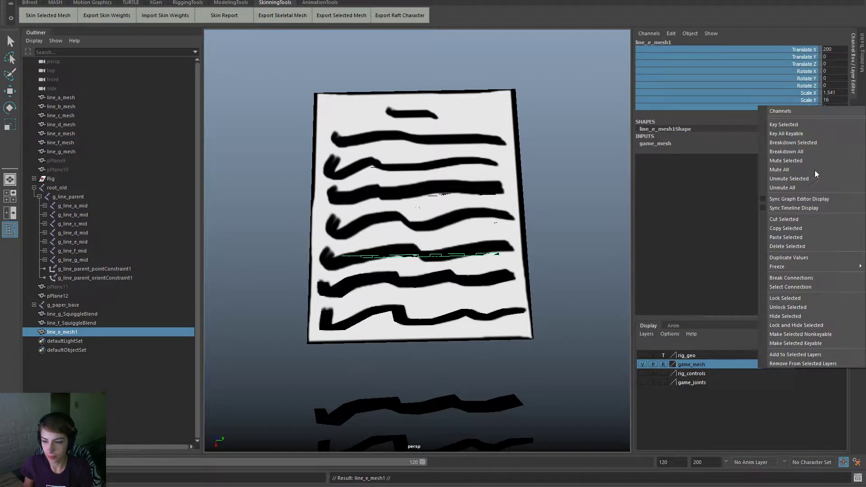
{"action": "left_click", "coordinate": [806, 309]}
Step: Move the line_e_mesh copy off the paper to just above line_f_SquiggleBlend, at about 956.604 in Translate X
{"action": "key", "text": "w"}
{"action": "left_click_drag", "start_coordinate": [419, 279], "coordinate": [440, 399]}
{"action": "scroll", "coordinate": [494, 357], "scroll_direction": "down", "scroll_amount": 3}
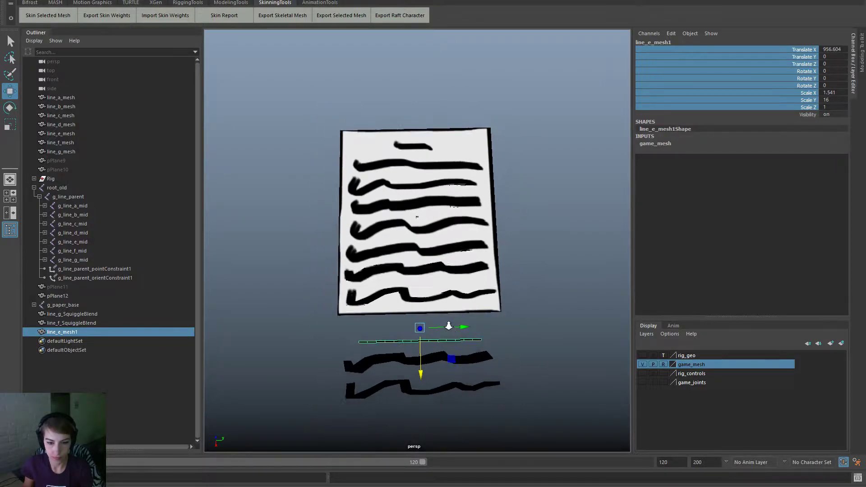
{"action": "left_click", "coordinate": [484, 358]}
{"action": "left_click", "coordinate": [472, 391]}
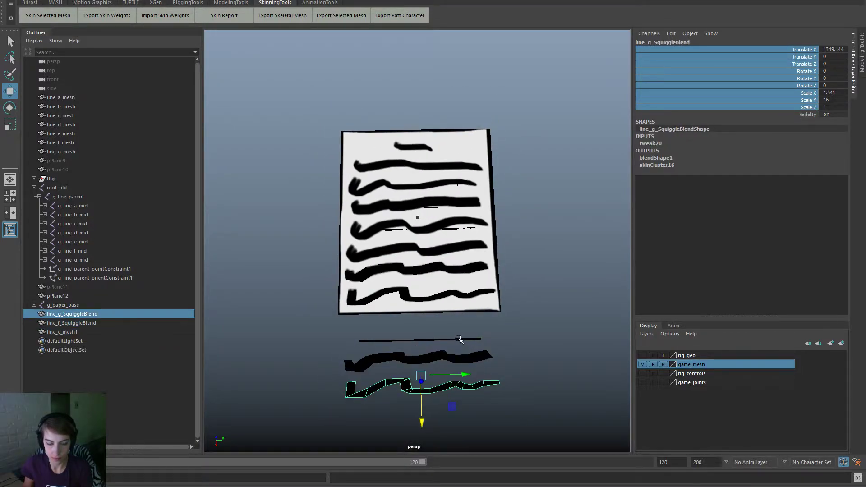
{"action": "left_click", "coordinate": [463, 336]}
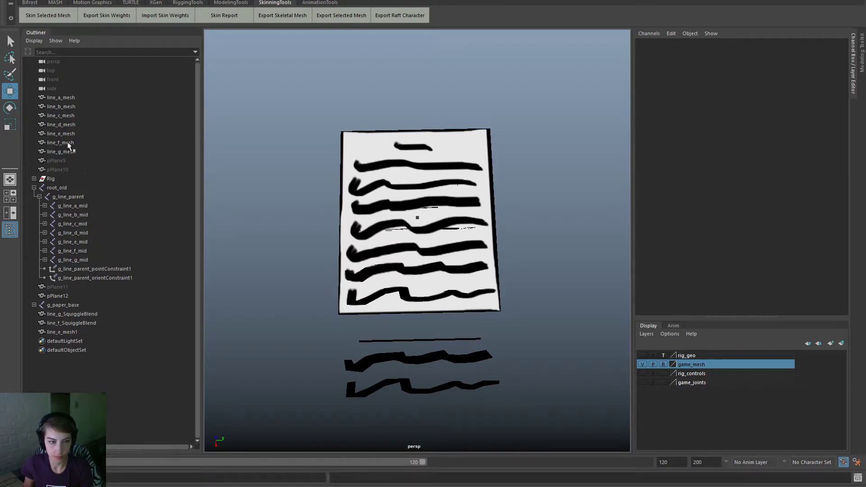
Step: Rename the line_e_mesh copy to line_e_SquiggleBlend, reusing the name of the line_f blend strip
{"action": "double_click", "coordinate": [84, 323]}
{"action": "key", "text": "ctrl+c"}
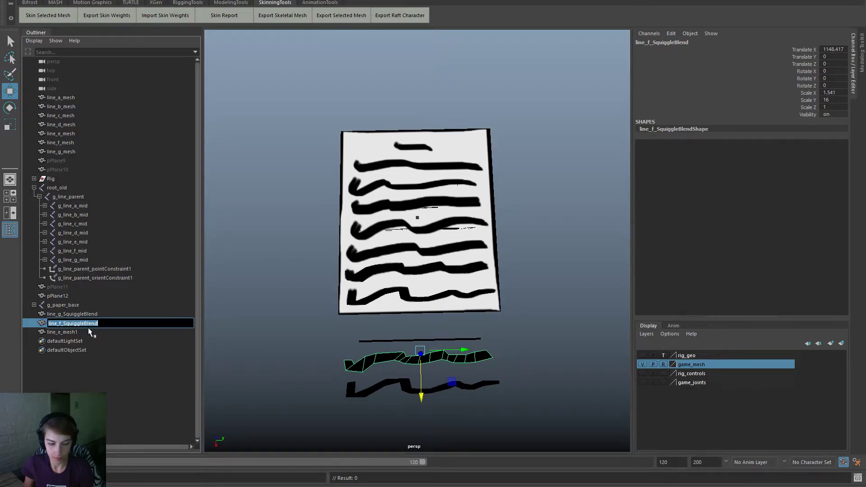
{"action": "double_click", "coordinate": [81, 332]}
{"action": "key", "text": "ctrl+v"}
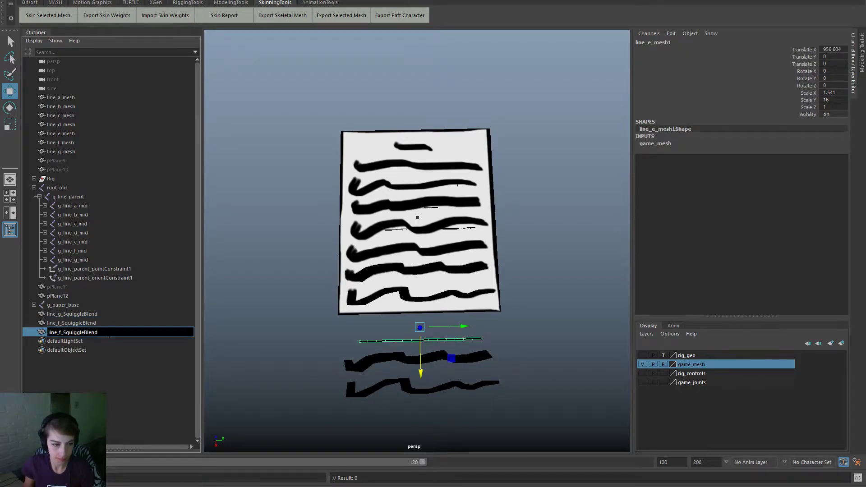
{"action": "type", "text": "e"}
{"action": "key", "text": "Return"}
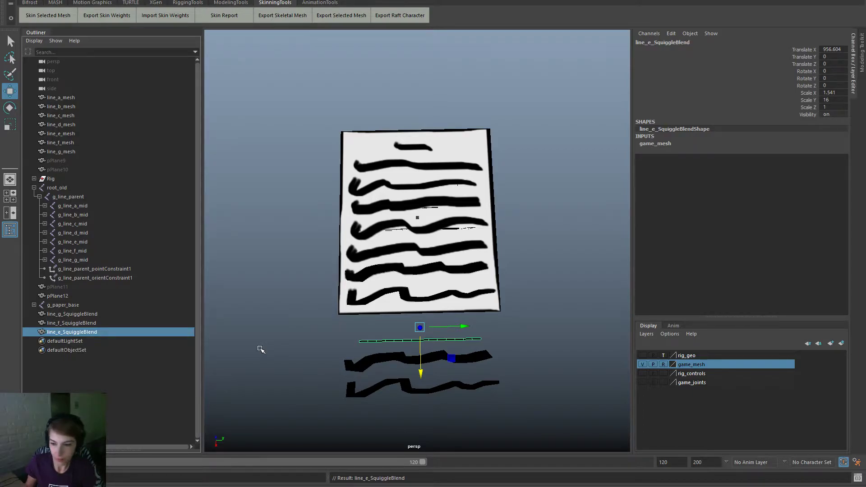
Step: Remove line_e_SquiggleBlend from the game_mesh layer and move the three squiggle blend strips farther below the paper
{"action": "right_click", "coordinate": [720, 365]}
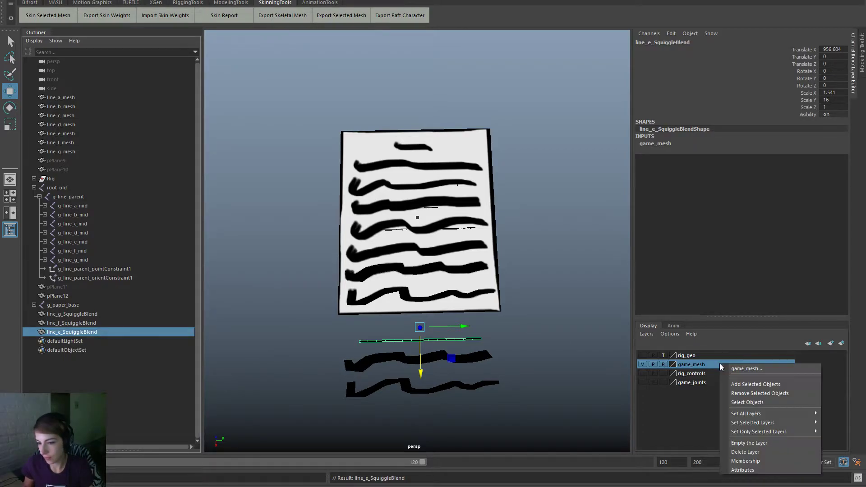
{"action": "left_click", "coordinate": [749, 393]}
{"action": "left_click_drag", "start_coordinate": [536, 410], "coordinate": [439, 333]}
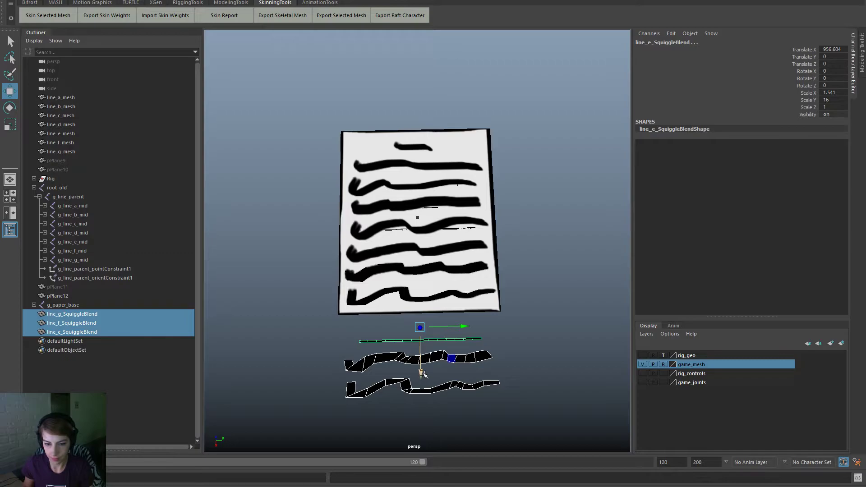
{"action": "left_click_drag", "start_coordinate": [422, 374], "coordinate": [422, 409]}
{"action": "left_click", "coordinate": [467, 374]}
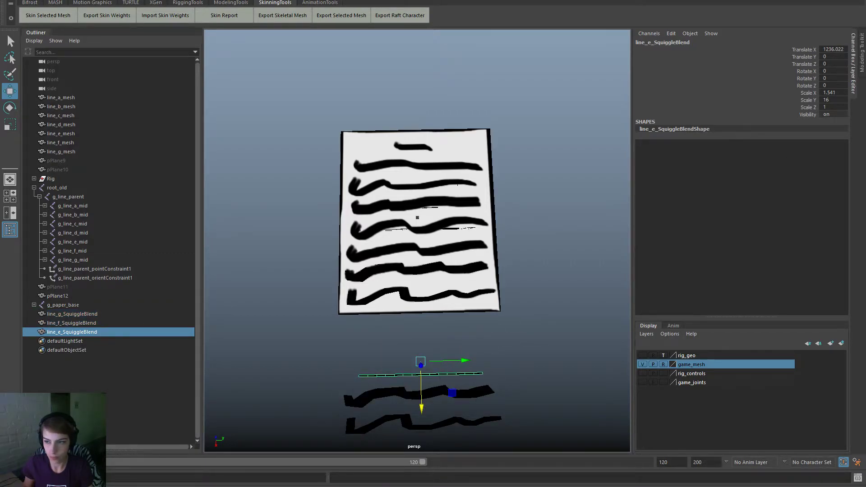
Step: Set the Translate X of line_e_SquiggleBlend to 0 and bring up its vertices for editing
{"action": "left_click", "coordinate": [830, 49]}
{"action": "type", "text": "0"}
{"action": "key", "text": "Return"}
{"action": "scroll", "coordinate": [522, 230], "scroll_direction": "up", "scroll_amount": 4}
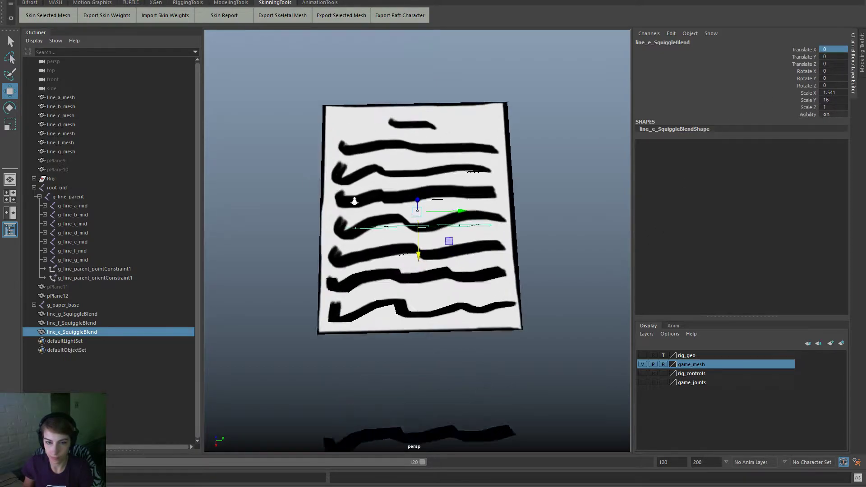
{"action": "scroll", "coordinate": [394, 215], "scroll_direction": "up", "scroll_amount": 2}
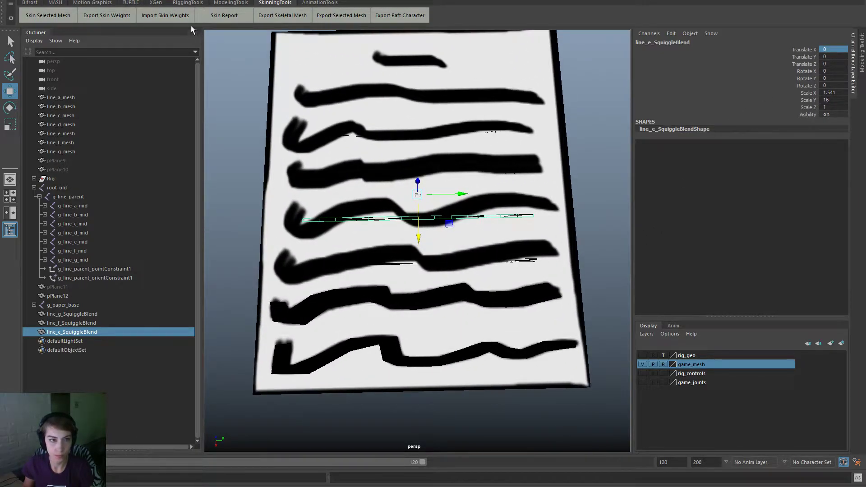
{"action": "left_click", "coordinate": [306, 174]}
{"action": "middle_click_drag", "start_coordinate": [307, 175], "coordinate": [336, 217], "text": "alt"}
{"action": "right_click_drag", "start_coordinate": [336, 217], "coordinate": [237, 227], "text": "alt"}
Step: Undo the recent edits back to the line_e_mesh1 copy at 200 in Translate X, before its rename and its move off the paper
{"action": "key", "text": "ctrl+z"}
{"action": "key", "text": "ctrl+z"}
{"action": "key", "text": "ctrl+z"}
{"action": "key", "text": "ctrl+z"}
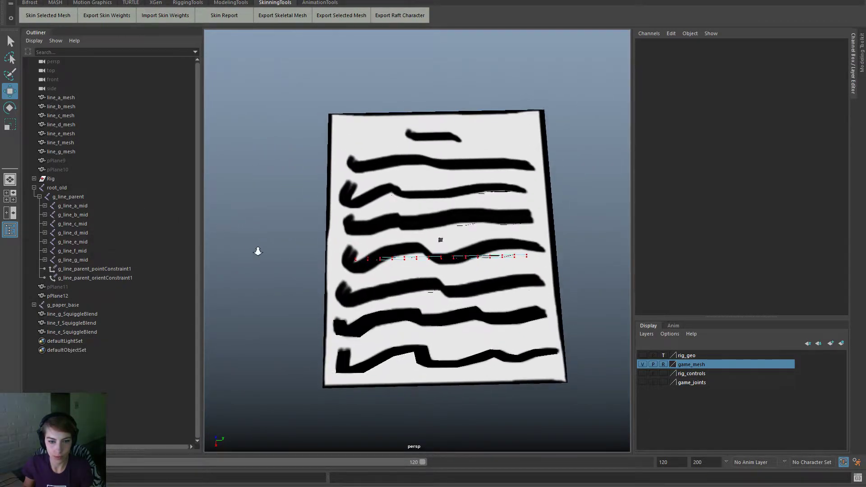
{"action": "key", "text": "ctrl+z"}
{"action": "key", "text": "ctrl+z"}
{"action": "key", "text": "ctrl+z"}
{"action": "key", "text": "ctrl+z"}
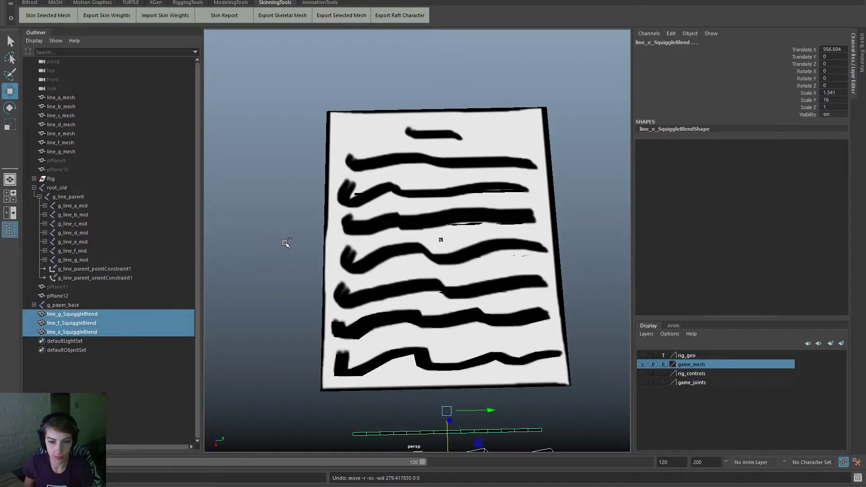
{"action": "key", "text": "ctrl+z"}
{"action": "key", "text": "ctrl+z"}
{"action": "key", "text": "ctrl+z"}
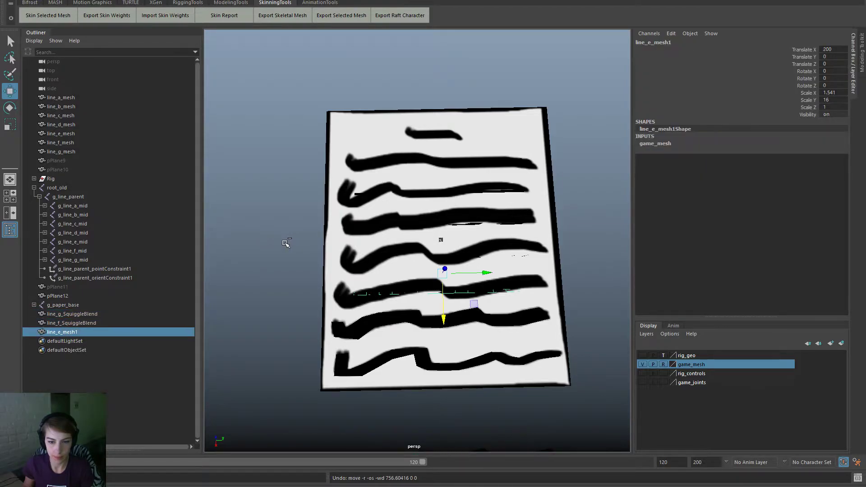
Step: Remove line_e_mesh1 from the game_mesh layer and select all of its vertices
{"action": "right_click", "coordinate": [713, 366]}
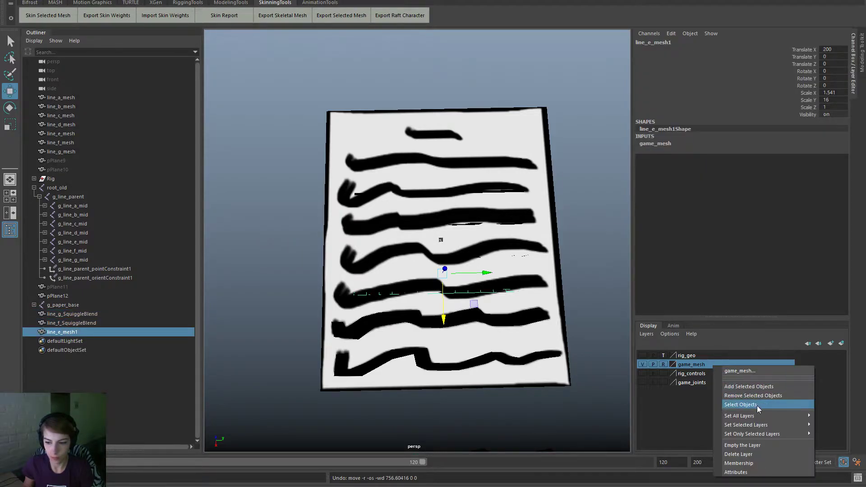
{"action": "left_click", "coordinate": [763, 393]}
{"action": "scroll", "coordinate": [623, 342], "scroll_direction": "up", "scroll_amount": 3}
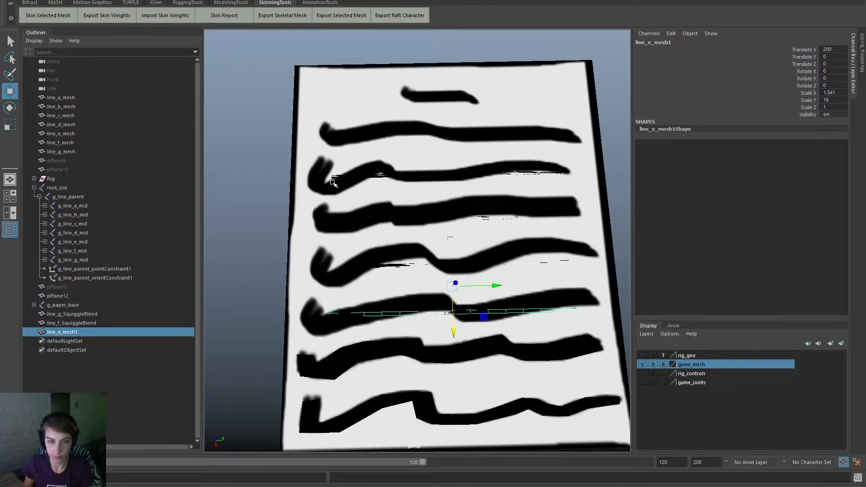
{"action": "left_click", "coordinate": [554, 264]}
{"action": "left_click_drag", "start_coordinate": [591, 338], "coordinate": [250, 236]}
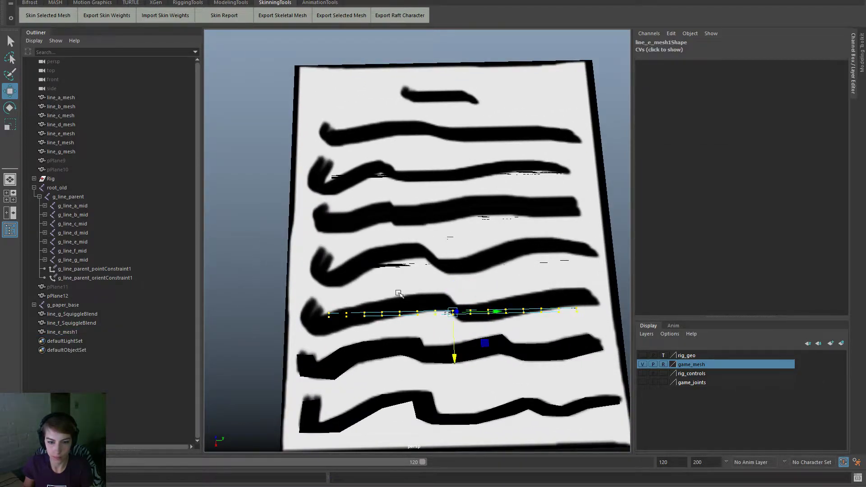
Step: Select the left end vertex pair of line_e_mesh1 and scale it apart to widen the strip's end
{"action": "left_click_drag", "start_coordinate": [540, 356], "coordinate": [530, 306], "text": "alt"}
{"action": "left_click_drag", "start_coordinate": [463, 369], "coordinate": [416, 431]}
{"action": "left_click_drag", "start_coordinate": [341, 329], "coordinate": [315, 292]}
{"action": "middle_click_drag", "start_coordinate": [327, 312], "coordinate": [398, 307], "text": "alt"}
{"action": "right_click_drag", "start_coordinate": [398, 307], "coordinate": [493, 347], "text": "alt"}
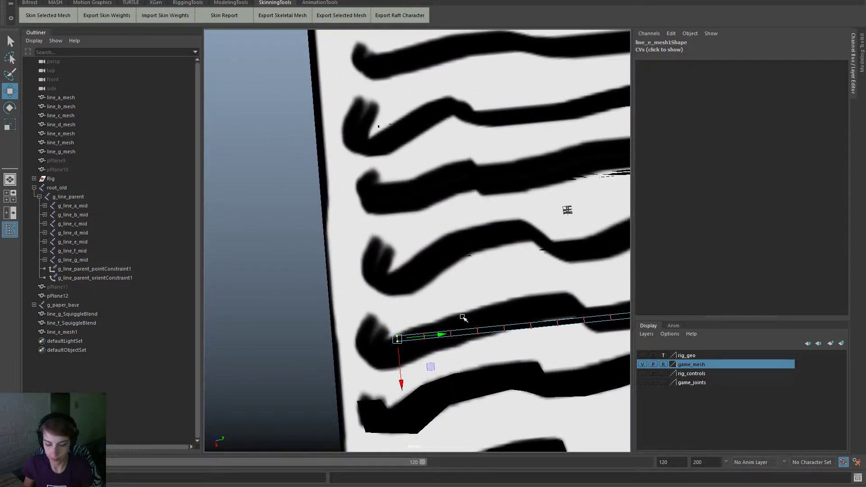
{"action": "key", "text": "r"}
{"action": "left_click_drag", "start_coordinate": [438, 335], "coordinate": [446, 334]}
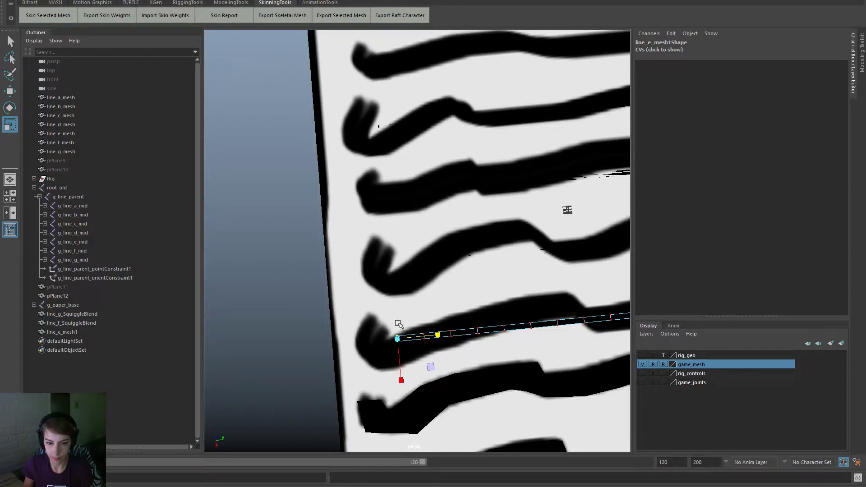
{"action": "left_click_drag", "start_coordinate": [401, 380], "coordinate": [406, 445]}
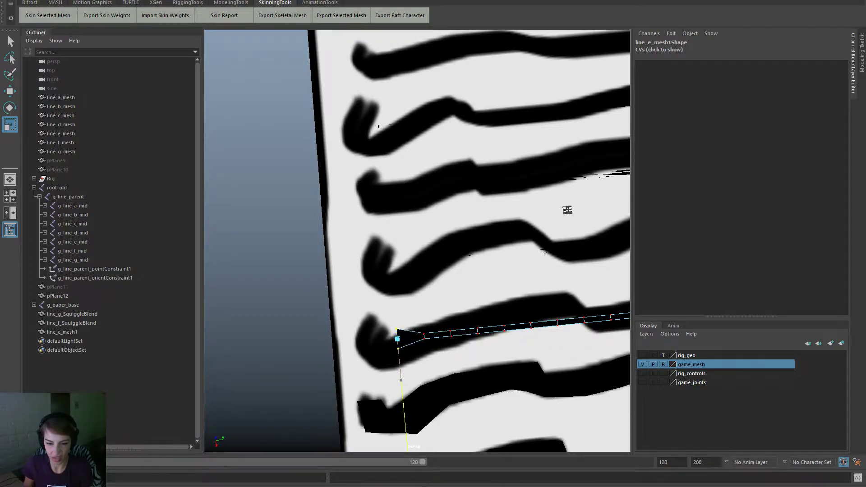
Step: Rotate the widened left end vertex pair and move it onto the tip of the painted stroke's hook
{"action": "key", "text": "e"}
{"action": "left_click_drag", "start_coordinate": [437, 328], "coordinate": [392, 394]}
{"action": "key", "text": "w"}
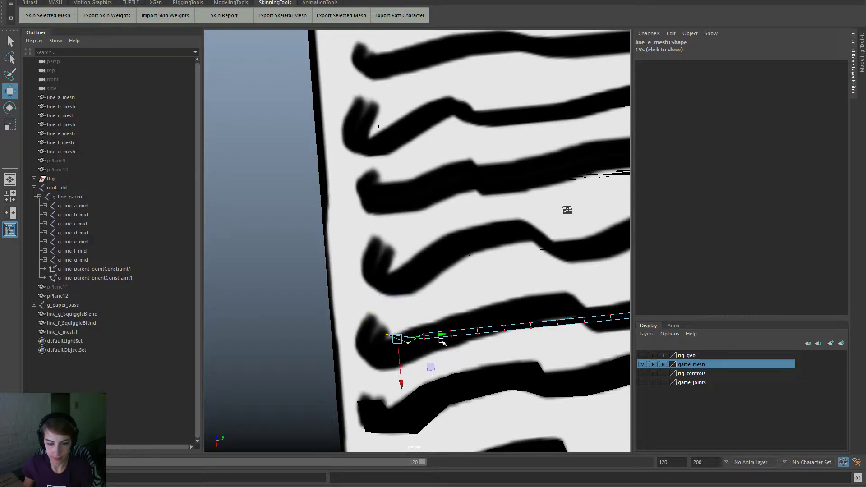
{"action": "left_click_drag", "start_coordinate": [441, 338], "coordinate": [418, 341]}
{"action": "left_click_drag", "start_coordinate": [377, 392], "coordinate": [377, 369]}
Step: Move the second vertex pair from the left onto the hook's outer edge and its inner corner
{"action": "left_click_drag", "start_coordinate": [453, 338], "coordinate": [391, 345]}
{"action": "left_click_drag", "start_coordinate": [366, 384], "coordinate": [367, 399]}
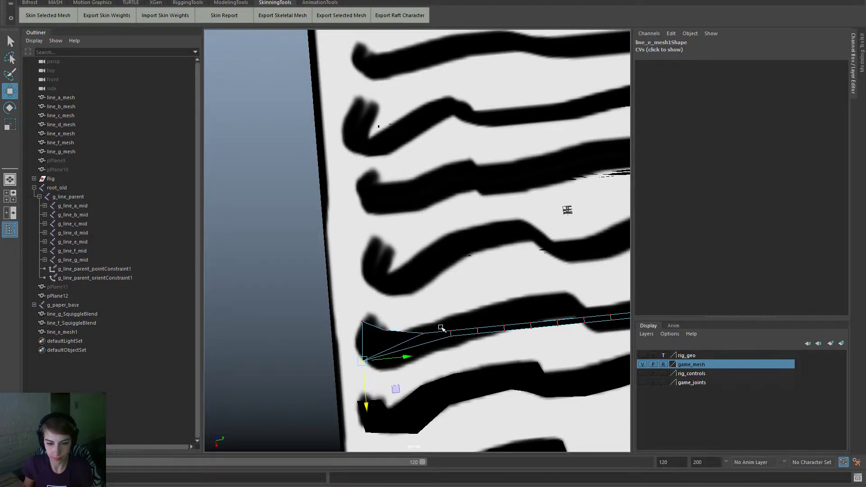
{"action": "mouse_move", "coordinate": [417, 327]}
{"action": "left_mouse_down"}
{"action": "mouse_move", "coordinate": [434, 339]}
{"action": "mouse_move", "coordinate": [425, 335]}
{"action": "left_mouse_up"}
{"action": "left_click_drag", "start_coordinate": [390, 378], "coordinate": [392, 372]}
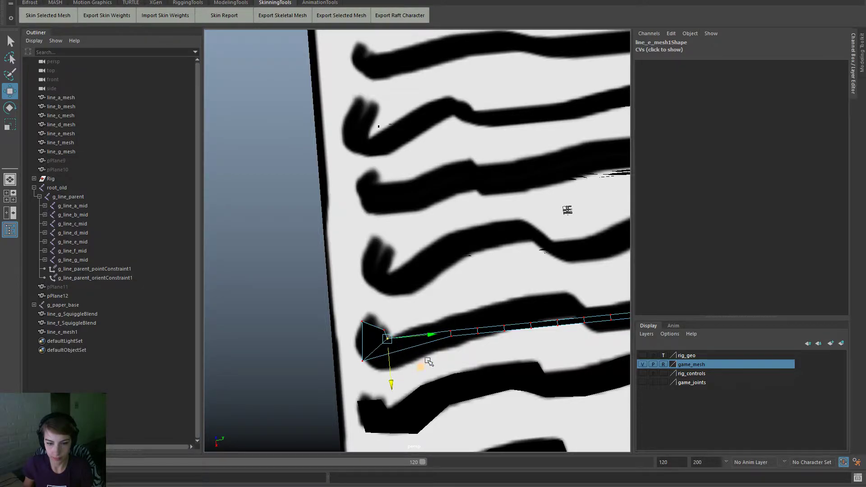
Step: Move the third lower vertex to the bottom of the hook and fit the outer left vertex to the hook's curve
{"action": "left_click", "coordinate": [455, 341]}
{"action": "left_click", "coordinate": [452, 337]}
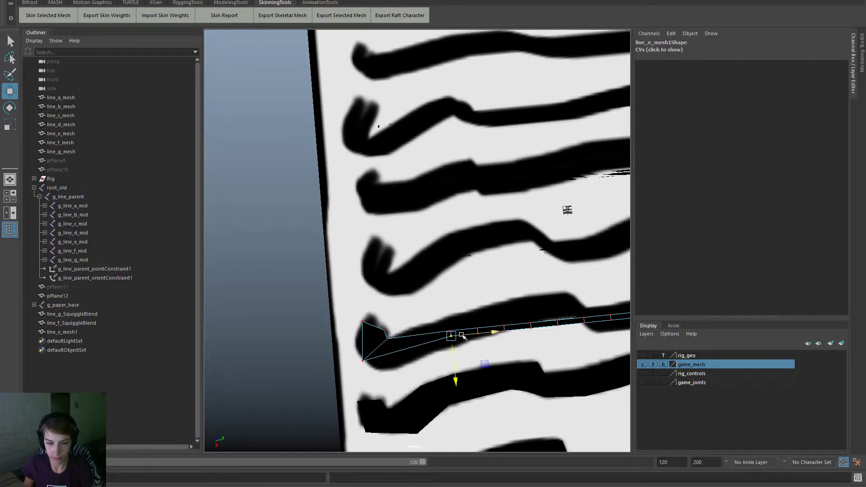
{"action": "left_click_drag", "start_coordinate": [481, 331], "coordinate": [414, 341]}
{"action": "left_click_drag", "start_coordinate": [387, 382], "coordinate": [387, 406]}
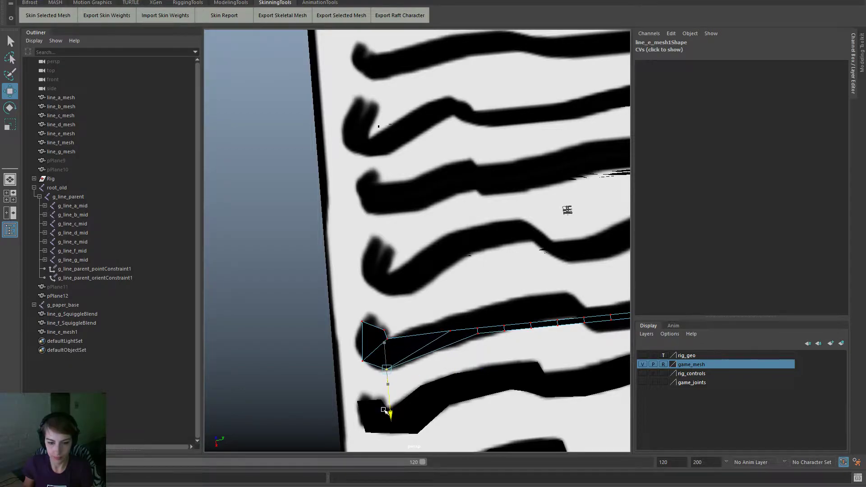
{"action": "left_click", "coordinate": [362, 360]}
{"action": "left_click_drag", "start_coordinate": [364, 390], "coordinate": [362, 373]}
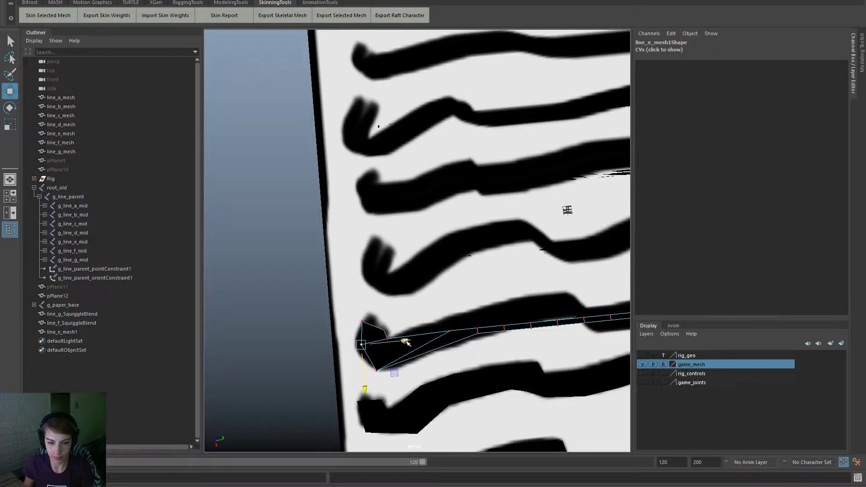
{"action": "left_click_drag", "start_coordinate": [406, 341], "coordinate": [401, 343]}
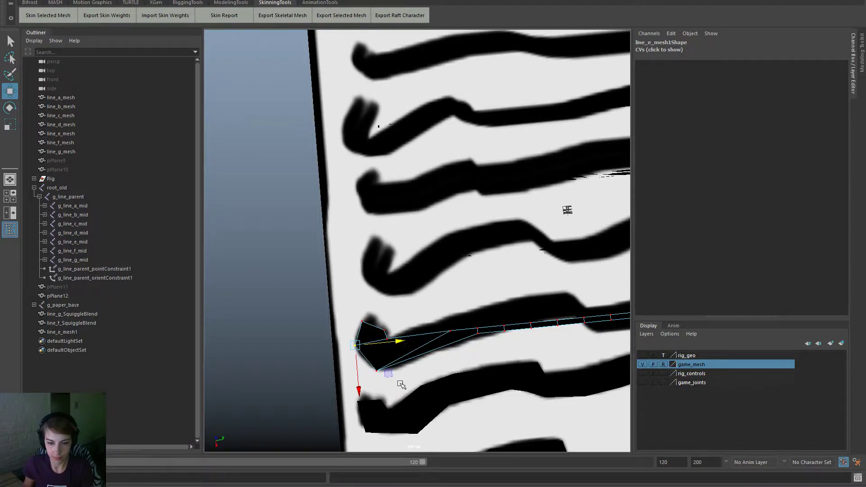
{"action": "left_click", "coordinate": [377, 370]}
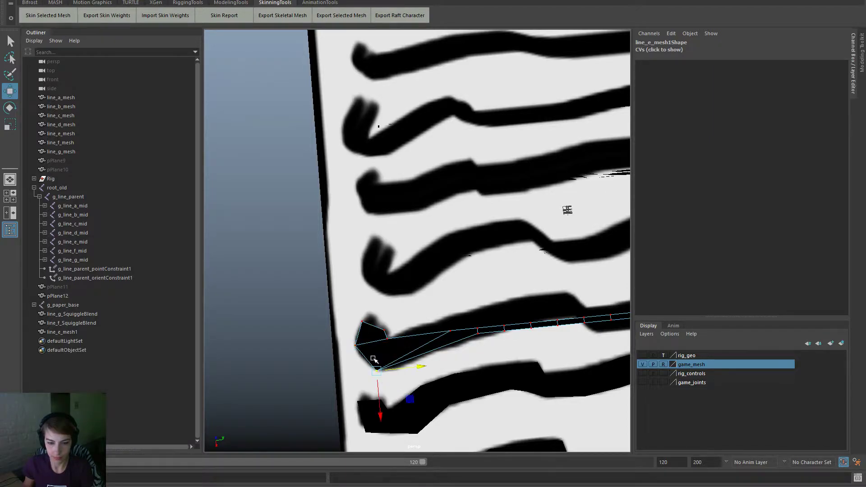
Step: Move the next upper and lower vertices onto the painted stroke's edges just right of the hook
{"action": "left_click", "coordinate": [449, 332]}
{"action": "left_click_drag", "start_coordinate": [492, 329], "coordinate": [459, 332]}
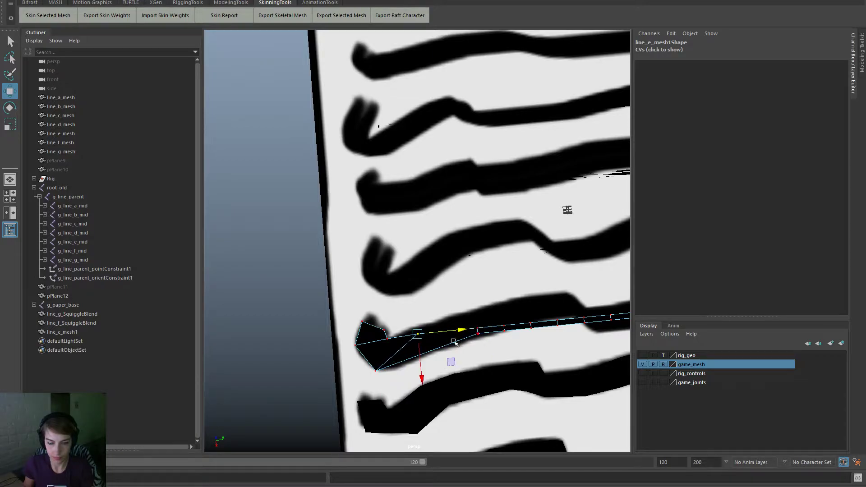
{"action": "left_click_drag", "start_coordinate": [424, 376], "coordinate": [426, 366]}
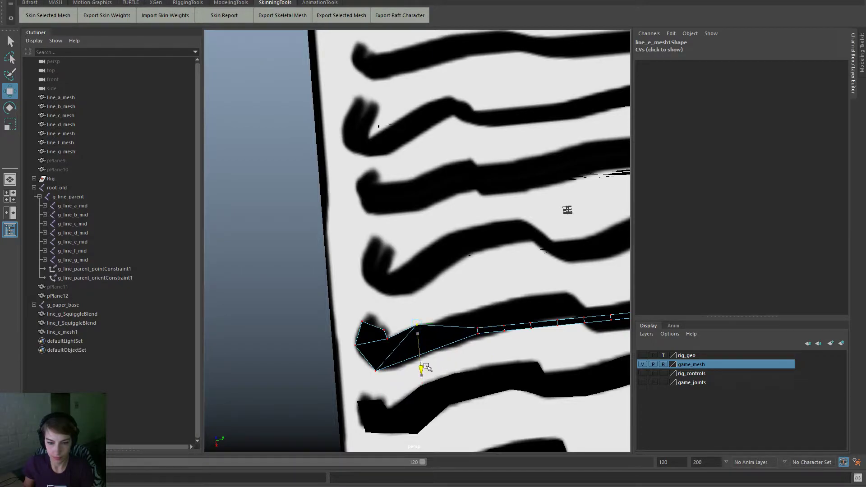
{"action": "left_click", "coordinate": [479, 332]}
{"action": "left_click_drag", "start_coordinate": [517, 331], "coordinate": [451, 339]}
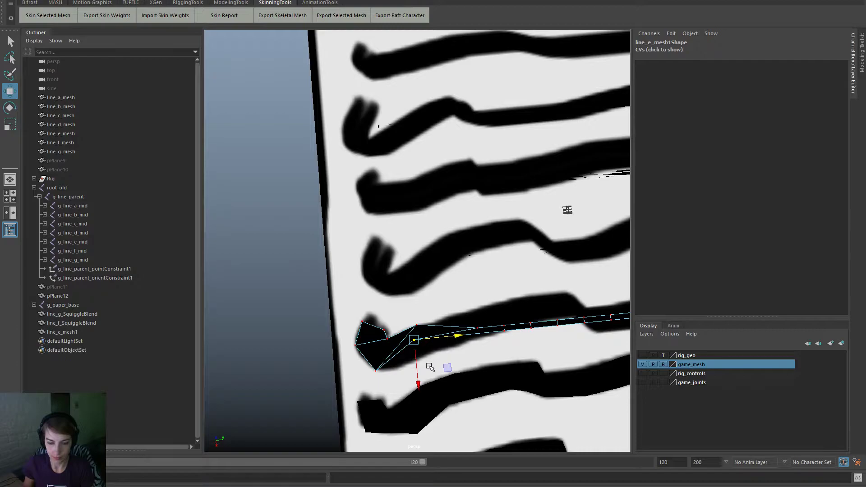
{"action": "left_click_drag", "start_coordinate": [420, 376], "coordinate": [421, 399]}
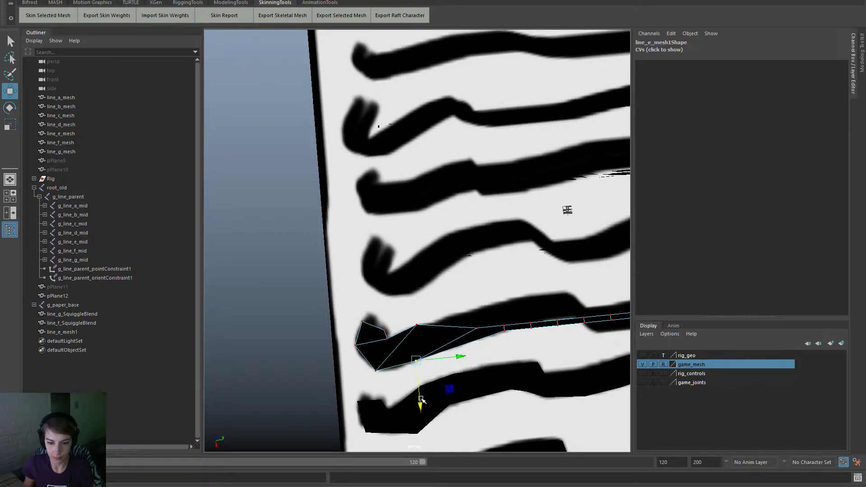
Step: Place the following upper vertex on the stroke's upper edge, close to the previously fitted vertex pair
{"action": "left_click", "coordinate": [477, 328]}
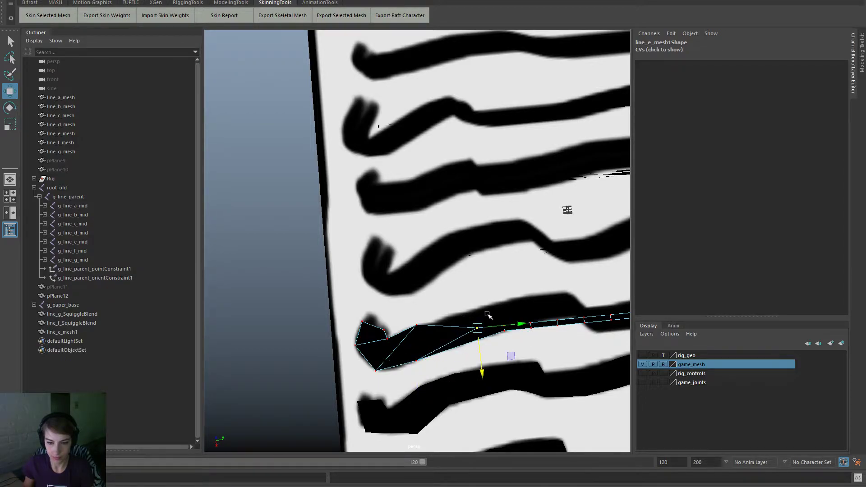
{"action": "left_click_drag", "start_coordinate": [481, 357], "coordinate": [477, 338]}
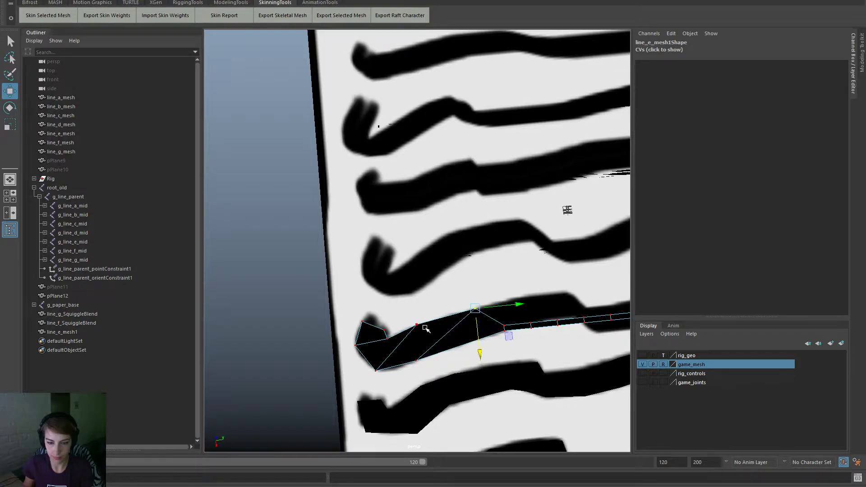
{"action": "left_click_drag", "start_coordinate": [406, 316], "coordinate": [415, 356]}
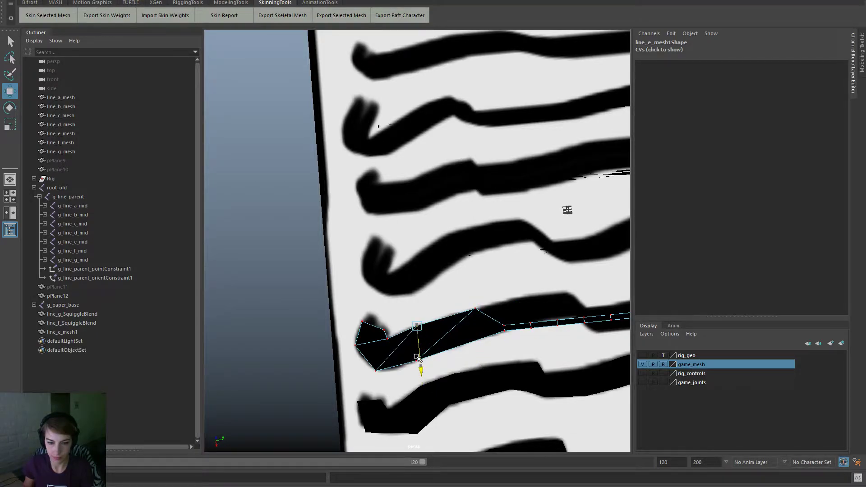
{"action": "left_click", "coordinate": [475, 310]}
{"action": "left_click_drag", "start_coordinate": [508, 305], "coordinate": [448, 357]}
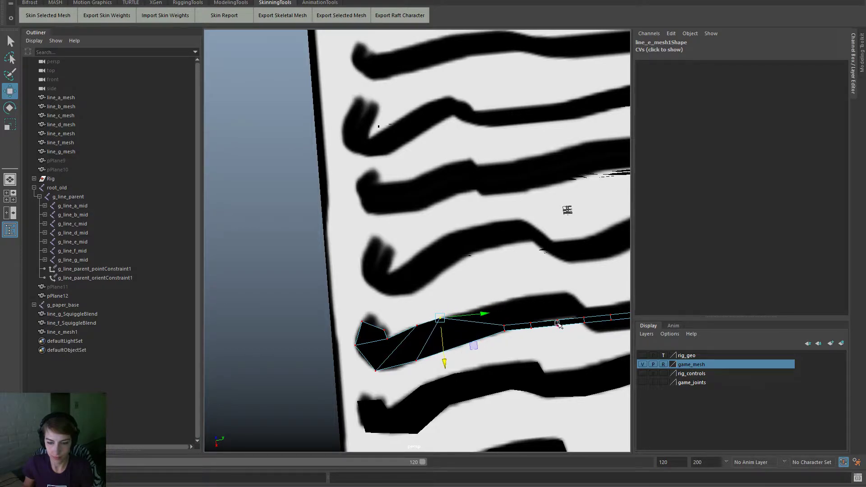
Step: Move, scale and rotate the right end vertex pair to match the slanted right tip of the painted stroke
{"action": "middle_click_drag", "start_coordinate": [558, 324], "coordinate": [156, 346], "text": "alt"}
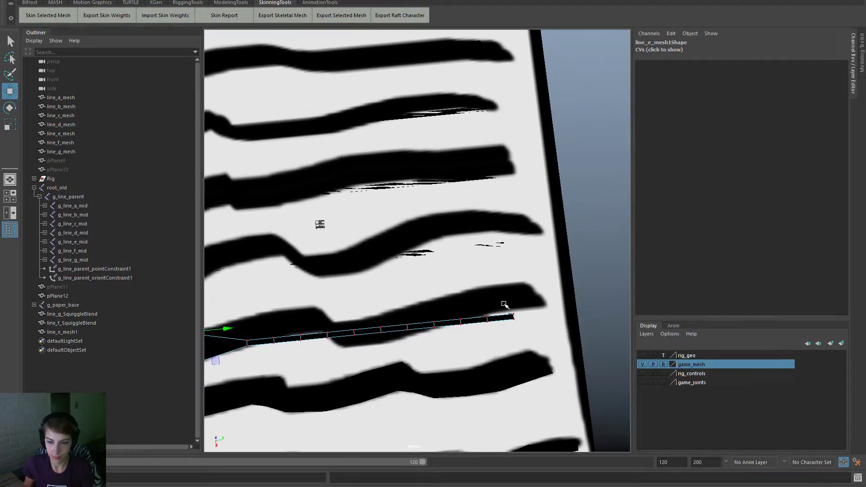
{"action": "left_click", "coordinate": [513, 316]}
{"action": "left_click_drag", "start_coordinate": [541, 313], "coordinate": [567, 313]}
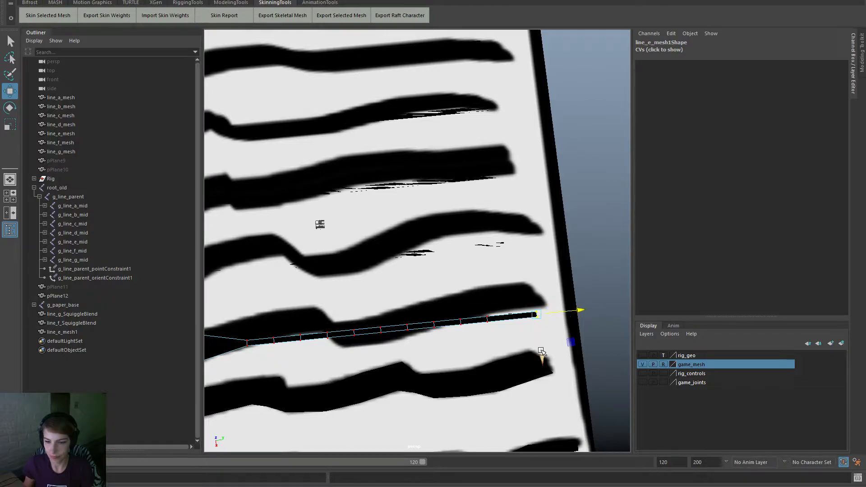
{"action": "left_click_drag", "start_coordinate": [544, 356], "coordinate": [581, 474]}
{"action": "key", "text": "r"}
{"action": "key", "text": "e"}
{"action": "middle_click_drag", "start_coordinate": [511, 333], "coordinate": [537, 332]}
{"action": "key", "text": "w"}
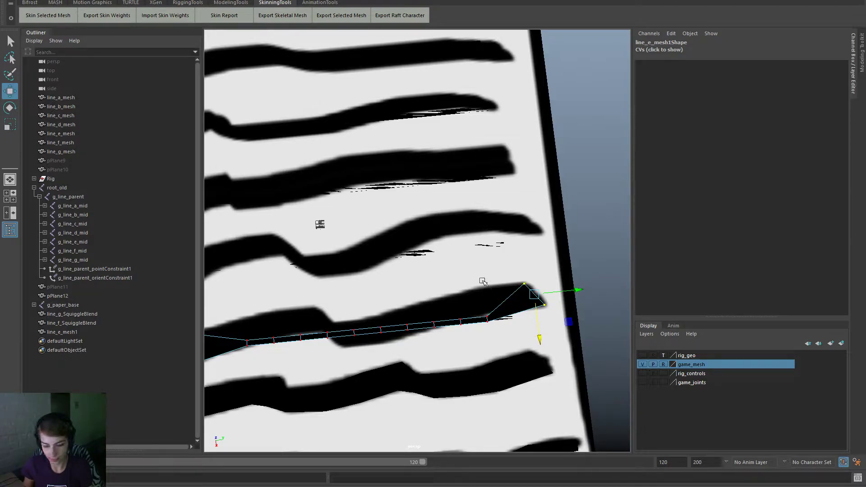
{"action": "key", "text": "r"}
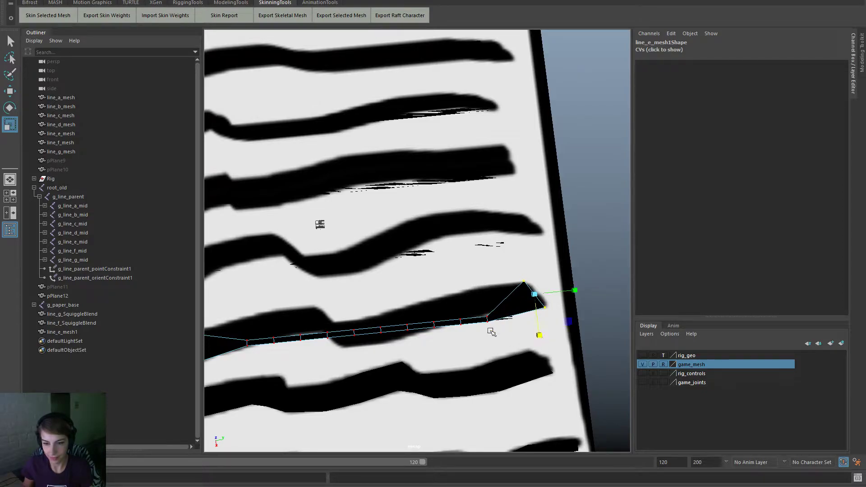
Step: Spread the second vertex pair from the right end to the stroke's upper and lower edges
{"action": "left_click_drag", "start_coordinate": [480, 311], "coordinate": [494, 321]}
{"action": "key", "text": "w"}
{"action": "mouse_move", "coordinate": [490, 356]}
{"action": "left_mouse_down"}
{"action": "mouse_move", "coordinate": [491, 325]}
{"action": "mouse_move", "coordinate": [492, 359]}
{"action": "left_mouse_up"}
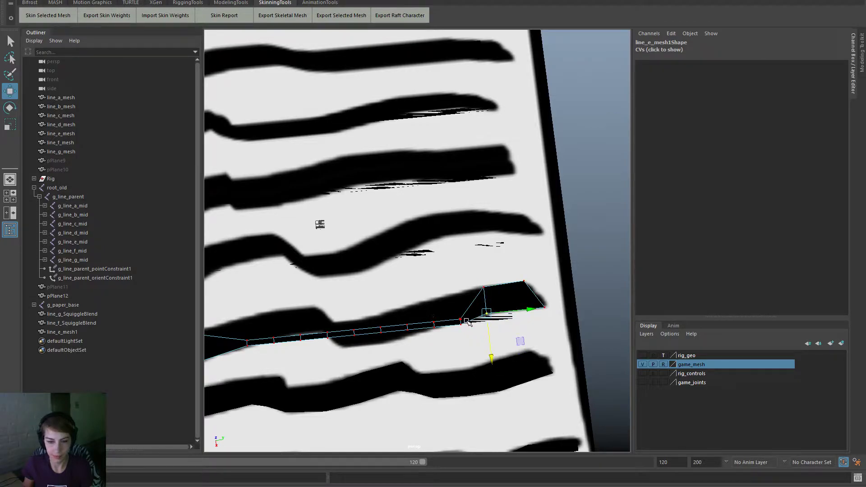
Step: Move the next upper and lower vertices of the mesh, right of the hook section, onto the painted stroke's edges
{"action": "middle_click_drag", "start_coordinate": [401, 336], "coordinate": [622, 304], "text": "alt"}
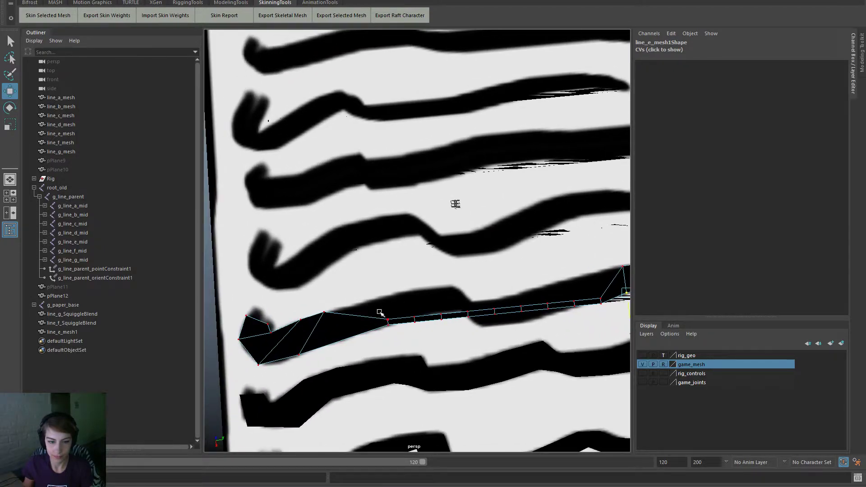
{"action": "left_click_drag", "start_coordinate": [378, 312], "coordinate": [394, 321]}
{"action": "left_click_drag", "start_coordinate": [394, 353], "coordinate": [390, 329]}
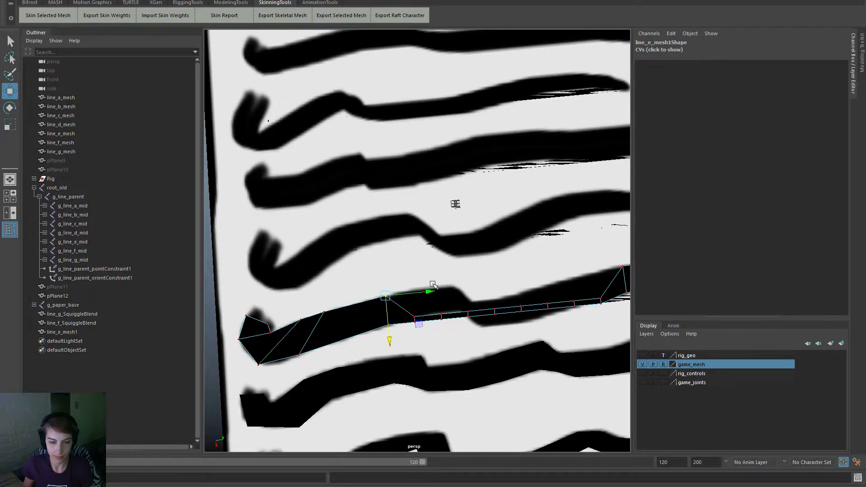
{"action": "mouse_move", "coordinate": [423, 289]}
{"action": "left_mouse_down"}
{"action": "mouse_move", "coordinate": [396, 290]}
{"action": "mouse_move", "coordinate": [407, 290]}
{"action": "left_mouse_up"}
{"action": "left_click_drag", "start_coordinate": [375, 334], "coordinate": [394, 321]}
{"action": "left_click_drag", "start_coordinate": [364, 368], "coordinate": [365, 371]}
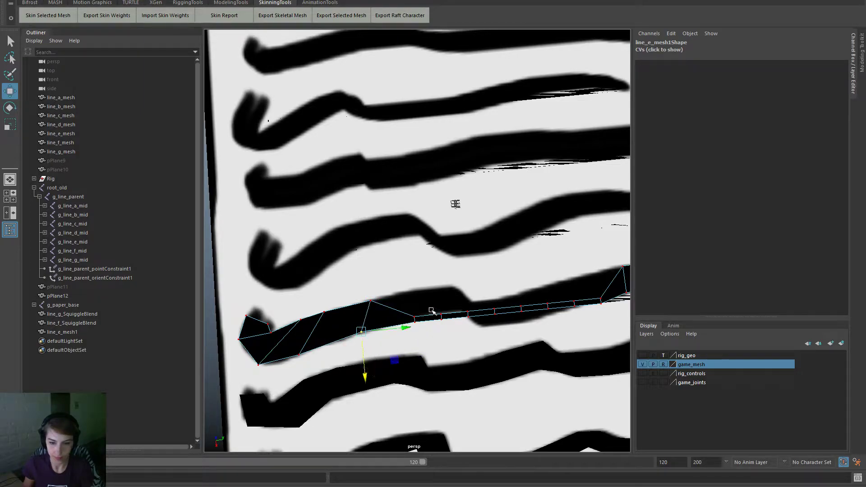
Step: Raise the following upper vertex to the stroke's upper edge, just before the crest
{"action": "left_click", "coordinate": [414, 318]}
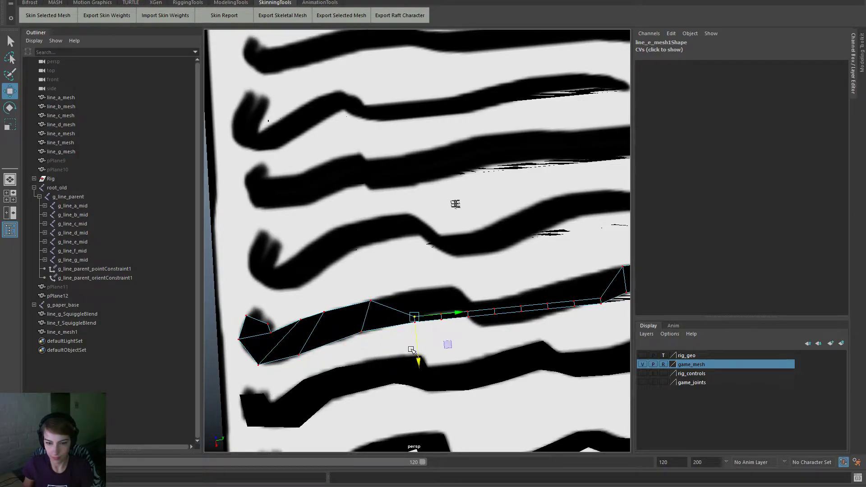
{"action": "left_click_drag", "start_coordinate": [420, 351], "coordinate": [423, 324]}
{"action": "left_click_drag", "start_coordinate": [445, 288], "coordinate": [452, 287]}
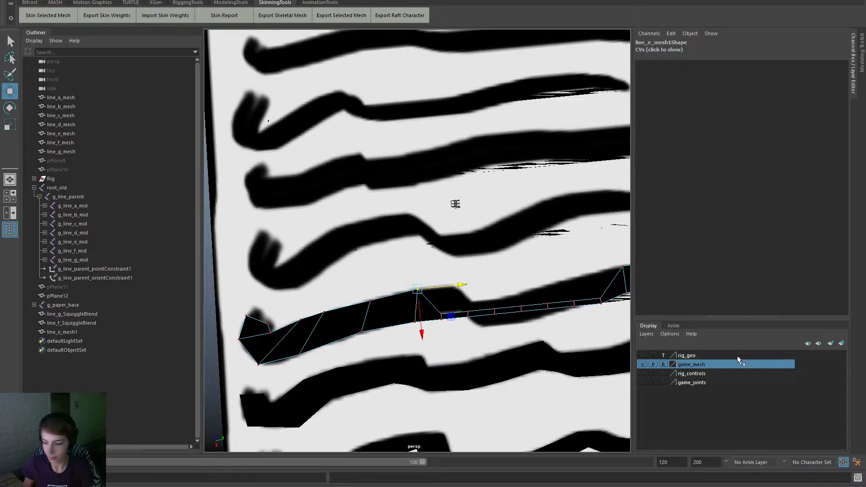
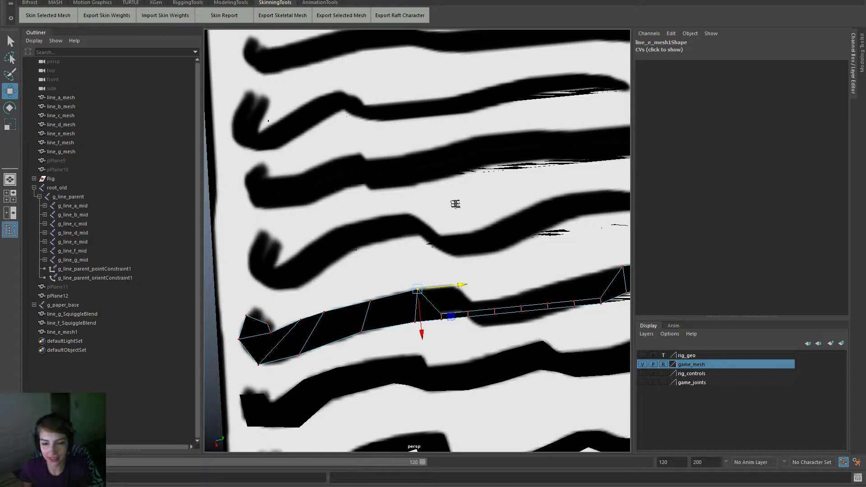
Step: Move the next upper vertex to the corner of the crest, where the painted stroke starts to drop
{"action": "right_click_drag", "start_coordinate": [399, 242], "coordinate": [444, 266], "text": "alt"}
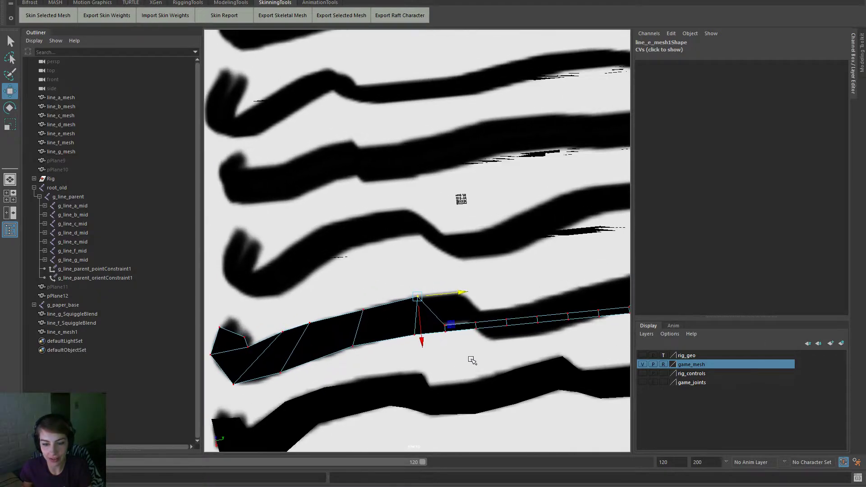
{"action": "left_click", "coordinate": [473, 385]}
{"action": "left_click_drag", "start_coordinate": [439, 319], "coordinate": [451, 330]}
{"action": "left_click_drag", "start_coordinate": [448, 367], "coordinate": [446, 334]}
{"action": "left_click_drag", "start_coordinate": [467, 293], "coordinate": [489, 293]}
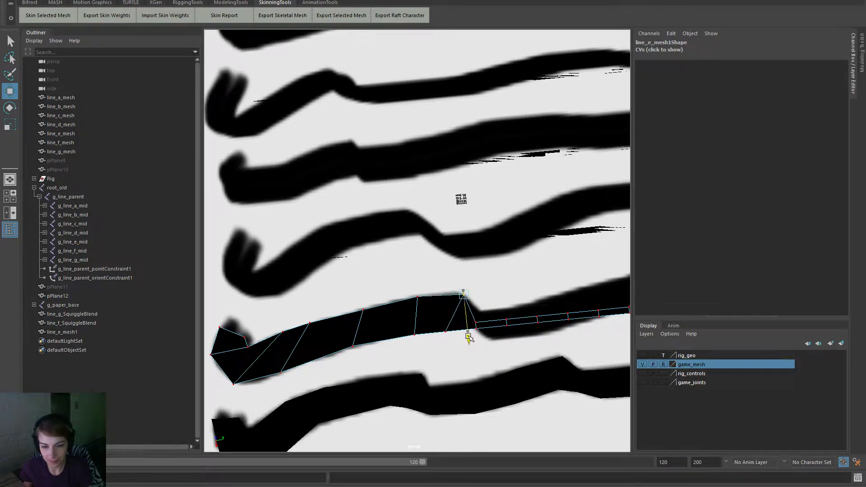
Step: Place the lower vertex beneath the crest corner on the stroke's lower edge and nudge the lower vertex before it to match
{"action": "left_click_drag", "start_coordinate": [444, 335], "coordinate": [457, 315]}
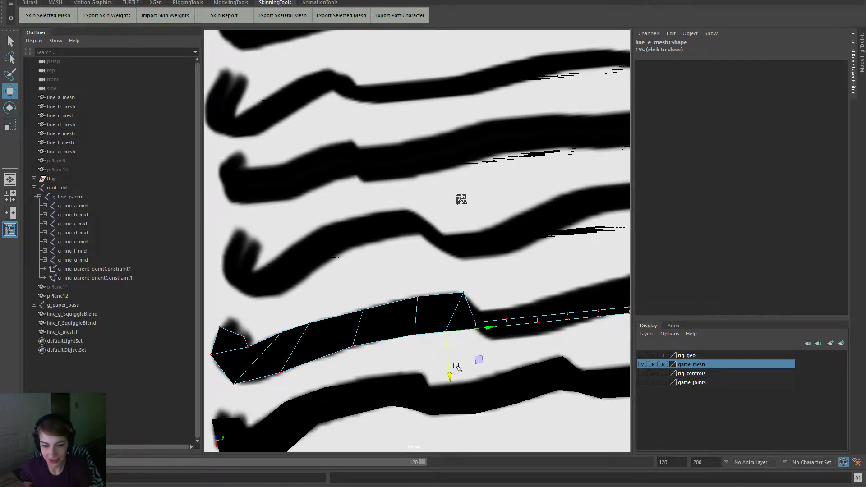
{"action": "left_click_drag", "start_coordinate": [449, 370], "coordinate": [448, 360]}
{"action": "left_click_drag", "start_coordinate": [476, 319], "coordinate": [500, 317]}
{"action": "left_click_drag", "start_coordinate": [470, 349], "coordinate": [469, 351]}
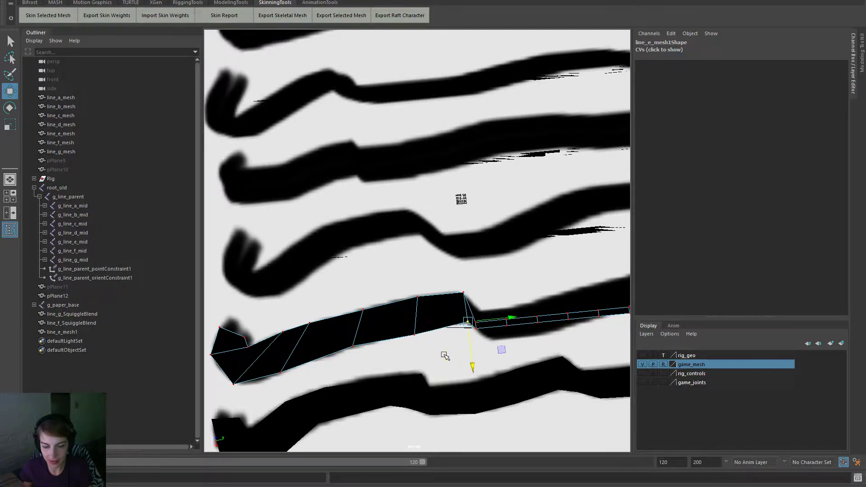
{"action": "left_click", "coordinate": [414, 334]}
{"action": "left_click_drag", "start_coordinate": [416, 372], "coordinate": [419, 380]}
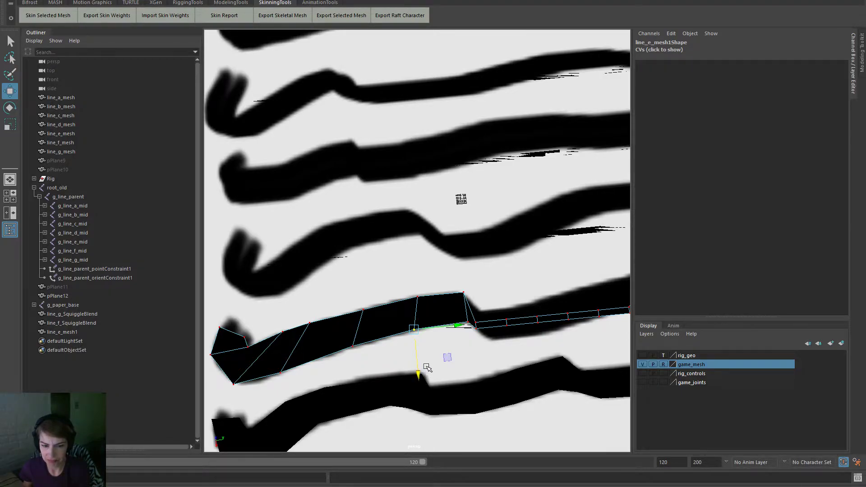
Step: Fit the upper and lower vertices of the third pair from the right end to the stroke's edges
{"action": "left_click_drag", "start_coordinate": [522, 372], "coordinate": [329, 394], "text": "alt"}
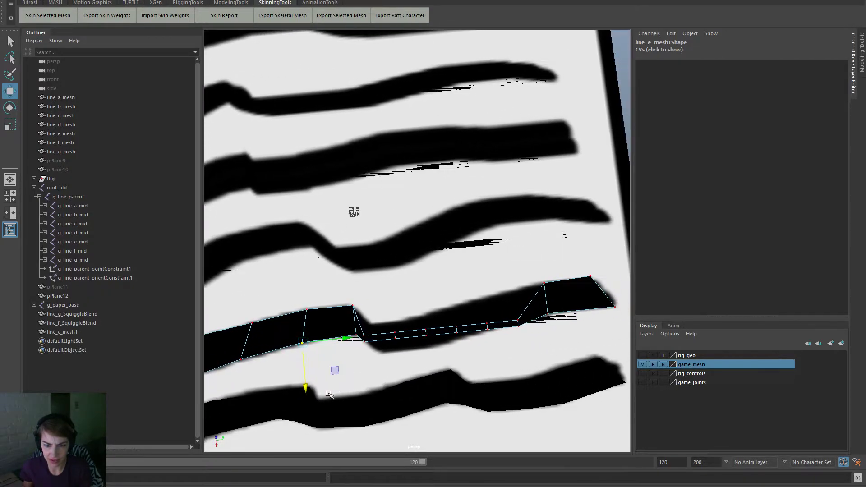
{"action": "left_click_drag", "start_coordinate": [523, 322], "coordinate": [506, 307]}
{"action": "left_click_drag", "start_coordinate": [524, 355], "coordinate": [521, 323]}
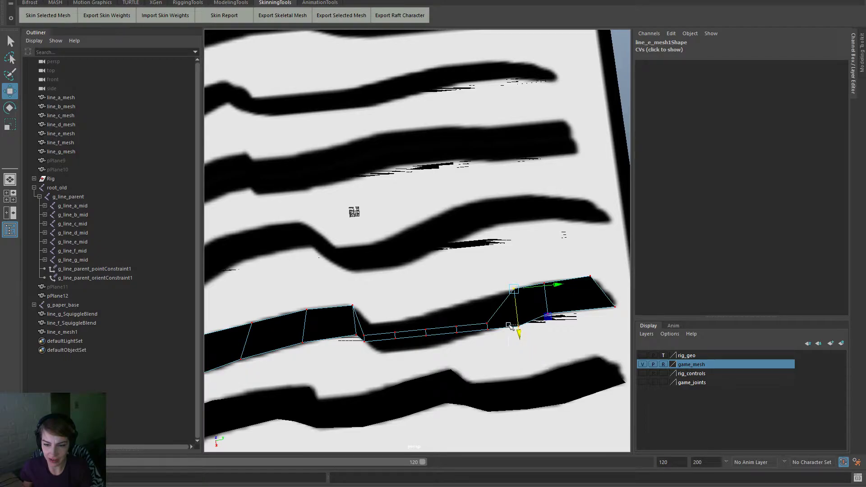
{"action": "left_click", "coordinate": [518, 322]}
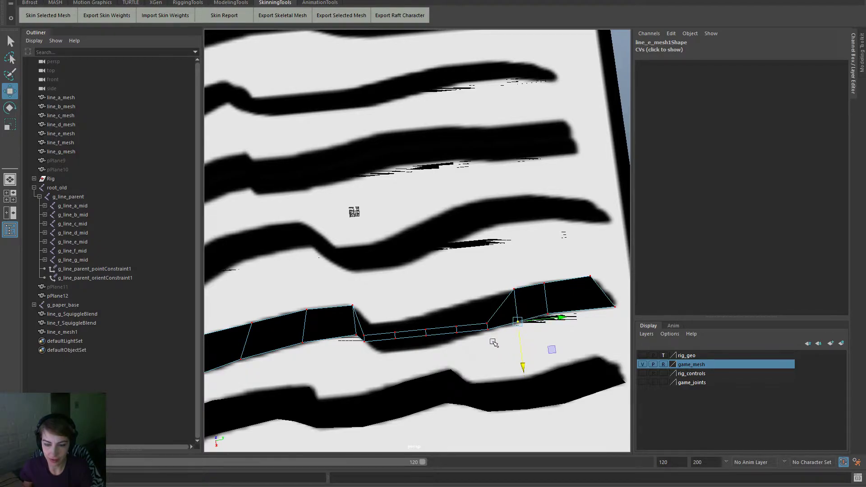
Step: Raise the next three upper vertices, working inward from the right end, onto the stroke's upper edge
{"action": "left_click_drag", "start_coordinate": [481, 307], "coordinate": [496, 325]}
{"action": "left_click_drag", "start_coordinate": [494, 368], "coordinate": [374, 306]}
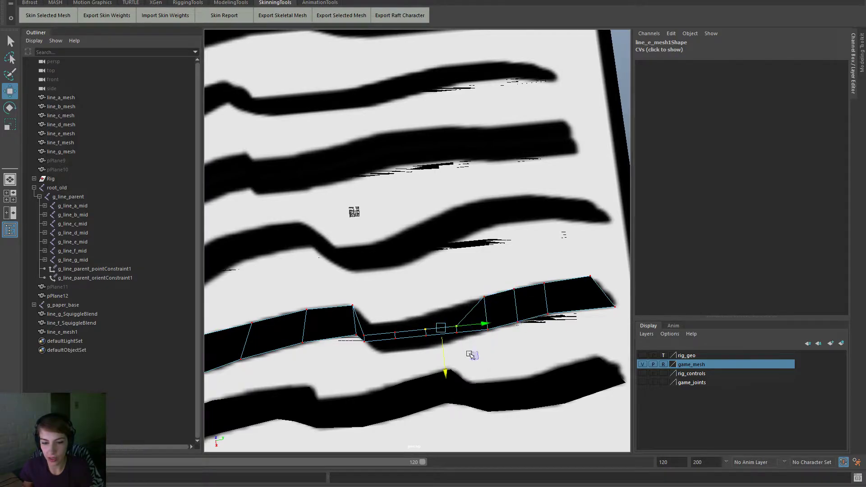
{"action": "left_click_drag", "start_coordinate": [451, 374], "coordinate": [443, 359]}
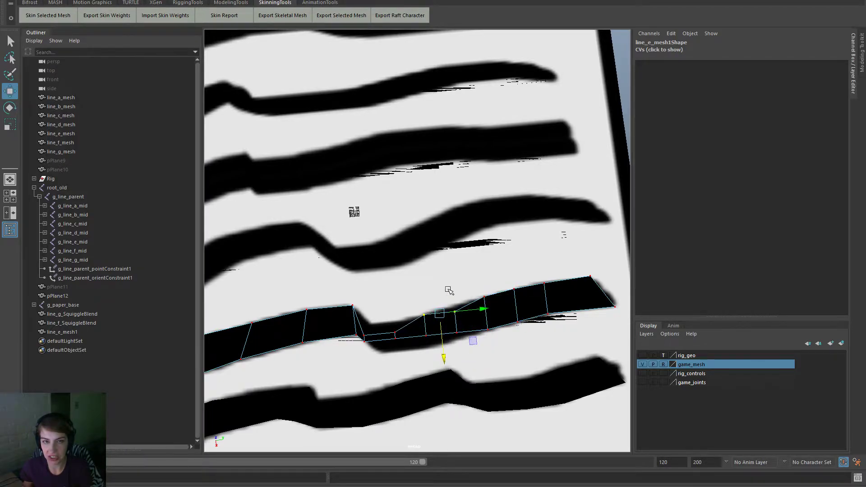
{"action": "left_click_drag", "start_coordinate": [447, 289], "coordinate": [464, 319]}
{"action": "left_click_drag", "start_coordinate": [459, 357], "coordinate": [463, 348]}
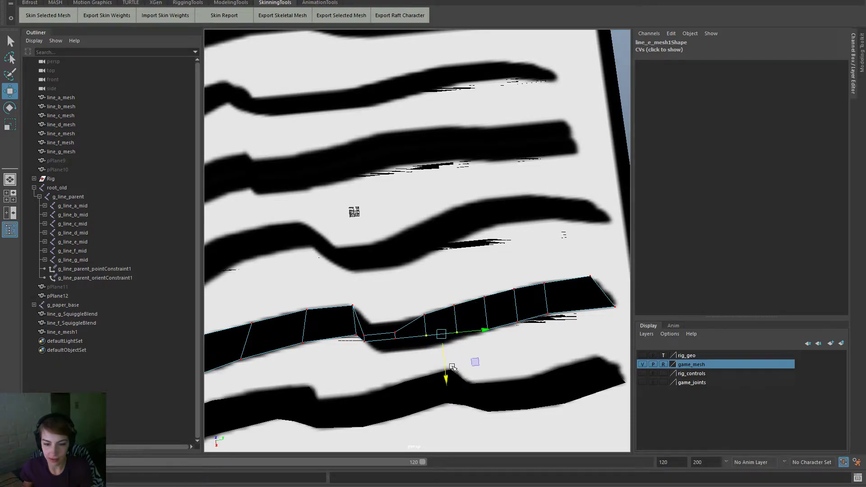
Step: Lower the two bottom vertices right of the dip onto the stroke's lower edge
{"action": "left_click_drag", "start_coordinate": [447, 378], "coordinate": [448, 387]}
{"action": "left_click_drag", "start_coordinate": [414, 350], "coordinate": [432, 342]}
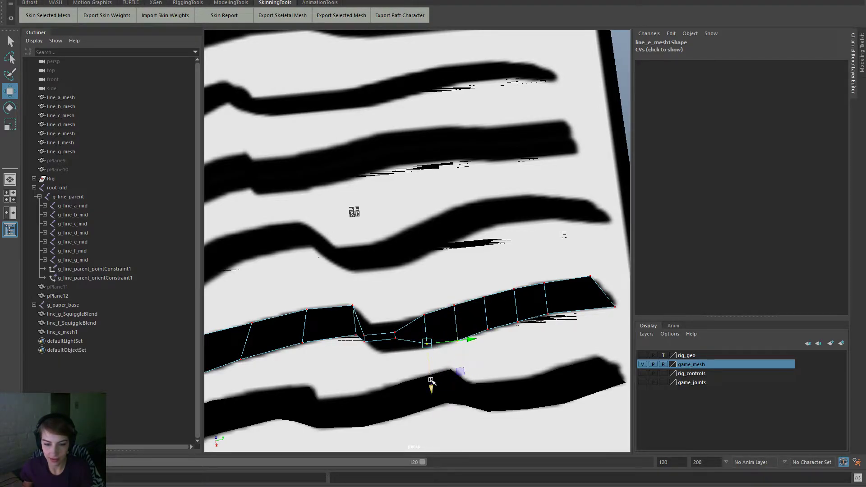
{"action": "left_click_drag", "start_coordinate": [431, 382], "coordinate": [432, 390]}
Step: Fit the vertex pair in the dip, with its lower vertex at the bottom corner and its upper vertex on the top edge
{"action": "left_click_drag", "start_coordinate": [405, 358], "coordinate": [386, 333]}
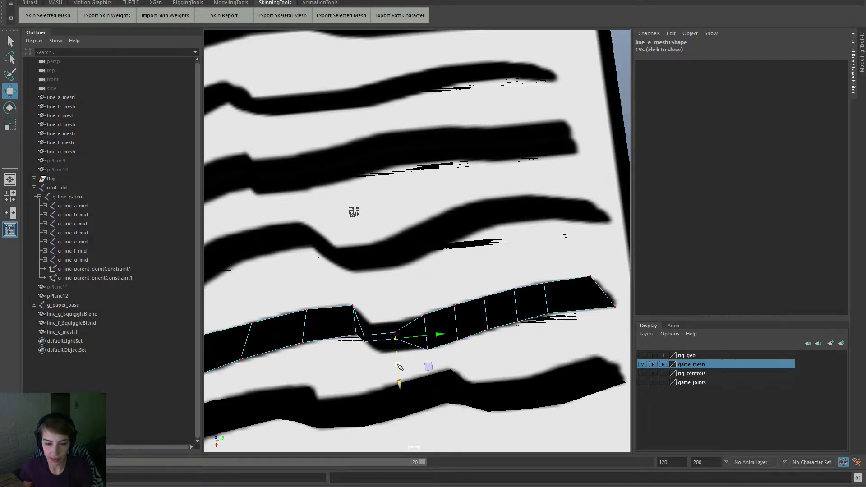
{"action": "left_click_drag", "start_coordinate": [398, 364], "coordinate": [414, 353]}
{"action": "left_click_drag", "start_coordinate": [385, 318], "coordinate": [407, 335]}
{"action": "left_click_drag", "start_coordinate": [402, 370], "coordinate": [404, 360]}
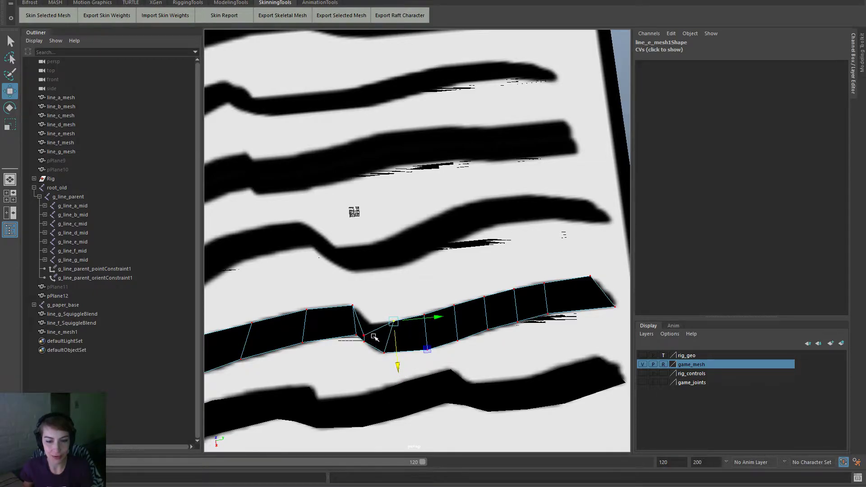
Step: Move the upper vertex at the notch onto the stroke's edge and adjust the lower vertex beneath the crest
{"action": "left_click_drag", "start_coordinate": [362, 331], "coordinate": [361, 329]}
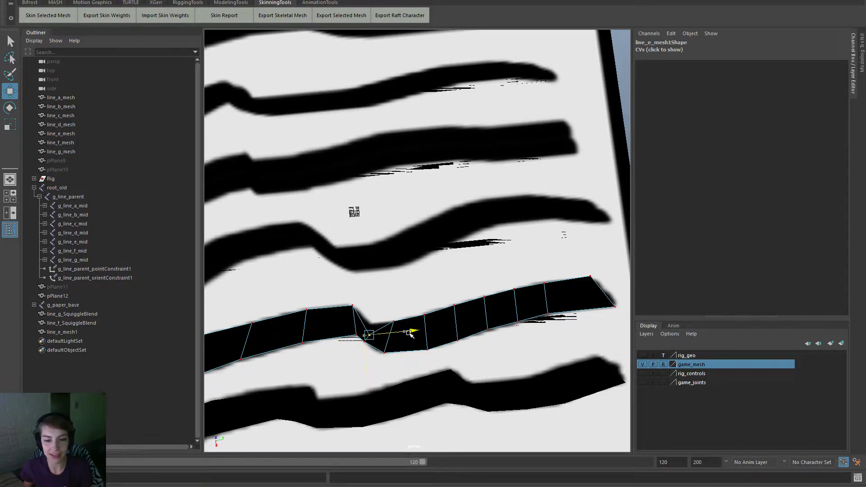
{"action": "left_click_drag", "start_coordinate": [378, 377], "coordinate": [377, 365]}
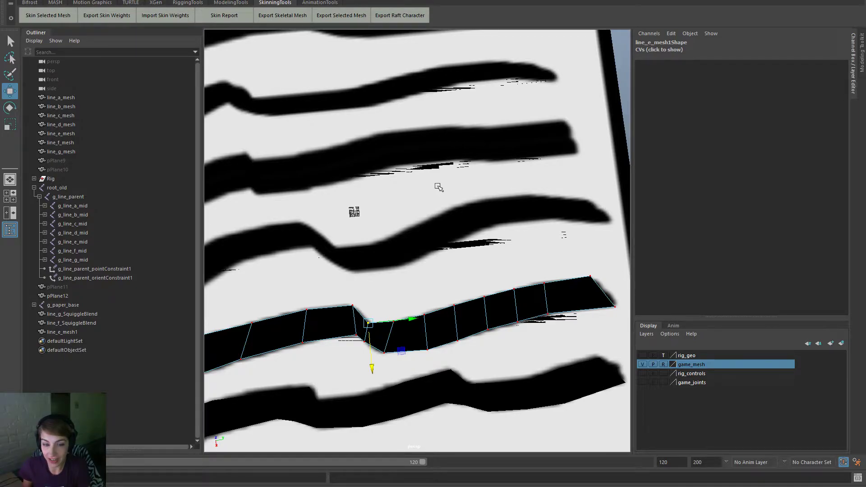
{"action": "left_click", "coordinate": [356, 334]}
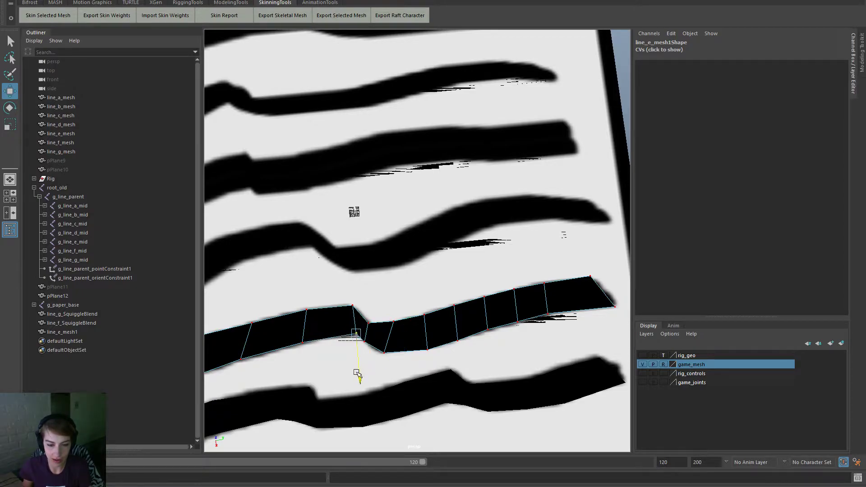
Step: Try to shift the lower vertex beneath the crest along the stroke
{"action": "right_click_drag", "start_coordinate": [523, 346], "coordinate": [410, 348], "text": "alt"}
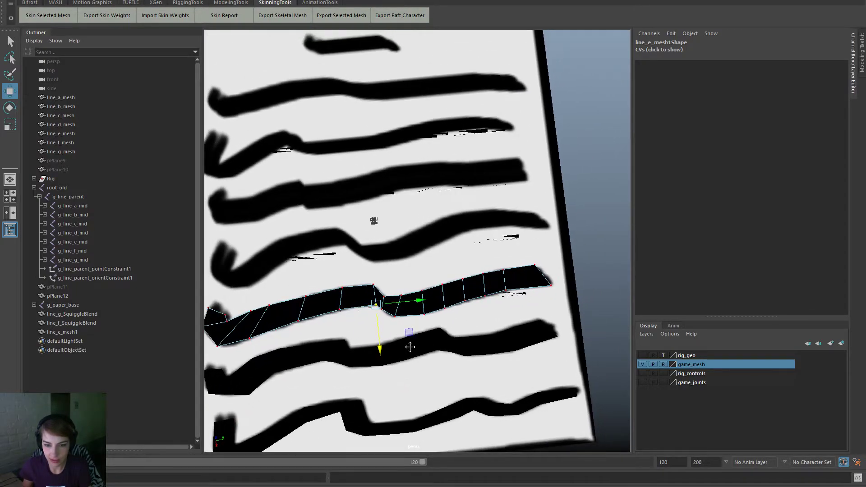
{"action": "middle_click_drag", "start_coordinate": [410, 347], "coordinate": [420, 351], "text": "alt"}
{"action": "left_click", "coordinate": [515, 291]}
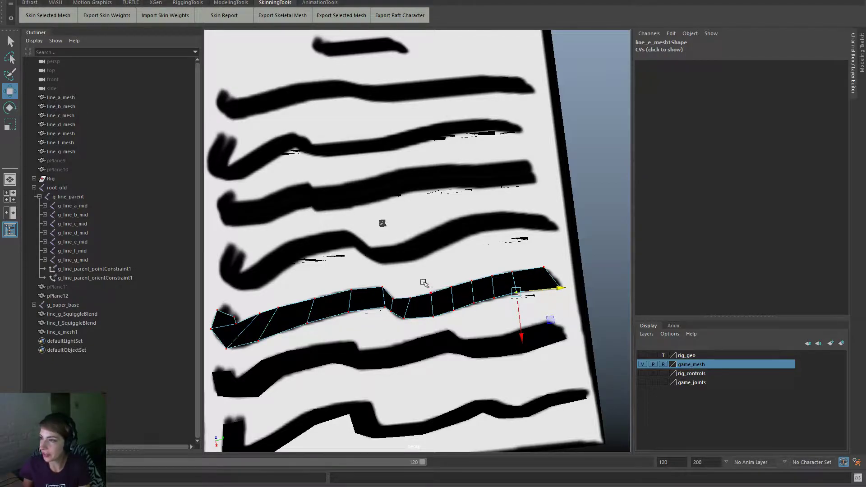
{"action": "right_click_drag", "start_coordinate": [425, 284], "coordinate": [439, 304], "text": "alt"}
{"action": "middle_click_drag", "start_coordinate": [431, 321], "coordinate": [591, 309], "text": "alt"}
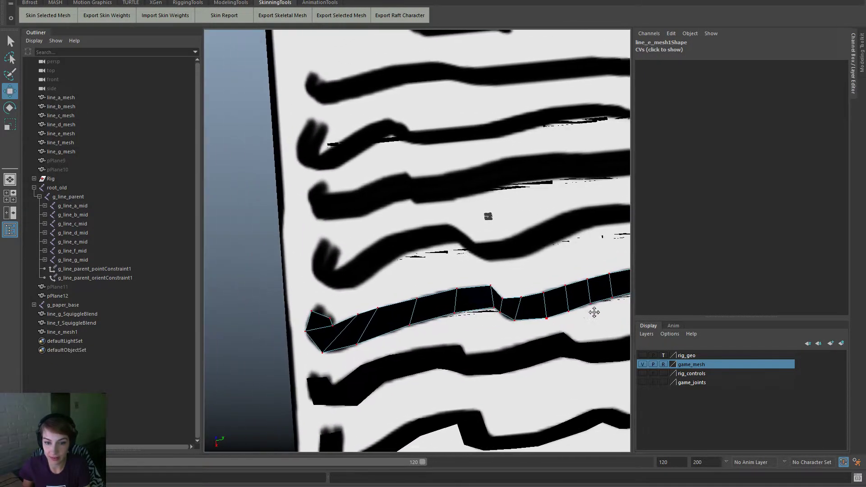
{"action": "left_click", "coordinate": [496, 302]}
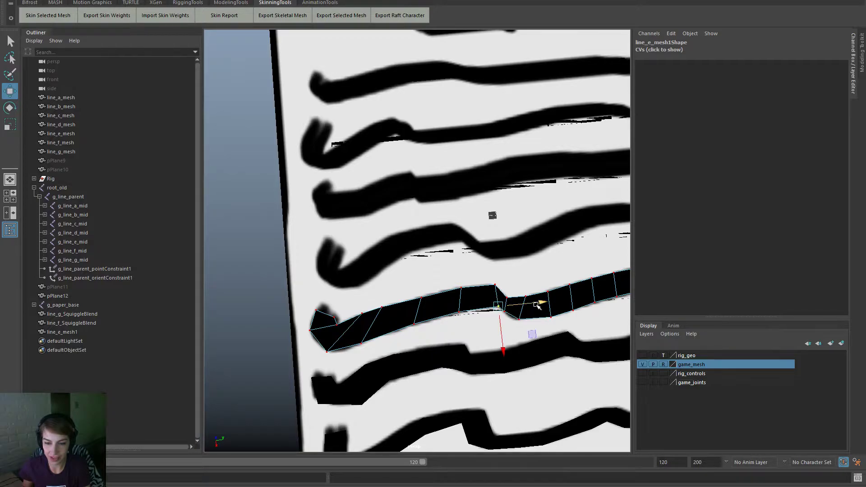
{"action": "left_click_drag", "start_coordinate": [536, 304], "coordinate": [533, 302]}
{"action": "key", "text": "ctrl+z"}
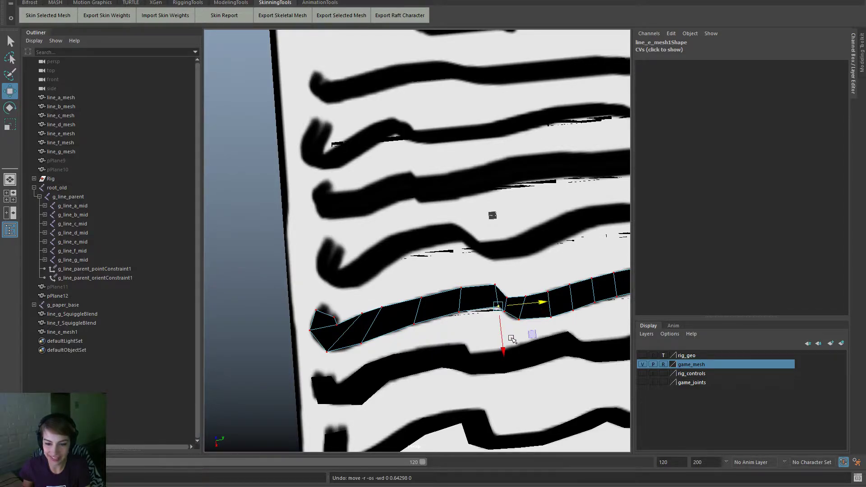
Step: Move the lower notch vertex down into the dip's bottom corner and shift the neighbouring lower vertex further right along the edge
{"action": "left_click", "coordinate": [504, 311]}
{"action": "left_click_drag", "start_coordinate": [510, 351], "coordinate": [510, 356]}
{"action": "left_click_drag", "start_coordinate": [542, 313], "coordinate": [546, 313]}
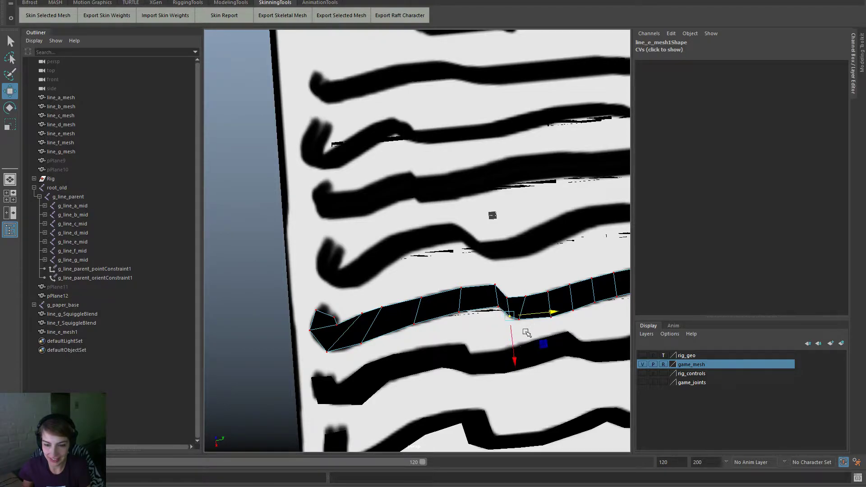
{"action": "left_click_drag", "start_coordinate": [515, 346], "coordinate": [514, 349]}
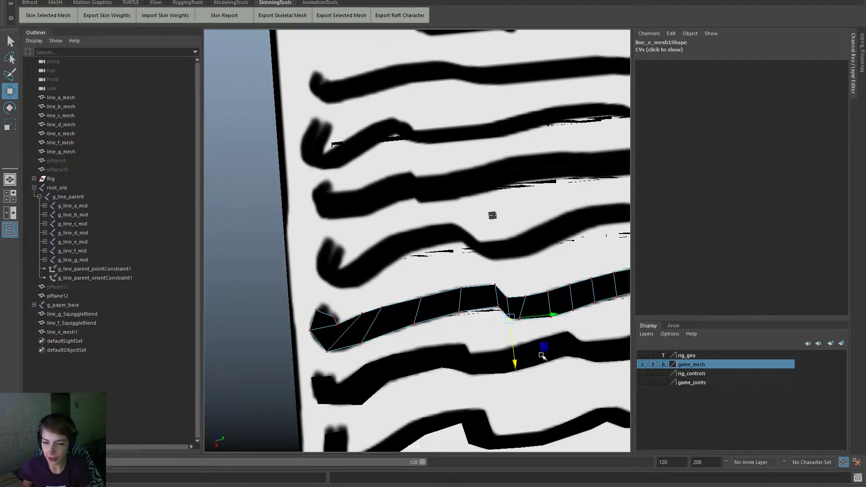
{"action": "left_click", "coordinate": [519, 319]}
{"action": "left_click_drag", "start_coordinate": [555, 316], "coordinate": [562, 316]}
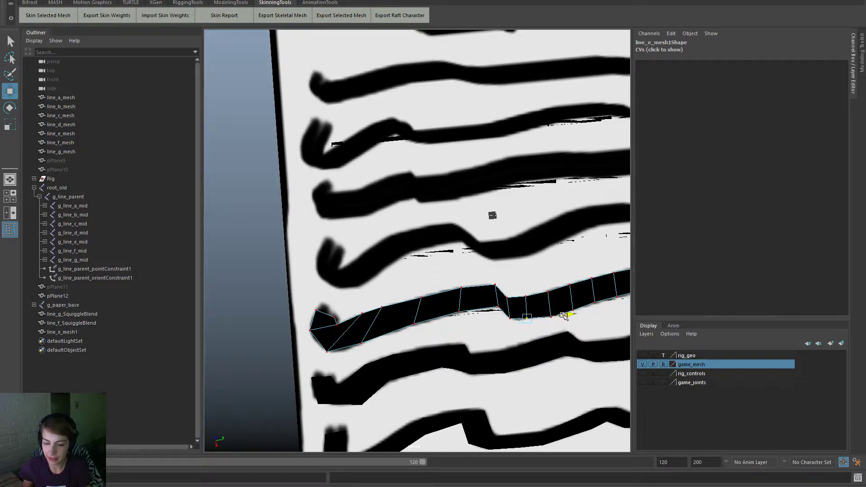
Step: Return to object mode and move line_e_mesh1 below the page, above the other squiggle meshes, to a Translate X of about 942
{"action": "left_click", "coordinate": [551, 358]}
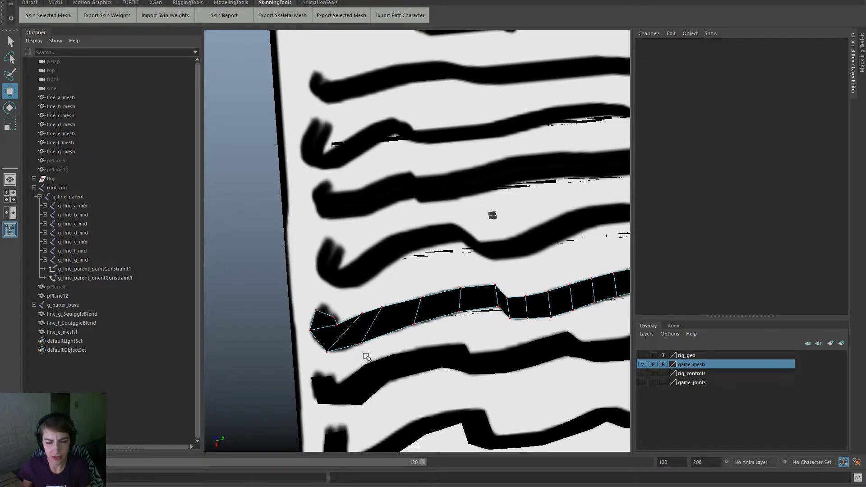
{"action": "right_click_drag", "start_coordinate": [384, 323], "coordinate": [413, 255]}
{"action": "right_click_drag", "start_coordinate": [371, 325], "coordinate": [421, 245]}
{"action": "left_click", "coordinate": [257, 362]}
{"action": "key", "text": "f"}
{"action": "left_click", "coordinate": [500, 255]}
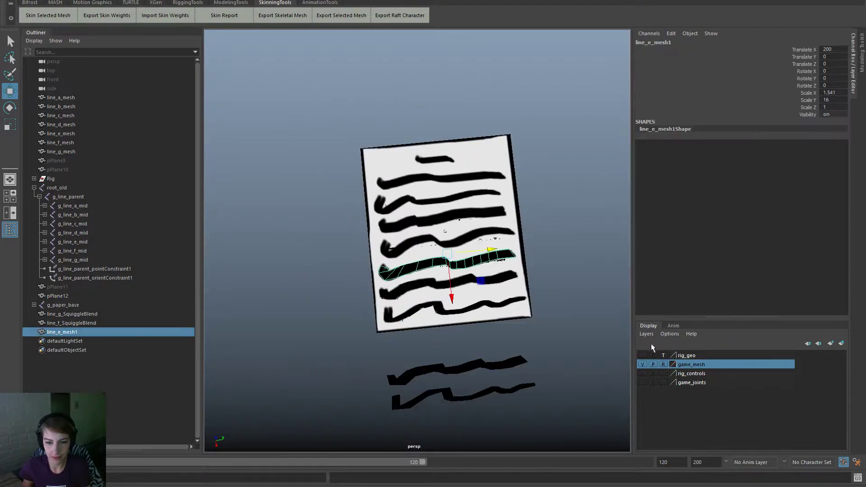
{"action": "right_click_drag", "start_coordinate": [450, 349], "coordinate": [453, 349], "text": "alt"}
{"action": "left_click_drag", "start_coordinate": [453, 298], "coordinate": [463, 378]}
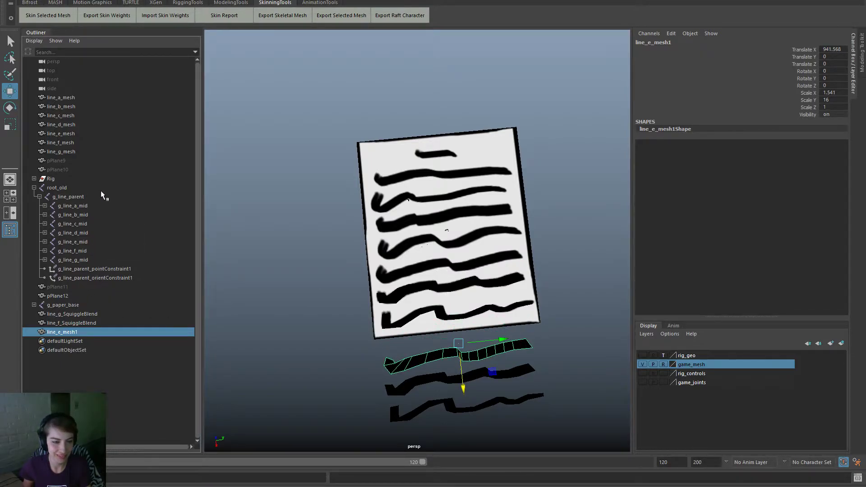
{"action": "left_click", "coordinate": [74, 132]}
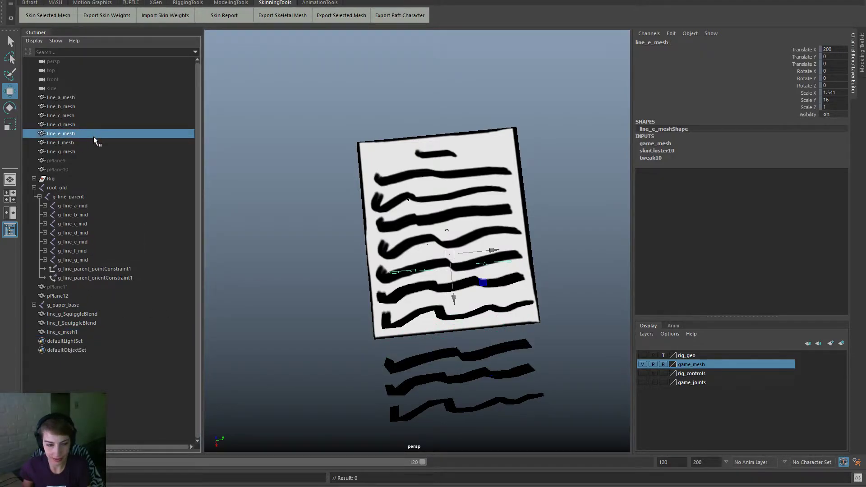
{"action": "key", "text": "ctrl+d"}
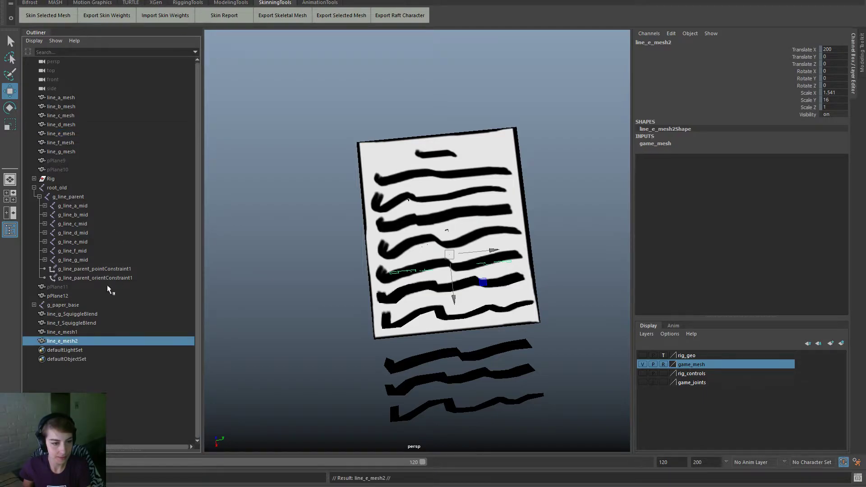
{"action": "double_click", "coordinate": [94, 321]}
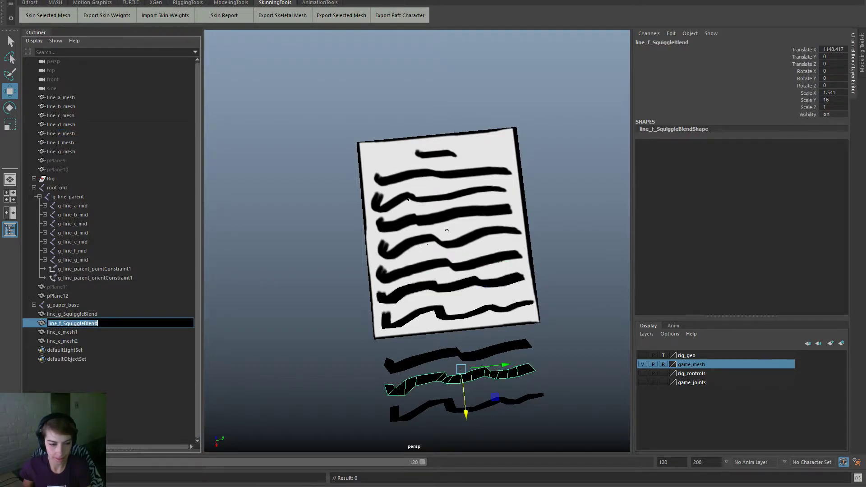
{"action": "left_click", "coordinate": [95, 359]}
{"action": "left_click", "coordinate": [322, 308]}
{"action": "key", "text": "ctrl+z"}
{"action": "key", "text": "ctrl+z"}
{"action": "key", "text": "ctrl+z"}
{"action": "key", "text": "ctrl+z"}
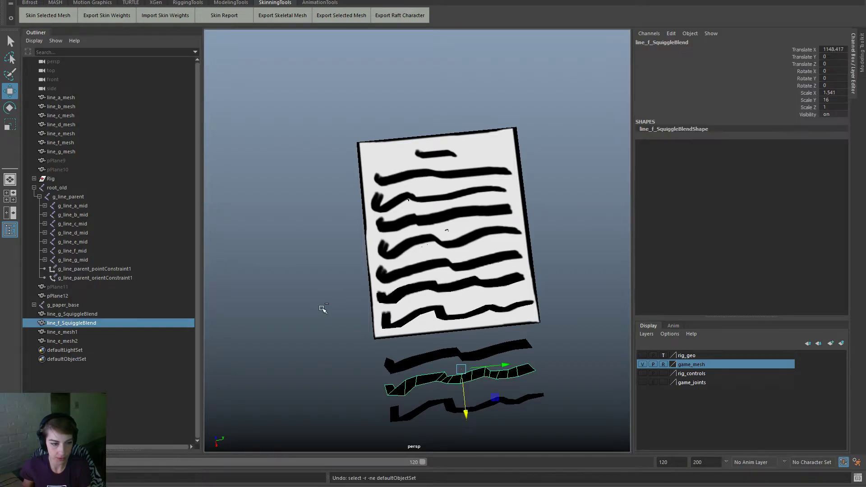
Step: Rename line_e_mesh1 as line_e_SquiggleBlend, reusing the name of the line_f squiggle mesh with its letter changed
{"action": "double_click", "coordinate": [94, 323]}
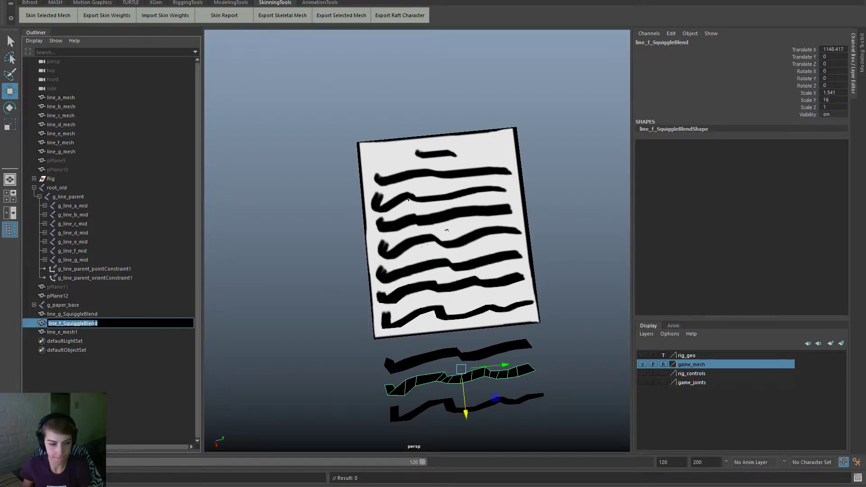
{"action": "key", "text": "ctrl+c"}
{"action": "double_click", "coordinate": [72, 332]}
{"action": "key", "text": "ctrl+v"}
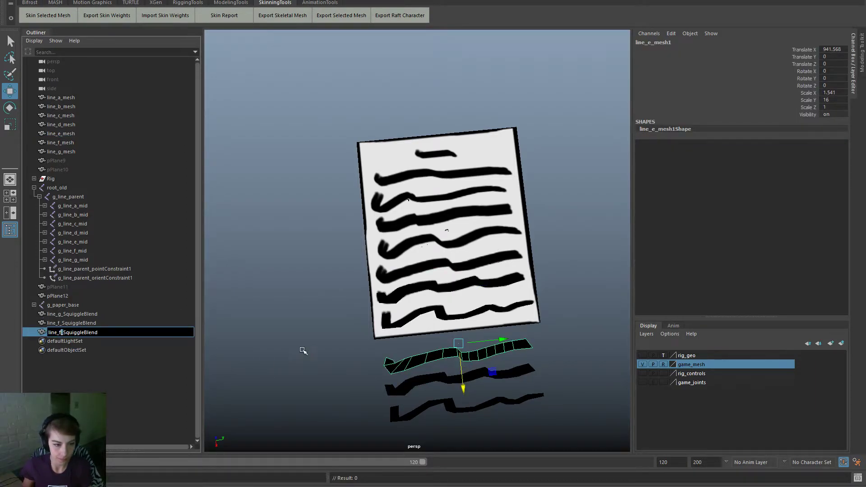
{"action": "key", "text": "BackSpace"}
{"action": "type", "text": "e"}
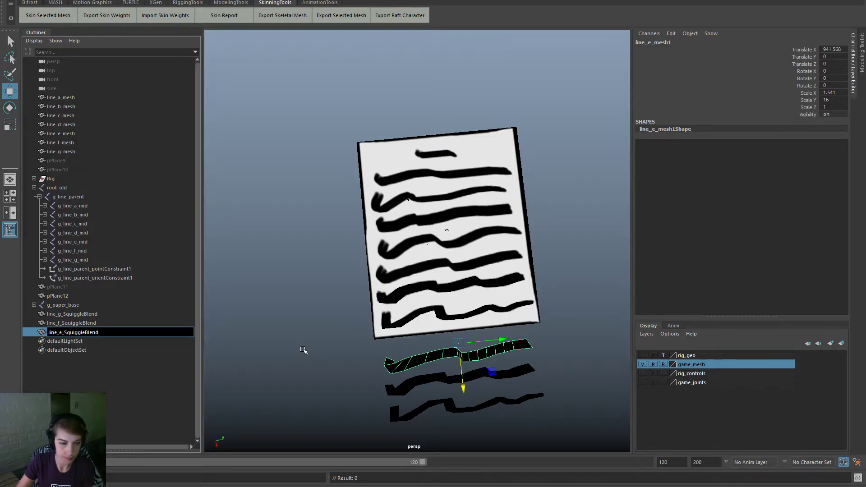
{"action": "key", "text": "Return"}
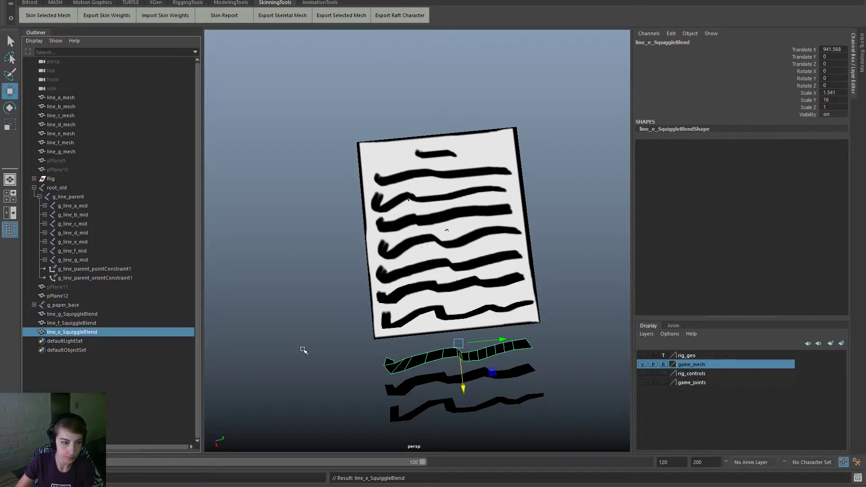
Step: Export the skin weights of line_e_mesh to the desktop file weights.ma, overwriting the existing file
{"action": "left_click", "coordinate": [103, 136]}
{"action": "key", "text": "space"}
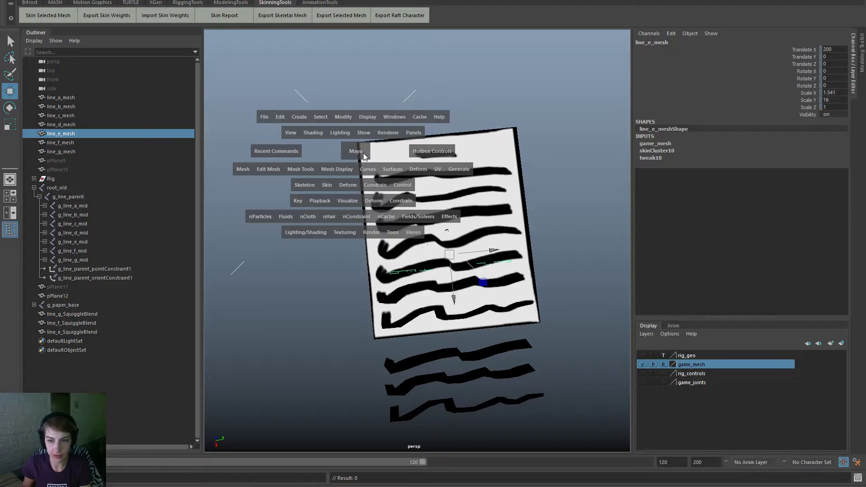
{"action": "left_click", "coordinate": [113, 15]}
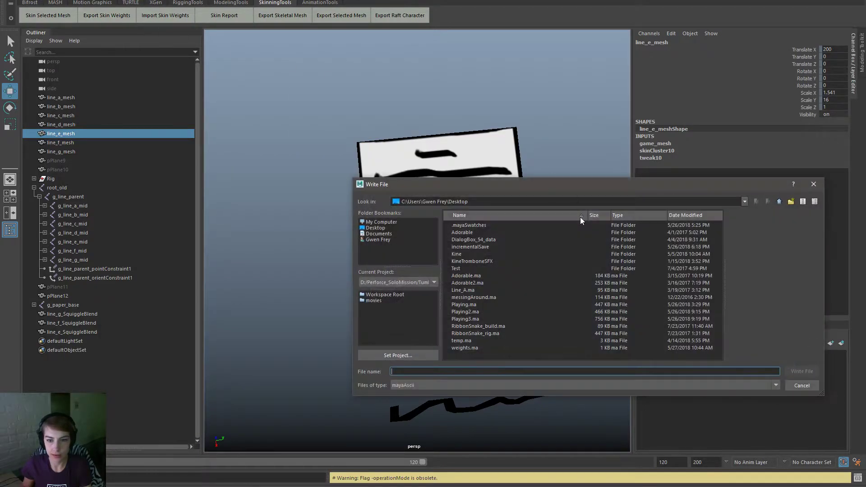
{"action": "double_click", "coordinate": [477, 347]}
{"action": "left_click", "coordinate": [569, 305]}
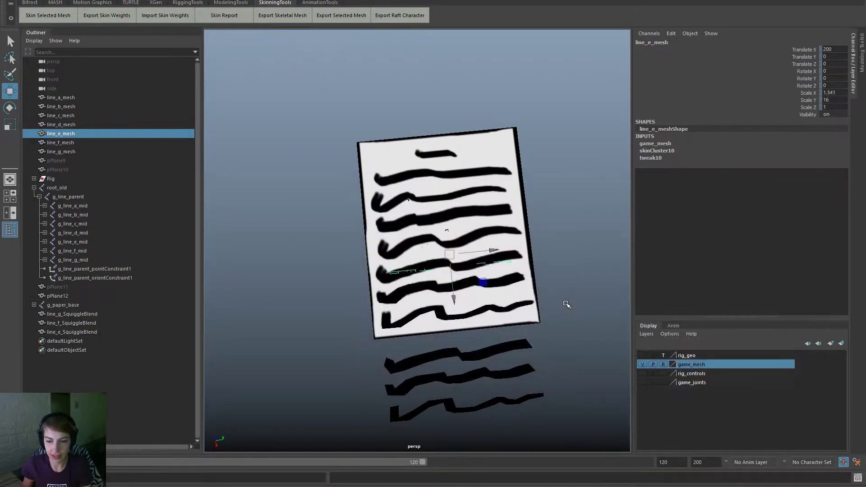
Step: Delete the construction history of line_e_mesh
{"action": "key", "text": "space"}
{"action": "left_click", "coordinate": [254, 77]}
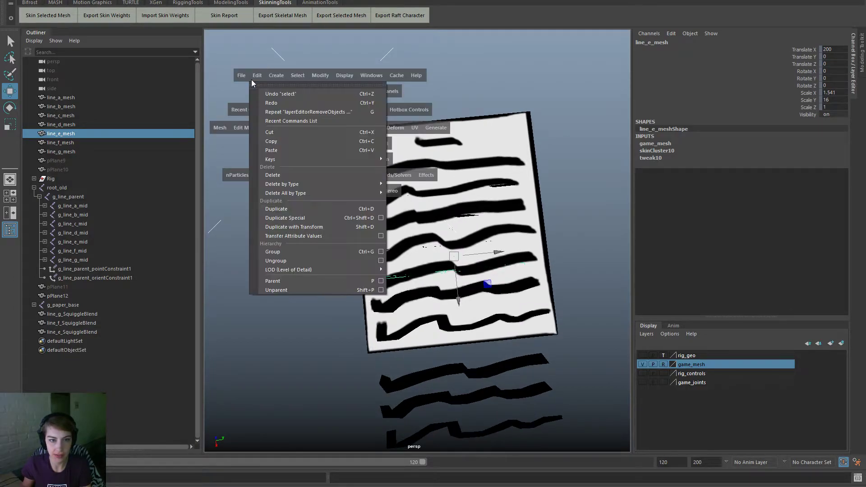
{"action": "mouse_move", "coordinate": [373, 193]}
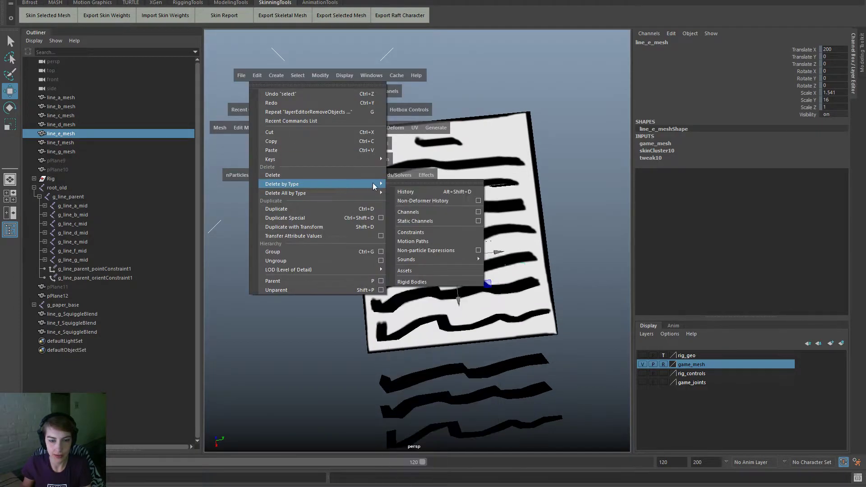
{"action": "left_click", "coordinate": [424, 194]}
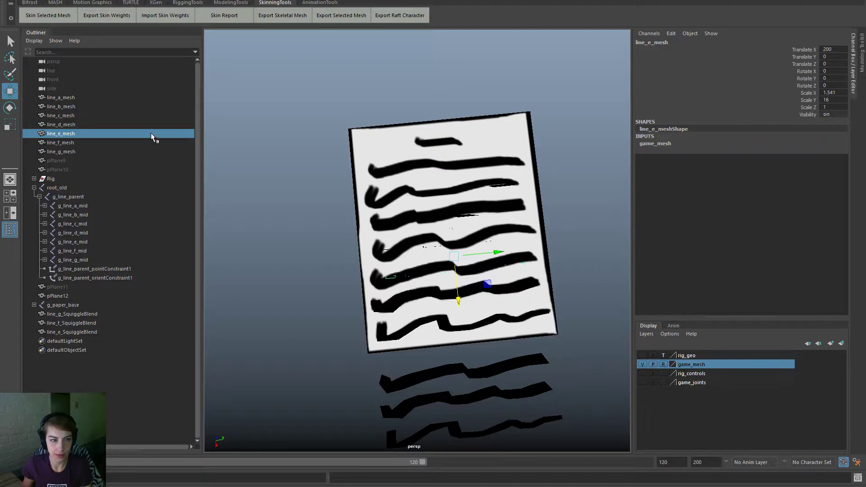
Step: Create a blend shape on line_e_mesh in the Shape Editor with line_e_SquiggleBlend as its target
{"action": "left_click", "coordinate": [82, 332]}
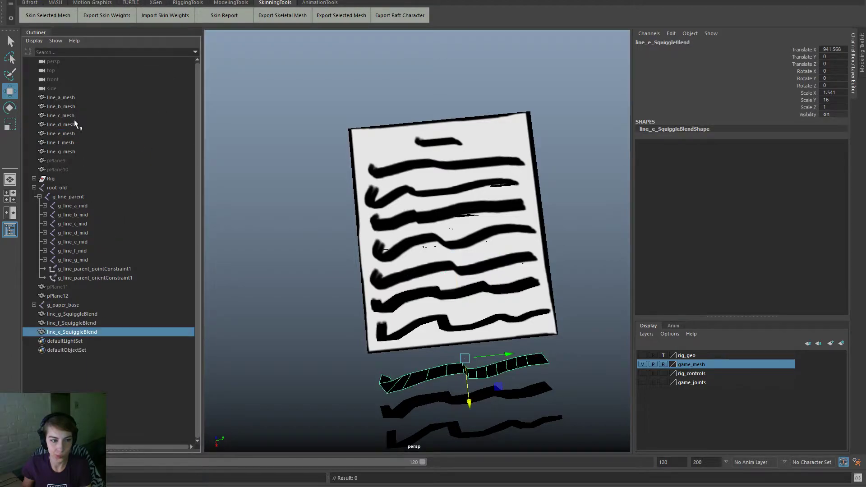
{"action": "left_click", "coordinate": [80, 132], "text": "ctrl"}
{"action": "key", "text": "space"}
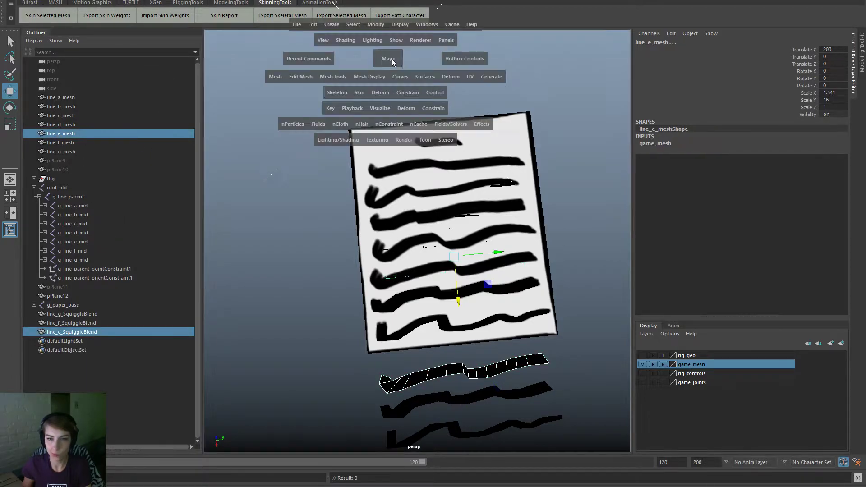
{"action": "left_click", "coordinate": [432, 28]}
{"action": "mouse_move", "coordinate": [518, 113]}
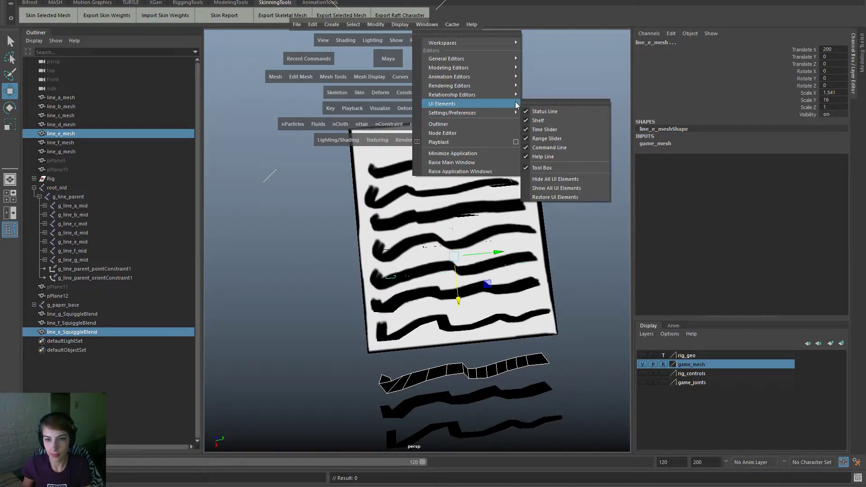
{"action": "mouse_move", "coordinate": [515, 77]}
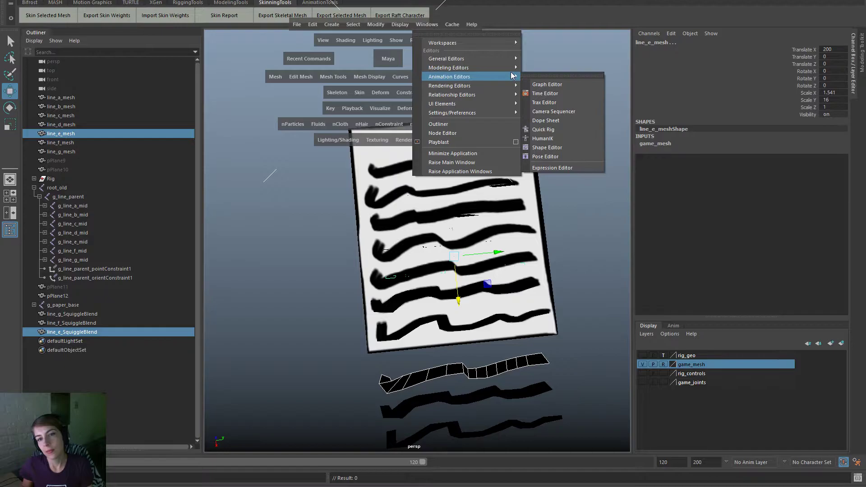
{"action": "left_click", "coordinate": [568, 148]}
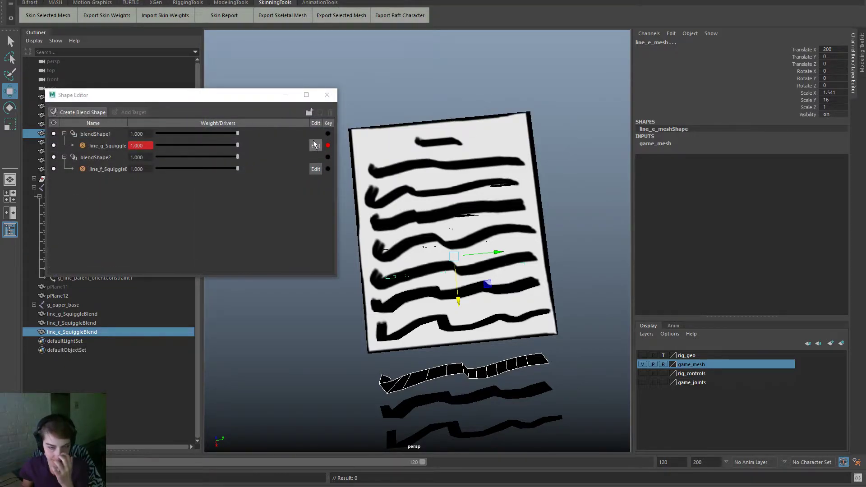
{"action": "left_click", "coordinate": [83, 113]}
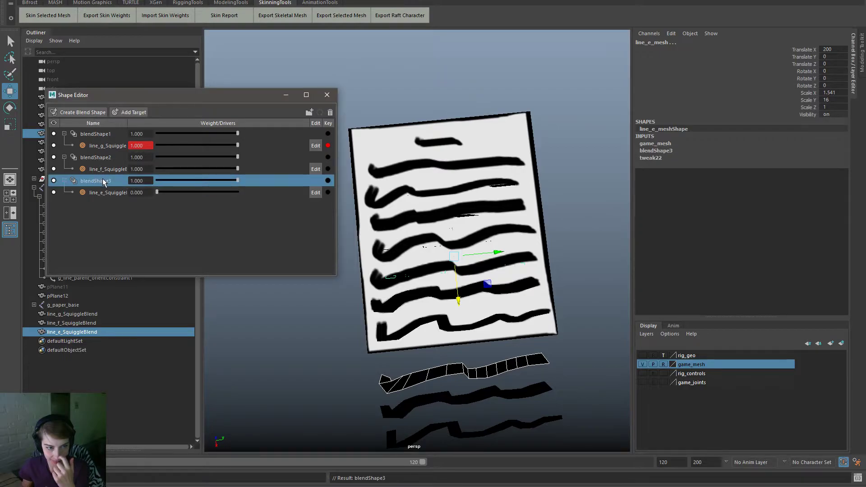
Step: Test the line_e squiggle target at a weight of 1 and return its weight to 0
{"action": "left_click_drag", "start_coordinate": [166, 189], "coordinate": [253, 197]}
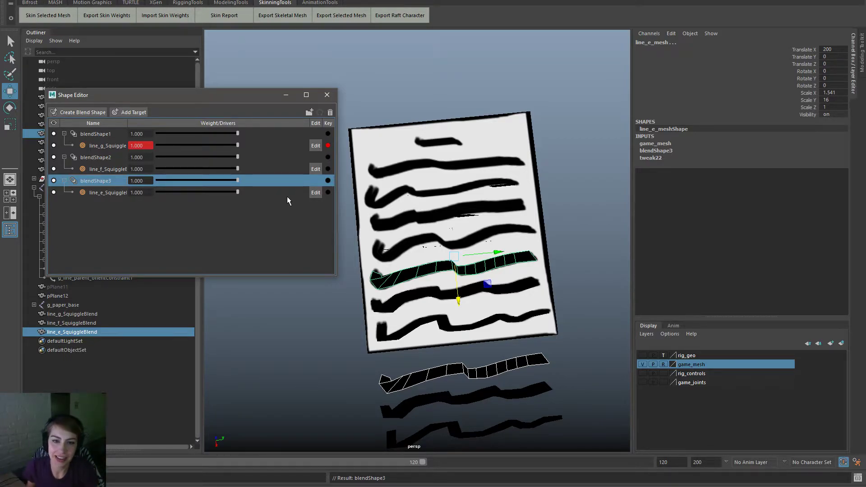
{"action": "middle_click", "coordinate": [555, 283]}
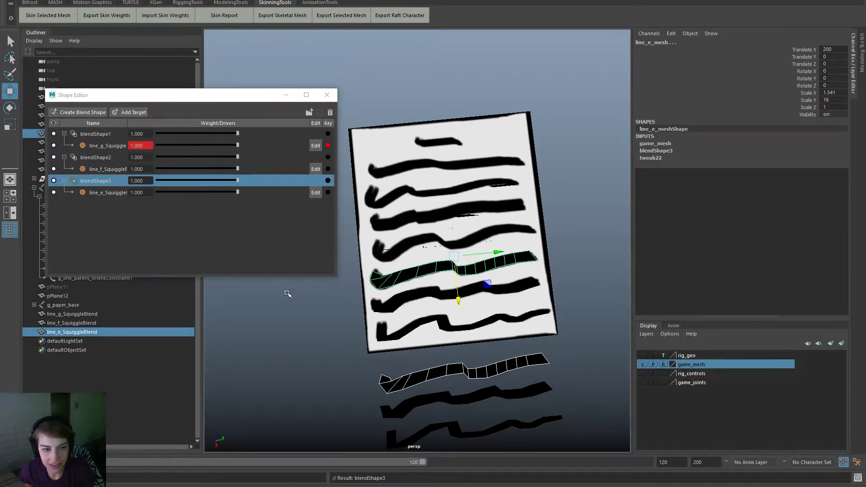
{"action": "mouse_move", "coordinate": [238, 181]}
{"action": "left_mouse_down"}
{"action": "mouse_move", "coordinate": [145, 183]}
{"action": "mouse_move", "coordinate": [282, 191]}
{"action": "mouse_move", "coordinate": [139, 193]}
{"action": "mouse_move", "coordinate": [247, 202]}
{"action": "mouse_move", "coordinate": [134, 221]}
{"action": "mouse_move", "coordinate": [274, 218]}
{"action": "left_mouse_up"}
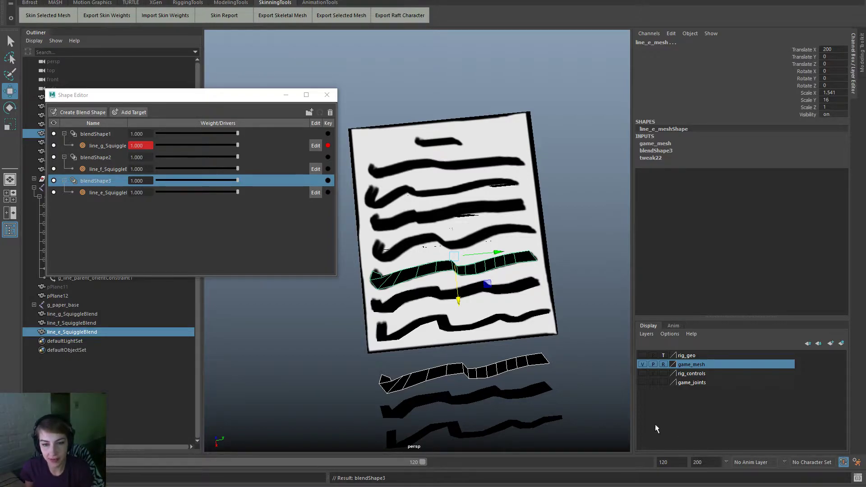
{"action": "scroll", "coordinate": [344, 381], "scroll_direction": "up", "scroll_amount": 2}
{"action": "left_click", "coordinate": [240, 195]}
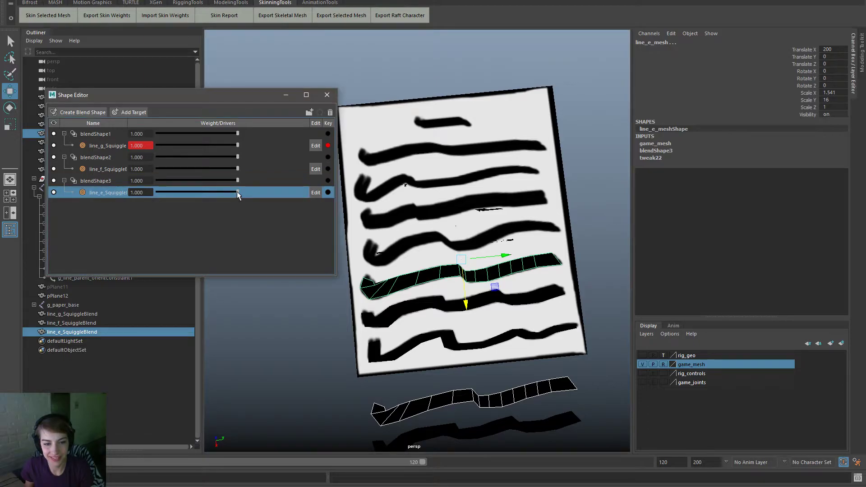
{"action": "mouse_move", "coordinate": [238, 192]}
{"action": "left_mouse_down"}
{"action": "mouse_move", "coordinate": [134, 193]}
{"action": "mouse_move", "coordinate": [264, 192]}
{"action": "mouse_move", "coordinate": [152, 206]}
{"action": "mouse_move", "coordinate": [272, 205]}
{"action": "left_mouse_up"}
{"action": "left_click_drag", "start_coordinate": [183, 192], "coordinate": [97, 195]}
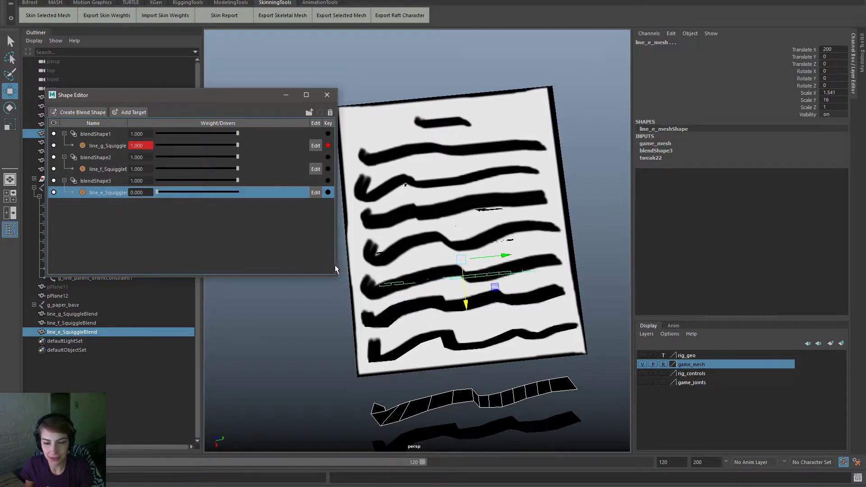
Step: Move the three squiggle blend meshes together further below the page, bringing line_e_SquiggleBlend to a Translate X of about 1155
{"action": "right_click_drag", "start_coordinate": [573, 359], "coordinate": [490, 344], "text": "alt"}
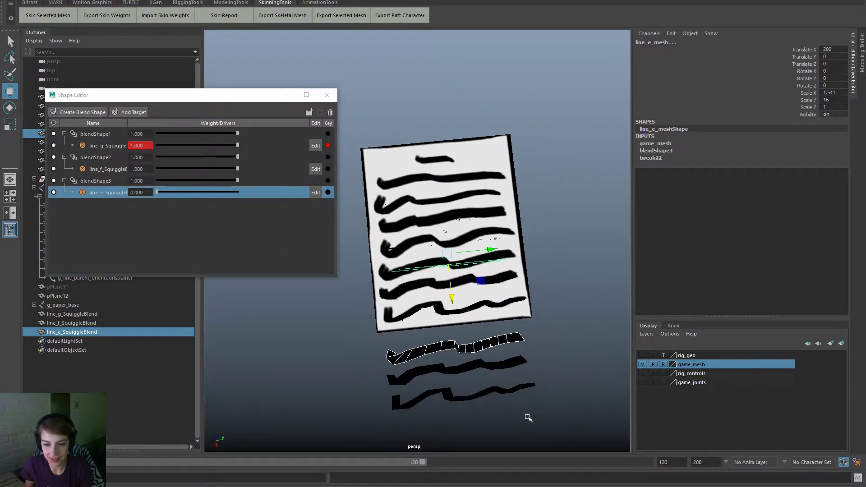
{"action": "left_click_drag", "start_coordinate": [528, 418], "coordinate": [473, 343]}
{"action": "left_click_drag", "start_coordinate": [464, 382], "coordinate": [465, 406]}
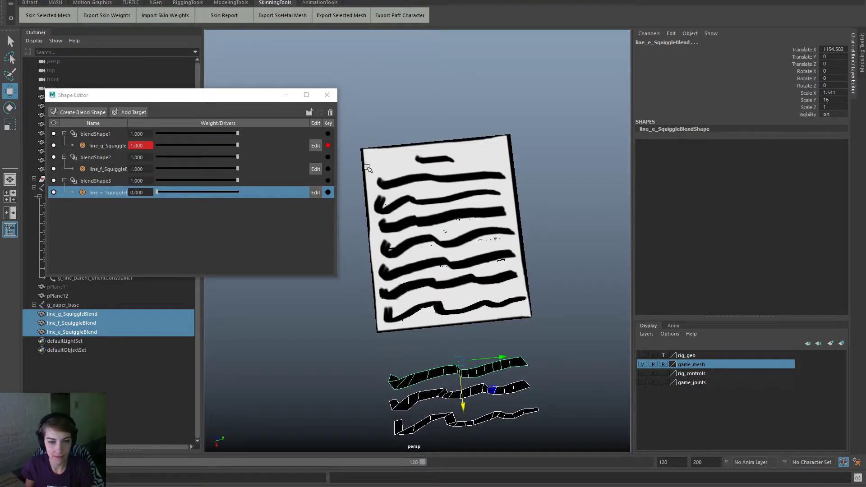
Step: Play back the animation a few times to check how the page and line meshes move relative to the squiggle meshes
{"action": "right_click_drag", "start_coordinate": [411, 323], "coordinate": [295, 318], "text": "alt"}
{"action": "key", "text": "alt+v"}
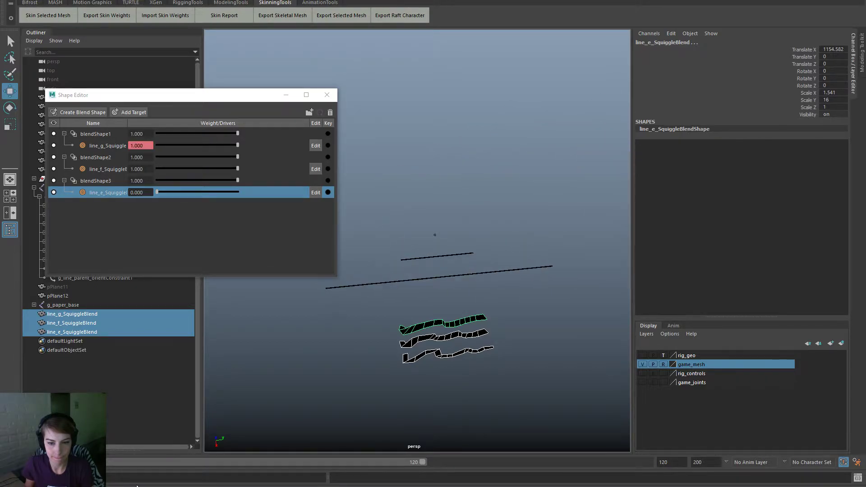
{"action": "left_click_drag", "start_coordinate": [137, 486], "coordinate": [99, 486]}
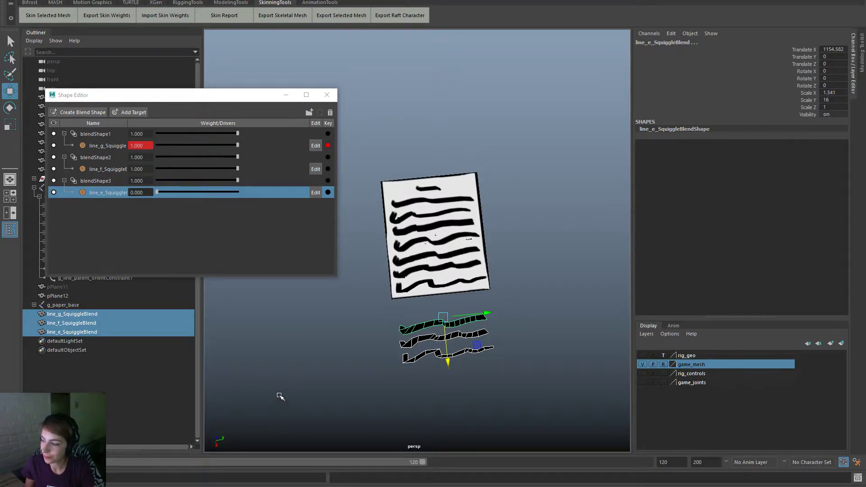
{"action": "key", "text": "alt+v"}
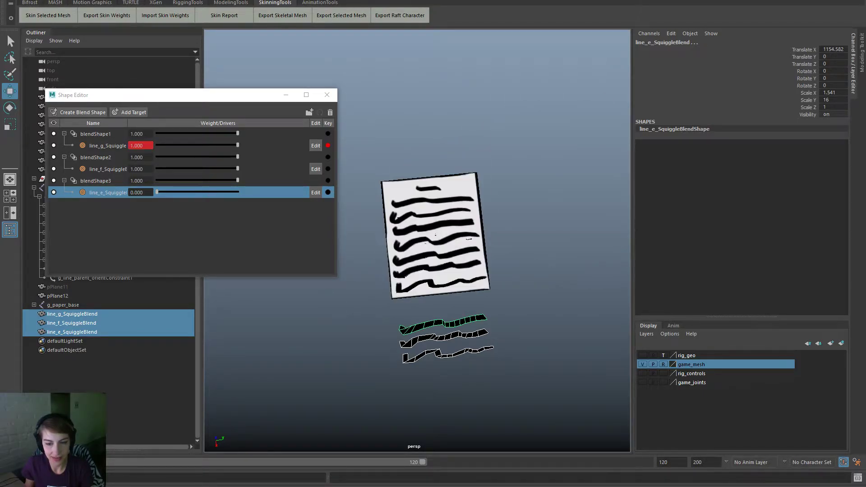
{"action": "key", "text": "alt+v"}
{"action": "scroll", "coordinate": [392, 377], "scroll_direction": "up", "scroll_amount": 2}
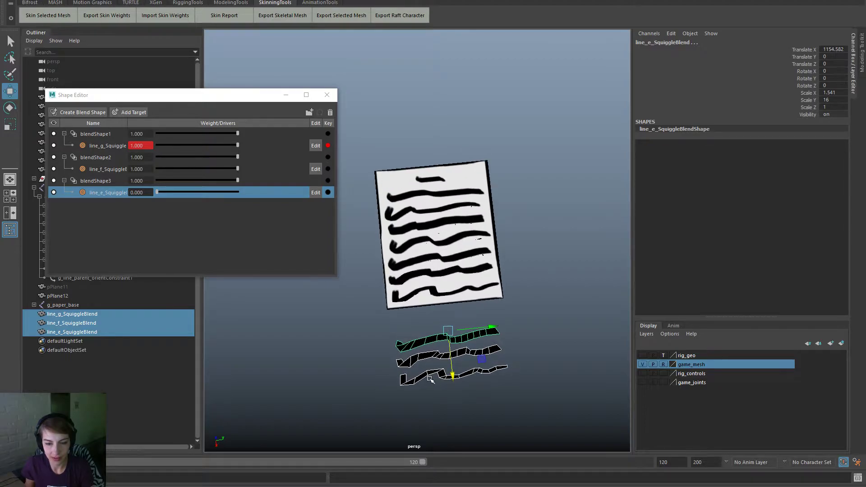
{"action": "key", "text": "alt+v"}
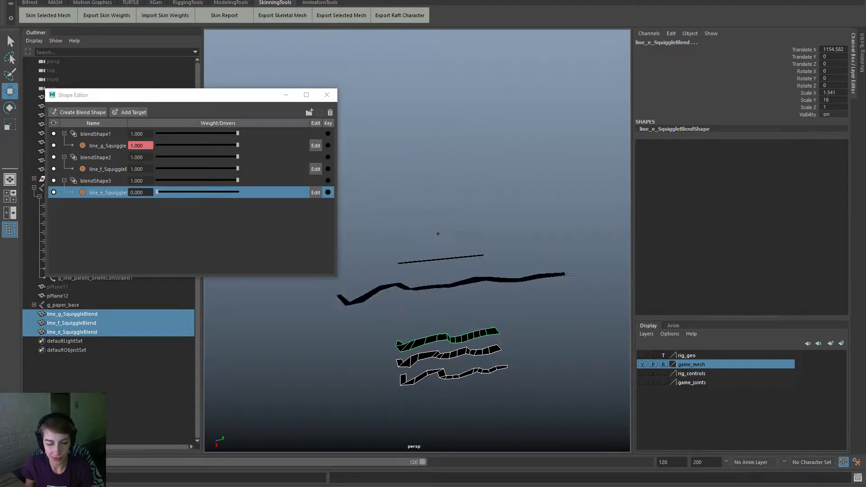
{"action": "key", "text": "alt+v"}
Step: Close the Shape Editor, then duplicate line_d_mesh and remove the duplicate from the game_mesh display layer
{"action": "left_click", "coordinate": [434, 240]}
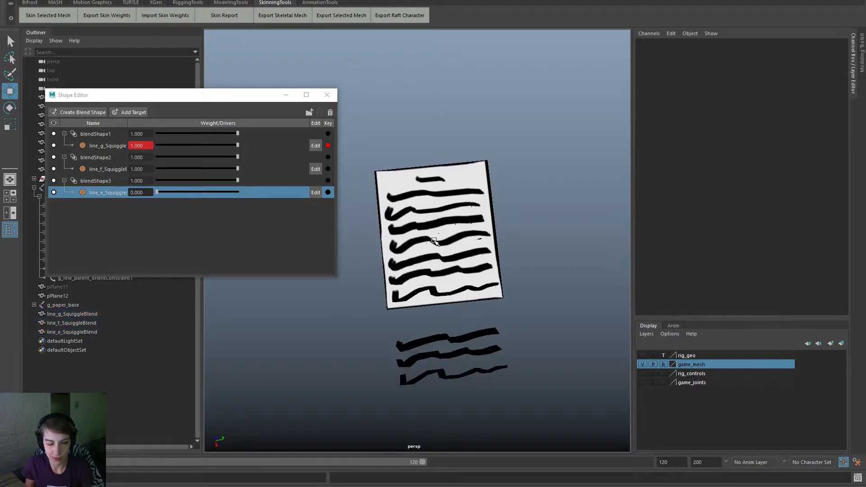
{"action": "left_click", "coordinate": [328, 96]}
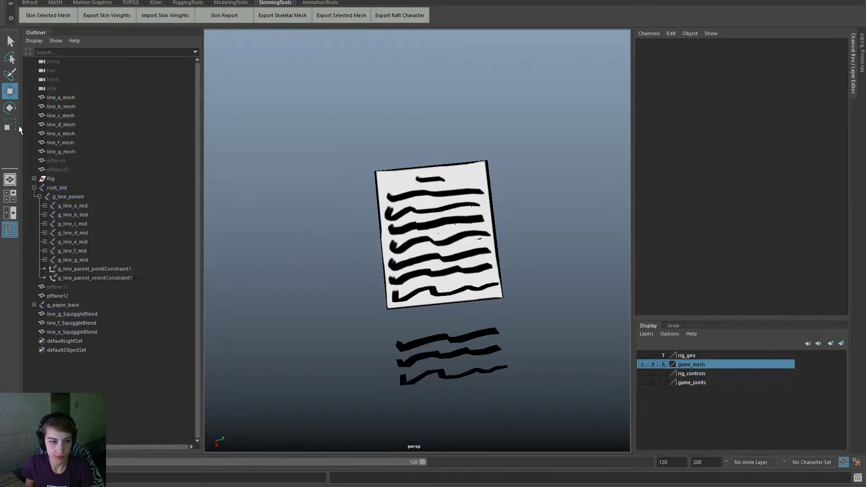
{"action": "left_click", "coordinate": [77, 124]}
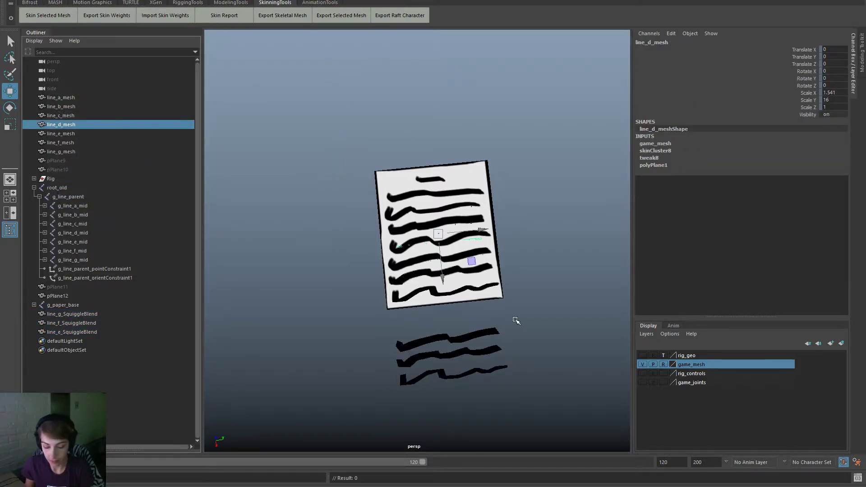
{"action": "key", "text": "ctrl+d"}
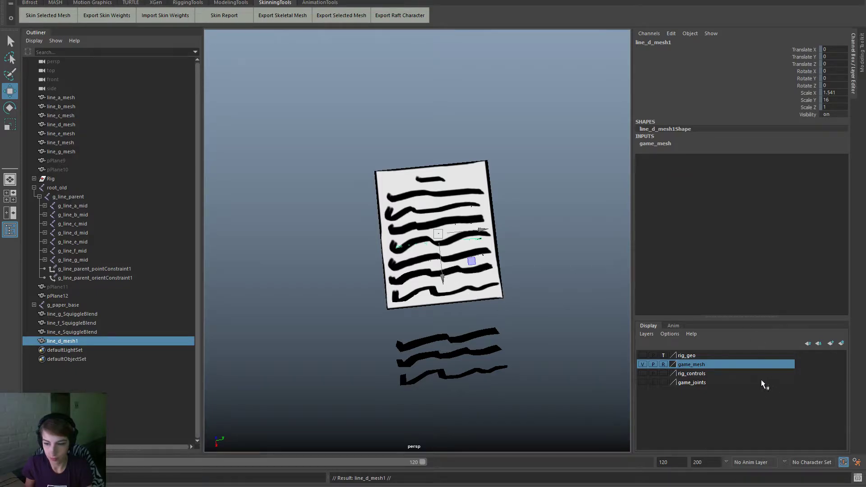
{"action": "right_click", "coordinate": [741, 365]}
{"action": "left_click", "coordinate": [760, 394]}
Step: Widen the hook-side end of the line_d_mesh duplicate by scaling its end vertices apart
{"action": "scroll", "coordinate": [358, 254], "scroll_direction": "up", "scroll_amount": 5}
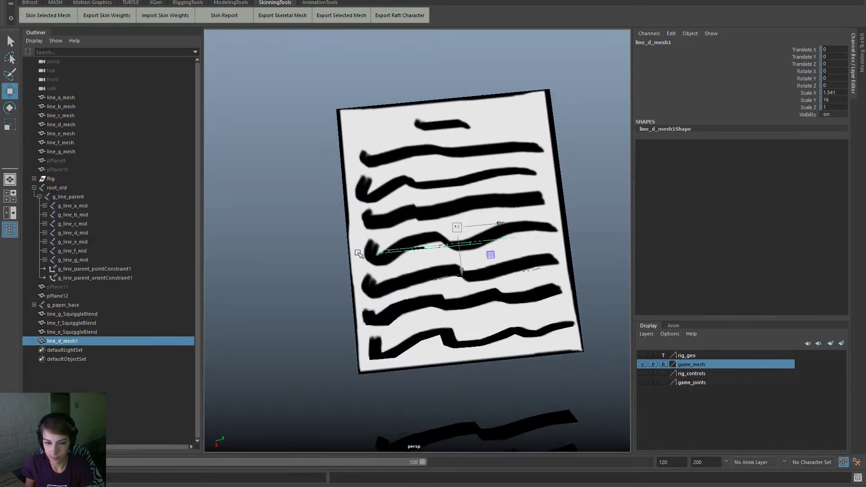
{"action": "scroll", "coordinate": [358, 253], "scroll_direction": "up", "scroll_amount": 1}
{"action": "left_click", "coordinate": [400, 109]}
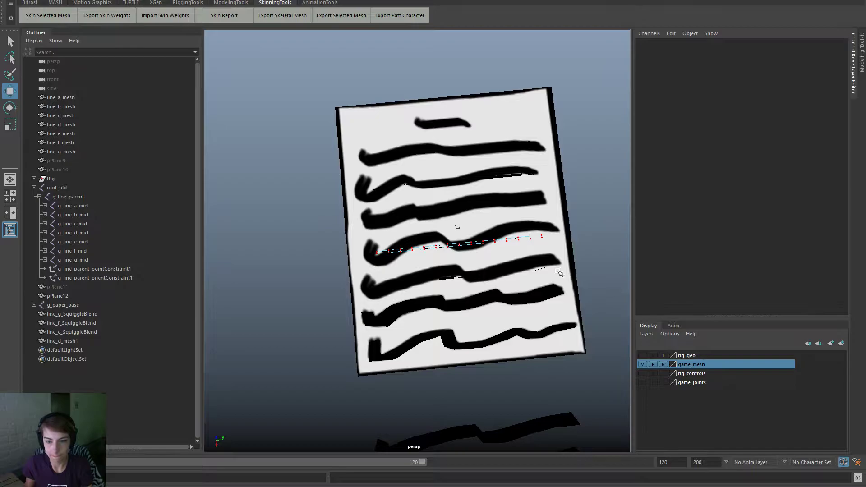
{"action": "left_click_drag", "start_coordinate": [558, 271], "coordinate": [366, 225]}
{"action": "left_click_drag", "start_coordinate": [471, 291], "coordinate": [468, 270], "text": "alt"}
{"action": "left_click_drag", "start_coordinate": [313, 245], "coordinate": [307, 288], "text": "alt"}
{"action": "right_click_drag", "start_coordinate": [307, 288], "coordinate": [390, 322], "text": "alt"}
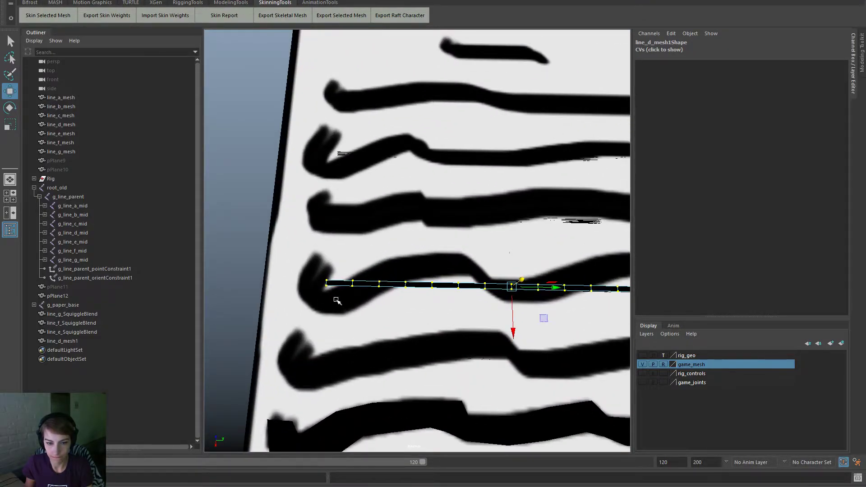
{"action": "left_click_drag", "start_coordinate": [336, 301], "coordinate": [311, 264]}
{"action": "key", "text": "e"}
{"action": "left_click_drag", "start_coordinate": [363, 297], "coordinate": [294, 315]}
{"action": "key", "text": "r"}
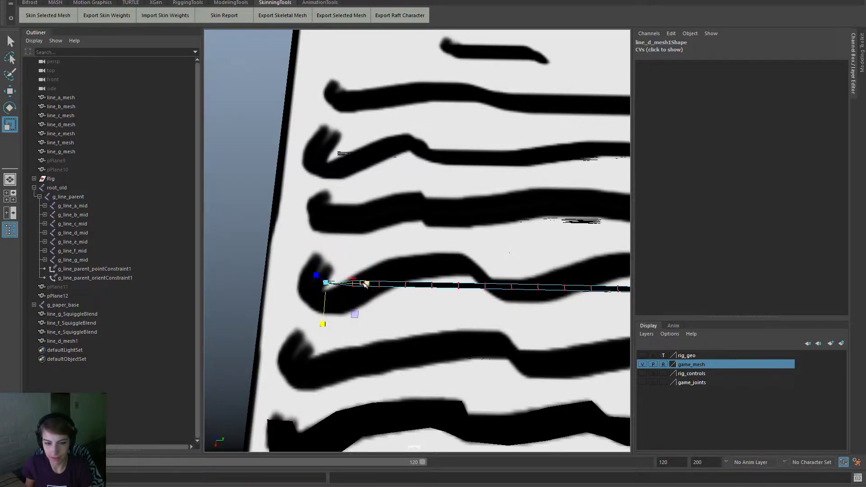
{"action": "left_click_drag", "start_coordinate": [365, 285], "coordinate": [493, 325]}
Step: Move and rotate the duplicate's two end vertices onto the upper tip of the painted hook
{"action": "key", "text": "w"}
{"action": "left_click_drag", "start_coordinate": [324, 324], "coordinate": [328, 303]}
{"action": "left_click_drag", "start_coordinate": [379, 265], "coordinate": [367, 264]}
{"action": "key", "text": "e"}
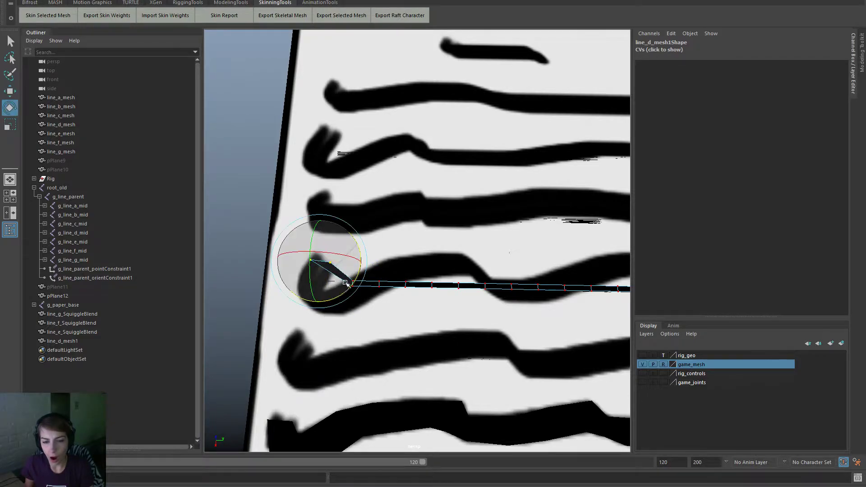
{"action": "left_click_drag", "start_coordinate": [342, 292], "coordinate": [321, 297]}
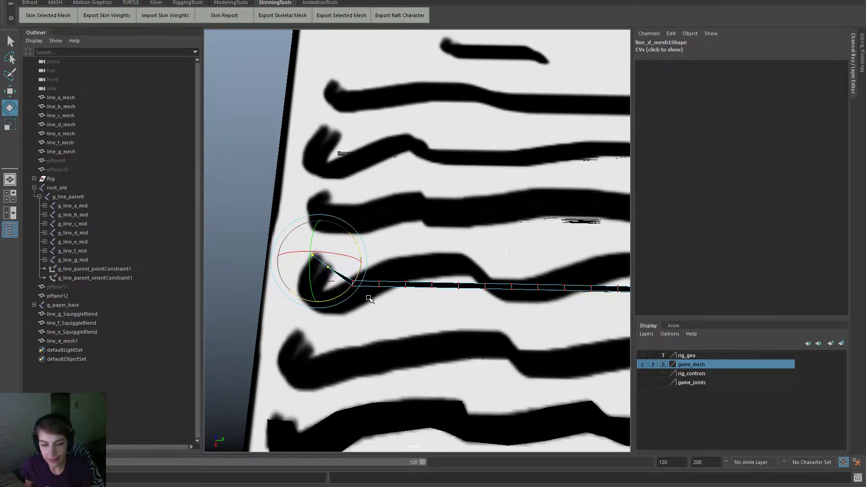
Step: Place the next two lower-edge vertices on the hook's outer side and at the start of its bottom curve
{"action": "key", "text": "w"}
{"action": "left_click_drag", "start_coordinate": [389, 288], "coordinate": [334, 288]}
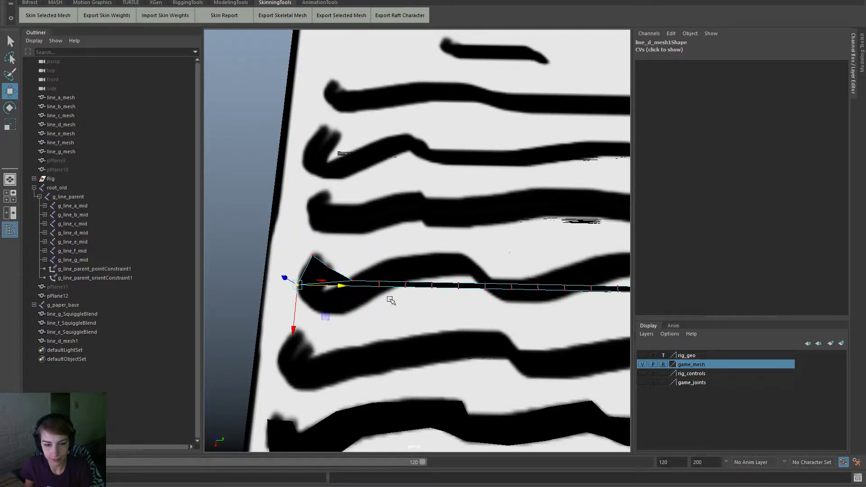
{"action": "left_click", "coordinate": [376, 285]}
{"action": "left_click_drag", "start_coordinate": [378, 321], "coordinate": [370, 350]}
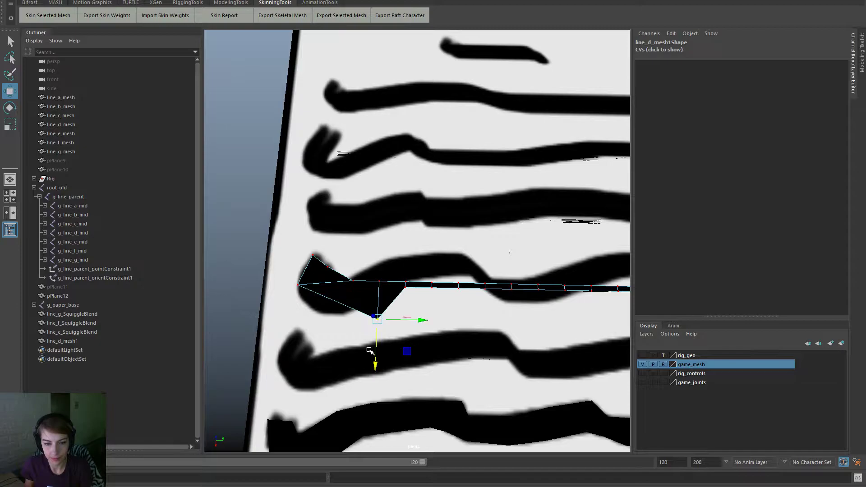
{"action": "left_click_drag", "start_coordinate": [412, 321], "coordinate": [352, 322]}
{"action": "left_click_drag", "start_coordinate": [312, 352], "coordinate": [314, 346]}
Step: Move an upper-edge vertex into the hook's inner corner and nudge the inner tip vertex down to fit the paint
{"action": "left_click", "coordinate": [353, 282]}
{"action": "left_click_drag", "start_coordinate": [391, 283], "coordinate": [366, 287]}
{"action": "mouse_move", "coordinate": [325, 326]}
{"action": "left_mouse_down"}
{"action": "mouse_move", "coordinate": [319, 340]}
{"action": "mouse_move", "coordinate": [323, 327]}
{"action": "left_mouse_up"}
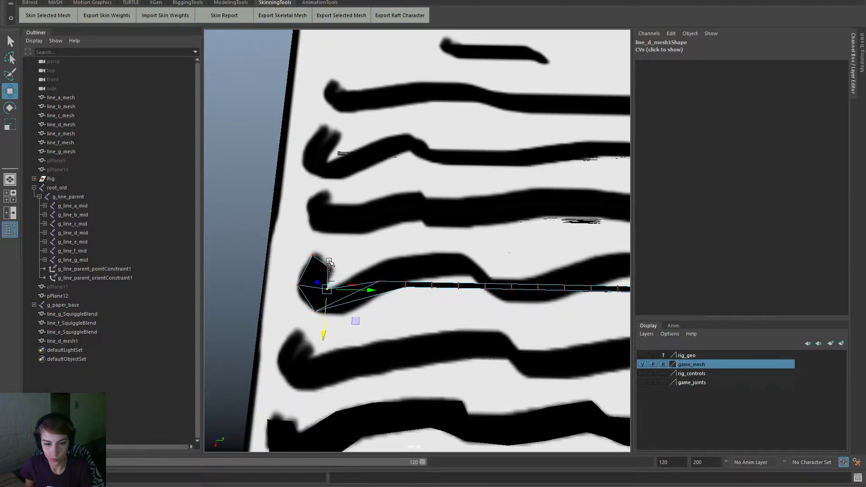
{"action": "left_click", "coordinate": [329, 264]}
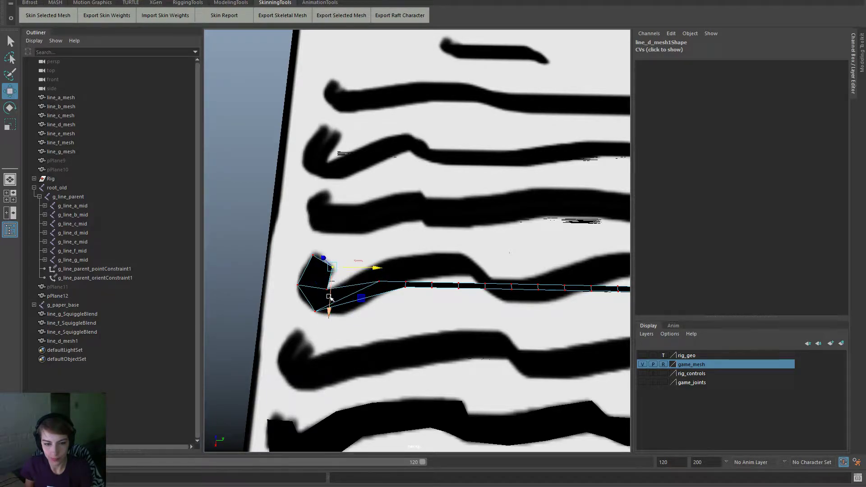
{"action": "left_click_drag", "start_coordinate": [329, 298], "coordinate": [329, 302]}
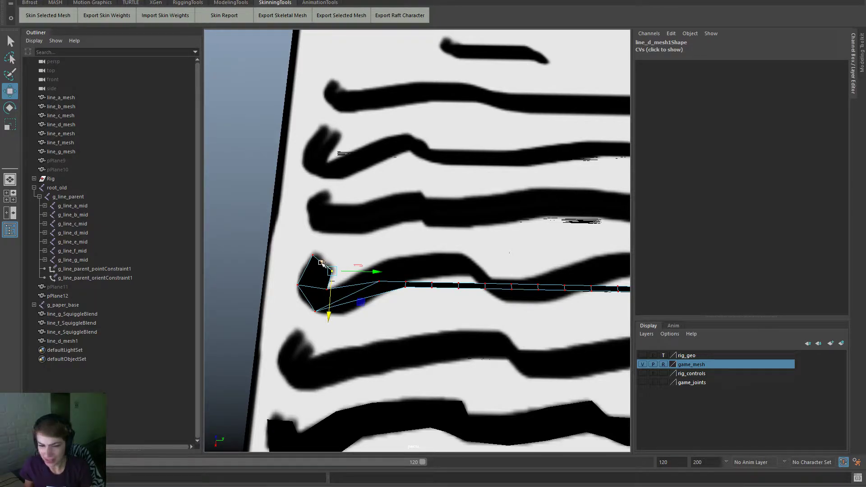
Step: Position the next lower-edge vertex along the hook's bottom and the matching upper-edge vertex just past its inner corner
{"action": "left_click_drag", "start_coordinate": [378, 259], "coordinate": [384, 287]}
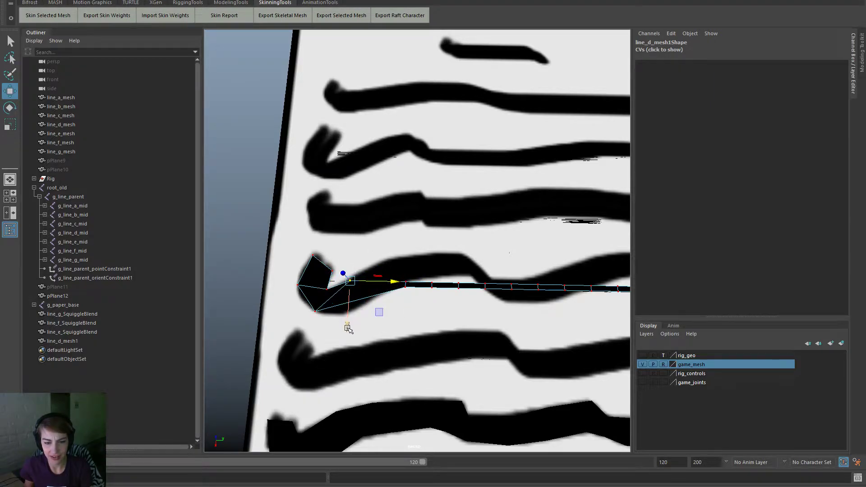
{"action": "left_click_drag", "start_coordinate": [348, 326], "coordinate": [349, 321]}
{"action": "left_click", "coordinate": [404, 285]}
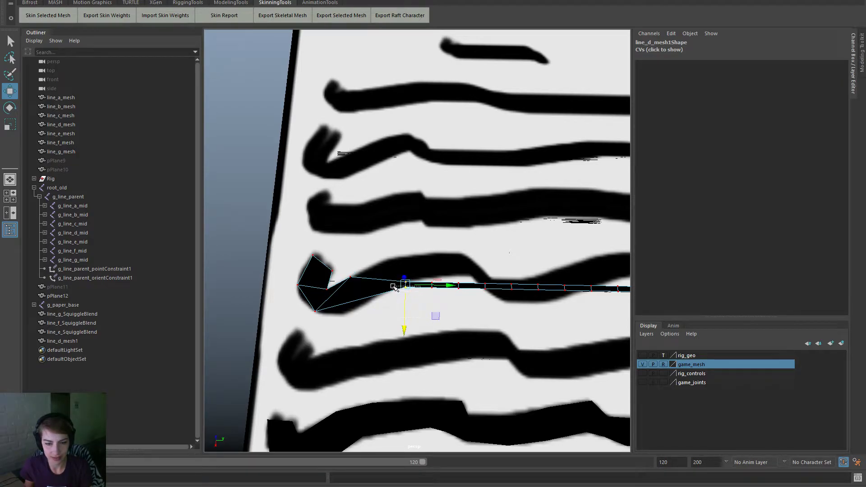
{"action": "left_click_drag", "start_coordinate": [393, 287], "coordinate": [393, 286]}
{"action": "left_click_drag", "start_coordinate": [405, 329], "coordinate": [403, 352]}
{"action": "left_click_drag", "start_coordinate": [444, 311], "coordinate": [384, 310]}
{"action": "left_click_drag", "start_coordinate": [349, 348], "coordinate": [349, 350]}
{"action": "left_click_drag", "start_coordinate": [359, 284], "coordinate": [382, 276]}
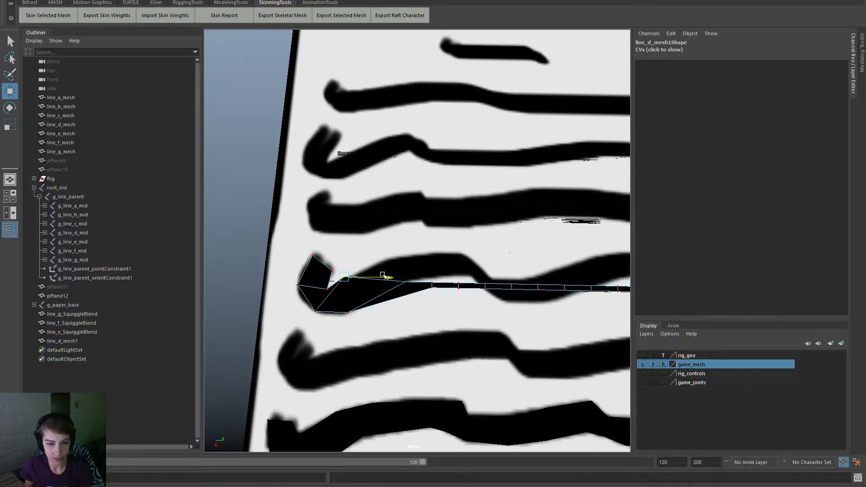
{"action": "left_click_drag", "start_coordinate": [341, 314], "coordinate": [340, 328]}
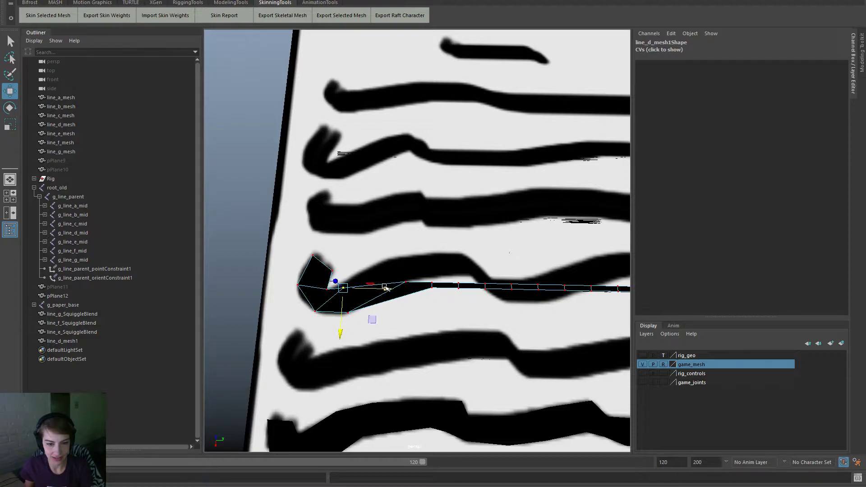
{"action": "left_click_drag", "start_coordinate": [379, 292], "coordinate": [371, 293]}
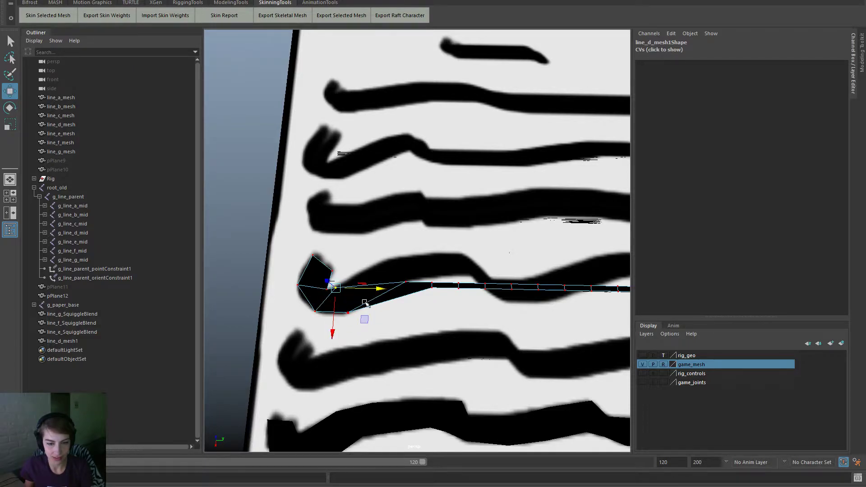
Step: Raise the next upper-edge vertex onto the upper outline of the painted stroke's rise
{"action": "left_click", "coordinate": [406, 283]}
{"action": "left_click_drag", "start_coordinate": [406, 316], "coordinate": [405, 288]}
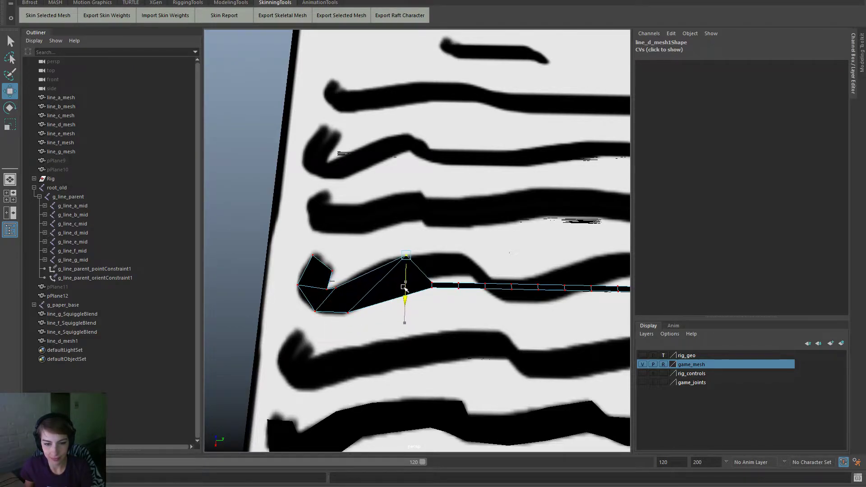
{"action": "left_click_drag", "start_coordinate": [440, 258], "coordinate": [393, 257]}
{"action": "left_click_drag", "start_coordinate": [358, 301], "coordinate": [356, 317]}
{"action": "left_click_drag", "start_coordinate": [394, 275], "coordinate": [418, 275]}
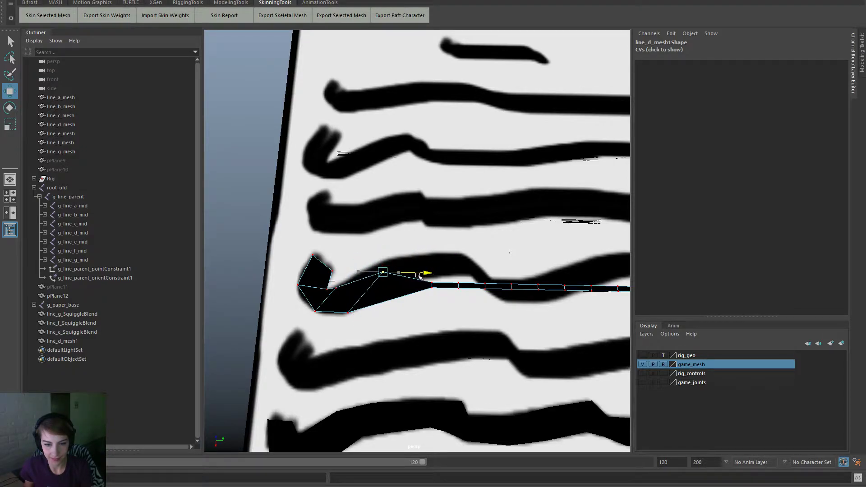
{"action": "left_click_drag", "start_coordinate": [383, 310], "coordinate": [382, 300]}
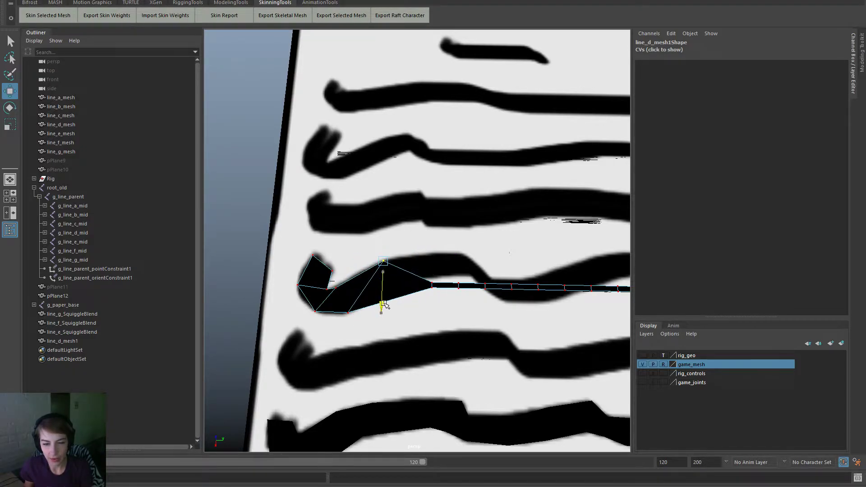
Step: Raise the next two vertex pairs onto the painted crest and spread them to the stroke's thickness
{"action": "left_click", "coordinate": [430, 288]}
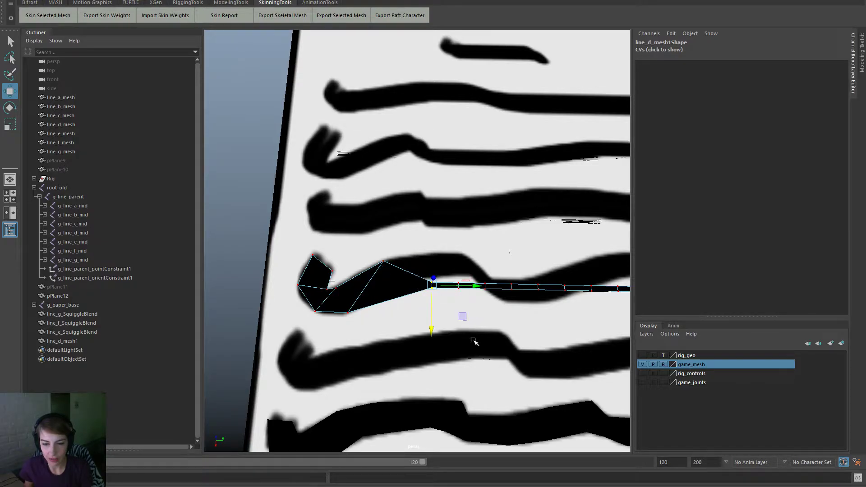
{"action": "left_click_drag", "start_coordinate": [473, 293], "coordinate": [410, 264]}
{"action": "left_click_drag", "start_coordinate": [445, 331], "coordinate": [473, 447]}
{"action": "key", "text": "r"}
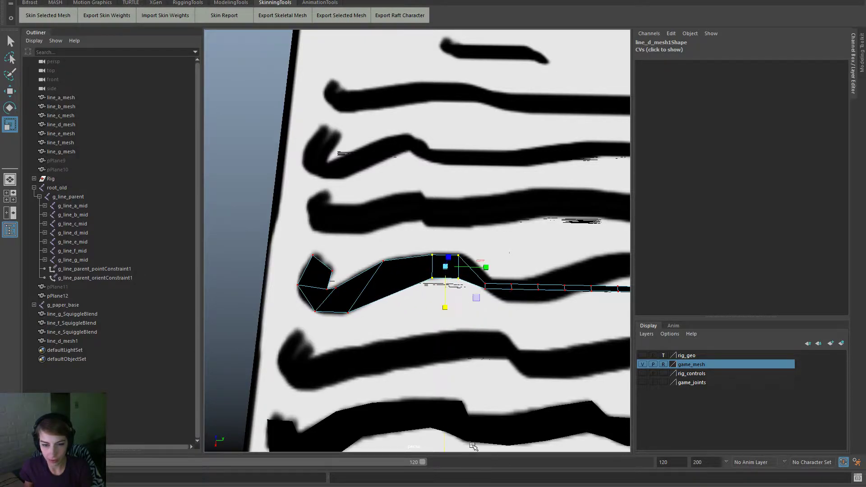
Step: Shift the first crest pair's lower and upper vertices back towards the hook to follow the stroke's outline
{"action": "left_click", "coordinate": [432, 278]}
{"action": "key", "text": "w"}
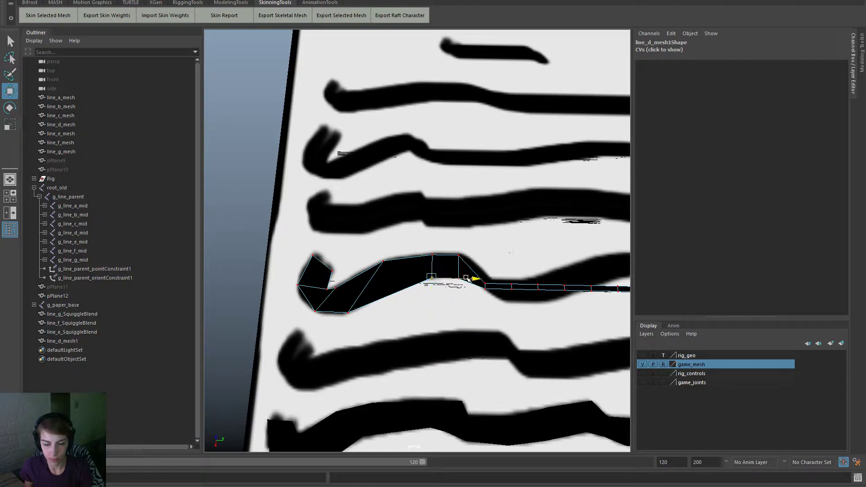
{"action": "left_click_drag", "start_coordinate": [470, 279], "coordinate": [445, 279]}
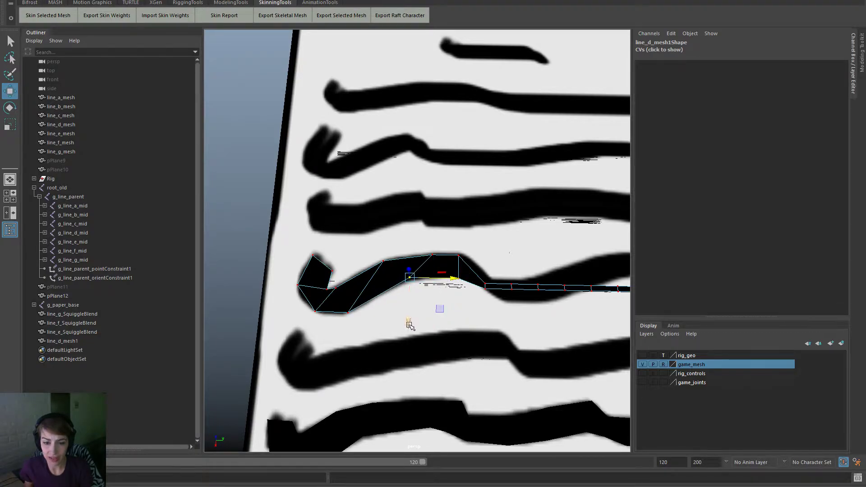
{"action": "left_click_drag", "start_coordinate": [408, 325], "coordinate": [409, 327]}
{"action": "left_click", "coordinate": [438, 256]}
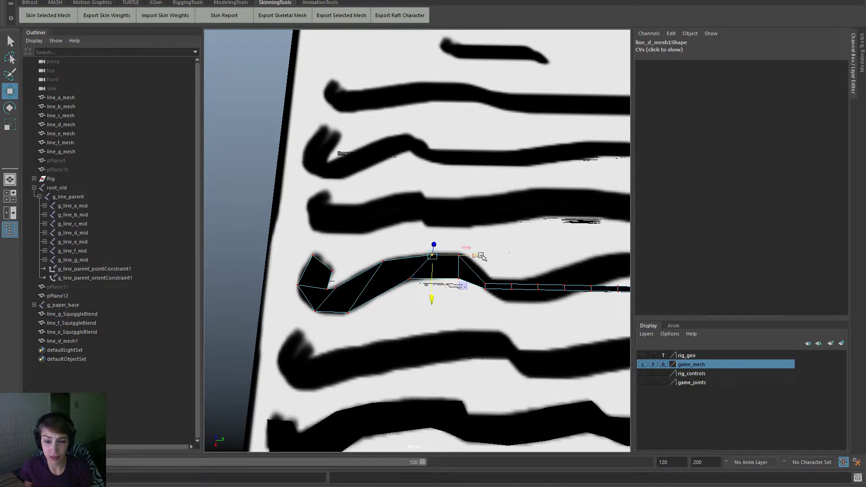
{"action": "left_click_drag", "start_coordinate": [458, 255], "coordinate": [435, 242]}
Step: Fit the second crest pair's upper and lower vertices to the far end of the painted crest
{"action": "left_click_drag", "start_coordinate": [458, 300], "coordinate": [458, 295]}
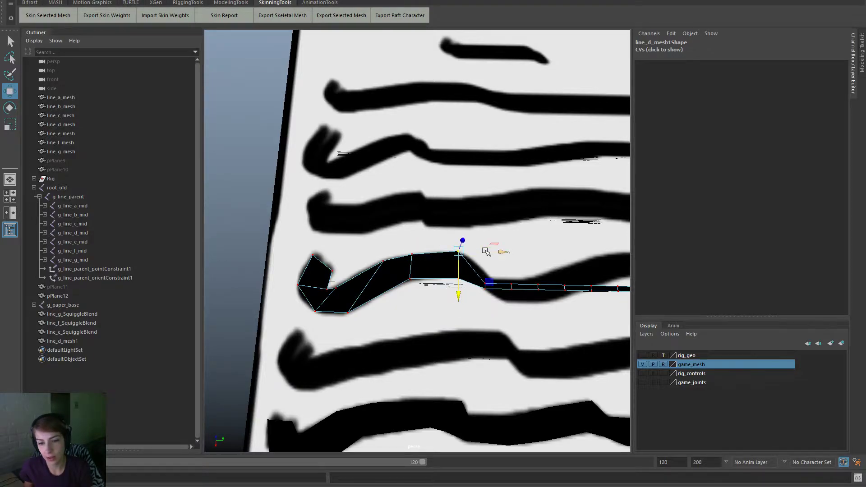
{"action": "left_click_drag", "start_coordinate": [489, 251], "coordinate": [497, 252]}
{"action": "left_click_drag", "start_coordinate": [467, 295], "coordinate": [467, 297]}
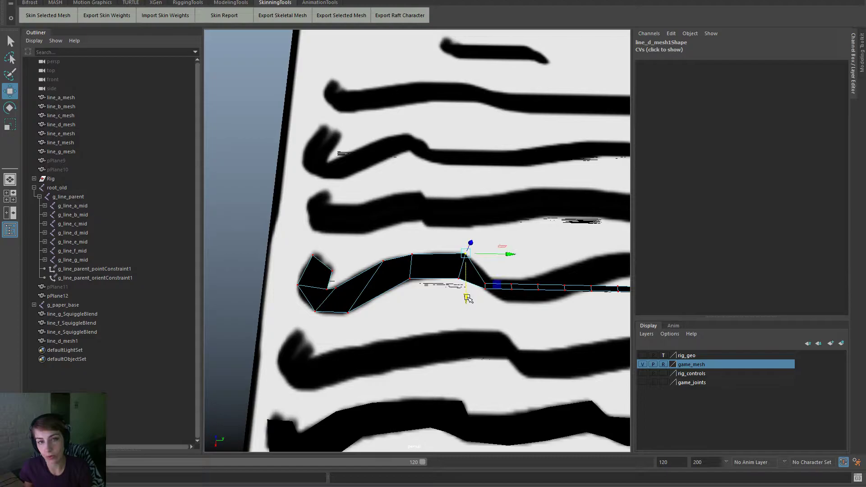
{"action": "left_click_drag", "start_coordinate": [442, 266], "coordinate": [496, 278]}
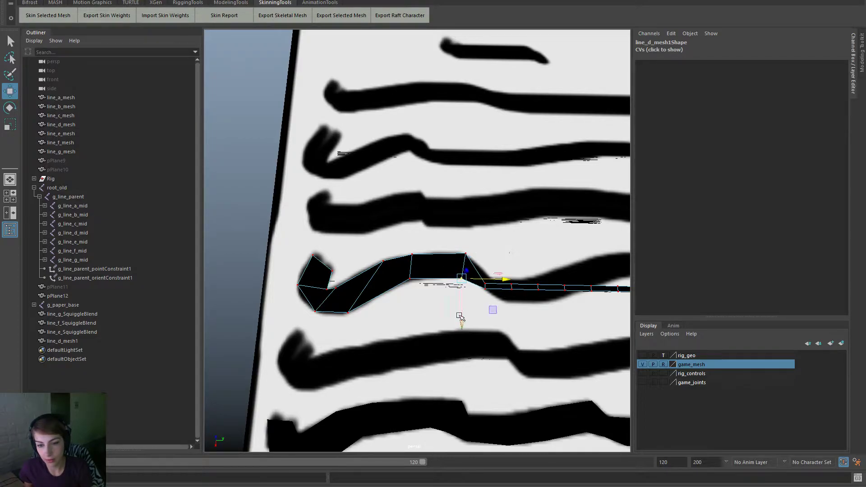
{"action": "left_click_drag", "start_coordinate": [460, 319], "coordinate": [465, 309]}
{"action": "left_click_drag", "start_coordinate": [493, 274], "coordinate": [502, 275]}
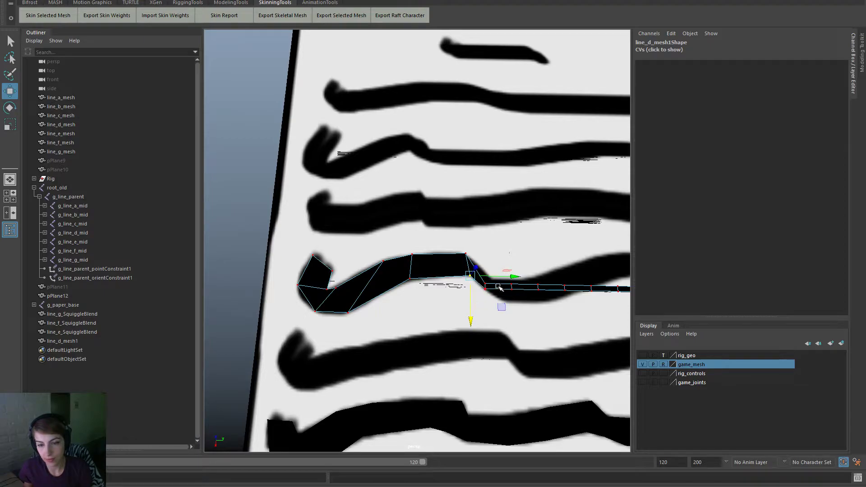
Step: Move the next vertex pair to the foot of the stroke's descent, matching its upper and lower outline
{"action": "left_click_drag", "start_coordinate": [481, 280], "coordinate": [486, 345]}
{"action": "left_click_drag", "start_coordinate": [519, 310], "coordinate": [540, 311]}
{"action": "left_click_drag", "start_coordinate": [508, 349], "coordinate": [509, 342]}
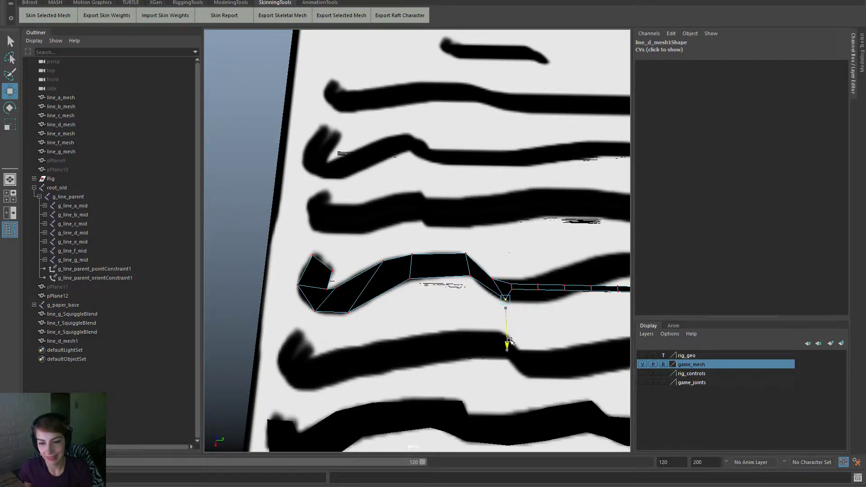
{"action": "left_click_drag", "start_coordinate": [549, 300], "coordinate": [544, 301]}
{"action": "left_click_drag", "start_coordinate": [504, 339], "coordinate": [505, 343]}
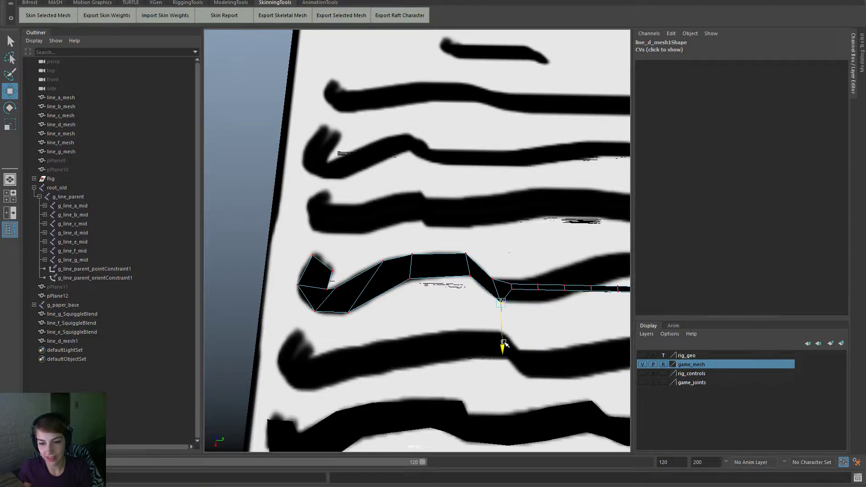
{"action": "middle_click_drag", "start_coordinate": [547, 278], "coordinate": [359, 282], "text": "alt"}
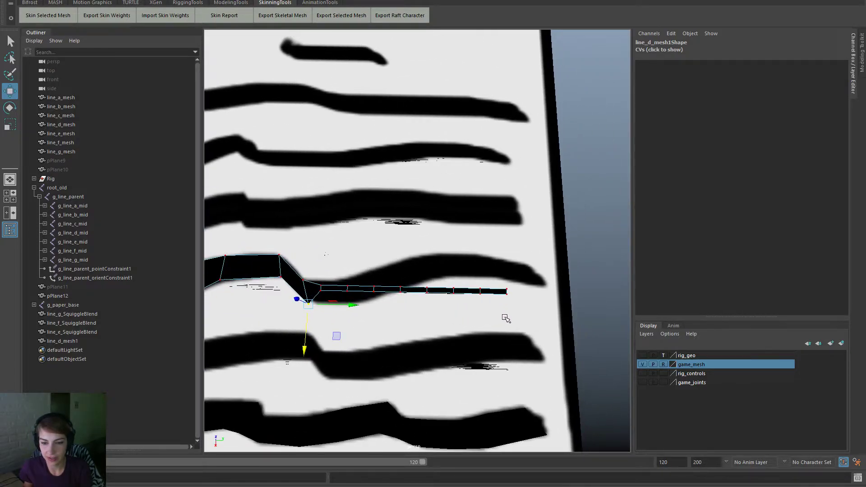
Step: Move the line_d_mesh duplicate's end vertices to the painted stroke's tip and raise the two neighbouring upper vertices onto its upper outline
{"action": "left_click", "coordinate": [507, 291]}
{"action": "left_click_drag", "start_coordinate": [551, 293], "coordinate": [549, 327]}
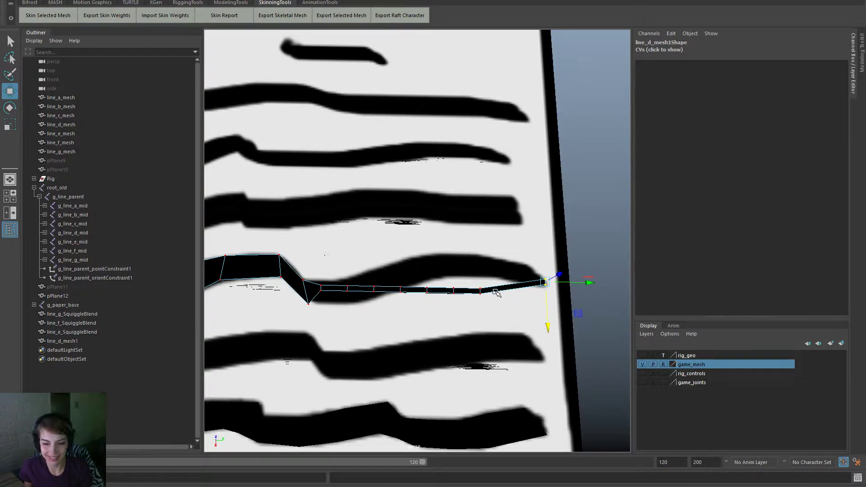
{"action": "left_click_drag", "start_coordinate": [494, 289], "coordinate": [450, 274]}
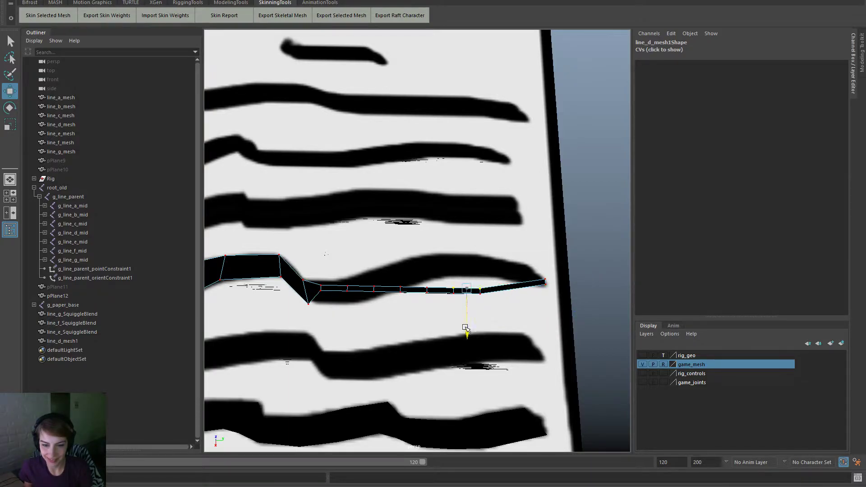
{"action": "left_click_drag", "start_coordinate": [468, 328], "coordinate": [470, 296]}
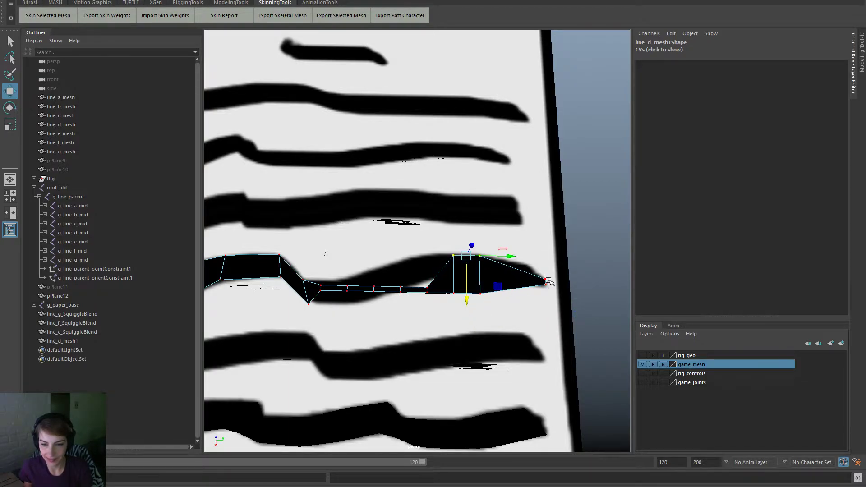
{"action": "left_click_drag", "start_coordinate": [502, 269], "coordinate": [558, 259]}
{"action": "left_click_drag", "start_coordinate": [525, 287], "coordinate": [526, 304]}
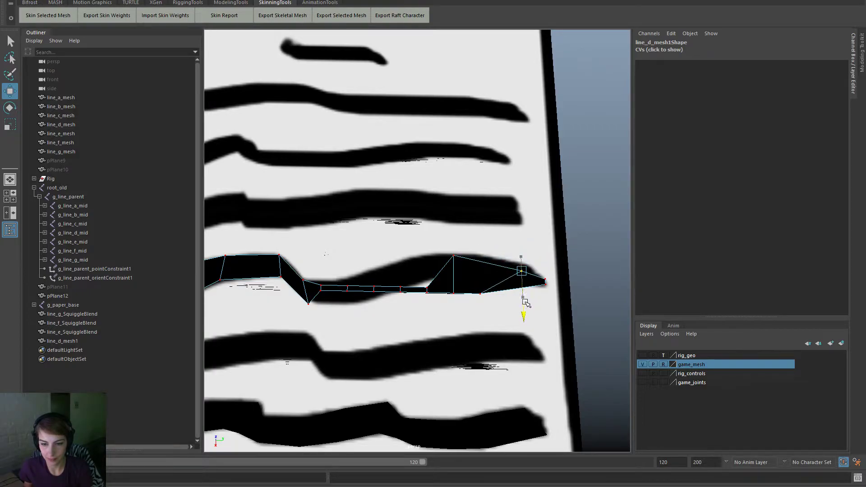
Step: Move the lower vertex nearest the end up and towards the tip so it follows the stroke's lower outline
{"action": "left_click", "coordinate": [480, 292]}
{"action": "left_click_drag", "start_coordinate": [483, 321], "coordinate": [484, 301]}
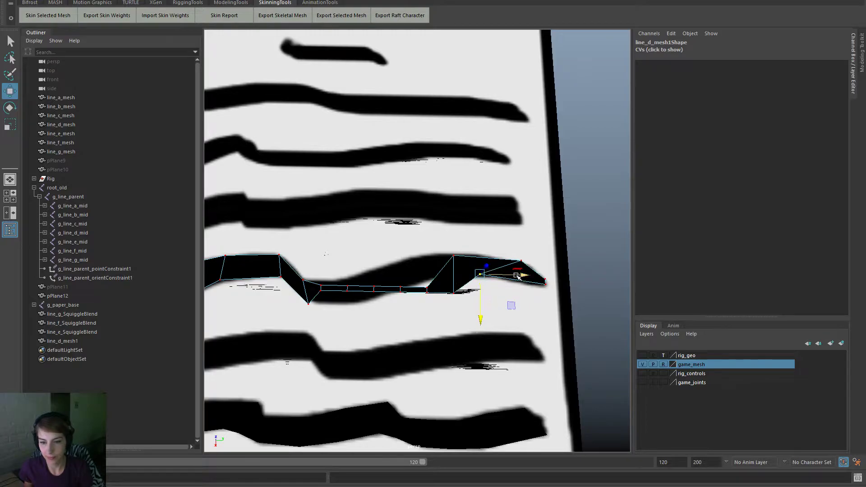
{"action": "left_click_drag", "start_coordinate": [519, 275], "coordinate": [551, 276]}
{"action": "left_click_drag", "start_coordinate": [515, 310], "coordinate": [514, 316]}
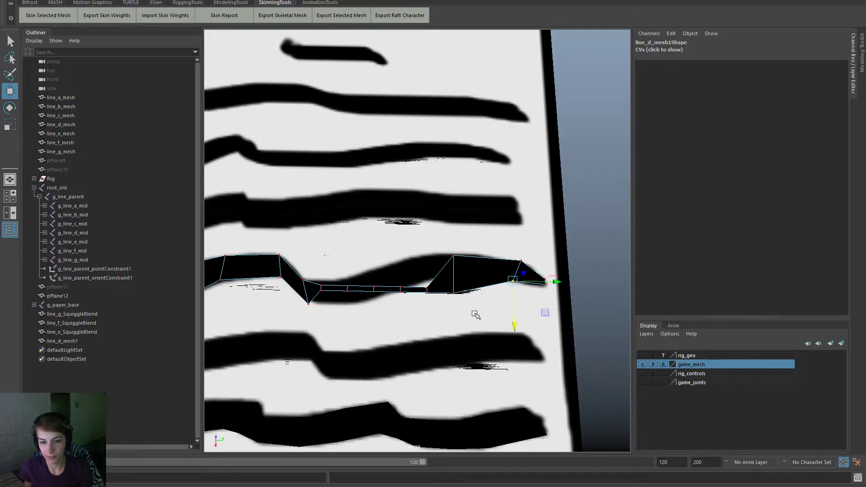
Step: Fit the vertices from the second crest back to the dip to the stroke's rising outline, raising the upper ones to its upper edge
{"action": "left_click", "coordinate": [454, 294]}
{"action": "left_click_drag", "start_coordinate": [452, 325], "coordinate": [417, 280]}
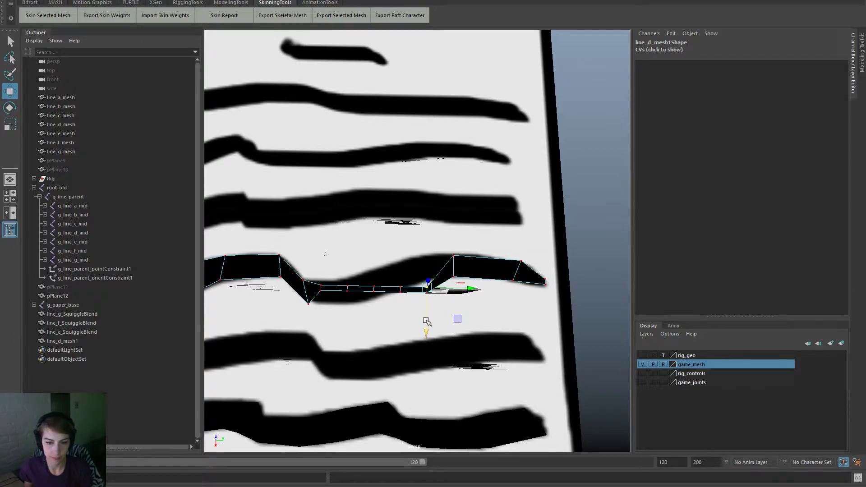
{"action": "left_click_drag", "start_coordinate": [426, 322], "coordinate": [359, 279]}
{"action": "left_click", "coordinate": [402, 287]}
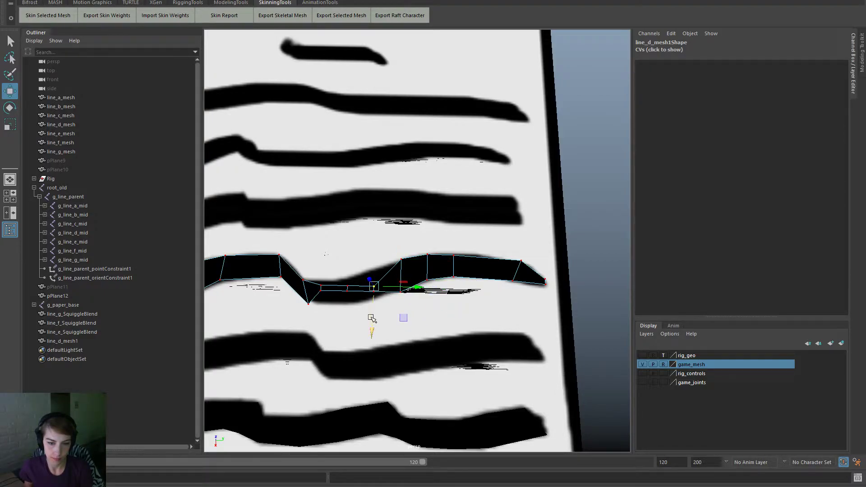
{"action": "left_click_drag", "start_coordinate": [371, 318], "coordinate": [372, 301]}
{"action": "left_click_drag", "start_coordinate": [338, 276], "coordinate": [320, 317]}
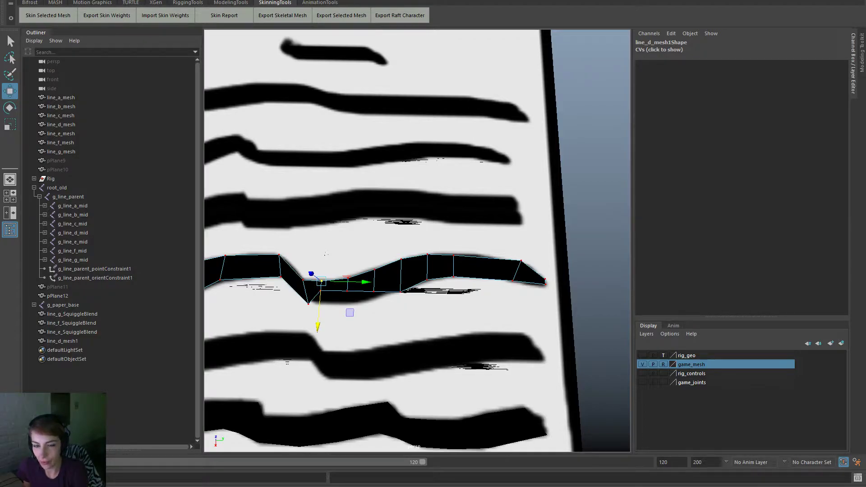
Step: Lower the bottom vertices in the dip onto the stroke's lower outline, moving the two nearest the descent furthest down
{"action": "right_click_drag", "start_coordinate": [267, 293], "coordinate": [338, 321], "text": "alt"}
{"action": "left_click", "coordinate": [335, 299]}
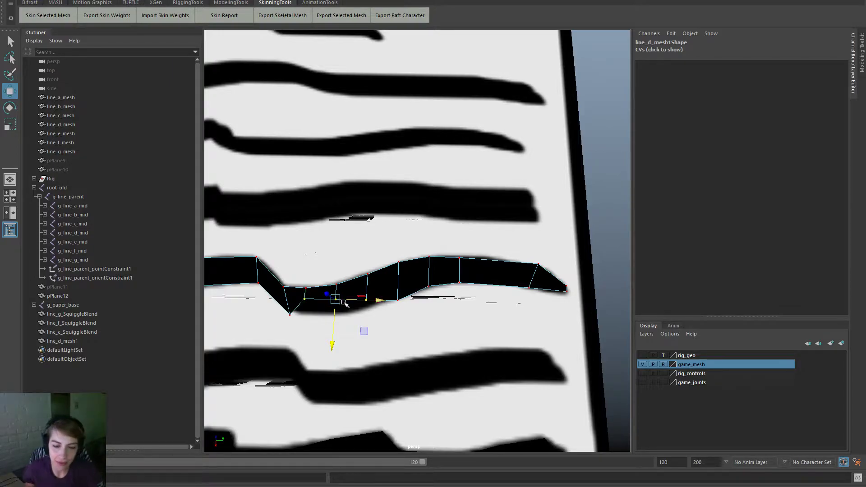
{"action": "left_click_drag", "start_coordinate": [332, 348], "coordinate": [332, 355]}
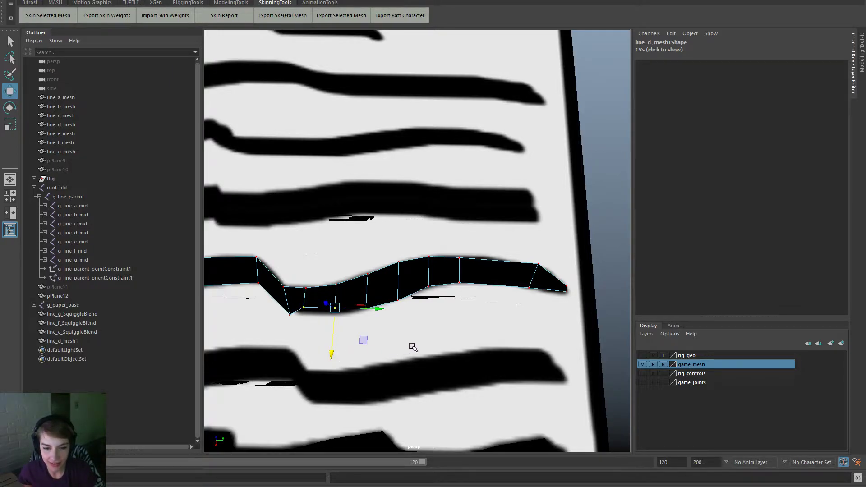
{"action": "left_click_drag", "start_coordinate": [401, 285], "coordinate": [352, 315], "text": "ctrl"}
{"action": "left_click_drag", "start_coordinate": [318, 354], "coordinate": [318, 361]}
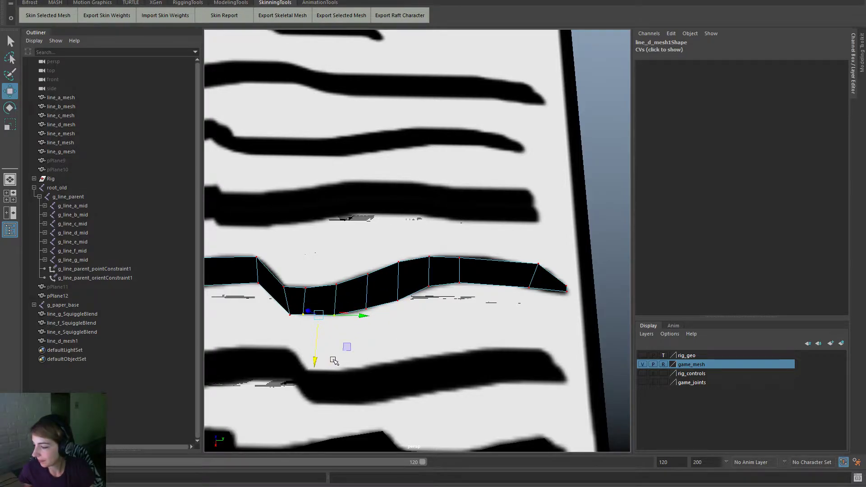
{"action": "right_click_drag", "start_coordinate": [334, 361], "coordinate": [373, 364], "text": "alt"}
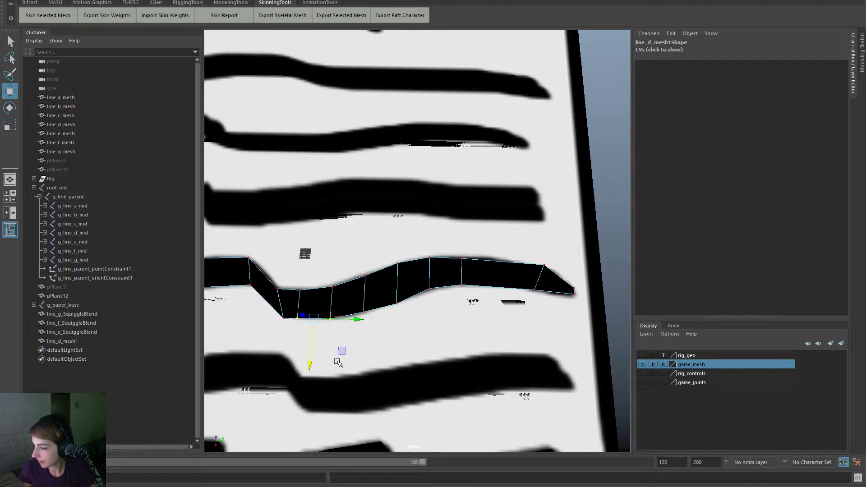
{"action": "middle_click_drag", "start_coordinate": [338, 363], "coordinate": [373, 364], "text": "alt"}
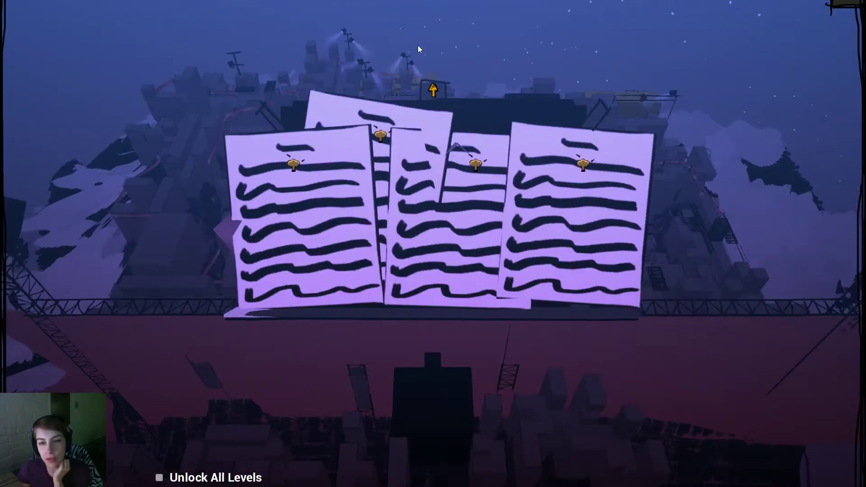
Step: In the running game, leave the paper stage for the world map and enable Unlock All Levels
{"action": "left_click", "coordinate": [431, 92]}
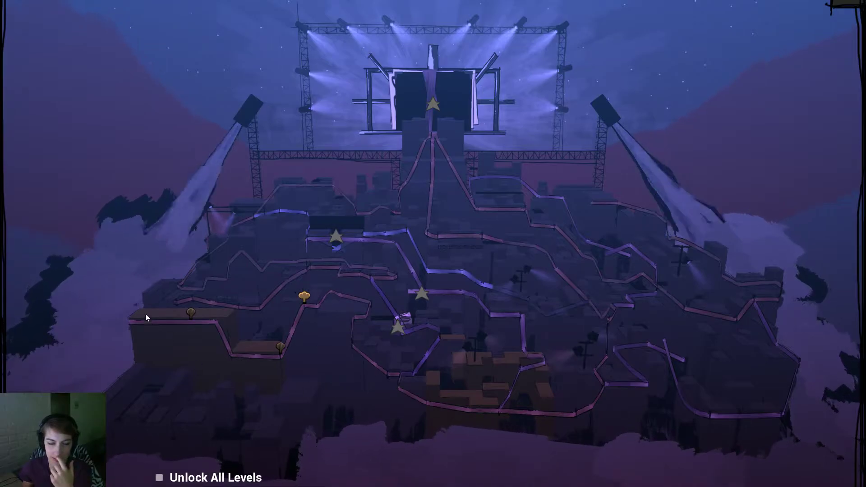
{"action": "left_click", "coordinate": [159, 477]}
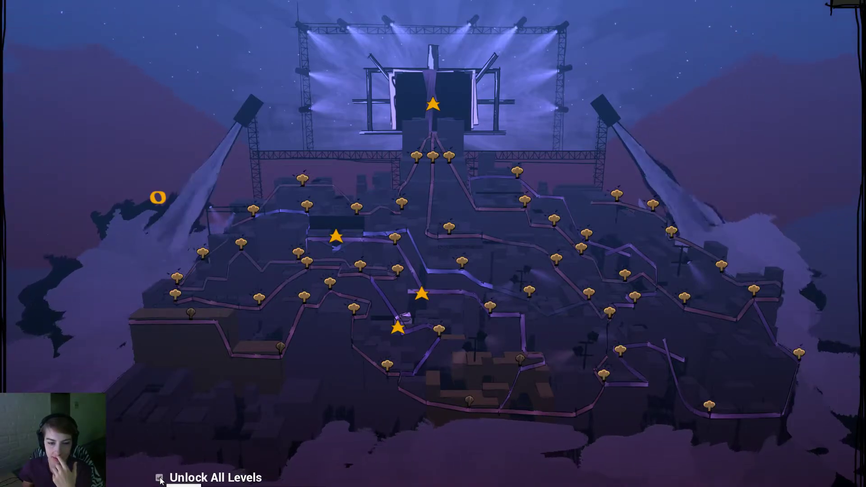
{"action": "left_click", "coordinate": [159, 478]}
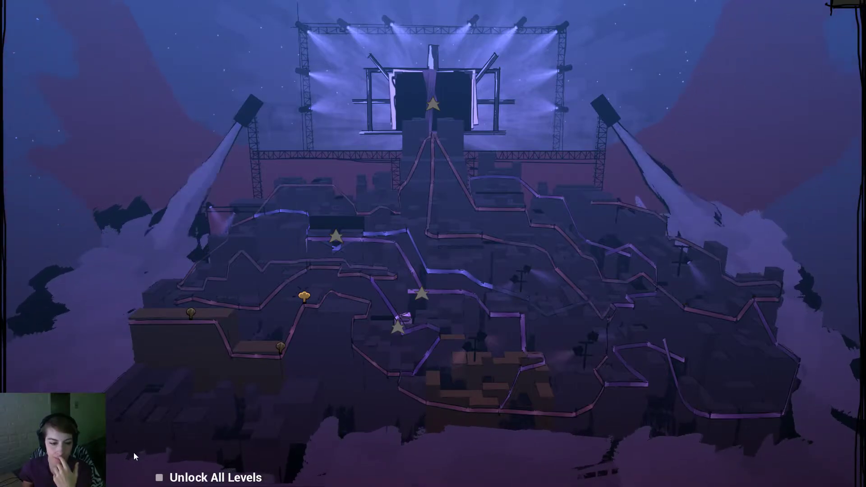
{"action": "left_click", "coordinate": [159, 478]}
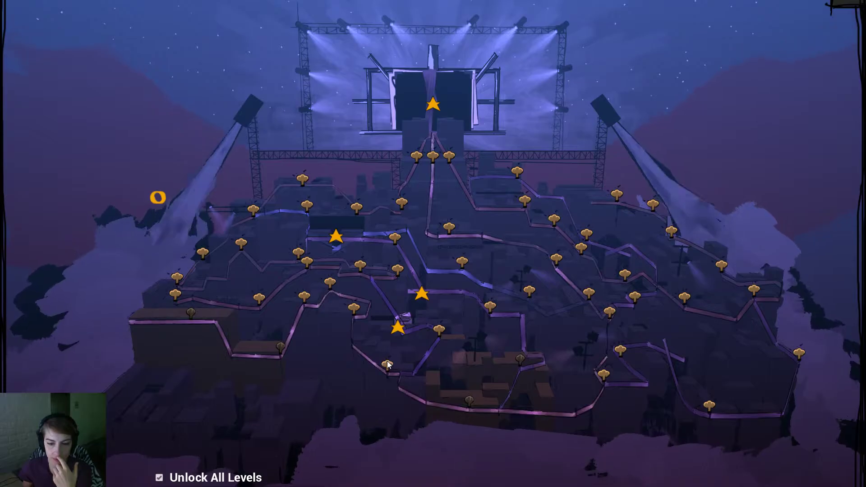
Step: Play the level just below the lowest star, choose to finish the current level at the new-route prompt, and return to the world map
{"action": "left_click", "coordinate": [386, 363]}
{"action": "left_click", "coordinate": [691, 385]}
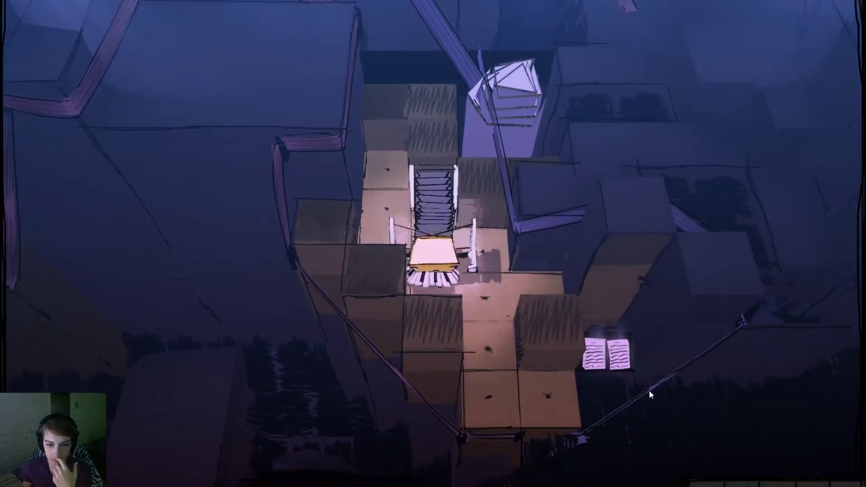
{"action": "key", "text": "Down"}
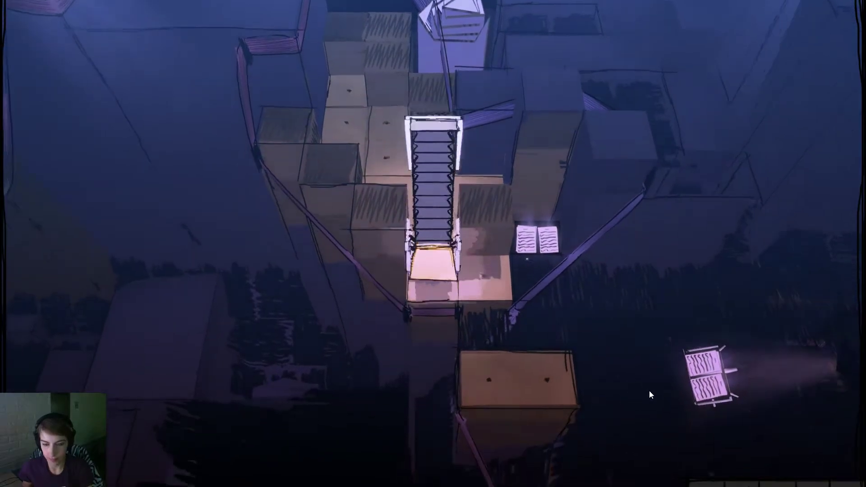
{"action": "key", "text": "Right"}
{"action": "key", "text": "Up"}
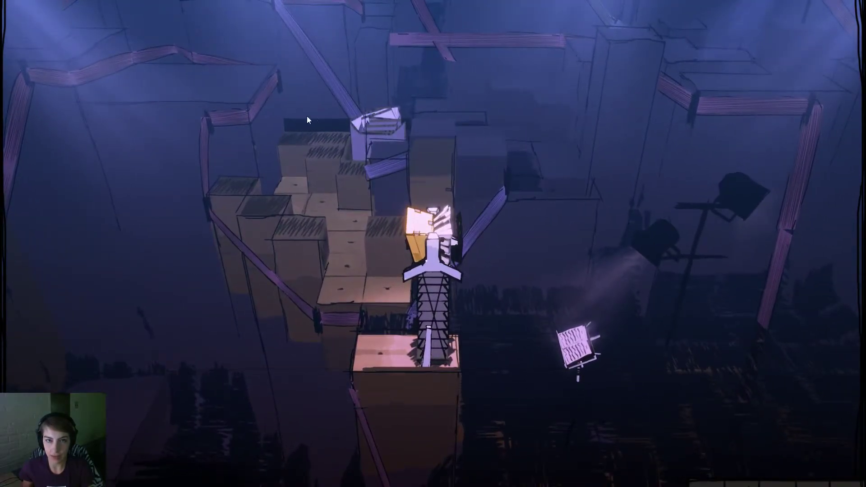
{"action": "right_click_drag", "start_coordinate": [440, 228], "coordinate": [568, 338]}
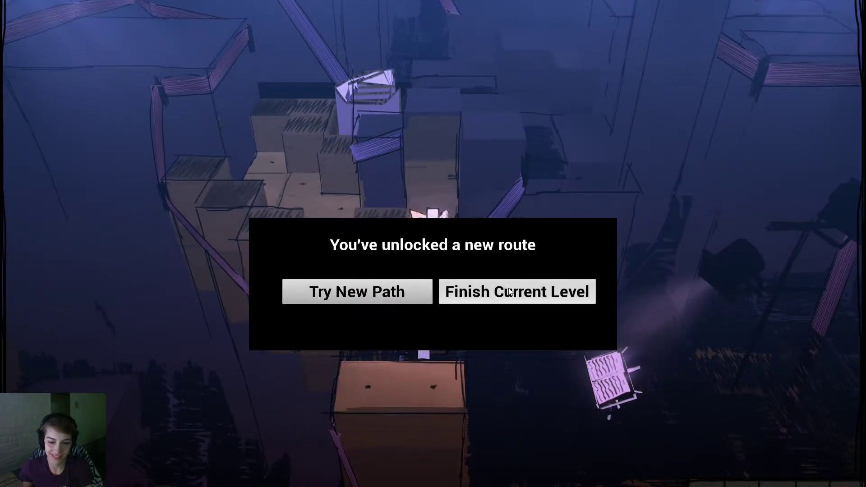
{"action": "left_click", "coordinate": [570, 292]}
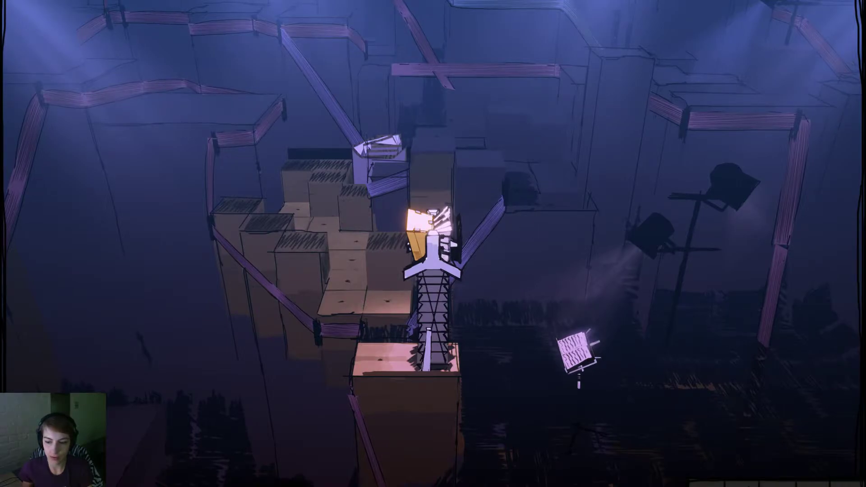
{"action": "left_click", "coordinate": [743, 480]}
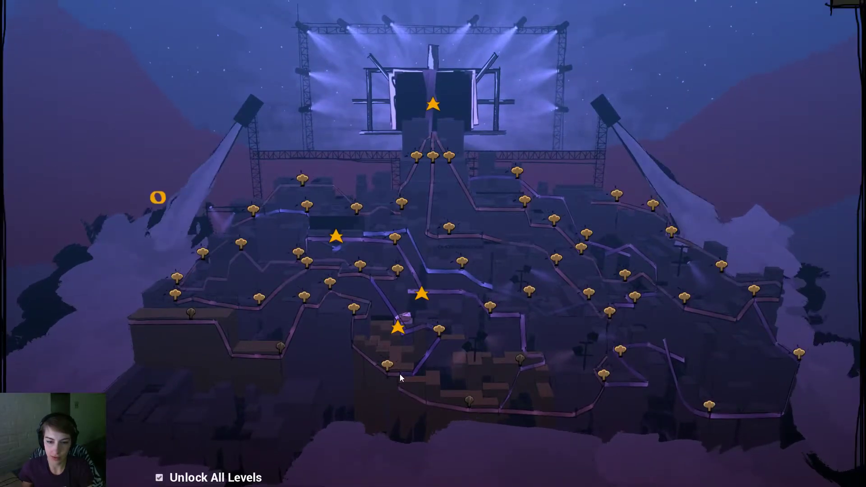
Step: Toggle Unlock All Levels off and on again, and view the lowest star's paper stage before returning to the map
{"action": "left_click", "coordinate": [158, 478]}
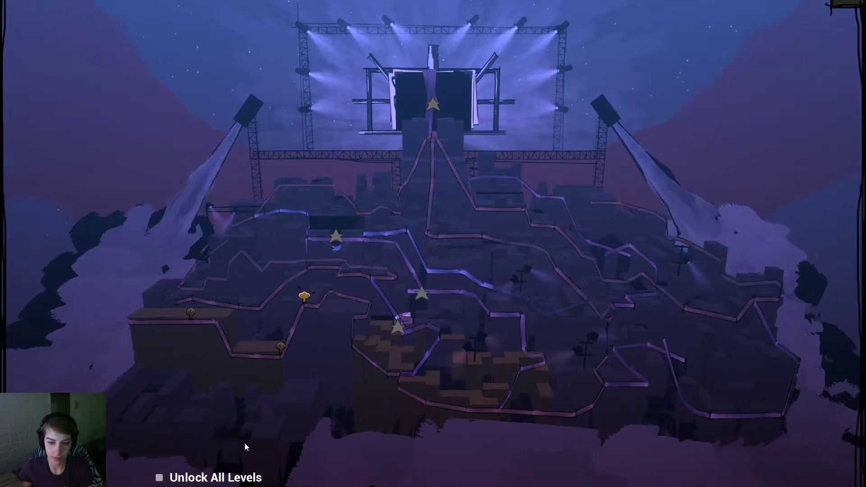
{"action": "left_click", "coordinate": [164, 479]}
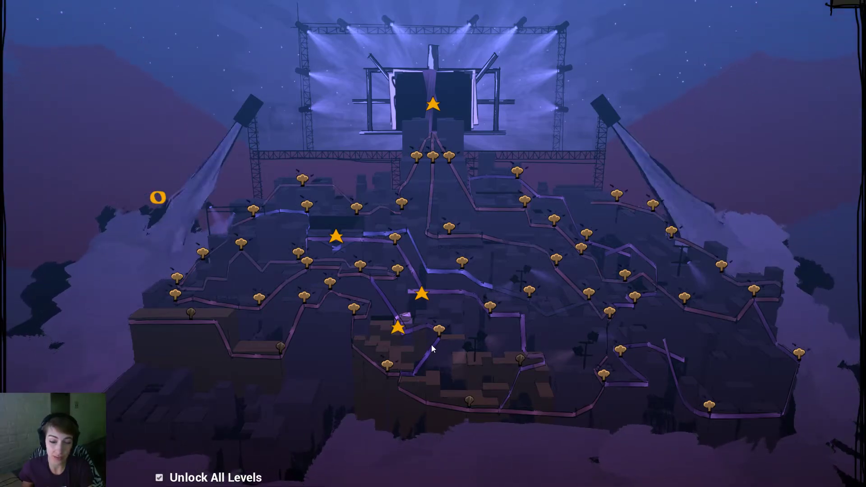
{"action": "left_click", "coordinate": [397, 329]}
{"action": "left_click", "coordinate": [481, 369]}
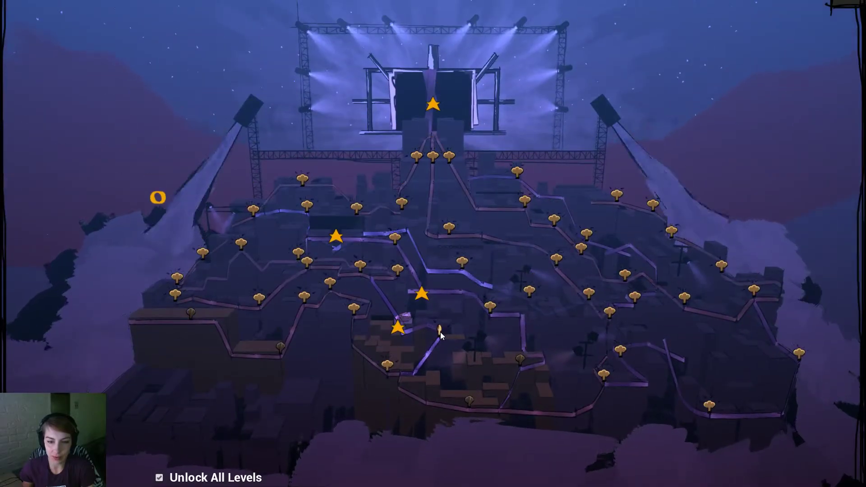
Step: Play the level beside the lowest star until its scroll stage unlocks, and continue to the world map
{"action": "left_click", "coordinate": [440, 333]}
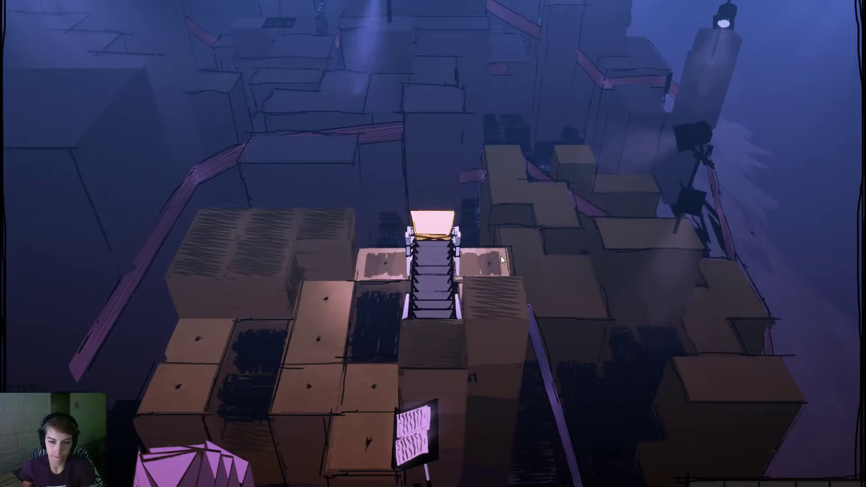
{"action": "key", "text": "a"}
{"action": "key", "text": "d"}
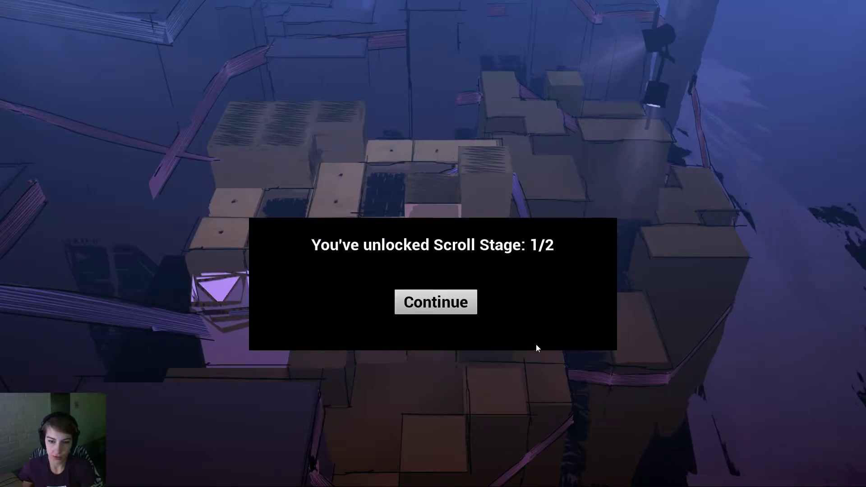
{"action": "left_click", "coordinate": [473, 305]}
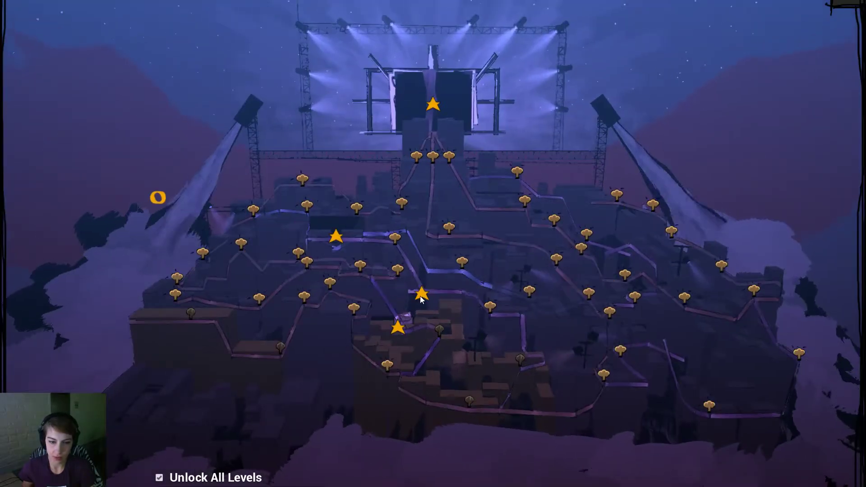
Step: Check the lowest star's paper stage again, return to the world map and disable Unlock All Levels
{"action": "left_click", "coordinate": [404, 329]}
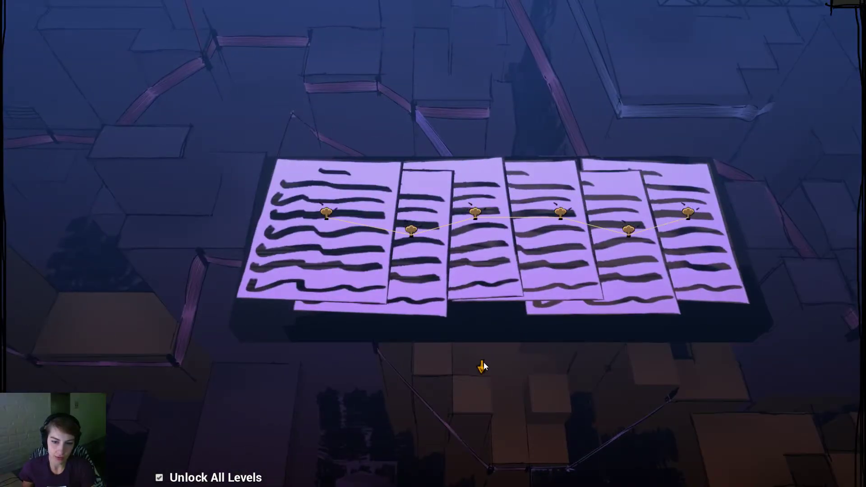
{"action": "left_click", "coordinate": [484, 362]}
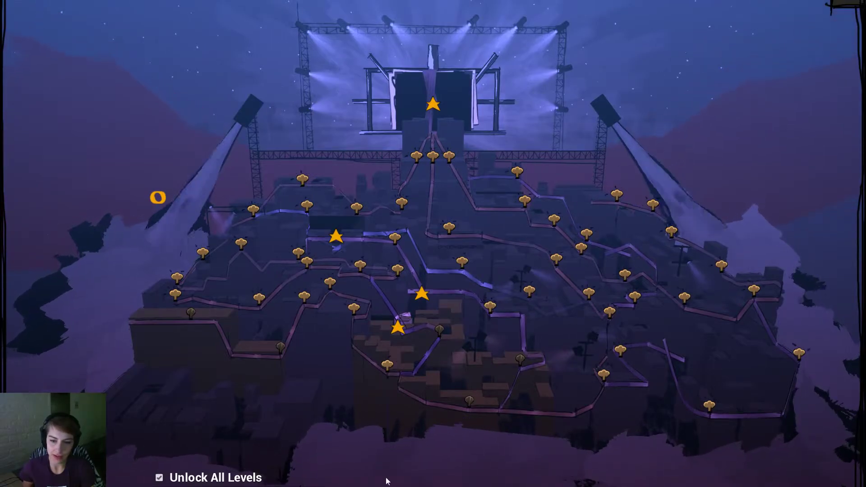
{"action": "left_click", "coordinate": [195, 467]}
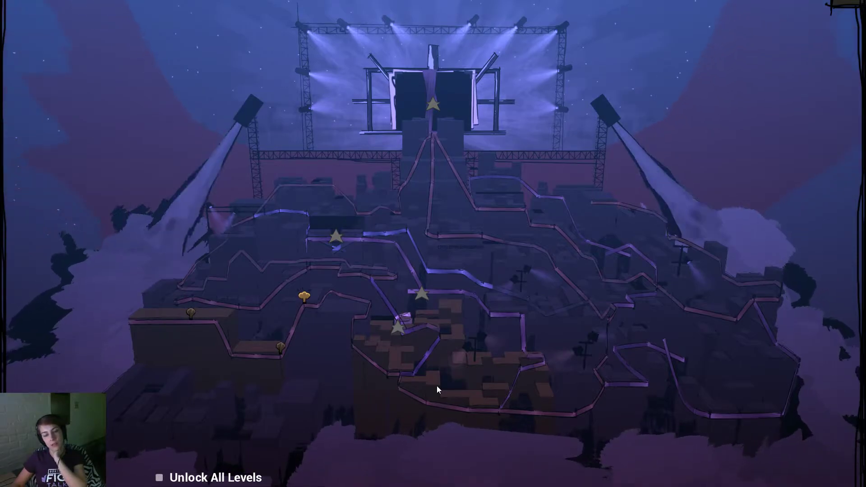
Step: Play the one open level past the two completed ones through its narrative beat and return to the world map
{"action": "left_click", "coordinate": [307, 298]}
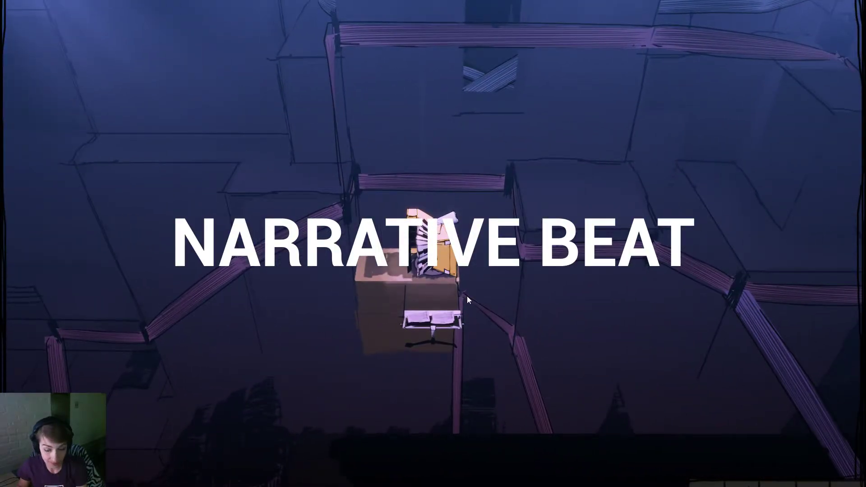
{"action": "left_click", "coordinate": [466, 303]}
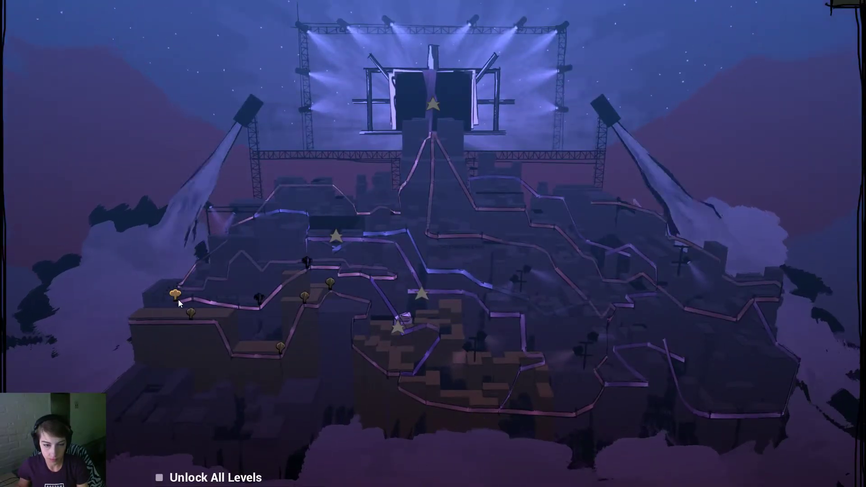
Step: Play the leftmost open level until the accordion is unlocked, and continue to the world map
{"action": "mouse_move", "coordinate": [178, 295]}
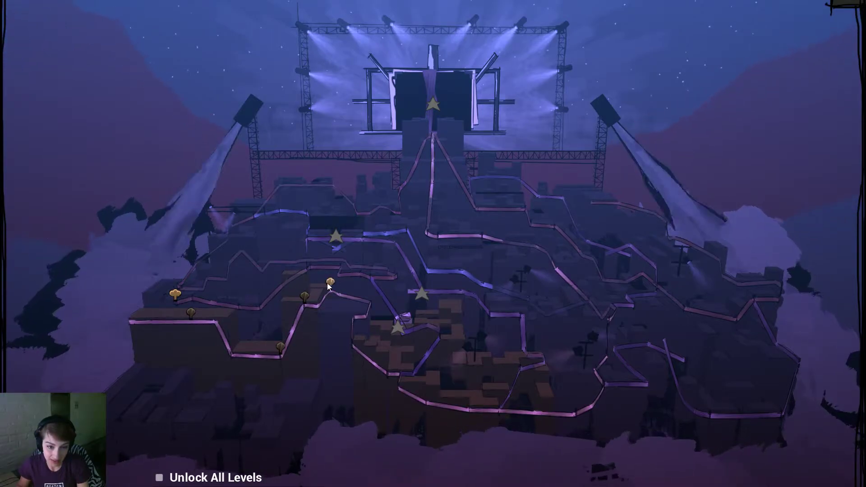
{"action": "left_click", "coordinate": [175, 294]}
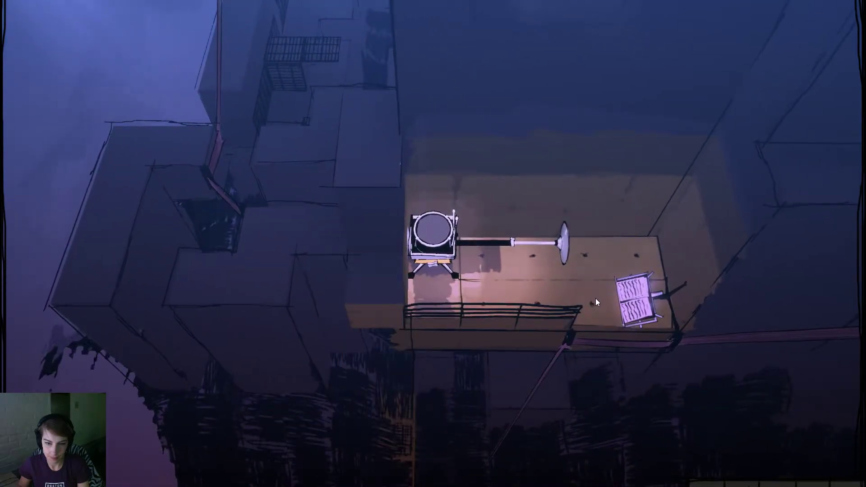
{"action": "key", "text": "d"}
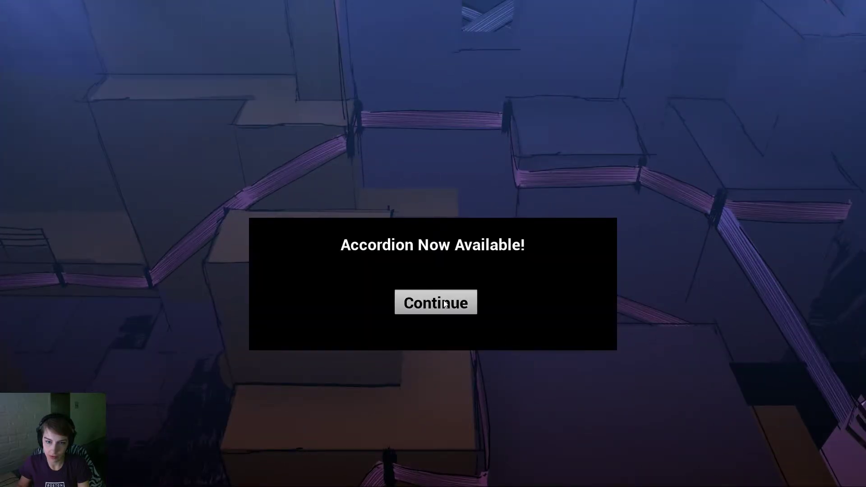
{"action": "left_click", "coordinate": [413, 303]}
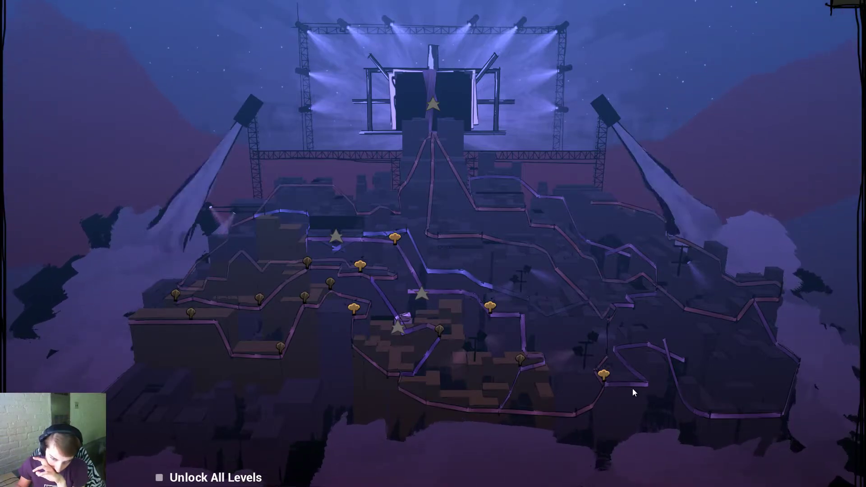
Step: Switch to the browser, show image results for "super mario world map" and examine the dark blue world map poster
{"action": "mouse_move", "coordinate": [610, 376]}
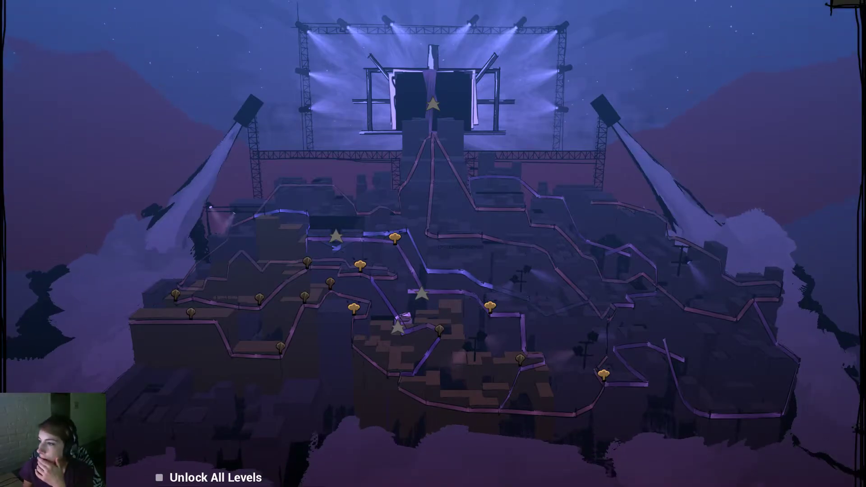
{"action": "left_click_drag", "start_coordinate": [865, 99], "coordinate": [833, 109]}
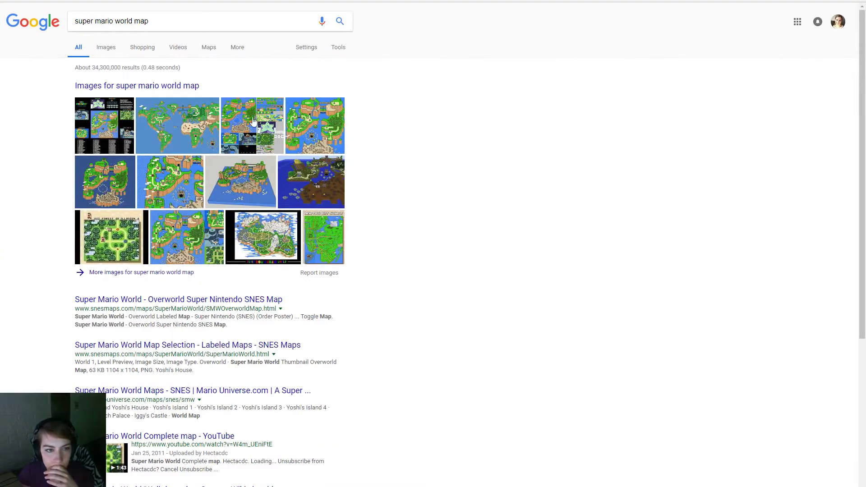
{"action": "left_click", "coordinate": [105, 48]}
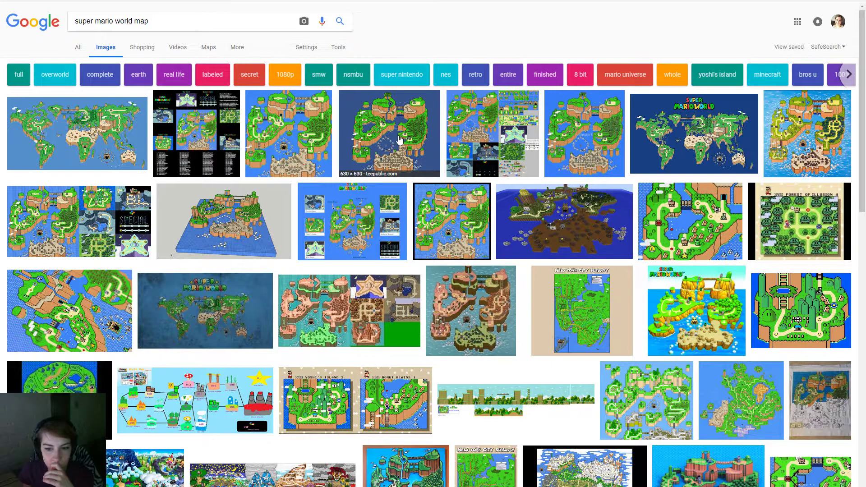
{"action": "left_click", "coordinate": [206, 312]}
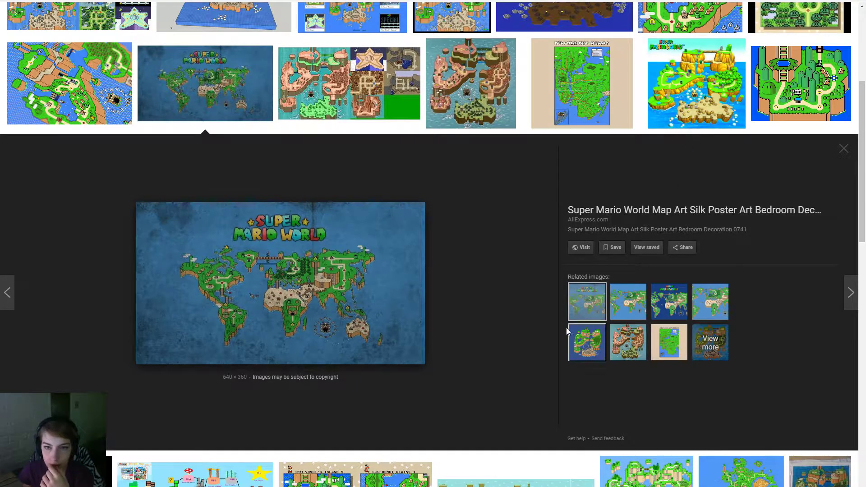
{"action": "scroll", "coordinate": [567, 327], "scroll_direction": "up", "scroll_amount": 3}
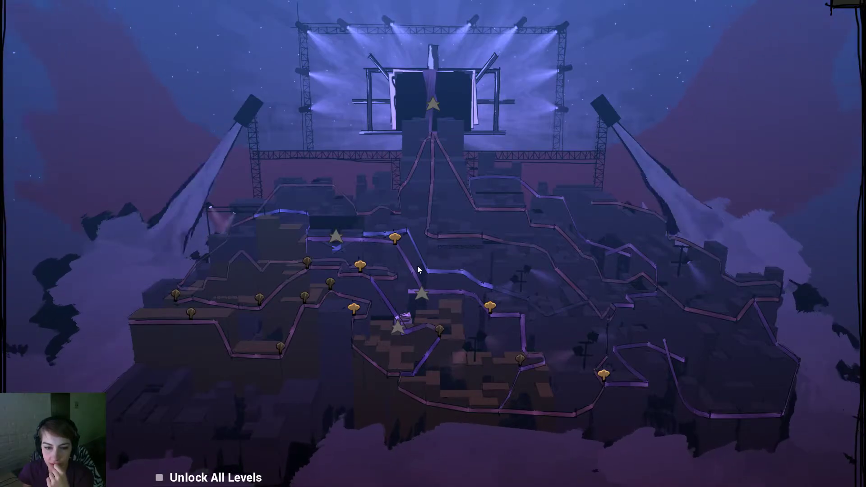
Step: Return to the game and play the open level beside the middle star, turning the camera, until the world map comes back
{"action": "left_click", "coordinate": [491, 308]}
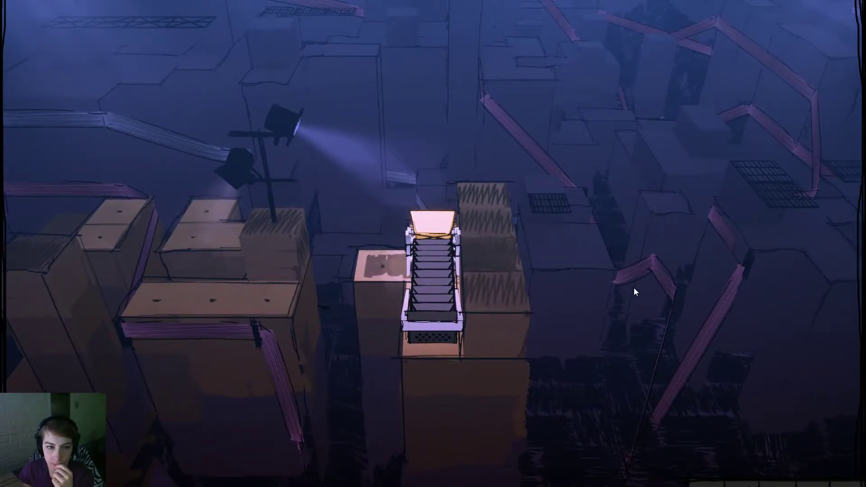
{"action": "left_click_drag", "start_coordinate": [635, 288], "coordinate": [370, 288]}
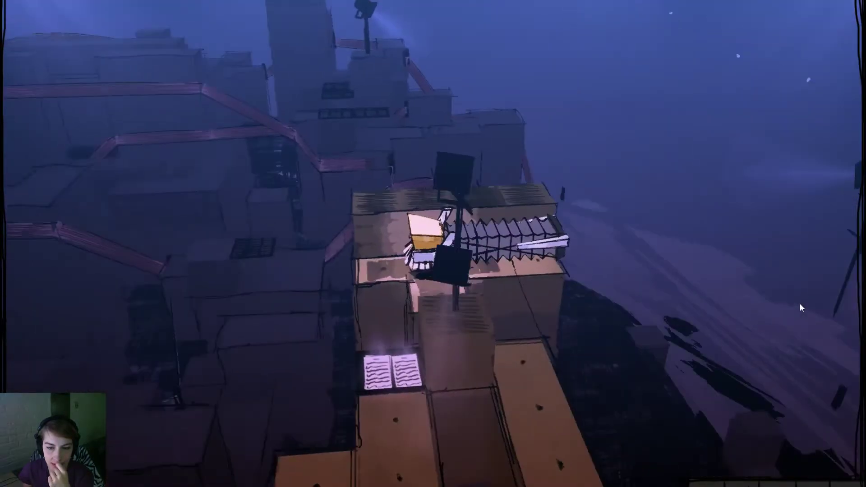
{"action": "left_click_drag", "start_coordinate": [800, 308], "coordinate": [477, 318]}
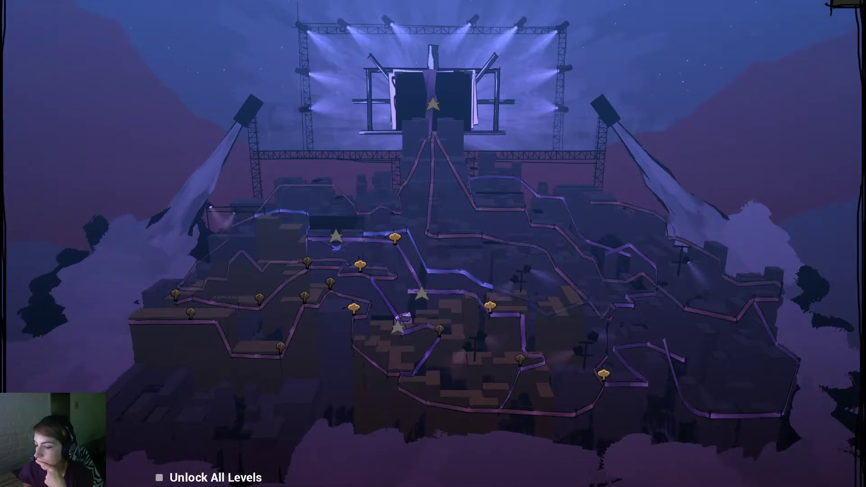
Step: Switch to the browser and examine the alternate-palette Super Mario World map and further map images for reference
{"action": "key", "text": "alt+Tab"}
{"action": "left_click", "coordinate": [379, 240]}
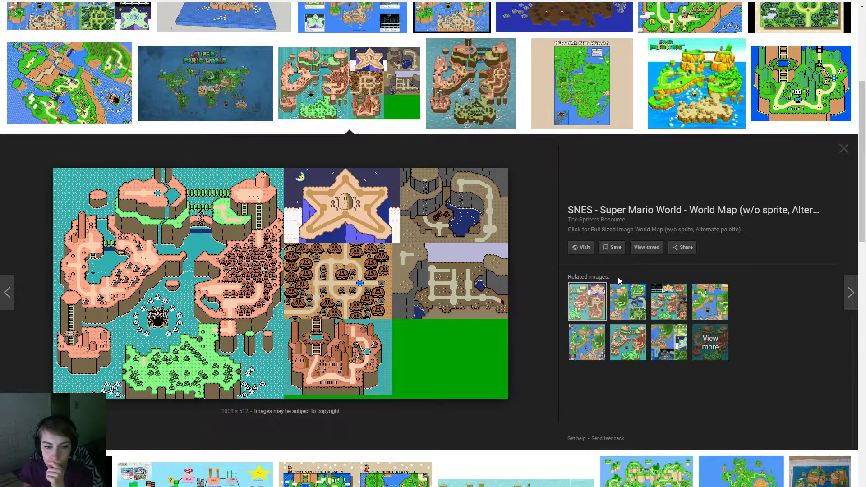
{"action": "scroll", "coordinate": [599, 381], "scroll_direction": "down", "scroll_amount": 3}
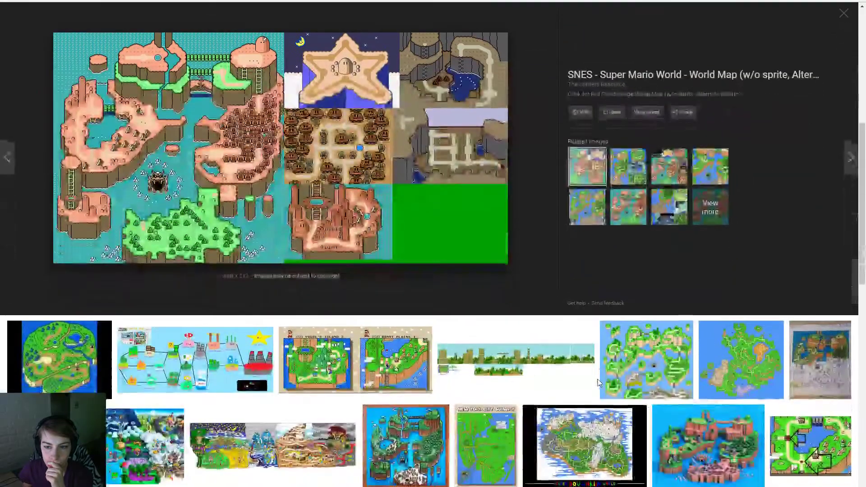
{"action": "scroll", "coordinate": [597, 377], "scroll_direction": "down", "scroll_amount": 2}
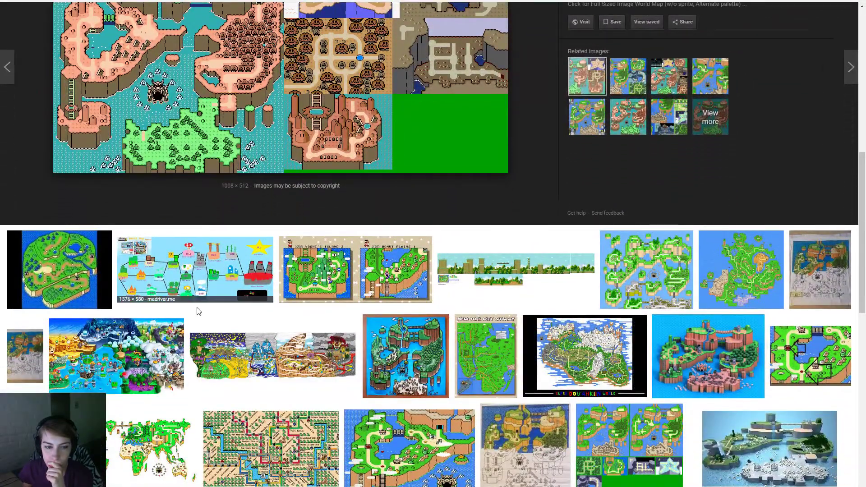
{"action": "left_click", "coordinate": [328, 280]}
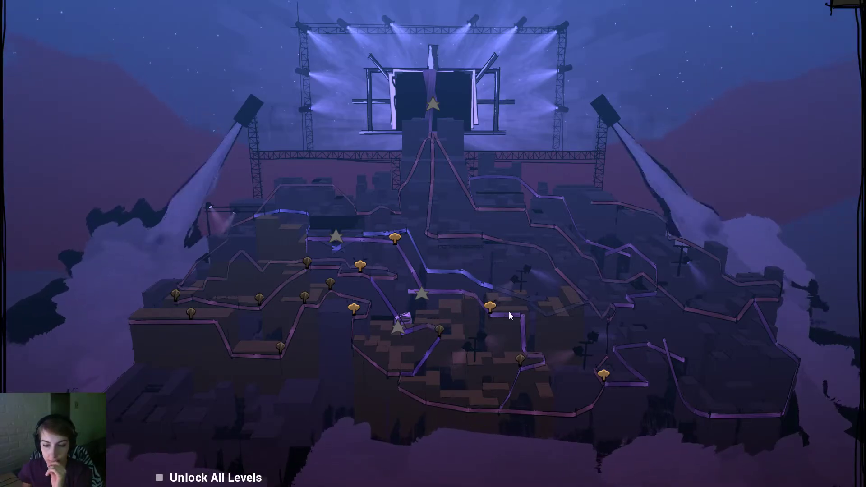
Step: Return to the game and play the open level farthest to the lower right, turning the camera, until the world map comes back
{"action": "left_click", "coordinate": [603, 372]}
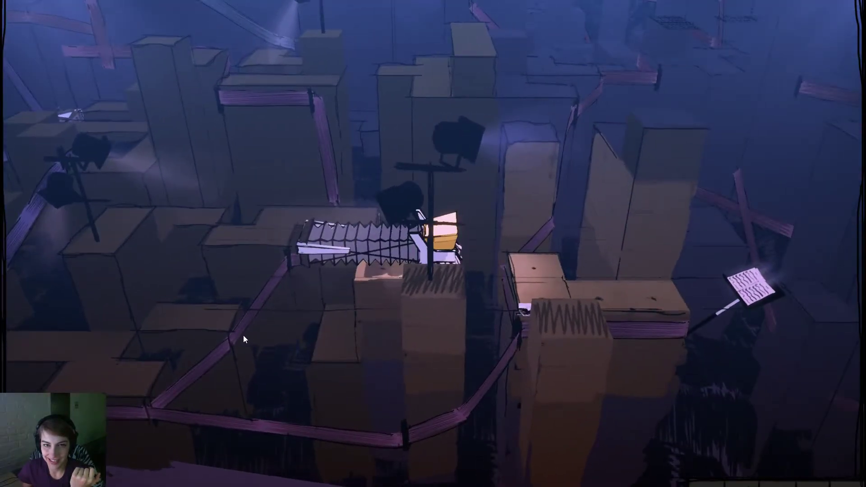
{"action": "left_click_drag", "start_coordinate": [286, 334], "coordinate": [523, 332]}
{"action": "left_click_drag", "start_coordinate": [388, 324], "coordinate": [699, 304]}
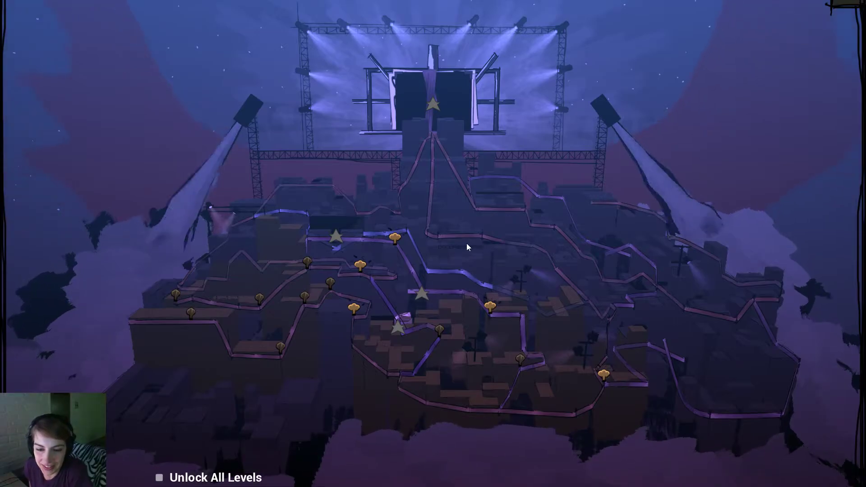
Step: Enable Unlock All Levels and view the paper stage of the topmost star
{"action": "left_click", "coordinate": [491, 309]}
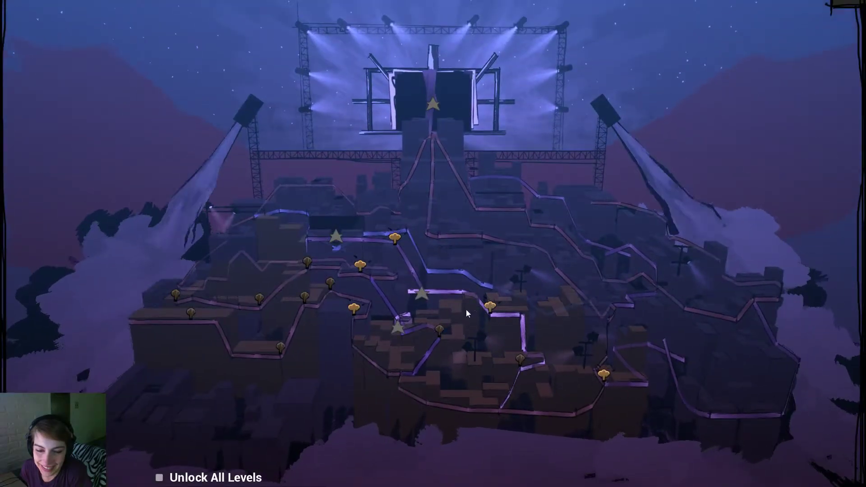
{"action": "left_click", "coordinate": [159, 478]}
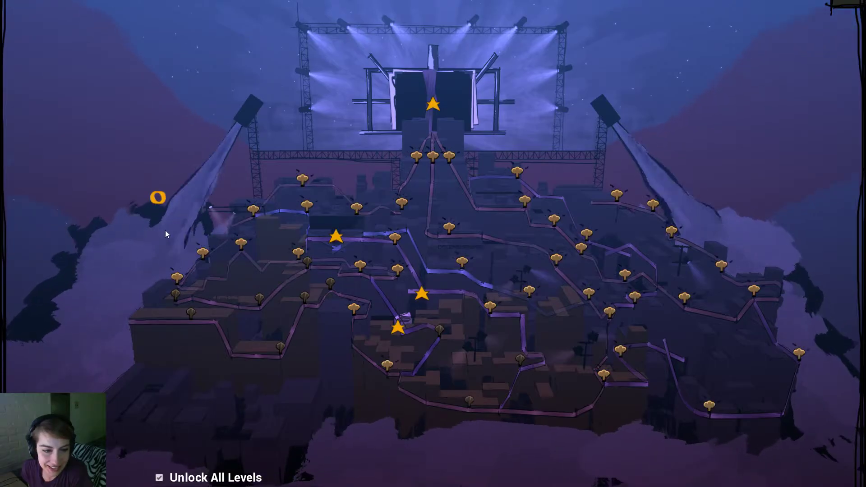
{"action": "left_click", "coordinate": [433, 105]}
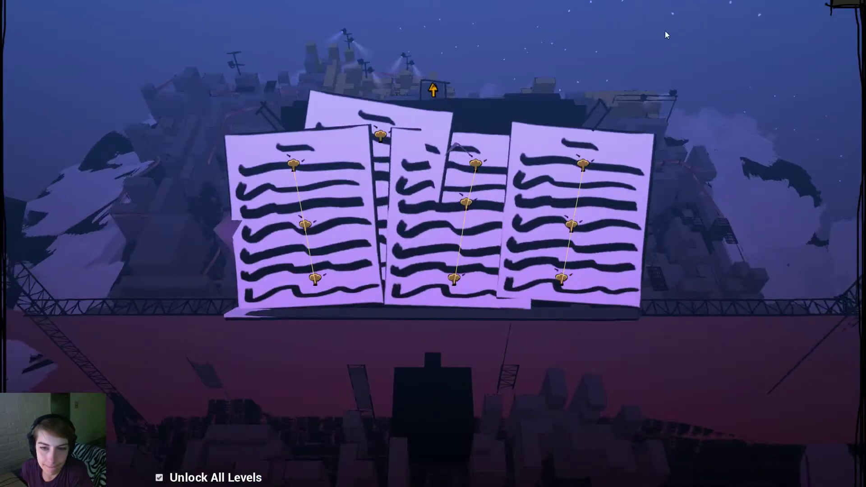
Step: End the playtest and look over the whole world map in the full-screen editor viewport
{"action": "key", "text": "Escape"}
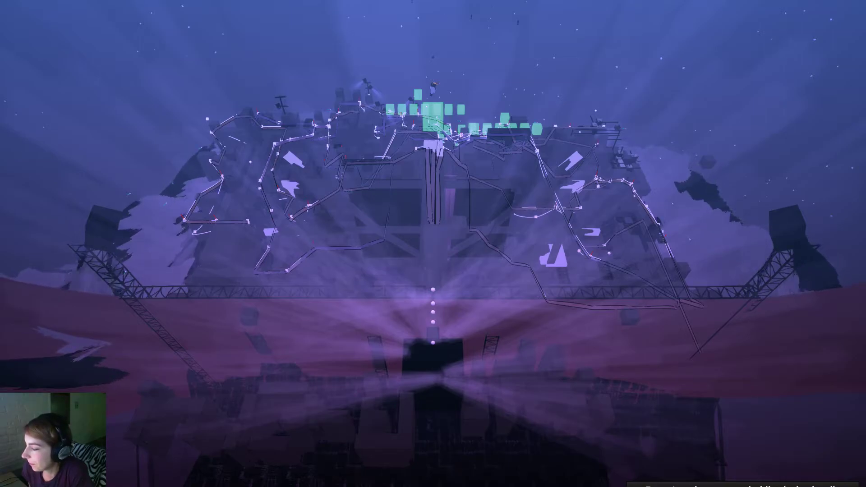
{"action": "left_click_drag", "start_coordinate": [865, 86], "coordinate": [678, 41]}
{"action": "key", "text": "F11"}
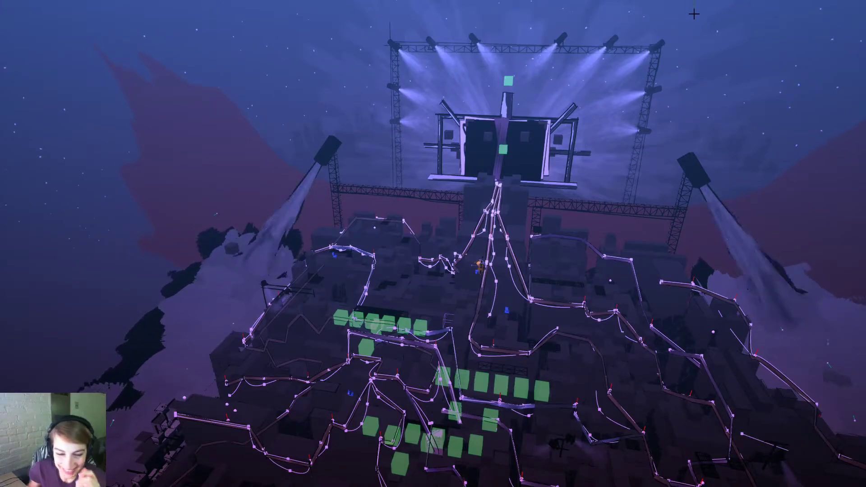
{"action": "right_click_drag", "start_coordinate": [459, 336], "coordinate": [383, 388]}
{"action": "right_click_drag", "start_coordinate": [387, 332], "coordinate": [449, 194]}
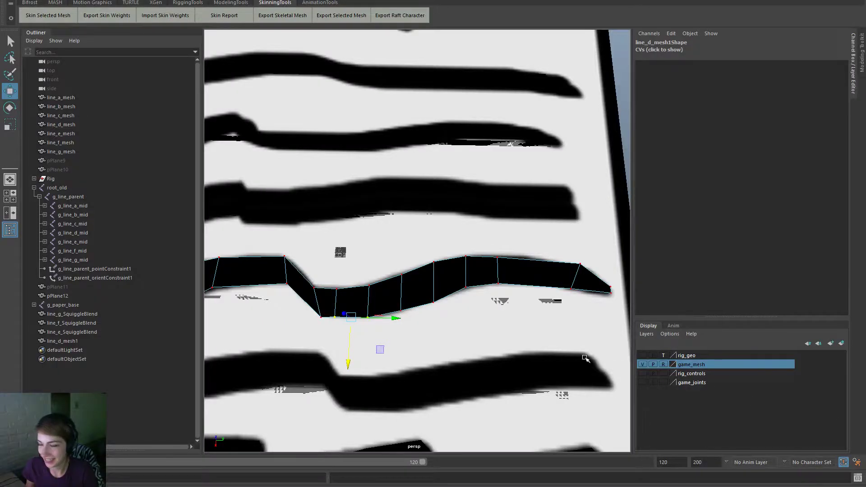
Step: Switch to Maya, leave vertex editing, select line_d_mesh1 as a whole object with the paper in view, and briefly run playback
{"action": "right_click_drag", "start_coordinate": [577, 348], "coordinate": [469, 242], "text": "alt"}
{"action": "left_click", "coordinate": [449, 251]}
{"action": "left_click", "coordinate": [437, 255]}
{"action": "middle_click_drag", "start_coordinate": [437, 315], "coordinate": [511, 230], "text": "alt"}
{"action": "mouse_move", "coordinate": [511, 230]}
{"action": "right_mouse_down", "text": "alt"}
{"action": "mouse_move", "coordinate": [361, 208]}
{"action": "mouse_move", "coordinate": [382, 211]}
{"action": "right_mouse_up", "text": "alt"}
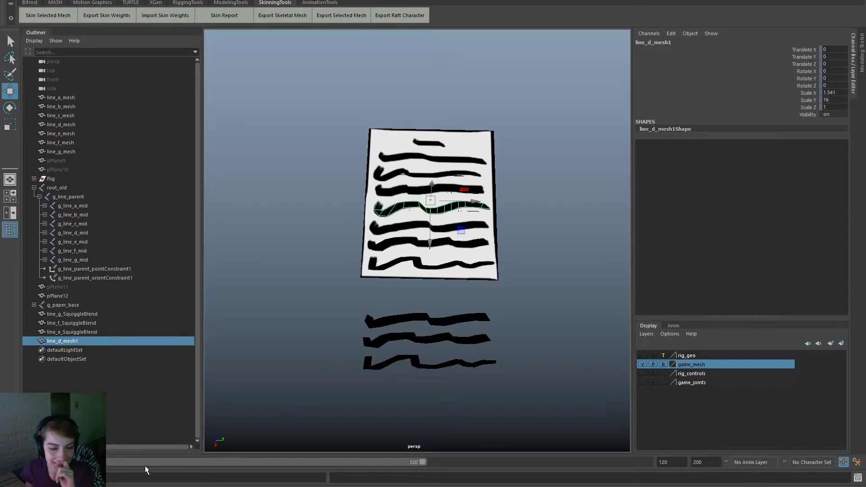
{"action": "key", "text": "alt+v"}
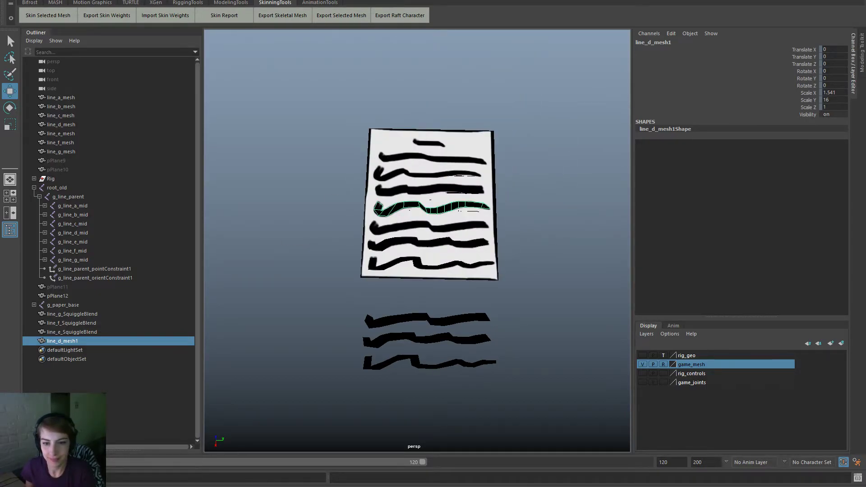
{"action": "key", "text": "alt+v"}
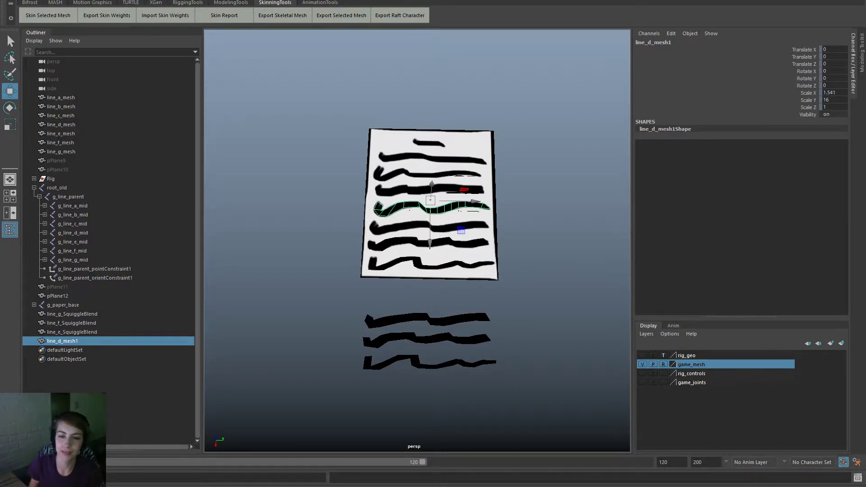
{"action": "mouse_move", "coordinate": [374, 322]}
{"action": "left_mouse_down", "text": "alt"}
{"action": "mouse_move", "coordinate": [396, 342]}
{"action": "mouse_move", "coordinate": [412, 329]}
{"action": "mouse_move", "coordinate": [356, 344]}
{"action": "mouse_move", "coordinate": [366, 339]}
{"action": "left_mouse_up", "text": "alt"}
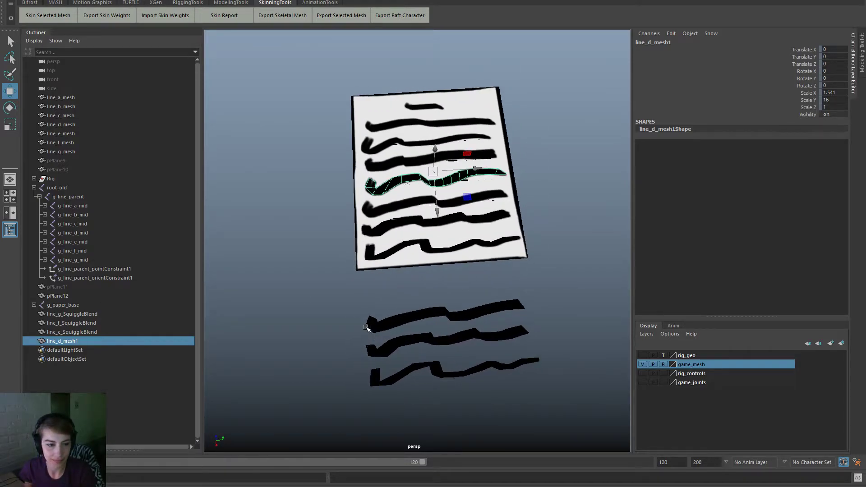
Step: Rename line_d_mesh1 to line_d_SquiggleBlend, matching the naming of the other squiggle meshes
{"action": "left_click", "coordinate": [90, 333]}
{"action": "double_click", "coordinate": [88, 333]}
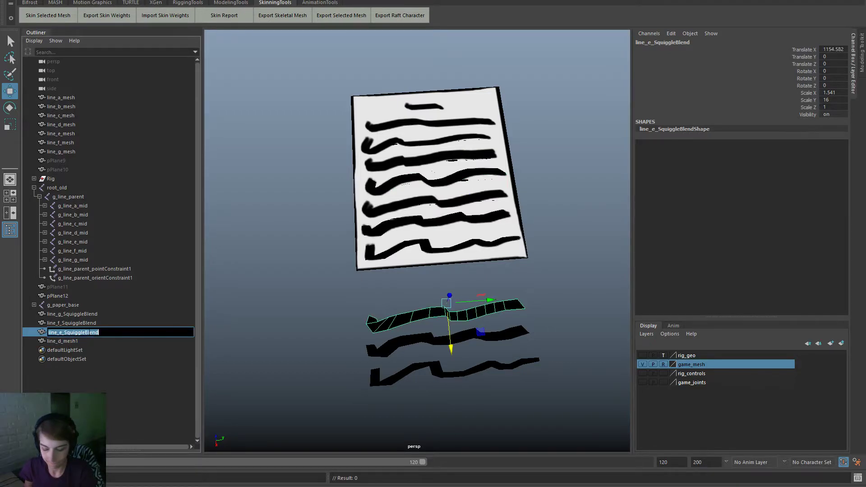
{"action": "key", "text": "ctrl+c"}
{"action": "double_click", "coordinate": [87, 342]}
{"action": "key", "text": "ctrl+v"}
{"action": "left_click", "coordinate": [62, 342]}
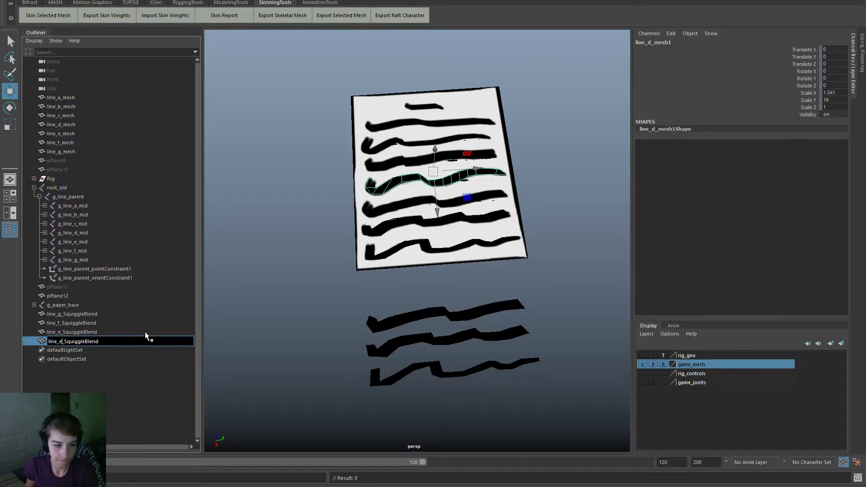
{"action": "key", "text": "BackSpace"}
{"action": "type", "text": "d"}
{"action": "key", "text": "Return"}
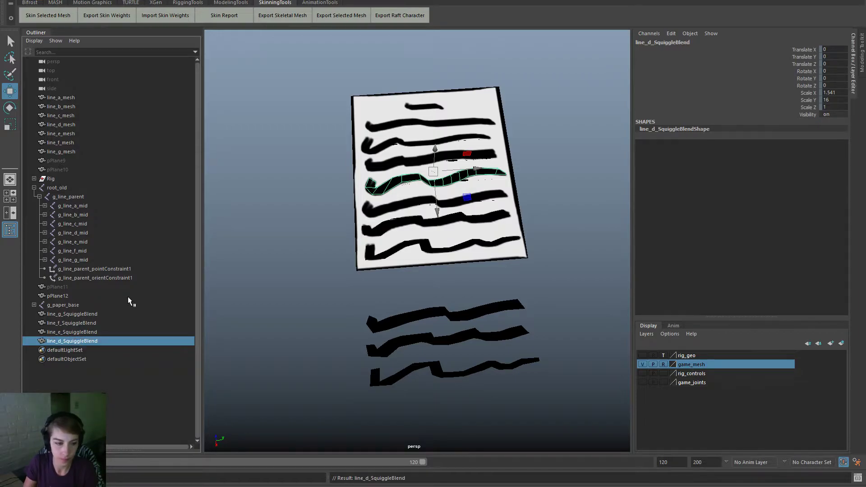
Step: Play the timeline to check how the animated lines move around the squiggle mesh, and stop playback
{"action": "scroll", "coordinate": [383, 282], "scroll_direction": "up", "scroll_amount": 2}
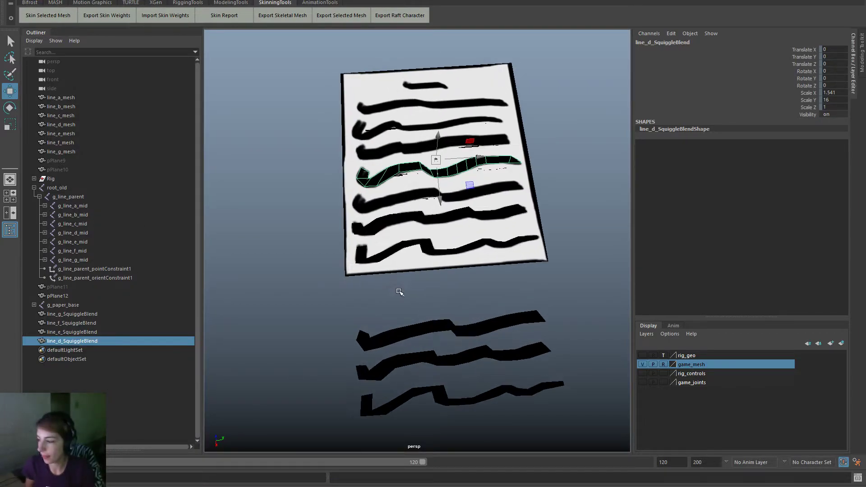
{"action": "scroll", "coordinate": [393, 300], "scroll_direction": "up", "scroll_amount": 2}
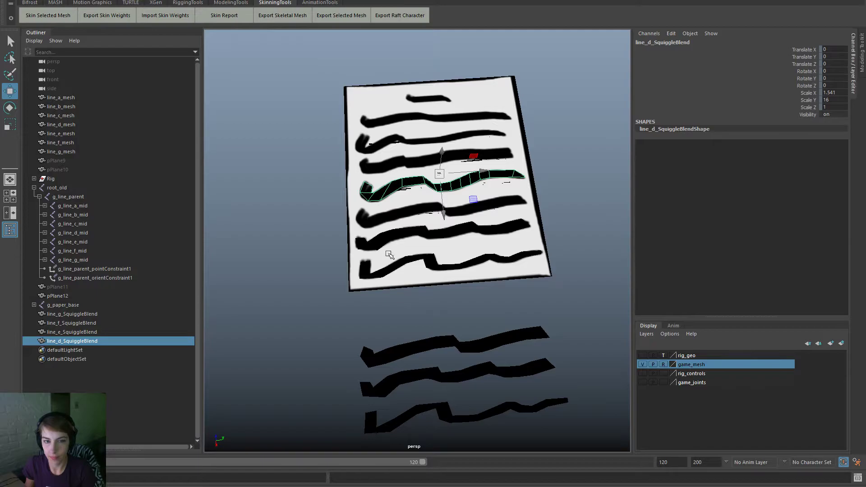
{"action": "key", "text": "alt+v"}
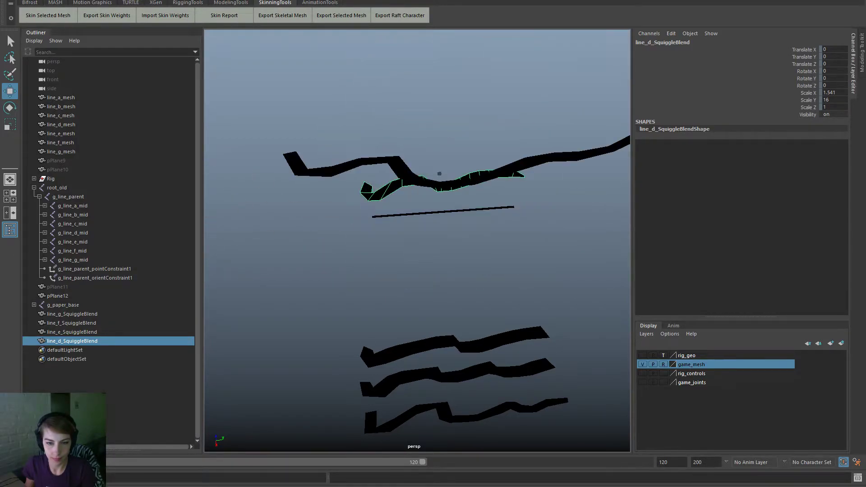
{"action": "key", "text": "alt+v"}
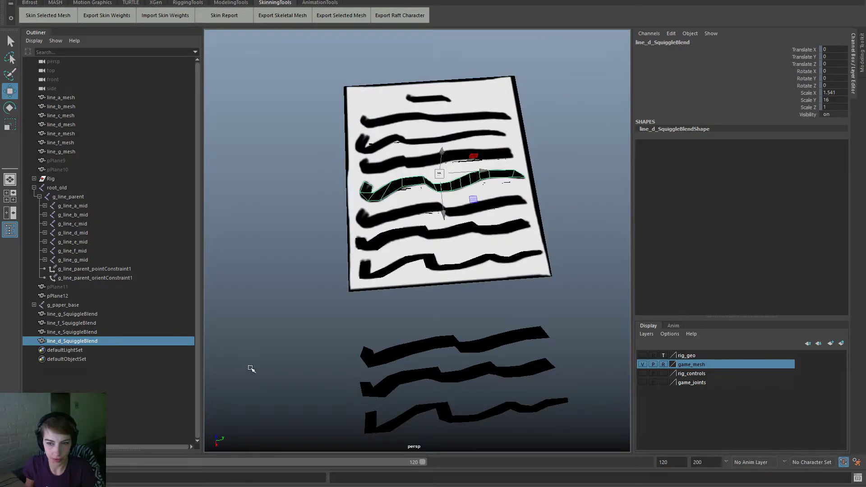
Step: Unlock the translate, rotate and scale channels of line_d_SquiggleBlend and move it off the paper, beside the other squiggle meshes
{"action": "left_click_drag", "start_coordinate": [799, 49], "coordinate": [808, 107]}
{"action": "right_click", "coordinate": [807, 107]}
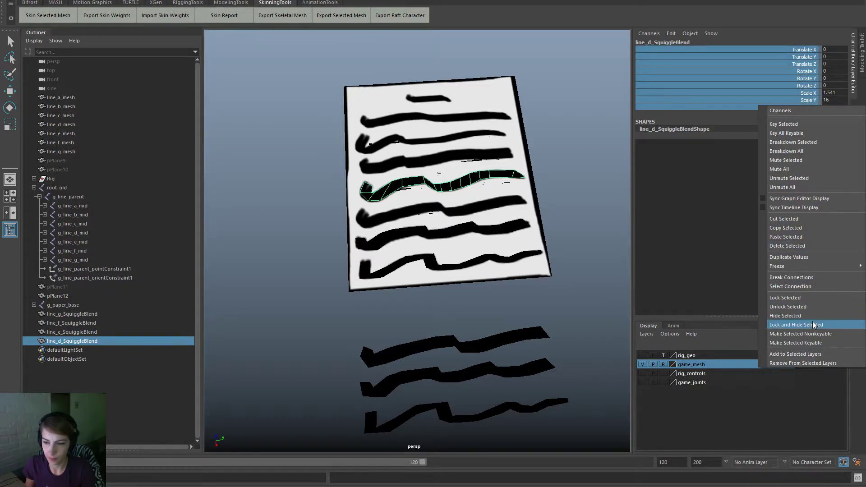
{"action": "left_click", "coordinate": [815, 309]}
{"action": "key", "text": "w"}
{"action": "left_click_drag", "start_coordinate": [444, 221], "coordinate": [453, 352]}
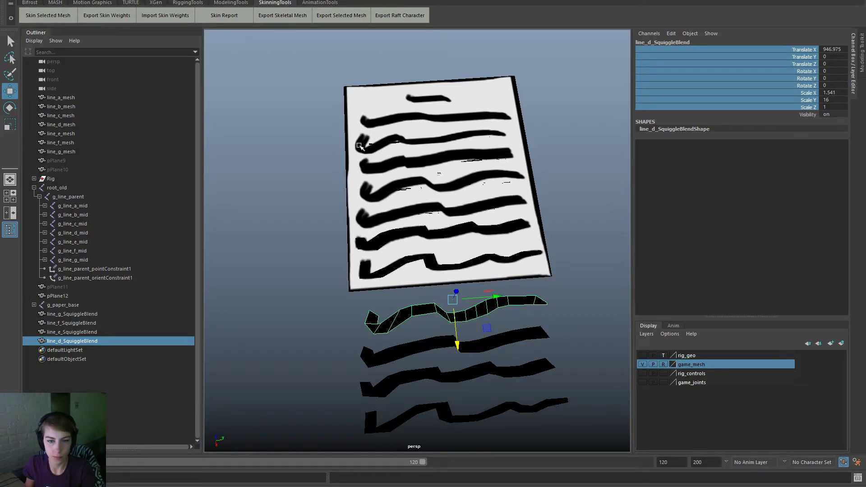
Step: Export the skin weights of line_d_mesh to weights.ma on the desktop, overwriting the existing file
{"action": "left_click", "coordinate": [66, 126]}
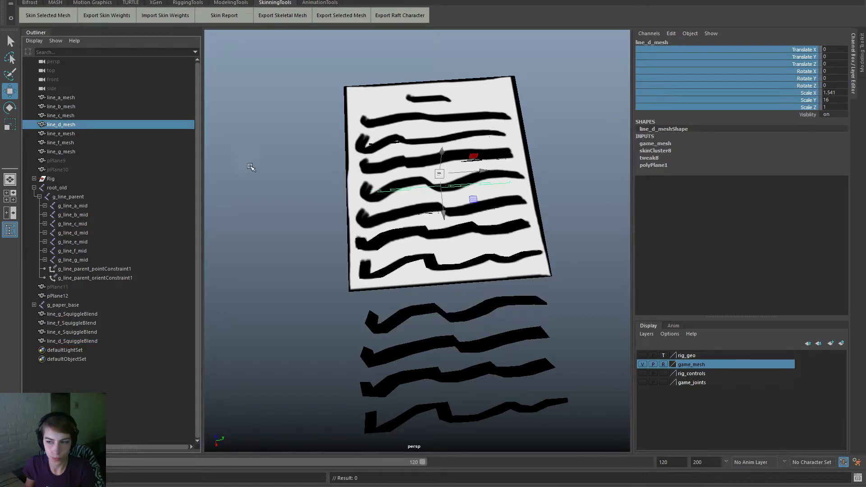
{"action": "right_click_drag", "start_coordinate": [251, 167], "coordinate": [328, 178], "text": "alt"}
{"action": "left_click", "coordinate": [112, 21]}
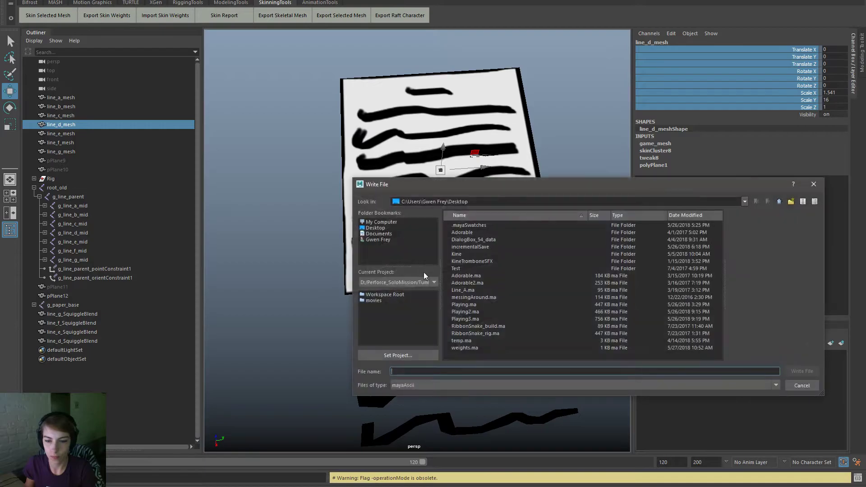
{"action": "double_click", "coordinate": [465, 348]}
{"action": "left_click", "coordinate": [569, 303]}
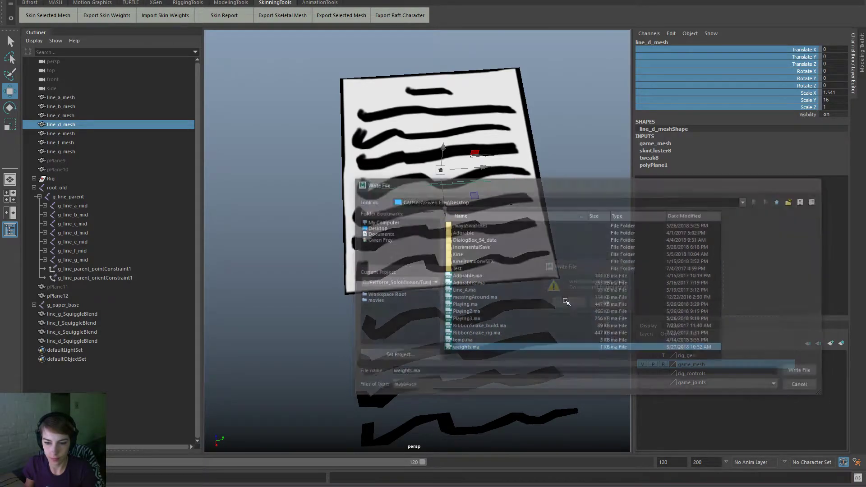
Step: Delete the construction history of line_d_mesh, removing its skin cluster
{"action": "key", "text": "space"}
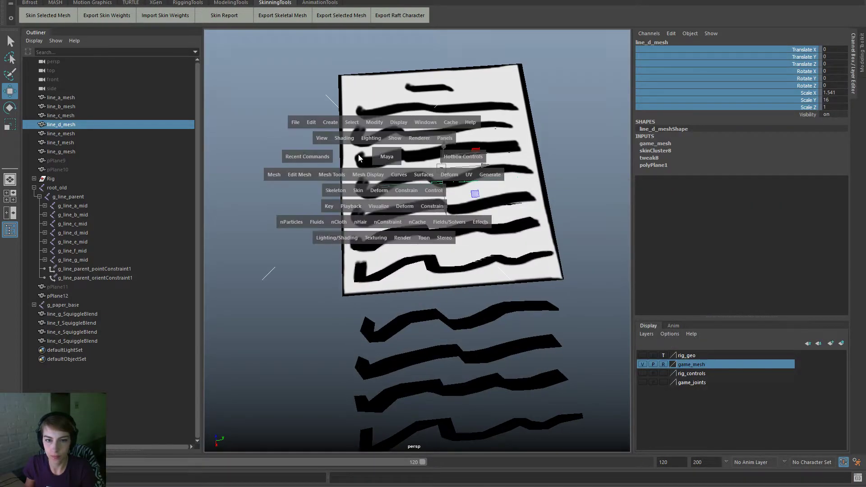
{"action": "left_click", "coordinate": [311, 122]}
{"action": "mouse_move", "coordinate": [406, 231]}
{"action": "left_click", "coordinate": [476, 243]}
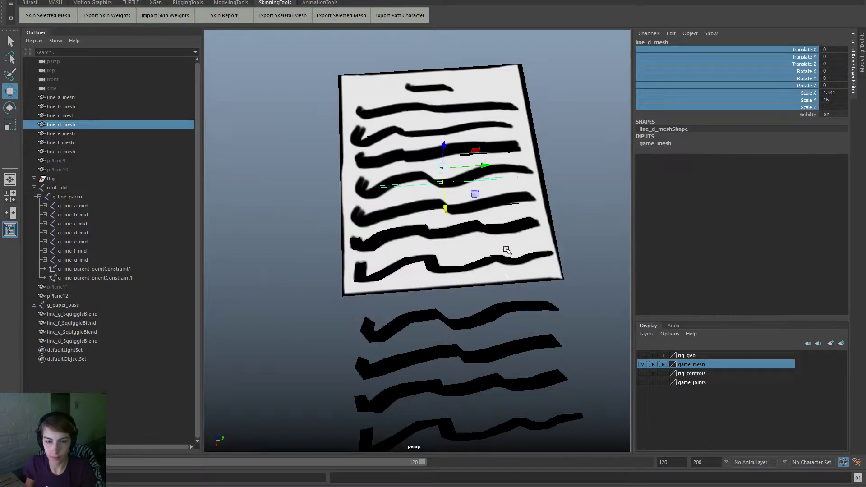
{"action": "left_click_drag", "start_coordinate": [509, 280], "coordinate": [510, 307], "text": "alt"}
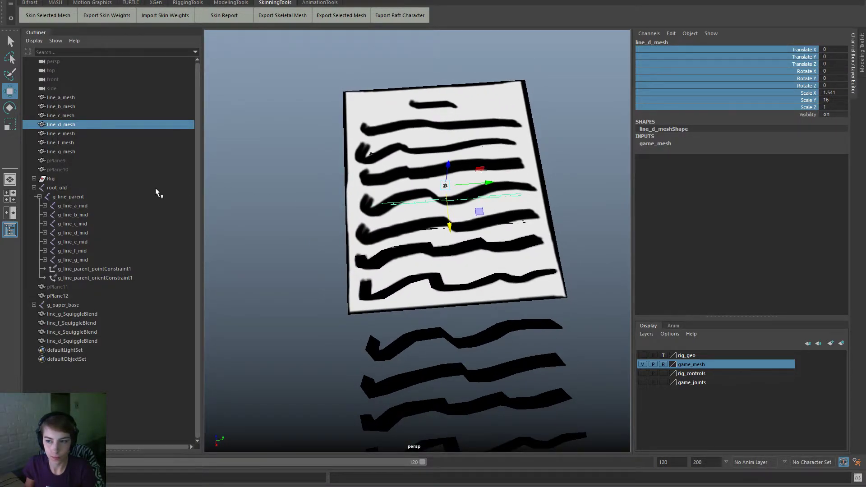
Step: Move the four SquiggleBlend meshes together farther away from the paper's near edge
{"action": "scroll", "coordinate": [395, 352], "scroll_direction": "down", "scroll_amount": 4}
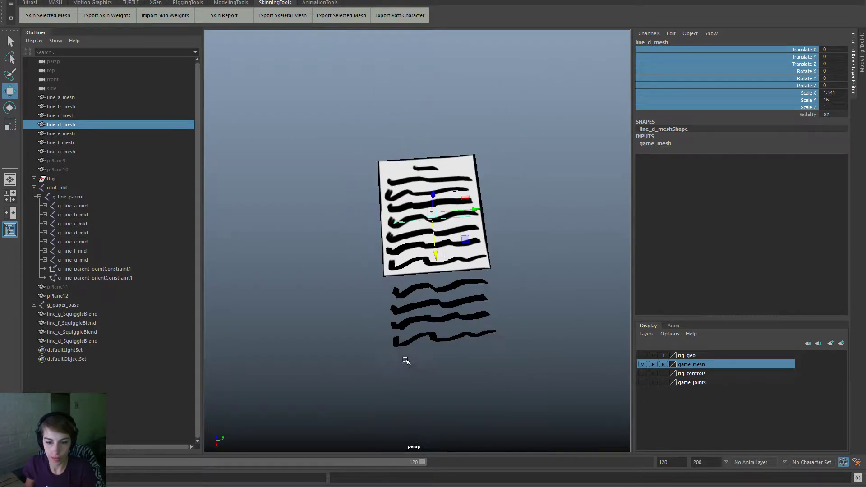
{"action": "left_click_drag", "start_coordinate": [479, 373], "coordinate": [425, 285]}
{"action": "left_click_drag", "start_coordinate": [441, 343], "coordinate": [445, 381]}
{"action": "scroll", "coordinate": [371, 231], "scroll_direction": "up", "scroll_amount": 4}
Step: Select the whole g_line_d_mid joint hierarchy with line_d_mesh and bind the mesh to it using Bind Skin
{"action": "left_click", "coordinate": [85, 126]}
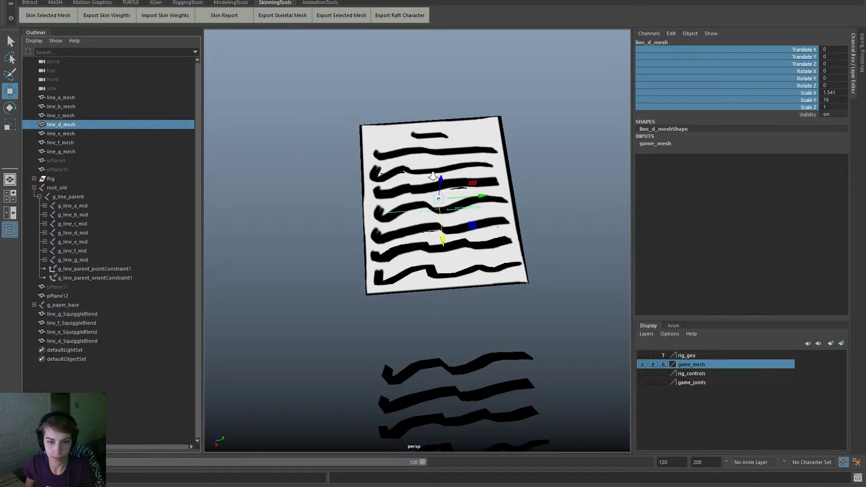
{"action": "scroll", "coordinate": [505, 197], "scroll_direction": "up", "scroll_amount": 2}
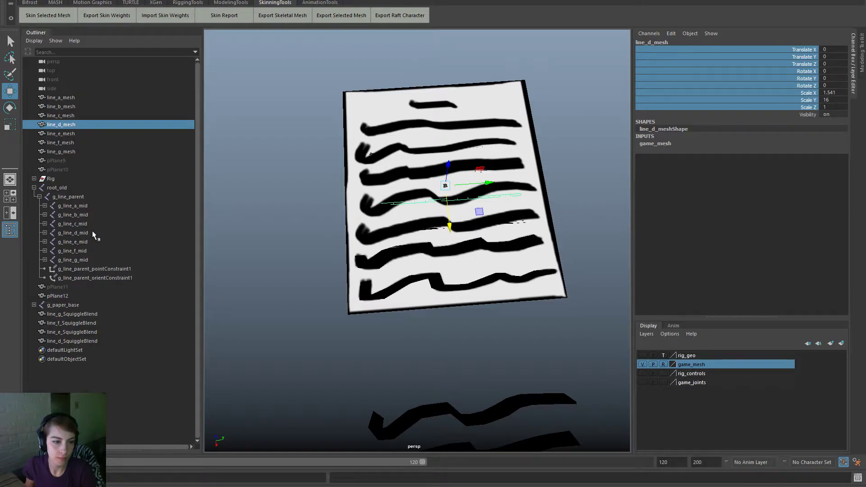
{"action": "left_click", "coordinate": [82, 233]}
{"action": "right_click", "coordinate": [286, 239]}
{"action": "left_click", "coordinate": [297, 322]}
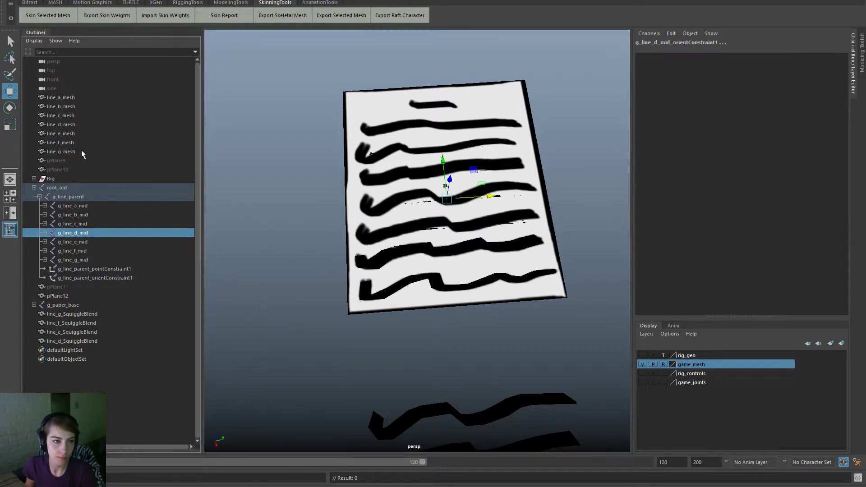
{"action": "left_click", "coordinate": [75, 124], "text": "ctrl"}
{"action": "key", "text": "space"}
{"action": "left_click", "coordinate": [355, 212]}
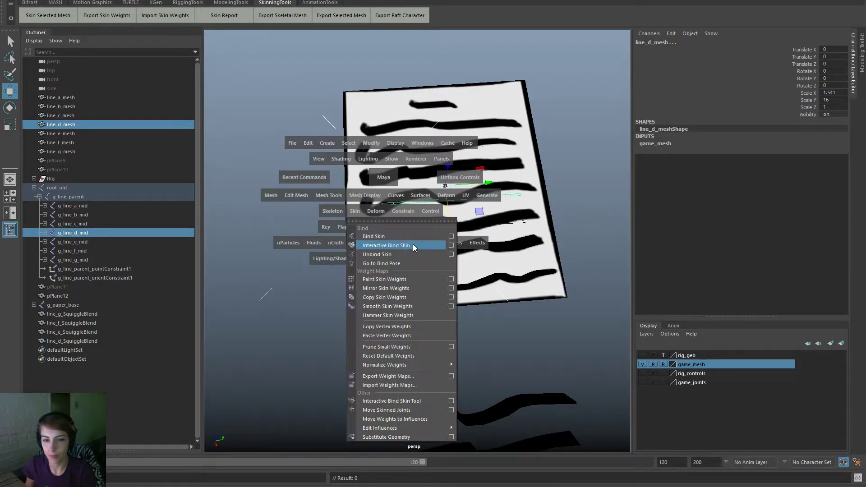
{"action": "left_click", "coordinate": [430, 240]}
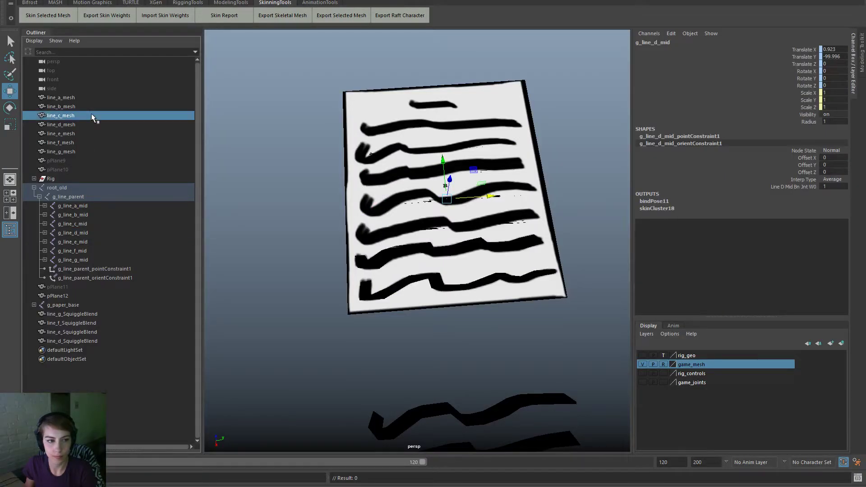
Step: Create a blend shape on line_d_mesh in the Shape Editor, using line_d_SquiggleBlend as its target
{"action": "left_click", "coordinate": [63, 124]}
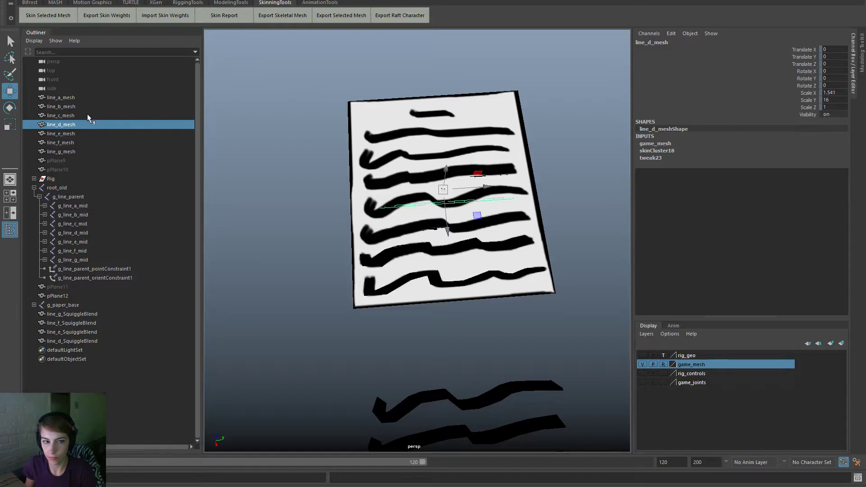
{"action": "left_click", "coordinate": [84, 341]}
{"action": "left_click", "coordinate": [68, 124], "text": "ctrl"}
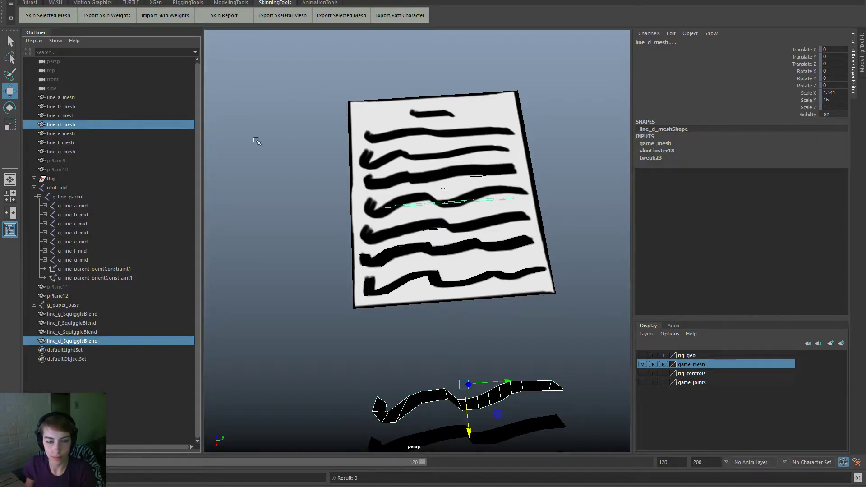
{"action": "key", "text": "space"}
{"action": "left_click", "coordinate": [370, 193]}
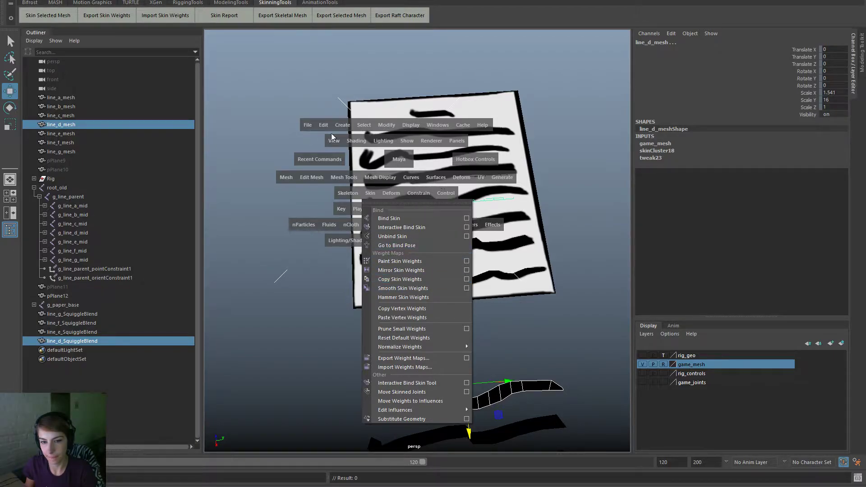
{"action": "left_click", "coordinate": [355, 44]}
{"action": "left_click", "coordinate": [436, 128]}
{"action": "mouse_move", "coordinate": [514, 177]}
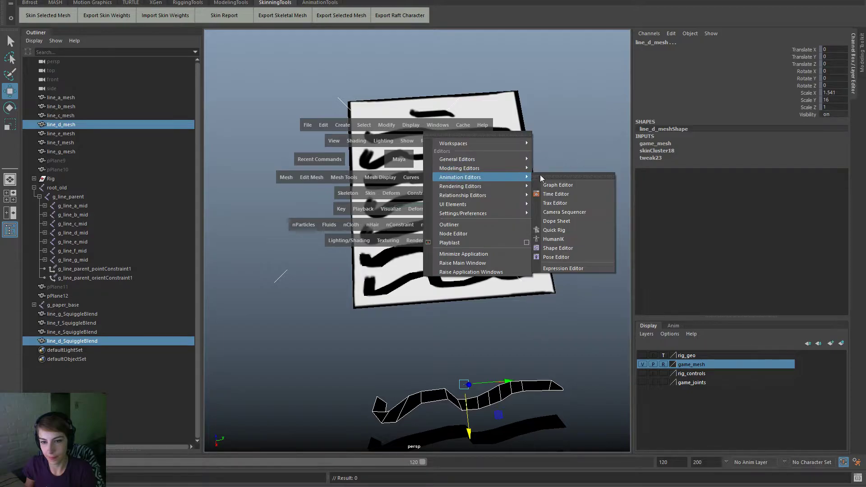
{"action": "left_click", "coordinate": [600, 250]}
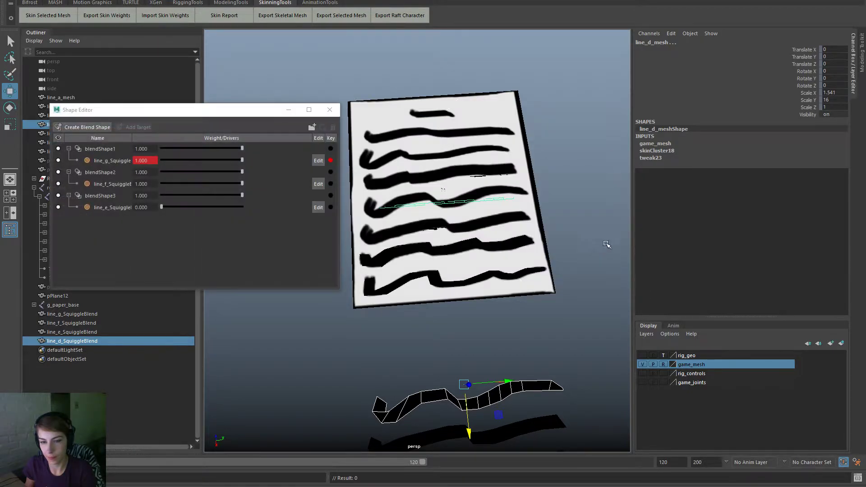
{"action": "left_click_drag", "start_coordinate": [188, 116], "coordinate": [865, 145]}
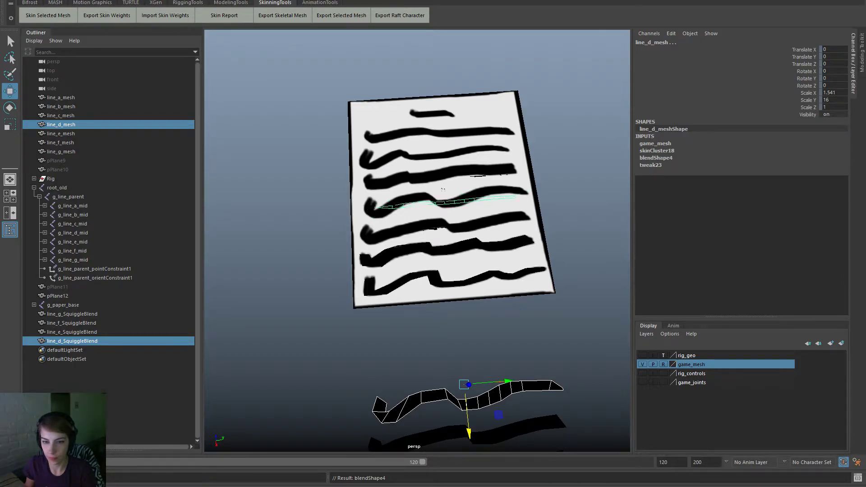
Step: Select all four SquiggleBlend meshes and shift them still farther from the sheet to leave more room
{"action": "left_click", "coordinate": [412, 325]}
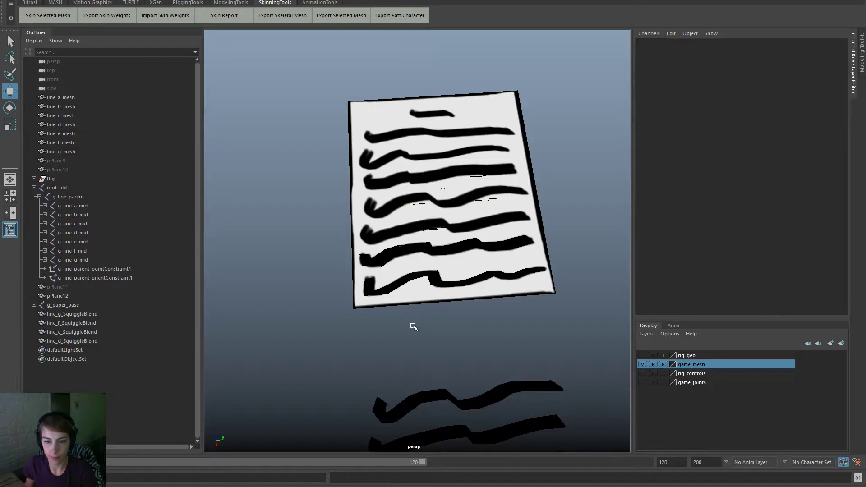
{"action": "right_click_drag", "start_coordinate": [503, 376], "coordinate": [442, 320], "text": "alt"}
{"action": "left_click_drag", "start_coordinate": [442, 318], "coordinate": [464, 398]}
{"action": "scroll", "coordinate": [446, 305], "scroll_direction": "up", "scroll_amount": 2}
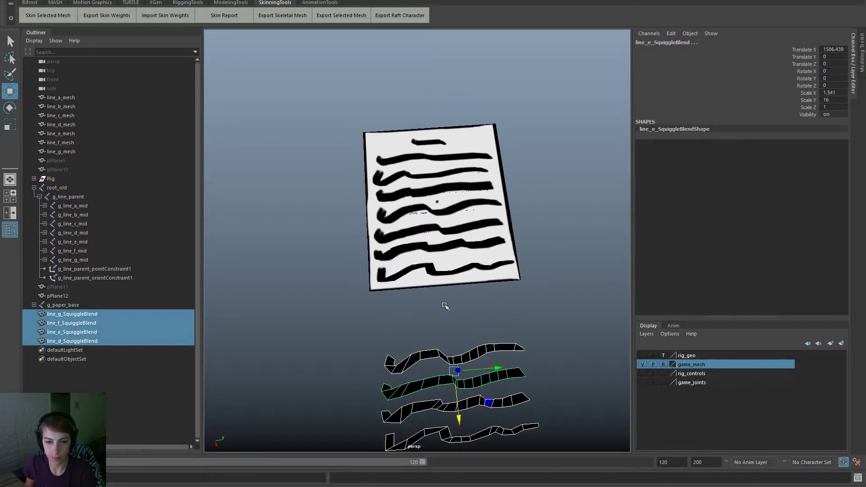
Step: Duplicate line_c_mesh to start the squiggle mesh for the c line
{"action": "left_click", "coordinate": [60, 115]}
{"action": "scroll", "coordinate": [457, 299], "scroll_direction": "up", "scroll_amount": 4}
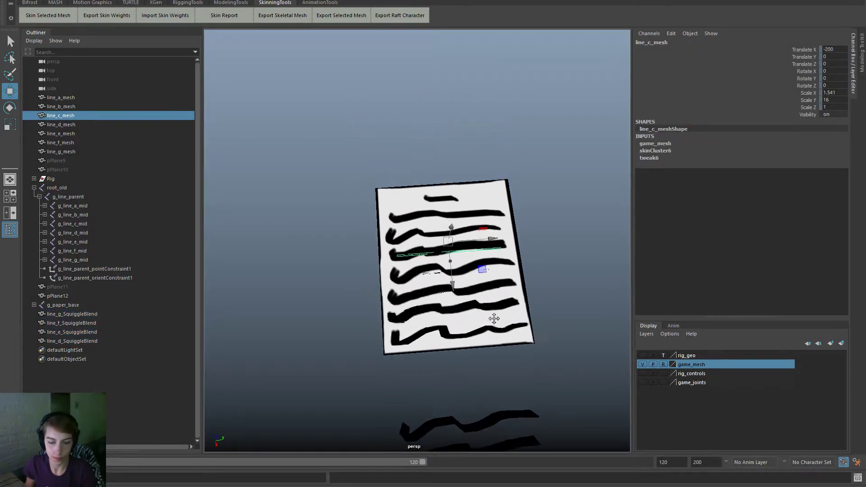
{"action": "key", "text": "ctrl+d"}
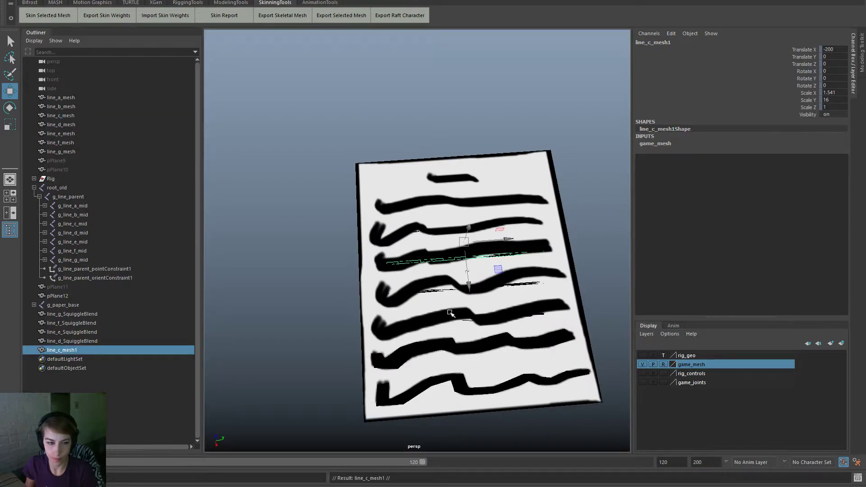
{"action": "scroll", "coordinate": [450, 312], "scroll_direction": "up", "scroll_amount": 1}
Step: Rename the duplicate to line_c_SquiggleBlend, reusing the name copied from line_d_SquiggleBlend
{"action": "double_click", "coordinate": [88, 342]}
{"action": "key", "text": "ctrl+c"}
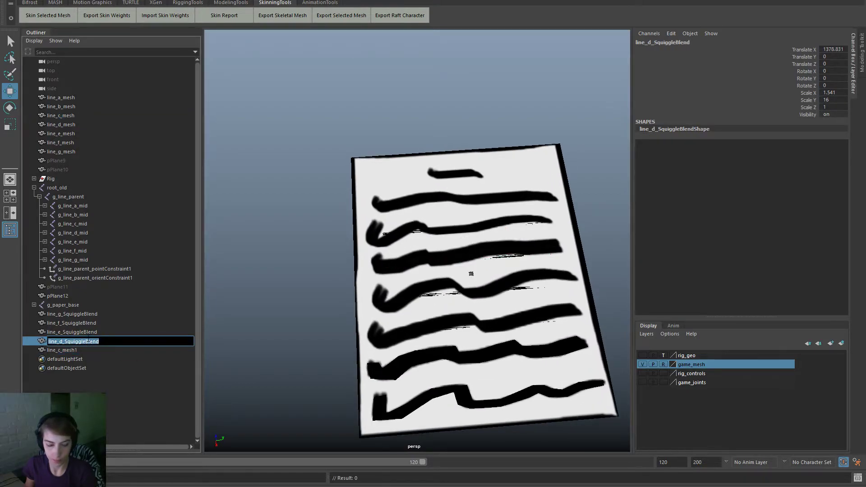
{"action": "double_click", "coordinate": [81, 351]}
{"action": "key", "text": "ctrl+v"}
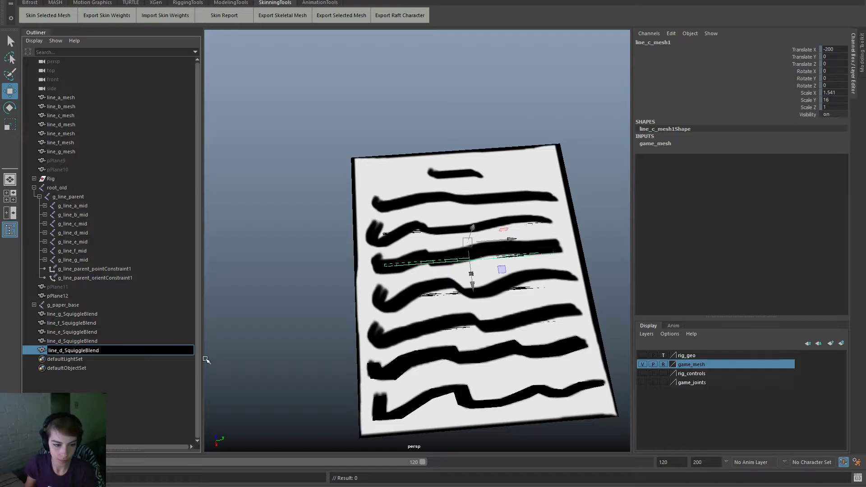
{"action": "key", "text": "BackSpace"}
{"action": "type", "text": "c"}
{"action": "key", "text": "Return"}
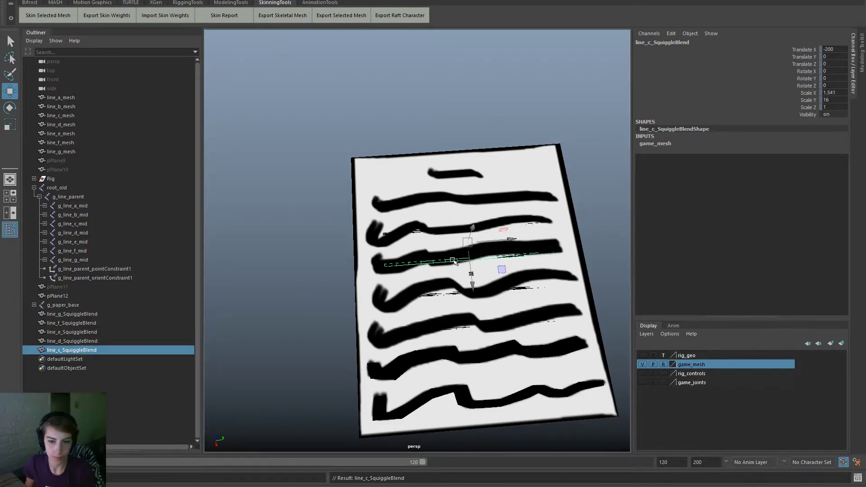
Step: Try to select all vertices of line_c_SquiggleBlend in vertex mode
{"action": "scroll", "coordinate": [474, 293], "scroll_direction": "up", "scroll_amount": 1}
{"action": "key", "text": "F9"}
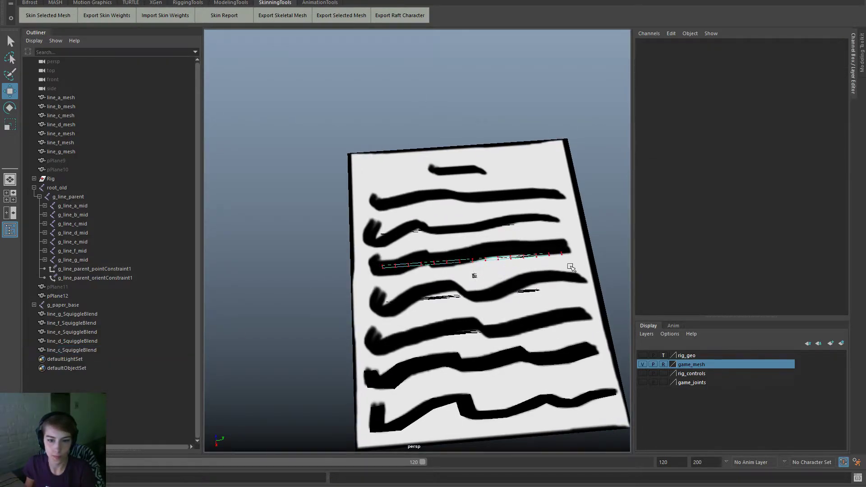
{"action": "left_click_drag", "start_coordinate": [619, 296], "coordinate": [234, 185]}
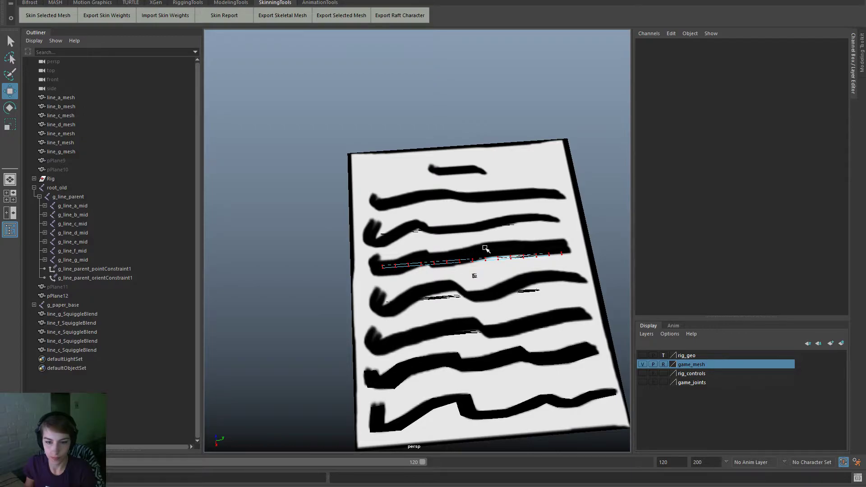
Step: Remove line_c_SquiggleBlend from the game_mesh display layer so that it can be edited
{"action": "right_click", "coordinate": [702, 359]}
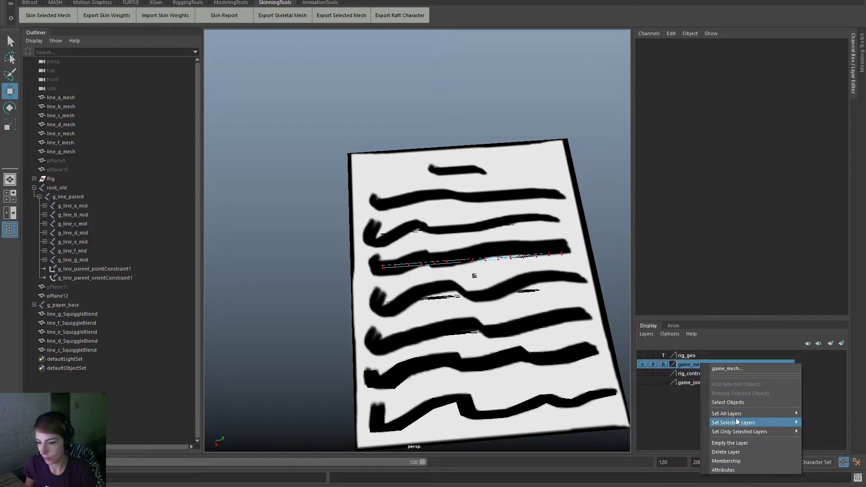
{"action": "left_click", "coordinate": [727, 403]}
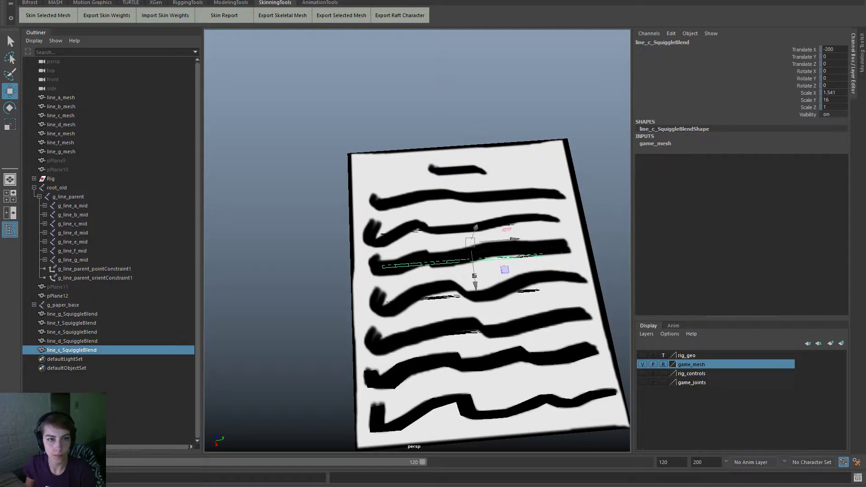
{"action": "left_click", "coordinate": [89, 334]}
{"action": "left_click", "coordinate": [88, 343]}
{"action": "left_click", "coordinate": [87, 351]}
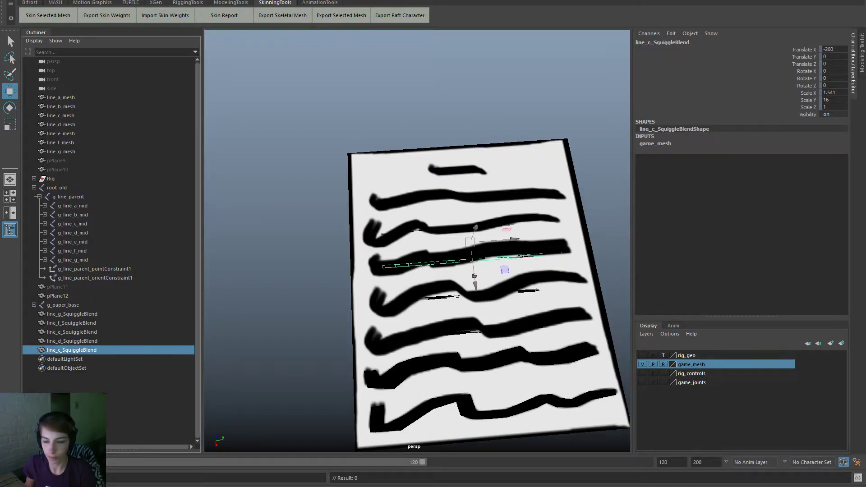
{"action": "right_click", "coordinate": [723, 365]}
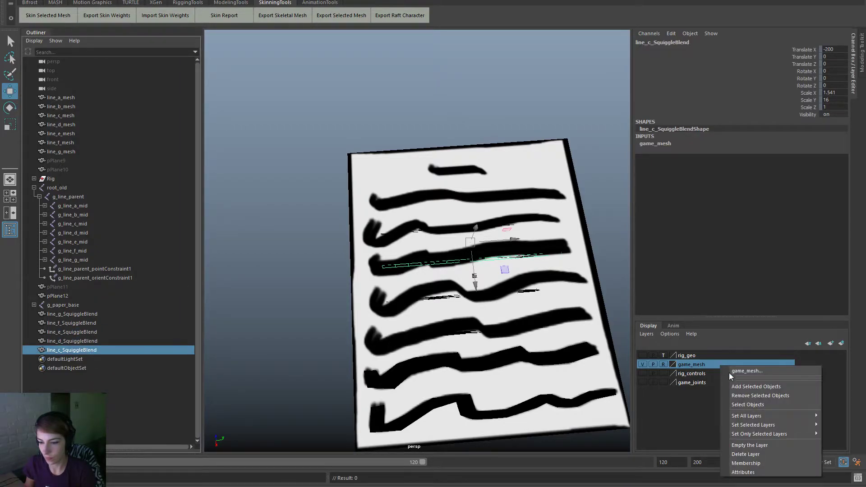
{"action": "left_click", "coordinate": [770, 392]}
Step: Select all vertices of line_c_SquiggleBlend and raise them slightly off the paper
{"action": "scroll", "coordinate": [319, 251], "scroll_direction": "up", "scroll_amount": 2}
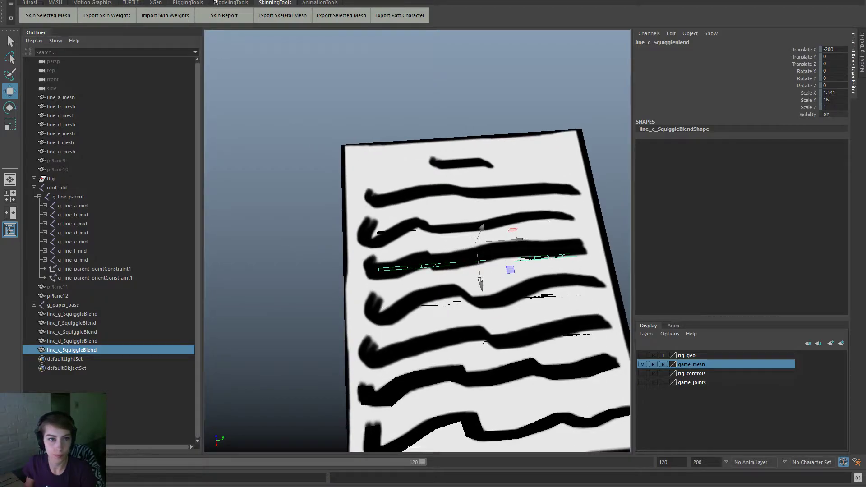
{"action": "left_click", "coordinate": [399, 189]}
{"action": "left_click_drag", "start_coordinate": [347, 217], "coordinate": [619, 338]}
{"action": "left_click_drag", "start_coordinate": [538, 332], "coordinate": [489, 285], "text": "alt"}
{"action": "left_click_drag", "start_coordinate": [498, 316], "coordinate": [523, 365], "text": "alt"}
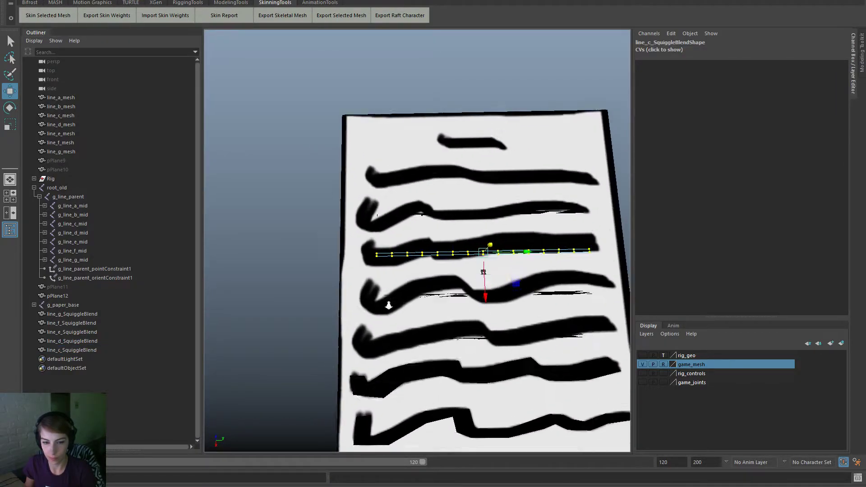
Step: Move and scale the leftmost vertex pair of line_c_SquiggleBlend to fit the hooked tip of the c stroke
{"action": "scroll", "coordinate": [381, 298], "scroll_direction": "up", "scroll_amount": 3}
{"action": "left_click_drag", "start_coordinate": [330, 250], "coordinate": [330, 249]}
{"action": "left_click_drag", "start_coordinate": [349, 301], "coordinate": [287, 278]}
{"action": "key", "text": "e"}
{"action": "key", "text": "r"}
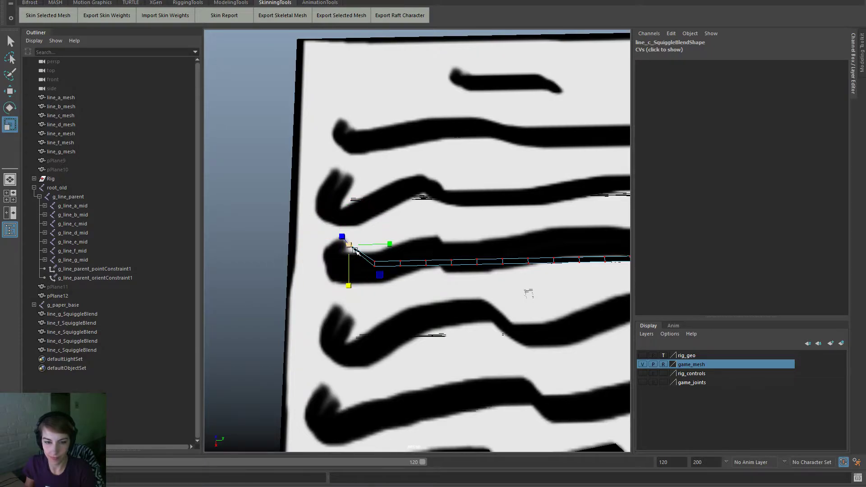
{"action": "left_click_drag", "start_coordinate": [391, 246], "coordinate": [444, 259]}
{"action": "key", "text": "w"}
{"action": "left_click_drag", "start_coordinate": [397, 242], "coordinate": [357, 261]}
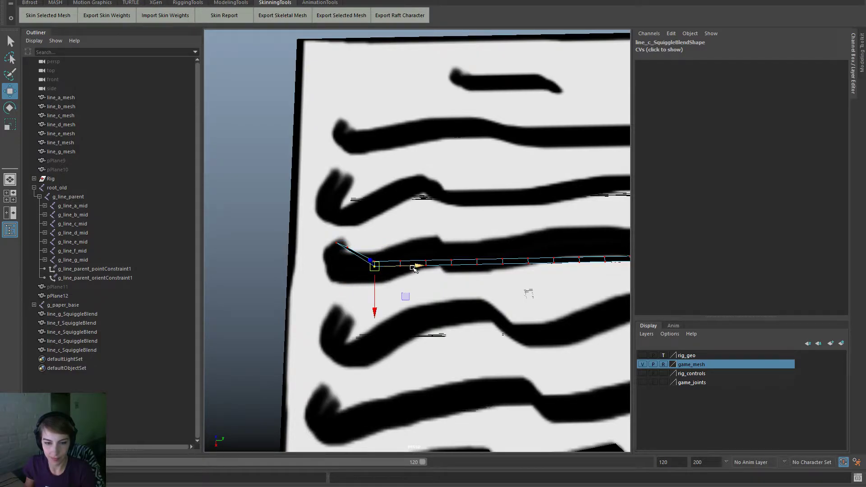
Step: Move the second vertex pair onto the hook's outer and inner edges and nudge the tip pair into place
{"action": "left_click_drag", "start_coordinate": [414, 268], "coordinate": [350, 286]}
{"action": "left_click_drag", "start_coordinate": [368, 253], "coordinate": [329, 237]}
{"action": "left_click_drag", "start_coordinate": [341, 280], "coordinate": [339, 278]}
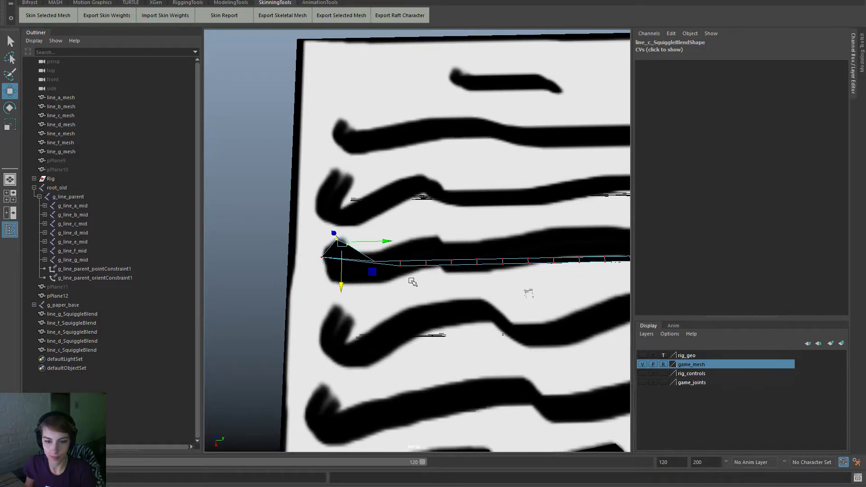
{"action": "left_click_drag", "start_coordinate": [395, 268], "coordinate": [372, 262]}
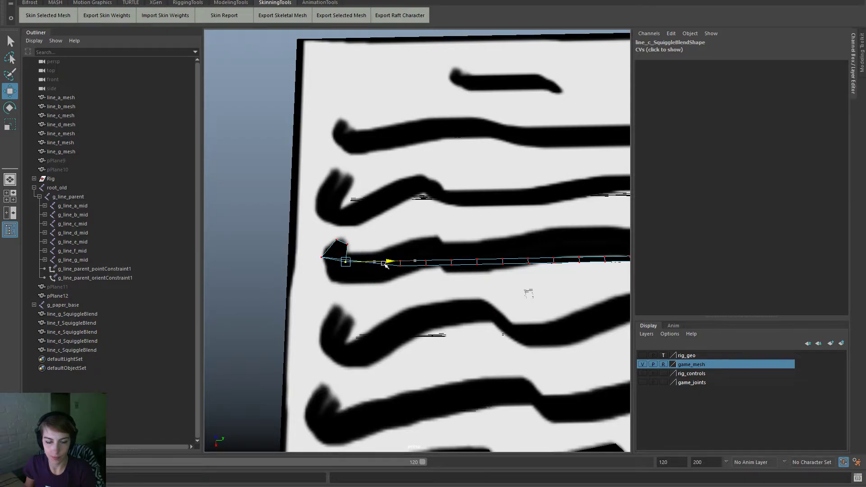
{"action": "left_click_drag", "start_coordinate": [346, 301], "coordinate": [346, 291]}
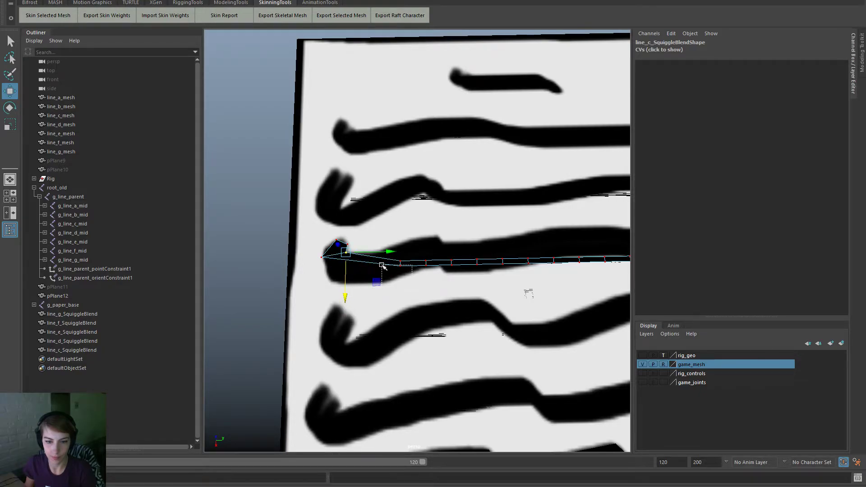
Step: Place the third vertex pair on the hook's lower outer corner and the upper edge of the stroke just past the hook
{"action": "left_click_drag", "start_coordinate": [382, 265], "coordinate": [381, 264]}
{"action": "left_click_drag", "start_coordinate": [436, 267], "coordinate": [370, 268]}
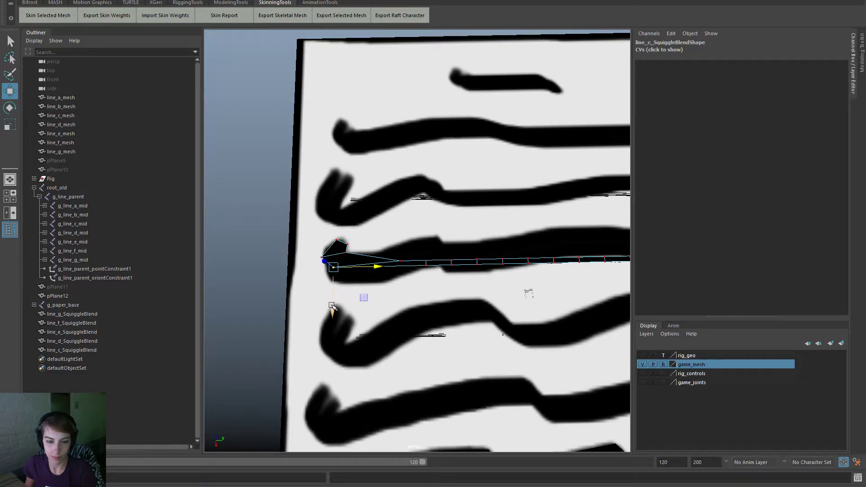
{"action": "left_click_drag", "start_coordinate": [332, 306], "coordinate": [332, 321]}
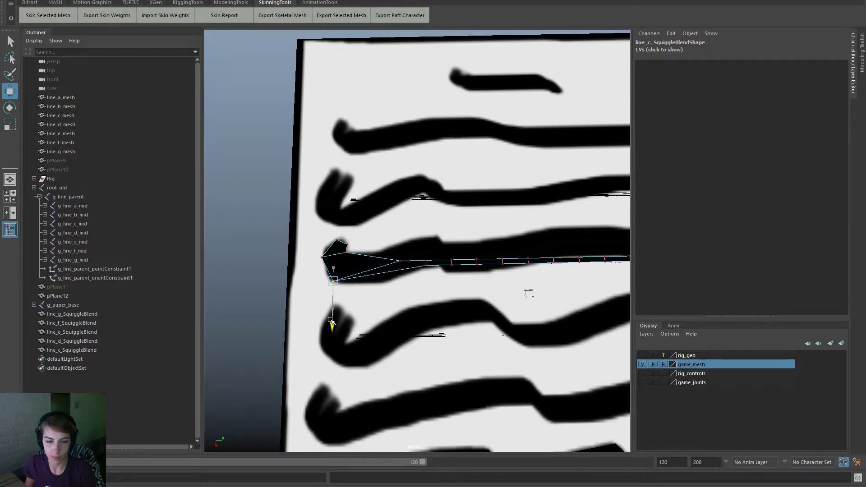
{"action": "left_click", "coordinate": [405, 263]}
{"action": "left_click_drag", "start_coordinate": [443, 264], "coordinate": [402, 264]}
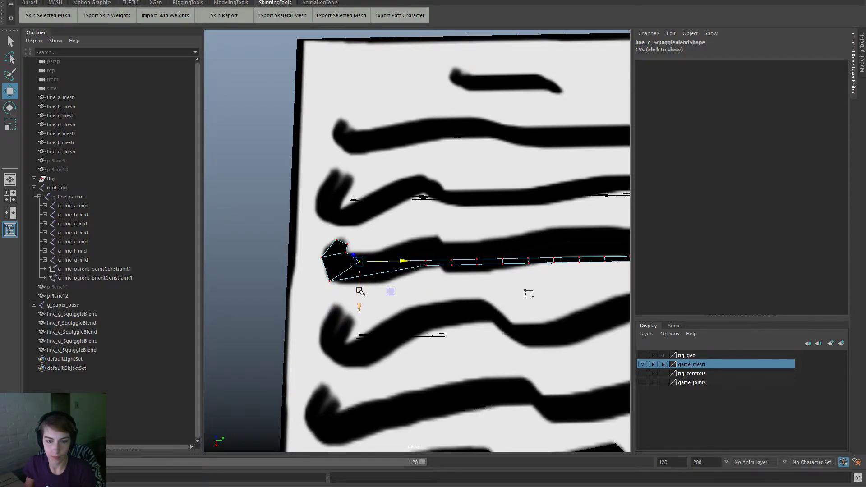
{"action": "left_click_drag", "start_coordinate": [360, 292], "coordinate": [366, 285]}
Step: Spread the fourth vertex pair onto the lower and upper edges of the stroke where it begins to rise
{"action": "left_click_drag", "start_coordinate": [411, 267], "coordinate": [434, 269]}
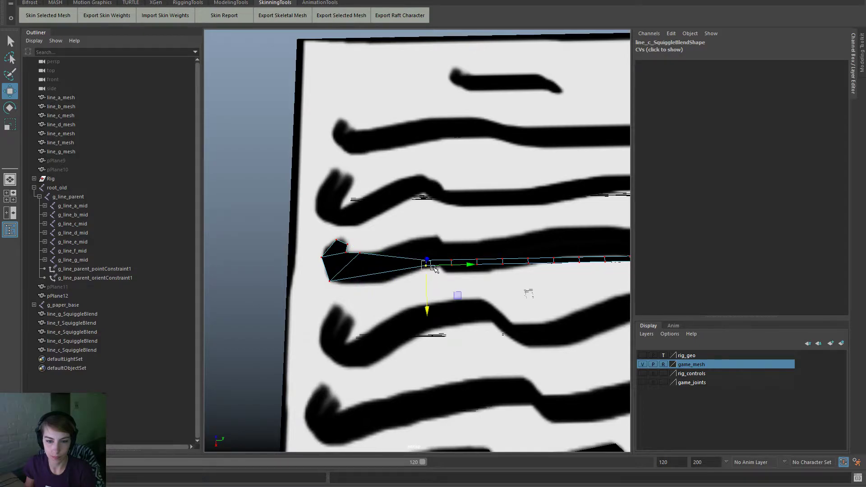
{"action": "left_click", "coordinate": [432, 307]}
{"action": "key", "text": "ctrl+z"}
{"action": "left_click_drag", "start_coordinate": [427, 306], "coordinate": [428, 322]}
{"action": "left_click_drag", "start_coordinate": [457, 281], "coordinate": [421, 285]}
{"action": "left_click", "coordinate": [429, 263]}
{"action": "left_click_drag", "start_coordinate": [457, 260], "coordinate": [411, 265]}
{"action": "left_click_drag", "start_coordinate": [380, 303], "coordinate": [385, 294]}
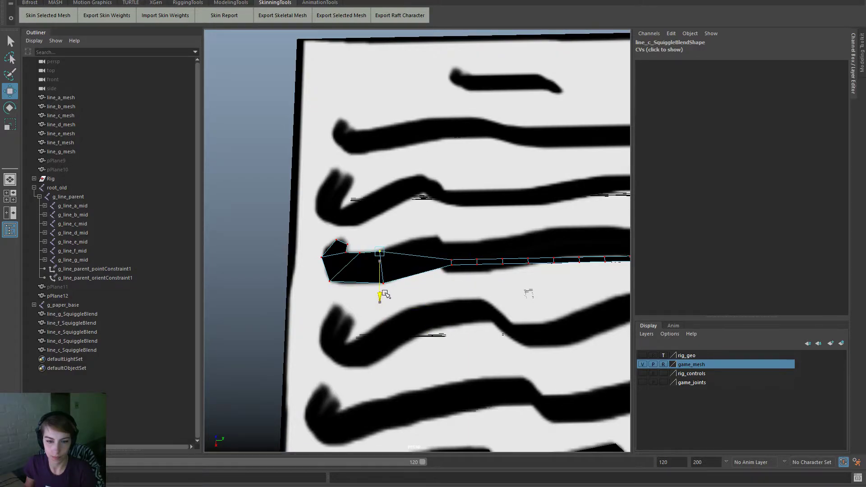
Step: Move the fifth upper vertex onto the peak of the stroke's first rise
{"action": "left_click_drag", "start_coordinate": [437, 252], "coordinate": [436, 251]}
{"action": "left_click_drag", "start_coordinate": [447, 288], "coordinate": [446, 262]}
{"action": "left_click_drag", "start_coordinate": [487, 229], "coordinate": [467, 232]}
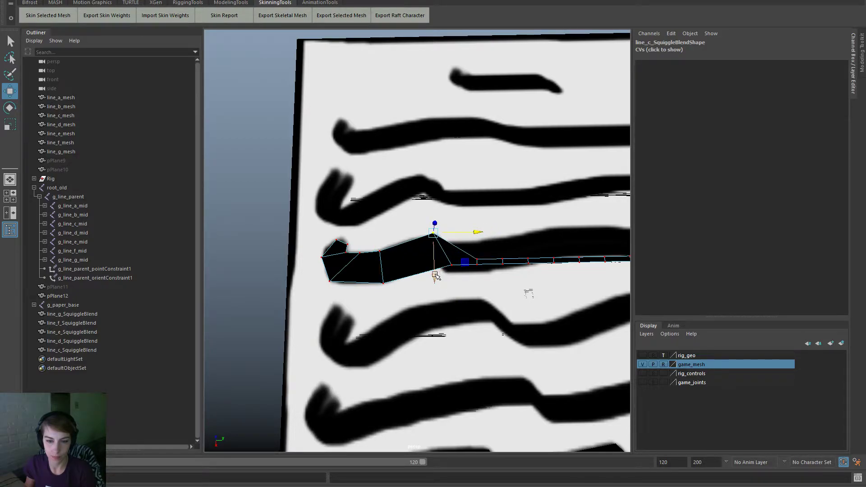
Step: Move the upper and lower vertices at the crest of the line_c_SquiggleBlend mesh onto the edges of the painted stroke
{"action": "mouse_move", "coordinate": [435, 274]}
{"action": "left_mouse_down"}
{"action": "mouse_move", "coordinate": [434, 284]}
{"action": "mouse_move", "coordinate": [436, 276]}
{"action": "left_mouse_up"}
{"action": "left_click_drag", "start_coordinate": [467, 233], "coordinate": [471, 235]}
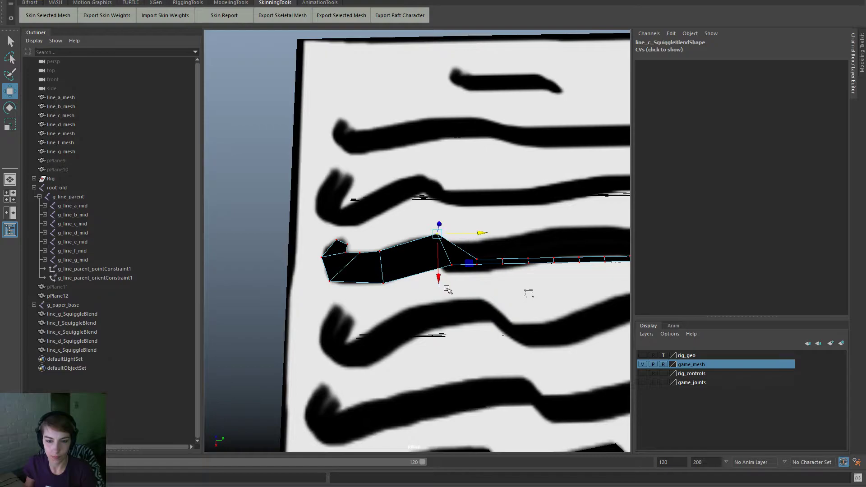
{"action": "left_click_drag", "start_coordinate": [440, 260], "coordinate": [439, 259]}
{"action": "mouse_move", "coordinate": [494, 265]}
{"action": "left_mouse_down"}
{"action": "mouse_move", "coordinate": [453, 265]}
{"action": "mouse_move", "coordinate": [479, 265]}
{"action": "left_mouse_up"}
{"action": "mouse_move", "coordinate": [439, 304]}
{"action": "left_mouse_down"}
{"action": "mouse_move", "coordinate": [441, 283]}
{"action": "mouse_move", "coordinate": [446, 307]}
{"action": "left_mouse_up"}
Step: Position the upper and lower vertices of the column just after the crest so they follow the painted stroke
{"action": "mouse_move", "coordinate": [471, 271]}
{"action": "left_mouse_down"}
{"action": "mouse_move", "coordinate": [482, 262]}
{"action": "mouse_move", "coordinate": [477, 270]}
{"action": "left_mouse_up"}
{"action": "left_click_drag", "start_coordinate": [451, 300], "coordinate": [450, 311]}
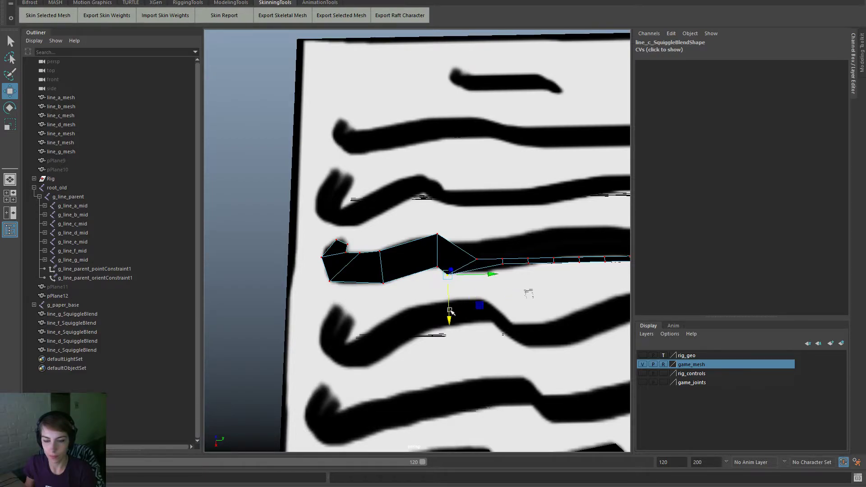
{"action": "left_click_drag", "start_coordinate": [467, 249], "coordinate": [485, 259]}
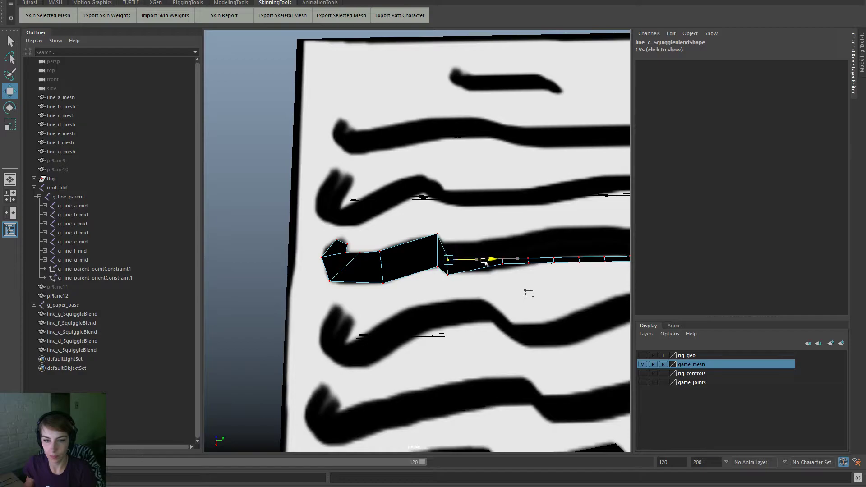
{"action": "left_click_drag", "start_coordinate": [449, 299], "coordinate": [449, 290]}
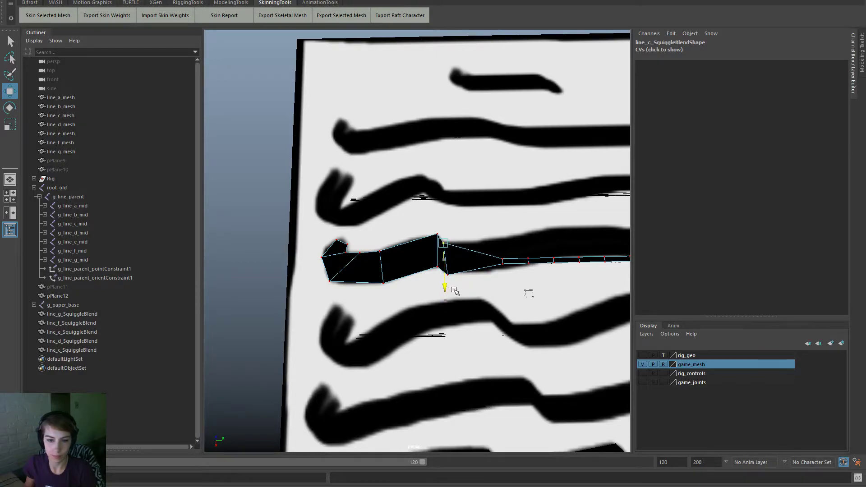
Step: Scale the following thin vertex pair apart to the stroke's thickness and raise it onto the painted line
{"action": "left_click_drag", "start_coordinate": [494, 245], "coordinate": [495, 247]}
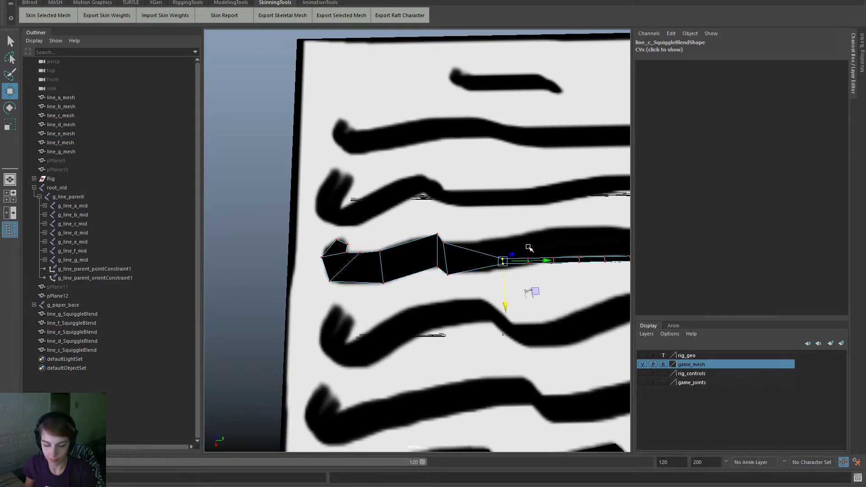
{"action": "key", "text": "r"}
{"action": "left_click_drag", "start_coordinate": [503, 301], "coordinate": [508, 466]}
{"action": "key", "text": "w"}
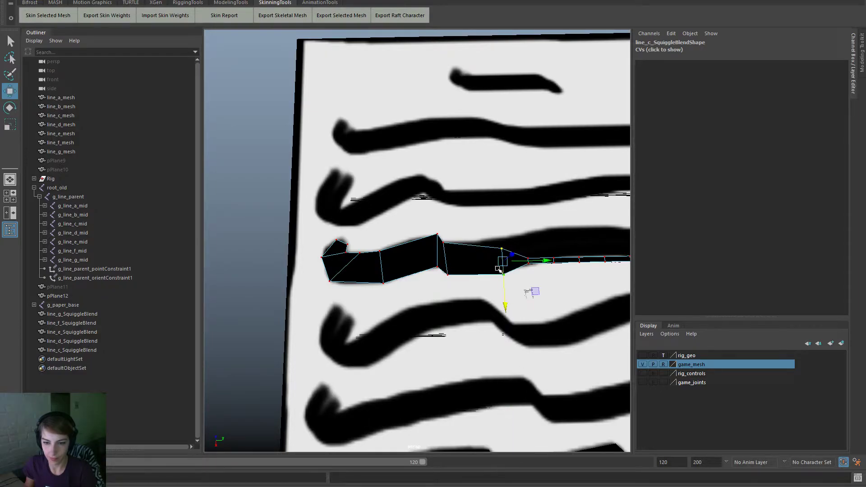
{"action": "left_click_drag", "start_coordinate": [503, 311], "coordinate": [504, 304]}
Step: Widen all remaining thin columns up to the mesh's right end and raise them over the painted stroke
{"action": "key", "text": "r"}
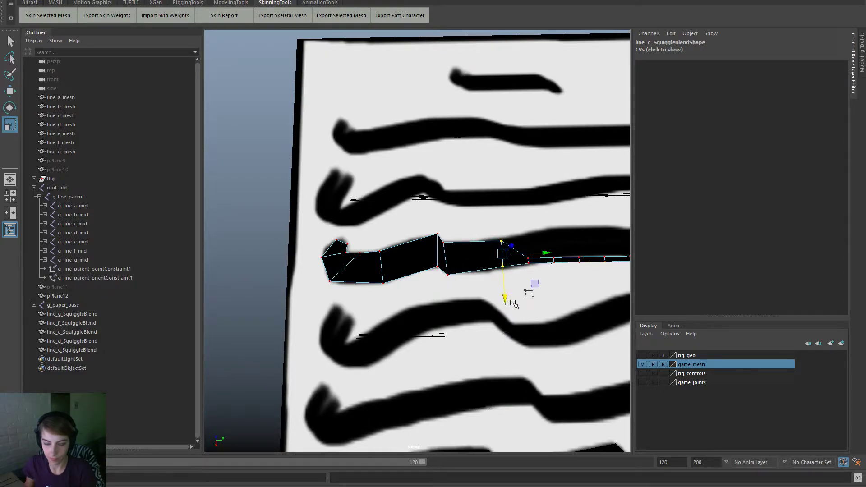
{"action": "scroll", "coordinate": [512, 277], "scroll_direction": "down", "scroll_amount": 2}
{"action": "scroll", "coordinate": [515, 280], "scroll_direction": "down", "scroll_amount": 3}
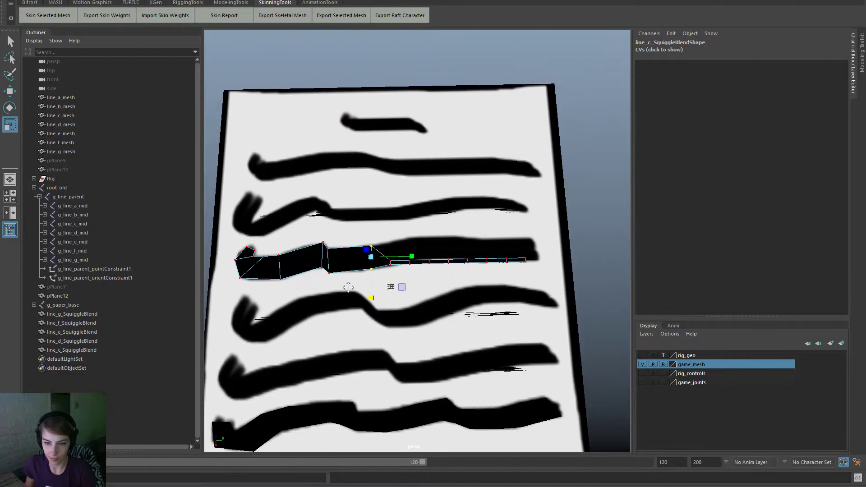
{"action": "left_click_drag", "start_coordinate": [389, 236], "coordinate": [389, 237]}
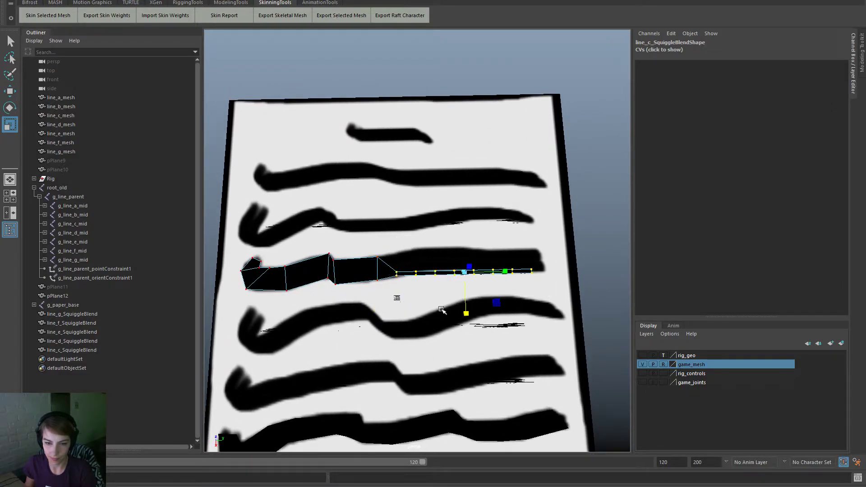
{"action": "mouse_move", "coordinate": [462, 311]}
{"action": "left_mouse_down"}
{"action": "mouse_move", "coordinate": [469, 412]}
{"action": "mouse_move", "coordinate": [464, 295]}
{"action": "mouse_move", "coordinate": [466, 304]}
{"action": "left_mouse_up"}
{"action": "key", "text": "w"}
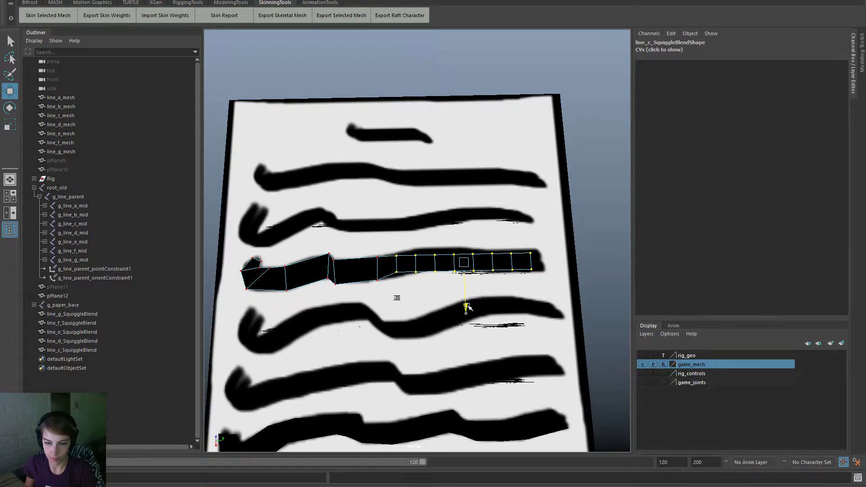
Step: Lower the bottom vertex of the first widened column and raise the three upper vertices after it to the stroke's top edge
{"action": "left_click", "coordinate": [397, 271]}
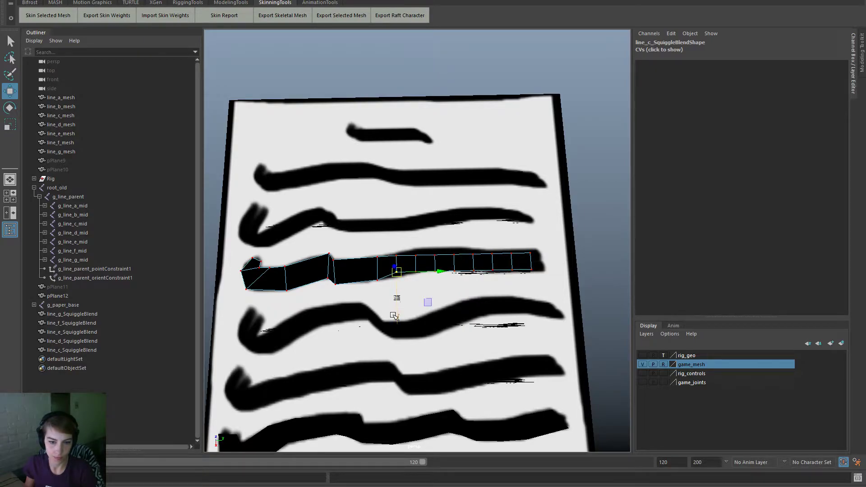
{"action": "left_click_drag", "start_coordinate": [393, 316], "coordinate": [398, 284]}
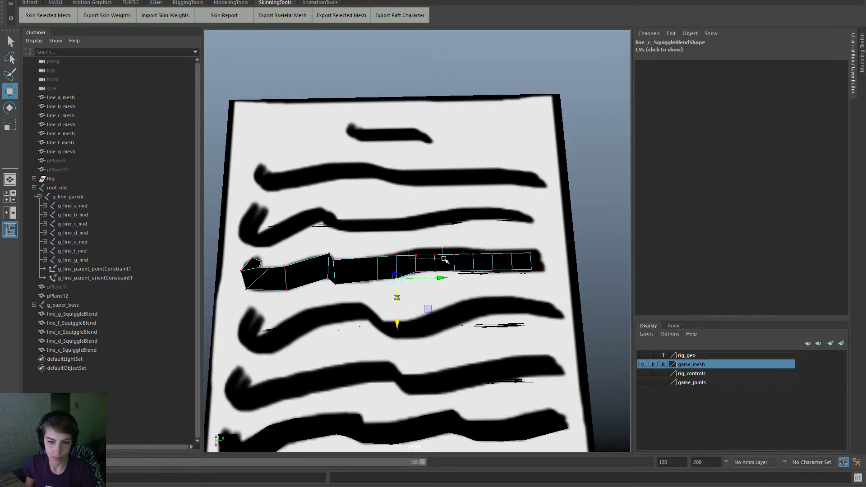
{"action": "left_click_drag", "start_coordinate": [472, 259], "coordinate": [473, 259]}
{"action": "left_click_drag", "start_coordinate": [436, 294], "coordinate": [438, 285]}
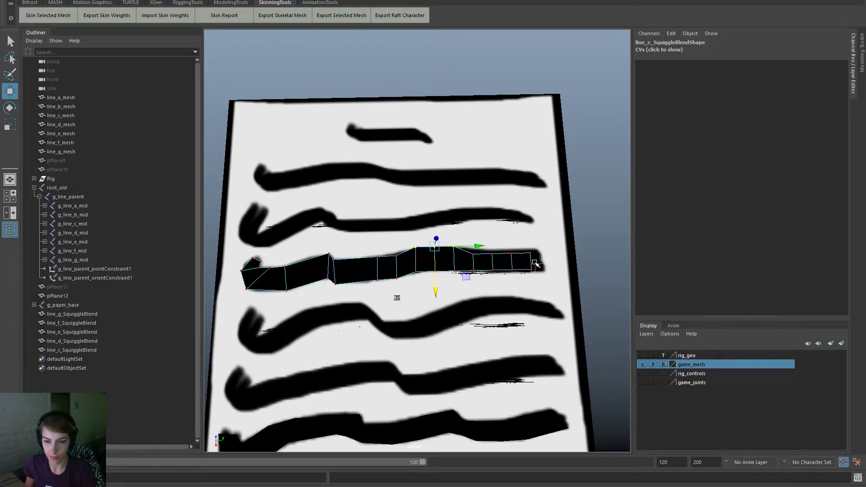
Step: Move the mesh's right end vertex pair out to the end of the stroke and adjust its angle and height
{"action": "left_click_drag", "start_coordinate": [524, 242], "coordinate": [546, 303]}
{"action": "key", "text": "e"}
{"action": "key", "text": "r"}
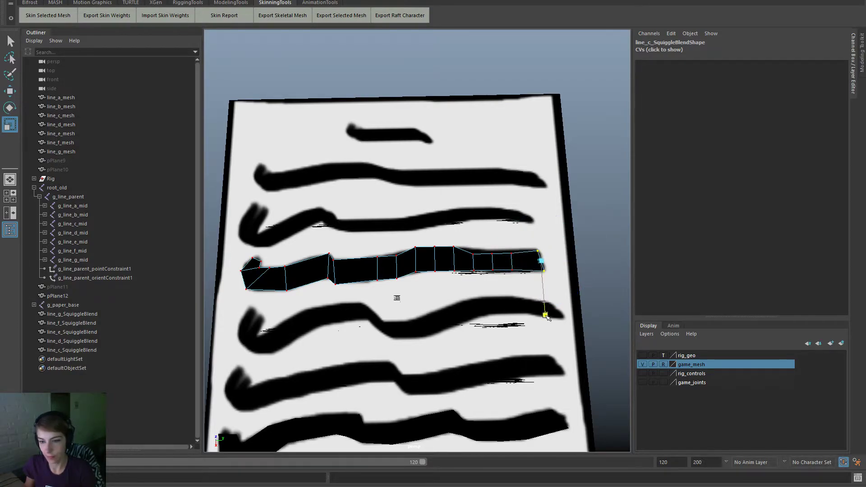
{"action": "key", "text": "w"}
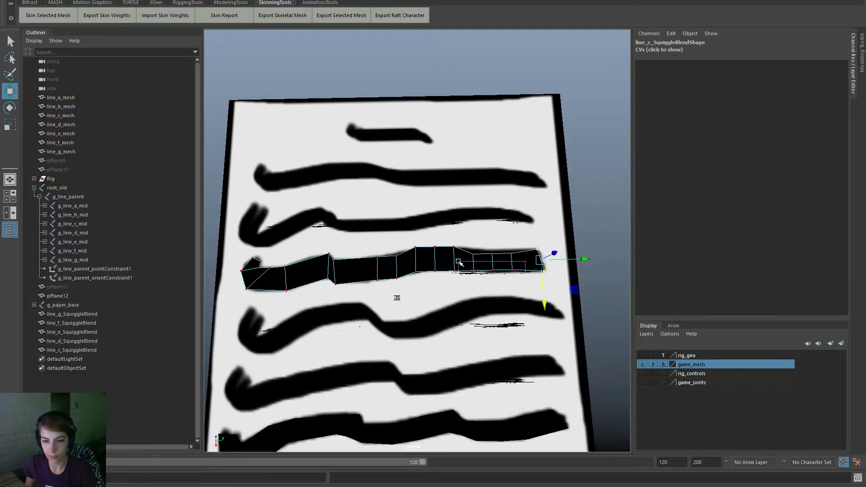
Step: Adjust the bottom and top vertices of the columns before the right end to match the stroke's edges
{"action": "left_click_drag", "start_coordinate": [481, 264], "coordinate": [506, 306]}
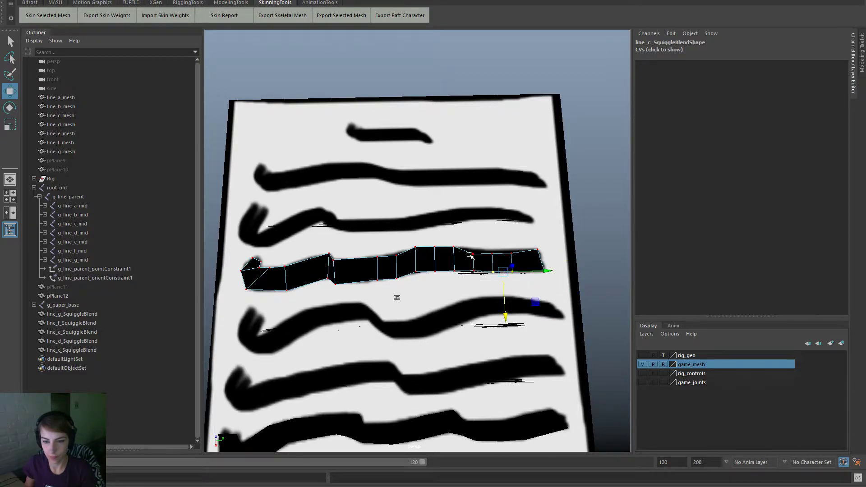
{"action": "left_click_drag", "start_coordinate": [518, 258], "coordinate": [519, 259]}
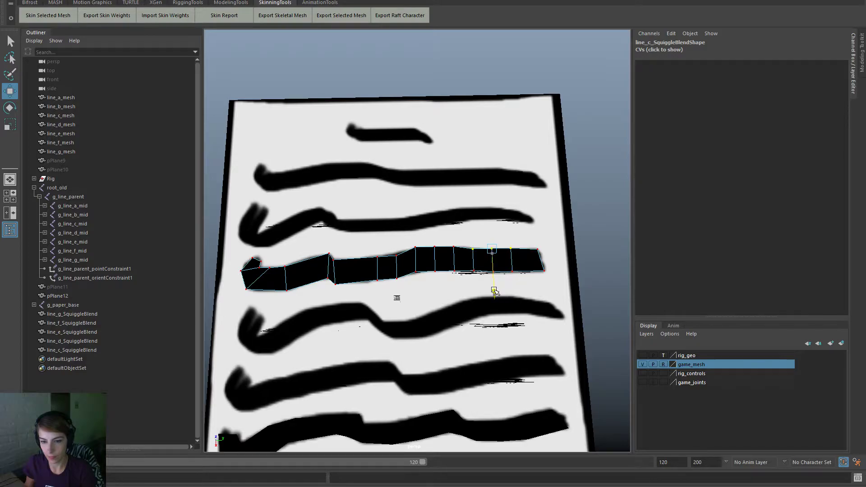
{"action": "left_click_drag", "start_coordinate": [466, 235], "coordinate": [474, 280]}
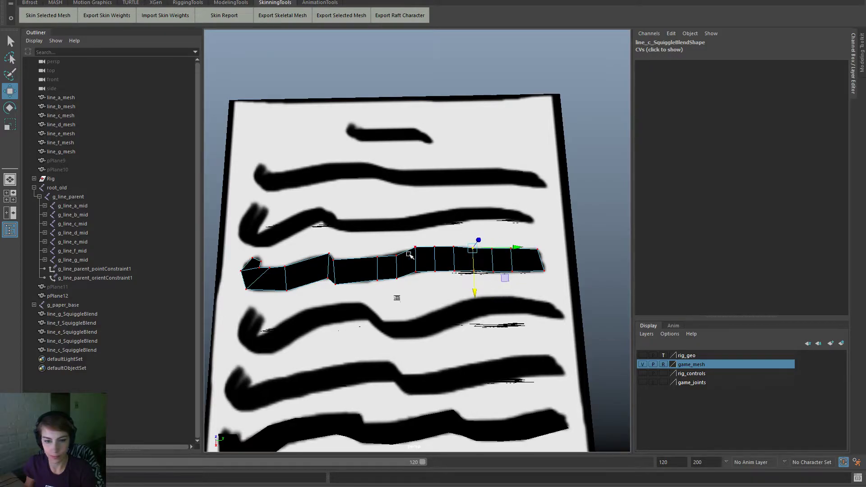
Step: Smooth the mesh's middle bend by raising one column's upper vertex and lowering the next column's bottom vertex
{"action": "left_click_drag", "start_coordinate": [393, 244], "coordinate": [401, 258]}
{"action": "left_click_drag", "start_coordinate": [398, 289], "coordinate": [409, 265]}
{"action": "left_click_drag", "start_coordinate": [413, 308], "coordinate": [414, 312]}
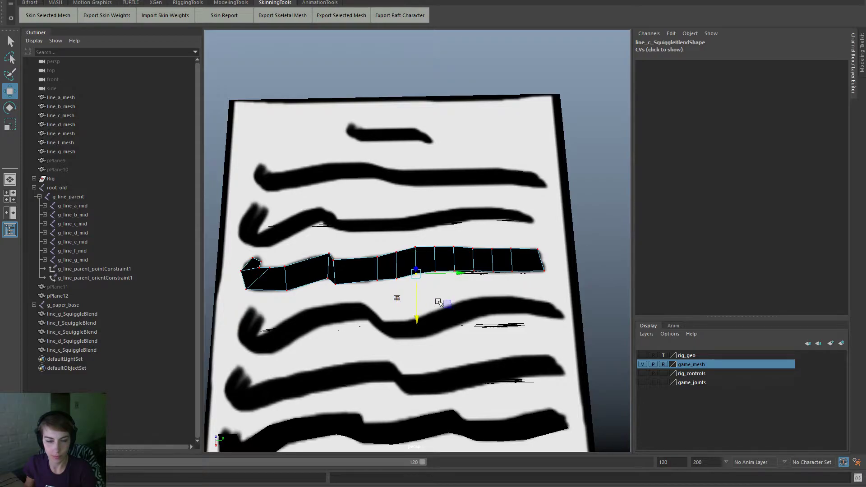
Step: Try to shift the crest's upper vertex sideways along the stroke
{"action": "scroll", "coordinate": [307, 250], "scroll_direction": "up", "scroll_amount": 2}
{"action": "left_click_drag", "start_coordinate": [288, 242], "coordinate": [287, 241]}
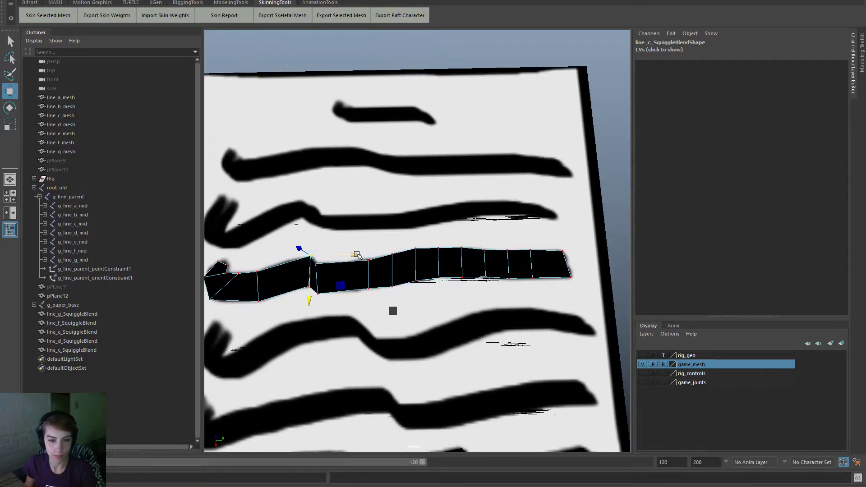
{"action": "left_click_drag", "start_coordinate": [357, 255], "coordinate": [351, 254]}
{"action": "key", "text": "ctrl+z"}
Step: Leave vertex editing for object mode and clear the selection to check the complete sheet
{"action": "right_click_drag", "start_coordinate": [411, 258], "coordinate": [455, 244]}
{"action": "scroll", "coordinate": [455, 243], "scroll_direction": "down", "scroll_amount": 7}
{"action": "left_click", "coordinate": [532, 216]}
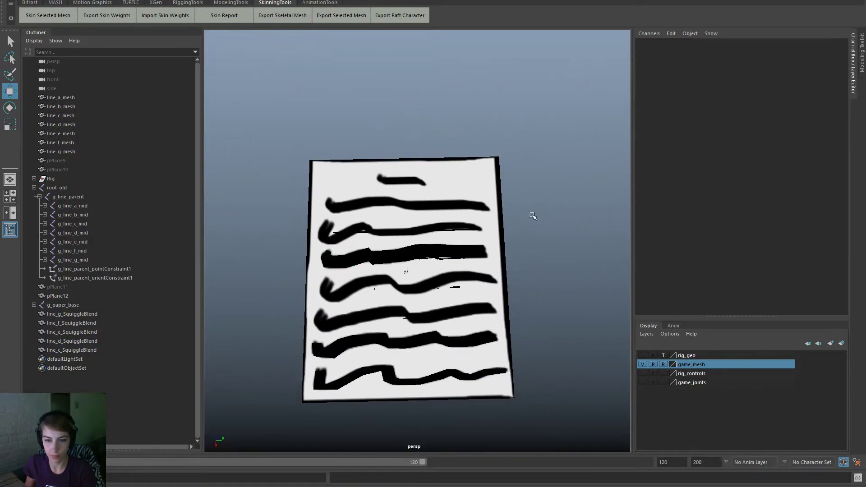
Step: Unlock the translate, rotate and scale channels of the line_c_SquiggleBlend mesh
{"action": "left_click", "coordinate": [409, 244]}
{"action": "scroll", "coordinate": [557, 329], "scroll_direction": "up", "scroll_amount": 4}
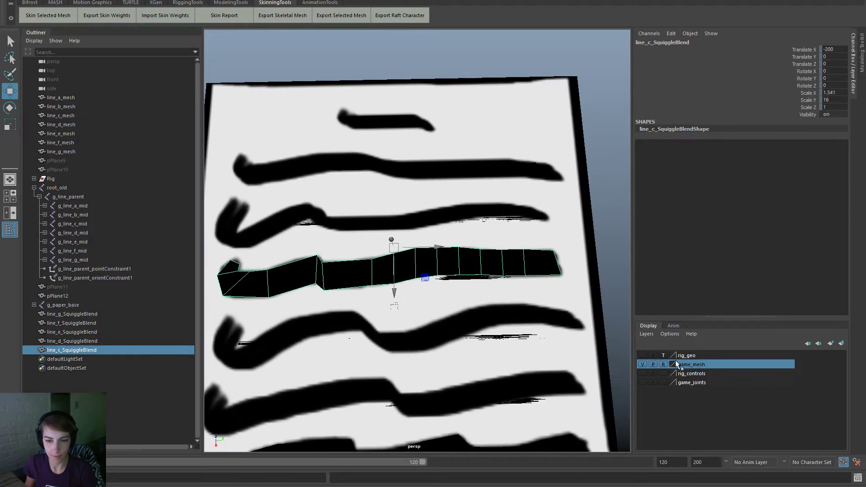
{"action": "scroll", "coordinate": [512, 329], "scroll_direction": "down", "scroll_amount": 5}
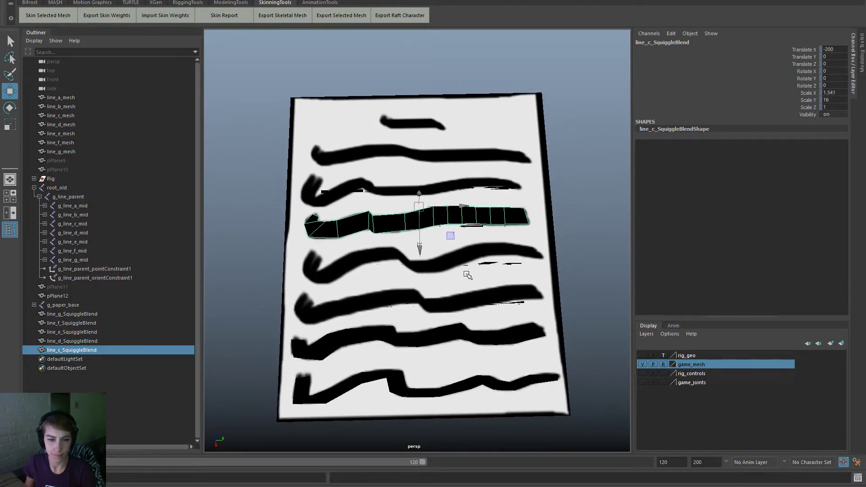
{"action": "scroll", "coordinate": [517, 315], "scroll_direction": "down", "scroll_amount": 2}
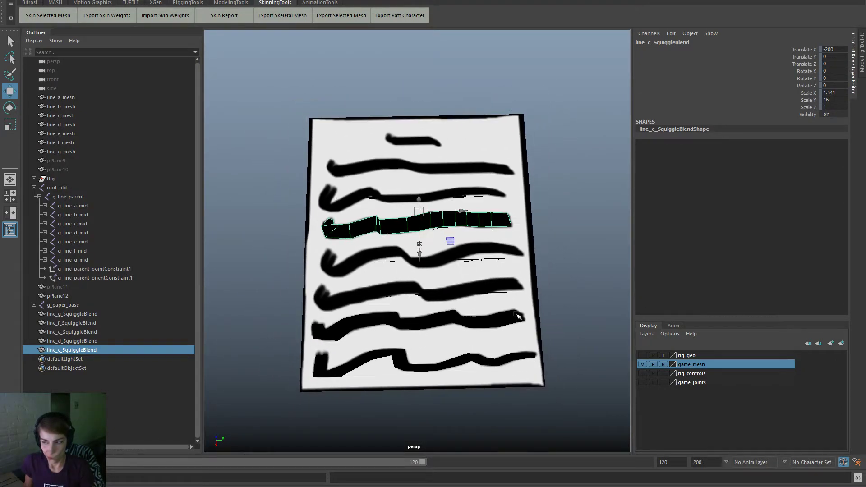
{"action": "left_click_drag", "start_coordinate": [807, 49], "coordinate": [808, 108]}
{"action": "right_click", "coordinate": [808, 108]}
{"action": "left_click", "coordinate": [797, 307]}
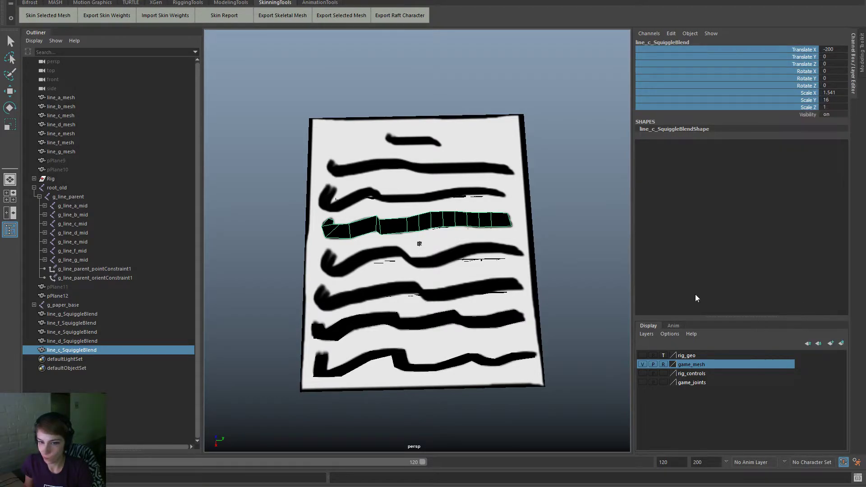
Step: Move line_c_SquiggleBlend along X to about 1146, below the paper and above the other blend meshes
{"action": "scroll", "coordinate": [455, 275], "scroll_direction": "down", "scroll_amount": 3}
{"action": "key", "text": "w"}
{"action": "scroll", "coordinate": [468, 293], "scroll_direction": "down", "scroll_amount": 4}
{"action": "left_click_drag", "start_coordinate": [415, 264], "coordinate": [422, 419]}
{"action": "scroll", "coordinate": [491, 351], "scroll_direction": "up", "scroll_amount": 2}
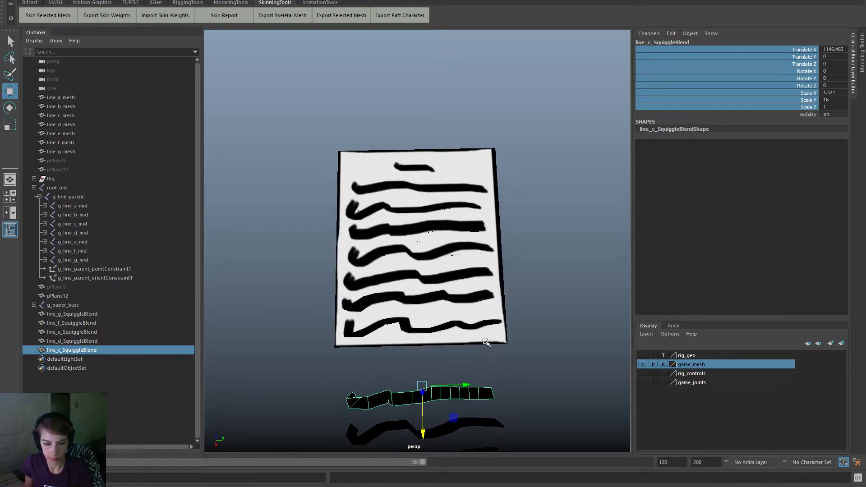
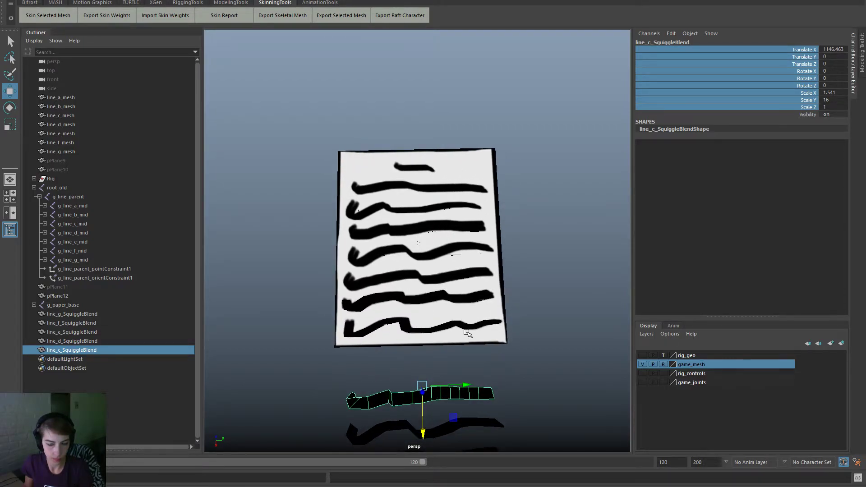
Step: Export the skin weights of line_c_mesh to weights.ma on the Desktop, replacing the existing file
{"action": "middle_click_drag", "start_coordinate": [468, 333], "coordinate": [443, 293], "text": "alt"}
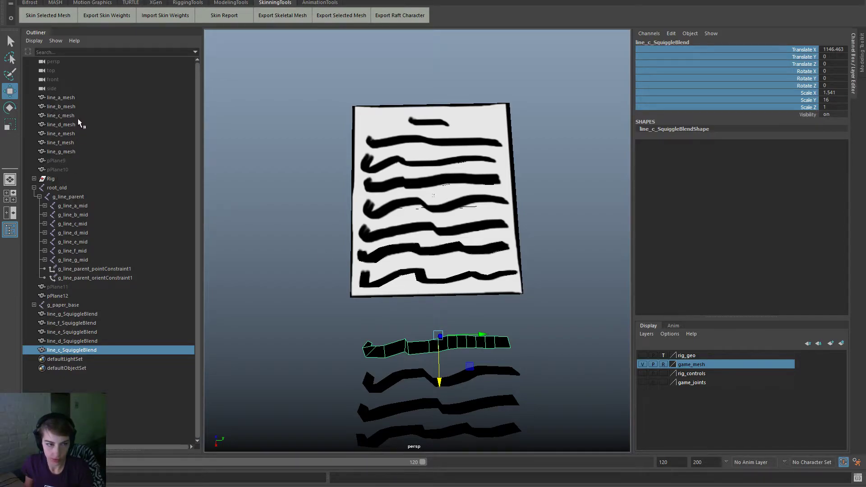
{"action": "left_click", "coordinate": [77, 106]}
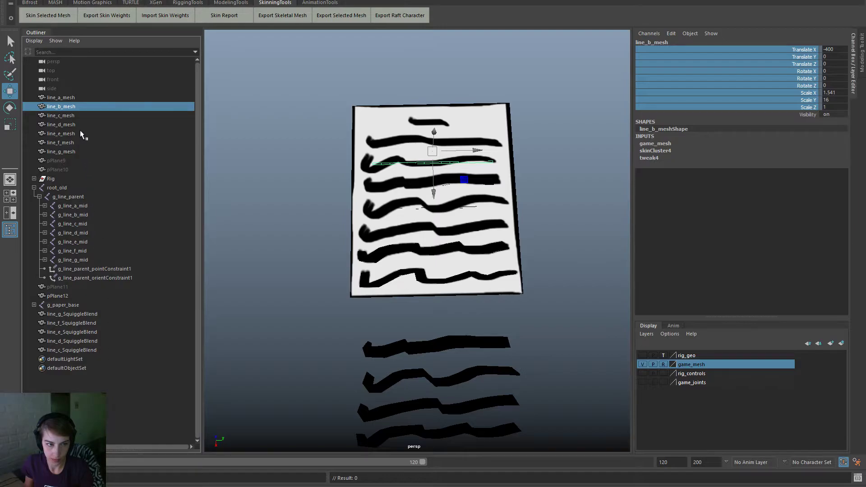
{"action": "left_click", "coordinate": [93, 116]}
{"action": "left_click", "coordinate": [107, 15]}
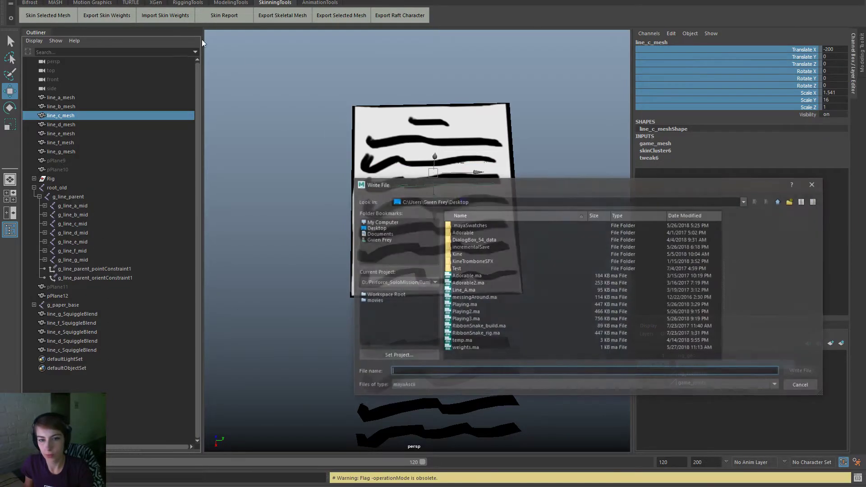
{"action": "left_click", "coordinate": [464, 348]}
{"action": "left_click", "coordinate": [470, 345]}
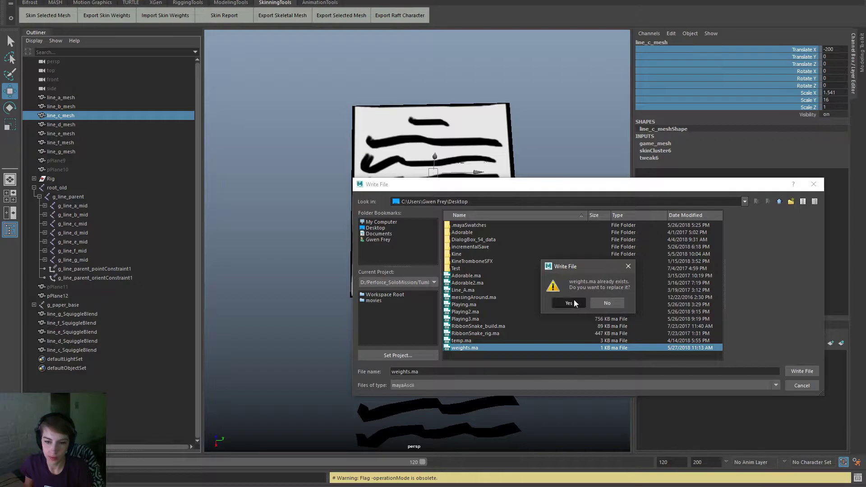
{"action": "left_click", "coordinate": [572, 302]}
Step: Delete the history of line_c_mesh, removing its skin cluster
{"action": "key", "text": "space"}
{"action": "left_click", "coordinate": [271, 128]}
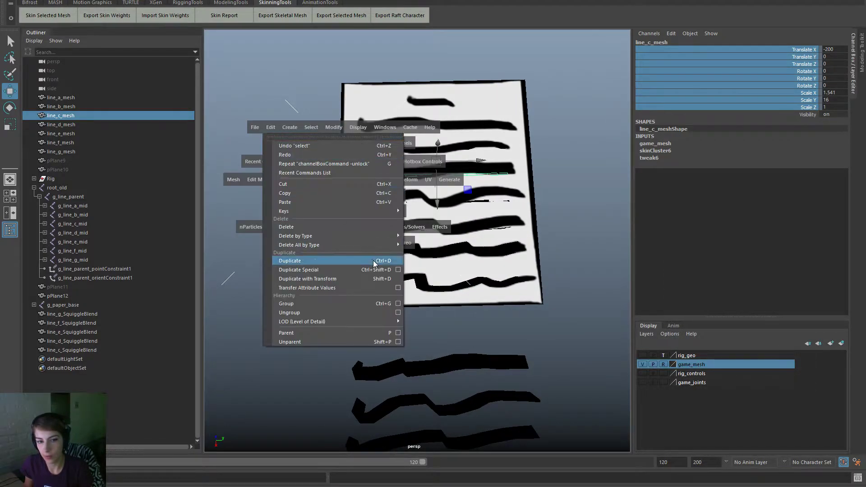
{"action": "mouse_move", "coordinate": [380, 236]}
{"action": "left_click", "coordinate": [449, 244]}
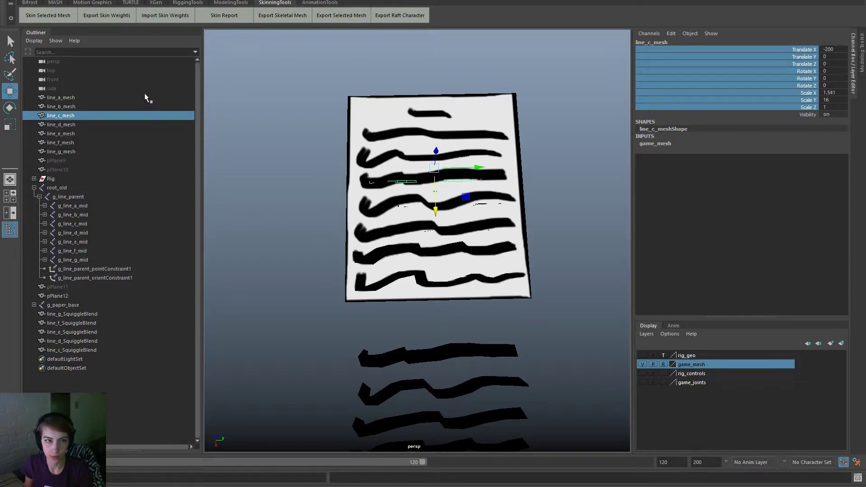
Step: Bind line_c_mesh to the g_line_c_mid joint with a new skin cluster
{"action": "left_click", "coordinate": [92, 222]}
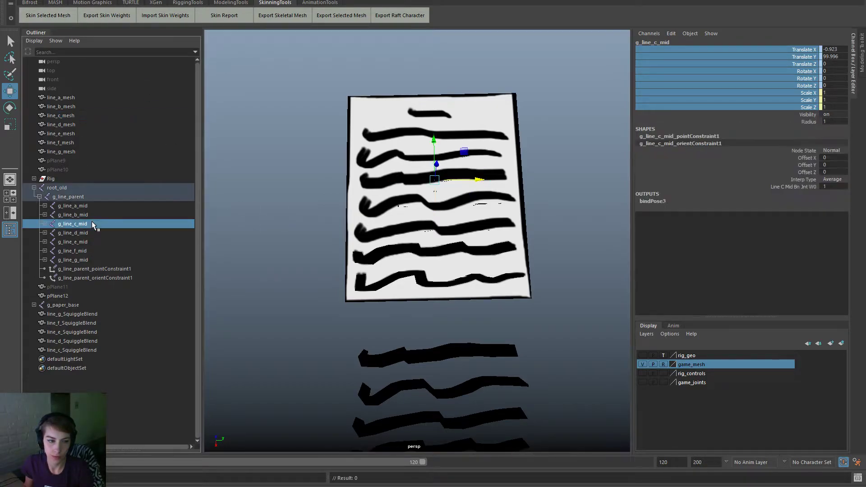
{"action": "right_click_drag", "start_coordinate": [261, 234], "coordinate": [264, 316]}
{"action": "left_click", "coordinate": [88, 115], "text": "ctrl"}
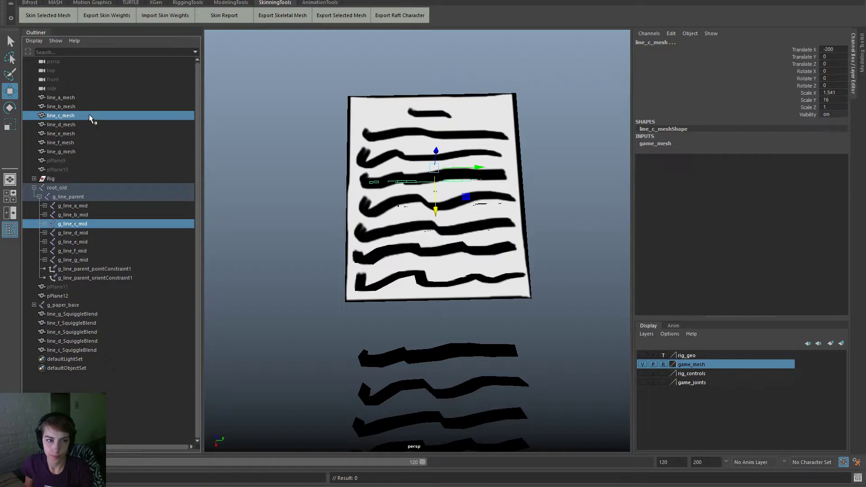
{"action": "key", "text": "space"}
{"action": "left_click", "coordinate": [314, 165]}
{"action": "left_click", "coordinate": [351, 182]}
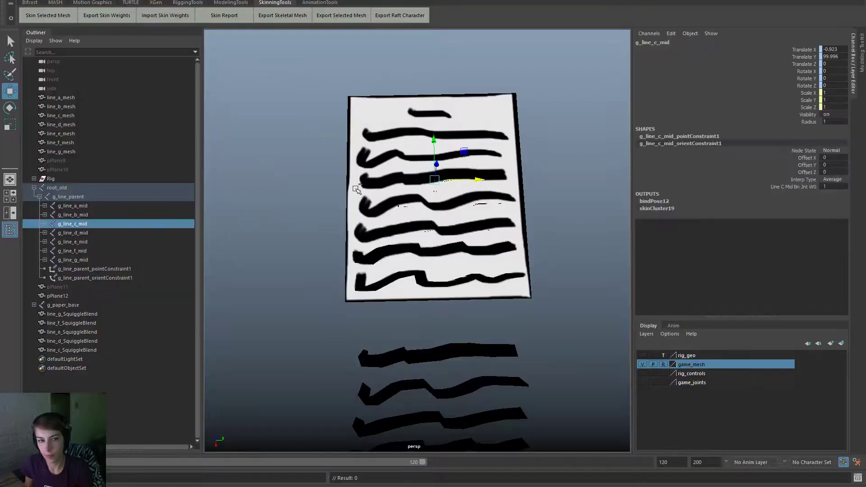
Step: Import the skin weights from weights.ma on the Desktop onto line_c_mesh
{"action": "left_click", "coordinate": [109, 117]}
{"action": "left_click", "coordinate": [180, 16]}
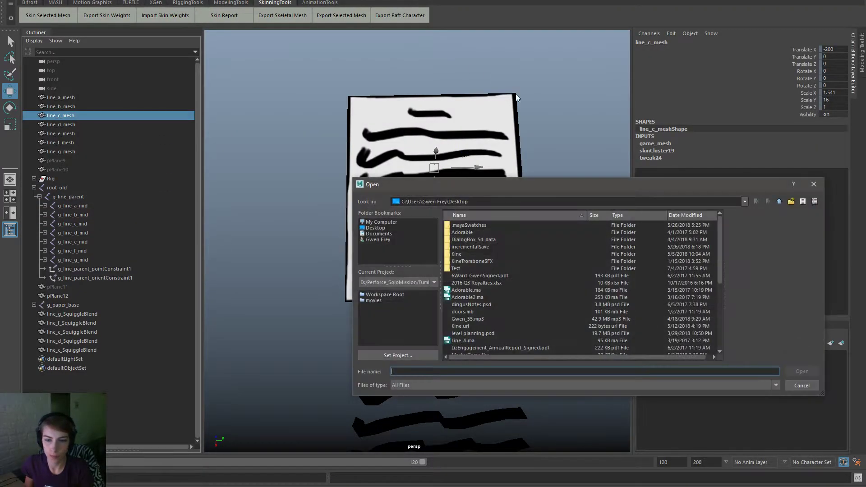
{"action": "scroll", "coordinate": [508, 323], "scroll_direction": "down", "scroll_amount": 2}
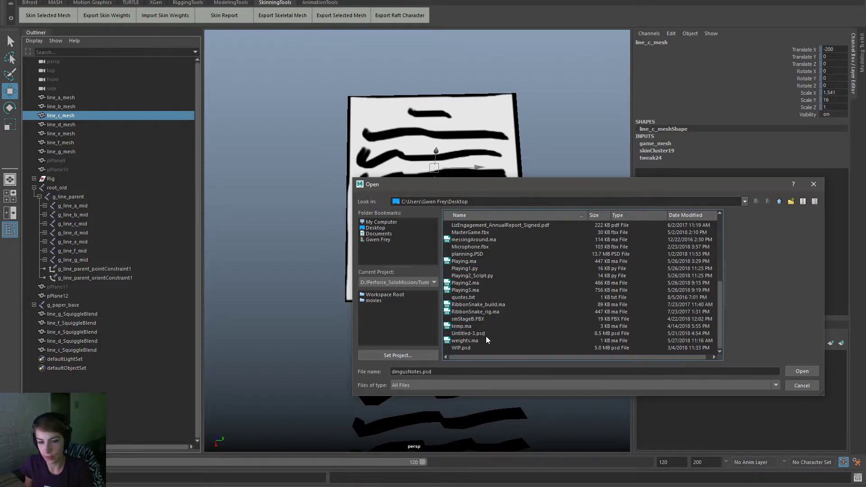
{"action": "double_click", "coordinate": [486, 340]}
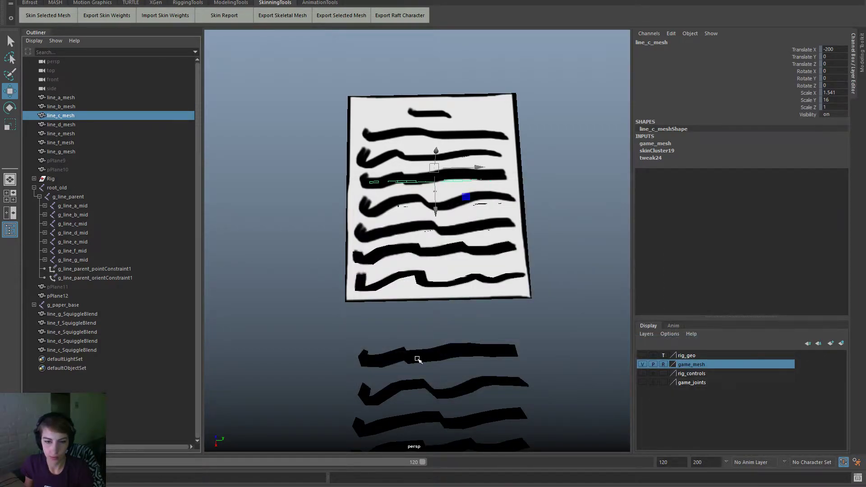
Step: Create a blend shape on line_c_mesh with line_c_SquiggleBlend as its target
{"action": "left_click", "coordinate": [417, 359]}
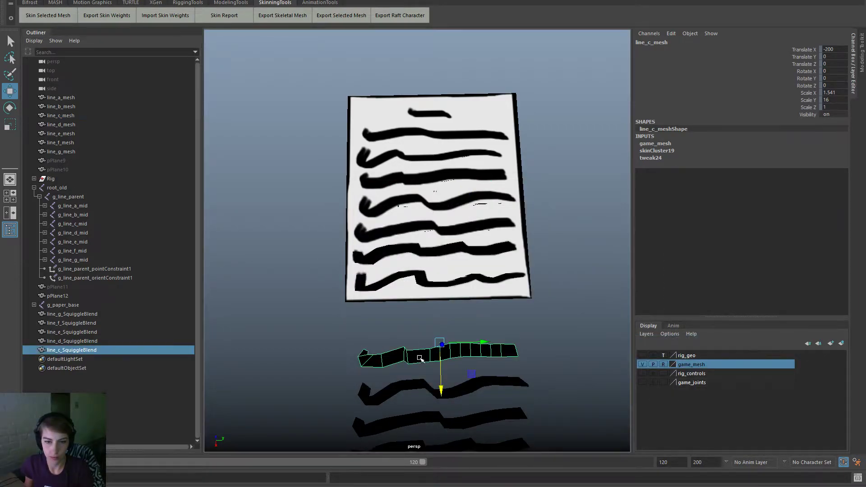
{"action": "left_click", "coordinate": [64, 115], "text": "ctrl"}
{"action": "key", "text": "g"}
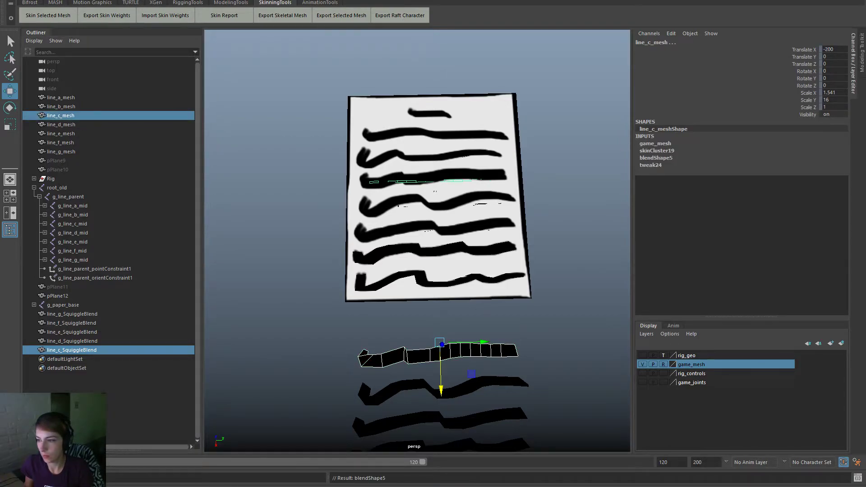
Step: Move the five SquiggleBlend meshes together farther below the paper along X, bringing line_c_SquiggleBlend to about 1339
{"action": "right_click_drag", "start_coordinate": [528, 276], "coordinate": [465, 276], "text": "alt"}
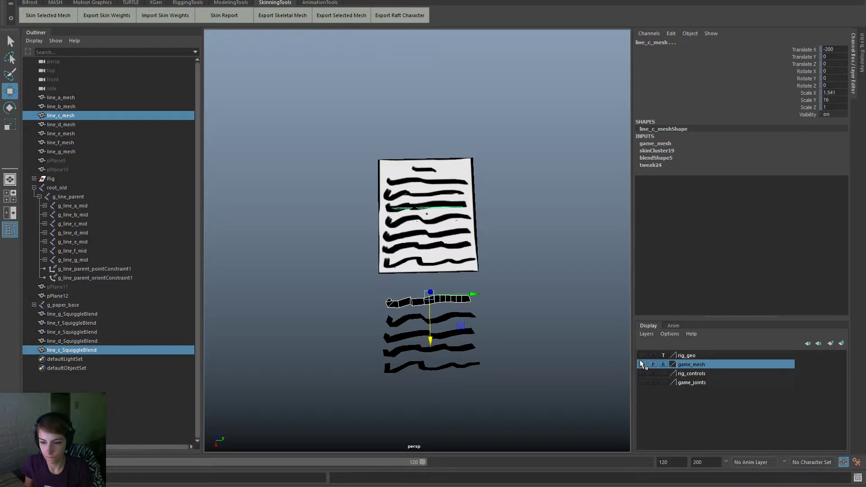
{"action": "left_click", "coordinate": [533, 280]}
{"action": "mouse_move", "coordinate": [470, 381]}
{"action": "left_mouse_down"}
{"action": "mouse_move", "coordinate": [450, 329]}
{"action": "mouse_move", "coordinate": [461, 313]}
{"action": "left_mouse_up"}
{"action": "left_click_drag", "start_coordinate": [432, 341], "coordinate": [431, 357]}
{"action": "right_click_drag", "start_coordinate": [397, 303], "coordinate": [457, 240], "text": "alt"}
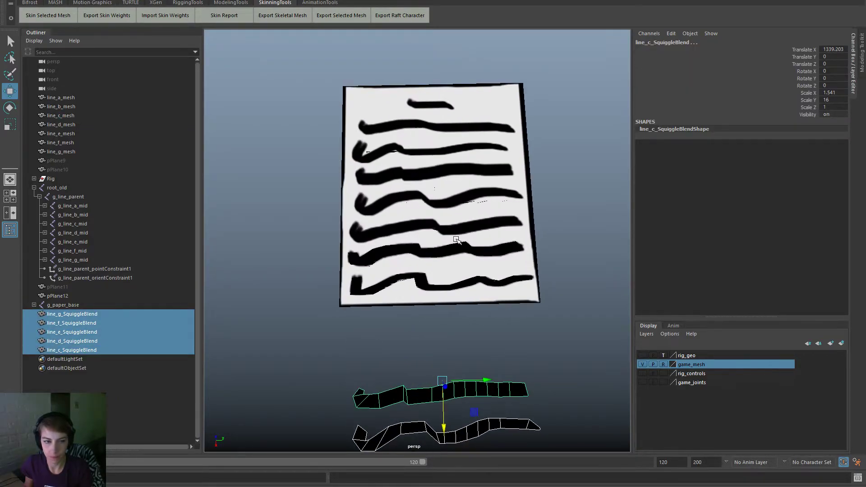
Step: Duplicate line_b_mesh and unlock the copy's translate, rotate and scale channels
{"action": "left_click", "coordinate": [77, 108]}
{"action": "middle_click_drag", "start_coordinate": [453, 229], "coordinate": [458, 295], "text": "alt"}
{"action": "right_click_drag", "start_coordinate": [348, 286], "coordinate": [441, 260], "text": "alt"}
{"action": "key", "text": "ctrl+d"}
{"action": "scroll", "coordinate": [441, 261], "scroll_direction": "up", "scroll_amount": 2}
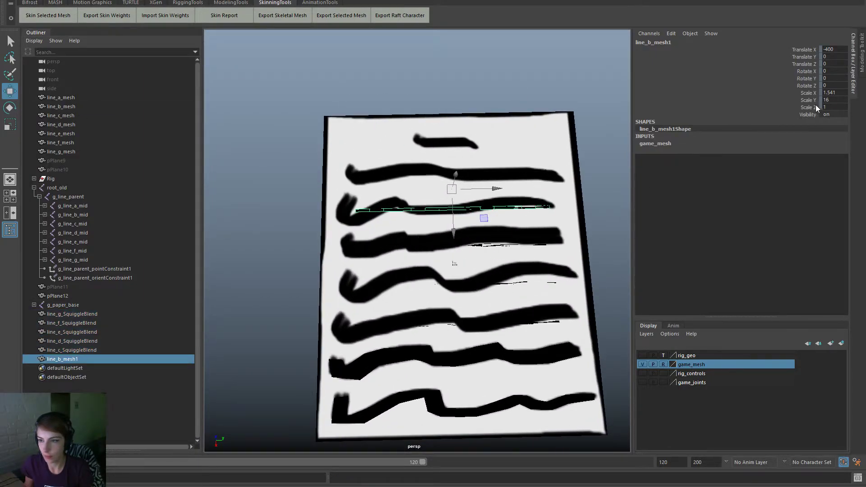
{"action": "left_click_drag", "start_coordinate": [817, 107], "coordinate": [807, 51]}
{"action": "right_click", "coordinate": [808, 51]}
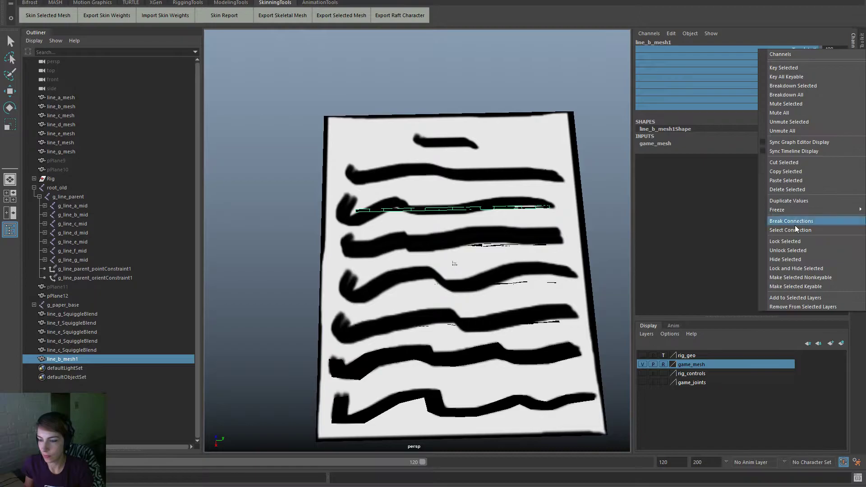
{"action": "left_click", "coordinate": [796, 252]}
{"action": "left_click_drag", "start_coordinate": [377, 288], "coordinate": [385, 274], "text": "alt"}
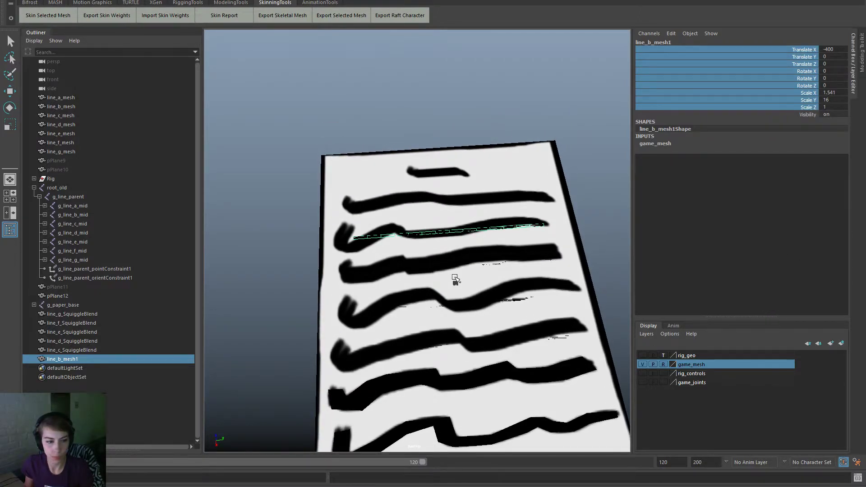
Step: Rename the duplicated line_b mesh to line_b_SquiggleBlend, reusing the name of line_c_SquiggleBlend
{"action": "double_click", "coordinate": [72, 350]}
{"action": "key", "text": "ctrl+c"}
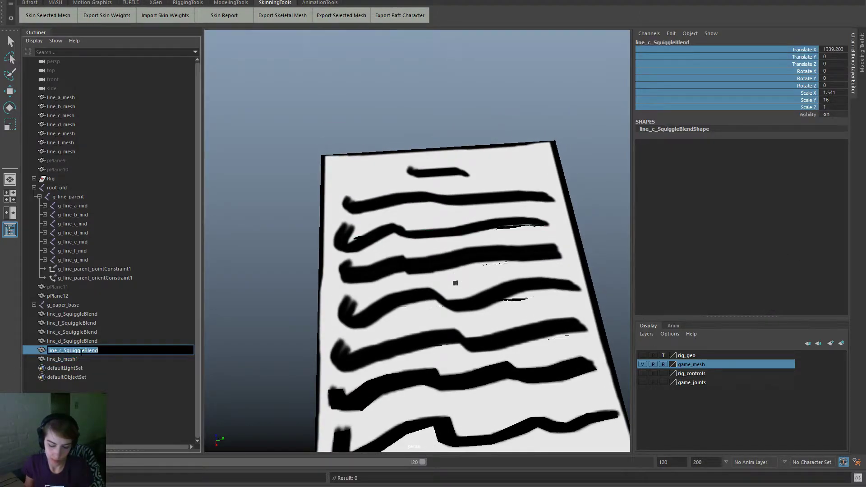
{"action": "double_click", "coordinate": [72, 359]}
{"action": "key", "text": "ctrl+v"}
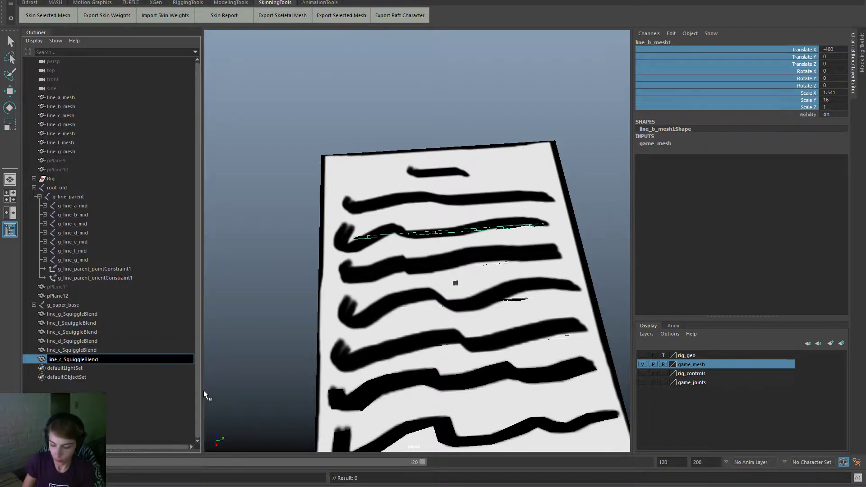
{"action": "key", "text": "Left"}
{"action": "key", "text": "Left"}
{"action": "key", "text": "Left"}
{"action": "key", "text": "Left"}
{"action": "key", "text": "Left"}
{"action": "key", "text": "Left"}
{"action": "key", "text": "Left"}
{"action": "key", "text": "Left"}
{"action": "key", "text": "Left"}
{"action": "key", "text": "Left"}
{"action": "key", "text": "Left"}
{"action": "key", "text": "Left"}
{"action": "key", "text": "Left"}
{"action": "key", "text": "Left"}
{"action": "key", "text": "BackSpace"}
{"action": "type", "text": "b"}
{"action": "key", "text": "Return"}
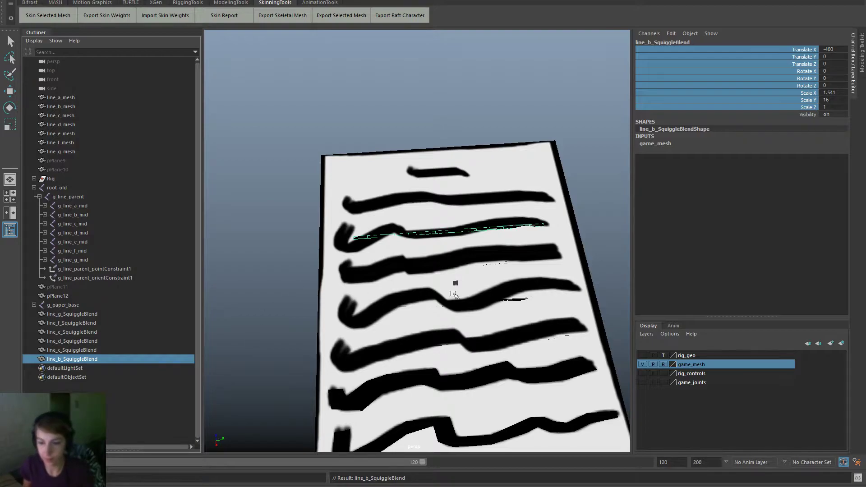
Step: Remove line_b_SquiggleBlend from the game_mesh display layer so its vertices can be edited
{"action": "scroll", "coordinate": [414, 325], "scroll_direction": "up", "scroll_amount": 1}
{"action": "key", "text": "F9"}
{"action": "key", "text": "w"}
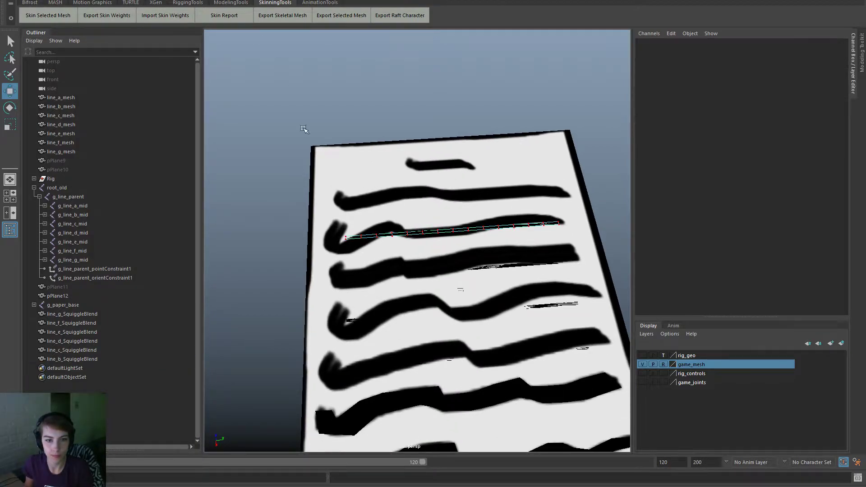
{"action": "scroll", "coordinate": [334, 194], "scroll_direction": "up", "scroll_amount": 2}
{"action": "middle_click_drag", "start_coordinate": [353, 235], "coordinate": [397, 294], "text": "alt"}
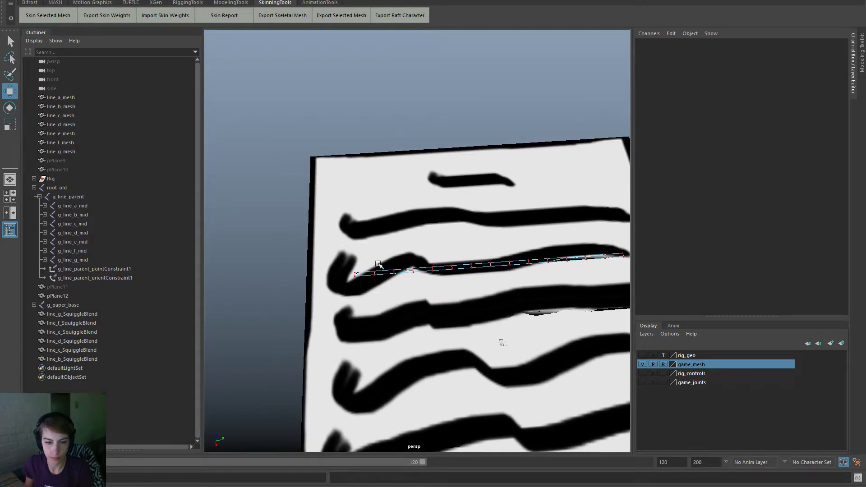
{"action": "left_click", "coordinate": [72, 359]}
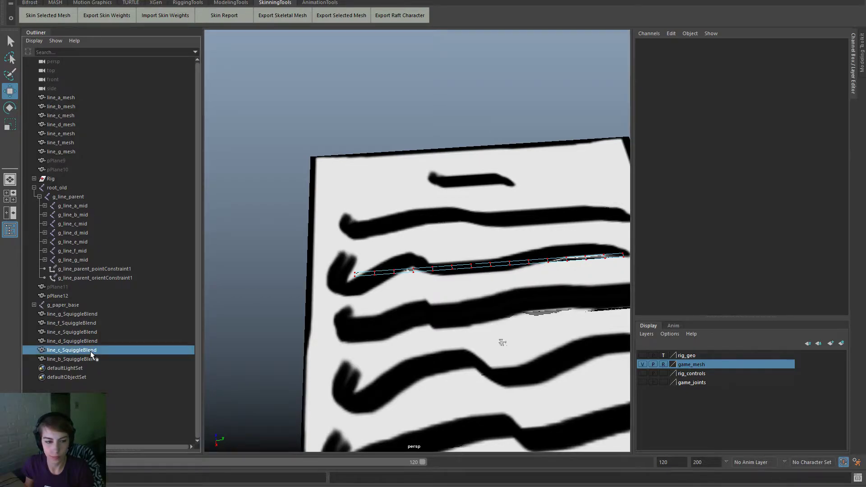
{"action": "right_click", "coordinate": [702, 365]}
{"action": "left_click", "coordinate": [729, 396]}
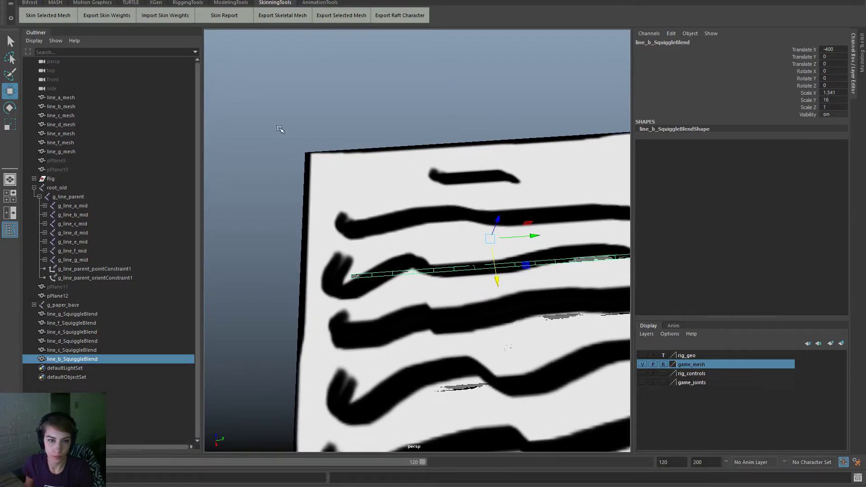
Step: Rotate, scale and move the left-end vertices of line_b_SquiggleBlend to cap the hook of its painted line
{"action": "left_click", "coordinate": [219, 1]}
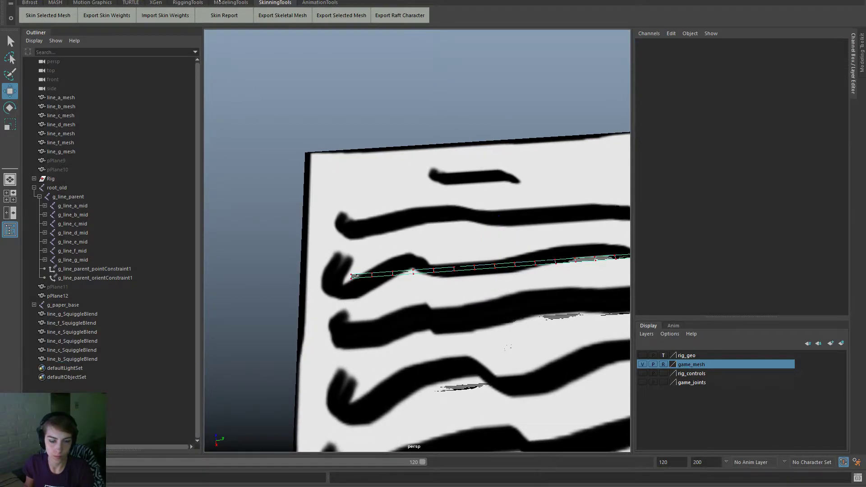
{"action": "mouse_move", "coordinate": [343, 286]}
{"action": "left_mouse_down"}
{"action": "mouse_move", "coordinate": [384, 265]}
{"action": "mouse_move", "coordinate": [364, 303]}
{"action": "mouse_move", "coordinate": [294, 326]}
{"action": "left_mouse_up"}
{"action": "key", "text": "e"}
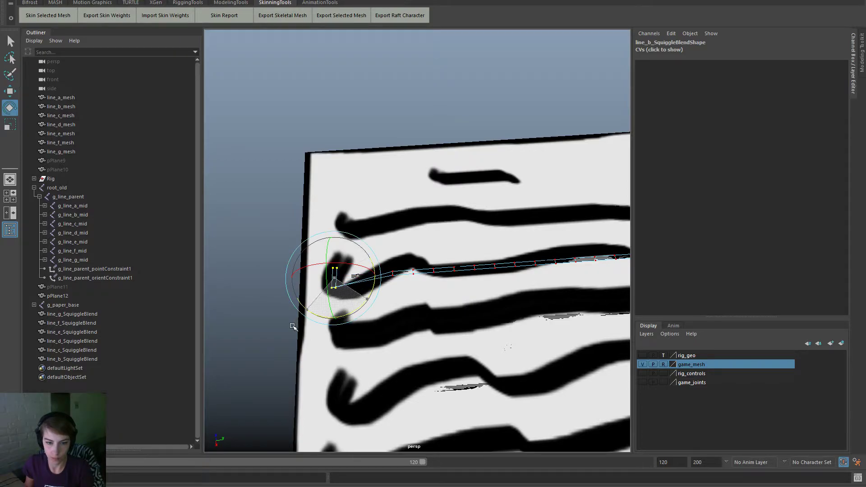
{"action": "left_click_drag", "start_coordinate": [304, 229], "coordinate": [624, 249]}
{"action": "key", "text": "r"}
{"action": "key", "text": "w"}
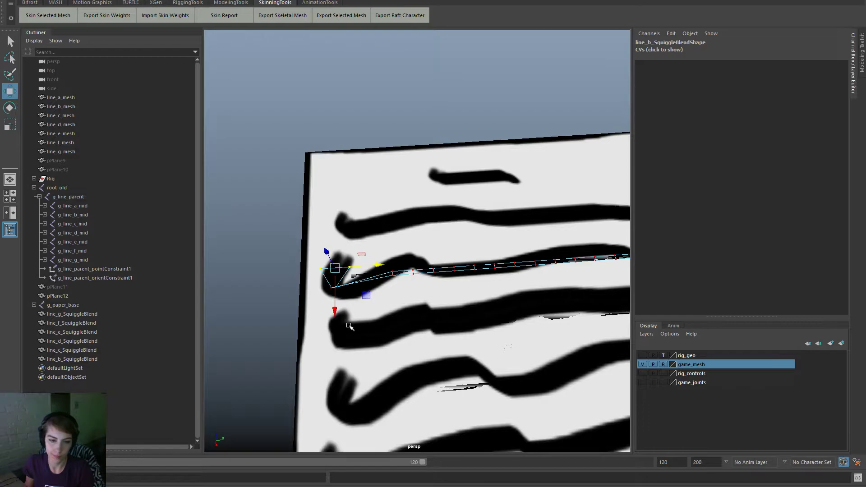
{"action": "left_click_drag", "start_coordinate": [335, 305], "coordinate": [335, 296]}
{"action": "left_click_drag", "start_coordinate": [379, 257], "coordinate": [383, 256]}
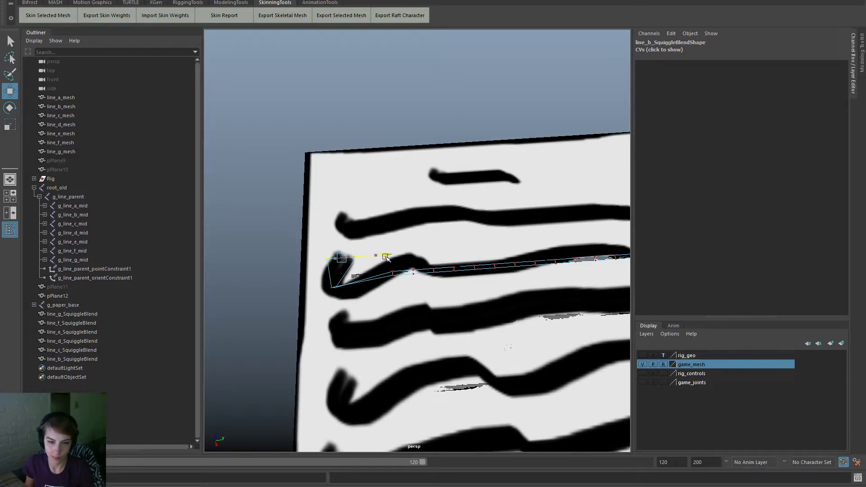
Step: Raise the vertices of line_b_SquiggleBlend slightly above the paper surface
{"action": "right_click_drag", "start_coordinate": [465, 279], "coordinate": [289, 230], "text": "alt"}
{"action": "left_click_drag", "start_coordinate": [366, 239], "coordinate": [562, 296]}
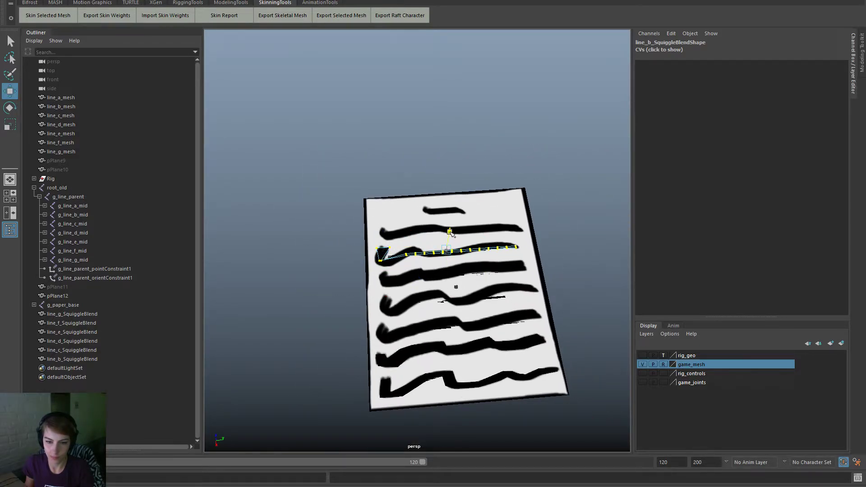
{"action": "right_click_drag", "start_coordinate": [346, 244], "coordinate": [486, 349], "text": "alt"}
Step: Widen the second vertex pair of line_b_SquiggleBlend and move nearby vertices to form the outer corner of the hook's base
{"action": "left_click_drag", "start_coordinate": [301, 288], "coordinate": [300, 281]}
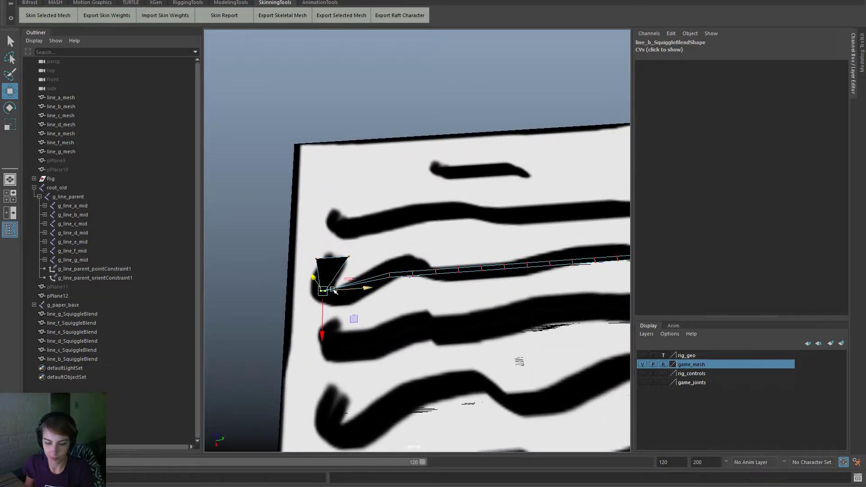
{"action": "key", "text": "r"}
{"action": "left_click_drag", "start_coordinate": [360, 291], "coordinate": [520, 275]}
{"action": "key", "text": "w"}
{"action": "left_click", "coordinate": [322, 337]}
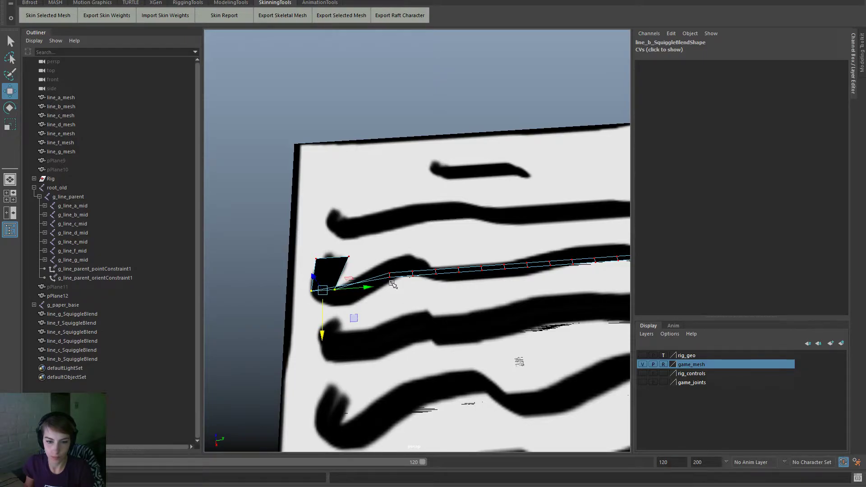
{"action": "left_click_drag", "start_coordinate": [389, 280], "coordinate": [369, 280]}
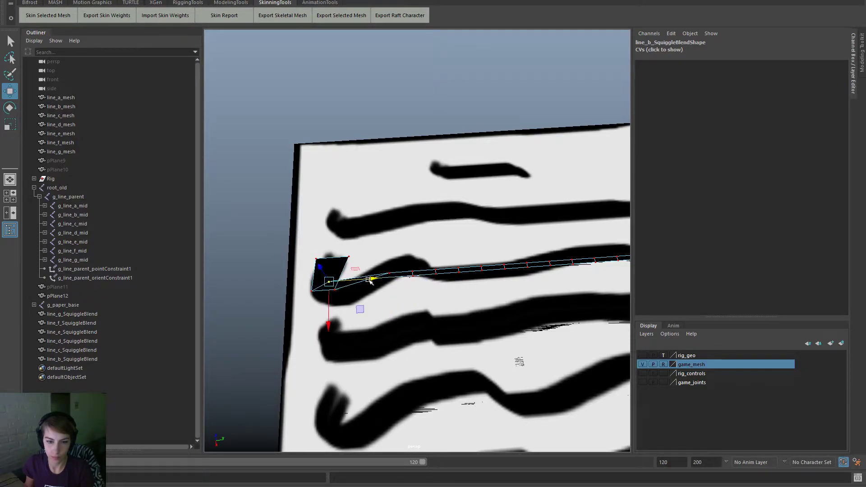
{"action": "left_click_drag", "start_coordinate": [332, 321], "coordinate": [329, 346]}
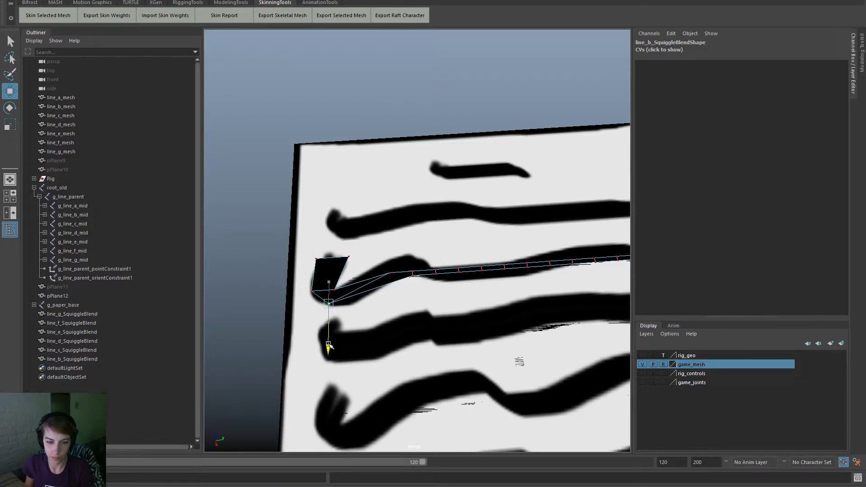
{"action": "left_click_drag", "start_coordinate": [369, 302], "coordinate": [358, 303]}
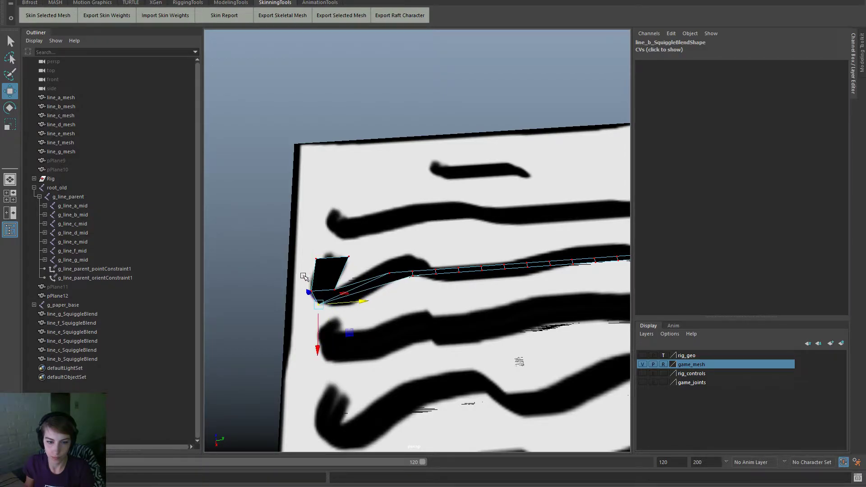
{"action": "left_click_drag", "start_coordinate": [304, 274], "coordinate": [343, 285]}
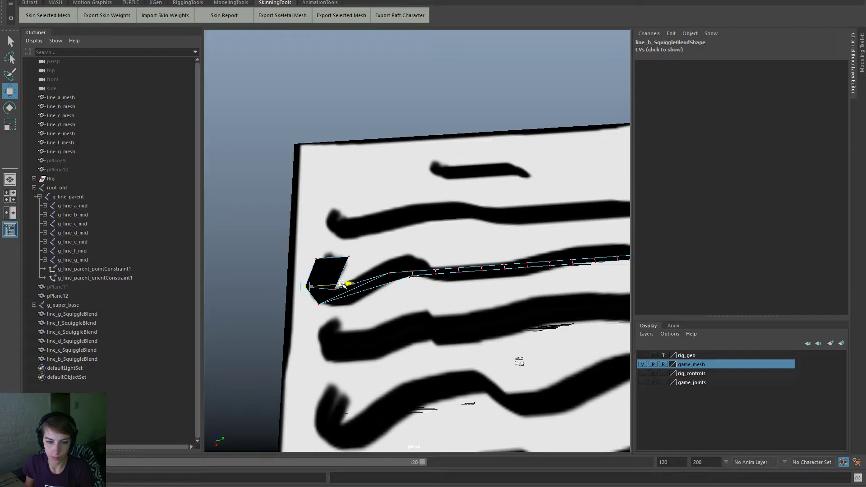
Step: Move the next vertices of line_b_SquiggleBlend onto the edges of the stroke rising out of the hook
{"action": "mouse_move", "coordinate": [398, 279]}
{"action": "left_mouse_down"}
{"action": "mouse_move", "coordinate": [381, 266]}
{"action": "mouse_move", "coordinate": [392, 274]}
{"action": "left_mouse_up"}
{"action": "left_click_drag", "start_coordinate": [358, 307], "coordinate": [359, 309]}
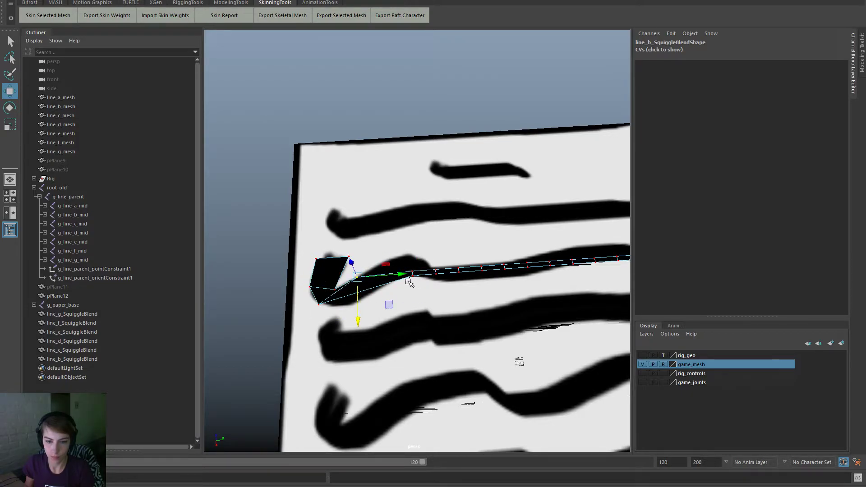
{"action": "left_click_drag", "start_coordinate": [405, 275], "coordinate": [356, 277]}
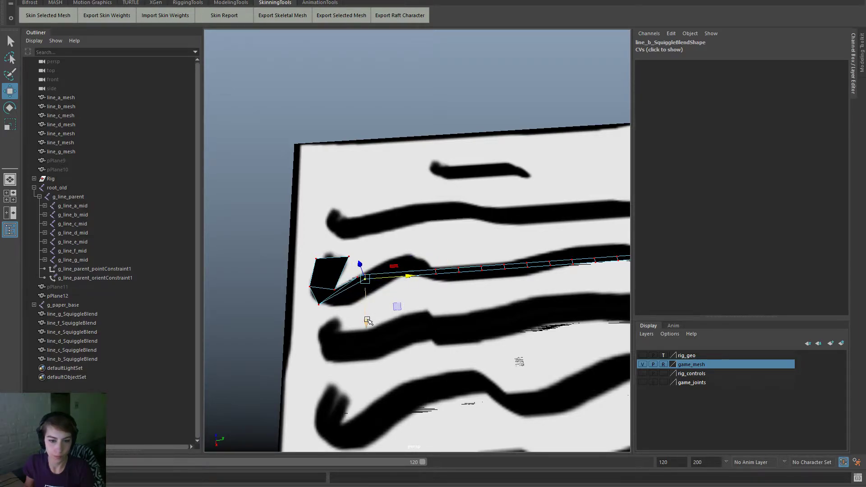
{"action": "left_click_drag", "start_coordinate": [364, 319], "coordinate": [365, 343]}
{"action": "mouse_move", "coordinate": [406, 300]}
{"action": "left_mouse_down"}
{"action": "mouse_move", "coordinate": [379, 300]}
{"action": "mouse_move", "coordinate": [394, 301]}
{"action": "left_mouse_up"}
Step: Position the following upper and lower vertices of line_b_SquiggleBlend around the first crest of the painted line
{"action": "mouse_move", "coordinate": [445, 280]}
{"action": "left_mouse_down"}
{"action": "mouse_move", "coordinate": [427, 264]}
{"action": "mouse_move", "coordinate": [465, 270]}
{"action": "mouse_move", "coordinate": [430, 272]}
{"action": "mouse_move", "coordinate": [447, 271]}
{"action": "left_mouse_up"}
{"action": "left_click_drag", "start_coordinate": [414, 307], "coordinate": [416, 299]}
{"action": "left_click_drag", "start_coordinate": [437, 267], "coordinate": [442, 266]}
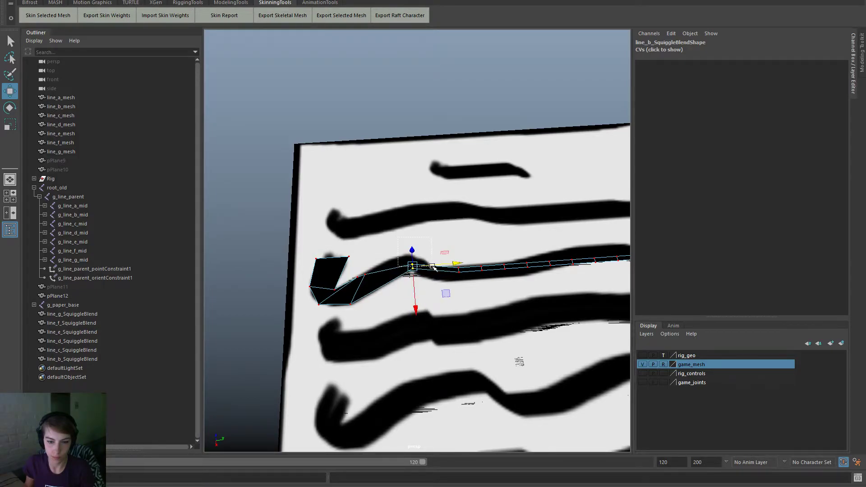
{"action": "left_click_drag", "start_coordinate": [415, 309], "coordinate": [415, 294]}
{"action": "left_click_drag", "start_coordinate": [457, 249], "coordinate": [450, 251]}
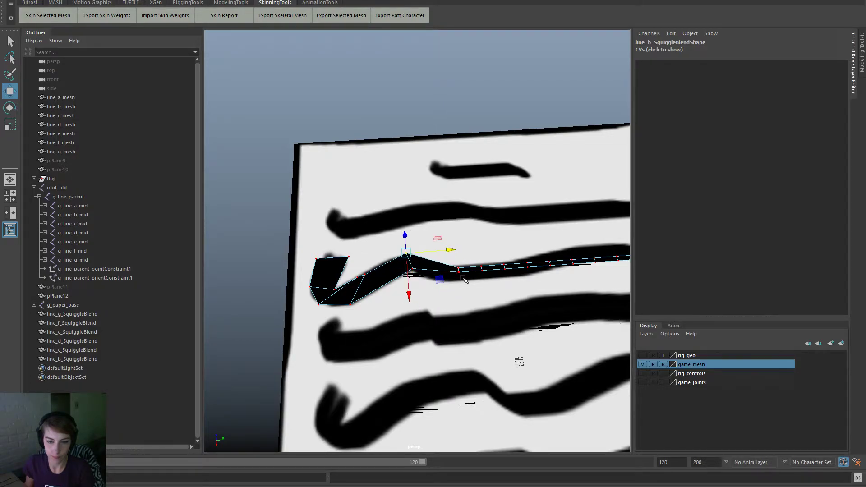
Step: Move the vertices of line_b_SquiggleBlend just past the first crest onto the upper and lower edges of the painted stroke
{"action": "left_click", "coordinate": [459, 272]}
{"action": "left_click_drag", "start_coordinate": [493, 272], "coordinate": [465, 273]}
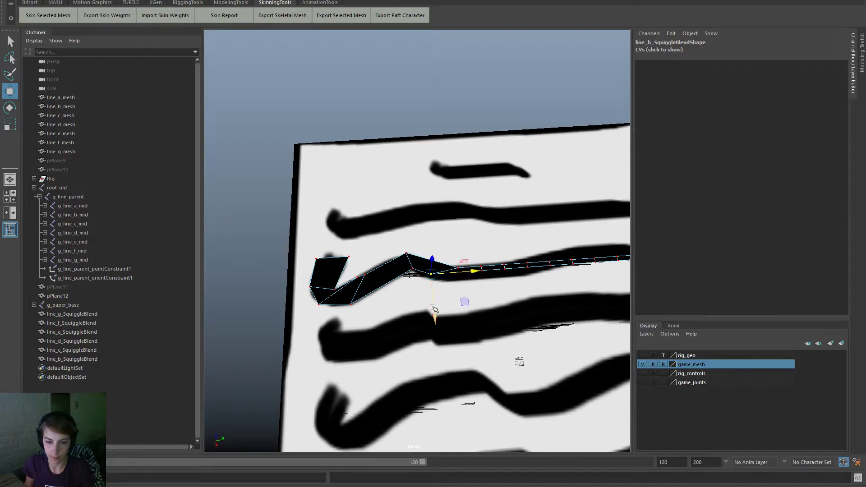
{"action": "left_click_drag", "start_coordinate": [433, 308], "coordinate": [433, 315]}
{"action": "left_click", "coordinate": [460, 271]}
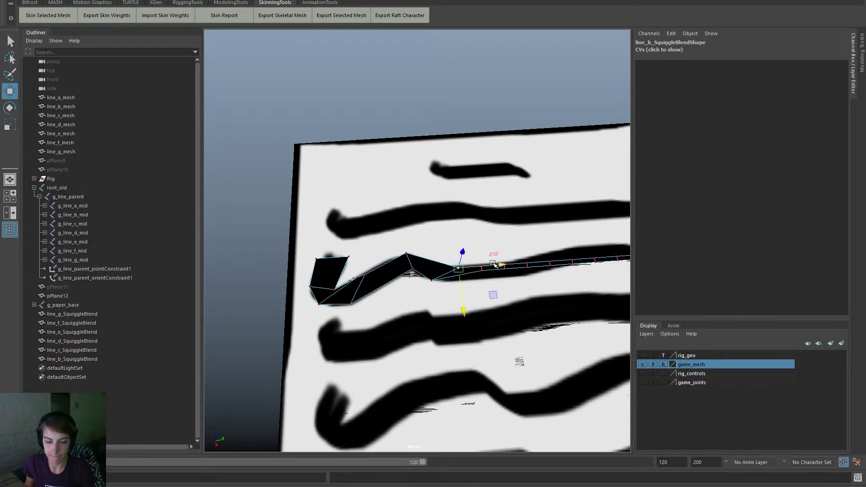
{"action": "left_click_drag", "start_coordinate": [495, 270], "coordinate": [456, 275]}
{"action": "left_click_drag", "start_coordinate": [436, 305], "coordinate": [435, 296]}
{"action": "left_click_drag", "start_coordinate": [405, 265], "coordinate": [444, 267]}
Step: Stretch all remaining unshaped vertices of line_b_SquiggleBlend lengthwise to span the rest of the painted line
{"action": "middle_click_drag", "start_coordinate": [531, 293], "coordinate": [287, 339], "text": "alt"}
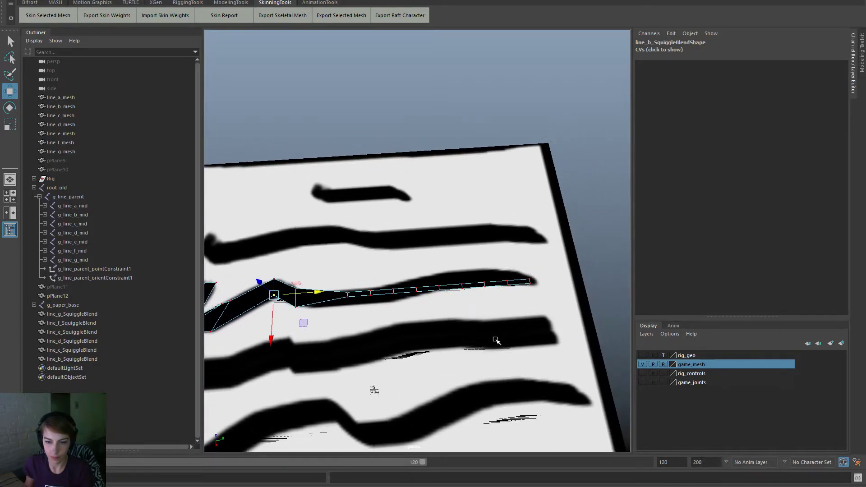
{"action": "left_click_drag", "start_coordinate": [497, 342], "coordinate": [400, 284], "text": "alt"}
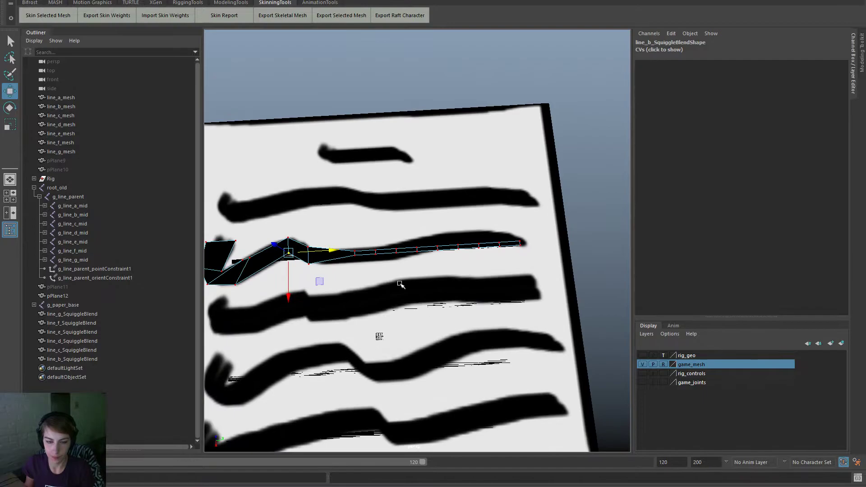
{"action": "left_click", "coordinate": [355, 254]}
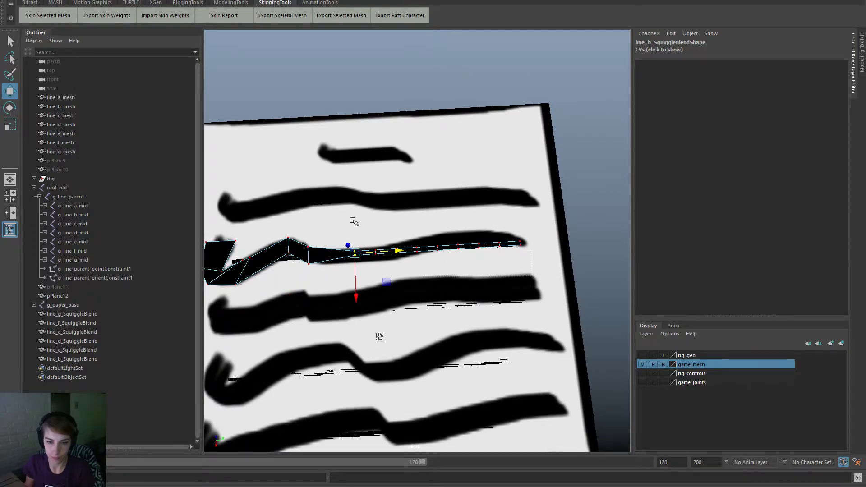
{"action": "left_click_drag", "start_coordinate": [354, 220], "coordinate": [339, 215]}
{"action": "key", "text": "r"}
{"action": "left_click_drag", "start_coordinate": [477, 247], "coordinate": [471, 248]}
{"action": "key", "text": "w"}
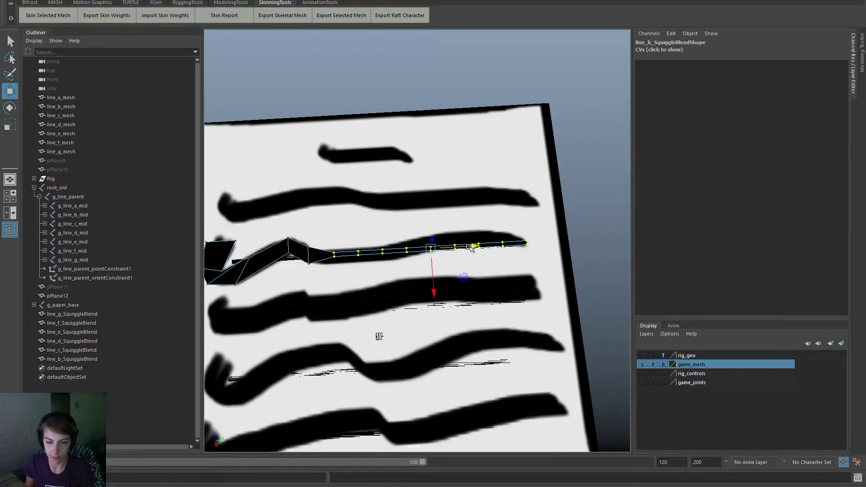
Step: Widen the two vertex pairs where the painted line rises to its second crest and align them with the stroke
{"action": "left_click_drag", "start_coordinate": [427, 229], "coordinate": [425, 228]}
{"action": "left_click_drag", "start_coordinate": [446, 291], "coordinate": [474, 357]}
{"action": "key", "text": "r"}
{"action": "key", "text": "w"}
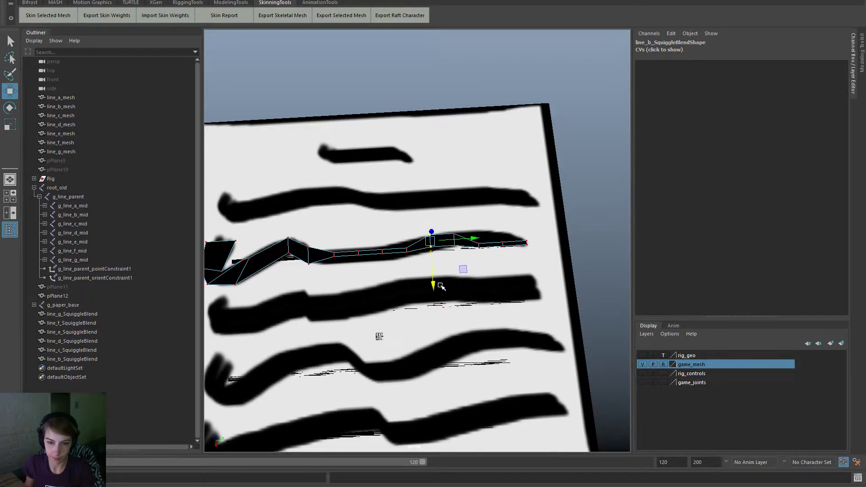
{"action": "left_click_drag", "start_coordinate": [434, 280], "coordinate": [433, 278]}
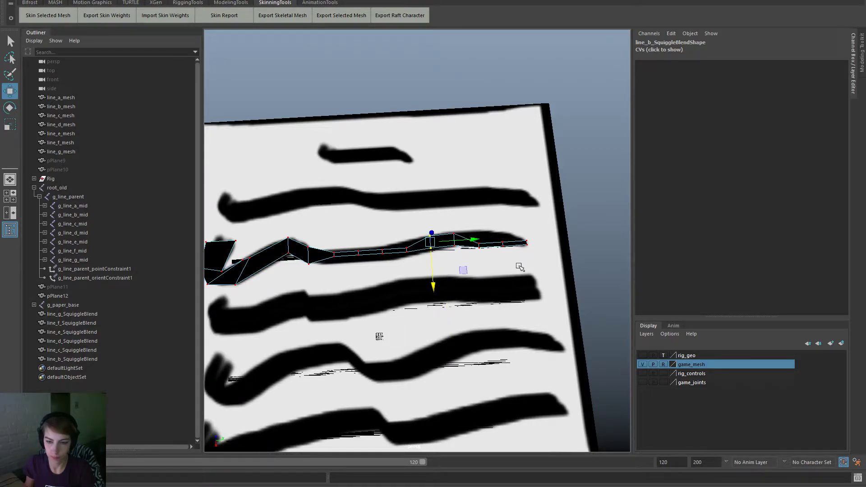
Step: Widen the last two vertex pairs before the tip of line_b_SquiggleBlend and move them up onto the second crest
{"action": "left_click_drag", "start_coordinate": [470, 237], "coordinate": [469, 236]}
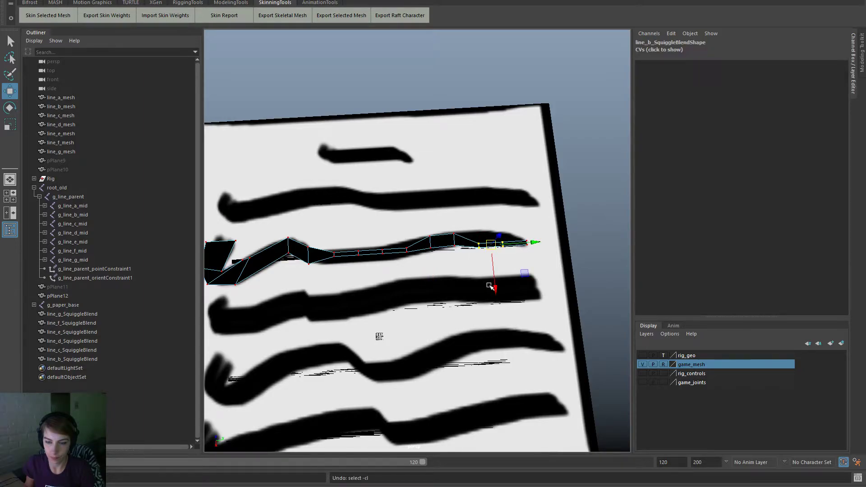
{"action": "left_click_drag", "start_coordinate": [493, 285], "coordinate": [509, 360]}
{"action": "key", "text": "r"}
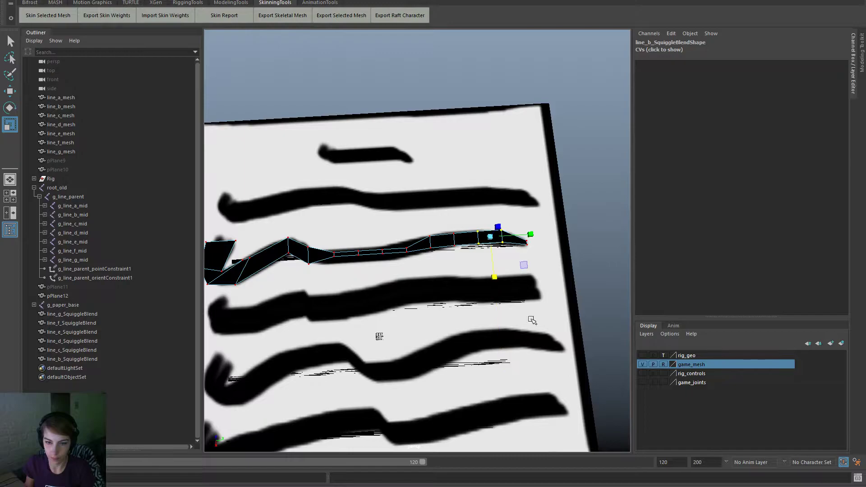
{"action": "key", "text": "w"}
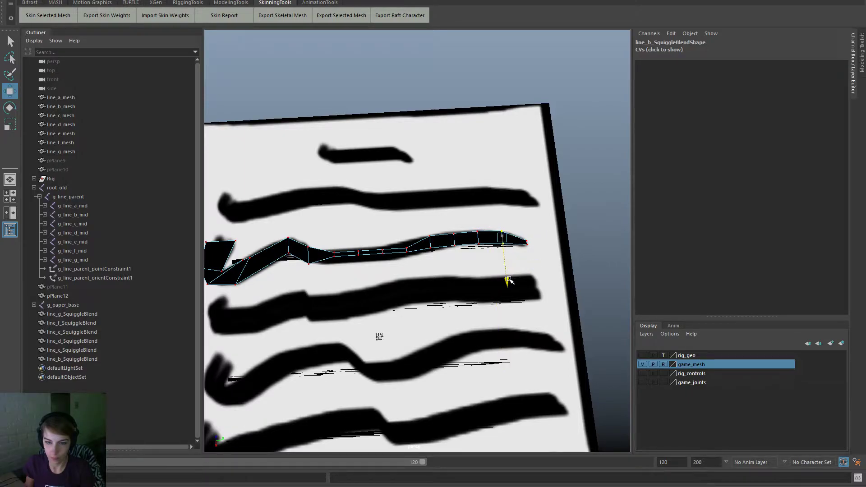
{"action": "left_click", "coordinate": [420, 267]}
Step: Widen the vertex pairs in the shallow middle dip of line_b_SquiggleBlend and shift them down onto the painted stroke
{"action": "left_click_drag", "start_coordinate": [345, 241], "coordinate": [332, 232]}
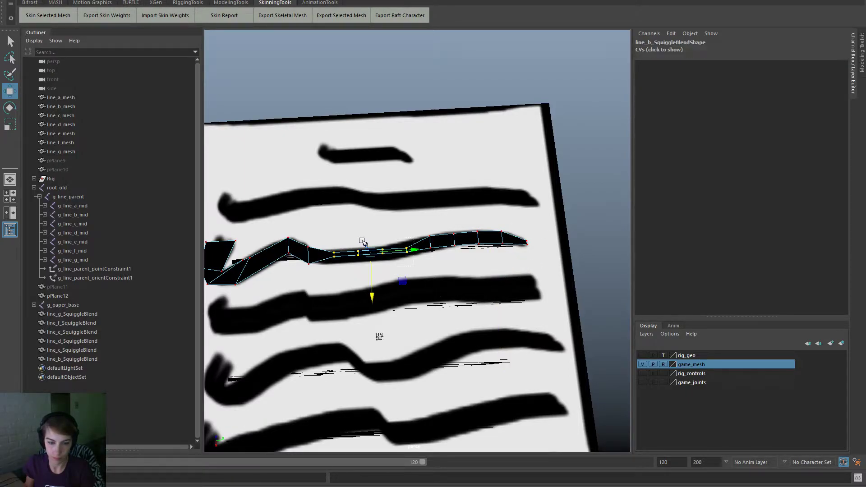
{"action": "key", "text": "r"}
{"action": "left_click_drag", "start_coordinate": [372, 293], "coordinate": [401, 401]}
{"action": "key", "text": "w"}
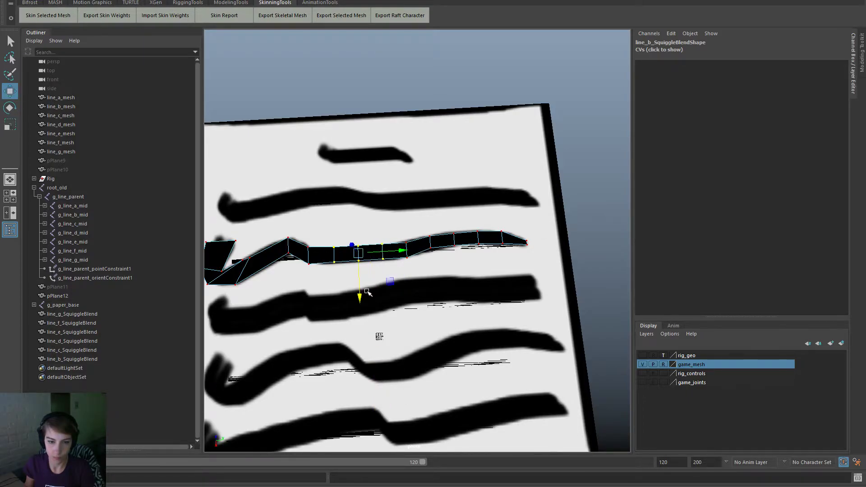
{"action": "left_click_drag", "start_coordinate": [362, 294], "coordinate": [366, 300]}
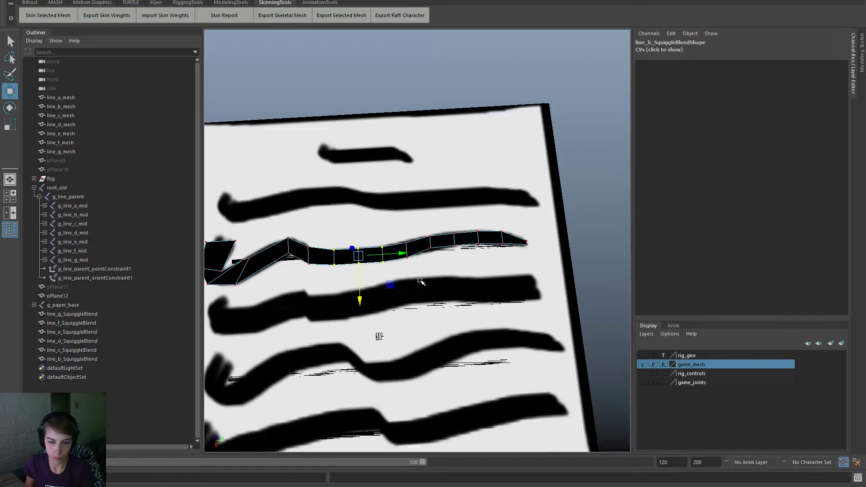
Step: Fine-tune single edge vertices on the rise toward the second crest to follow the painted outline
{"action": "left_click_drag", "start_coordinate": [398, 232], "coordinate": [431, 249]}
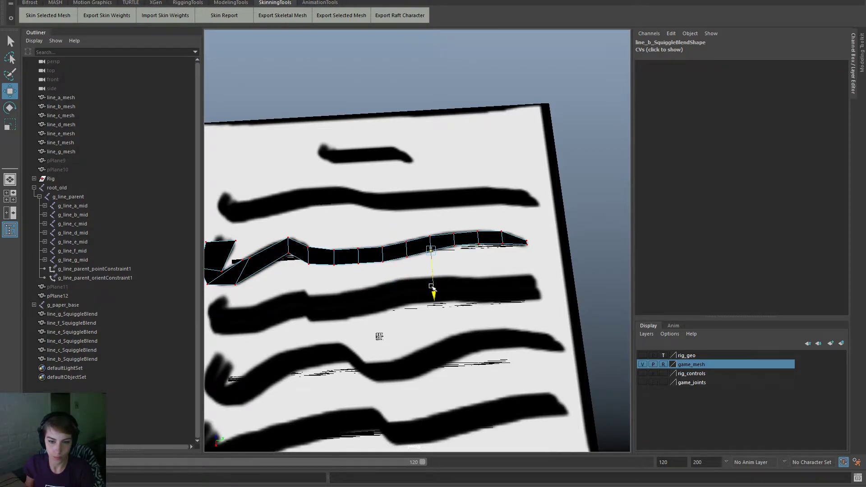
{"action": "left_click", "coordinate": [456, 240]}
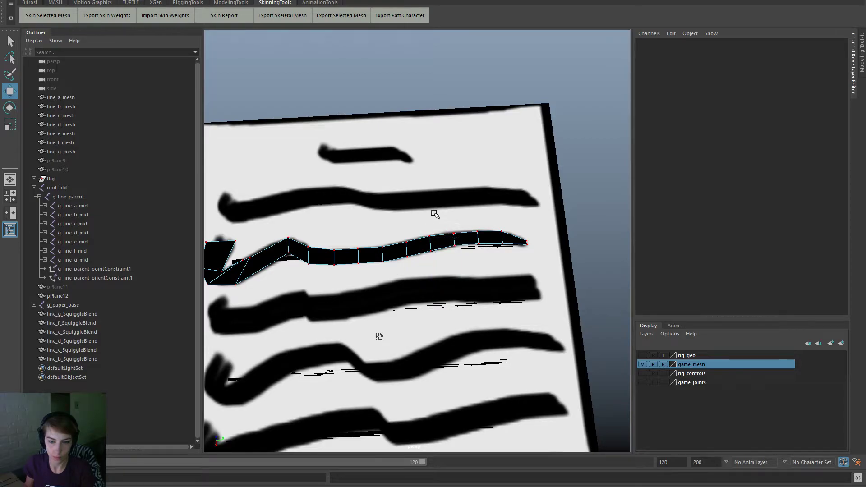
{"action": "left_click_drag", "start_coordinate": [435, 214], "coordinate": [455, 264]}
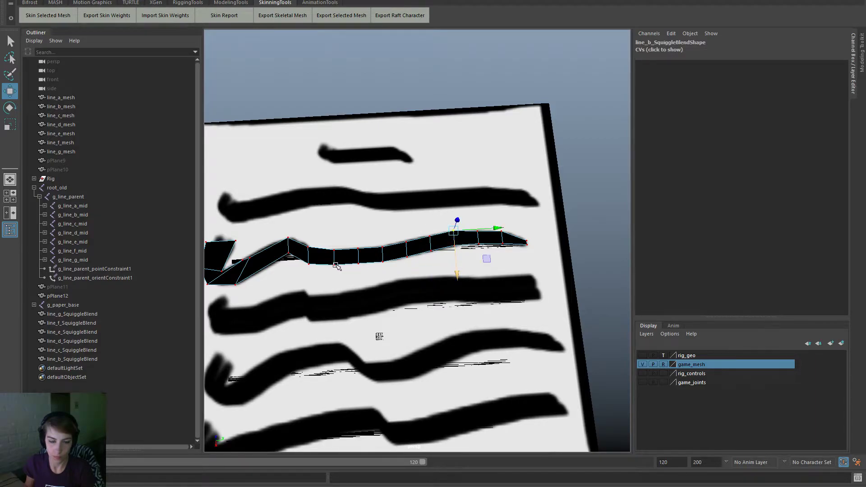
Step: Refine the upper-edge vertex of line_b_SquiggleBlend where the stroke leaves the hook, matching the painted edge
{"action": "middle_click_drag", "start_coordinate": [335, 265], "coordinate": [478, 275], "text": "alt"}
{"action": "right_click_drag", "start_coordinate": [477, 275], "coordinate": [493, 297], "text": "alt"}
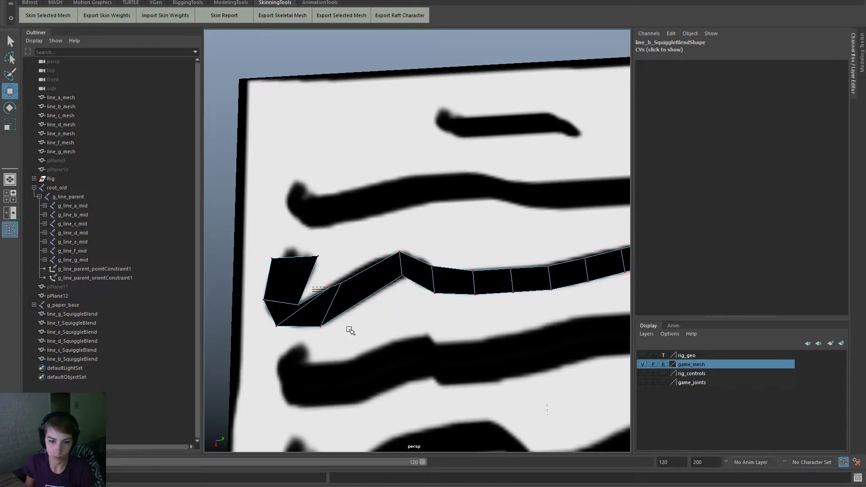
{"action": "left_click", "coordinate": [366, 341]}
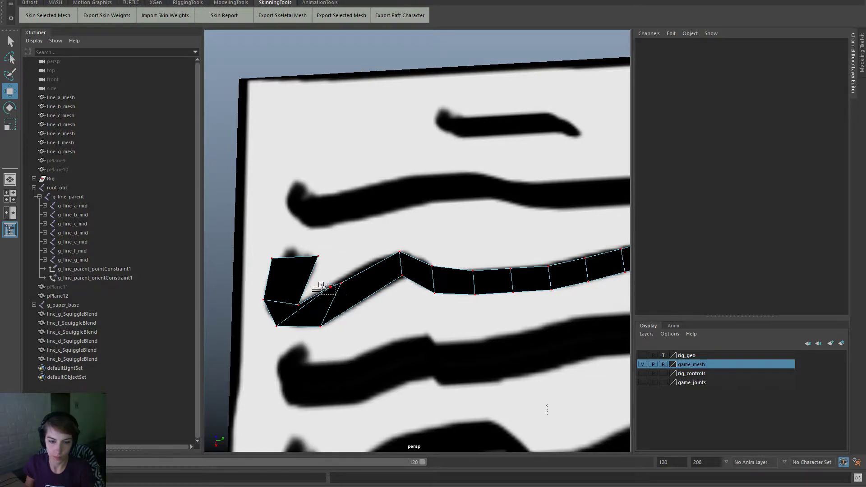
{"action": "mouse_move", "coordinate": [336, 295]}
{"action": "left_mouse_down"}
{"action": "mouse_move", "coordinate": [321, 285]}
{"action": "mouse_move", "coordinate": [345, 288]}
{"action": "left_mouse_up"}
{"action": "left_click_drag", "start_coordinate": [313, 311], "coordinate": [313, 322]}
{"action": "left_click_drag", "start_coordinate": [359, 297], "coordinate": [341, 313]}
{"action": "left_click", "coordinate": [401, 273]}
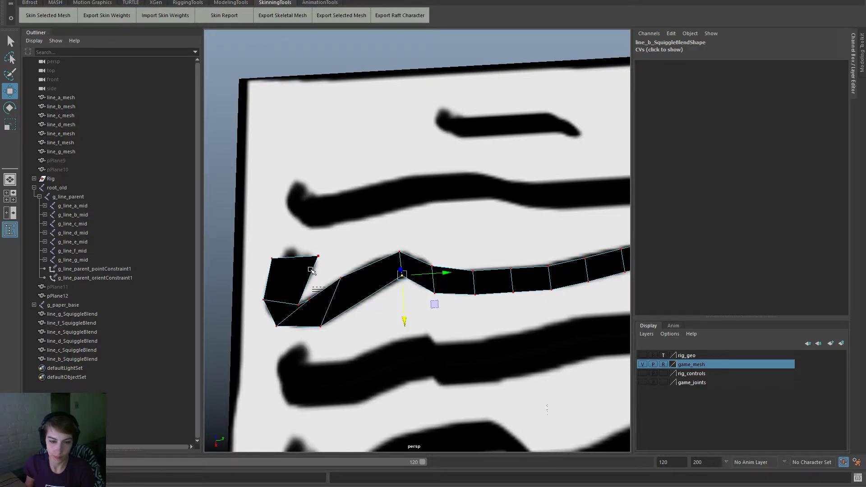
Step: Move the inner corner vertex of the hook on line_b_SquiggleBlend up to fit the painted notch
{"action": "left_click", "coordinate": [297, 302]}
{"action": "left_click_drag", "start_coordinate": [299, 334], "coordinate": [299, 326]}
{"action": "left_click", "coordinate": [309, 300]}
{"action": "middle_click_drag", "start_coordinate": [341, 303], "coordinate": [302, 334]}
{"action": "left_click_drag", "start_coordinate": [302, 334], "coordinate": [301, 333]}
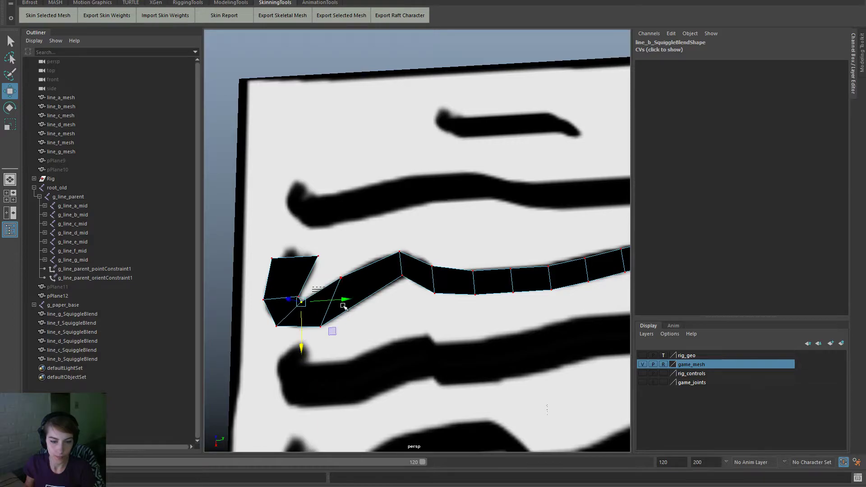
{"action": "left_click_drag", "start_coordinate": [341, 303], "coordinate": [339, 303]}
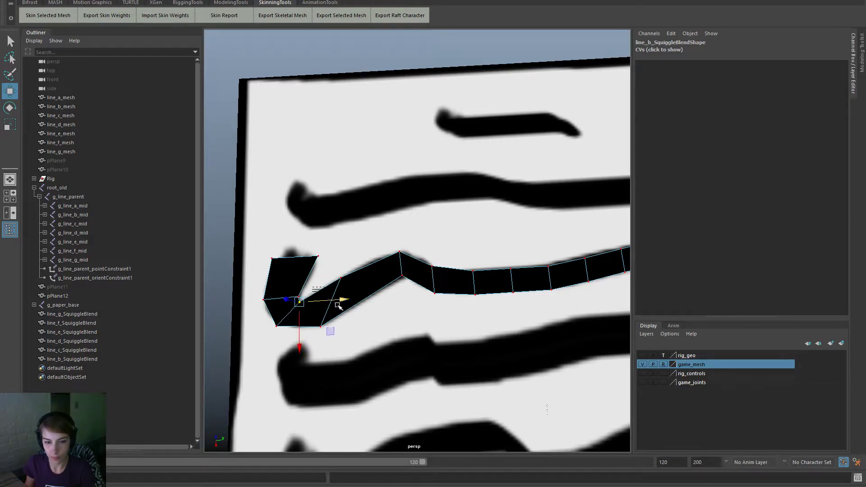
Step: Try to raise the lower outer corner vertex of the hook's base and shift it outward
{"action": "left_click", "coordinate": [276, 326]}
{"action": "left_click", "coordinate": [311, 330]}
{"action": "key", "text": "ctrl+z"}
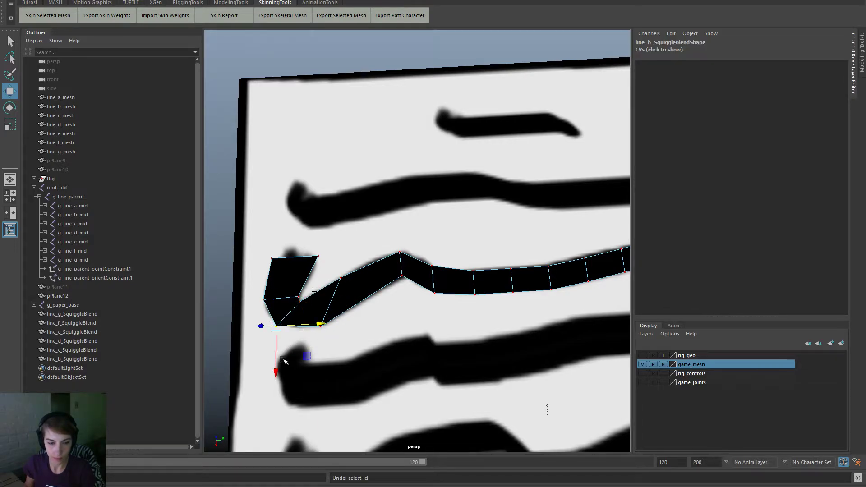
{"action": "left_click_drag", "start_coordinate": [275, 365], "coordinate": [272, 355]}
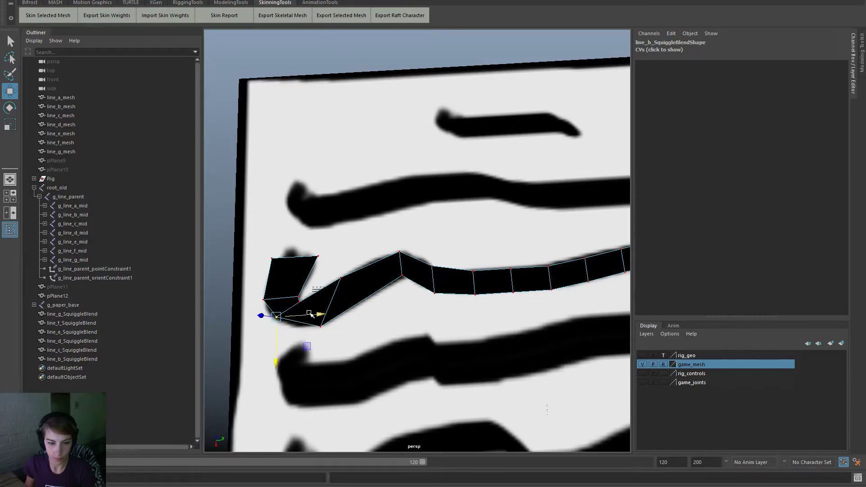
{"action": "left_click_drag", "start_coordinate": [311, 315], "coordinate": [301, 319]}
{"action": "key", "text": "ctrl+z"}
{"action": "key", "text": "ctrl+z"}
{"action": "key", "text": "ctrl+z"}
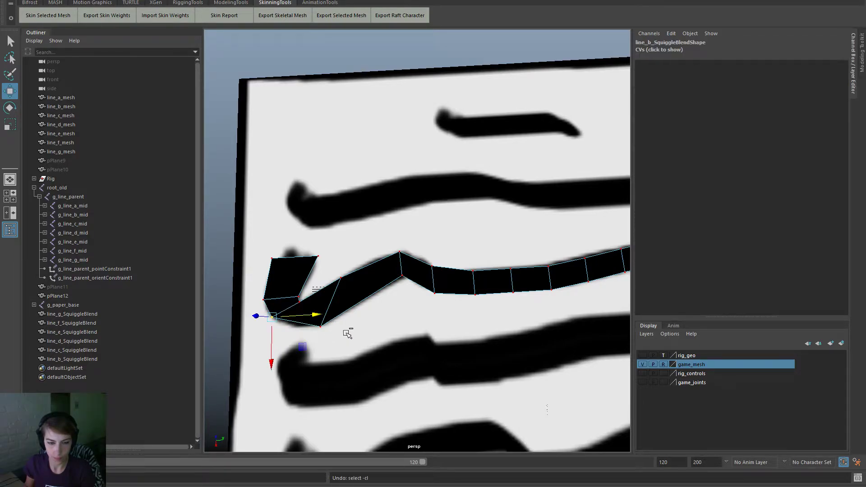
Step: Move the outer vertex at the hook's top end inward to narrow the tip of line_b_SquiggleBlend
{"action": "left_click", "coordinate": [272, 258]}
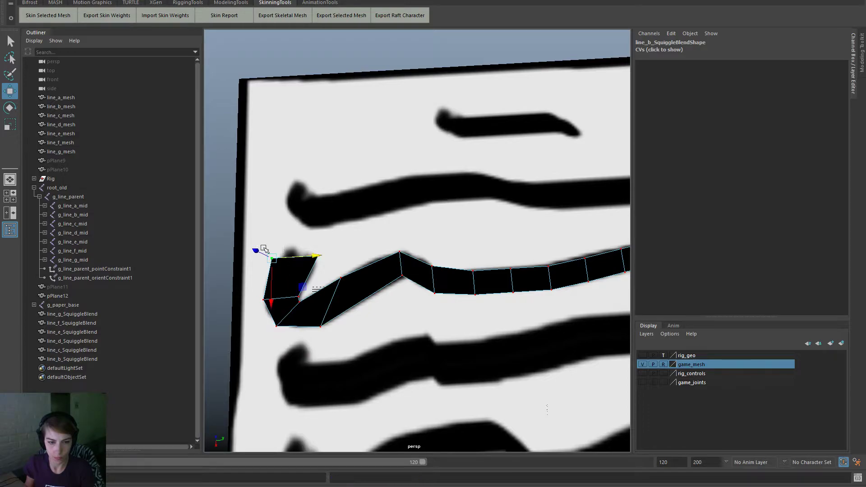
{"action": "left_click_drag", "start_coordinate": [310, 253], "coordinate": [318, 264]}
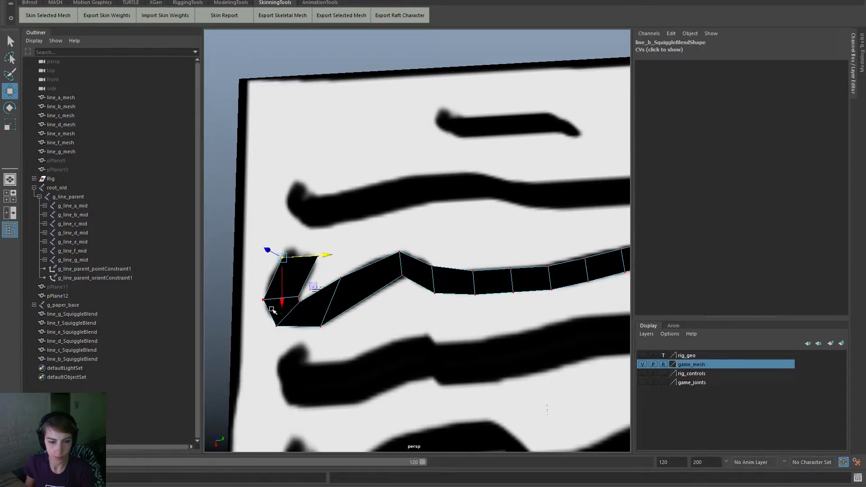
{"action": "left_click", "coordinate": [263, 297]}
Step: Return line_b_SquiggleBlend to object mode and check its shape against the whole paper
{"action": "right_click_drag", "start_coordinate": [456, 285], "coordinate": [243, 220], "text": "alt"}
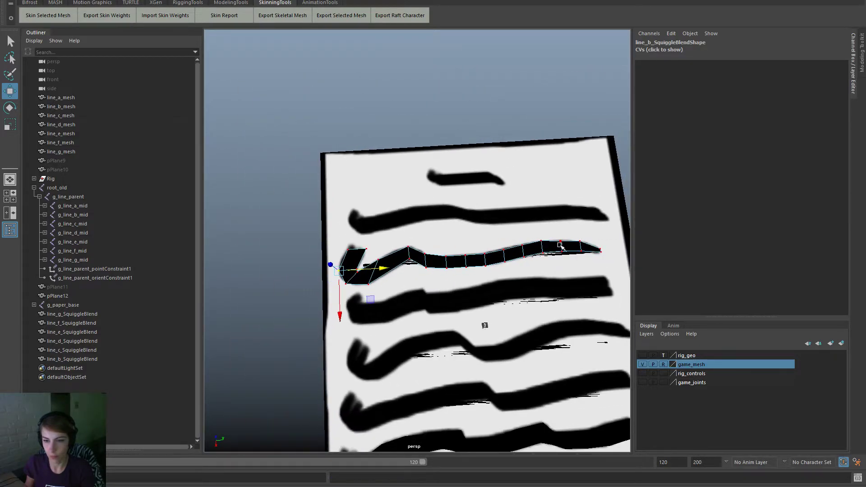
{"action": "right_click_drag", "start_coordinate": [560, 245], "coordinate": [600, 231]}
{"action": "right_click_drag", "start_coordinate": [557, 247], "coordinate": [492, 218], "text": "alt"}
{"action": "left_click", "coordinate": [592, 188]}
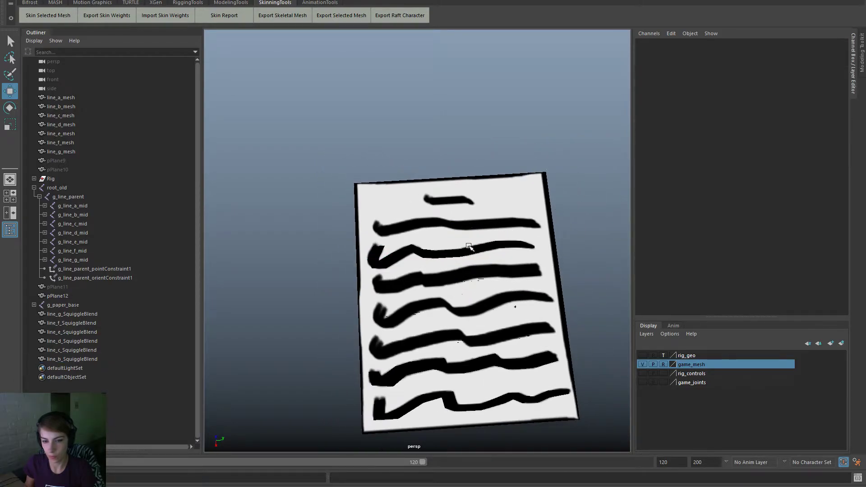
{"action": "left_click", "coordinate": [469, 247]}
{"action": "left_click_drag", "start_coordinate": [515, 312], "coordinate": [483, 320], "text": "alt"}
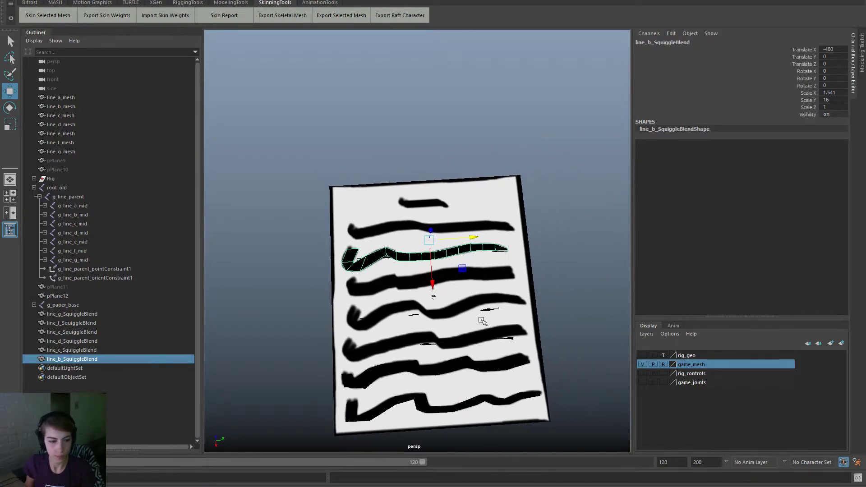
{"action": "right_click_drag", "start_coordinate": [437, 320], "coordinate": [356, 316], "text": "alt"}
{"action": "left_click", "coordinate": [284, 307]}
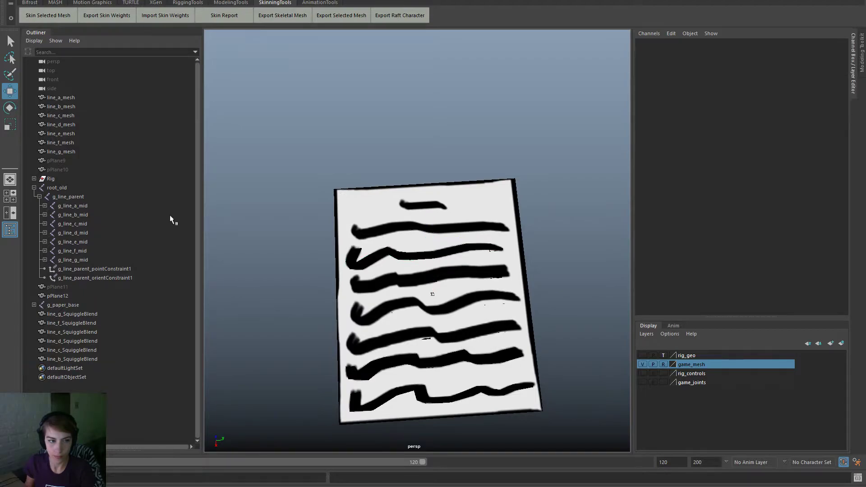
Step: Duplicate line_a_mesh and rename the copy line_a_SquiggleBlend
{"action": "left_click", "coordinate": [85, 97]}
{"action": "key", "text": "ctrl+d"}
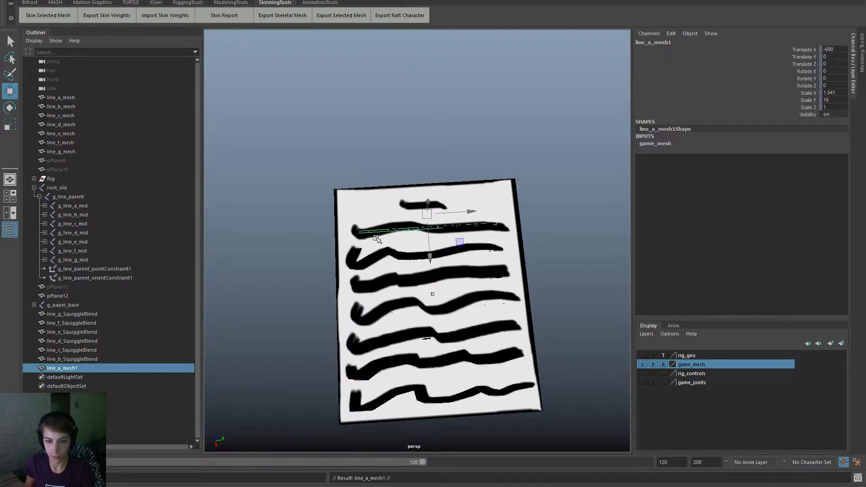
{"action": "double_click", "coordinate": [91, 360]}
{"action": "key", "text": "ctrl+c"}
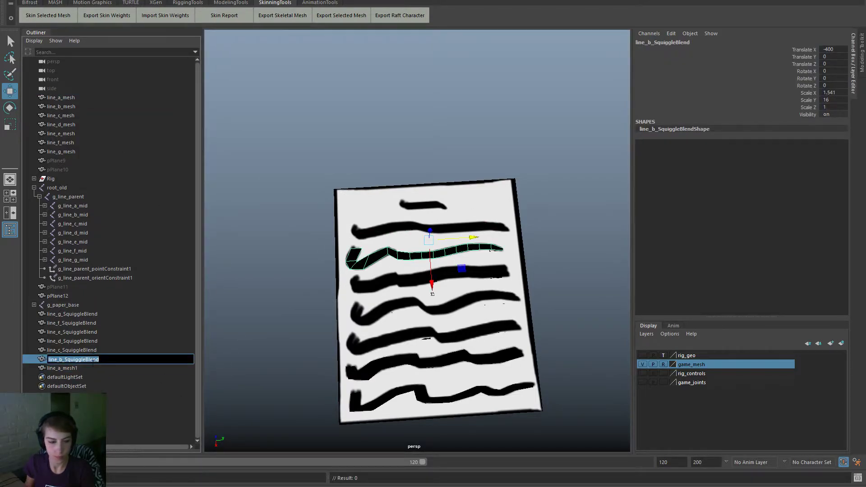
{"action": "double_click", "coordinate": [86, 368]}
{"action": "key", "text": "ctrl+v"}
{"action": "left_click", "coordinate": [62, 368]}
{"action": "key", "text": "BackSpace"}
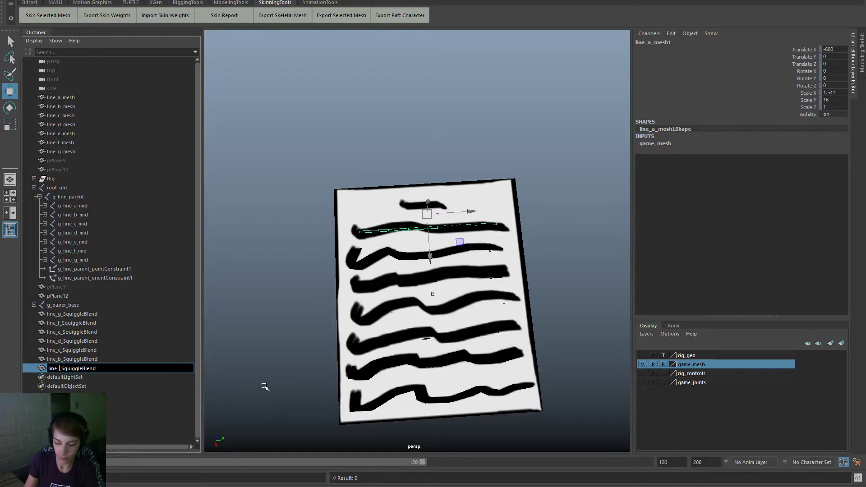
{"action": "type", "text": "a"}
{"action": "key", "text": "Return"}
{"action": "scroll", "coordinate": [414, 221], "scroll_direction": "up", "scroll_amount": 1}
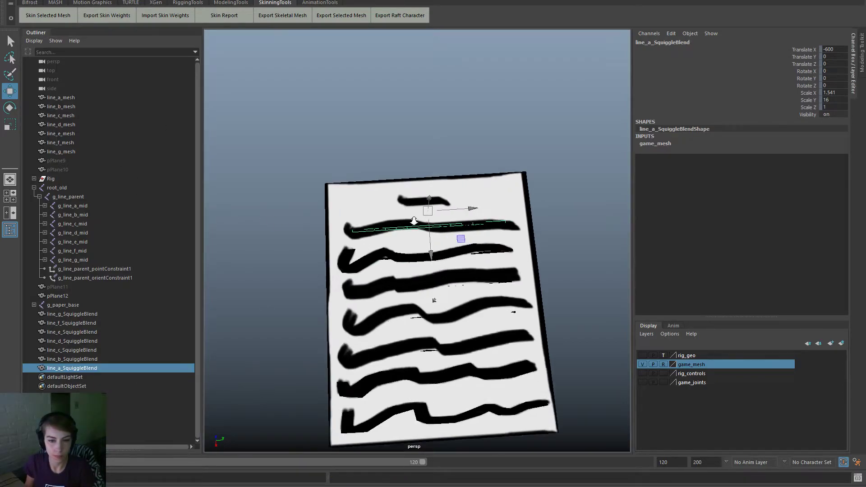
Step: Undo the stray selection changes and remove line_a_SquiggleBlend from the game_mesh display layer
{"action": "scroll", "coordinate": [414, 221], "scroll_direction": "up", "scroll_amount": 1}
{"action": "key", "text": "ctrl+z"}
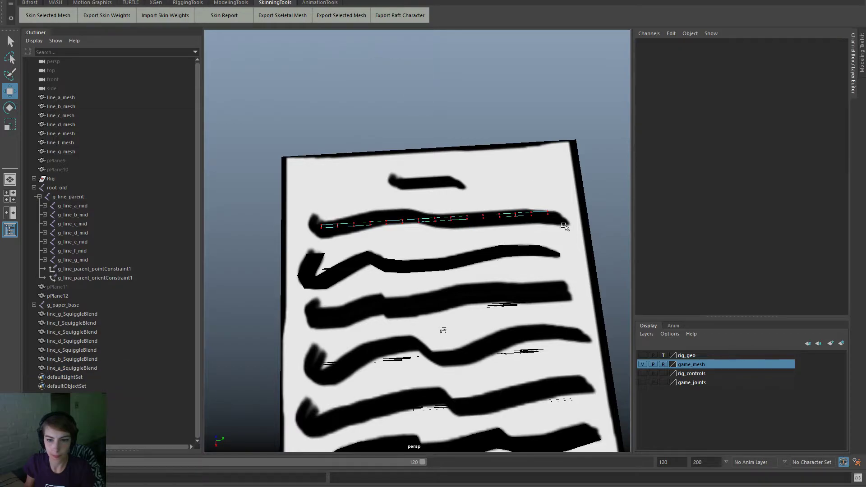
{"action": "key", "text": "ctrl+z"}
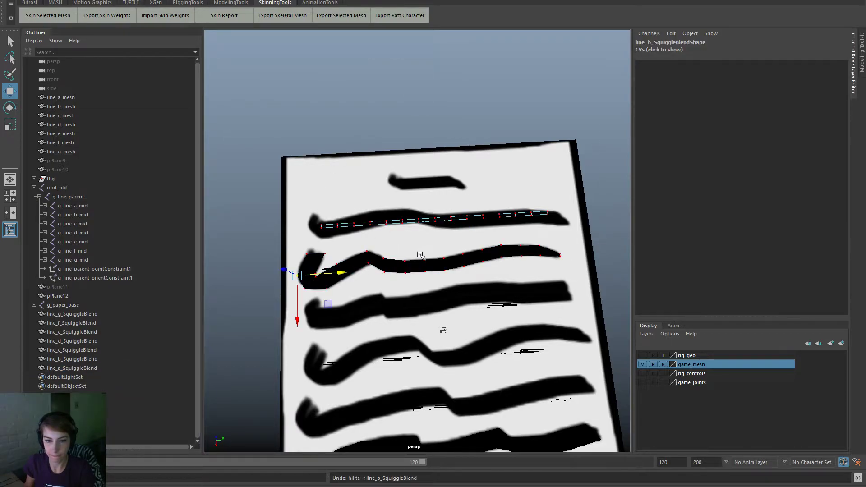
{"action": "left_click_drag", "start_coordinate": [422, 253], "coordinate": [415, 237], "text": "alt"}
{"action": "left_click", "coordinate": [92, 324]}
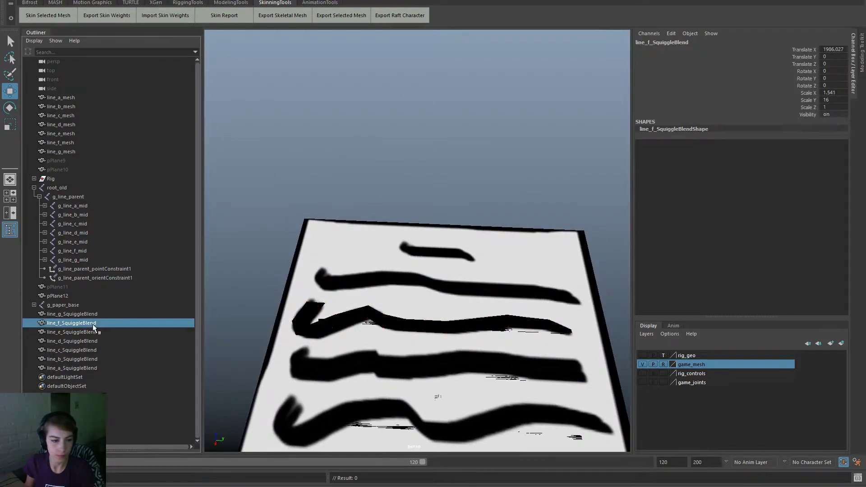
{"action": "left_click", "coordinate": [80, 366]}
{"action": "right_click", "coordinate": [720, 365]}
{"action": "left_click", "coordinate": [759, 395]}
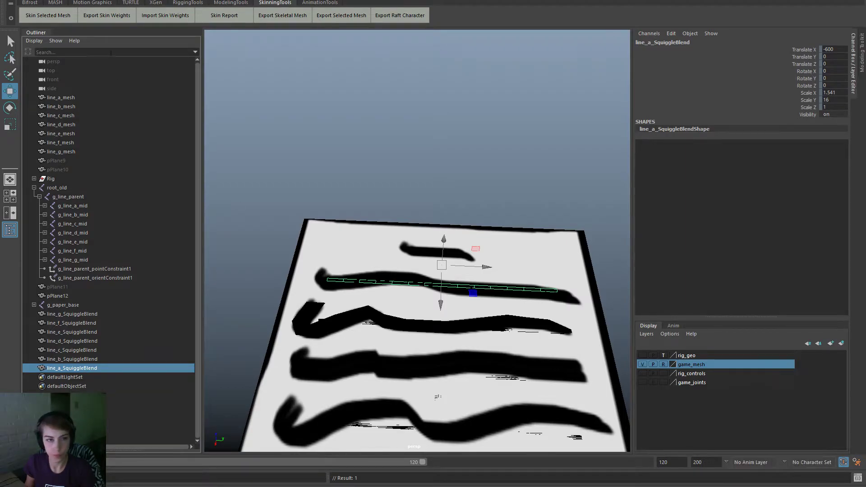
Step: Scale all vertices of line_a_SquiggleBlend to make the strip longer and thicker, closer to the painted line
{"action": "key", "text": "F9"}
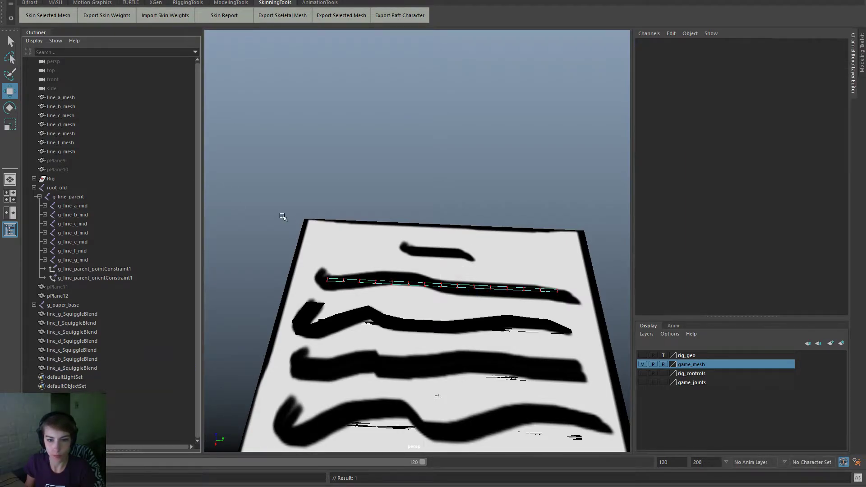
{"action": "left_click_drag", "start_coordinate": [269, 206], "coordinate": [621, 362]}
{"action": "left_click_drag", "start_coordinate": [455, 290], "coordinate": [463, 341], "text": "alt"}
{"action": "key", "text": "r"}
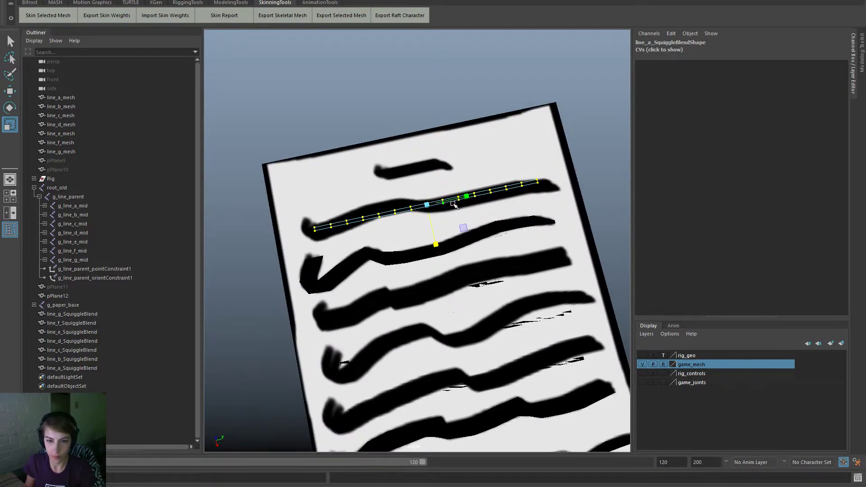
{"action": "left_click_drag", "start_coordinate": [466, 197], "coordinate": [469, 217]}
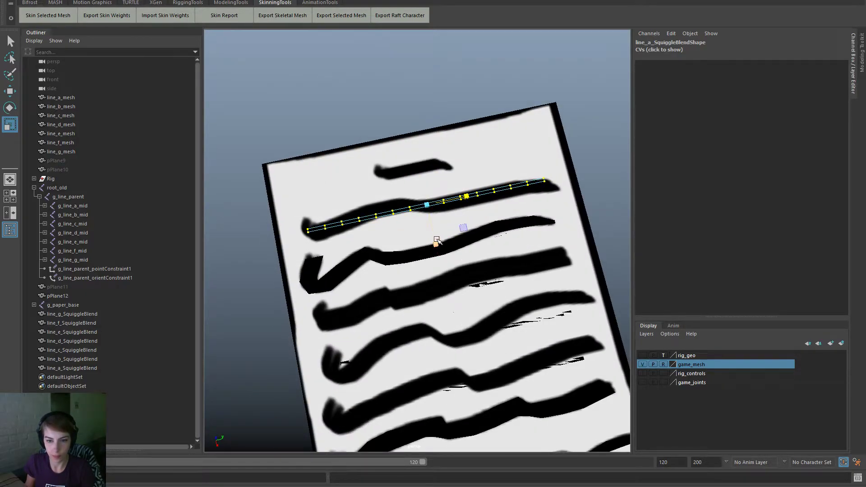
{"action": "left_click_drag", "start_coordinate": [436, 243], "coordinate": [447, 281]}
Step: Rotate, raise and widen the vertex pair at the strip's left end to form the hook's tip
{"action": "right_click_drag", "start_coordinate": [288, 229], "coordinate": [350, 242], "text": "alt"}
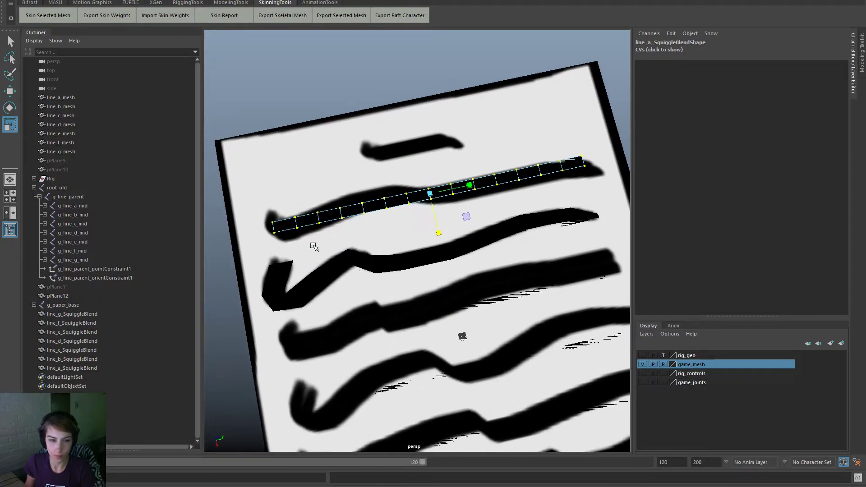
{"action": "left_click_drag", "start_coordinate": [281, 247], "coordinate": [253, 202]}
{"action": "middle_click_drag", "start_coordinate": [337, 239], "coordinate": [390, 262], "text": "alt"}
{"action": "right_click_drag", "start_coordinate": [295, 257], "coordinate": [334, 262], "text": "alt"}
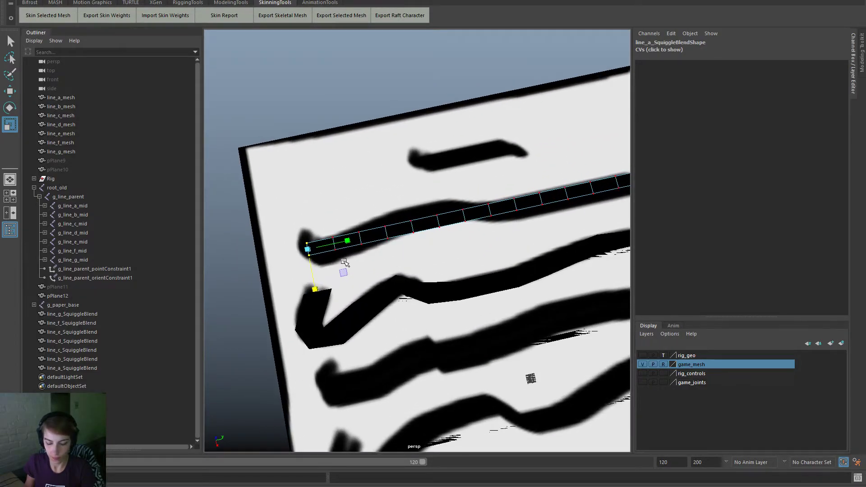
{"action": "key", "text": "e"}
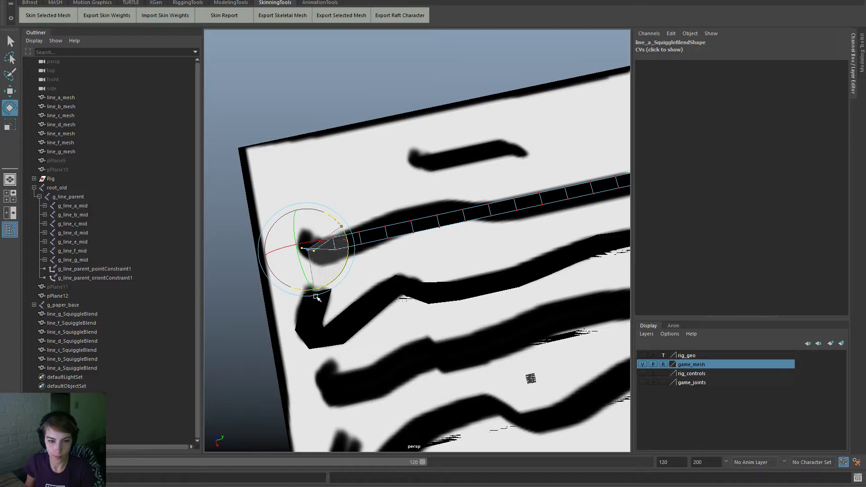
{"action": "key", "text": "w"}
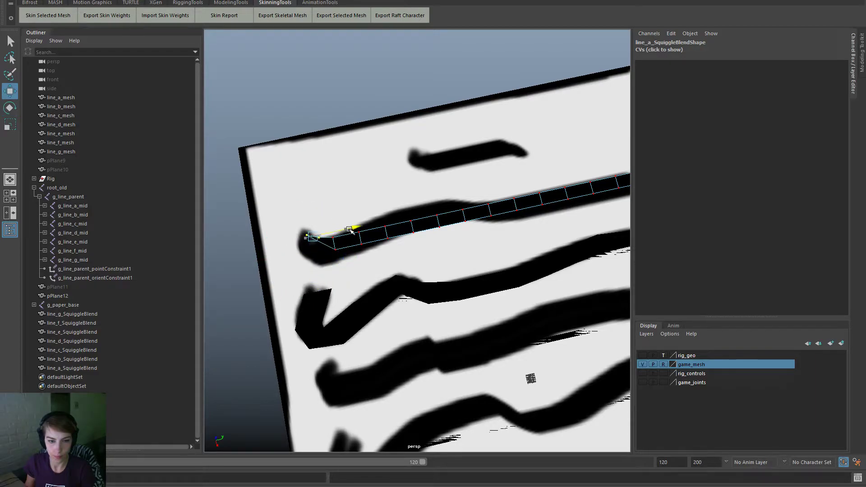
{"action": "key", "text": "r"}
{"action": "left_click_drag", "start_coordinate": [357, 229], "coordinate": [374, 227]}
{"action": "mouse_move", "coordinate": [318, 276]}
{"action": "left_mouse_down"}
{"action": "mouse_move", "coordinate": [329, 323]}
{"action": "mouse_move", "coordinate": [321, 272]}
{"action": "left_mouse_up"}
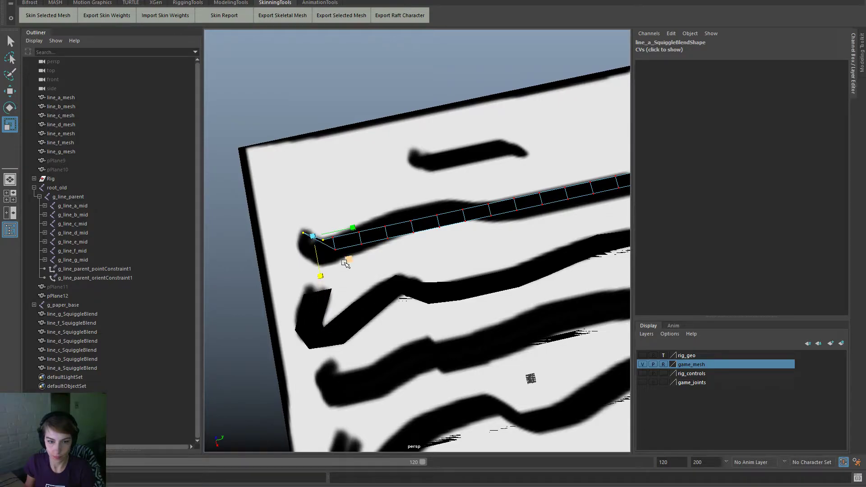
Step: Move the strip's lower vertices near the left end outward and down to outline the hook's base
{"action": "key", "text": "w"}
{"action": "left_click_drag", "start_coordinate": [368, 246], "coordinate": [337, 251]}
{"action": "left_click_drag", "start_coordinate": [303, 287], "coordinate": [301, 279]}
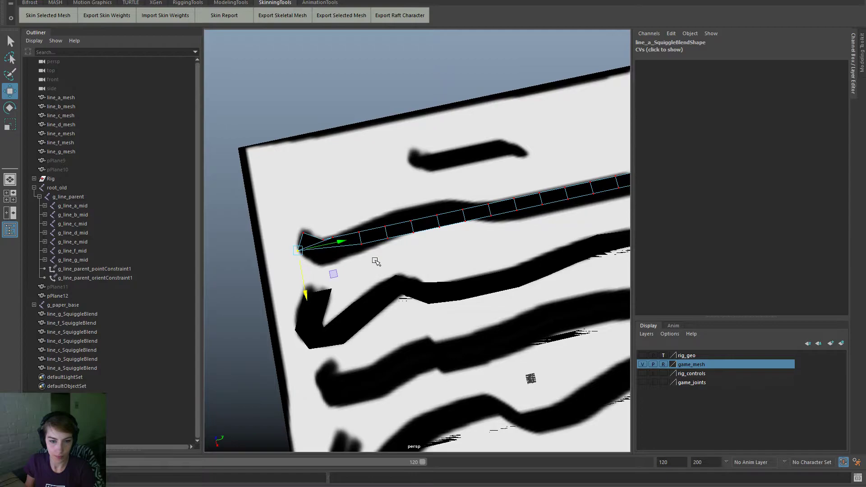
{"action": "left_click", "coordinate": [362, 244]}
{"action": "left_click_drag", "start_coordinate": [398, 236], "coordinate": [357, 245]}
{"action": "left_click_drag", "start_coordinate": [325, 296], "coordinate": [330, 312]}
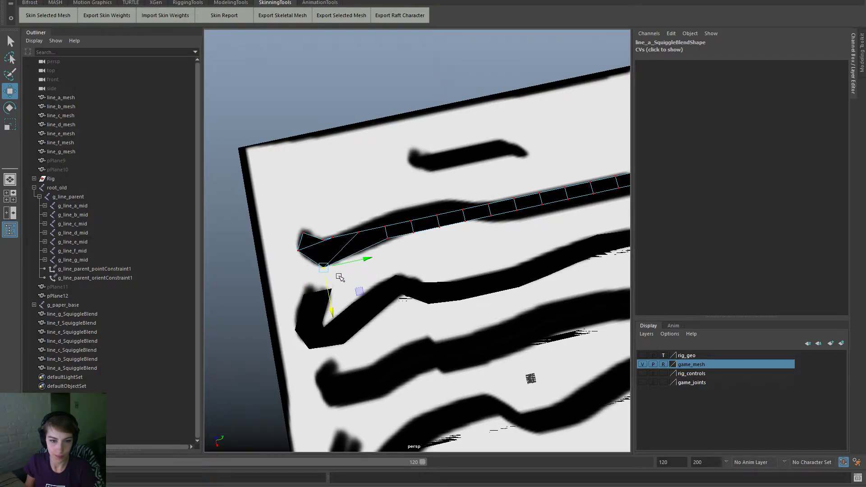
Step: Adjust the upper vertices around the hook and shift the neighbouring top vertex toward it to match the painted edge
{"action": "left_click", "coordinate": [322, 241]}
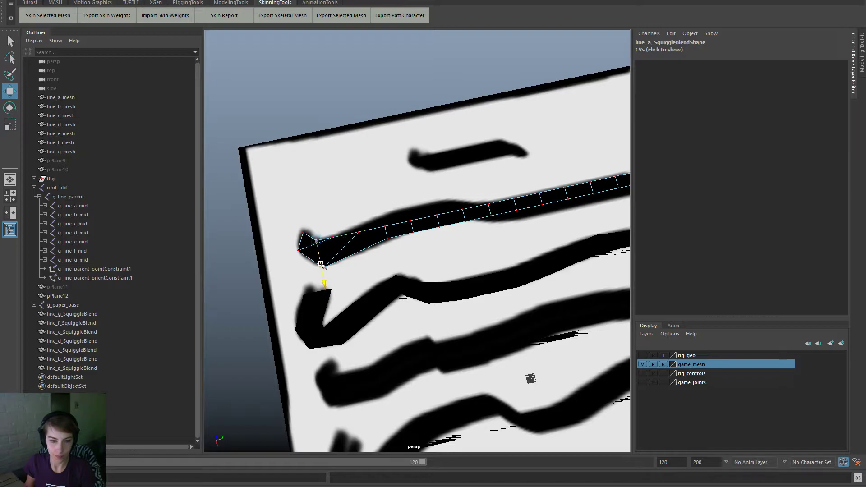
{"action": "left_click", "coordinate": [306, 242]}
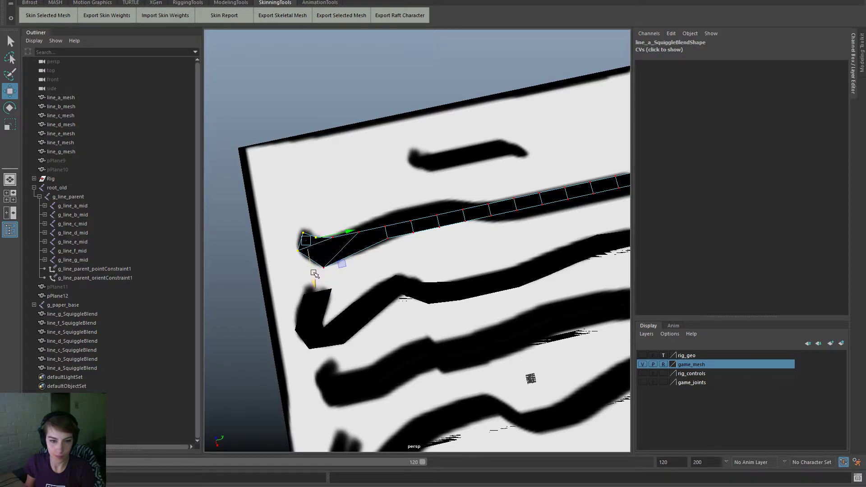
{"action": "left_click_drag", "start_coordinate": [315, 274], "coordinate": [311, 271]}
{"action": "left_click_drag", "start_coordinate": [330, 238], "coordinate": [352, 262]}
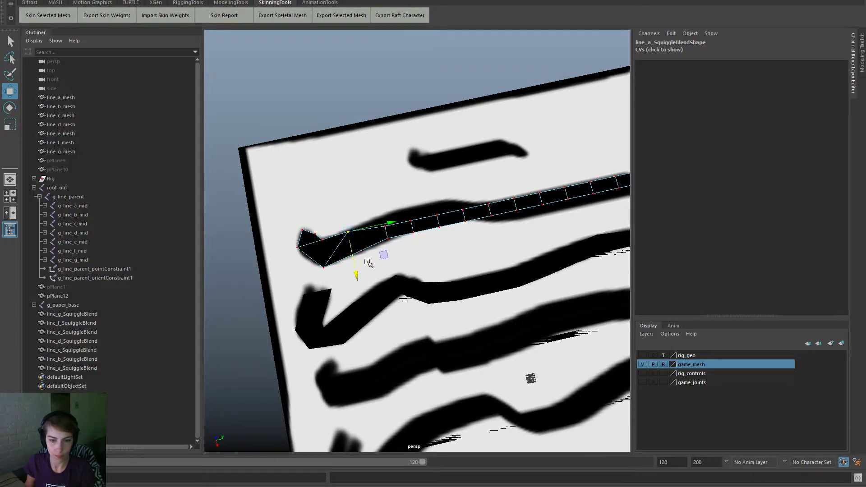
Step: Raise and thicken the vertex pairs along the hump beside the hook to fill the painted stroke
{"action": "middle_click_drag", "start_coordinate": [426, 242], "coordinate": [400, 247], "text": "alt"}
{"action": "left_click_drag", "start_coordinate": [429, 252], "coordinate": [377, 213]}
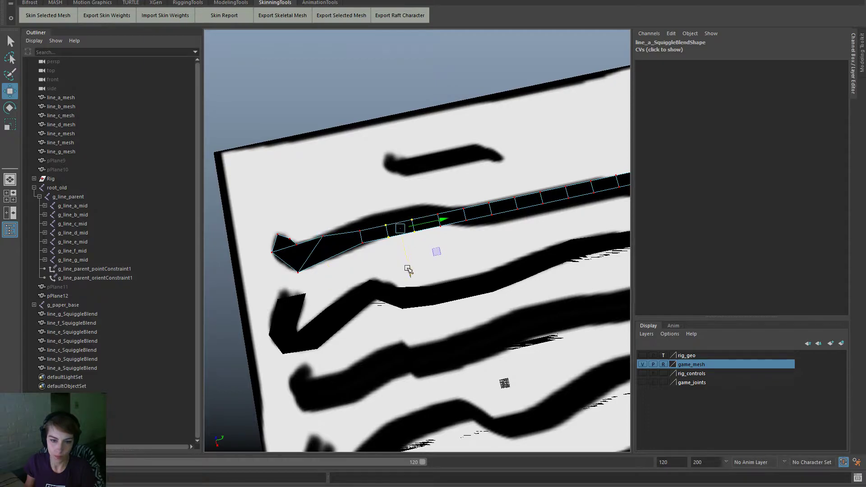
{"action": "left_click_drag", "start_coordinate": [407, 269], "coordinate": [436, 296]}
{"action": "key", "text": "r"}
{"action": "left_click_drag", "start_coordinate": [369, 253], "coordinate": [350, 220]}
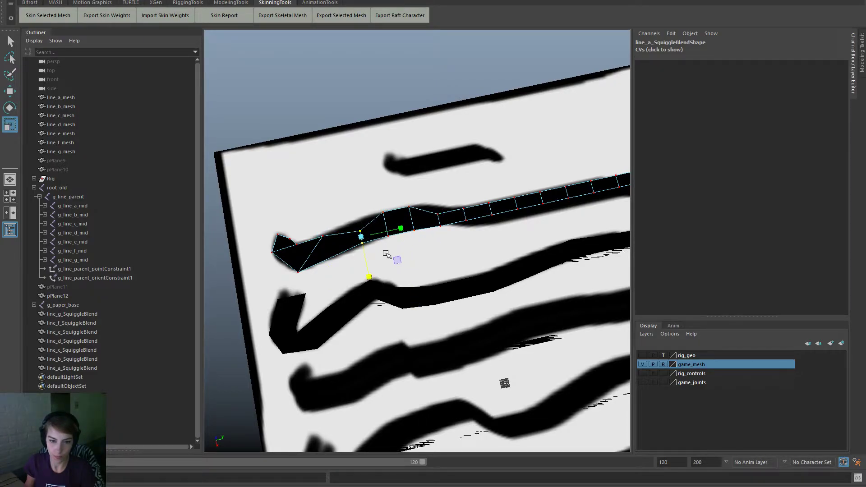
{"action": "mouse_move", "coordinate": [370, 275]}
{"action": "left_mouse_down"}
{"action": "mouse_move", "coordinate": [384, 310]}
{"action": "mouse_move", "coordinate": [370, 278]}
{"action": "left_mouse_up"}
Step: Move the vertex pair at the strip's right end down and outward onto the painted line's tip
{"action": "key", "text": "w"}
{"action": "middle_click_drag", "start_coordinate": [504, 272], "coordinate": [245, 328], "text": "alt"}
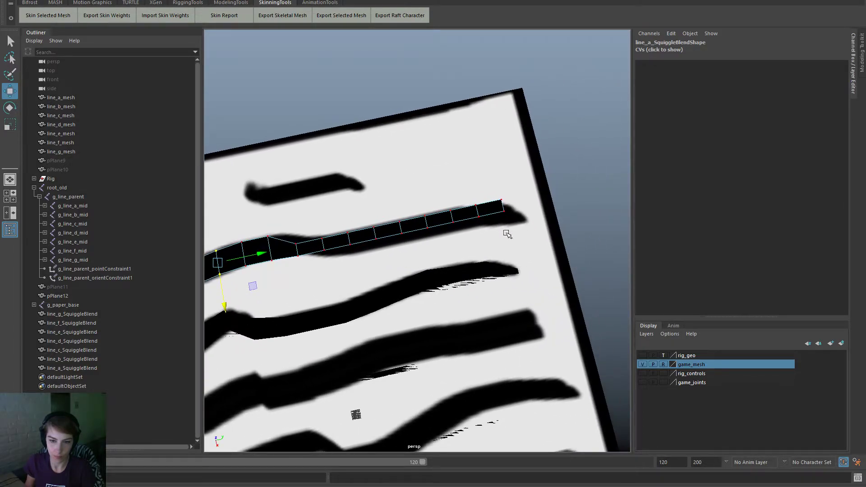
{"action": "left_click_drag", "start_coordinate": [486, 182], "coordinate": [486, 182]}
{"action": "middle_click_drag", "start_coordinate": [519, 263], "coordinate": [562, 280], "text": "alt"}
{"action": "right_click_drag", "start_coordinate": [509, 320], "coordinate": [474, 325], "text": "alt"}
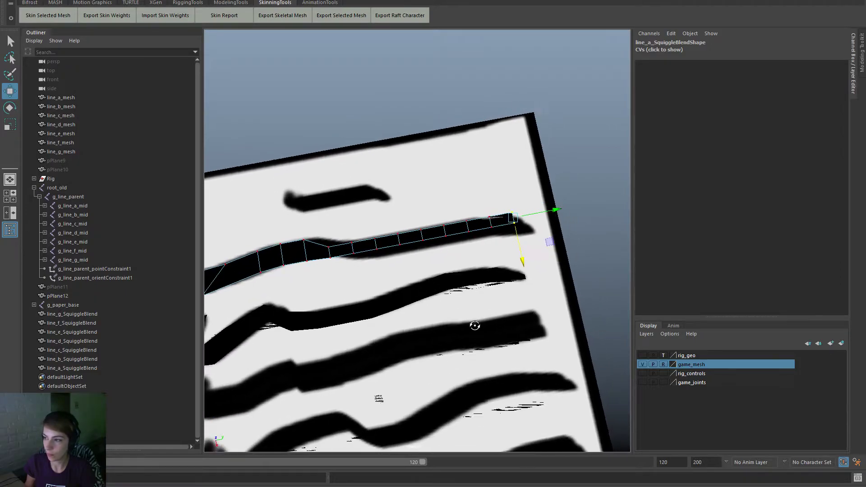
{"action": "left_click_drag", "start_coordinate": [474, 325], "coordinate": [482, 319], "text": "alt"}
{"action": "left_click_drag", "start_coordinate": [522, 286], "coordinate": [528, 299]}
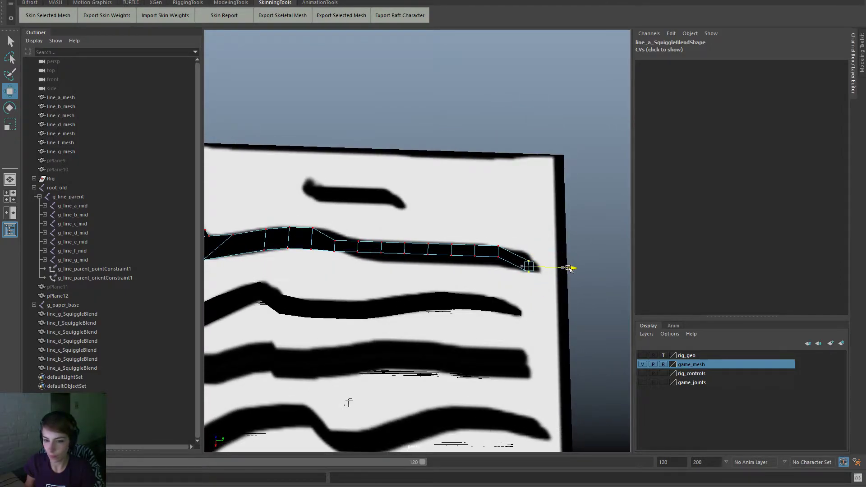
{"action": "left_click_drag", "start_coordinate": [567, 266], "coordinate": [573, 269]}
Step: Scale and tilt the right end's vertex pair to follow the slanted tip of the painted line
{"action": "key", "text": "r"}
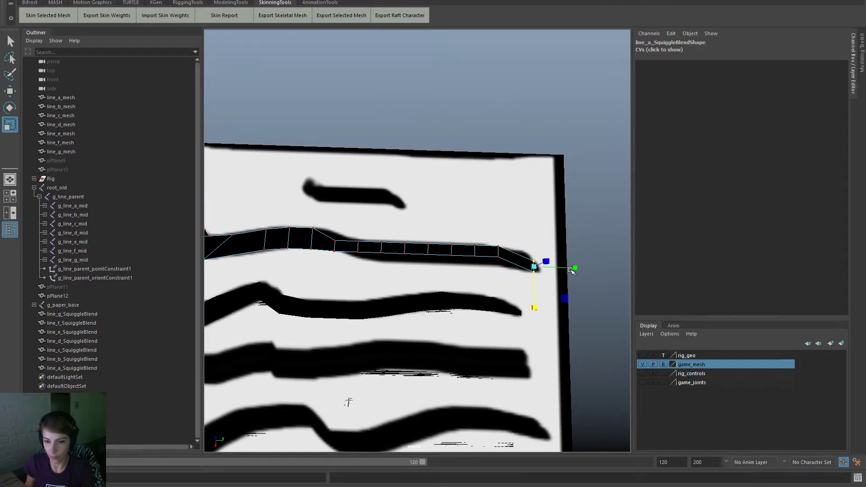
{"action": "left_click_drag", "start_coordinate": [535, 308], "coordinate": [541, 329]}
{"action": "key", "text": "e"}
{"action": "key", "text": "r"}
{"action": "key", "text": "w"}
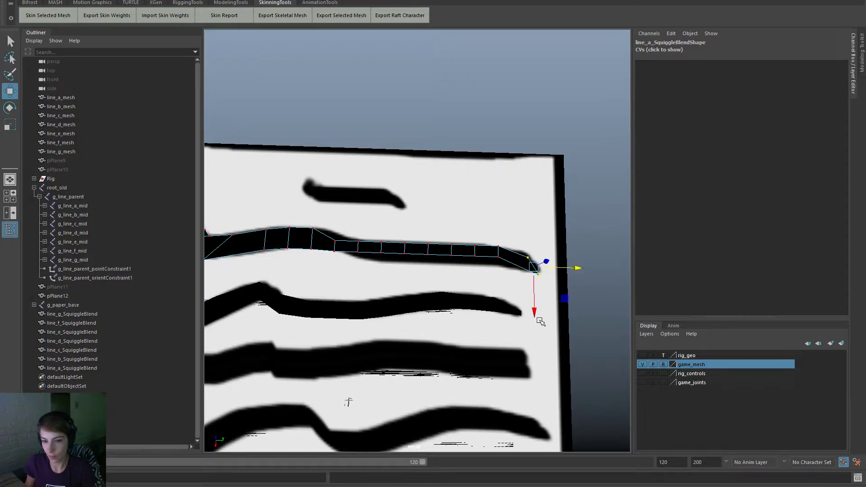
Step: Shift the second-to-last vertex pair toward the right tip, thicken it, and adjust the lower tip vertex
{"action": "left_click_drag", "start_coordinate": [493, 253], "coordinate": [486, 237]}
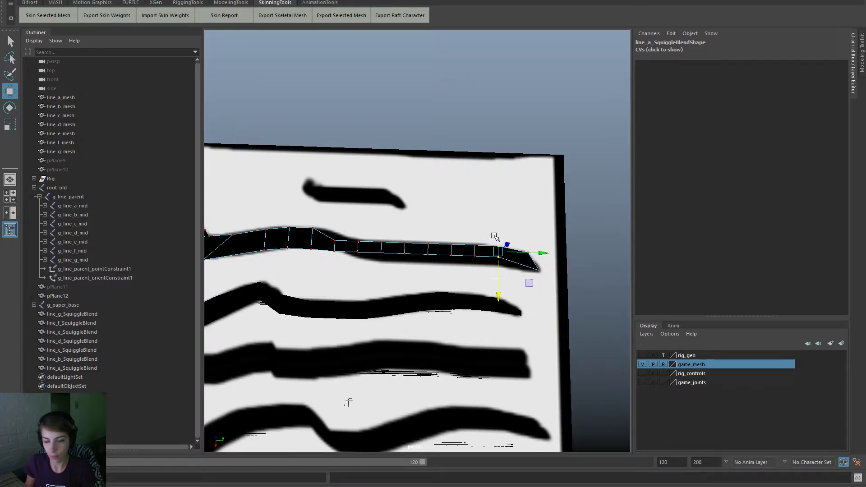
{"action": "mouse_move", "coordinate": [535, 253]}
{"action": "left_mouse_down"}
{"action": "mouse_move", "coordinate": [560, 256]}
{"action": "mouse_move", "coordinate": [544, 262]}
{"action": "left_mouse_up"}
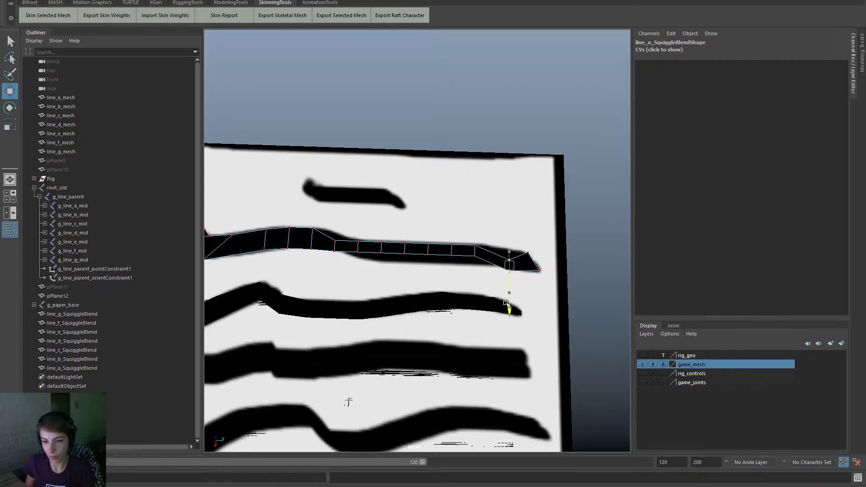
{"action": "key", "text": "r"}
{"action": "left_click_drag", "start_coordinate": [515, 300], "coordinate": [520, 343]}
{"action": "left_click_drag", "start_coordinate": [550, 290], "coordinate": [534, 267]}
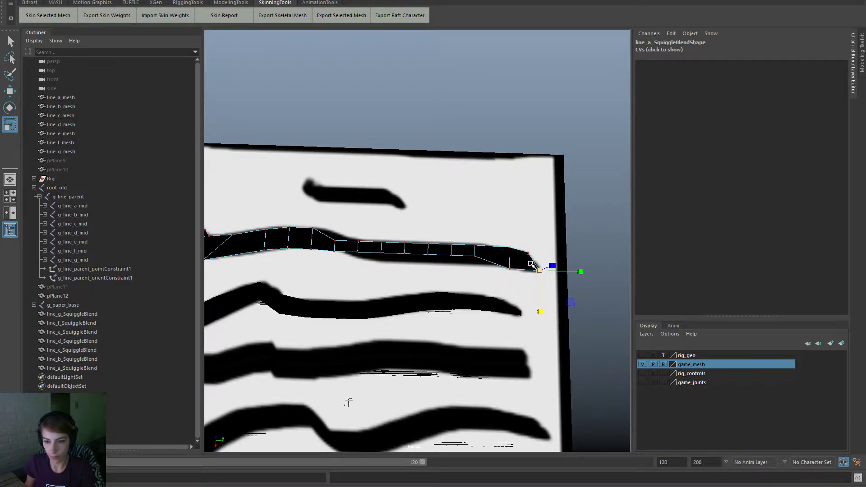
{"action": "key", "text": "w"}
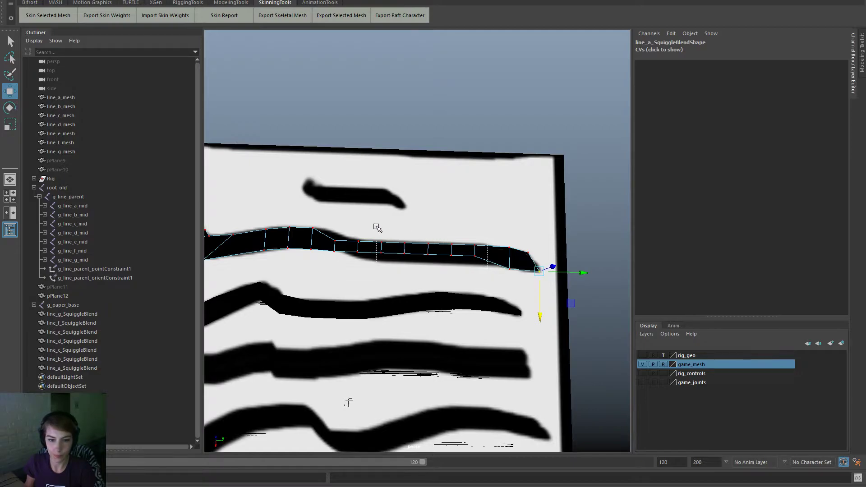
Step: Thicken the straight run of vertex pairs before the right bend and align it with the painted stroke
{"action": "left_click_drag", "start_coordinate": [374, 226], "coordinate": [487, 264]}
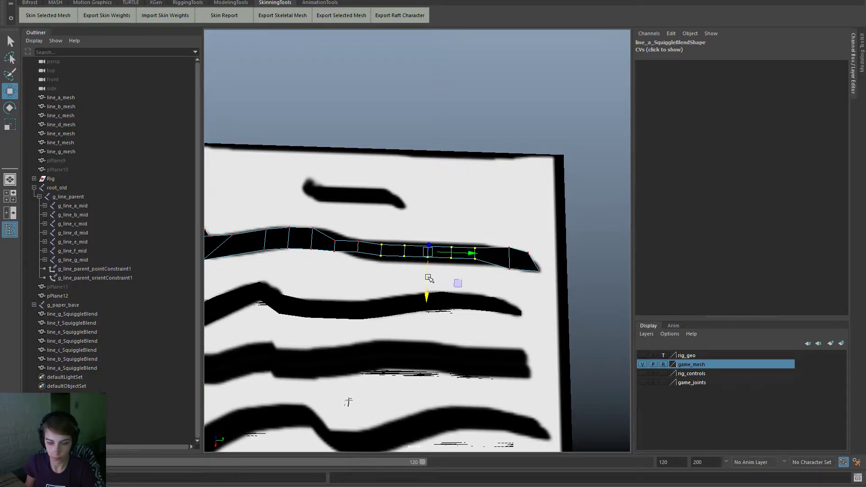
{"action": "key", "text": "r"}
{"action": "mouse_move", "coordinate": [430, 294]}
{"action": "left_mouse_down"}
{"action": "mouse_move", "coordinate": [430, 326]}
{"action": "mouse_move", "coordinate": [429, 304]}
{"action": "left_mouse_up"}
{"action": "key", "text": "w"}
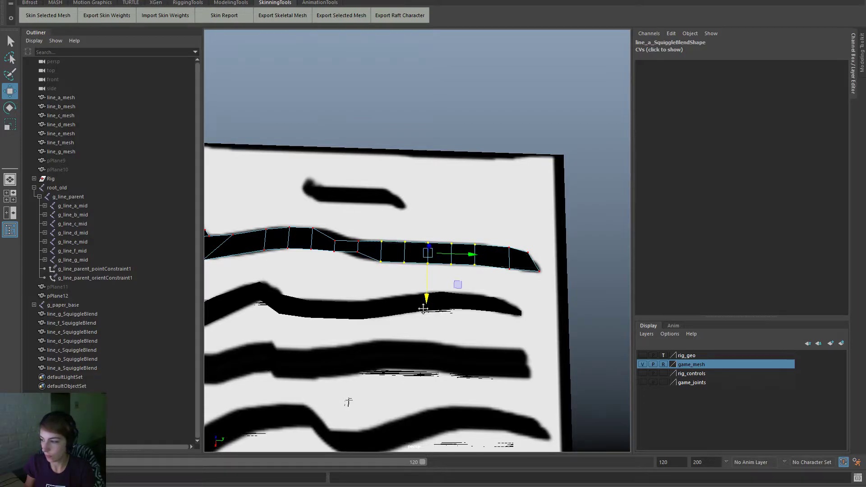
Step: Reposition and thicken the vertex pairs between the hump and the straight run to match the painted dip
{"action": "middle_click_drag", "start_coordinate": [464, 323], "coordinate": [532, 350], "text": "alt"}
{"action": "scroll", "coordinate": [532, 349], "scroll_direction": "up", "scroll_amount": 2}
{"action": "left_click_drag", "start_coordinate": [413, 268], "coordinate": [414, 267]}
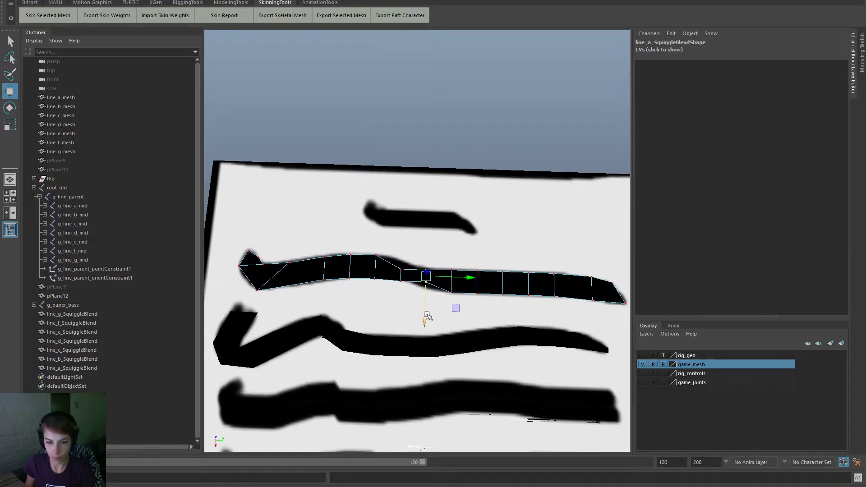
{"action": "left_click_drag", "start_coordinate": [426, 316], "coordinate": [396, 253]}
{"action": "key", "text": "r"}
{"action": "mouse_move", "coordinate": [400, 316]}
{"action": "left_mouse_down"}
{"action": "mouse_move", "coordinate": [399, 333]}
{"action": "mouse_move", "coordinate": [400, 315]}
{"action": "left_mouse_up"}
{"action": "key", "text": "w"}
Step: Return line_a_SquiggleBlend to object mode and select the whole mesh
{"action": "scroll", "coordinate": [512, 297], "scroll_direction": "down", "scroll_amount": 1}
{"action": "scroll", "coordinate": [511, 296], "scroll_direction": "down", "scroll_amount": 1}
{"action": "right_click_drag", "start_coordinate": [501, 249], "coordinate": [567, 243]}
{"action": "right_click_drag", "start_coordinate": [507, 269], "coordinate": [557, 228]}
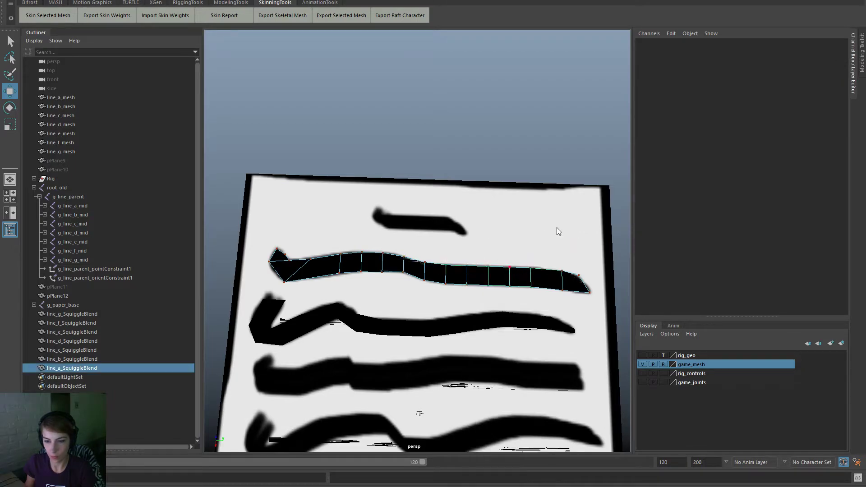
{"action": "left_click", "coordinate": [401, 283]}
{"action": "scroll", "coordinate": [406, 279], "scroll_direction": "down", "scroll_amount": 4}
{"action": "left_click", "coordinate": [432, 263]}
{"action": "scroll", "coordinate": [377, 245], "scroll_direction": "down", "scroll_amount": 4}
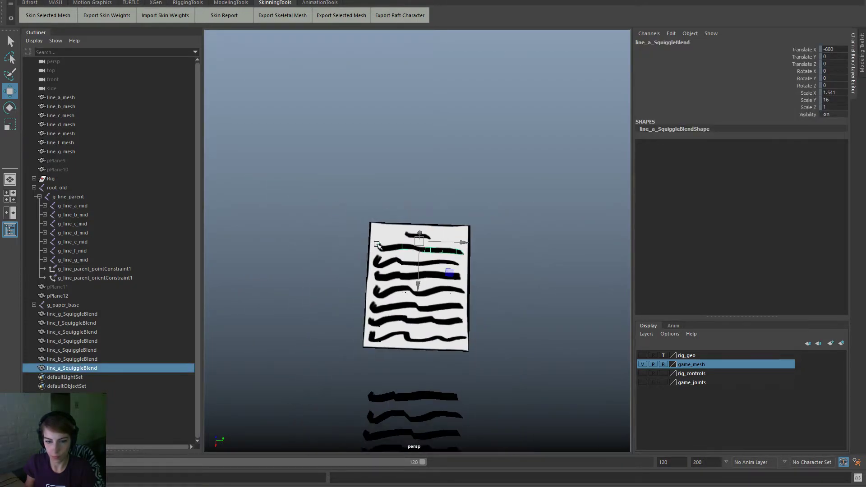
Step: Unlock the transform channels of line_a_SquiggleBlend and move it below the paper, above the other squiggle meshes, at about Translate X 1055
{"action": "left_click_drag", "start_coordinate": [806, 50], "coordinate": [806, 107]}
{"action": "right_click", "coordinate": [805, 107]}
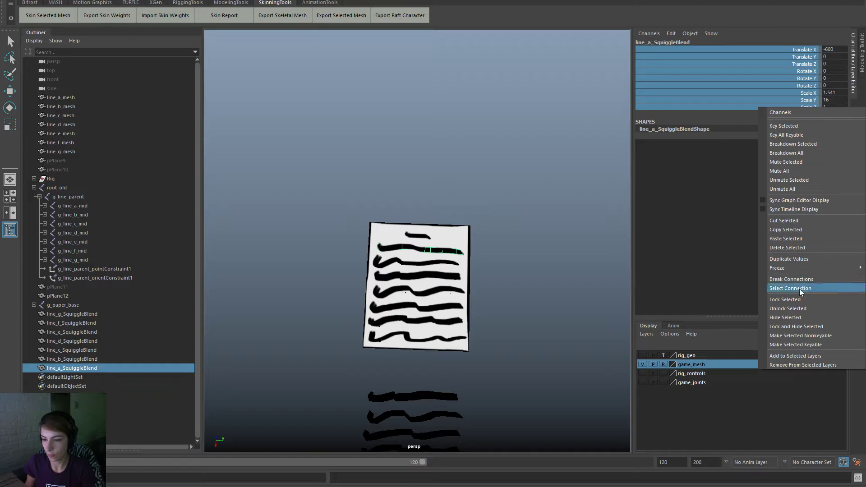
{"action": "left_click", "coordinate": [798, 309]}
{"action": "key", "text": "w"}
{"action": "scroll", "coordinate": [543, 275], "scroll_direction": "down", "scroll_amount": 2}
{"action": "left_click_drag", "start_coordinate": [422, 275], "coordinate": [421, 369]}
{"action": "scroll", "coordinate": [523, 335], "scroll_direction": "up", "scroll_amount": 3}
{"action": "middle_click_drag", "start_coordinate": [535, 334], "coordinate": [553, 273], "text": "alt"}
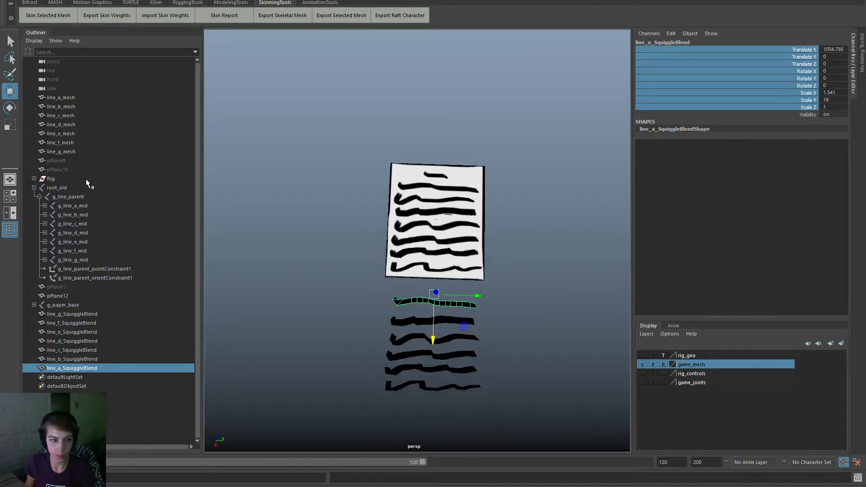
Step: Export the skin weights of line_a_mesh to weights.ma on the Desktop, overwriting the existing file
{"action": "left_click", "coordinate": [75, 97]}
{"action": "left_click", "coordinate": [107, 15]}
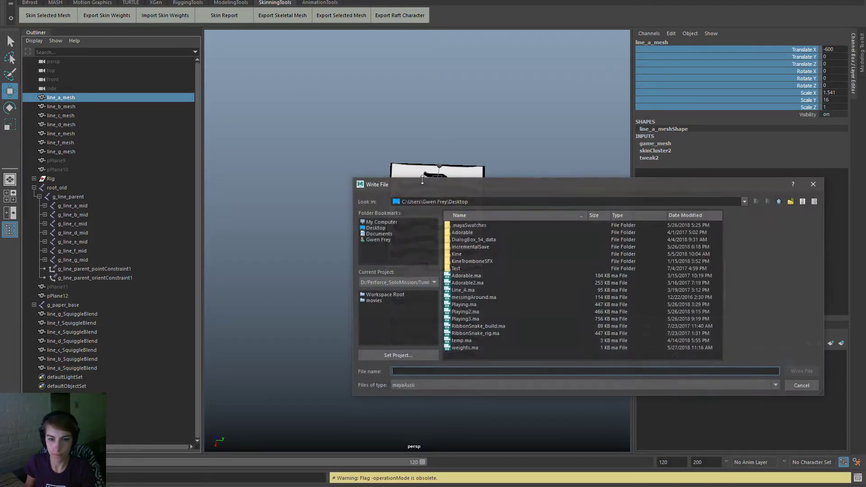
{"action": "double_click", "coordinate": [471, 348]}
{"action": "left_click", "coordinate": [561, 303]}
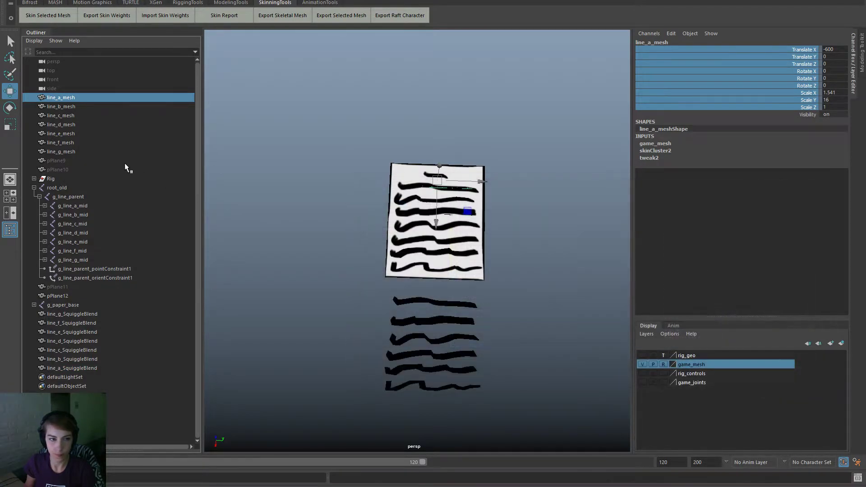
Step: Delete the construction history of line_a_mesh to remove its old skin cluster
{"action": "left_click", "coordinate": [90, 134]}
{"action": "left_click", "coordinate": [69, 98]}
{"action": "key", "text": "space"}
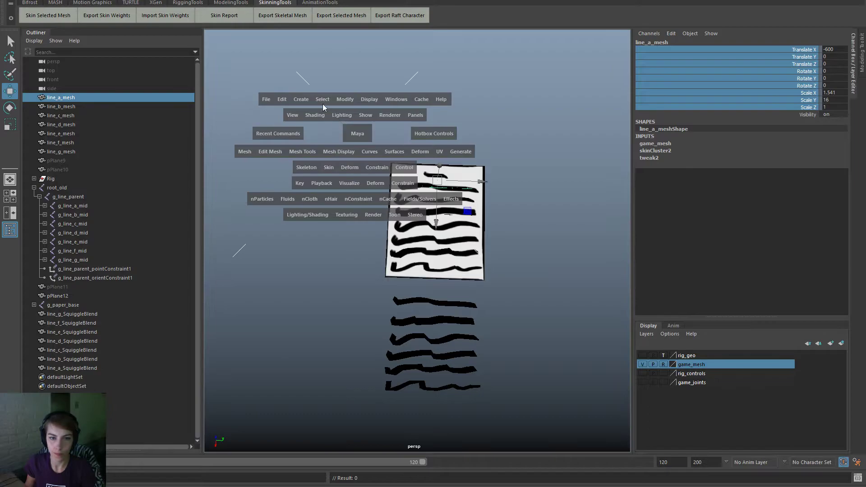
{"action": "left_click", "coordinate": [282, 99]}
{"action": "mouse_move", "coordinate": [361, 211]}
{"action": "left_click", "coordinate": [465, 215]}
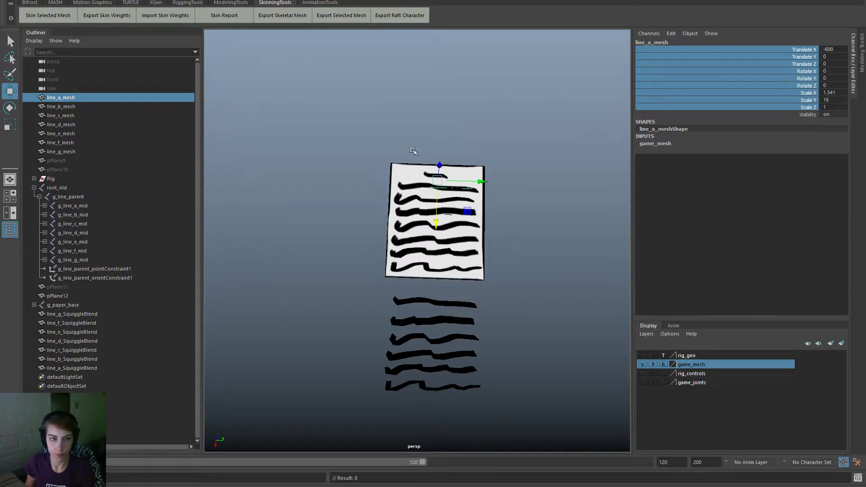
Step: Try to skin line_a_mesh on its own with the Skin Selected Mesh command, and undo it
{"action": "left_click", "coordinate": [71, 21]}
{"action": "left_click", "coordinate": [76, 100]}
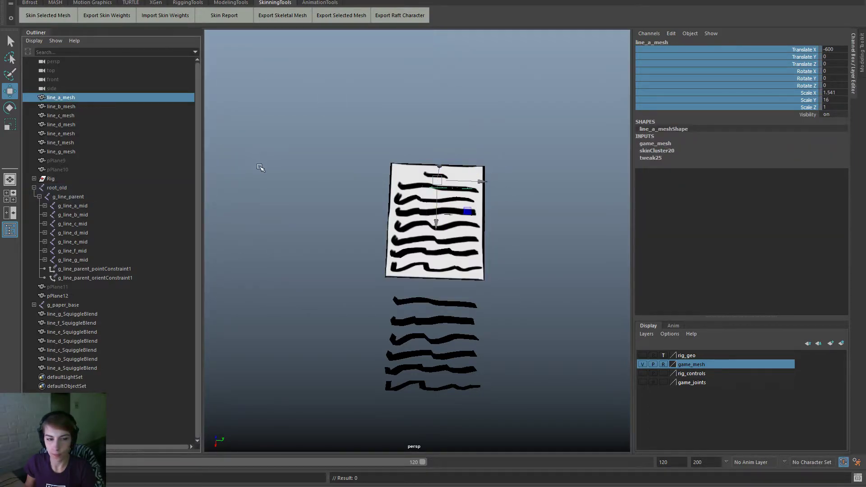
{"action": "key", "text": "ctrl+z"}
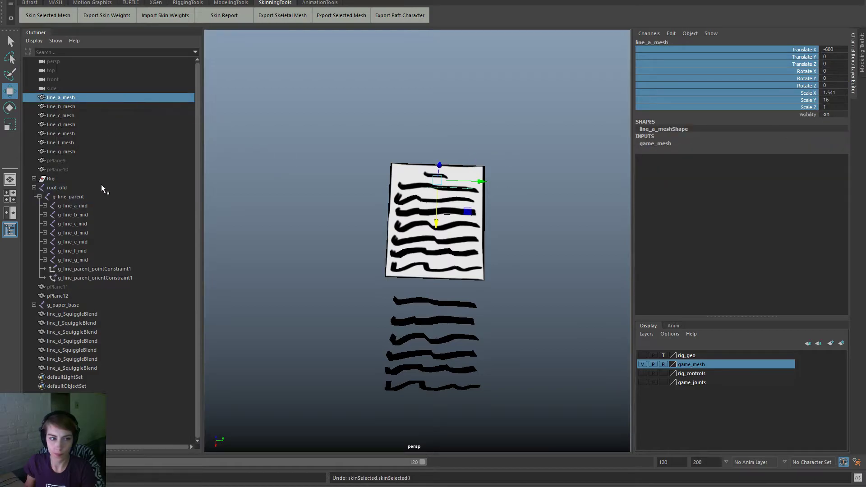
Step: Bind line_a_mesh to the g_line_a_mid joints with a new skin cluster
{"action": "left_click", "coordinate": [90, 207]}
{"action": "right_click_drag", "start_coordinate": [288, 139], "coordinate": [293, 217]}
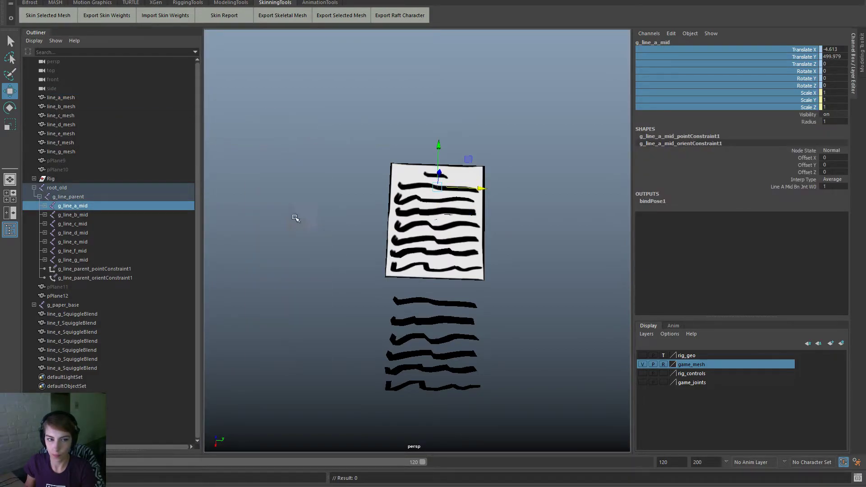
{"action": "key", "text": "space"}
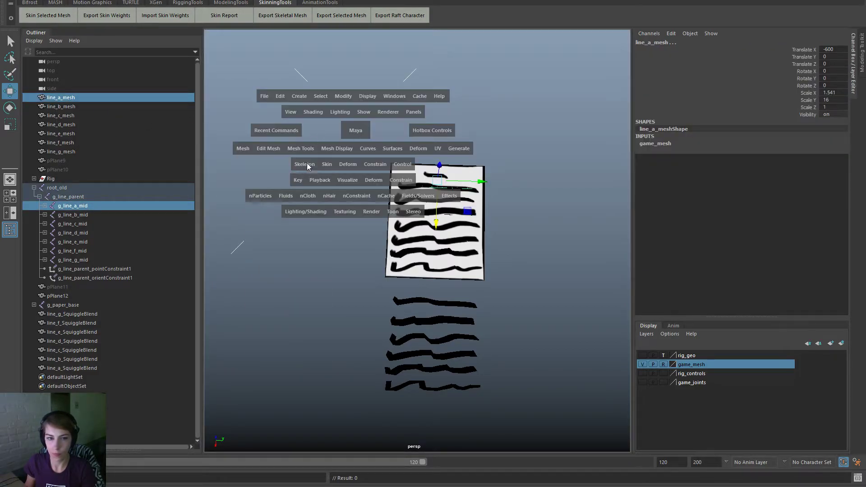
{"action": "left_click_drag", "start_coordinate": [326, 164], "coordinate": [378, 189]}
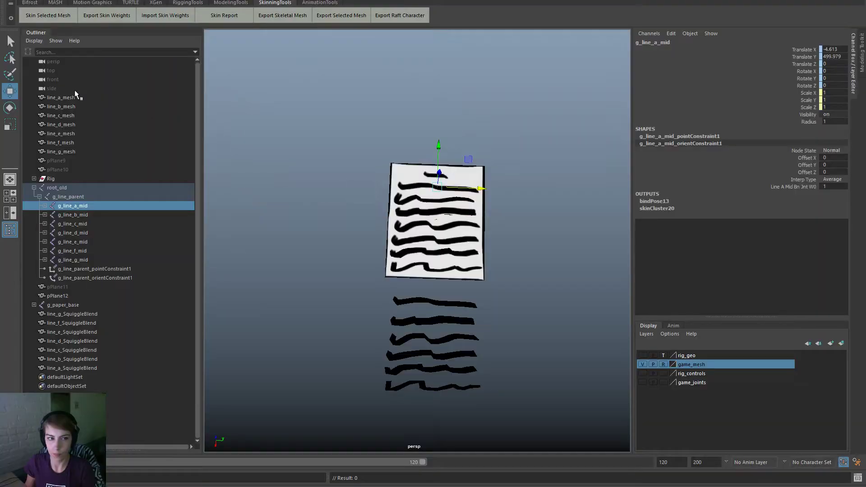
Step: Import the saved skin weights from weights.ma onto line_a_mesh and clear the selection
{"action": "left_click", "coordinate": [74, 98]}
{"action": "left_click", "coordinate": [147, 16]}
{"action": "left_click", "coordinate": [526, 276]}
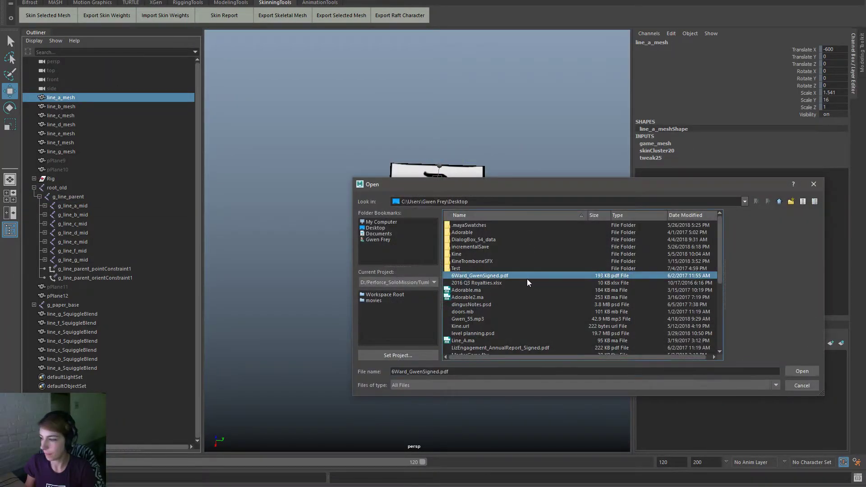
{"action": "scroll", "coordinate": [527, 282], "scroll_direction": "down", "scroll_amount": 6}
{"action": "double_click", "coordinate": [469, 342]}
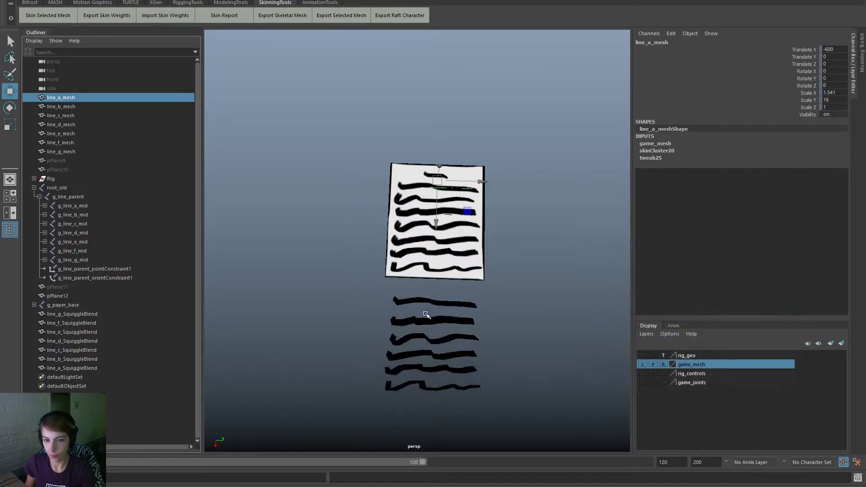
{"action": "left_click", "coordinate": [244, 223]}
Step: Create a blend shape on line_a_mesh with line_a_SquiggleBlend as its target
{"action": "left_click", "coordinate": [96, 314]}
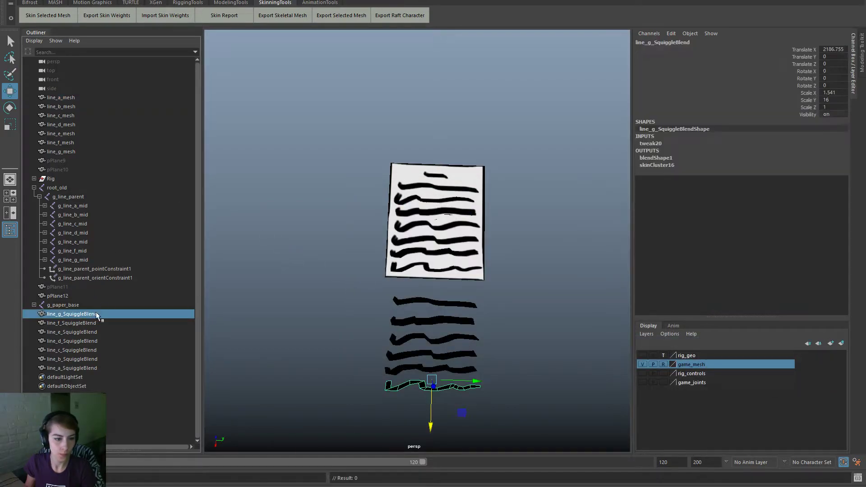
{"action": "left_click", "coordinate": [105, 367]}
{"action": "left_click", "coordinate": [104, 98], "text": "ctrl"}
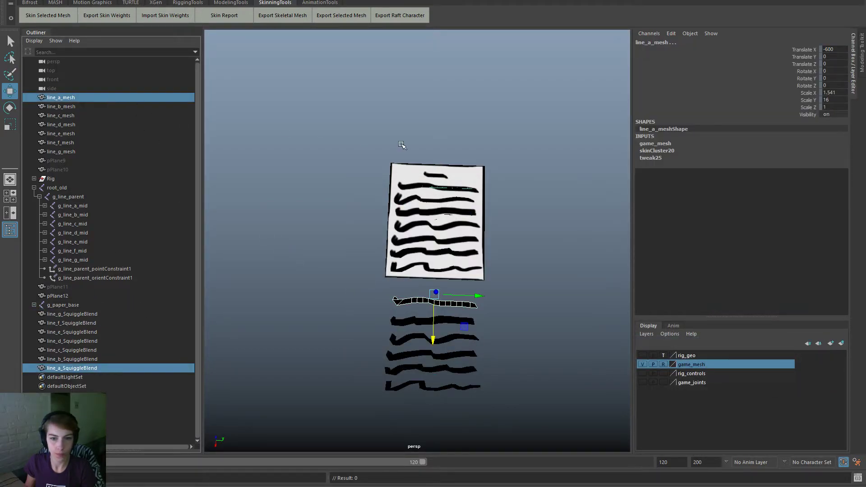
{"action": "key", "text": "space"}
{"action": "left_click", "coordinate": [468, 158]}
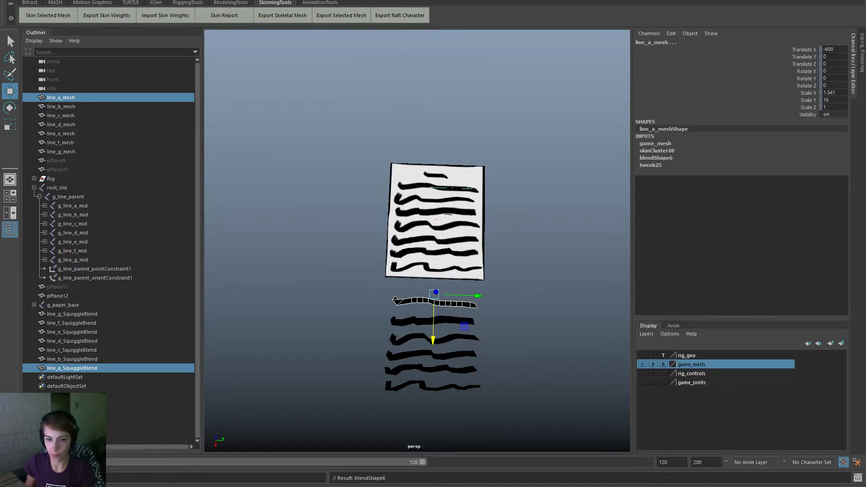
Step: Bring up the Shape Editor, set the line_a_SquiggleBlend target weight to 1, and clear the selection
{"action": "mouse_move", "coordinate": [526, 268]}
{"action": "left_mouse_down", "text": "alt"}
{"action": "mouse_move", "coordinate": [470, 218]}
{"action": "mouse_move", "coordinate": [528, 251]}
{"action": "left_mouse_up", "text": "alt"}
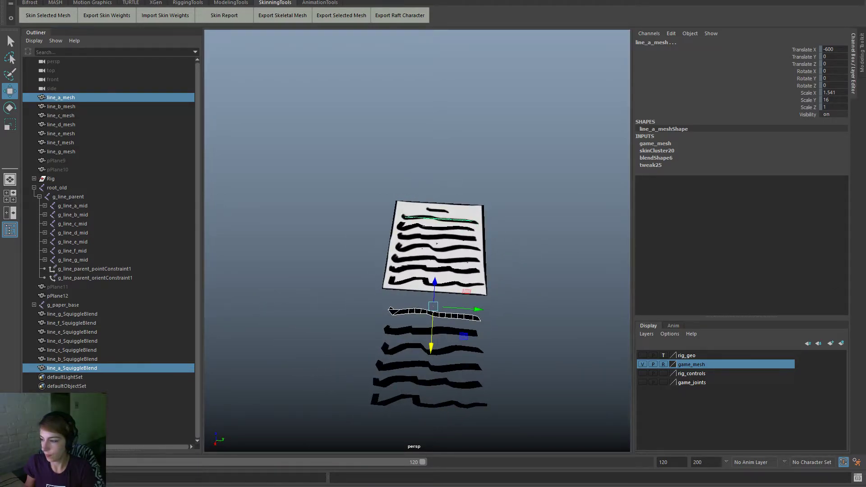
{"action": "left_click", "coordinate": [467, 359]}
{"action": "left_click_drag", "start_coordinate": [485, 302], "coordinate": [482, 265], "text": "alt"}
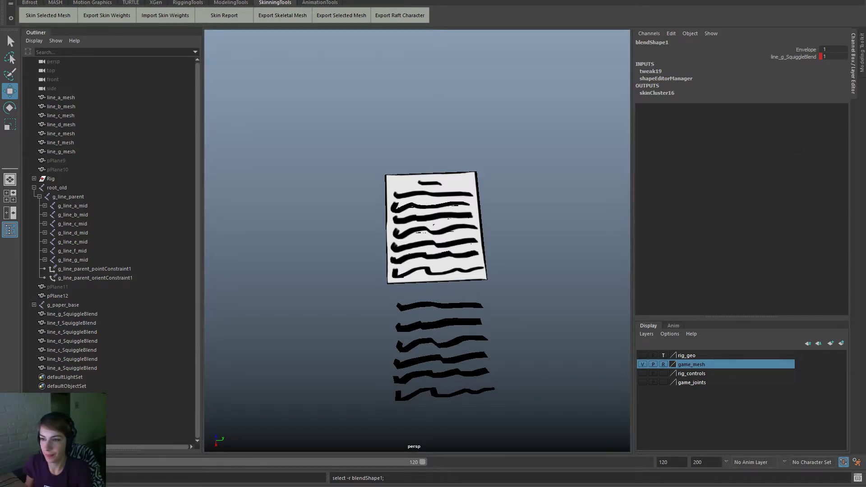
{"action": "left_click", "coordinate": [801, 151]}
{"action": "left_click_drag", "start_coordinate": [523, 402], "coordinate": [450, 310]}
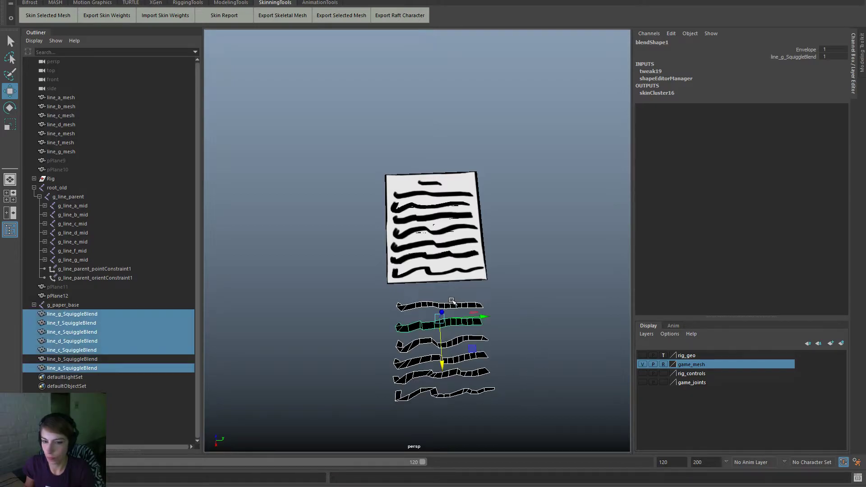
{"action": "left_click_drag", "start_coordinate": [865, 136], "coordinate": [617, 116]}
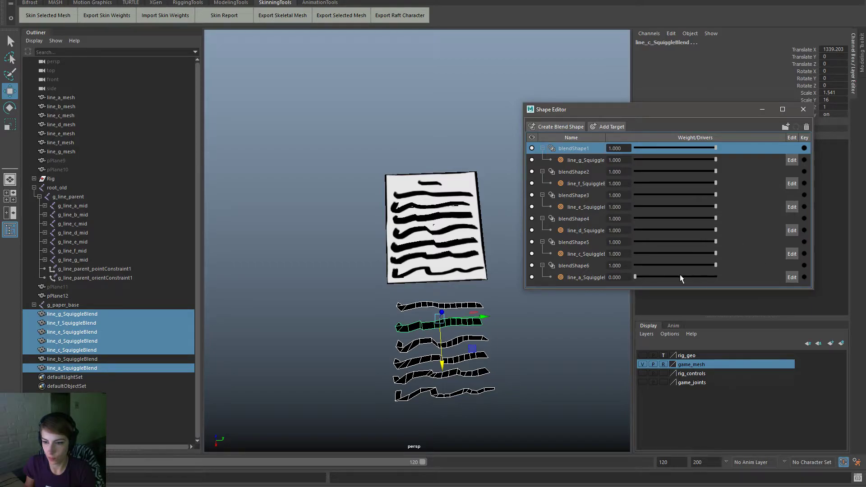
{"action": "left_click", "coordinate": [471, 243]}
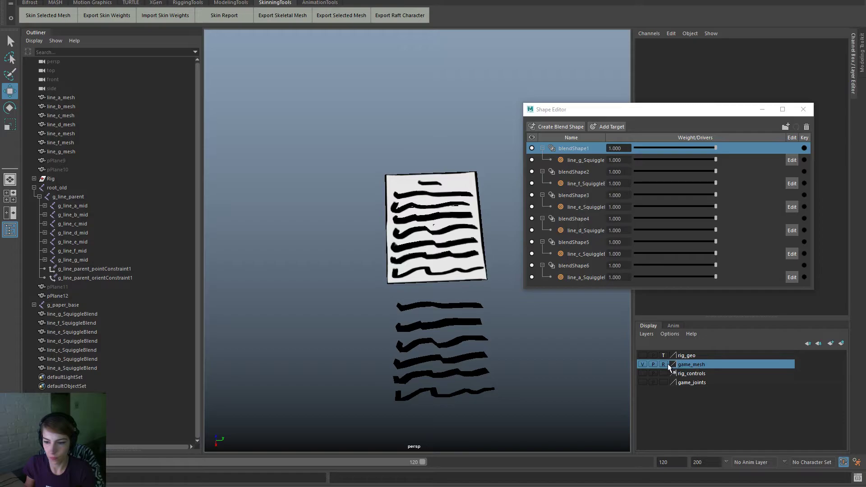
Step: Make the game_mesh layer selectable and replace the paper's color texture with MusicStand_MusicSheet_Empty.tga
{"action": "right_click_drag", "start_coordinate": [474, 176], "coordinate": [486, 385]}
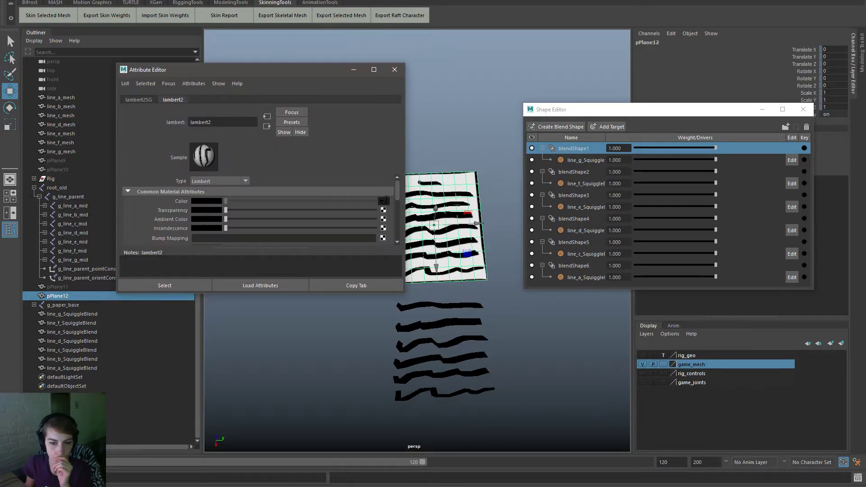
{"action": "left_click", "coordinate": [384, 201]}
{"action": "left_click", "coordinate": [387, 222]}
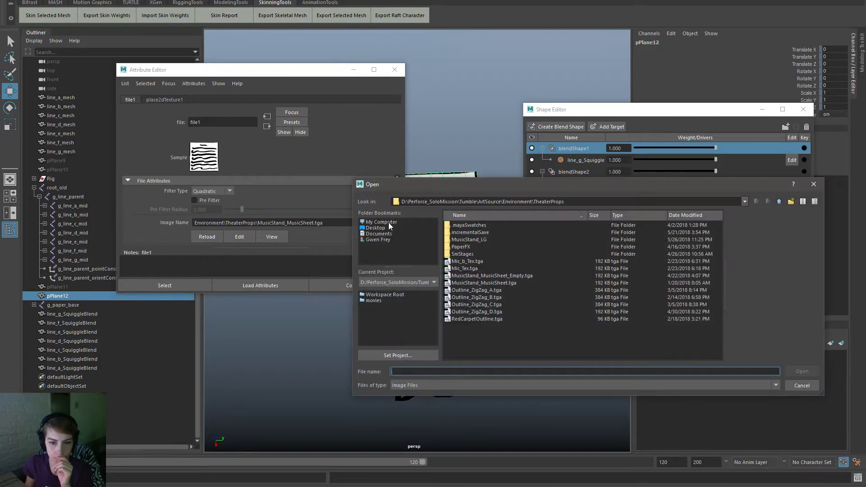
{"action": "double_click", "coordinate": [522, 280]}
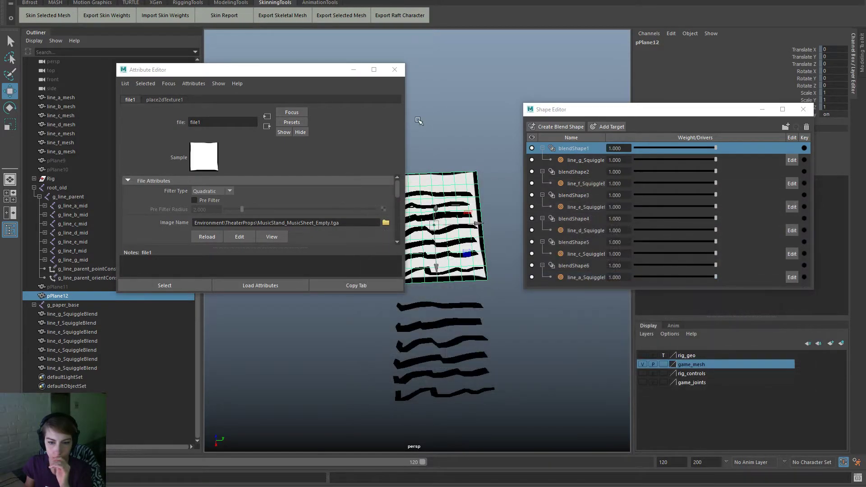
{"action": "left_click", "coordinate": [395, 69]}
{"action": "left_click", "coordinate": [511, 121]}
{"action": "scroll", "coordinate": [461, 316], "scroll_direction": "up", "scroll_amount": 4}
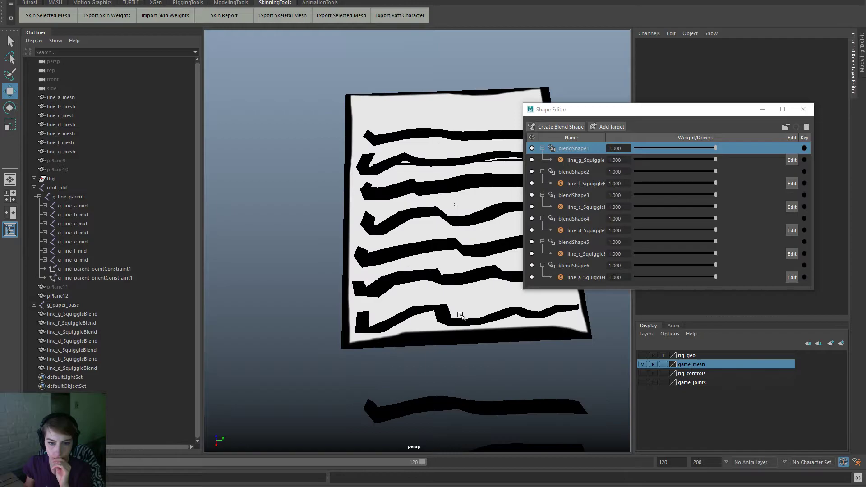
{"action": "scroll", "coordinate": [459, 316], "scroll_direction": "down", "scroll_amount": 4}
Step: Select all vertices of the squiggle meshes below the paper and return to object mode
{"action": "left_click_drag", "start_coordinate": [492, 399], "coordinate": [440, 302]}
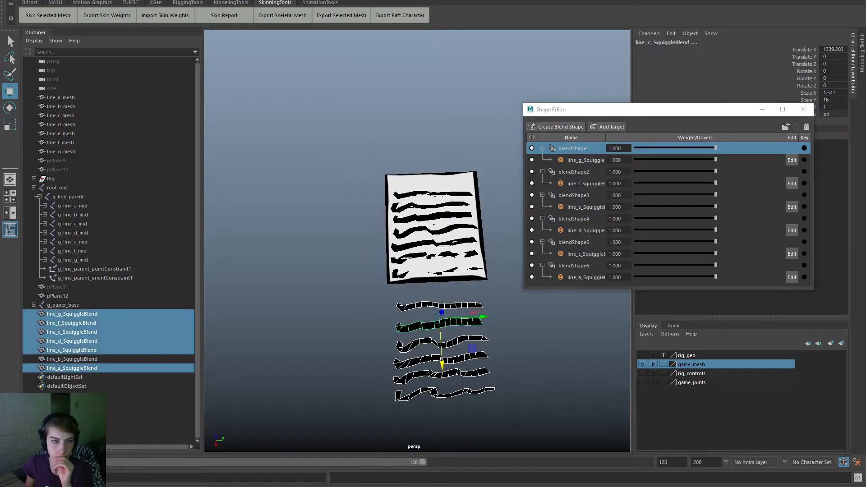
{"action": "key", "text": "F9"}
{"action": "left_click_drag", "start_coordinate": [381, 290], "coordinate": [535, 415]}
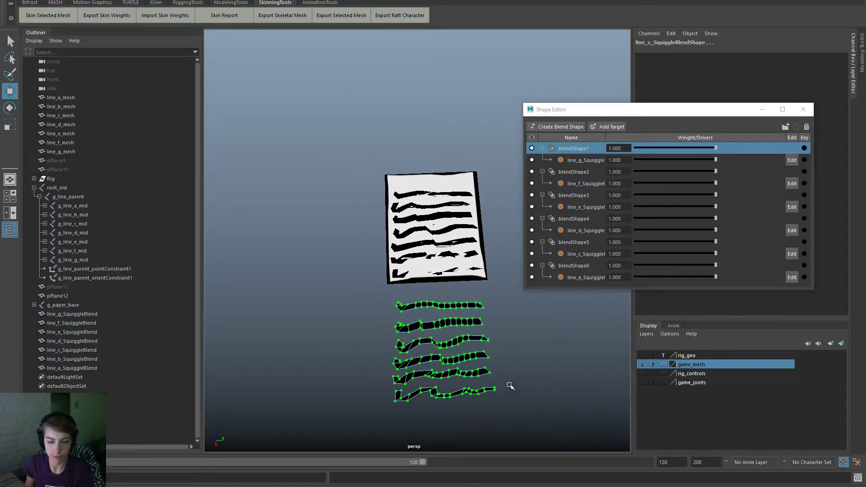
{"action": "left_click_drag", "start_coordinate": [480, 358], "coordinate": [477, 308], "text": "alt"}
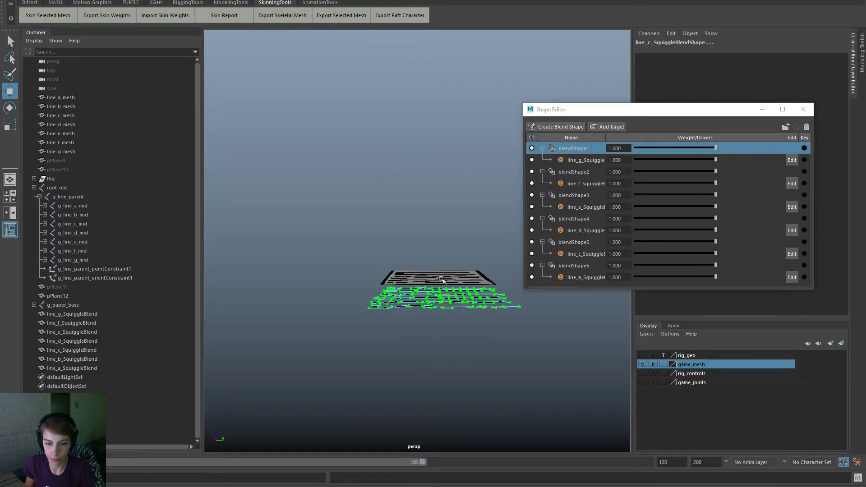
{"action": "right_click_drag", "start_coordinate": [443, 293], "coordinate": [415, 255]}
{"action": "left_click_drag", "start_coordinate": [418, 261], "coordinate": [433, 307], "text": "alt"}
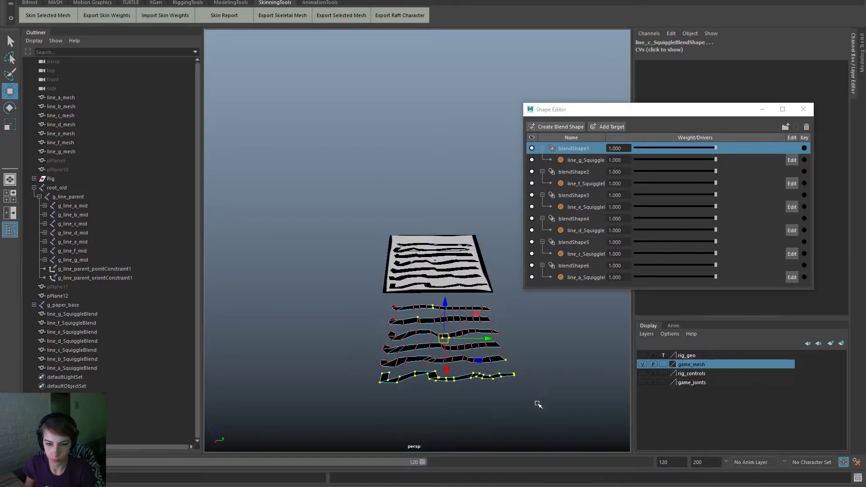
{"action": "left_click_drag", "start_coordinate": [538, 405], "coordinate": [355, 299]}
{"action": "mouse_move", "coordinate": [418, 280]}
{"action": "left_mouse_down", "text": "alt"}
{"action": "mouse_move", "coordinate": [421, 249]}
{"action": "mouse_move", "coordinate": [443, 257]}
{"action": "mouse_move", "coordinate": [454, 297]}
{"action": "mouse_move", "coordinate": [443, 219]}
{"action": "mouse_move", "coordinate": [456, 324]}
{"action": "left_mouse_up", "text": "alt"}
{"action": "right_click_drag", "start_coordinate": [457, 319], "coordinate": [510, 246]}
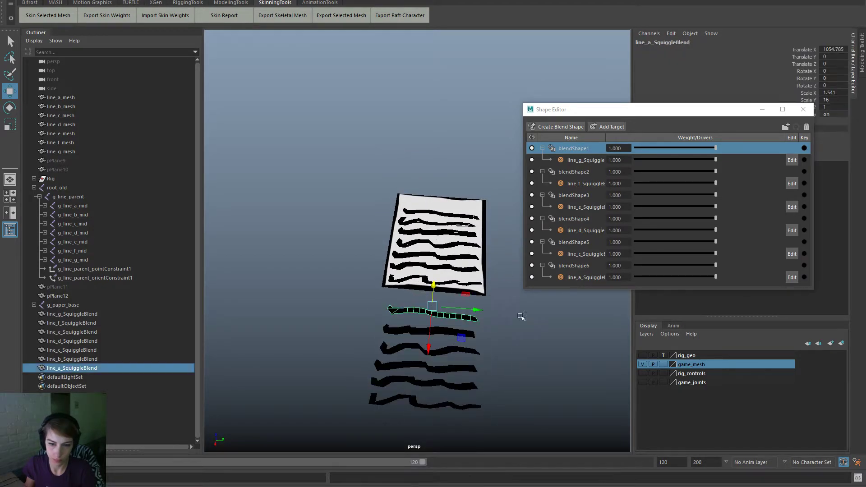
Step: Clear the selection and close the Shape Editor
{"action": "left_click", "coordinate": [520, 315]}
{"action": "mouse_move", "coordinate": [453, 293]}
{"action": "left_mouse_down", "text": "alt"}
{"action": "mouse_move", "coordinate": [391, 273]}
{"action": "mouse_move", "coordinate": [462, 313]}
{"action": "left_mouse_up", "text": "alt"}
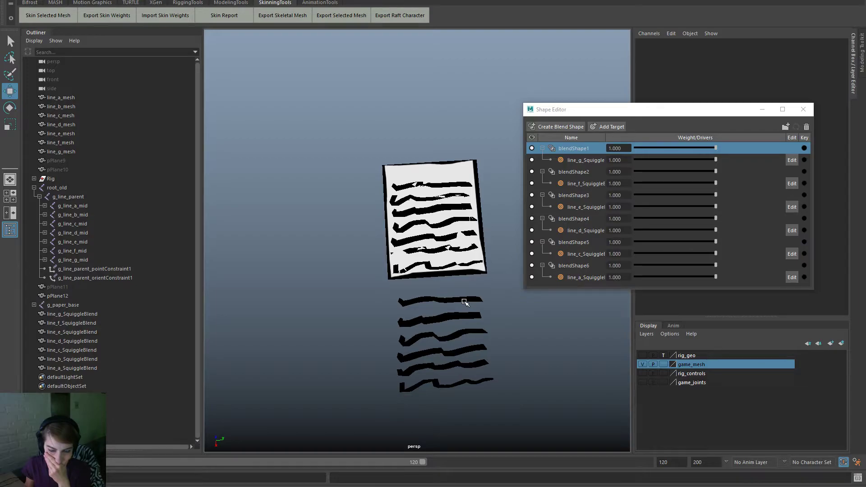
{"action": "key", "text": "alt+v"}
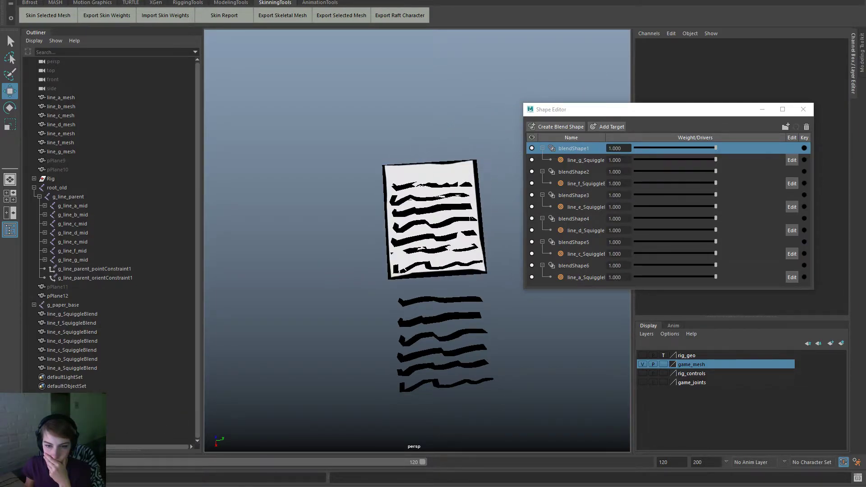
{"action": "left_click", "coordinate": [803, 109]}
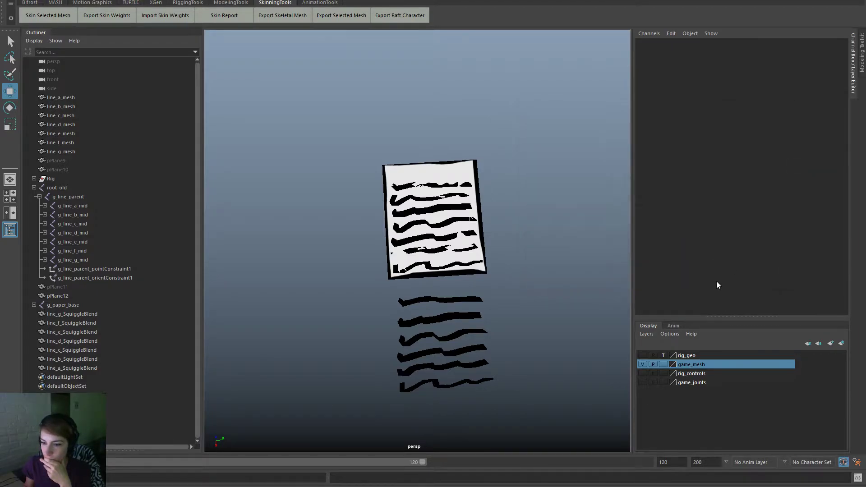
Step: Show the rig_controls layer, test the rig by moving paper_base_control away from the paper, and undo the move
{"action": "left_click", "coordinate": [643, 373]}
{"action": "left_click_drag", "start_coordinate": [487, 185], "coordinate": [481, 182]}
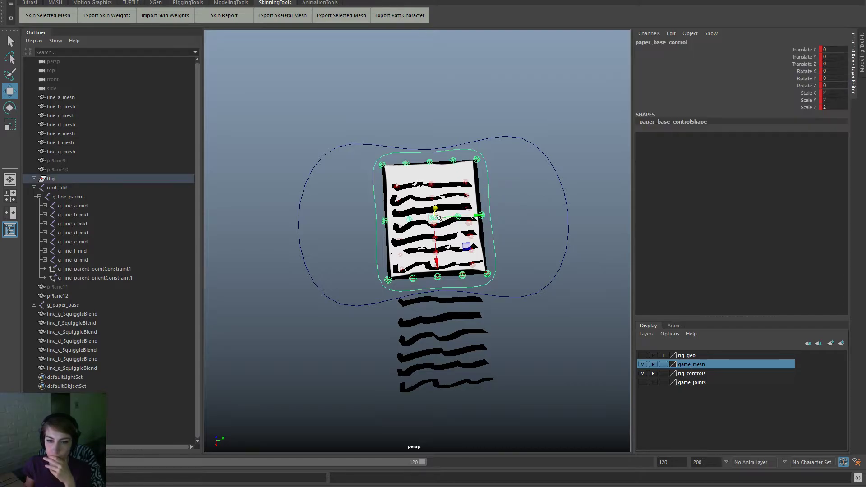
{"action": "left_click_drag", "start_coordinate": [434, 218], "coordinate": [546, 149]}
{"action": "key", "text": "ctrl+z"}
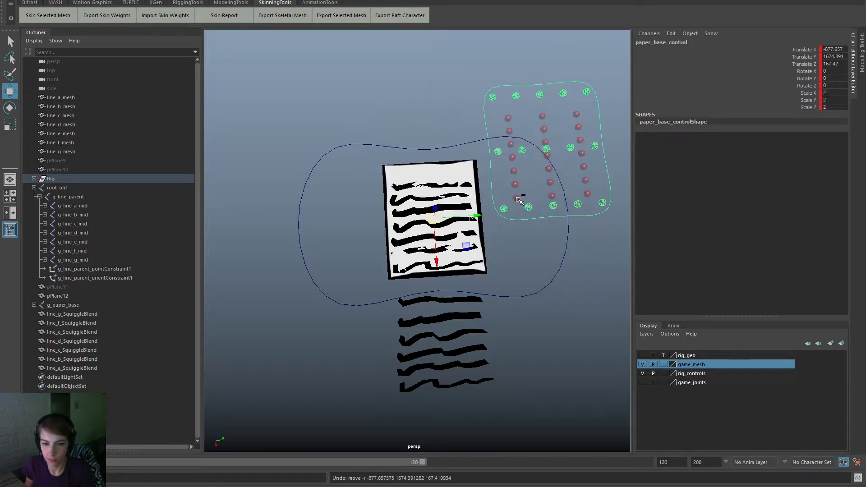
Step: Select line_e_mesh on the paper and turn on Wireframe on Shaded in the perspective view
{"action": "scroll", "coordinate": [426, 242], "scroll_direction": "up", "scroll_amount": 3}
{"action": "left_click", "coordinate": [425, 241]}
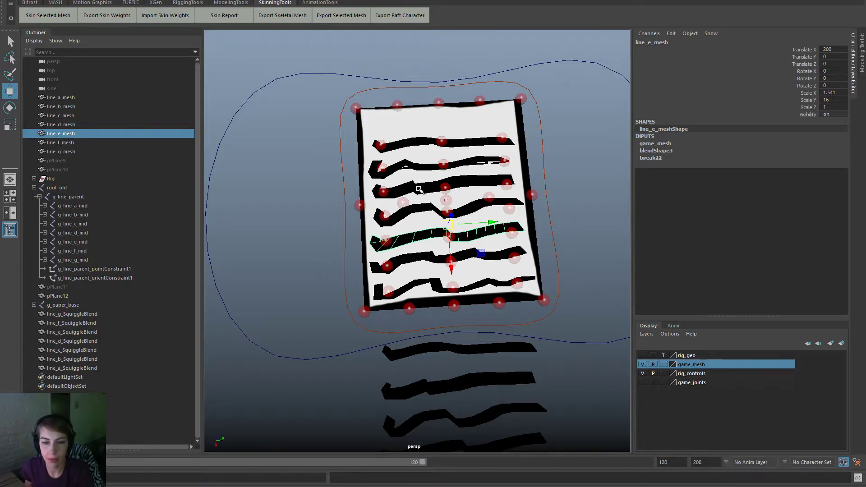
{"action": "key", "text": "space"}
{"action": "left_click", "coordinate": [377, 171]}
{"action": "left_click", "coordinate": [400, 263]}
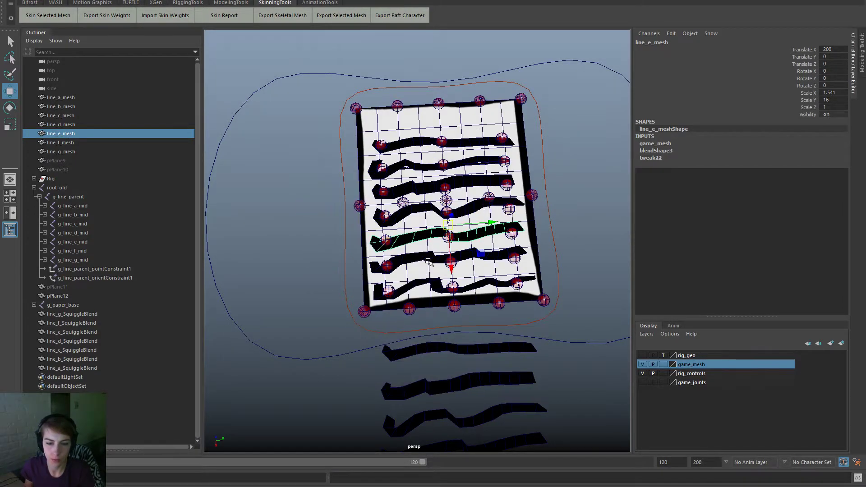
Step: Clear the selection, test the rig by moving paper_mid3Handle, and undo the move
{"action": "left_click_drag", "start_coordinate": [445, 264], "coordinate": [454, 301], "text": "alt"}
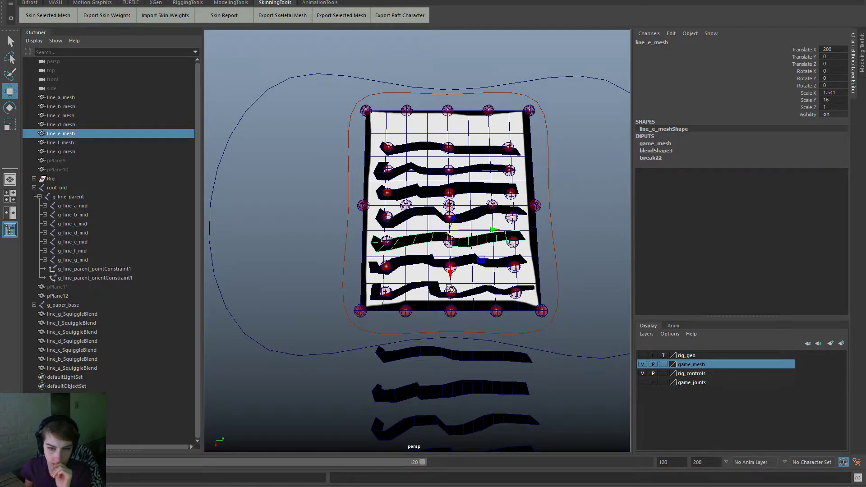
{"action": "left_click", "coordinate": [420, 218]}
{"action": "key", "text": "ctrl+z"}
{"action": "key", "text": "ctrl+z"}
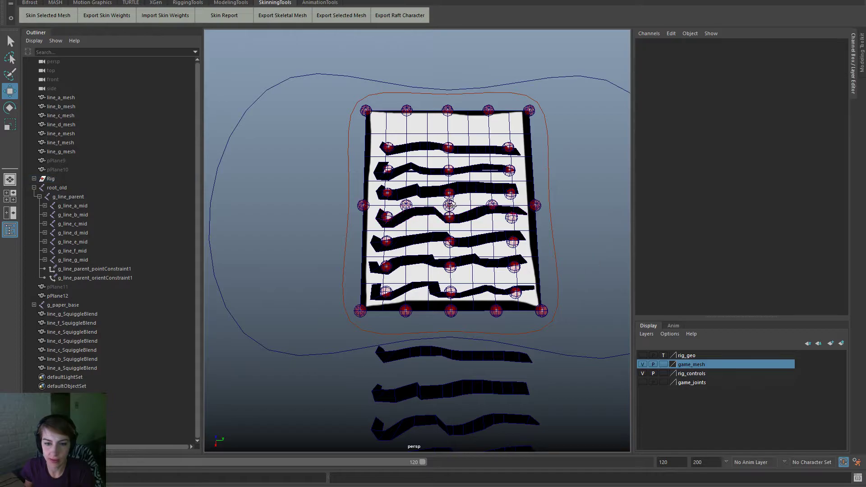
{"action": "left_click_drag", "start_coordinate": [458, 289], "coordinate": [492, 202], "text": "alt"}
{"action": "key", "text": "ctrl+z"}
{"action": "key", "text": "ctrl+z"}
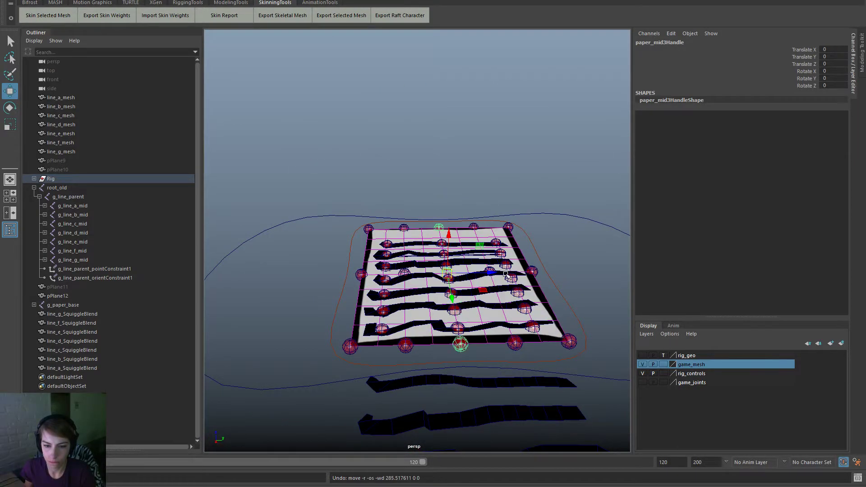
Step: Test how the paper bends by moving paper_mid4Handle, and undo the move
{"action": "left_click", "coordinate": [515, 343]}
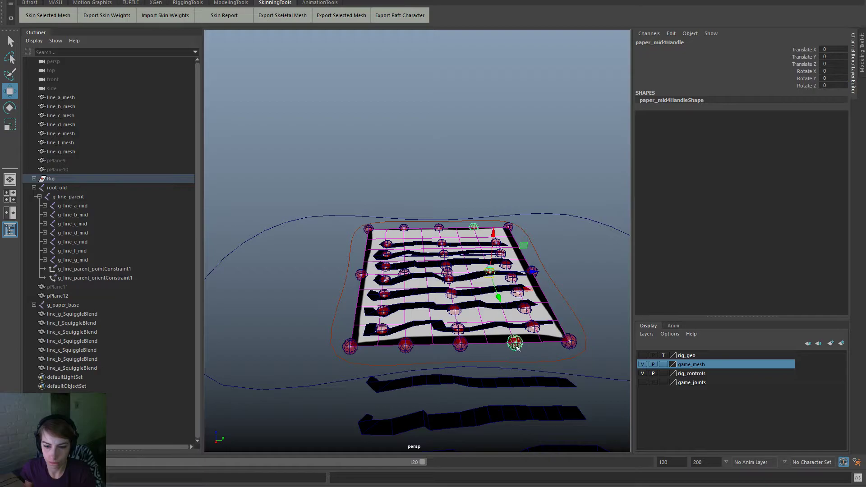
{"action": "left_click_drag", "start_coordinate": [515, 343], "coordinate": [428, 200]}
{"action": "left_click_drag", "start_coordinate": [532, 293], "coordinate": [579, 350], "text": "alt"}
{"action": "key", "text": "ctrl+z"}
Step: Test the paper's folding by moving paper_mid2Handle and paper_top2Handle, undo the moves, and clear the selection
{"action": "left_click", "coordinate": [409, 260]}
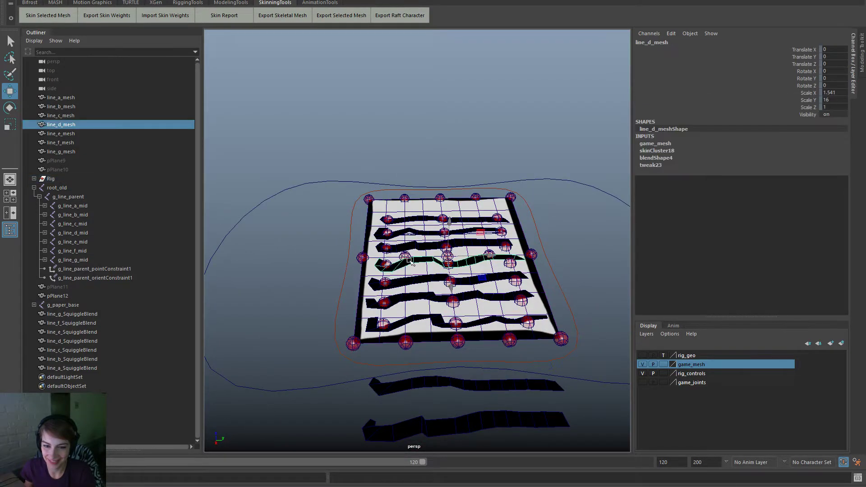
{"action": "left_click", "coordinate": [405, 254]}
{"action": "left_click", "coordinate": [400, 190]}
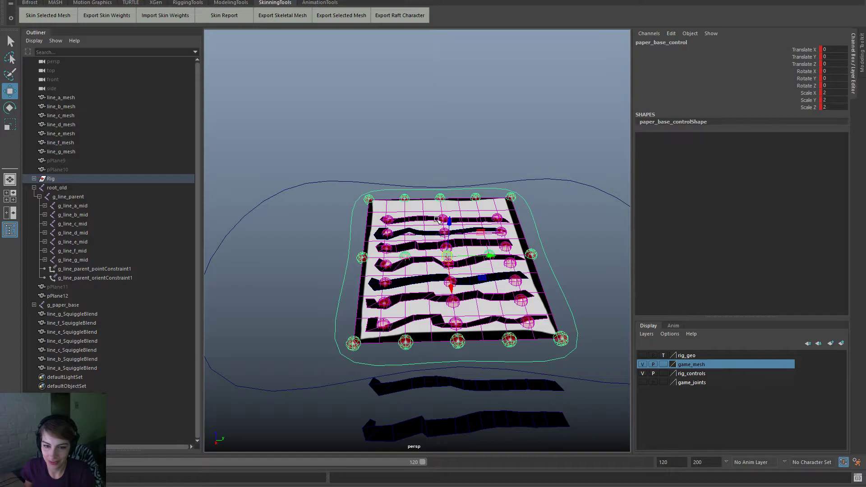
{"action": "left_click_drag", "start_coordinate": [449, 256], "coordinate": [368, 248], "text": "alt"}
{"action": "left_click", "coordinate": [439, 271]}
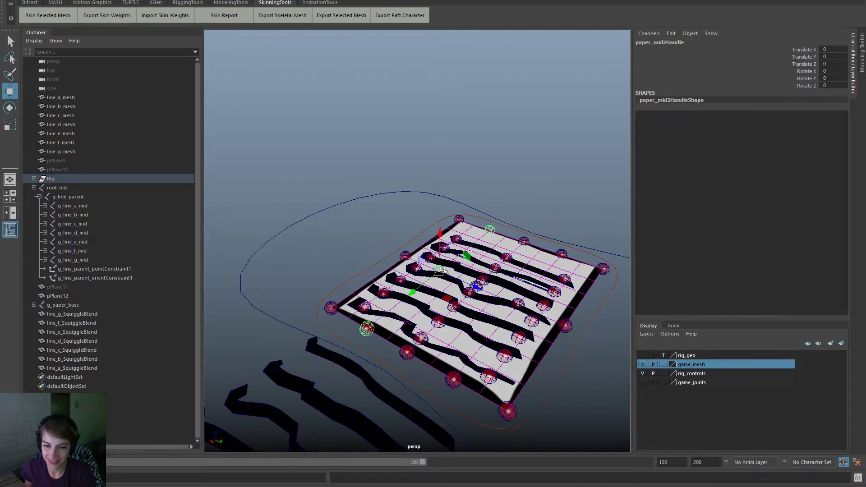
{"action": "left_click_drag", "start_coordinate": [441, 271], "coordinate": [419, 195]}
{"action": "left_click", "coordinate": [470, 168]}
{"action": "left_click_drag", "start_coordinate": [470, 167], "coordinate": [201, 283]}
{"action": "key", "text": "ctrl+z"}
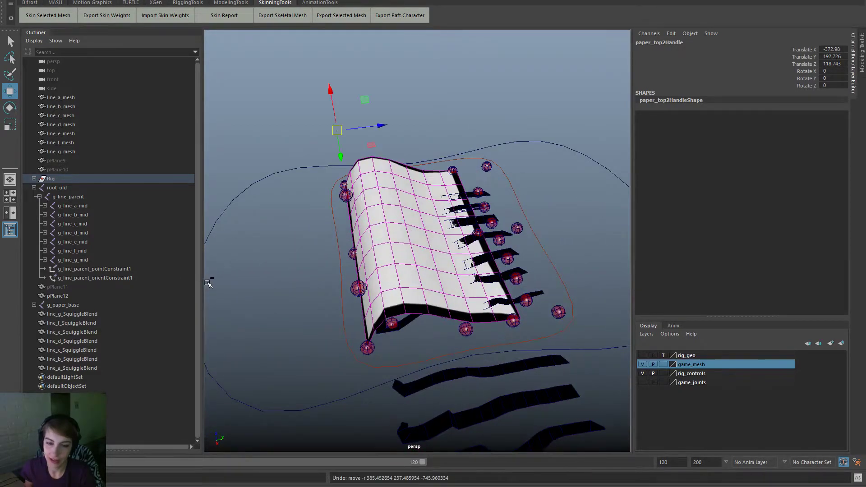
{"action": "key", "text": "ctrl+z"}
{"action": "key", "text": "ctrl+z"}
{"action": "left_click", "coordinate": [441, 79]}
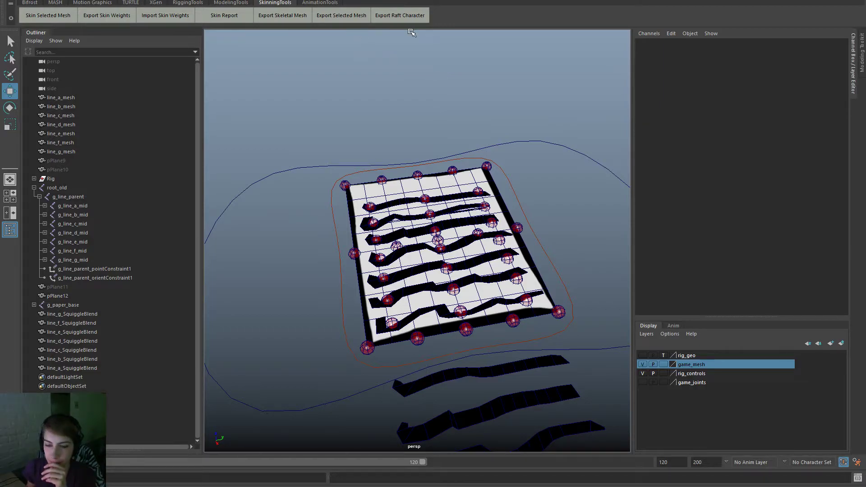
Step: Try polySmoothFace1 Divisions of 2 and 0 on the paper plane pPlane12, and restore the value to 1
{"action": "left_click_drag", "start_coordinate": [483, 266], "coordinate": [464, 254], "text": "alt"}
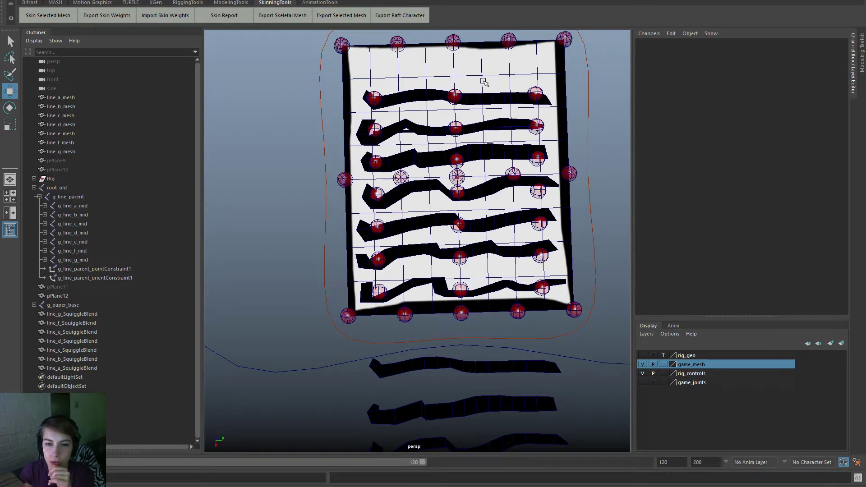
{"action": "left_click", "coordinate": [564, 143]}
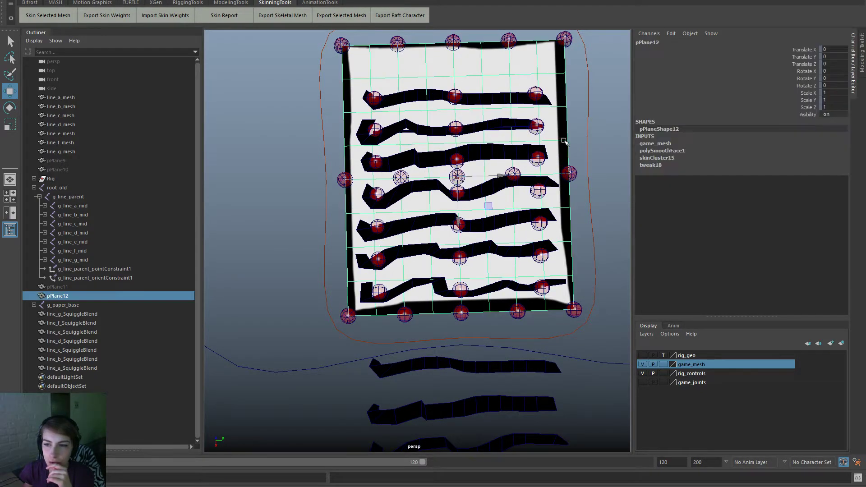
{"action": "left_click", "coordinate": [663, 152]}
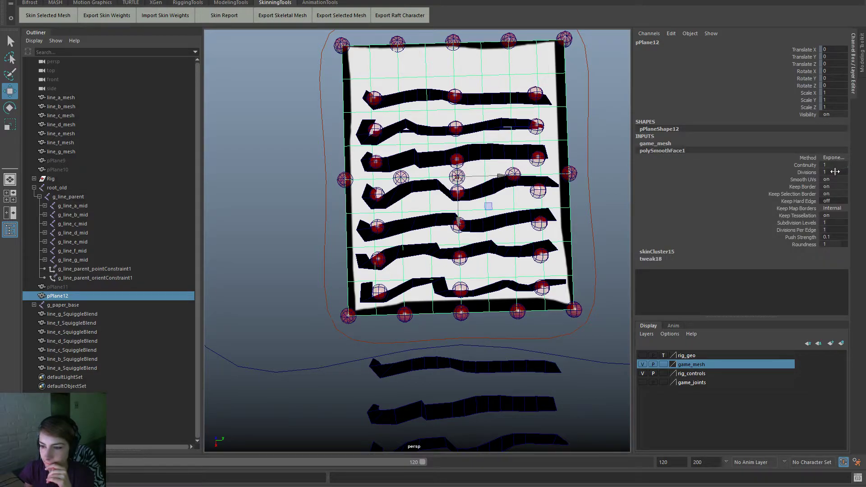
{"action": "left_click", "coordinate": [835, 171]}
{"action": "type", "text": "2"}
{"action": "key", "text": "Return"}
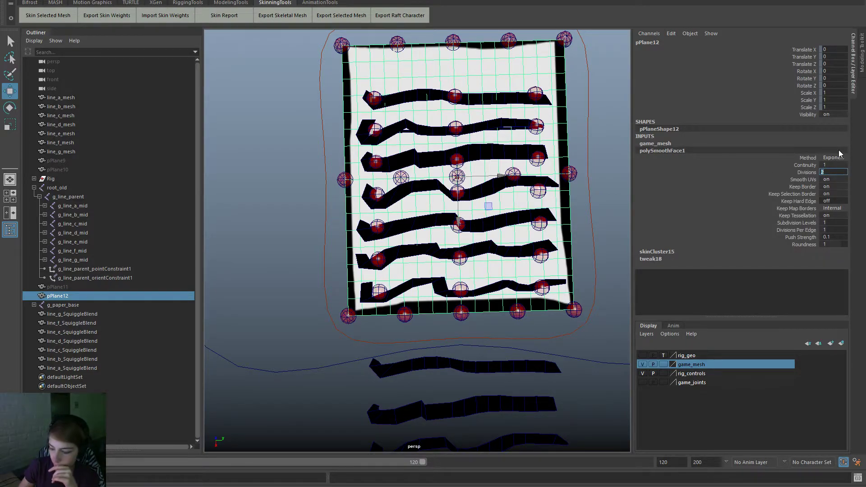
{"action": "type", "text": "0"}
{"action": "key", "text": "Return"}
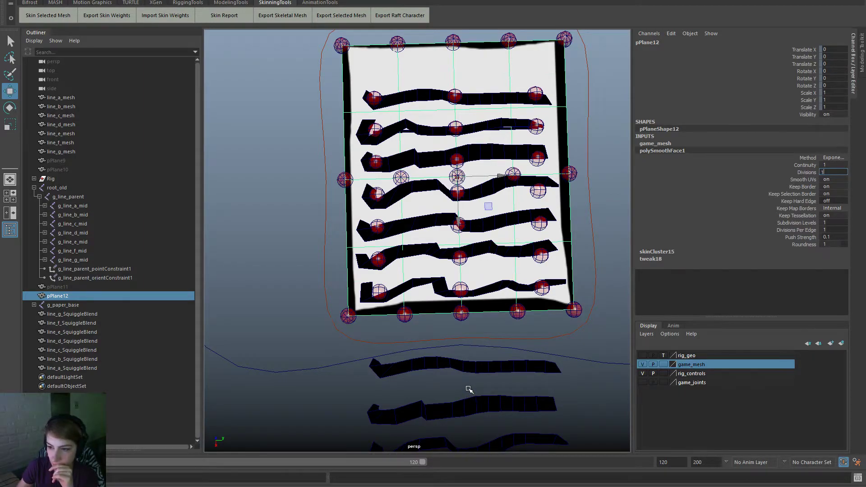
{"action": "type", "text": "1"}
{"action": "key", "text": "Return"}
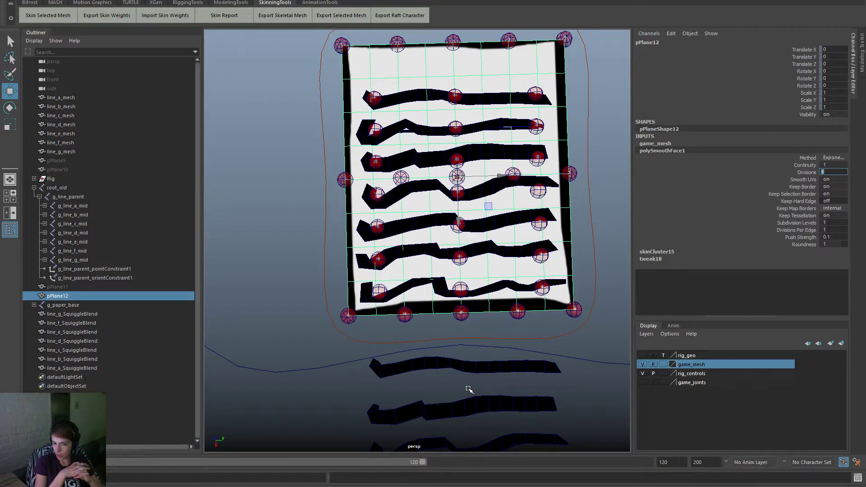
Step: Play back the rig animation and examine how the line meshes follow the moving paper
{"action": "key", "text": "alt+v"}
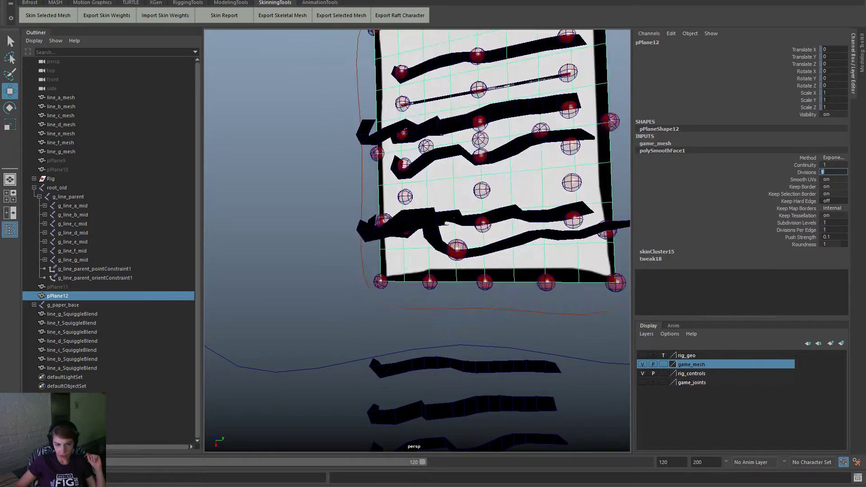
{"action": "key", "text": "ctrl+z"}
{"action": "key", "text": "ctrl+z"}
{"action": "key", "text": "ctrl+z"}
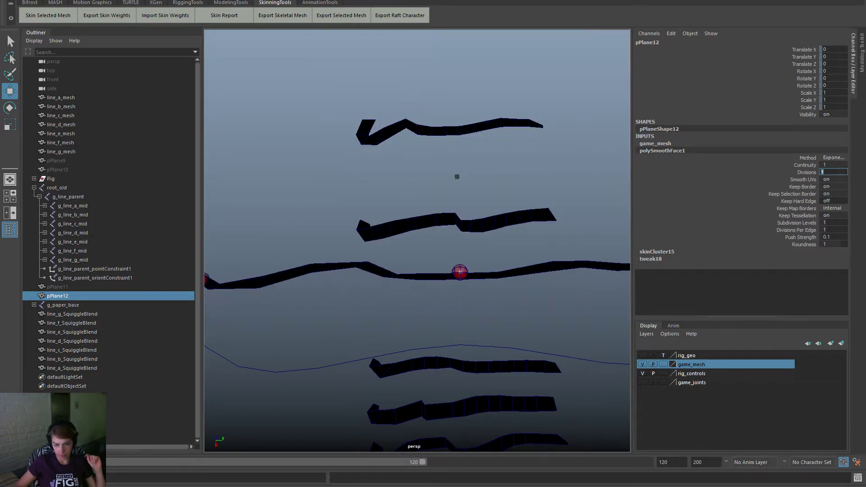
{"action": "key", "text": "ctrl+z"}
{"action": "key", "text": "ctrl+z"}
{"action": "key", "text": "ctrl+z"}
{"action": "key", "text": "ctrl+z"}
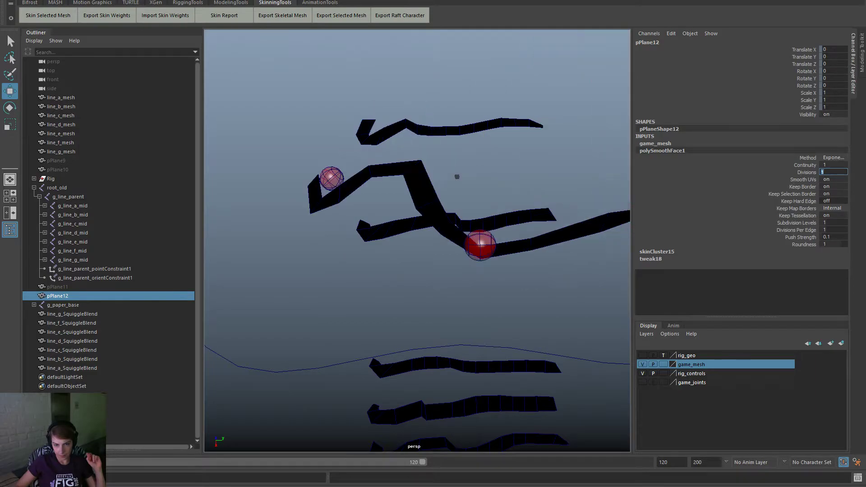
{"action": "key", "text": "ctrl+z"}
{"action": "key", "text": "ctrl+z"}
{"action": "key", "text": "ctrl+z"}
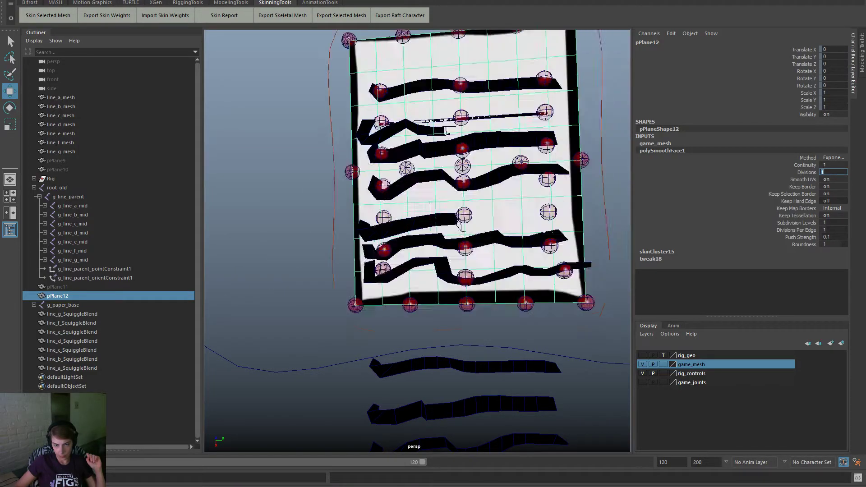
{"action": "key", "text": "ctrl+z"}
{"action": "key", "text": "ctrl+z"}
{"action": "key", "text": "ctrl+z"}
{"action": "key", "text": "ctrl+z"}
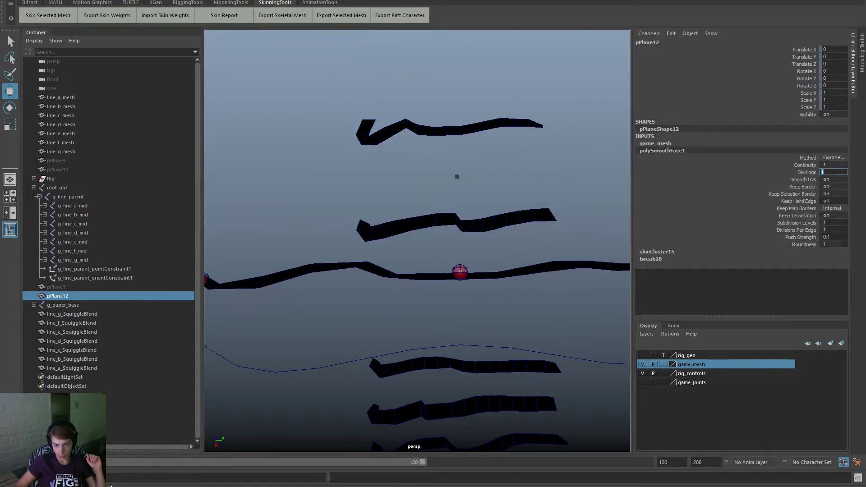
{"action": "right_click_drag", "start_coordinate": [383, 356], "coordinate": [292, 416], "text": "alt"}
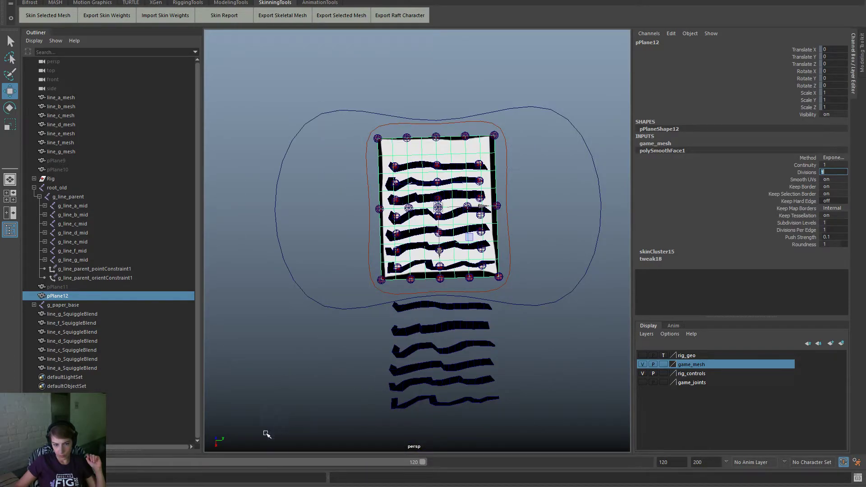
{"action": "key", "text": "ctrl+z"}
{"action": "key", "text": "ctrl+z"}
{"action": "key", "text": "ctrl+z"}
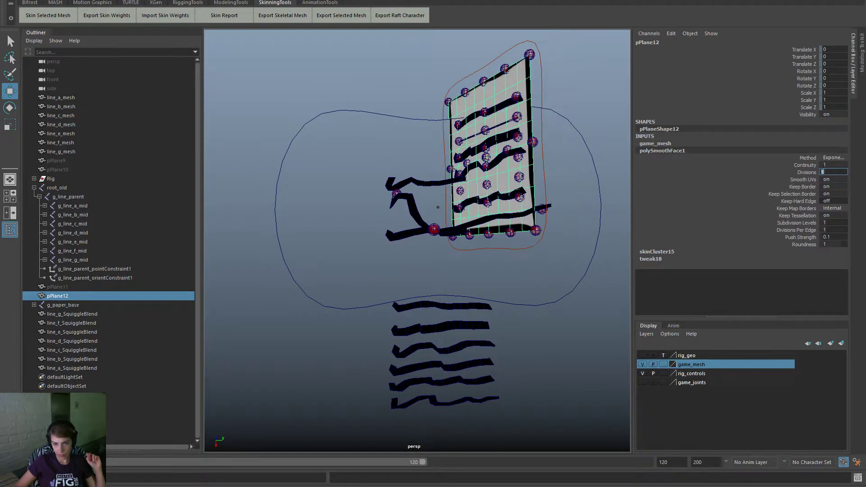
{"action": "key", "text": "ctrl+z"}
{"action": "key", "text": "ctrl+z"}
{"action": "key", "text": "ctrl+z"}
{"action": "key", "text": "ctrl+z"}
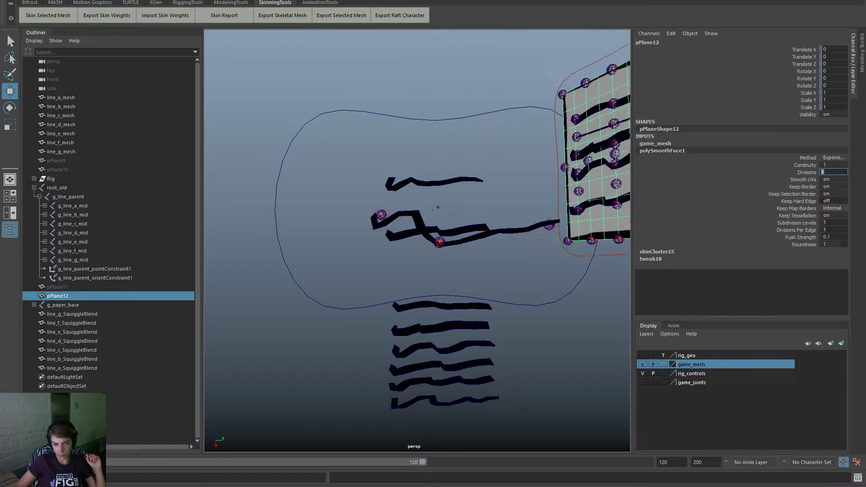
{"action": "key", "text": "ctrl+z"}
{"action": "key", "text": "ctrl+z"}
{"action": "key", "text": "ctrl+z"}
{"action": "key", "text": "ctrl+z"}
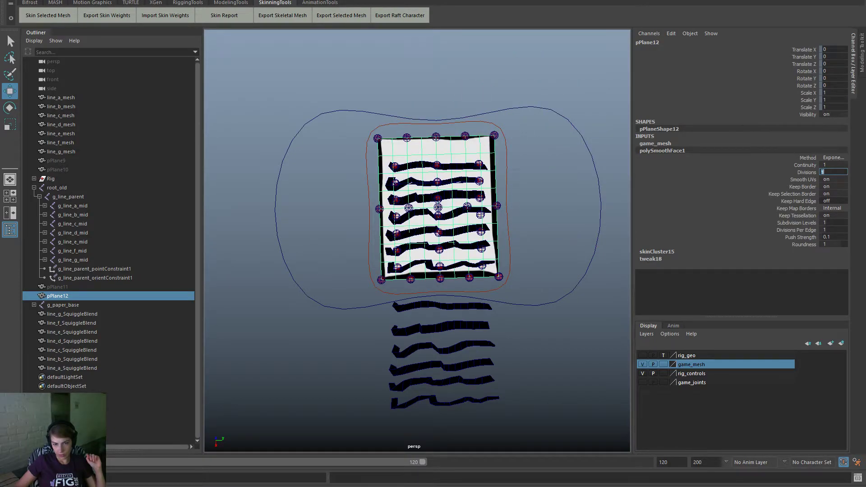
{"action": "key", "text": "ctrl+z"}
{"action": "key", "text": "ctrl+z"}
{"action": "key", "text": "ctrl+z"}
{"action": "key", "text": "ctrl+z"}
{"action": "key", "text": "ctrl+z"}
{"action": "key", "text": "ctrl+z"}
{"action": "key", "text": "ctrl+z"}
{"action": "key", "text": "ctrl+z"}
{"action": "key", "text": "ctrl+z"}
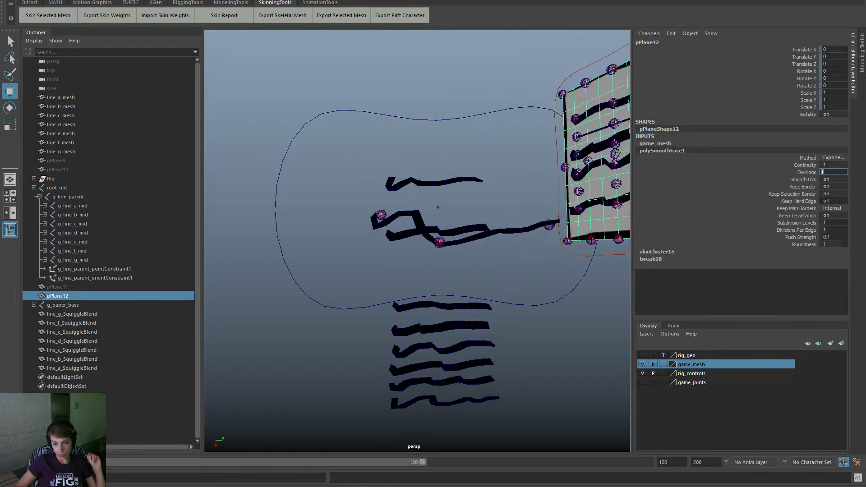
{"action": "key", "text": "ctrl+z"}
{"action": "key", "text": "ctrl+z"}
{"action": "key", "text": "ctrl+z"}
{"action": "key", "text": "ctrl+z"}
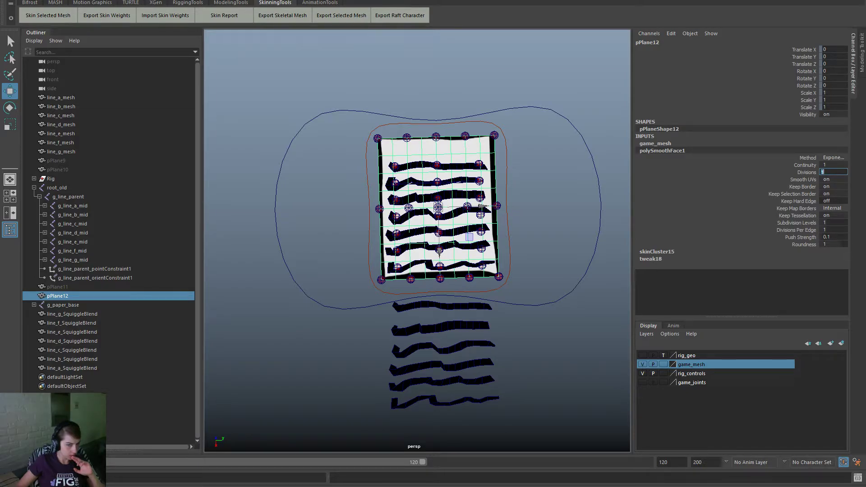
Step: Select the paper plane pPlane12 and duplicate it
{"action": "scroll", "coordinate": [343, 359], "scroll_direction": "up", "scroll_amount": 2}
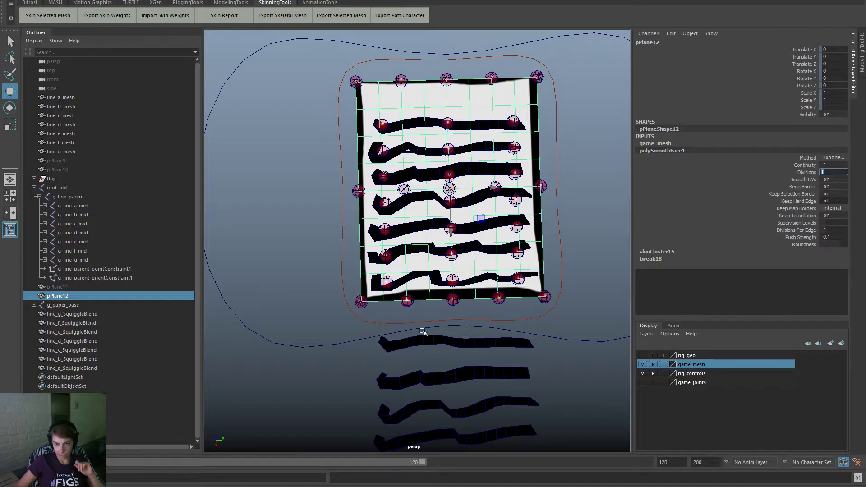
{"action": "left_click", "coordinate": [592, 271]}
{"action": "left_click", "coordinate": [536, 274]}
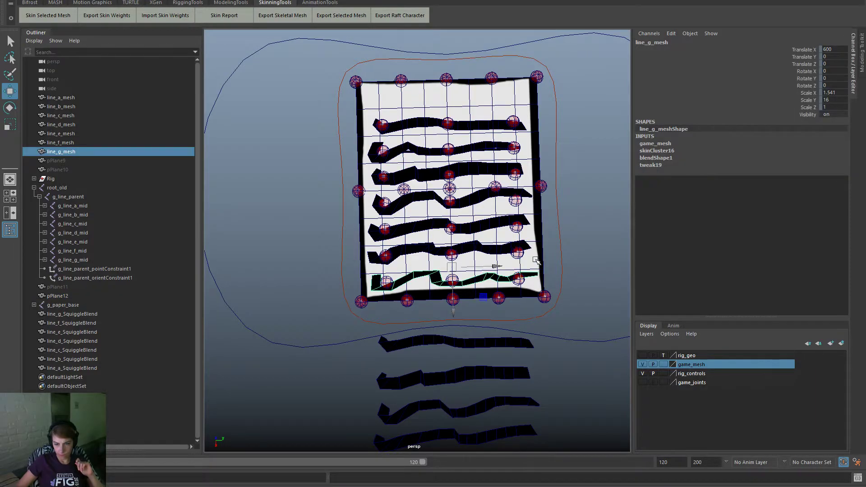
{"action": "left_click", "coordinate": [536, 261]}
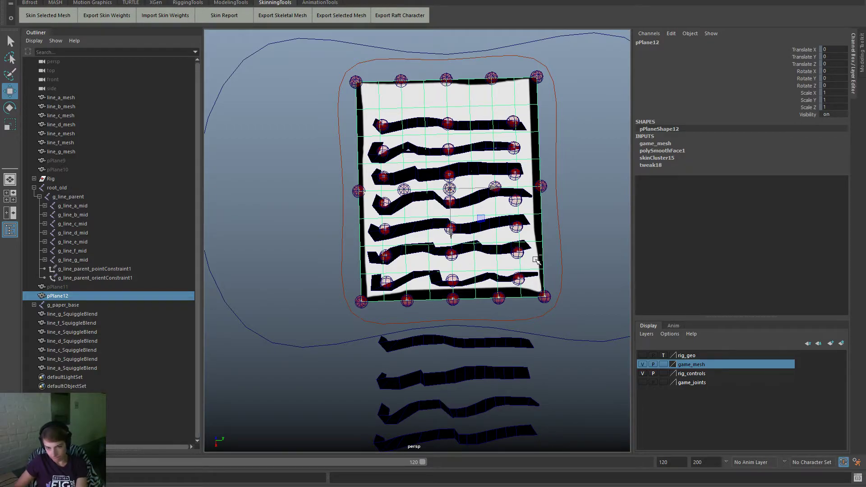
{"action": "key", "text": "ctrl+d"}
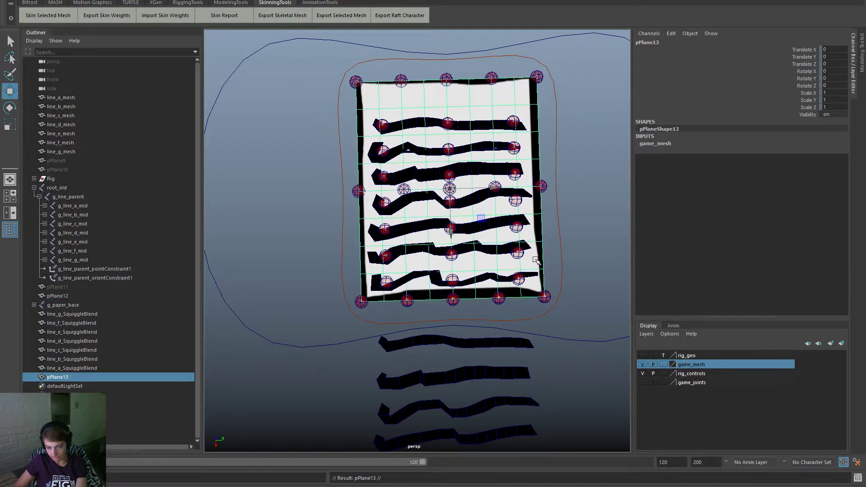
Step: Isolate the duplicated paper plane in the perspective view
{"action": "key", "text": "space"}
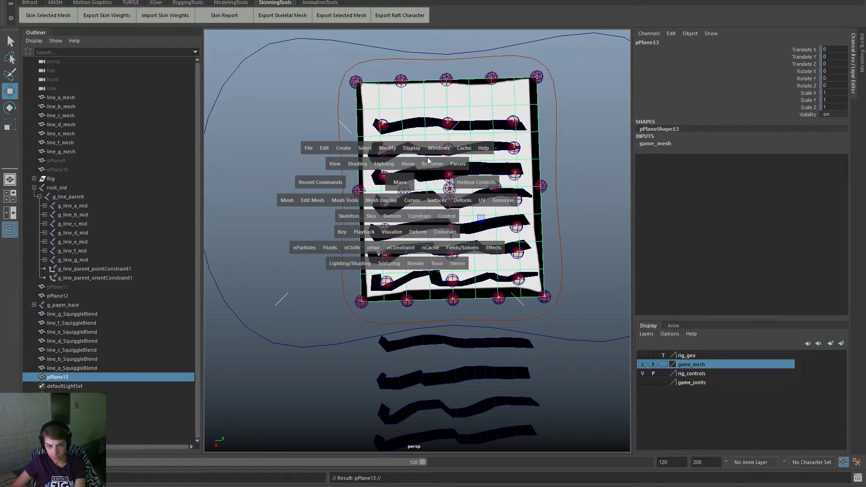
{"action": "left_click_drag", "start_coordinate": [410, 165], "coordinate": [465, 161]}
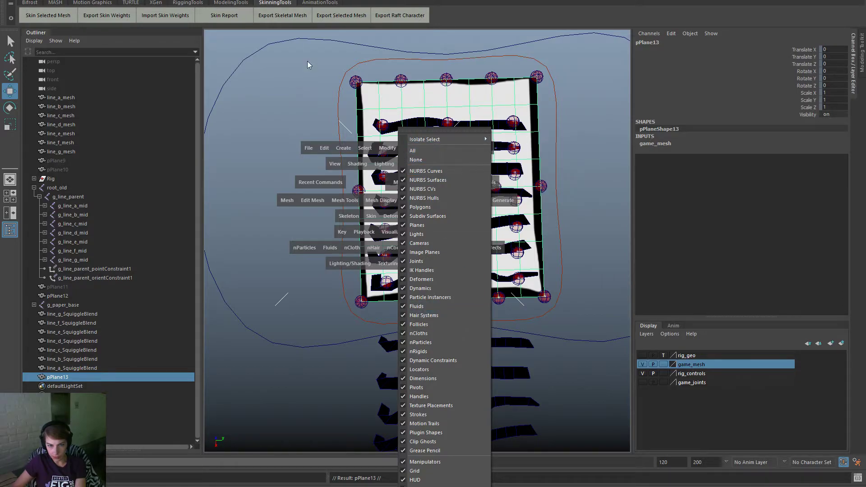
{"action": "mouse_move", "coordinate": [480, 139]}
{"action": "left_click", "coordinate": [535, 148]}
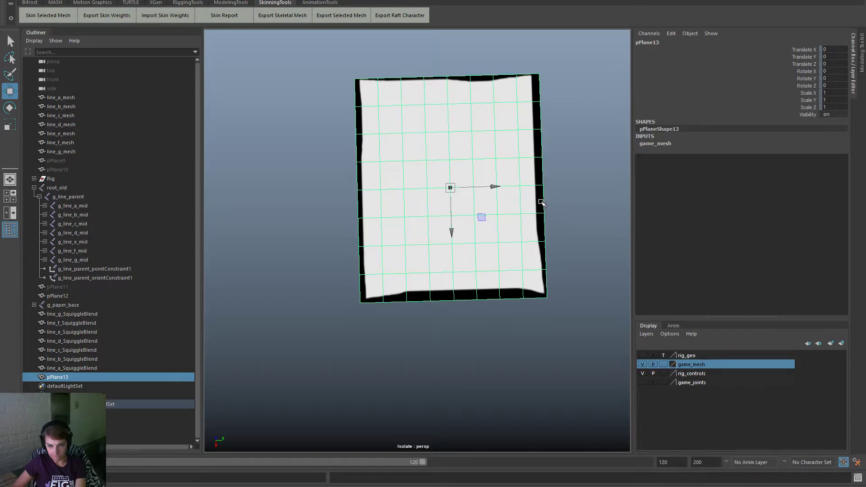
Step: Delete the three horizontal edge loops below the centre loop of the duplicated paper plane pPlane13
{"action": "right_click_drag", "start_coordinate": [529, 211], "coordinate": [533, 187]}
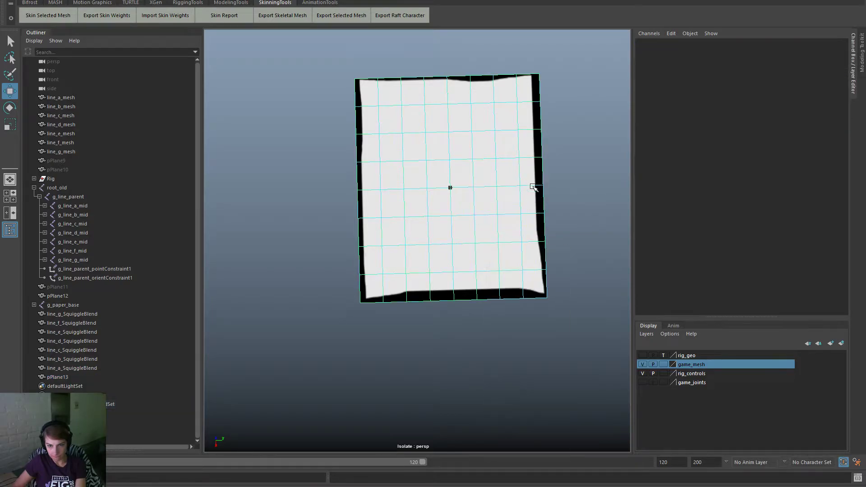
{"action": "double_click", "coordinate": [537, 210]}
{"action": "left_click", "coordinate": [526, 217]}
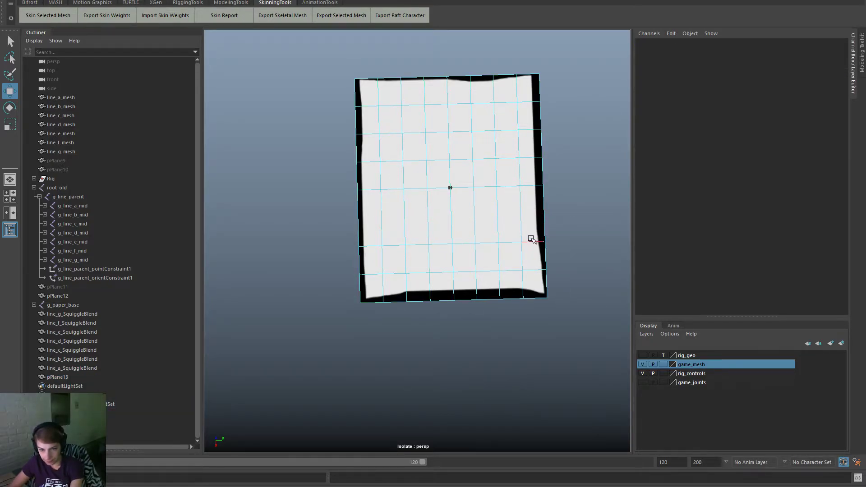
{"action": "double_click", "coordinate": [533, 241]}
{"action": "key", "text": "ctrl+z"}
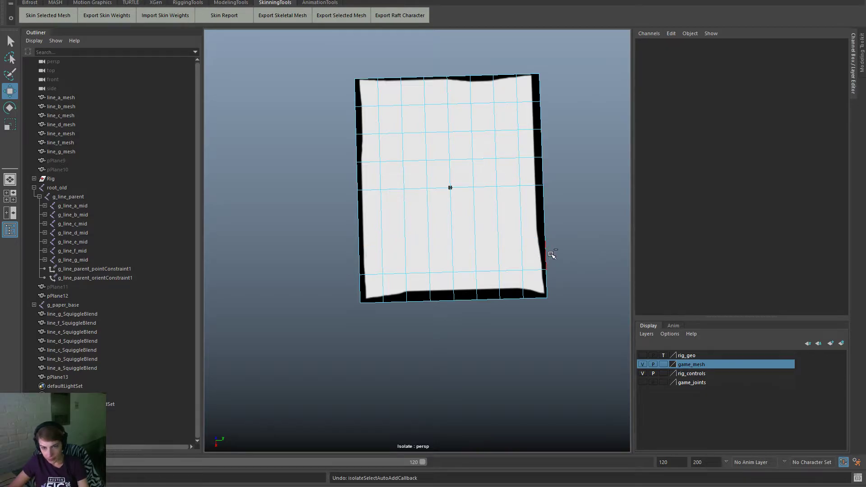
{"action": "key", "text": "ctrl+z"}
{"action": "key", "text": "ctrl+z"}
{"action": "key", "text": "ctrl+z"}
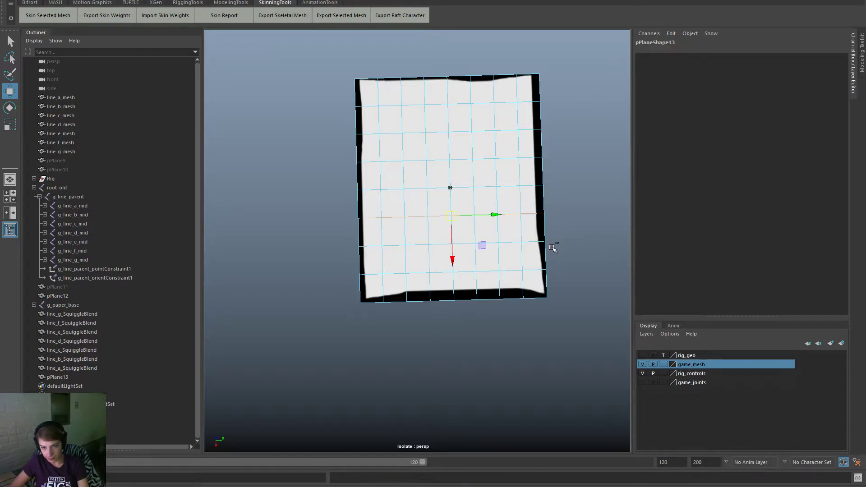
{"action": "key", "text": "Delete"}
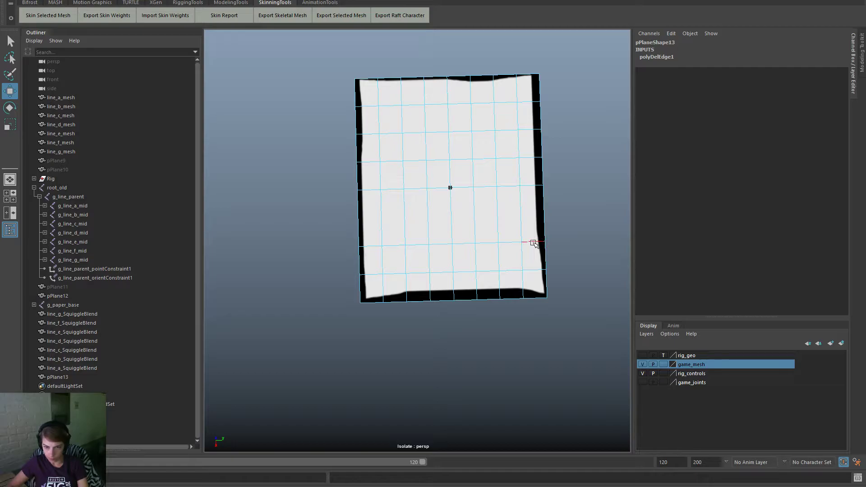
{"action": "double_click", "coordinate": [533, 244]}
{"action": "key", "text": "Delete"}
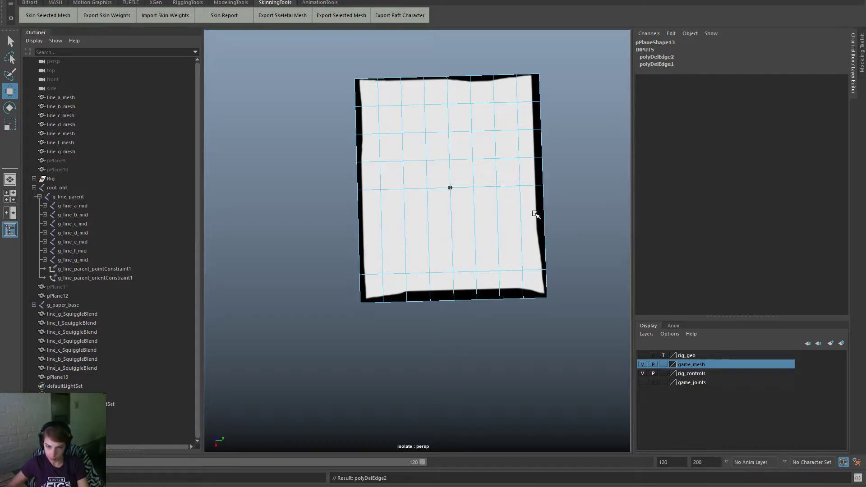
{"action": "left_click", "coordinate": [539, 271]}
{"action": "key", "text": "Delete"}
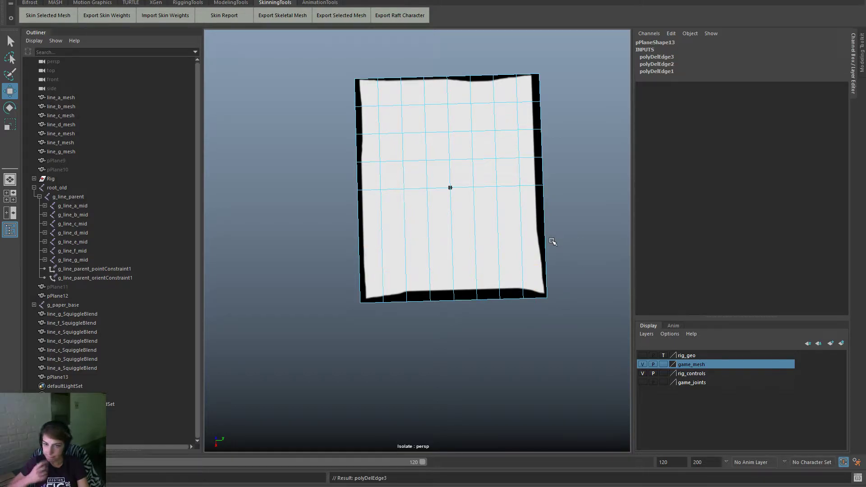
{"action": "double_click", "coordinate": [495, 158]}
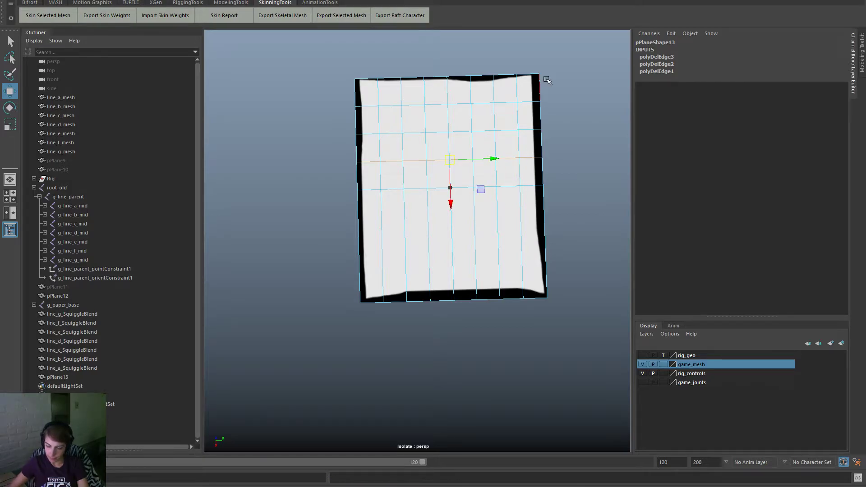
{"action": "key", "text": "Delete"}
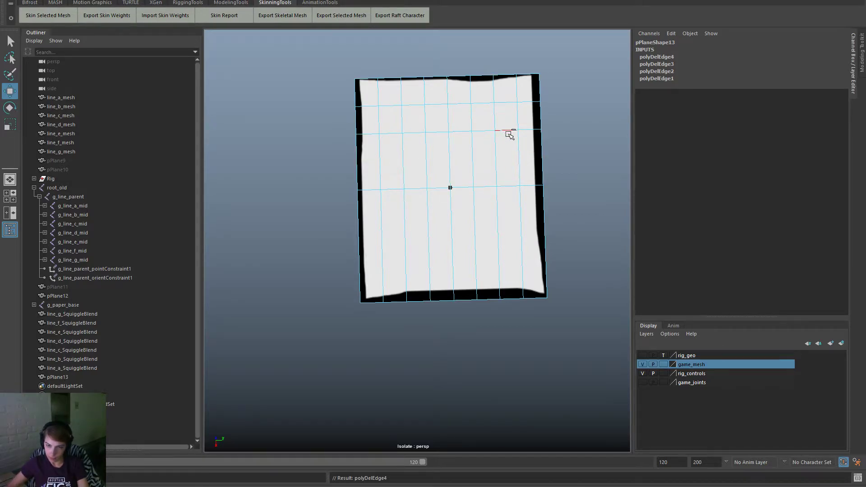
{"action": "key", "text": "ctrl+z"}
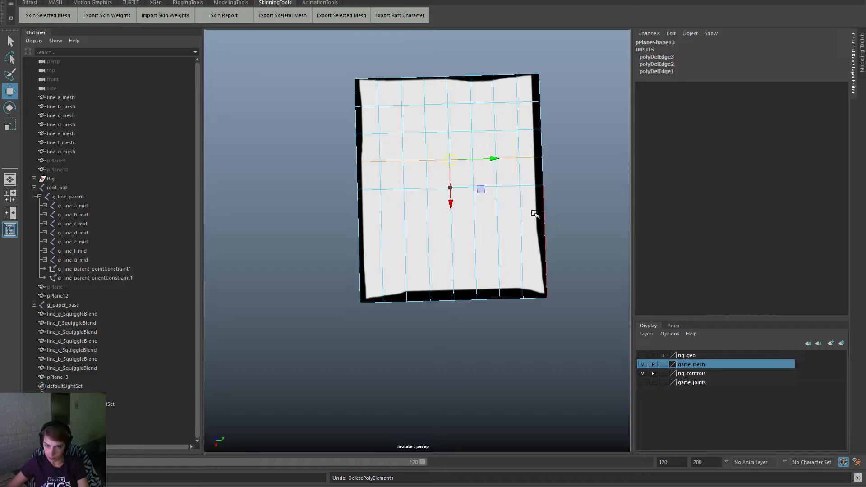
Step: Start the Insert Edge Loop Tool on pPlane13 and configure it for Multiple edge loops with 4 loops
{"action": "right_click_drag", "start_coordinate": [535, 215], "coordinate": [596, 179]}
{"action": "key", "text": "space"}
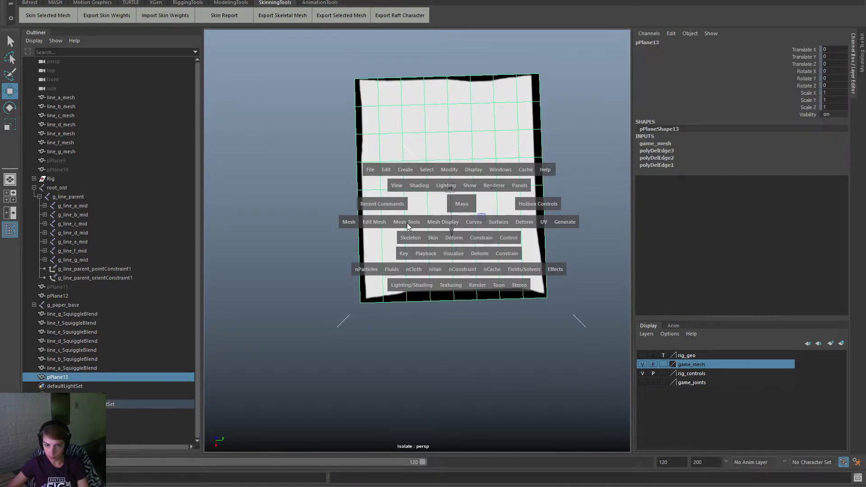
{"action": "left_click", "coordinate": [407, 224]}
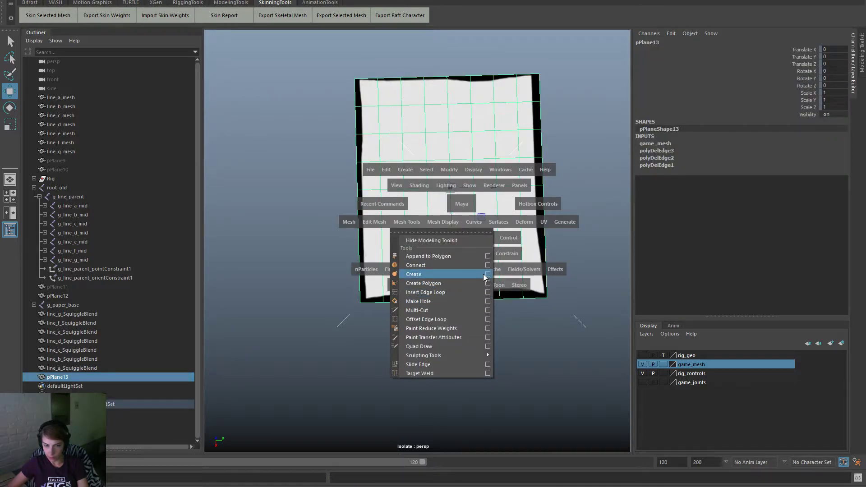
{"action": "left_click", "coordinate": [486, 292]}
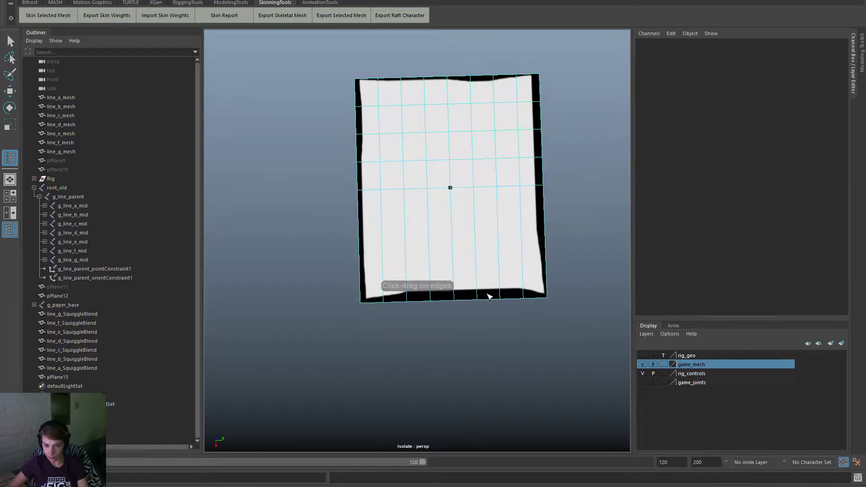
{"action": "left_click_drag", "start_coordinate": [724, 112], "coordinate": [688, 87]}
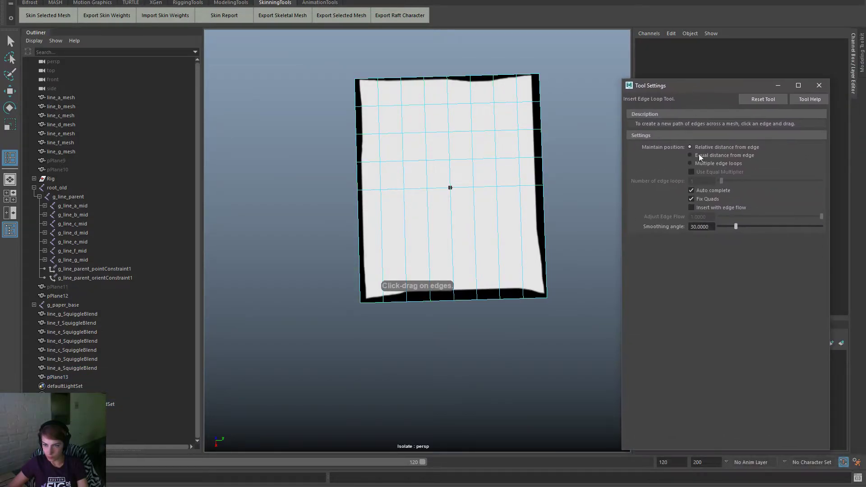
{"action": "left_click", "coordinate": [702, 163]}
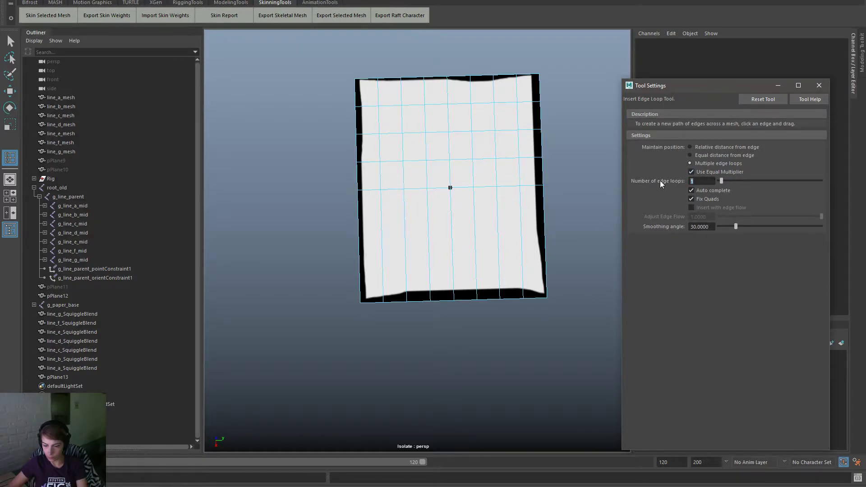
{"action": "type", "text": "4"}
{"action": "key", "text": "Return"}
Step: Insert four evenly spaced horizontal edge loops across the lower half of pPlane13
{"action": "left_click_drag", "start_coordinate": [544, 258], "coordinate": [549, 252]}
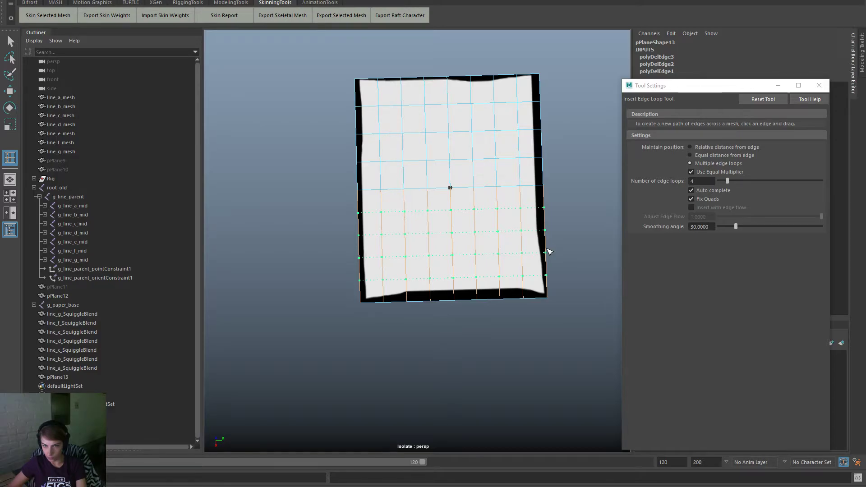
{"action": "left_click_drag", "start_coordinate": [550, 252], "coordinate": [550, 251]}
{"action": "key", "text": "w"}
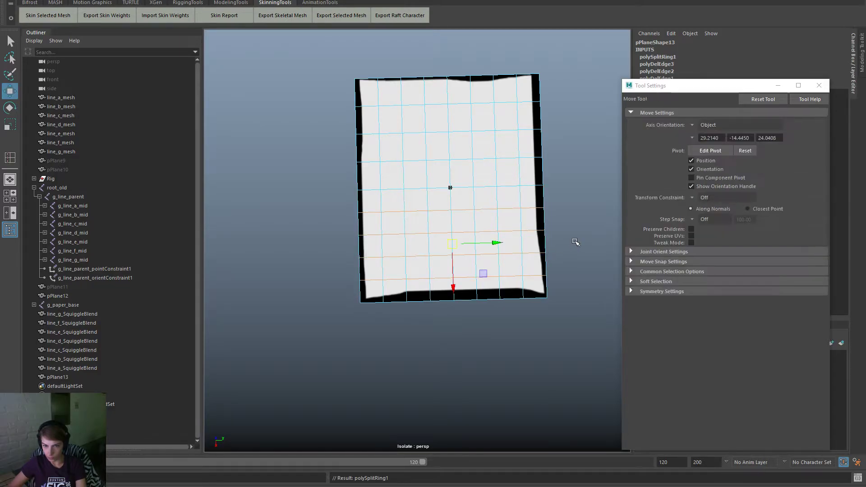
{"action": "left_click", "coordinate": [575, 188]}
Step: Delete the three horizontal edge loops above the centre loop of pPlane13
{"action": "right_click_drag", "start_coordinate": [511, 156], "coordinate": [512, 160]}
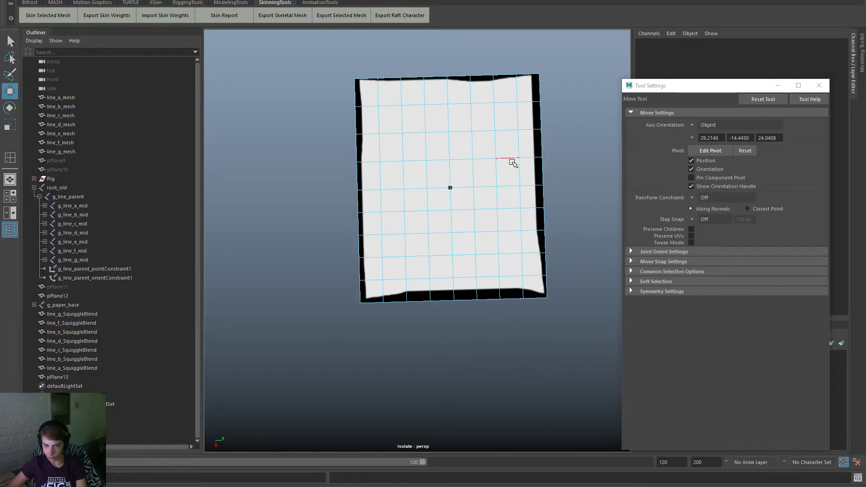
{"action": "double_click", "coordinate": [512, 162]}
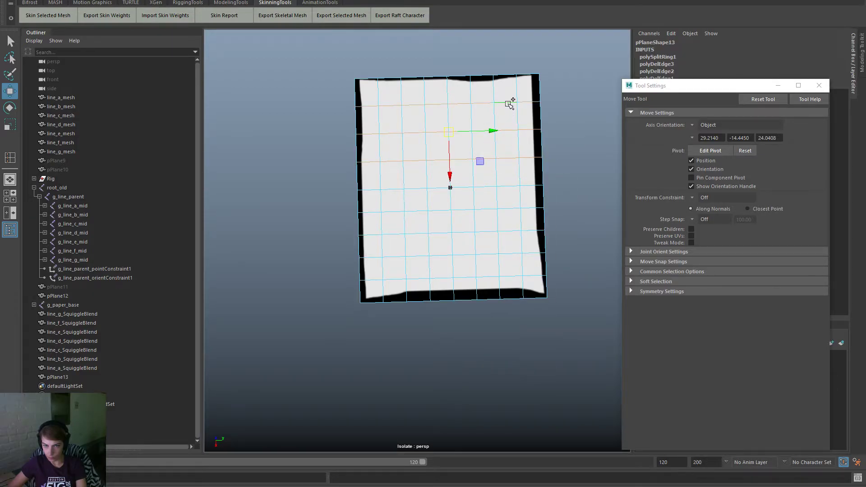
{"action": "key", "text": "Delete"}
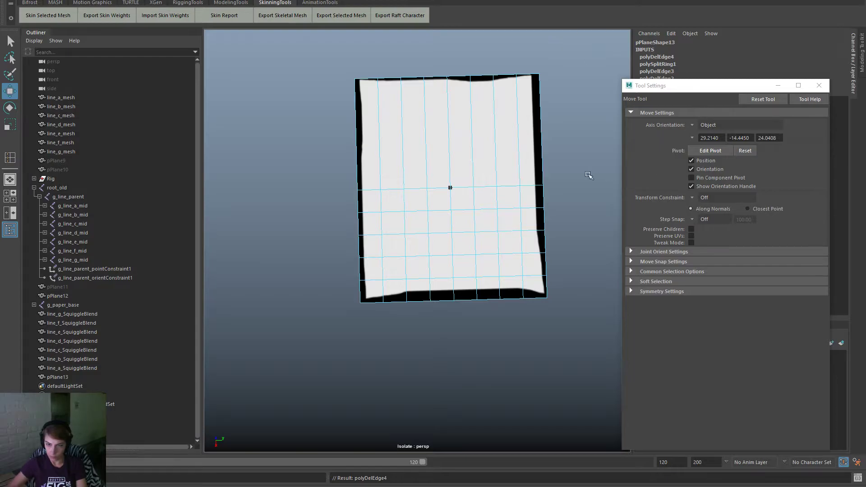
Step: Insert four evenly spaced horizontal edge loops across the upper half of pPlane13 and leave the isolated view
{"action": "key", "text": "space"}
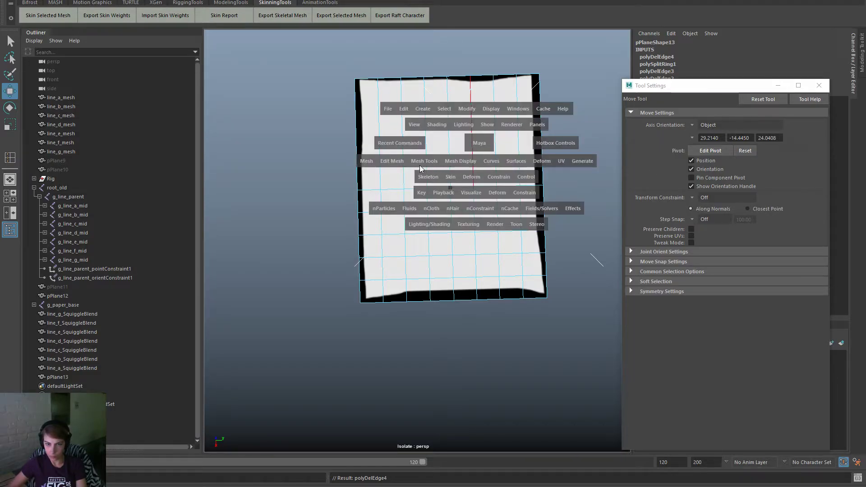
{"action": "left_click_drag", "start_coordinate": [419, 166], "coordinate": [452, 233]}
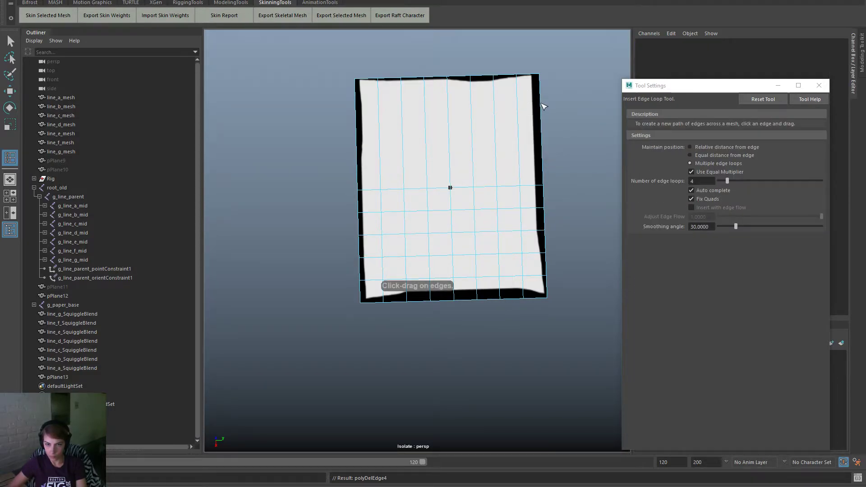
{"action": "key", "text": "w"}
{"action": "right_click_drag", "start_coordinate": [500, 103], "coordinate": [575, 60]}
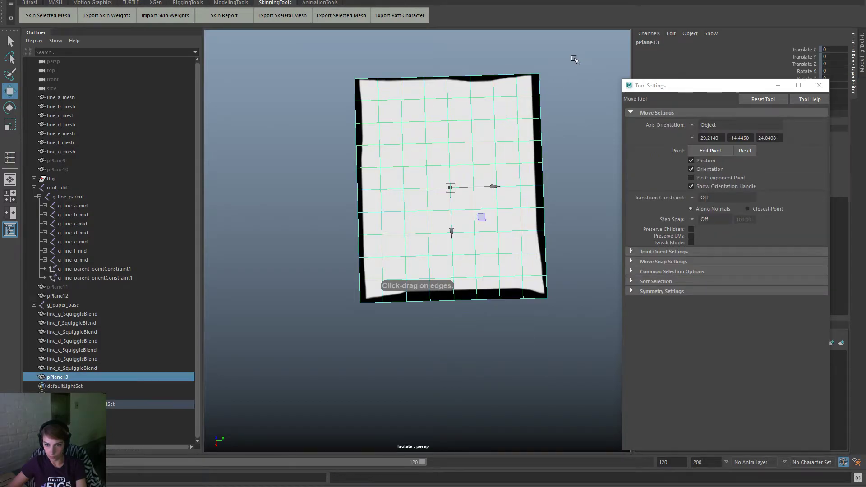
{"action": "key", "text": "space"}
{"action": "left_click_drag", "start_coordinate": [439, 107], "coordinate": [559, 140]}
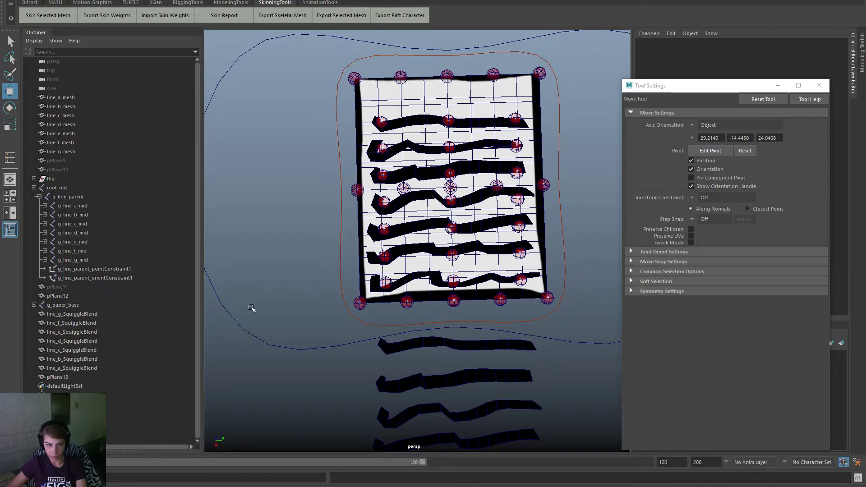
Step: Close the tool settings and hide the original paper plane pPlane12 by setting its Visibility to off
{"action": "left_click", "coordinate": [67, 152]}
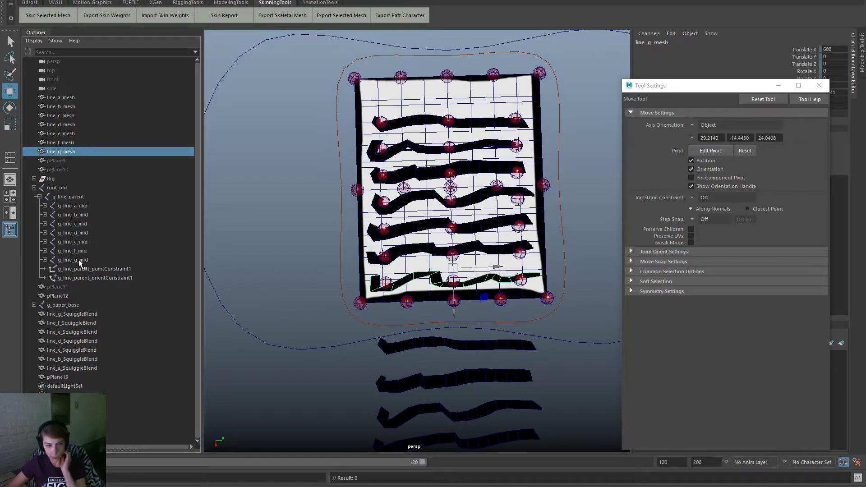
{"action": "left_click", "coordinate": [75, 297]}
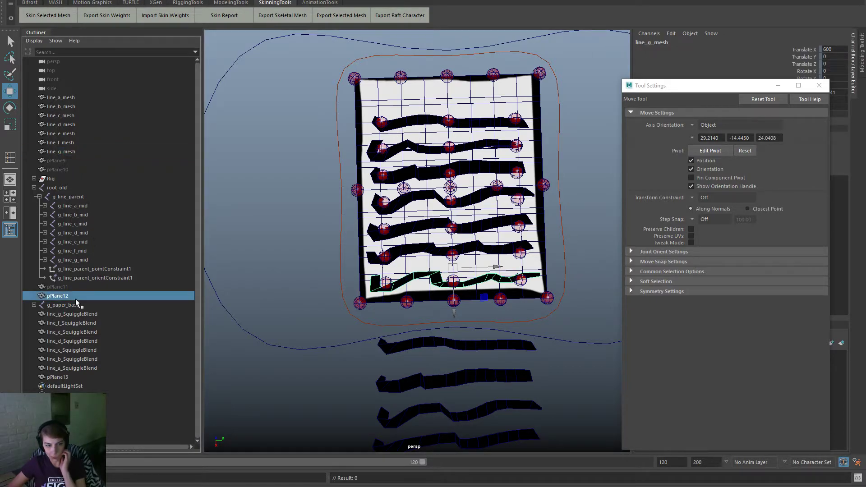
{"action": "left_click", "coordinate": [819, 85]}
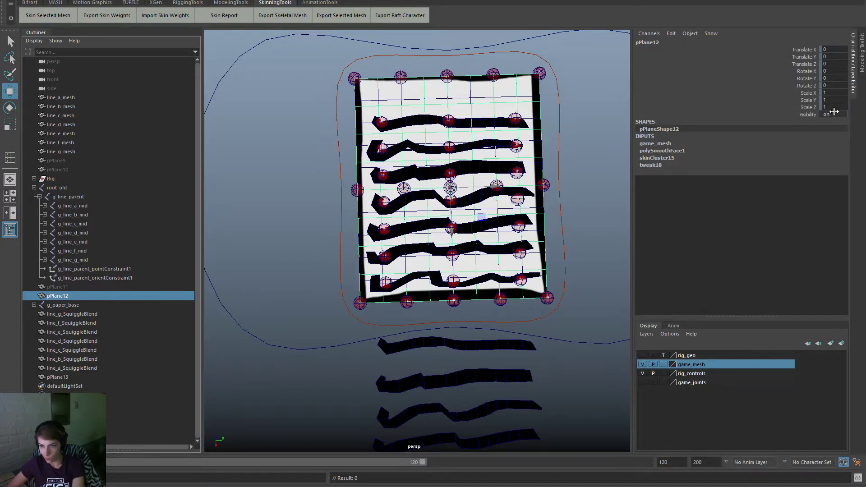
{"action": "left_click", "coordinate": [834, 113]}
{"action": "type", "text": "0"}
{"action": "key", "text": "Return"}
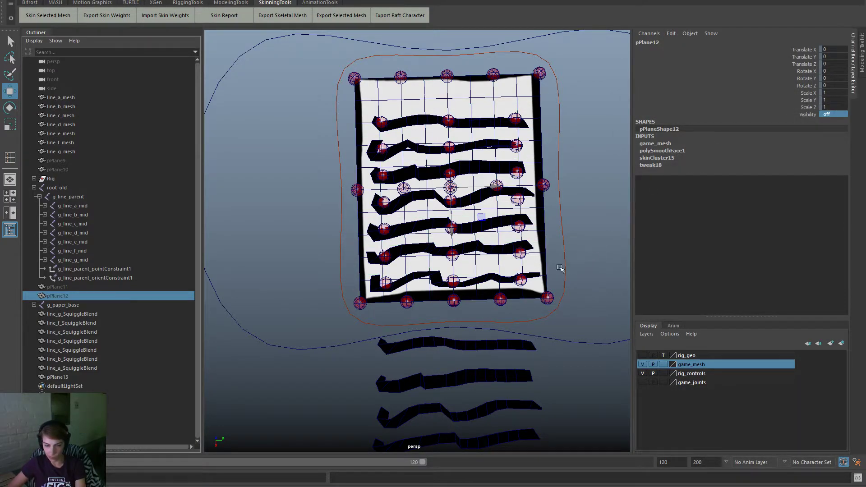
Step: Set the Visibility of the original paper plane pPlane12 back to on and select the duplicate pPlane13
{"action": "scroll", "coordinate": [456, 259], "scroll_direction": "up", "scroll_amount": 3}
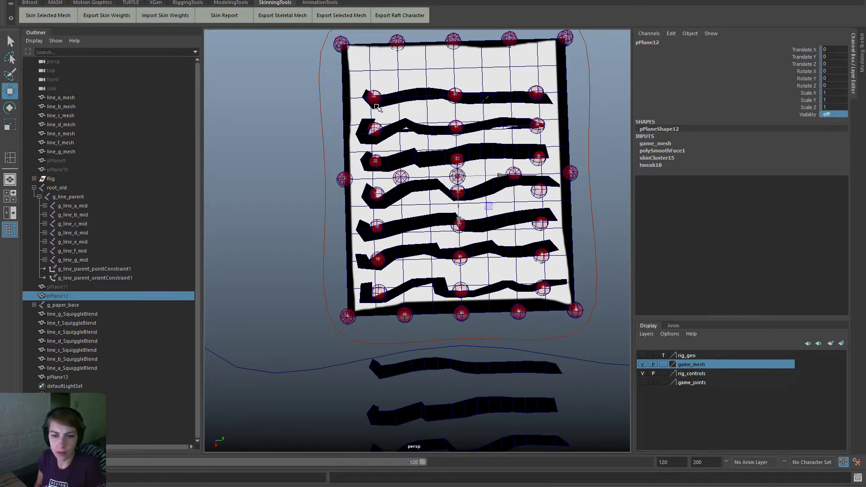
{"action": "left_click", "coordinate": [501, 154]}
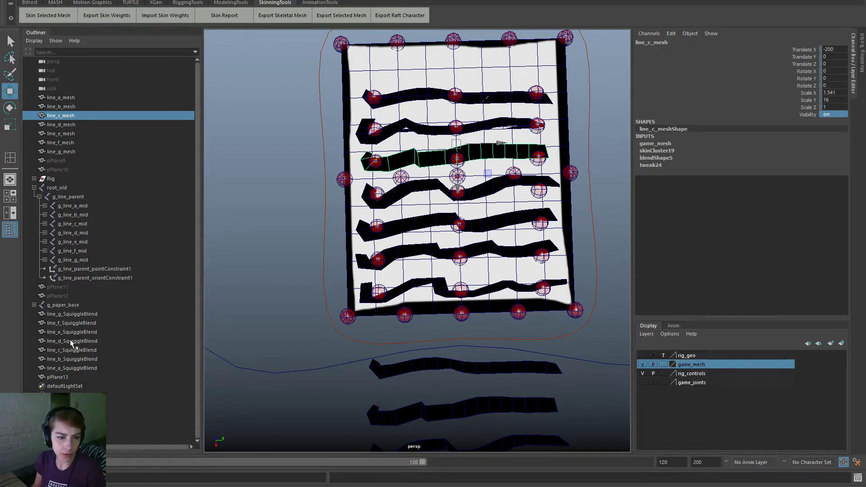
{"action": "left_click", "coordinate": [84, 296]}
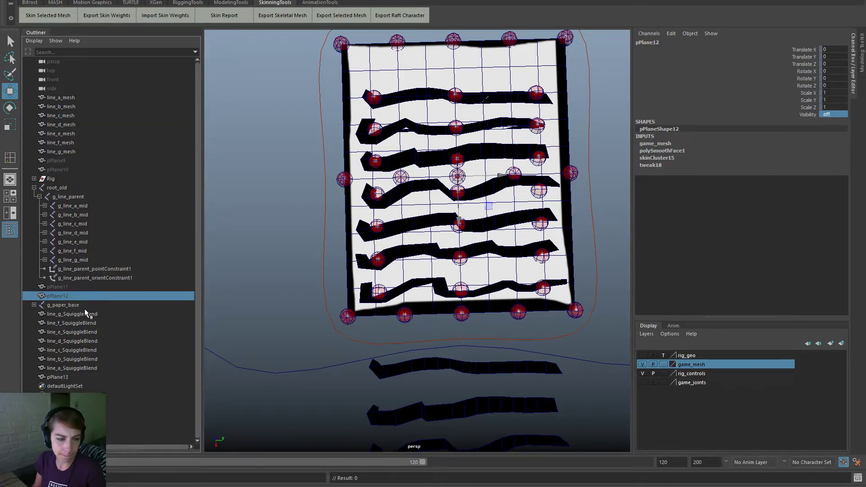
{"action": "left_click", "coordinate": [67, 377]}
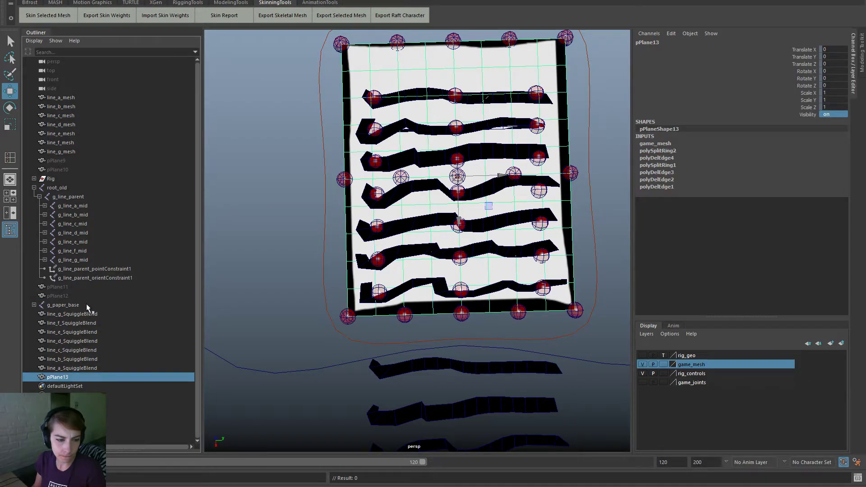
{"action": "left_click", "coordinate": [84, 296]}
{"action": "double_click", "coordinate": [830, 115]}
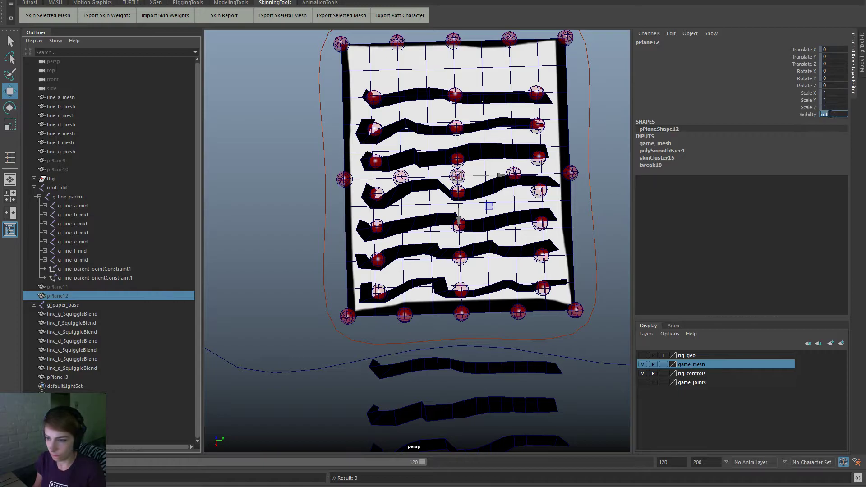
{"action": "type", "text": "1"}
{"action": "key", "text": "Return"}
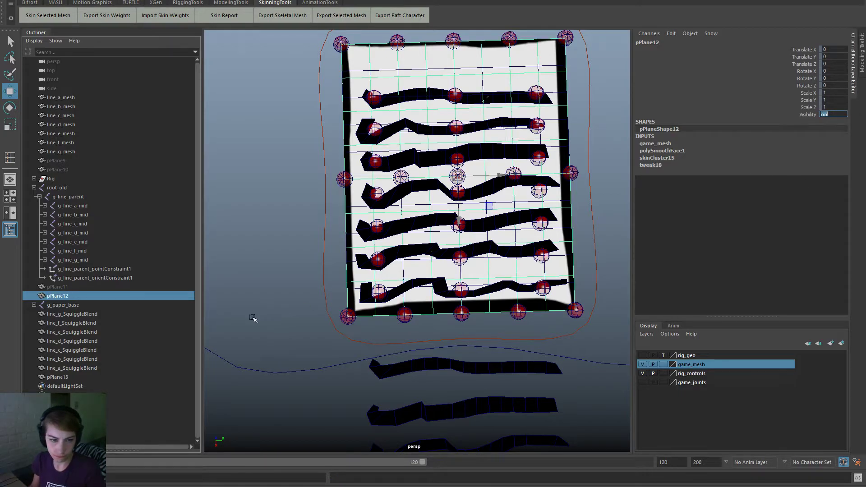
{"action": "left_click", "coordinate": [93, 379]}
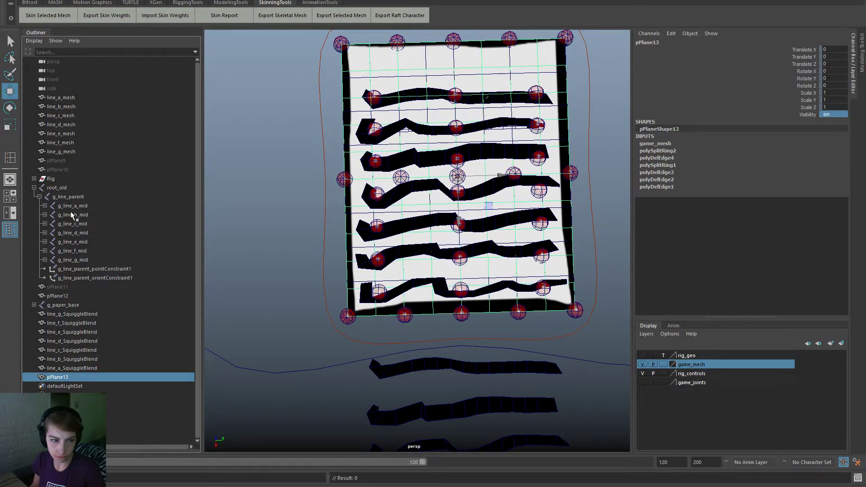
Step: Bind the duplicate paper mesh pPlane13 to the g_paper_base joint hierarchy with Bind Skin
{"action": "left_click", "coordinate": [68, 305]}
{"action": "right_click_drag", "start_coordinate": [282, 201], "coordinate": [295, 280]}
{"action": "left_click", "coordinate": [80, 377], "text": "ctrl"}
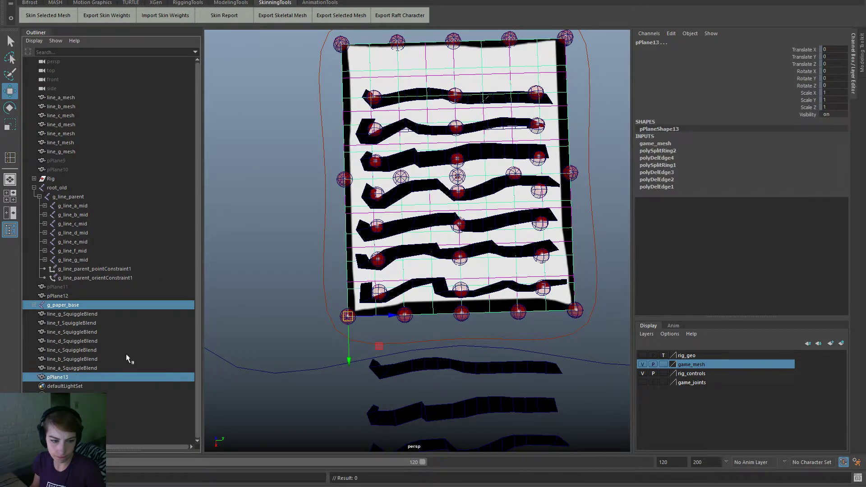
{"action": "key", "text": "space"}
{"action": "key", "text": "space"}
{"action": "key", "text": "space"}
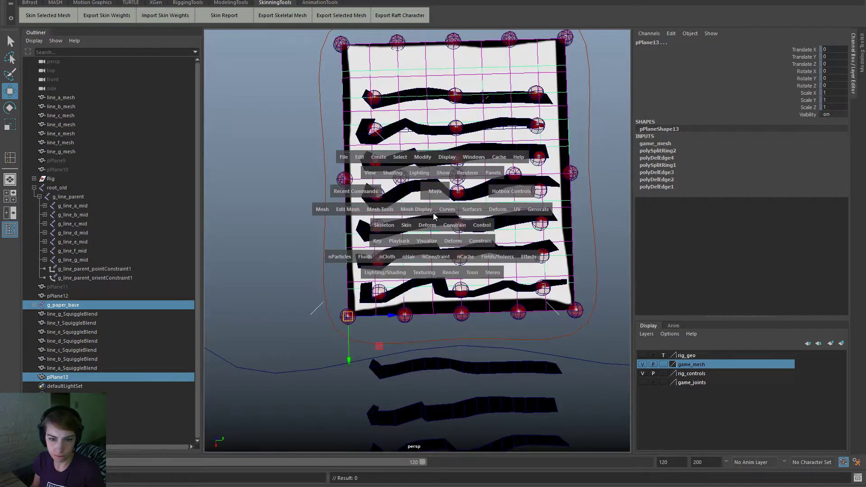
{"action": "left_click", "coordinate": [407, 225]}
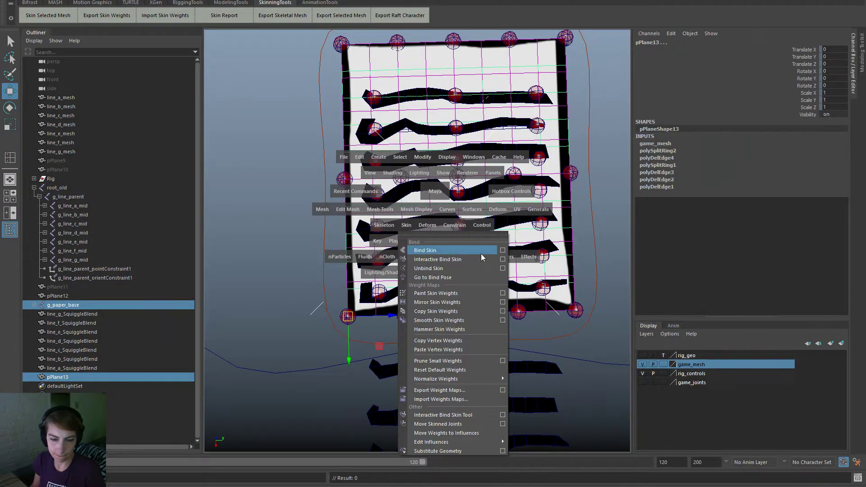
{"action": "left_click", "coordinate": [424, 248]}
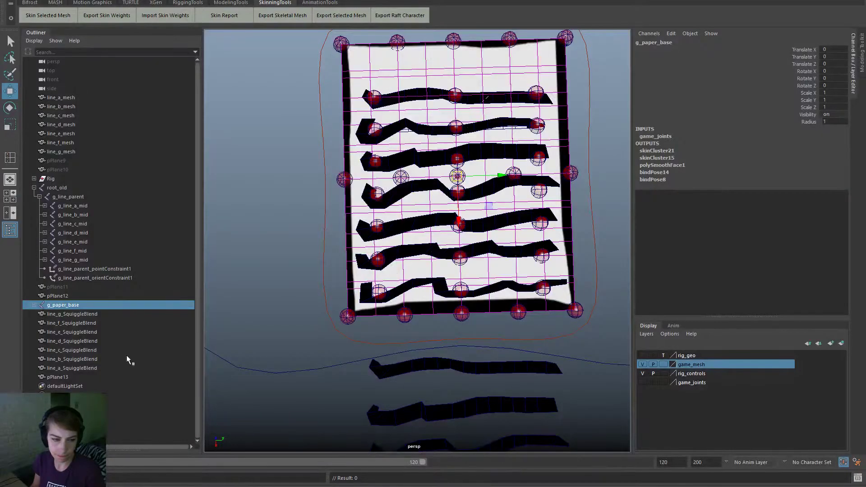
Step: Copy the skin weights from the original paper mesh pPlane12 onto pPlane13 and clear the selection
{"action": "left_click", "coordinate": [85, 297]}
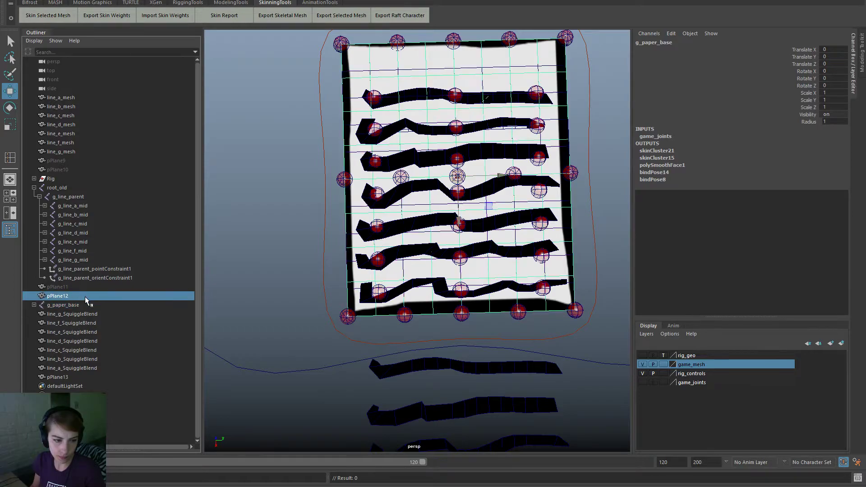
{"action": "left_click", "coordinate": [69, 376], "text": "ctrl"}
{"action": "key", "text": "space"}
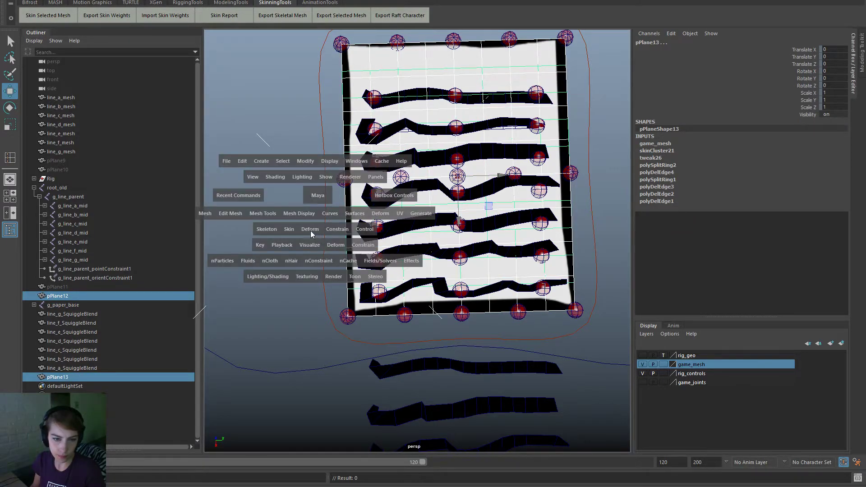
{"action": "left_click", "coordinate": [287, 229]}
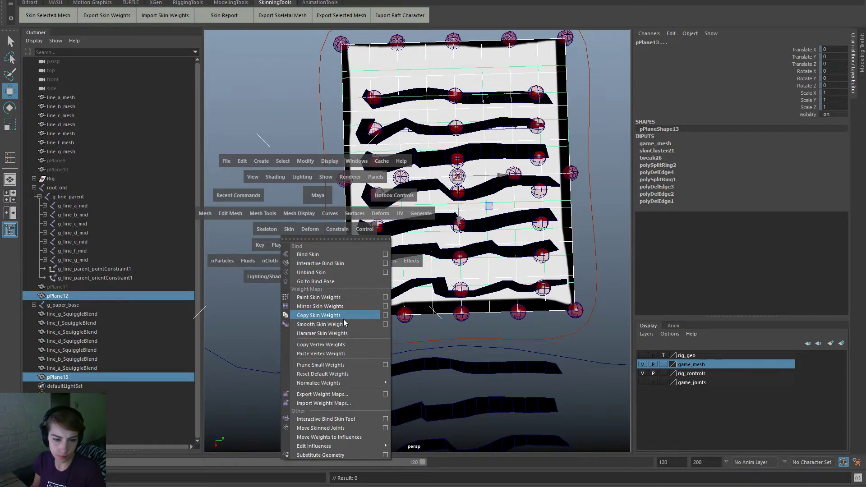
{"action": "left_click", "coordinate": [318, 316]}
{"action": "left_click", "coordinate": [607, 198]}
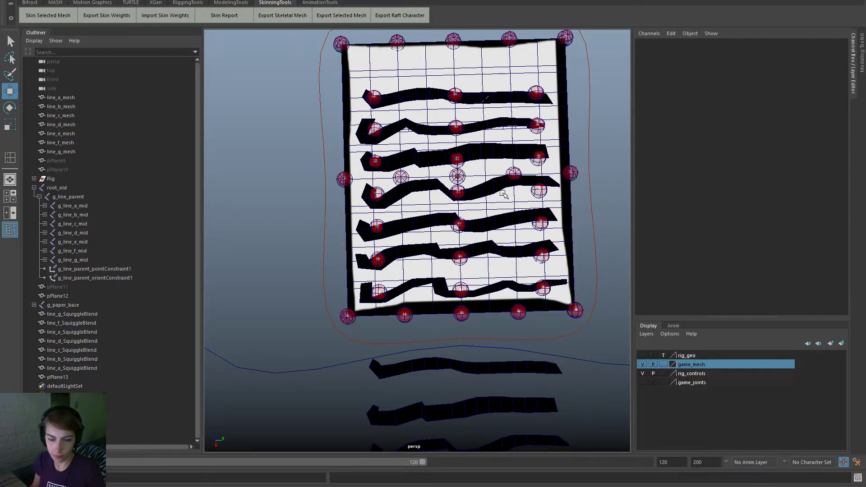
Step: Test the paper's deformation by moving and raising the paper_bot4Handle control on the bottom edge, and undo the moves
{"action": "left_click", "coordinate": [517, 312]}
{"action": "left_click_drag", "start_coordinate": [509, 330], "coordinate": [516, 291], "text": "alt"}
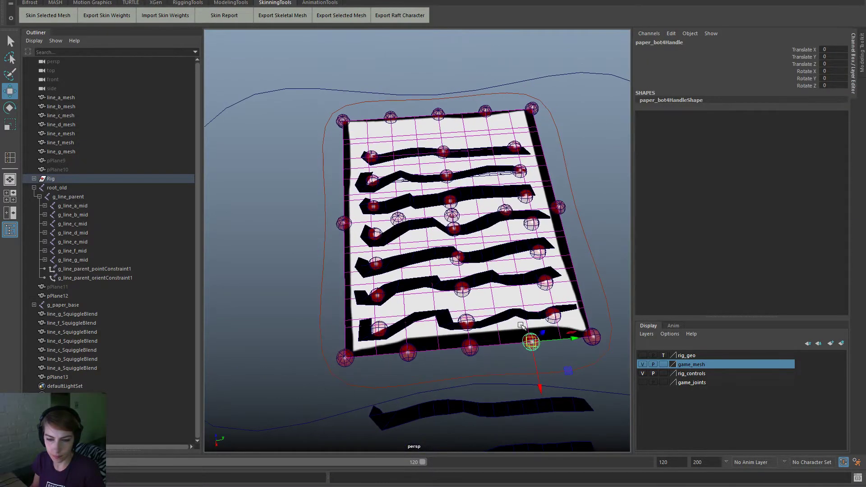
{"action": "left_click_drag", "start_coordinate": [532, 344], "coordinate": [505, 407]}
{"action": "left_click_drag", "start_coordinate": [429, 339], "coordinate": [491, 285], "text": "alt"}
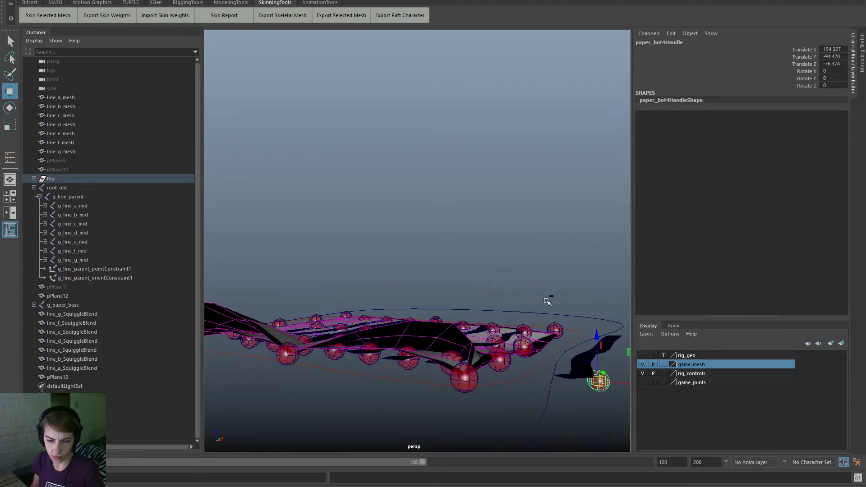
{"action": "key", "text": "ctrl+z"}
{"action": "left_click_drag", "start_coordinate": [541, 293], "coordinate": [409, 306]}
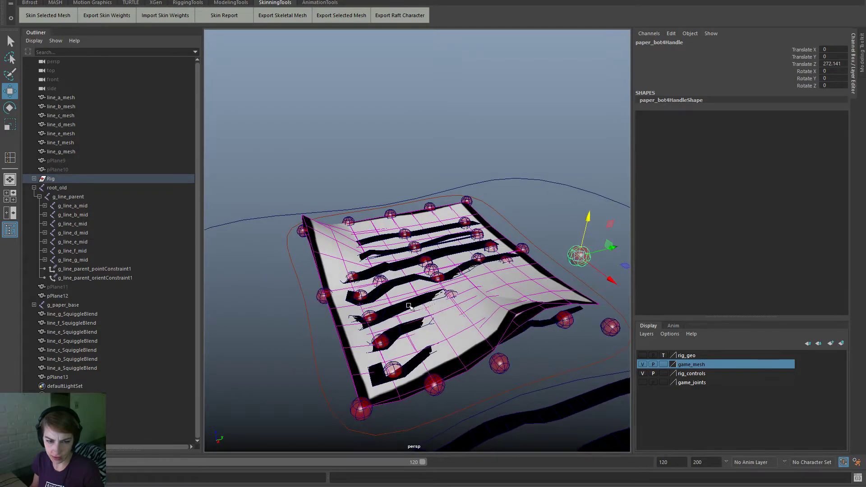
{"action": "left_click_drag", "start_coordinate": [312, 319], "coordinate": [292, 306], "text": "alt"}
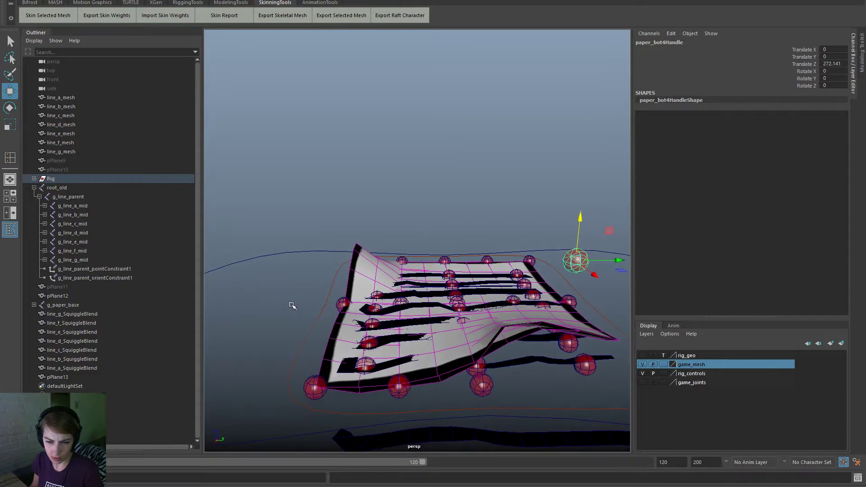
{"action": "key", "text": "ctrl+z"}
{"action": "key", "text": "ctrl+z"}
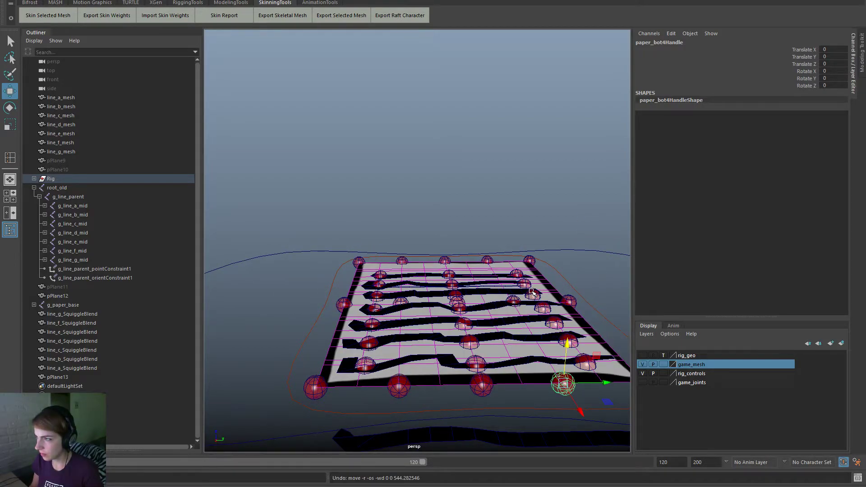
{"action": "left_click_drag", "start_coordinate": [532, 293], "coordinate": [568, 333], "text": "alt"}
{"action": "key", "text": "ctrl+z"}
Step: Test the paper's deformation by moving the three controls along its right edge inward, and undo the moves
{"action": "left_click", "coordinate": [531, 247]}
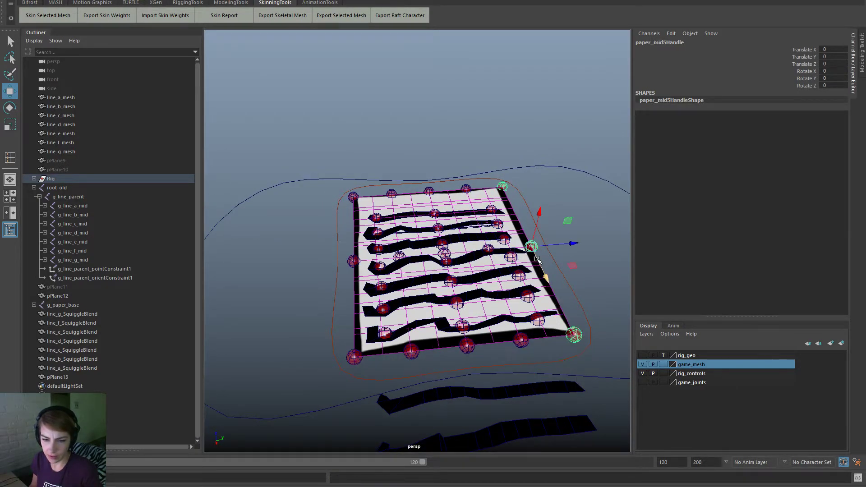
{"action": "left_click_drag", "start_coordinate": [547, 277], "coordinate": [506, 287]}
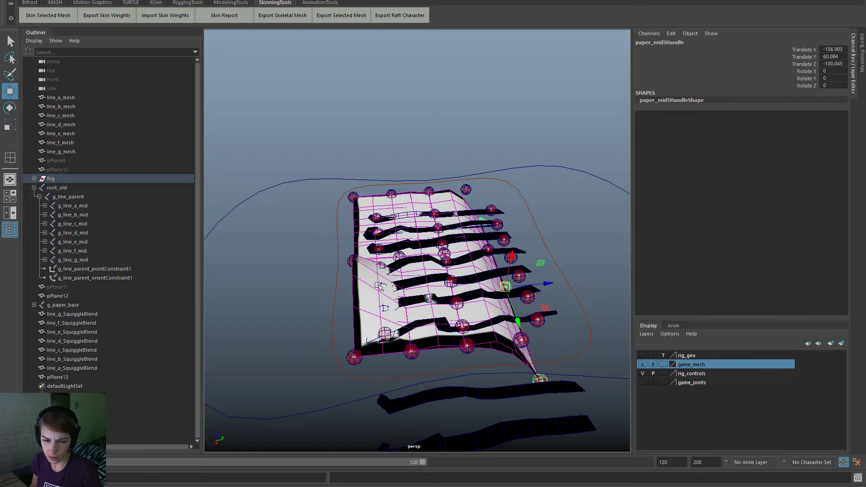
{"action": "left_click_drag", "start_coordinate": [383, 285], "coordinate": [355, 312], "text": "alt"}
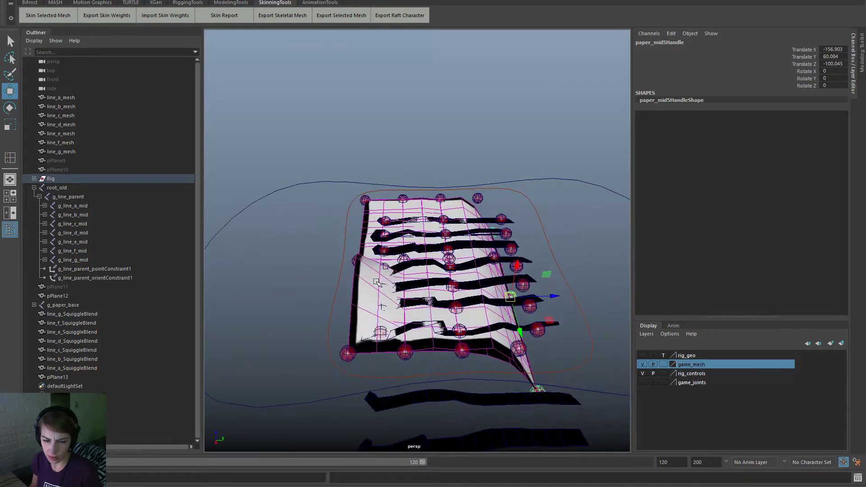
{"action": "key", "text": "ctrl+z"}
{"action": "left_click", "coordinate": [355, 312]}
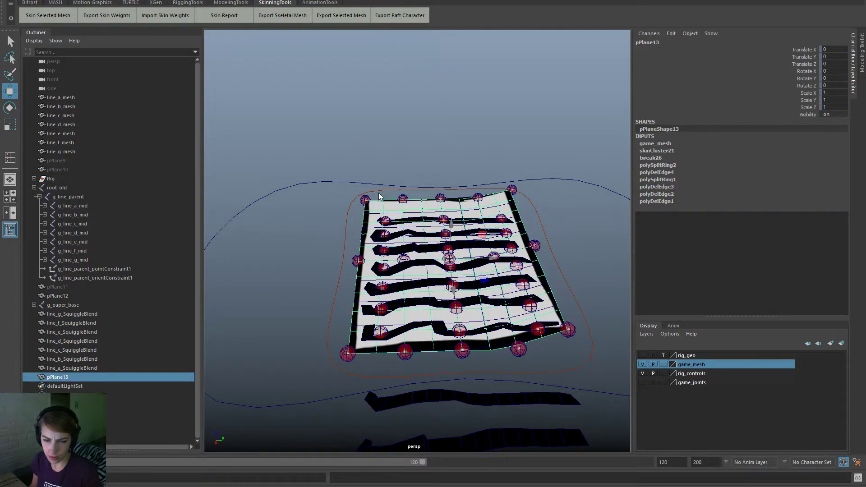
{"action": "key", "text": "space"}
{"action": "key", "text": "ctrl+z"}
{"action": "key", "text": "ctrl+z"}
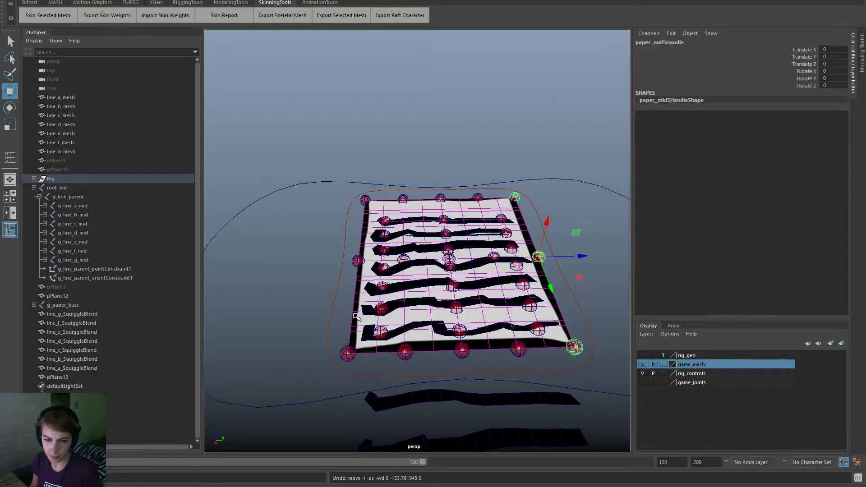
Step: Isolate pPlane13 in the viewport and activate the Paint Skin Weights tool on it
{"action": "left_click", "coordinate": [108, 368]}
{"action": "left_click", "coordinate": [108, 377]}
{"action": "key", "text": "space"}
{"action": "left_click", "coordinate": [384, 173]}
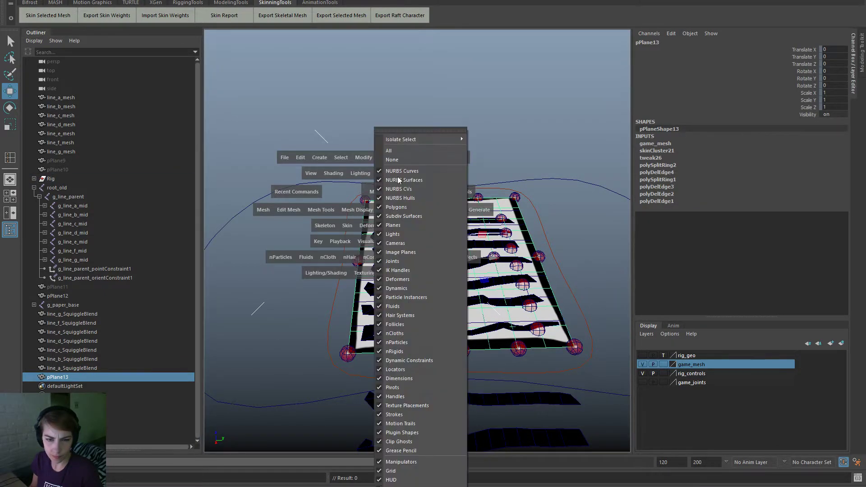
{"action": "left_click", "coordinate": [506, 147]}
{"action": "right_click_drag", "start_coordinate": [500, 218], "coordinate": [493, 210]}
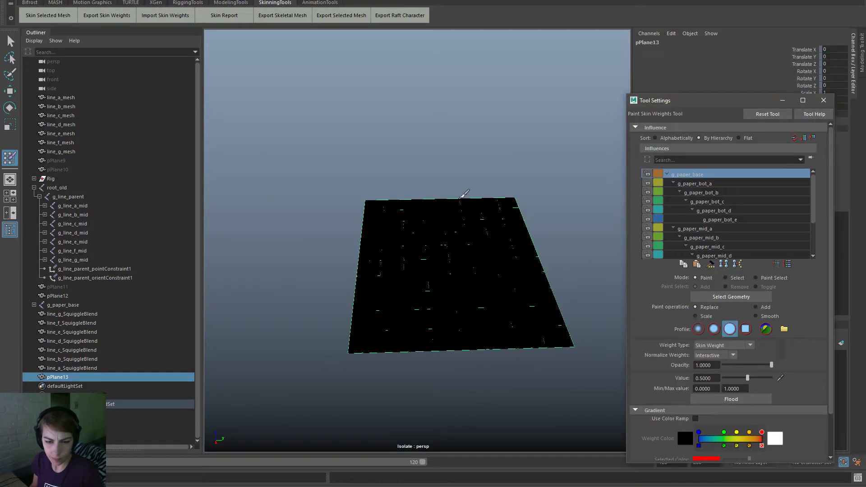
Step: Examine the painted weights of the influences g_paper_bot_a, g_paper_bot_b and g_paper_mid_a on the mesh
{"action": "left_click", "coordinate": [716, 184]}
{"action": "left_click", "coordinate": [715, 193]}
{"action": "left_click", "coordinate": [716, 184]}
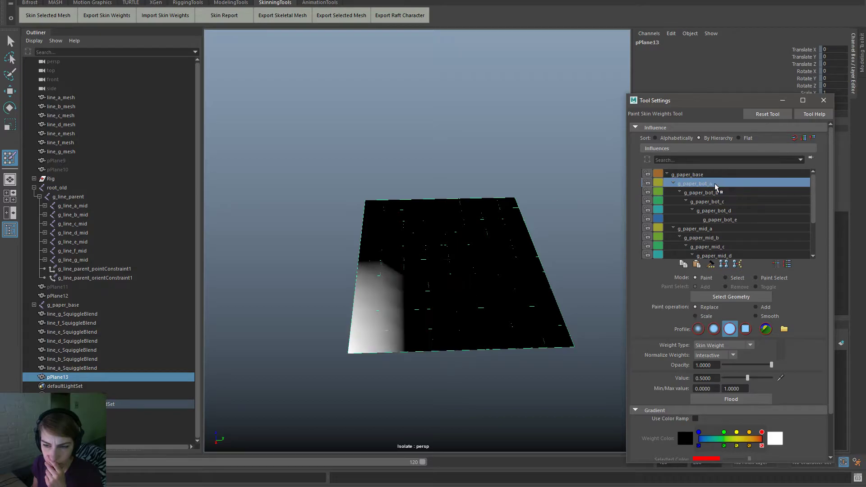
{"action": "left_click", "coordinate": [717, 229]}
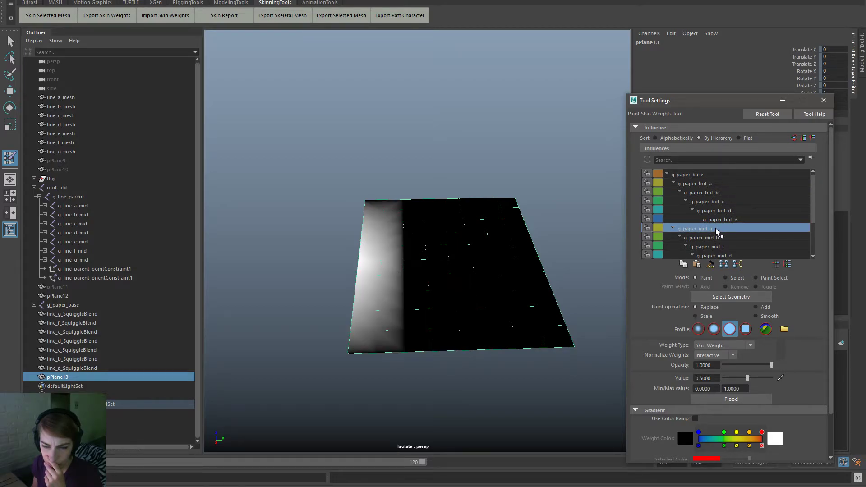
Step: Inspect the smooth skin weights of two left-edge vertices below the centre row in the Component Editor, and close the tool settings
{"action": "key", "text": "q"}
{"action": "mouse_move", "coordinate": [361, 226]}
{"action": "right_mouse_down"}
{"action": "mouse_move", "coordinate": [317, 217]}
{"action": "mouse_move", "coordinate": [316, 227]}
{"action": "right_mouse_up"}
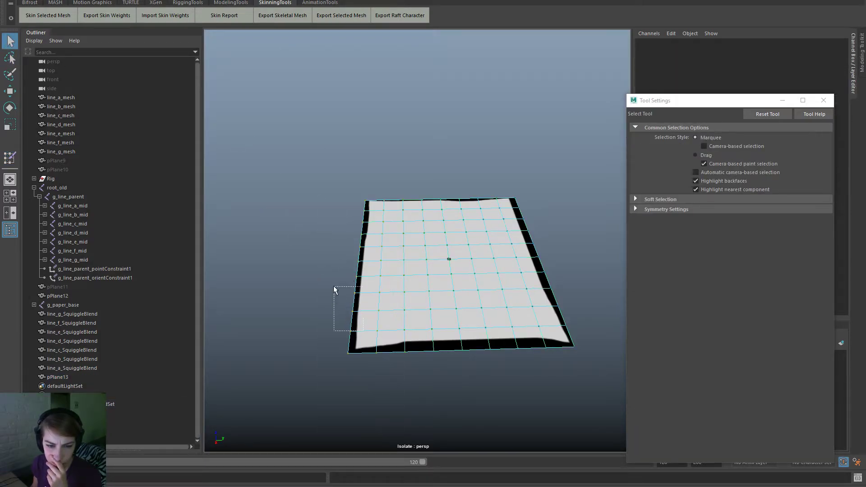
{"action": "left_click_drag", "start_coordinate": [333, 290], "coordinate": [334, 289]}
{"action": "key", "text": "space"}
{"action": "left_click_drag", "start_coordinate": [471, 79], "coordinate": [532, 118]}
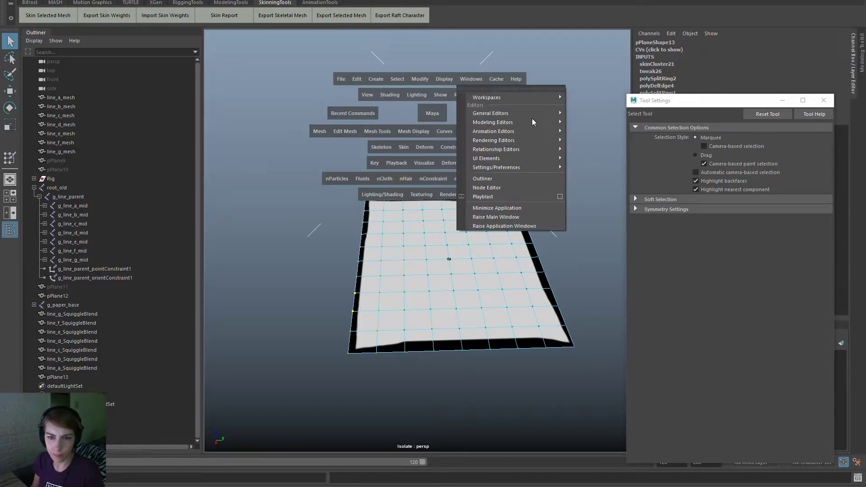
{"action": "mouse_move", "coordinate": [544, 112]}
{"action": "left_click_drag", "start_coordinate": [615, 204], "coordinate": [615, 204]}
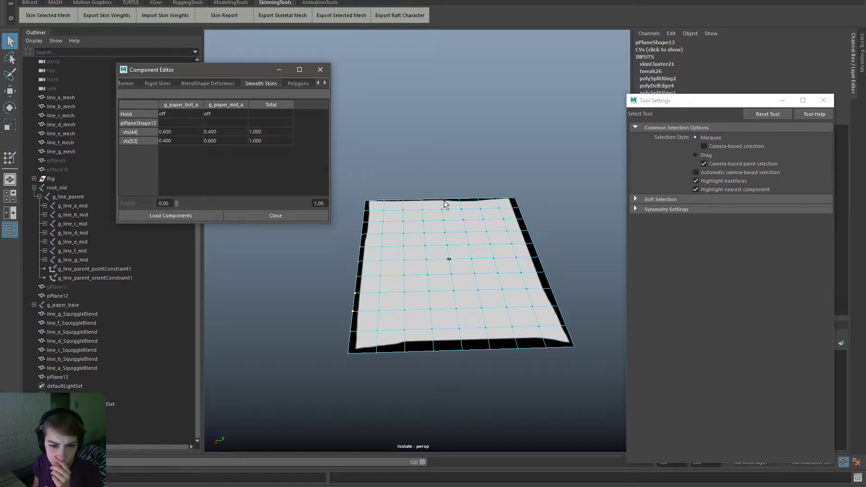
{"action": "right_click_drag", "start_coordinate": [445, 231], "coordinate": [496, 189]}
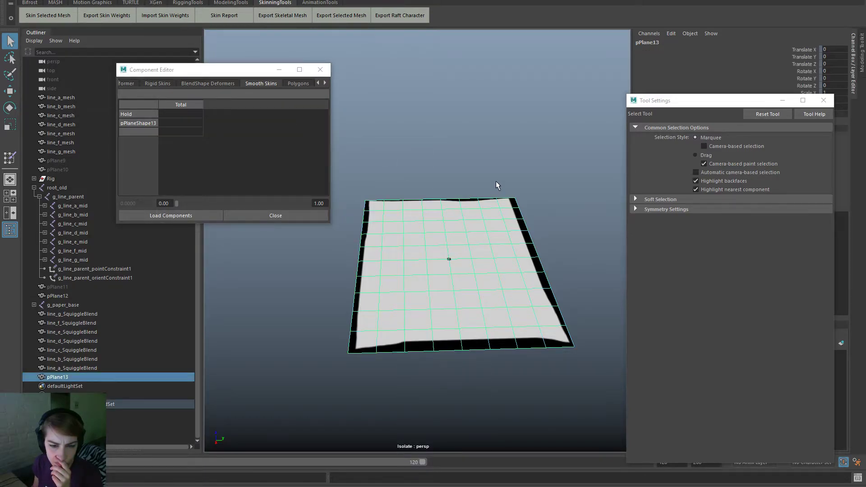
{"action": "left_click", "coordinate": [823, 100]}
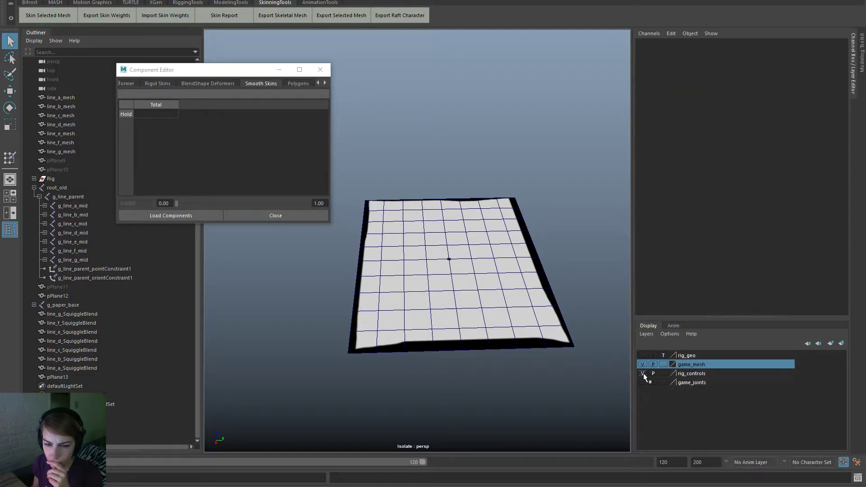
Step: Inspect the smooth skin weights of the four left-edge vertices above the centre row, widening the Component Editor
{"action": "left_click", "coordinate": [385, 235]}
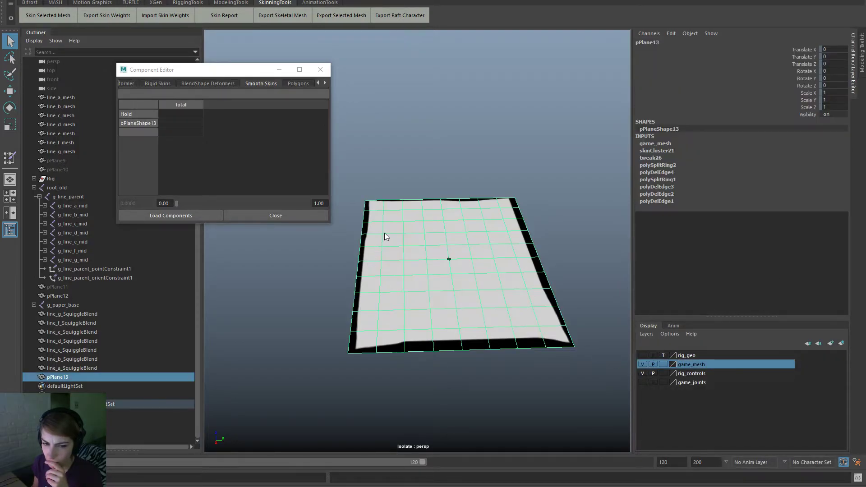
{"action": "right_click_drag", "start_coordinate": [385, 235], "coordinate": [347, 238]}
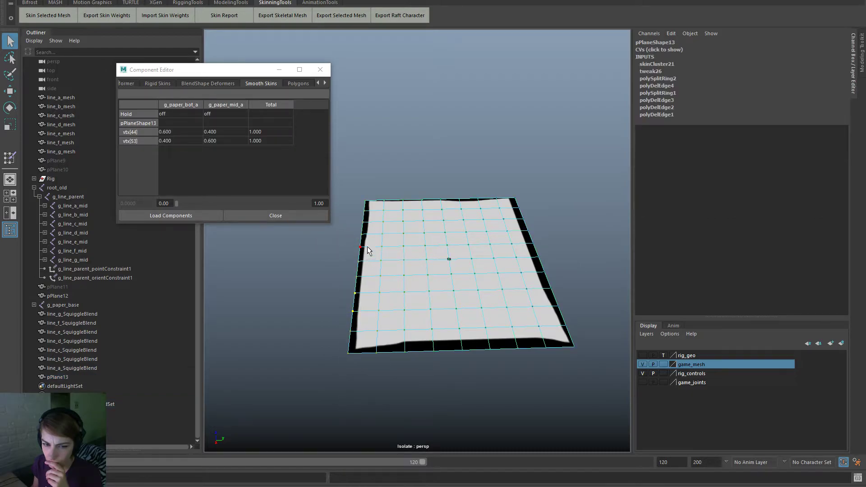
{"action": "left_click_drag", "start_coordinate": [343, 209], "coordinate": [342, 207]}
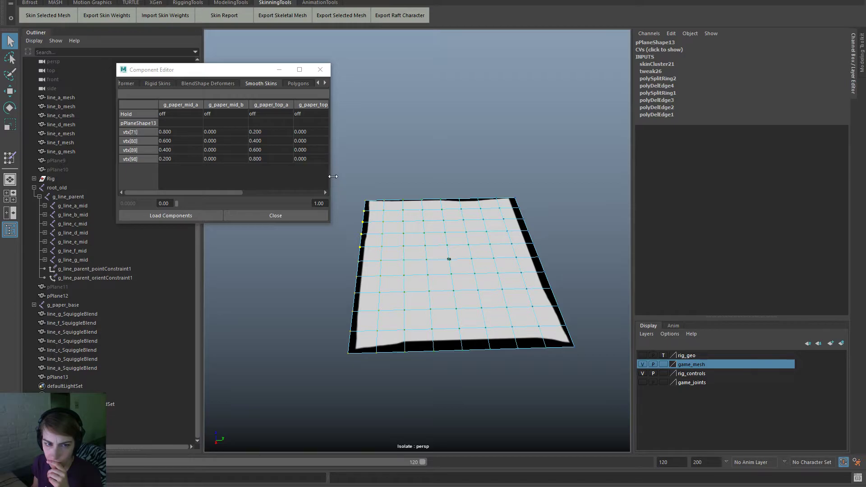
{"action": "left_click_drag", "start_coordinate": [329, 181], "coordinate": [437, 181]}
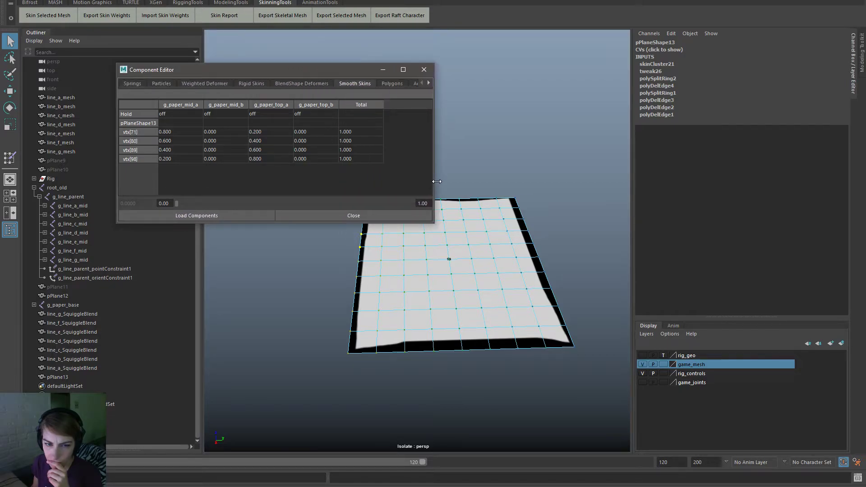
Step: Close the Component Editor, leave the isolated view in object mode and select pPlane13
{"action": "left_click", "coordinate": [424, 69]}
{"action": "right_click_drag", "start_coordinate": [449, 232], "coordinate": [501, 180]}
{"action": "left_click", "coordinate": [504, 173]}
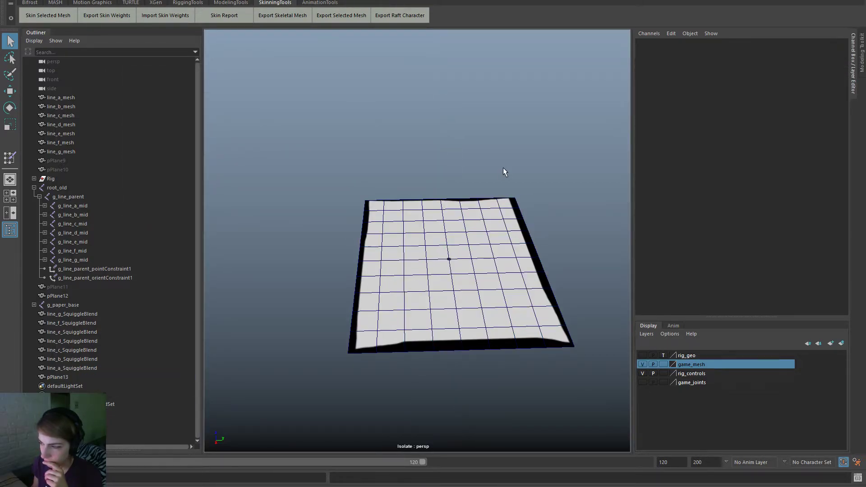
{"action": "key", "text": "space"}
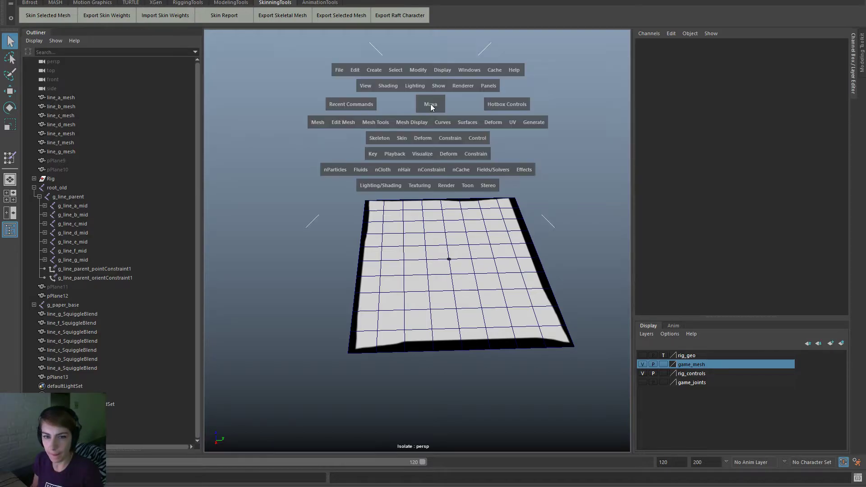
{"action": "left_click", "coordinate": [439, 86]}
{"action": "mouse_move", "coordinate": [496, 104]}
{"action": "left_click", "coordinate": [564, 113]}
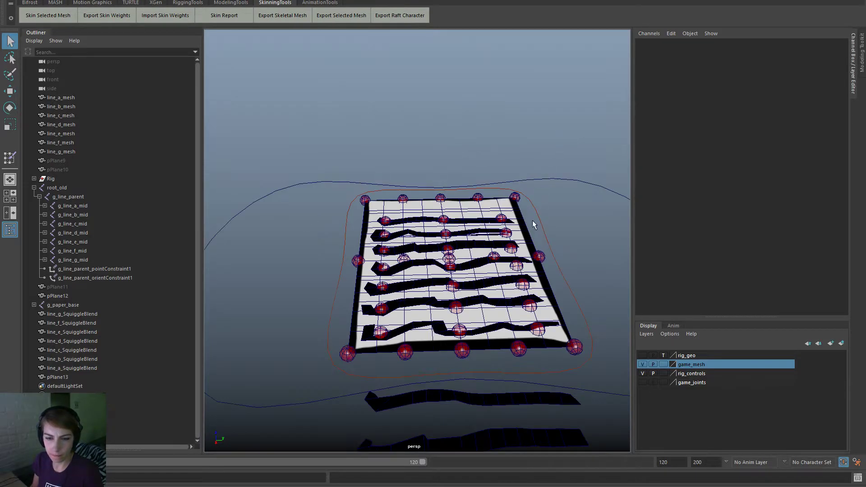
{"action": "left_click", "coordinate": [58, 378]}
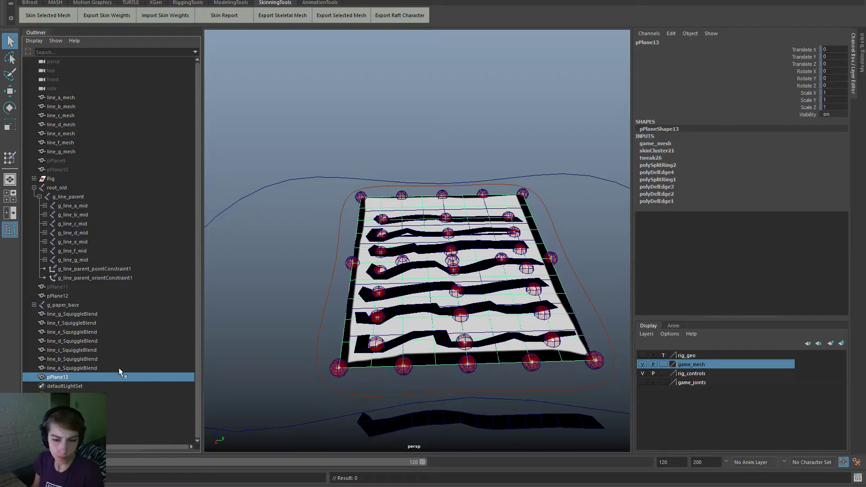
Step: Try moving the middle column of paper controls to test the sheet's deformation, and undo the moves
{"action": "left_click", "coordinate": [453, 257]}
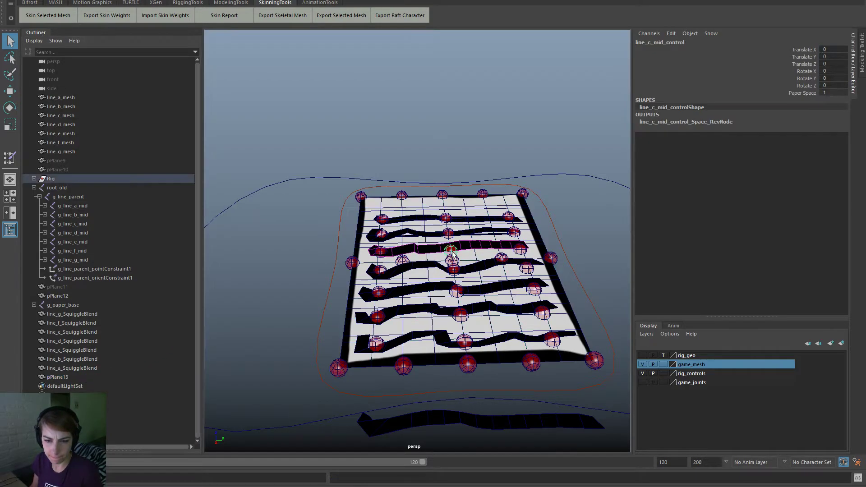
{"action": "key", "text": "w"}
{"action": "left_click_drag", "start_coordinate": [449, 235], "coordinate": [421, 145]}
{"action": "left_click_drag", "start_coordinate": [456, 179], "coordinate": [430, 200]}
{"action": "key", "text": "ctrl+z"}
{"action": "key", "text": "ctrl+z"}
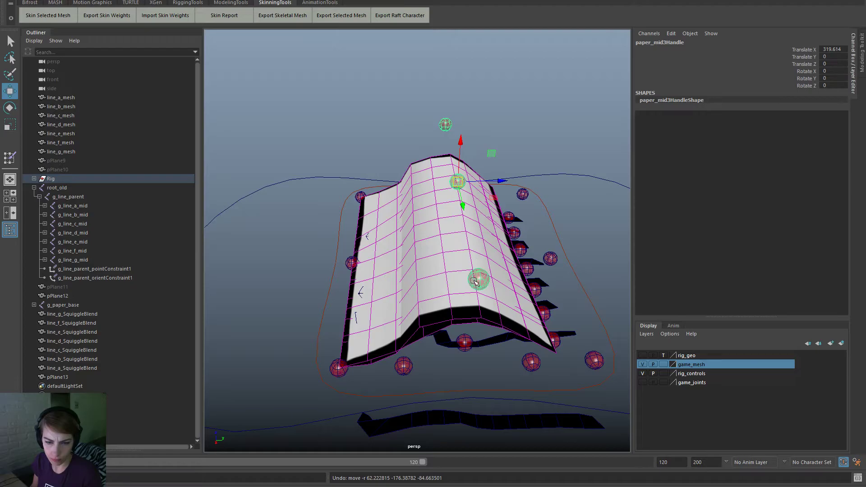
Step: Try raising the middle bottom-edge paper control about 312 units in Z, compare rig_geo with game_mesh, and undo the move
{"action": "left_click", "coordinate": [467, 365]}
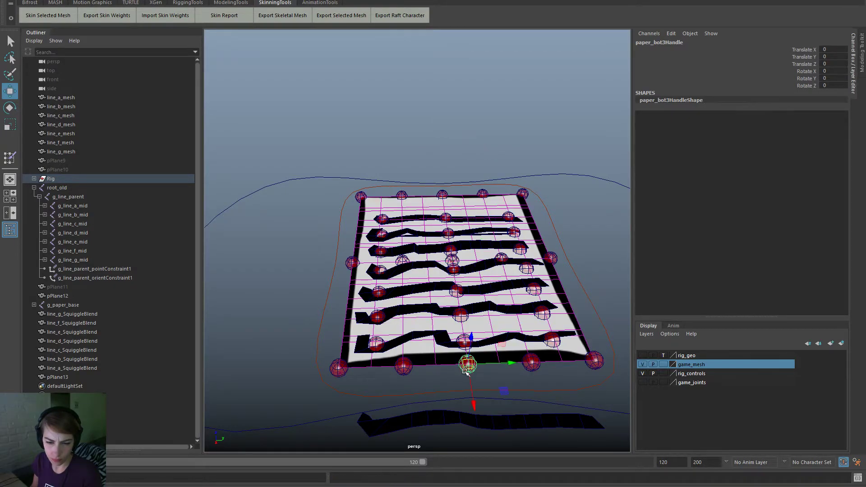
{"action": "left_click_drag", "start_coordinate": [469, 347], "coordinate": [448, 309]}
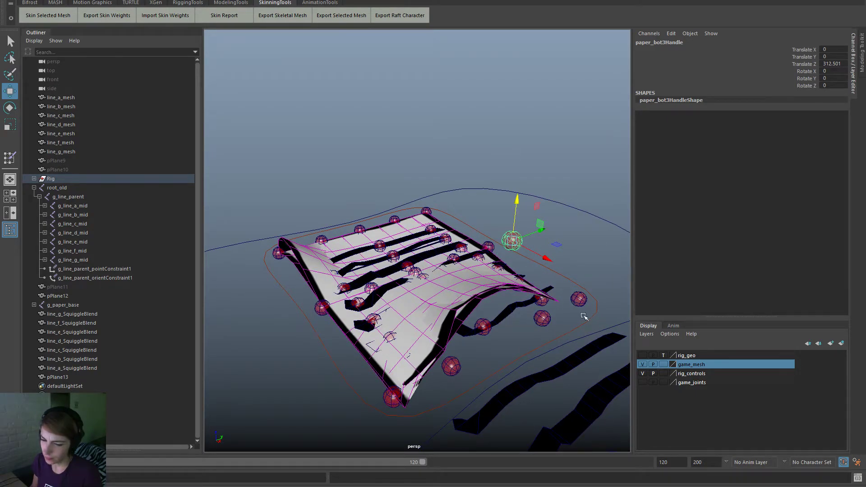
{"action": "left_click", "coordinate": [643, 364]}
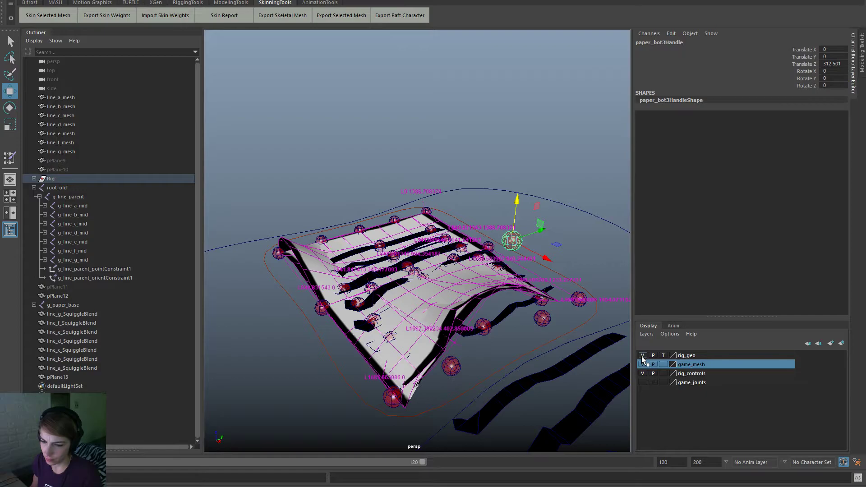
{"action": "mouse_move", "coordinate": [572, 355]}
{"action": "left_mouse_down", "text": "alt"}
{"action": "mouse_move", "coordinate": [407, 351]}
{"action": "mouse_move", "coordinate": [420, 339]}
{"action": "mouse_move", "coordinate": [500, 334]}
{"action": "mouse_move", "coordinate": [611, 348]}
{"action": "left_mouse_up", "text": "alt"}
{"action": "left_click", "coordinate": [643, 364]}
{"action": "mouse_move", "coordinate": [514, 352]}
{"action": "left_mouse_down", "text": "alt"}
{"action": "mouse_move", "coordinate": [351, 343]}
{"action": "mouse_move", "coordinate": [397, 354]}
{"action": "left_mouse_up", "text": "alt"}
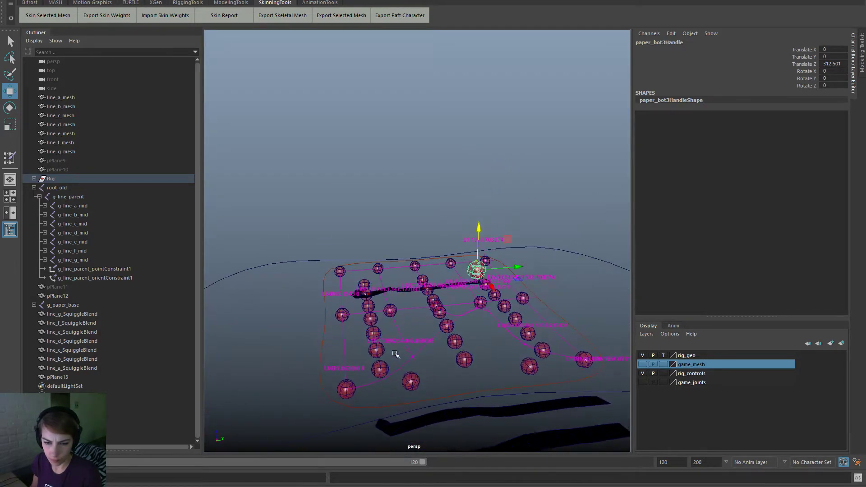
{"action": "key", "text": "ctrl+z"}
{"action": "key", "text": "ctrl+z"}
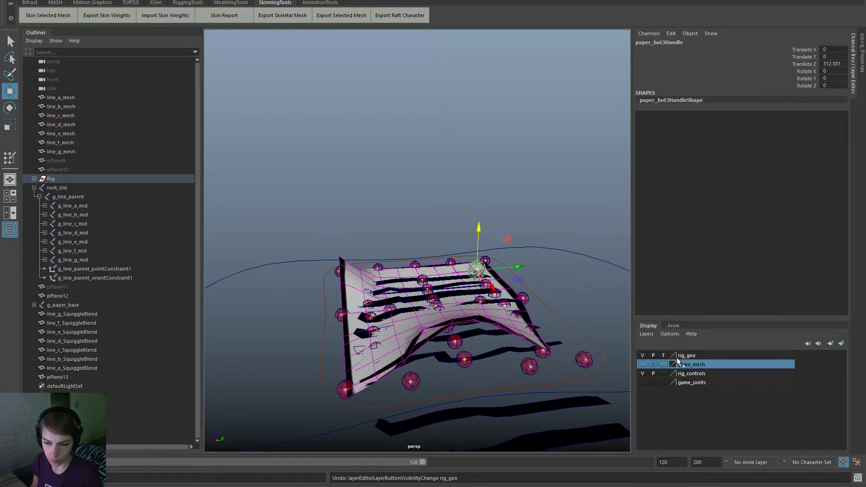
{"action": "key", "text": "ctrl+z"}
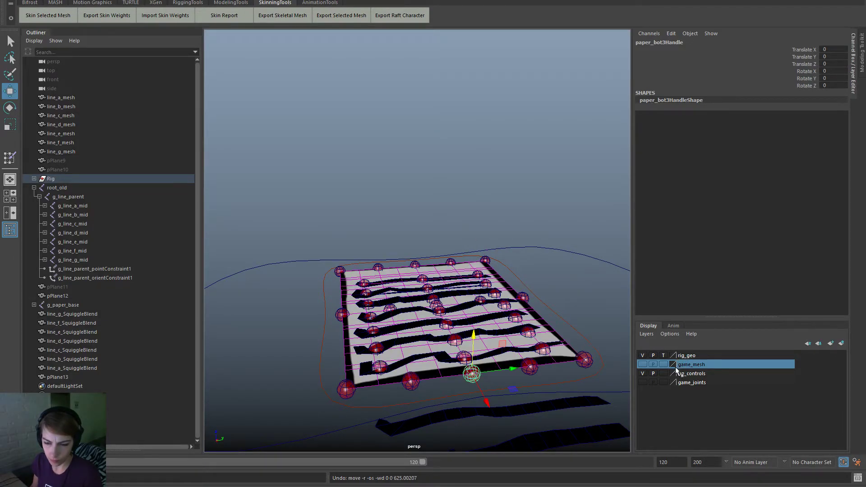
Step: Hide the game_mesh layer, show rig_geo, and test how the rig surface follows the middle bottom-edge control, undoing every move
{"action": "left_click", "coordinate": [644, 365]}
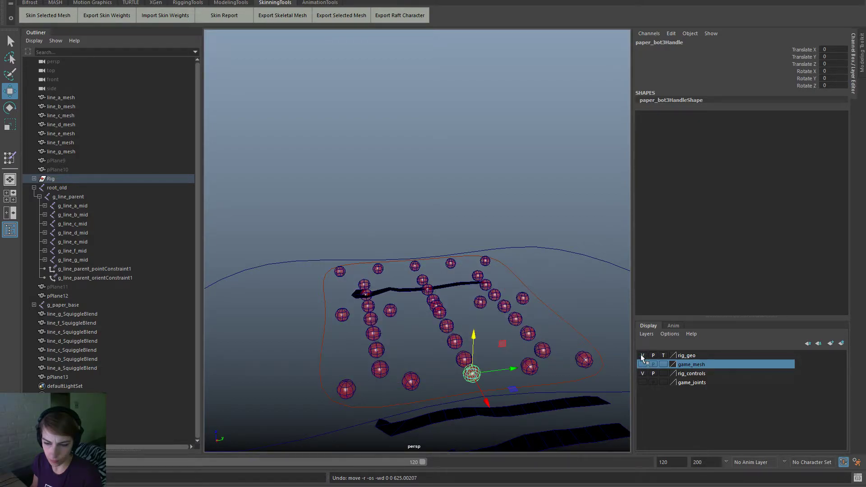
{"action": "left_click", "coordinate": [642, 356]}
{"action": "left_click_drag", "start_coordinate": [472, 374], "coordinate": [467, 243]}
{"action": "left_click_drag", "start_coordinate": [493, 302], "coordinate": [446, 294], "text": "alt"}
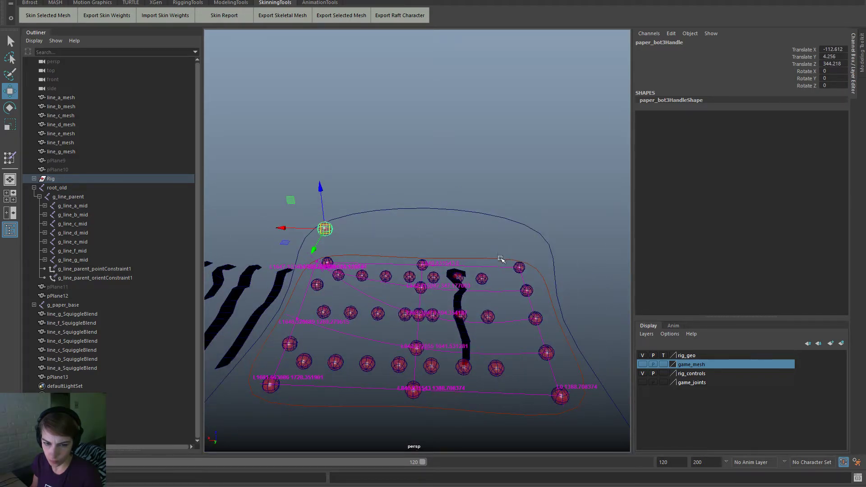
{"action": "left_click_drag", "start_coordinate": [328, 230], "coordinate": [281, 222]}
{"action": "key", "text": "ctrl+z"}
{"action": "key", "text": "ctrl+z"}
{"action": "key", "text": "ctrl+z"}
{"action": "key", "text": "ctrl+z"}
{"action": "key", "text": "ctrl+z"}
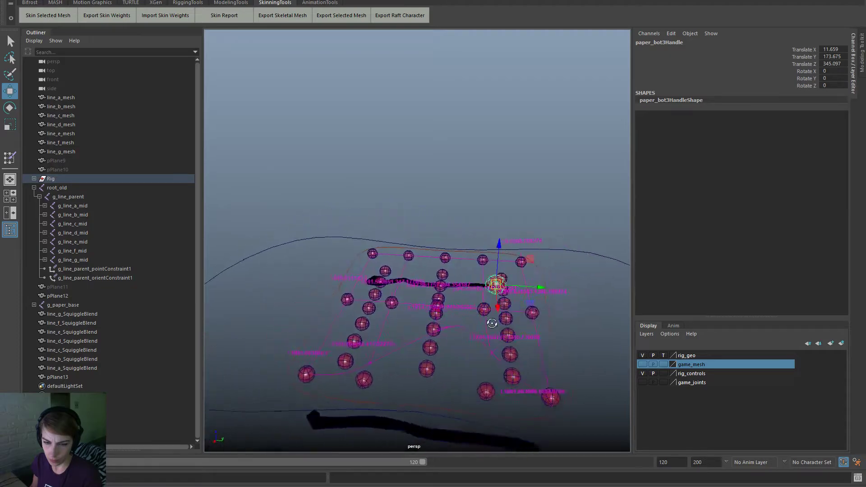
{"action": "key", "text": "ctrl+z"}
{"action": "key", "text": "ctrl+z"}
{"action": "key", "text": "ctrl+z"}
{"action": "key", "text": "ctrl+z"}
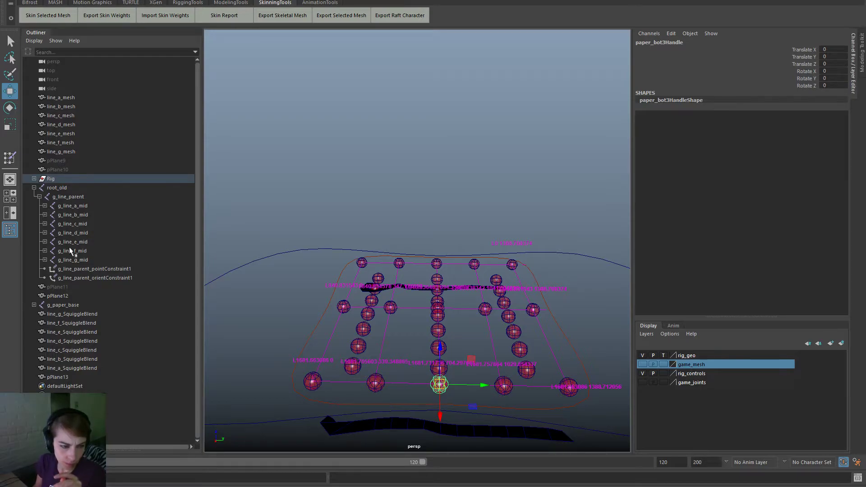
Step: Expand Rig's HiddenNodes to paper_top_aimLocators and inspect the paper_top_a_bnJnt OnSurface, aim and up locators up close
{"action": "left_click", "coordinate": [34, 179]}
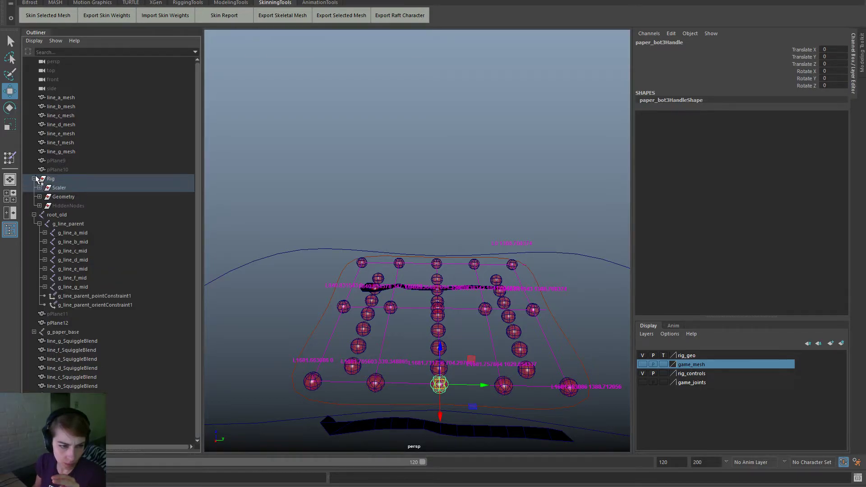
{"action": "left_click", "coordinate": [40, 206]}
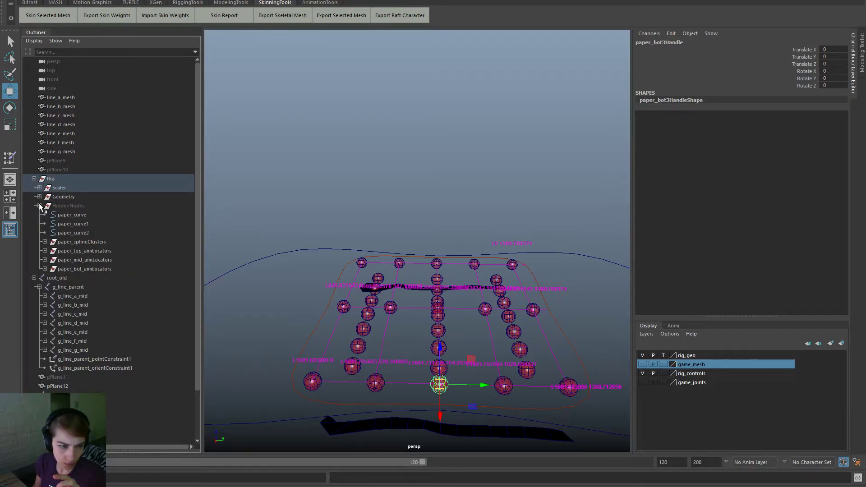
{"action": "left_click", "coordinate": [45, 251]}
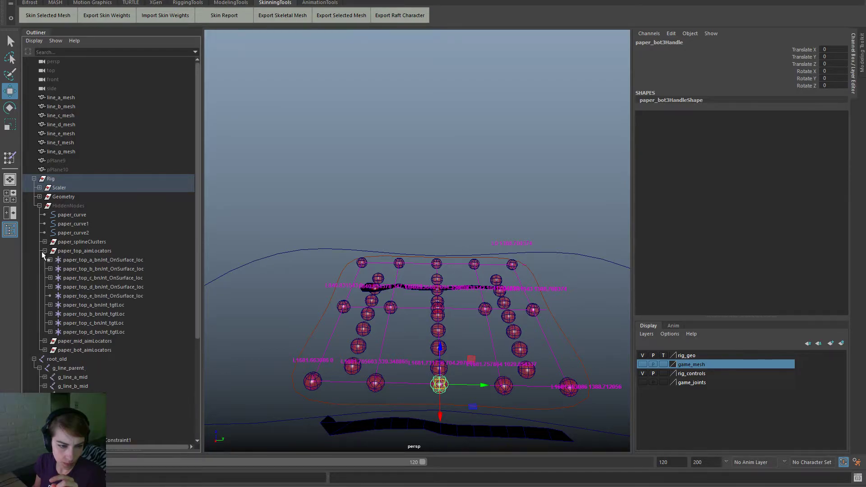
{"action": "left_click", "coordinate": [97, 261]}
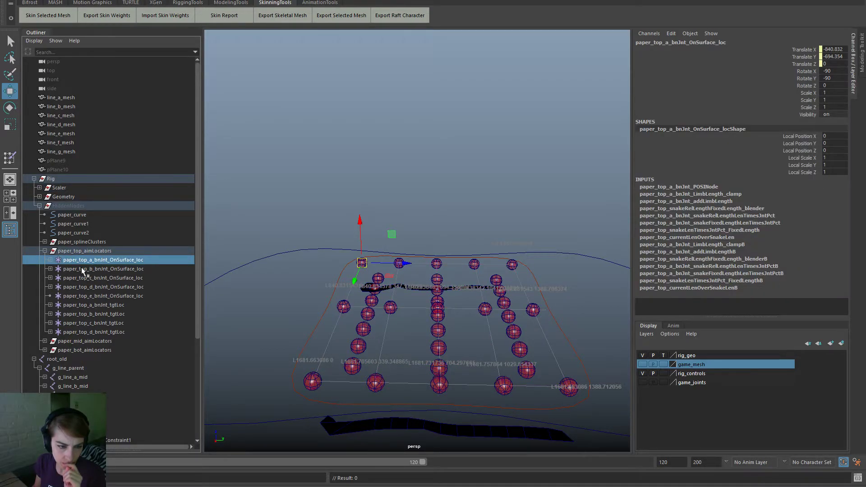
{"action": "left_click", "coordinate": [51, 261]}
{"action": "left_click", "coordinate": [120, 270]}
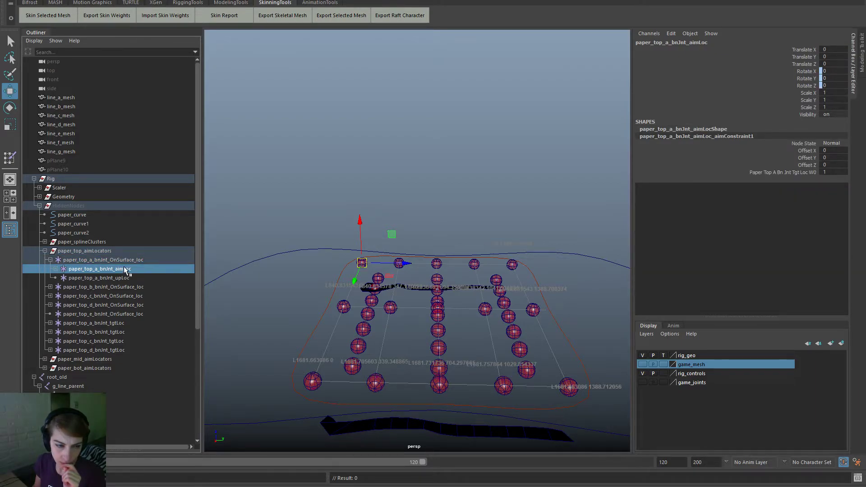
{"action": "left_click", "coordinate": [133, 277]}
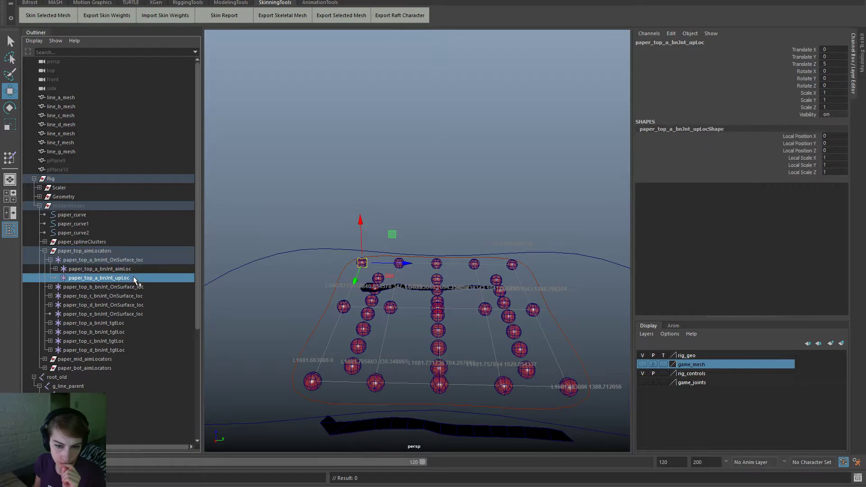
{"action": "right_click_drag", "start_coordinate": [353, 229], "coordinate": [331, 323], "text": "alt"}
{"action": "middle_click_drag", "start_coordinate": [330, 323], "coordinate": [472, 350], "text": "alt"}
{"action": "right_click_drag", "start_coordinate": [472, 351], "coordinate": [476, 380], "text": "alt"}
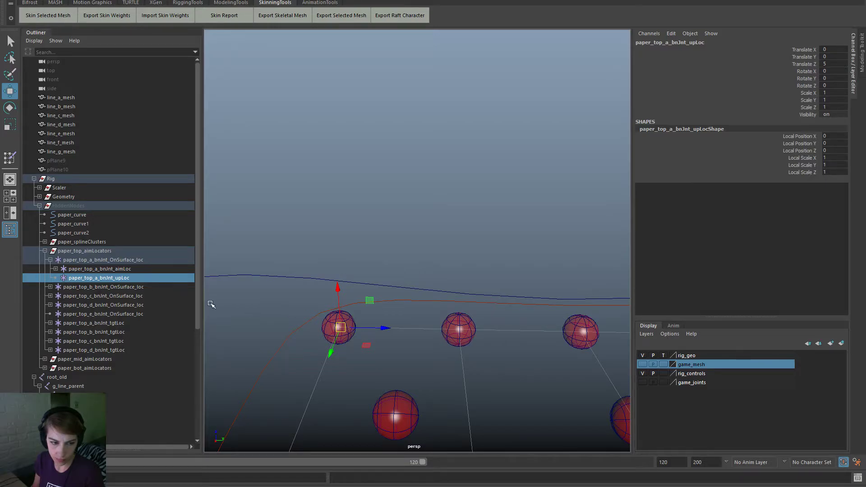
Step: Compare paper_top_a_bnJnt's aim, target and up locators, and check what is parented under the paper_top_b_bnJnt OnSurface locator
{"action": "left_click", "coordinate": [163, 270]}
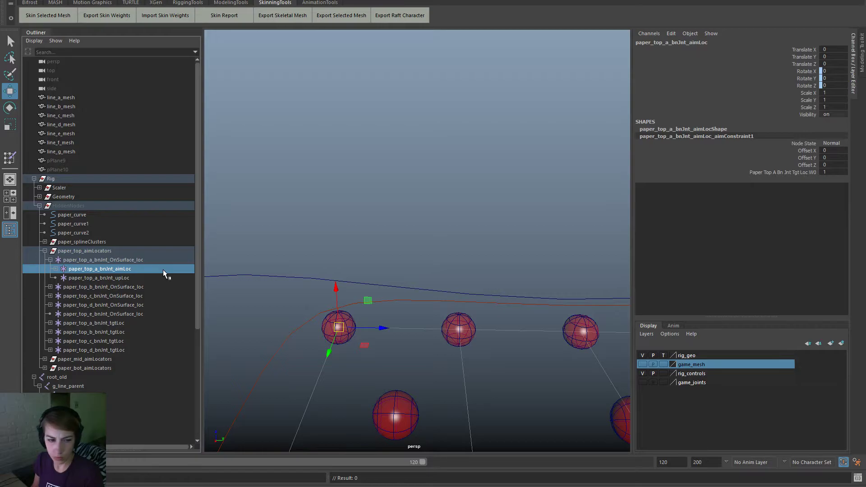
{"action": "left_click", "coordinate": [50, 287]}
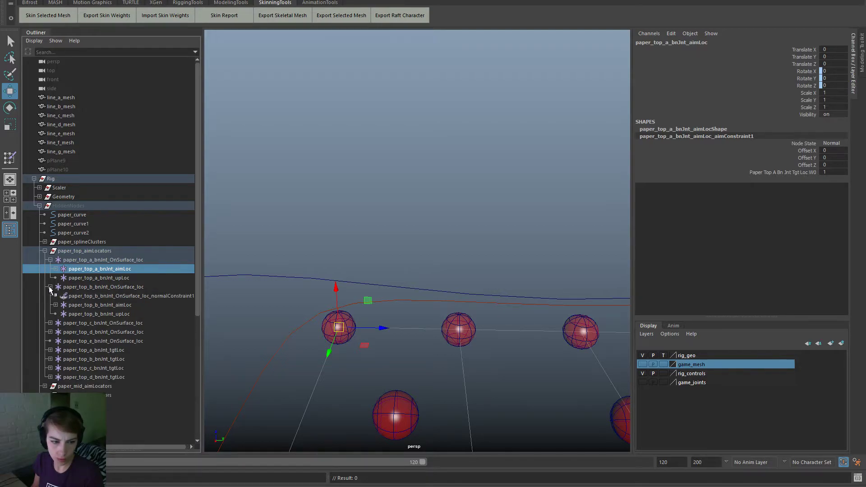
{"action": "left_click", "coordinate": [50, 287]}
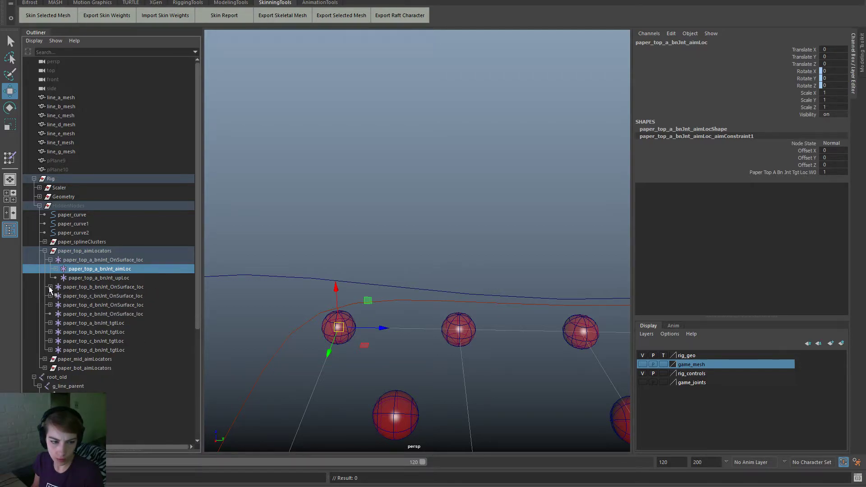
{"action": "left_click", "coordinate": [131, 323]}
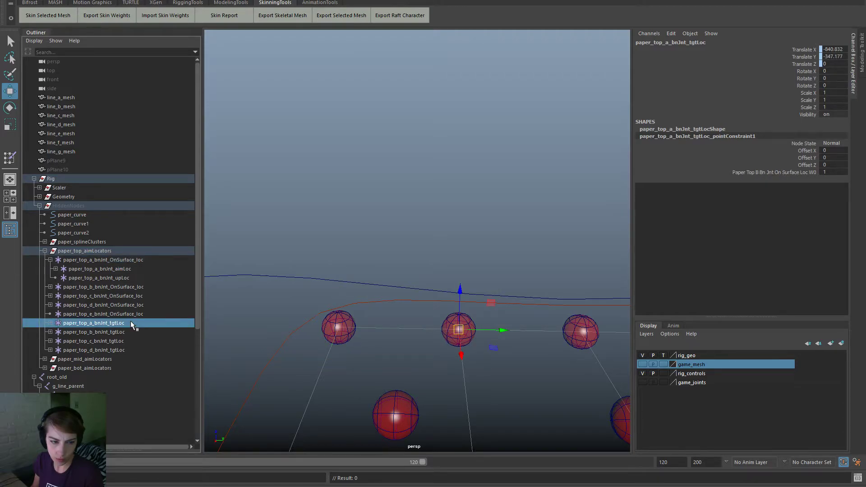
{"action": "left_click", "coordinate": [121, 277]}
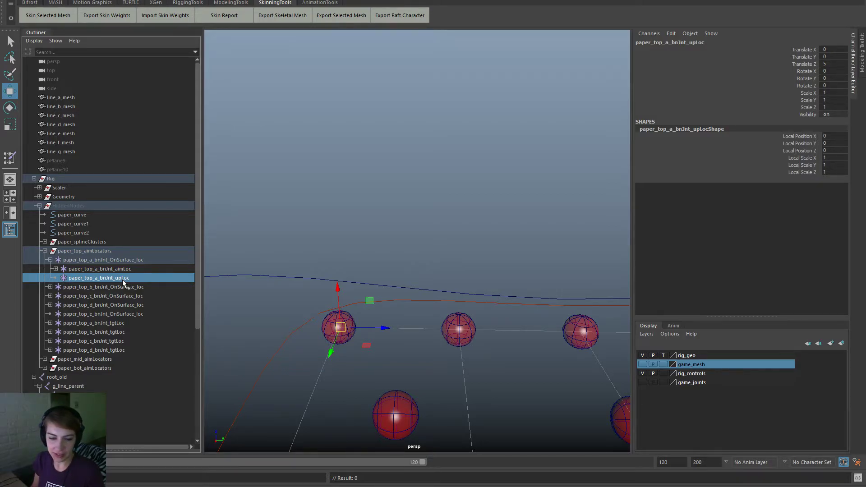
Step: Show the game_mesh layer again and expand the paper_top b, c and d OnSurface locators to examine their normal constraints
{"action": "left_click", "coordinate": [642, 364]}
{"action": "scroll", "coordinate": [246, 260], "scroll_direction": "down", "scroll_amount": 5}
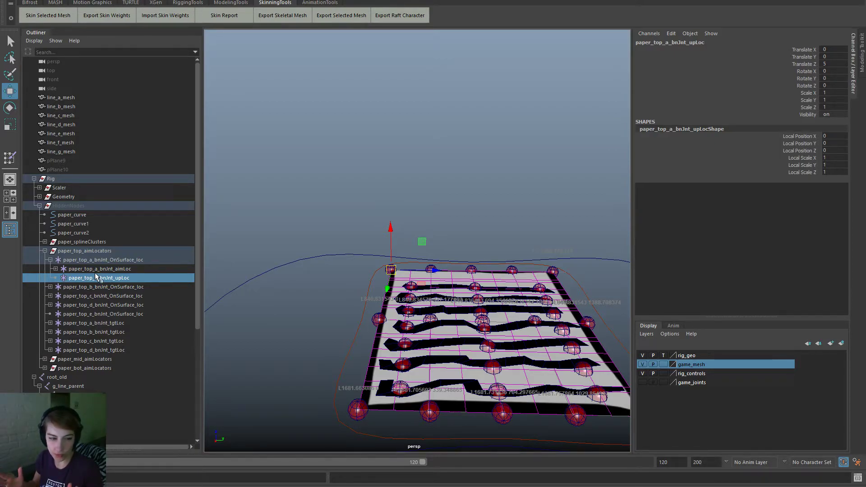
{"action": "left_click", "coordinate": [50, 287]}
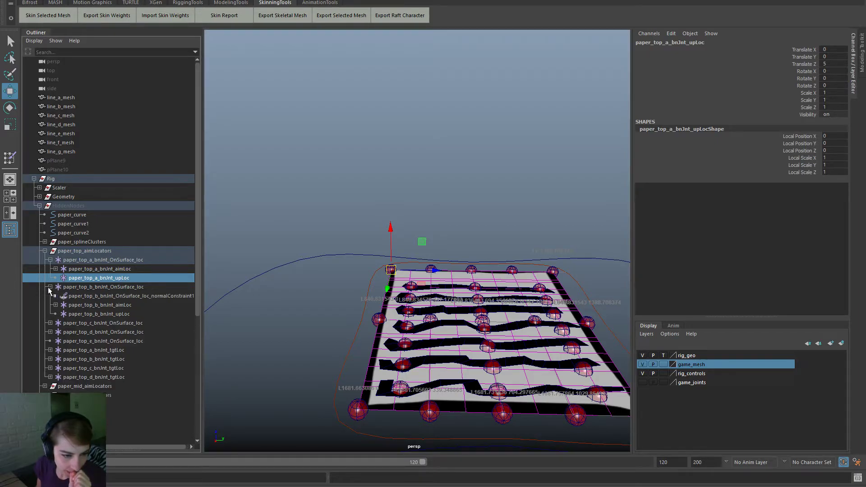
{"action": "left_click", "coordinate": [50, 323]}
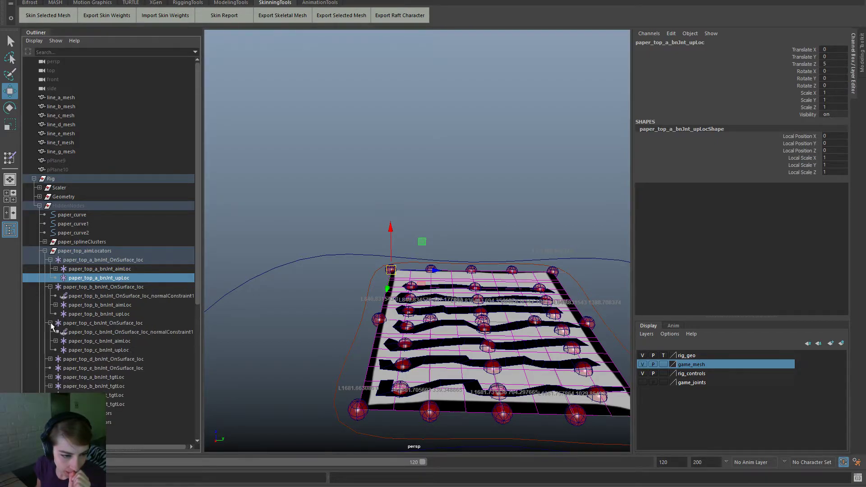
{"action": "left_click", "coordinate": [50, 359]}
{"action": "scroll", "coordinate": [88, 381], "scroll_direction": "down", "scroll_amount": 3}
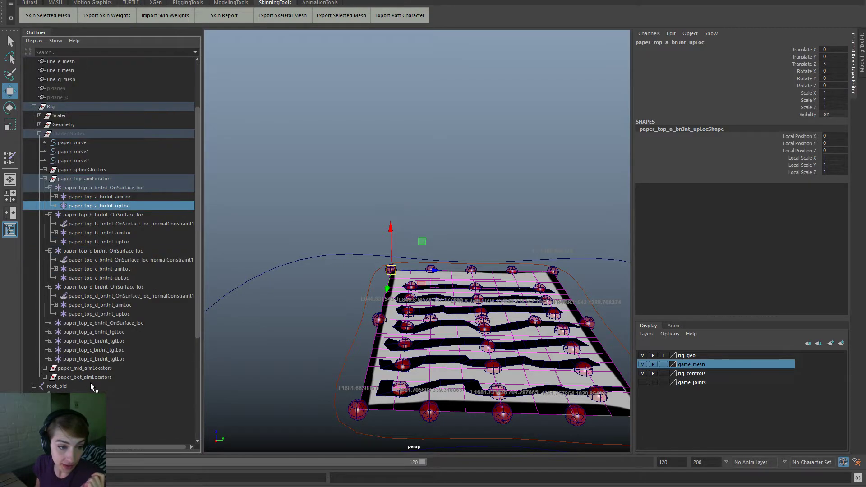
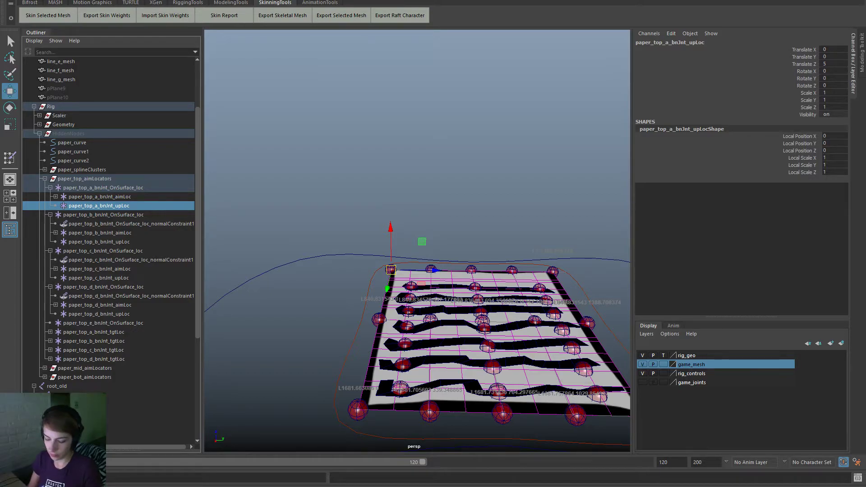
Step: Switch to Notepad++ and open Playing2_Script.py from the Desktop
{"action": "key", "text": "ctrl+o"}
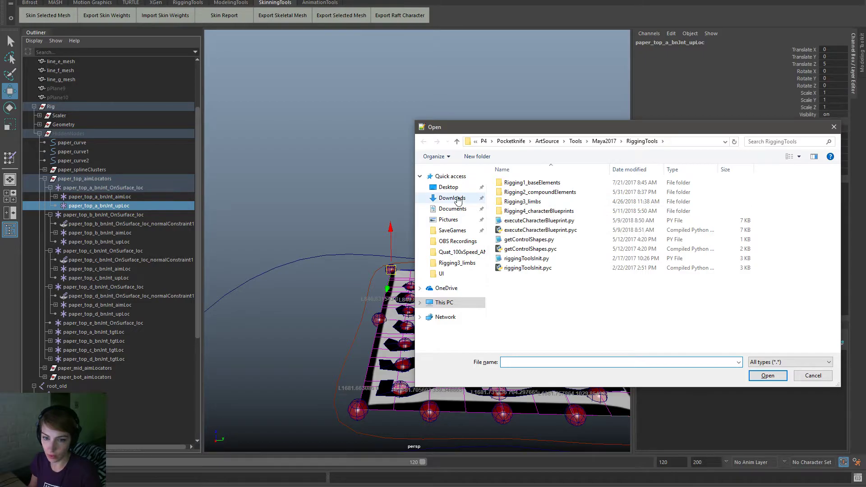
{"action": "left_click", "coordinate": [449, 187]}
{"action": "left_click", "coordinate": [657, 311]}
{"action": "scroll", "coordinate": [659, 311], "scroll_direction": "down", "scroll_amount": 3}
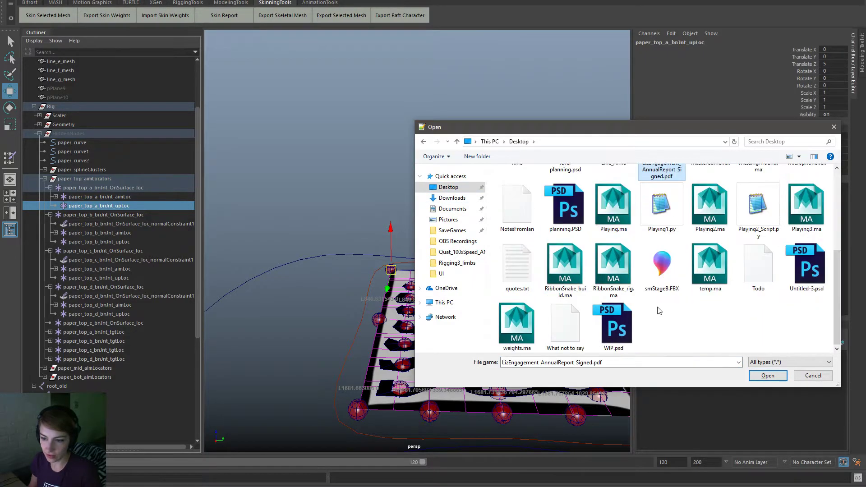
{"action": "scroll", "coordinate": [639, 300], "scroll_direction": "up", "scroll_amount": 3}
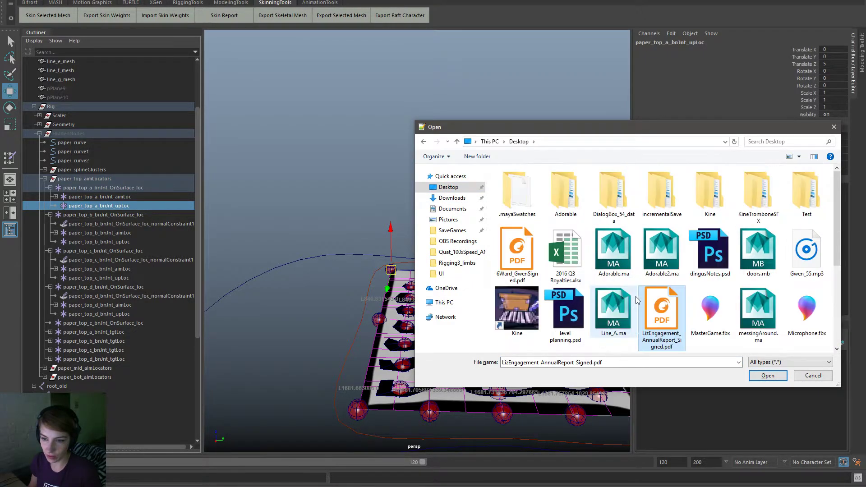
{"action": "left_click", "coordinate": [671, 268]}
{"action": "type", "text": "play"}
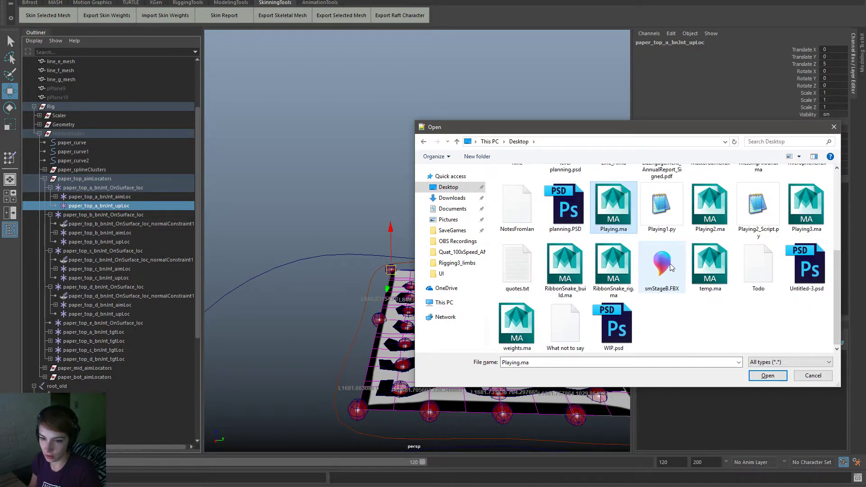
{"action": "key", "text": "Right"}
{"action": "key", "text": "Right"}
{"action": "key", "text": "Right"}
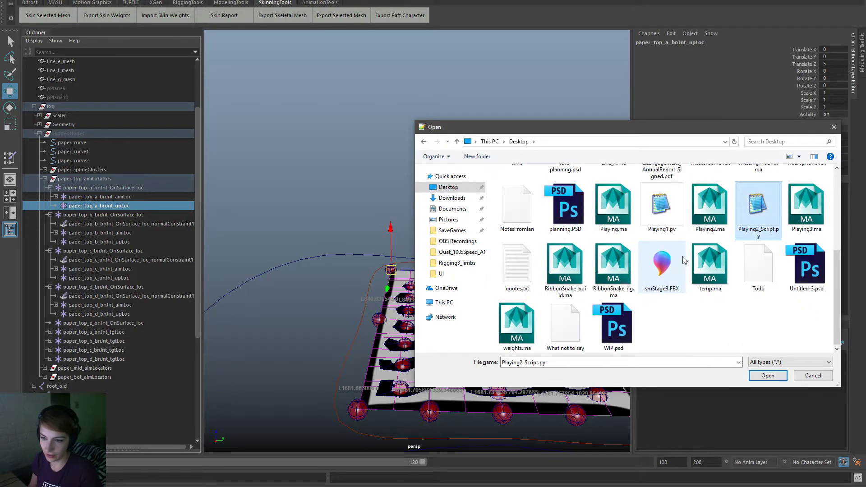
{"action": "left_click", "coordinate": [767, 376]}
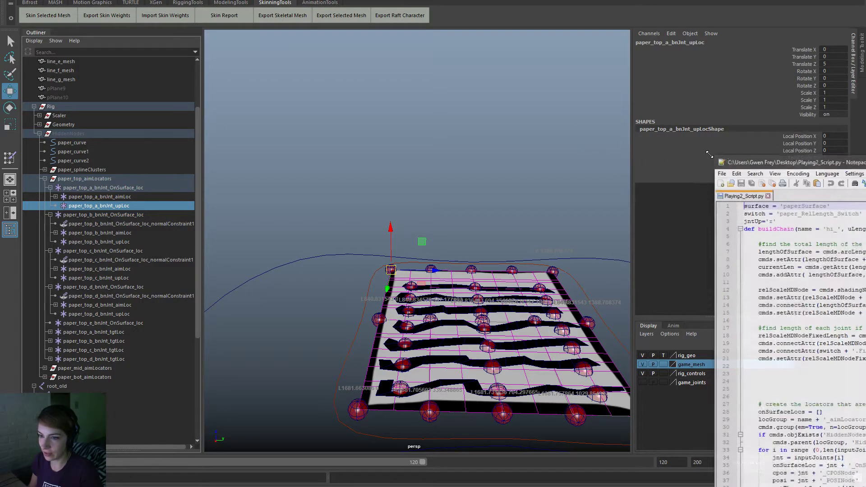
Step: Maximize the script window and search Playing2_Script.py for "aim" to reach the code that creates the aim locators
{"action": "left_click_drag", "start_coordinate": [815, 166], "coordinate": [469, 118]}
{"action": "double_click", "coordinate": [469, 118]}
{"action": "scroll", "coordinate": [520, 181], "scroll_direction": "down", "scroll_amount": 5}
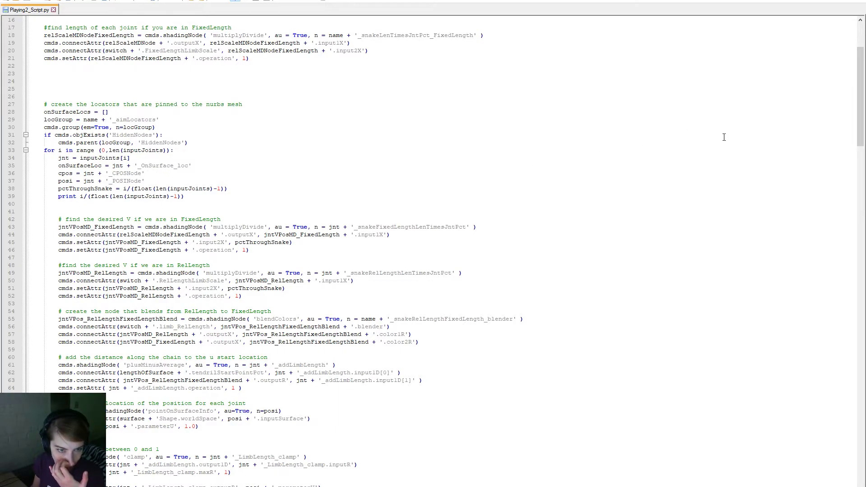
{"action": "left_click", "coordinate": [670, 126]}
{"action": "key", "text": "ctrl+f"}
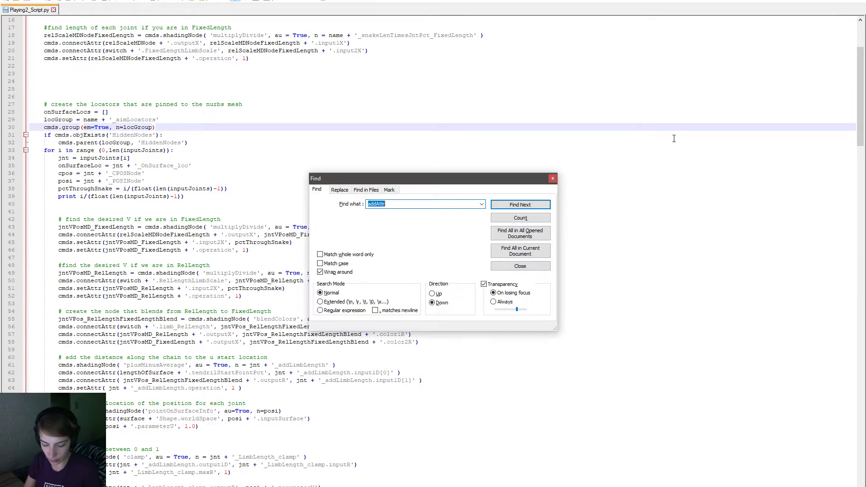
{"action": "type", "text": "aim"}
{"action": "key", "text": "Return"}
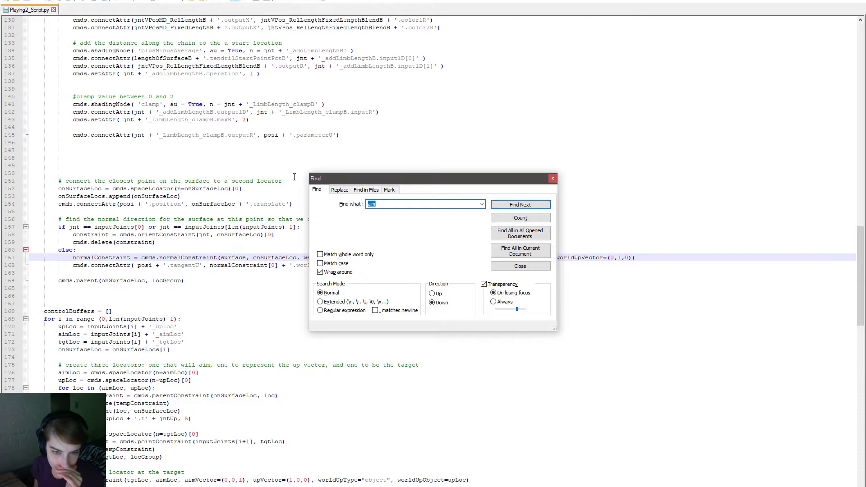
{"action": "left_click_drag", "start_coordinate": [356, 178], "coordinate": [392, 52]}
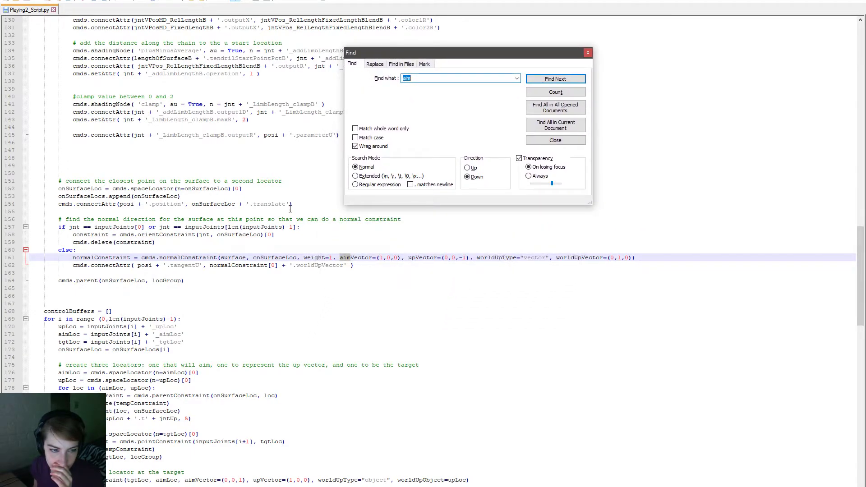
{"action": "left_click", "coordinate": [541, 80]}
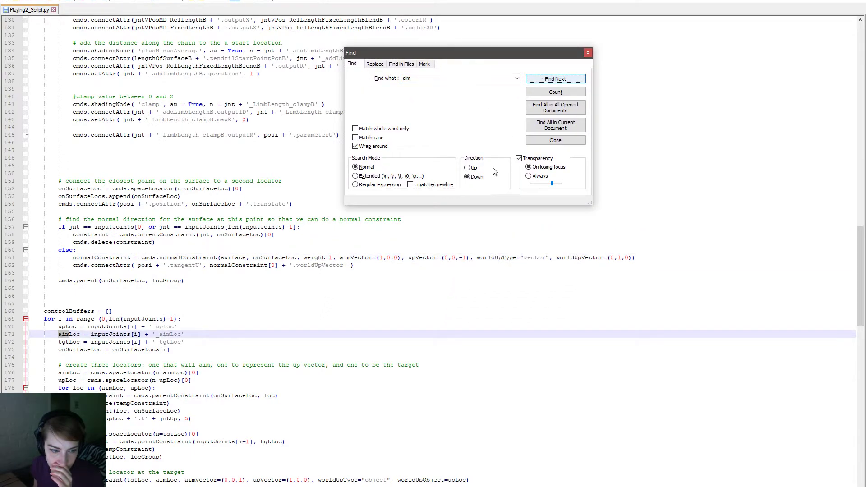
{"action": "scroll", "coordinate": [383, 413], "scroll_direction": "down", "scroll_amount": 6}
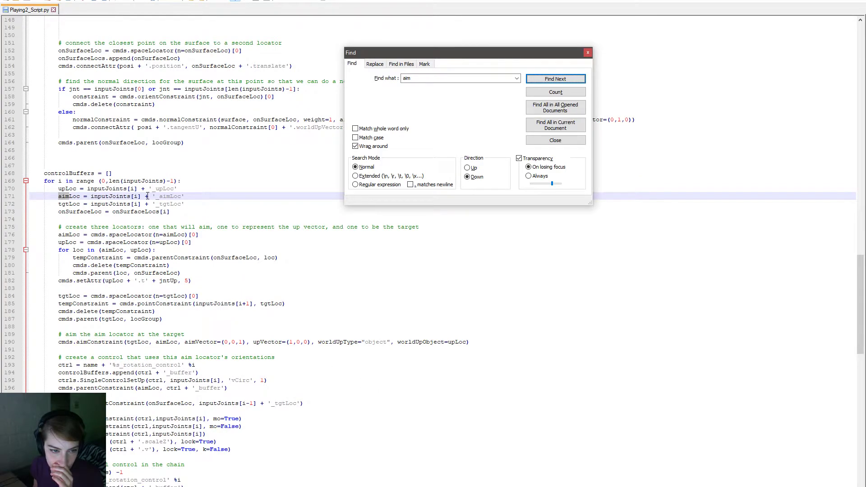
Step: Trace where upLoc and jntUp are used in the script, and review the paper chain calls at its end
{"action": "double_click", "coordinate": [166, 189]}
{"action": "double_click", "coordinate": [67, 189]}
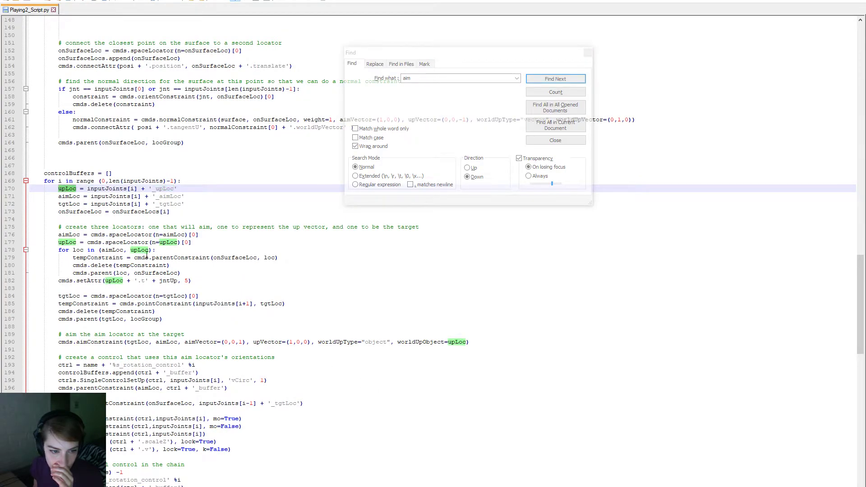
{"action": "double_click", "coordinate": [168, 280]}
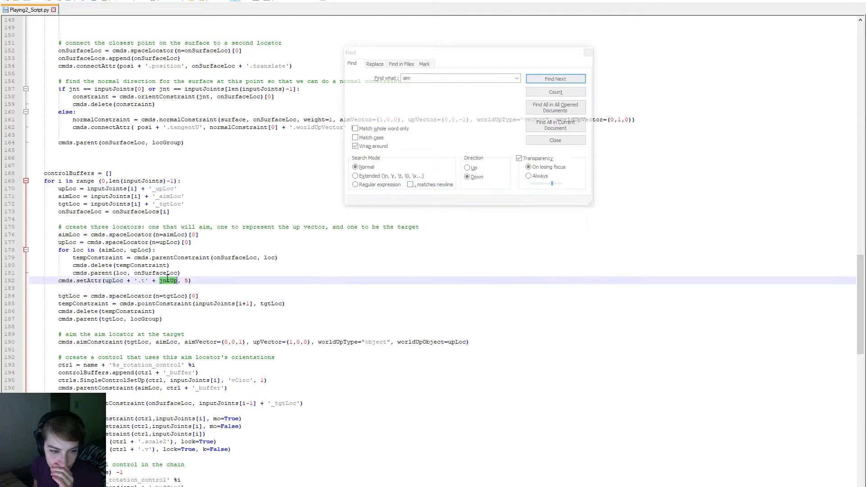
{"action": "left_click", "coordinate": [587, 53]}
{"action": "left_click_drag", "start_coordinate": [859, 325], "coordinate": [858, 462]}
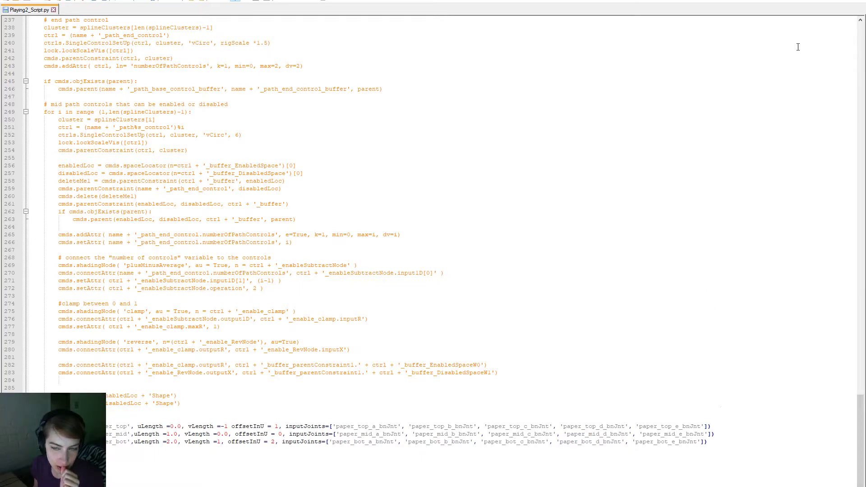
Step: Switch to Maya and try a Translate Z of 0 on the paper_top a, b, c and d up locators
{"action": "key", "text": "alt+Tab"}
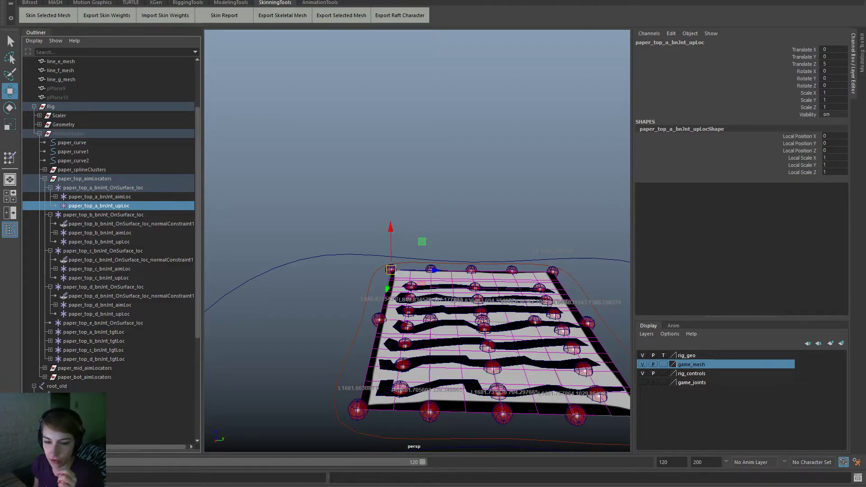
{"action": "scroll", "coordinate": [323, 369], "scroll_direction": "down", "scroll_amount": 5}
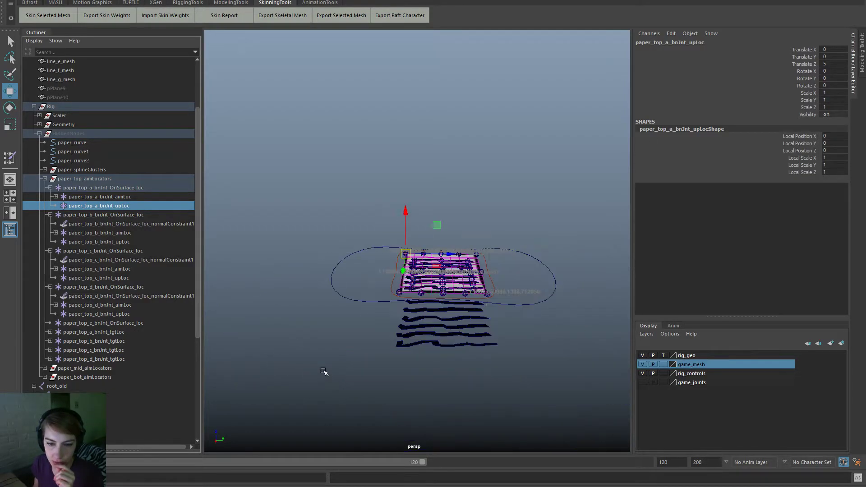
{"action": "scroll", "coordinate": [324, 371], "scroll_direction": "up", "scroll_amount": 4}
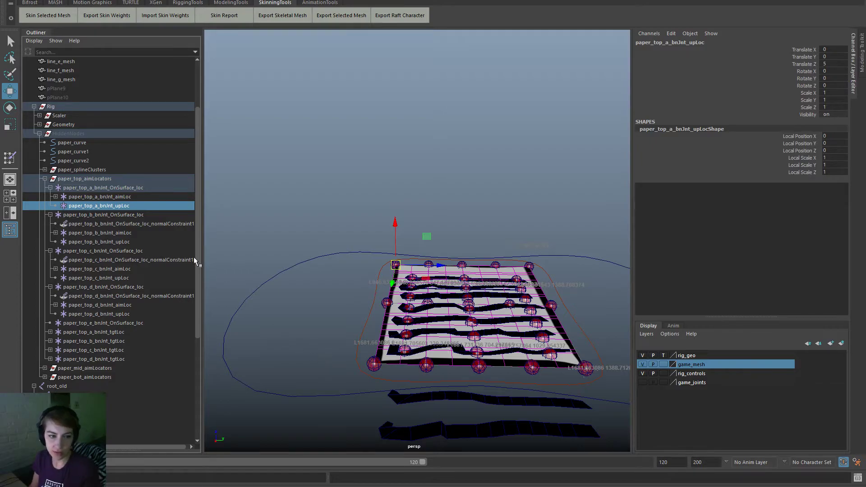
{"action": "left_click", "coordinate": [147, 243], "text": "ctrl"}
{"action": "left_click", "coordinate": [138, 278], "text": "ctrl"}
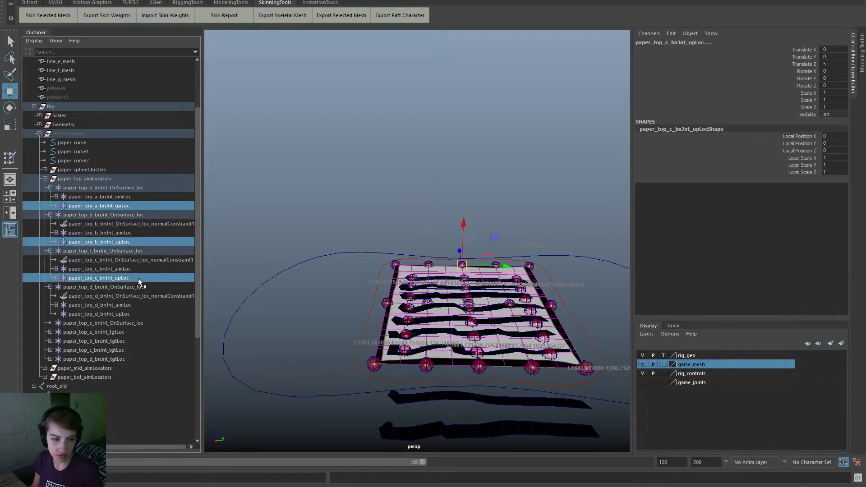
{"action": "left_click", "coordinate": [136, 314], "text": "ctrl"}
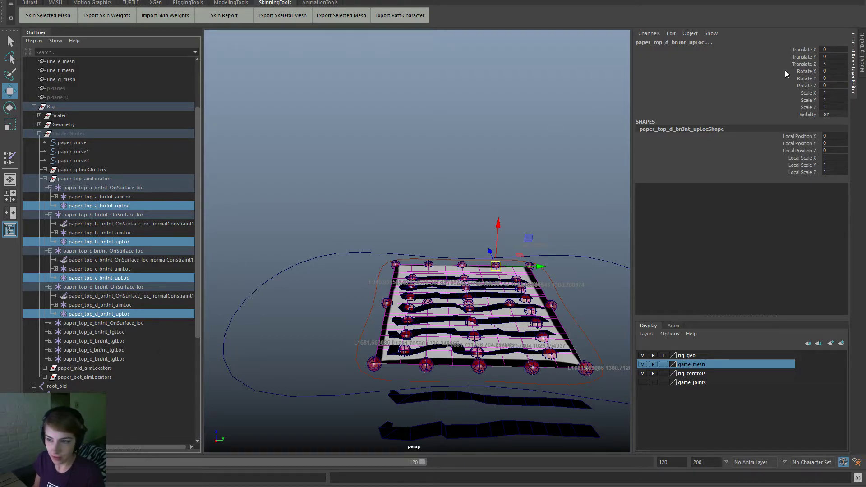
{"action": "double_click", "coordinate": [831, 64]}
{"action": "type", "text": "0"}
{"action": "key", "text": "Return"}
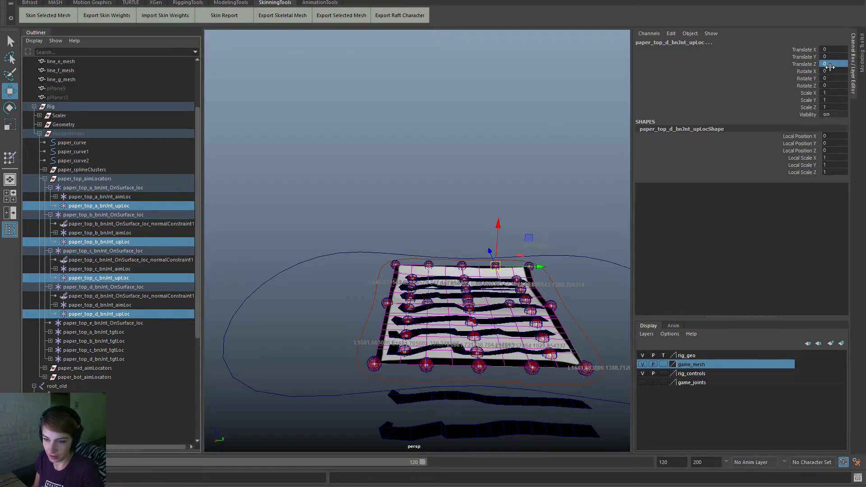
Step: Try a Translate X of 20 on the four selected up locators and check their placement around the paper
{"action": "left_click", "coordinate": [840, 56]}
{"action": "left_click", "coordinate": [840, 57]}
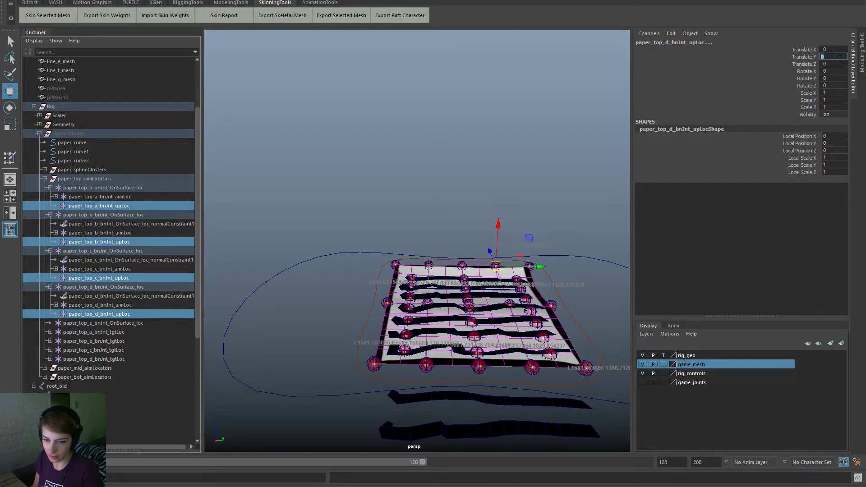
{"action": "key", "text": "ctrl+shift+t"}
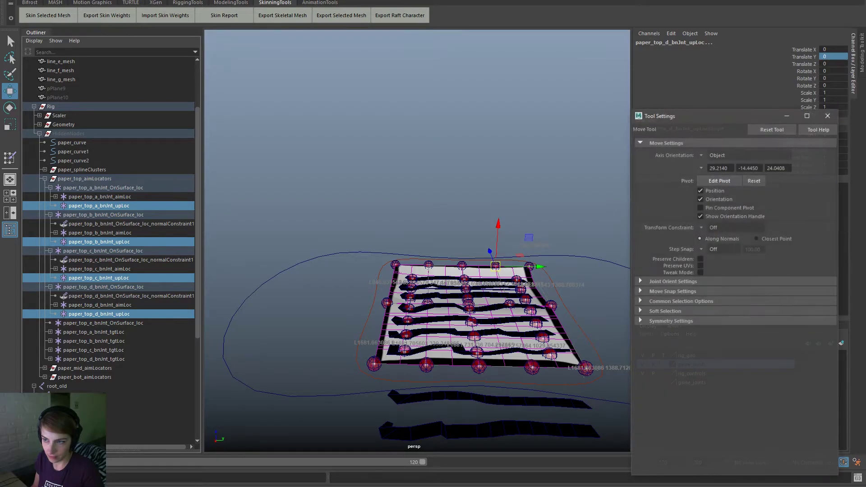
{"action": "left_click_drag", "start_coordinate": [777, 107], "coordinate": [782, 101]}
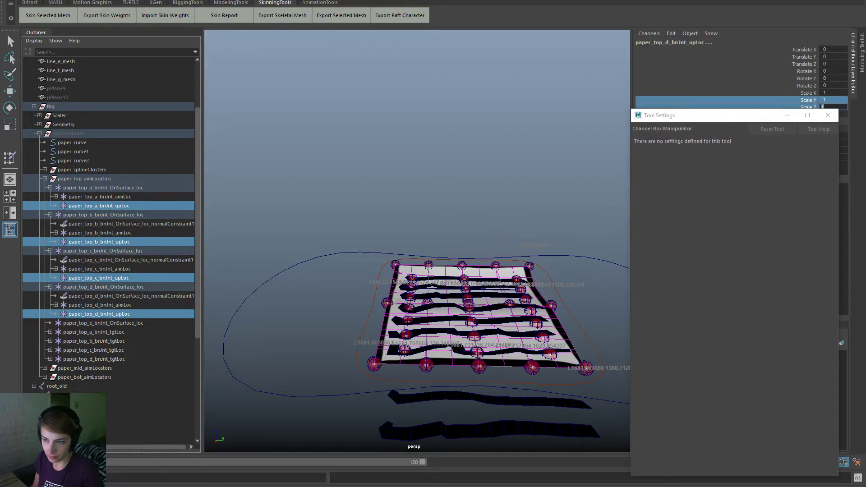
{"action": "left_click_drag", "start_coordinate": [834, 49], "coordinate": [841, 63]}
{"action": "type", "text": "20"}
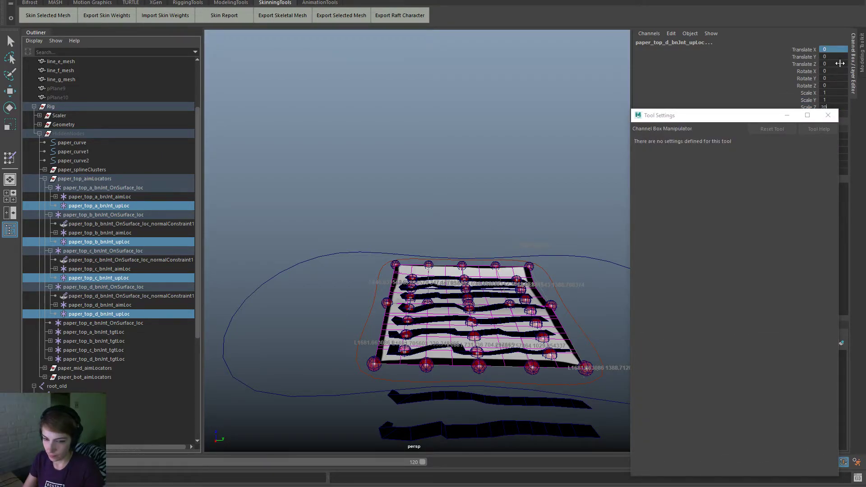
{"action": "key", "text": "Return"}
{"action": "left_click", "coordinate": [829, 116]}
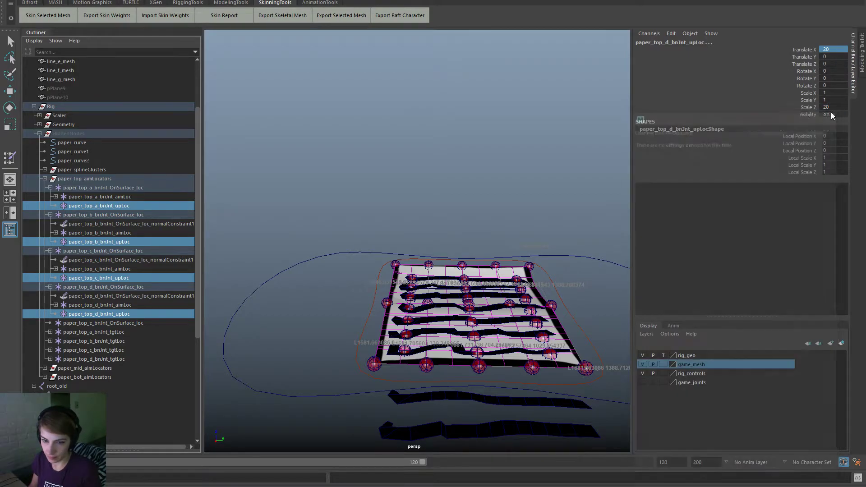
{"action": "left_click_drag", "start_coordinate": [456, 298], "coordinate": [572, 290], "text": "alt"}
{"action": "key", "text": "w"}
{"action": "left_click_drag", "start_coordinate": [455, 329], "coordinate": [420, 338], "text": "alt"}
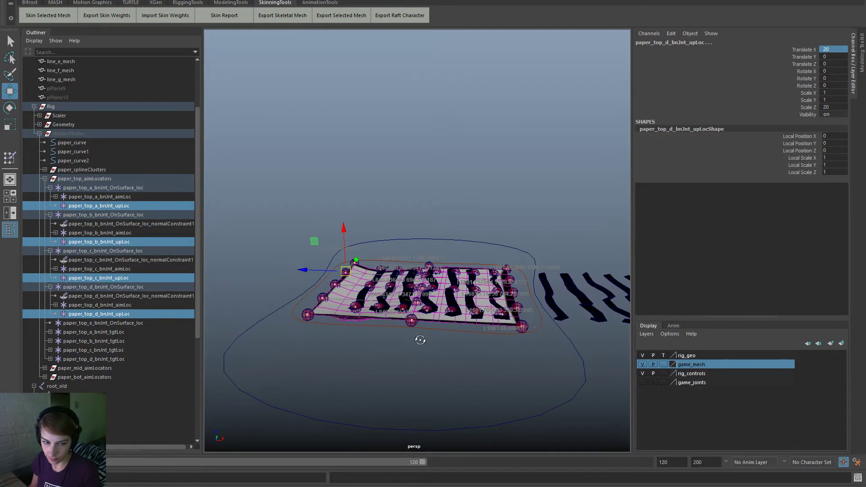
Step: Inspect paper_top_c_bnJnt_upLoc and undo the Translate X and Z changes on the up locators
{"action": "left_click", "coordinate": [144, 279]}
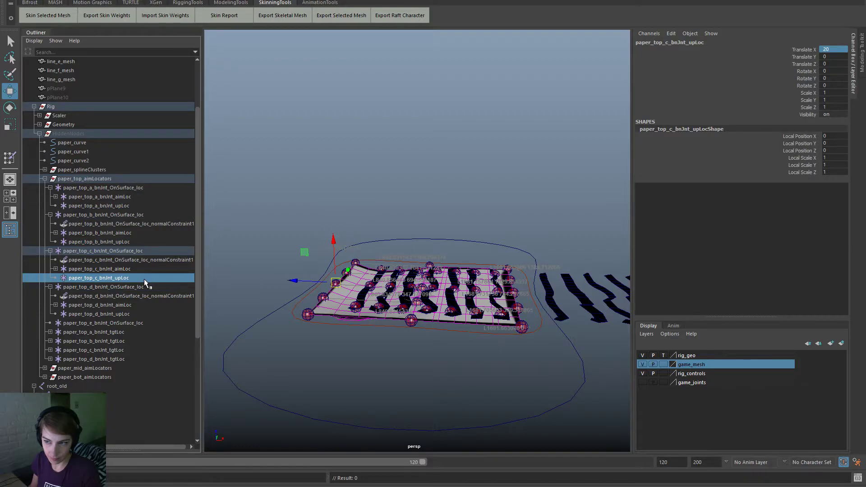
{"action": "left_click_drag", "start_coordinate": [433, 315], "coordinate": [586, 323], "text": "alt"}
{"action": "key", "text": "ctrl+z"}
{"action": "key", "text": "ctrl+z"}
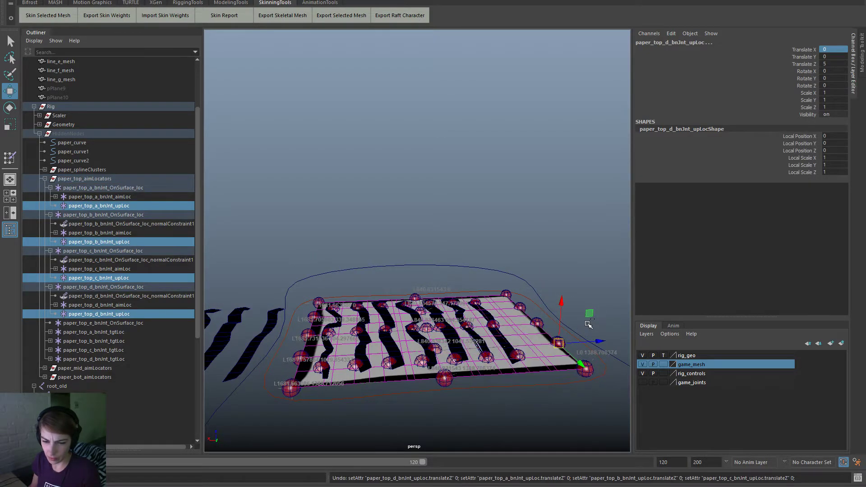
Step: Check the joints under root_old, and expand g_paper_base down to g_paper_top_a to inspect its constraint
{"action": "scroll", "coordinate": [116, 387], "scroll_direction": "down", "scroll_amount": 6}
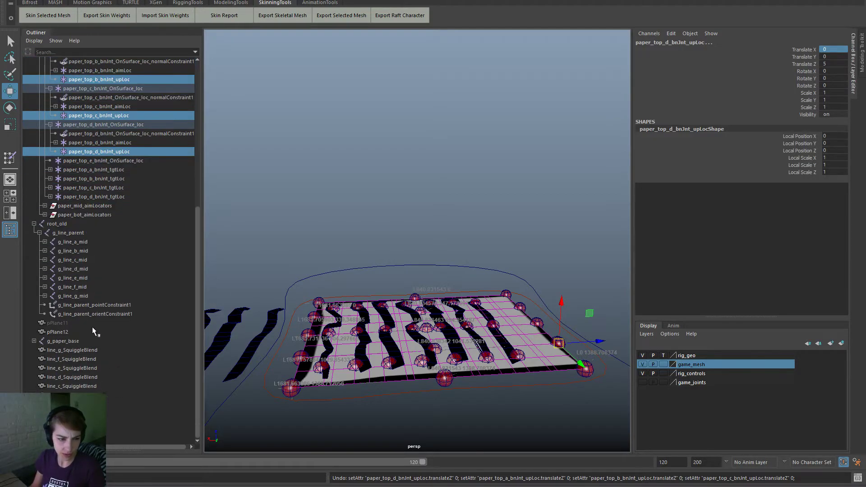
{"action": "left_click", "coordinate": [45, 242]}
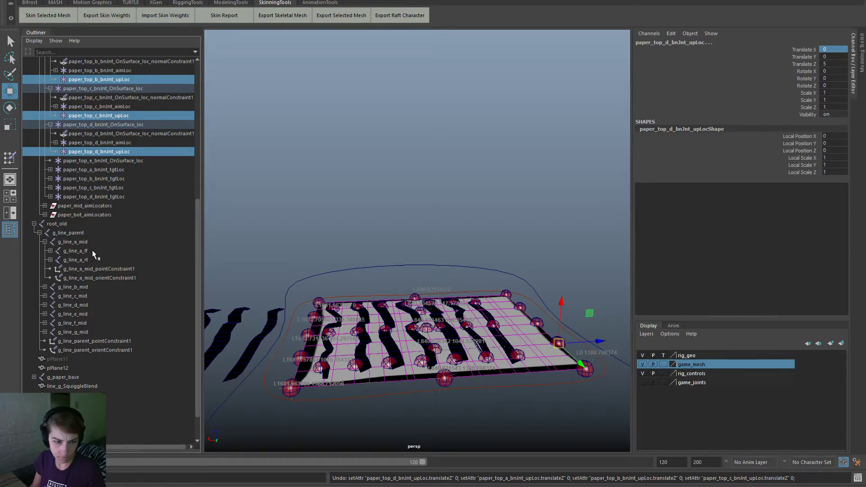
{"action": "left_click", "coordinate": [34, 224]}
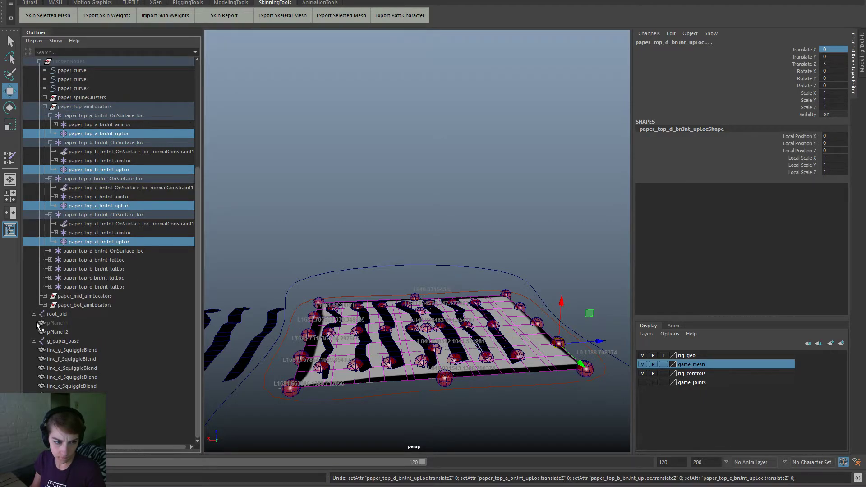
{"action": "left_click", "coordinate": [35, 342]}
{"action": "left_click", "coordinate": [81, 352]}
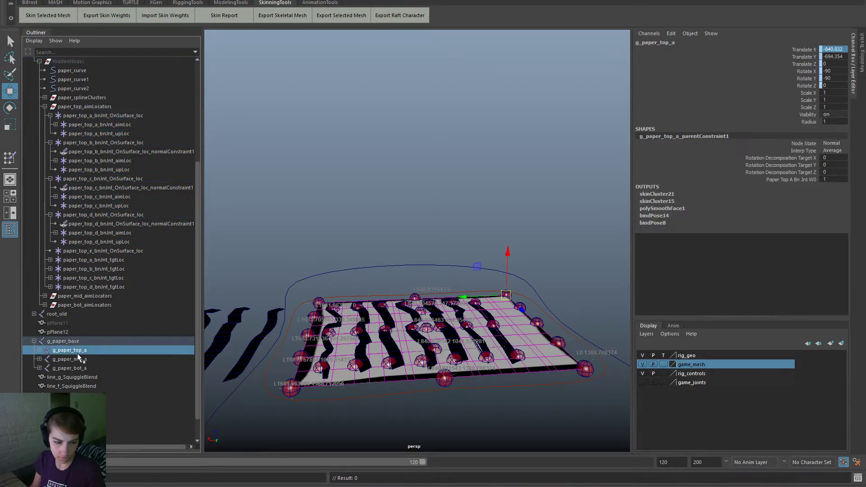
{"action": "left_click", "coordinate": [39, 351]}
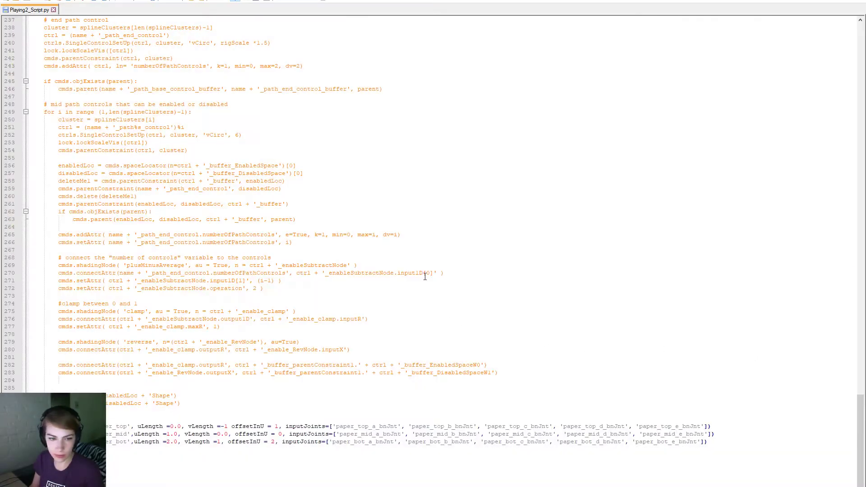
Step: Switch to Notepad++ and search the script for "aimConstraint" to read the aim and up vectors it uses
{"action": "scroll", "coordinate": [423, 287], "scroll_direction": "down", "scroll_amount": 10}
{"action": "scroll", "coordinate": [423, 287], "scroll_direction": "up", "scroll_amount": 6}
{"action": "left_click", "coordinate": [412, 287]}
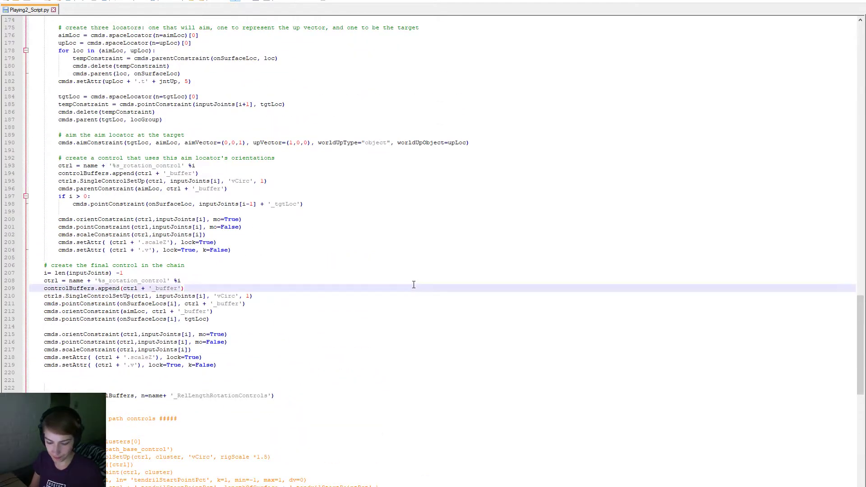
{"action": "key", "text": "ctrl+f"}
{"action": "type", "text": "aimConst"}
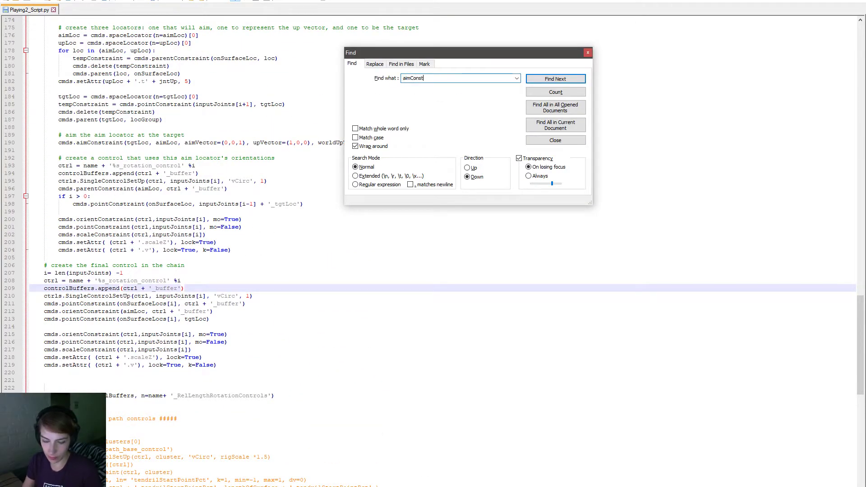
{"action": "type", "text": "rtat"}
{"action": "key", "text": "Return"}
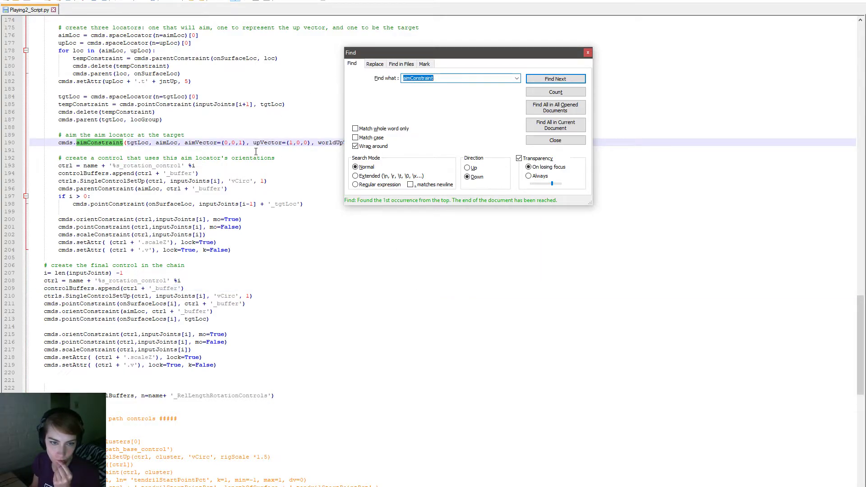
{"action": "left_click", "coordinate": [589, 51]}
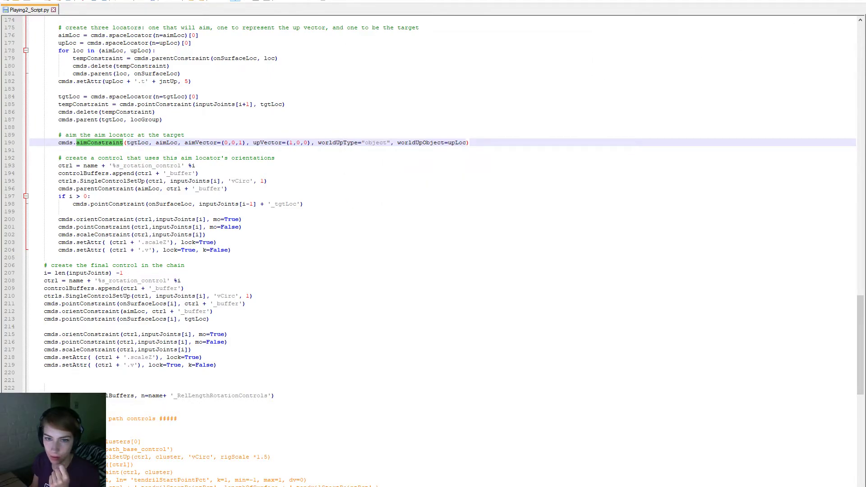
Step: Switch back to Maya and set Translate X to 20 and Translate Z to 0 on the paper_top_a through paper_top_d up locators
{"action": "key", "text": "alt+Tab"}
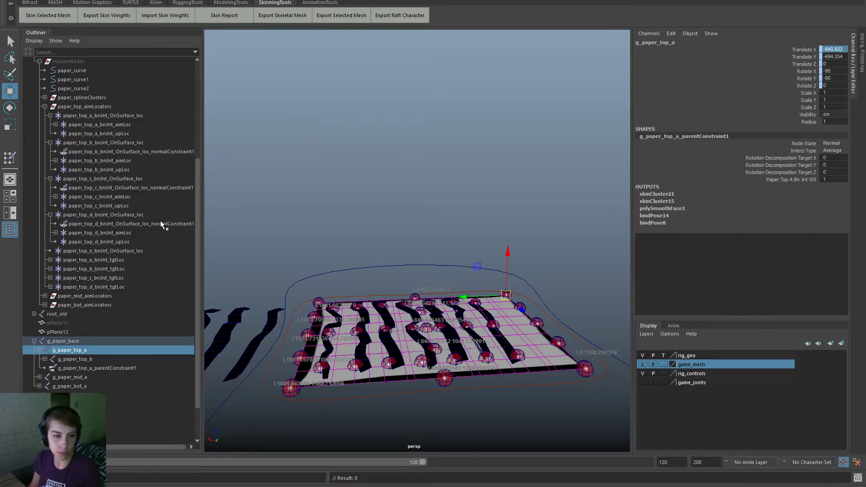
{"action": "left_click", "coordinate": [142, 204]}
{"action": "left_click", "coordinate": [131, 241], "text": "ctrl"}
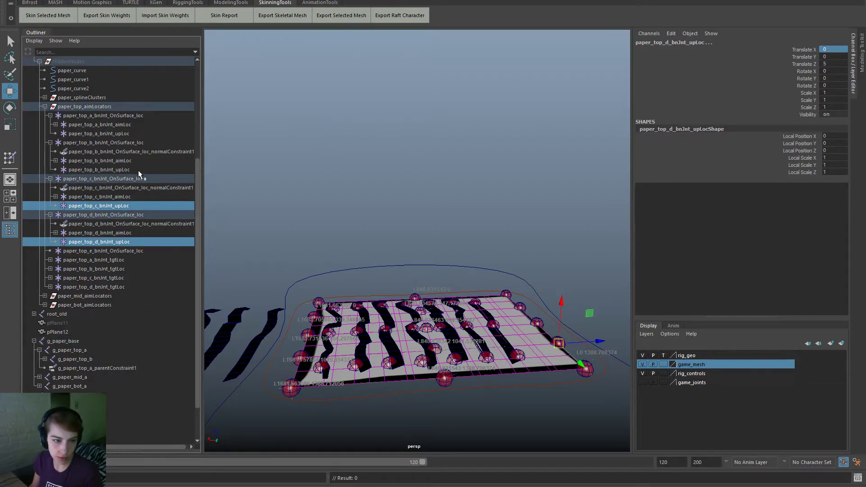
{"action": "left_click", "coordinate": [136, 170], "text": "ctrl"}
{"action": "left_click", "coordinate": [140, 134], "text": "ctrl"}
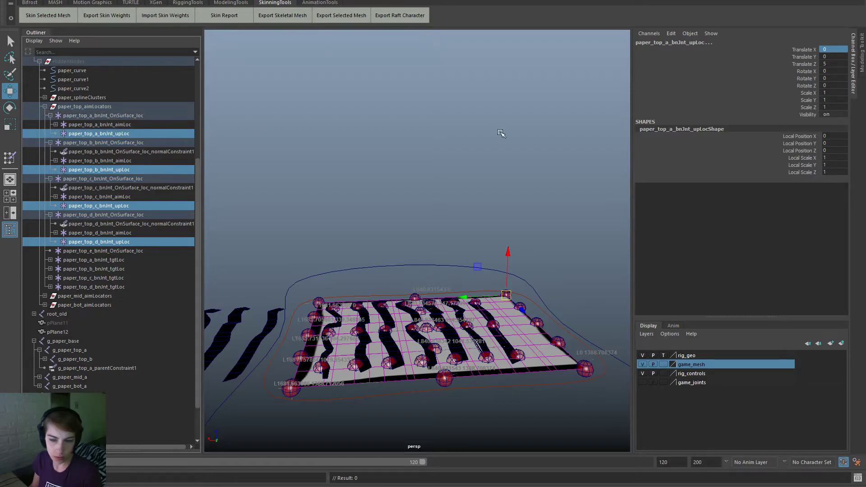
{"action": "left_click", "coordinate": [838, 50]}
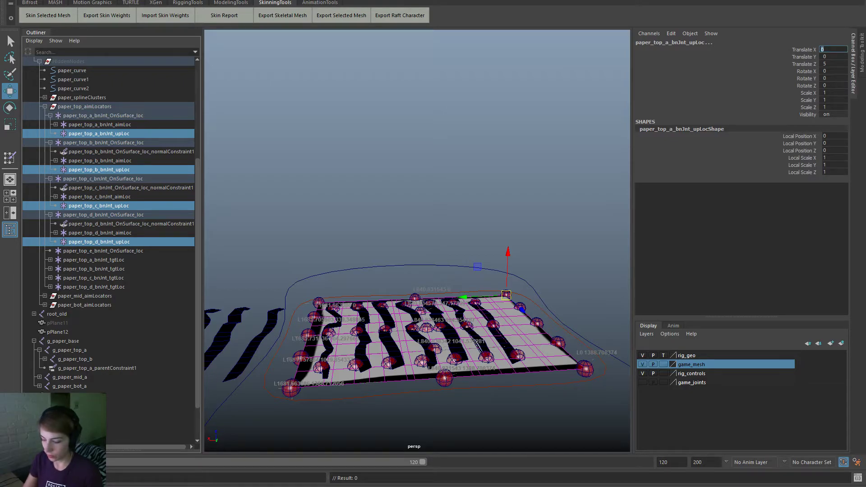
{"action": "type", "text": "20"}
{"action": "key", "text": "Return"}
{"action": "key", "text": "Tab"}
{"action": "key", "text": "Tab"}
{"action": "type", "text": "0"}
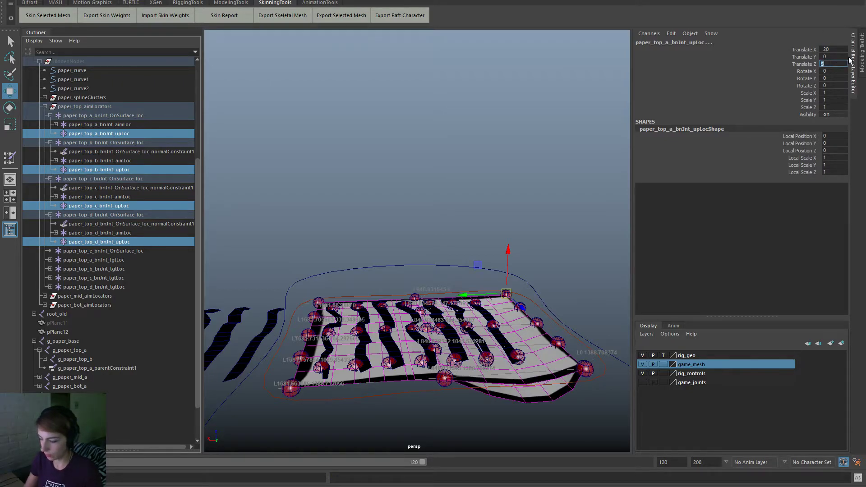
{"action": "key", "text": "Return"}
Step: Select paper_top_a_bnJnt_upLoc and examine the paper mesh's deformation around the joints from several angles
{"action": "left_click_drag", "start_coordinate": [405, 359], "coordinate": [402, 356], "text": "alt"}
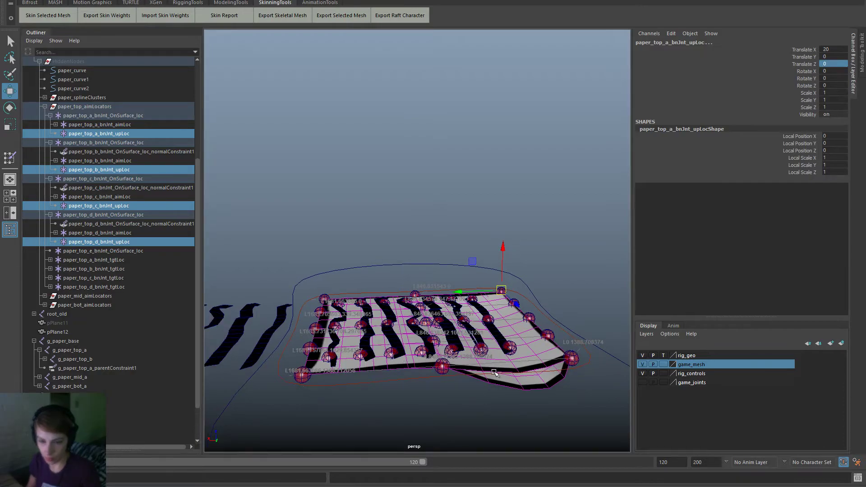
{"action": "left_click_drag", "start_coordinate": [496, 374], "coordinate": [423, 366], "text": "alt"}
{"action": "left_click", "coordinate": [128, 133]}
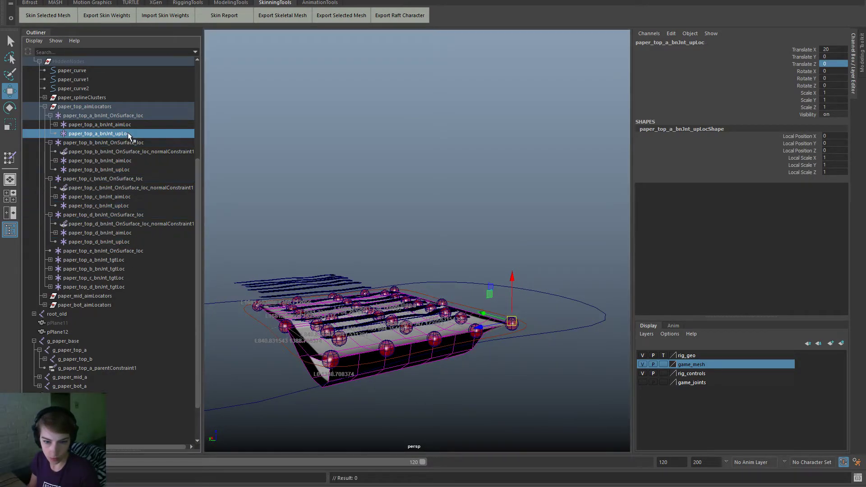
{"action": "scroll", "coordinate": [505, 357], "scroll_direction": "up", "scroll_amount": 3}
{"action": "left_click_drag", "start_coordinate": [505, 357], "coordinate": [422, 308], "text": "alt"}
{"action": "right_click_drag", "start_coordinate": [422, 308], "coordinate": [243, 262], "text": "alt"}
{"action": "left_click_drag", "start_coordinate": [242, 262], "coordinate": [400, 314], "text": "alt"}
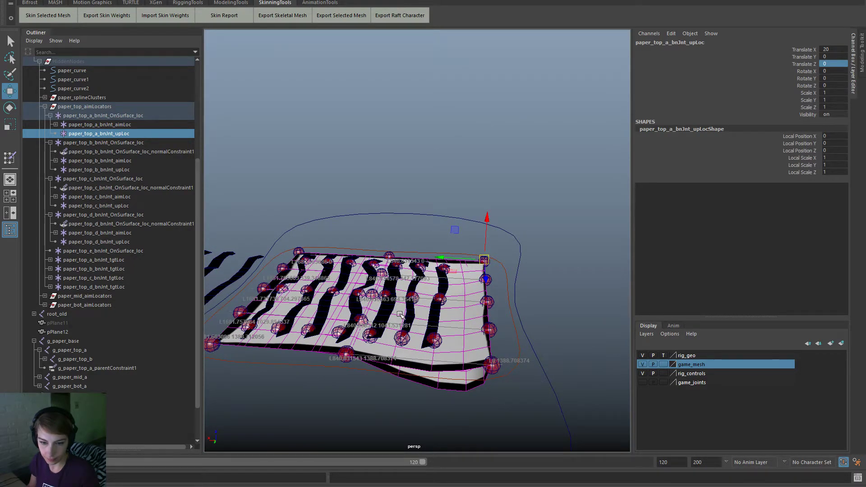
Step: Check which of the two overlapping paper meshes is which, and hide pPlane13 by setting its Visibility to 0
{"action": "left_click", "coordinate": [475, 387]}
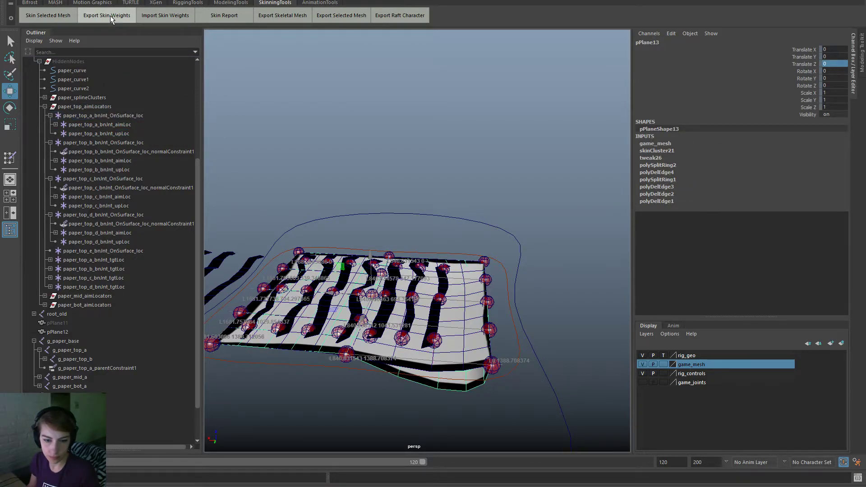
{"action": "left_click", "coordinate": [431, 359]}
{"action": "left_click_drag", "start_coordinate": [416, 376], "coordinate": [455, 362], "text": "alt"}
{"action": "scroll", "coordinate": [137, 360], "scroll_direction": "down", "scroll_amount": 2}
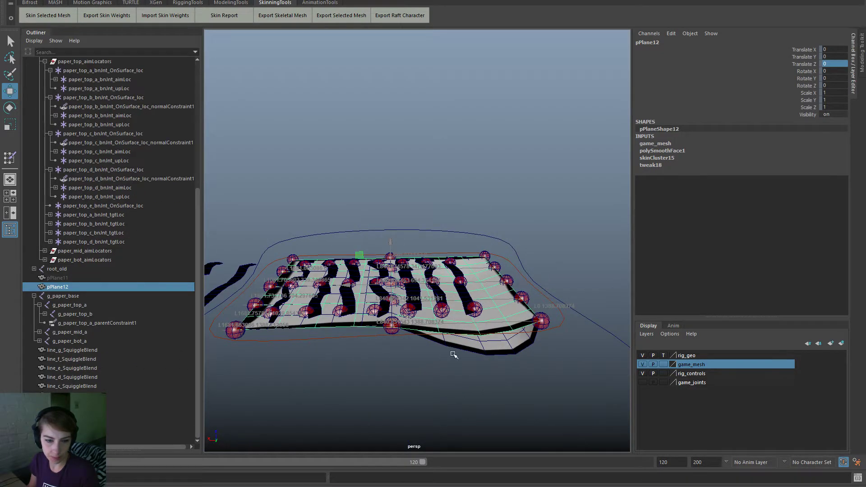
{"action": "left_click", "coordinate": [500, 353]}
{"action": "left_click", "coordinate": [842, 114]}
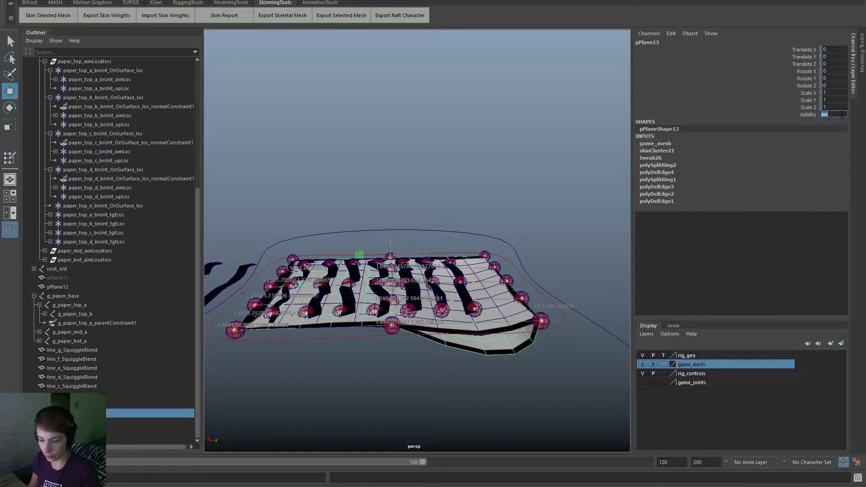
{"action": "type", "text": "0"}
{"action": "key", "text": "Return"}
Step: Select the paper mesh pPlane12 and start exporting its skin weights
{"action": "left_click", "coordinate": [480, 304]}
{"action": "left_click", "coordinate": [501, 319]}
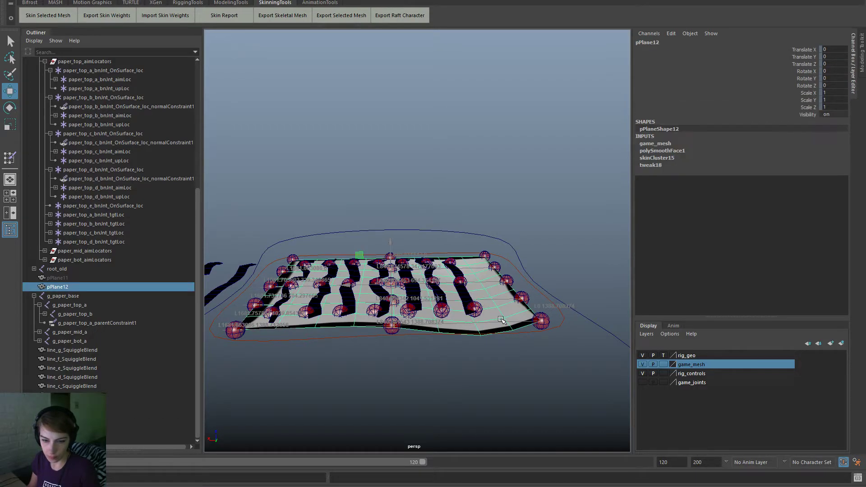
{"action": "left_click", "coordinate": [115, 15]}
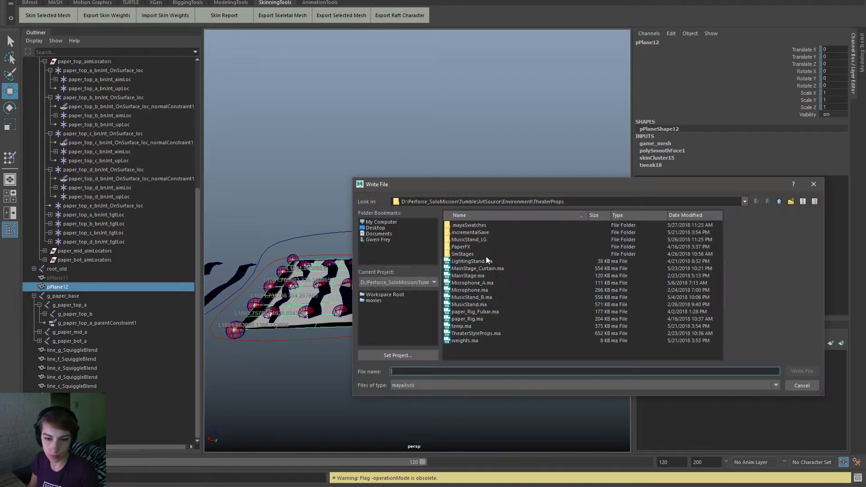
Step: Export pPlane12's skin weights over the existing weights.ma file and unbind the mesh's skin
{"action": "double_click", "coordinate": [472, 340]}
{"action": "left_click", "coordinate": [556, 303]}
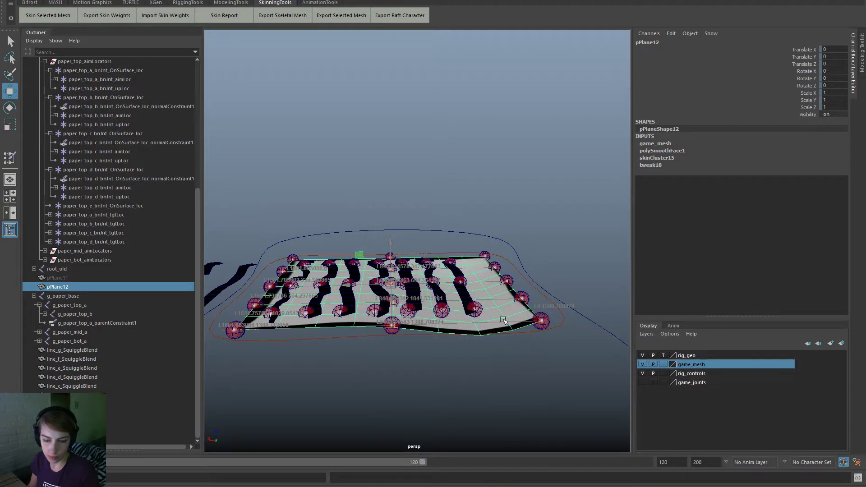
{"action": "scroll", "coordinate": [504, 320], "scroll_direction": "up", "scroll_amount": 2}
{"action": "key", "text": "space"}
{"action": "left_click", "coordinate": [378, 263]}
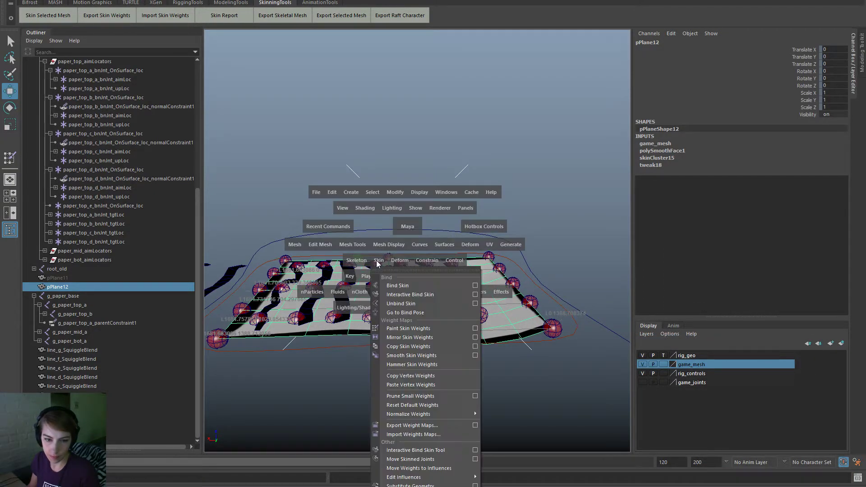
{"action": "left_click", "coordinate": [407, 303]}
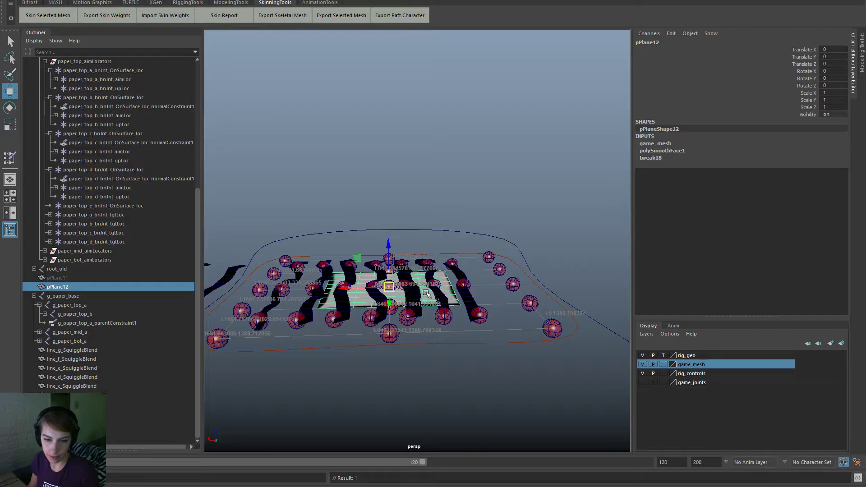
Step: Set pPlane12's Scale X, Scale Y and Scale Z to 2
{"action": "scroll", "coordinate": [419, 276], "scroll_direction": "down", "scroll_amount": 3}
{"action": "left_click_drag", "start_coordinate": [829, 92], "coordinate": [830, 108]}
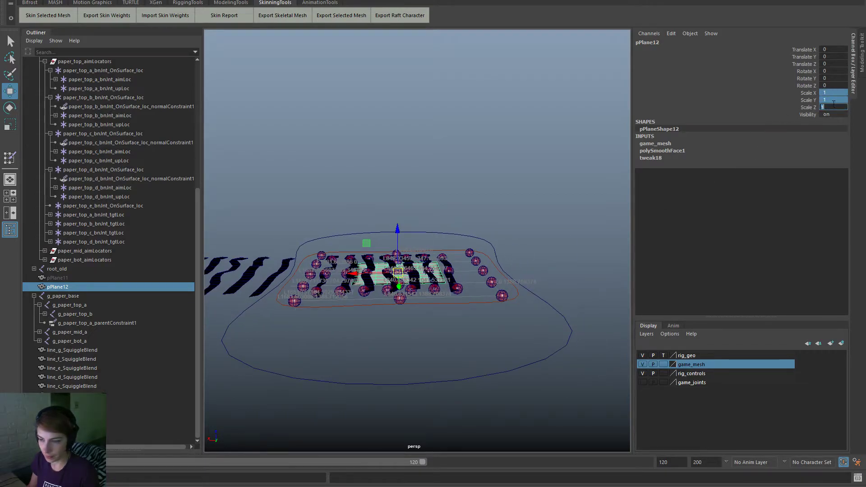
{"action": "type", "text": "2"}
{"action": "key", "text": "Return"}
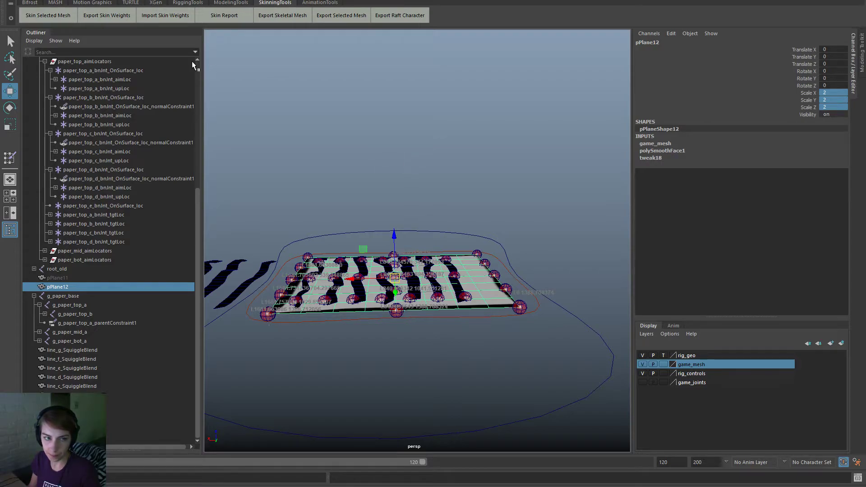
Step: Bind the pPlane12 mesh to the joints g_paper_base, g_paper_top_a and g_paper_top_b
{"action": "left_click", "coordinate": [67, 19]}
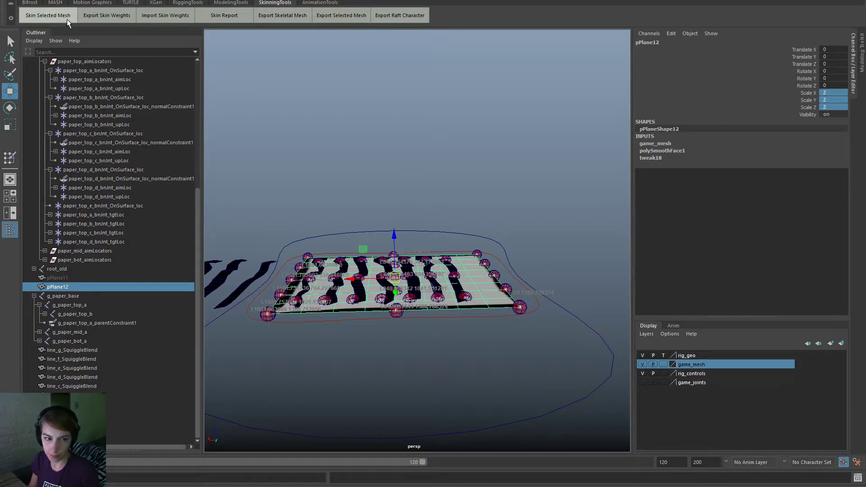
{"action": "left_click", "coordinate": [96, 296]}
{"action": "left_click", "coordinate": [98, 314], "text": "shift"}
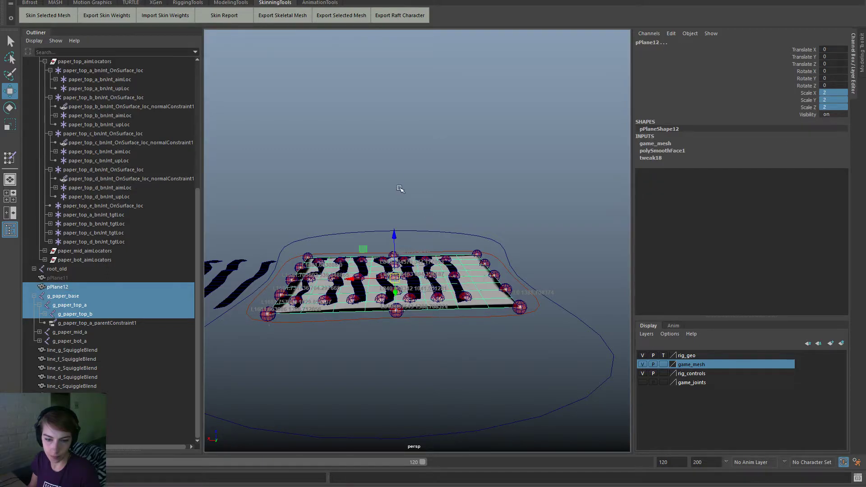
{"action": "key", "text": "space"}
{"action": "left_click", "coordinate": [369, 225]}
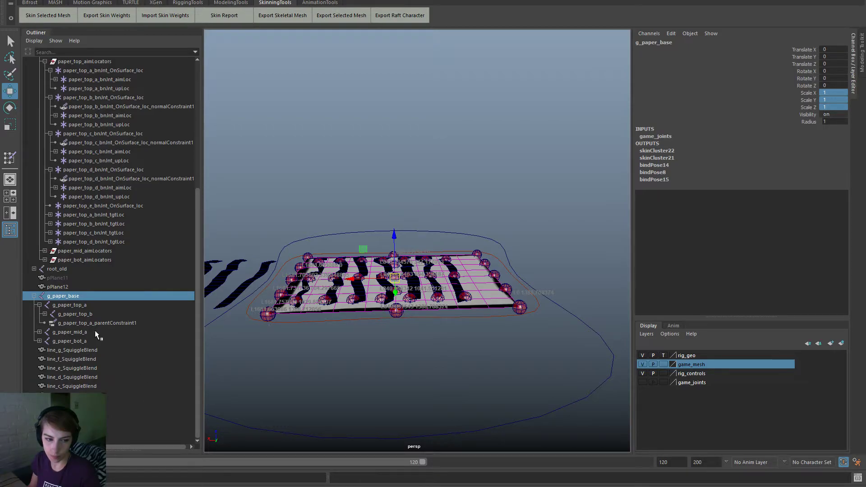
Step: Import the saved skin weights from the TheaterProps folder onto the rebound pPlane12 mesh
{"action": "left_click", "coordinate": [94, 314]}
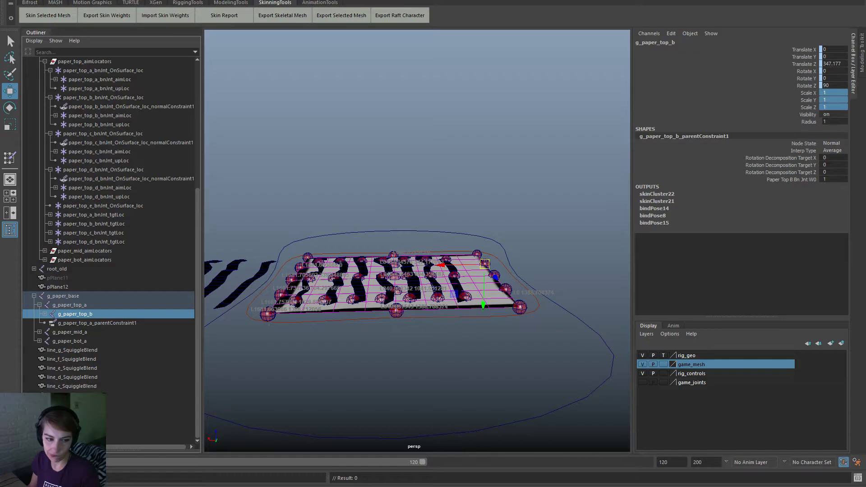
{"action": "left_click", "coordinate": [72, 288]}
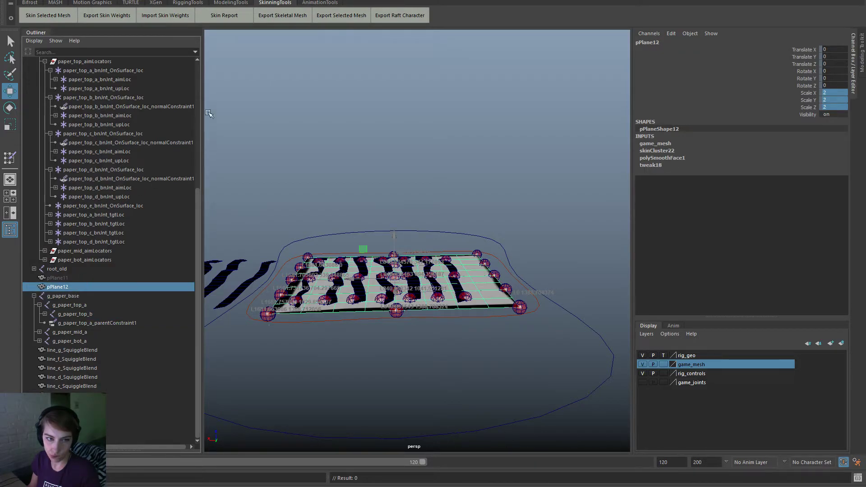
{"action": "left_click", "coordinate": [166, 18]}
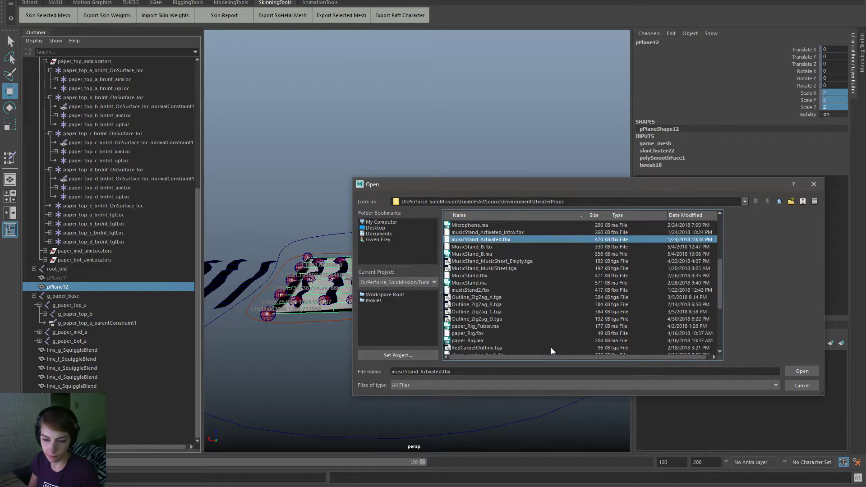
{"action": "scroll", "coordinate": [479, 338], "scroll_direction": "down", "scroll_amount": 4}
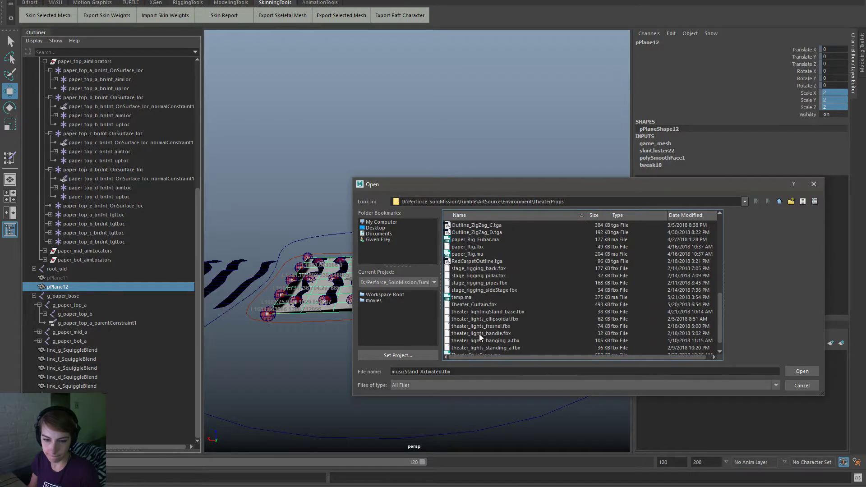
{"action": "scroll", "coordinate": [479, 334], "scroll_direction": "down", "scroll_amount": 1}
{"action": "double_click", "coordinate": [475, 347]}
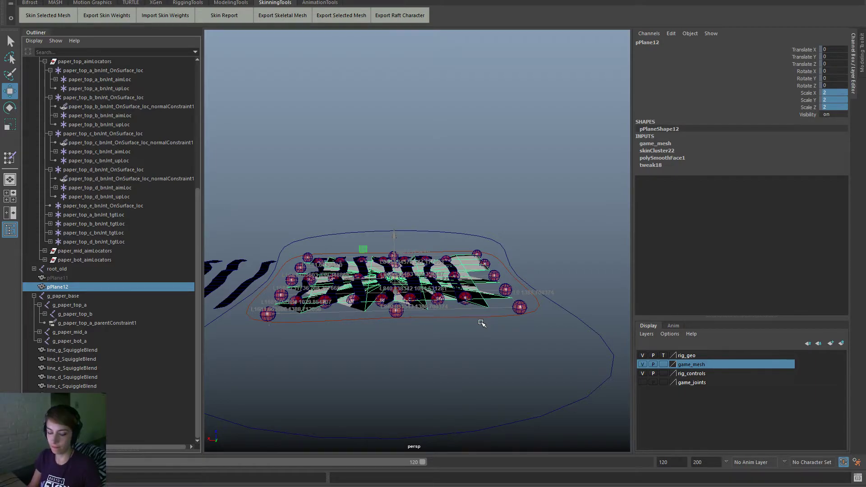
Step: Undo the weight import, the skin binding and the joint selection, going back to the unbound, scaled pPlane12
{"action": "key", "text": "ctrl+z"}
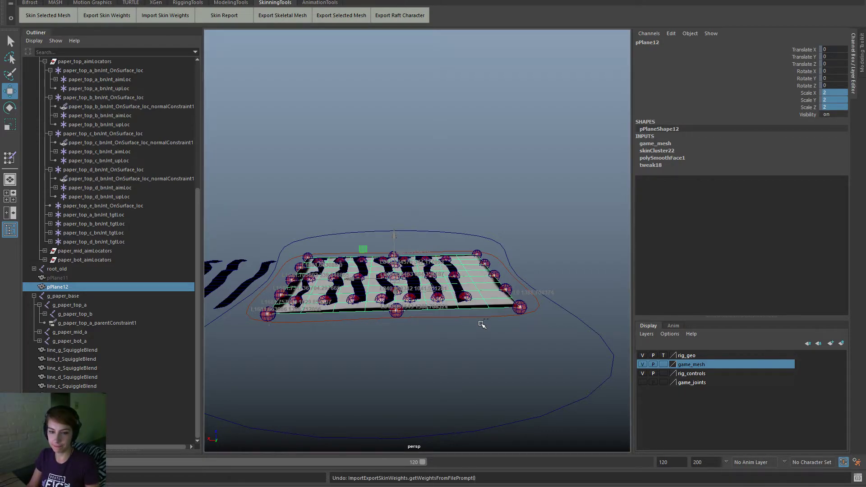
{"action": "left_click", "coordinate": [697, 158]}
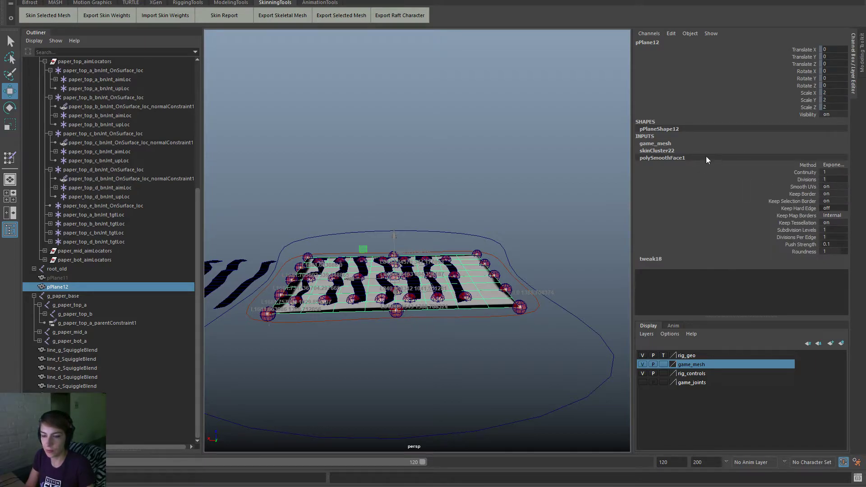
{"action": "scroll", "coordinate": [437, 221], "scroll_direction": "up", "scroll_amount": 2}
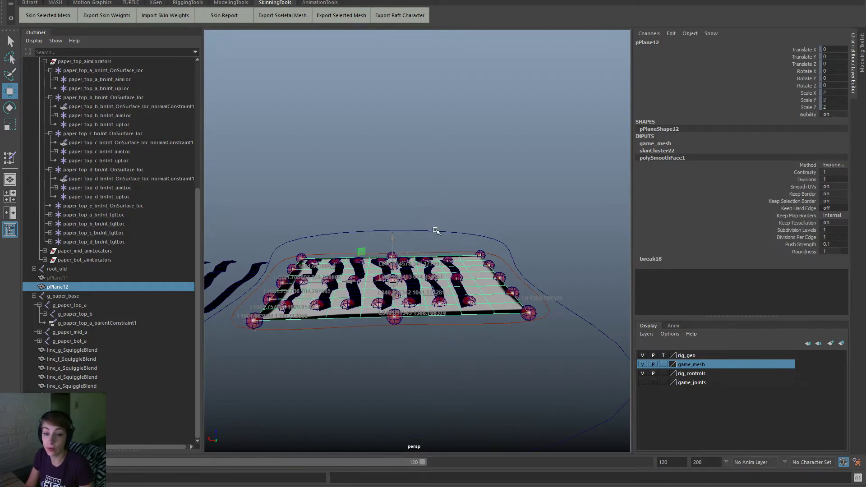
{"action": "key", "text": "ctrl+z"}
{"action": "key", "text": "ctrl+z"}
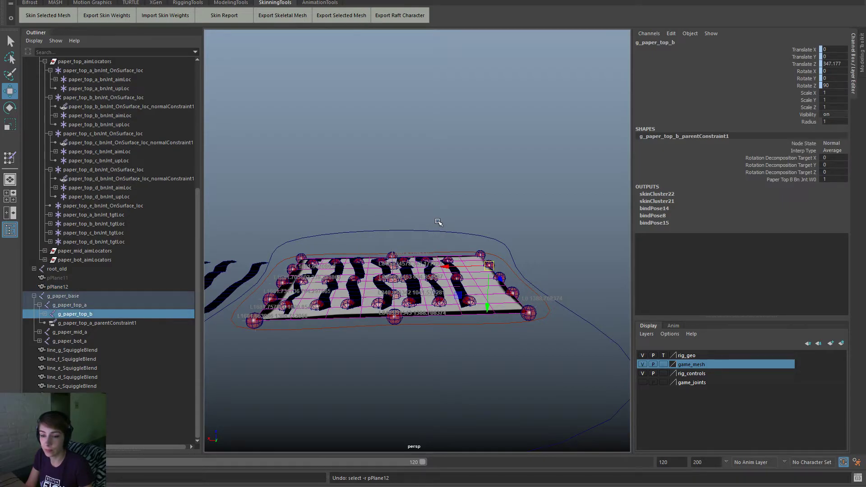
{"action": "key", "text": "ctrl+z"}
{"action": "key", "text": "ctrl+z"}
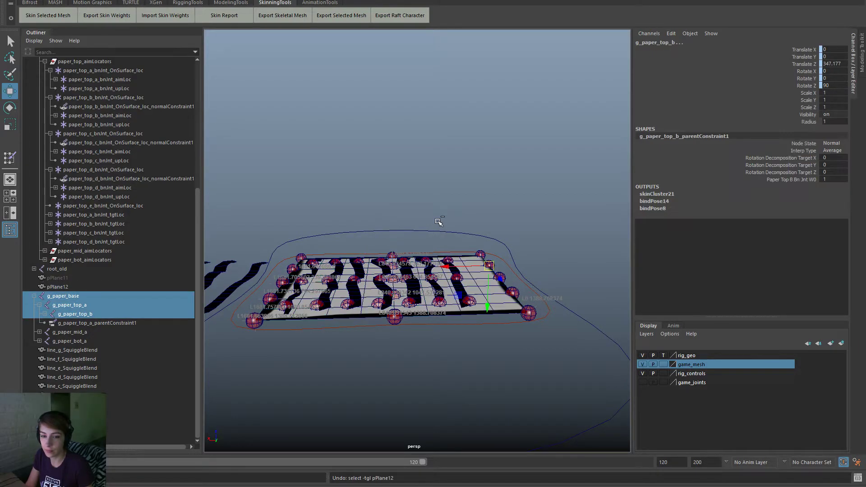
{"action": "key", "text": "ctrl+z"}
{"action": "key", "text": "ctrl+z"}
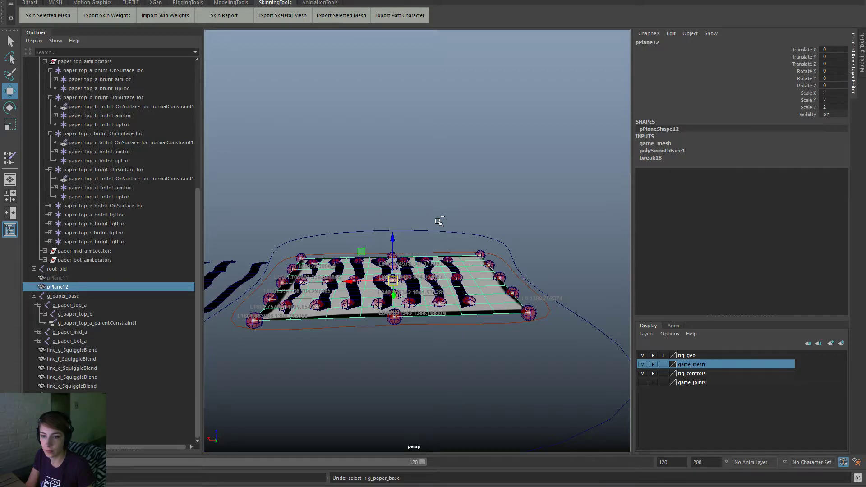
Step: Set the Divisions of pPlane12's polySmoothFace1 input to 0
{"action": "left_click", "coordinate": [704, 151]}
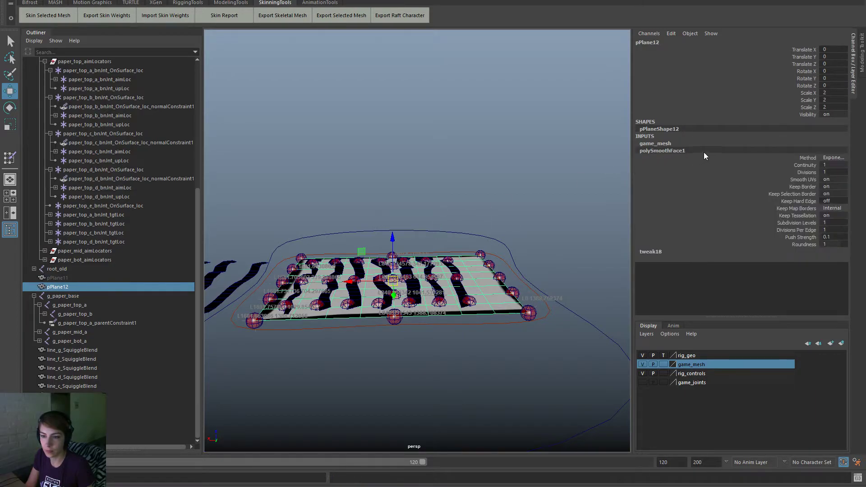
{"action": "left_click", "coordinate": [826, 172]}
{"action": "type", "text": "0"}
{"action": "key", "text": "Return"}
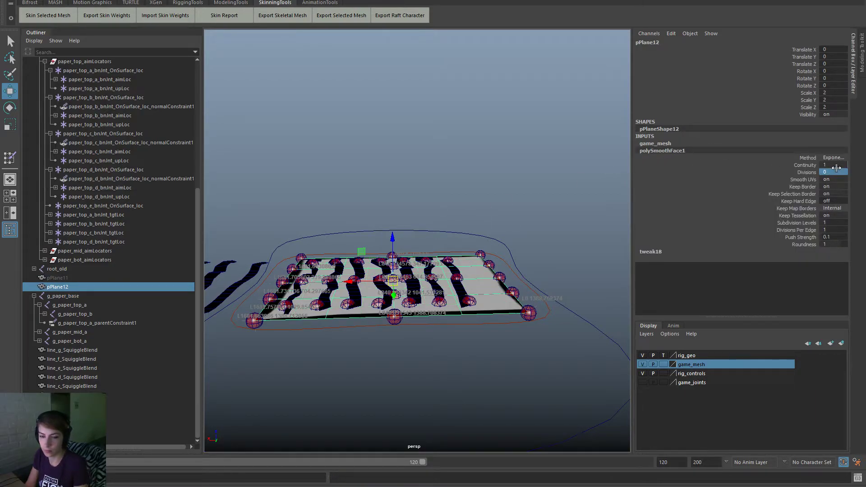
Step: Try to export the unbound pPlane12's skin weights over weights.ma
{"action": "left_click", "coordinate": [106, 15]}
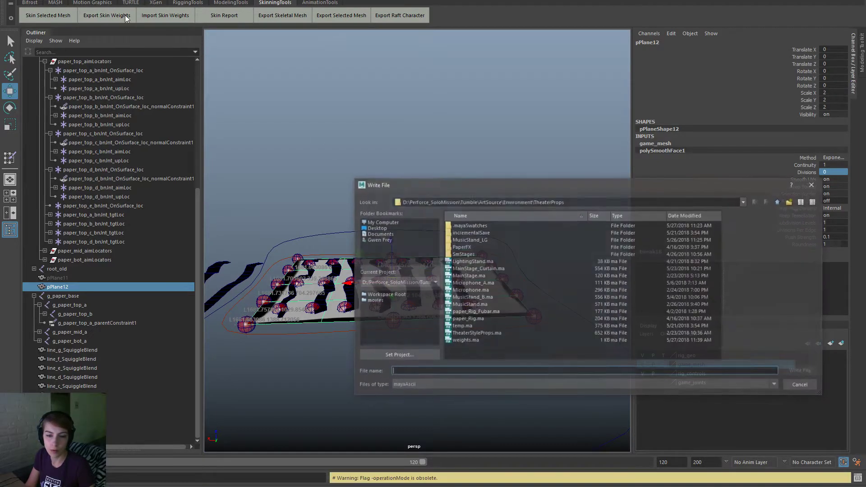
{"action": "double_click", "coordinate": [477, 342]}
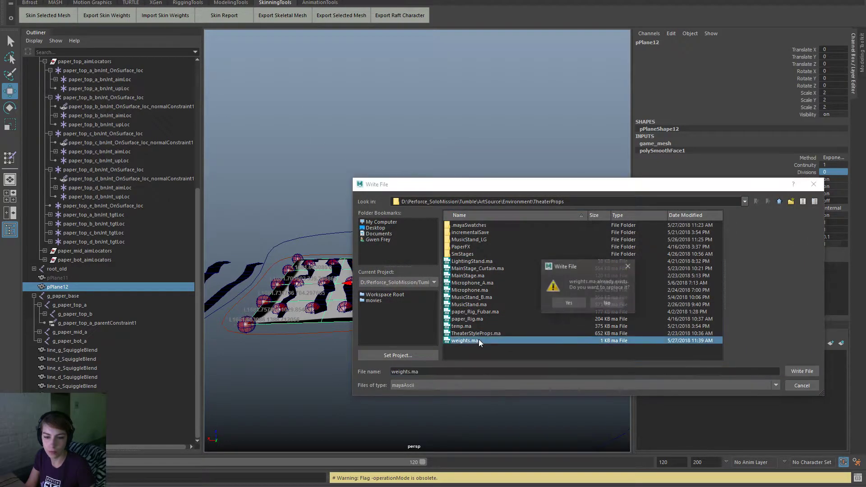
{"action": "left_click", "coordinate": [575, 301]}
{"action": "left_click", "coordinate": [433, 249]}
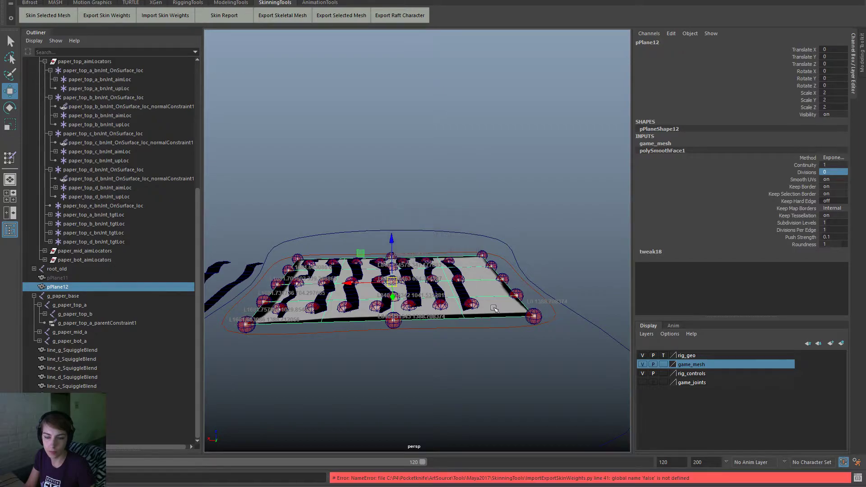
Step: Undo the smoothing, scaling and unbinding of pPlane12, continuing back past the paper_top up locators' Translate X edit
{"action": "key", "text": "ctrl+z"}
{"action": "key", "text": "ctrl+z"}
{"action": "key", "text": "ctrl+z"}
{"action": "key", "text": "ctrl+z"}
{"action": "key", "text": "ctrl+z"}
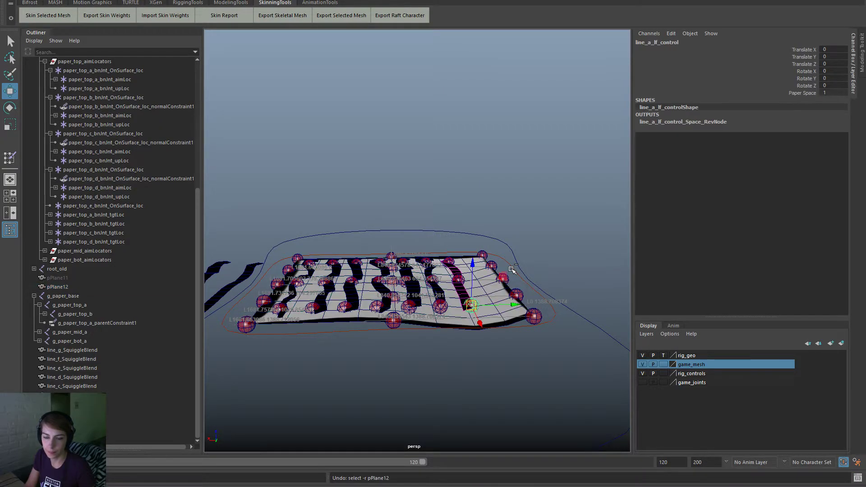
{"action": "key", "text": "ctrl+z"}
{"action": "key", "text": "ctrl+z"}
{"action": "key", "text": "ctrl+z"}
{"action": "key", "text": "ctrl+z"}
{"action": "key", "text": "ctrl+z"}
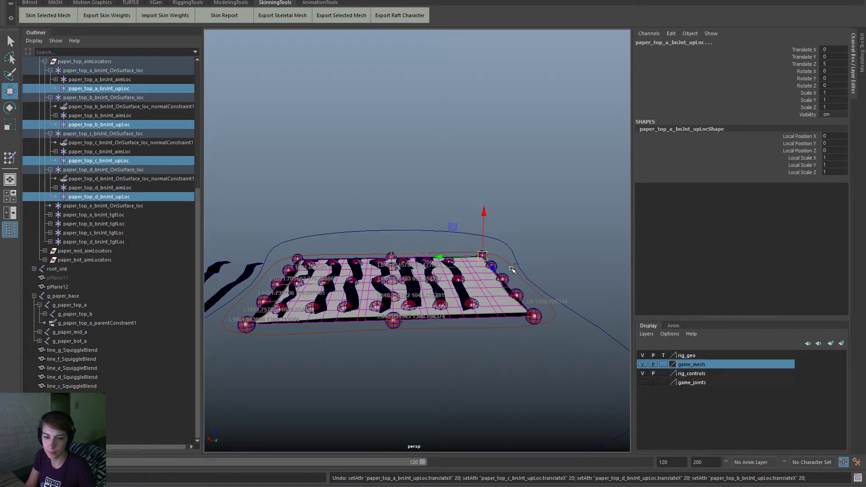
{"action": "key", "text": "ctrl+z"}
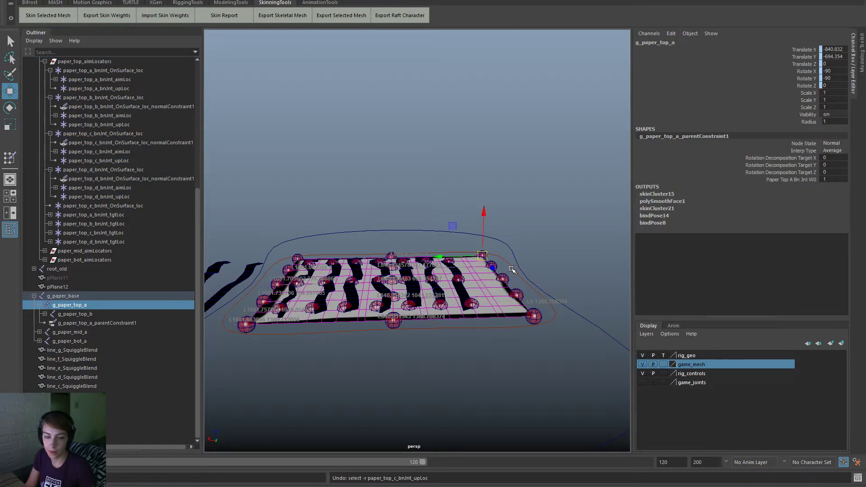
Step: Redo the undone selection of the paper_top_c and paper_top_d up locators
{"action": "key", "text": "shift+z"}
{"action": "key", "text": "shift+z"}
{"action": "key", "text": "shift+z"}
{"action": "key", "text": "shift+z"}
{"action": "key", "text": "shift+z"}
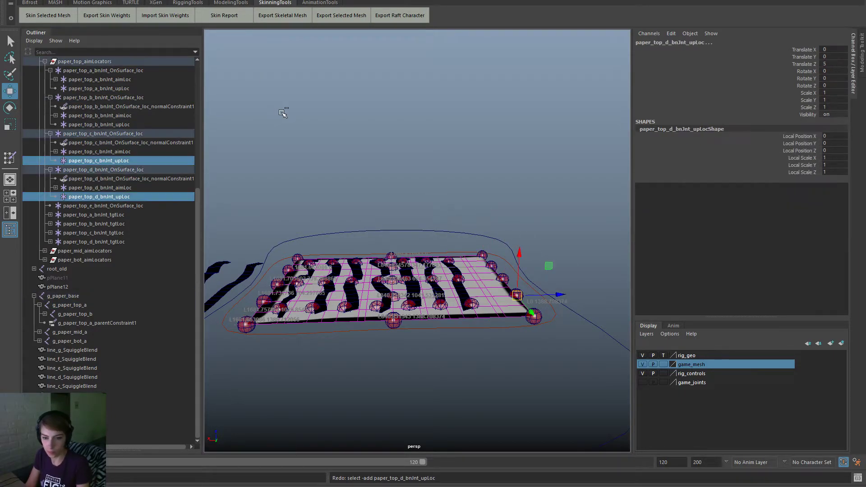
Step: Set polySmoothFace1's Divisions to 0 on the still-bound pPlane12 mesh
{"action": "left_click", "coordinate": [502, 315]}
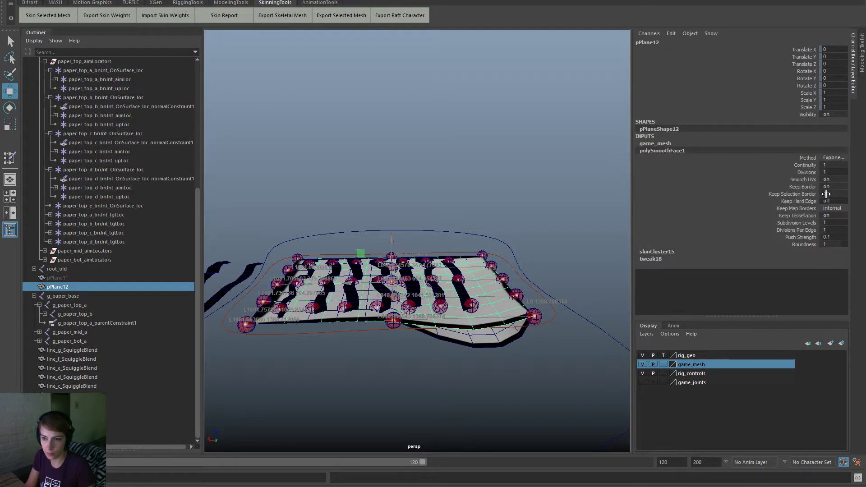
{"action": "double_click", "coordinate": [834, 172]}
{"action": "type", "text": "0"}
{"action": "key", "text": "Return"}
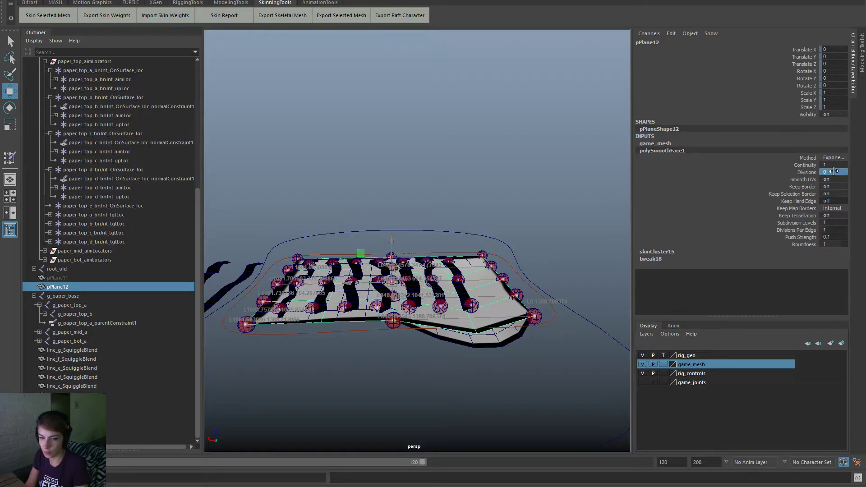
Step: Export the unsmoothed pPlane12's skin weights over weights.ma, then unbind its skin
{"action": "left_click", "coordinate": [116, 22]}
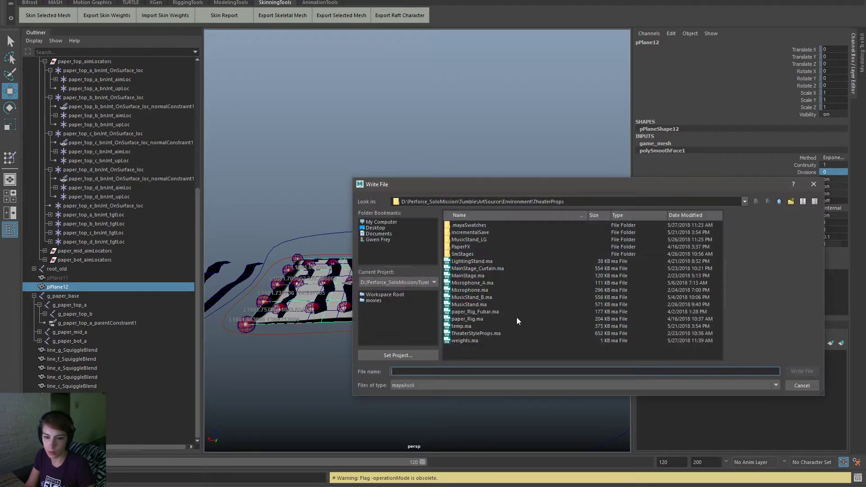
{"action": "double_click", "coordinate": [472, 341]}
{"action": "left_click", "coordinate": [562, 295]}
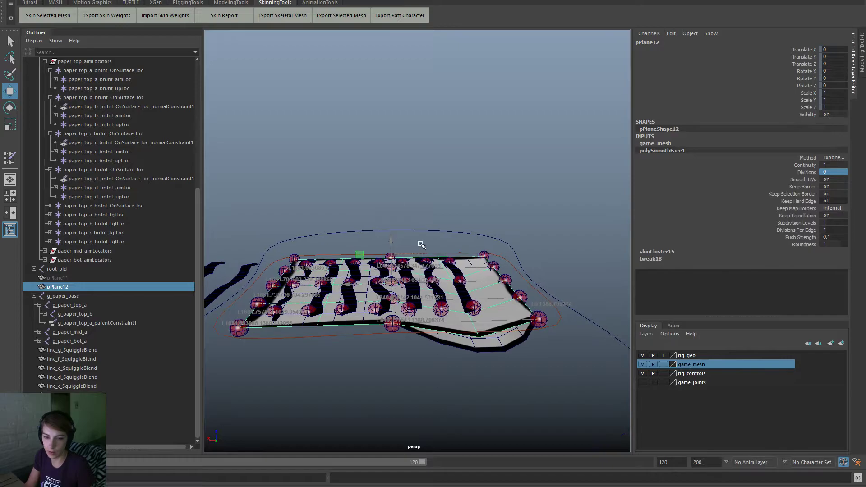
{"action": "key", "text": "space"}
{"action": "left_click", "coordinate": [342, 215]}
{"action": "left_click", "coordinate": [385, 258]}
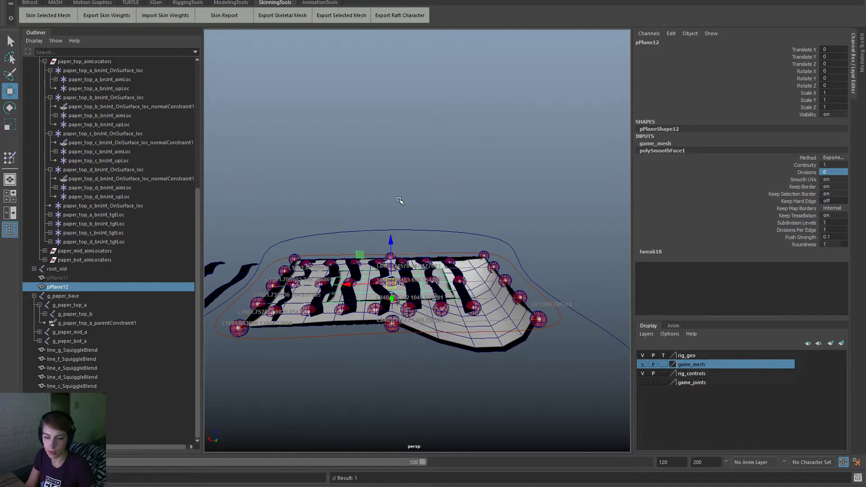
Step: Scale the unbound pPlane12 mesh to 2 on the X, Y and Z axes
{"action": "left_click_drag", "start_coordinate": [822, 95], "coordinate": [825, 108]}
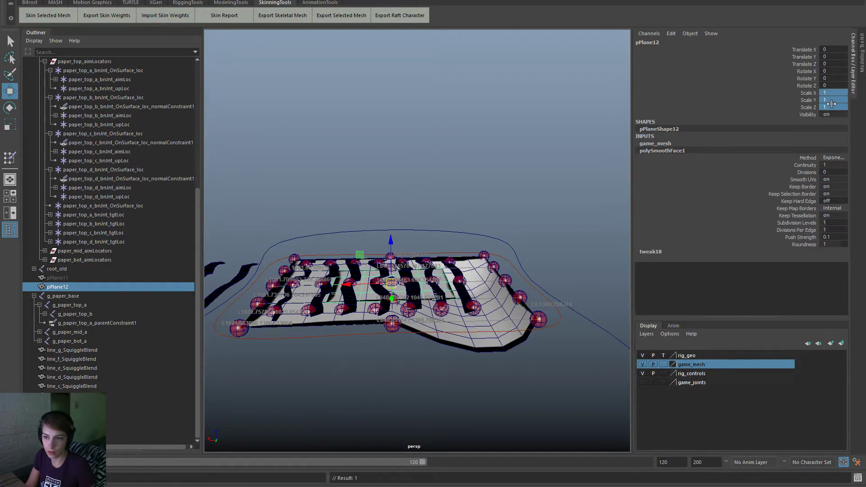
{"action": "type", "text": "2"}
{"action": "key", "text": "Return"}
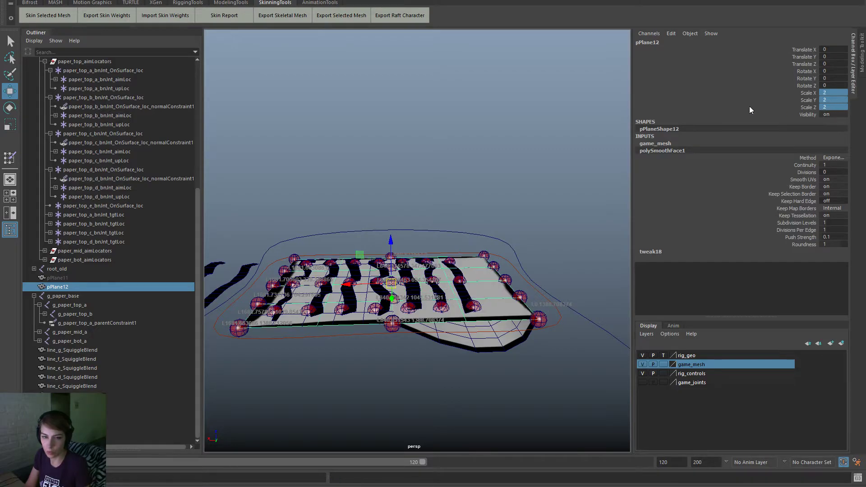
Step: Bind pPlane12 to the g_paper_base joint hierarchy, leaving the g_paper_base joint itself out of the selection
{"action": "left_click", "coordinate": [103, 295]}
{"action": "right_click_drag", "start_coordinate": [323, 133], "coordinate": [343, 216]}
{"action": "left_click", "coordinate": [101, 296], "text": "ctrl"}
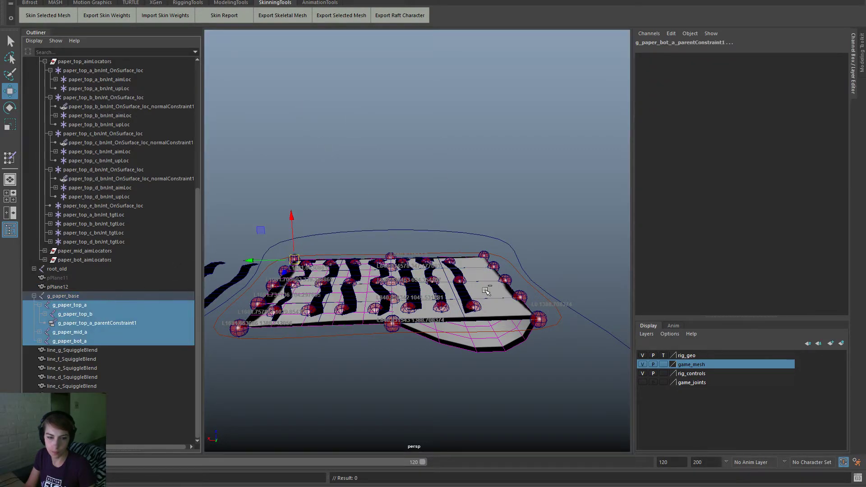
{"action": "left_click", "coordinate": [503, 307], "text": "shift"}
{"action": "key", "text": "space"}
{"action": "left_click", "coordinate": [411, 245]}
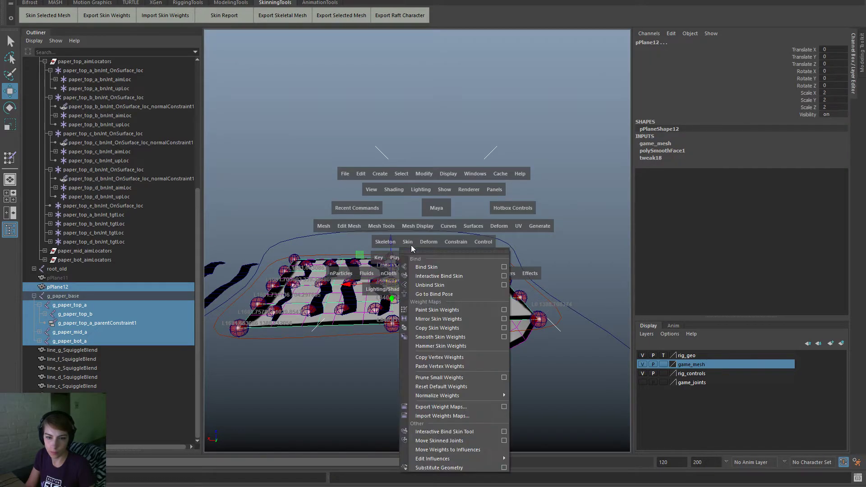
{"action": "left_click", "coordinate": [449, 267]}
{"action": "left_click", "coordinate": [499, 312]}
Step: Import the saved skin weights from weights.ma onto the newly bound pPlane12
{"action": "left_click", "coordinate": [149, 15]}
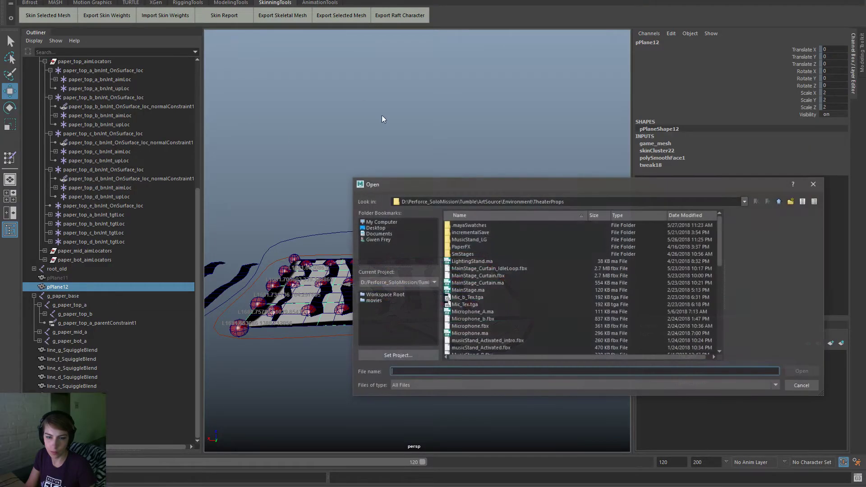
{"action": "left_click", "coordinate": [472, 303]}
{"action": "scroll", "coordinate": [478, 308], "scroll_direction": "down", "scroll_amount": 10}
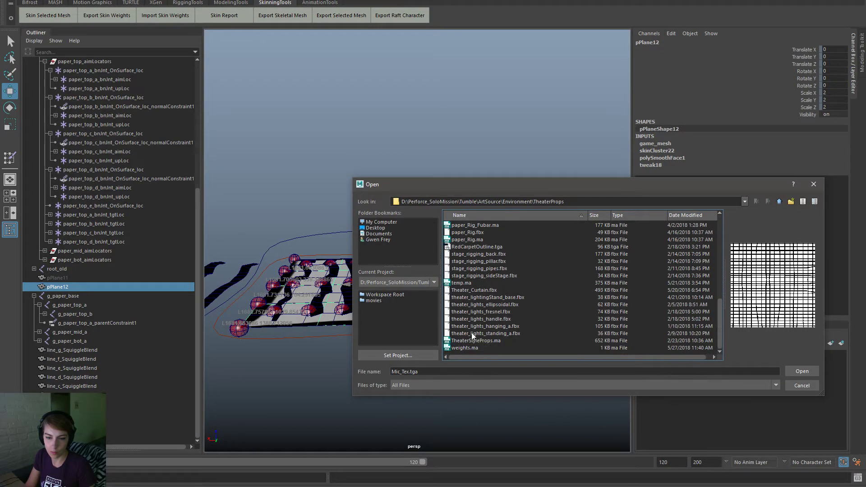
{"action": "left_click", "coordinate": [470, 348]}
{"action": "double_click", "coordinate": [470, 348]}
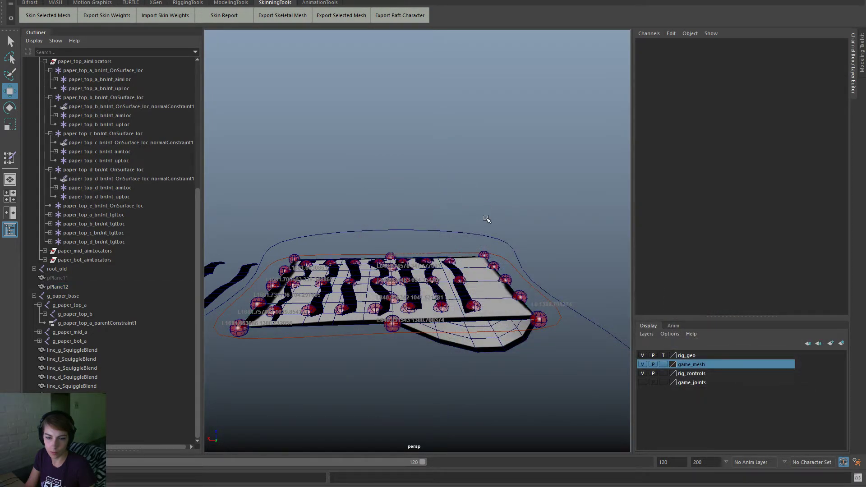
Step: Try moving paper_mid3Handle to test how the bound paper mesh deforms, and undo the move
{"action": "left_click", "coordinate": [484, 281]}
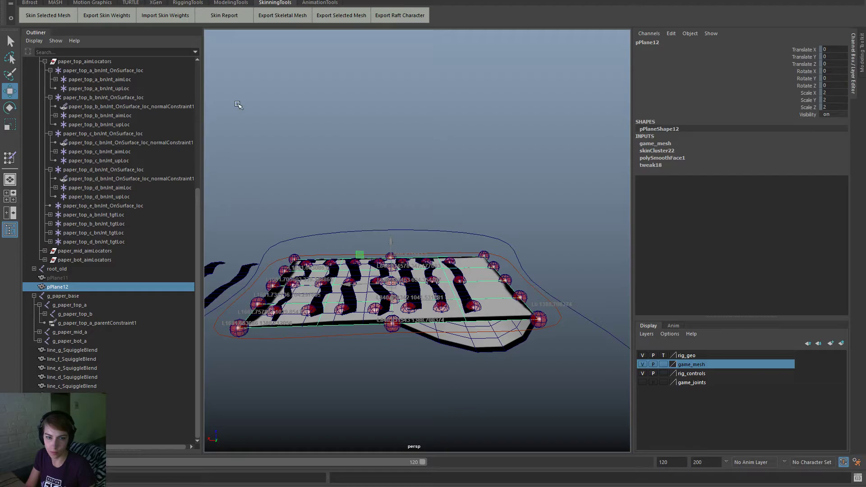
{"action": "left_click", "coordinate": [532, 219]}
{"action": "left_click_drag", "start_coordinate": [496, 284], "coordinate": [394, 317], "text": "alt"}
{"action": "left_click", "coordinate": [388, 301]}
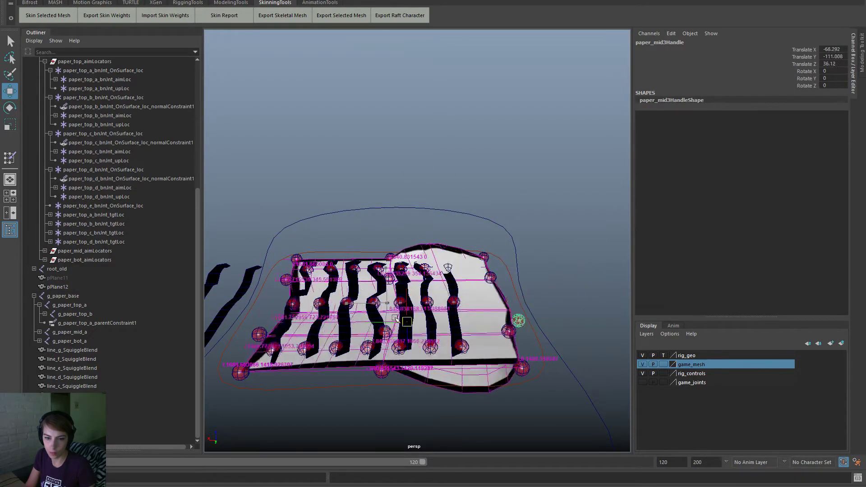
{"action": "key", "text": "ctrl+z"}
{"action": "key", "text": "ctrl+z"}
{"action": "key", "text": "ctrl+z"}
{"action": "key", "text": "ctrl+z"}
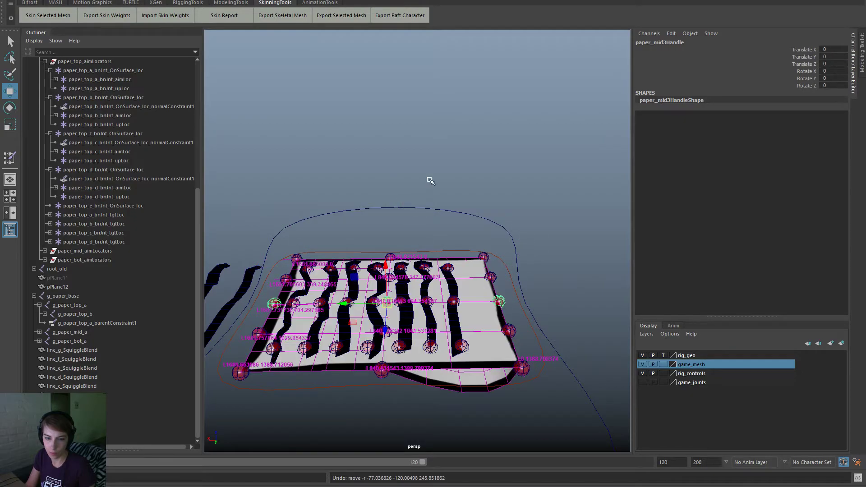
Step: Set the Visibility of the overlapping pPlane13 mesh to off
{"action": "left_click", "coordinate": [471, 383]}
{"action": "left_click", "coordinate": [835, 115]}
{"action": "type", "text": "0"}
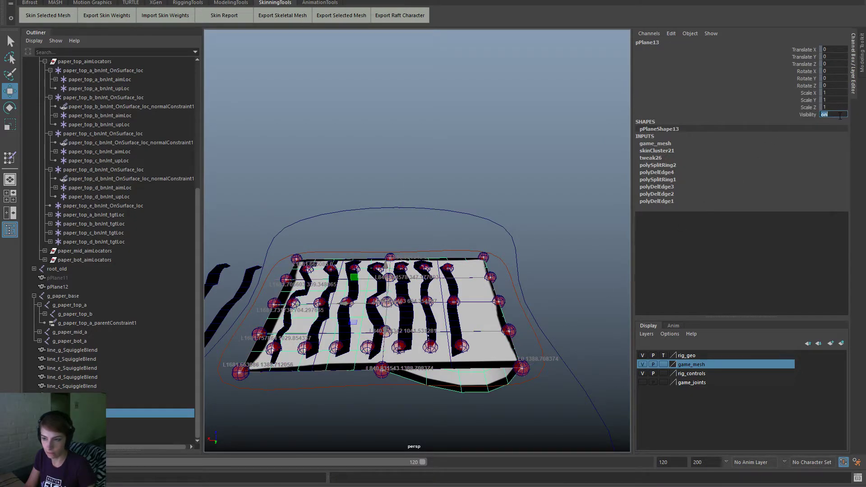
{"action": "key", "text": "Return"}
{"action": "left_click", "coordinate": [572, 224]}
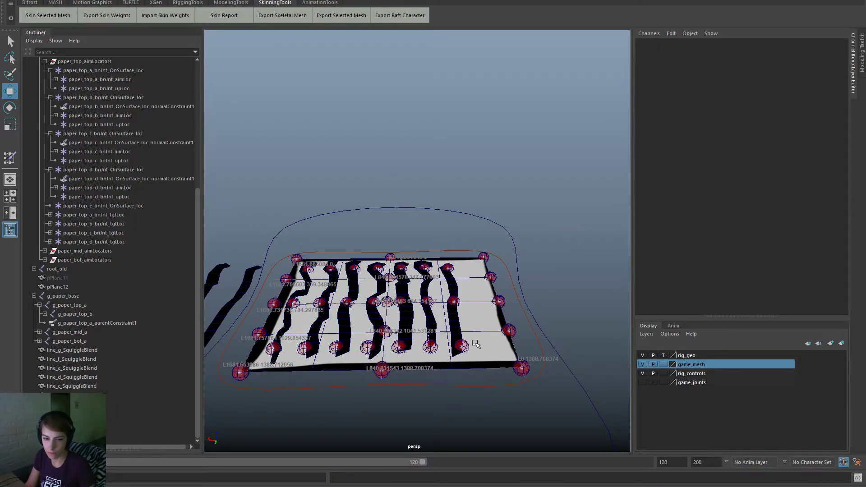
Step: Check polySmoothFace1 among pPlane12's inputs and delete all history on the mesh
{"action": "left_click", "coordinate": [476, 341]}
{"action": "left_click", "coordinate": [686, 158]}
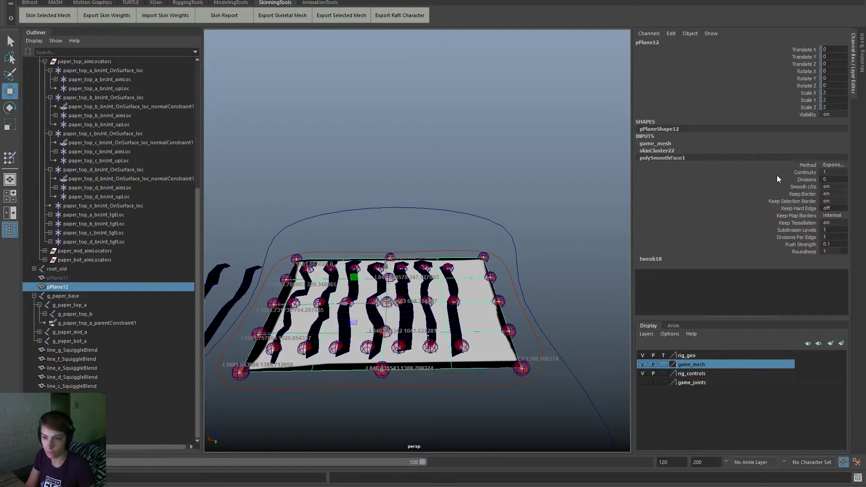
{"action": "left_click", "coordinate": [548, 247]}
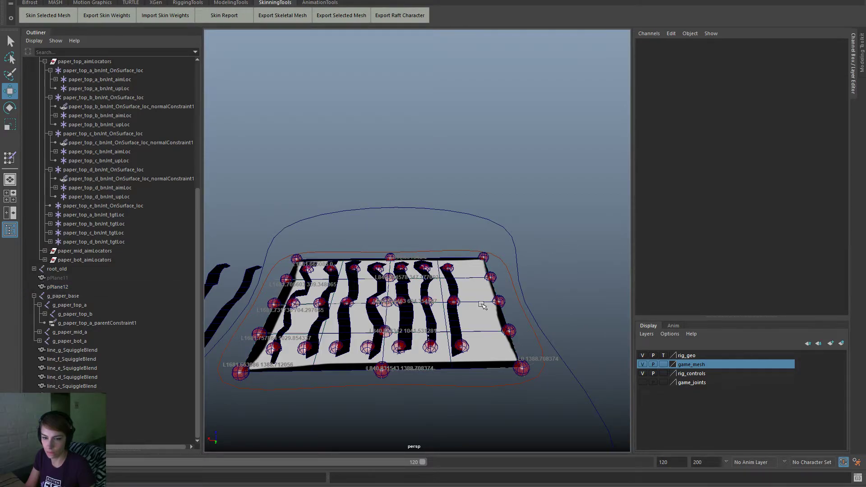
{"action": "left_click", "coordinate": [481, 312]}
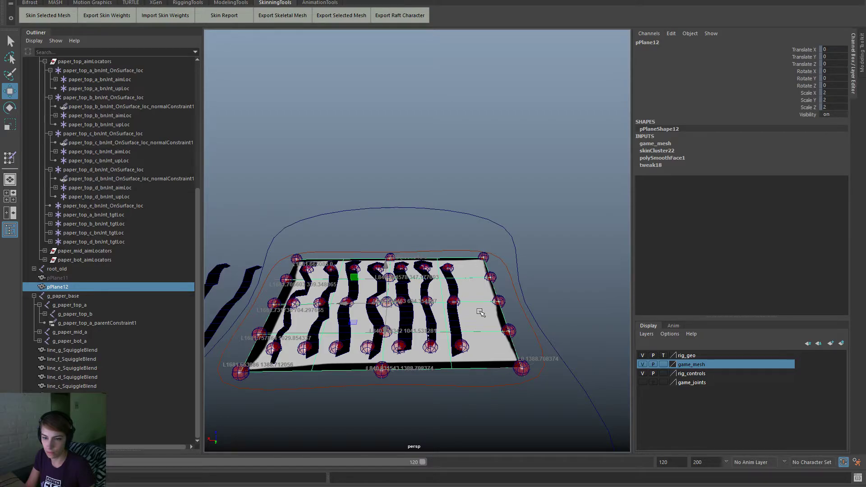
{"action": "left_click", "coordinate": [686, 158]}
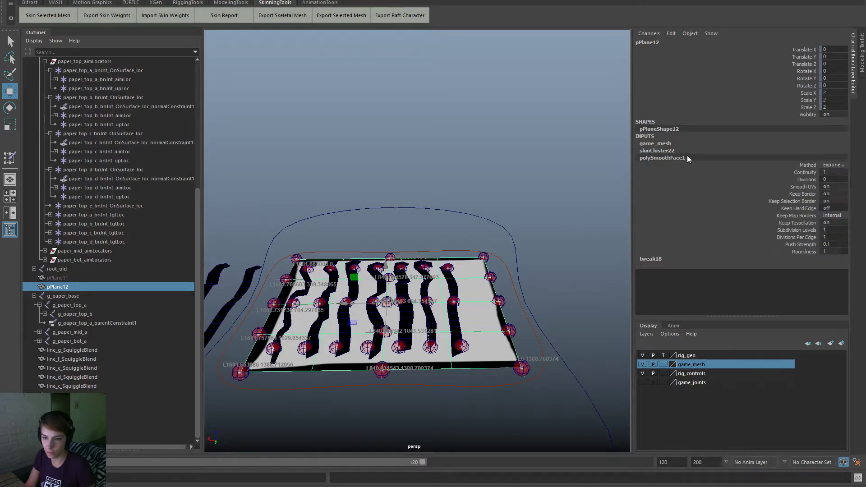
{"action": "left_click", "coordinate": [510, 186]}
{"action": "left_click", "coordinate": [475, 324]}
{"action": "key", "text": "space"}
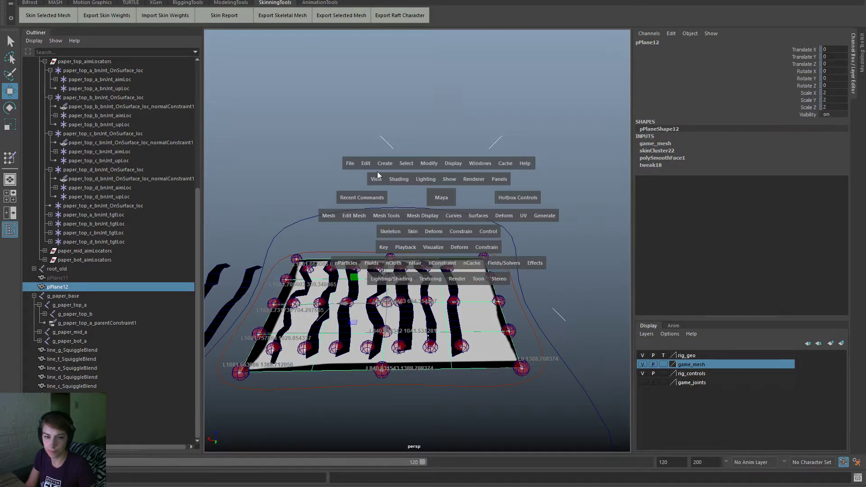
{"action": "left_click", "coordinate": [369, 164]}
{"action": "mouse_move", "coordinate": [451, 274]}
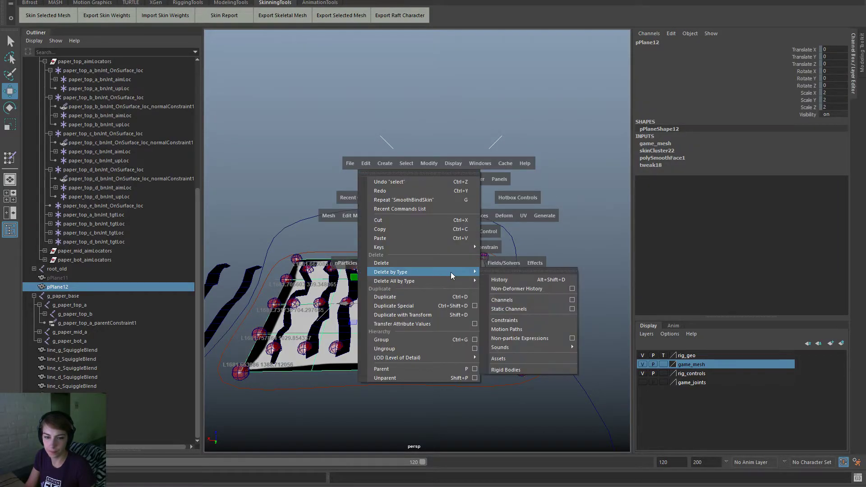
{"action": "left_click", "coordinate": [501, 280]}
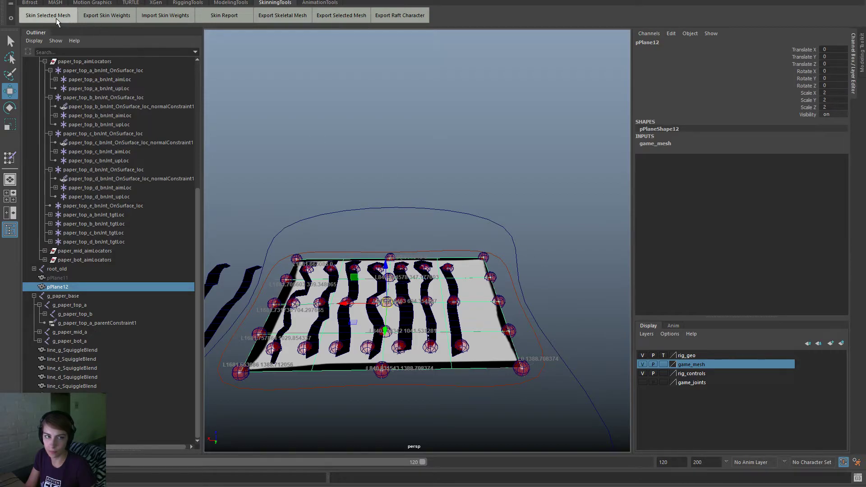
Step: Bind the history-free pPlane12 mesh to the full g_paper_base joint hierarchy, including g_paper_base
{"action": "left_click", "coordinate": [77, 296]}
{"action": "right_click_drag", "start_coordinate": [312, 102], "coordinate": [331, 180]}
{"action": "left_click", "coordinate": [473, 293], "text": "shift"}
{"action": "key", "text": "space"}
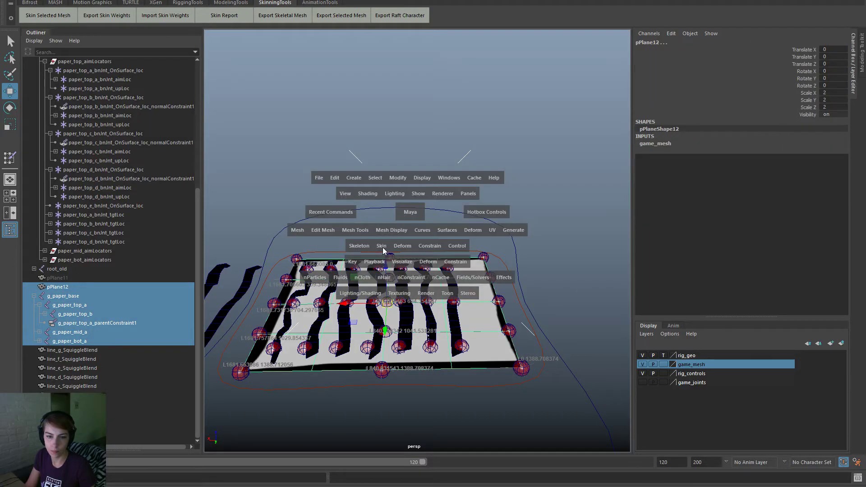
{"action": "left_click", "coordinate": [383, 247]}
{"action": "left_click", "coordinate": [404, 272]}
{"action": "left_click", "coordinate": [474, 310]}
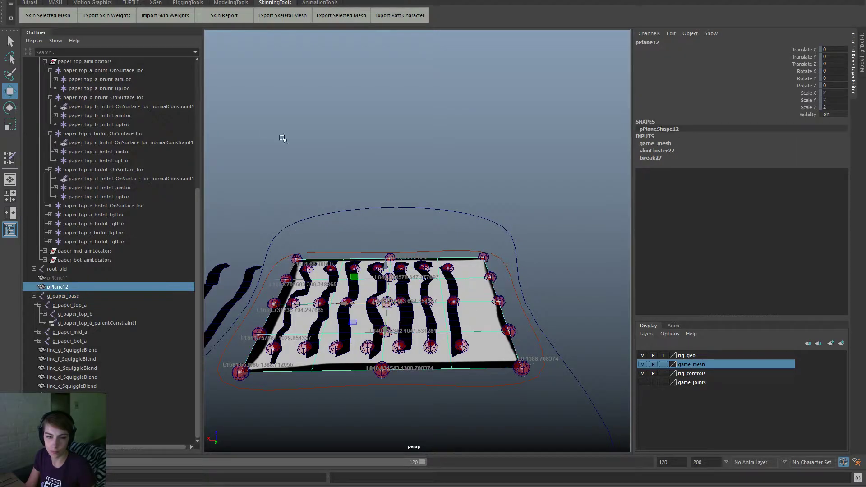
Step: Import the skin weights from weights.ma onto the rebound pPlane12
{"action": "left_click", "coordinate": [162, 16]}
{"action": "scroll", "coordinate": [480, 321], "scroll_direction": "down", "scroll_amount": 5}
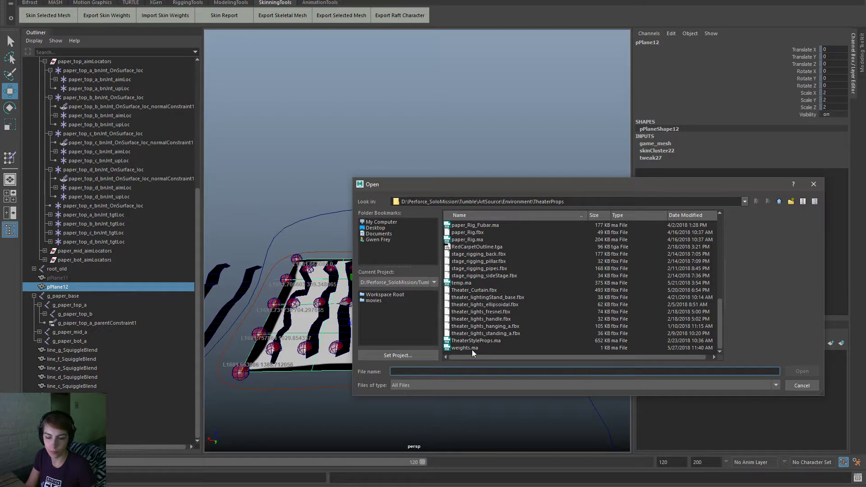
{"action": "double_click", "coordinate": [472, 348]}
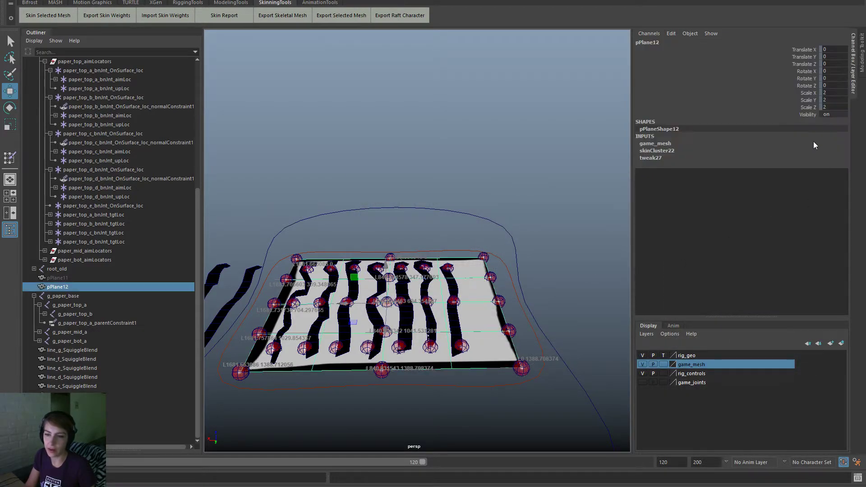
{"action": "scroll", "coordinate": [451, 271], "scroll_direction": "up", "scroll_amount": 1}
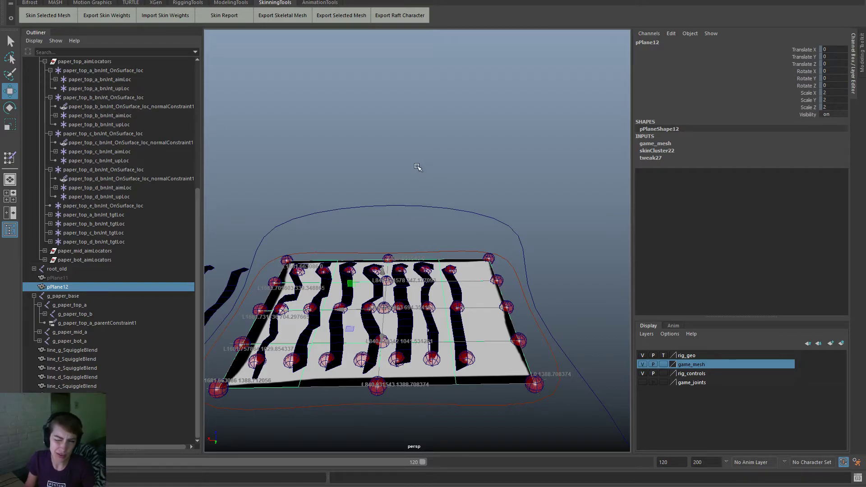
Step: Apply Smooth to the skinned pPlane12 mesh to subdivide its faces
{"action": "key", "text": "space"}
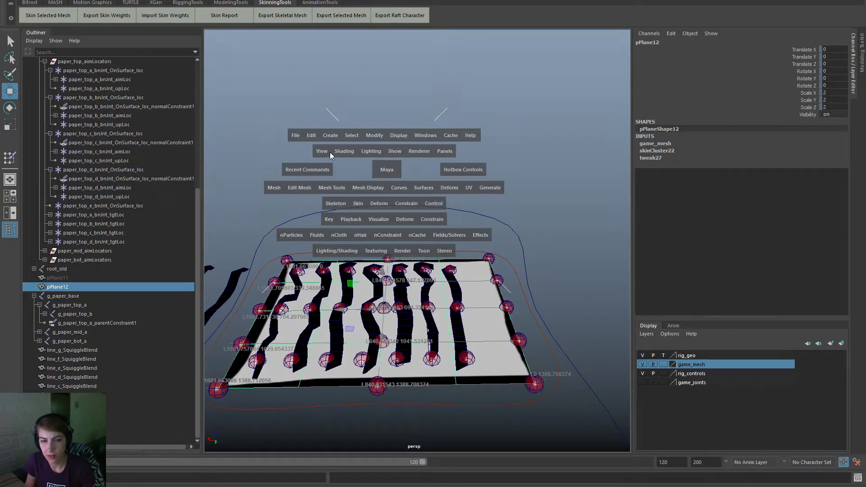
{"action": "left_click", "coordinate": [274, 188]}
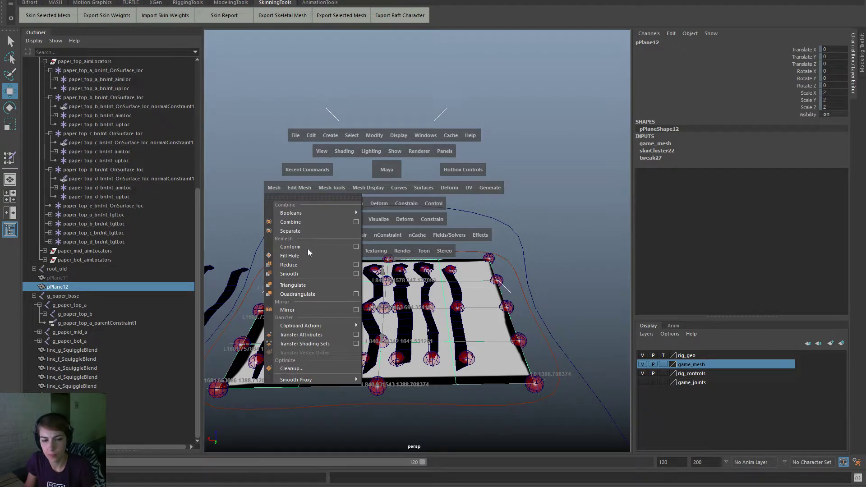
{"action": "left_click", "coordinate": [316, 294]}
{"action": "left_click", "coordinate": [540, 185]}
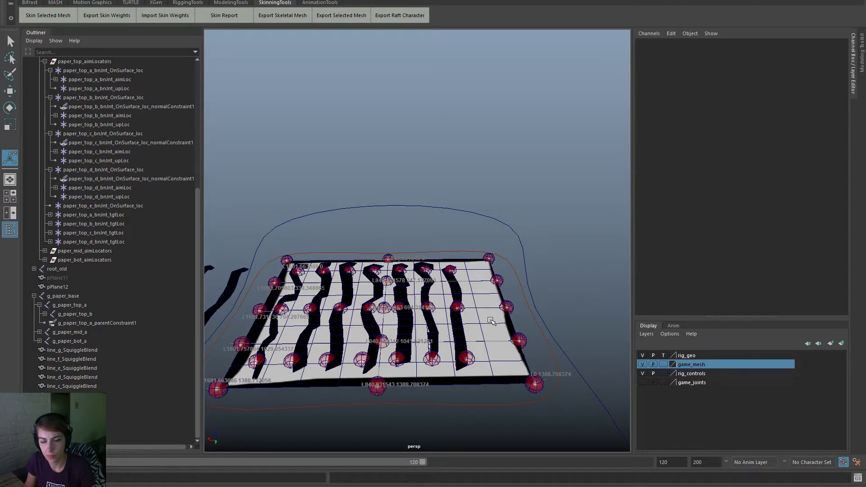
{"action": "left_click", "coordinate": [474, 274]}
{"action": "left_click", "coordinate": [584, 222]}
Step: Test the smoothed paper's deformation by moving paper_mid3Handle and the control at the paper's left edge, undoing each move
{"action": "left_click", "coordinate": [457, 308]}
{"action": "left_click", "coordinate": [384, 311]}
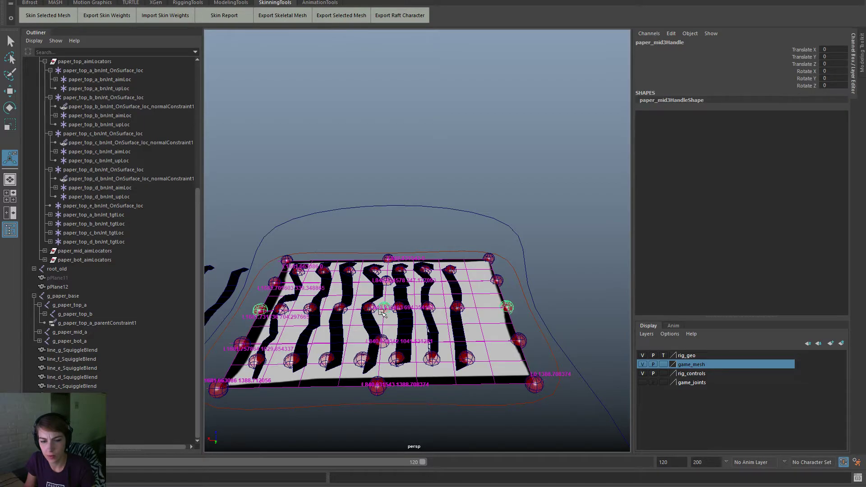
{"action": "key", "text": "w"}
{"action": "left_click_drag", "start_coordinate": [386, 311], "coordinate": [466, 337]}
{"action": "key", "text": "ctrl+z"}
{"action": "key", "text": "ctrl+z"}
{"action": "key", "text": "ctrl+z"}
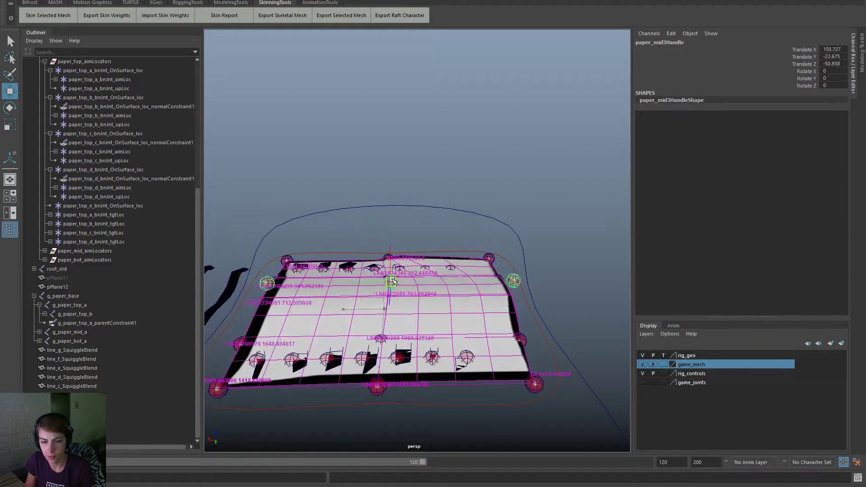
{"action": "left_click", "coordinate": [256, 307]}
{"action": "left_click_drag", "start_coordinate": [255, 305], "coordinate": [262, 337]}
{"action": "key", "text": "ctrl+z"}
{"action": "left_click", "coordinate": [395, 216]}
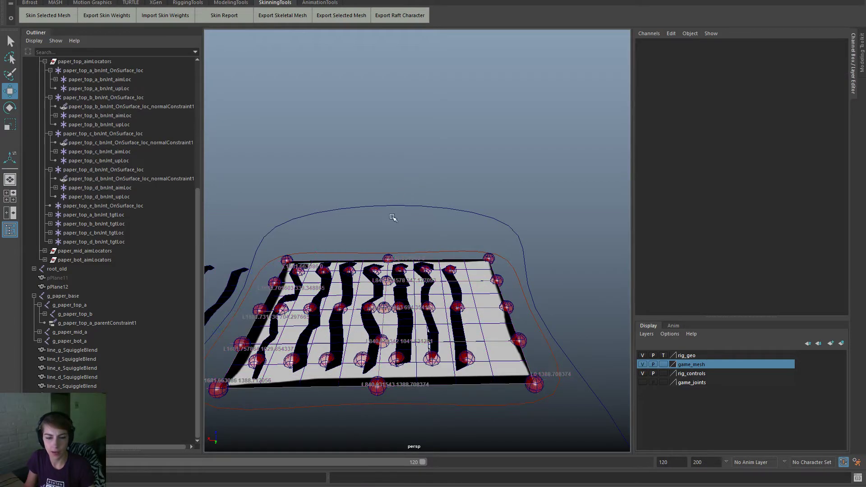
Step: Hide the all_lines_control_control_buffer group found under the rig's Scaler and Controls groups
{"action": "middle_click_drag", "start_coordinate": [327, 268], "coordinate": [407, 246], "text": "alt"}
{"action": "scroll", "coordinate": [149, 266], "scroll_direction": "up", "scroll_amount": 5}
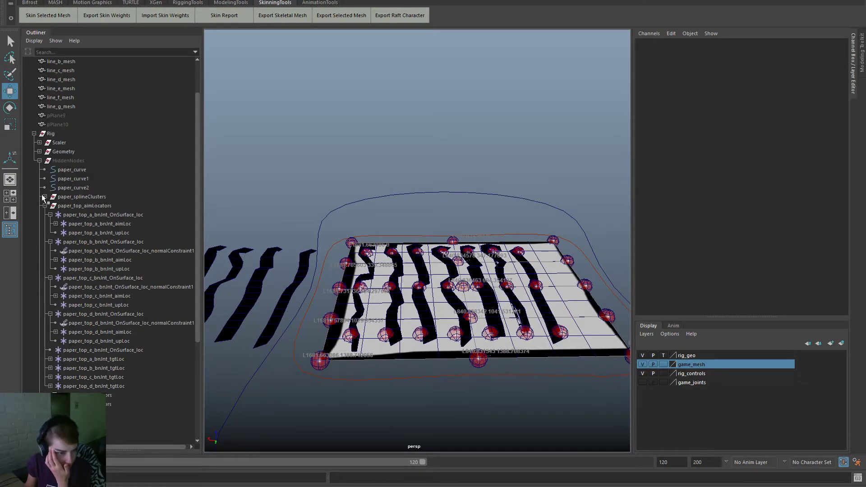
{"action": "left_click", "coordinate": [45, 205]}
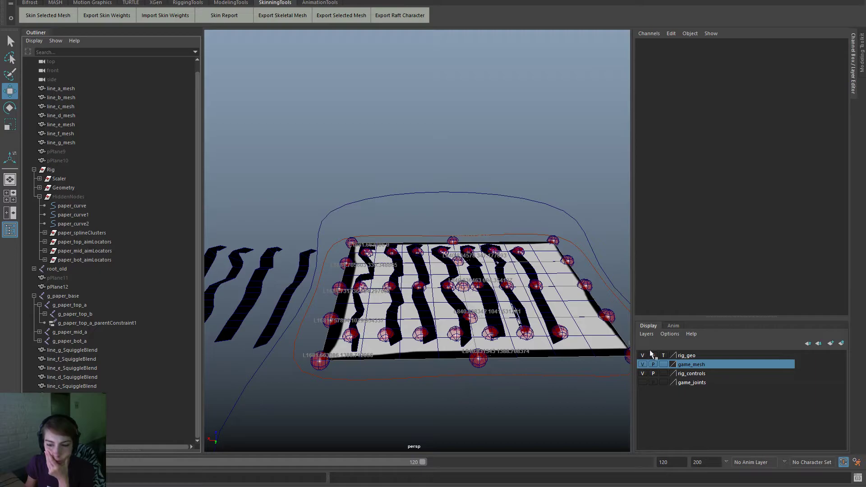
{"action": "left_click", "coordinate": [118, 233]}
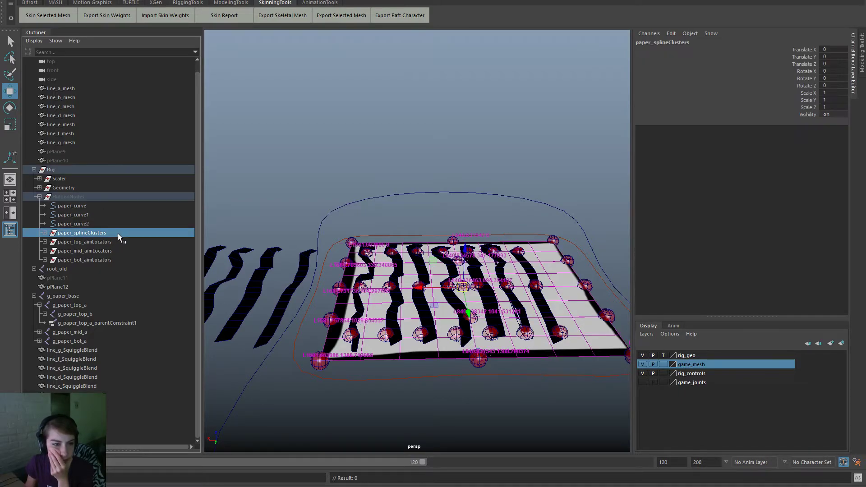
{"action": "left_click", "coordinate": [39, 197]}
{"action": "left_click", "coordinate": [39, 188]}
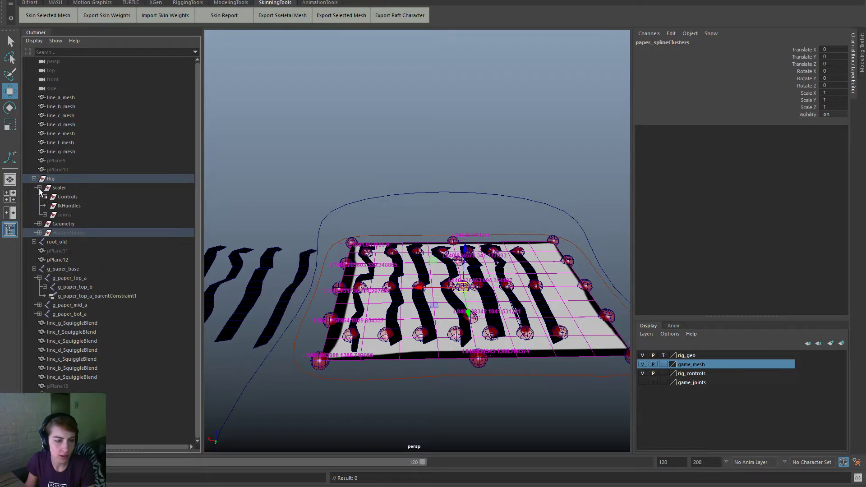
{"action": "left_click", "coordinate": [45, 197]}
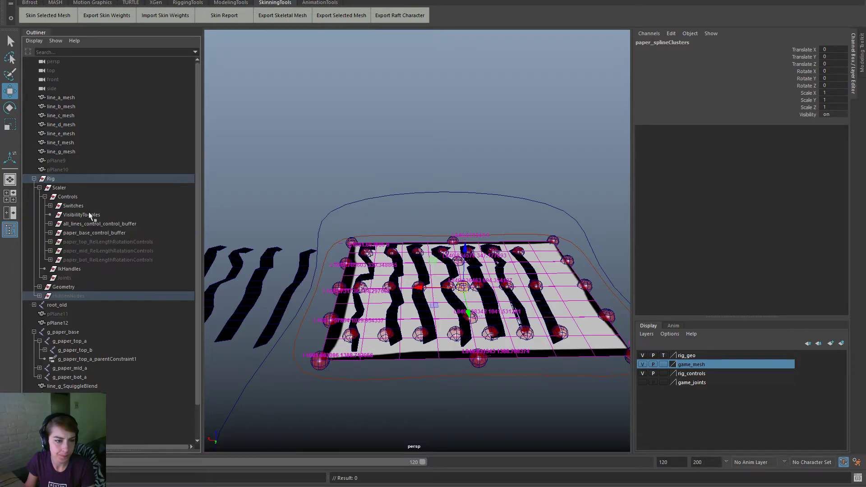
{"action": "left_click", "coordinate": [154, 224]}
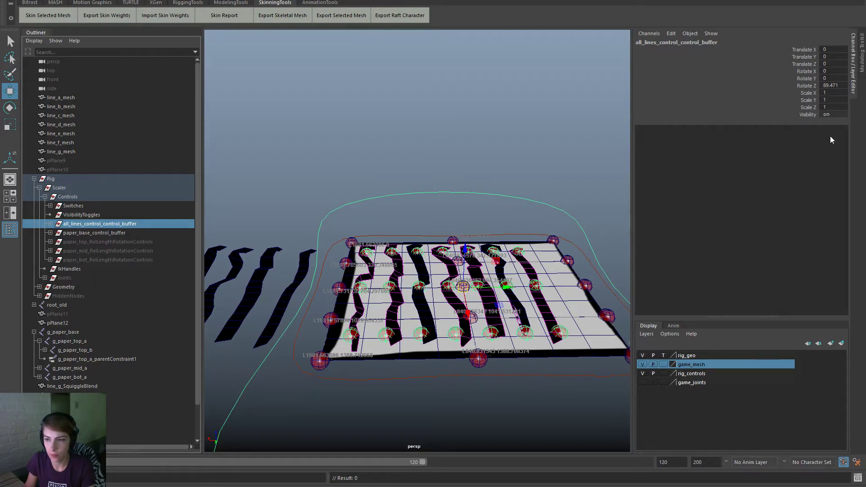
{"action": "key", "text": "ctrl+h"}
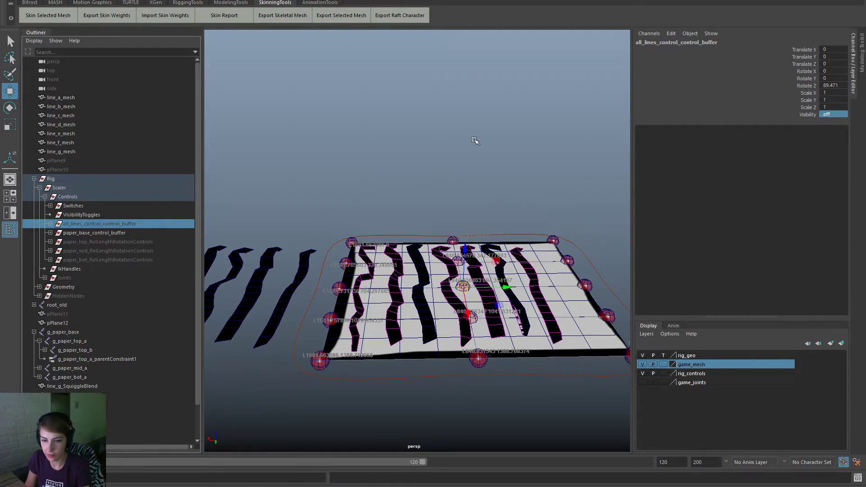
Step: Test the paper's deformation by moving paper_mid3Handle upward, then undo the move
{"action": "left_click", "coordinate": [474, 139]}
{"action": "left_click_drag", "start_coordinate": [476, 272], "coordinate": [469, 296], "text": "alt"}
{"action": "left_click", "coordinate": [452, 314]}
{"action": "left_click_drag", "start_coordinate": [470, 334], "coordinate": [473, 318], "text": "alt"}
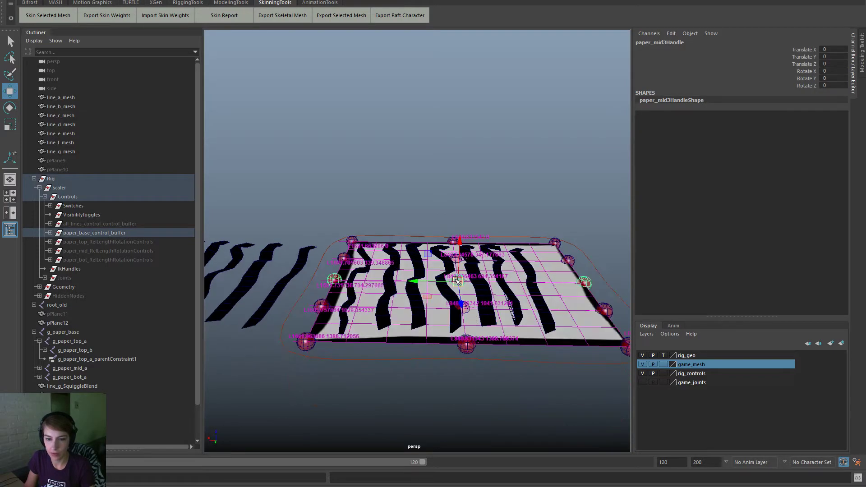
{"action": "left_click_drag", "start_coordinate": [458, 282], "coordinate": [457, 221]}
{"action": "key", "text": "ctrl+z"}
{"action": "left_click", "coordinate": [510, 176]}
{"action": "left_click_drag", "start_coordinate": [409, 262], "coordinate": [435, 298], "text": "alt"}
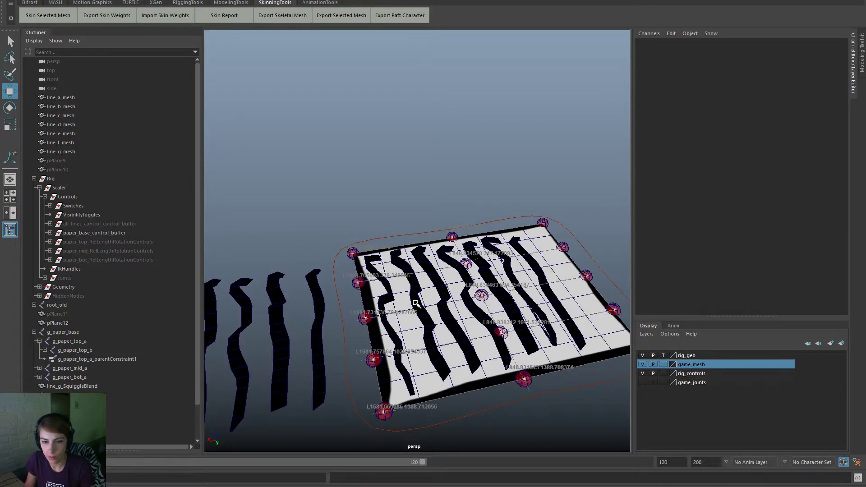
Step: Set the Divisions of pPlane12's polySmoothFace1 to 0
{"action": "scroll", "coordinate": [107, 322], "scroll_direction": "down", "scroll_amount": 2}
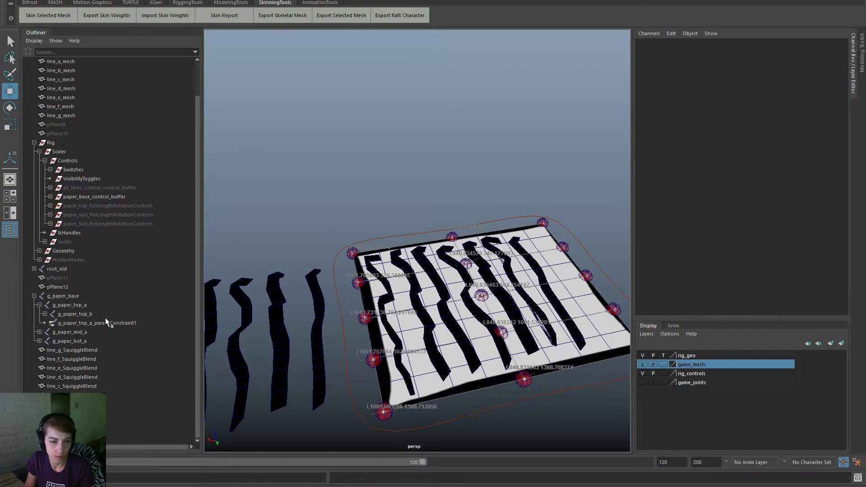
{"action": "left_click", "coordinate": [491, 376]}
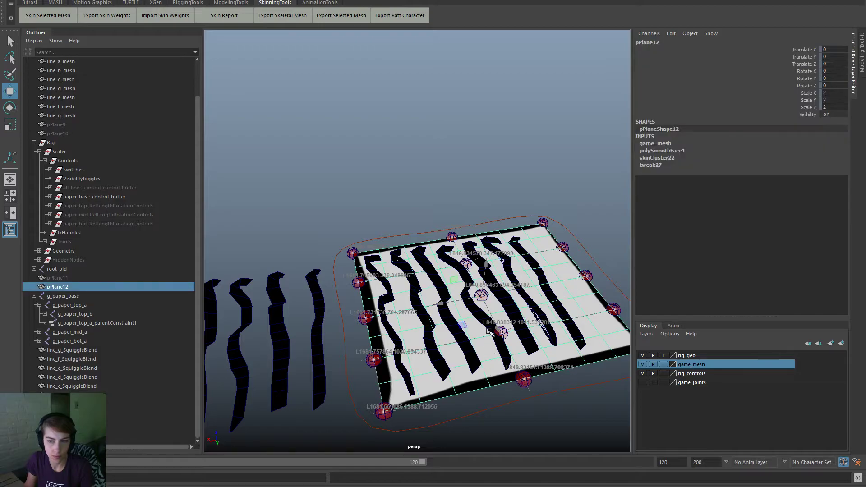
{"action": "key", "text": "ctrl+z"}
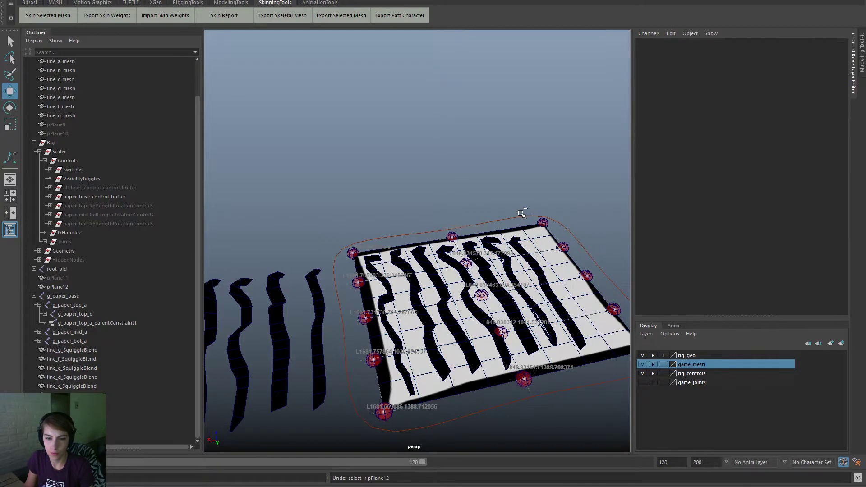
{"action": "left_click", "coordinate": [586, 320]}
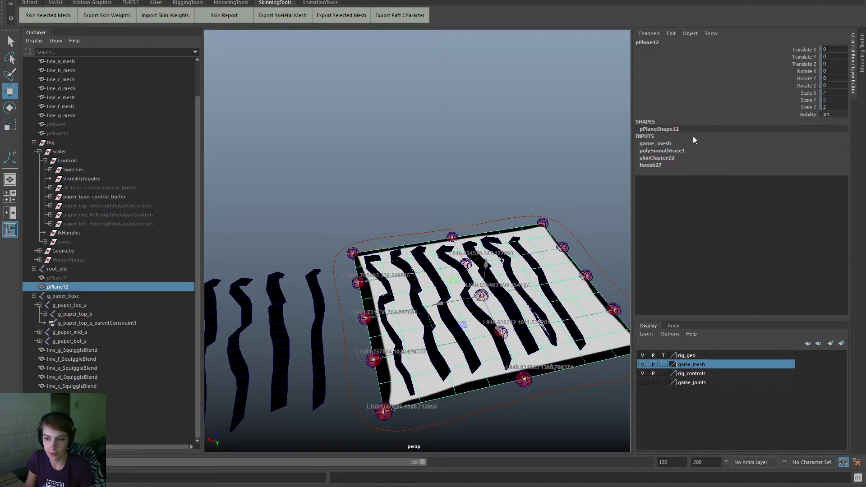
{"action": "left_click", "coordinate": [687, 153]}
{"action": "left_click", "coordinate": [831, 180]}
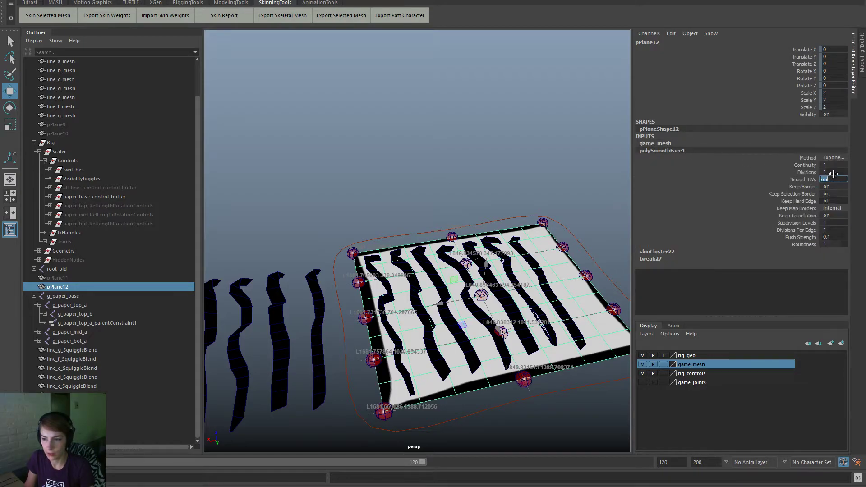
{"action": "left_click", "coordinate": [834, 173]}
{"action": "type", "text": "0"}
{"action": "key", "text": "Return"}
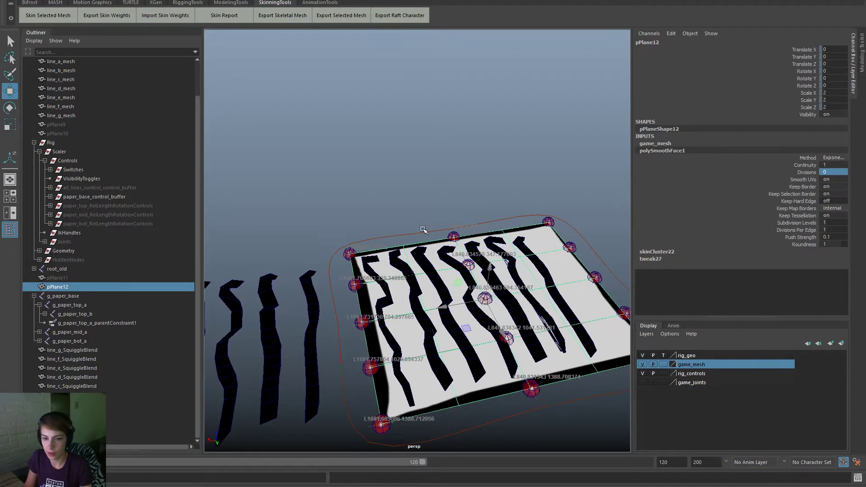
Step: Unbind the skin from the pPlane12 paper mesh and deselect it
{"action": "key", "text": "space"}
{"action": "left_click", "coordinate": [341, 154]}
{"action": "left_click", "coordinate": [377, 197]}
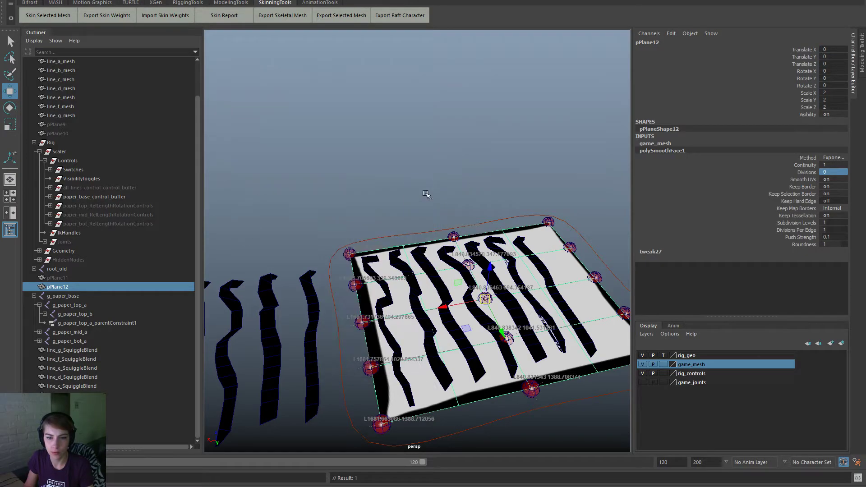
{"action": "left_click", "coordinate": [427, 194]}
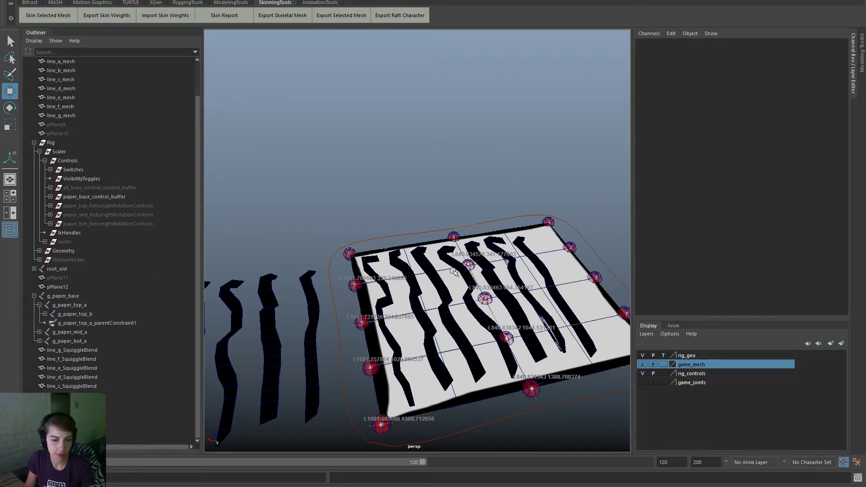
Step: Set Translate Z to 0 and Translate X to 20 on the paper_mid a, b, c and d bnJnt_upLoc locators under paper_mid_aimLocators
{"action": "left_click", "coordinate": [469, 266]}
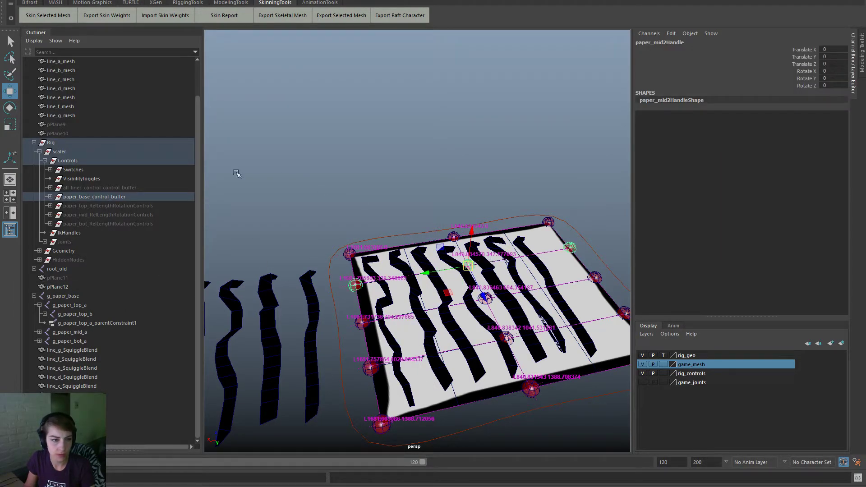
{"action": "left_click", "coordinate": [38, 260]}
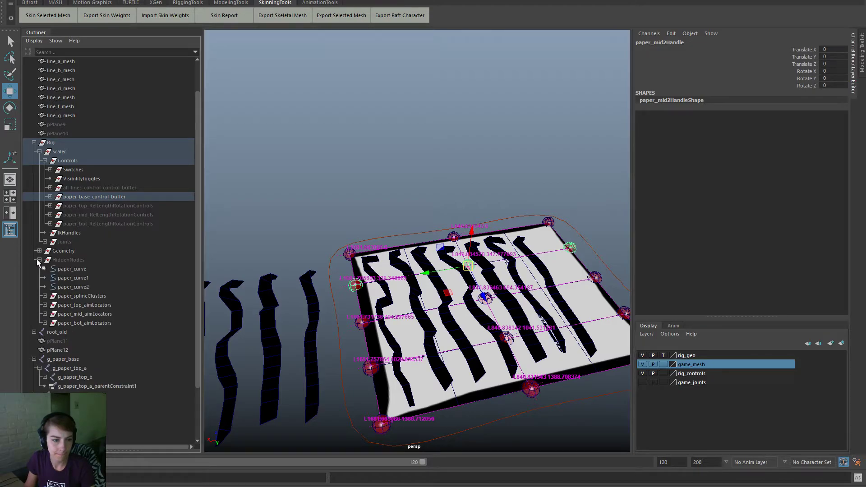
{"action": "left_click", "coordinate": [45, 314]}
{"action": "scroll", "coordinate": [148, 325], "scroll_direction": "down", "scroll_amount": 5}
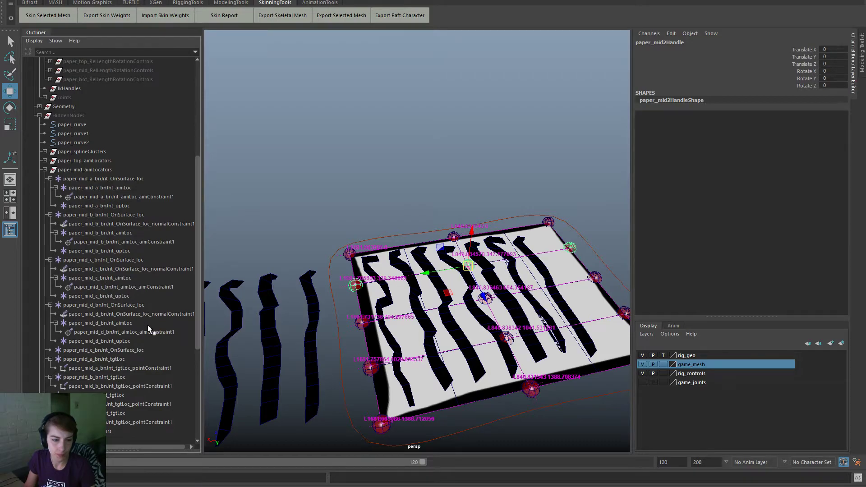
{"action": "left_click", "coordinate": [122, 341]}
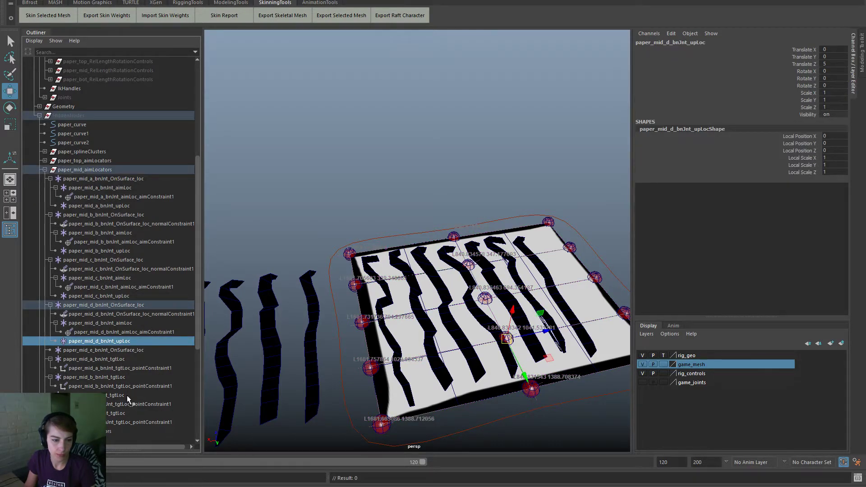
{"action": "left_click", "coordinate": [133, 294], "text": "ctrl"}
{"action": "left_click", "coordinate": [139, 250], "text": "ctrl"}
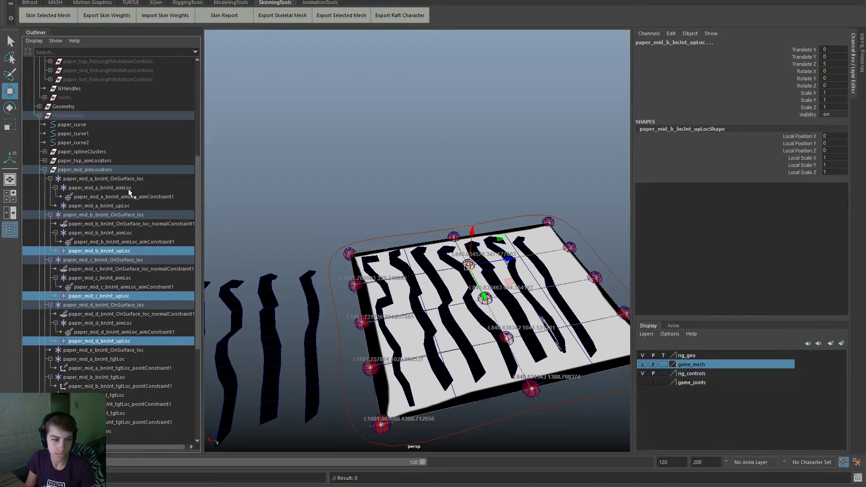
{"action": "left_click", "coordinate": [136, 206], "text": "ctrl"}
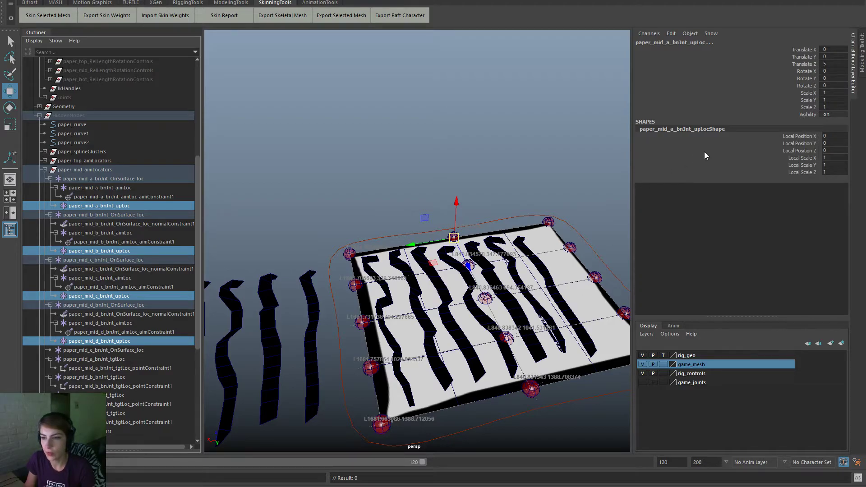
{"action": "left_click", "coordinate": [828, 63]}
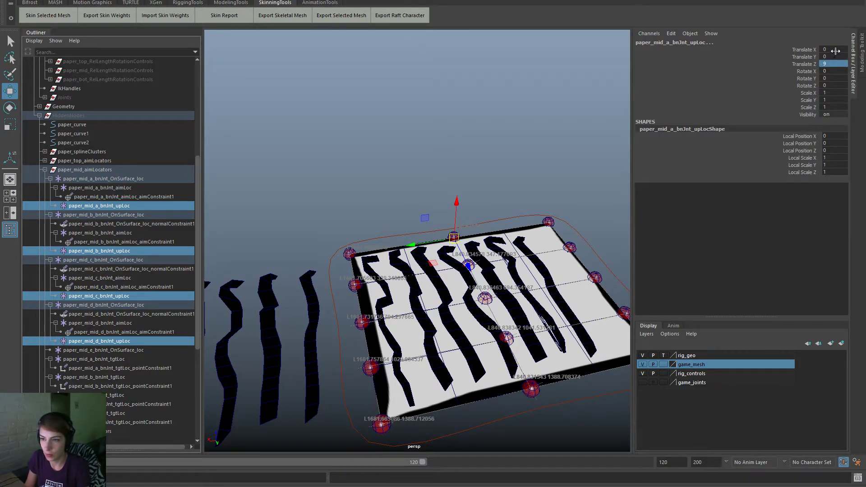
{"action": "double_click", "coordinate": [835, 48]}
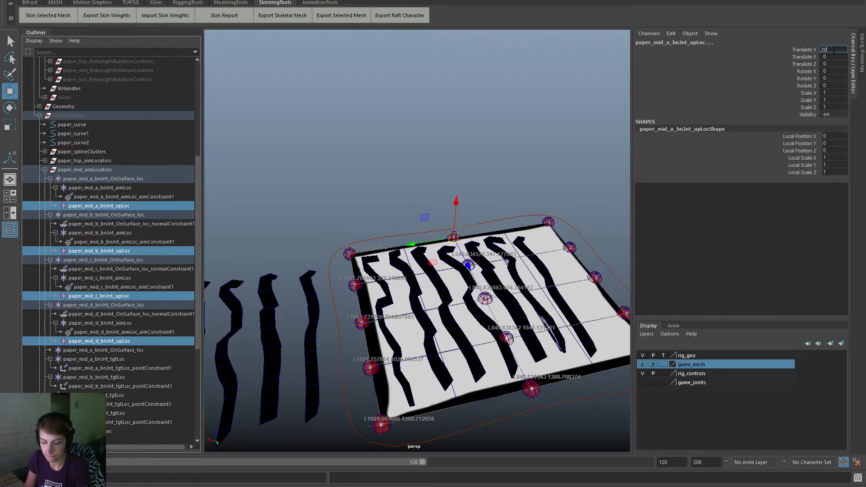
{"action": "type", "text": "20"}
{"action": "key", "text": "Return"}
{"action": "mouse_move", "coordinate": [399, 331]}
{"action": "left_mouse_down", "text": "alt"}
{"action": "mouse_move", "coordinate": [415, 304]}
{"action": "mouse_move", "coordinate": [408, 325]}
{"action": "left_mouse_up", "text": "alt"}
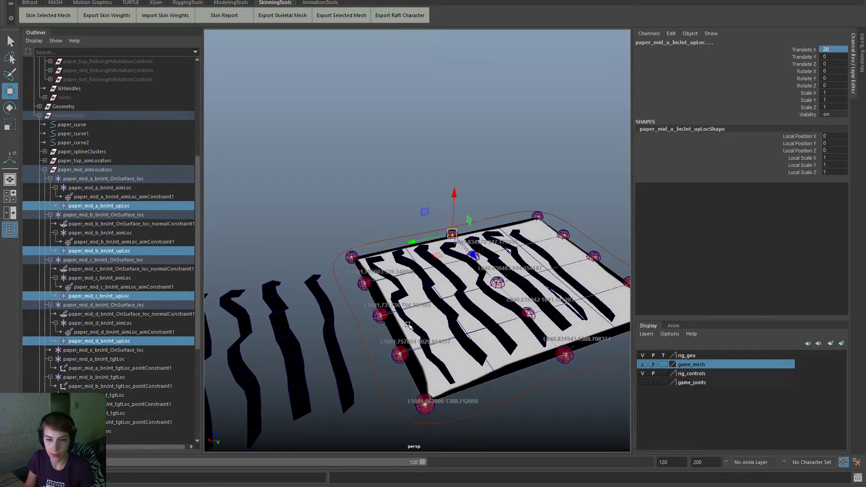
Step: Set Translate Z to 0 and Translate X to 20 on the paper_bot a, b, c and d bnJnt_upLoc locators under paper_bot_aimLocators
{"action": "left_click", "coordinate": [50, 178]}
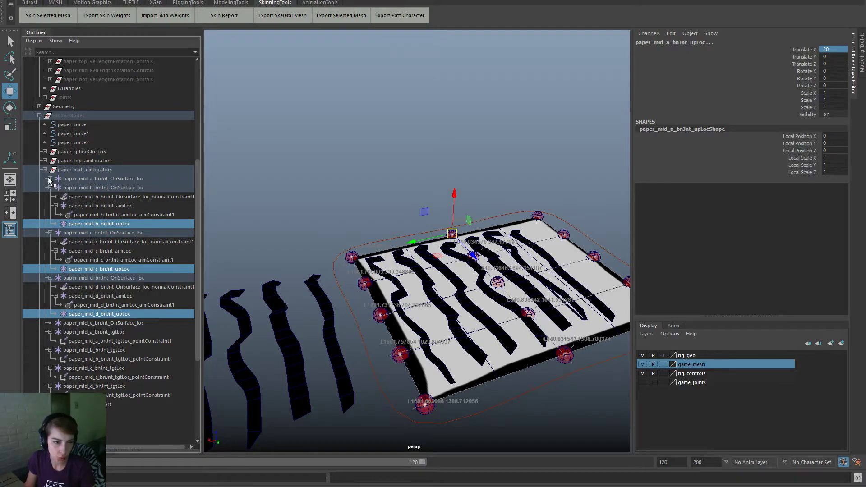
{"action": "left_click", "coordinate": [45, 170]}
{"action": "left_click", "coordinate": [44, 260]}
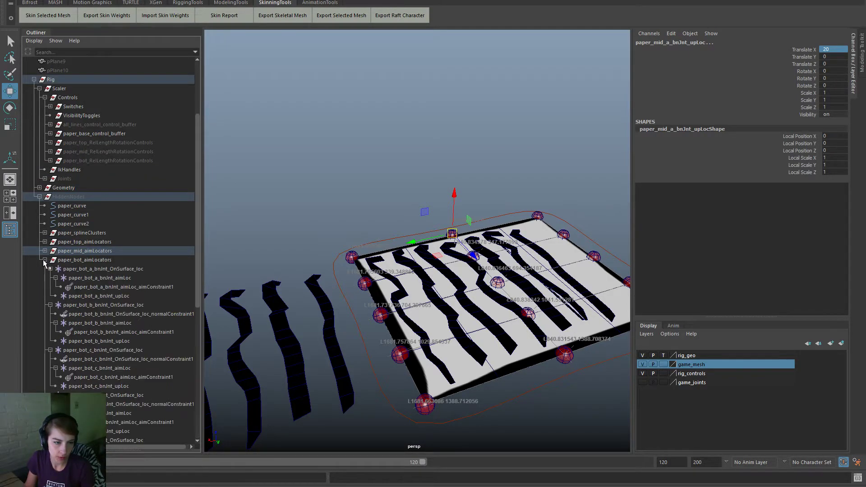
{"action": "left_click", "coordinate": [158, 296]}
{"action": "scroll", "coordinate": [144, 242], "scroll_direction": "down", "scroll_amount": 8}
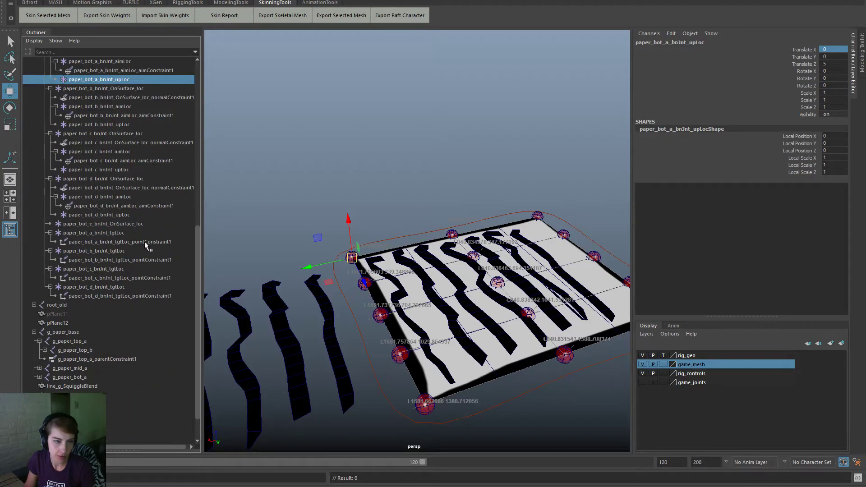
{"action": "left_click", "coordinate": [133, 124], "text": "ctrl"}
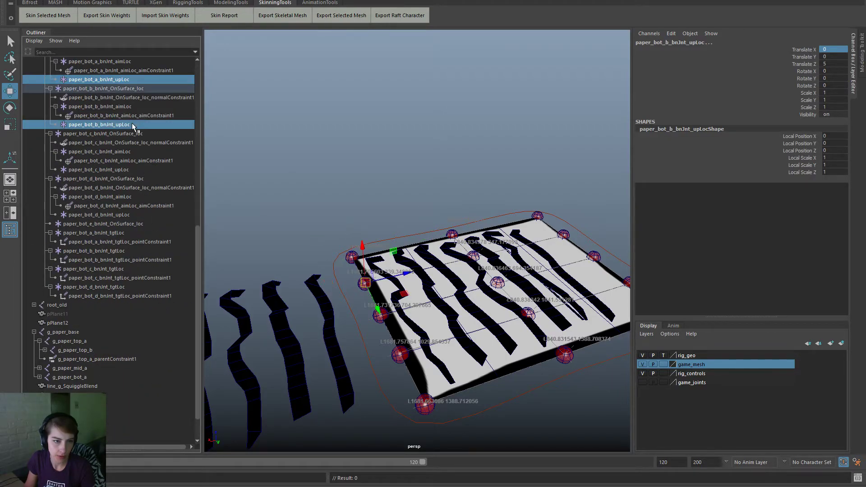
{"action": "left_click", "coordinate": [140, 169], "text": "ctrl"}
{"action": "left_click", "coordinate": [139, 215], "text": "ctrl"}
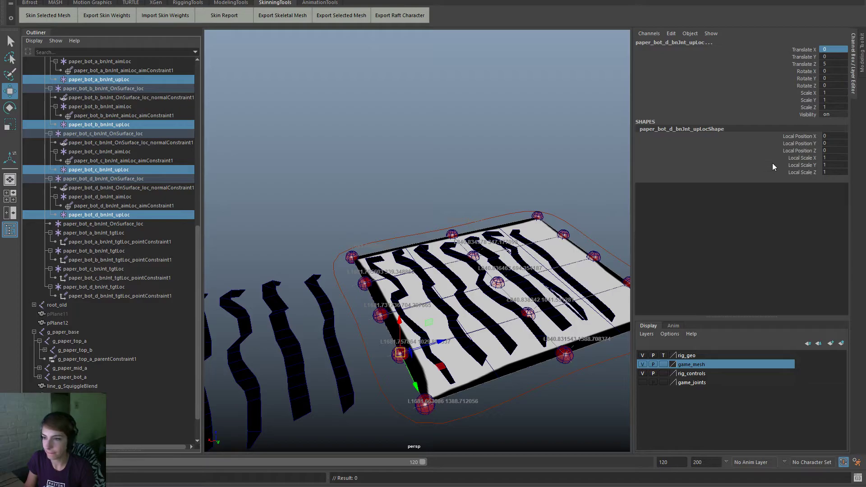
{"action": "left_click", "coordinate": [830, 63]}
{"action": "type", "text": "0"}
{"action": "key", "text": "Return"}
{"action": "left_click", "coordinate": [838, 49]}
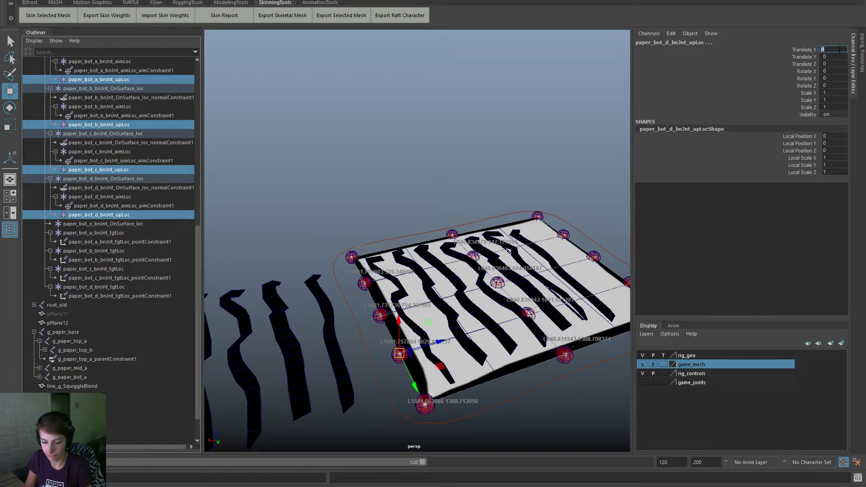
{"action": "type", "text": "20"}
{"action": "key", "text": "Return"}
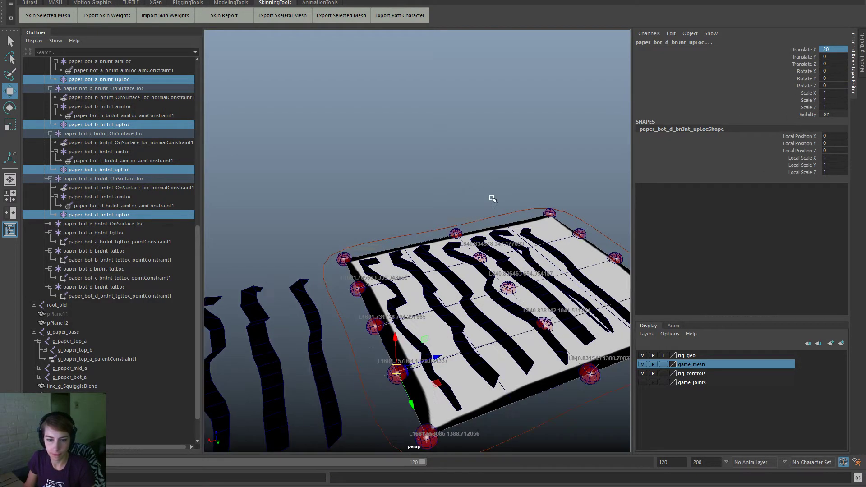
{"action": "scroll", "coordinate": [103, 277], "scroll_direction": "up", "scroll_amount": 6}
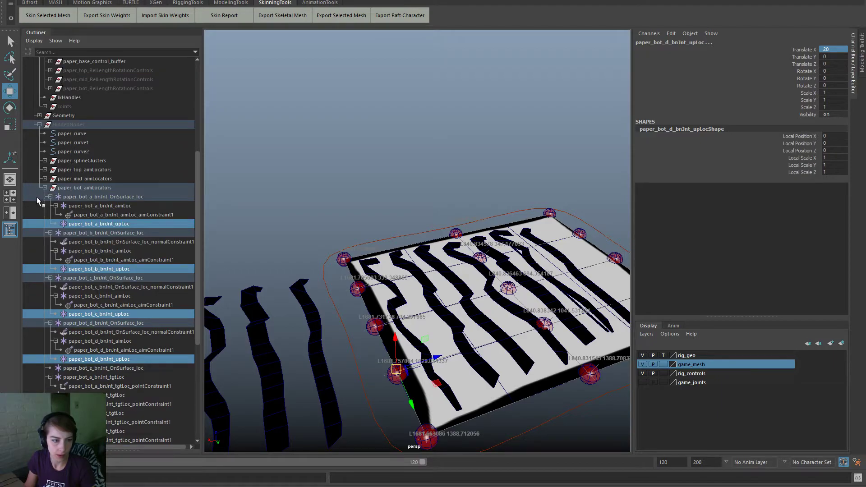
{"action": "left_click", "coordinate": [44, 188]}
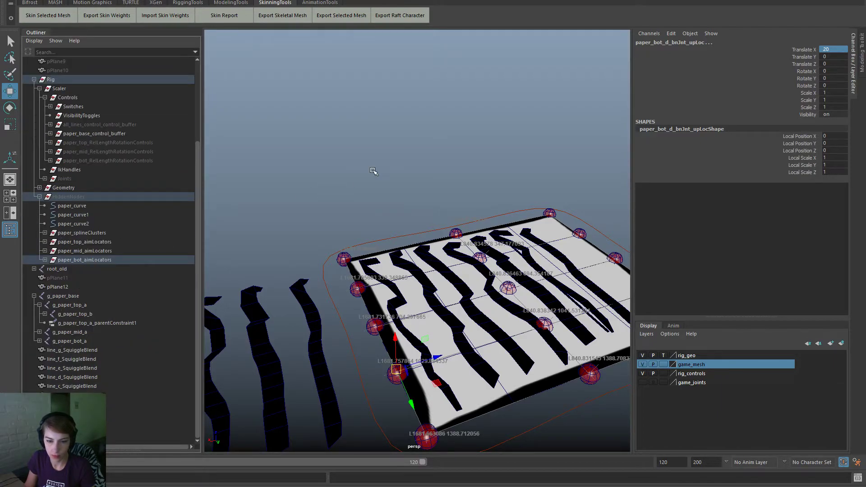
{"action": "left_click", "coordinate": [374, 171]}
Step: Show the game_joints layer and select the g_paper_bot_d joint along the paper's edge
{"action": "mouse_move", "coordinate": [443, 318]}
{"action": "left_mouse_down", "text": "alt"}
{"action": "mouse_move", "coordinate": [458, 294]}
{"action": "mouse_move", "coordinate": [440, 309]}
{"action": "left_mouse_up", "text": "alt"}
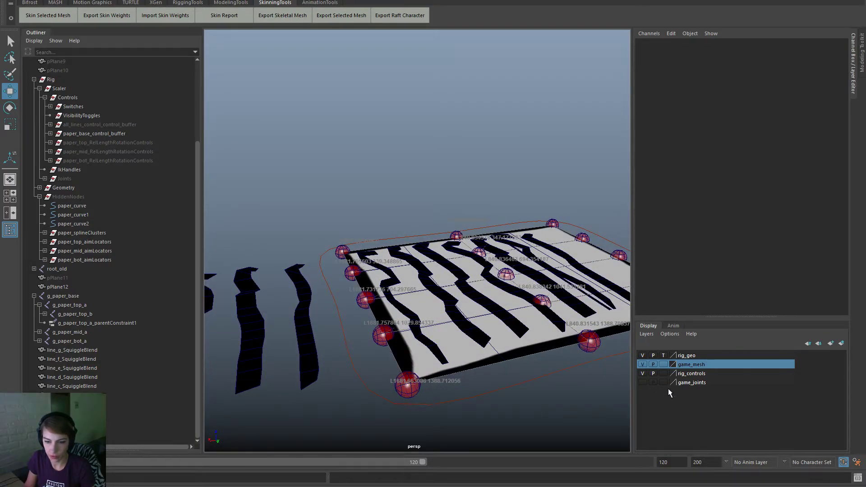
{"action": "left_click", "coordinate": [643, 383]}
{"action": "left_click_drag", "start_coordinate": [394, 298], "coordinate": [409, 317], "text": "alt"}
{"action": "right_click_drag", "start_coordinate": [378, 293], "coordinate": [445, 329], "text": "alt"}
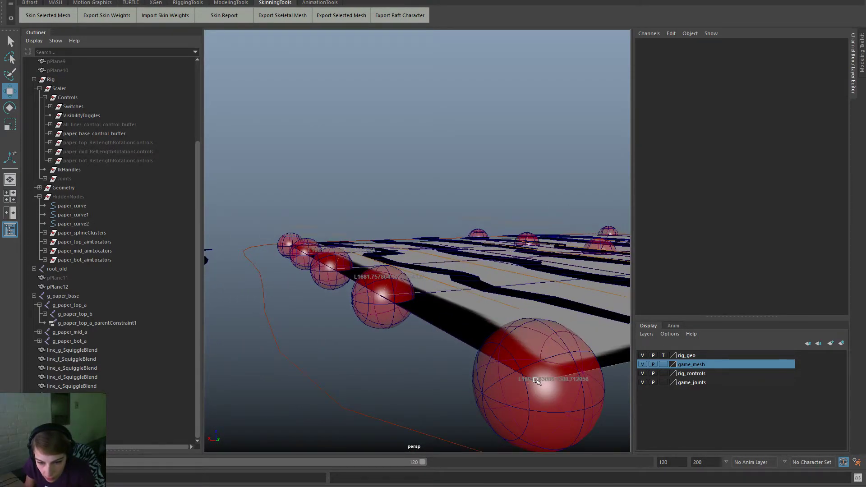
{"action": "left_click", "coordinate": [536, 381]}
{"action": "key", "text": "Up"}
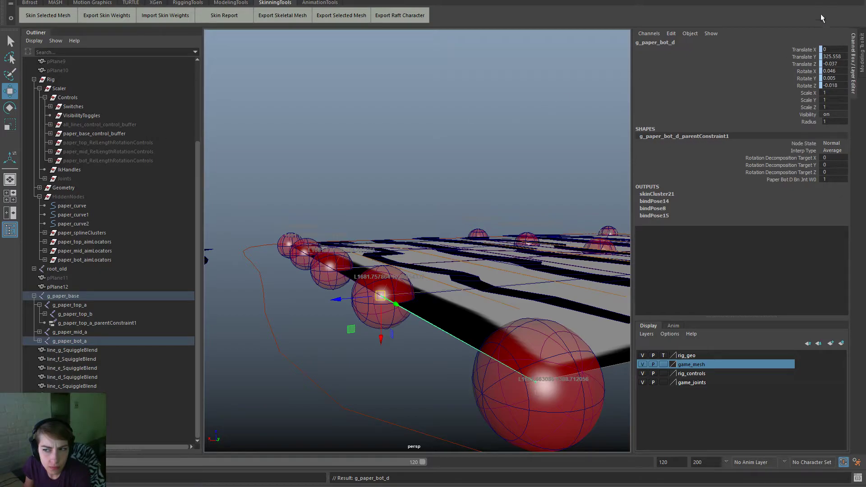
Step: Open the Move Tool settings and examine the g_paper_bot_d joint's axes against the paper from several angles
{"action": "left_click", "coordinate": [845, 1]}
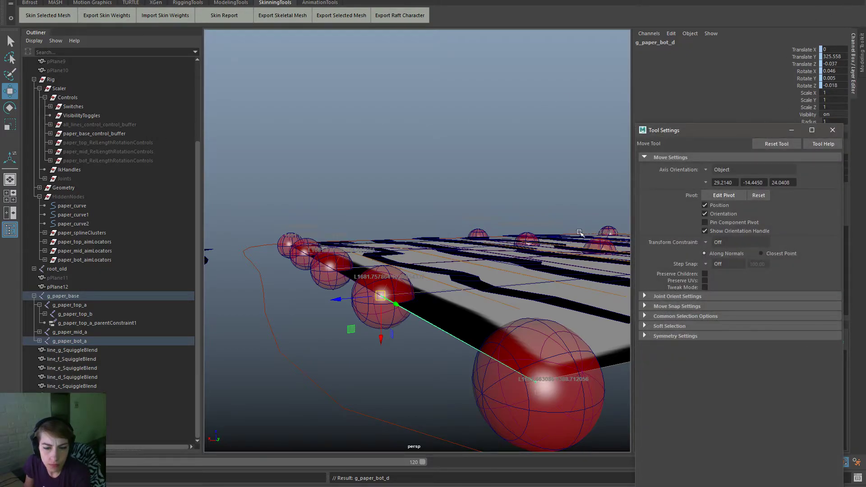
{"action": "left_click_drag", "start_coordinate": [521, 308], "coordinate": [537, 317], "text": "alt"}
{"action": "right_click_drag", "start_coordinate": [537, 318], "coordinate": [462, 291], "text": "alt"}
{"action": "middle_click_drag", "start_coordinate": [461, 291], "coordinate": [394, 272], "text": "alt"}
{"action": "right_click_drag", "start_coordinate": [394, 271], "coordinate": [416, 299], "text": "alt"}
{"action": "left_click_drag", "start_coordinate": [416, 299], "coordinate": [421, 326], "text": "alt"}
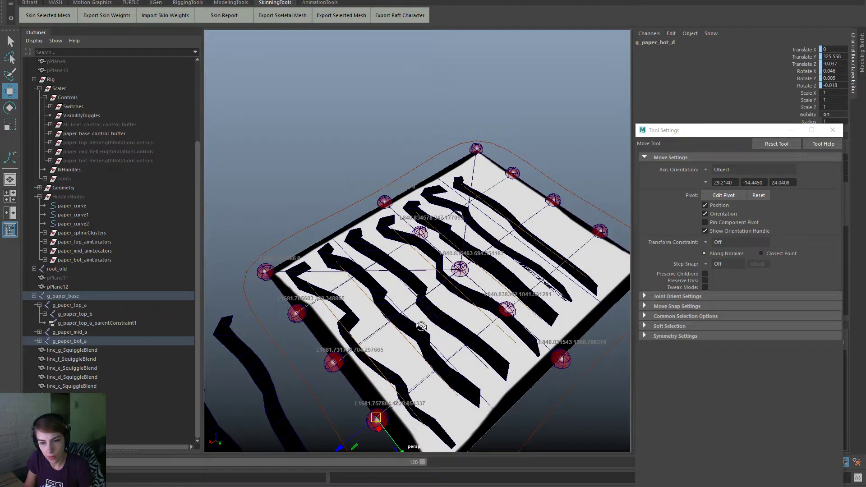
{"action": "left_click_drag", "start_coordinate": [421, 326], "coordinate": [474, 326], "text": "alt"}
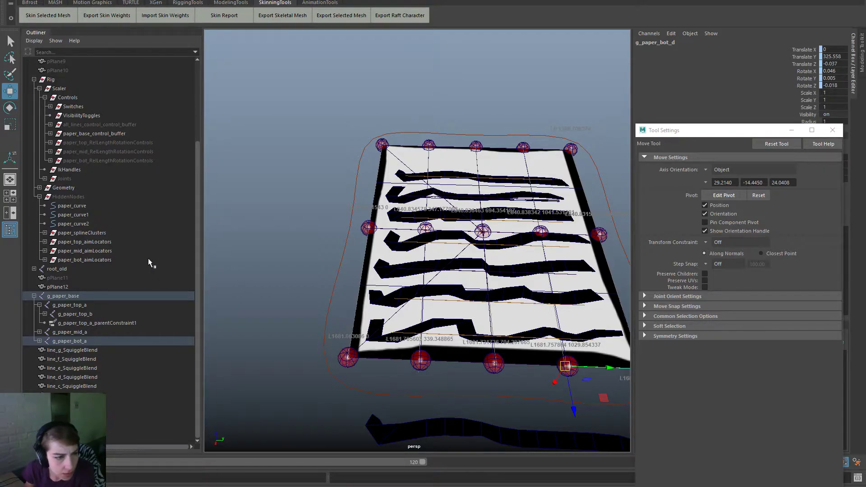
Step: Expand paper_bot_aimLocators and inspect the axes of the paper_bot_a_bnJnt up and aim locators
{"action": "left_click", "coordinate": [100, 251]}
{"action": "left_click", "coordinate": [44, 260]}
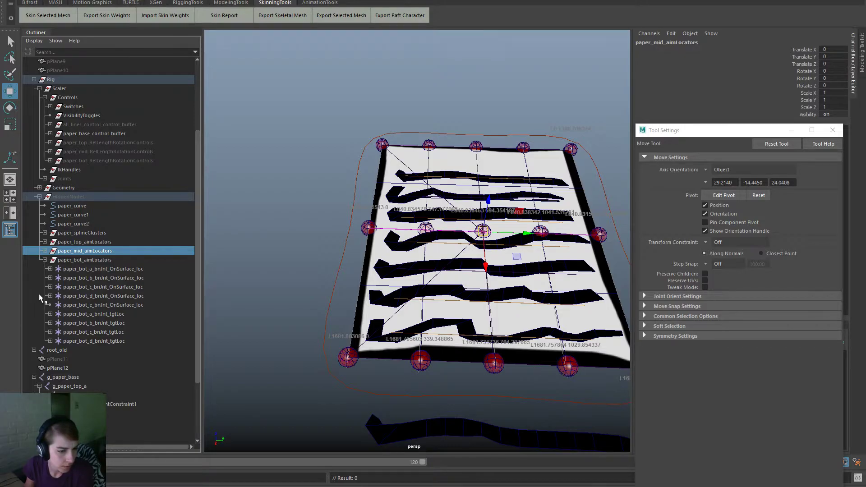
{"action": "left_click", "coordinate": [52, 269]}
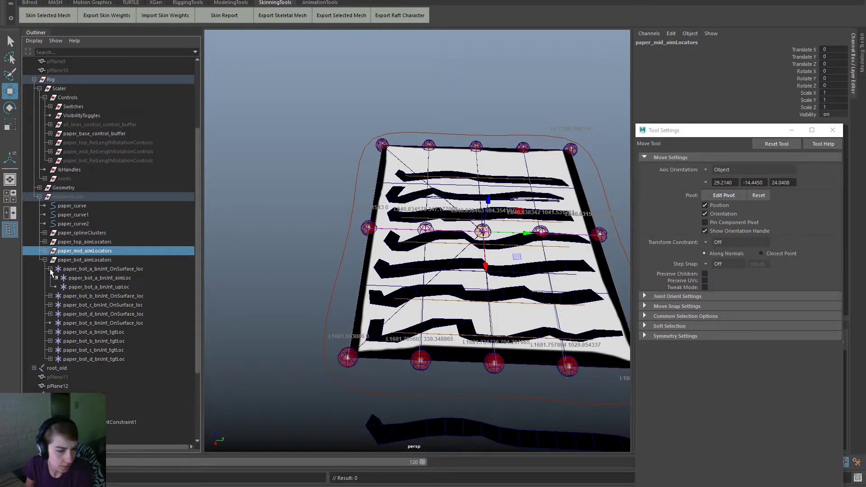
{"action": "left_click", "coordinate": [144, 287]}
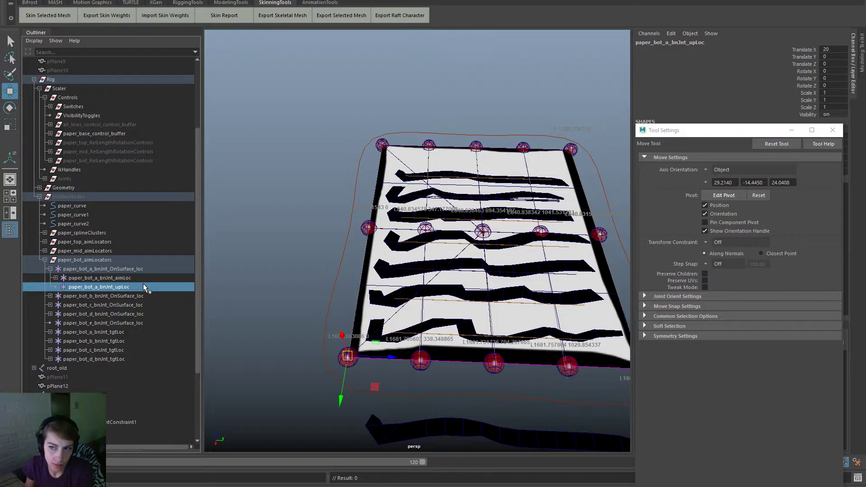
{"action": "left_click", "coordinate": [143, 280]}
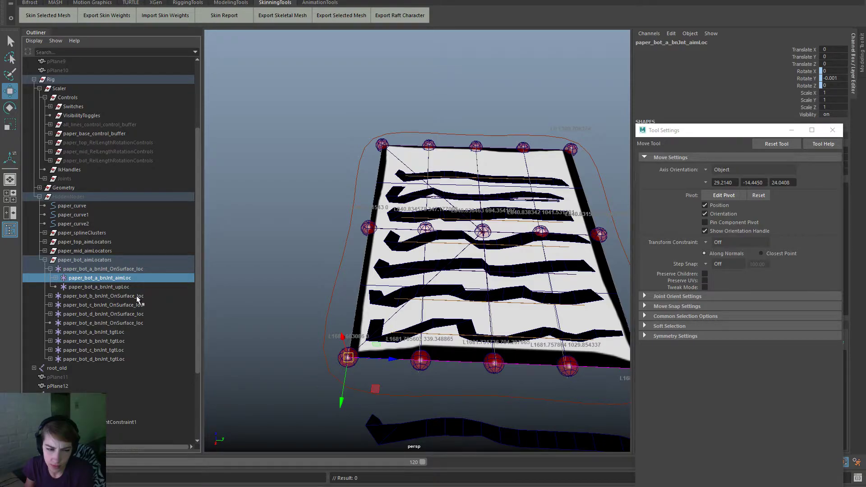
Step: Compare the axes of the paper_bot_b_bnJnt OnSurface, aim and up locators along the paper's edge
{"action": "left_click", "coordinate": [137, 297]}
{"action": "left_click", "coordinate": [51, 297]}
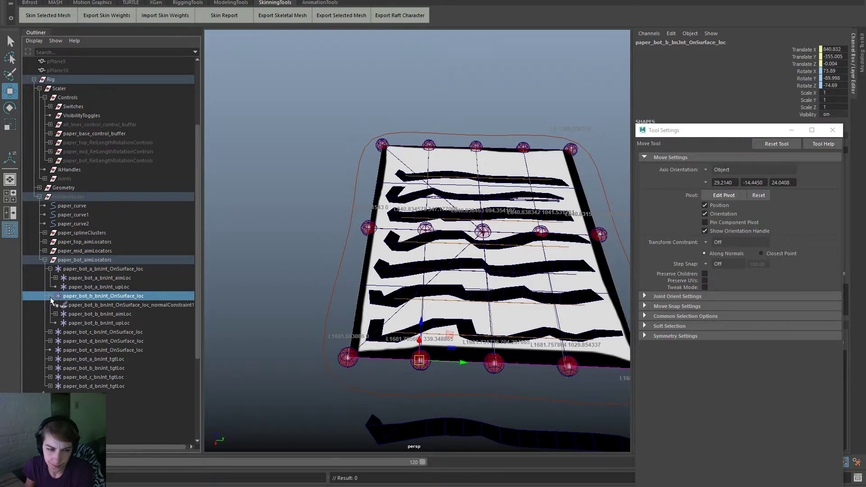
{"action": "left_click", "coordinate": [142, 315]}
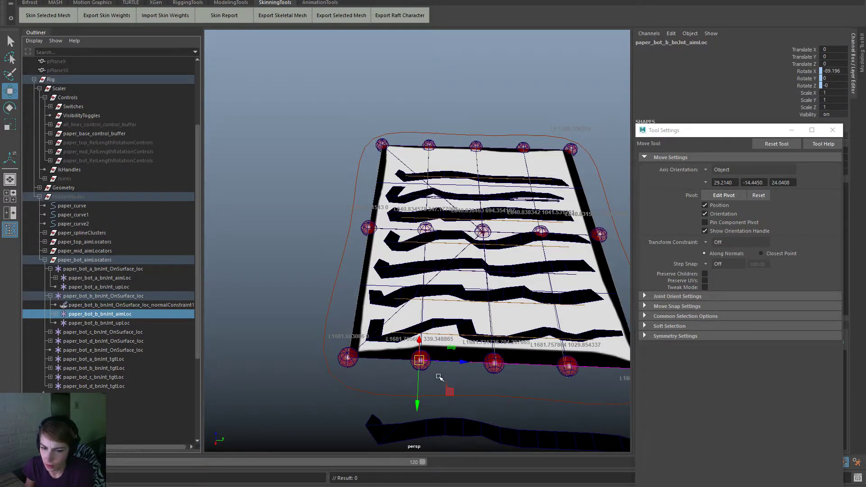
{"action": "left_click", "coordinate": [155, 323]}
{"action": "left_click", "coordinate": [160, 316]}
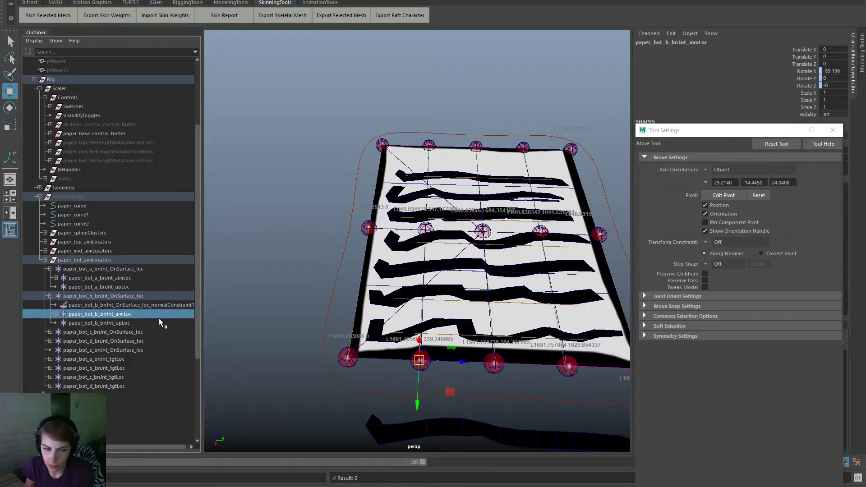
{"action": "left_click", "coordinate": [158, 322]}
{"action": "left_click_drag", "start_coordinate": [429, 266], "coordinate": [466, 264], "text": "alt"}
{"action": "left_click", "coordinate": [132, 314]}
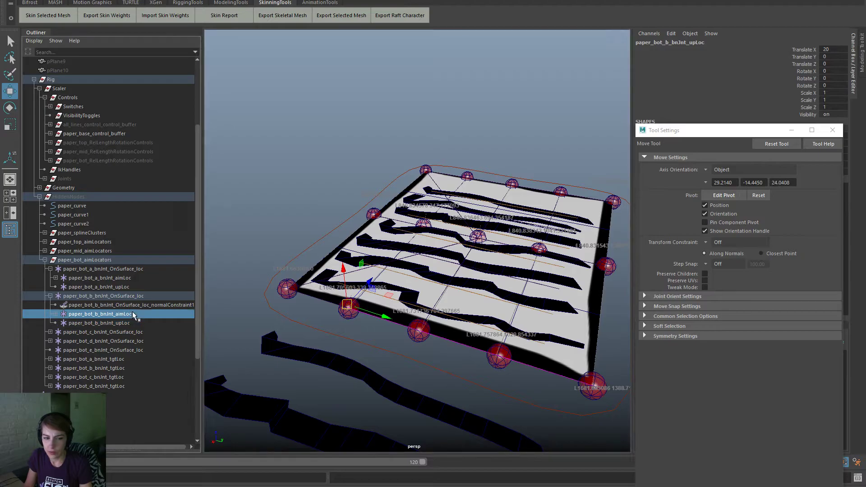
Step: Close the Move Tool settings and trace the parents of paper_bot2Handle and paper_top2Handle up to paper_base_control, comparing their axes
{"action": "left_click", "coordinate": [350, 309]}
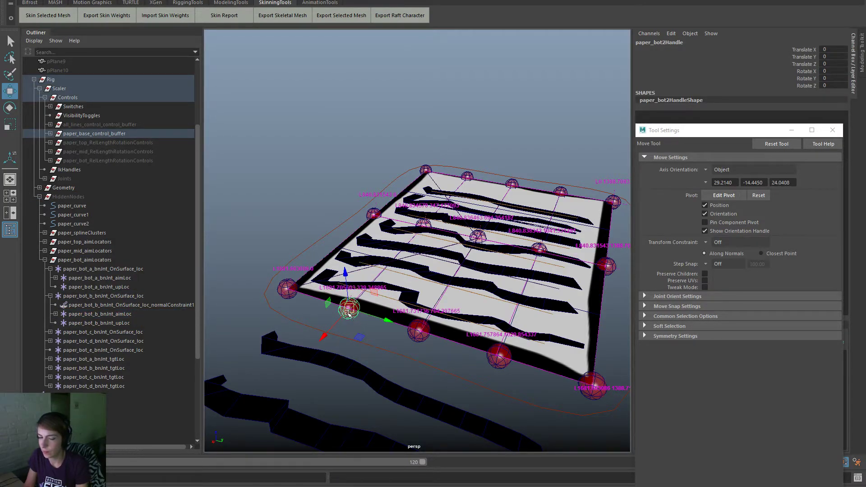
{"action": "key", "text": "Up"}
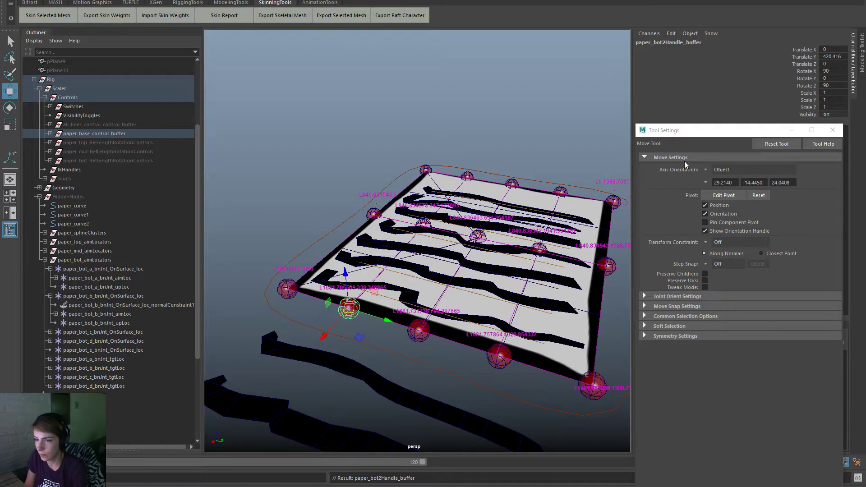
{"action": "left_click", "coordinate": [833, 130]}
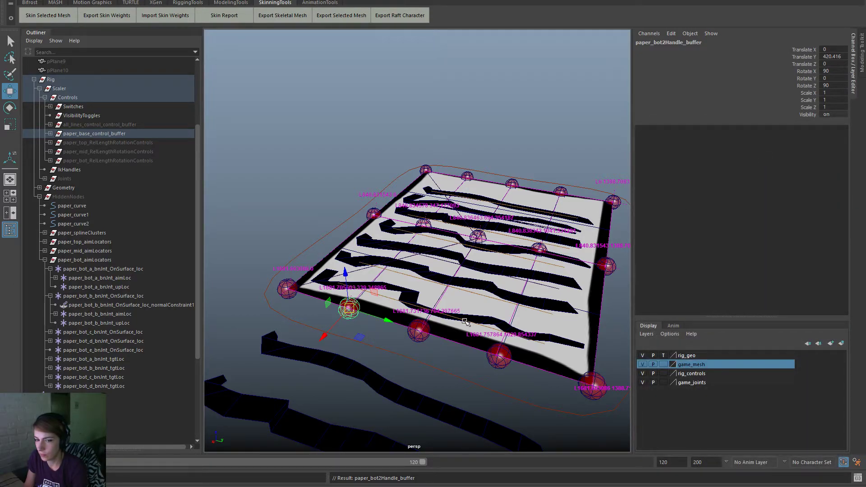
{"action": "key", "text": "Up"}
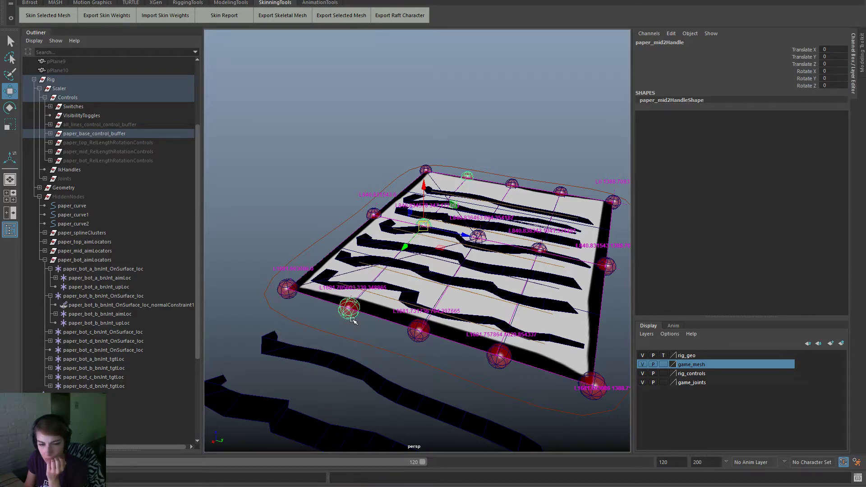
{"action": "left_click", "coordinate": [353, 319]}
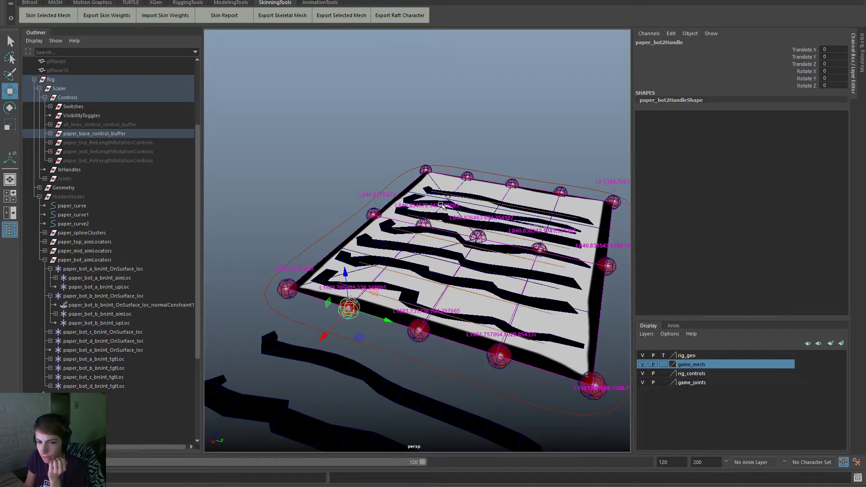
{"action": "left_click", "coordinate": [467, 177]}
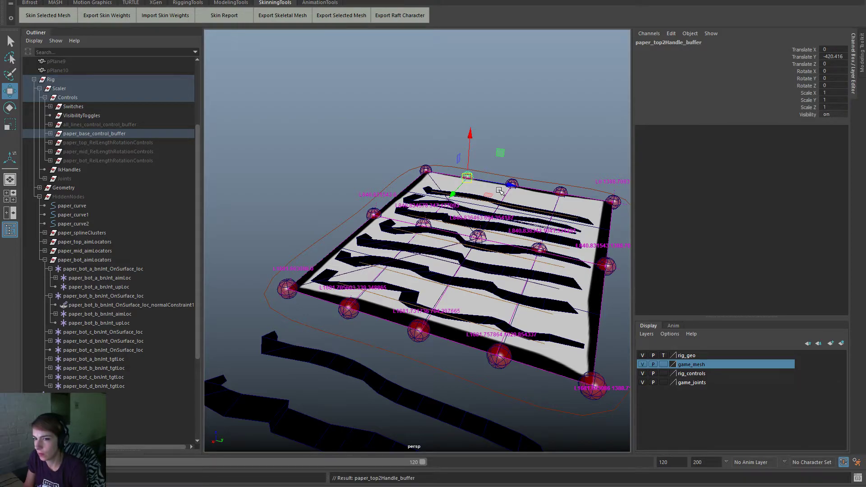
{"action": "key", "text": "Up"}
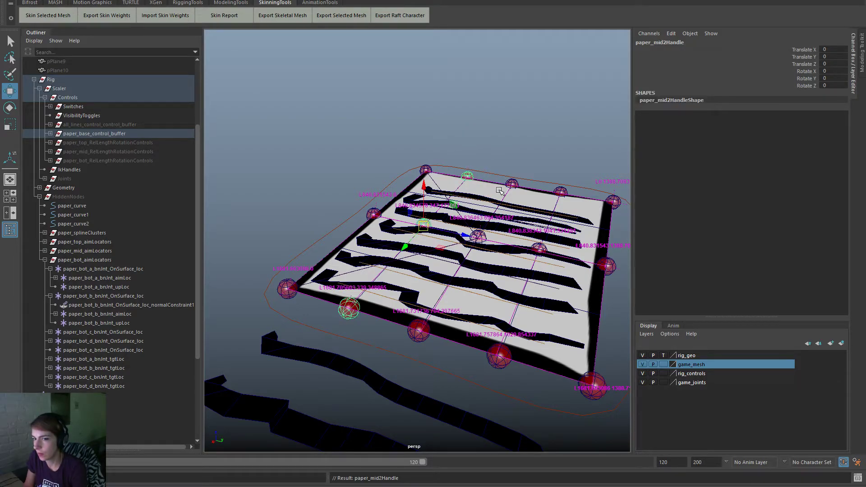
{"action": "key", "text": "Up"}
{"action": "key", "text": "Up"}
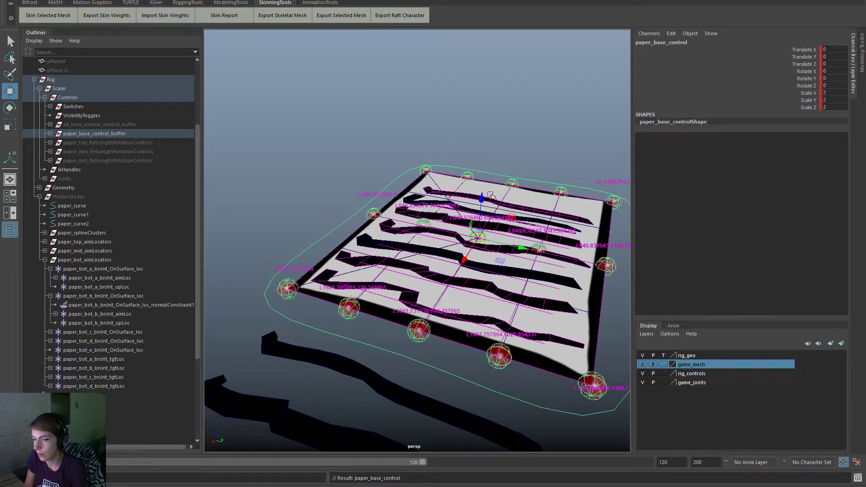
Step: Try moving the paper_bot2Handle control above the paper twice to test the deformation, undoing each move
{"action": "left_click", "coordinate": [343, 317]}
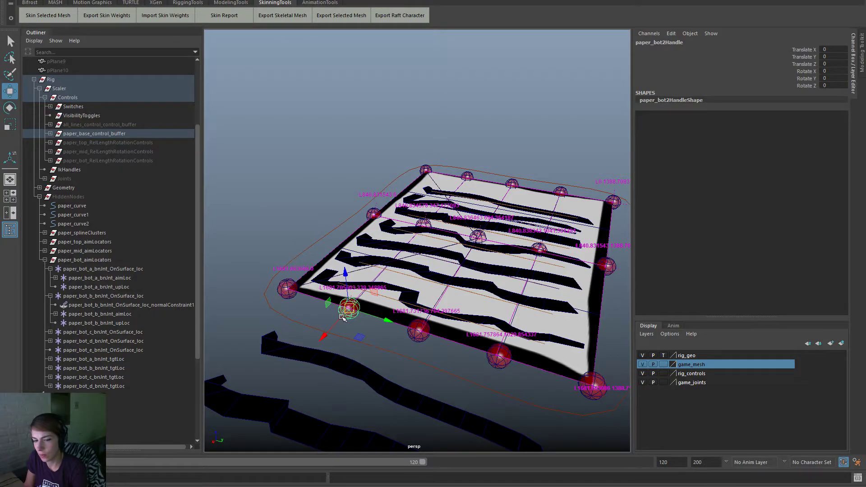
{"action": "left_click_drag", "start_coordinate": [343, 317], "coordinate": [360, 212]}
{"action": "key", "text": "ctrl+z"}
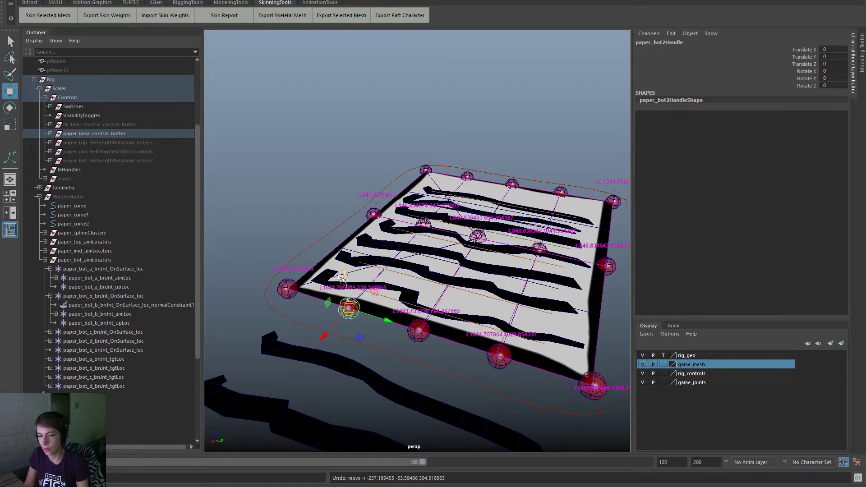
{"action": "left_click_drag", "start_coordinate": [349, 309], "coordinate": [339, 196]}
{"action": "key", "text": "ctrl+z"}
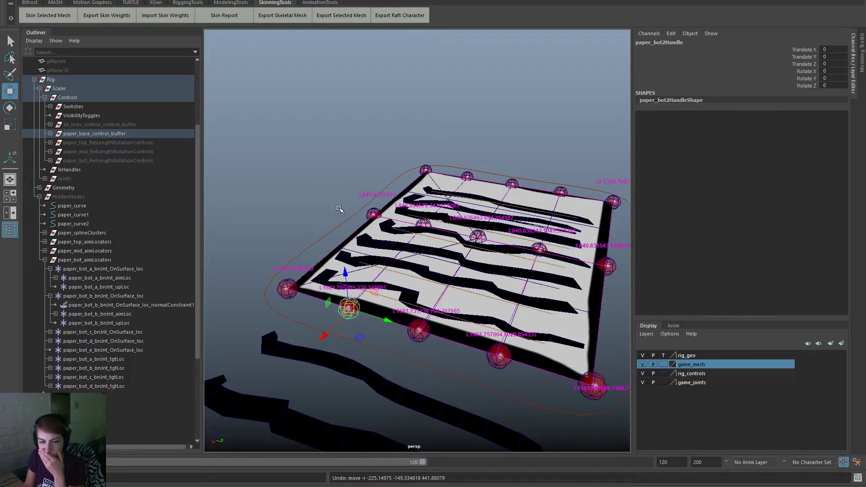
Step: Compare paper_bot_b_bnJnt_aimLoc with the paper_bot_b_bnJnt joint under Joints and inspect the joint's orient constraint attributes
{"action": "left_click", "coordinate": [146, 314]}
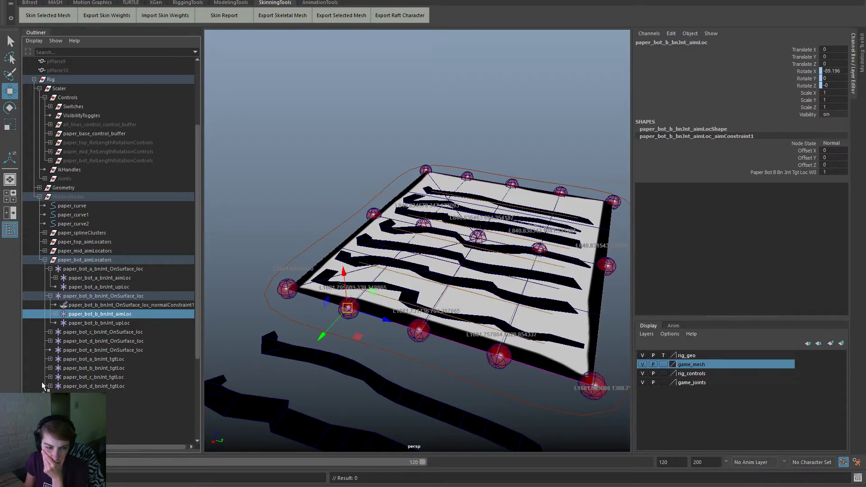
{"action": "scroll", "coordinate": [108, 226], "scroll_direction": "down", "scroll_amount": 2}
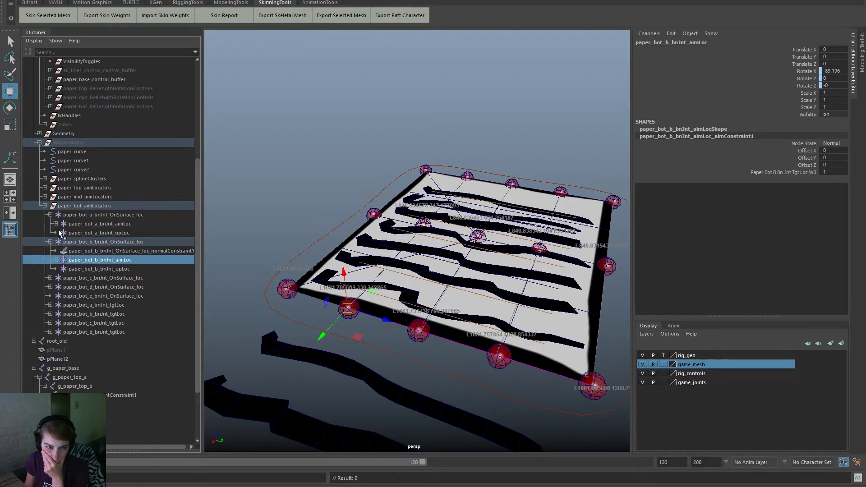
{"action": "scroll", "coordinate": [64, 276], "scroll_direction": "up", "scroll_amount": 5}
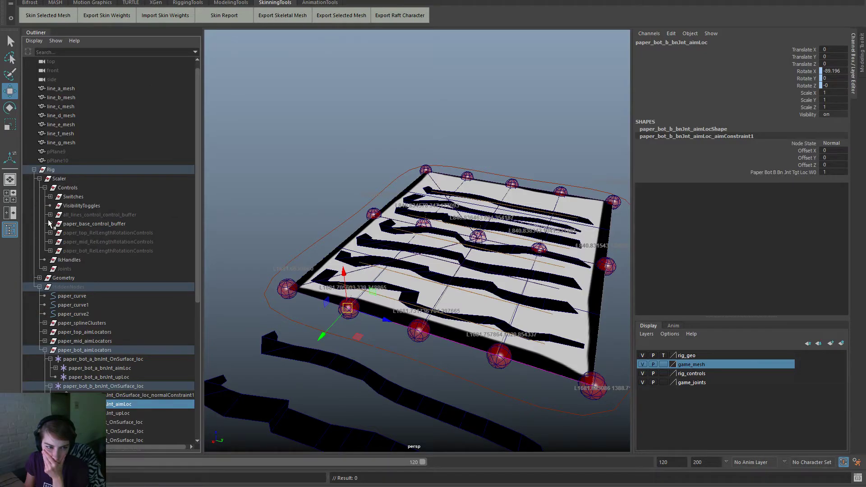
{"action": "left_click", "coordinate": [45, 269]}
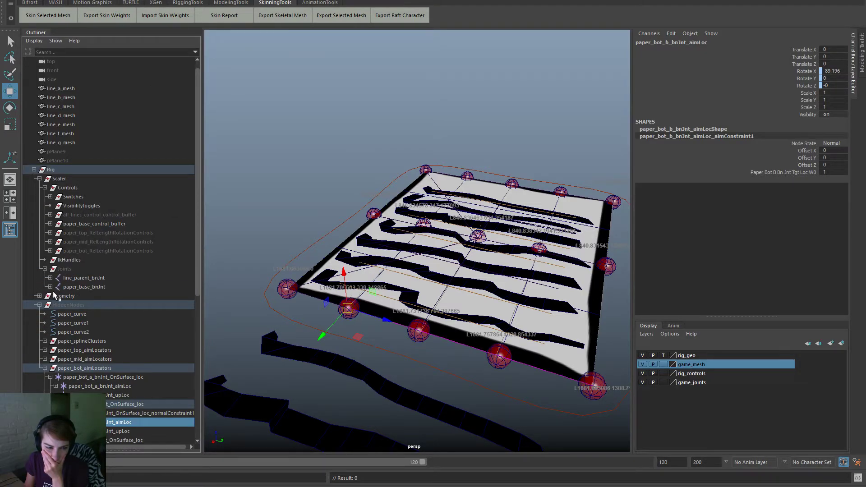
{"action": "left_click", "coordinate": [50, 287]}
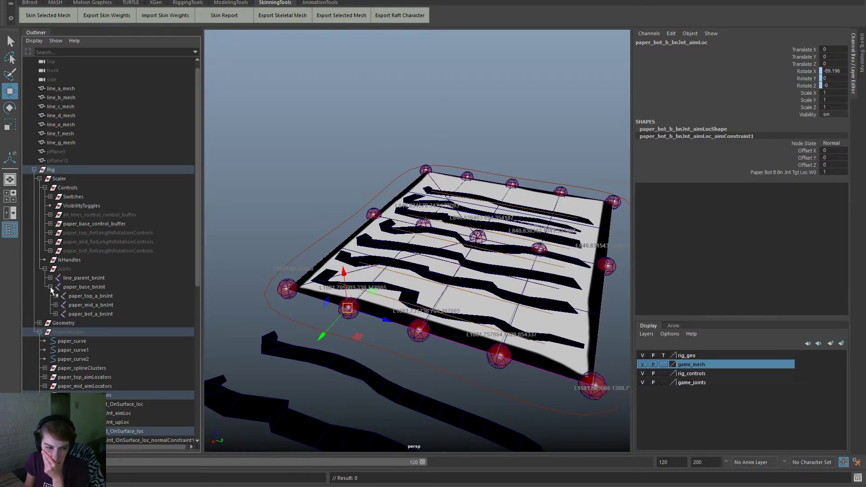
{"action": "left_click", "coordinate": [55, 314], "text": "shift"}
{"action": "left_click", "coordinate": [107, 316]}
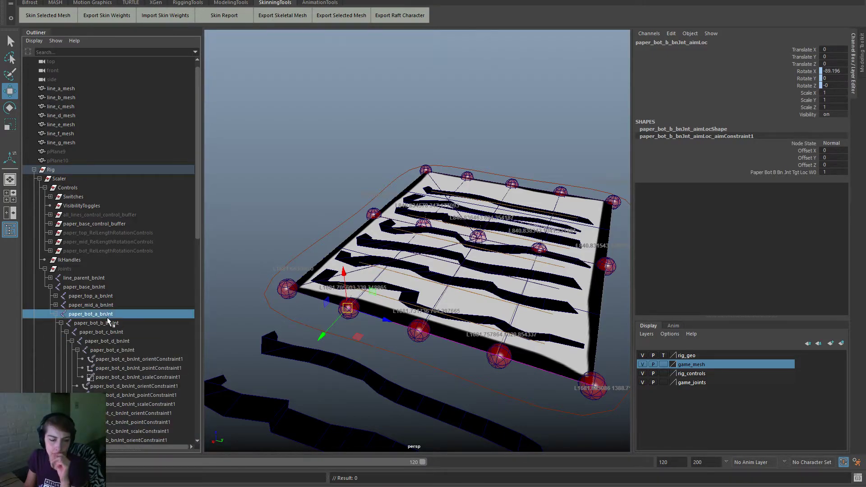
{"action": "left_click", "coordinate": [113, 325]}
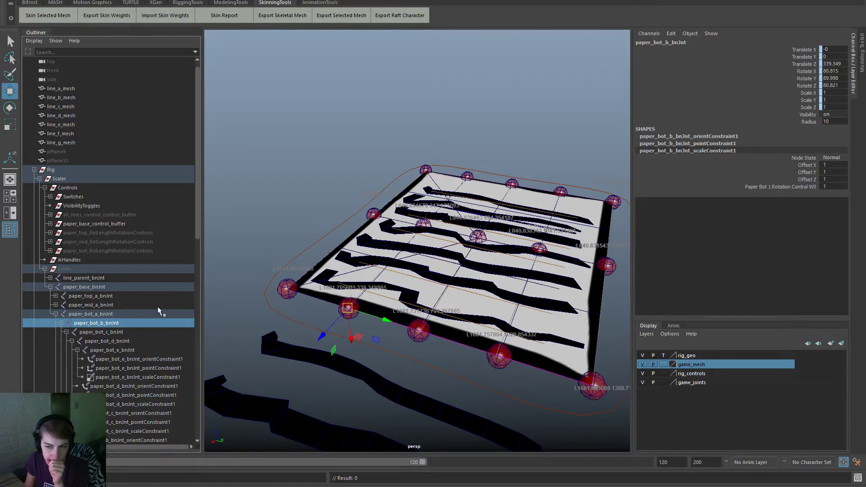
{"action": "left_click", "coordinate": [727, 137]}
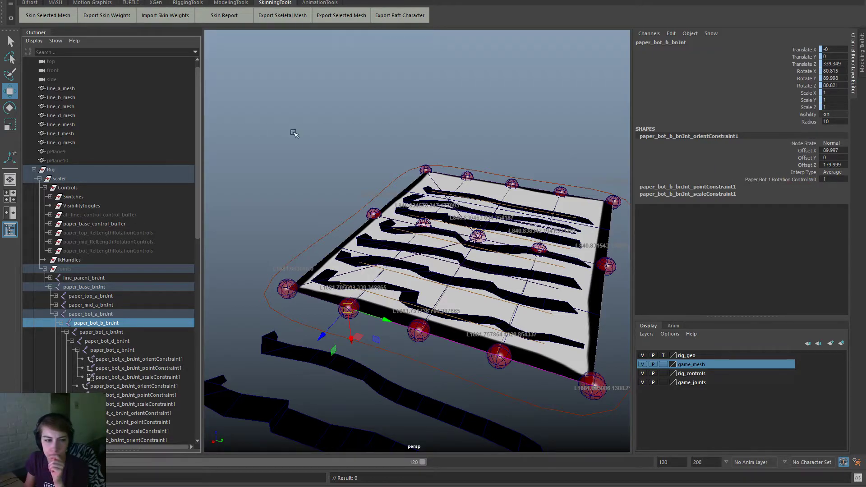
Step: Collapse the Joints, paper_bot_aimLocators and g_paper_base branches and expand paper_base_control_buffer to reveal paper_base_control's children
{"action": "left_click", "coordinate": [45, 269]}
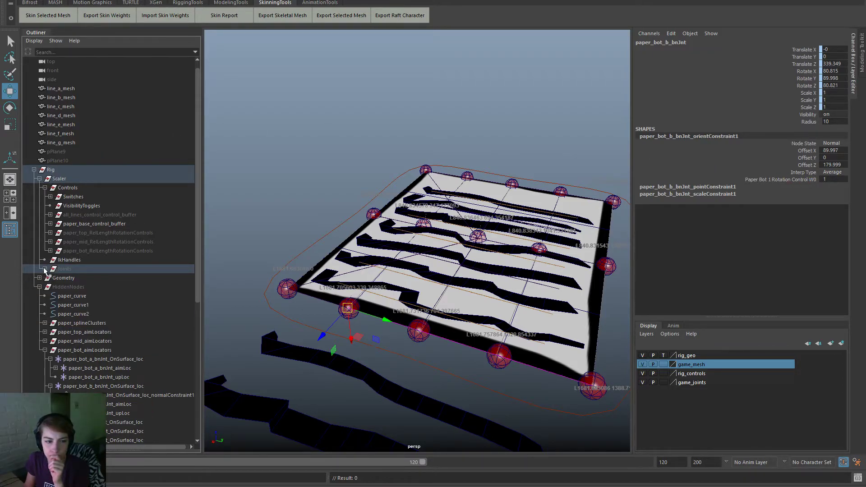
{"action": "left_click", "coordinate": [45, 350]}
{"action": "scroll", "coordinate": [101, 370], "scroll_direction": "down", "scroll_amount": 5}
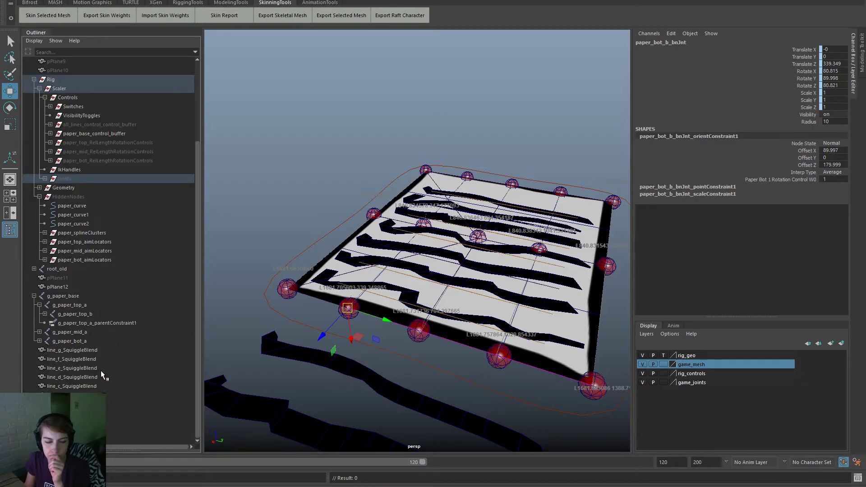
{"action": "left_click", "coordinate": [34, 296]}
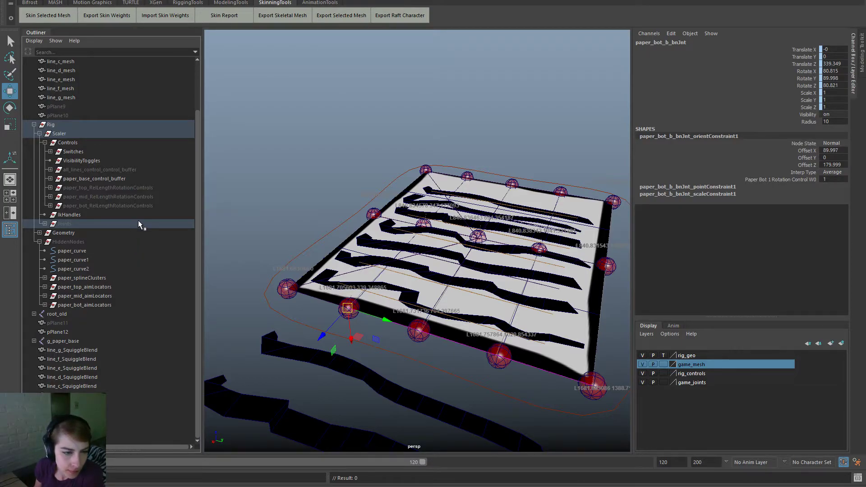
{"action": "left_click", "coordinate": [50, 178]}
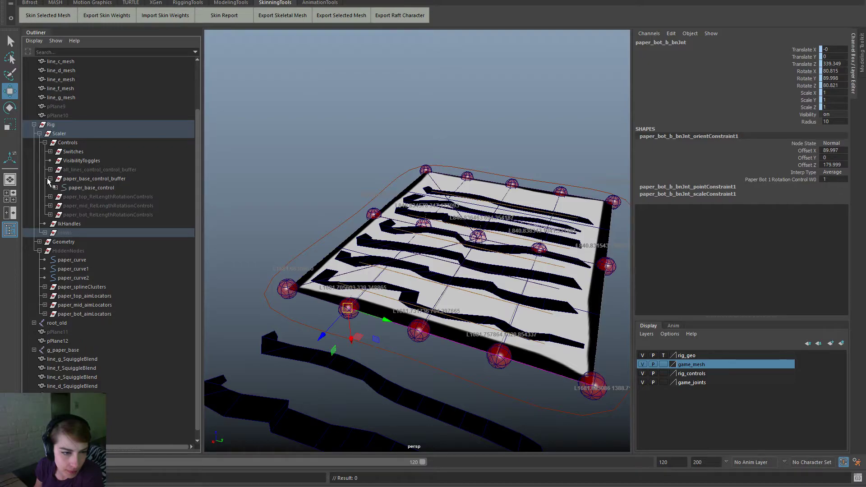
{"action": "left_click", "coordinate": [55, 188]}
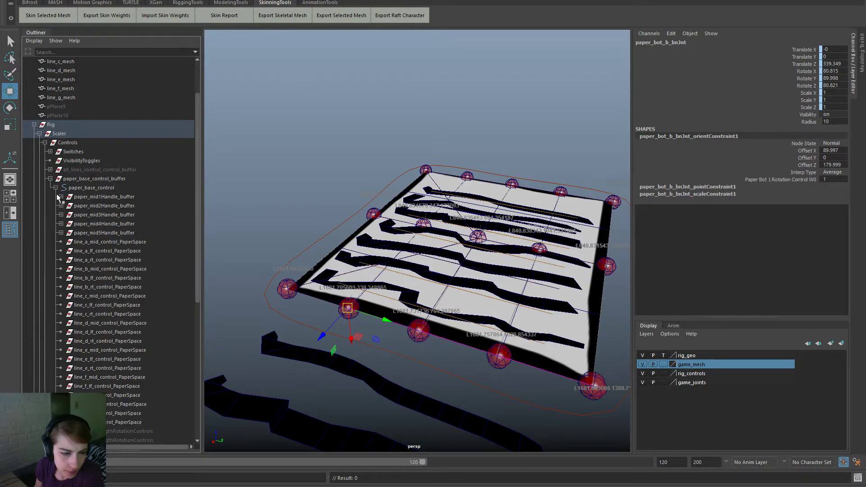
Step: Search the Outliner for relative nodes, replacing the filter "relative" with "*rel*"
{"action": "left_click", "coordinate": [141, 52]}
{"action": "type", "text": "re"}
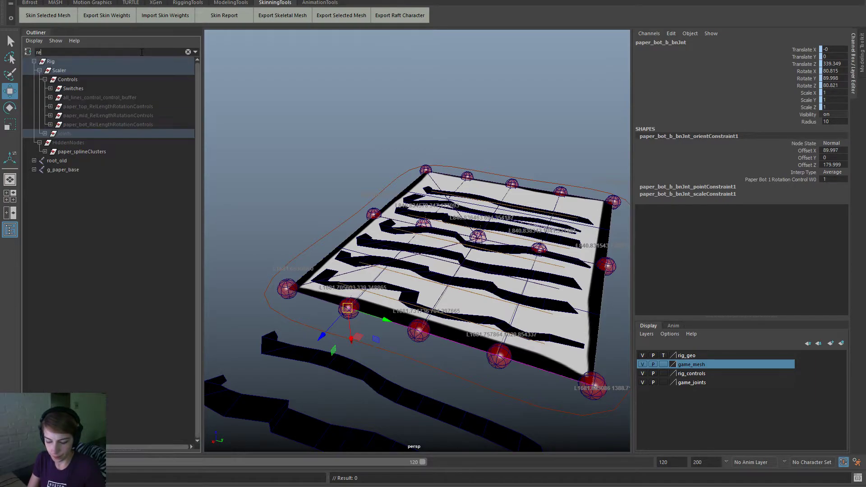
{"action": "type", "text": "lative"}
{"action": "key", "text": "ctrl+BackSpace"}
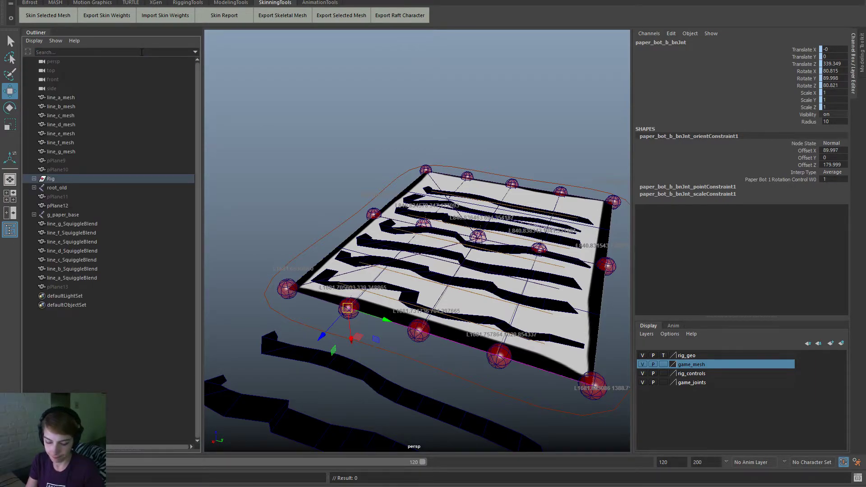
{"action": "type", "text": "*rel*"}
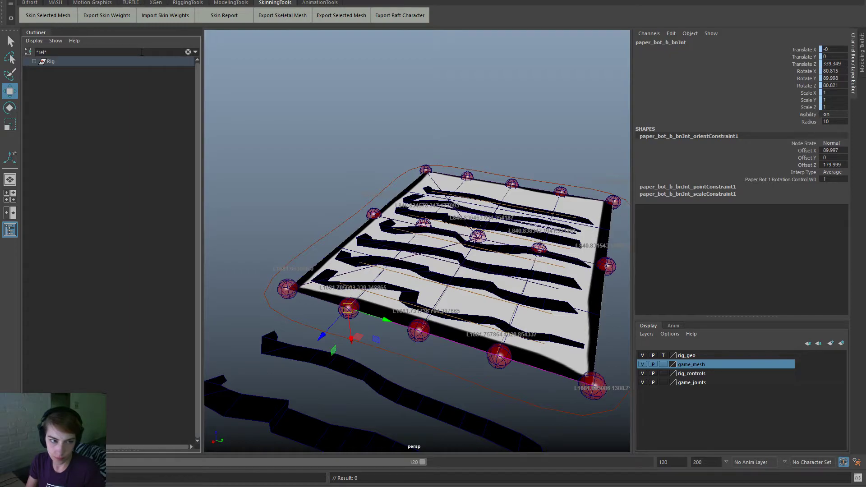
Step: Locate paper_bot_RelLengthRotationControls in the filtered Rig hierarchy, clear the Outliner filter and expand the group to reveal its buffers
{"action": "left_click", "coordinate": [34, 60]}
{"action": "left_click", "coordinate": [39, 70]}
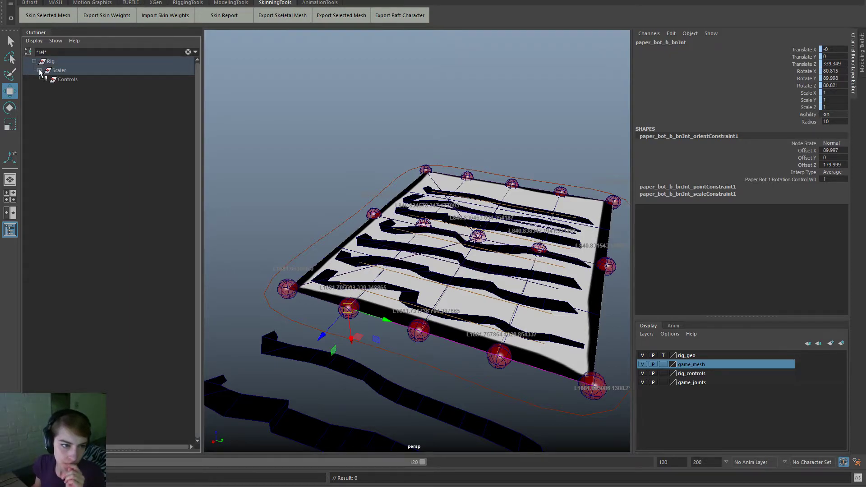
{"action": "left_click", "coordinate": [45, 79]}
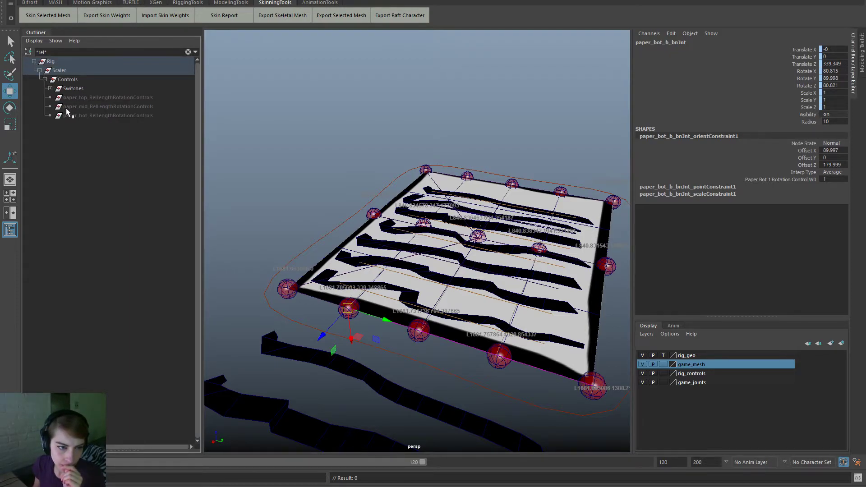
{"action": "left_click", "coordinate": [53, 116]}
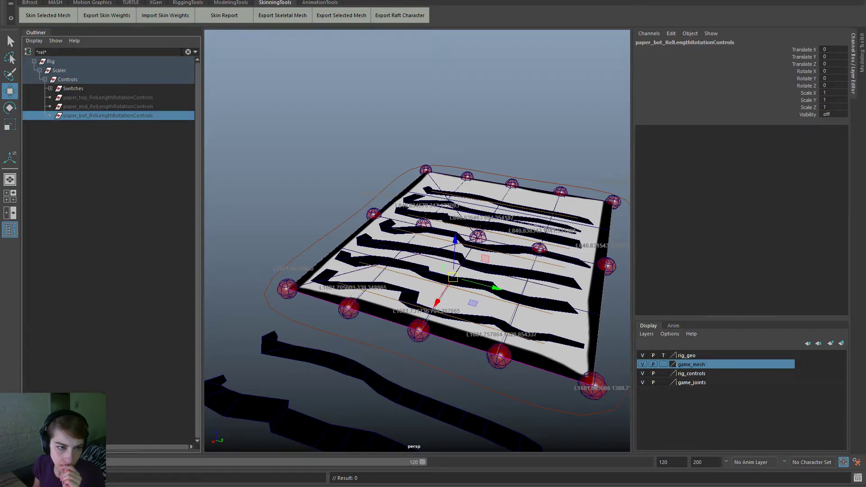
{"action": "left_click", "coordinate": [188, 51]}
{"action": "left_click", "coordinate": [50, 260]}
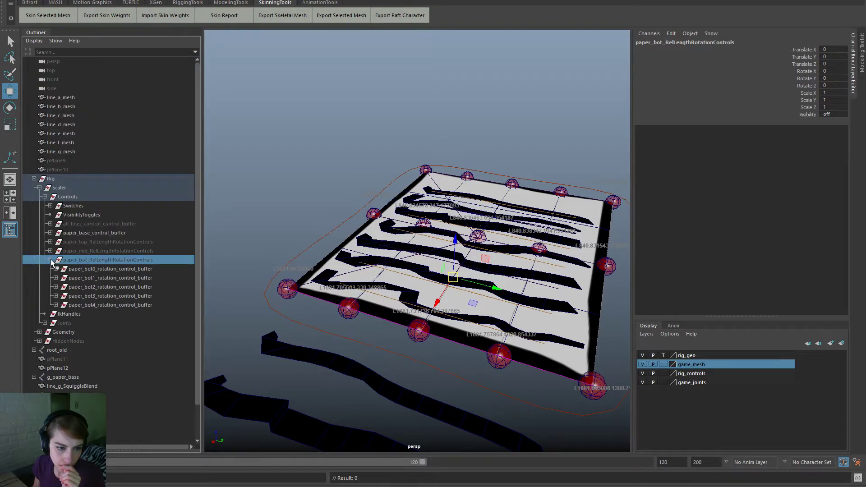
Step: Compare the channels and parent constraints of the paper_bot0 to paper_bot2 rotation control buffers and their rotation controls
{"action": "left_click", "coordinate": [133, 268]}
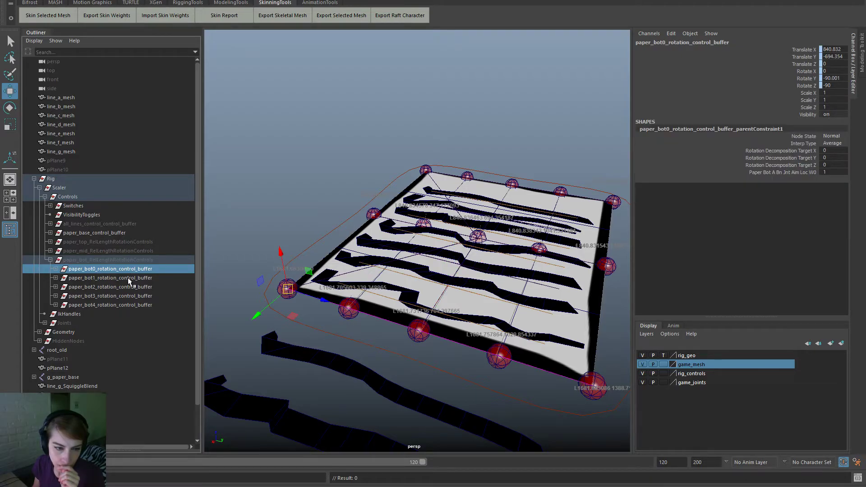
{"action": "left_click", "coordinate": [128, 277]}
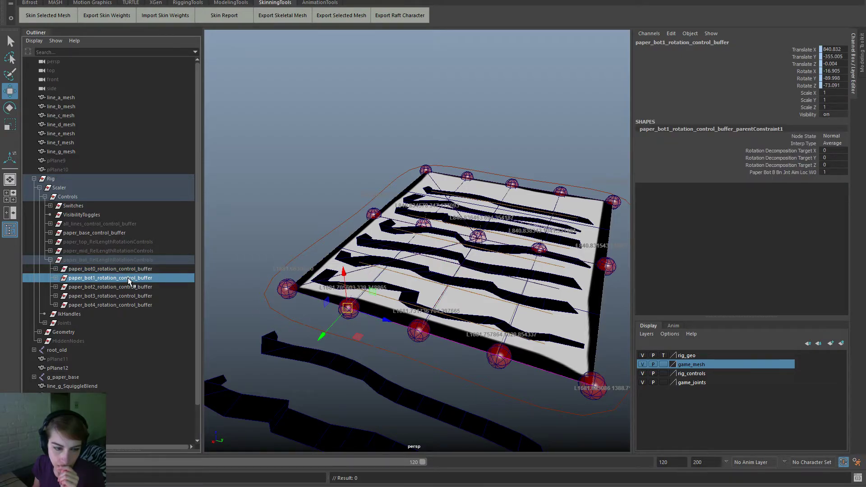
{"action": "left_click", "coordinate": [56, 278]}
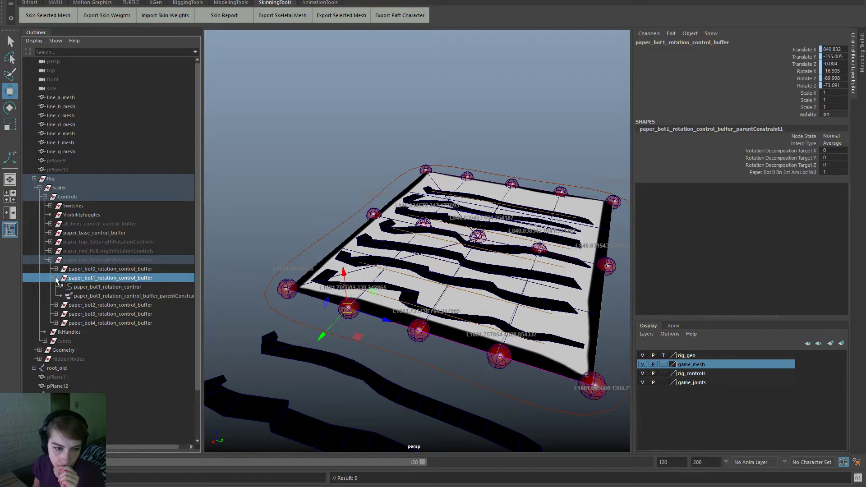
{"action": "left_click", "coordinate": [119, 288]}
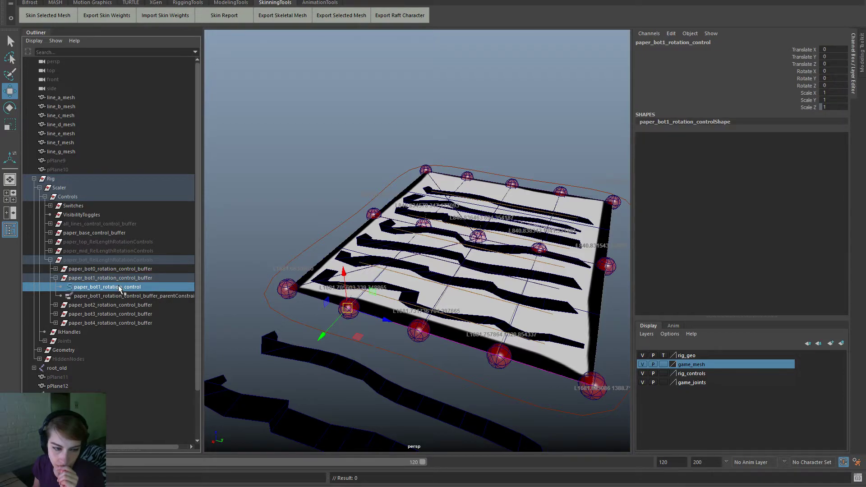
{"action": "left_click", "coordinate": [139, 279]}
{"action": "left_click", "coordinate": [137, 288]}
{"action": "left_click", "coordinate": [55, 305]}
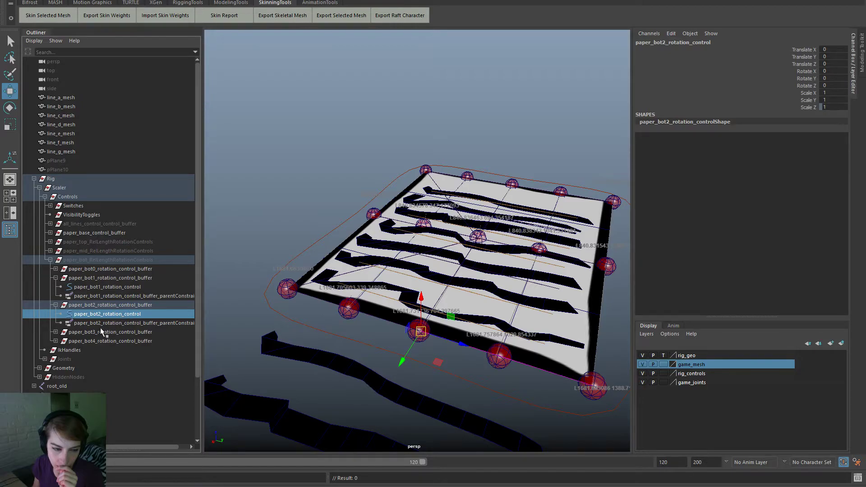
Step: Delete the orient constraints of the paper_bot_b, c, d and e bind joints under paper_base_bnJnt
{"action": "left_click", "coordinate": [45, 359]}
{"action": "left_click", "coordinate": [50, 377]}
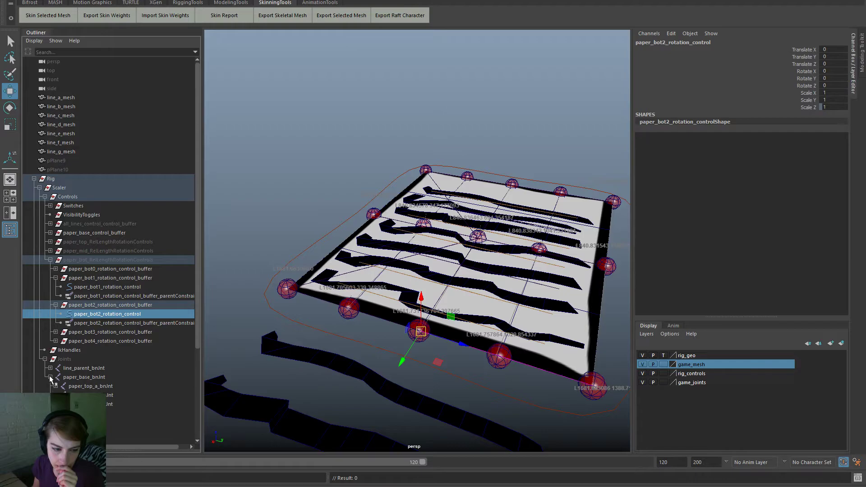
{"action": "scroll", "coordinate": [111, 248], "scroll_direction": "down", "scroll_amount": 5}
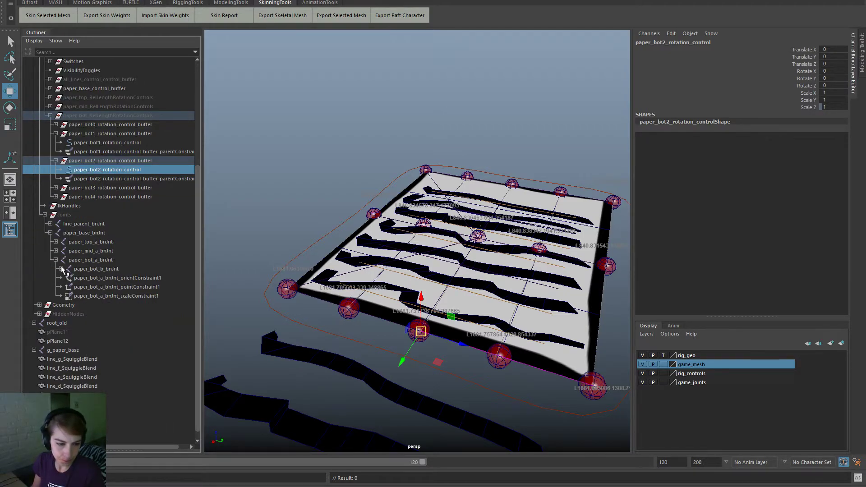
{"action": "left_click", "coordinate": [61, 269], "text": "shift"}
{"action": "left_click", "coordinate": [122, 288]}
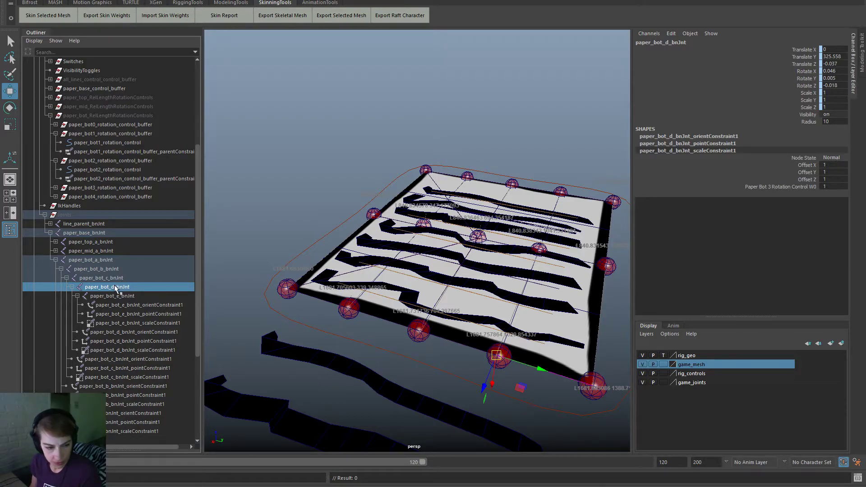
{"action": "left_click", "coordinate": [131, 305]}
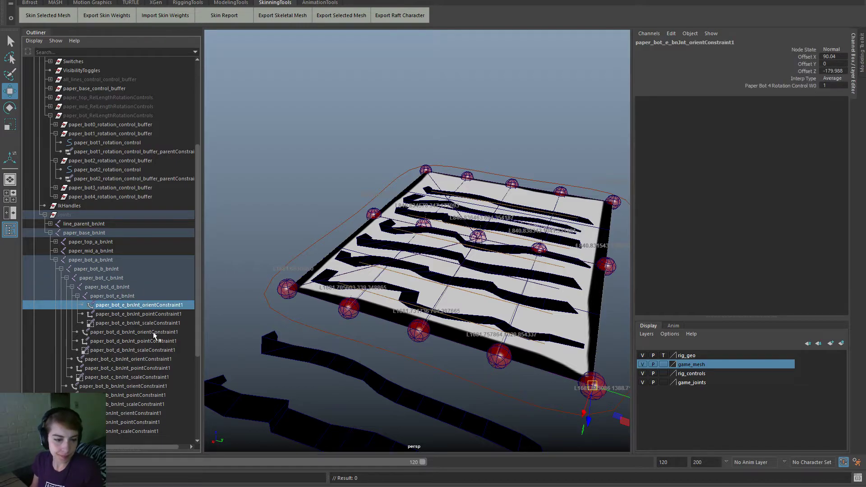
{"action": "left_click", "coordinate": [135, 333], "text": "ctrl"}
{"action": "left_click", "coordinate": [158, 359], "text": "ctrl"}
{"action": "left_click", "coordinate": [148, 386], "text": "ctrl"}
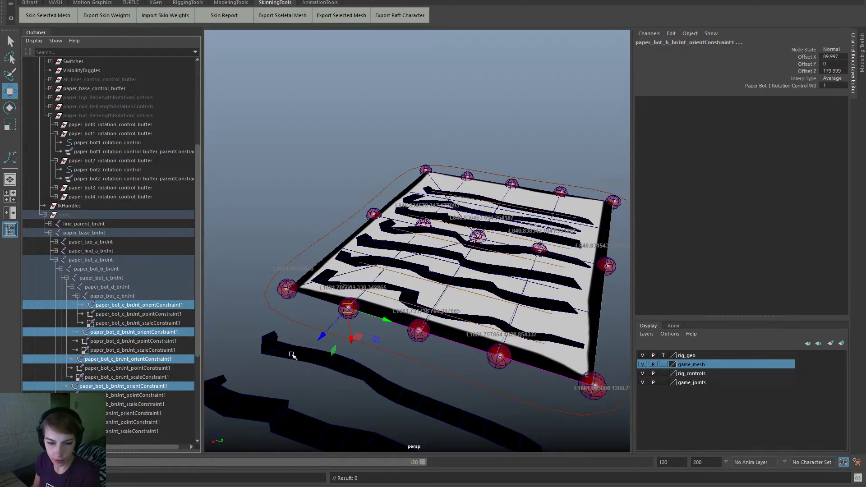
{"action": "key", "text": "Delete"}
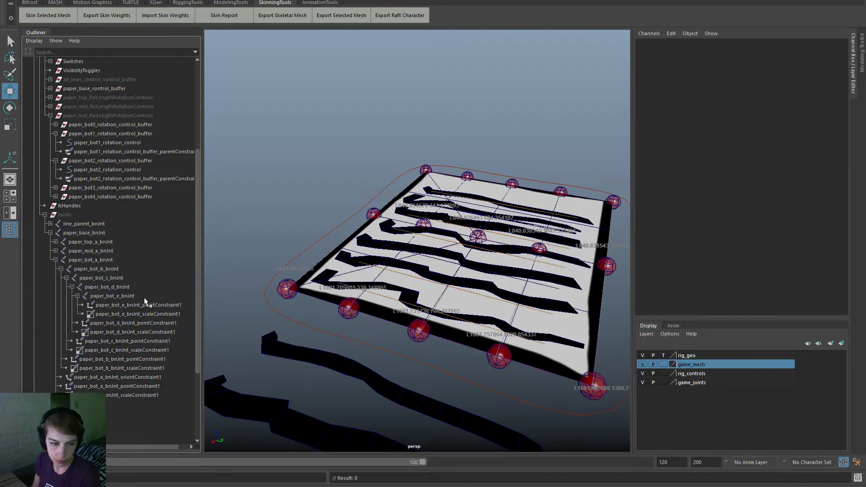
Step: Orient-constrain paper_bot_e_bnJnt to paper_bot4_rotation_control with Maintain offset turned off
{"action": "left_click", "coordinate": [142, 296]}
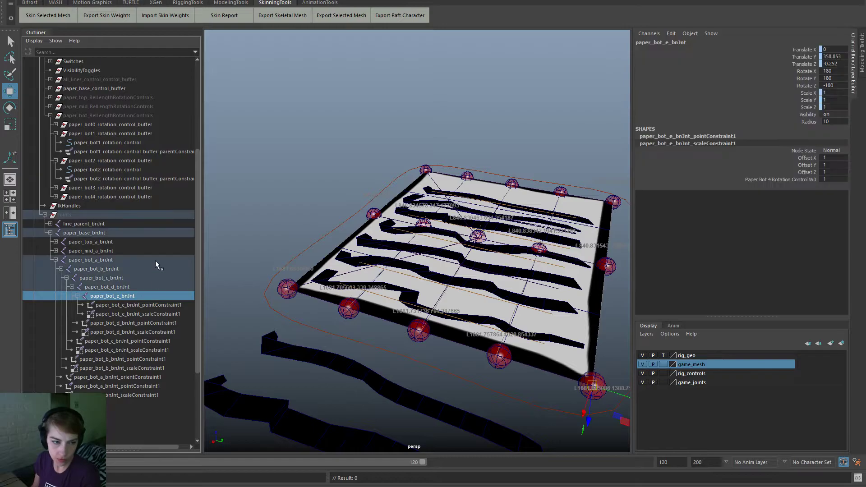
{"action": "left_click", "coordinate": [55, 197]}
{"action": "left_click", "coordinate": [135, 204]}
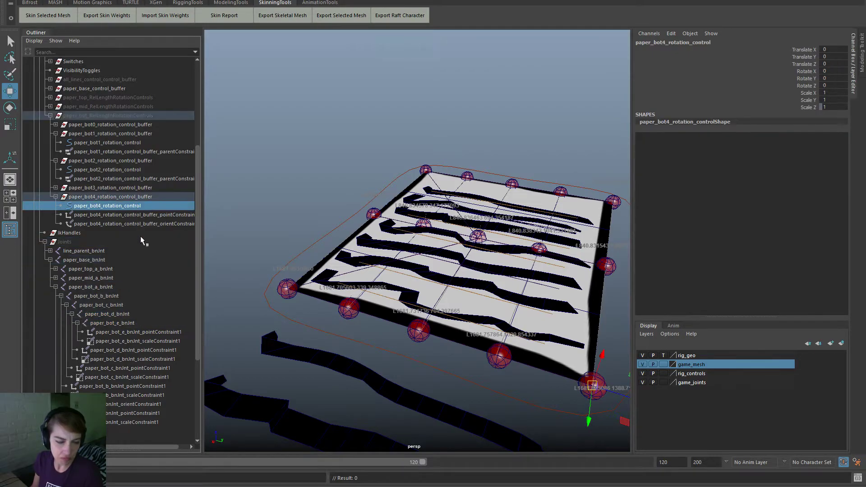
{"action": "left_click", "coordinate": [139, 324], "text": "ctrl"}
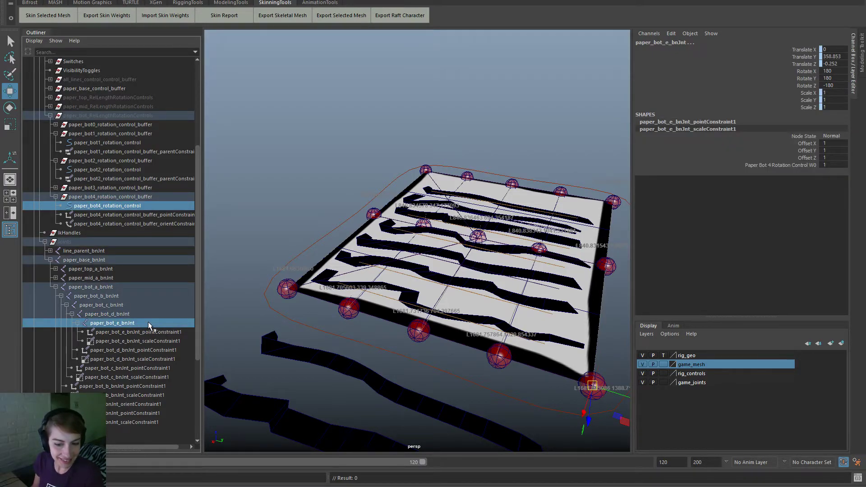
{"action": "key", "text": "space"}
{"action": "left_click", "coordinate": [424, 326]}
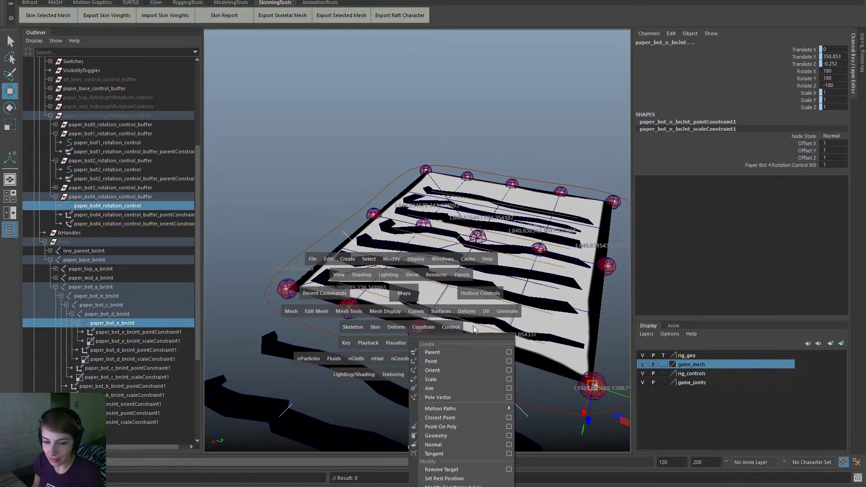
{"action": "left_click", "coordinate": [509, 371]}
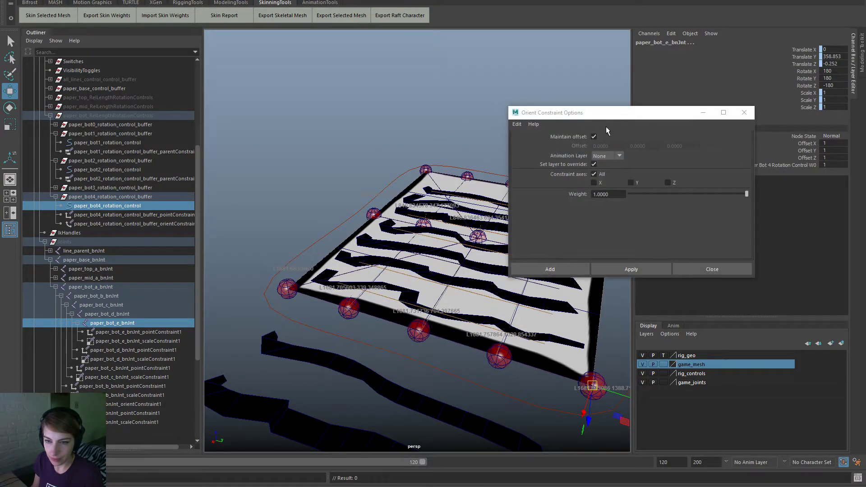
{"action": "left_click", "coordinate": [594, 137]}
{"action": "left_click", "coordinate": [633, 269]}
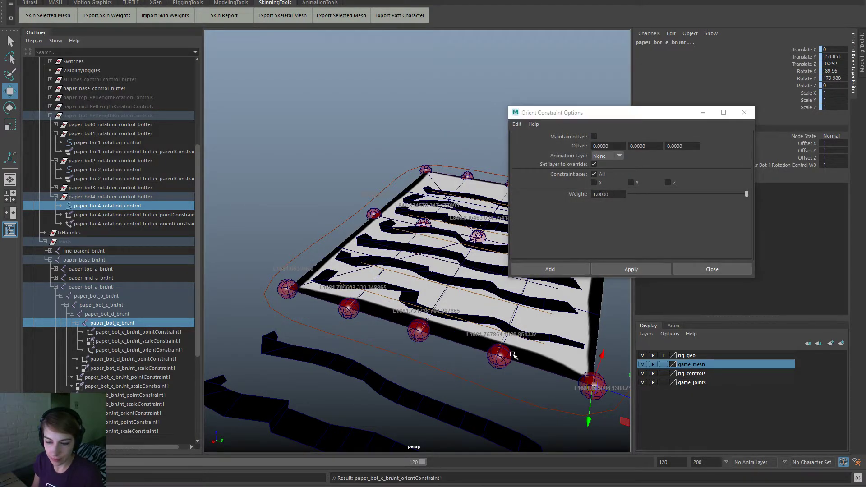
Step: Orient-constrain paper_bot_d_bnJnt to paper_bot3_rotation_control with the same options, without maintaining offset
{"action": "middle_click_drag", "start_coordinate": [511, 352], "coordinate": [415, 377], "text": "alt"}
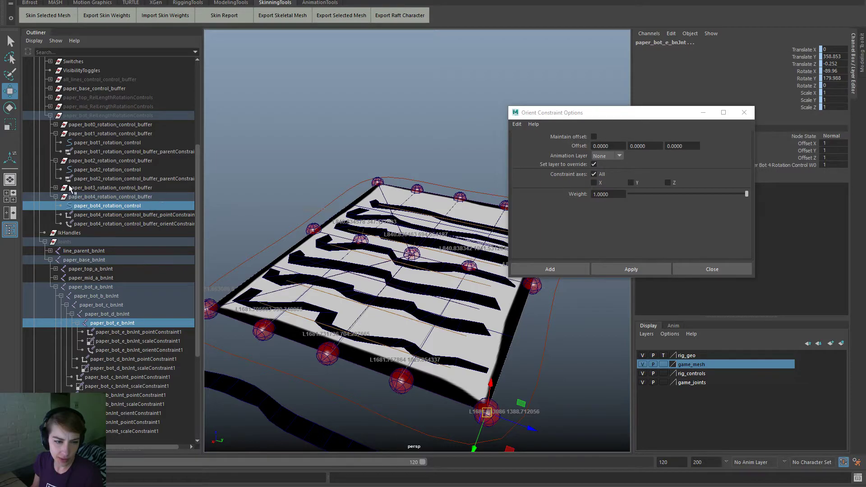
{"action": "left_click", "coordinate": [56, 188]}
{"action": "left_click", "coordinate": [125, 196]}
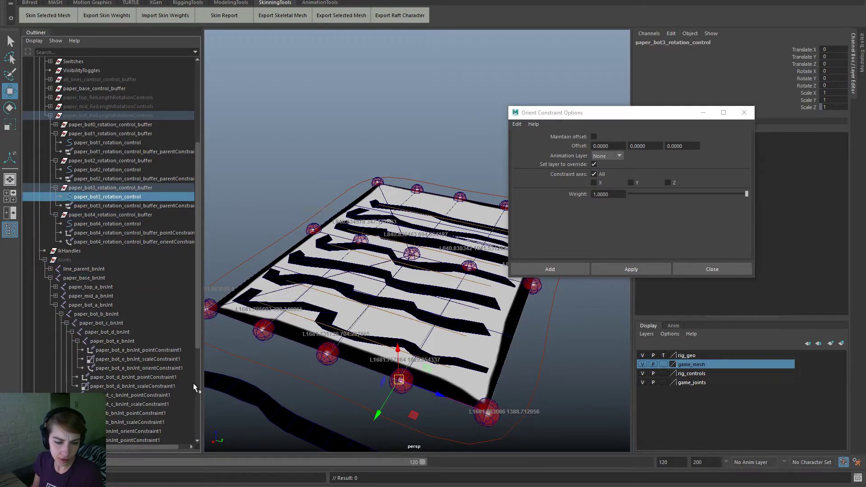
{"action": "scroll", "coordinate": [145, 396], "scroll_direction": "down", "scroll_amount": 3}
{"action": "left_click", "coordinate": [131, 261], "text": "ctrl"}
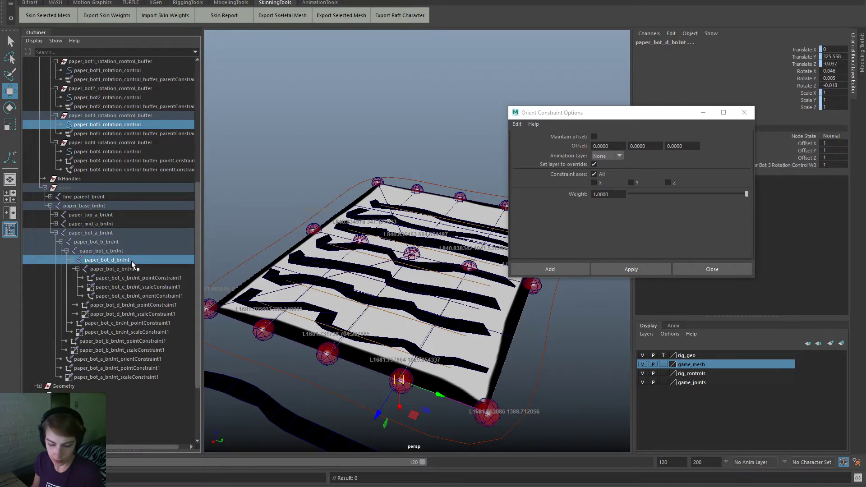
{"action": "key", "text": "g"}
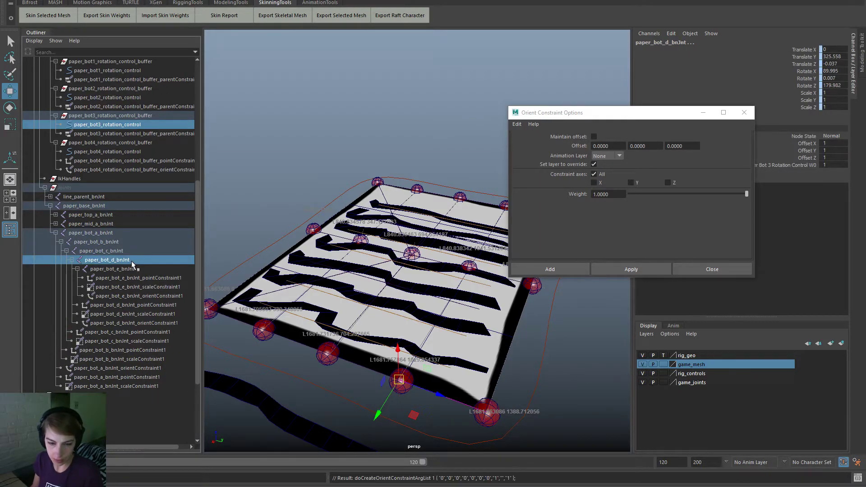
Step: Orient-constrain paper_bot_c_bnJnt to paper_bot2_rotation_control and paper_bot_b_bnJnt to paper_bot1_rotation_control with the same options
{"action": "left_click", "coordinate": [137, 99]}
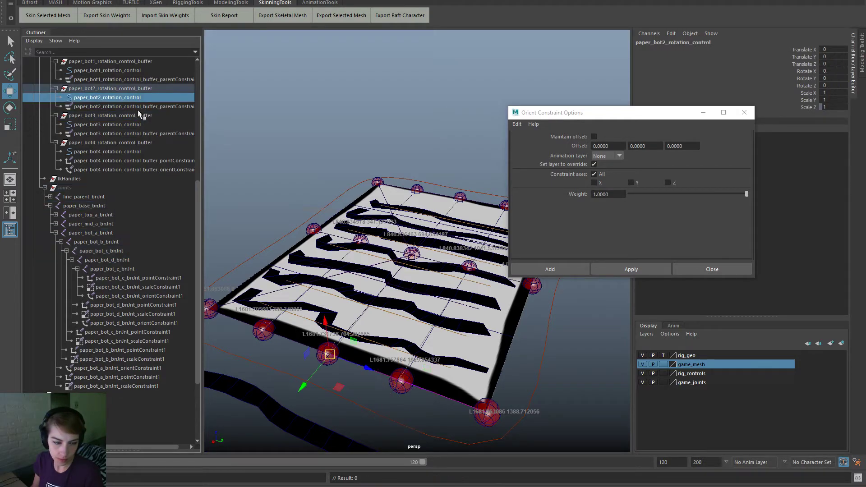
{"action": "left_click", "coordinate": [126, 252], "text": "ctrl"}
{"action": "key", "text": "g"}
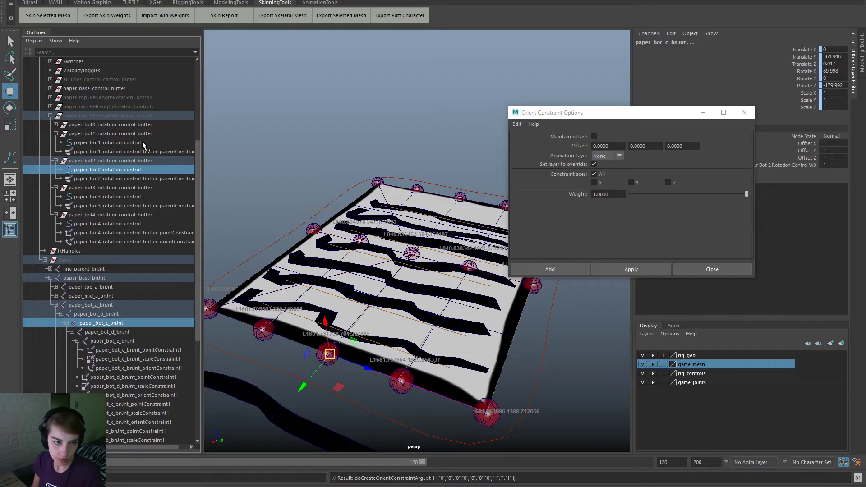
{"action": "left_click", "coordinate": [142, 143]}
{"action": "left_click", "coordinate": [119, 312], "text": "ctrl"}
{"action": "key", "text": "g"}
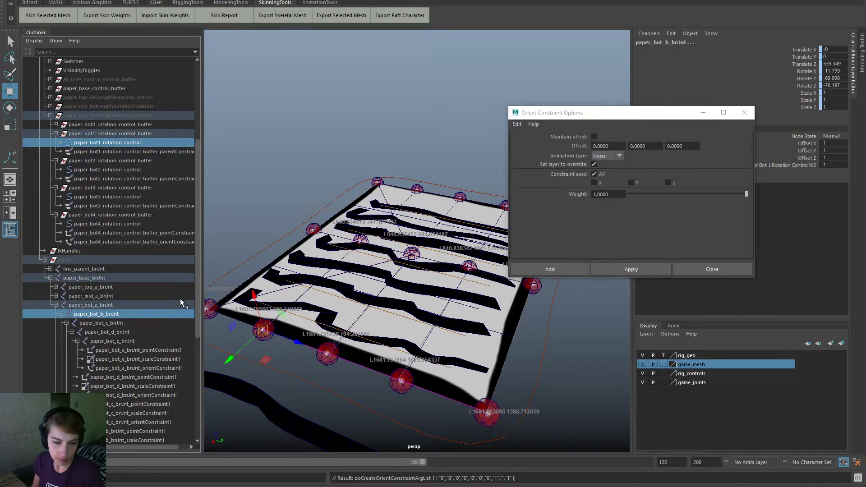
Step: Examine the paper's front-edge deformation, the paper_bot3Handle control and the IkHandles group, leaving the Rig hierarchy collapsed
{"action": "scroll", "coordinate": [141, 298], "scroll_direction": "up", "scroll_amount": 3}
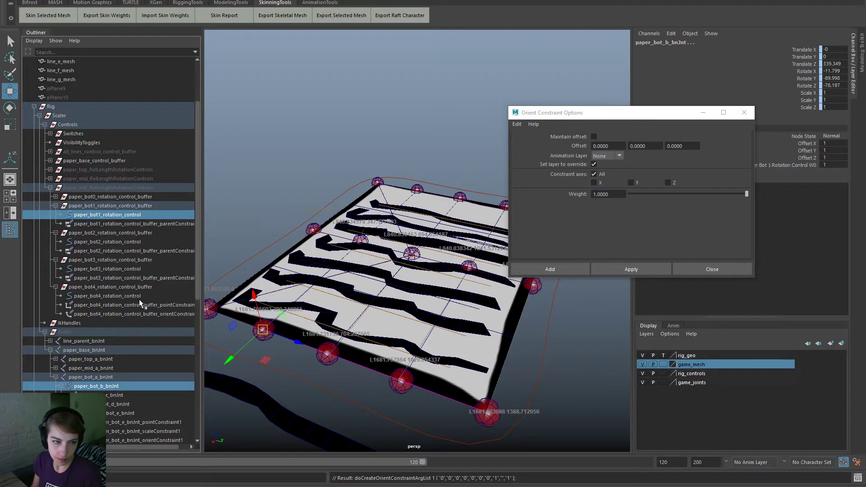
{"action": "left_click", "coordinate": [34, 107]}
{"action": "left_click", "coordinate": [261, 189]}
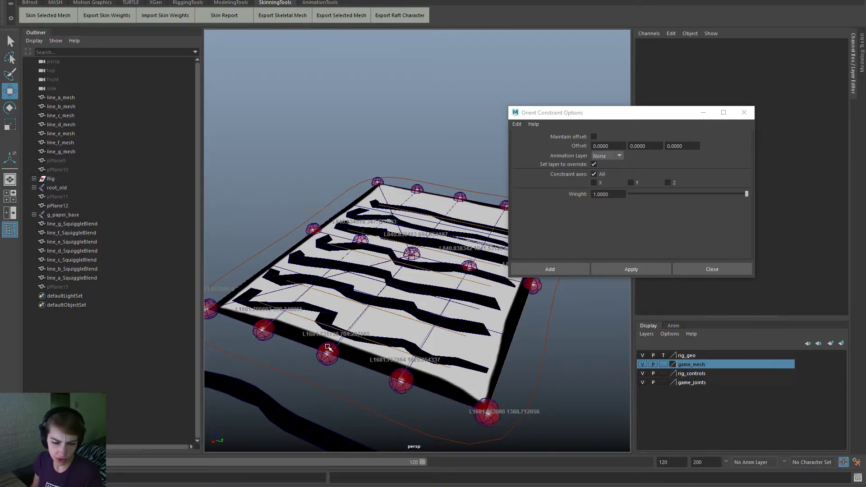
{"action": "left_click", "coordinate": [328, 358]}
{"action": "left_click_drag", "start_coordinate": [368, 379], "coordinate": [379, 366], "text": "alt"}
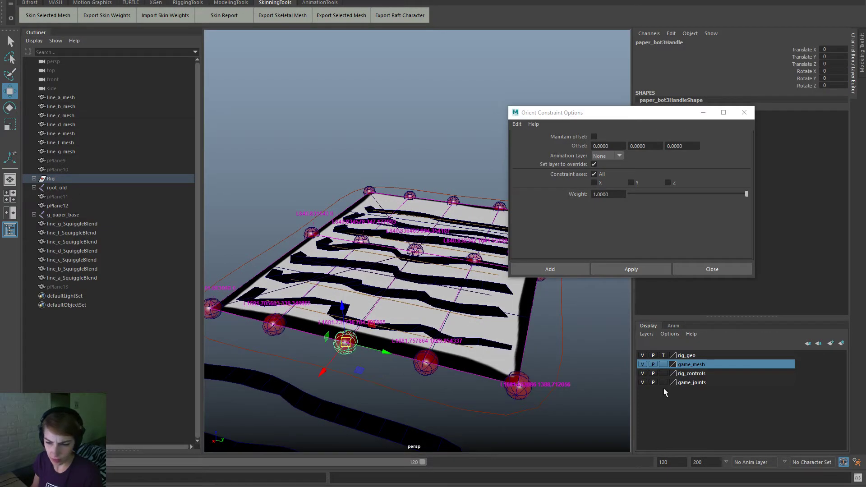
{"action": "left_click", "coordinate": [34, 178]}
{"action": "left_click", "coordinate": [39, 188]}
{"action": "left_click", "coordinate": [44, 197]}
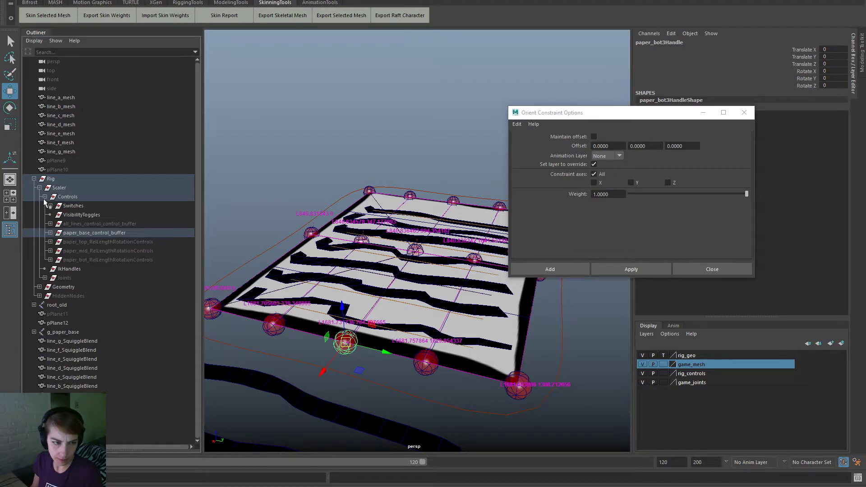
{"action": "left_click", "coordinate": [69, 269]}
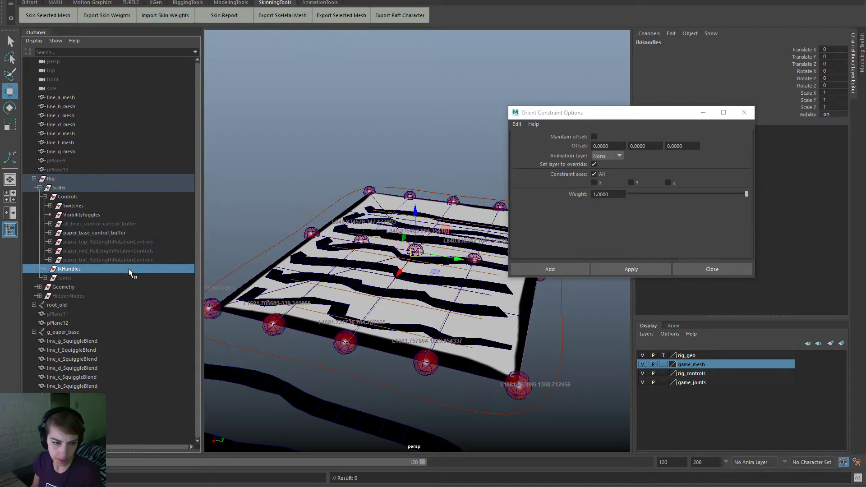
{"action": "left_click", "coordinate": [34, 180]}
Step: Bind the pPlane12 mesh as skin to the full g_paper_base joint hierarchy
{"action": "left_click", "coordinate": [436, 370]}
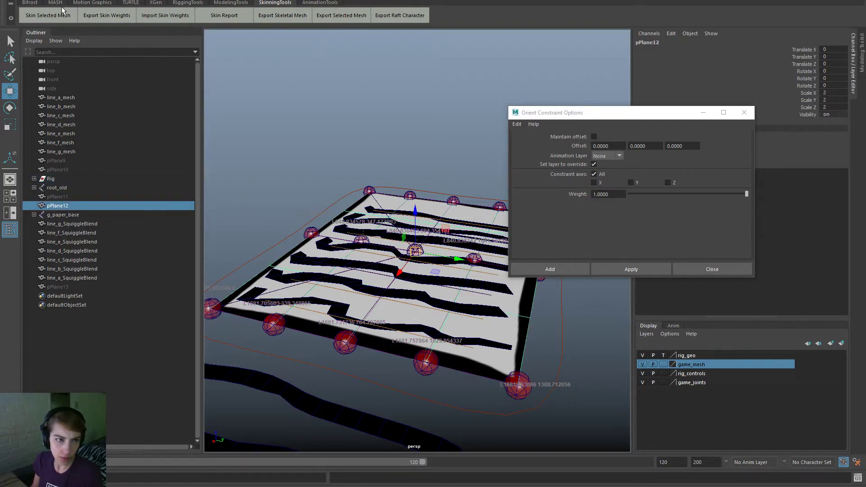
{"action": "left_click", "coordinate": [70, 215]}
{"action": "right_click_drag", "start_coordinate": [298, 142], "coordinate": [293, 223]}
{"action": "left_click", "coordinate": [59, 206], "text": "ctrl"}
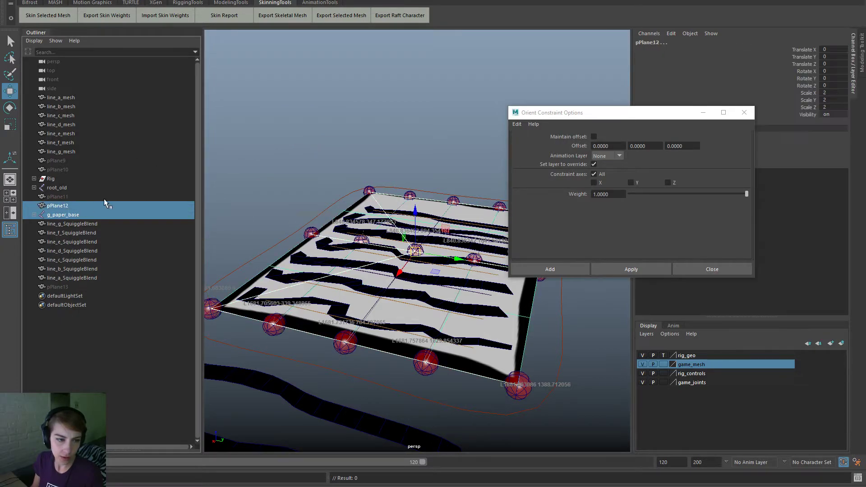
{"action": "key", "text": "space"}
{"action": "left_click", "coordinate": [267, 168]}
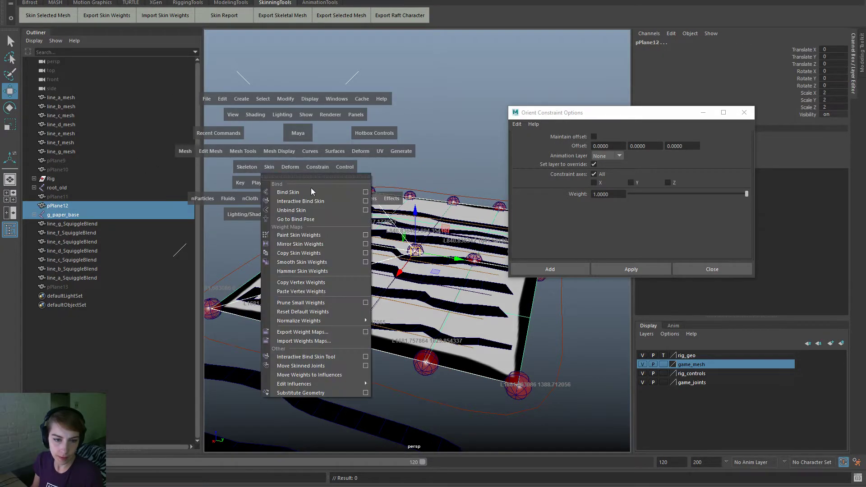
{"action": "left_click", "coordinate": [312, 190]}
Step: Import the skin weights from weights.ma onto pPlane12 and close the orient constraint options
{"action": "left_click", "coordinate": [101, 206]}
{"action": "left_click", "coordinate": [148, 15]}
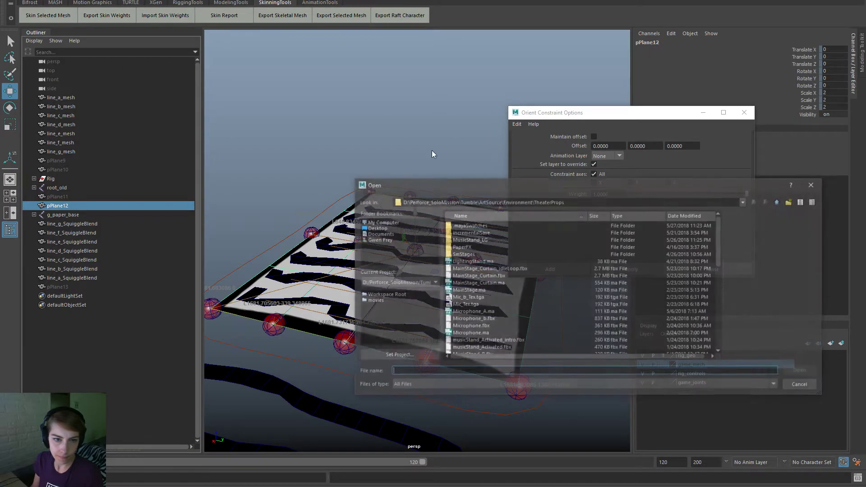
{"action": "scroll", "coordinate": [619, 322], "scroll_direction": "down", "scroll_amount": 10}
{"action": "double_click", "coordinate": [465, 348]}
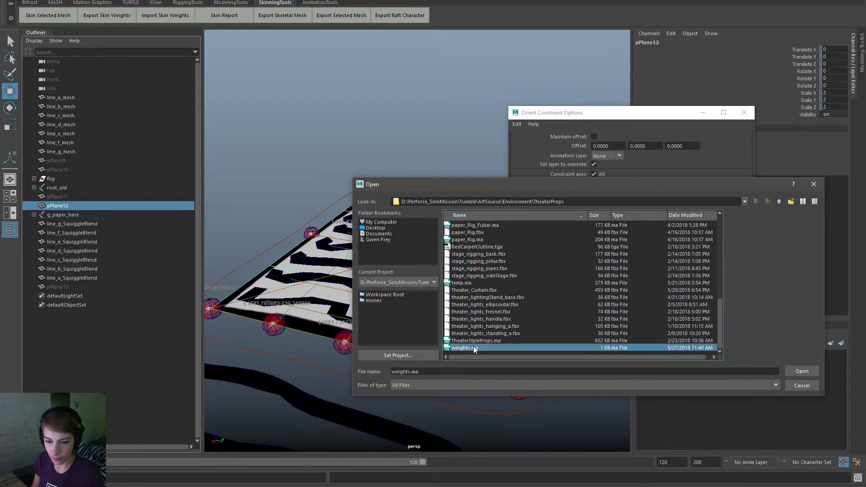
{"action": "left_click", "coordinate": [744, 112]}
{"action": "left_click", "coordinate": [564, 98]}
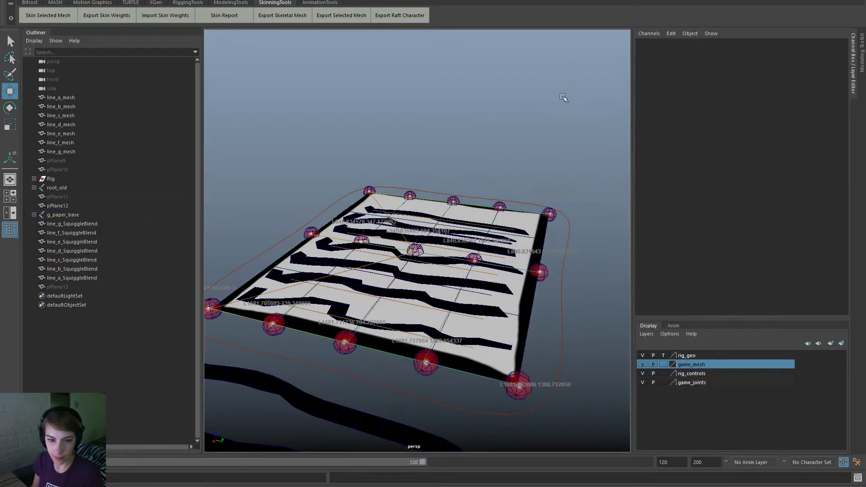
Step: Test the paper's deformation by moving paper_mid2Handle and paper_bot4Handle, undoing each move
{"action": "left_click", "coordinate": [360, 246]}
{"action": "left_click", "coordinate": [363, 243]}
{"action": "left_click_drag", "start_coordinate": [361, 243], "coordinate": [429, 291]}
{"action": "key", "text": "ctrl+z"}
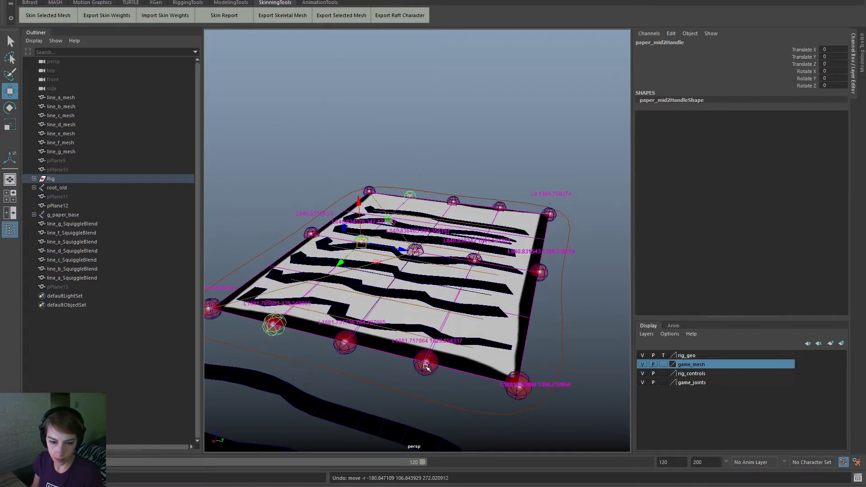
{"action": "left_click", "coordinate": [426, 363]}
{"action": "left_click_drag", "start_coordinate": [426, 363], "coordinate": [393, 231]}
{"action": "left_click_drag", "start_coordinate": [537, 288], "coordinate": [440, 286], "text": "alt"}
{"action": "right_click_drag", "start_coordinate": [440, 286], "coordinate": [394, 264], "text": "alt"}
{"action": "key", "text": "ctrl+z"}
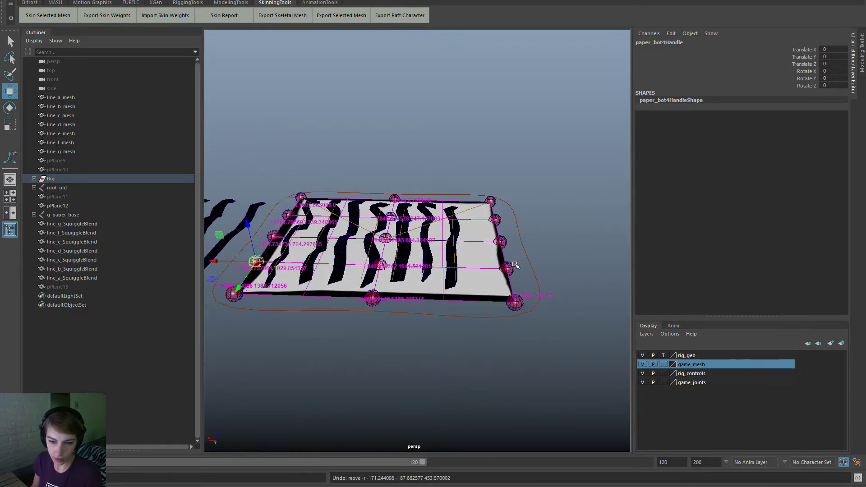
Step: Test the deformation at the paper's opposite edge by moving paper_top4Handle, and undo the move
{"action": "left_click", "coordinate": [510, 269]}
{"action": "left_click_drag", "start_coordinate": [509, 270], "coordinate": [499, 331]}
{"action": "key", "text": "ctrl+z"}
{"action": "left_click_drag", "start_coordinate": [472, 362], "coordinate": [486, 374], "text": "alt"}
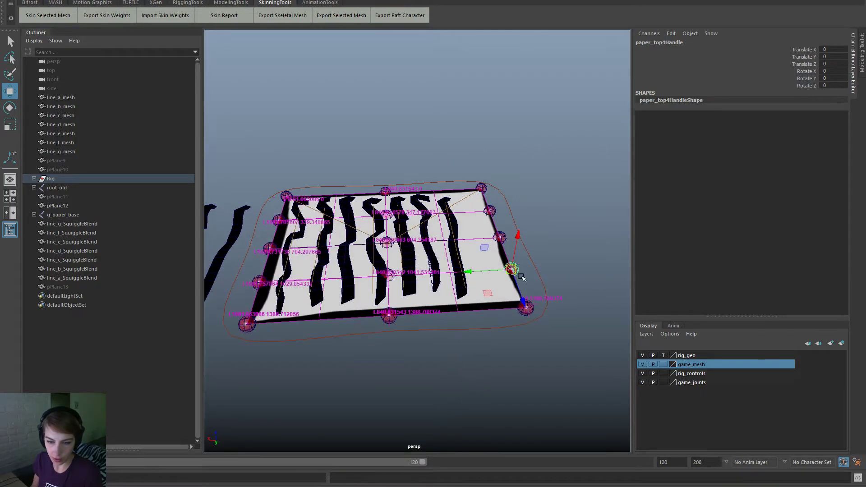
Step: Delete the construction history of the pPlane12 paper mesh
{"action": "left_click", "coordinate": [521, 275]}
{"action": "left_click", "coordinate": [499, 301]}
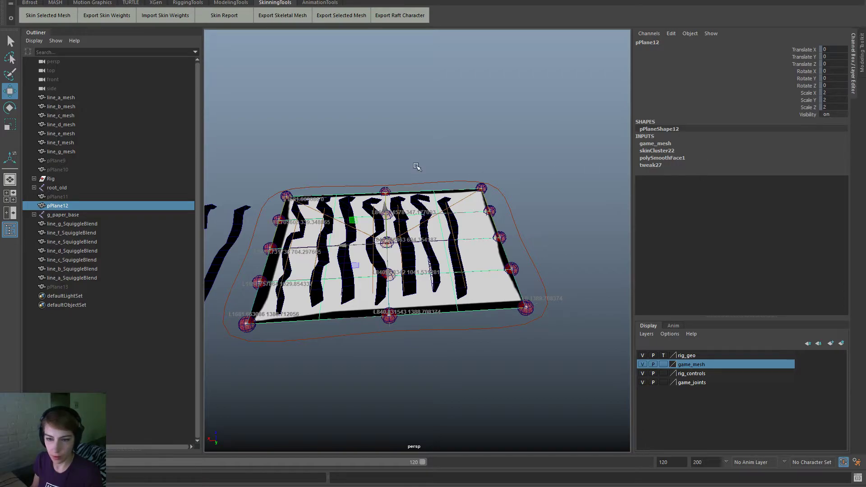
{"action": "key", "text": "space"}
{"action": "left_click", "coordinate": [320, 120]}
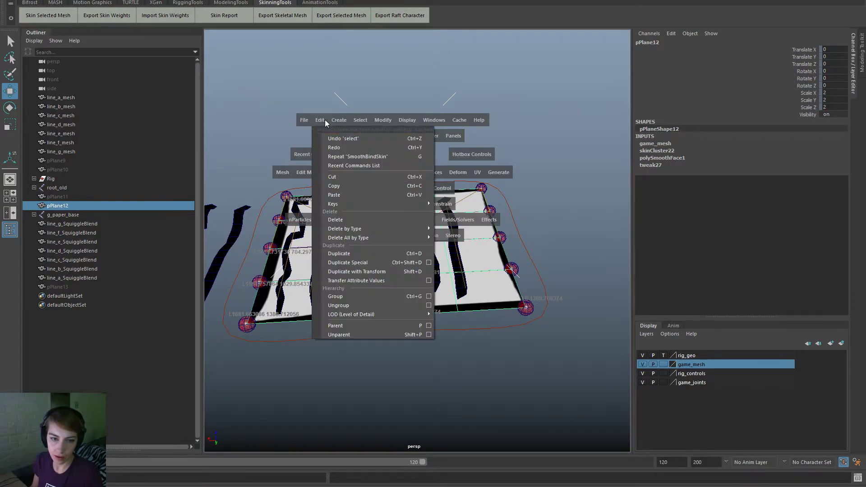
{"action": "mouse_move", "coordinate": [429, 232]}
{"action": "left_click", "coordinate": [470, 237]}
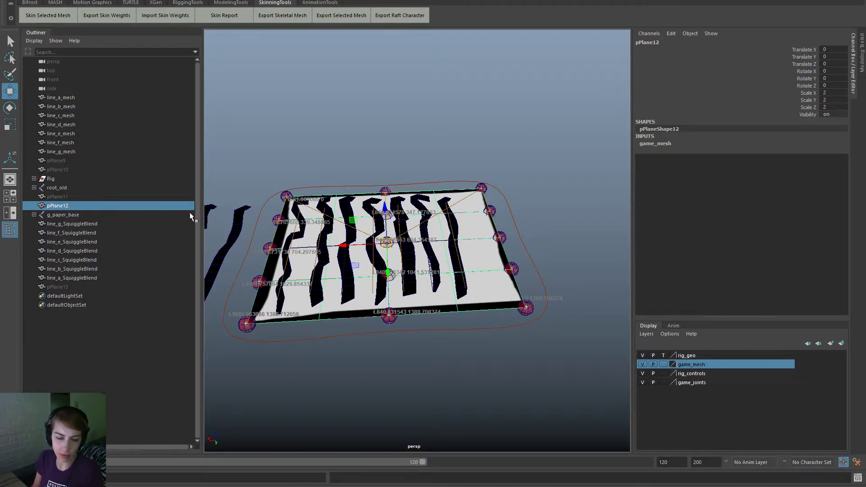
Step: Select the entire g_paper_base joint hierarchy together with pPlane12 and bind the mesh to it as skin
{"action": "scroll", "coordinate": [330, 282], "scroll_direction": "up", "scroll_amount": 1}
{"action": "left_click_drag", "start_coordinate": [329, 282], "coordinate": [409, 281], "text": "alt"}
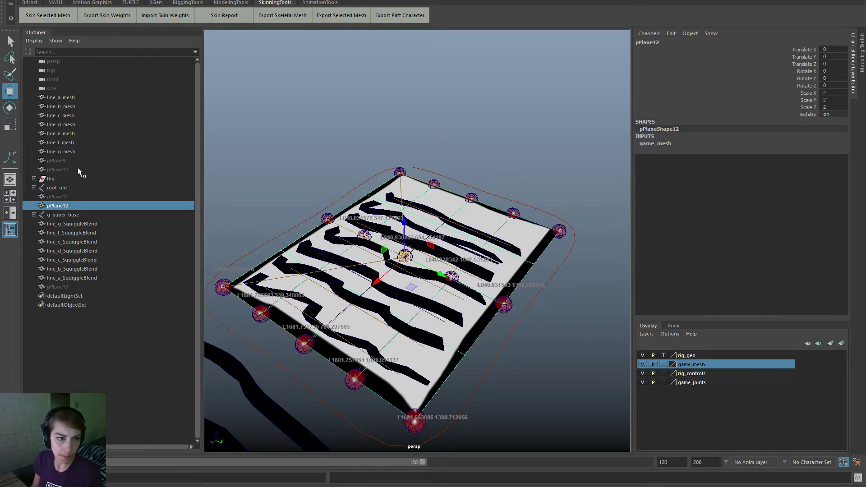
{"action": "left_click", "coordinate": [56, 215]}
{"action": "right_click", "coordinate": [279, 145]}
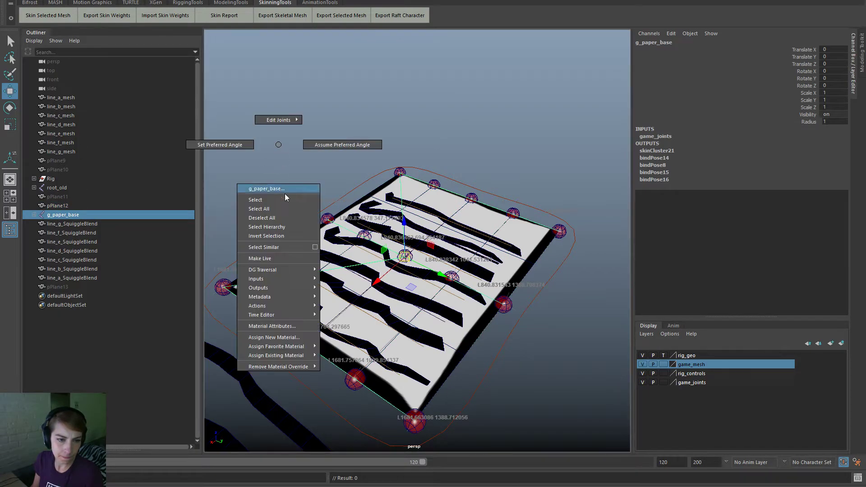
{"action": "right_click_drag", "start_coordinate": [287, 221], "coordinate": [287, 225]}
{"action": "left_click", "coordinate": [90, 205], "text": "ctrl"}
{"action": "key", "text": "space"}
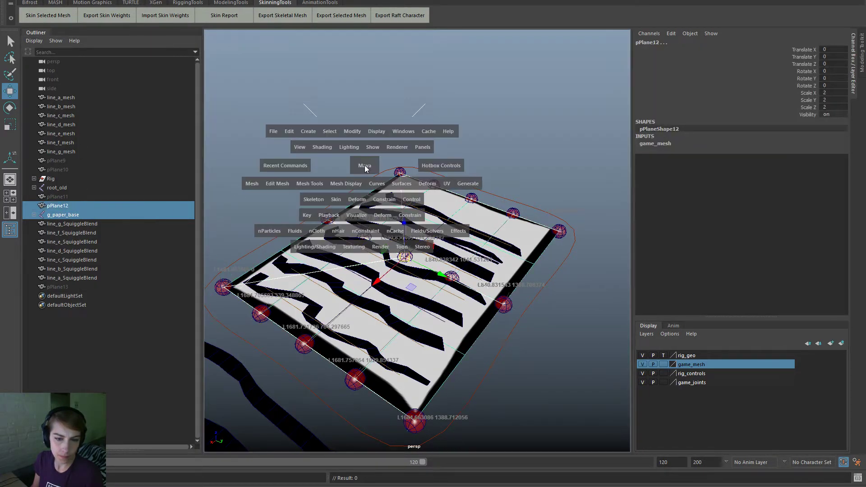
{"action": "left_click", "coordinate": [336, 199]}
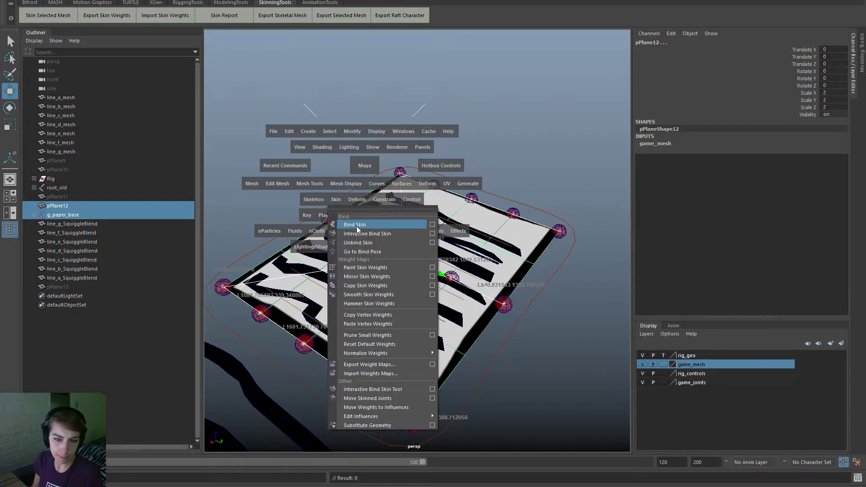
{"action": "left_click", "coordinate": [357, 225]}
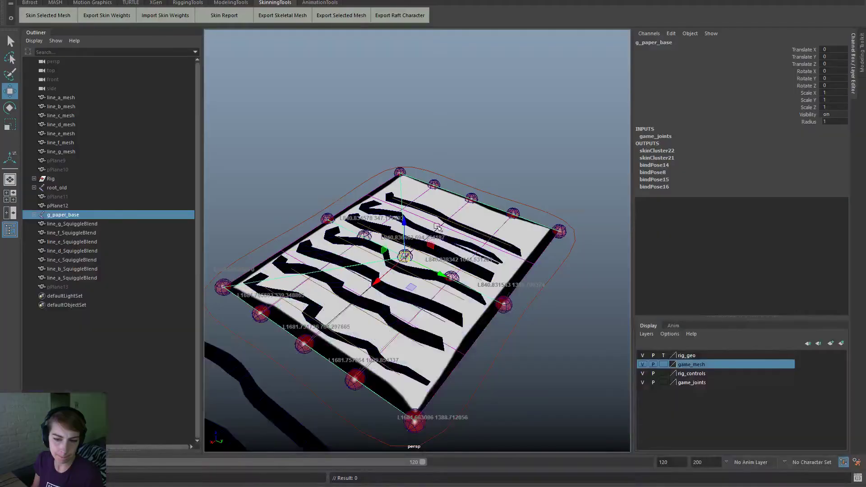
Step: Import the saved skin weights from weights.ma onto the rebound pPlane12 mesh
{"action": "left_click", "coordinate": [166, 20]}
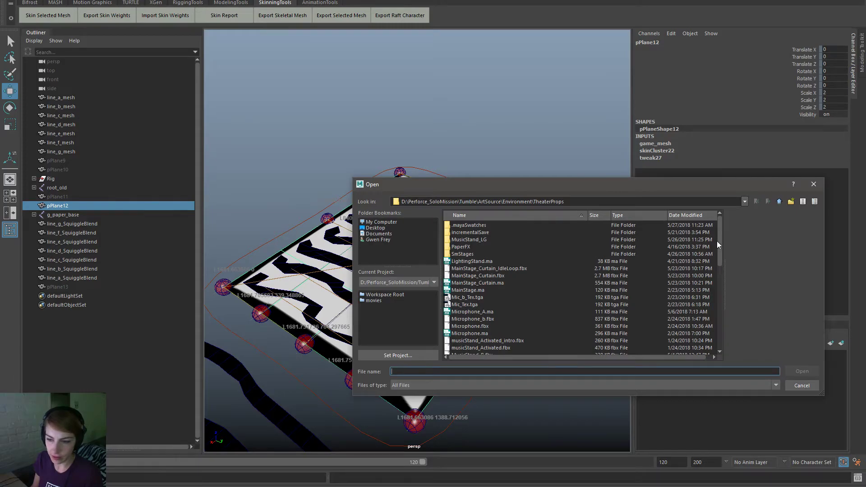
{"action": "scroll", "coordinate": [716, 241], "scroll_direction": "down", "scroll_amount": 8}
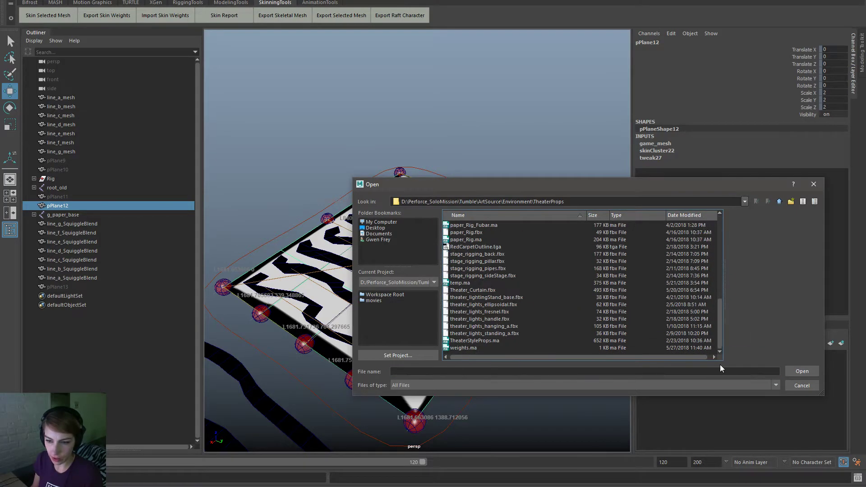
{"action": "double_click", "coordinate": [463, 348]}
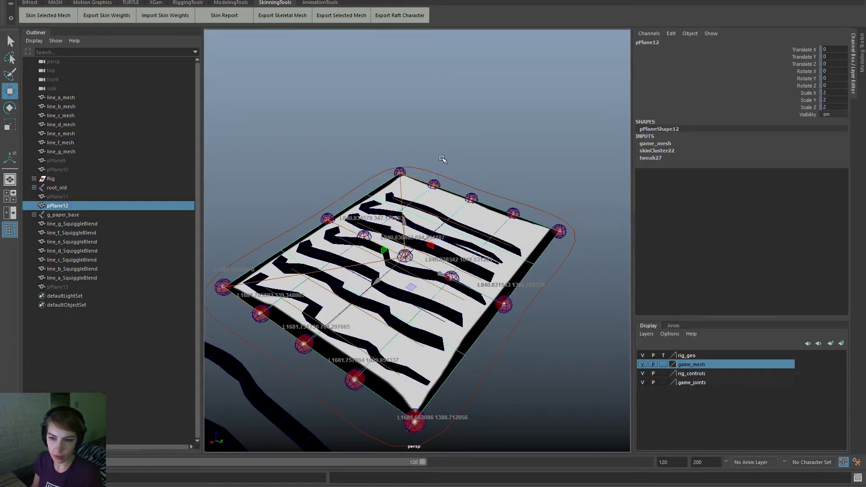
Step: Smooth the skinned pPlane12 mesh with one division and clear the selection
{"action": "key", "text": "space"}
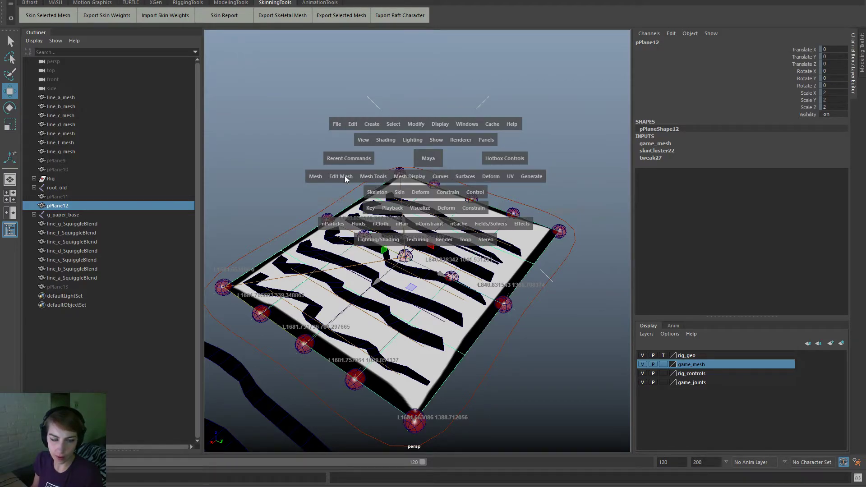
{"action": "left_click_drag", "start_coordinate": [316, 177], "coordinate": [378, 264]}
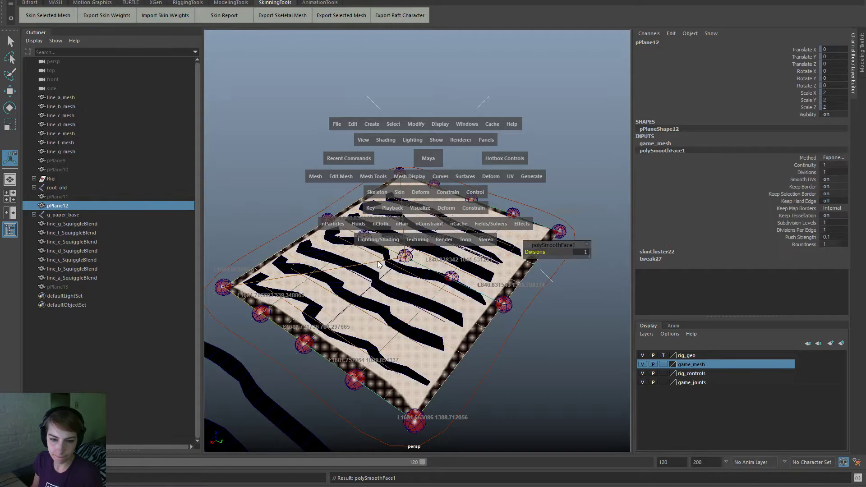
{"action": "left_click", "coordinate": [558, 354]}
Step: Test the smoothed mesh by moving paper_bot4Handle inward, and undo the move
{"action": "left_click", "coordinate": [350, 383]}
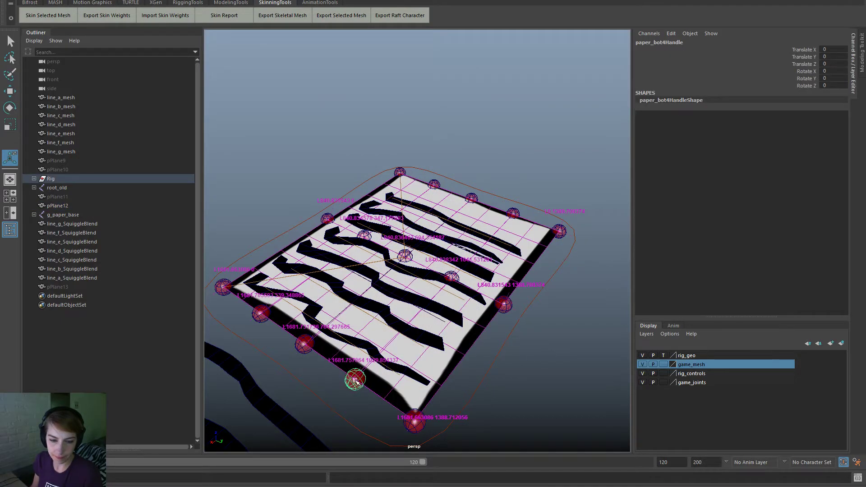
{"action": "key", "text": "w"}
{"action": "left_click_drag", "start_coordinate": [355, 381], "coordinate": [340, 350]}
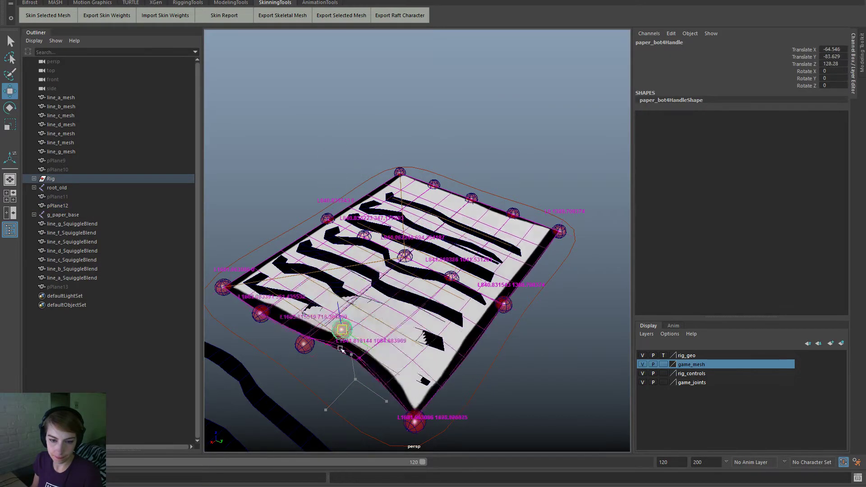
{"action": "key", "text": "ctrl+z"}
{"action": "key", "text": "ctrl+z"}
{"action": "key", "text": "ctrl+z"}
{"action": "key", "text": "ctrl+z"}
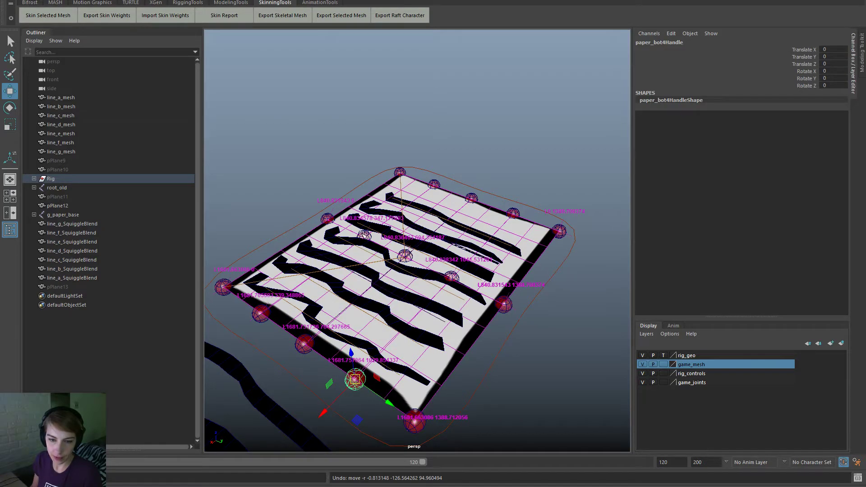
Step: Try bending the smoothed paper by moving and rotating its middle and top handles, including paper_mid2Handle and paper_top2Handle
{"action": "left_click", "coordinate": [364, 235]}
{"action": "left_click_drag", "start_coordinate": [365, 236], "coordinate": [368, 192]}
{"action": "key", "text": "e"}
{"action": "left_click", "coordinate": [452, 277]}
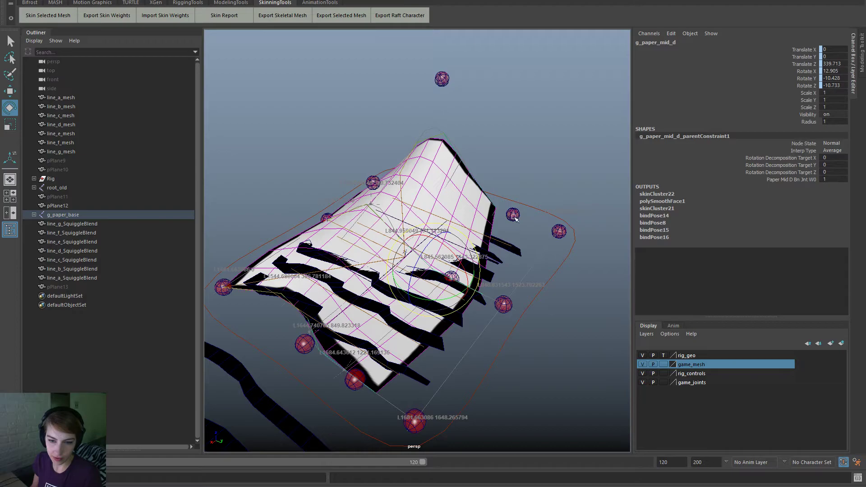
{"action": "left_click_drag", "start_coordinate": [514, 217], "coordinate": [562, 92], "text": "alt"}
{"action": "left_click", "coordinate": [518, 115]}
{"action": "key", "text": "w"}
{"action": "left_click_drag", "start_coordinate": [562, 95], "coordinate": [585, 274], "text": "alt"}
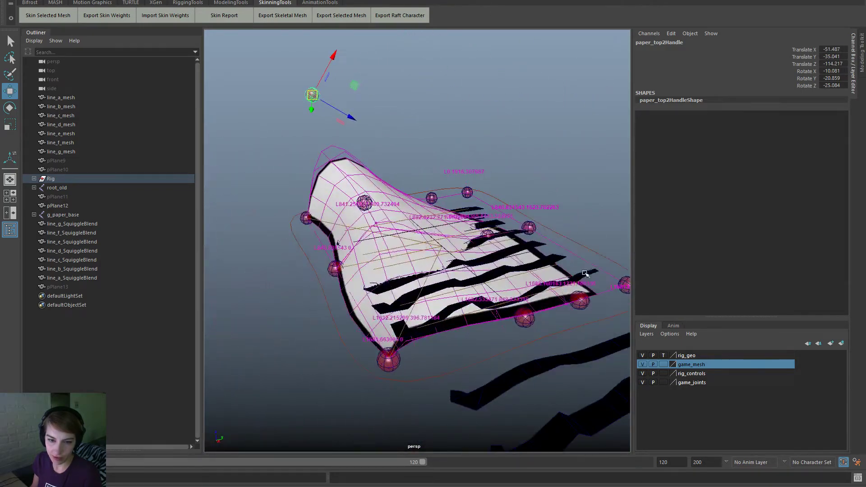
{"action": "key", "text": "ctrl+z"}
{"action": "left_click", "coordinate": [364, 202], "text": "shift"}
{"action": "left_click_drag", "start_coordinate": [510, 210], "coordinate": [404, 219], "text": "alt"}
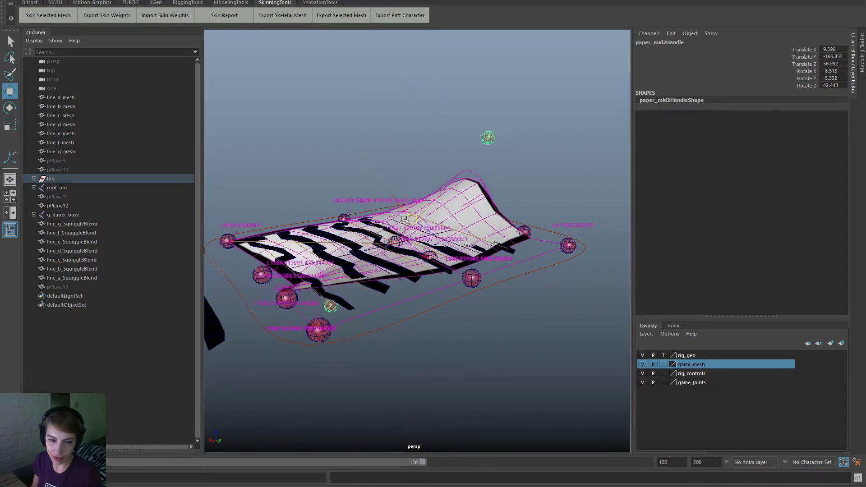
Step: Undo all the test moves and rotations of the paper's middle and top handles, and clear the selection
{"action": "key", "text": "ctrl+z"}
{"action": "key", "text": "ctrl+z"}
{"action": "key", "text": "ctrl+z"}
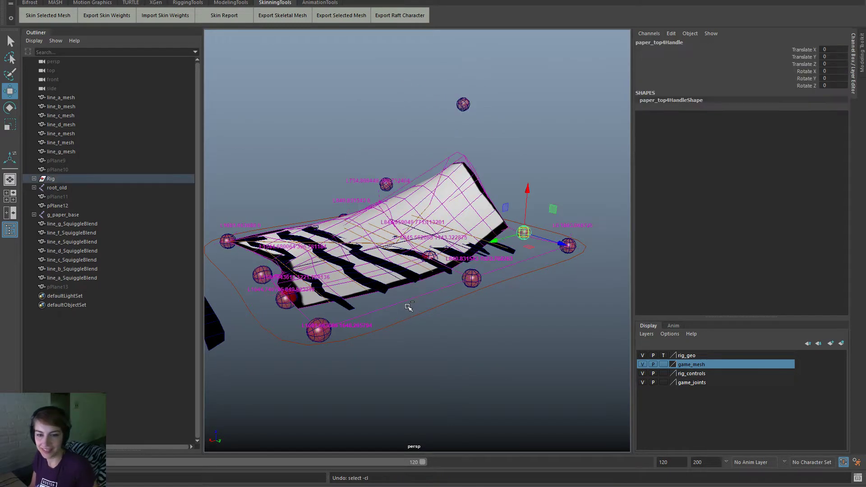
{"action": "key", "text": "ctrl+z"}
{"action": "key", "text": "ctrl+z"}
{"action": "key", "text": "ctrl+z"}
{"action": "key", "text": "ctrl+z"}
{"action": "key", "text": "ctrl+z"}
{"action": "left_click", "coordinate": [449, 353]}
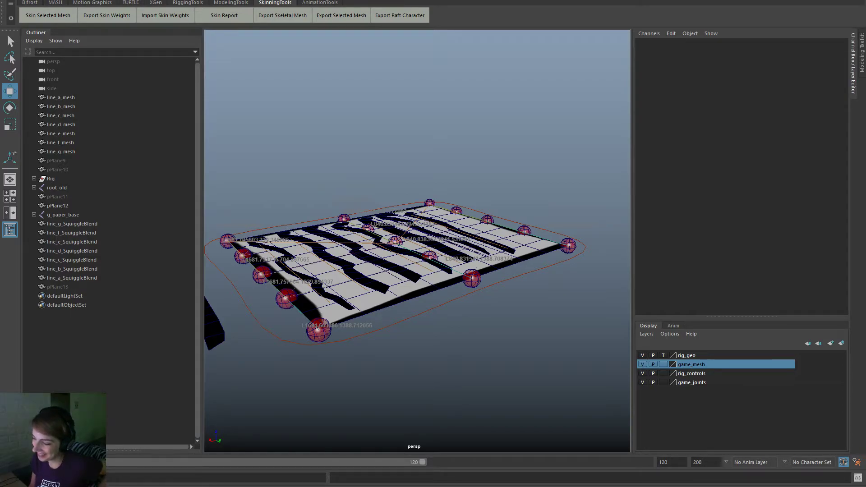
Step: Hide the rig_geo display layer
{"action": "mouse_move", "coordinate": [377, 359]}
{"action": "left_mouse_down", "text": "alt"}
{"action": "mouse_move", "coordinate": [357, 394]}
{"action": "mouse_move", "coordinate": [373, 366]}
{"action": "left_mouse_up", "text": "alt"}
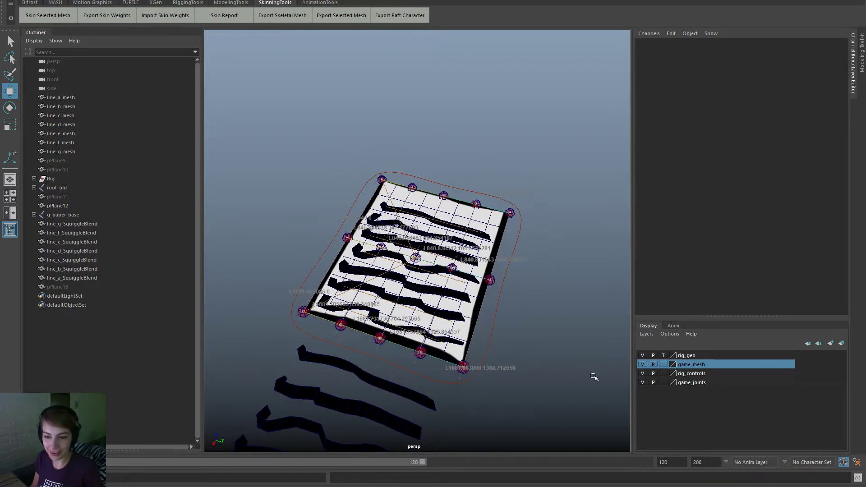
{"action": "left_click", "coordinate": [642, 355]}
{"action": "left_click_drag", "start_coordinate": [566, 378], "coordinate": [478, 383], "text": "alt"}
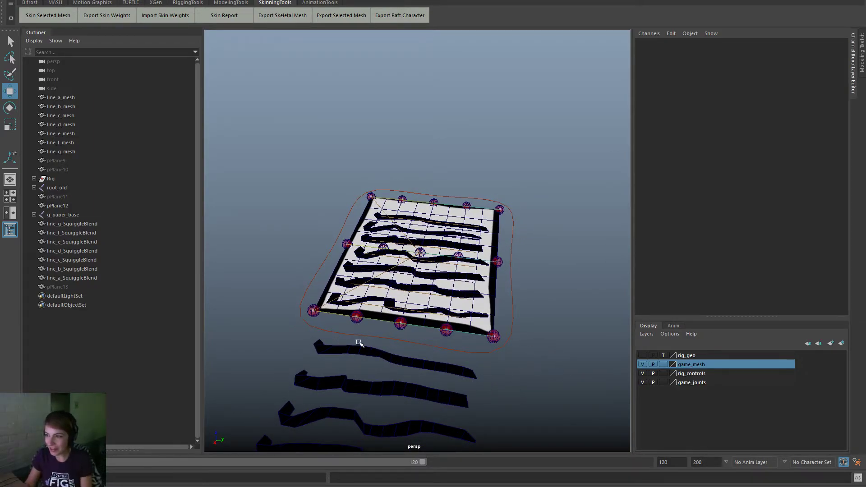
Step: Test how the whole paper follows its base by moving paper_base_control twice, undoing each move
{"action": "left_click", "coordinate": [513, 294]}
{"action": "left_click_drag", "start_coordinate": [423, 258], "coordinate": [445, 133]}
{"action": "key", "text": "ctrl+z"}
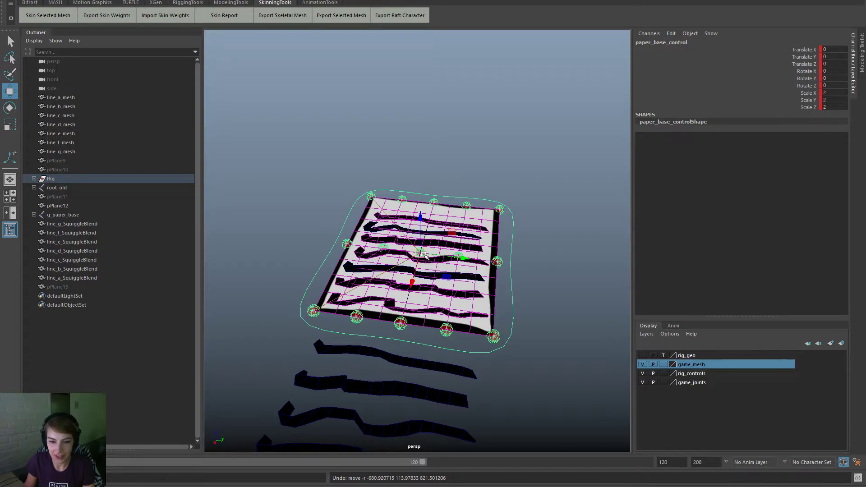
{"action": "left_click_drag", "start_coordinate": [423, 255], "coordinate": [424, 202]}
{"action": "key", "text": "ctrl+z"}
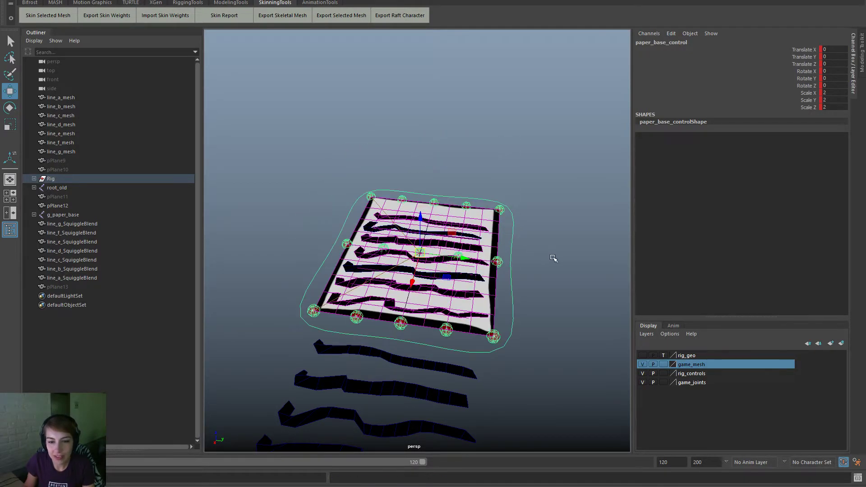
Step: Test bending the paper by moving the three handles along its left edge together, including paper_mid1Handle
{"action": "left_click", "coordinate": [554, 258]}
{"action": "left_click", "coordinate": [348, 244]}
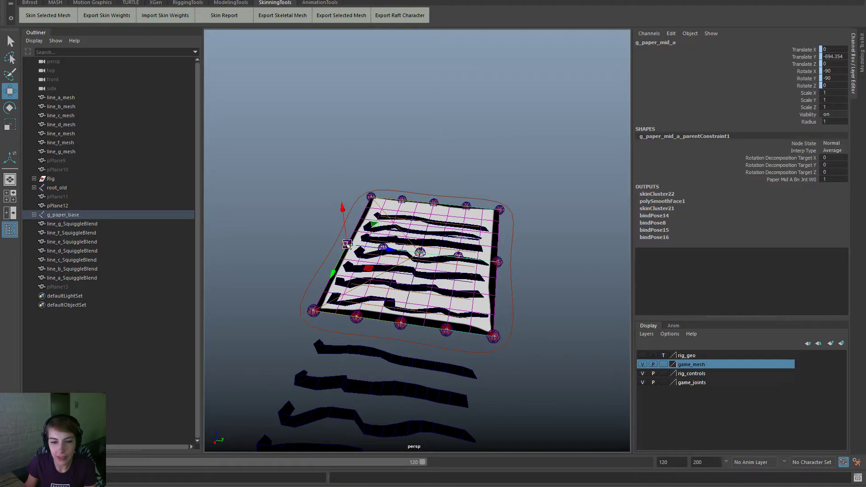
{"action": "left_click", "coordinate": [318, 188]}
{"action": "left_click", "coordinate": [346, 251]}
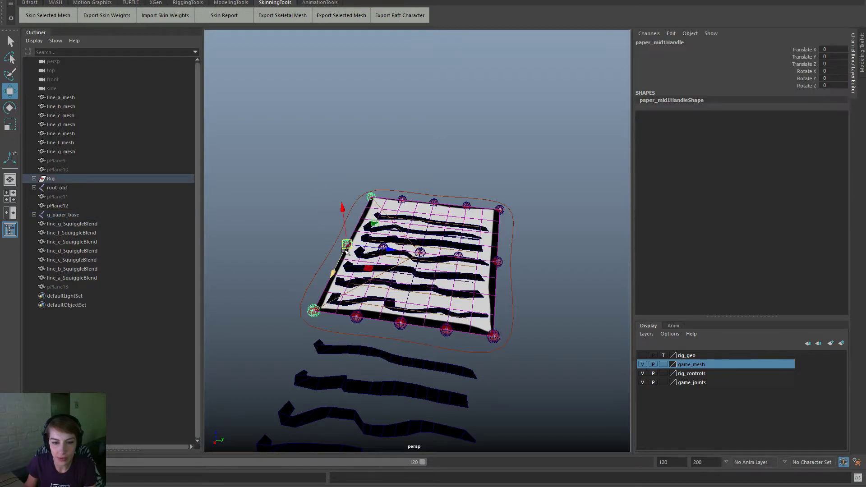
{"action": "left_click_drag", "start_coordinate": [347, 251], "coordinate": [369, 170]}
Step: Pose more of the paper's edge handles, including paper_bot3Handle, and inspect the curled mesh from another angle
{"action": "left_click", "coordinate": [345, 219]}
{"action": "left_click_drag", "start_coordinate": [347, 221], "coordinate": [340, 251], "text": "alt"}
{"action": "left_click", "coordinate": [312, 270]}
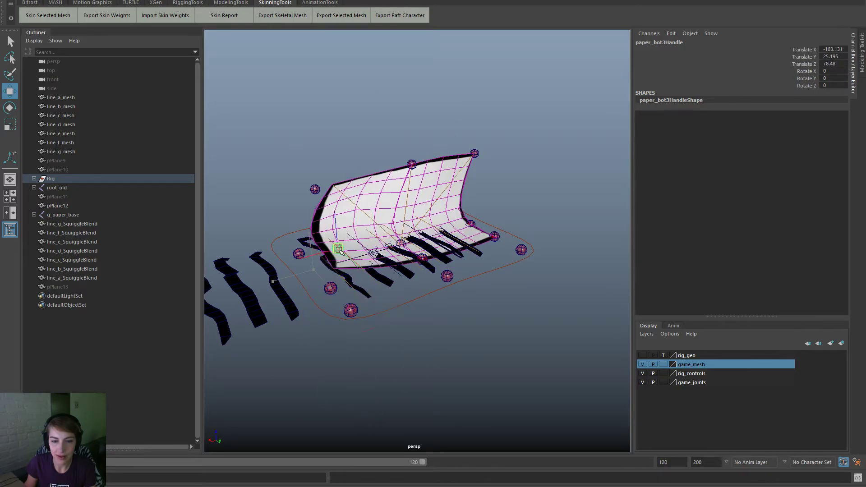
{"action": "mouse_move", "coordinate": [412, 165]}
{"action": "left_mouse_down"}
{"action": "mouse_move", "coordinate": [414, 149]}
{"action": "mouse_move", "coordinate": [397, 194]}
{"action": "mouse_move", "coordinate": [416, 149]}
{"action": "mouse_move", "coordinate": [391, 212]}
{"action": "mouse_move", "coordinate": [409, 151]}
{"action": "left_mouse_up"}
{"action": "left_click_drag", "start_coordinate": [381, 245], "coordinate": [463, 229], "text": "alt"}
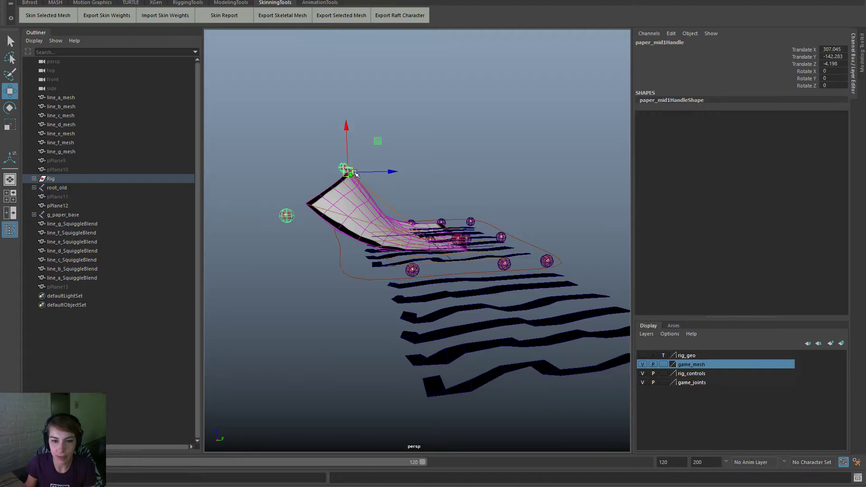
Step: Reposition the left-edge handles around paper_mid1Handle and raise paper_top4Handle to test the far corner
{"action": "left_click_drag", "start_coordinate": [354, 173], "coordinate": [370, 238]}
{"action": "right_click_drag", "start_coordinate": [427, 191], "coordinate": [474, 259], "text": "alt"}
{"action": "left_click_drag", "start_coordinate": [474, 259], "coordinate": [389, 215], "text": "alt"}
{"action": "left_click", "coordinate": [445, 259]}
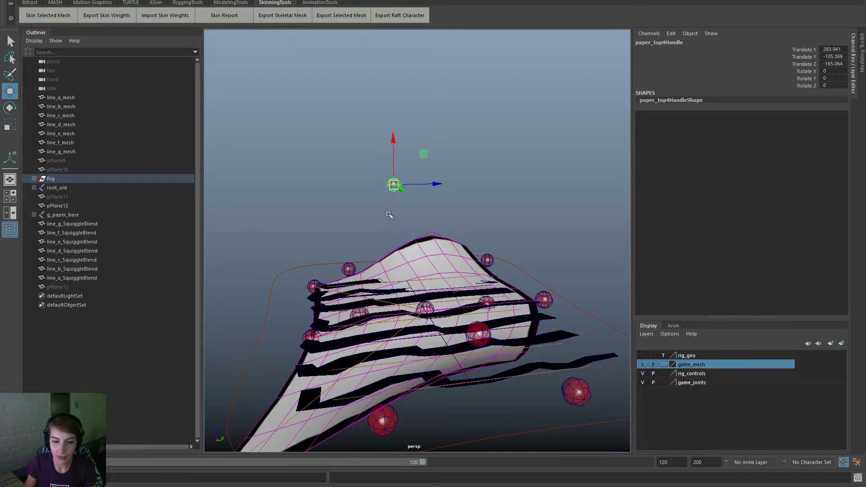
Step: Try further moves of the handle column containing paper_mid1Handle, and undo the last moves
{"action": "left_click", "coordinate": [361, 312]}
{"action": "left_click_drag", "start_coordinate": [361, 314], "coordinate": [528, 387]}
{"action": "left_click", "coordinate": [492, 370]}
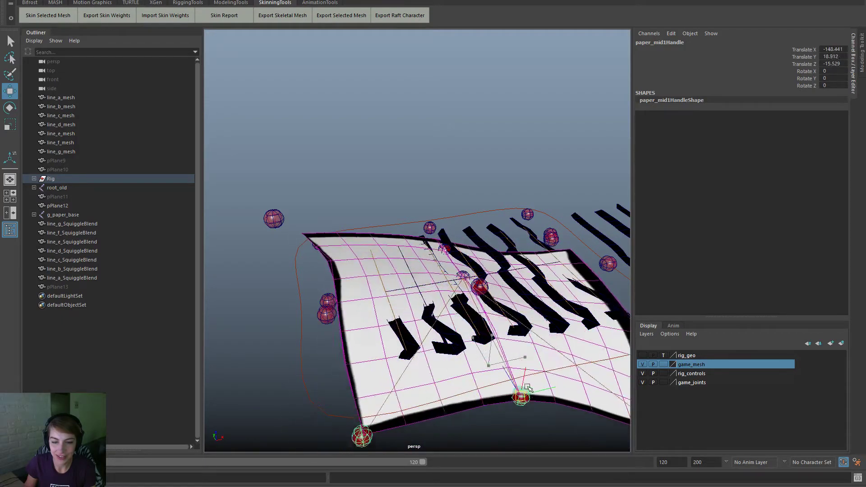
{"action": "key", "text": "ctrl+z"}
{"action": "key", "text": "ctrl+z"}
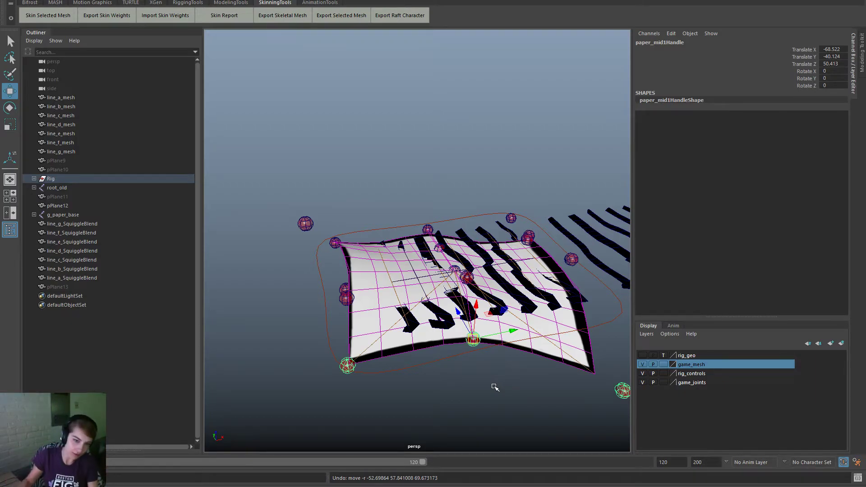
Step: Hide the game_mesh layer and show the rig_geo layer to inspect the posed rig's underlying geometry
{"action": "left_click_drag", "start_coordinate": [518, 422], "coordinate": [443, 400], "text": "alt"}
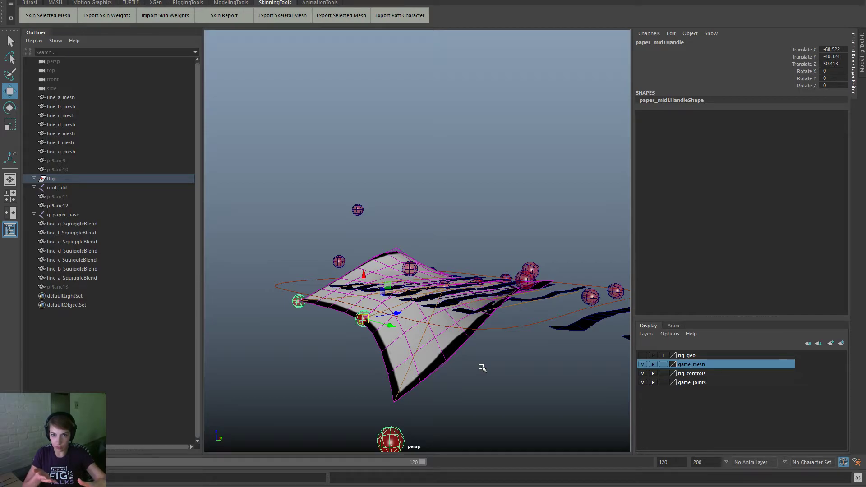
{"action": "left_click_drag", "start_coordinate": [501, 326], "coordinate": [446, 357], "text": "alt"}
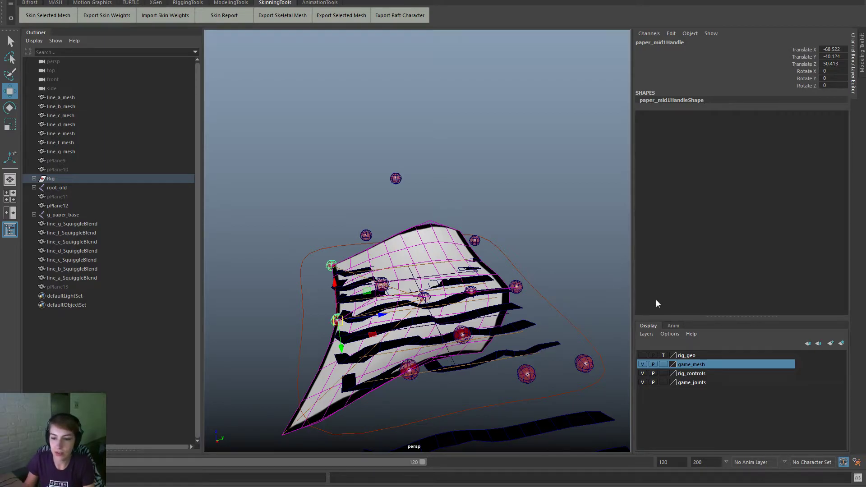
{"action": "left_click", "coordinate": [643, 364]}
{"action": "left_click", "coordinate": [643, 355]}
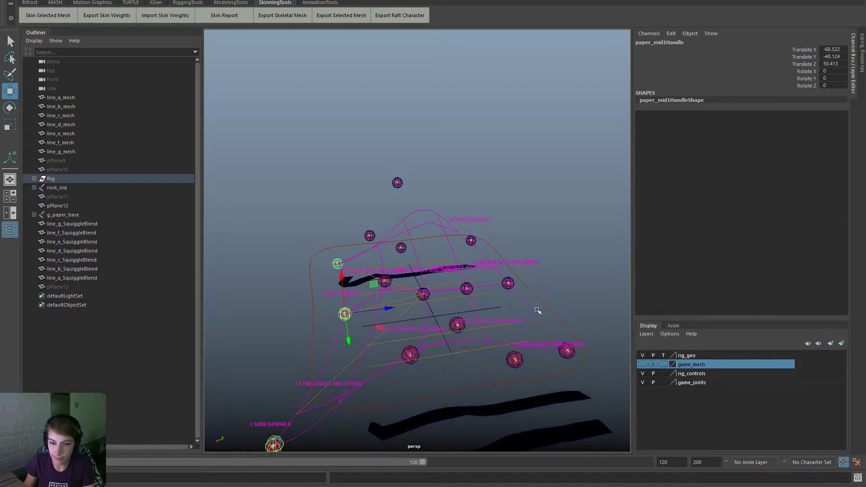
{"action": "mouse_move", "coordinate": [468, 264]}
{"action": "left_mouse_down", "text": "alt"}
{"action": "mouse_move", "coordinate": [474, 275]}
{"action": "mouse_move", "coordinate": [465, 279]}
{"action": "left_mouse_up", "text": "alt"}
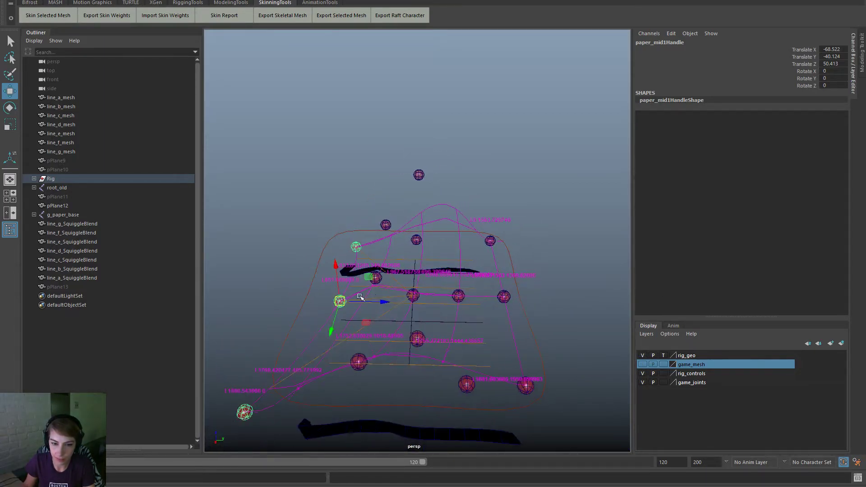
Step: Try moving paper_mid1Handle's column of handles, undo a move, and test the column containing paper_mid2Handle from several angles
{"action": "left_click_drag", "start_coordinate": [340, 301], "coordinate": [365, 217]}
{"action": "left_click", "coordinate": [414, 291]}
{"action": "key", "text": "ctrl+z"}
{"action": "left_click", "coordinate": [376, 278]}
{"action": "left_click_drag", "start_coordinate": [430, 308], "coordinate": [348, 231], "text": "alt"}
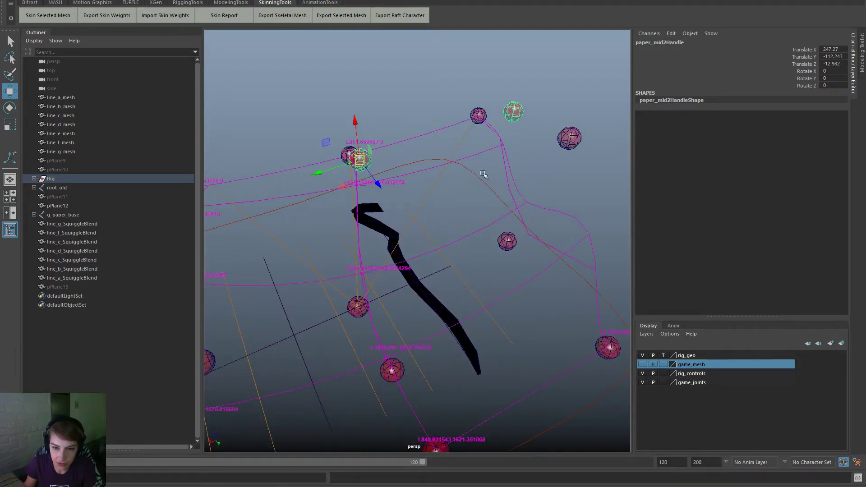
{"action": "left_click_drag", "start_coordinate": [485, 176], "coordinate": [593, 239], "text": "alt"}
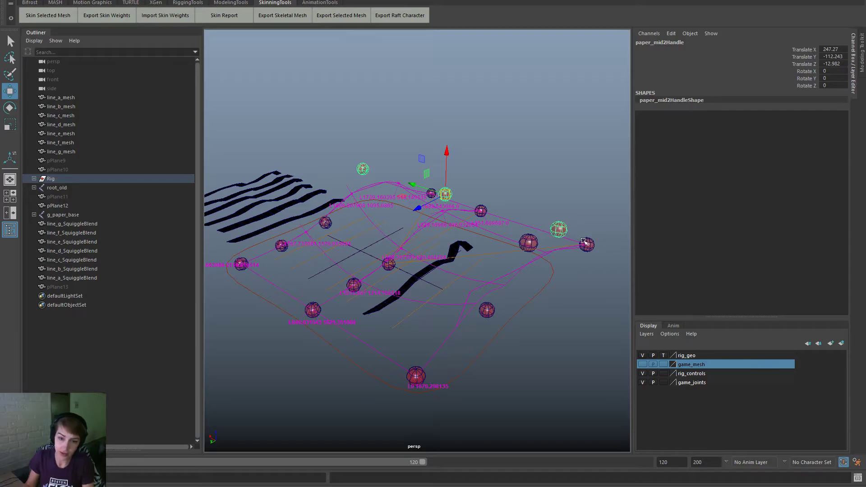
{"action": "left_click_drag", "start_coordinate": [586, 241], "coordinate": [468, 263], "text": "alt"}
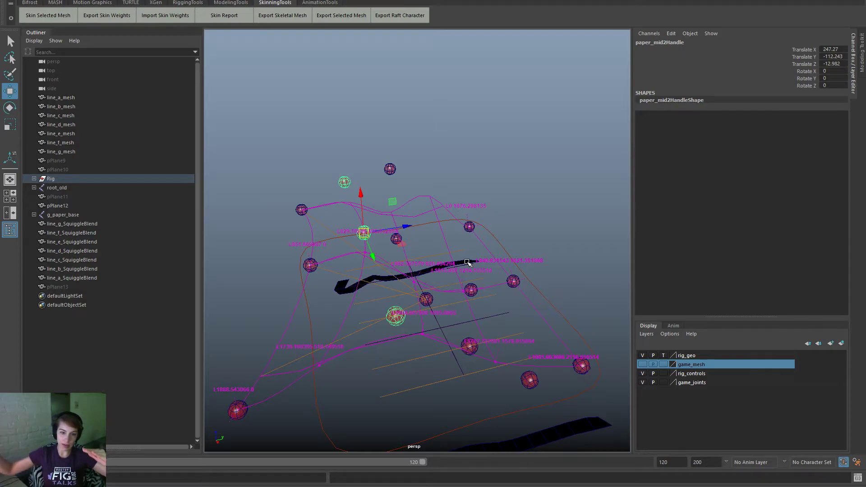
Step: Select the left-edge handles with paper_mid1Handle and move them to test how the rig geometry follows
{"action": "scroll", "coordinate": [279, 267], "scroll_direction": "up", "scroll_amount": 2}
{"action": "left_click", "coordinate": [301, 272]}
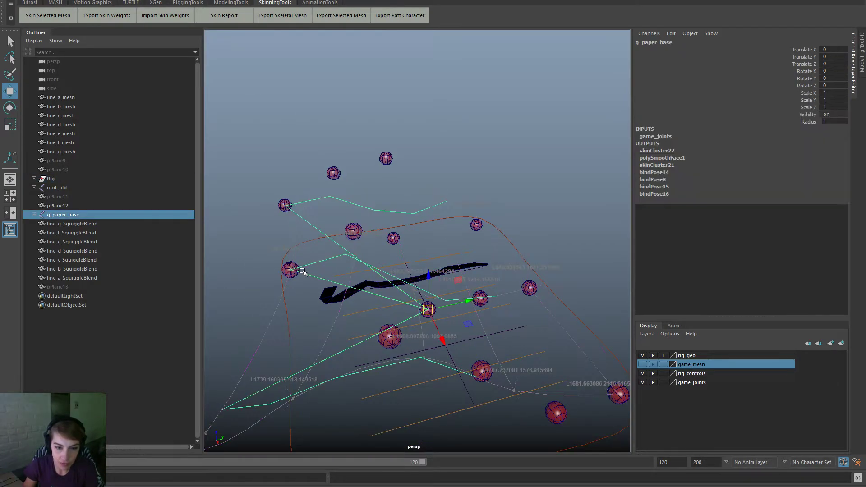
{"action": "left_click", "coordinate": [297, 261]}
{"action": "left_click", "coordinate": [295, 264]}
{"action": "left_click_drag", "start_coordinate": [291, 268], "coordinate": [303, 294]}
{"action": "left_click_drag", "start_coordinate": [519, 381], "coordinate": [509, 346], "text": "alt"}
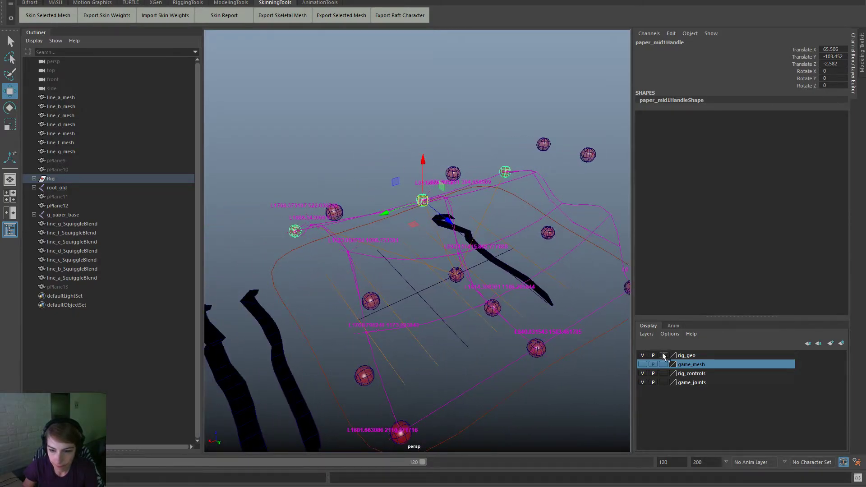
Step: Hide the rig_geo layer, leave the game_joints layer settings unchanged, and move paper_mid1Handle's column to test the joints alone
{"action": "left_click", "coordinate": [705, 356]}
{"action": "left_click", "coordinate": [643, 356]}
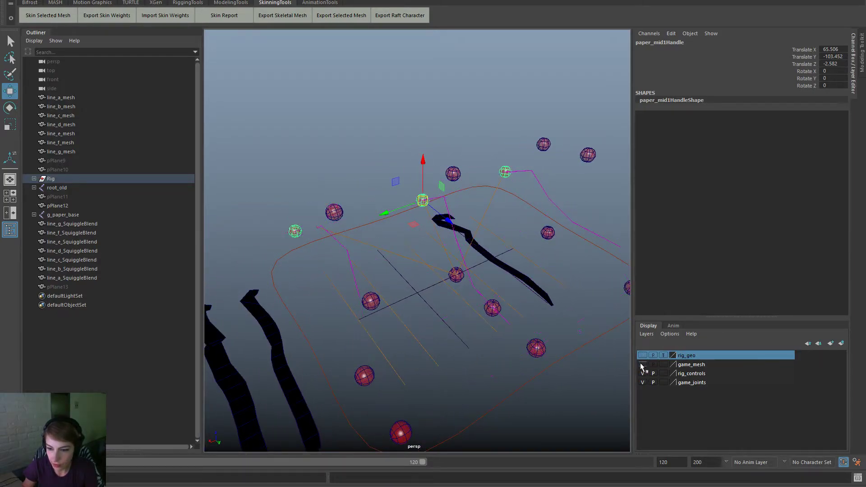
{"action": "double_click", "coordinate": [643, 384]}
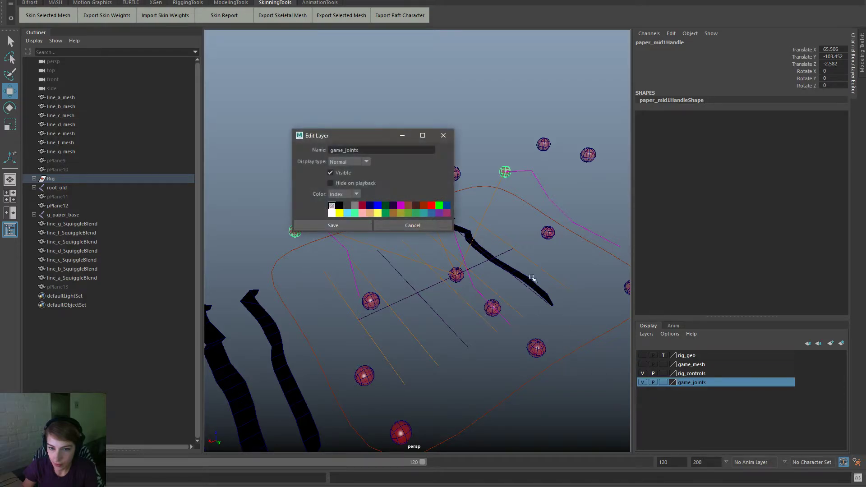
{"action": "left_click", "coordinate": [431, 224]}
{"action": "left_click_drag", "start_coordinate": [389, 284], "coordinate": [447, 272], "text": "alt"}
{"action": "left_click_drag", "start_coordinate": [342, 226], "coordinate": [377, 212]}
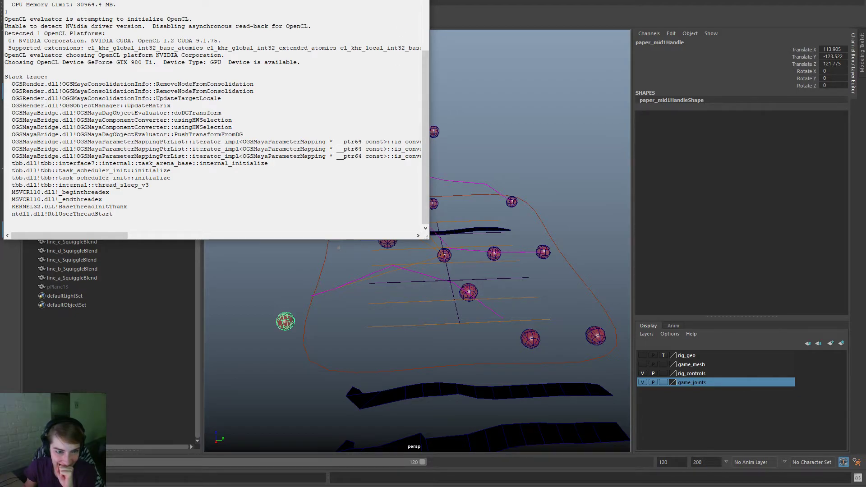
Step: Read through the crash report's stack trace and dismiss its window
{"action": "scroll", "coordinate": [265, 172], "scroll_direction": "up", "scroll_amount": 4}
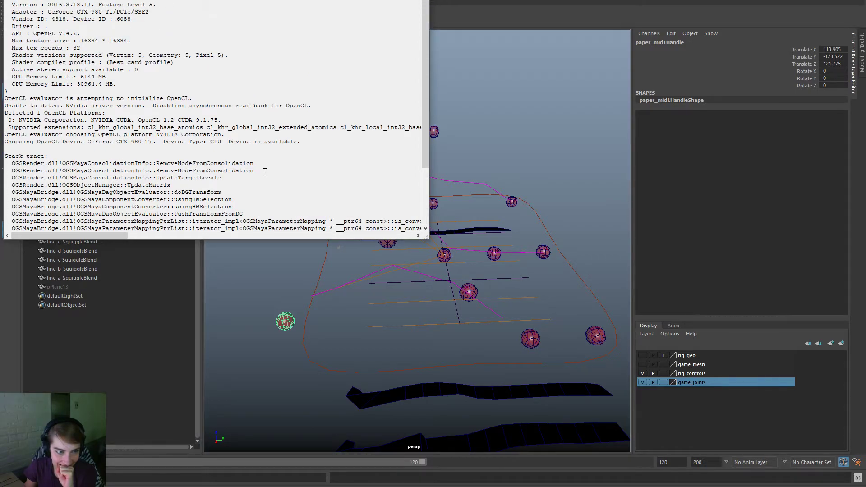
{"action": "scroll", "coordinate": [265, 172], "scroll_direction": "down", "scroll_amount": 4}
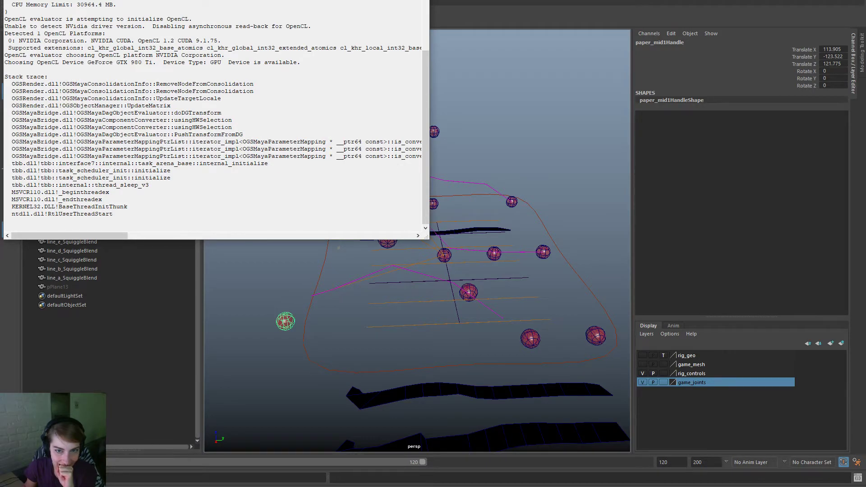
{"action": "left_click", "coordinate": [418, 1]}
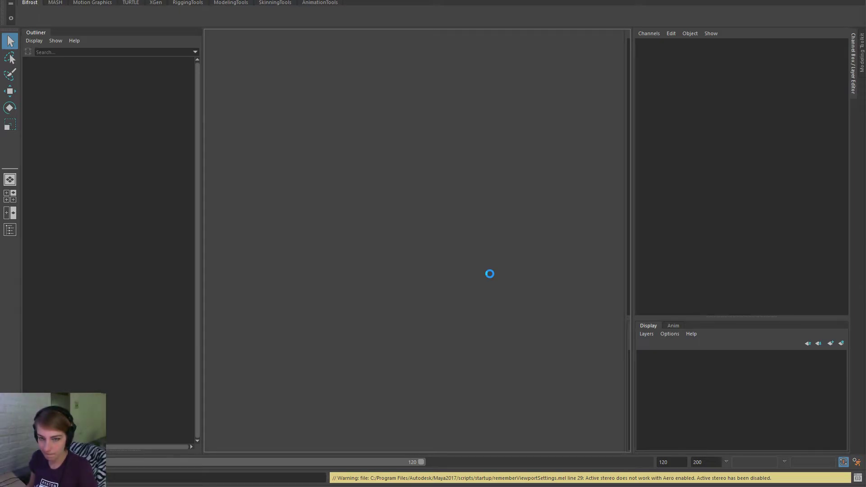
{"action": "key", "text": "space"}
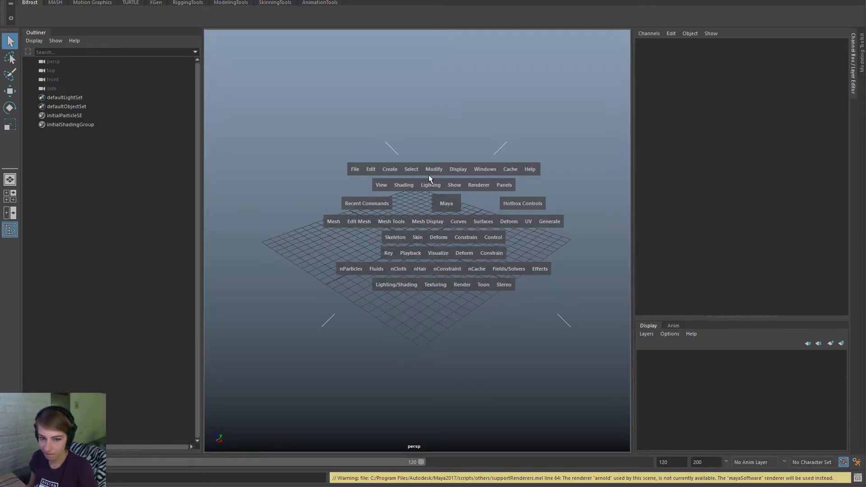
{"action": "left_click", "coordinate": [355, 169]}
{"action": "left_click", "coordinate": [377, 199]}
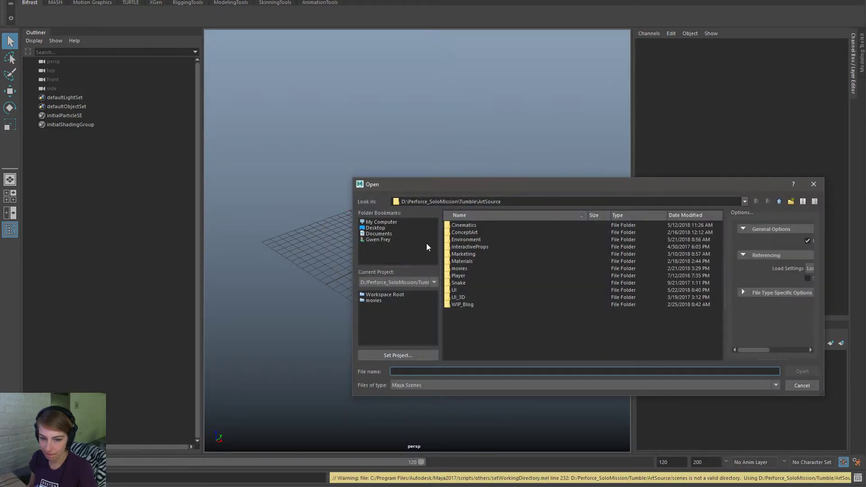
{"action": "left_click", "coordinate": [799, 386]}
Step: Reopen the recent scene MusicStand_Lg_Paper_Rig2.ma
{"action": "key", "text": "space"}
{"action": "left_click", "coordinate": [349, 94]}
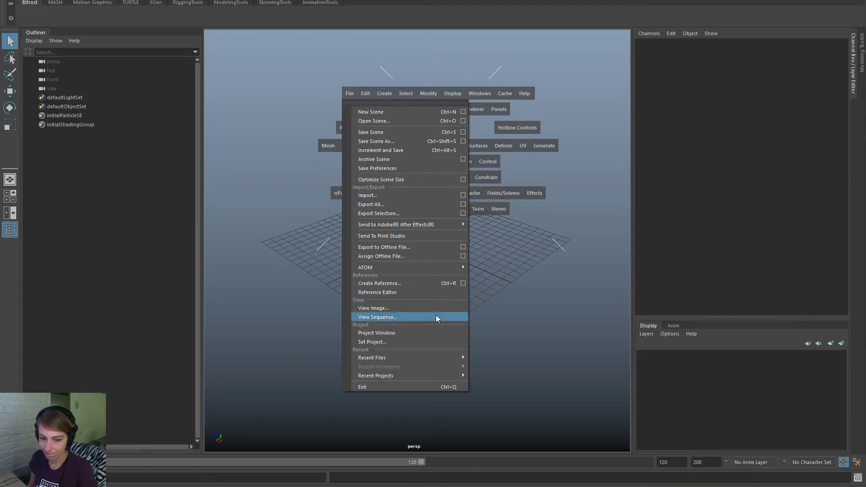
{"action": "mouse_move", "coordinate": [454, 358]}
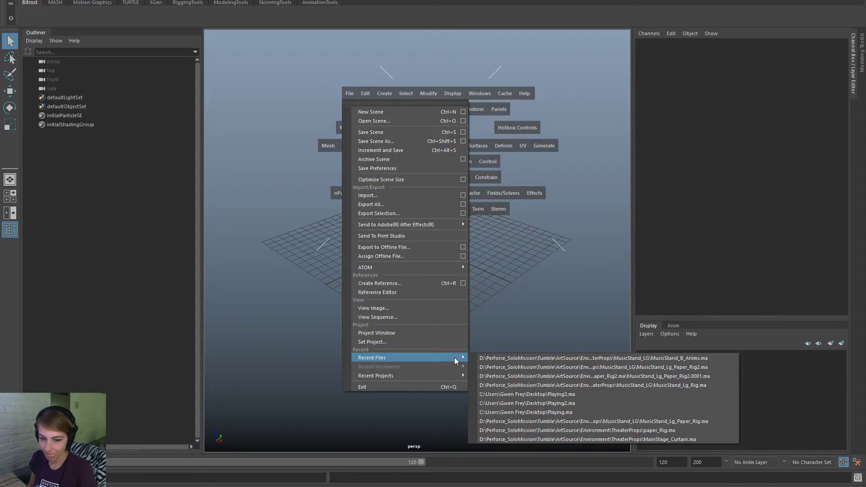
{"action": "left_click", "coordinate": [515, 366]}
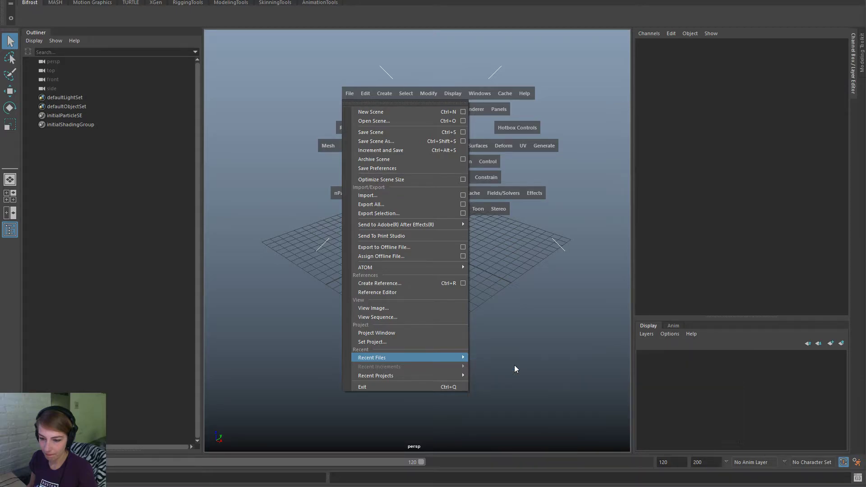
{"action": "left_click", "coordinate": [447, 250]}
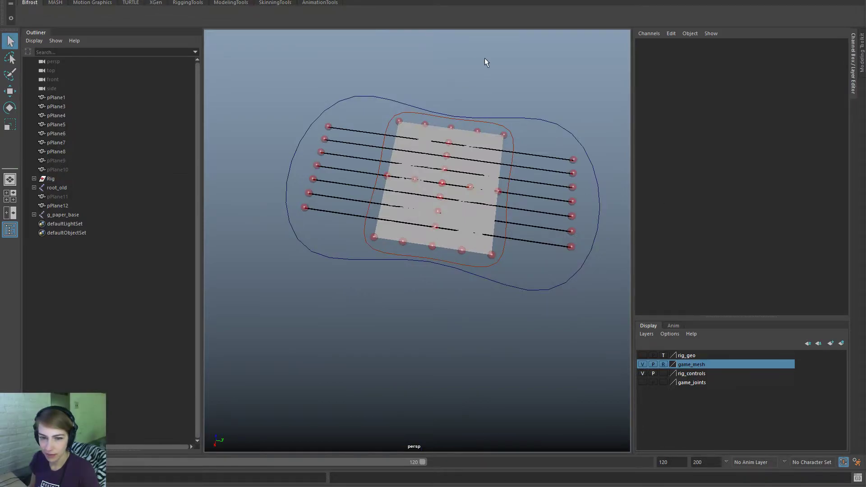
Step: Browse to the user profile's AppData\Local\Temp folder in the Open dialog, check the temporary .ma files' dates, and cancel
{"action": "key", "text": "ctrl+o"}
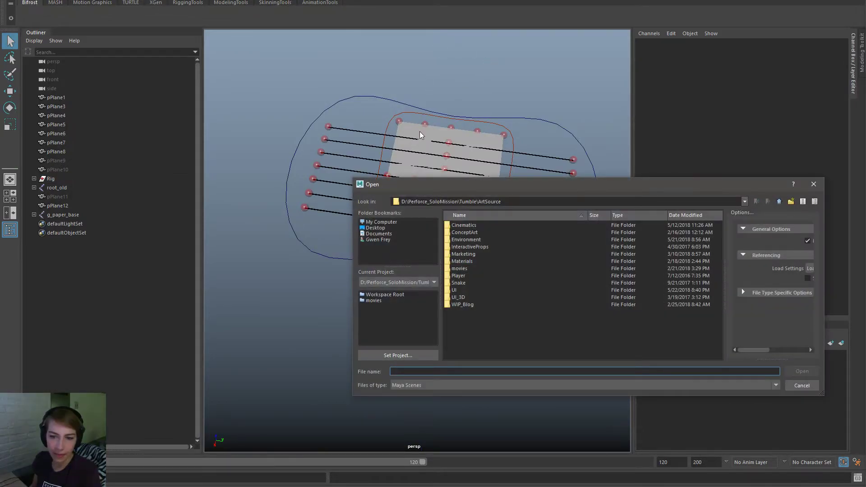
{"action": "left_click", "coordinate": [381, 239]}
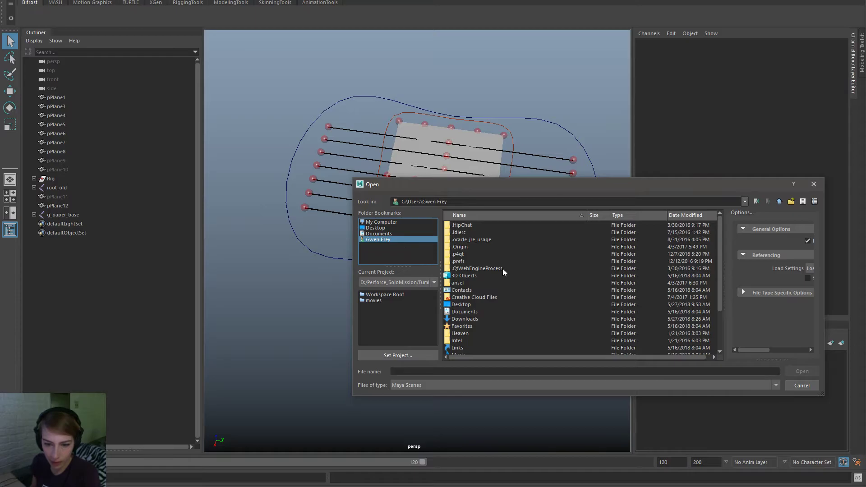
{"action": "left_click", "coordinate": [495, 201]}
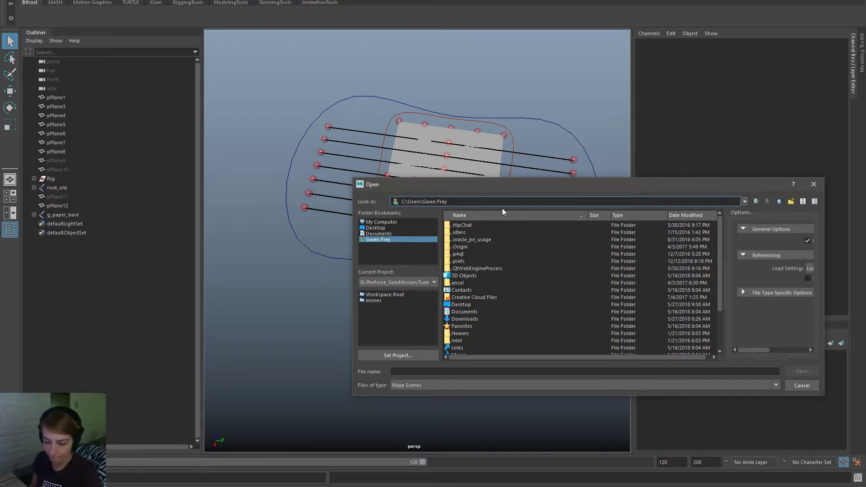
{"action": "type", "text": "\\appdata\\"}
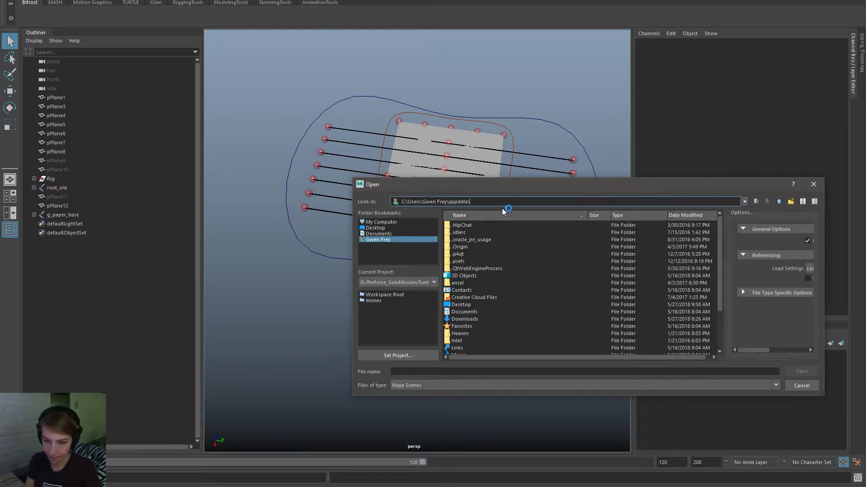
{"action": "key", "text": "Return"}
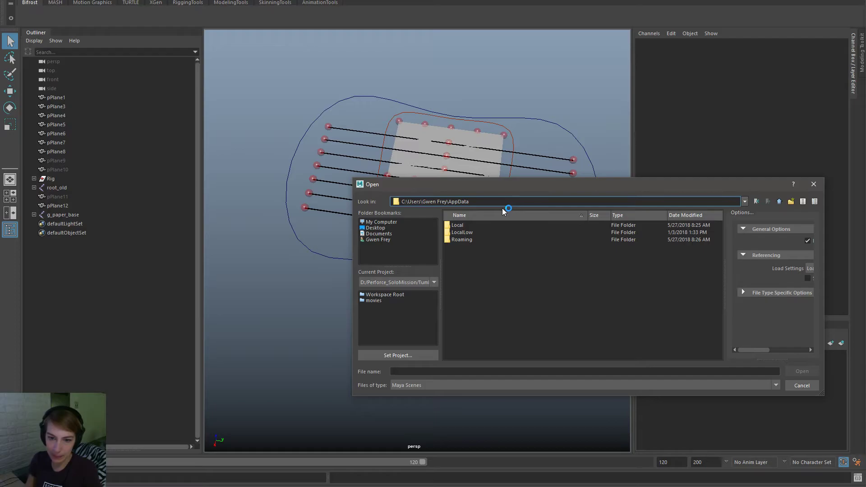
{"action": "double_click", "coordinate": [458, 225]}
{"action": "left_click_drag", "start_coordinate": [493, 184], "coordinate": [490, 47]}
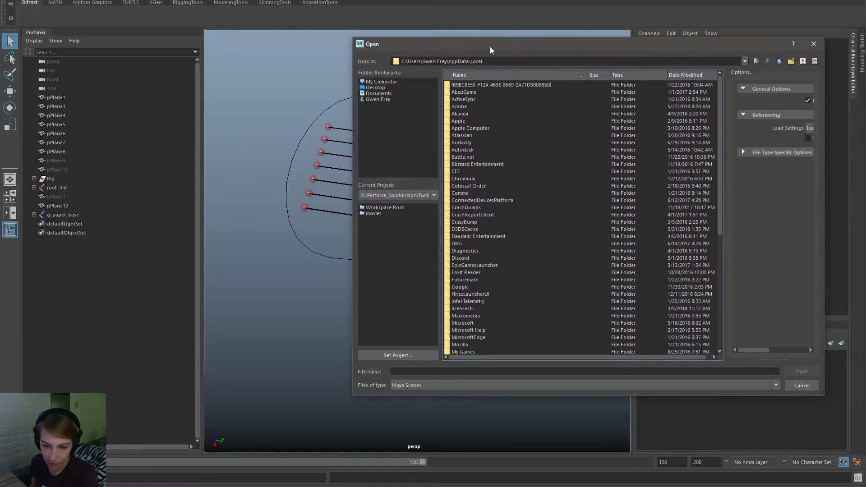
{"action": "scroll", "coordinate": [465, 288], "scroll_direction": "down", "scroll_amount": 9}
{"action": "double_click", "coordinate": [468, 289]}
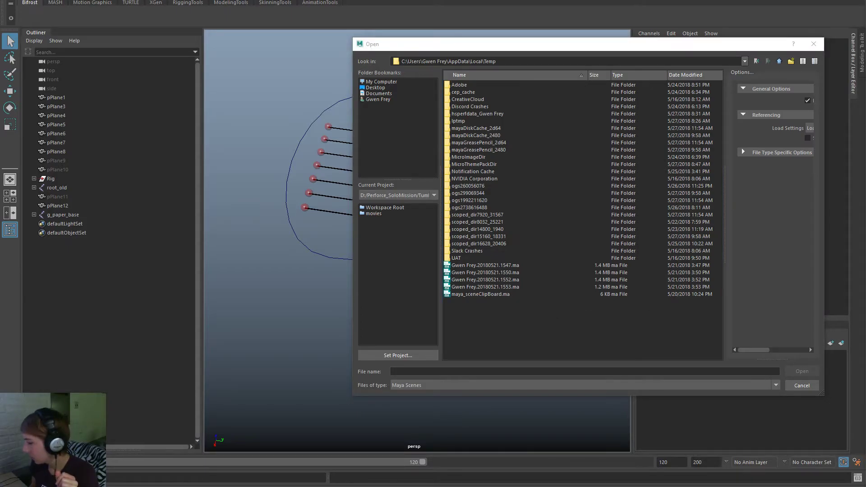
{"action": "left_click", "coordinate": [589, 343]}
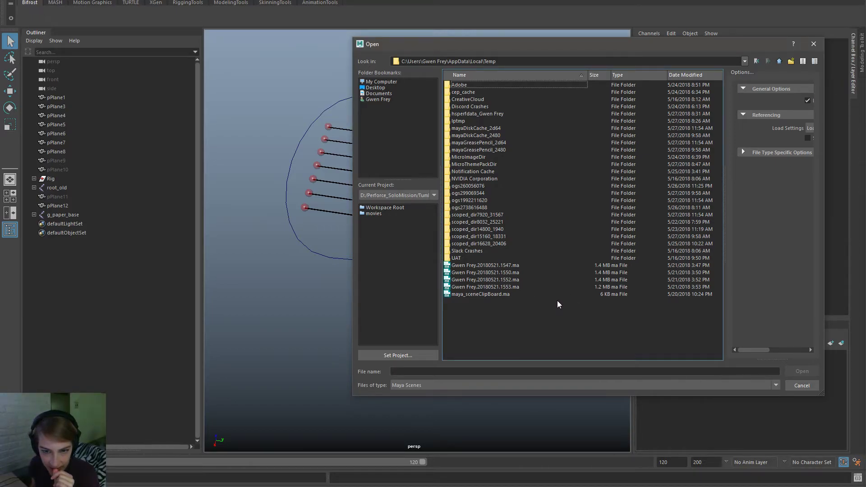
{"action": "key", "text": "alt+Tab"}
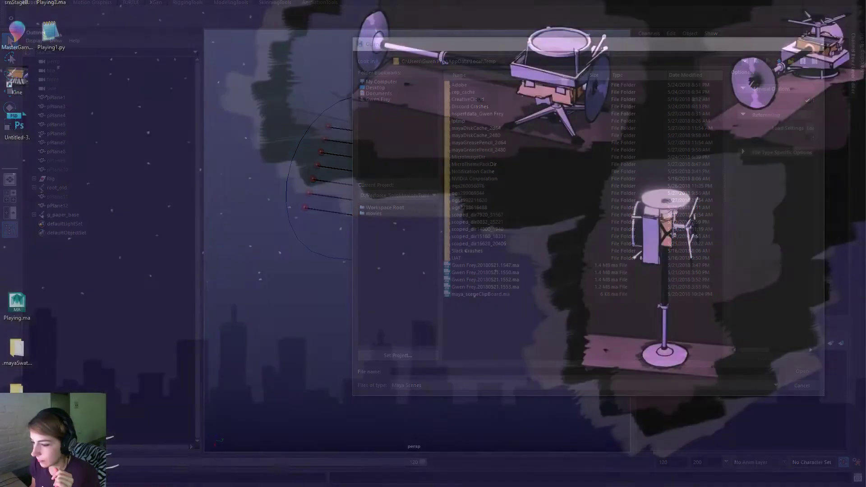
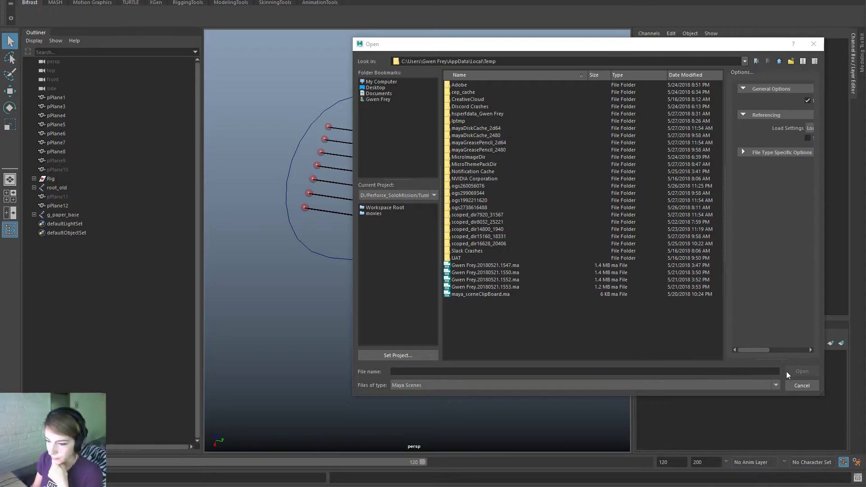
{"action": "left_click", "coordinate": [797, 386]}
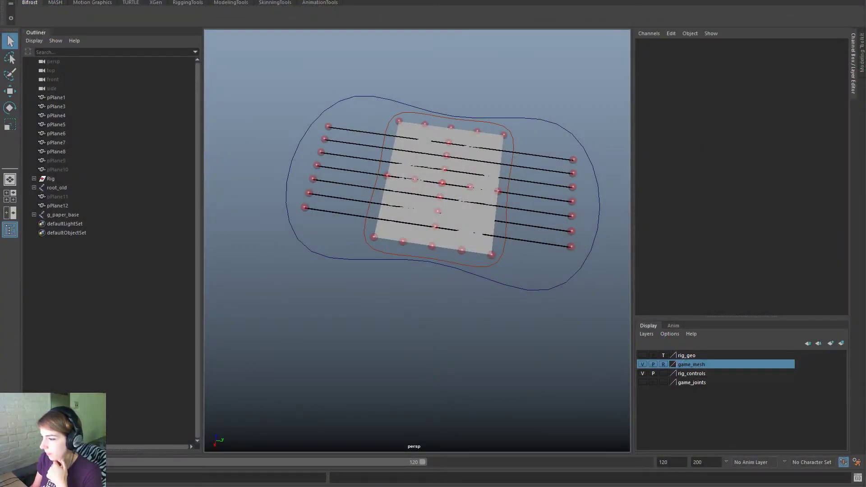
Step: Enable AutoSave in the Files/Projects preferences
{"action": "left_click", "coordinate": [857, 462]}
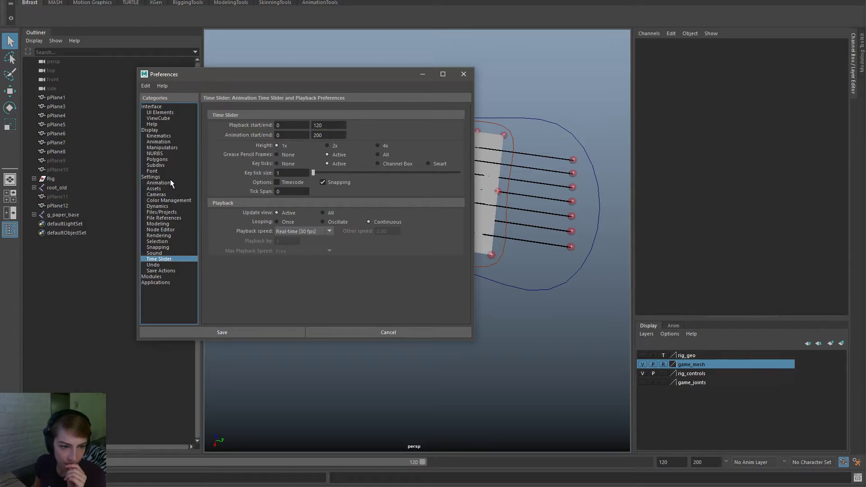
{"action": "left_click", "coordinate": [170, 131]}
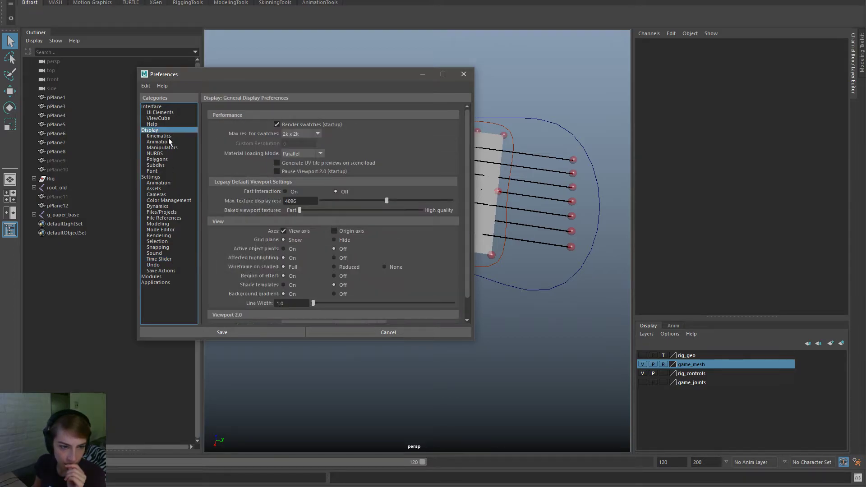
{"action": "left_click", "coordinate": [159, 177]}
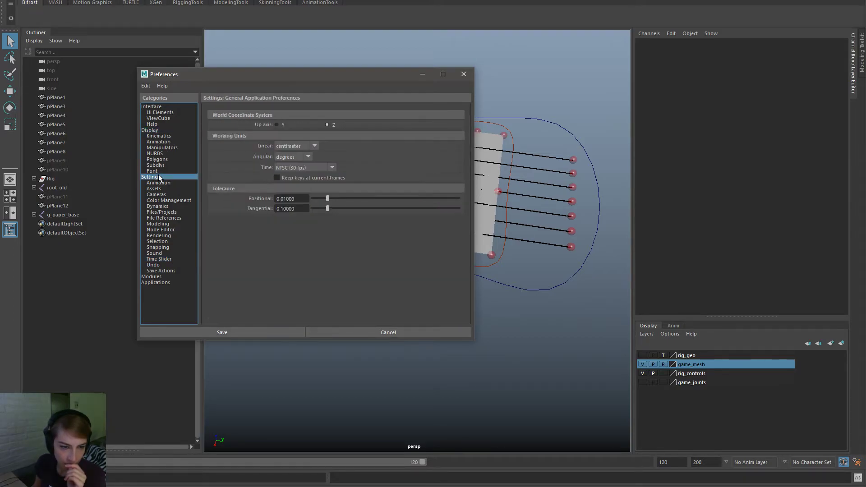
{"action": "left_click", "coordinate": [173, 213]}
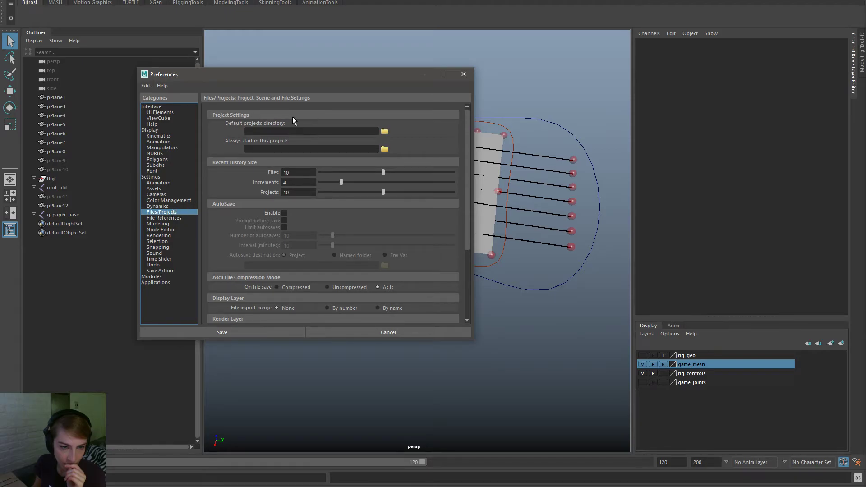
{"action": "left_click", "coordinate": [284, 213]}
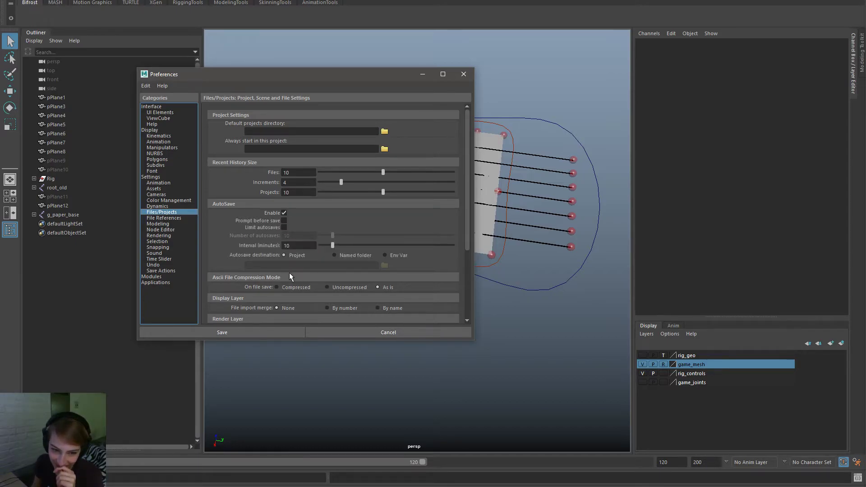
Step: Limit the number of autosaves to 3, set the autosave interval to 20 minutes, and save the preferences
{"action": "left_click", "coordinate": [284, 228]}
{"action": "key", "text": "Tab"}
{"action": "type", "text": "3"}
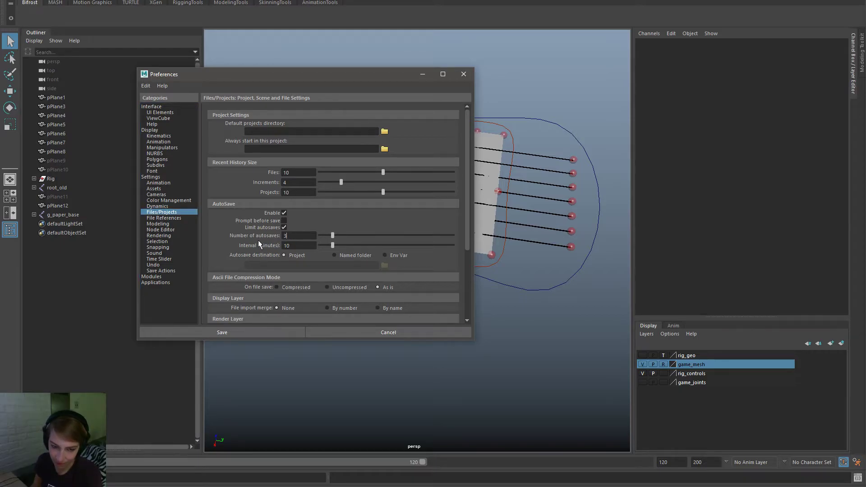
{"action": "key", "text": "Return"}
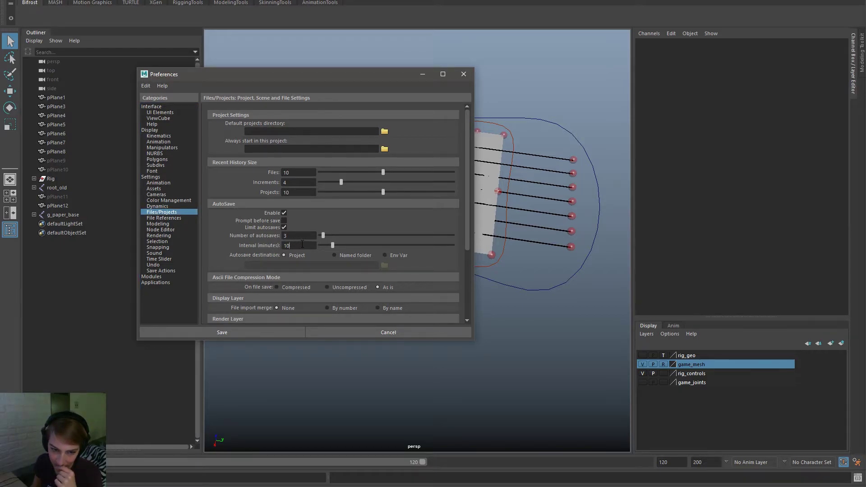
{"action": "key", "text": "Tab"}
{"action": "type", "text": "20"}
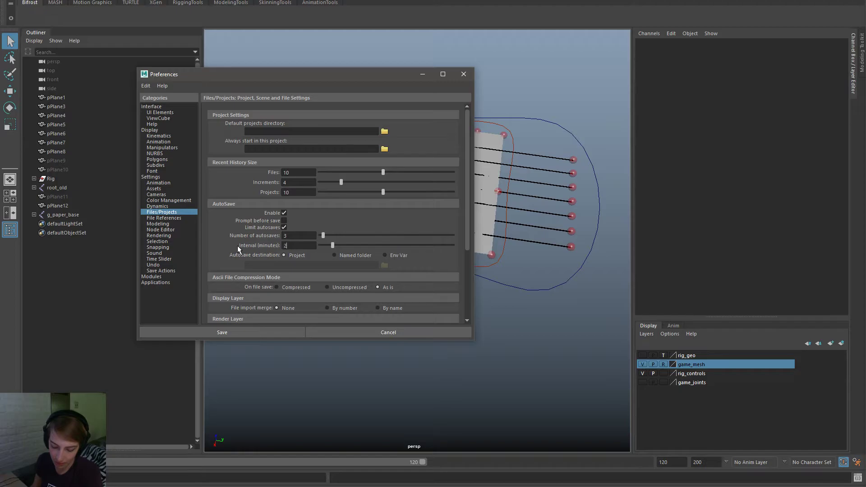
{"action": "left_click", "coordinate": [284, 235]}
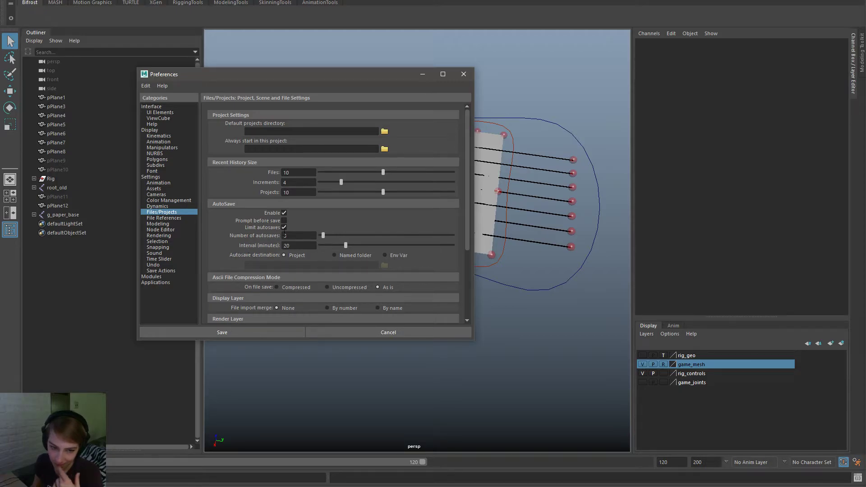
{"action": "left_click", "coordinate": [252, 331]}
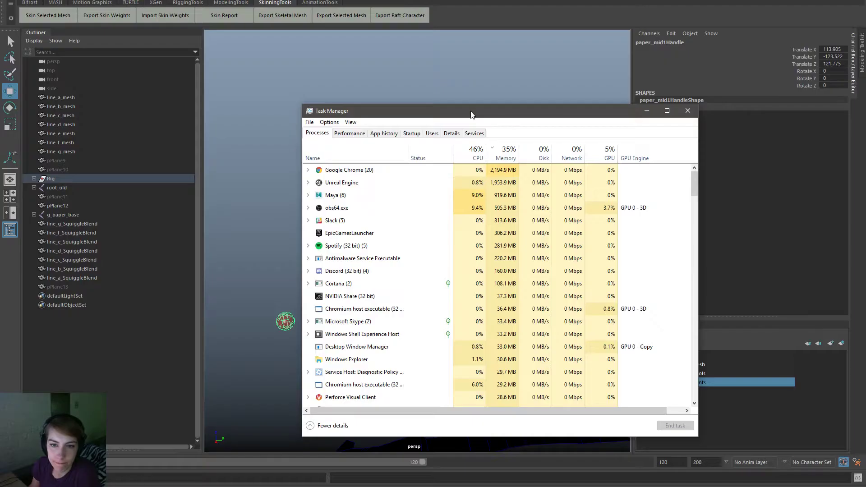
Step: Move the Task Manager window off the scene and widen the perspective viewport by narrowing the Channel Box
{"action": "left_click_drag", "start_coordinate": [471, 115], "coordinate": [865, 125]}
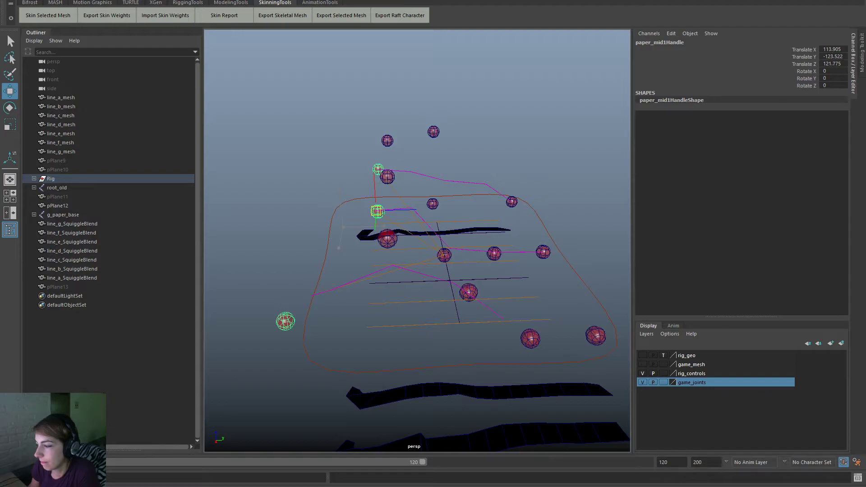
{"action": "key", "text": "alt+Tab"}
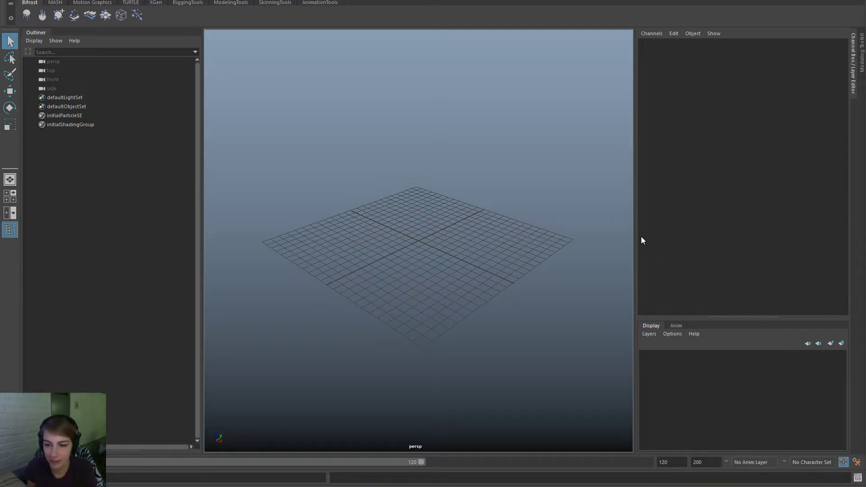
{"action": "left_click_drag", "start_coordinate": [636, 246], "coordinate": [704, 247]}
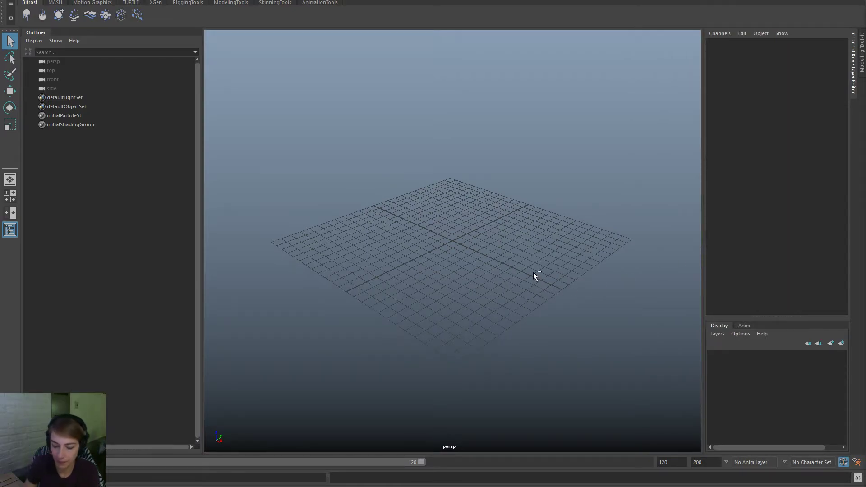
Step: Bring up the Open dialog for a scene and browse to the user profile's AppData\Local folder
{"action": "key", "text": "ctrl+o"}
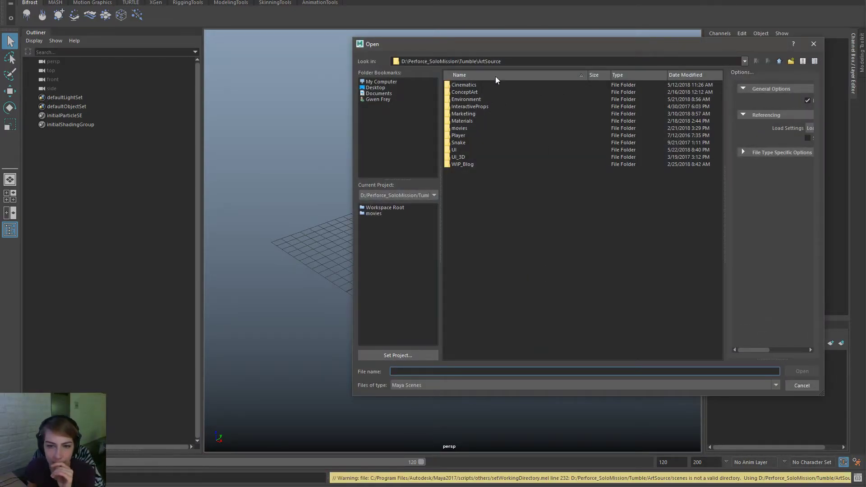
{"action": "left_click", "coordinate": [379, 99]}
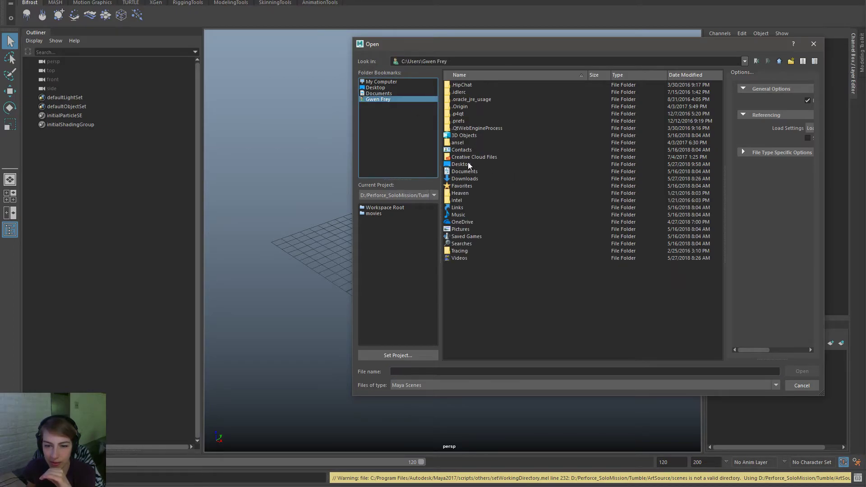
{"action": "left_click", "coordinate": [470, 177]}
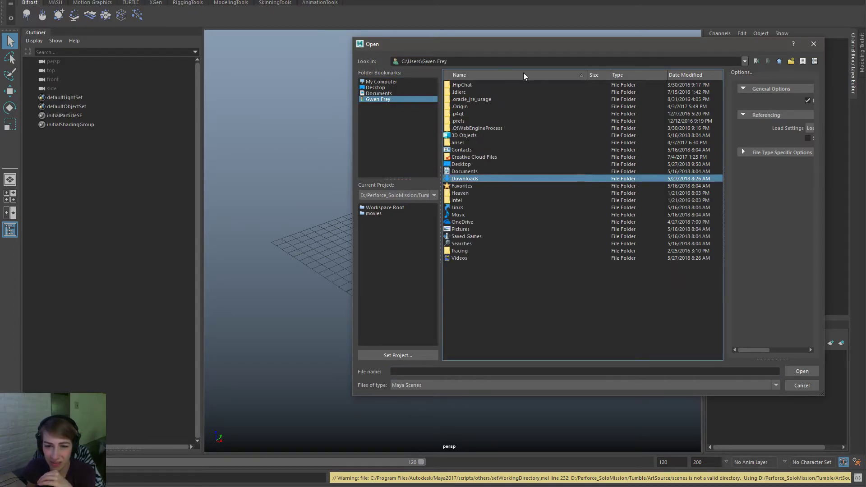
{"action": "left_click", "coordinate": [527, 62]}
{"action": "type", "text": "\\appda"}
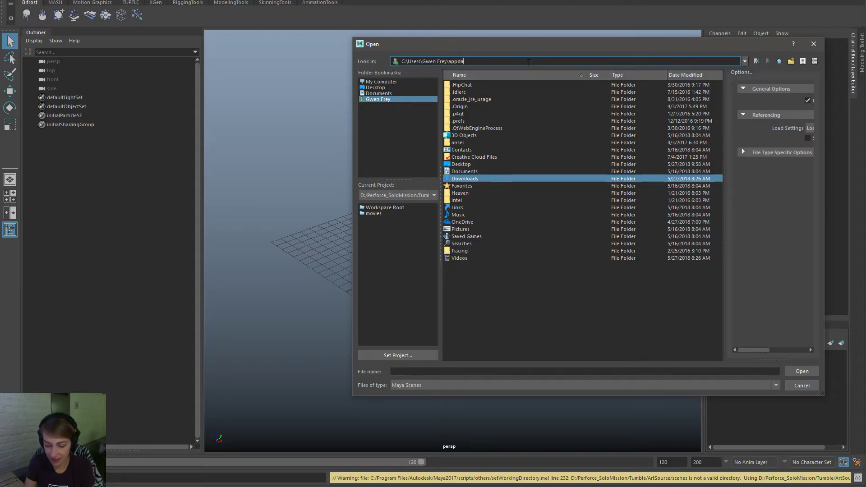
{"action": "type", "text": "ta\\"}
{"action": "key", "text": "Return"}
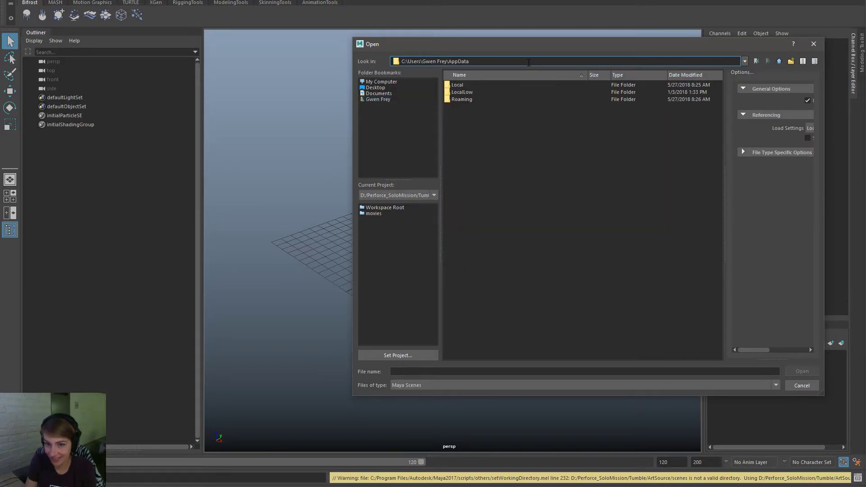
{"action": "double_click", "coordinate": [473, 85]}
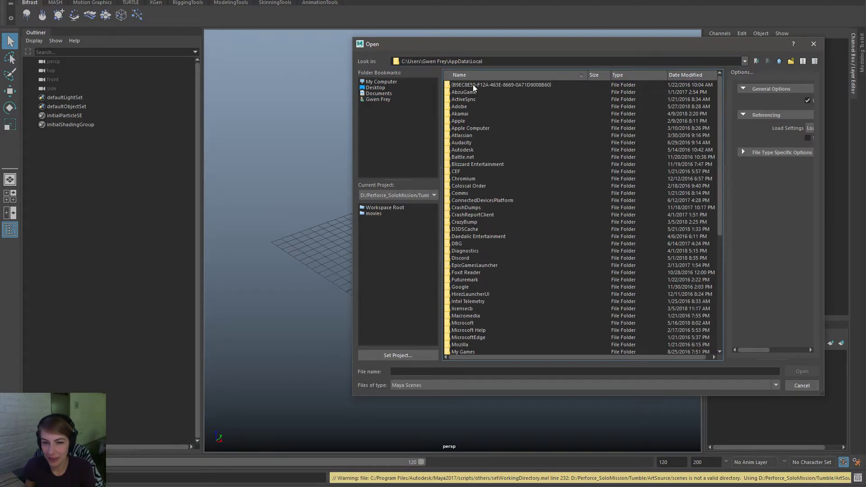
Step: Look through the AppData Local and Roaming folders and open the Local\Temp folder to find temporary scene files
{"action": "scroll", "coordinate": [624, 296], "scroll_direction": "down", "scroll_amount": 8}
{"action": "scroll", "coordinate": [620, 293], "scroll_direction": "up", "scroll_amount": 9}
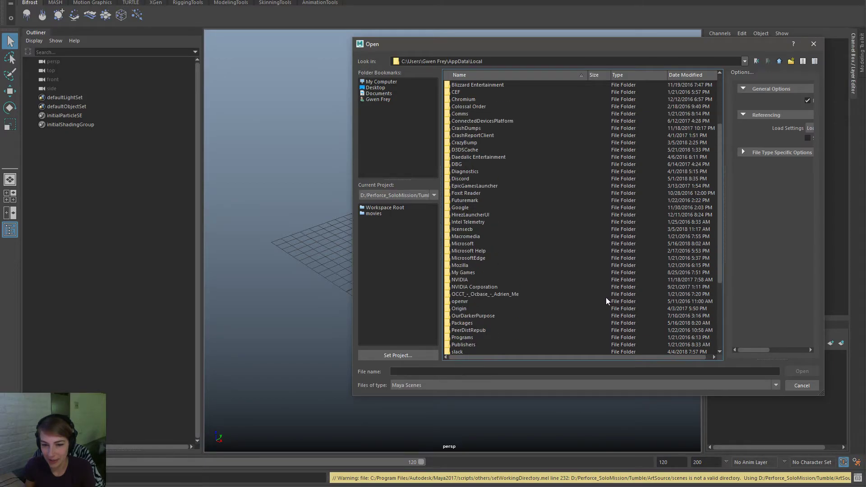
{"action": "scroll", "coordinate": [574, 288], "scroll_direction": "down", "scroll_amount": 6}
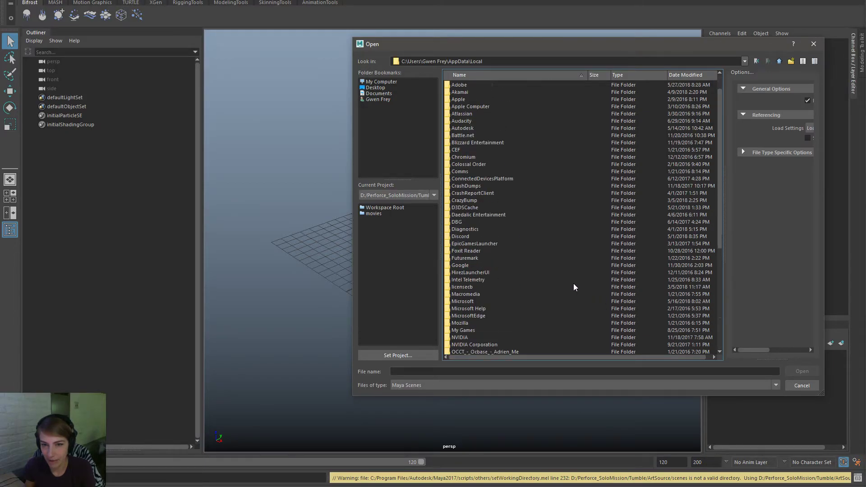
{"action": "left_click", "coordinate": [779, 62]}
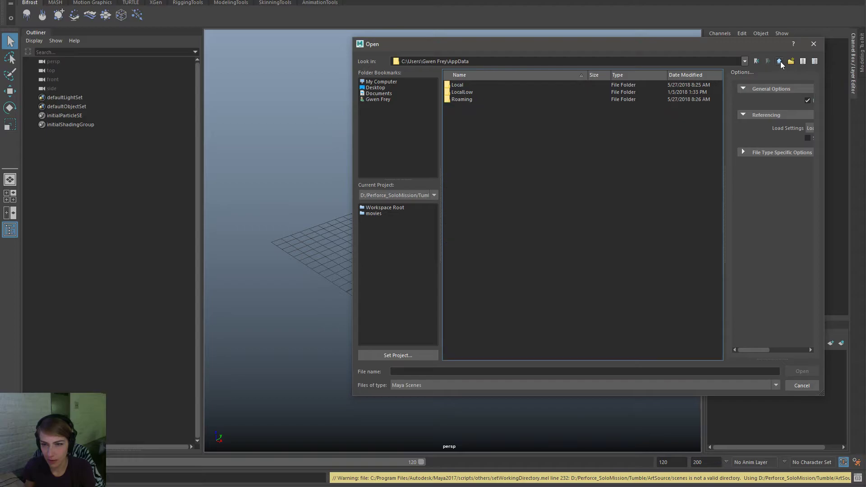
{"action": "double_click", "coordinate": [462, 100]}
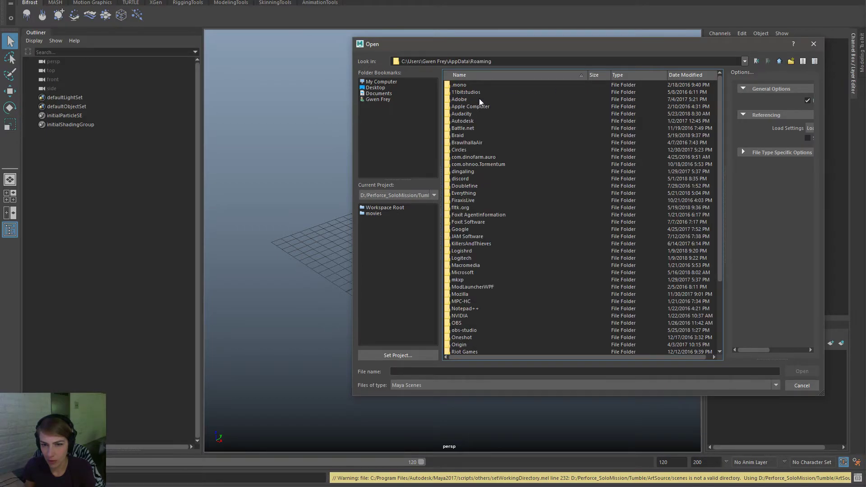
{"action": "left_click", "coordinate": [780, 62]}
{"action": "double_click", "coordinate": [467, 84]}
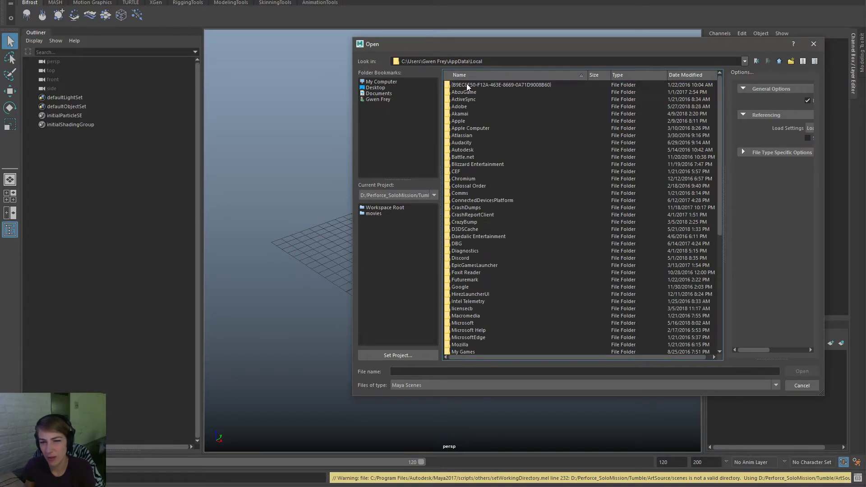
{"action": "scroll", "coordinate": [520, 335], "scroll_direction": "down", "scroll_amount": 7}
{"action": "left_click", "coordinate": [482, 323]}
{"action": "left_click", "coordinate": [482, 327]}
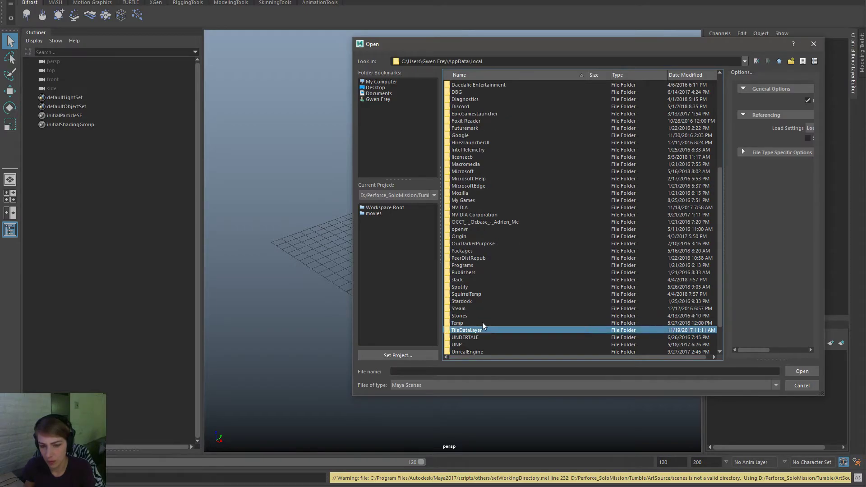
{"action": "double_click", "coordinate": [467, 323]}
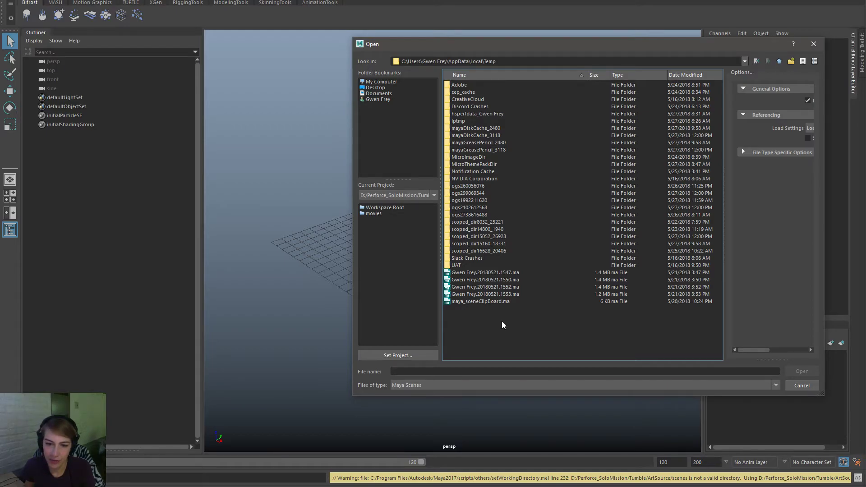
Step: Look for a newer scene in D:\Perforce_SoloMission\Tumble\ArtSource\Environment\TheaterProps and dismiss the Open dialog without loading anything
{"action": "left_click", "coordinate": [390, 82]}
{"action": "double_click", "coordinate": [462, 92]}
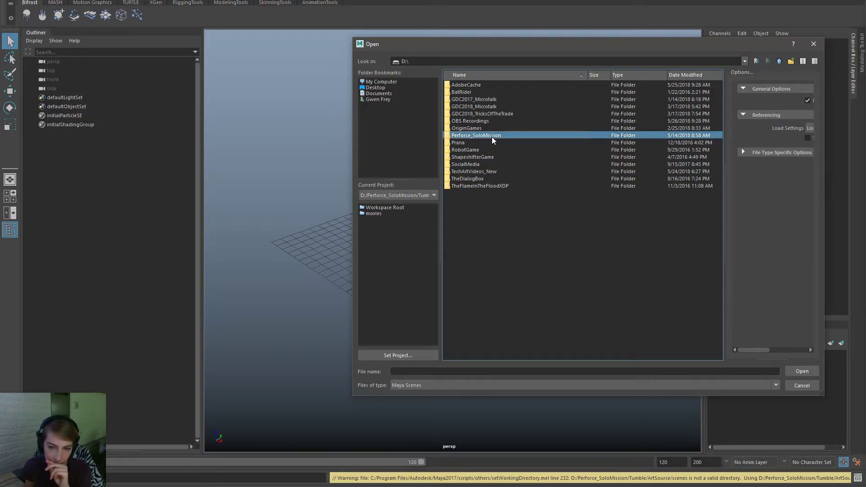
{"action": "double_click", "coordinate": [492, 137]}
{"action": "double_click", "coordinate": [476, 114]}
{"action": "double_click", "coordinate": [474, 87]}
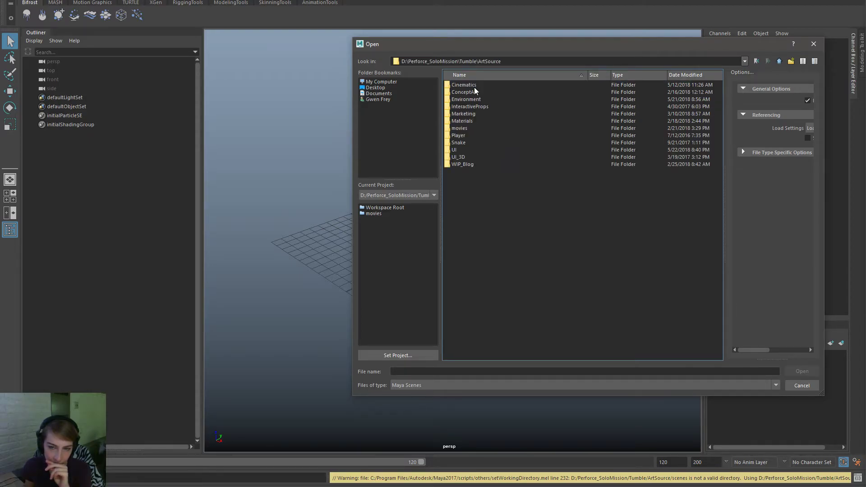
{"action": "double_click", "coordinate": [481, 99]}
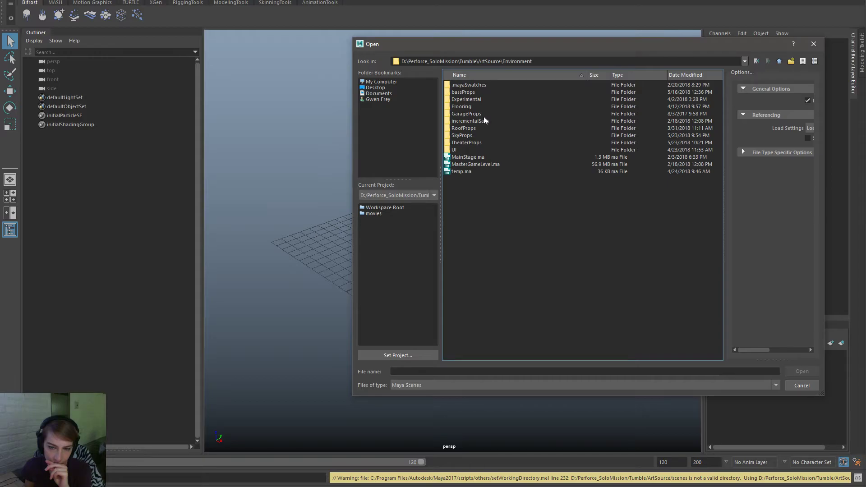
{"action": "double_click", "coordinate": [479, 142]}
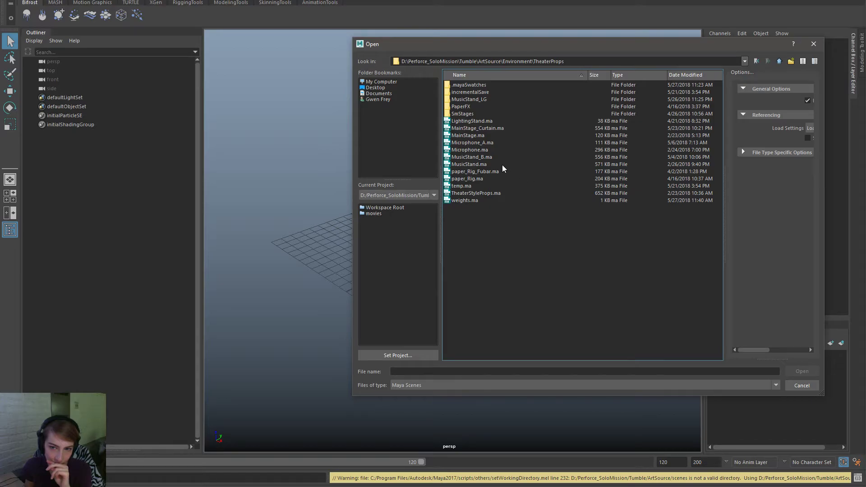
{"action": "double_click", "coordinate": [478, 114]}
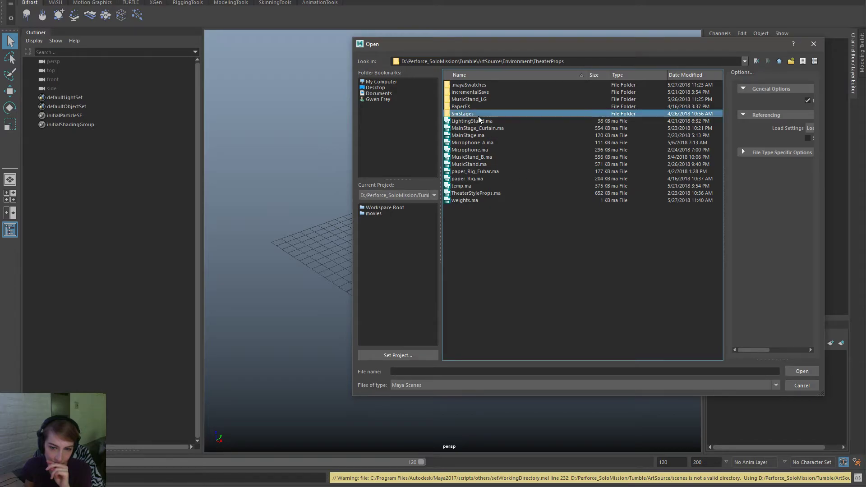
{"action": "left_click", "coordinate": [779, 62]}
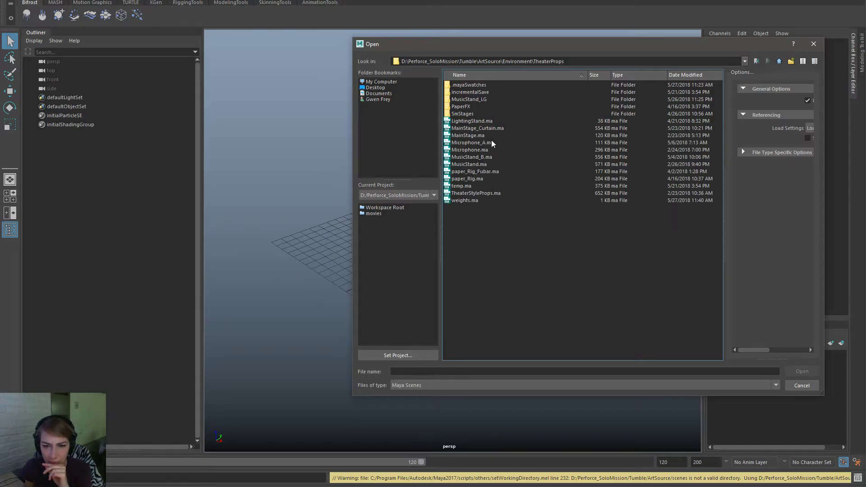
{"action": "left_click", "coordinate": [799, 385]}
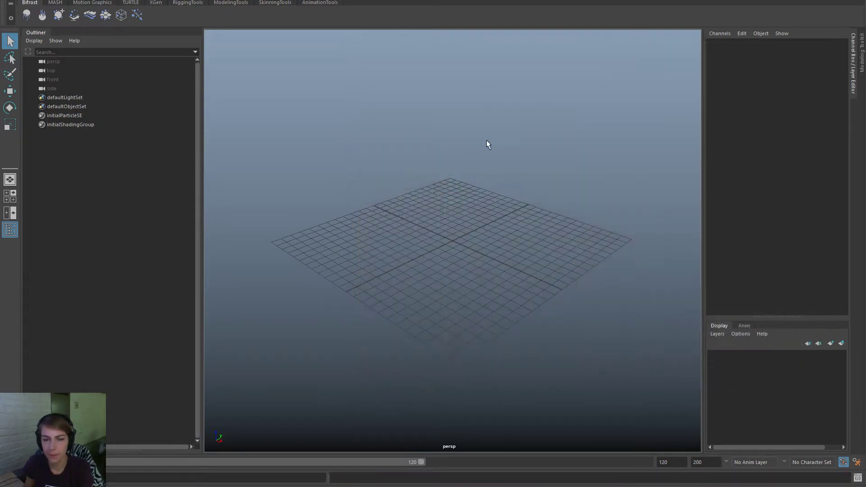
Step: Reopen the recent scene MusicStand_Lg_Paper_Rig2.ma
{"action": "key", "text": "space"}
{"action": "left_click", "coordinate": [405, 105]}
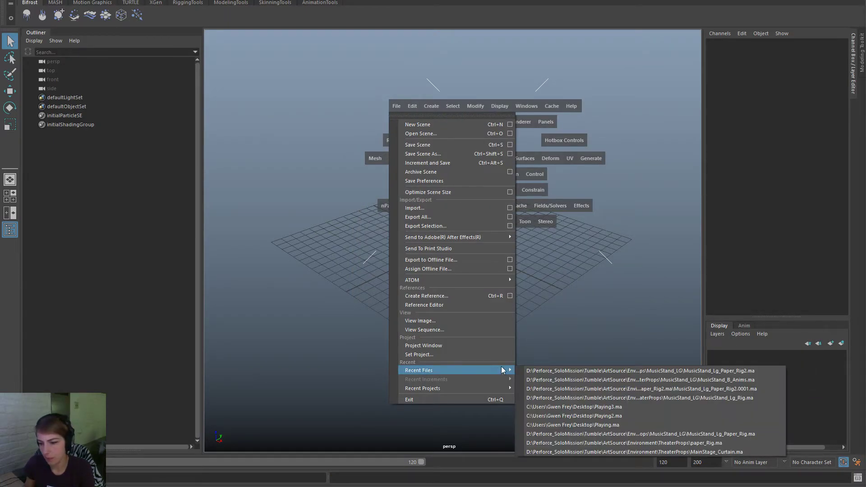
{"action": "mouse_move", "coordinate": [485, 371]}
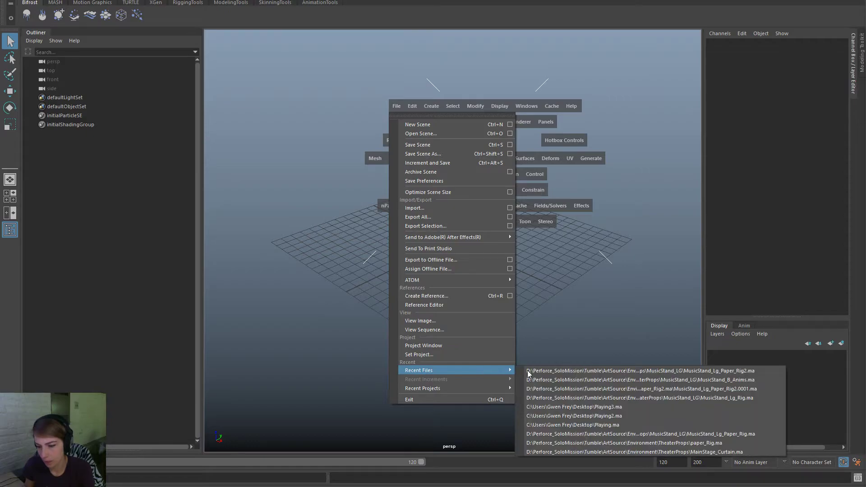
{"action": "left_click", "coordinate": [564, 373]}
{"action": "left_click", "coordinate": [446, 250]}
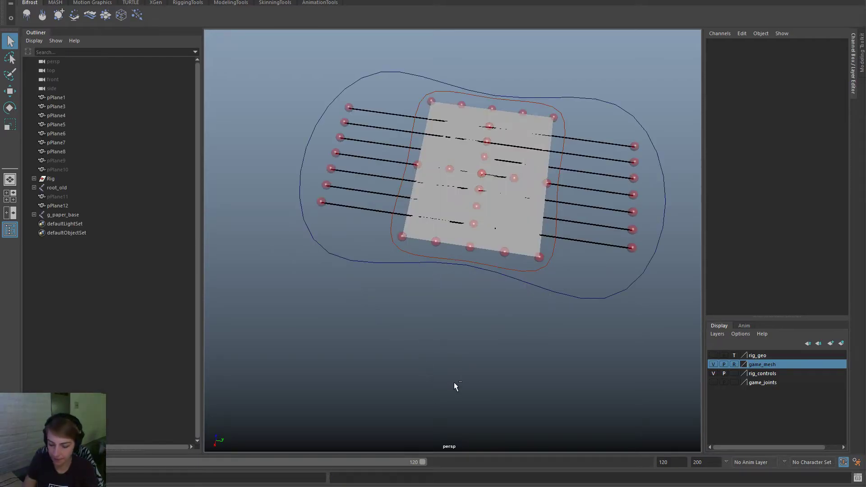
Step: Check the modification dates of the scenes in TheaterProps\MusicStand_LG, sorted newest first, and close the Open dialog
{"action": "key", "text": "ctrl+o"}
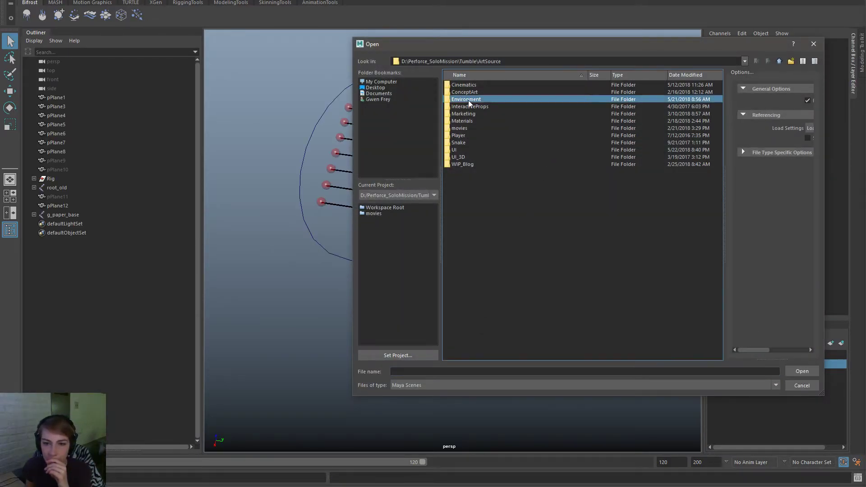
{"action": "double_click", "coordinate": [469, 100]}
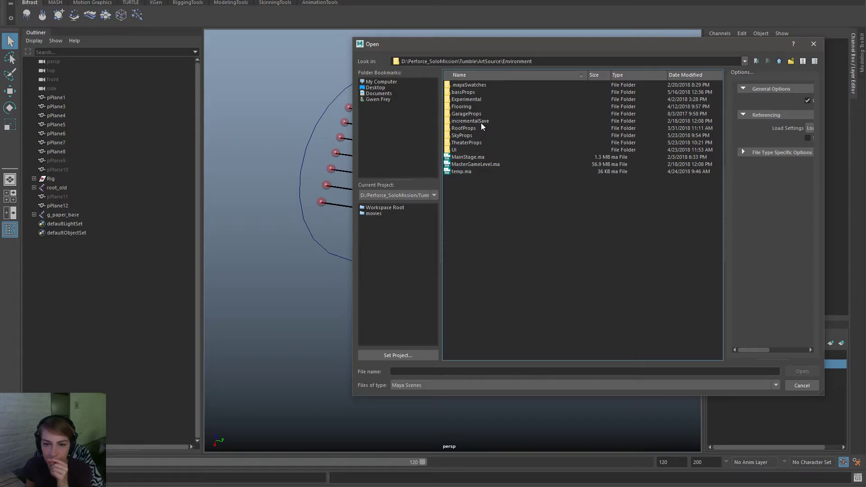
{"action": "double_click", "coordinate": [482, 142]}
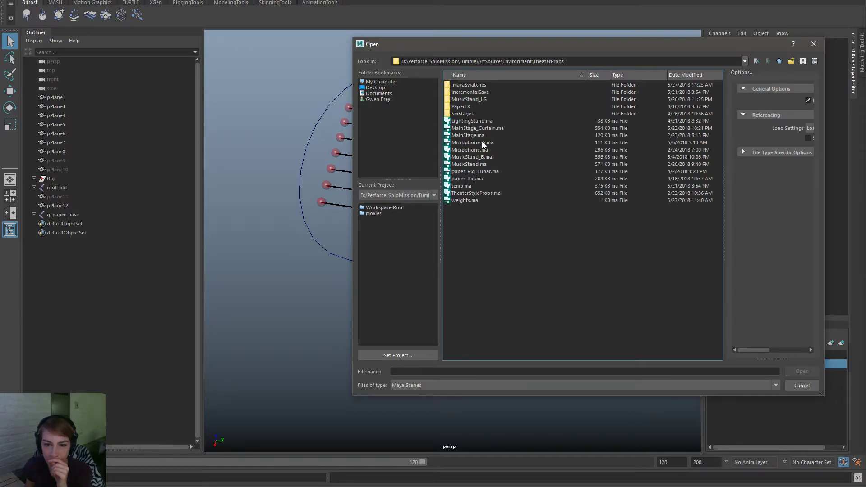
{"action": "double_click", "coordinate": [481, 100]}
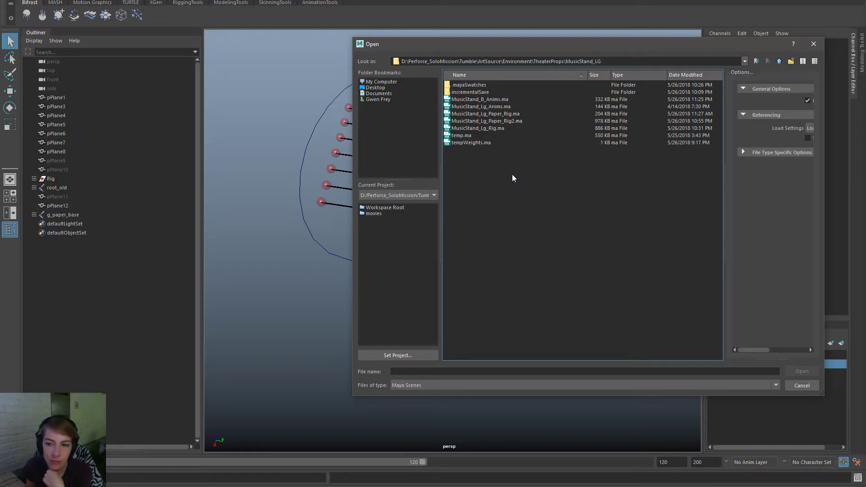
{"action": "left_click", "coordinate": [696, 75]}
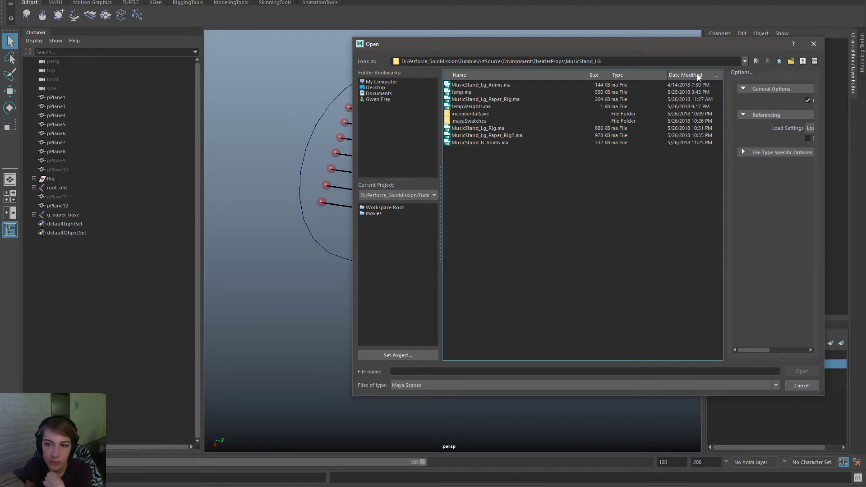
{"action": "left_click", "coordinate": [697, 74]}
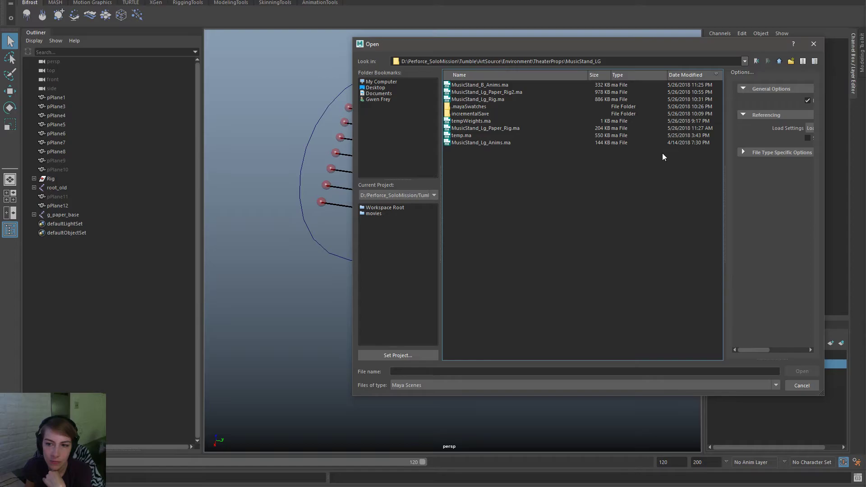
{"action": "left_click", "coordinate": [812, 45]}
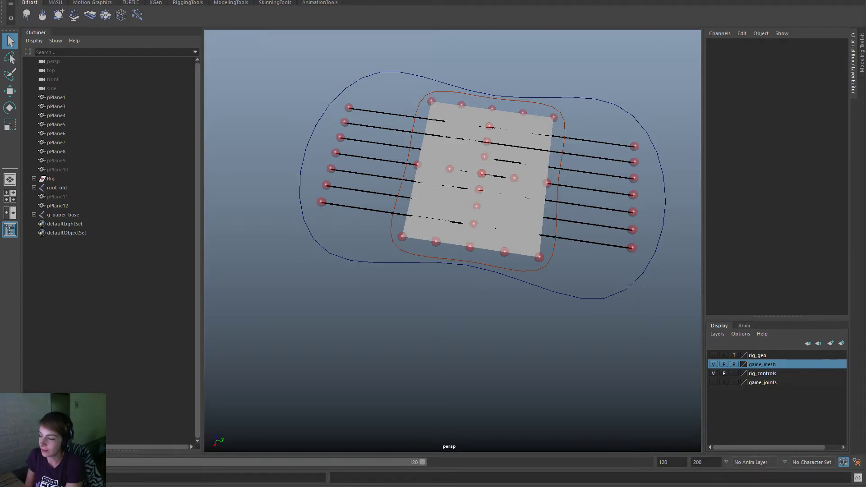
Step: Test the paper's deformation by moving paper_base_control, undo the move, and inspect the rig from an angle
{"action": "scroll", "coordinate": [563, 281], "scroll_direction": "up", "scroll_amount": 2}
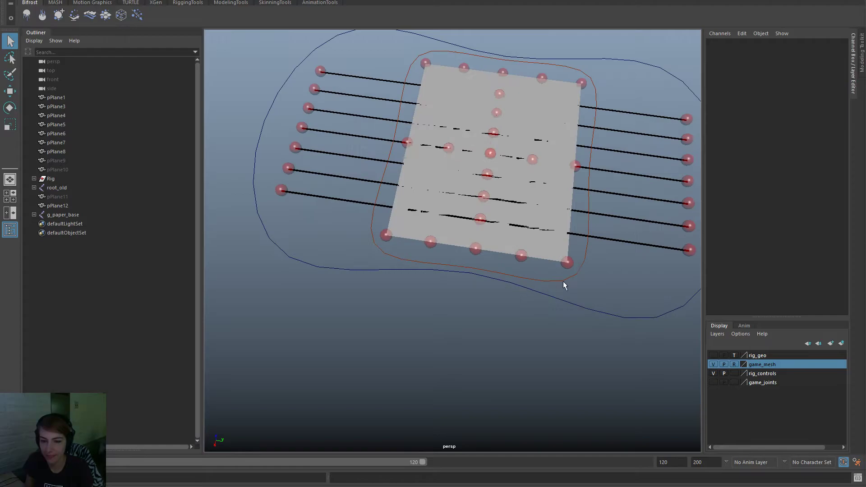
{"action": "left_click", "coordinate": [587, 253]}
{"action": "key", "text": "w"}
{"action": "left_click_drag", "start_coordinate": [495, 140], "coordinate": [495, 112]}
{"action": "key", "text": "ctrl+z"}
{"action": "left_click_drag", "start_coordinate": [550, 267], "coordinate": [505, 255], "text": "alt"}
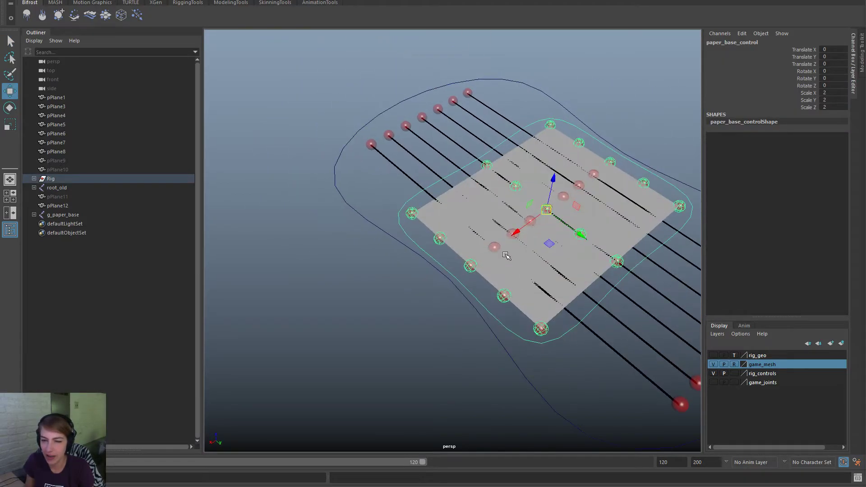
{"action": "left_click_drag", "start_coordinate": [585, 298], "coordinate": [453, 282], "text": "alt"}
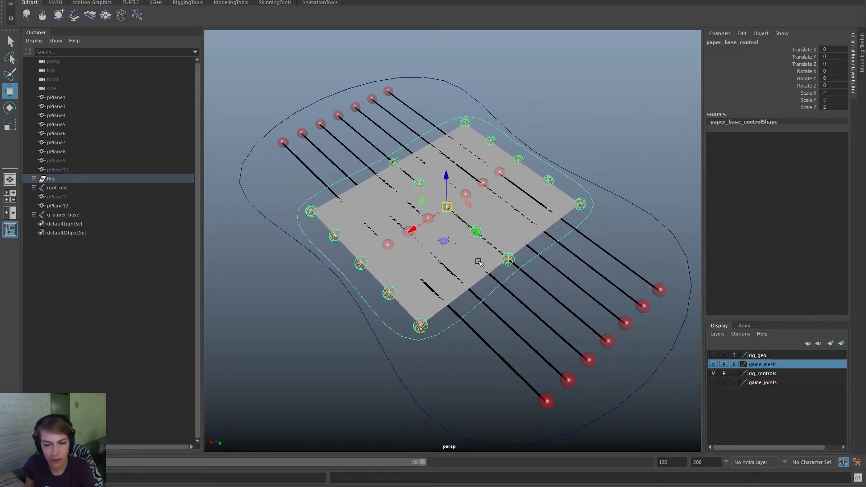
{"action": "left_click_drag", "start_coordinate": [480, 263], "coordinate": [489, 253], "text": "alt"}
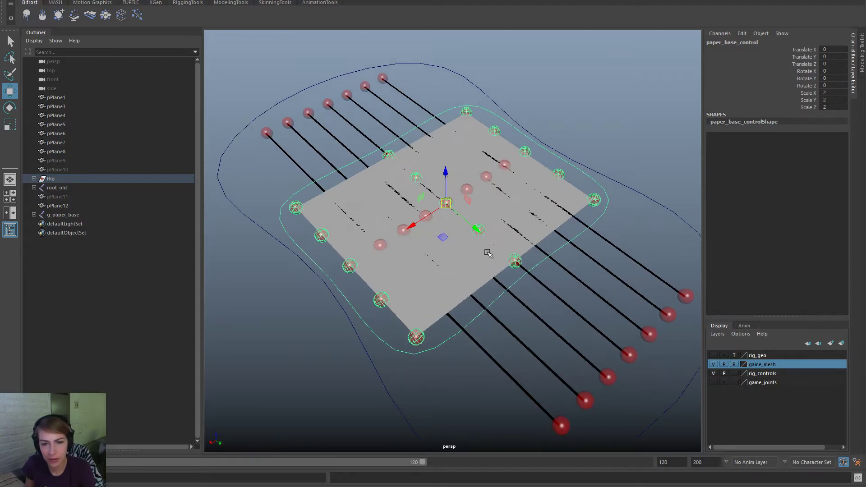
Step: Expand the Rig group in the Outliner and delete the hidden mesh pPlane11
{"action": "left_click", "coordinate": [34, 178]}
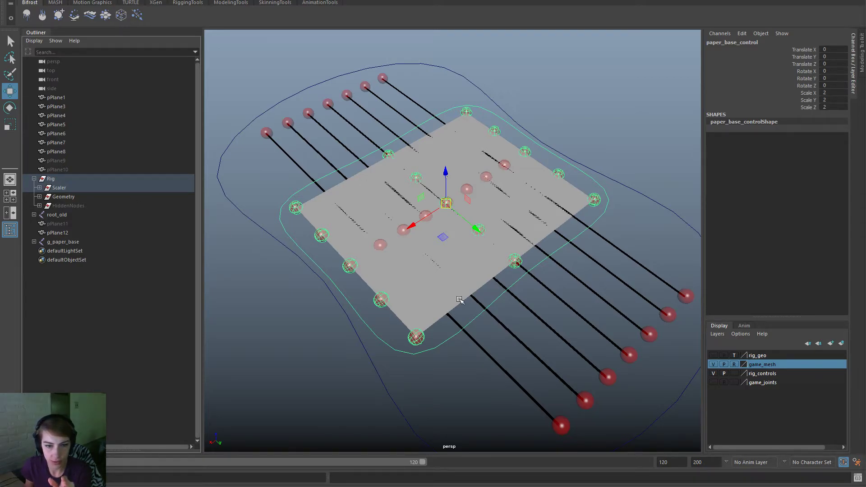
{"action": "left_click", "coordinate": [413, 307]}
{"action": "left_click", "coordinate": [63, 197]}
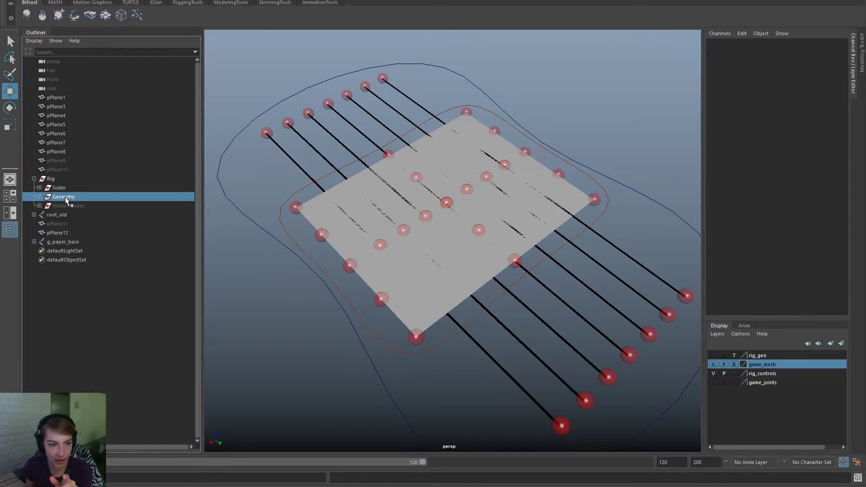
{"action": "left_click", "coordinate": [66, 223]}
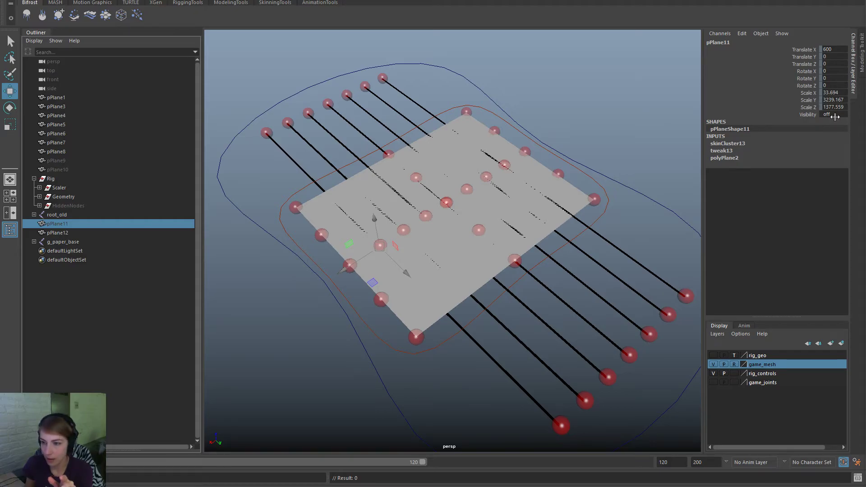
{"action": "key", "text": "Delete"}
Step: Identify the pPlane12 paper mesh and raise paper_base_control to test how the paper follows it
{"action": "left_click", "coordinate": [90, 222]}
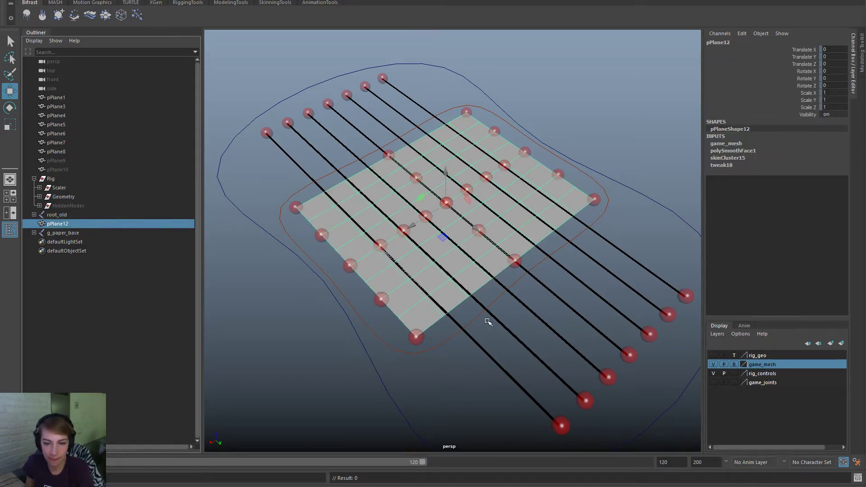
{"action": "left_click", "coordinate": [441, 348]}
{"action": "scroll", "coordinate": [482, 371], "scroll_direction": "down", "scroll_amount": 4}
{"action": "left_click_drag", "start_coordinate": [448, 177], "coordinate": [447, 171]}
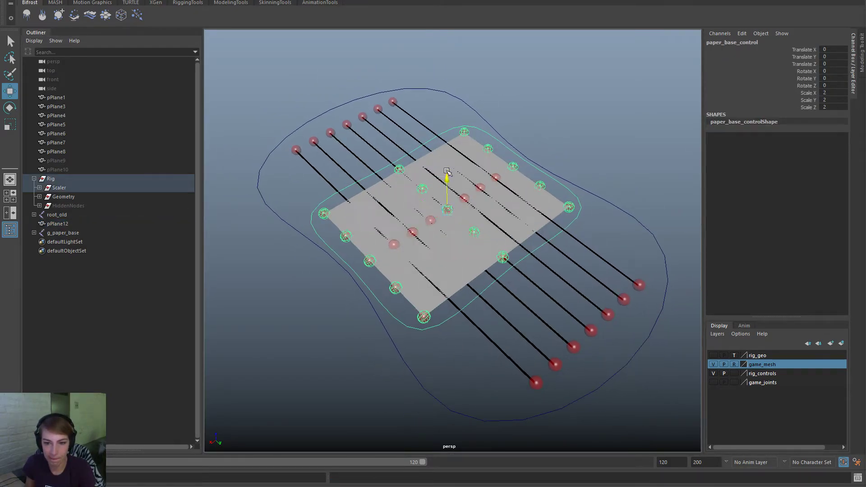
{"action": "left_click", "coordinate": [599, 90]}
Step: Unbind the skin from the pPlane12 paper mesh and delete its construction history
{"action": "left_click", "coordinate": [136, 224]}
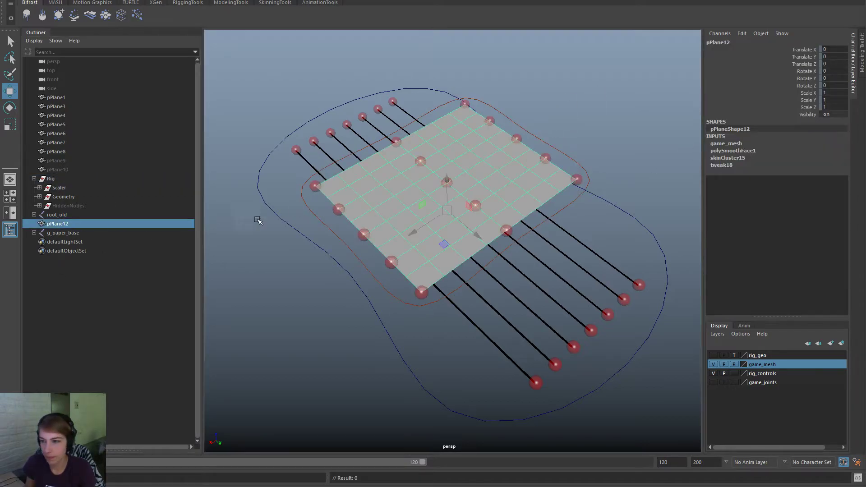
{"action": "scroll", "coordinate": [257, 220], "scroll_direction": "up", "scroll_amount": 1}
{"action": "key", "text": "space"}
{"action": "left_click", "coordinate": [404, 195]}
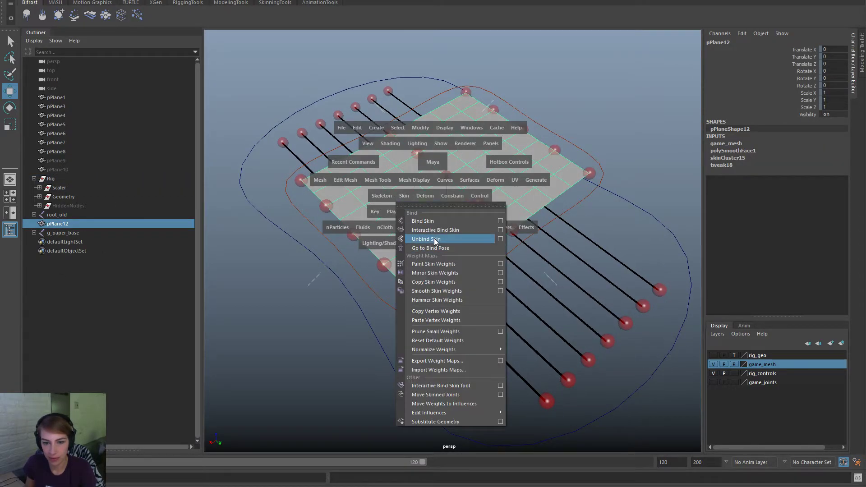
{"action": "left_click", "coordinate": [435, 241]}
{"action": "left_click", "coordinate": [356, 130]}
{"action": "mouse_move", "coordinate": [426, 236]}
{"action": "left_click", "coordinate": [495, 245]}
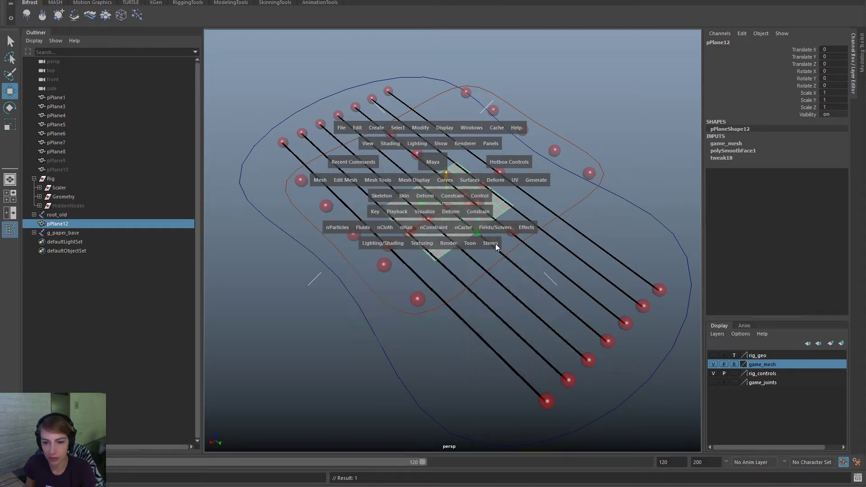
Step: Set pPlane12's Scale X, Y and Z to 2
{"action": "left_click_drag", "start_coordinate": [834, 92], "coordinate": [834, 108]}
{"action": "type", "text": "2"}
{"action": "key", "text": "Return"}
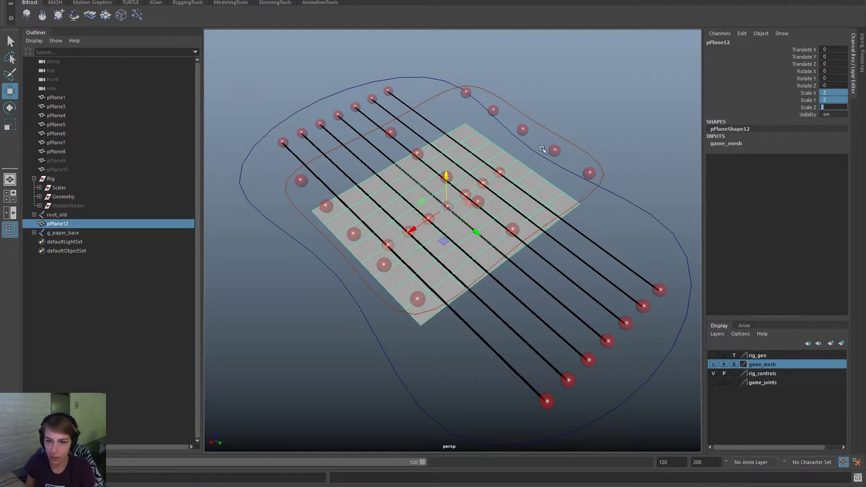
Step: Reset paper_base_control by setting its Translate Z to 0
{"action": "left_click", "coordinate": [634, 113]}
{"action": "left_click_drag", "start_coordinate": [634, 112], "coordinate": [569, 159], "text": "alt"}
{"action": "left_click", "coordinate": [575, 159]}
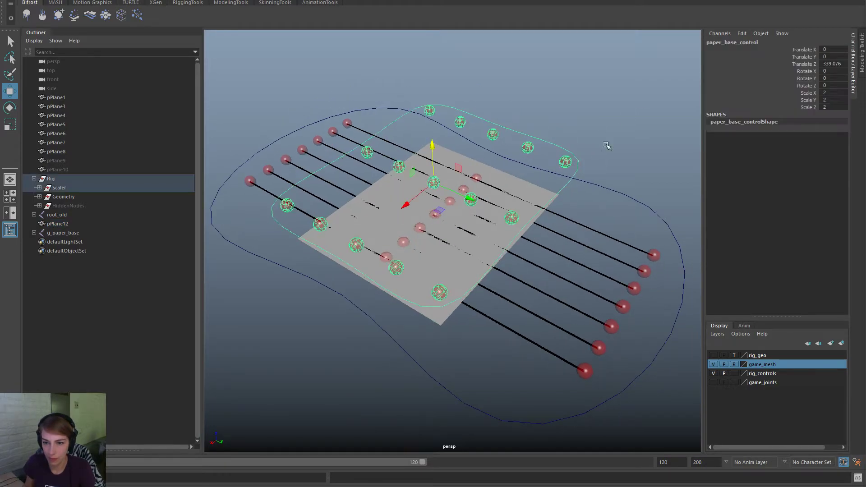
{"action": "left_click", "coordinate": [834, 64]}
{"action": "type", "text": "0"}
{"action": "key", "text": "Return"}
Step: Hide the line controls by turning off the visibility of all_lines_control_control_buffer
{"action": "left_click_drag", "start_coordinate": [633, 235], "coordinate": [658, 193]}
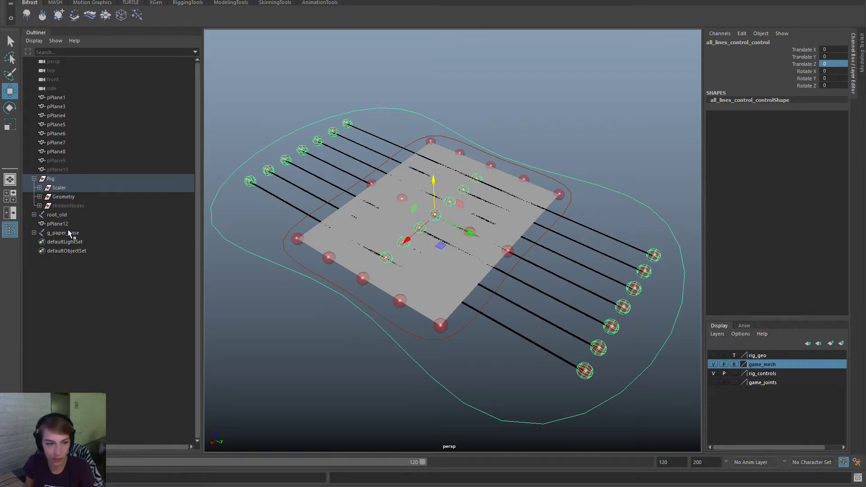
{"action": "key", "text": "f"}
{"action": "left_click", "coordinate": [135, 225]}
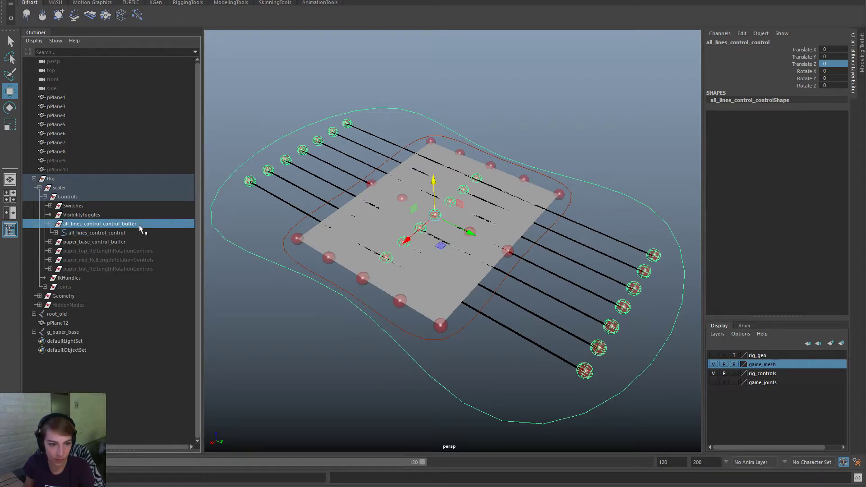
{"action": "double_click", "coordinate": [838, 116]}
{"action": "type", "text": "0"}
{"action": "key", "text": "Return"}
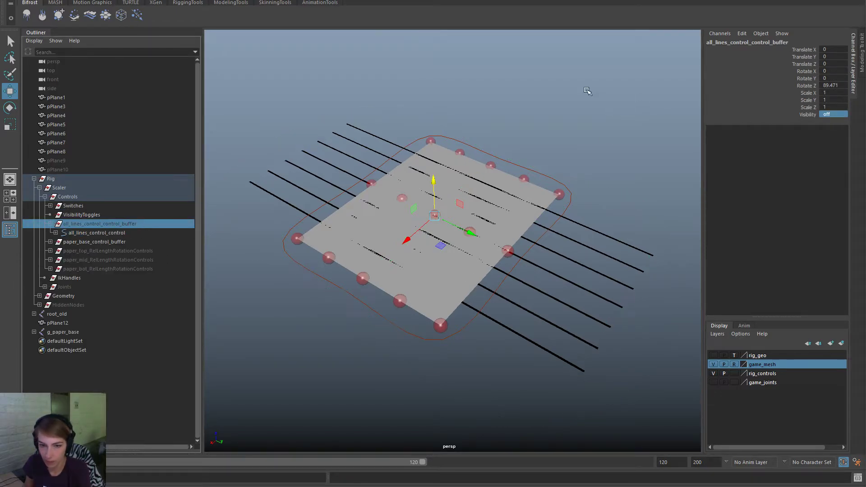
{"action": "left_click", "coordinate": [578, 109]}
{"action": "scroll", "coordinate": [581, 261], "scroll_direction": "up", "scroll_amount": 3}
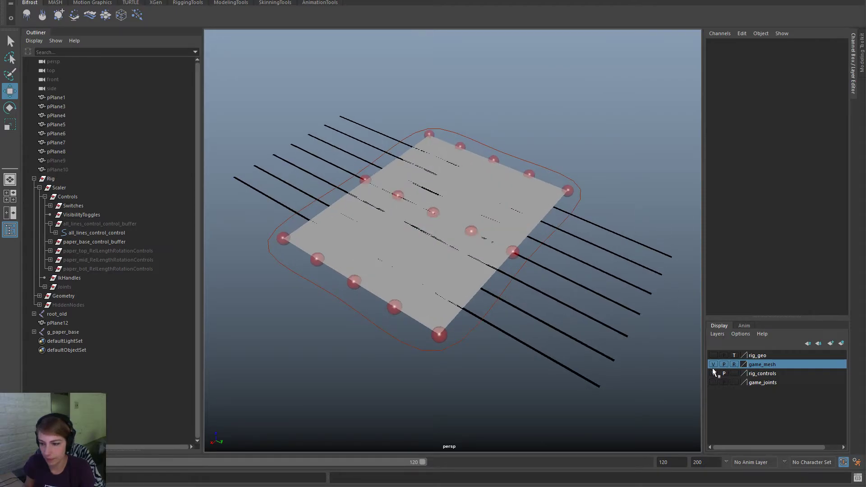
Step: Inspect the Joints group and the pPlane12 mesh in the Outliner
{"action": "left_click_drag", "start_coordinate": [653, 406], "coordinate": [580, 247]}
{"action": "left_click", "coordinate": [86, 288]}
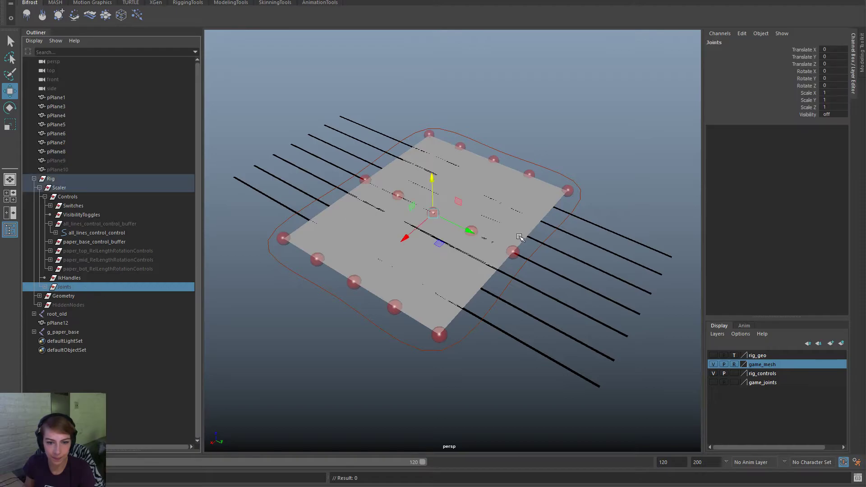
{"action": "left_click", "coordinate": [581, 196]}
{"action": "left_click", "coordinate": [546, 201]}
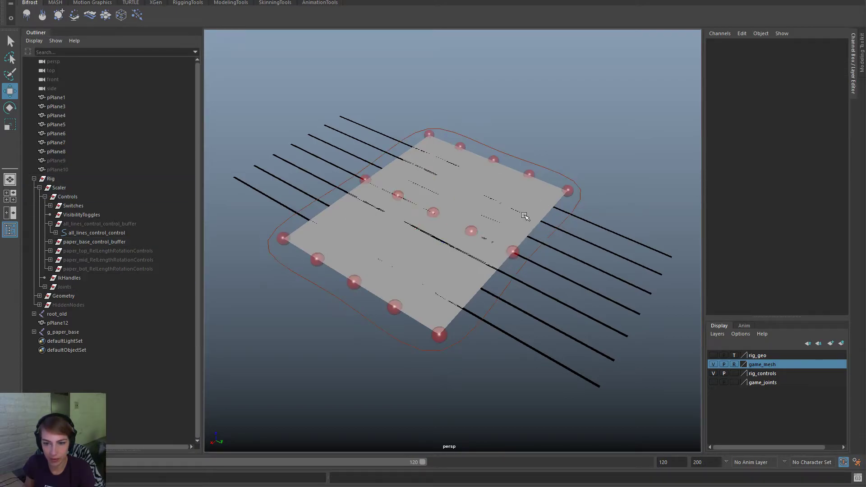
{"action": "left_click", "coordinate": [73, 342]}
{"action": "left_click", "coordinate": [79, 324]}
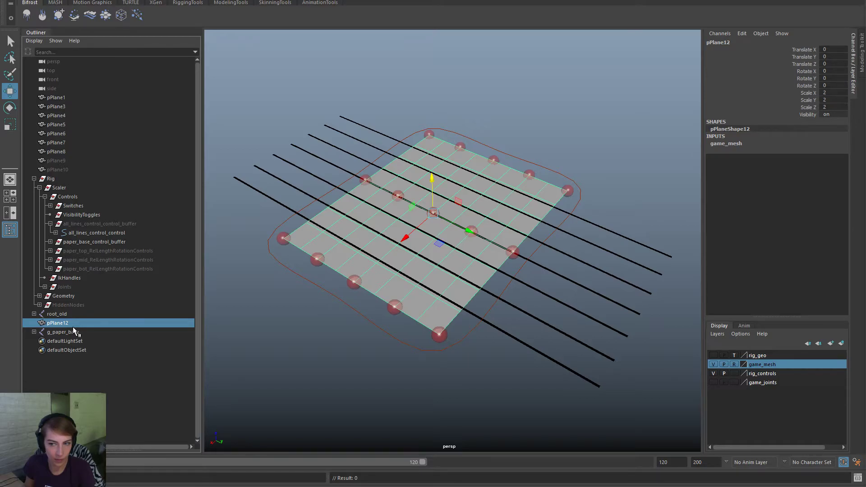
Step: Undo the line control hiding, the pPlane12 scaling, history deletion and unbinding, and the deletion of pPlane11, back to the start of the undo history
{"action": "key", "text": "ctrl+z"}
{"action": "key", "text": "ctrl+z"}
{"action": "key", "text": "ctrl+z"}
{"action": "key", "text": "ctrl+z"}
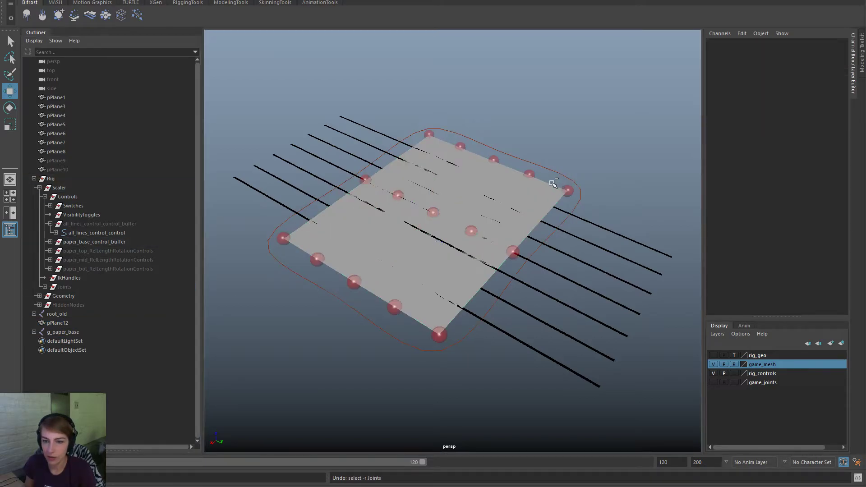
{"action": "key", "text": "ctrl+z"}
{"action": "key", "text": "ctrl+z"}
{"action": "key", "text": "ctrl+z"}
{"action": "key", "text": "ctrl+z"}
{"action": "key", "text": "ctrl+z"}
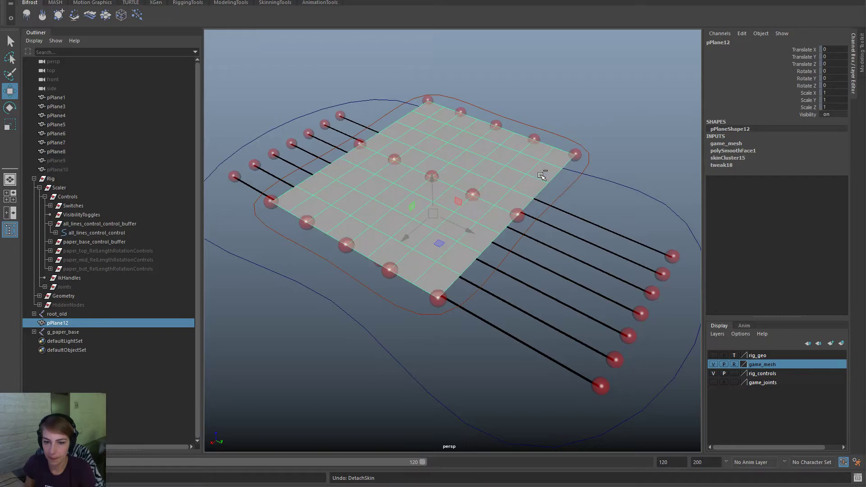
{"action": "key", "text": "ctrl+z"}
{"action": "key", "text": "ctrl+z"}
{"action": "key", "text": "ctrl+z"}
{"action": "key", "text": "ctrl+z"}
{"action": "key", "text": "ctrl+z"}
{"action": "key", "text": "ctrl+z"}
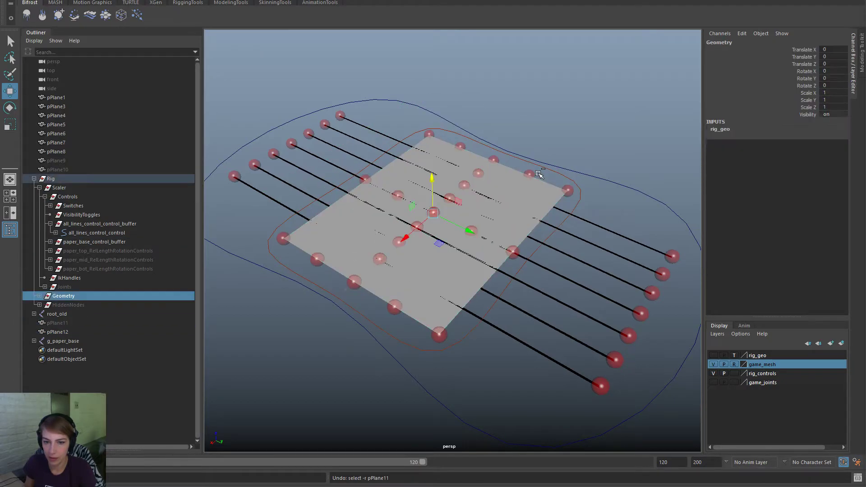
{"action": "key", "text": "ctrl+z"}
{"action": "key", "text": "ctrl+z"}
{"action": "key", "text": "ctrl+z"}
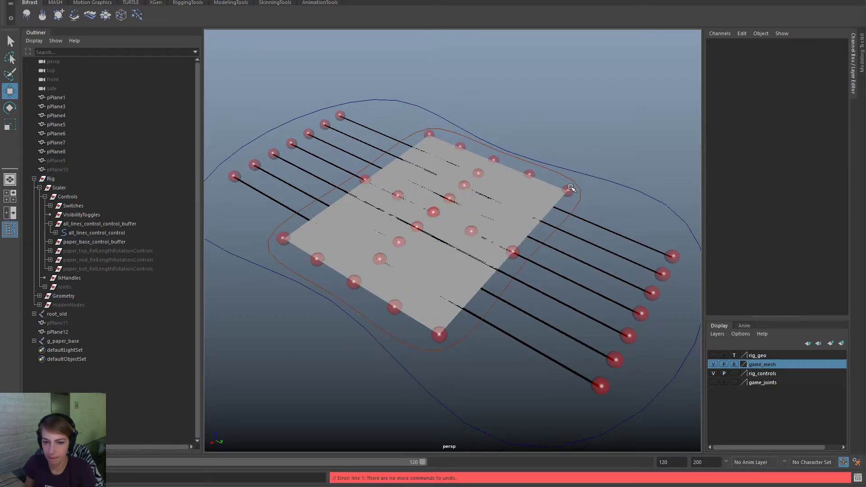
Step: Unbind the skin from pPlane12 and set its polySmoothFace1 Divisions to 0
{"action": "left_click", "coordinate": [75, 305]}
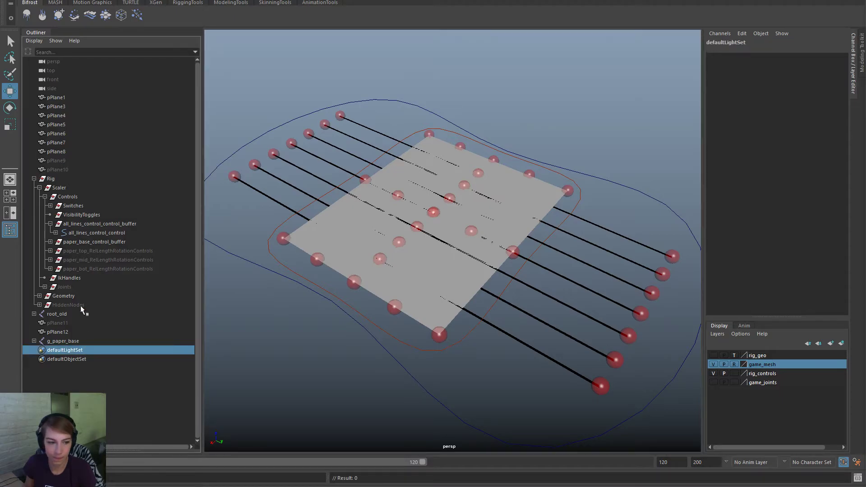
{"action": "left_click", "coordinate": [76, 331]}
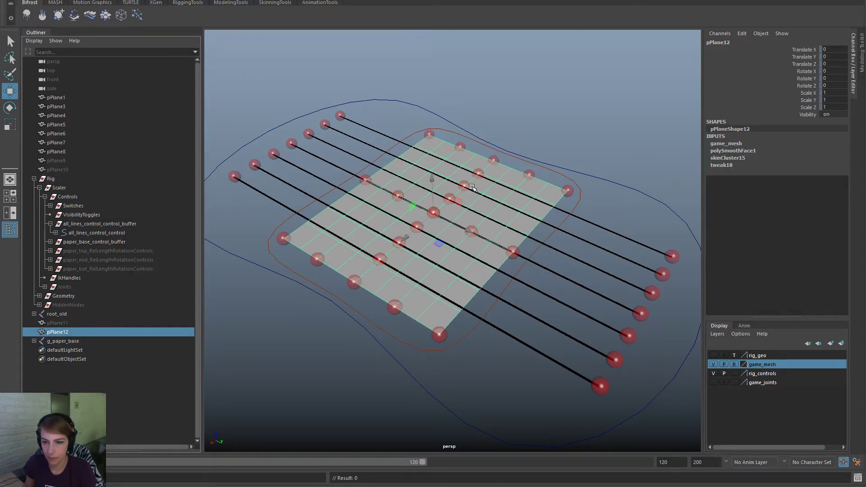
{"action": "right_click_drag", "start_coordinate": [472, 187], "coordinate": [505, 265]}
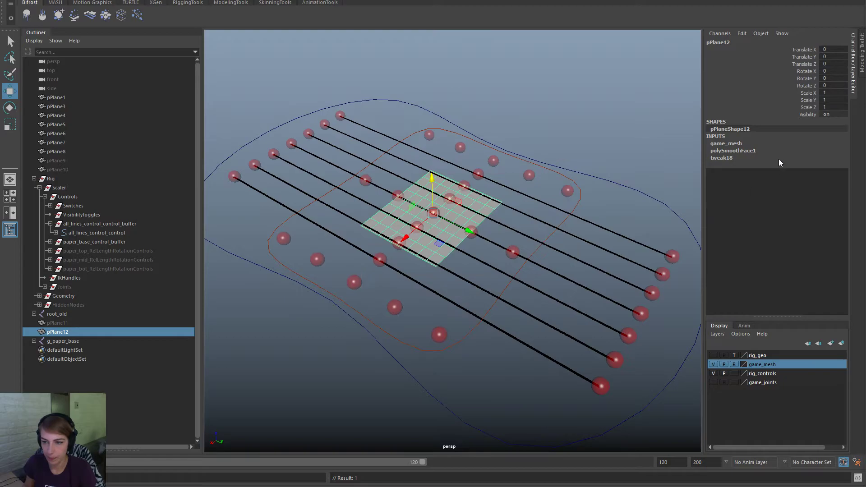
{"action": "left_click", "coordinate": [758, 151]}
{"action": "left_click", "coordinate": [826, 172]}
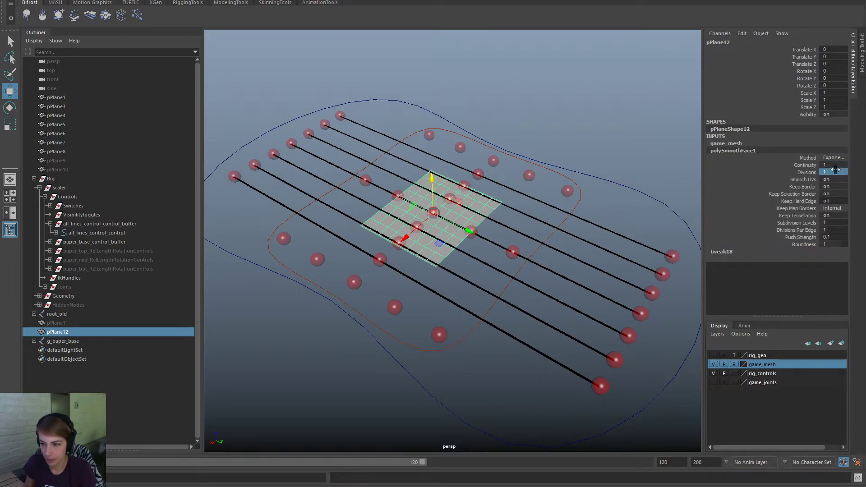
{"action": "type", "text": "0"}
{"action": "key", "text": "Return"}
Step: Delete pPlane12's construction history and set its Scale X, Y and Z to 2
{"action": "scroll", "coordinate": [353, 152], "scroll_direction": "up", "scroll_amount": 1}
{"action": "key", "text": "space"}
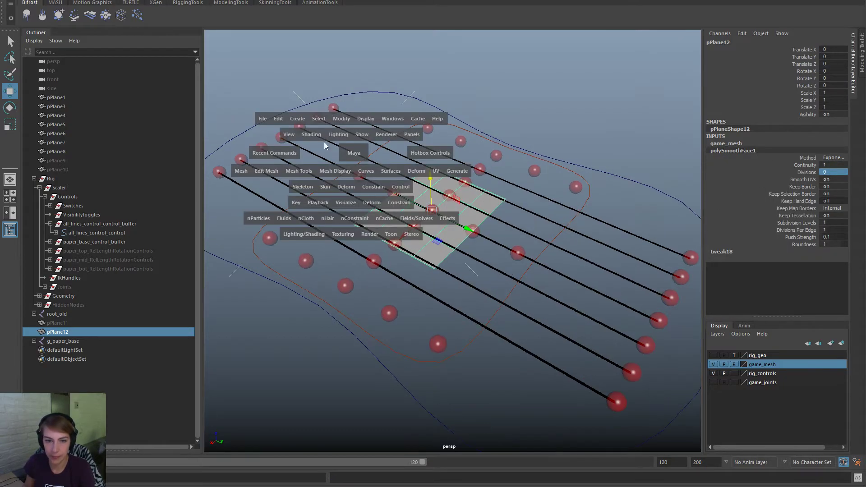
{"action": "left_click_drag", "start_coordinate": [281, 119], "coordinate": [317, 204]}
{"action": "left_click", "coordinate": [429, 235]}
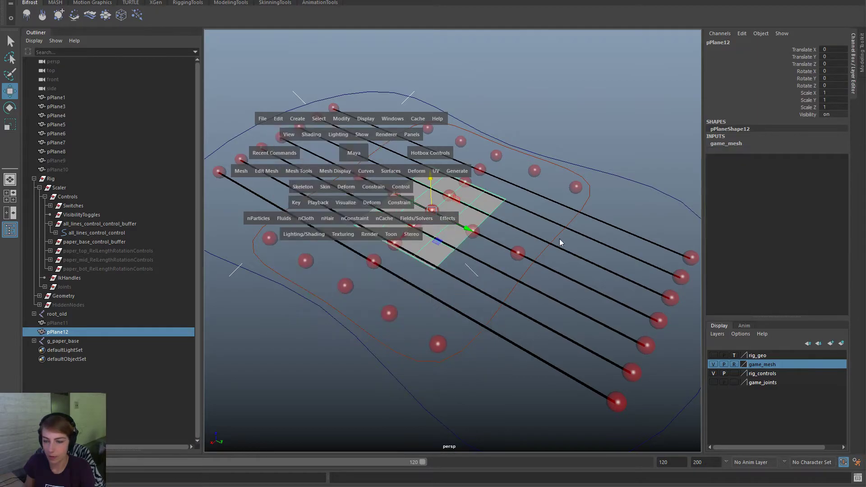
{"action": "left_click_drag", "start_coordinate": [832, 93], "coordinate": [832, 108]}
{"action": "type", "text": "2"}
{"action": "key", "text": "Return"}
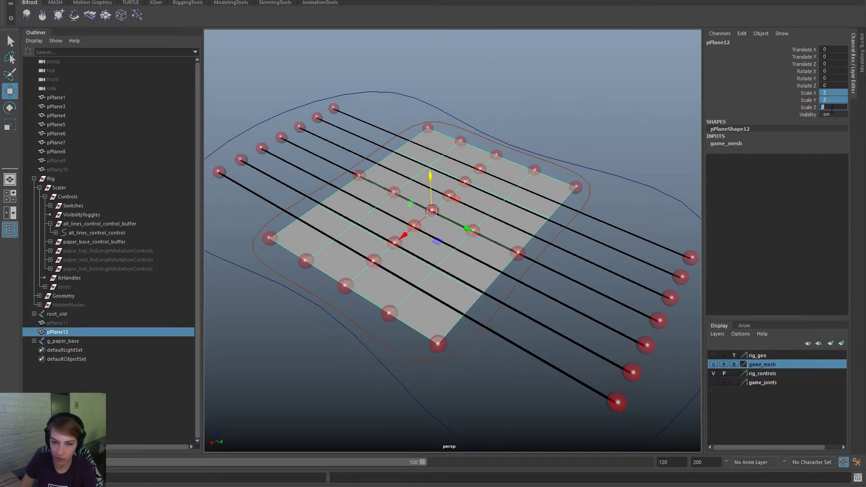
{"action": "left_click", "coordinate": [523, 72]}
{"action": "scroll", "coordinate": [441, 222], "scroll_direction": "up", "scroll_amount": 1}
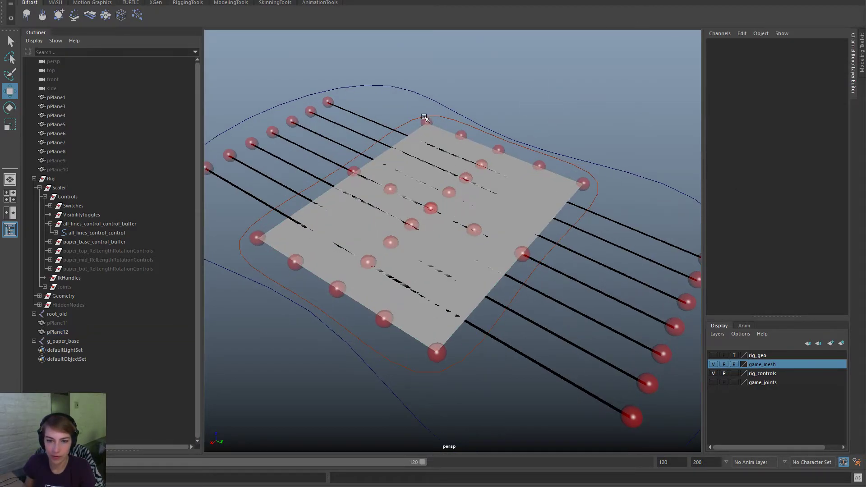
Step: Examine paper_top1Handle and the paper_top rotation controls, Joints and paper_base_control_buffer hierarchies in the Outliner
{"action": "left_click", "coordinate": [425, 118]}
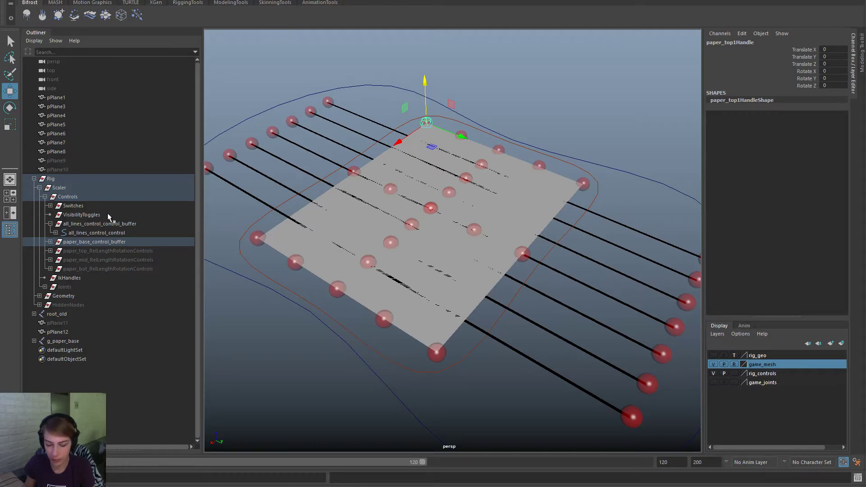
{"action": "left_click", "coordinate": [50, 251]}
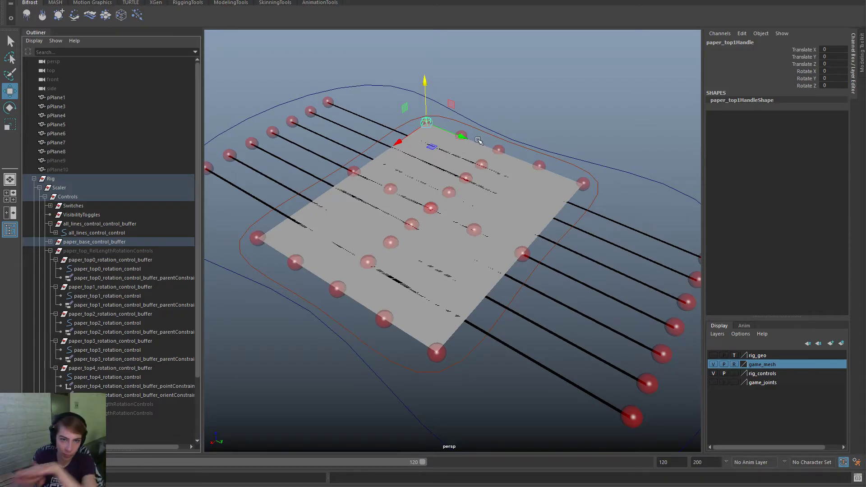
{"action": "scroll", "coordinate": [66, 370], "scroll_direction": "down", "scroll_amount": 3}
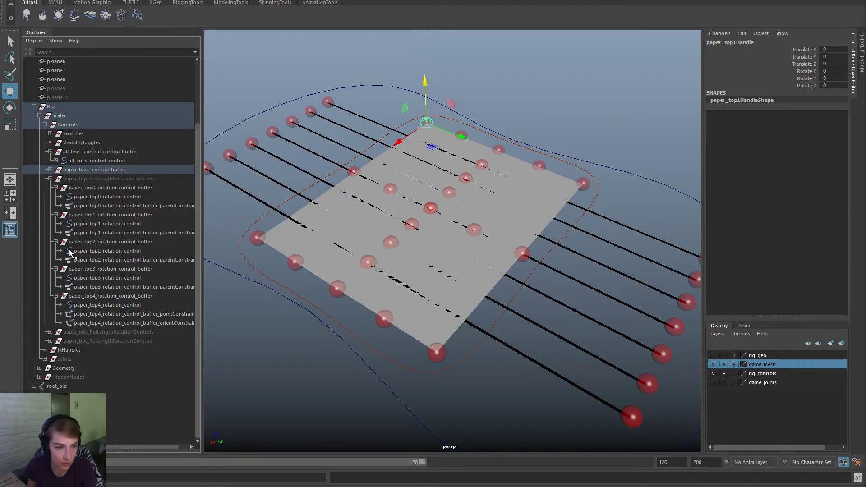
{"action": "left_click", "coordinate": [50, 152]}
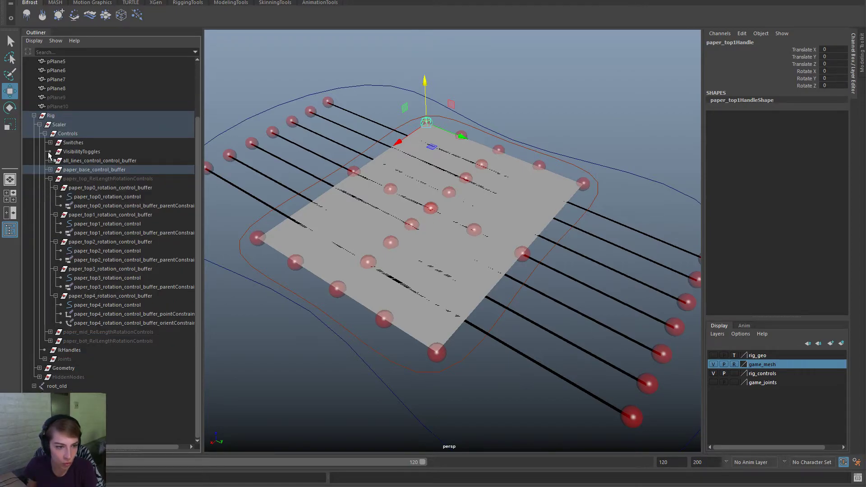
{"action": "left_click", "coordinate": [50, 179]}
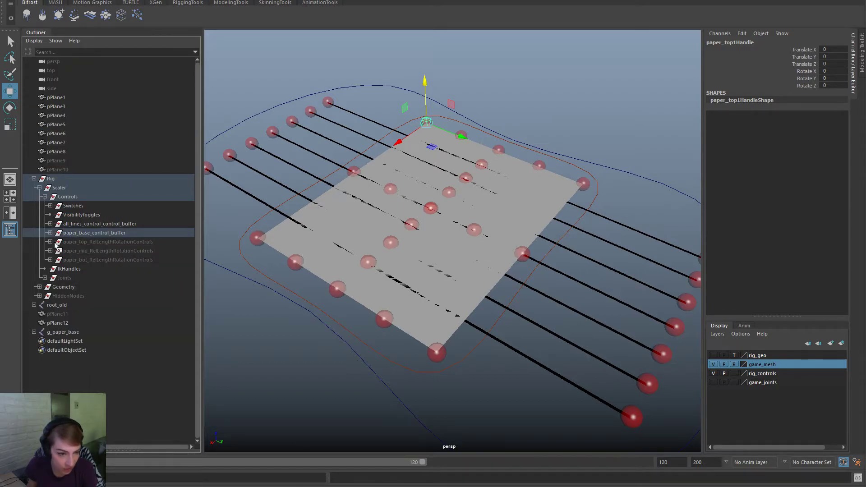
{"action": "left_click", "coordinate": [44, 278]}
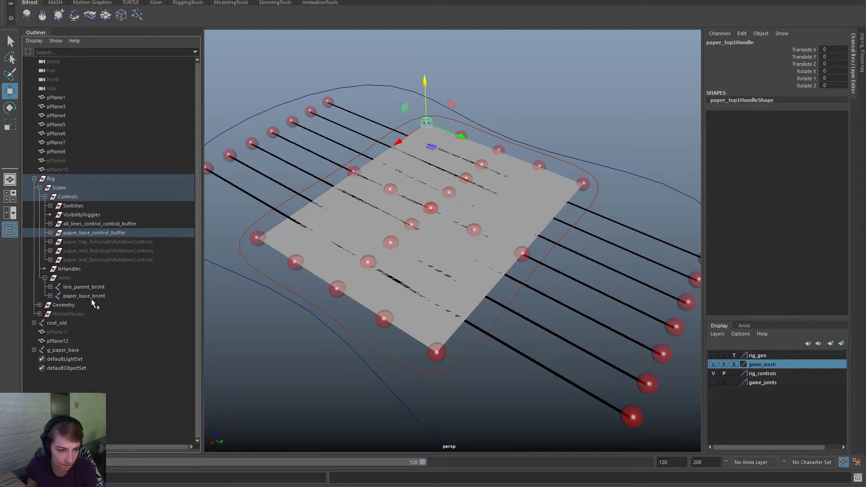
{"action": "left_click", "coordinate": [50, 233]}
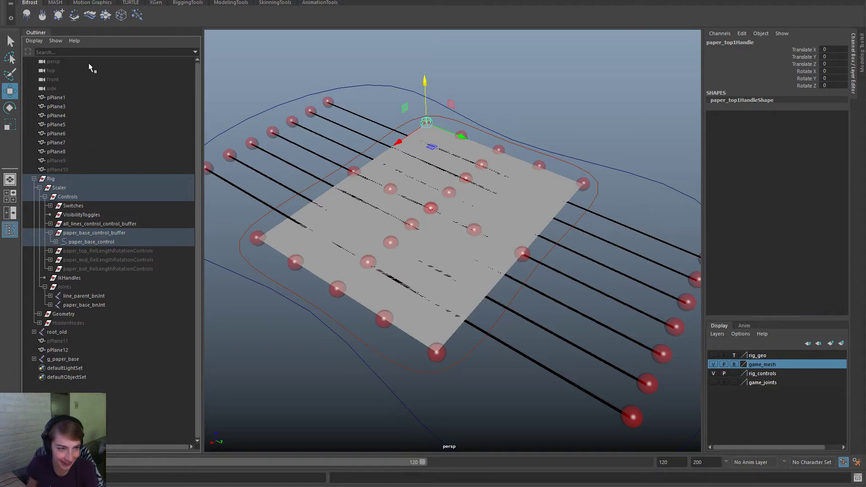
Step: Filter the Outliner by *upLoc* and expand the whole Rig hierarchy
{"action": "left_click", "coordinate": [101, 50]}
{"action": "type", "text": "*upLoc*"}
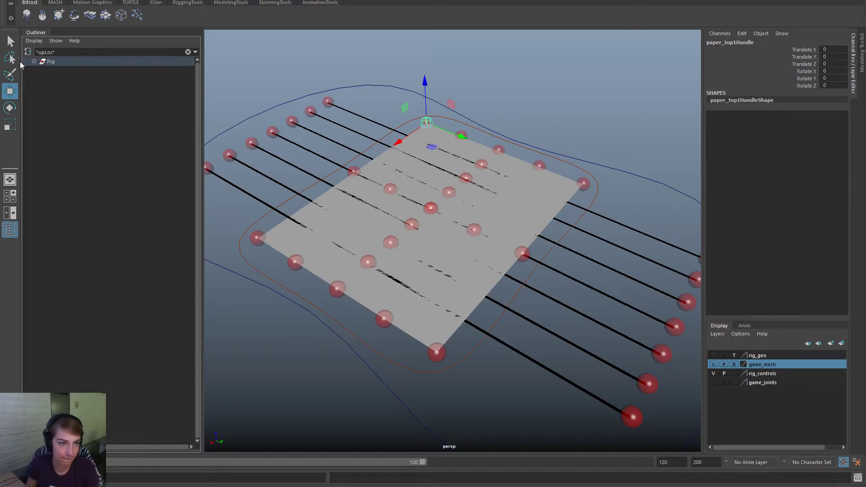
{"action": "left_click", "coordinate": [34, 61], "text": "shift"}
Step: Set Translate Z to 0 and Translate X to 20 on all top, mid and bot paper upLoc locators together
{"action": "left_click", "coordinate": [143, 98]}
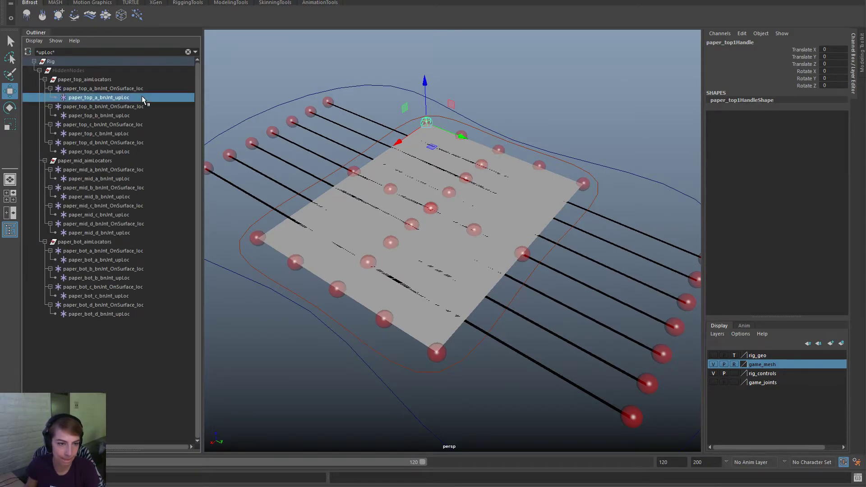
{"action": "left_click", "coordinate": [135, 116], "text": "ctrl"}
{"action": "left_click", "coordinate": [131, 128], "text": "ctrl"}
{"action": "left_click", "coordinate": [132, 127], "text": "ctrl"}
{"action": "left_click", "coordinate": [137, 134], "text": "ctrl"}
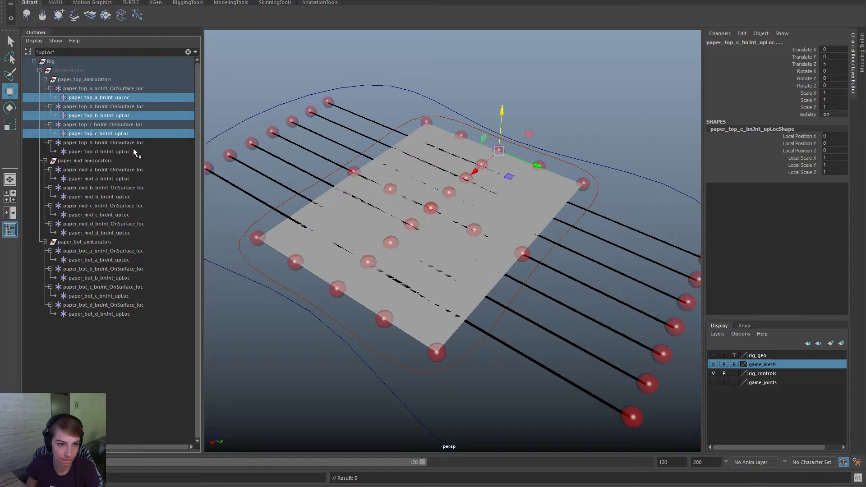
{"action": "left_click", "coordinate": [133, 151], "text": "ctrl"}
{"action": "left_click", "coordinate": [137, 179], "text": "ctrl"}
{"action": "left_click", "coordinate": [141, 197], "text": "ctrl"}
{"action": "left_click", "coordinate": [140, 214], "text": "ctrl"}
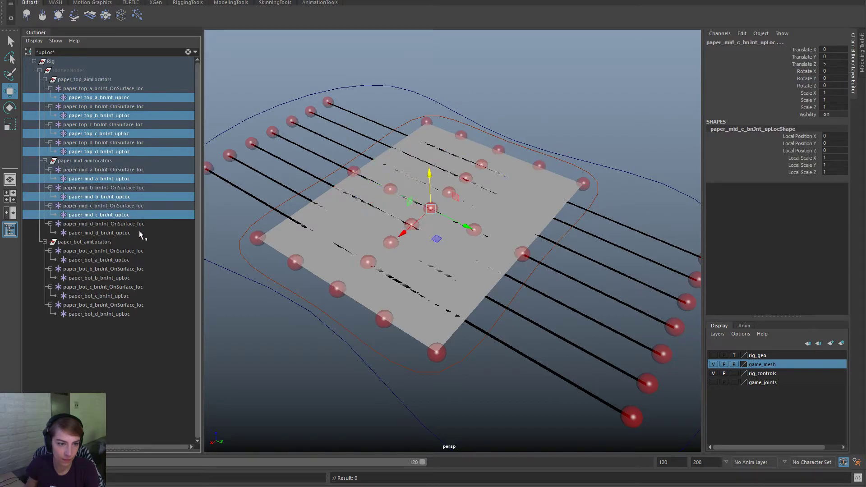
{"action": "left_click", "coordinate": [141, 233], "text": "ctrl"}
{"action": "left_click", "coordinate": [139, 260], "text": "ctrl"}
{"action": "left_click", "coordinate": [138, 278], "text": "ctrl"}
{"action": "left_click", "coordinate": [135, 296], "text": "ctrl"}
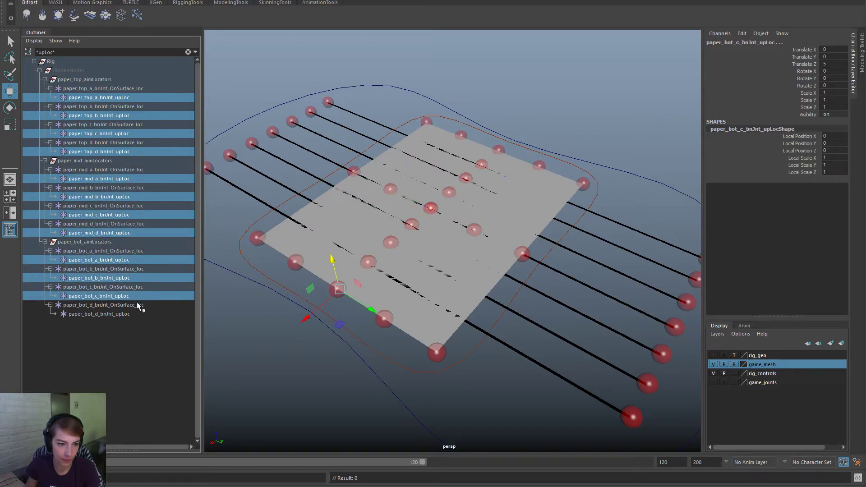
{"action": "left_click", "coordinate": [136, 314], "text": "ctrl"}
{"action": "double_click", "coordinate": [826, 64]}
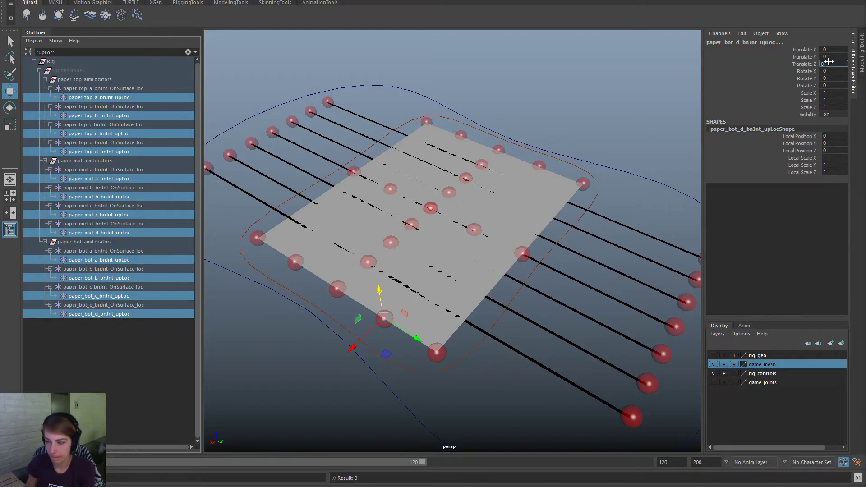
{"action": "left_click", "coordinate": [829, 50]}
{"action": "type", "text": "20"}
{"action": "key", "text": "Return"}
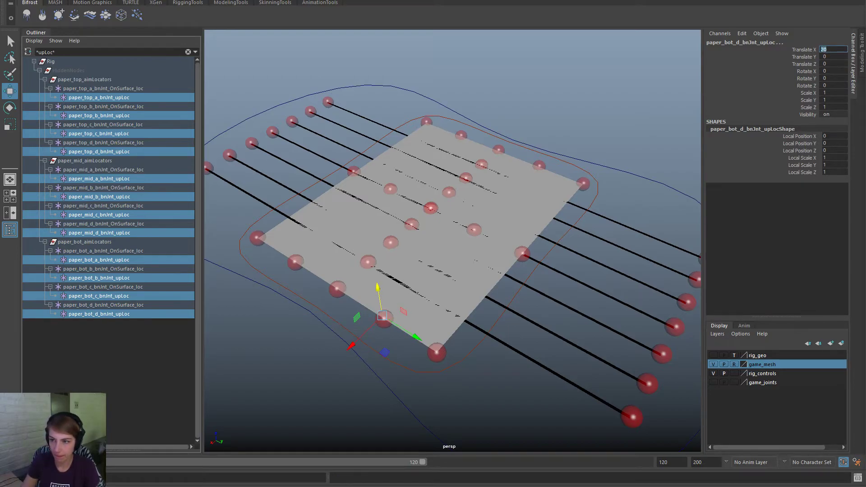
{"action": "left_click_drag", "start_coordinate": [458, 180], "coordinate": [488, 164], "text": "alt"}
{"action": "key", "text": "w"}
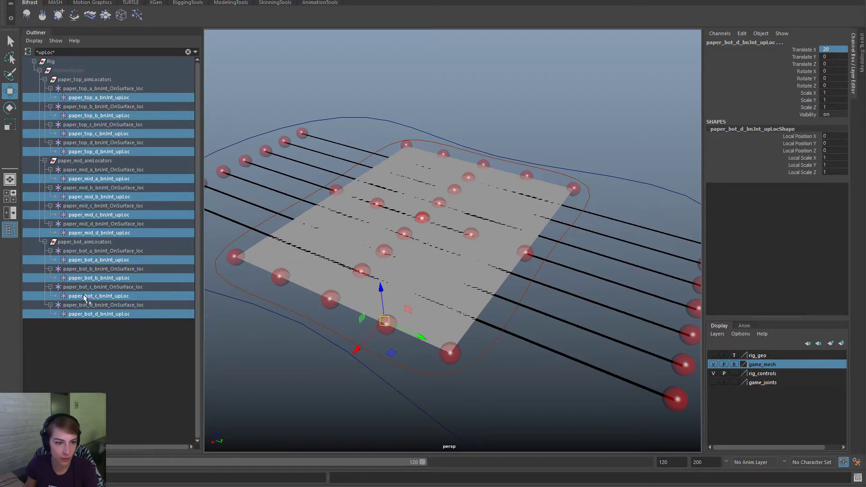
{"action": "left_click", "coordinate": [578, 139]}
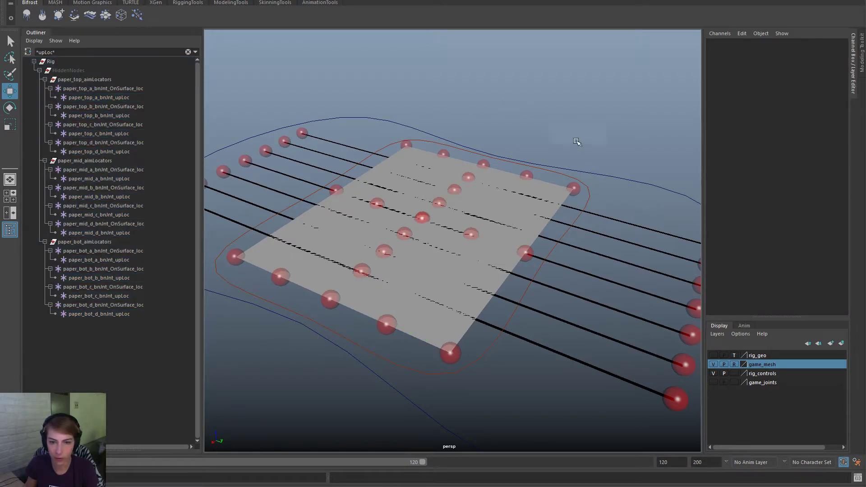
Step: Clear the Outliner filter, collapse HiddenNodes, and expand the Joints hierarchy down through the whole paper_bot_a_bnJnt chain
{"action": "left_click", "coordinate": [188, 52]}
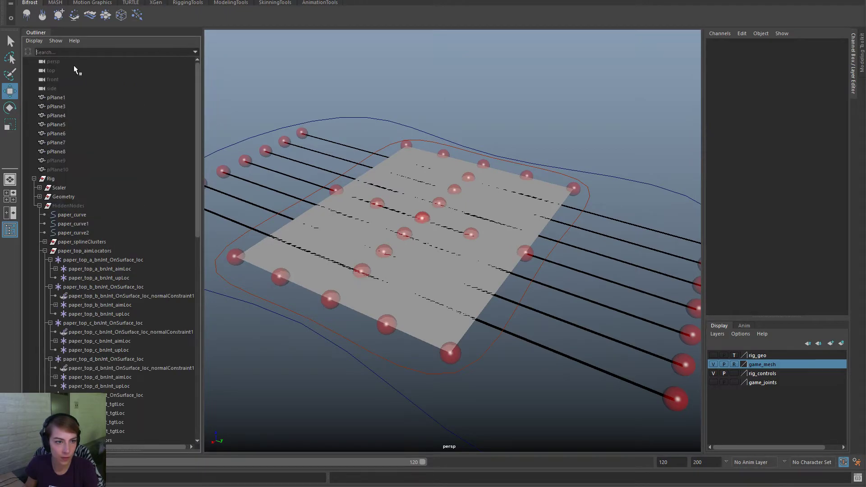
{"action": "left_click", "coordinate": [39, 206]}
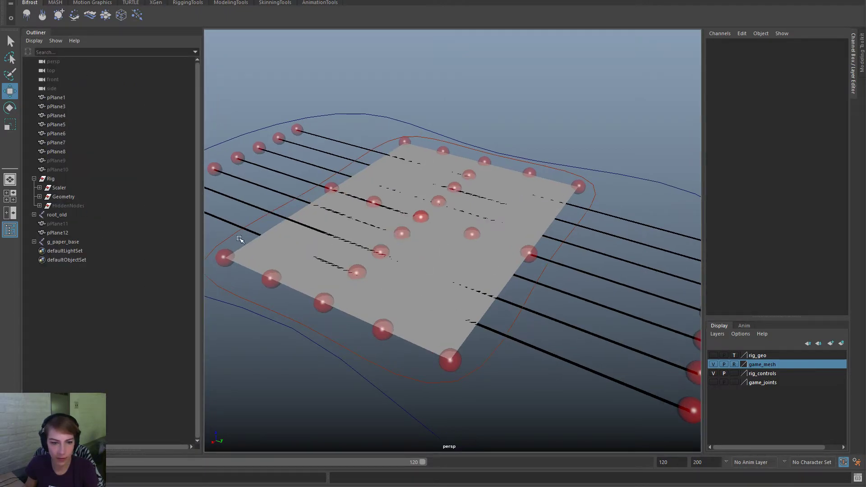
{"action": "left_click", "coordinate": [68, 207]}
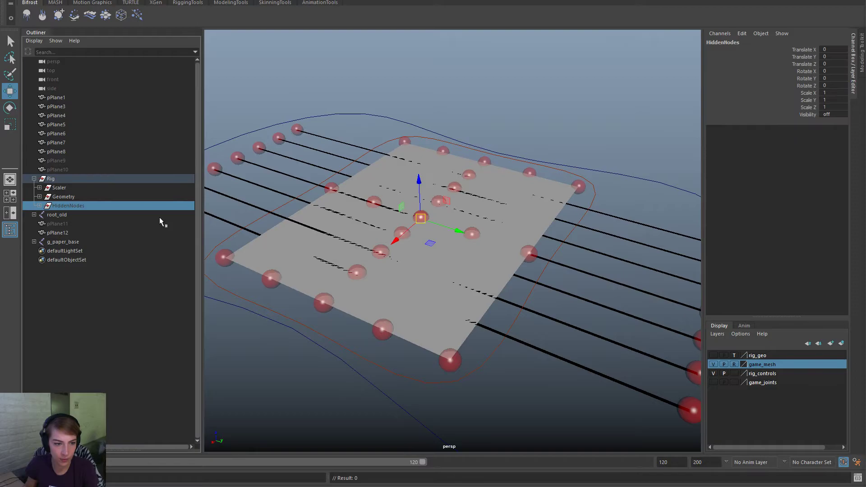
{"action": "left_click", "coordinate": [39, 188]}
{"action": "left_click", "coordinate": [45, 215]}
{"action": "left_click", "coordinate": [50, 232]}
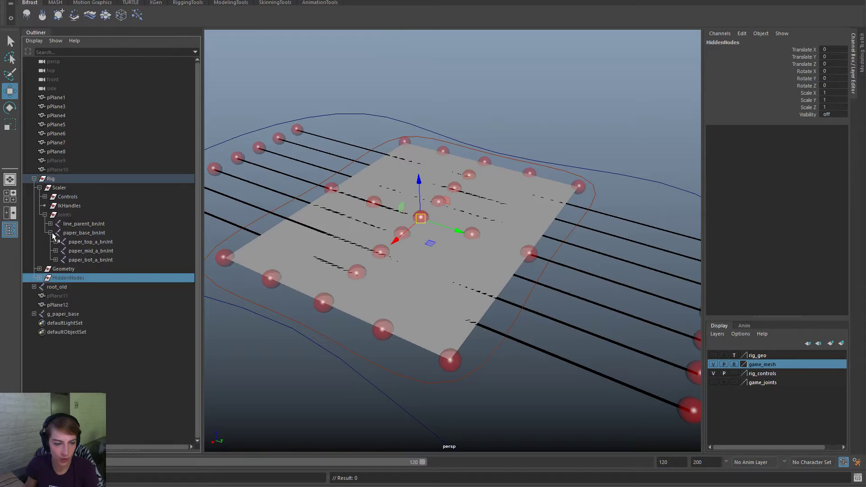
{"action": "left_click", "coordinate": [57, 260], "text": "shift"}
{"action": "scroll", "coordinate": [118, 275], "scroll_direction": "down", "scroll_amount": 3}
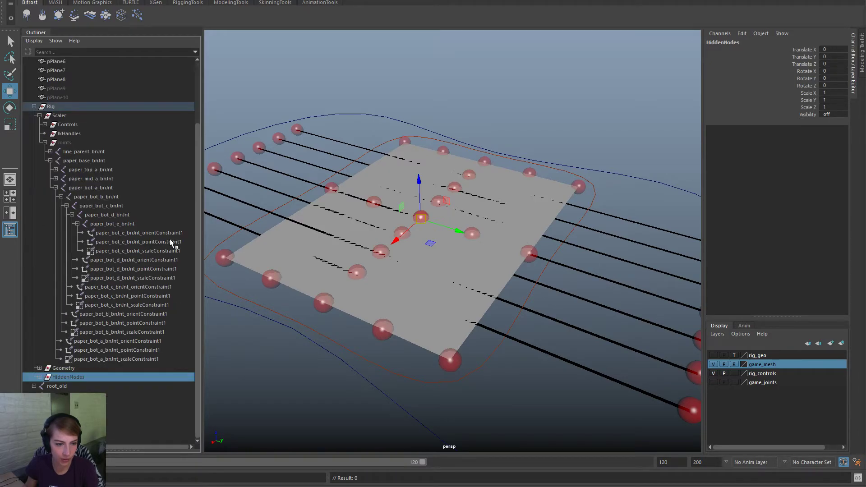
Step: Delete the orient constraints from the paper_bot joints a through e
{"action": "left_click", "coordinate": [171, 234]}
{"action": "left_click", "coordinate": [161, 259], "text": "ctrl"}
{"action": "left_click", "coordinate": [163, 287], "text": "ctrl"}
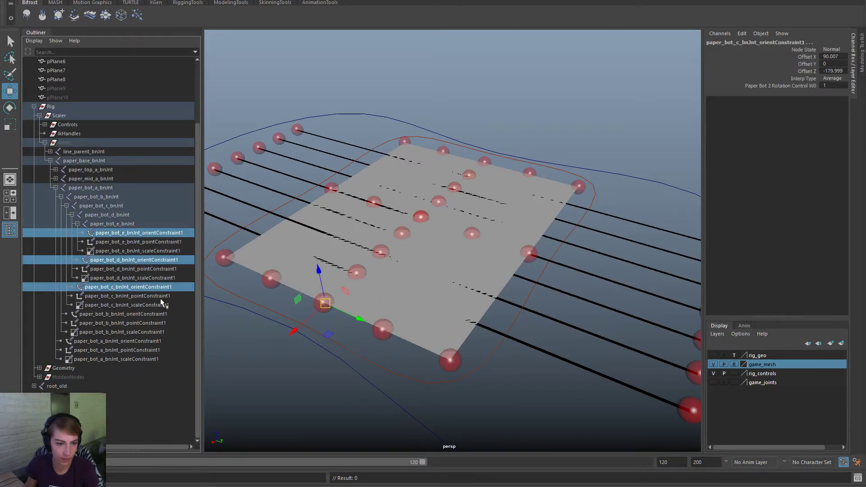
{"action": "left_click", "coordinate": [158, 314], "text": "ctrl"}
{"action": "left_click", "coordinate": [156, 342], "text": "ctrl"}
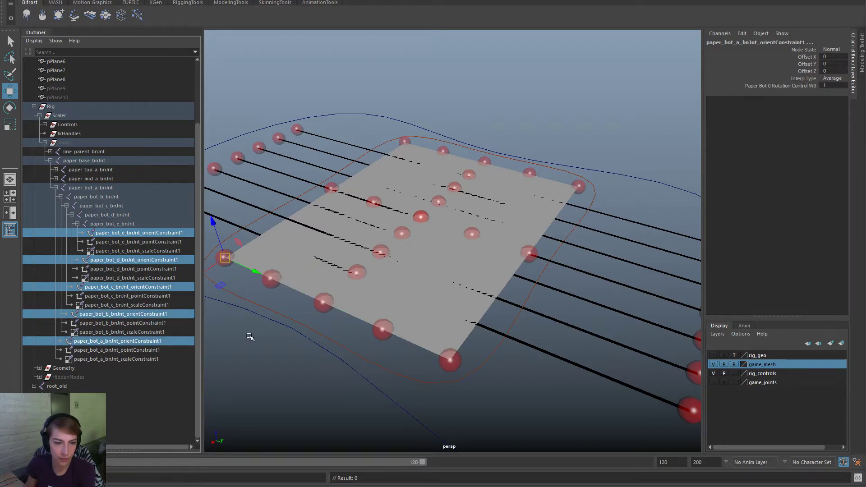
{"action": "key", "text": "Delete"}
{"action": "middle_click_drag", "start_coordinate": [278, 266], "coordinate": [298, 276], "text": "alt"}
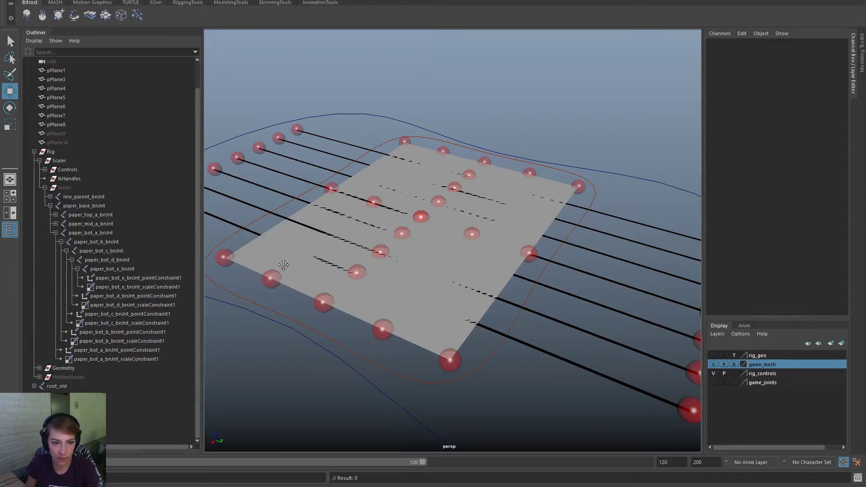
{"action": "key", "text": "ctrl+z"}
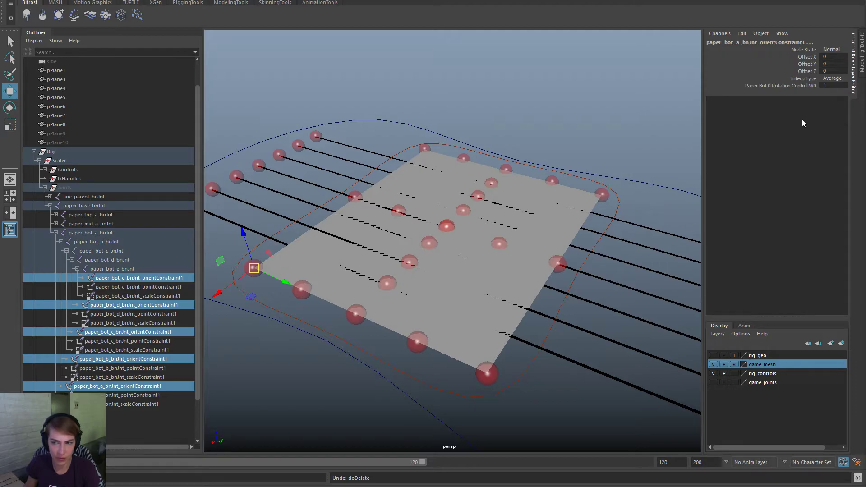
{"action": "key", "text": "Delete"}
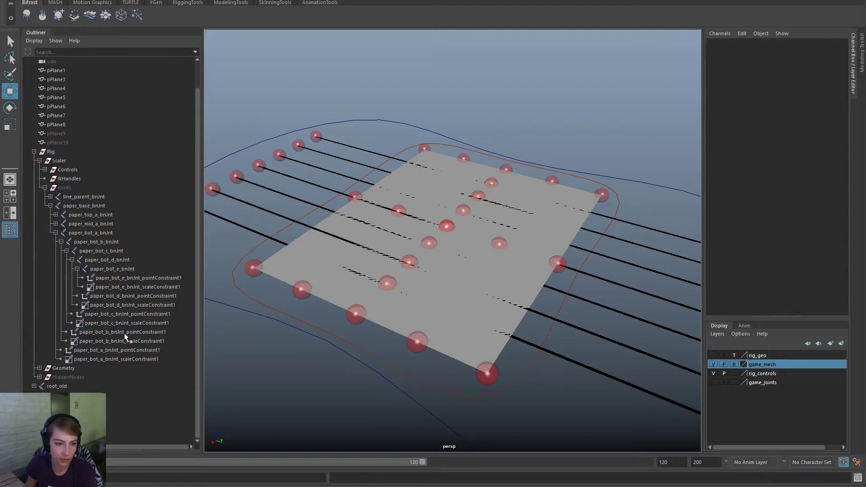
Step: Orient-constrain paper_bot_a_bnJnt to paper_bot0_rotation_control from the paper_bot_RelLengthRotationControls group
{"action": "left_click", "coordinate": [45, 169]}
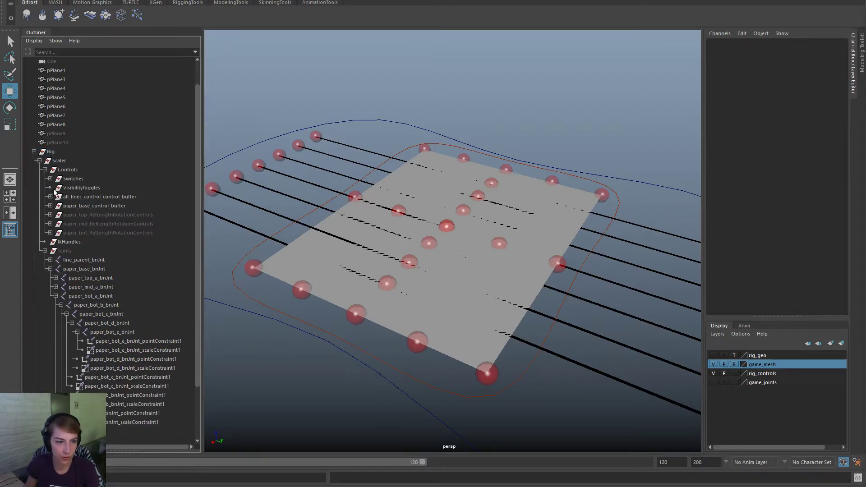
{"action": "left_click", "coordinate": [50, 233]}
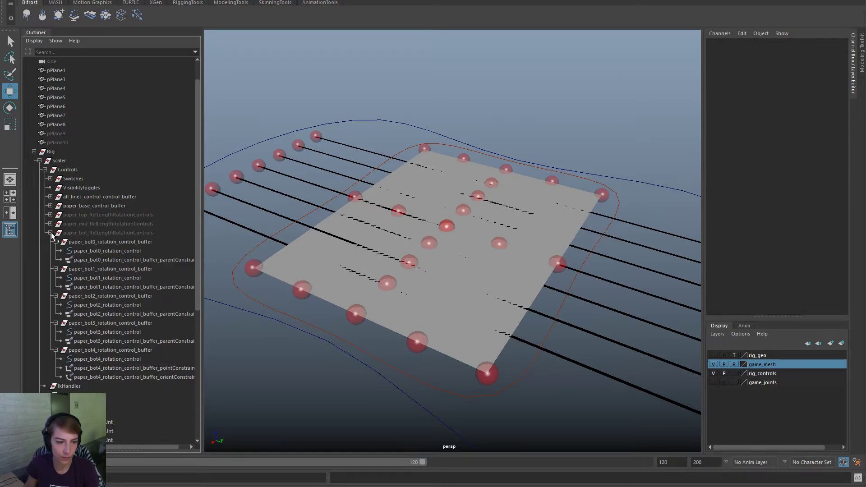
{"action": "left_click", "coordinate": [158, 256]}
{"action": "left_click", "coordinate": [160, 248]}
{"action": "scroll", "coordinate": [171, 293], "scroll_direction": "down", "scroll_amount": 8}
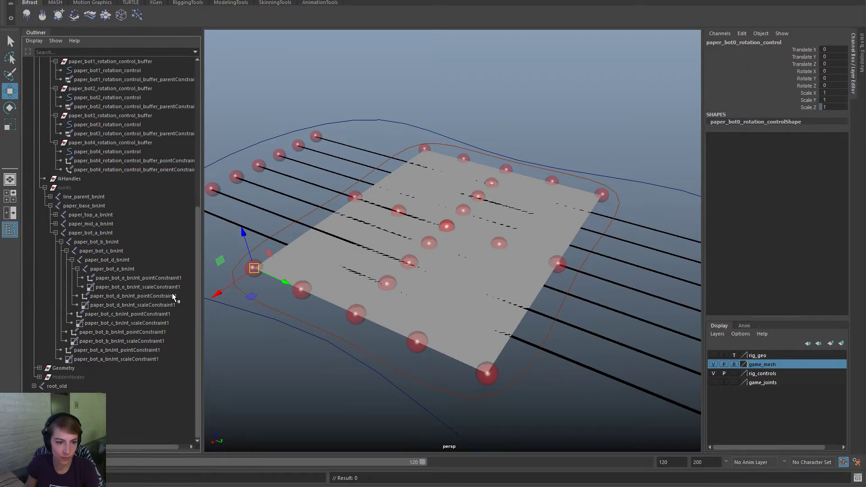
{"action": "scroll", "coordinate": [171, 293], "scroll_direction": "up", "scroll_amount": 4}
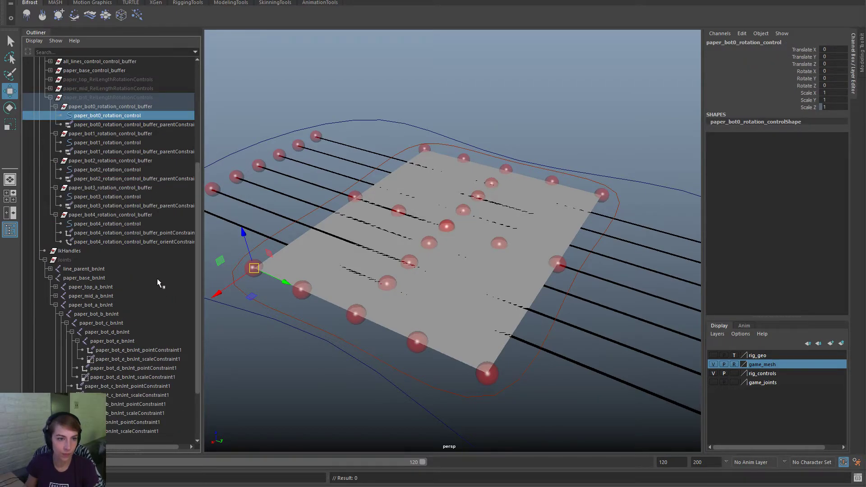
{"action": "left_click", "coordinate": [119, 305]}
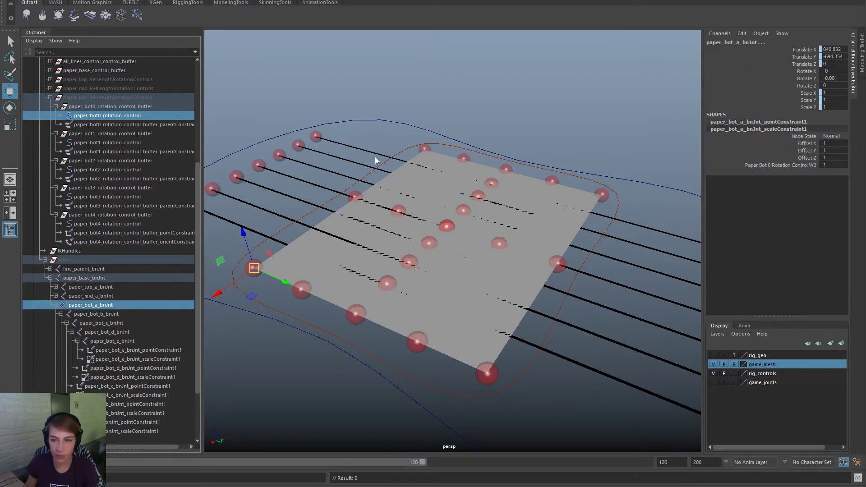
{"action": "key", "text": "space"}
{"action": "left_click", "coordinate": [403, 192]}
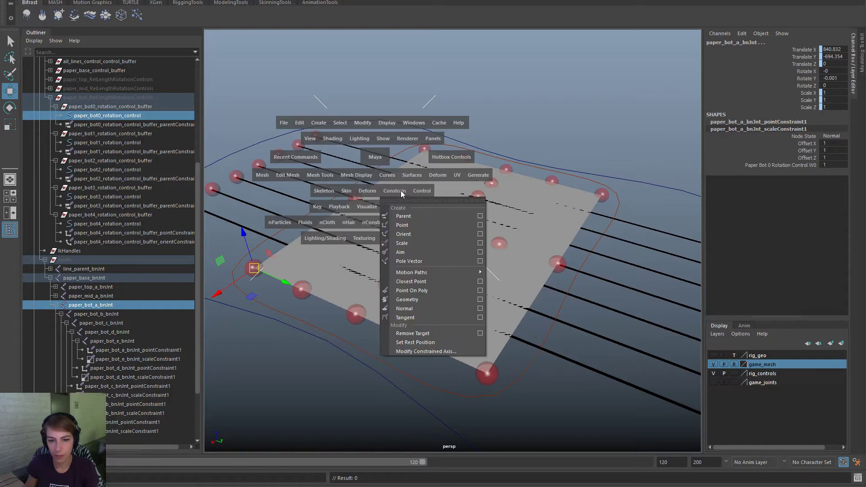
{"action": "left_click", "coordinate": [481, 235]}
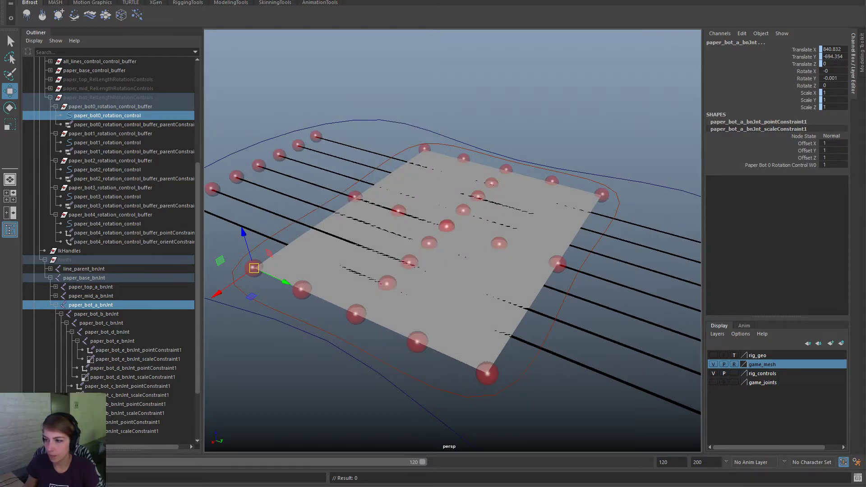
Step: Select paper_bot1_rotation_control as the driver for an orient constraint
{"action": "left_click", "coordinate": [161, 143]}
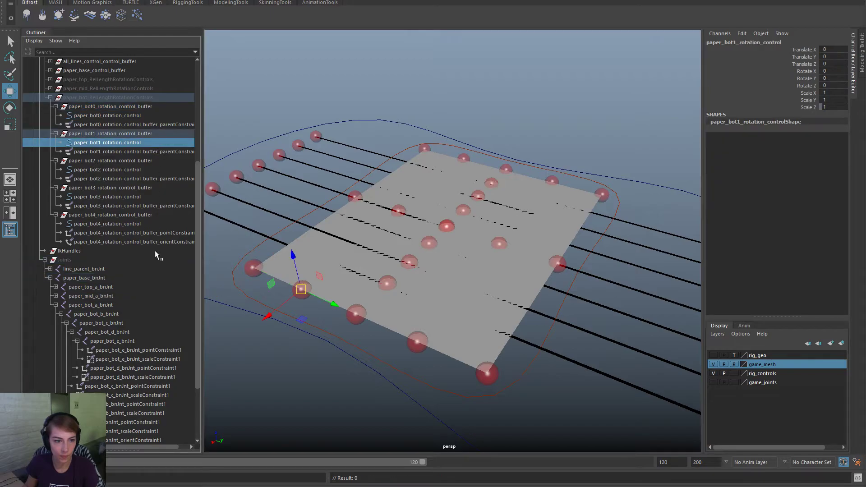
Step: Orient-constrain paper_bot_b_bnJnt to paper_bot1_rotation_control and paper_bot_c_bnJnt to paper_bot2_rotation_control
{"action": "left_click", "coordinate": [119, 315], "text": "ctrl"}
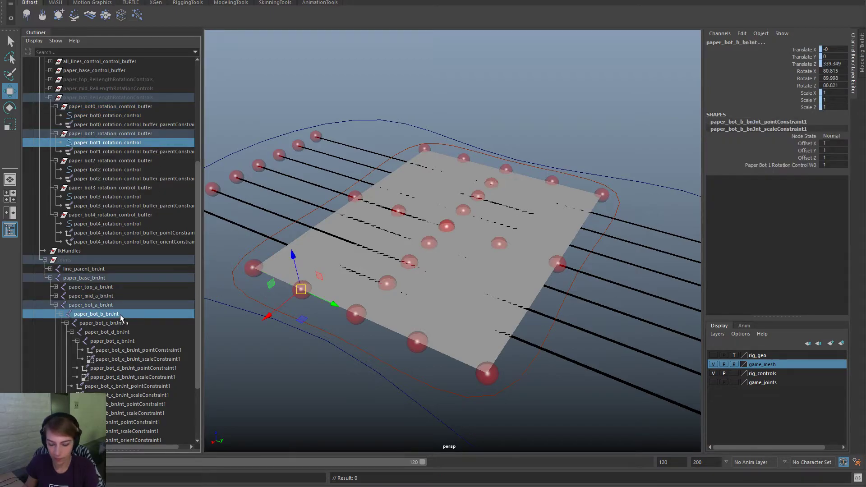
{"action": "key", "text": "g"}
{"action": "left_click", "coordinate": [150, 171]}
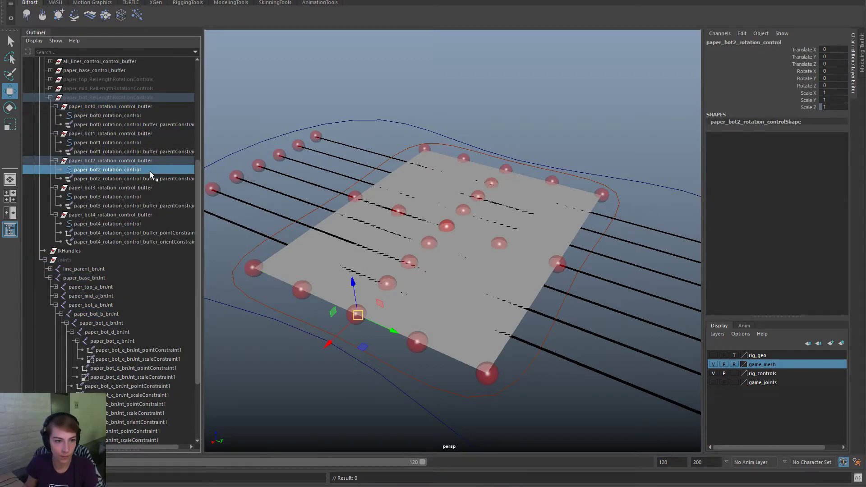
{"action": "left_click", "coordinate": [124, 324], "text": "ctrl"}
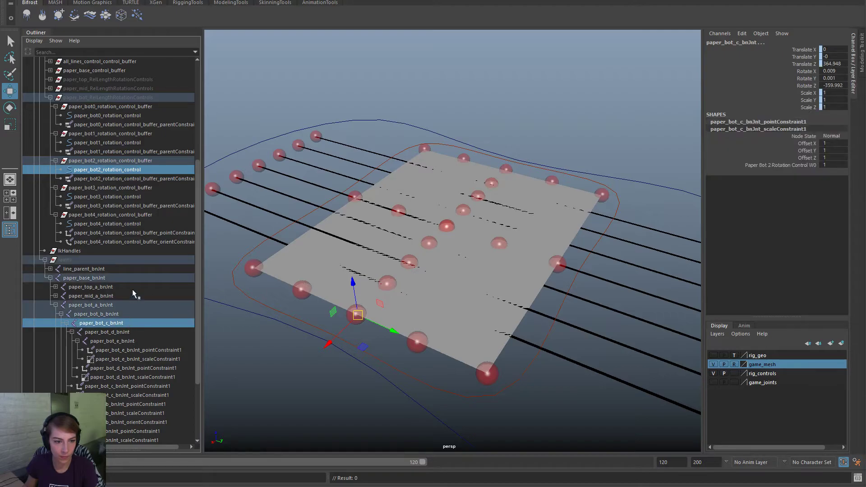
{"action": "key", "text": "g"}
Step: Orient-constrain paper_bot_d_bnJnt to paper_bot3_rotation_control and paper_bot_e_bnJnt to paper_bot4_rotation_control
{"action": "left_click", "coordinate": [137, 196]}
{"action": "left_click", "coordinate": [134, 332], "text": "ctrl"}
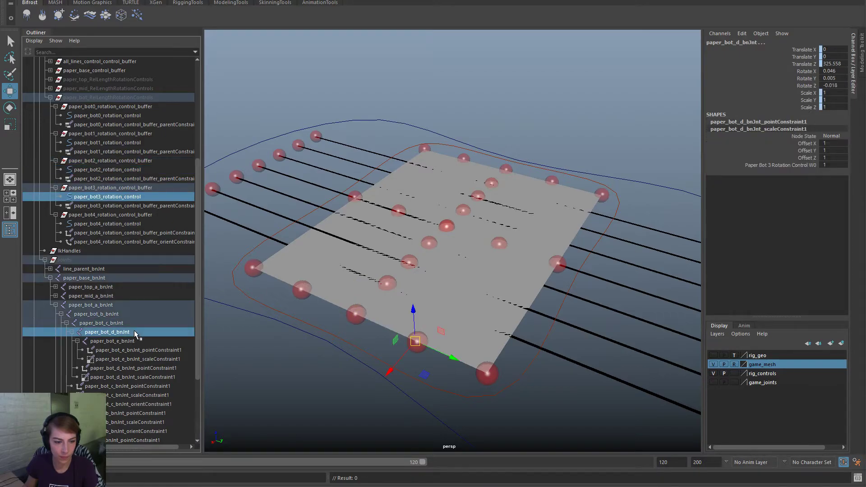
{"action": "key", "text": "g"}
{"action": "left_click", "coordinate": [140, 224]}
{"action": "left_click", "coordinate": [140, 343], "text": "ctrl"}
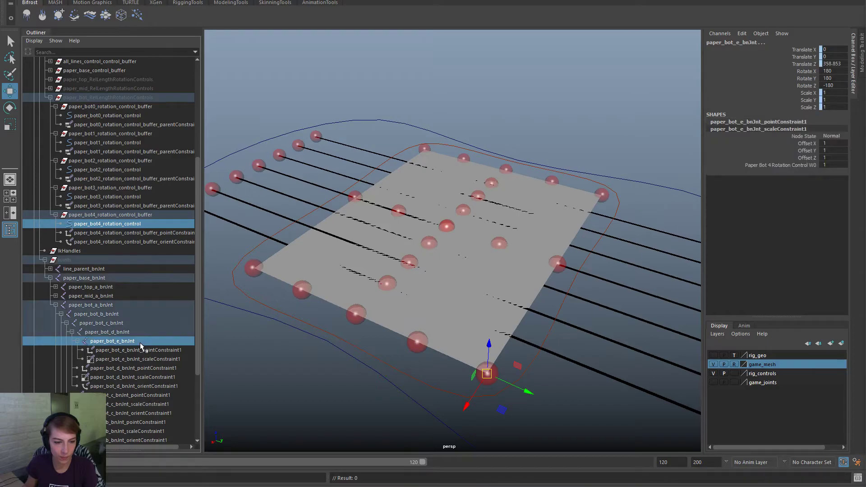
{"action": "key", "text": "g"}
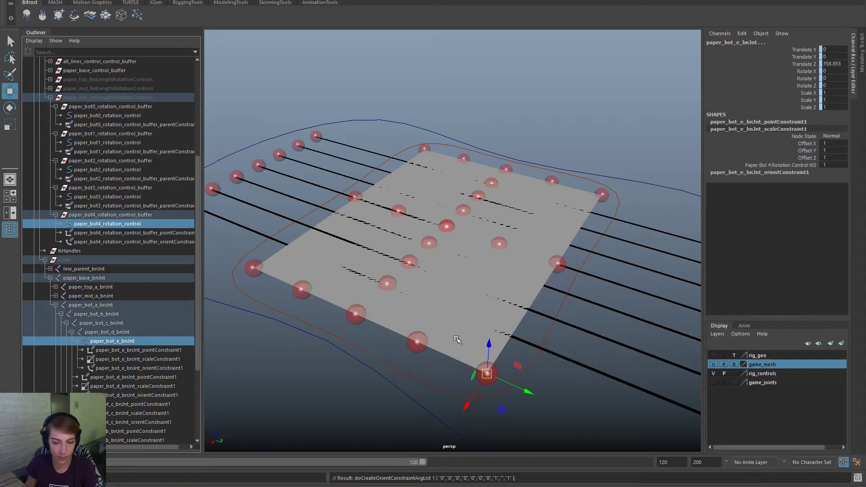
Step: Make the game_joints layer visible and select the g_paper_bot_c joint on the paper's front edge
{"action": "left_click", "coordinate": [713, 383]}
{"action": "left_click", "coordinate": [713, 382]}
{"action": "left_click", "coordinate": [713, 382]}
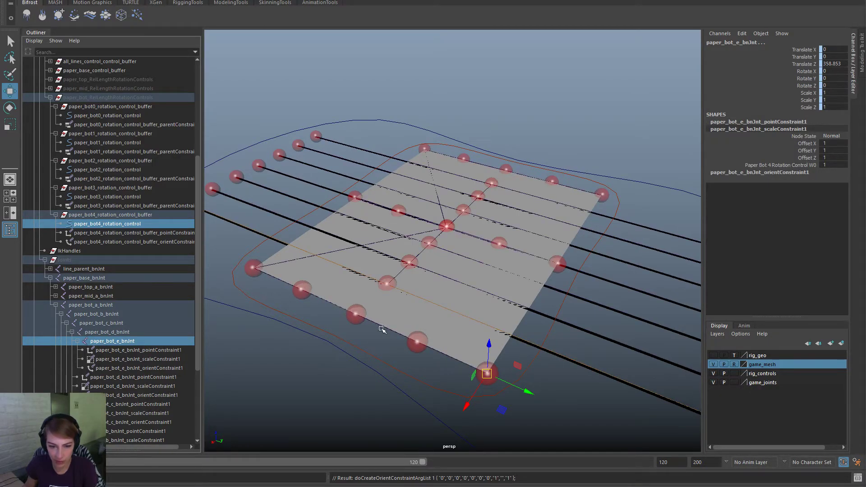
{"action": "left_click", "coordinate": [361, 316]}
{"action": "left_click_drag", "start_coordinate": [439, 379], "coordinate": [445, 368], "text": "alt"}
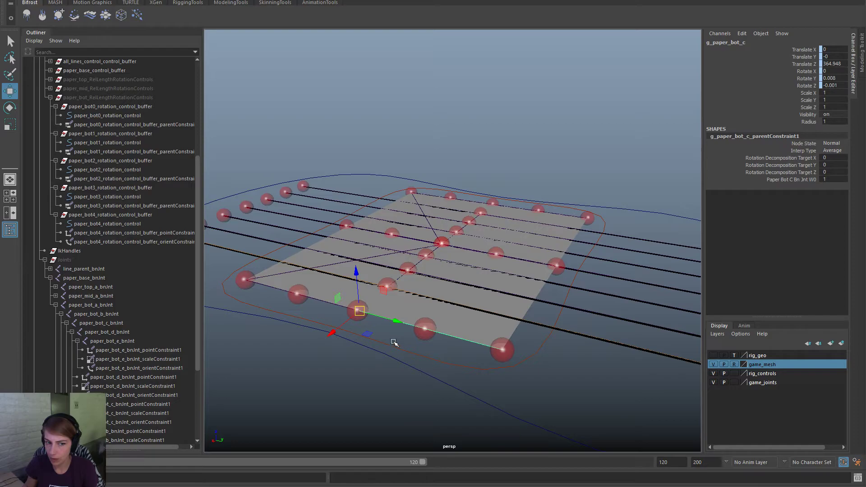
Step: Select paper_bot4_rotation_control and set the Move tool's axis orientation to Object
{"action": "left_click", "coordinate": [129, 341]}
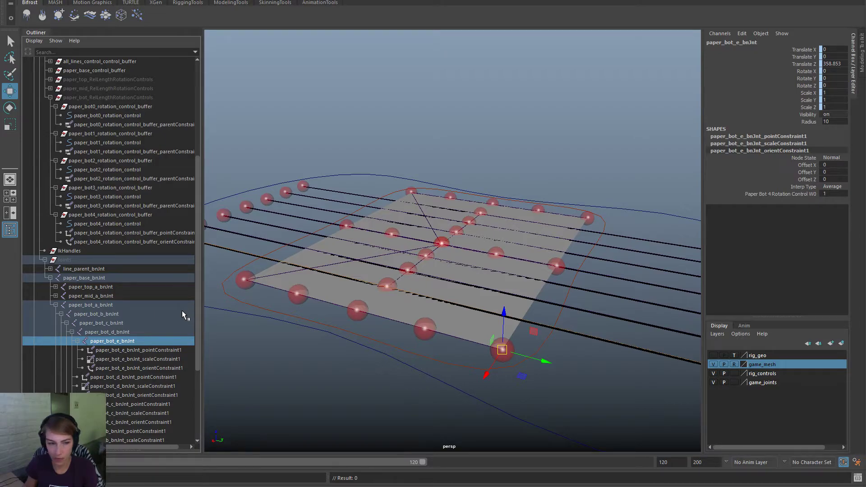
{"action": "left_click", "coordinate": [135, 223]}
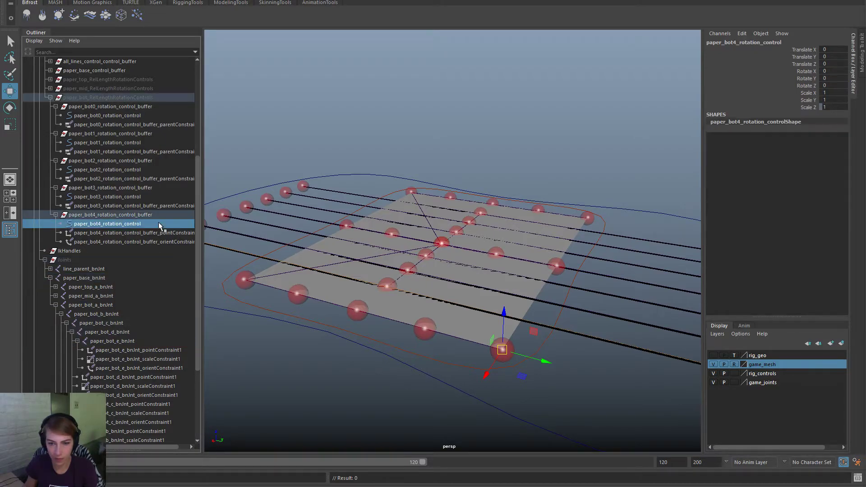
{"action": "double_click", "coordinate": [9, 90]}
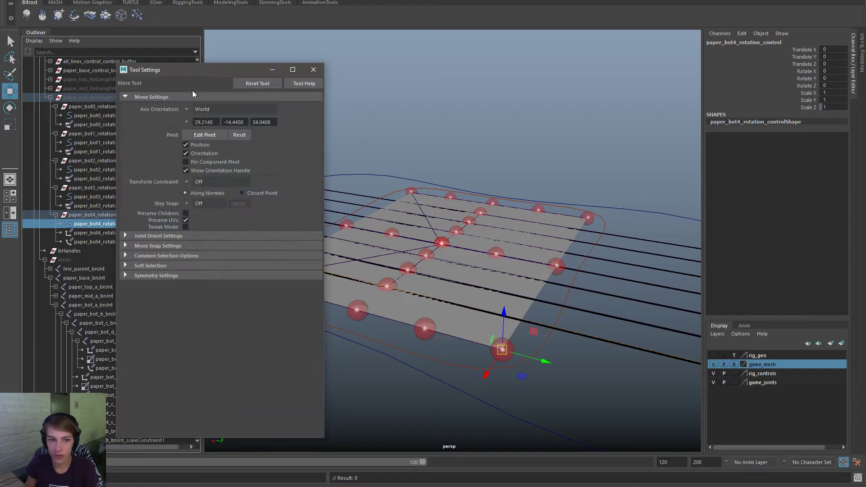
{"action": "left_click", "coordinate": [188, 109]}
{"action": "left_click", "coordinate": [202, 114]}
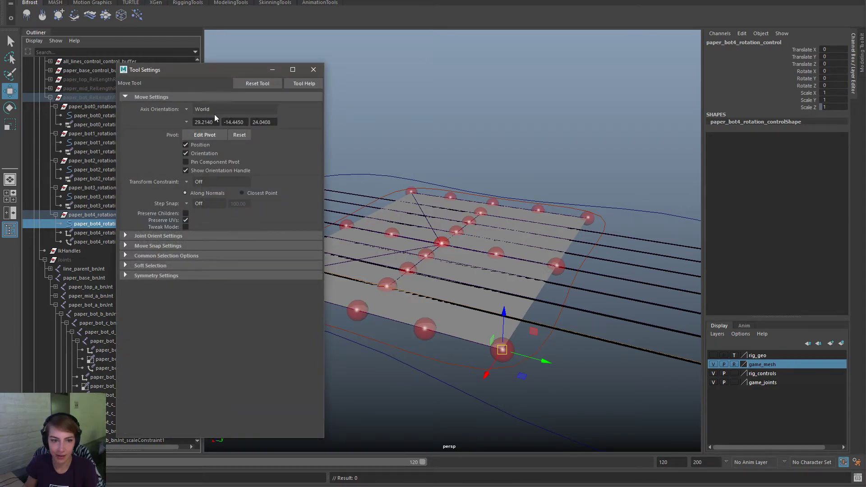
{"action": "left_click", "coordinate": [189, 113]}
{"action": "left_click", "coordinate": [197, 118]}
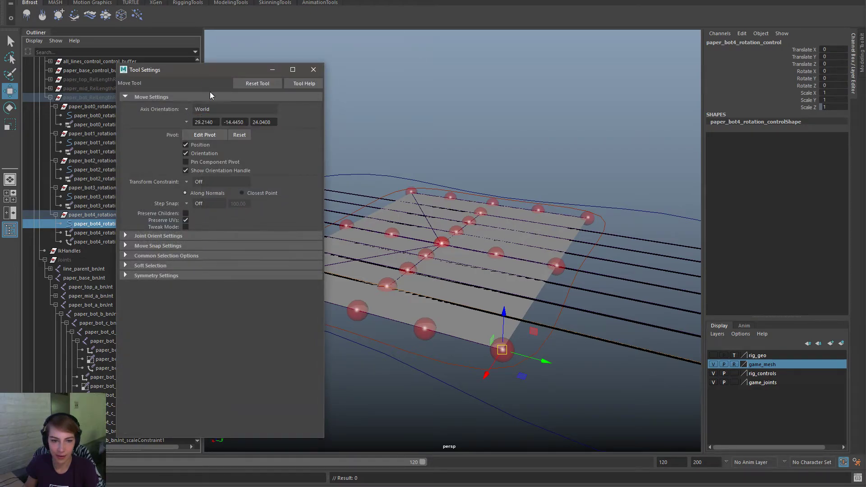
{"action": "left_click", "coordinate": [189, 111]}
{"action": "left_click", "coordinate": [204, 116]}
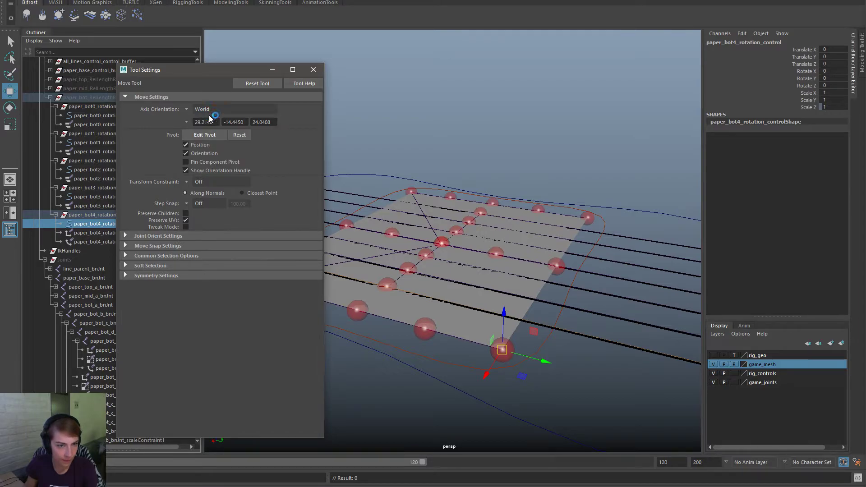
{"action": "left_click_drag", "start_coordinate": [236, 70], "coordinate": [286, 66]}
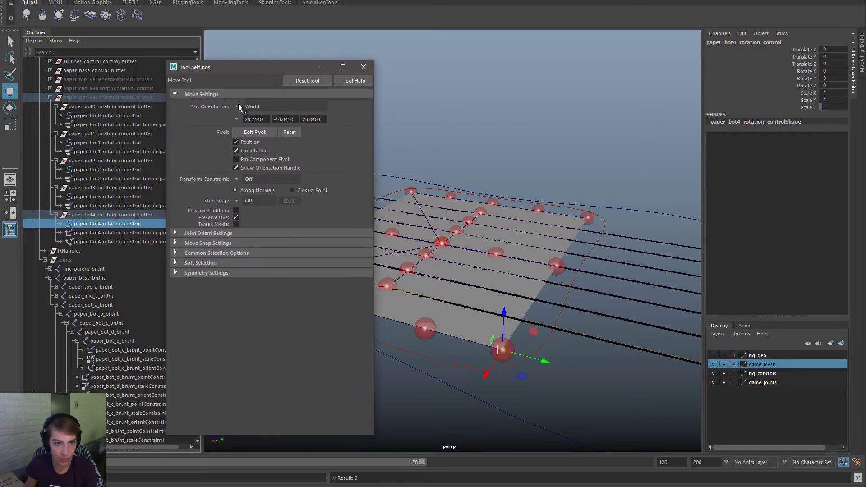
{"action": "left_click", "coordinate": [238, 105]}
{"action": "left_click", "coordinate": [257, 113]}
{"action": "left_click", "coordinate": [363, 67]}
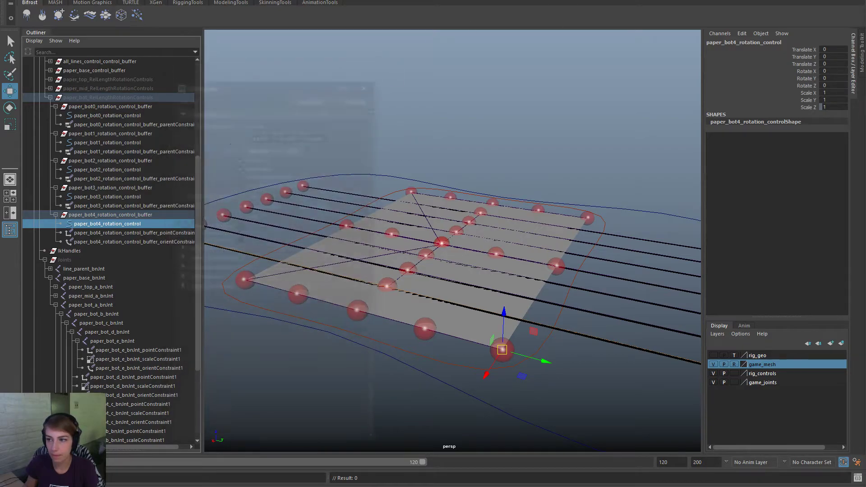
{"action": "left_click", "coordinate": [241, 121]}
{"action": "left_click", "coordinate": [258, 126]}
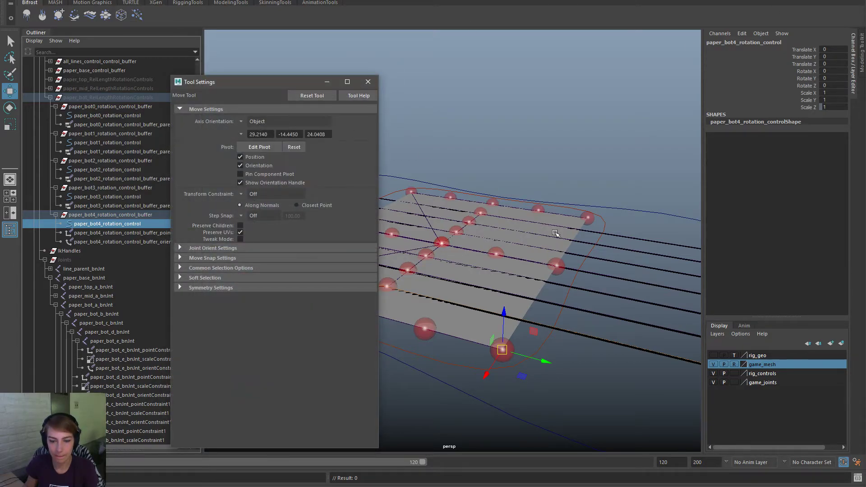
Step: Compare the local axes of the bottom-row and middle-row handles with the g_paper_bot_d and g_paper_bot_b joints, and close the tool settings
{"action": "left_click", "coordinate": [592, 149]}
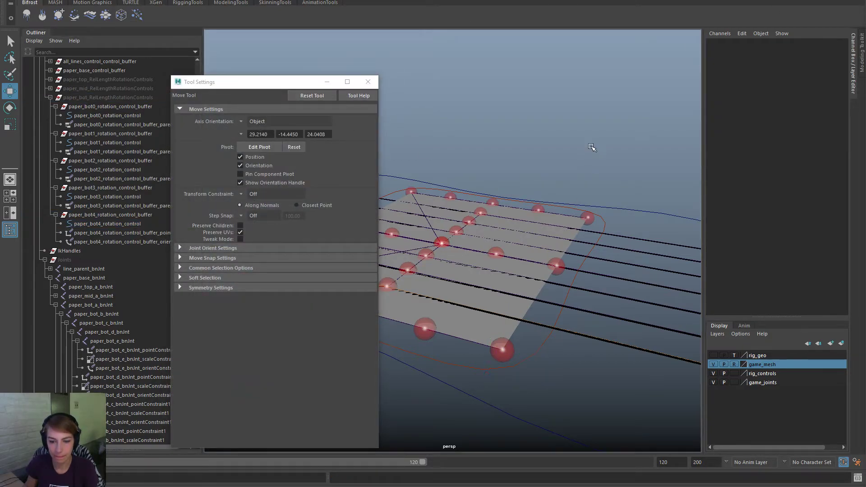
{"action": "left_click", "coordinate": [502, 350]}
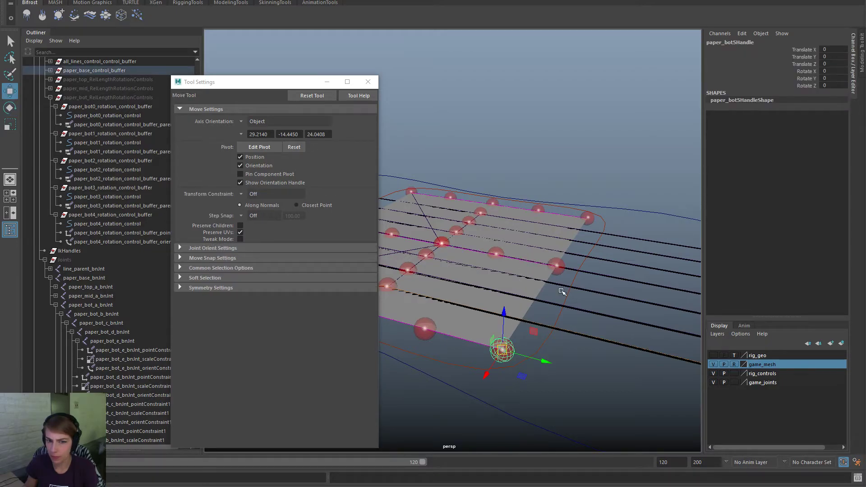
{"action": "left_click", "coordinate": [471, 343]}
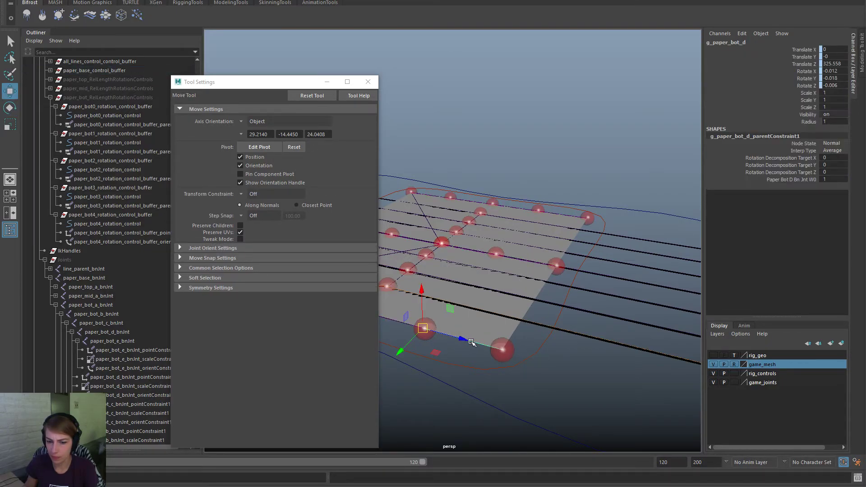
{"action": "left_click", "coordinate": [498, 249]}
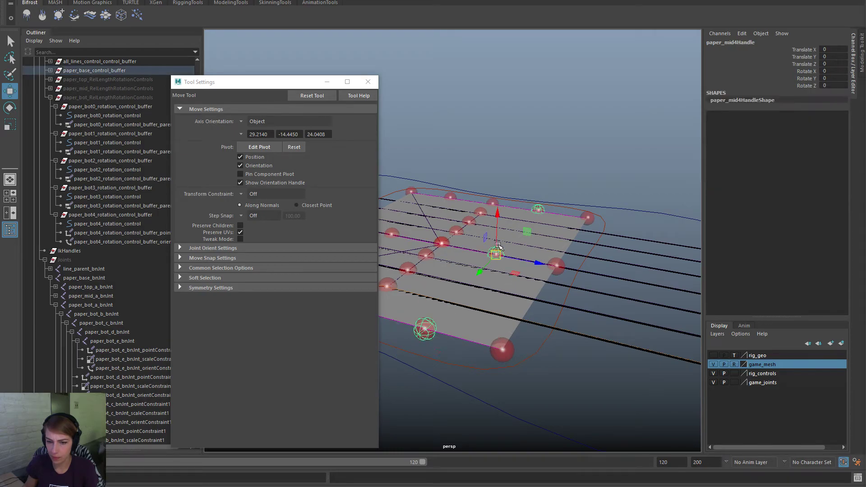
{"action": "left_click", "coordinate": [512, 350]}
{"action": "left_click", "coordinate": [468, 341]}
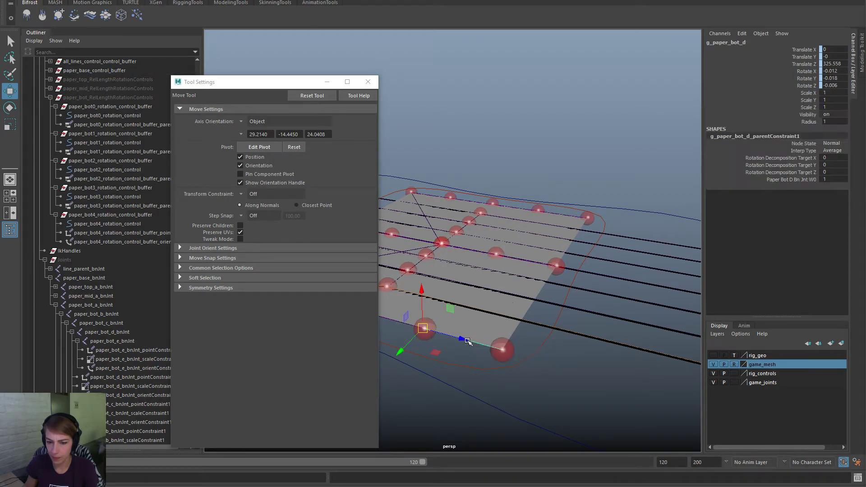
{"action": "left_click", "coordinate": [487, 348]}
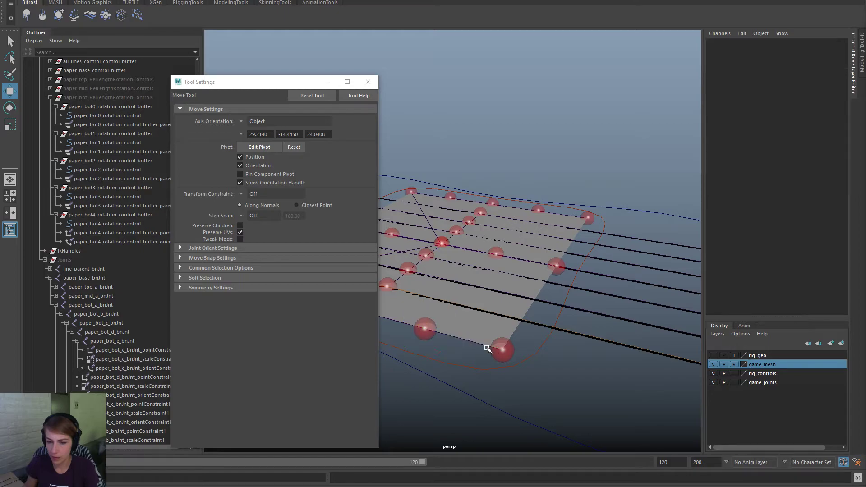
{"action": "left_click", "coordinate": [483, 345]}
{"action": "middle_click_drag", "start_coordinate": [482, 345], "coordinate": [543, 333], "text": "alt"}
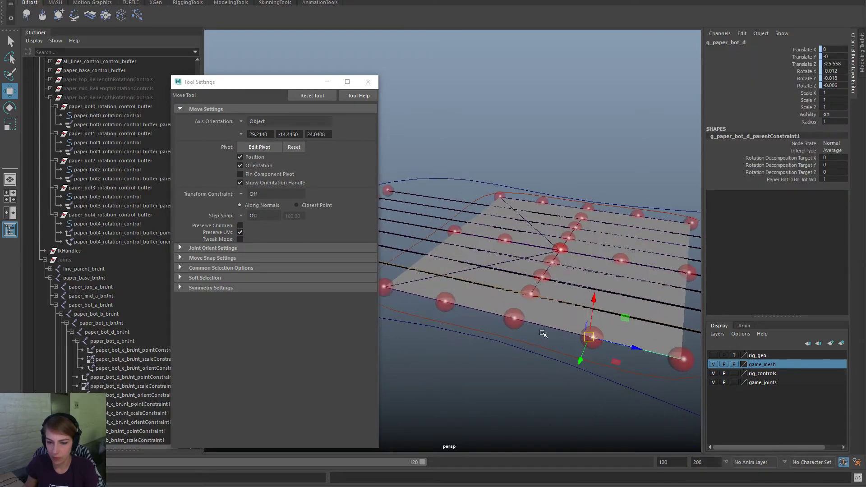
{"action": "left_click", "coordinate": [543, 327]}
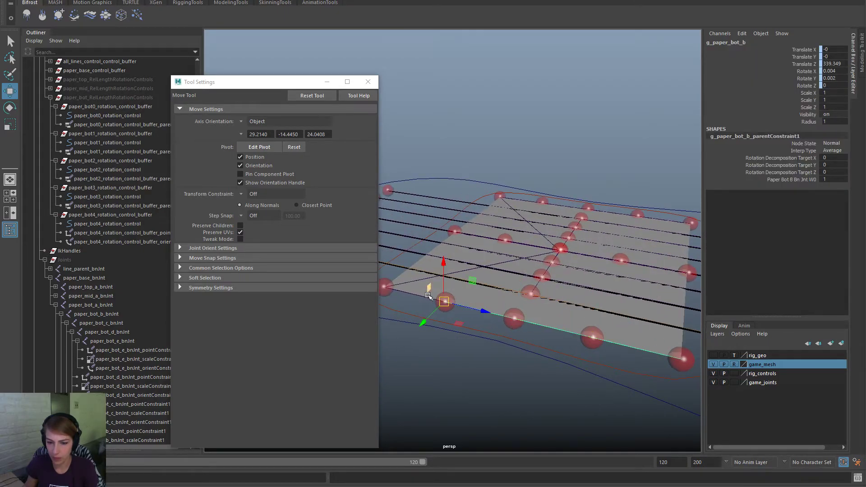
{"action": "left_click", "coordinate": [422, 295]}
{"action": "left_click", "coordinate": [516, 324]}
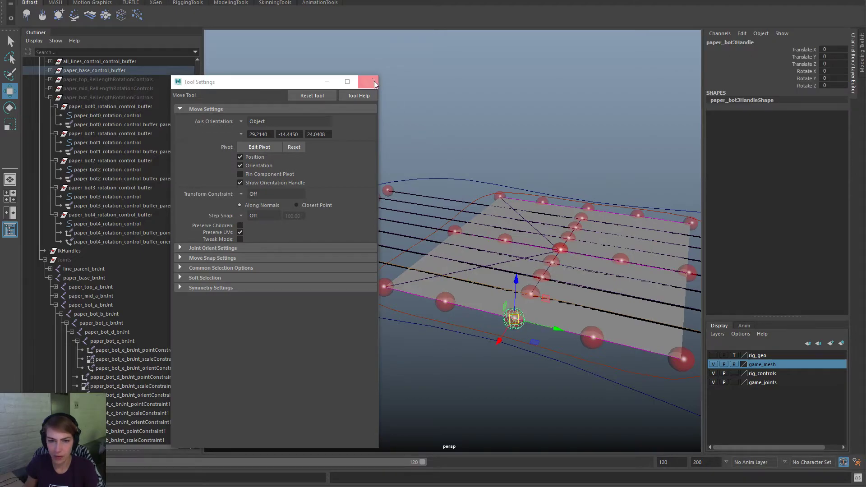
{"action": "left_click", "coordinate": [369, 82]}
Step: Compare the axis orientations of the fourth handles in the paper's bottom, middle and top rows and the g_paper_bot_d joint
{"action": "middle_click_drag", "start_coordinate": [519, 276], "coordinate": [417, 287], "text": "alt"}
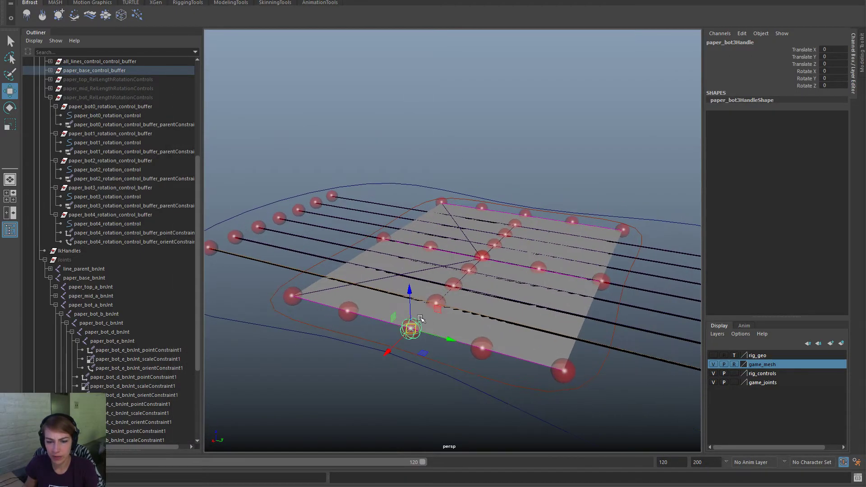
{"action": "left_click", "coordinate": [482, 348]}
{"action": "left_click", "coordinate": [541, 269]}
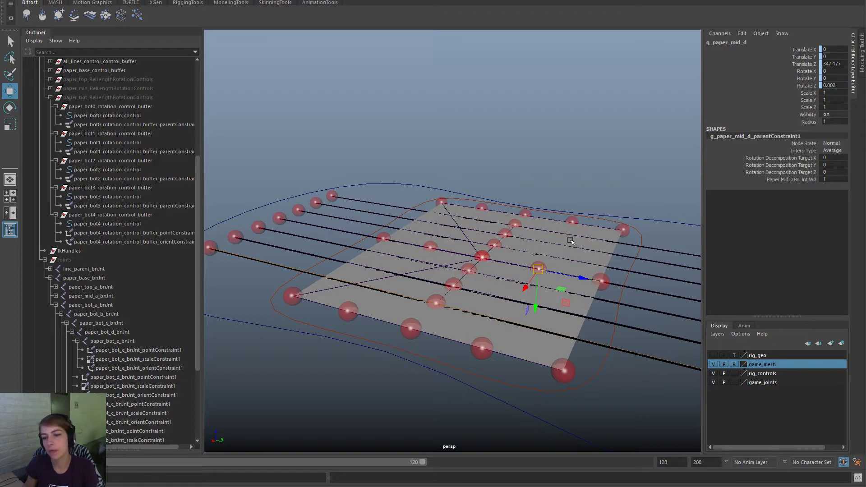
{"action": "left_click", "coordinate": [572, 222]}
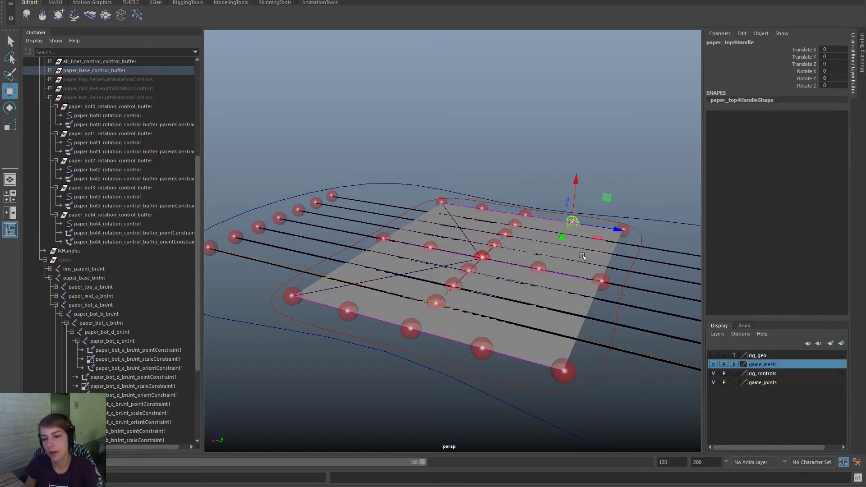
{"action": "left_click", "coordinate": [489, 352]}
{"action": "left_click", "coordinate": [539, 261], "text": "shift"}
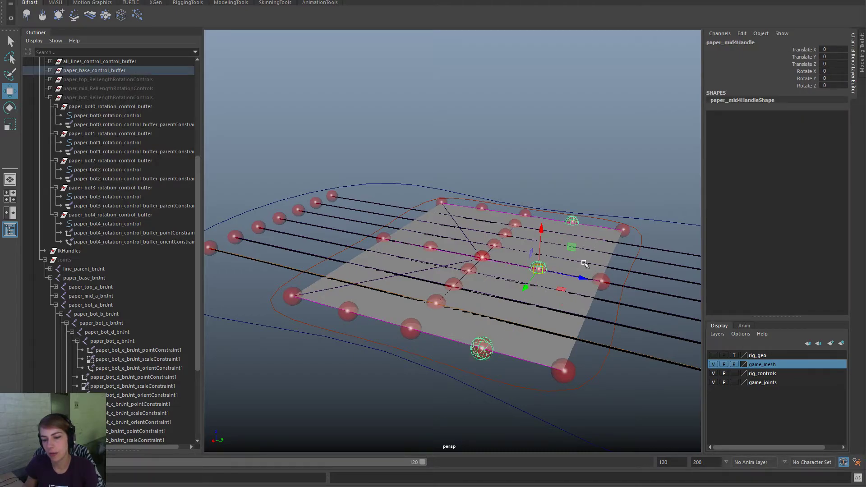
{"action": "left_click", "coordinate": [484, 349]}
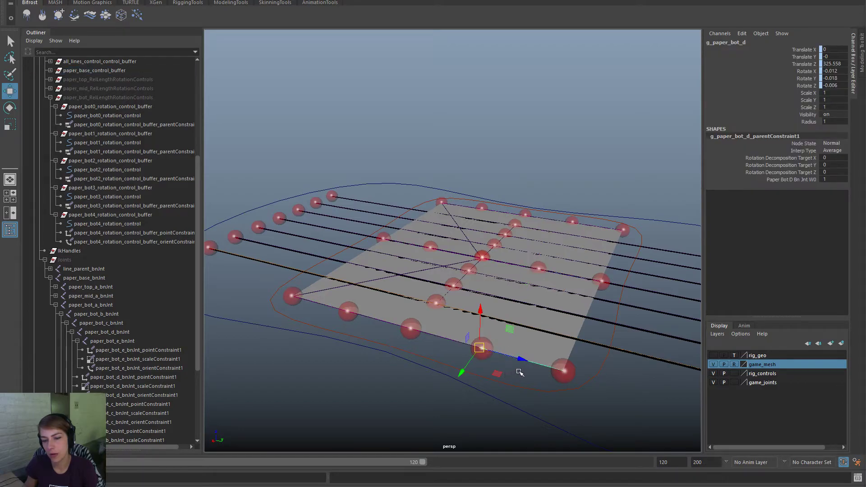
{"action": "left_click", "coordinate": [482, 361]}
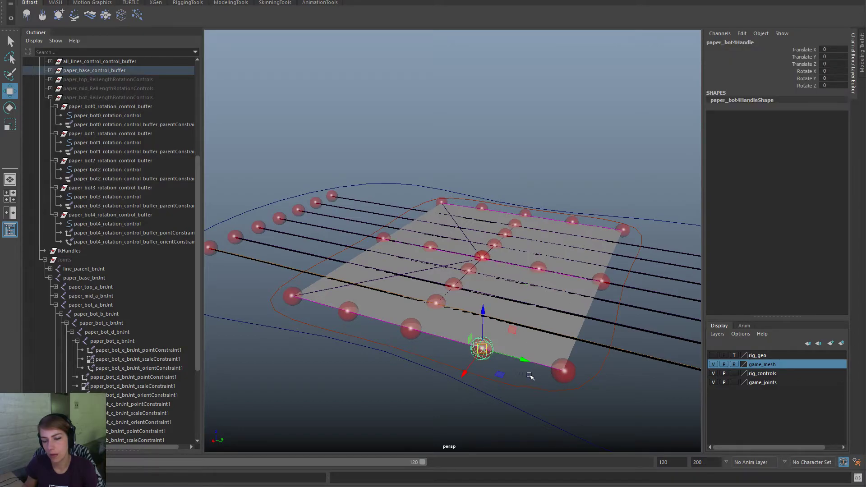
Step: Try rotating paper_bot4Handle_buffer around its X axis to about 17.6 degrees, and undo the rotation
{"action": "key", "text": "Up"}
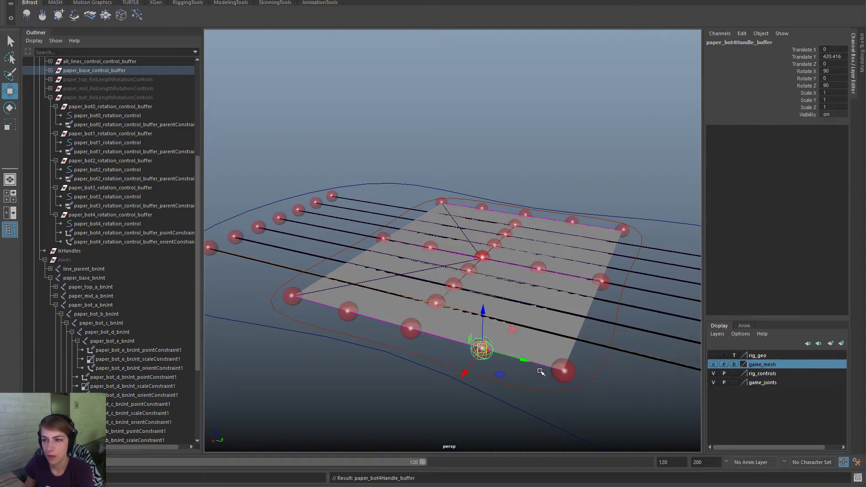
{"action": "key", "text": "e"}
{"action": "left_click_drag", "start_coordinate": [526, 357], "coordinate": [522, 368]}
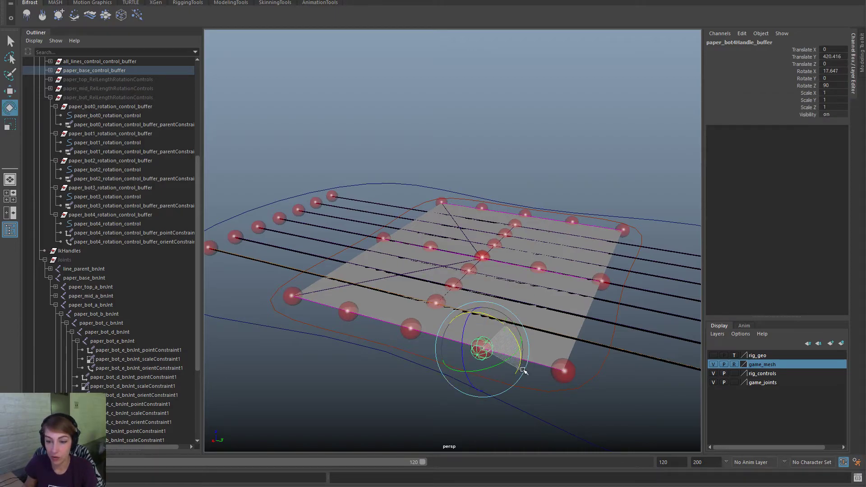
{"action": "key", "text": "ctrl+z"}
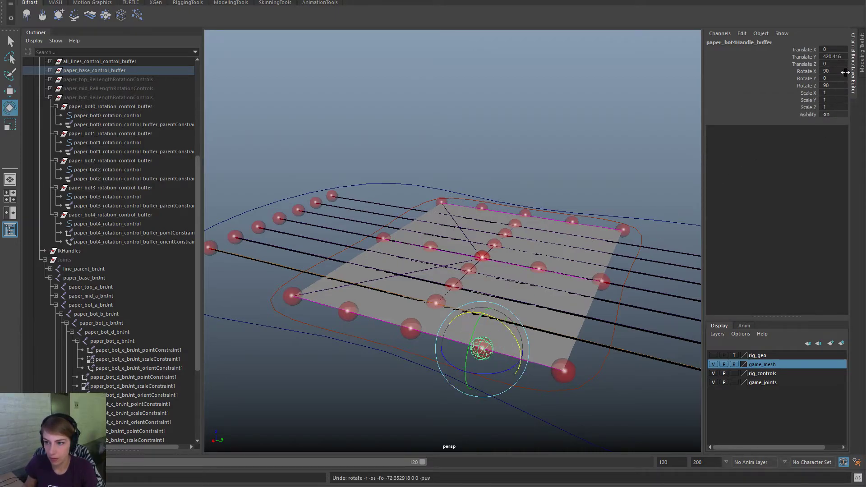
Step: Set Rotate X and Rotate Z of paper_bot4Handle_buffer to 0, checking its axes against the other fourth handles
{"action": "left_click", "coordinate": [834, 71]}
{"action": "type", "text": "0"}
{"action": "key", "text": "Return"}
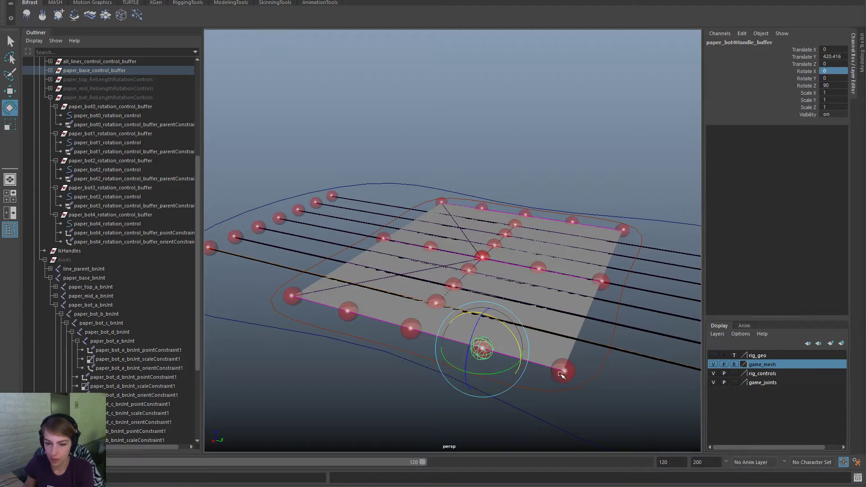
{"action": "scroll", "coordinate": [557, 368], "scroll_direction": "down", "scroll_amount": 1}
{"action": "key", "text": "w"}
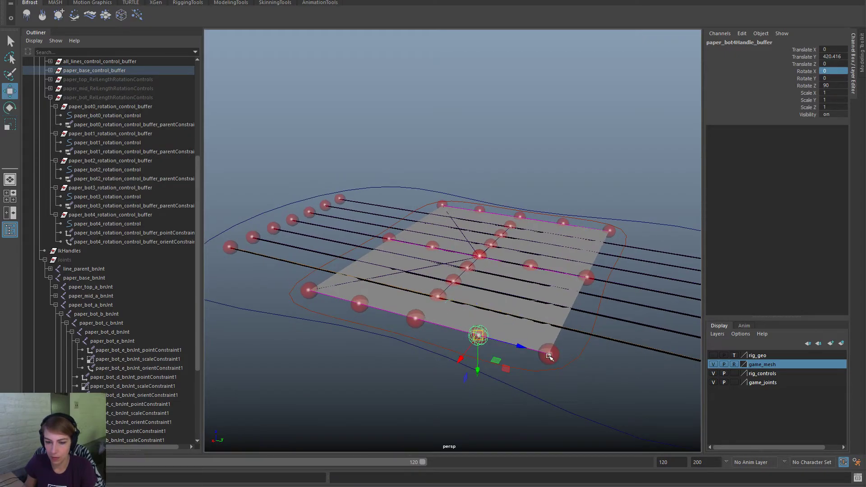
{"action": "key", "text": "Down"}
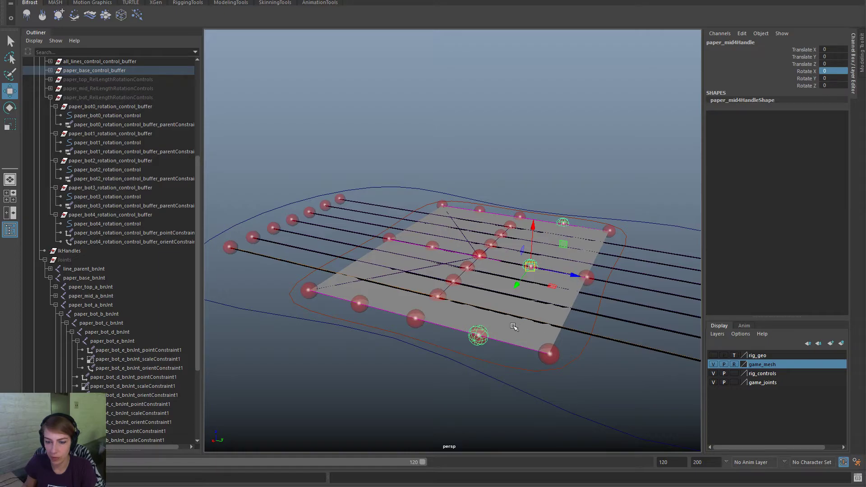
{"action": "key", "text": "Up"}
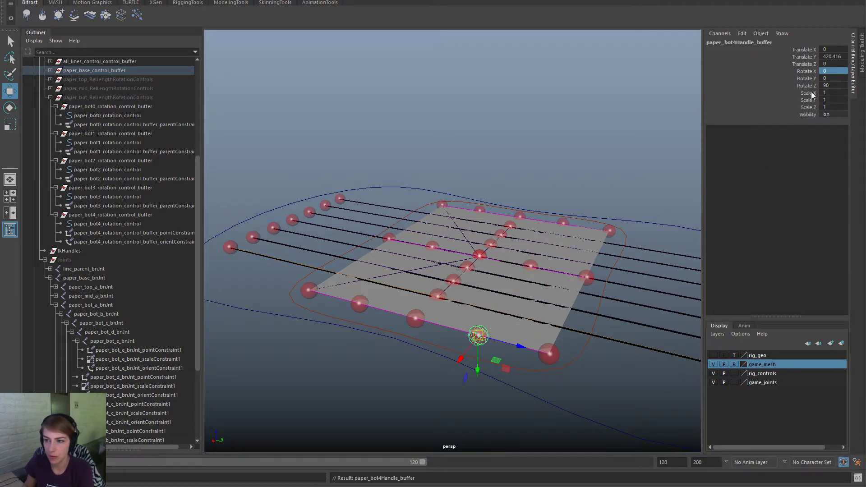
{"action": "double_click", "coordinate": [834, 86]}
{"action": "type", "text": "0"}
{"action": "key", "text": "Return"}
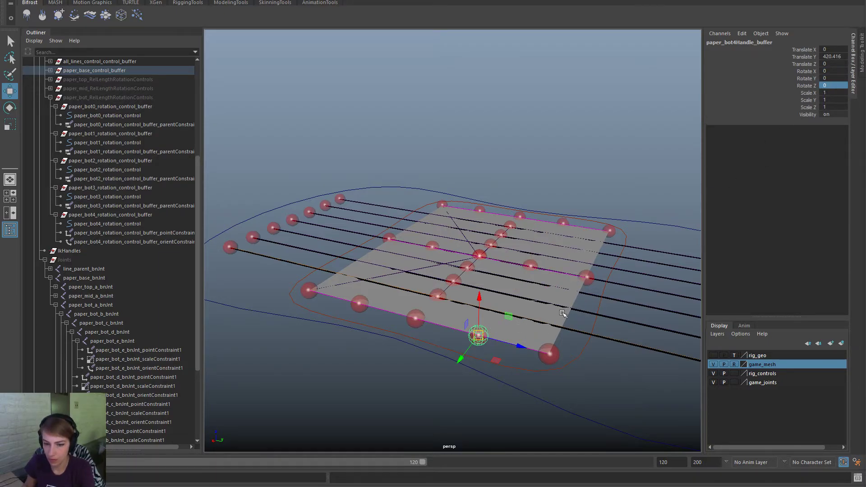
Step: Set the rotation of the buffers of the paper's bottom-row handles 1, 2, 3 and 5 to 0 on all axes
{"action": "left_click", "coordinate": [554, 356]}
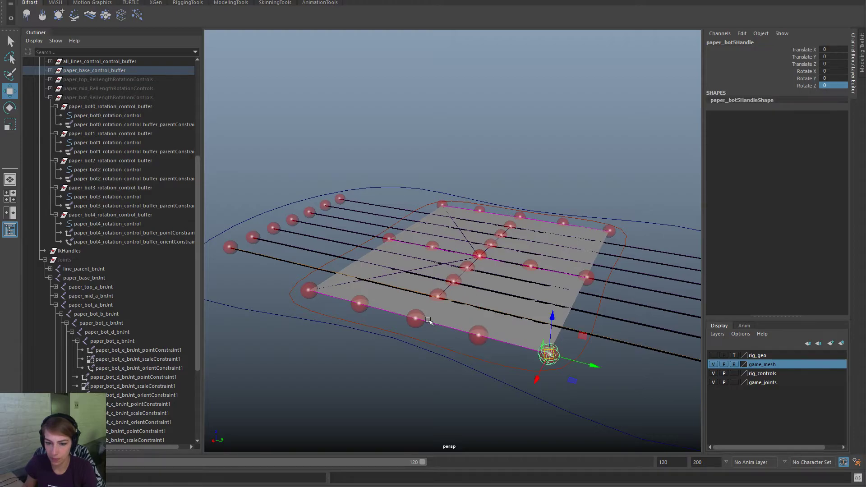
{"action": "left_click", "coordinate": [415, 318], "text": "shift"}
{"action": "left_click", "coordinate": [415, 321], "text": "shift"}
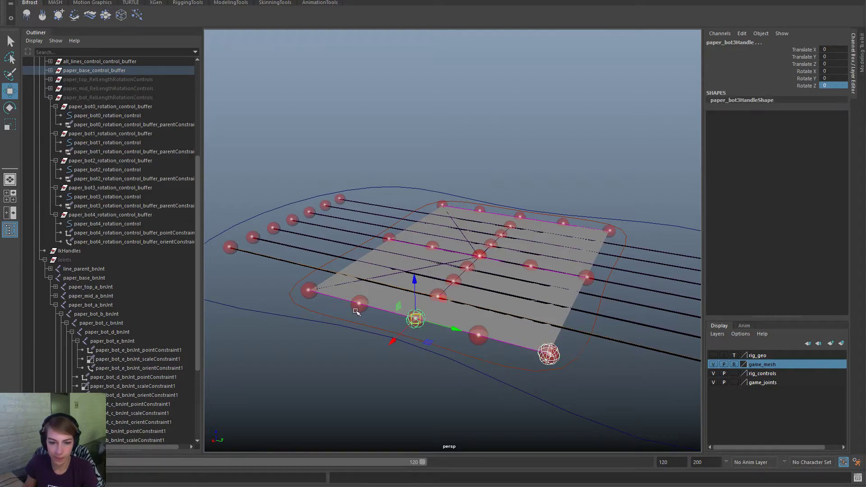
{"action": "left_click", "coordinate": [360, 304], "text": "shift"}
{"action": "left_click", "coordinate": [309, 291], "text": "shift"}
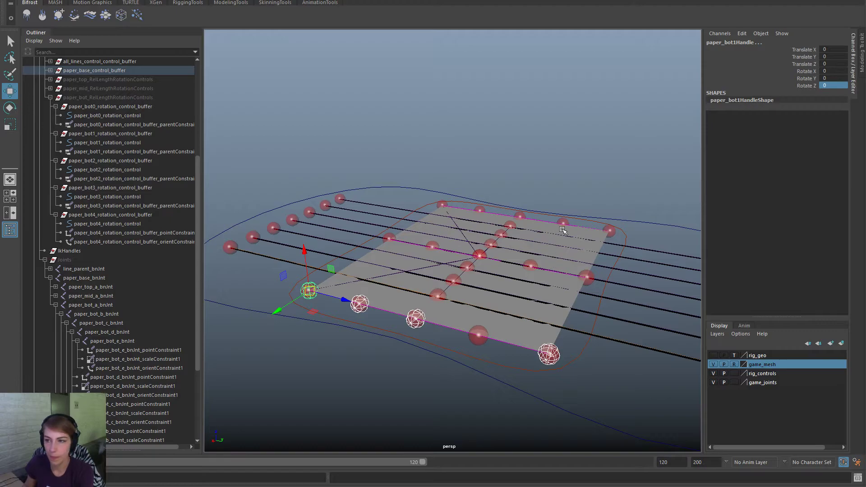
{"action": "key", "text": "Up"}
{"action": "left_click_drag", "start_coordinate": [835, 71], "coordinate": [837, 85]}
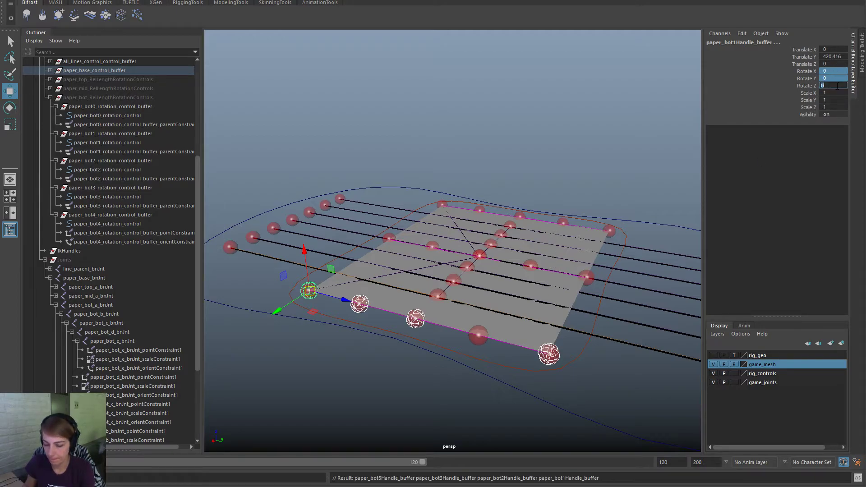
{"action": "left_click", "coordinate": [589, 319]}
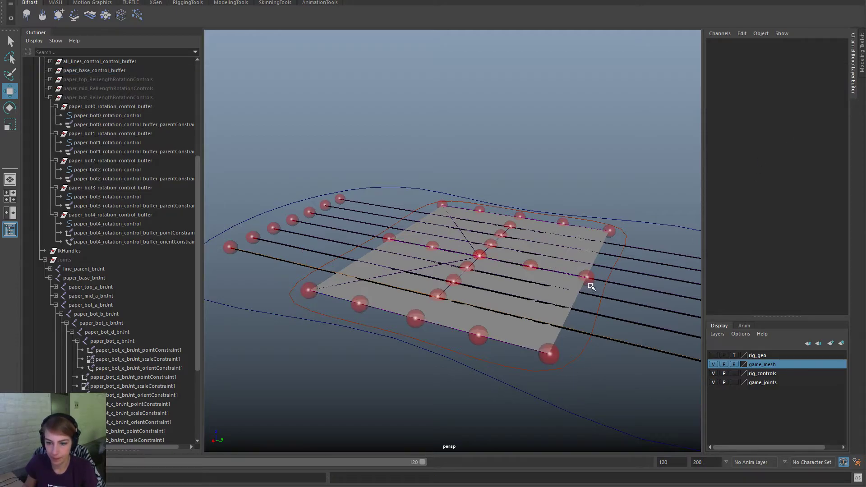
Step: Test the reoriented paper_bot5Handle by moving it freely, and undo the move
{"action": "left_click", "coordinate": [547, 357]}
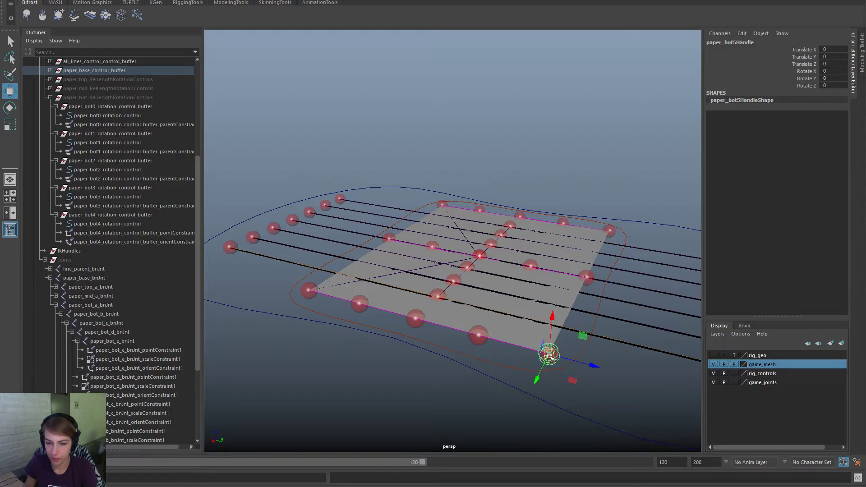
{"action": "left_click_drag", "start_coordinate": [550, 356], "coordinate": [581, 228]}
{"action": "key", "text": "ctrl+z"}
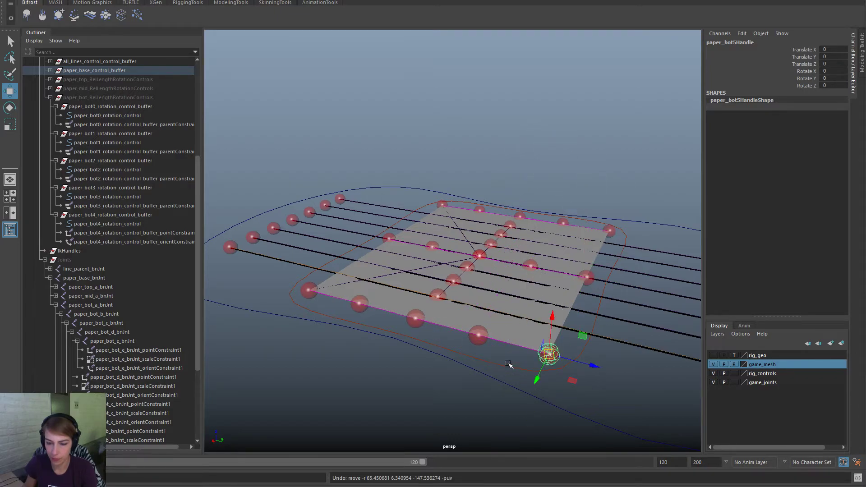
Step: Check the axis orientations of the g_paper_bot_d, g_paper_bot_b and g_paper_bot_a joints along the paper's bottom row
{"action": "left_click", "coordinate": [523, 347]}
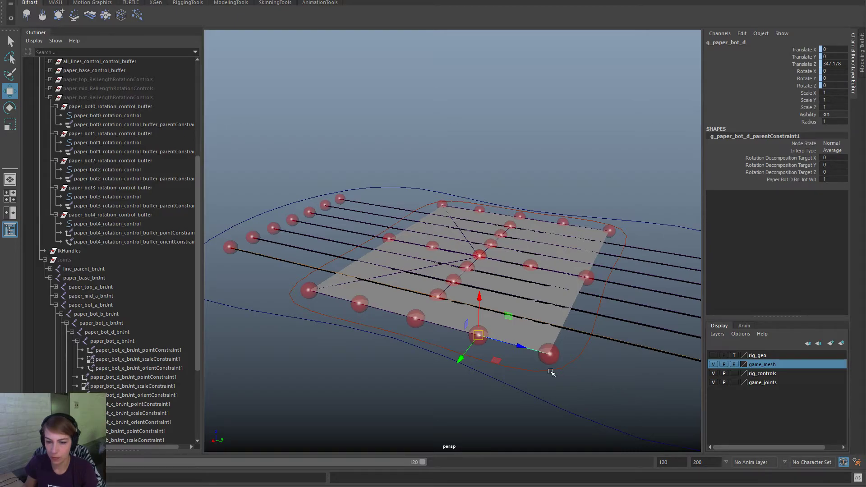
{"action": "left_click", "coordinate": [443, 325]}
{"action": "left_click", "coordinate": [342, 303]}
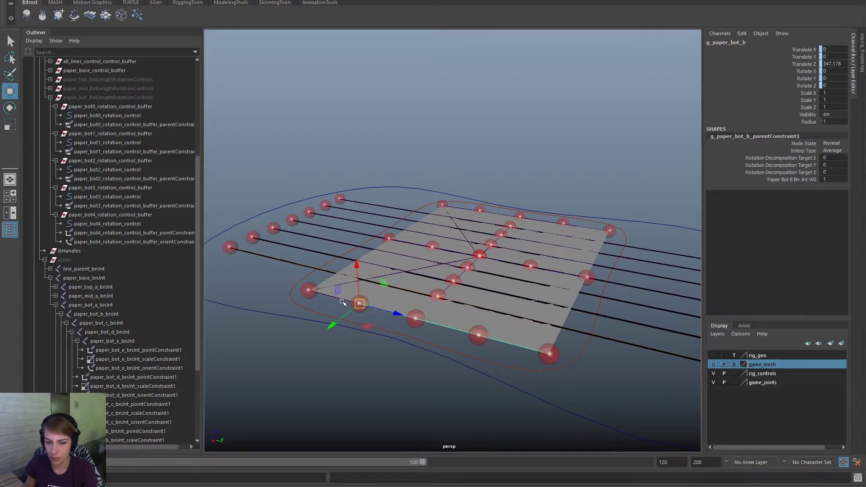
{"action": "left_click", "coordinate": [325, 295]}
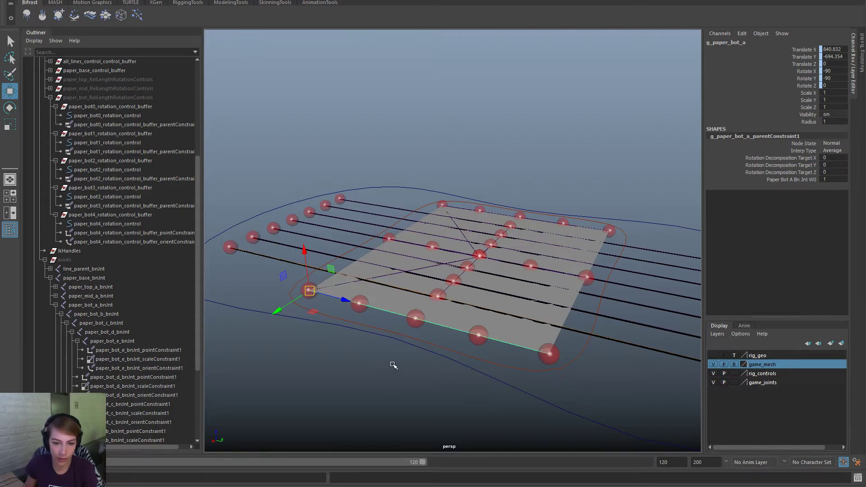
{"action": "right_click_drag", "start_coordinate": [393, 364], "coordinate": [414, 370], "text": "alt"}
{"action": "left_click_drag", "start_coordinate": [558, 356], "coordinate": [526, 372], "text": "alt"}
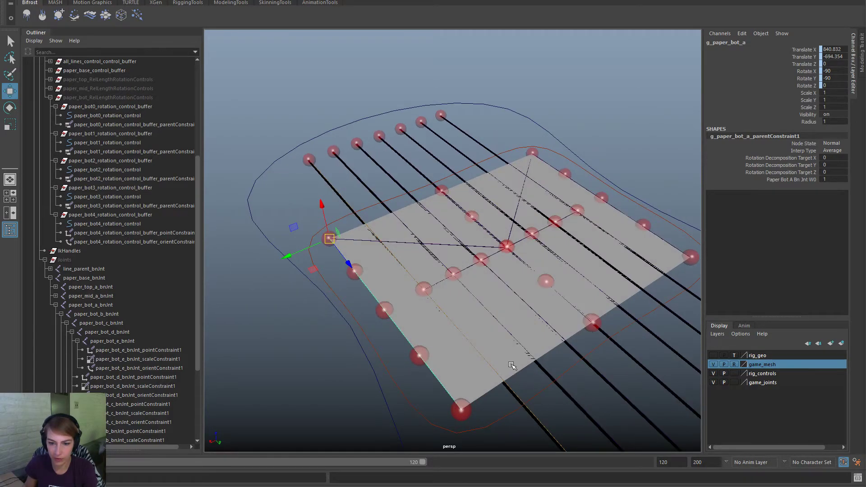
Step: Clear the selection and collapse the Rig hierarchy in the Outliner
{"action": "left_click", "coordinate": [512, 365]}
{"action": "left_click_drag", "start_coordinate": [444, 389], "coordinate": [436, 391], "text": "alt"}
{"action": "scroll", "coordinate": [122, 311], "scroll_direction": "up", "scroll_amount": 6}
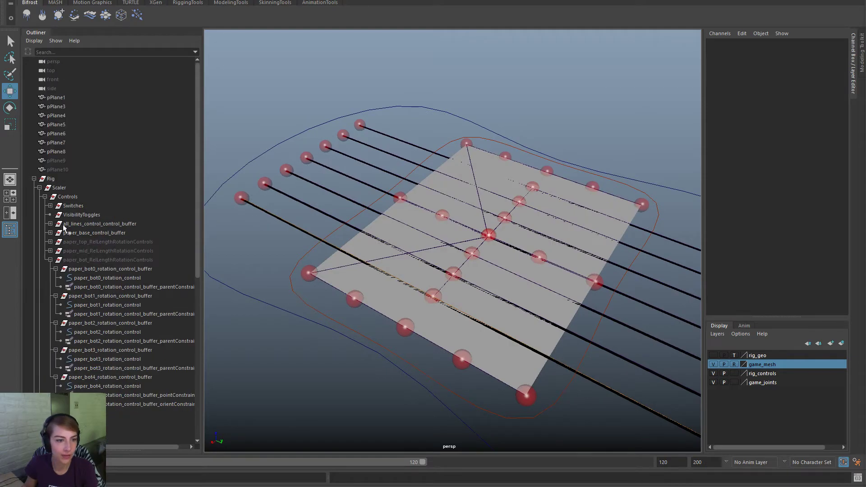
{"action": "left_click", "coordinate": [35, 178]}
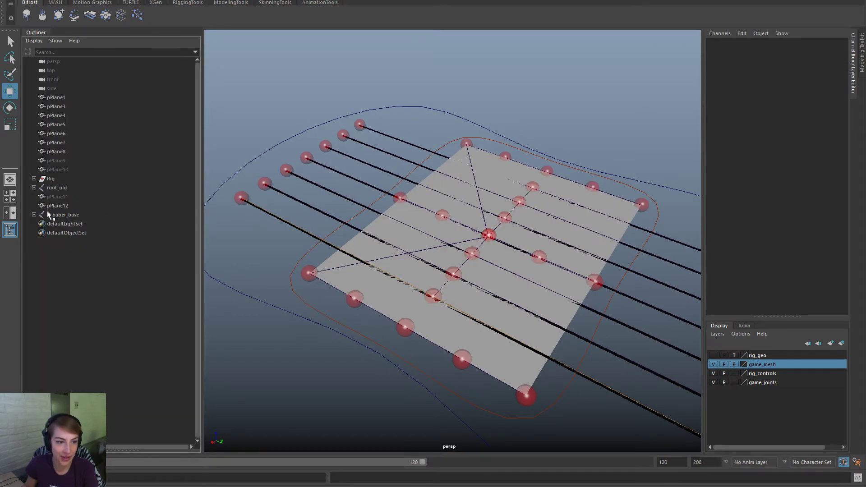
Step: Skin the pPlane12 paper mesh to the g_paper_base joint hierarchy
{"action": "left_click", "coordinate": [68, 217]}
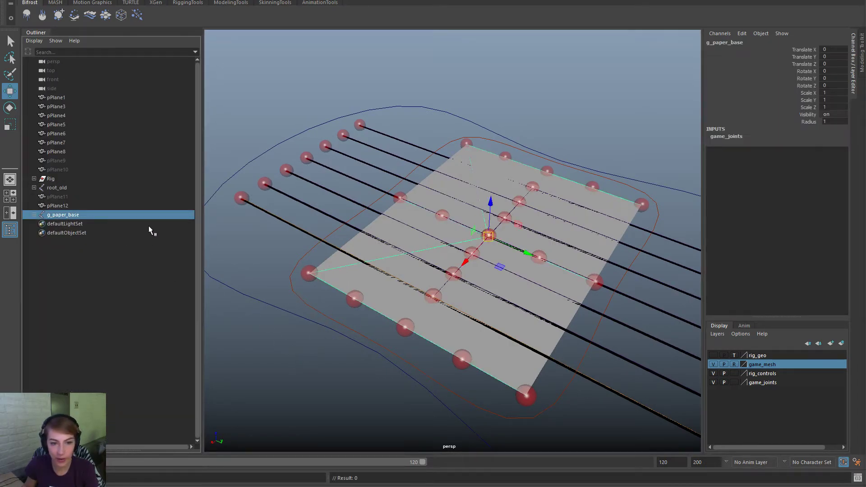
{"action": "left_click", "coordinate": [74, 205]}
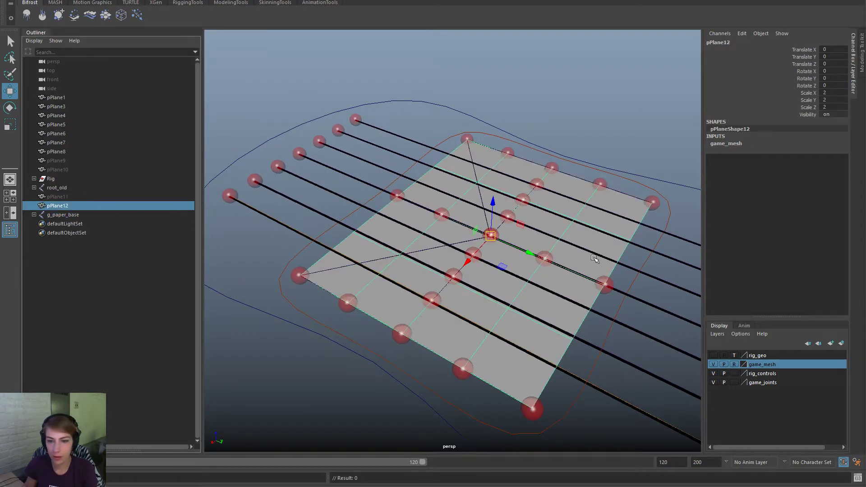
{"action": "right_click_drag", "start_coordinate": [595, 259], "coordinate": [546, 244], "text": "alt"}
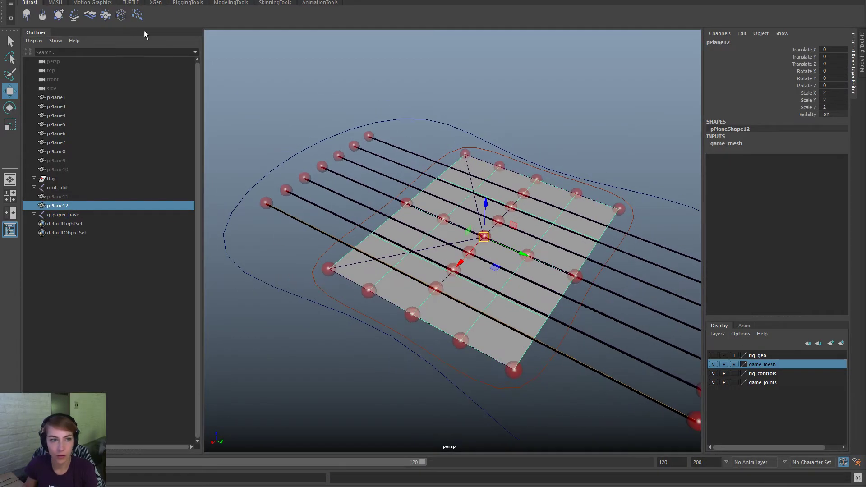
{"action": "left_click", "coordinate": [84, 214]}
{"action": "right_click_drag", "start_coordinate": [328, 123], "coordinate": [452, 234]}
{"action": "left_click", "coordinate": [66, 206], "text": "ctrl"}
{"action": "left_click", "coordinate": [618, 173]}
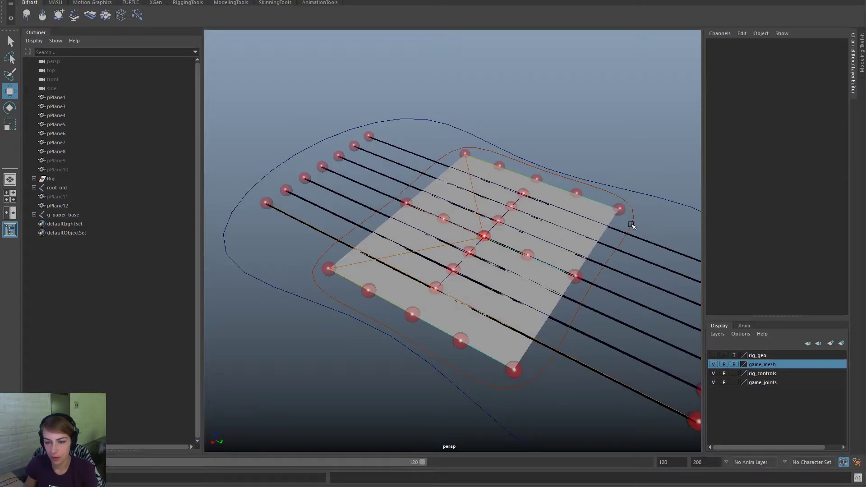
Step: Test the new skin binding by moving the second handle of the paper's middle row, and undo the move
{"action": "left_click", "coordinate": [441, 215]}
{"action": "left_click_drag", "start_coordinate": [444, 220], "coordinate": [422, 120]}
{"action": "key", "text": "ctrl+z"}
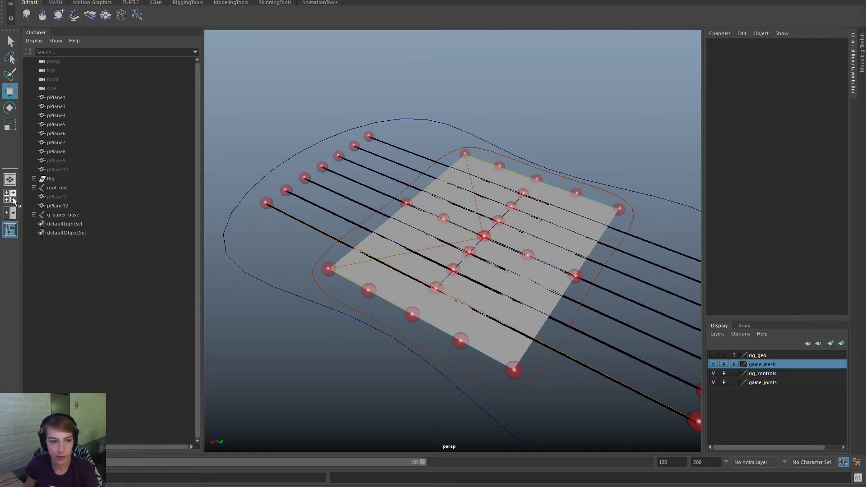
Step: Import the skin weights from weights.ma in the TheaterProps folder onto pPlane12
{"action": "left_click", "coordinate": [57, 206]}
{"action": "left_click", "coordinate": [273, 4]}
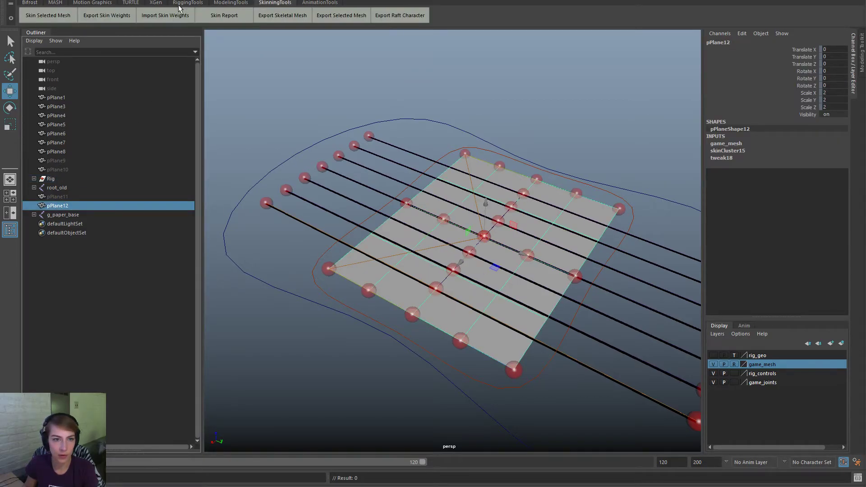
{"action": "key", "text": "ctrl+o"}
{"action": "left_click", "coordinate": [518, 200]}
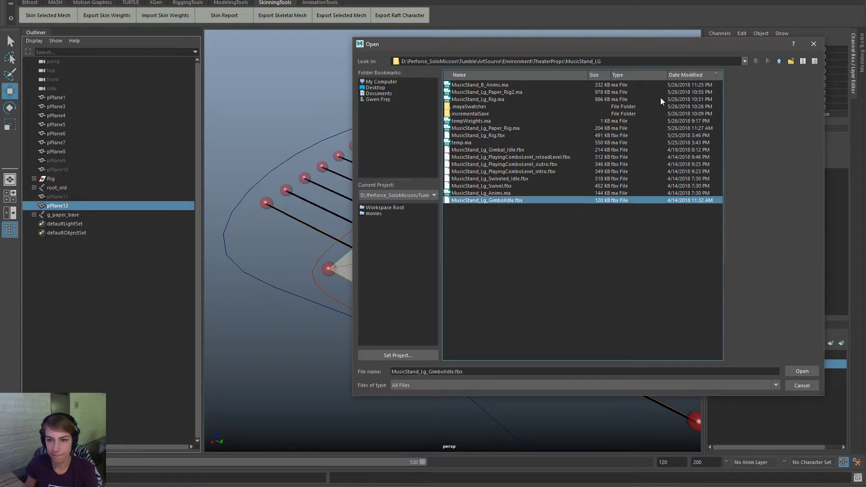
{"action": "left_click", "coordinate": [780, 61]}
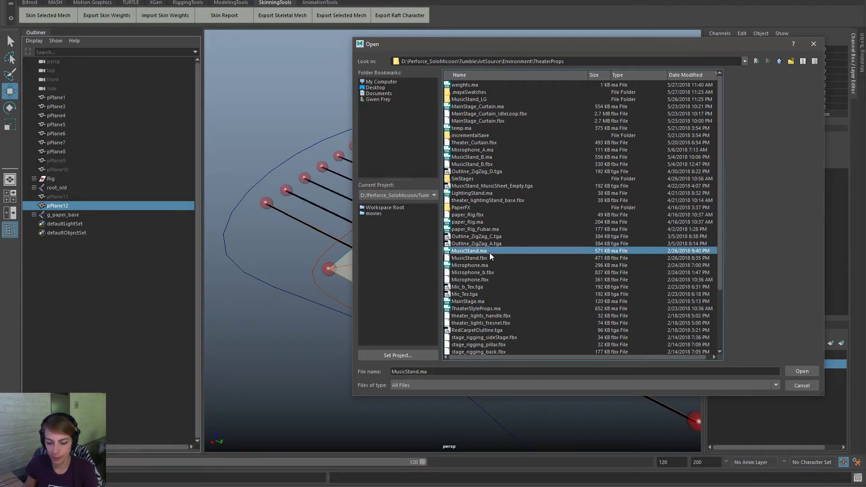
{"action": "double_click", "coordinate": [499, 85]}
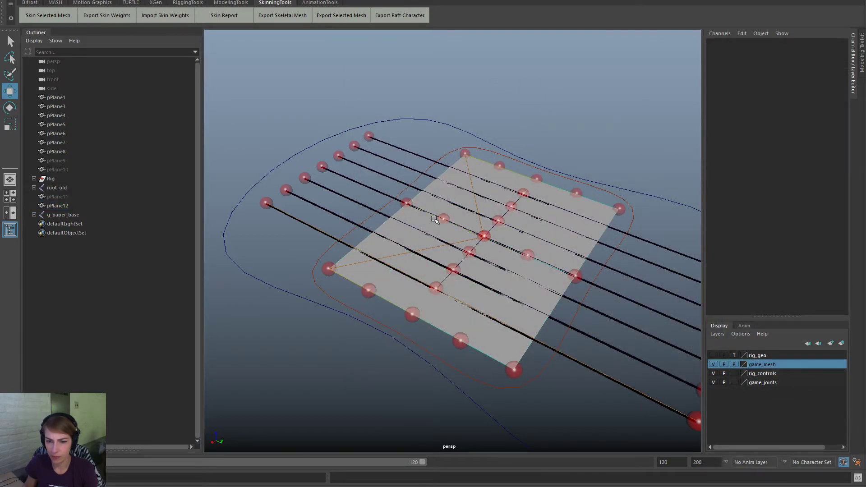
Step: Test the imported weights by moving the second middle-row handle, undo the move and clear the selection
{"action": "left_click", "coordinate": [442, 218]}
{"action": "left_click_drag", "start_coordinate": [447, 222], "coordinate": [493, 116]}
{"action": "key", "text": "ctrl+z"}
{"action": "left_click", "coordinate": [493, 116]}
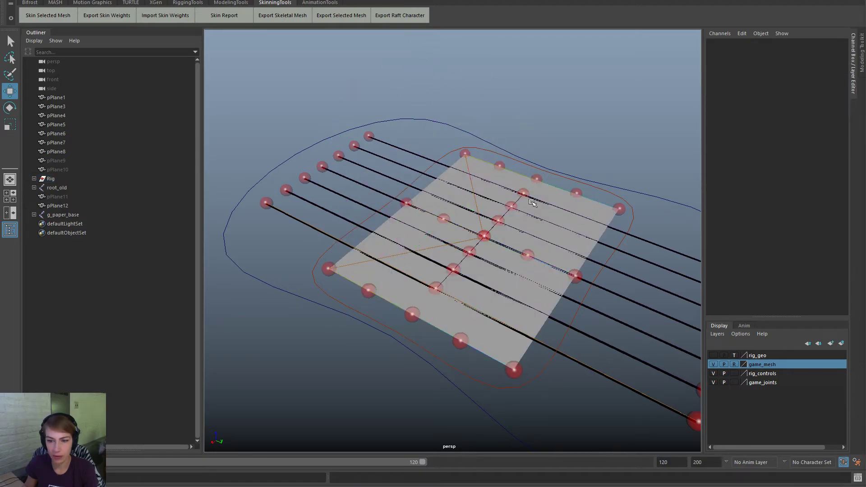
Step: Smooth the pPlane12 mesh with 1 division
{"action": "left_click", "coordinate": [551, 206]}
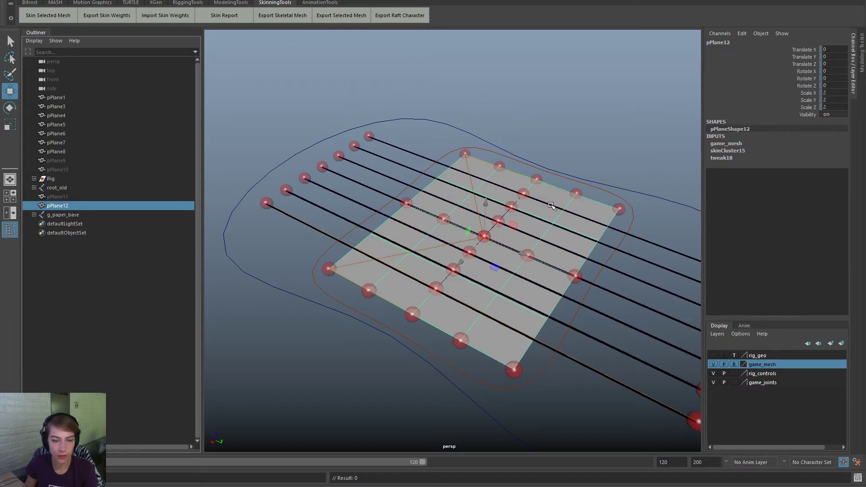
{"action": "left_click", "coordinate": [746, 151]}
{"action": "left_click", "coordinate": [743, 145]}
{"action": "scroll", "coordinate": [451, 171], "scroll_direction": "up", "scroll_amount": 1}
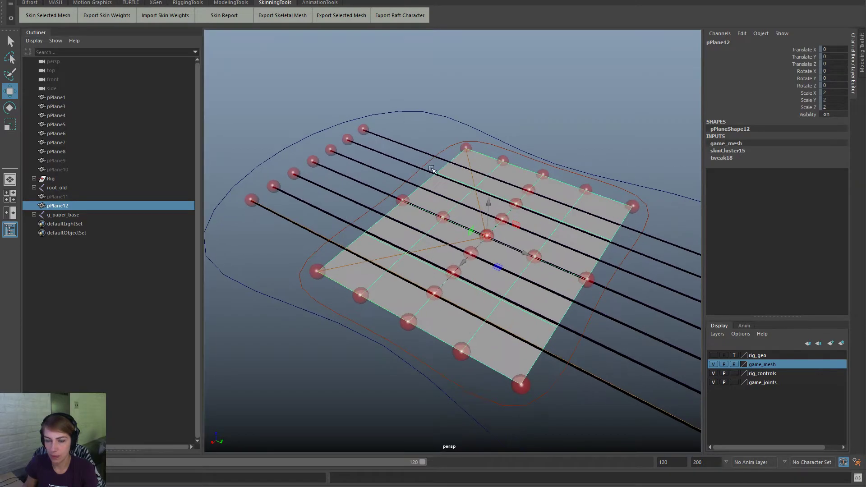
{"action": "key", "text": "space"}
{"action": "left_click", "coordinate": [250, 200]}
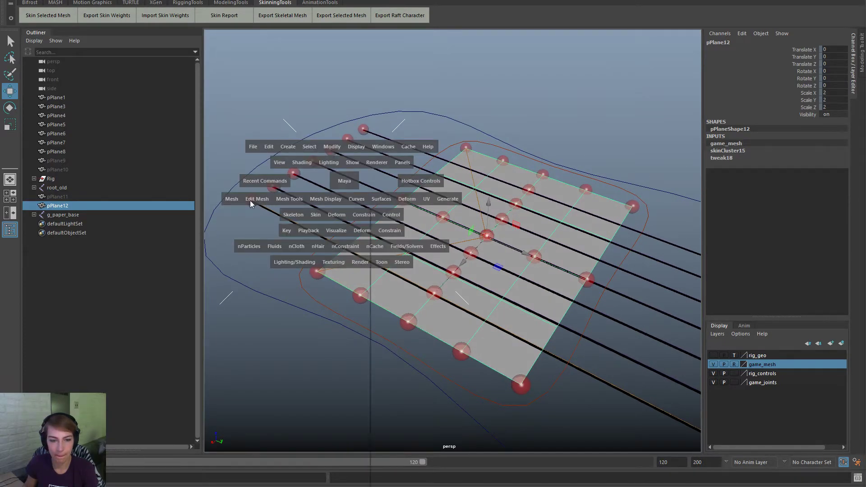
{"action": "left_click", "coordinate": [237, 202]}
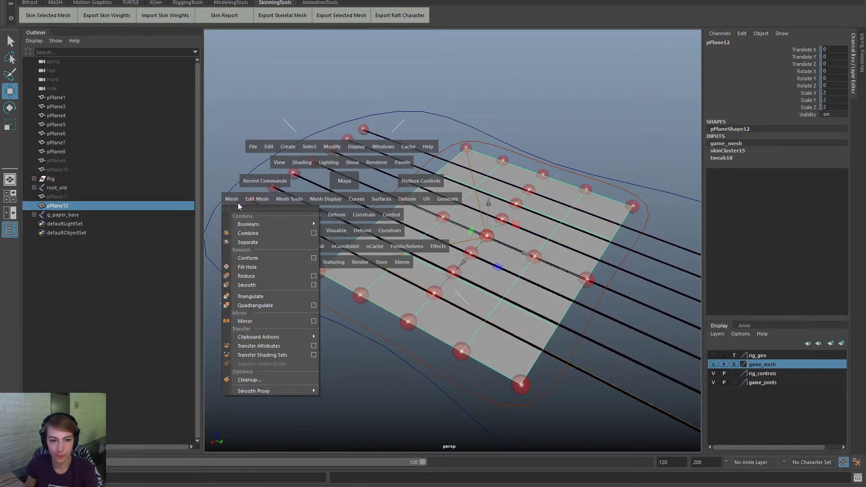
{"action": "left_click", "coordinate": [280, 286]}
{"action": "left_click", "coordinate": [591, 95]}
{"action": "key", "text": "ctrl+z"}
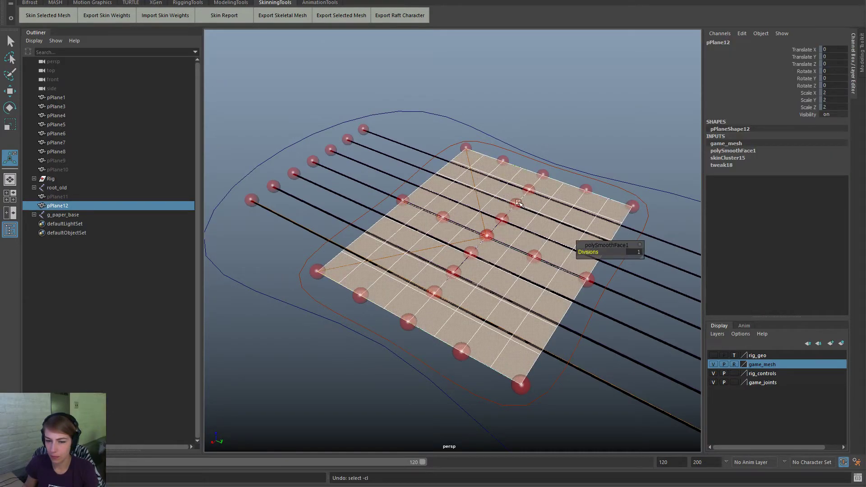
Step: Test the smoothed paper's deformation by moving a control handle with textured display turned on, undo the move and select g_line_parent
{"action": "left_click_drag", "start_coordinate": [548, 164], "coordinate": [535, 166], "text": "alt"}
{"action": "left_click", "coordinate": [535, 165]}
{"action": "left_click", "coordinate": [521, 158]}
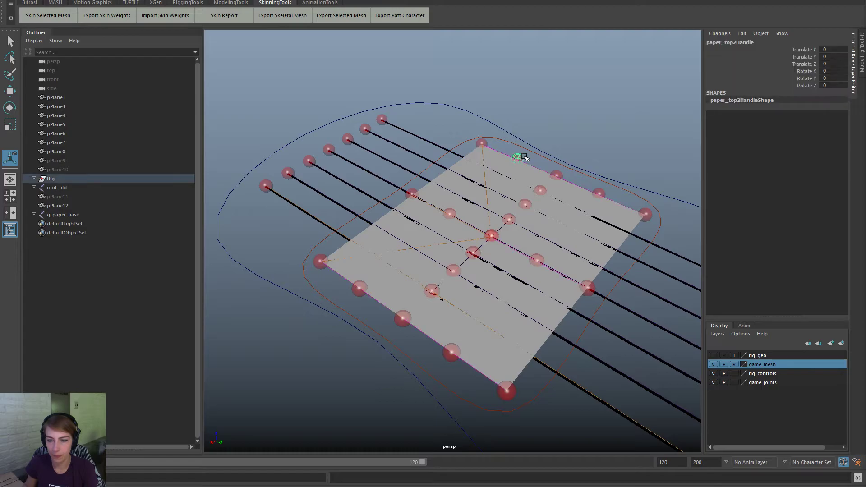
{"action": "key", "text": "w"}
{"action": "left_click_drag", "start_coordinate": [537, 198], "coordinate": [489, 183], "text": "alt"}
{"action": "mouse_move", "coordinate": [621, 244]}
{"action": "left_mouse_down"}
{"action": "mouse_move", "coordinate": [518, 107]}
{"action": "mouse_move", "coordinate": [580, 87]}
{"action": "mouse_move", "coordinate": [605, 270]}
{"action": "mouse_move", "coordinate": [645, 303]}
{"action": "mouse_move", "coordinate": [538, 267]}
{"action": "mouse_move", "coordinate": [467, 194]}
{"action": "mouse_move", "coordinate": [474, 158]}
{"action": "left_mouse_up"}
{"action": "key", "text": "6"}
{"action": "key", "text": "ctrl+z"}
{"action": "left_click", "coordinate": [510, 249]}
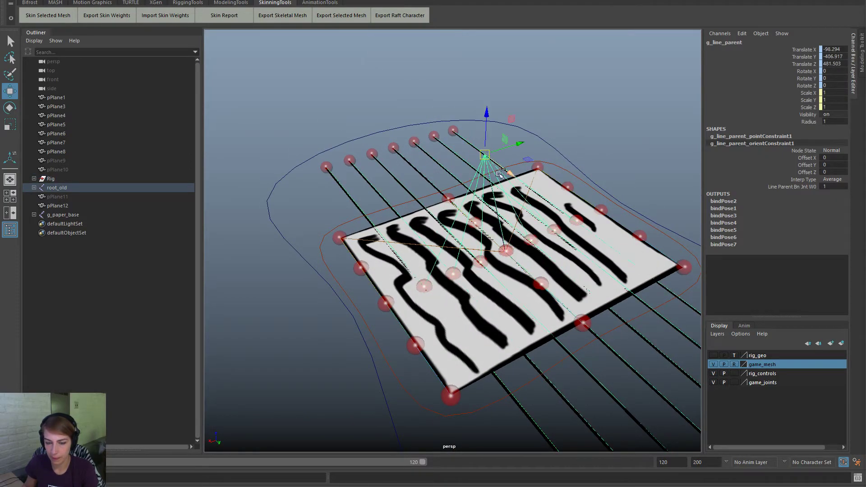
Step: Undo the last g_line_parent move, hide the game_joints layer and clear the selection
{"action": "key", "text": "ctrl+z"}
{"action": "left_click", "coordinate": [713, 382]}
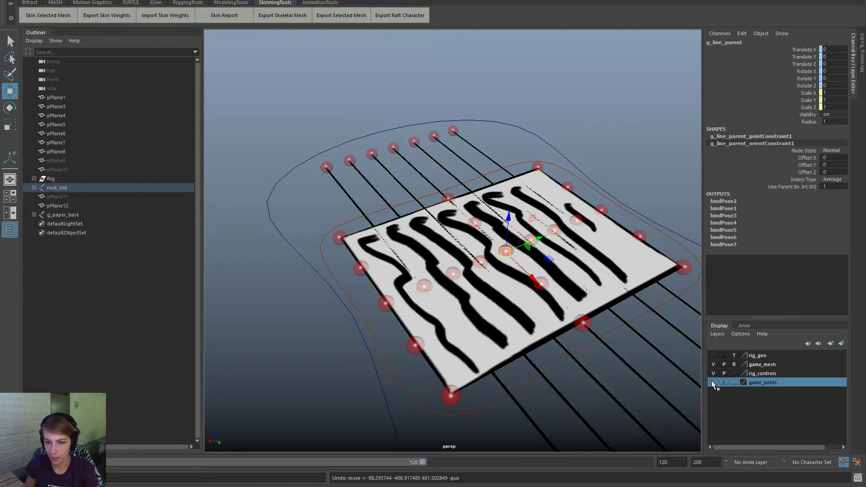
{"action": "left_click", "coordinate": [613, 149]}
Step: Test the smoothed paper's deformation by moving several handles, including paper_mid3Handle, paper_bot2Handle and paper_mid1Handle
{"action": "left_click", "coordinate": [510, 249]}
{"action": "left_click_drag", "start_coordinate": [509, 249], "coordinate": [459, 132], "text": "alt"}
{"action": "left_click", "coordinate": [365, 160]}
{"action": "left_click_drag", "start_coordinate": [365, 159], "coordinate": [420, 234]}
{"action": "left_click_drag", "start_coordinate": [419, 235], "coordinate": [560, 246], "text": "alt"}
{"action": "left_click_drag", "start_coordinate": [510, 272], "coordinate": [522, 280]}
{"action": "left_click_drag", "start_coordinate": [478, 318], "coordinate": [482, 353]}
{"action": "left_click", "coordinate": [358, 298]}
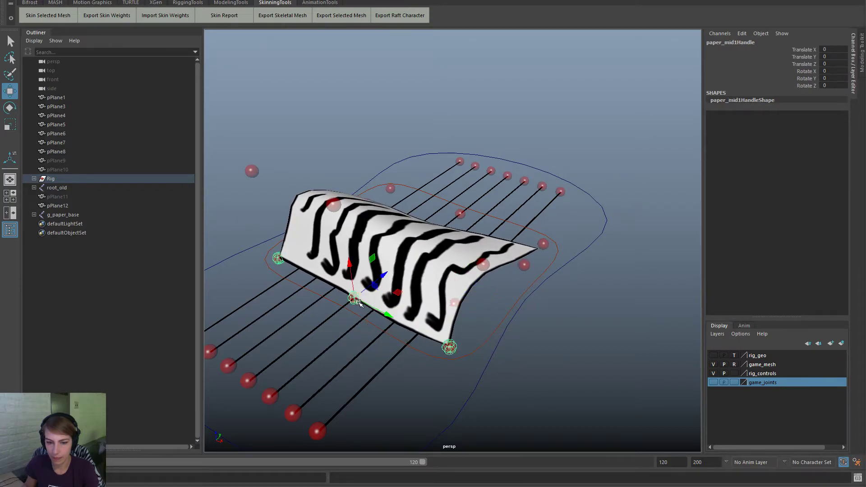
{"action": "left_click_drag", "start_coordinate": [357, 298], "coordinate": [326, 189]}
{"action": "left_click_drag", "start_coordinate": [425, 209], "coordinate": [232, 199], "text": "alt"}
{"action": "left_click_drag", "start_coordinate": [583, 186], "coordinate": [533, 154]}
Step: Undo all the test handle moves so the paper is flat again and save the scene
{"action": "key", "text": "ctrl+z"}
{"action": "key", "text": "ctrl+z"}
{"action": "key", "text": "ctrl+z"}
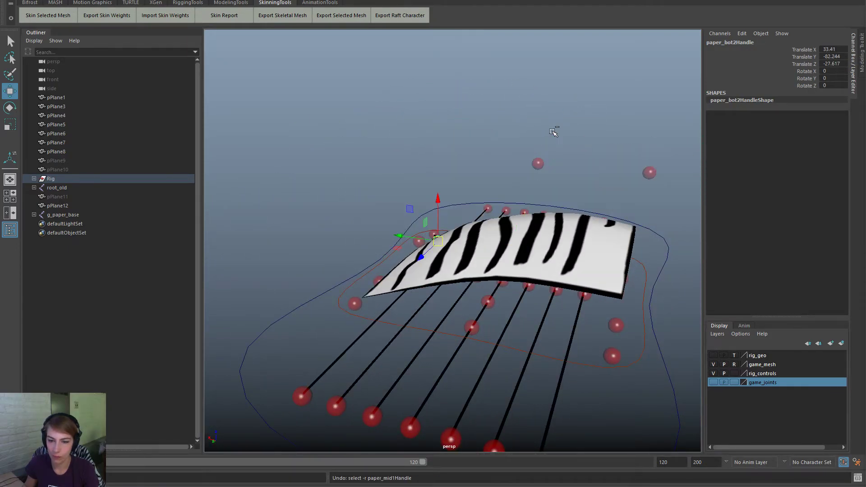
{"action": "key", "text": "ctrl+z"}
{"action": "key", "text": "ctrl+z"}
{"action": "key", "text": "ctrl+z"}
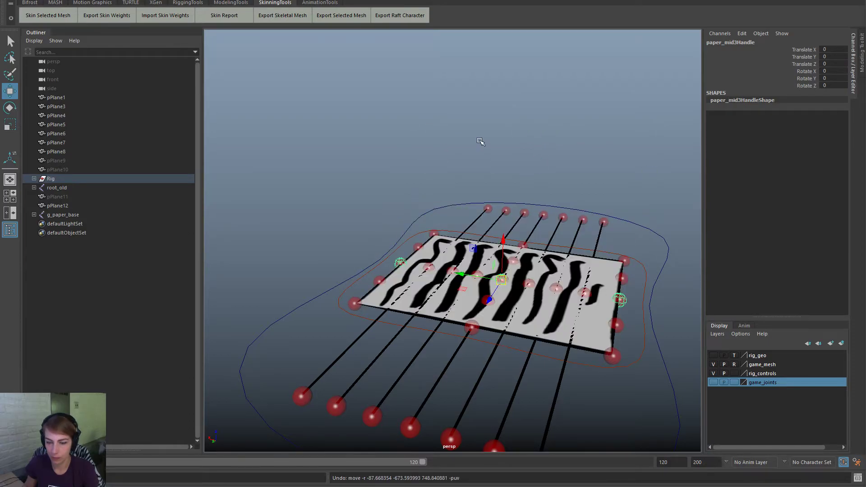
{"action": "left_click", "coordinate": [480, 140]}
{"action": "left_click_drag", "start_coordinate": [451, 198], "coordinate": [534, 106], "text": "alt"}
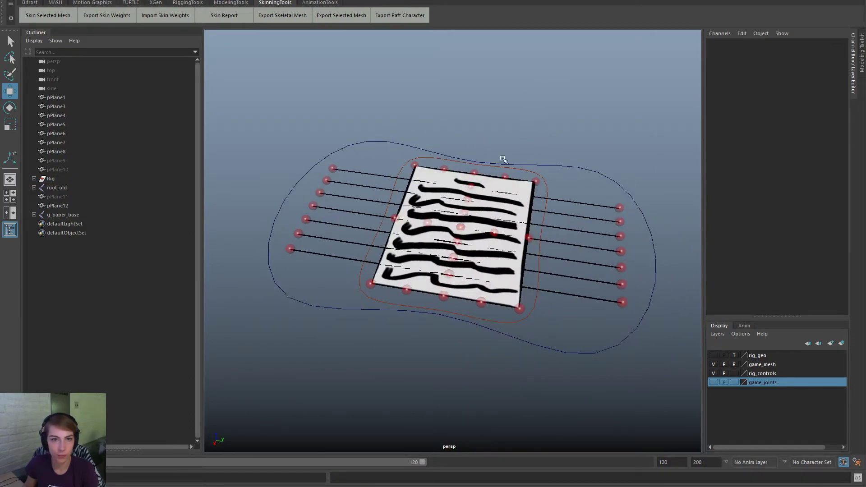
{"action": "left_click_drag", "start_coordinate": [503, 160], "coordinate": [510, 77], "text": "alt"}
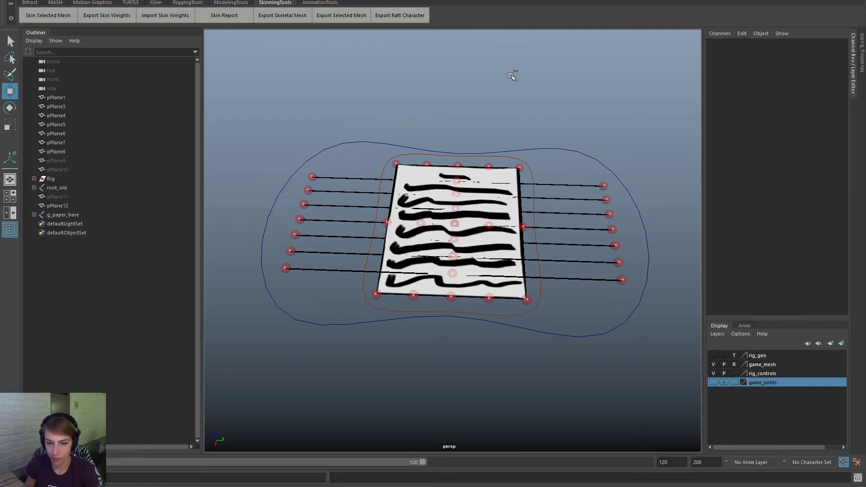
{"action": "key", "text": "ctrl+s"}
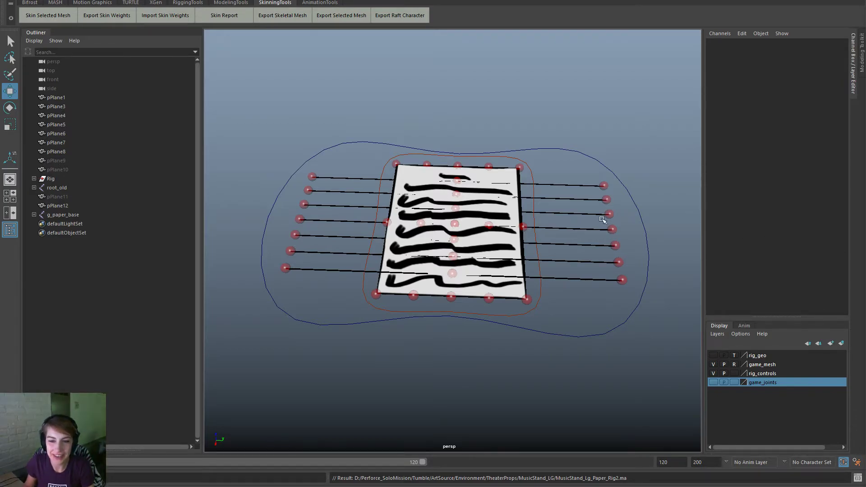
Step: Try moving the paper with its base control, undo the move and clear the selection
{"action": "left_click", "coordinate": [541, 302]}
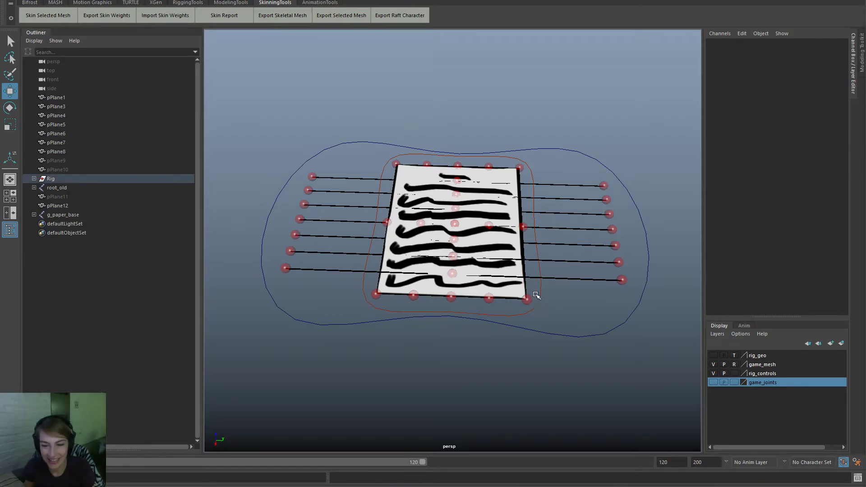
{"action": "left_click", "coordinate": [535, 298]}
{"action": "left_click_drag", "start_coordinate": [469, 205], "coordinate": [498, 141]}
{"action": "key", "text": "ctrl+z"}
{"action": "left_click", "coordinate": [655, 206]}
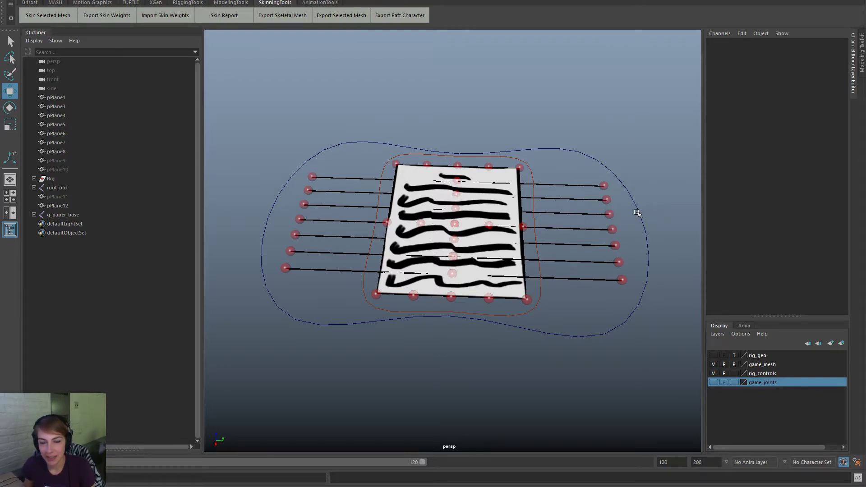
Step: Try moving paper_base_control along X, undo it, and move the control freely to shift the paper away from the lines
{"action": "left_click", "coordinate": [531, 178]}
{"action": "left_click_drag", "start_coordinate": [456, 251], "coordinate": [488, 119]}
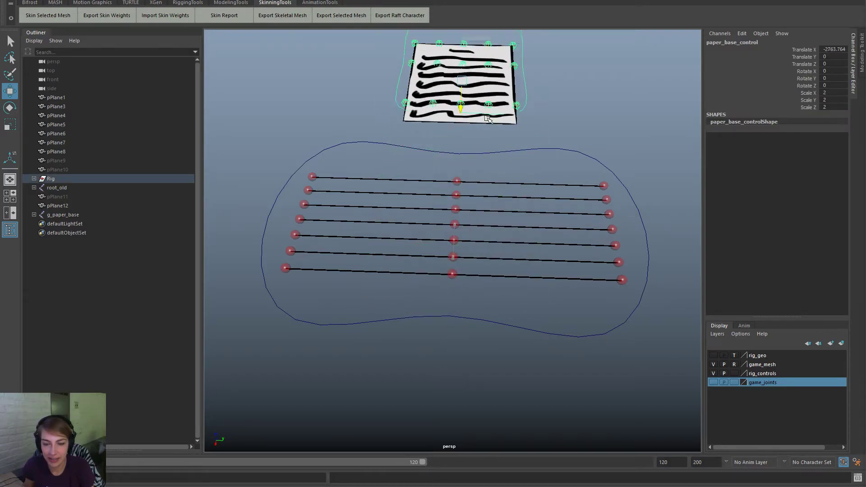
{"action": "key", "text": "ctrl+z"}
{"action": "key", "text": "ctrl+z"}
{"action": "left_click_drag", "start_coordinate": [452, 229], "coordinate": [443, 141]}
{"action": "left_click", "coordinate": [567, 110]}
Step: Test the deformation by moving paper_bot4Handle and paper_bot3Handle, undoing each move
{"action": "left_click", "coordinate": [479, 203]}
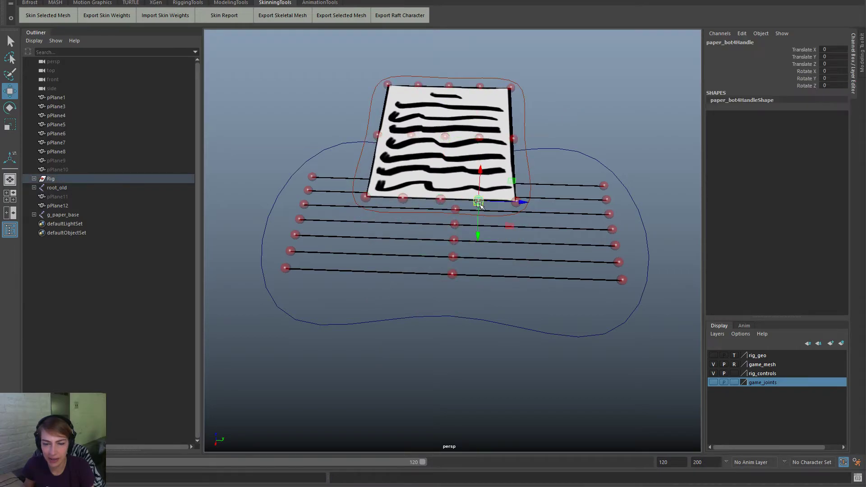
{"action": "left_click_drag", "start_coordinate": [479, 203], "coordinate": [441, 166]}
{"action": "key", "text": "ctrl+z"}
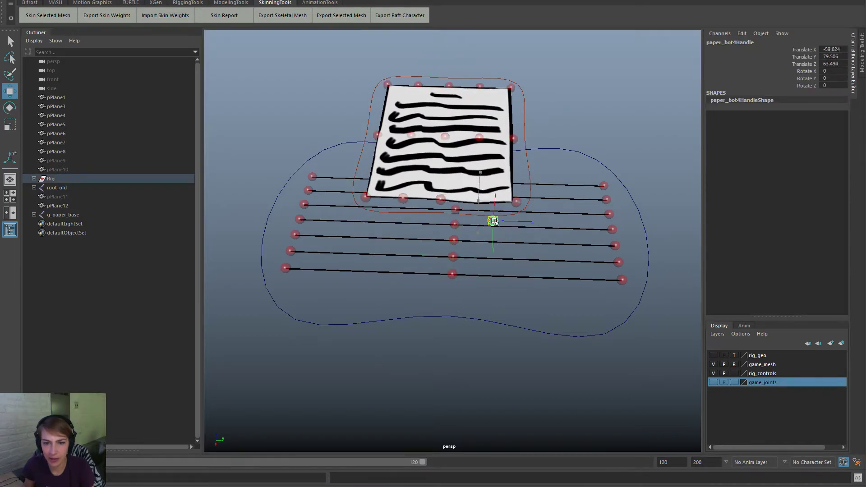
{"action": "left_click", "coordinate": [441, 199]}
{"action": "left_click_drag", "start_coordinate": [441, 199], "coordinate": [435, 98]}
{"action": "left_click_drag", "start_coordinate": [425, 157], "coordinate": [581, 199], "text": "alt"}
{"action": "key", "text": "ctrl+z"}
Step: Show the rig_geo layer and test the lattice deformation by moving paper_bot3Handle
{"action": "left_click", "coordinate": [712, 357]}
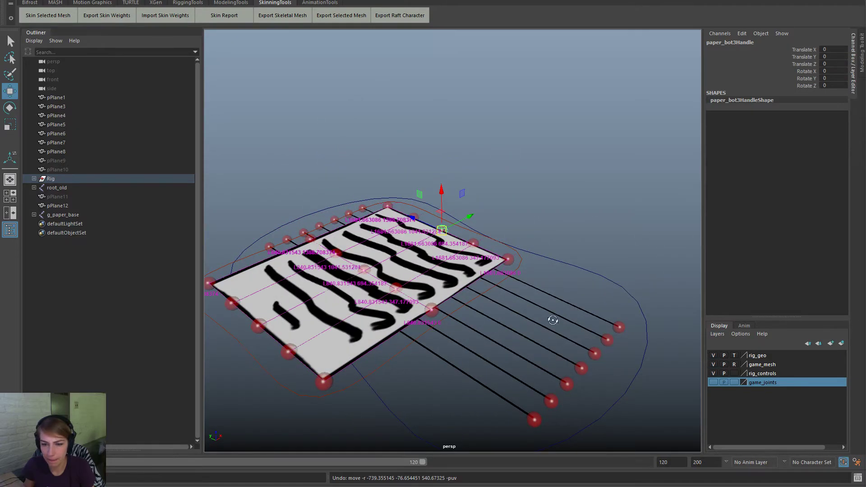
{"action": "left_click_drag", "start_coordinate": [553, 321], "coordinate": [504, 307], "text": "alt"}
{"action": "left_click_drag", "start_coordinate": [425, 205], "coordinate": [435, 300]}
{"action": "key", "text": "ctrl+z"}
{"action": "left_click_drag", "start_coordinate": [429, 211], "coordinate": [389, 117]}
{"action": "left_click", "coordinate": [400, 139]}
Step: Test the paper's bending by moving paper_bot2Handle and paper_mid2Handle, undoing the paper_mid2Handle move
{"action": "left_click", "coordinate": [398, 185]}
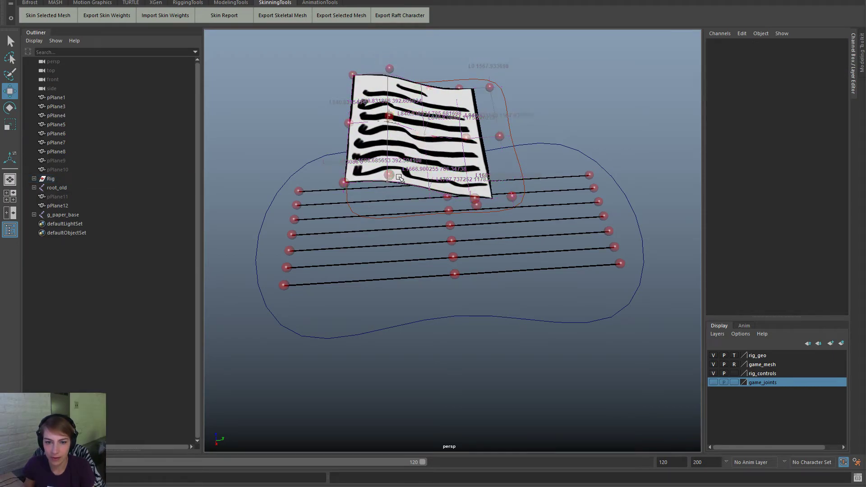
{"action": "left_click", "coordinate": [392, 177]}
{"action": "left_click_drag", "start_coordinate": [395, 186], "coordinate": [530, 210], "text": "alt"}
{"action": "left_click_drag", "start_coordinate": [428, 225], "coordinate": [401, 351]}
{"action": "middle_click_drag", "start_coordinate": [429, 230], "coordinate": [417, 303], "text": "alt"}
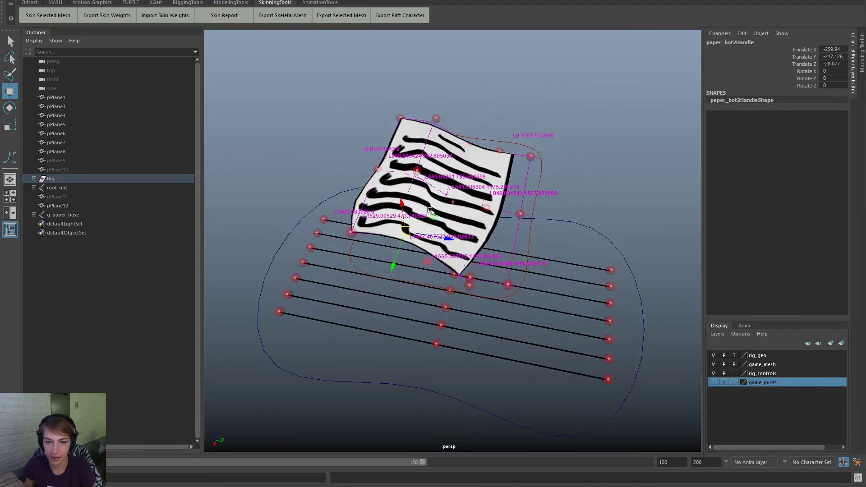
{"action": "left_click", "coordinate": [435, 120]}
{"action": "left_click_drag", "start_coordinate": [446, 153], "coordinate": [418, 129]}
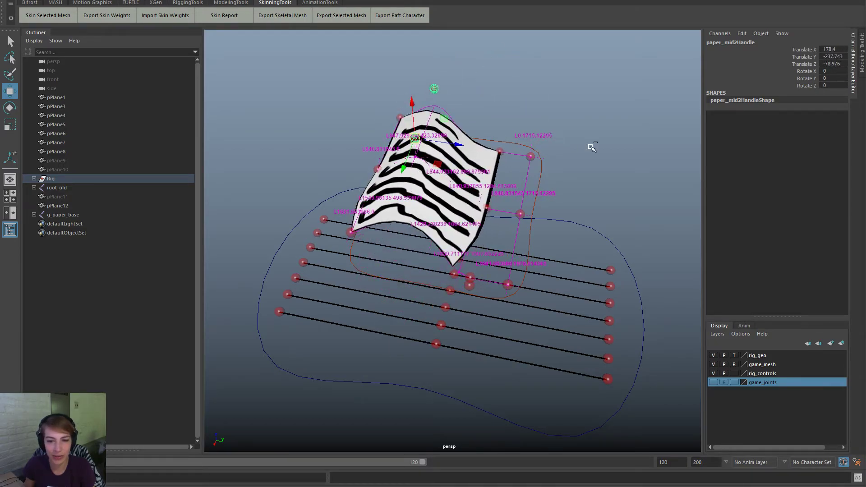
{"action": "key", "text": "ctrl+z"}
Step: Select the displaced handles together with paper_bot1Handle and reset their translation and rotation values to 0
{"action": "scroll", "coordinate": [344, 246], "scroll_direction": "up", "scroll_amount": 2}
{"action": "left_click", "coordinate": [335, 232], "text": "shift"}
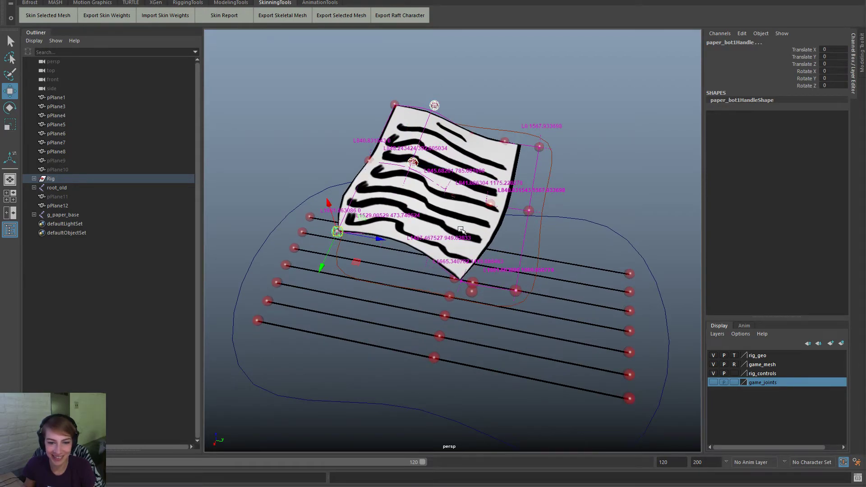
{"action": "left_click_drag", "start_coordinate": [292, 257], "coordinate": [335, 207], "text": "alt"}
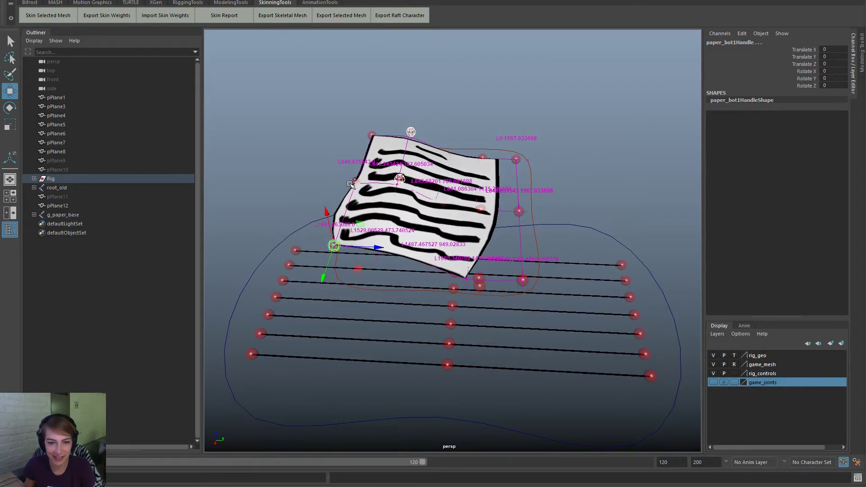
{"action": "left_click", "coordinate": [373, 134]}
{"action": "left_click_drag", "start_coordinate": [825, 50], "coordinate": [837, 87]}
{"action": "type", "text": "0"}
{"action": "key", "text": "Return"}
{"action": "left_click", "coordinate": [577, 160]}
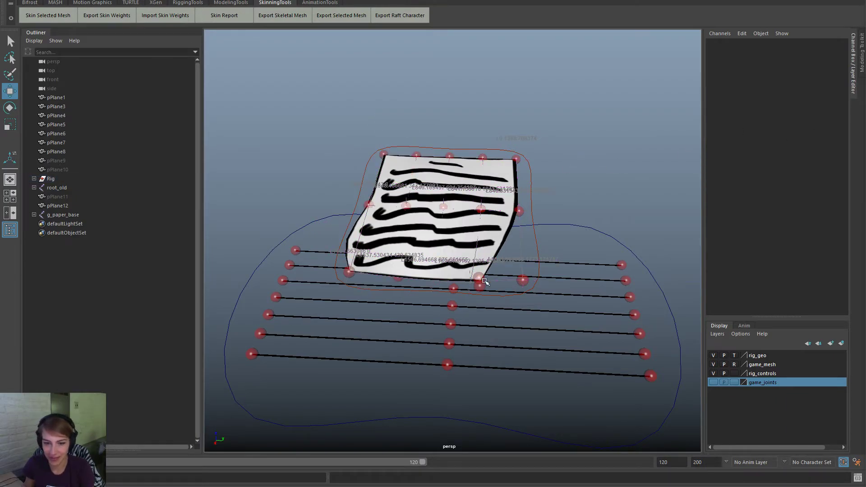
Step: Reset paper_bot2Handle's translation and rotation values to 0 and clear the selection
{"action": "left_click", "coordinate": [485, 274]}
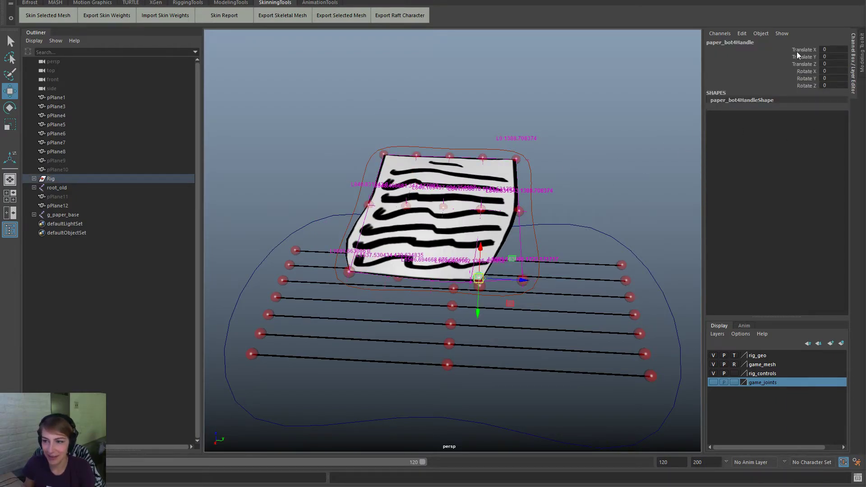
{"action": "scroll", "coordinate": [363, 288], "scroll_direction": "up", "scroll_amount": 2}
{"action": "left_click", "coordinate": [387, 287]}
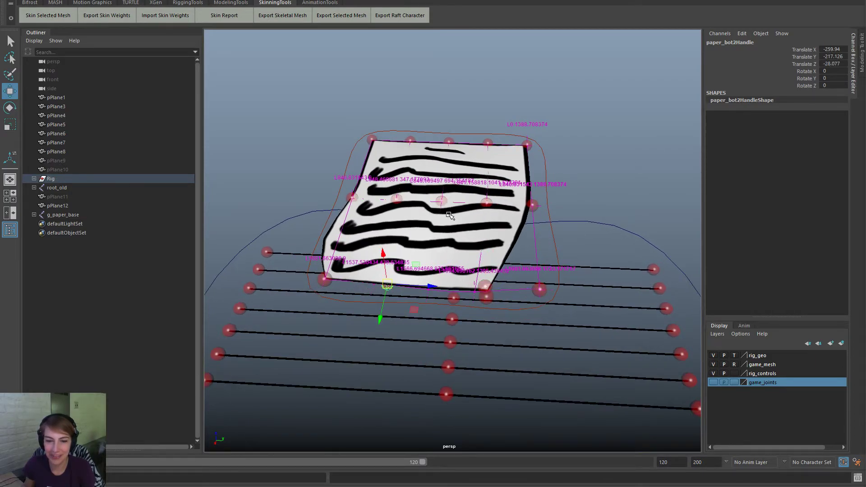
{"action": "left_click_drag", "start_coordinate": [453, 286], "coordinate": [470, 265], "text": "alt"}
{"action": "left_click_drag", "start_coordinate": [837, 50], "coordinate": [834, 94]}
{"action": "type", "text": "0"}
{"action": "key", "text": "Return"}
{"action": "left_click", "coordinate": [529, 211]}
{"action": "left_click_drag", "start_coordinate": [530, 212], "coordinate": [516, 337], "text": "alt"}
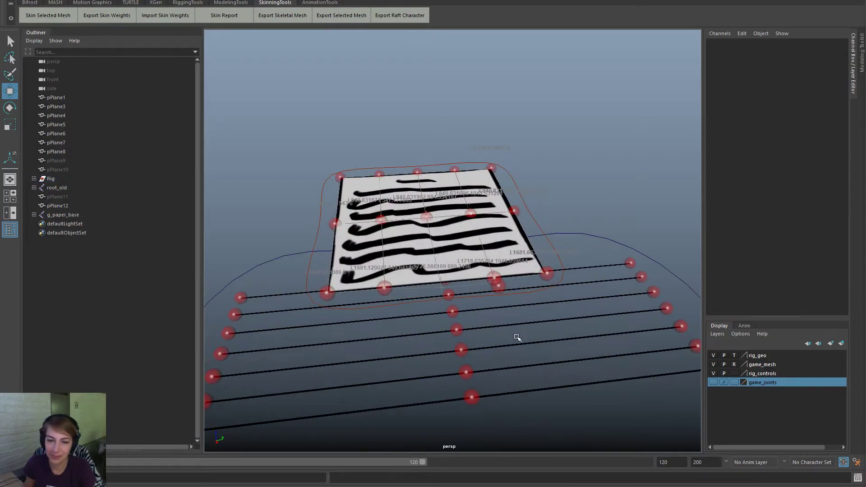
{"action": "left_click_drag", "start_coordinate": [472, 294], "coordinate": [468, 316], "text": "alt"}
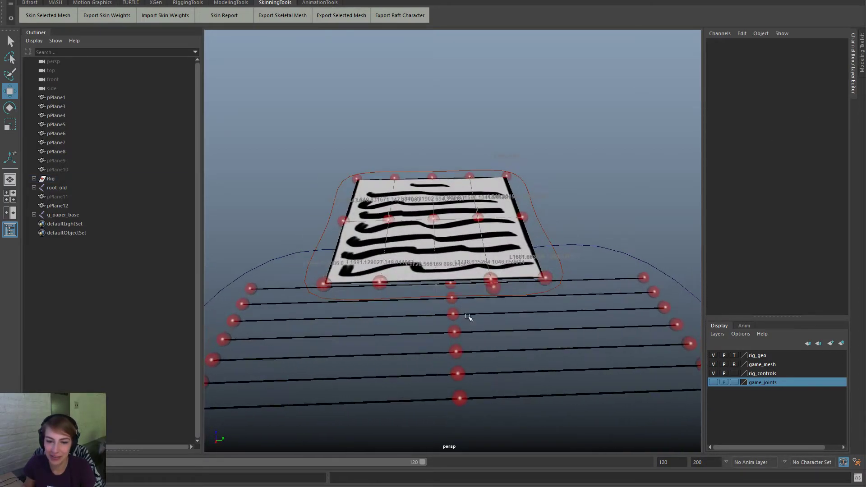
Step: Raise the middle of the paper with paper_mid3Handle and reset paper_bot3Handle's translation and rotation values to 0
{"action": "left_click", "coordinate": [491, 283]}
{"action": "left_click_drag", "start_coordinate": [436, 211], "coordinate": [439, 127]}
{"action": "left_click", "coordinate": [500, 170]}
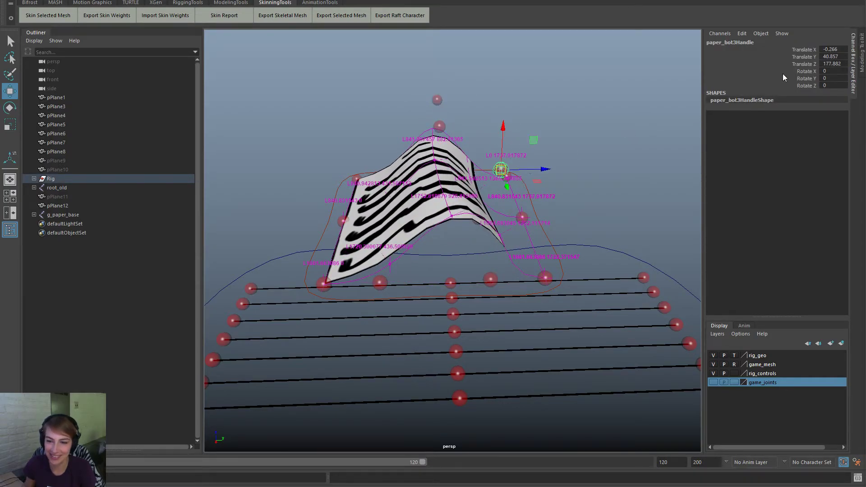
{"action": "left_click_drag", "start_coordinate": [830, 50], "coordinate": [829, 85]}
{"action": "type", "text": "0"}
{"action": "key", "text": "Return"}
{"action": "left_click", "coordinate": [573, 106]}
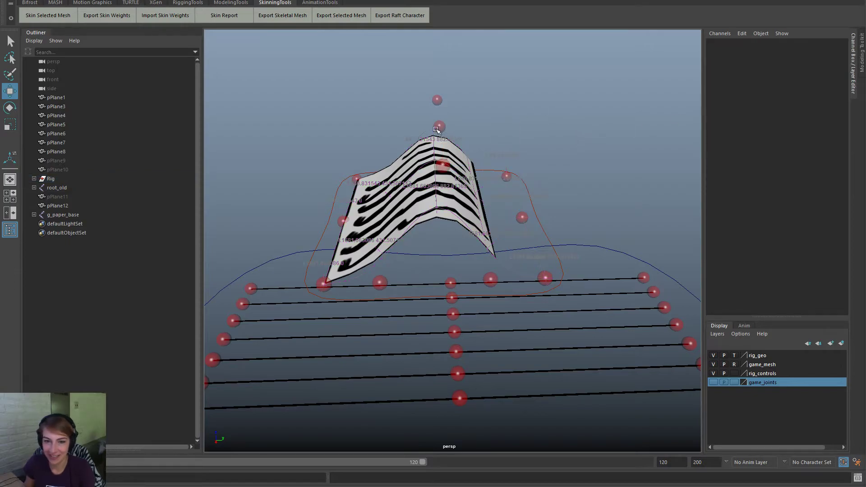
Step: Lower paper_mid3Handle back toward the paper's plane and reset its translation values to 0
{"action": "left_click", "coordinate": [439, 128]}
{"action": "left_click_drag", "start_coordinate": [439, 127], "coordinate": [432, 292]}
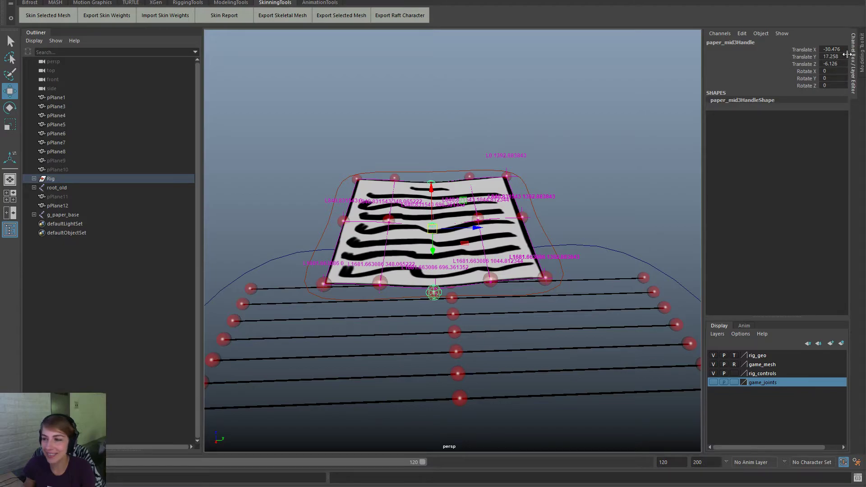
{"action": "left_click_drag", "start_coordinate": [831, 49], "coordinate": [831, 78]}
{"action": "type", "text": "0"}
{"action": "key", "text": "Return"}
{"action": "left_click", "coordinate": [588, 137]}
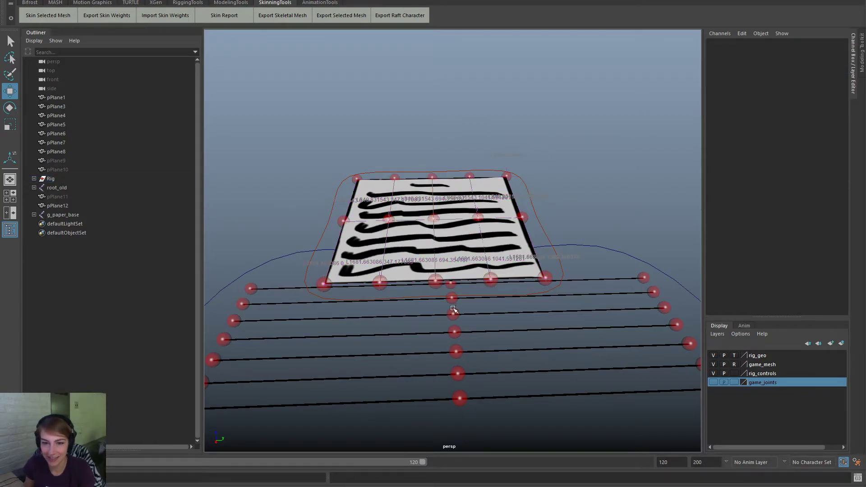
Step: Rotate paper_base_control to tilt and turn the whole paper
{"action": "left_click", "coordinate": [538, 205]}
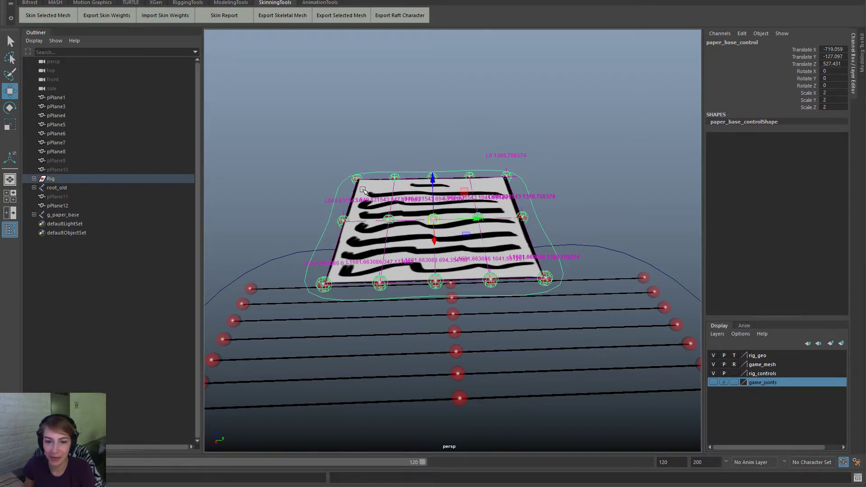
{"action": "key", "text": "e"}
{"action": "mouse_move", "coordinate": [422, 212]}
{"action": "left_mouse_down"}
{"action": "mouse_move", "coordinate": [415, 238]}
{"action": "mouse_move", "coordinate": [405, 223]}
{"action": "mouse_move", "coordinate": [421, 208]}
{"action": "left_mouse_up"}
{"action": "left_click", "coordinate": [628, 187]}
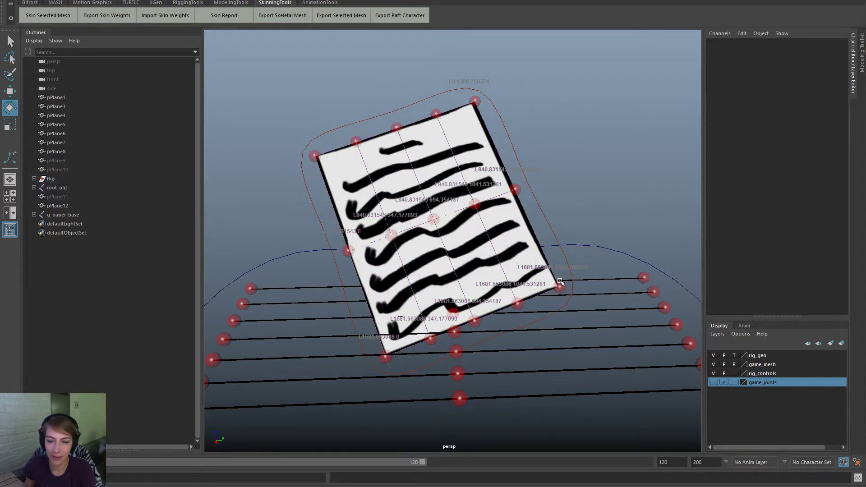
Step: Test the rotated paper's deformation by moving paper_bot5Handle and paper_mid3Handle
{"action": "left_click", "coordinate": [560, 285]}
{"action": "key", "text": "w"}
{"action": "left_click_drag", "start_coordinate": [561, 285], "coordinate": [568, 322]}
{"action": "left_click", "coordinate": [435, 219]}
{"action": "left_click_drag", "start_coordinate": [436, 219], "coordinate": [344, 141]}
{"action": "left_click_drag", "start_coordinate": [526, 247], "coordinate": [387, 247], "text": "alt"}
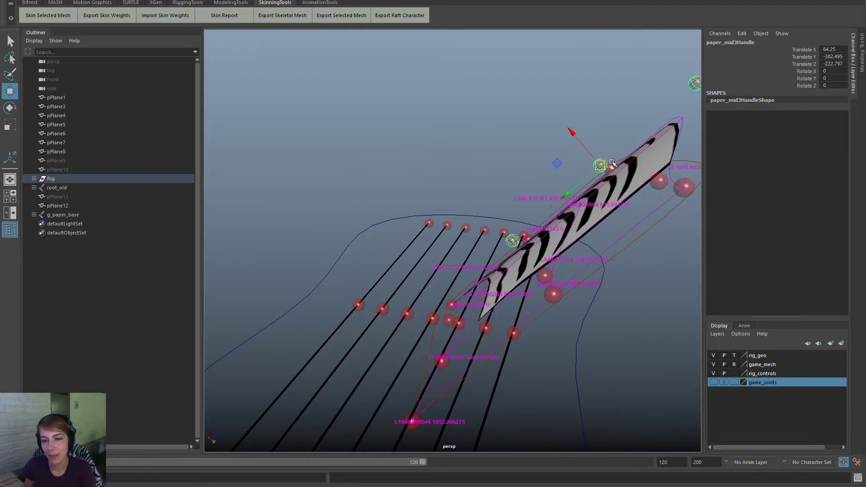
{"action": "left_click_drag", "start_coordinate": [608, 164], "coordinate": [539, 154]}
Step: Undo the test handle moves and the paper_base_control rotation, and clear the selection
{"action": "key", "text": "ctrl+z"}
{"action": "key", "text": "ctrl+z"}
{"action": "key", "text": "ctrl+z"}
{"action": "key", "text": "ctrl+z"}
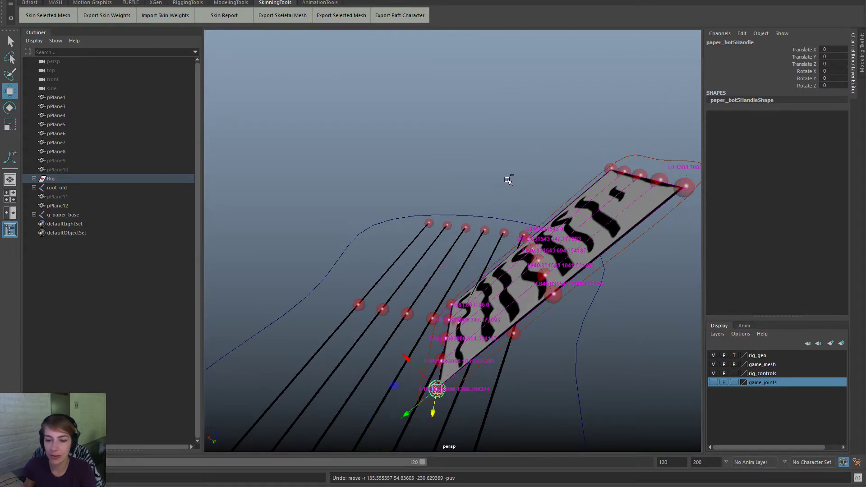
{"action": "left_click", "coordinate": [579, 141]}
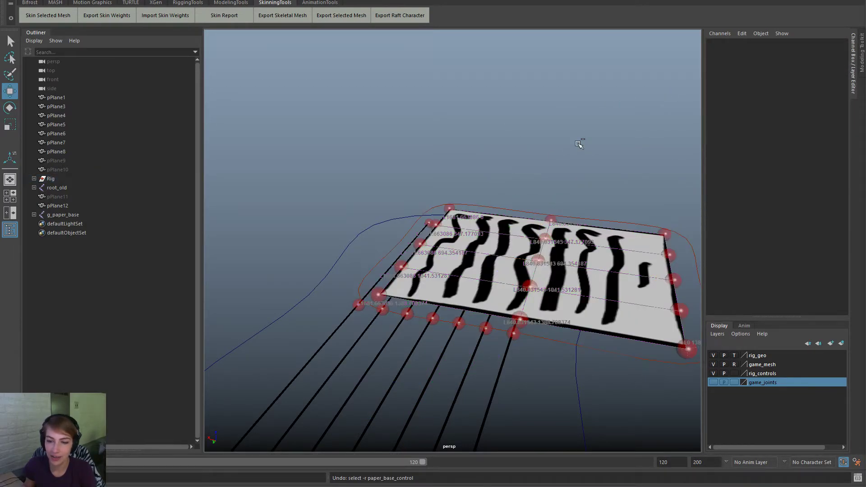
Step: Reset paper_base_control's translation and rotation values to 0 and reselect the control
{"action": "left_click", "coordinate": [692, 242]}
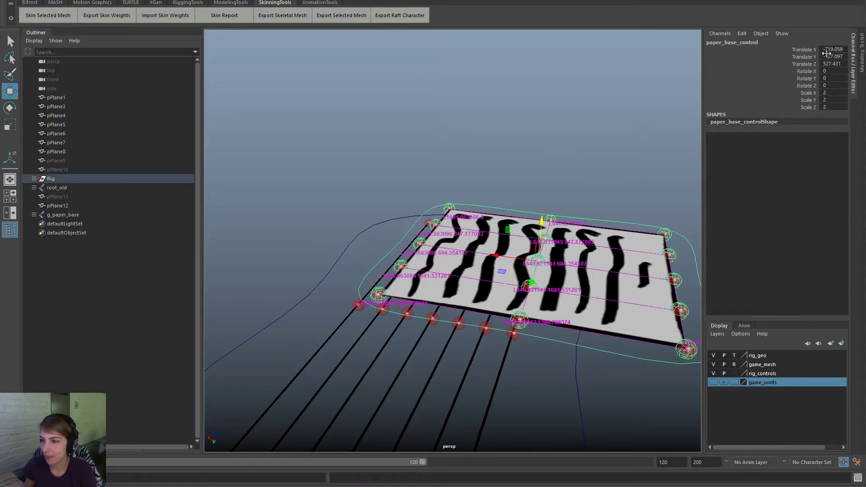
{"action": "left_click_drag", "start_coordinate": [828, 50], "coordinate": [840, 79]}
{"action": "type", "text": "0"}
{"action": "key", "text": "Return"}
{"action": "left_click", "coordinate": [544, 122]}
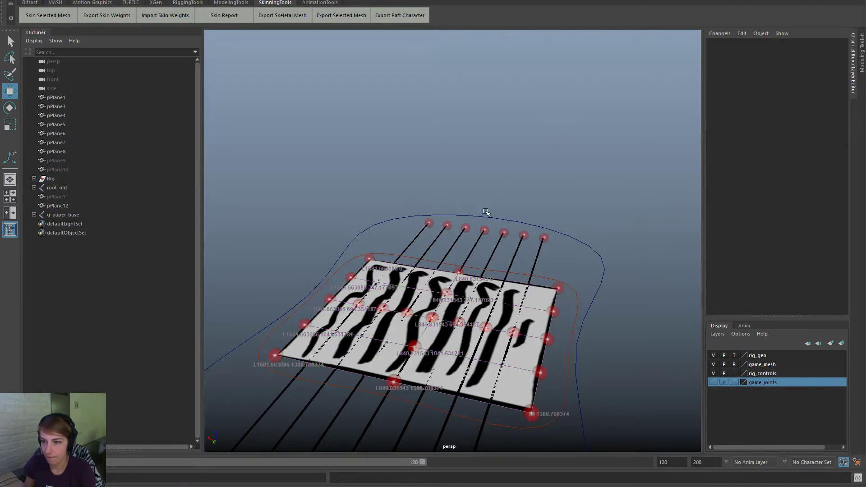
{"action": "left_click_drag", "start_coordinate": [485, 212], "coordinate": [594, 243], "text": "alt"}
{"action": "left_click", "coordinate": [527, 238]}
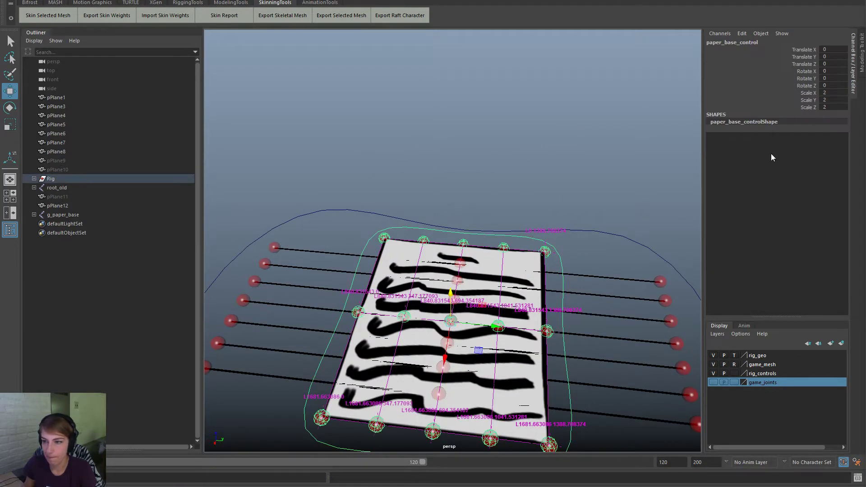
Step: Lock the Scale X, Y and Z channels of paper_base_control and clear the selection
{"action": "left_click_drag", "start_coordinate": [810, 93], "coordinate": [808, 107]}
{"action": "right_click", "coordinate": [808, 95]}
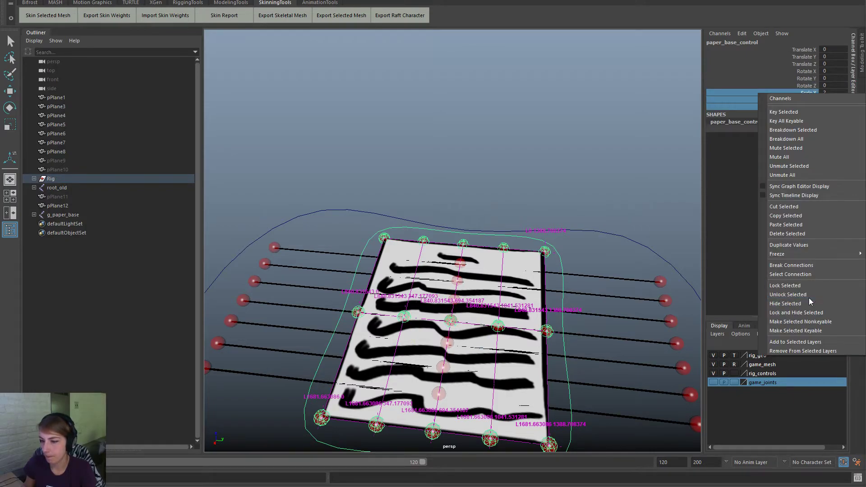
{"action": "left_click", "coordinate": [815, 286]}
{"action": "left_click", "coordinate": [606, 154]}
{"action": "key", "text": "f"}
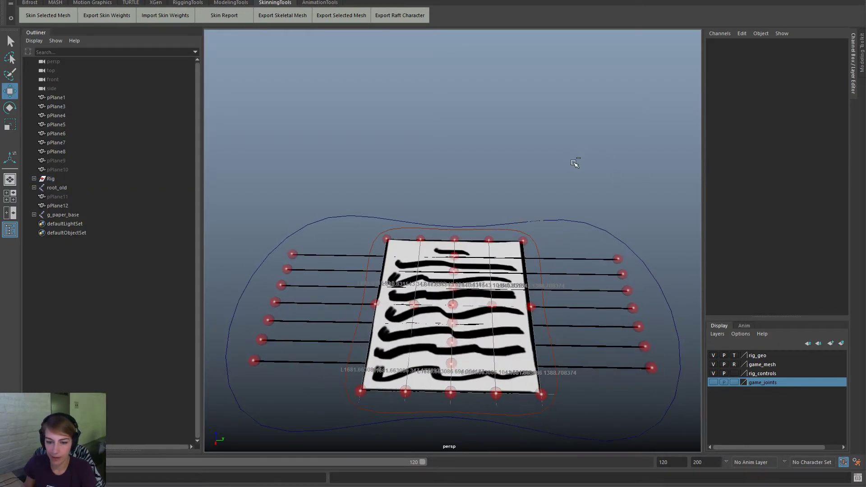
Step: Hide the rig_geo layer and switch the game_mesh layer out of reference display mode
{"action": "left_click", "coordinate": [714, 357]}
{"action": "scroll", "coordinate": [622, 135], "scroll_direction": "up", "scroll_amount": 3}
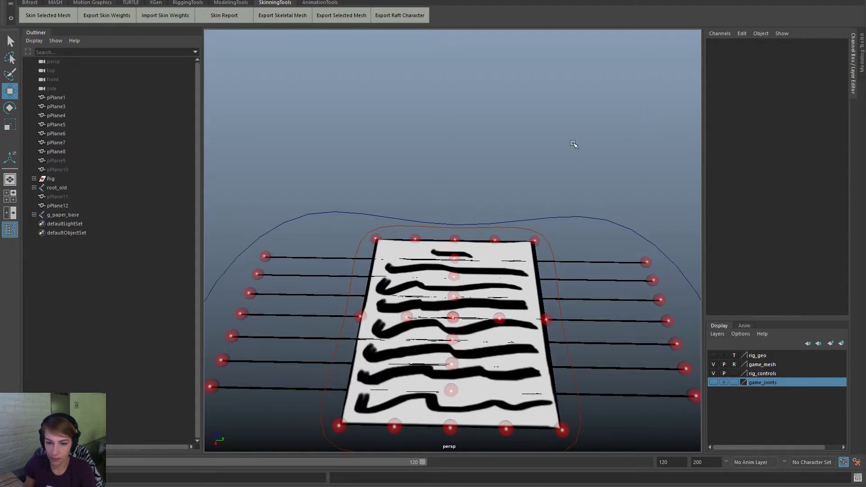
{"action": "key", "text": "ctrl+a"}
{"action": "left_click", "coordinate": [395, 70]}
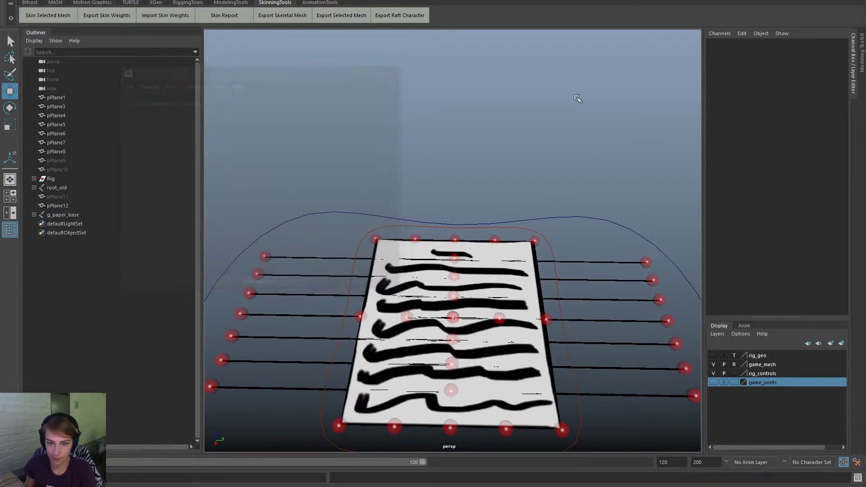
{"action": "scroll", "coordinate": [629, 271], "scroll_direction": "down", "scroll_amount": 3}
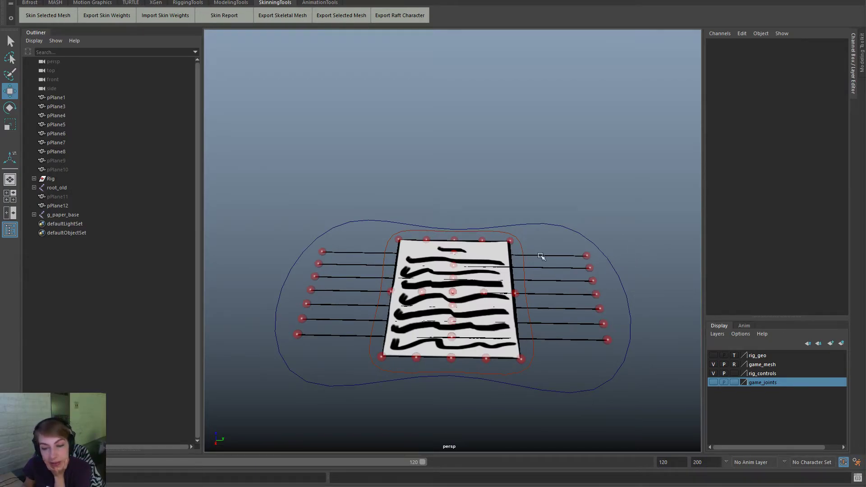
{"action": "left_click", "coordinate": [735, 365]}
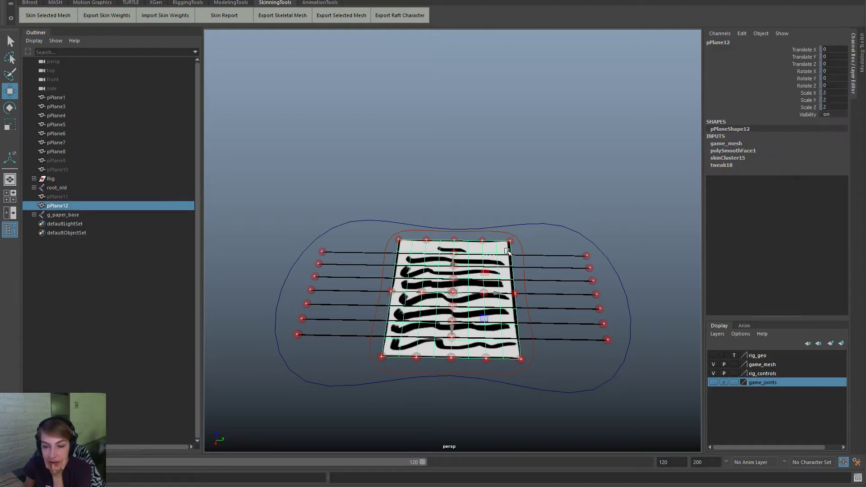
Step: Move paper_base_control up and away from the line controls, to about -1518, 221, 1549
{"action": "left_click", "coordinate": [504, 249]}
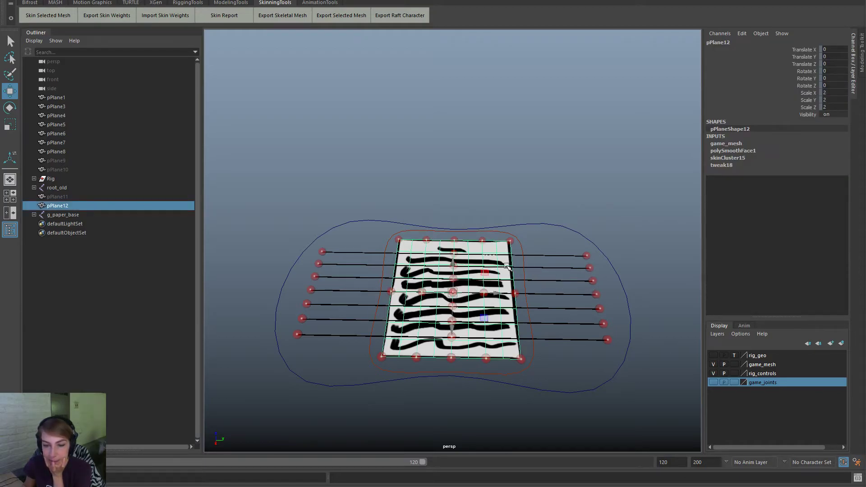
{"action": "left_click", "coordinate": [521, 244]}
{"action": "left_click_drag", "start_coordinate": [453, 293], "coordinate": [475, 100]}
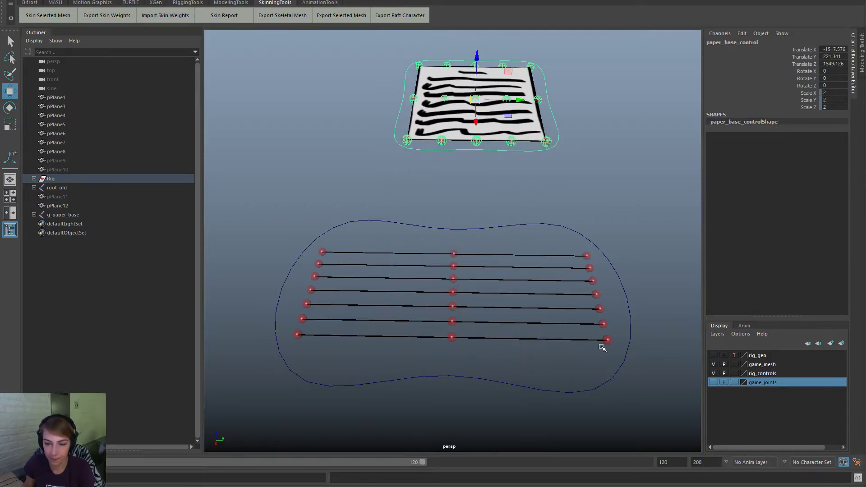
Step: Select all the line controls and set their Paper Space to 1
{"action": "left_click_drag", "start_coordinate": [602, 347], "coordinate": [300, 239]}
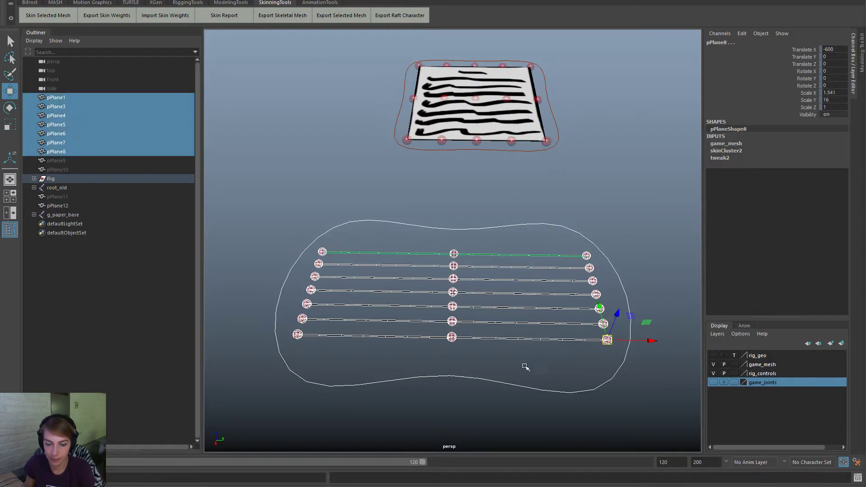
{"action": "left_click_drag", "start_coordinate": [640, 367], "coordinate": [364, 246], "text": "ctrl"}
{"action": "left_click_drag", "start_coordinate": [505, 217], "coordinate": [502, 432]}
{"action": "left_click", "coordinate": [799, 92]}
{"action": "middle_click_drag", "start_coordinate": [440, 227], "coordinate": [719, 251]}
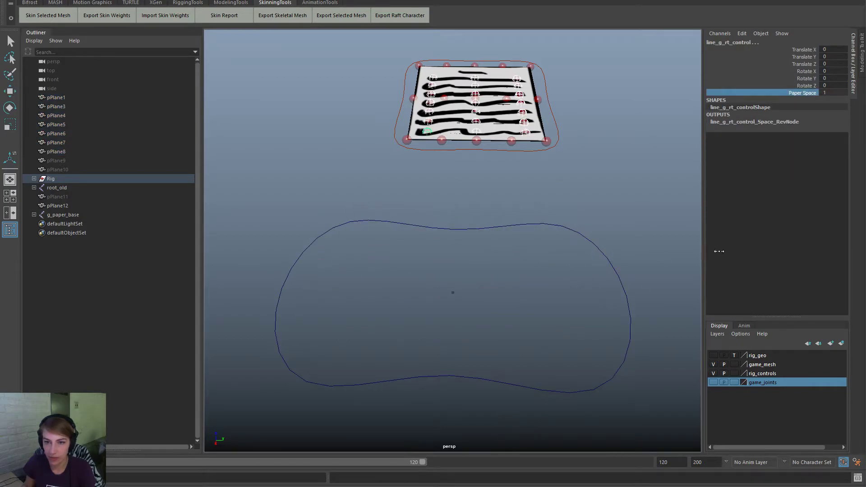
Step: Rotate paper_base_control to about -7, 49, 12 degrees to tilt the paper with its attached lines
{"action": "left_click", "coordinate": [618, 203]}
{"action": "left_click_drag", "start_coordinate": [551, 131], "coordinate": [563, 136]}
{"action": "key", "text": "e"}
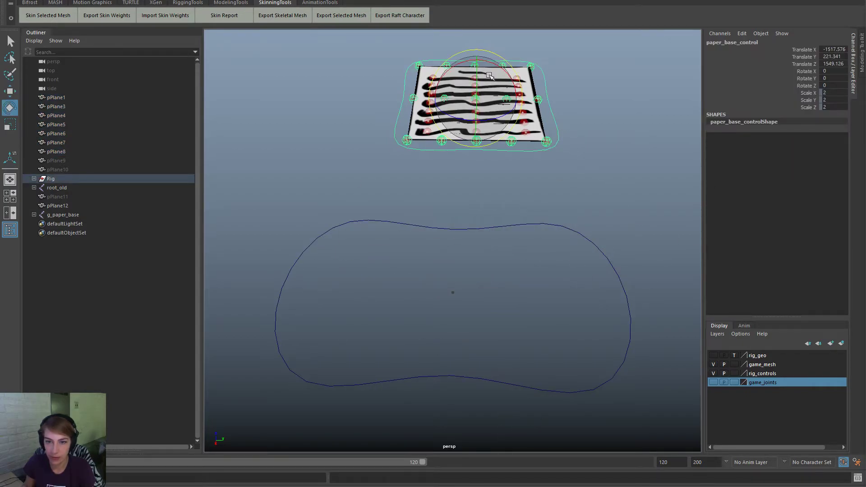
{"action": "left_click_drag", "start_coordinate": [490, 76], "coordinate": [604, 102]}
{"action": "left_click", "coordinate": [616, 110]}
Step: Test the paper's bending with the lines attached by moving paper_mid3Handle to about -258, -115, -198
{"action": "middle_click_drag", "start_coordinate": [568, 154], "coordinate": [567, 250], "text": "alt"}
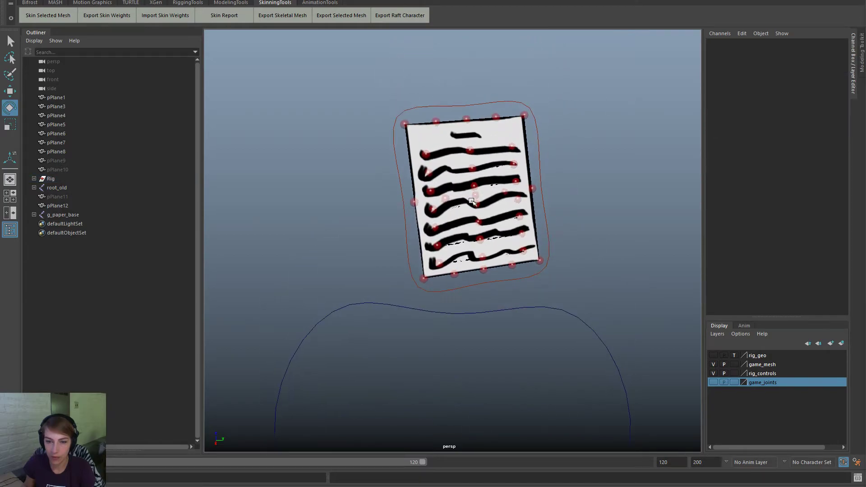
{"action": "left_click", "coordinate": [477, 194]}
{"action": "left_click_drag", "start_coordinate": [519, 216], "coordinate": [564, 226], "text": "alt"}
{"action": "key", "text": "w"}
{"action": "left_click_drag", "start_coordinate": [428, 196], "coordinate": [498, 237]}
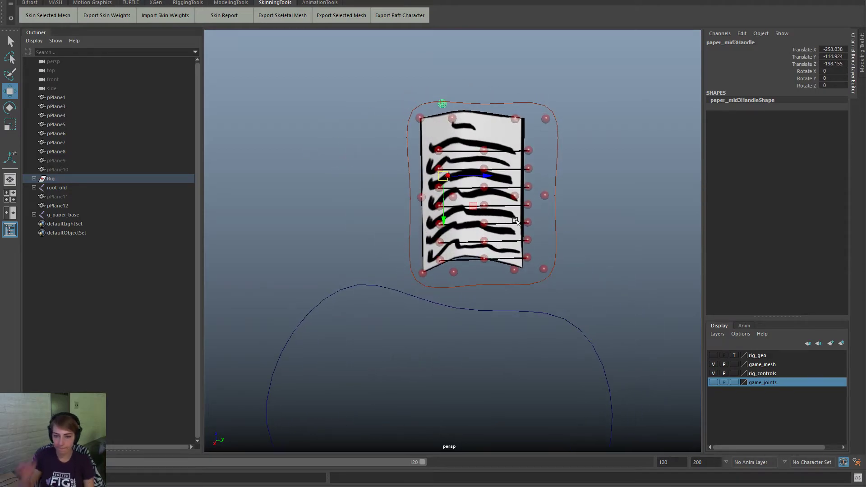
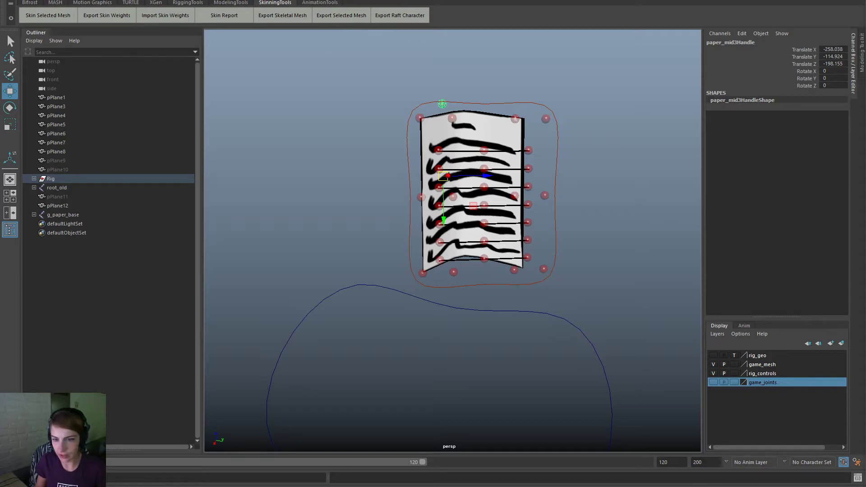
Step: Browse to the RiggingTools folder in a file-opening dialog and move the dialog off the scene view
{"action": "left_click", "coordinate": [459, 125]}
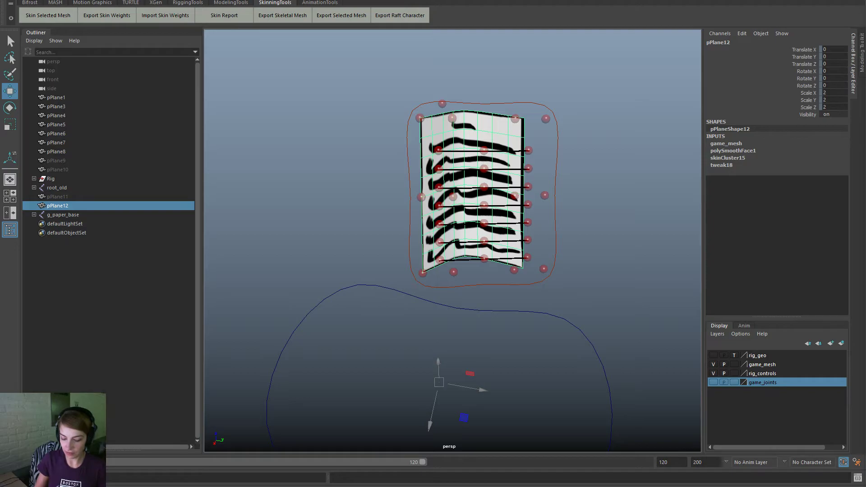
{"action": "key", "text": "ctrl+o"}
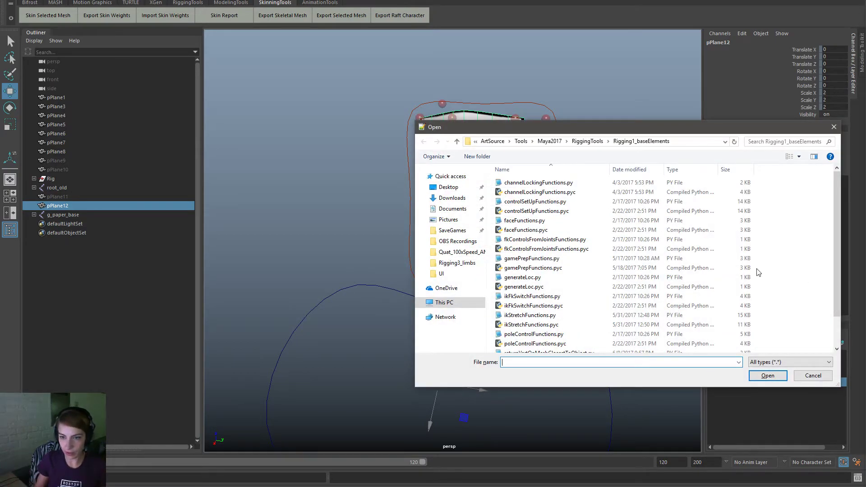
{"action": "left_click", "coordinate": [582, 142]}
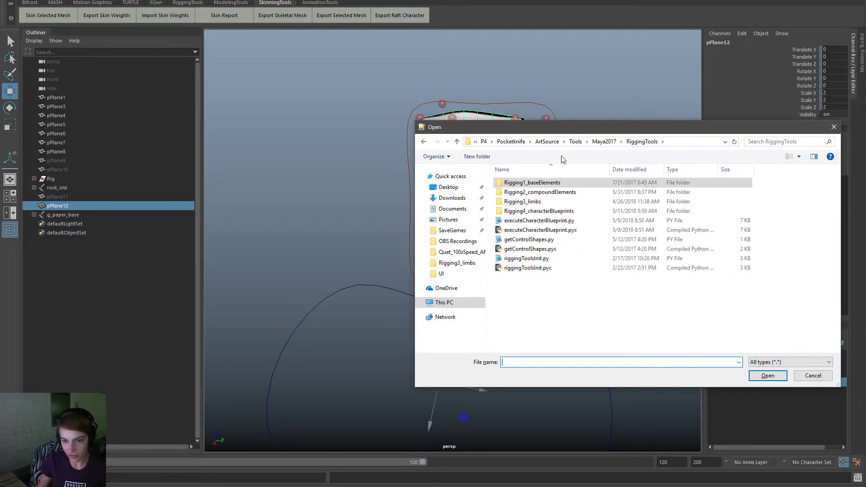
{"action": "left_click_drag", "start_coordinate": [550, 128], "coordinate": [865, 113]}
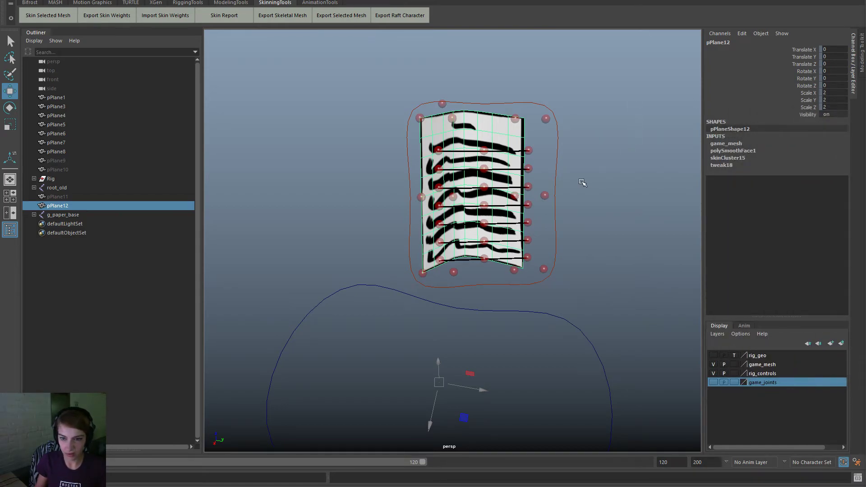
Step: Reset all translation and rotation values of paper_base_control to 0
{"action": "left_click_drag", "start_coordinate": [581, 183], "coordinate": [544, 153]}
{"action": "left_click_drag", "start_coordinate": [848, 47], "coordinate": [841, 86]}
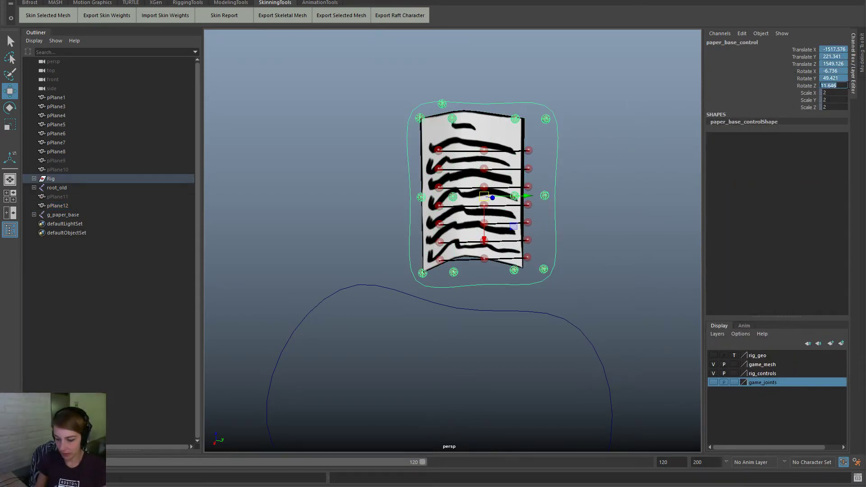
{"action": "type", "text": "0"}
{"action": "key", "text": "Return"}
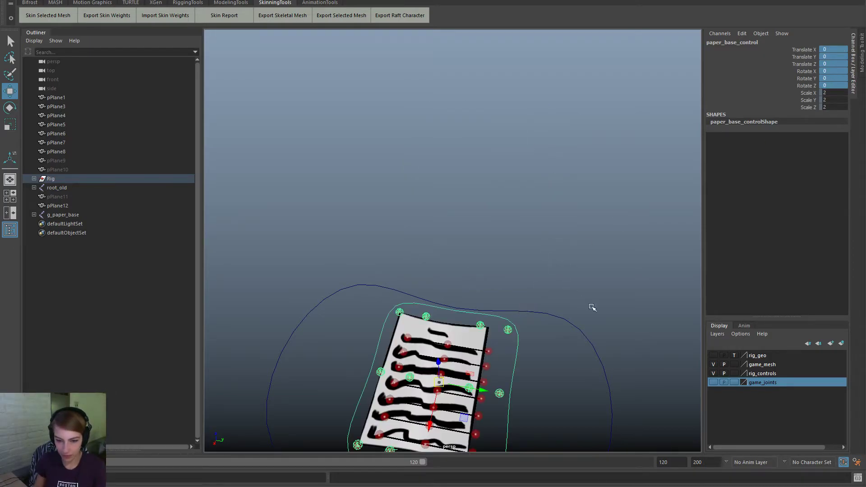
Step: Select all the paper and line controls, reset their translation and rotation to 0, and clear the selection
{"action": "left_click_drag", "start_coordinate": [592, 306], "coordinate": [514, 346], "text": "alt"}
{"action": "mouse_move", "coordinate": [512, 420]}
{"action": "left_mouse_down", "text": "alt"}
{"action": "mouse_move", "coordinate": [514, 426]}
{"action": "mouse_move", "coordinate": [386, 341]}
{"action": "mouse_move", "coordinate": [383, 292]}
{"action": "left_mouse_up", "text": "alt"}
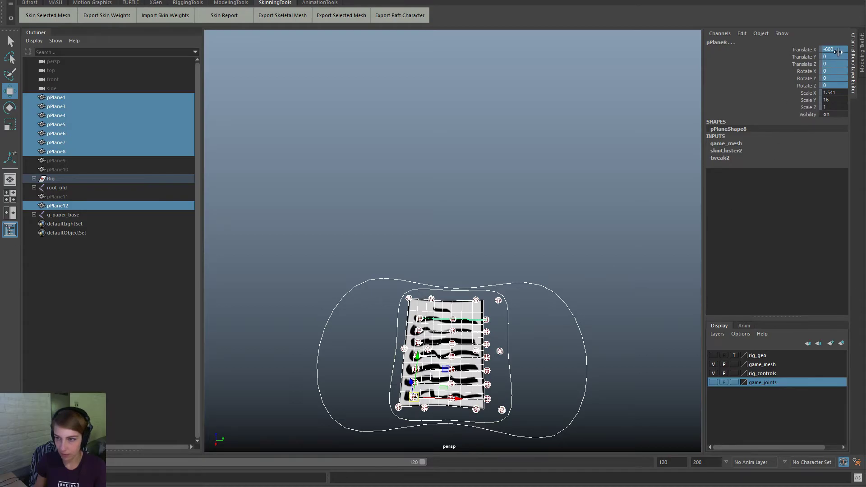
{"action": "left_click_drag", "start_coordinate": [839, 50], "coordinate": [841, 86]}
{"action": "type", "text": "0"}
{"action": "key", "text": "Return"}
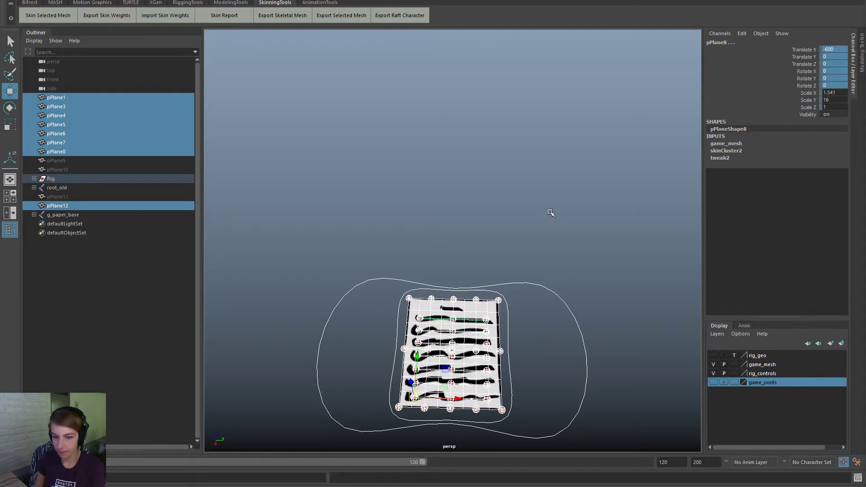
{"action": "left_click", "coordinate": [548, 219]}
{"action": "right_click_drag", "start_coordinate": [400, 362], "coordinate": [432, 372], "text": "alt"}
{"action": "middle_click_drag", "start_coordinate": [432, 372], "coordinate": [430, 320], "text": "alt"}
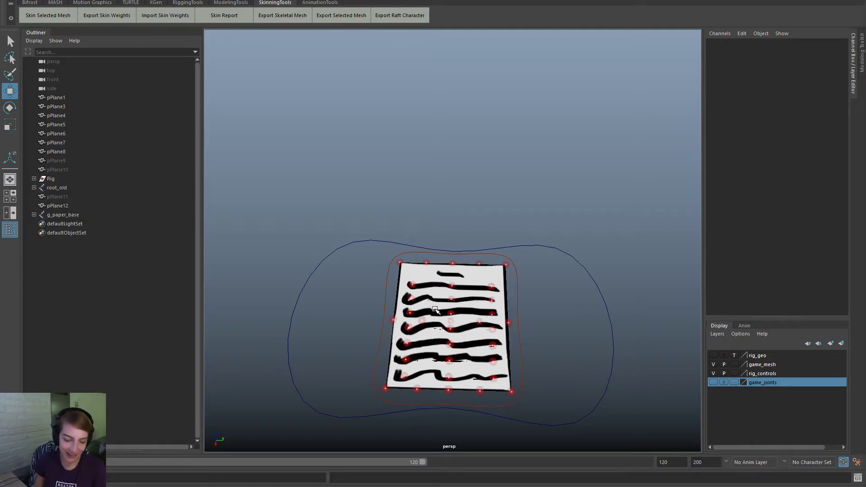
{"action": "left_click_drag", "start_coordinate": [440, 305], "coordinate": [489, 292], "text": "alt"}
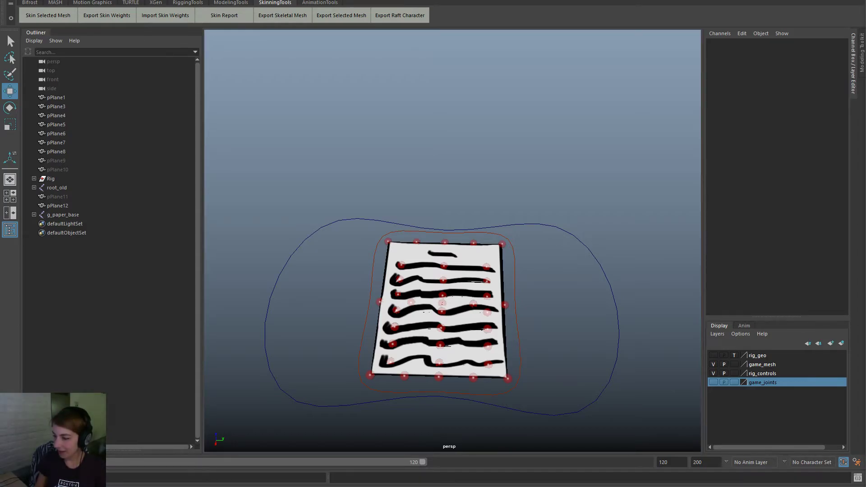
Step: Switch to the text editor showing Playing2_Script.py and dismiss the file-opening dialog that points to the Desktop
{"action": "key", "text": "super+d"}
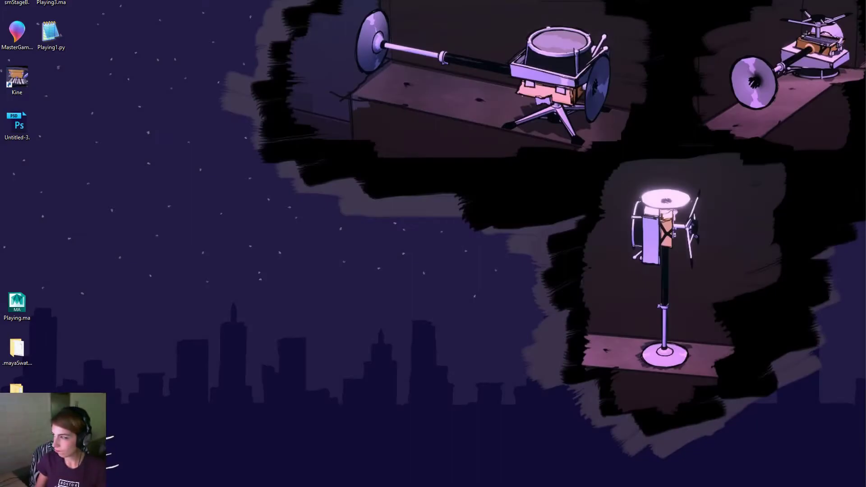
{"action": "key", "text": "alt+Tab"}
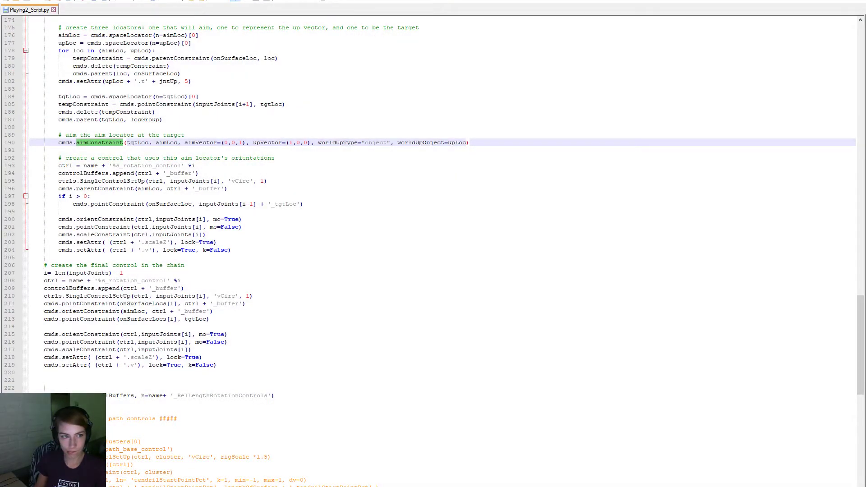
{"action": "left_click", "coordinate": [323, 358]}
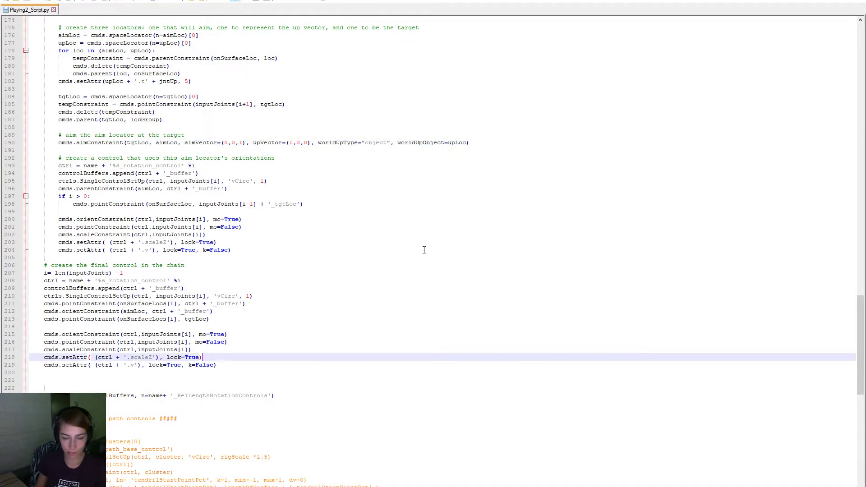
{"action": "key", "text": "ctrl+o"}
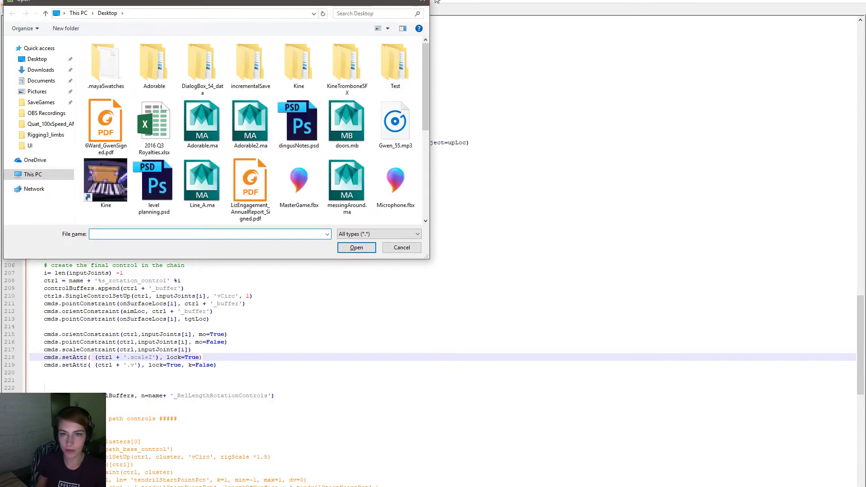
{"action": "left_click", "coordinate": [412, 1]}
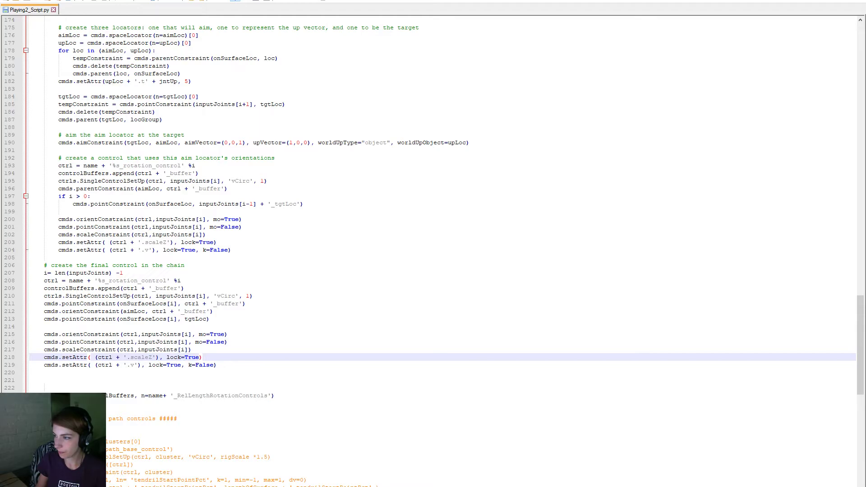
Step: Open returnVertOnMeshClosestToObject.py from the Rigging1_baseElements folder in RiggingTools
{"action": "key", "text": "ctrl+o"}
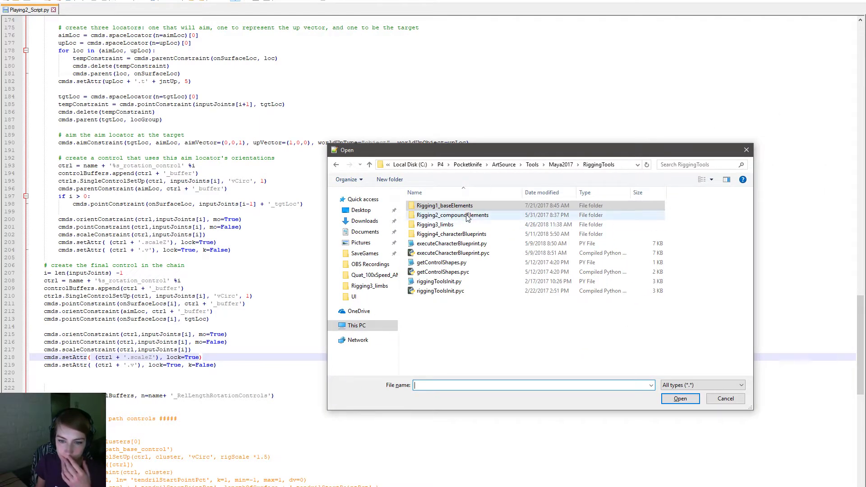
{"action": "double_click", "coordinate": [444, 206]}
{"action": "scroll", "coordinate": [494, 272], "scroll_direction": "down", "scroll_amount": 1}
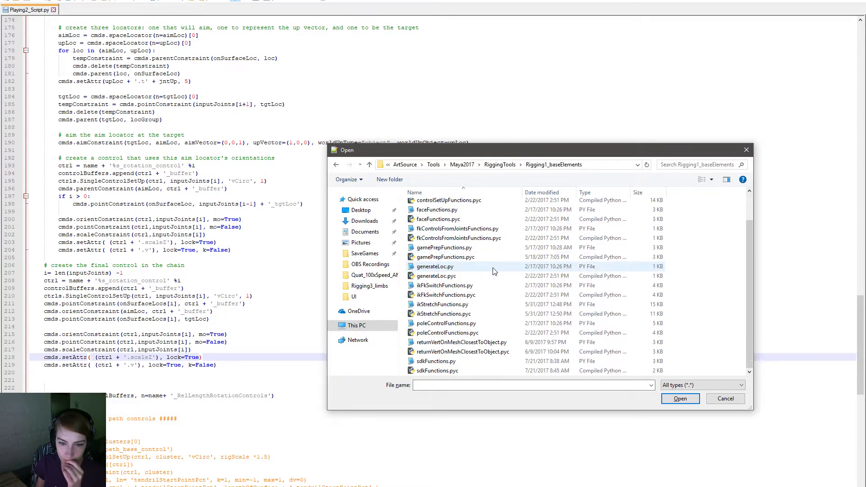
{"action": "double_click", "coordinate": [490, 344]}
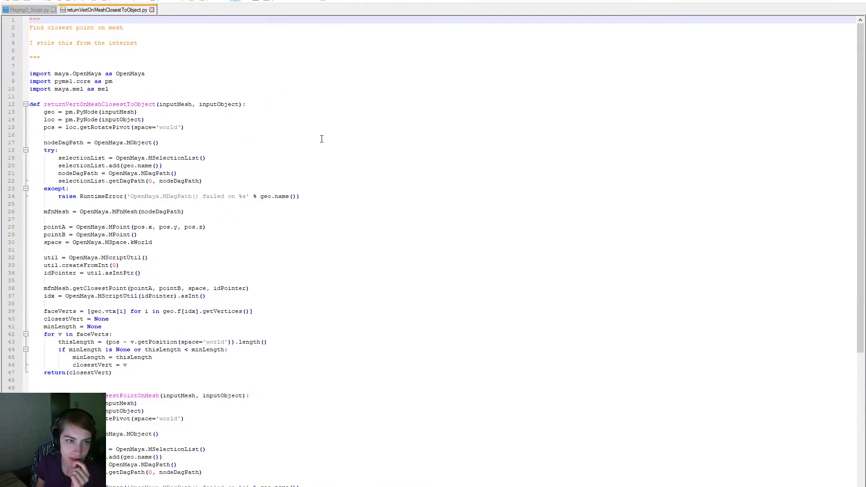
Step: Locate the constrainObjToClosestPointOnMesh function in the script and examine its code
{"action": "scroll", "coordinate": [323, 139], "scroll_direction": "down", "scroll_amount": 5}
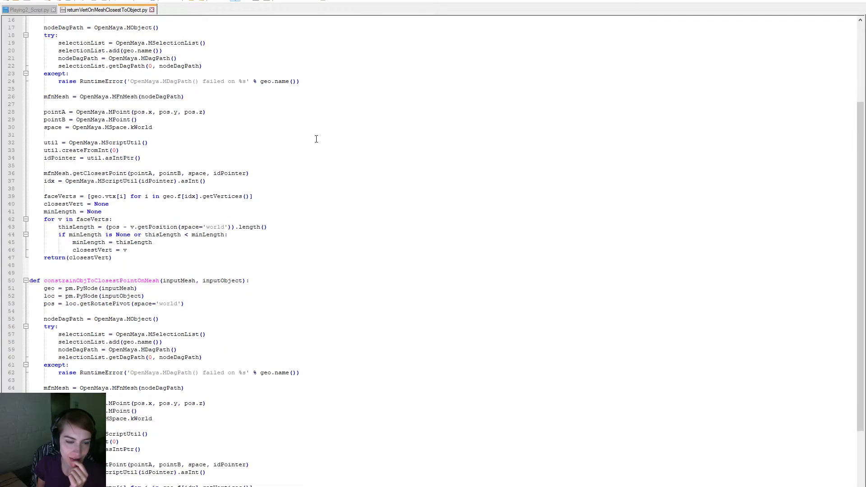
{"action": "left_click_drag", "start_coordinate": [859, 121], "coordinate": [842, 183]}
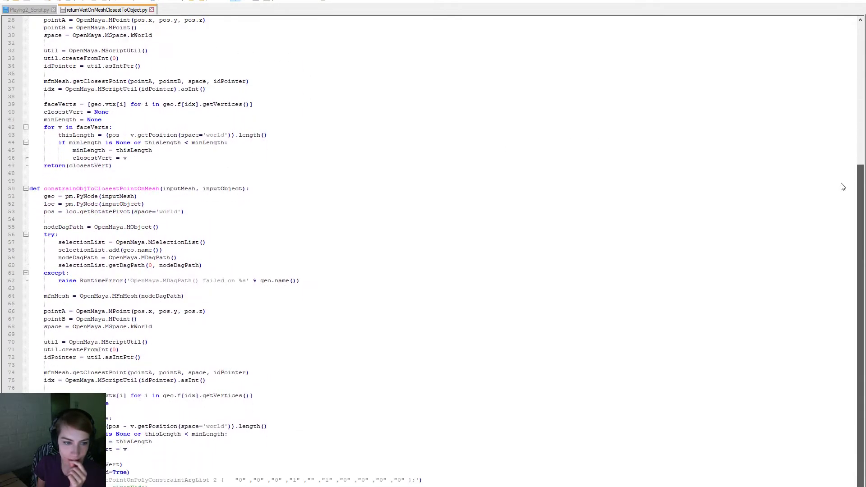
{"action": "left_click", "coordinate": [100, 266]}
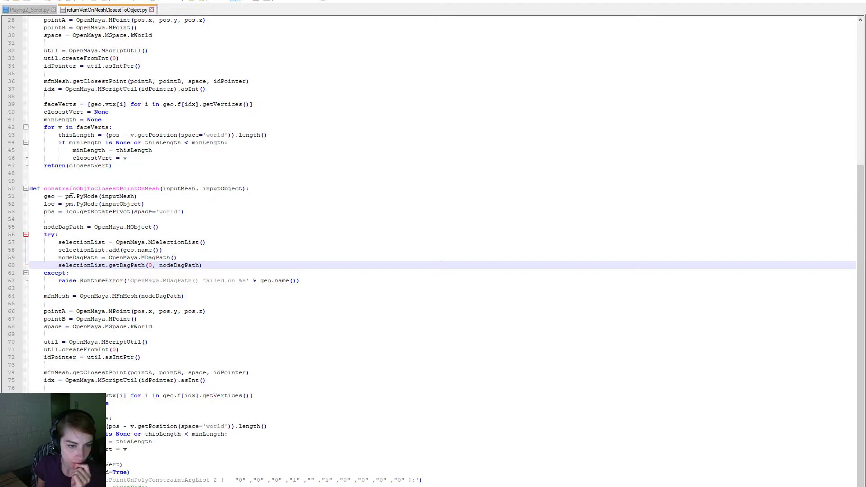
Step: Examine the returnVertOnMeshClosestToObject function alongside constrainObjToClosestPointOnMesh, including the except block that raises the RuntimeError
{"action": "scroll", "coordinate": [75, 189], "scroll_direction": "up", "scroll_amount": 8}
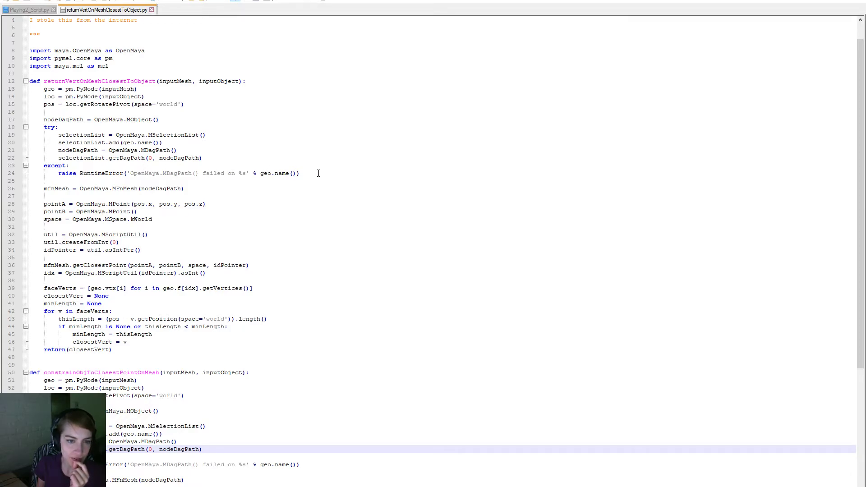
{"action": "left_click_drag", "start_coordinate": [318, 173], "coordinate": [40, 166]}
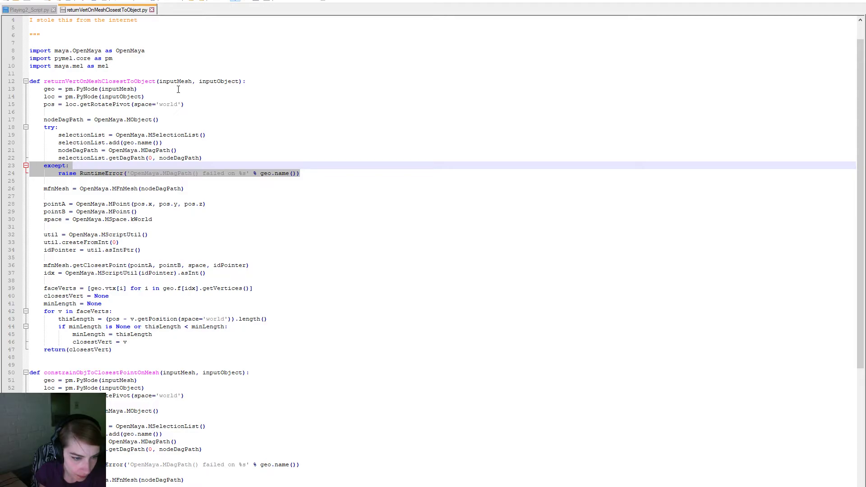
{"action": "scroll", "coordinate": [249, 369], "scroll_direction": "down", "scroll_amount": 6}
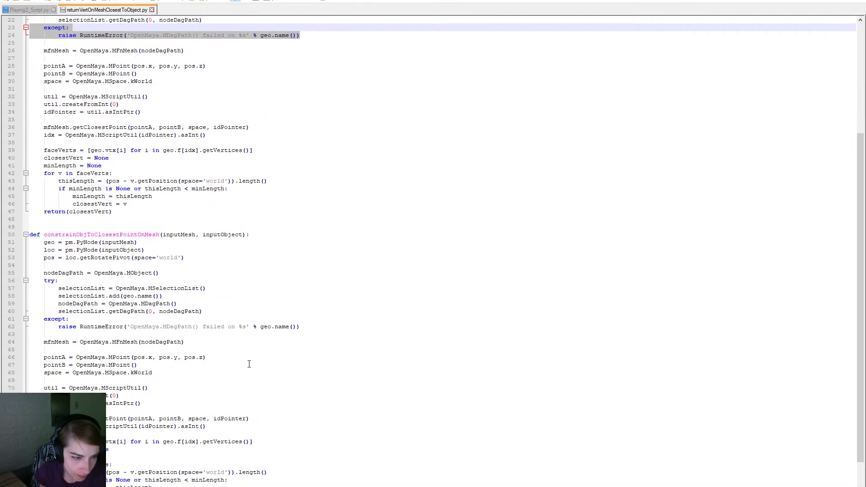
{"action": "scroll", "coordinate": [250, 358], "scroll_direction": "down", "scroll_amount": 2}
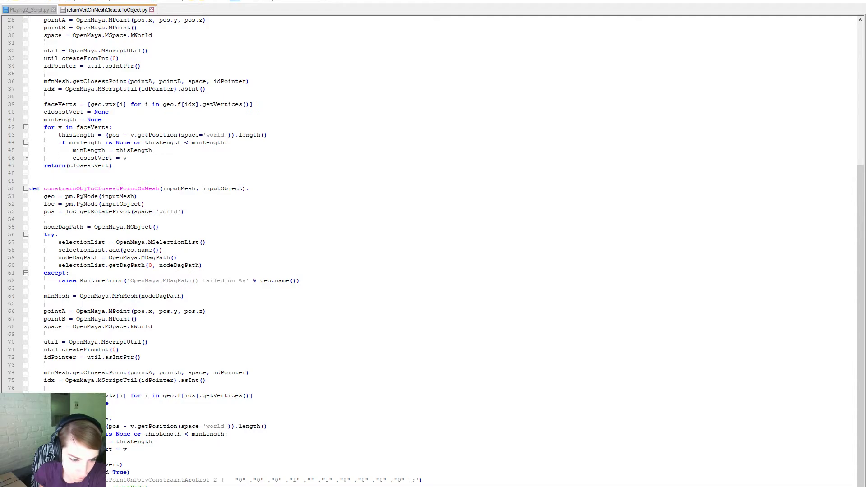
{"action": "scroll", "coordinate": [82, 304], "scroll_direction": "up", "scroll_amount": 9}
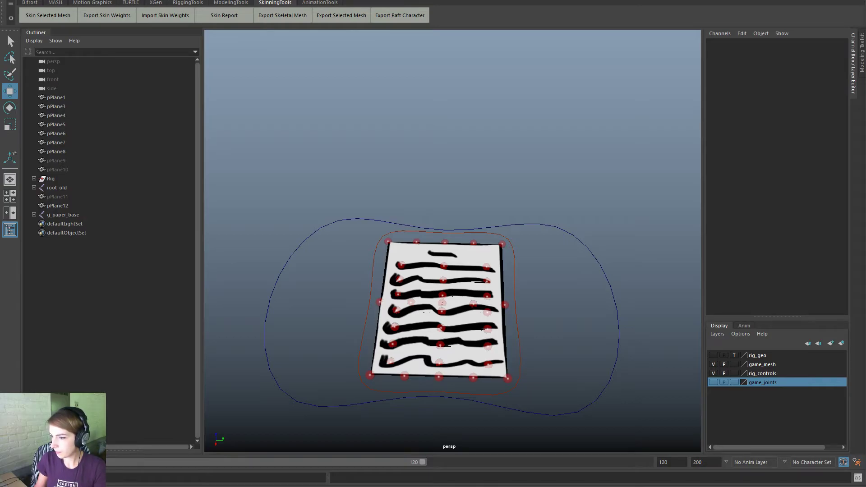
Step: Switch to Maya and duplicate the paper mesh pPlane12
{"action": "right_click_drag", "start_coordinate": [505, 364], "coordinate": [528, 383], "text": "alt"}
{"action": "middle_click_drag", "start_coordinate": [533, 349], "coordinate": [536, 319], "text": "alt"}
{"action": "left_click", "coordinate": [499, 232]}
{"action": "left_click_drag", "start_coordinate": [519, 285], "coordinate": [536, 334], "text": "alt"}
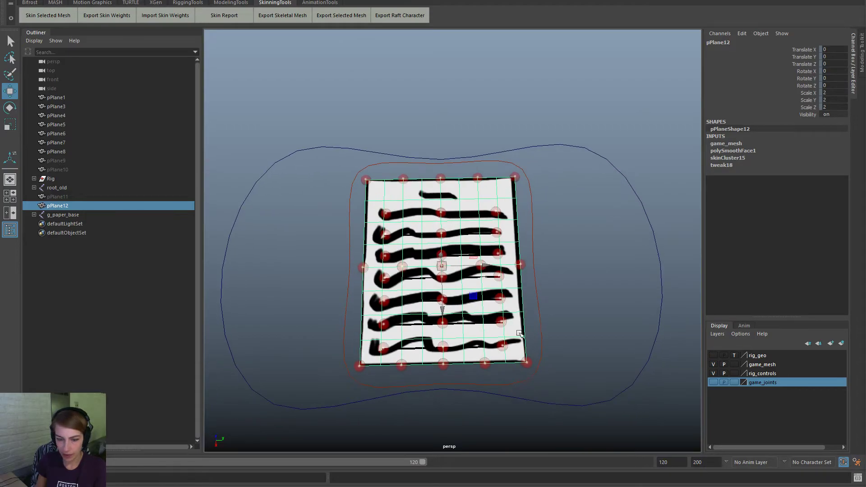
{"action": "right_click_drag", "start_coordinate": [497, 345], "coordinate": [517, 367], "text": "alt"}
{"action": "middle_click_drag", "start_coordinate": [516, 368], "coordinate": [518, 332], "text": "alt"}
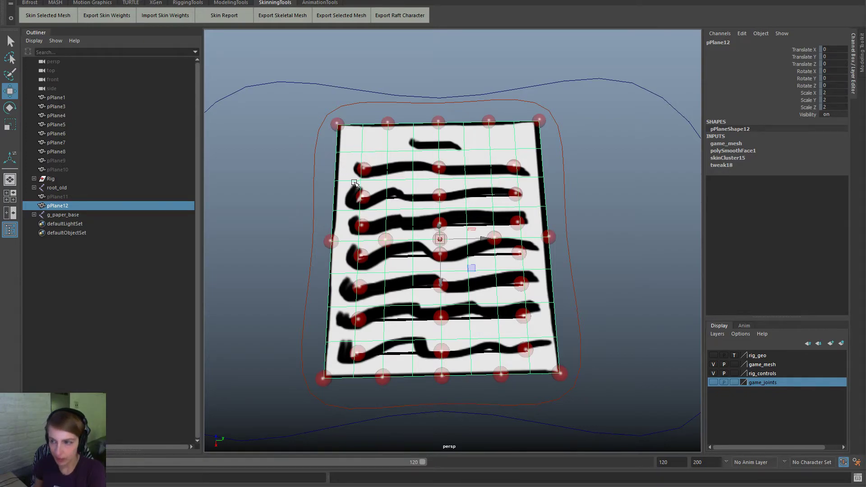
{"action": "key", "text": "ctrl+d"}
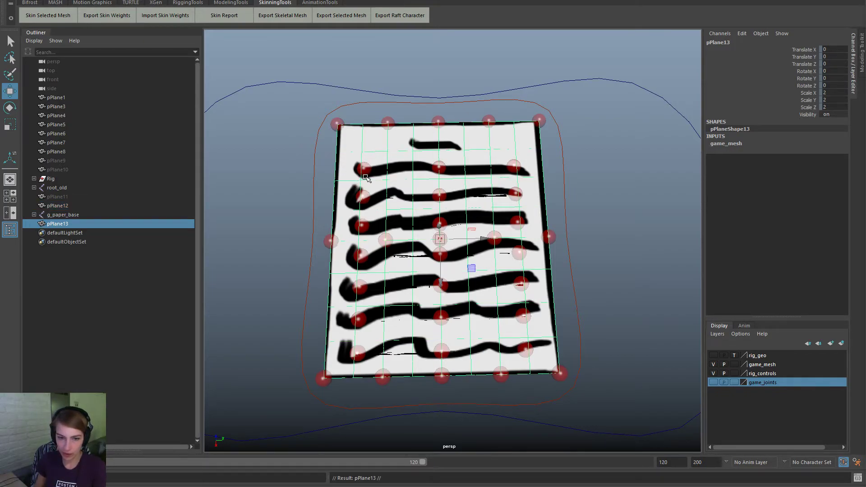
Step: Isolate the duplicated paper mesh in the perspective view and clear the selection
{"action": "key", "text": "space"}
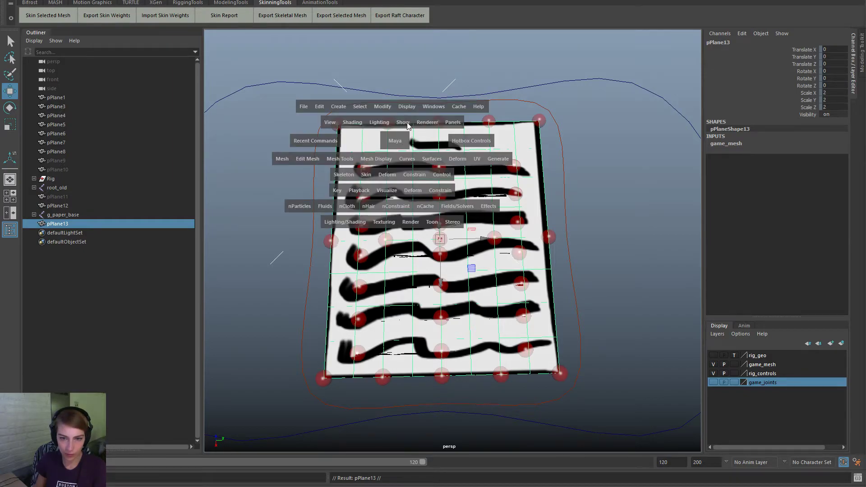
{"action": "left_click", "coordinate": [403, 123]}
{"action": "mouse_move", "coordinate": [455, 139]}
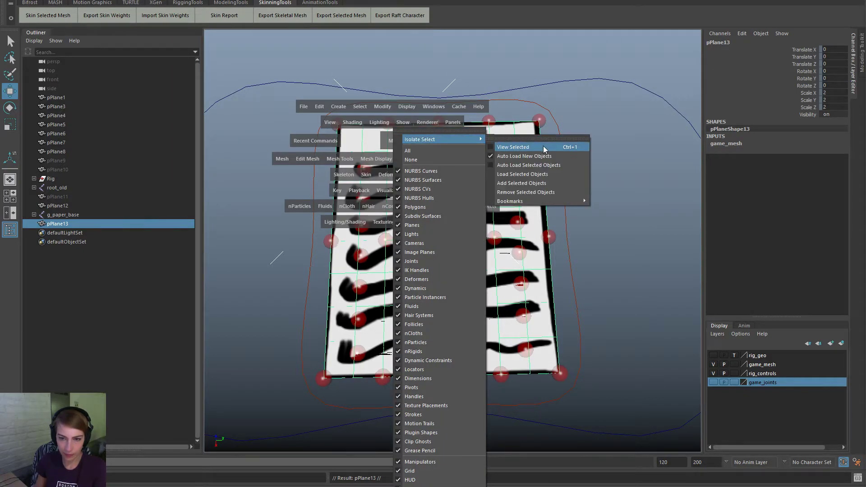
{"action": "left_click", "coordinate": [543, 147]}
{"action": "left_click", "coordinate": [577, 213]}
Step: Delete the six horizontal edge loops on the duplicated paper mesh, keeping only the middle one
{"action": "left_click", "coordinate": [494, 202]}
{"action": "right_click_drag", "start_coordinate": [494, 203], "coordinate": [500, 175]}
{"action": "double_click", "coordinate": [497, 151]}
{"action": "double_click", "coordinate": [509, 176], "text": "shift"}
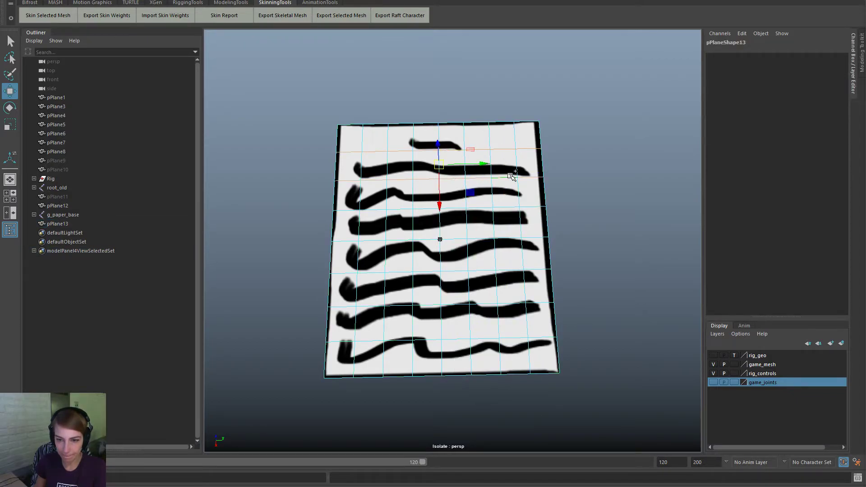
{"action": "double_click", "coordinate": [513, 206], "text": "shift"}
{"action": "double_click", "coordinate": [512, 271], "text": "shift"}
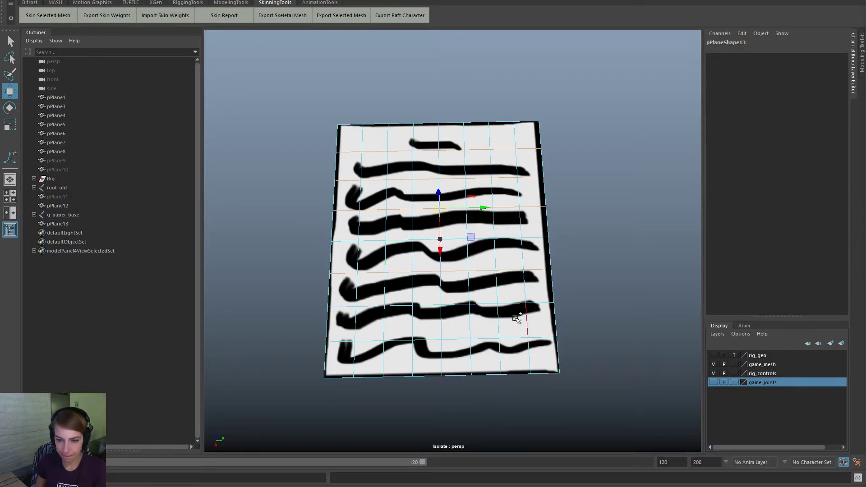
{"action": "double_click", "coordinate": [515, 303], "text": "shift"}
{"action": "double_click", "coordinate": [518, 339], "text": "shift"}
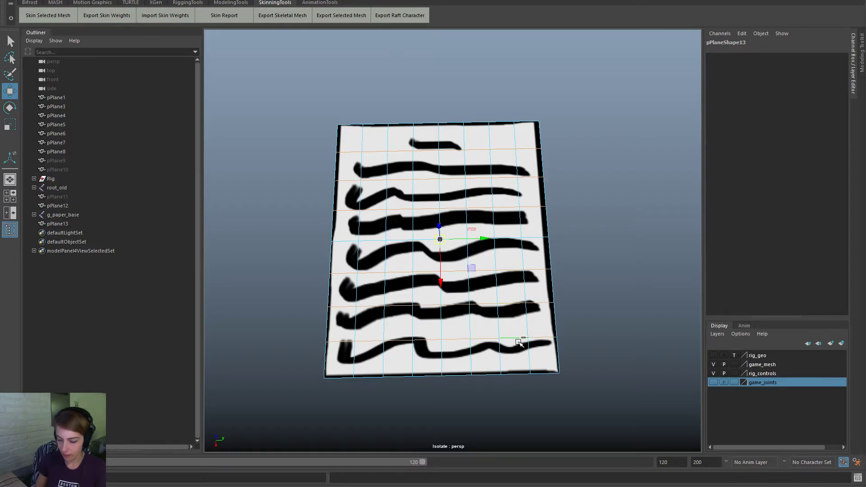
{"action": "key", "text": "ctrl+Delete"}
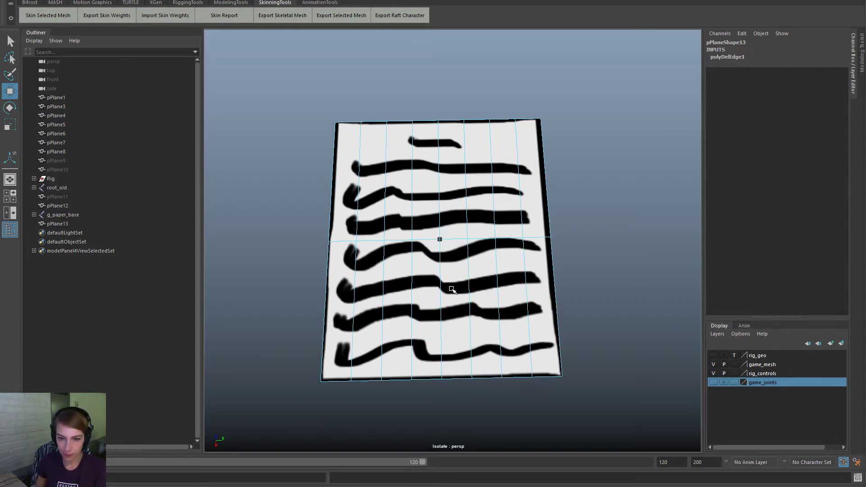
Step: Insert four evenly spaced horizontal edge loops in each half of pPlane13 using Multiple edge loops, and delete its construction history
{"action": "key", "text": "space"}
{"action": "left_click", "coordinate": [373, 245]}
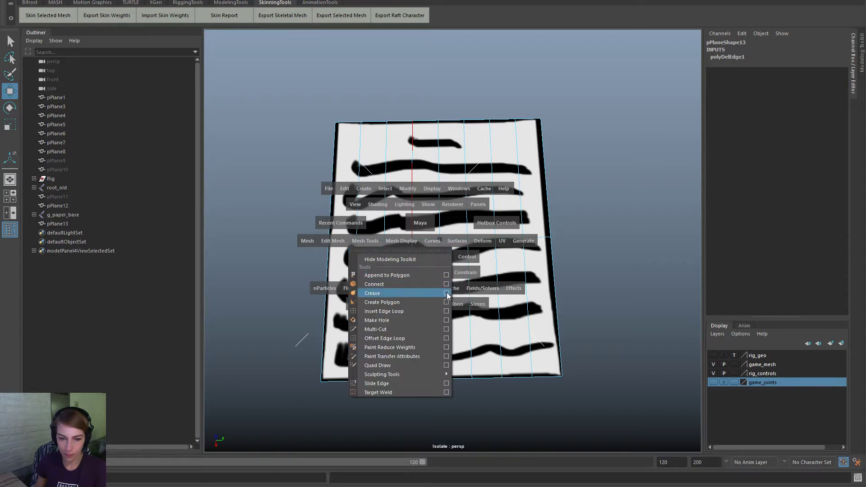
{"action": "left_click", "coordinate": [449, 318]}
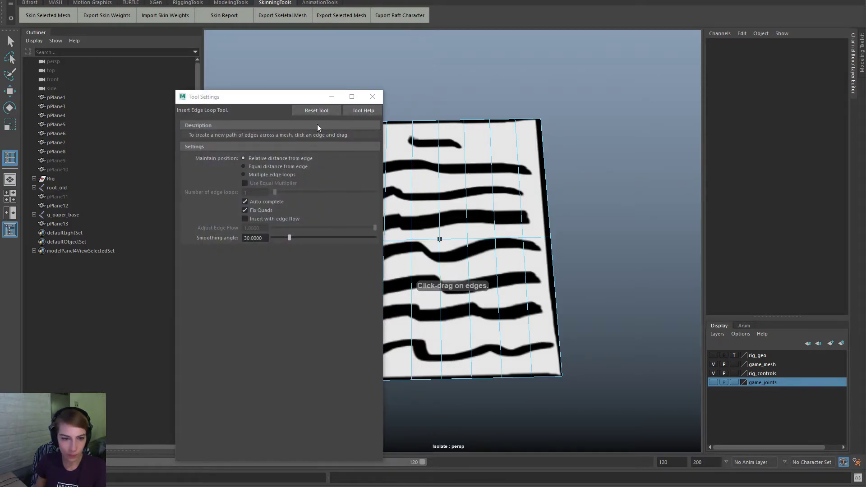
{"action": "left_click", "coordinate": [258, 176]}
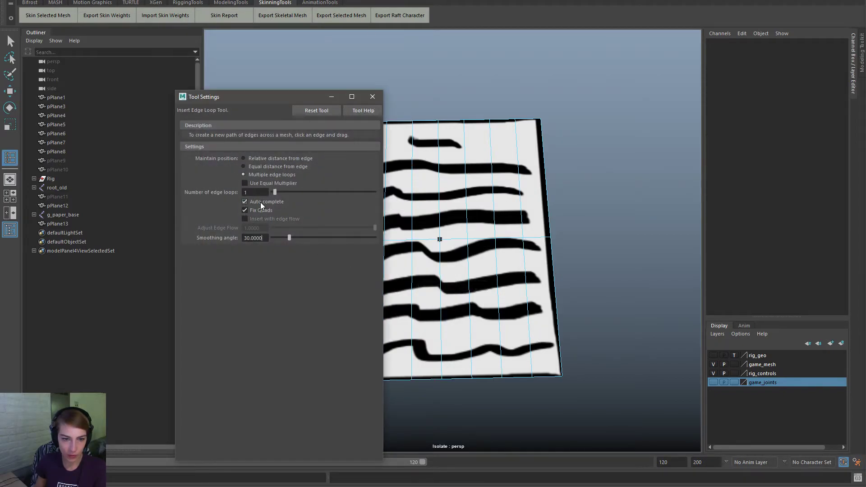
{"action": "left_click", "coordinate": [556, 295]}
{"action": "left_click", "coordinate": [550, 194]}
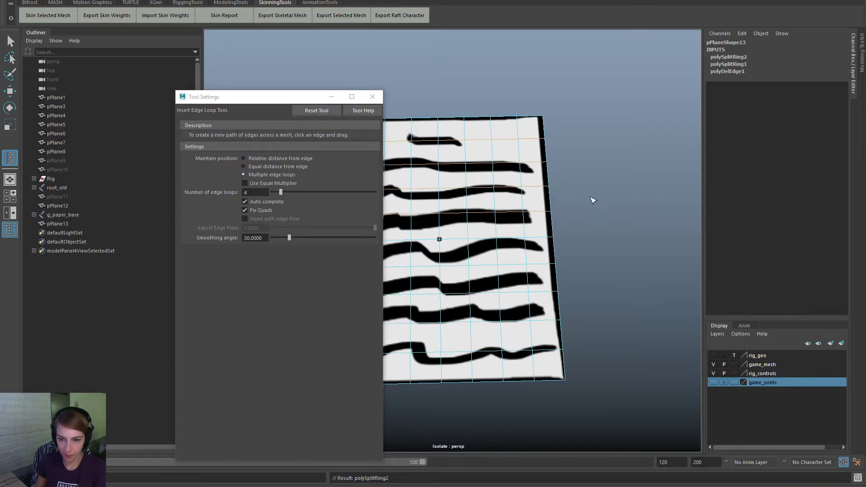
{"action": "key", "text": "w"}
{"action": "left_click", "coordinate": [379, 99]}
{"action": "right_click_drag", "start_coordinate": [442, 156], "coordinate": [523, 97]}
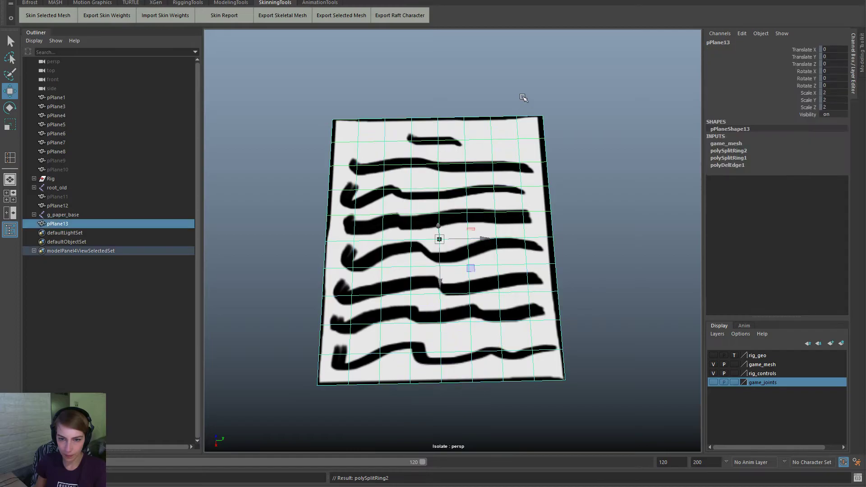
{"action": "key", "text": "space"}
{"action": "left_click_drag", "start_coordinate": [367, 89], "coordinate": [541, 206]}
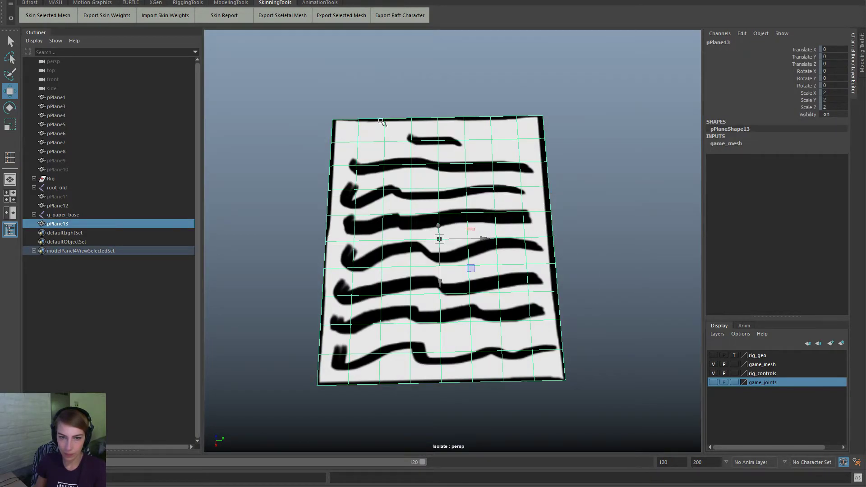
Step: Bind pPlane13 to the g_paper_base joint hierarchy with a skin cluster
{"action": "left_click", "coordinate": [104, 215]}
{"action": "right_click_drag", "start_coordinate": [269, 184], "coordinate": [273, 265]}
{"action": "left_click", "coordinate": [345, 163], "text": "shift"}
{"action": "key", "text": "space"}
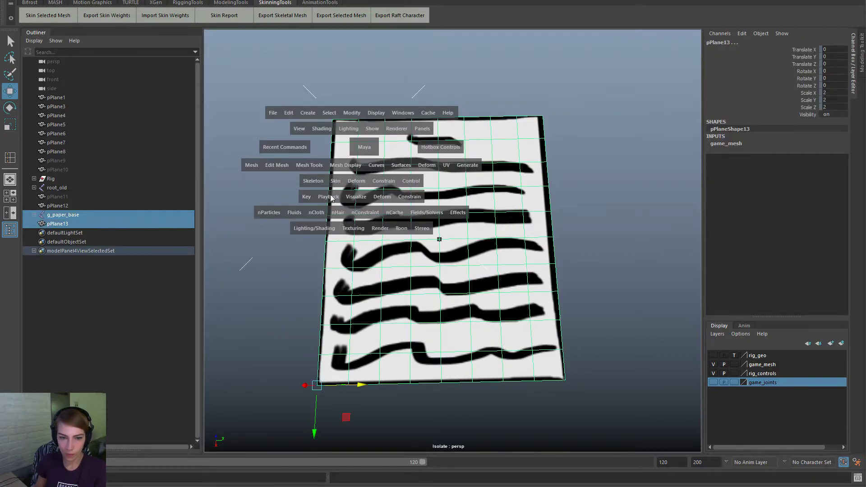
{"action": "left_click", "coordinate": [335, 182]}
{"action": "left_click", "coordinate": [423, 206]}
{"action": "left_click", "coordinate": [593, 214]}
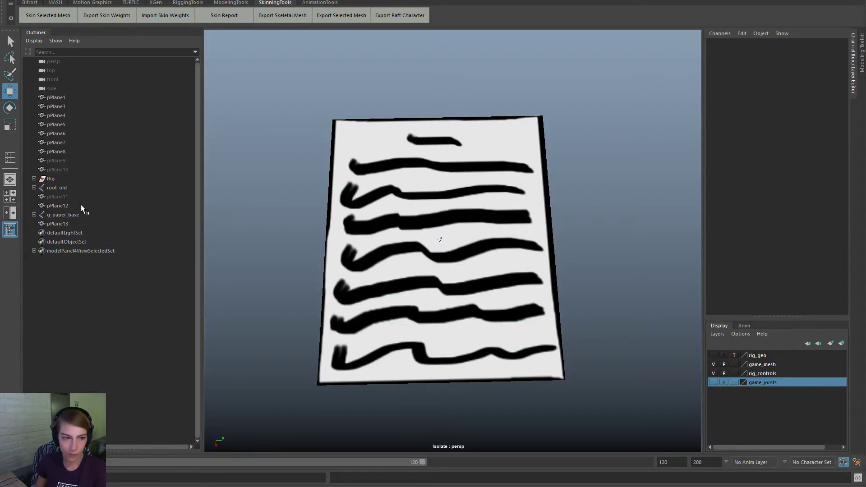
Step: Copy the skin weights from pPlane12 to pPlane13 and clear the selection
{"action": "left_click", "coordinate": [57, 206]}
{"action": "left_click", "coordinate": [63, 224], "text": "ctrl"}
{"action": "key", "text": "space"}
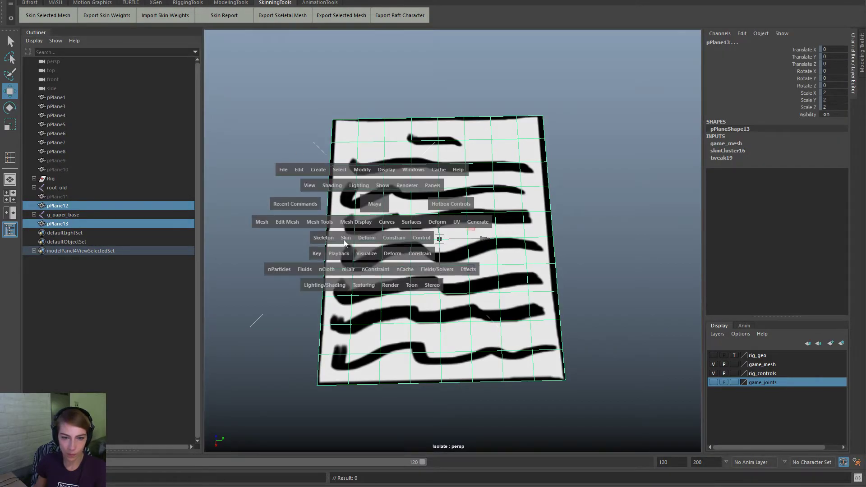
{"action": "left_click_drag", "start_coordinate": [345, 243], "coordinate": [400, 324]}
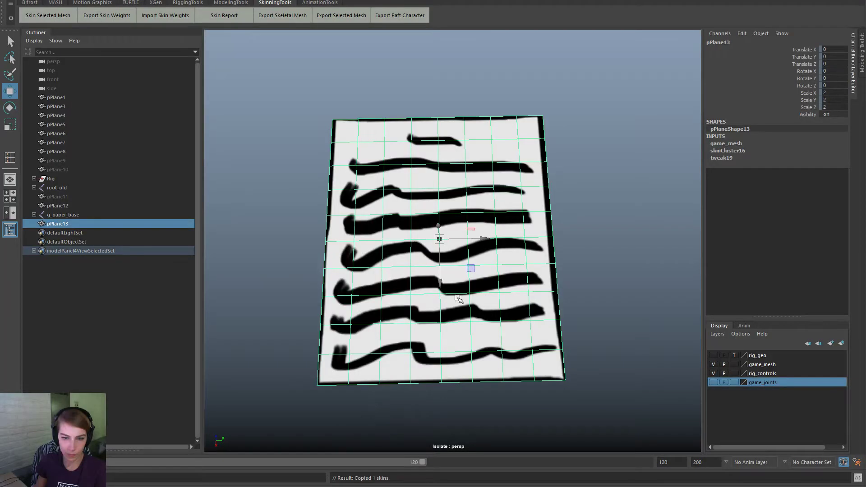
{"action": "left_click", "coordinate": [599, 206]}
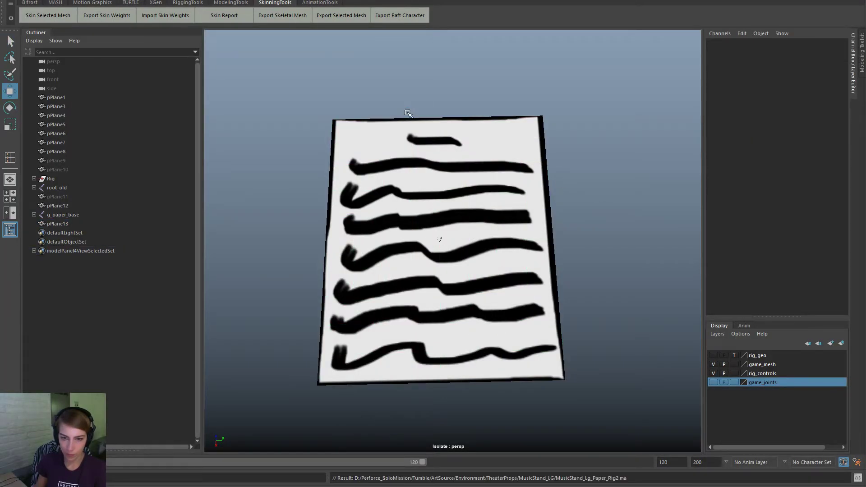
Step: Delete the old paper mesh pPlane12 and turn off isolation to show the full rig
{"action": "left_click", "coordinate": [87, 206]}
{"action": "key", "text": "Delete"}
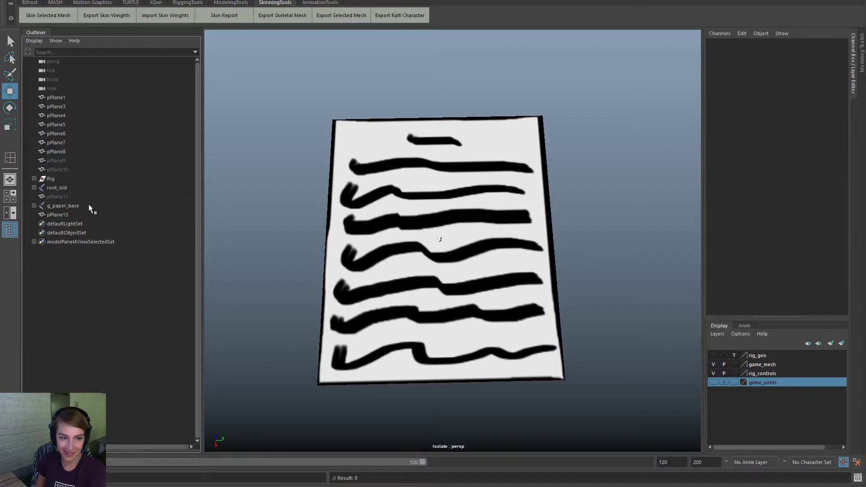
{"action": "key", "text": "space"}
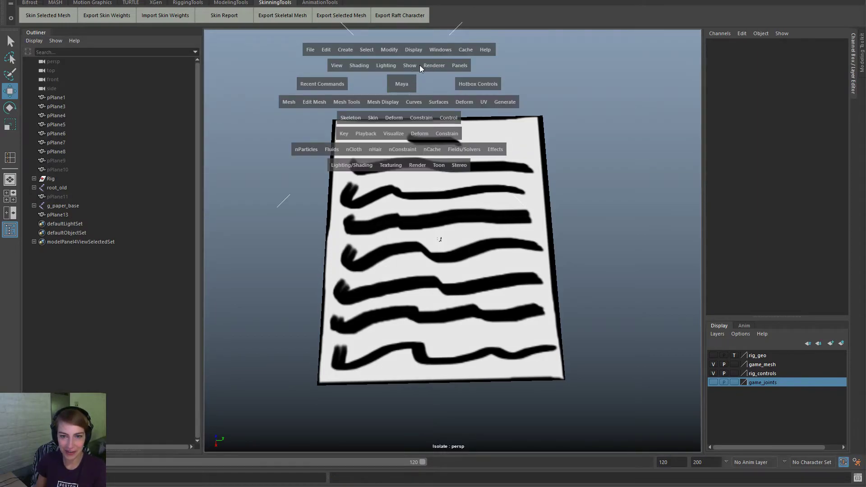
{"action": "left_click", "coordinate": [420, 65]}
{"action": "mouse_move", "coordinate": [488, 86]}
{"action": "left_click", "coordinate": [555, 90]}
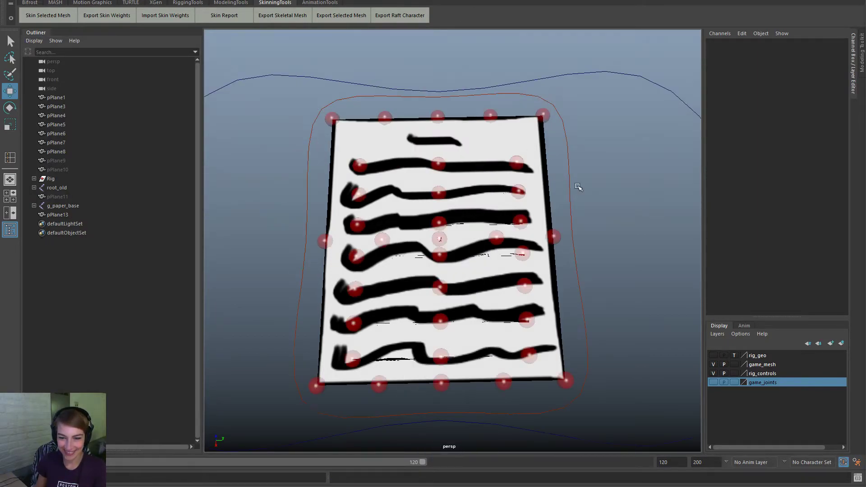
Step: Test the new mesh by moving paper_top4Handle, and undo the move
{"action": "left_click", "coordinate": [491, 118]}
{"action": "left_click_drag", "start_coordinate": [576, 189], "coordinate": [638, 352], "text": "alt"}
{"action": "left_click_drag", "start_coordinate": [639, 308], "coordinate": [650, 196]}
{"action": "key", "text": "ctrl+z"}
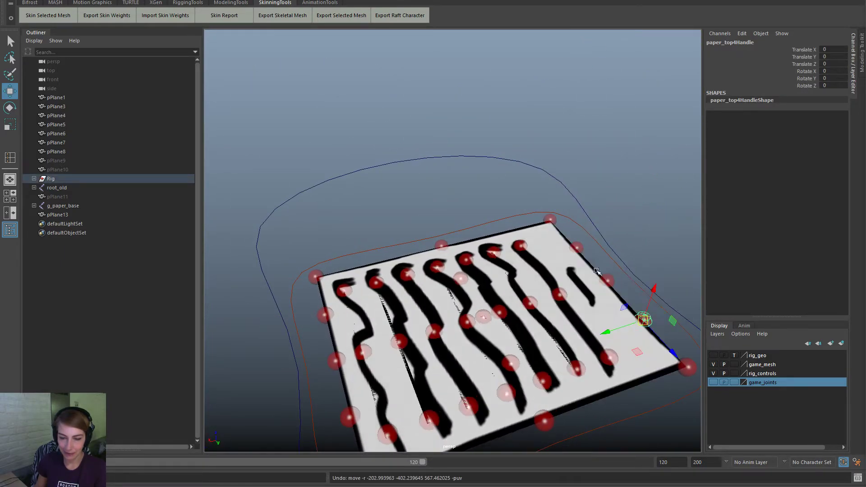
Step: Test bending the paper by raising paper_mid3Handle and the other controls in its column, and undo the moves
{"action": "left_click", "coordinate": [483, 319]}
{"action": "left_click_drag", "start_coordinate": [483, 318], "coordinate": [475, 230]}
{"action": "left_click_drag", "start_coordinate": [496, 311], "coordinate": [584, 291], "text": "alt"}
{"action": "key", "text": "ctrl+z"}
{"action": "left_click_drag", "start_coordinate": [429, 347], "coordinate": [384, 187]}
{"action": "key", "text": "ctrl+z"}
{"action": "key", "text": "ctrl+z"}
{"action": "key", "text": "ctrl+z"}
{"action": "key", "text": "ctrl+z"}
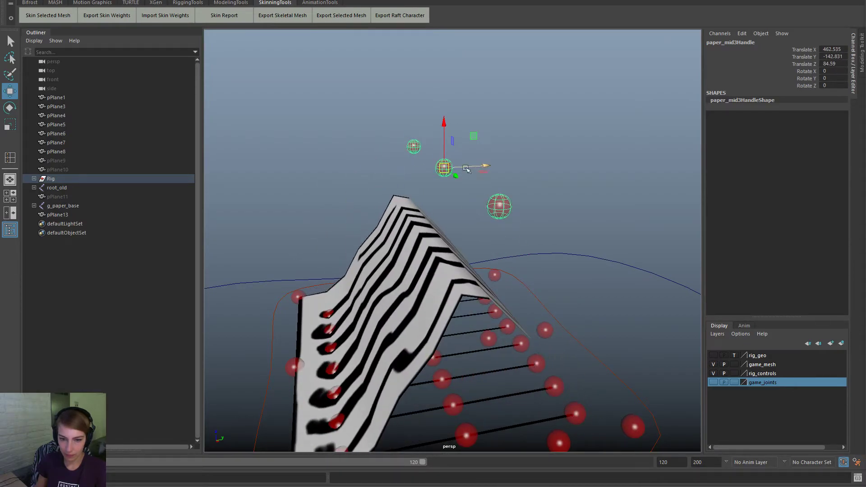
Step: Test rotating paper_mid4Handle together with the top and bottom controls of its column, undo the rotation, and clear the selection
{"action": "left_click", "coordinate": [562, 169]}
{"action": "left_click_drag", "start_coordinate": [560, 173], "coordinate": [530, 213], "text": "alt"}
{"action": "left_click", "coordinate": [491, 308]}
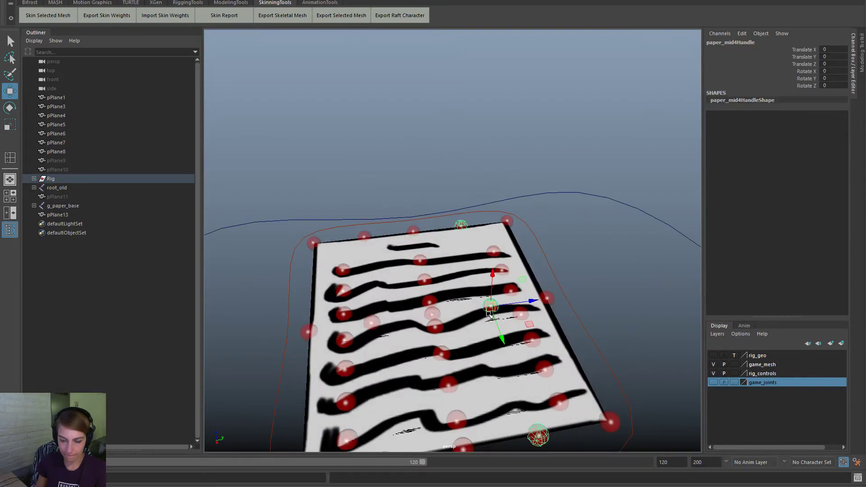
{"action": "key", "text": "e"}
{"action": "left_click_drag", "start_coordinate": [493, 316], "coordinate": [481, 341]}
{"action": "key", "text": "ctrl+z"}
{"action": "key", "text": "ctrl+z"}
{"action": "key", "text": "ctrl+z"}
{"action": "left_click", "coordinate": [594, 283]}
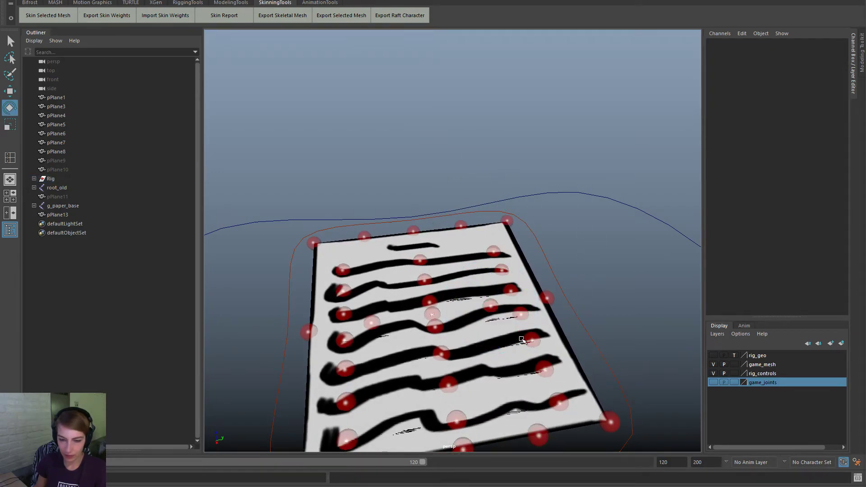
Step: Test lifting the paper's bottom edge by moving paper_bot2Handle upward, and undo the move
{"action": "middle_click_drag", "start_coordinate": [412, 341], "coordinate": [448, 308], "text": "alt"}
{"action": "left_click", "coordinate": [418, 292]}
{"action": "left_click", "coordinate": [432, 417]}
{"action": "key", "text": "w"}
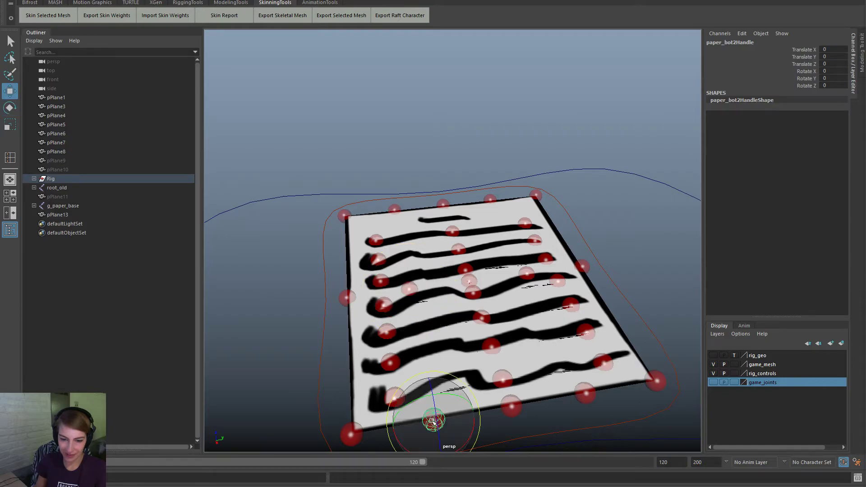
{"action": "left_click_drag", "start_coordinate": [433, 420], "coordinate": [398, 289]}
{"action": "left_click_drag", "start_coordinate": [510, 293], "coordinate": [426, 312], "text": "alt"}
{"action": "key", "text": "ctrl+z"}
{"action": "key", "text": "ctrl+z"}
{"action": "key", "text": "ctrl+z"}
{"action": "key", "text": "ctrl+z"}
{"action": "key", "text": "ctrl+z"}
{"action": "key", "text": "ctrl+z"}
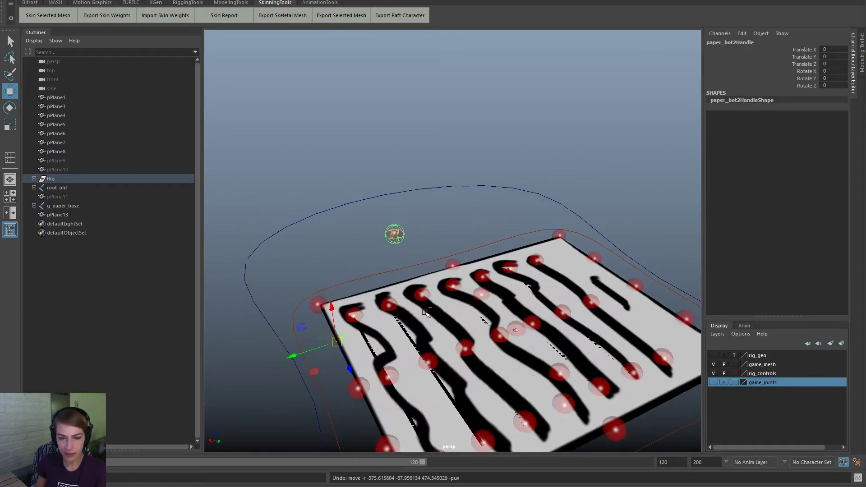
Step: Undo back to before pPlane12 was deleted, with pPlane13 isolated and selected
{"action": "key", "text": "ctrl+z"}
{"action": "key", "text": "ctrl+z"}
{"action": "key", "text": "ctrl+z"}
{"action": "key", "text": "ctrl+z"}
{"action": "key", "text": "ctrl+z"}
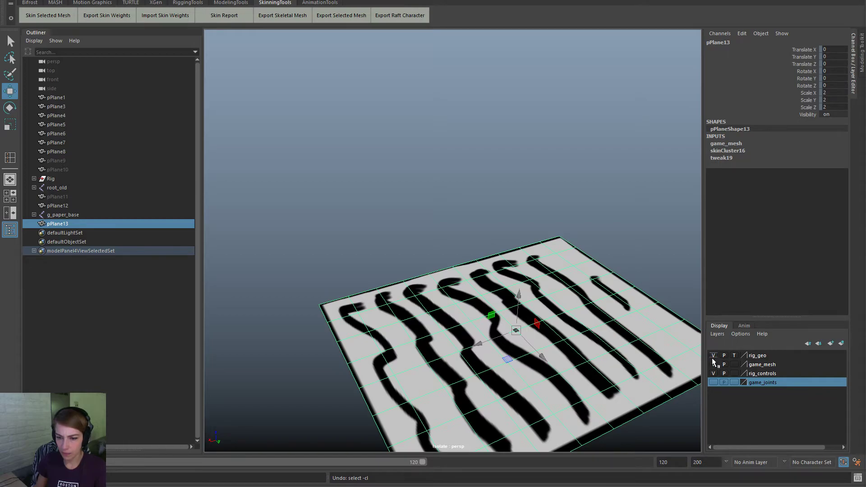
Step: Clear the selection and turn off Isolate Select's View Selected so the whole rig shows with the paper
{"action": "left_click", "coordinate": [414, 176]}
{"action": "key", "text": "space"}
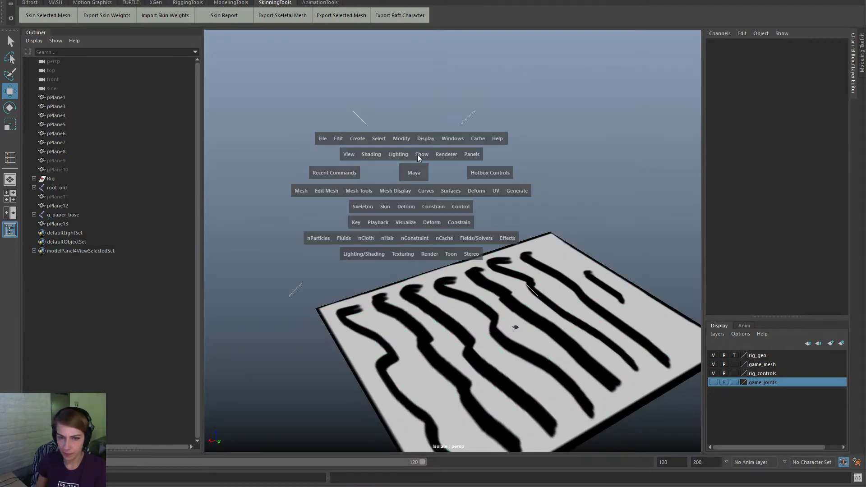
{"action": "left_click", "coordinate": [418, 155]}
{"action": "mouse_move", "coordinate": [498, 140]}
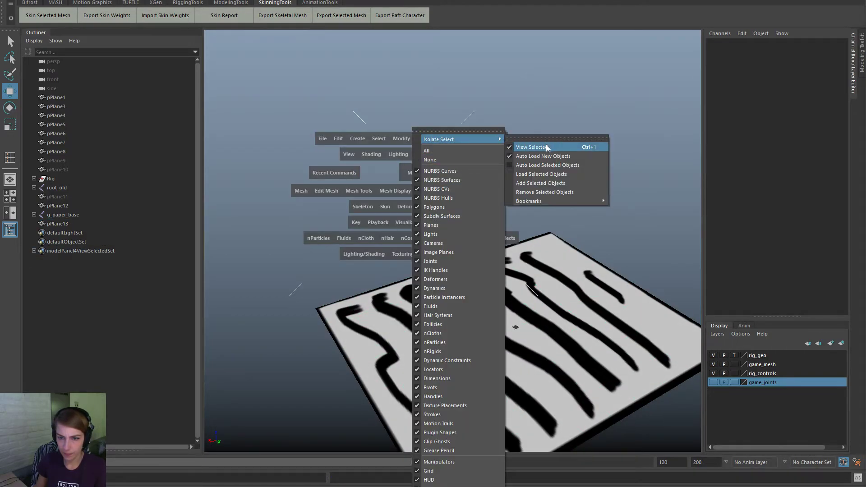
{"action": "left_click", "coordinate": [524, 146]}
Step: Test deforming the paper's bottom edge by moving paper_bot2Handle, and orbit around to check the mesh underside
{"action": "left_click", "coordinate": [336, 347]}
{"action": "left_click_drag", "start_coordinate": [336, 348], "coordinate": [309, 297]}
{"action": "key", "text": "ctrl+z"}
{"action": "left_click_drag", "start_coordinate": [305, 382], "coordinate": [352, 349], "text": "alt"}
{"action": "left_click_drag", "start_coordinate": [346, 392], "coordinate": [258, 263]}
{"action": "left_click_drag", "start_coordinate": [336, 298], "coordinate": [458, 240], "text": "alt"}
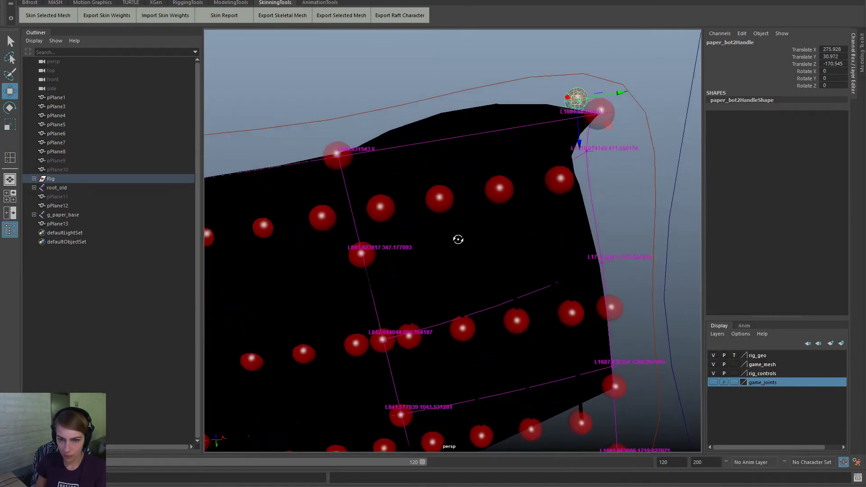
Step: Examine the deformed paper from both sides and select the overlapping meshes, ending on pPlane13
{"action": "left_click", "coordinate": [425, 199]}
{"action": "left_click_drag", "start_coordinate": [426, 199], "coordinate": [474, 361], "text": "alt"}
{"action": "left_click", "coordinate": [420, 352]}
{"action": "left_click_drag", "start_coordinate": [423, 387], "coordinate": [408, 316], "text": "alt"}
{"action": "left_click", "coordinate": [336, 388]}
{"action": "left_click_drag", "start_coordinate": [474, 268], "coordinate": [536, 305]}
{"action": "left_click", "coordinate": [543, 301]}
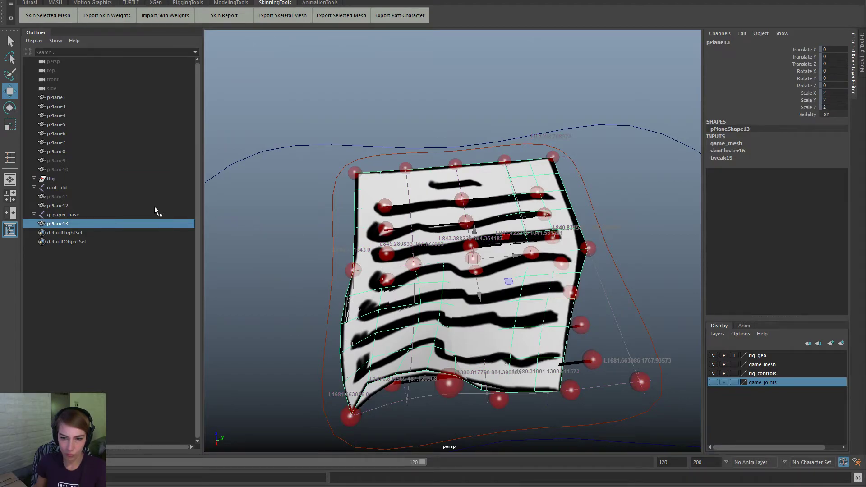
Step: Test bending the paper by moving paper_mid2Handle with the top and bottom controls of its column, and undo the move
{"action": "left_click_drag", "start_coordinate": [323, 288], "coordinate": [385, 264], "text": "alt"}
{"action": "left_click", "coordinate": [416, 239]}
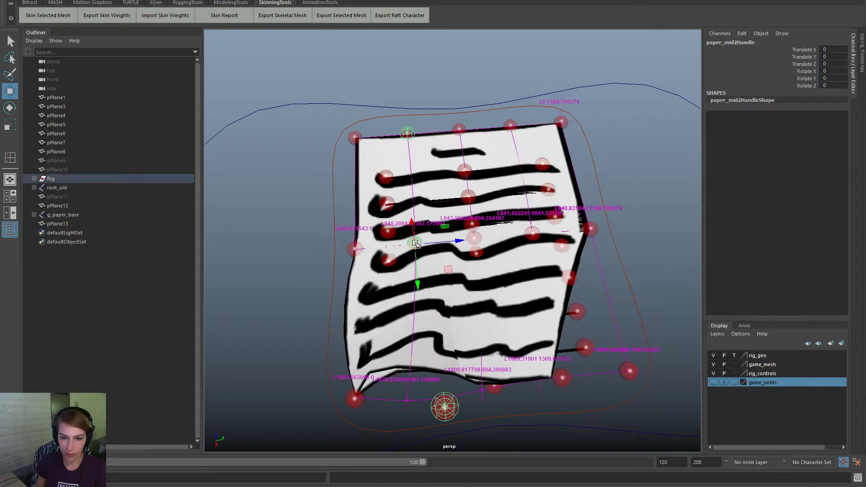
{"action": "left_click_drag", "start_coordinate": [419, 239], "coordinate": [393, 138]}
{"action": "left_click_drag", "start_coordinate": [489, 141], "coordinate": [383, 276]}
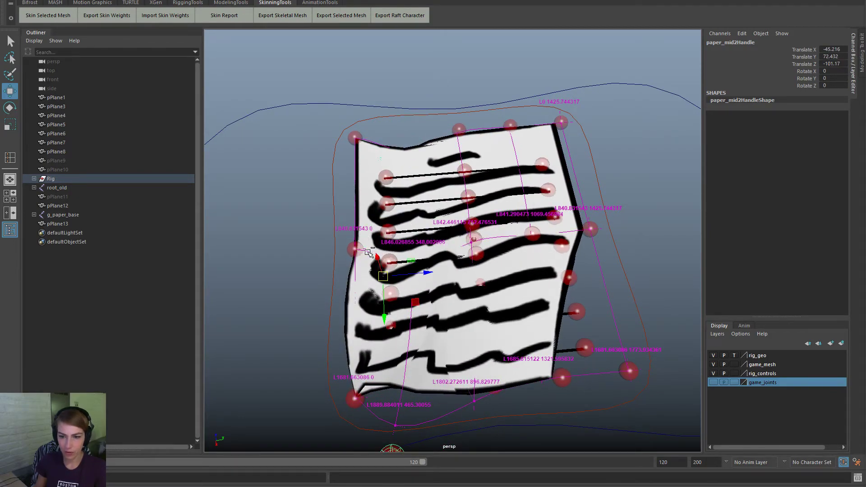
{"action": "key", "text": "ctrl+z"}
Step: Hide the pPlane13 mesh by setting its Visibility to 0
{"action": "left_click", "coordinate": [86, 224]}
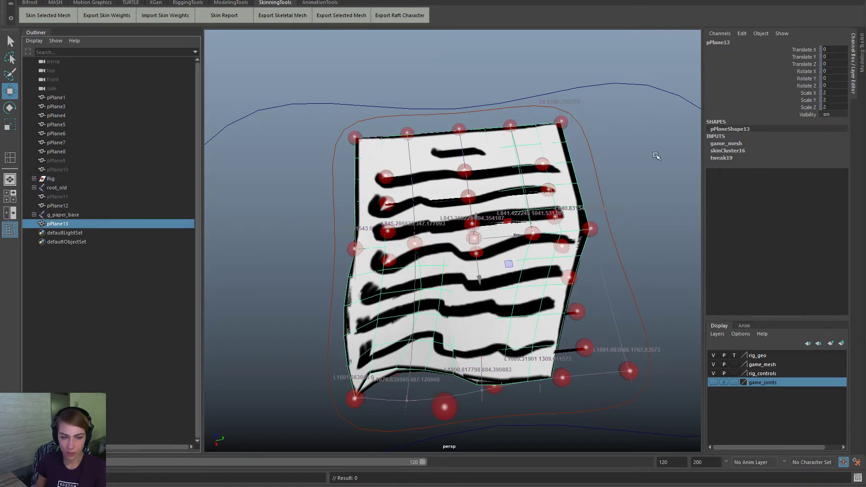
{"action": "left_click", "coordinate": [830, 115]}
{"action": "type", "text": "0"}
{"action": "key", "text": "Return"}
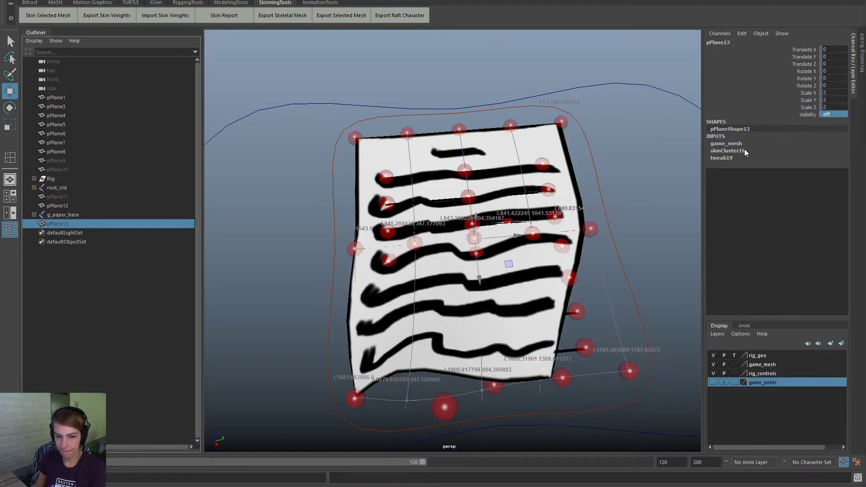
Step: Test bending pPlane12 alone by raising the paper_mid2Handle column of controls, and undo the moves
{"action": "left_click_drag", "start_coordinate": [398, 124], "coordinate": [444, 415]}
{"action": "left_click_drag", "start_coordinate": [415, 244], "coordinate": [414, 186]}
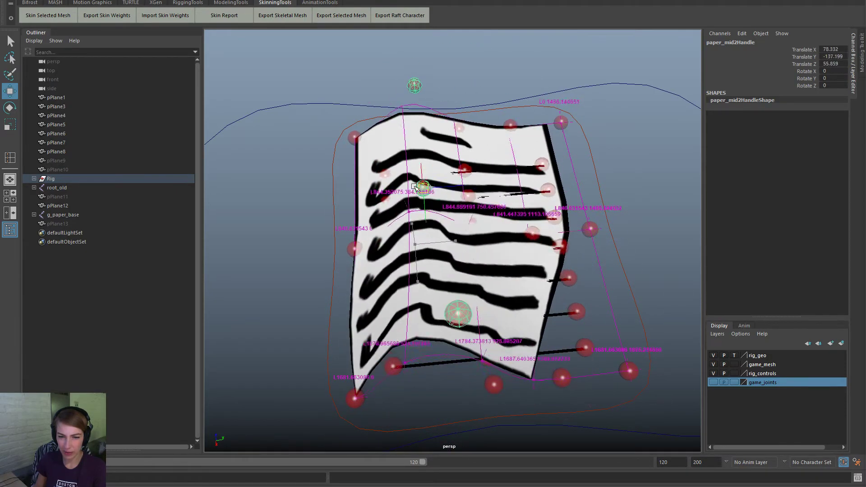
{"action": "key", "text": "ctrl+z"}
{"action": "key", "text": "ctrl+z"}
{"action": "key", "text": "ctrl+z"}
{"action": "key", "text": "ctrl+z"}
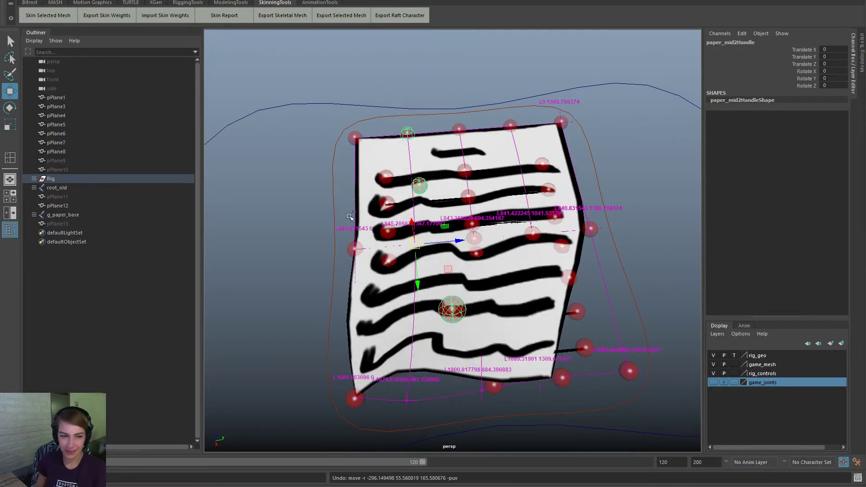
Step: Undo the earlier visibility change and control moves until the paper is back in its flat pose
{"action": "key", "text": "ctrl+z"}
{"action": "key", "text": "ctrl+z"}
{"action": "key", "text": "ctrl+z"}
{"action": "key", "text": "ctrl+z"}
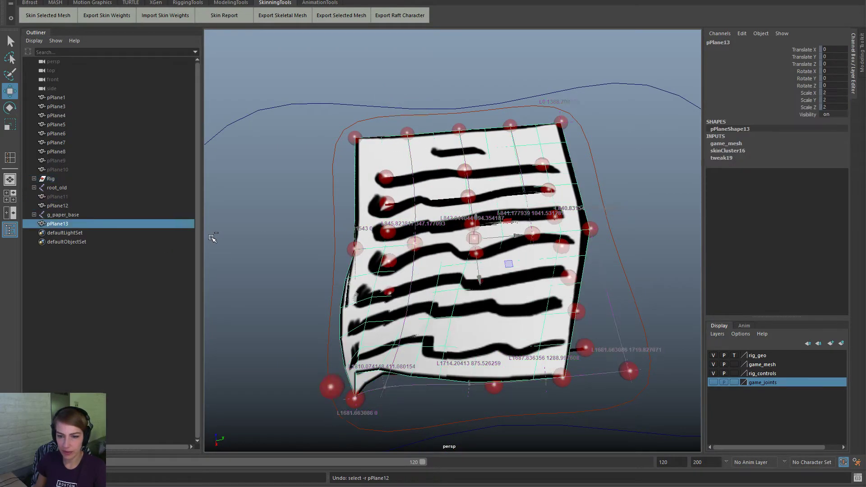
{"action": "key", "text": "ctrl+z"}
{"action": "key", "text": "ctrl+z"}
Step: Turn off pPlane13's Visibility and check that pPlane12 is the mesh being shown
{"action": "left_click", "coordinate": [58, 224]}
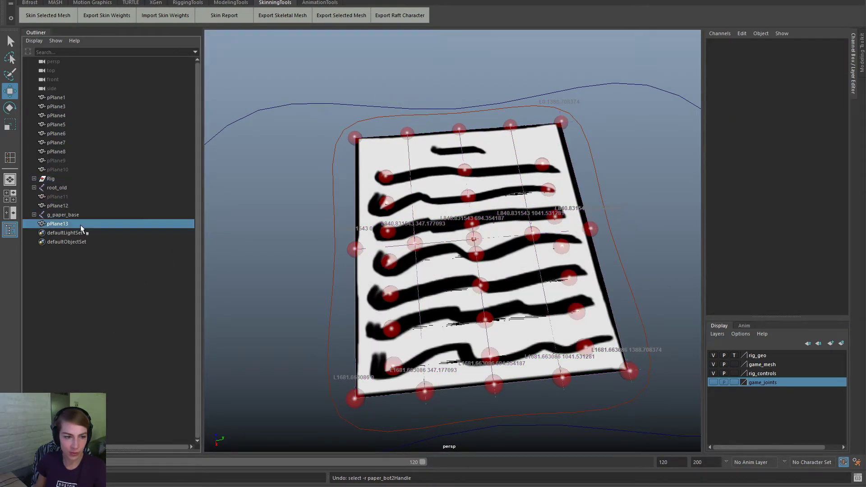
{"action": "left_click", "coordinate": [829, 113]}
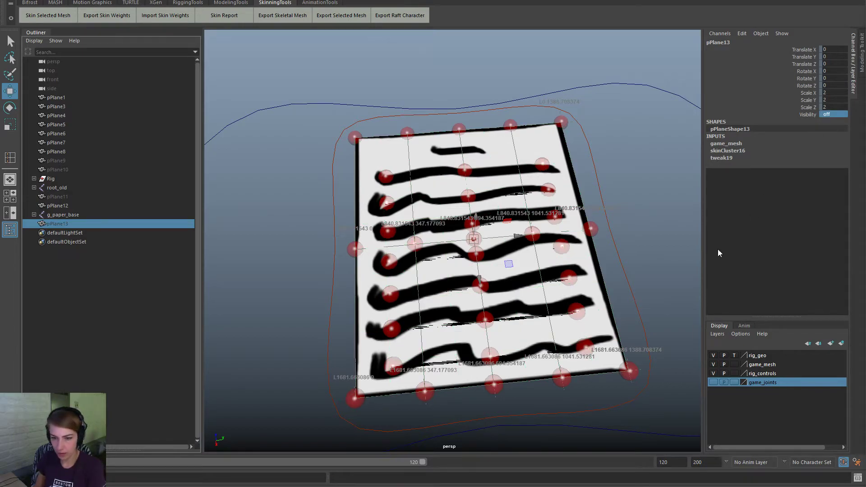
{"action": "left_click", "coordinate": [510, 300]}
{"action": "left_click", "coordinate": [511, 301]}
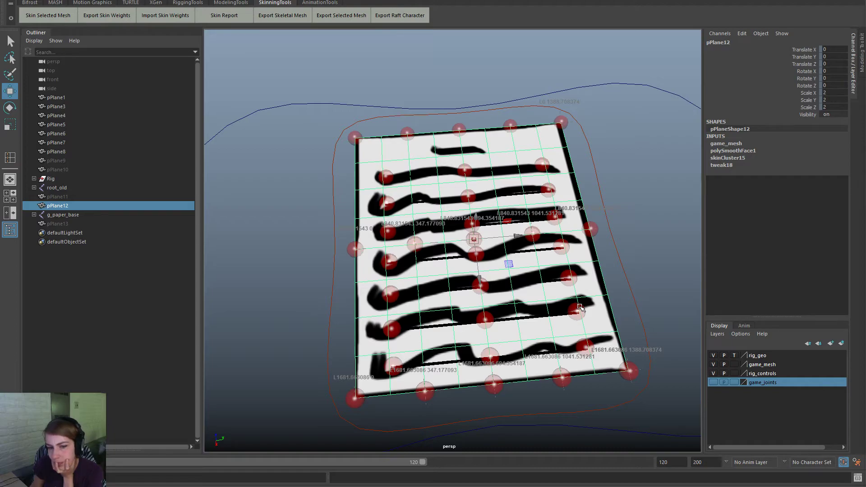
{"action": "left_click", "coordinate": [92, 224]}
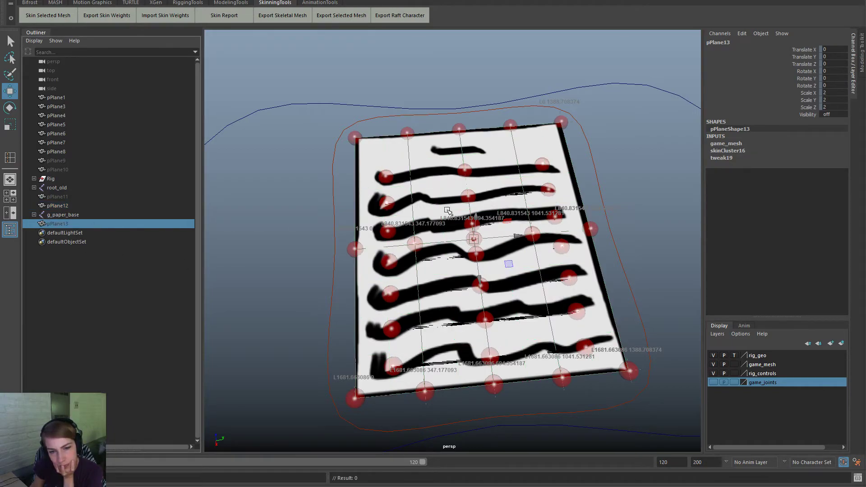
Step: Test lifting pPlane12's bottom edge by moving paper_bot2Handle upward, and undo the move
{"action": "left_click", "coordinate": [425, 391]}
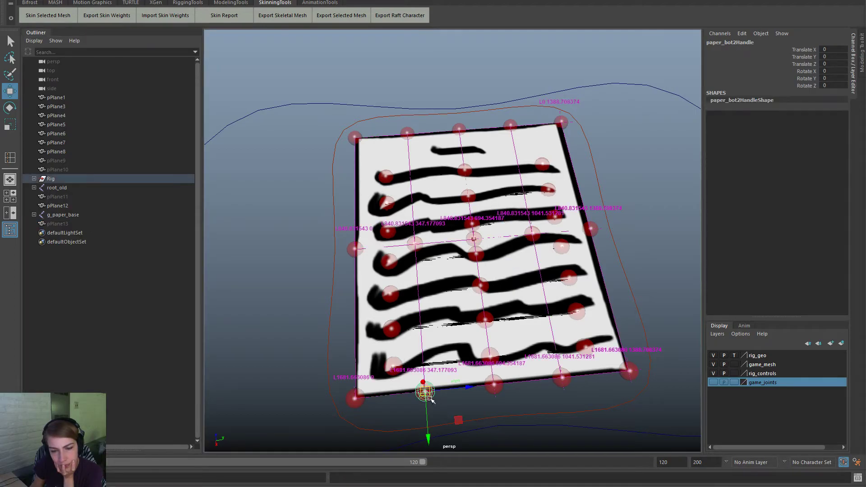
{"action": "left_click_drag", "start_coordinate": [424, 389], "coordinate": [428, 339]}
{"action": "key", "text": "ctrl+z"}
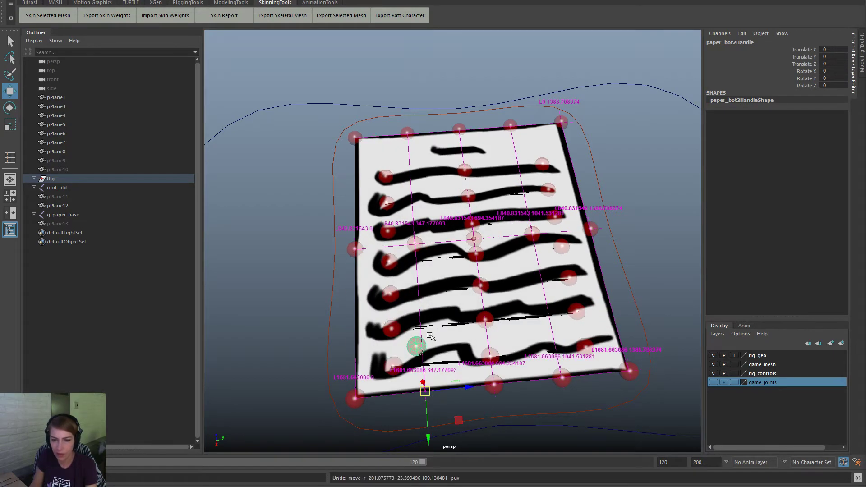
Step: Turn on Wireframe on Shaded in the perspective view
{"action": "key", "text": "space"}
{"action": "left_click", "coordinate": [315, 141]}
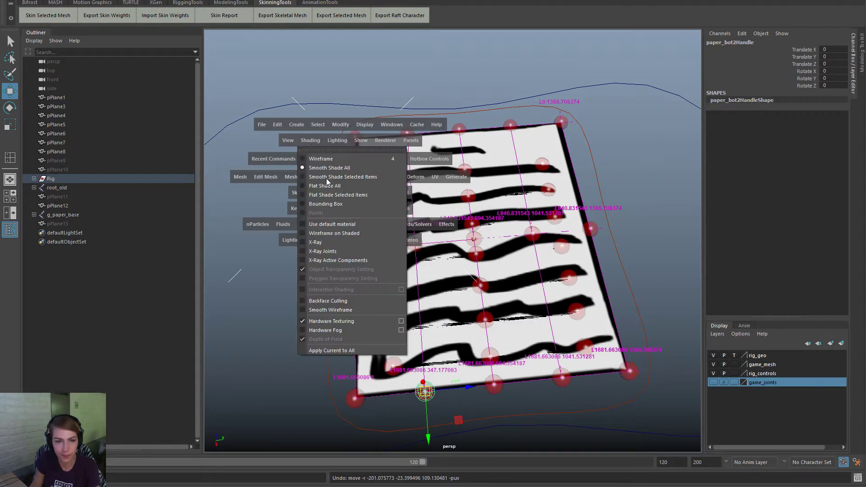
{"action": "left_click", "coordinate": [348, 233]}
Step: Test moving paper_bot2Handle sideways along the bottom edge with the wireframe displayed, and undo the move
{"action": "left_click_drag", "start_coordinate": [439, 289], "coordinate": [422, 268], "text": "alt"}
{"action": "left_click_drag", "start_coordinate": [405, 406], "coordinate": [436, 399]}
{"action": "key", "text": "ctrl+z"}
{"action": "left_click_drag", "start_coordinate": [484, 345], "coordinate": [504, 364], "text": "alt"}
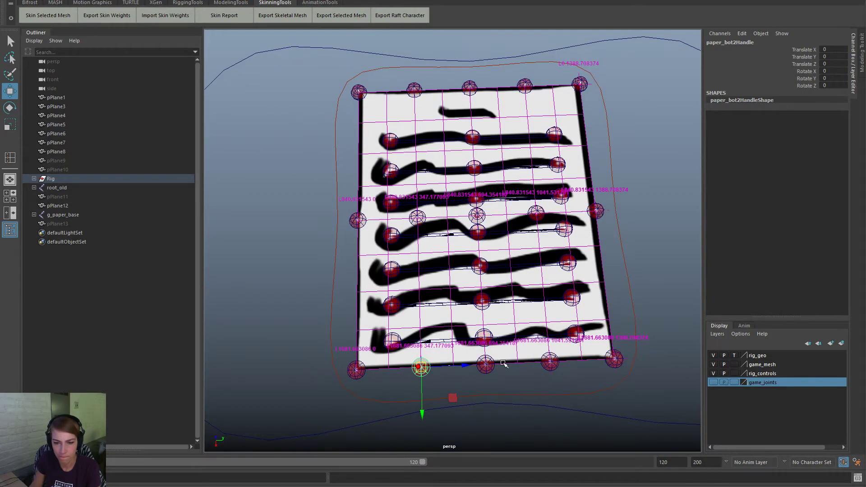
Step: Hide the pPlane12 mesh by setting its Visibility to 0
{"action": "left_click", "coordinate": [94, 205]}
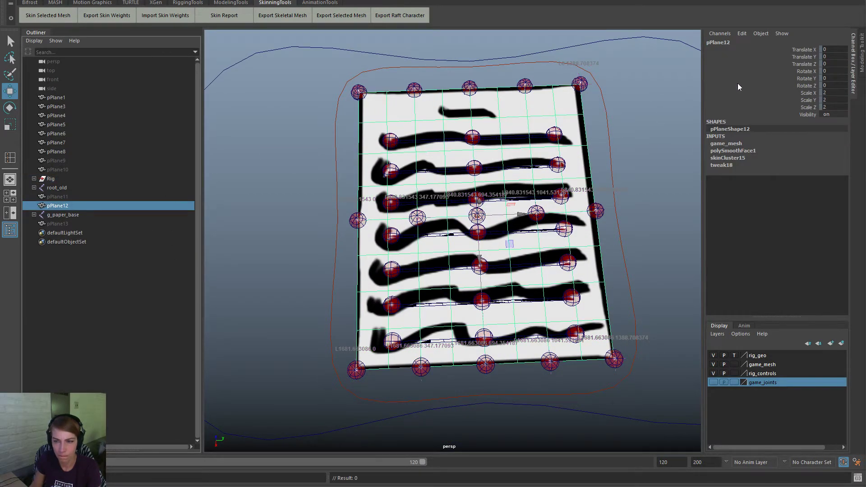
{"action": "left_click", "coordinate": [837, 114]}
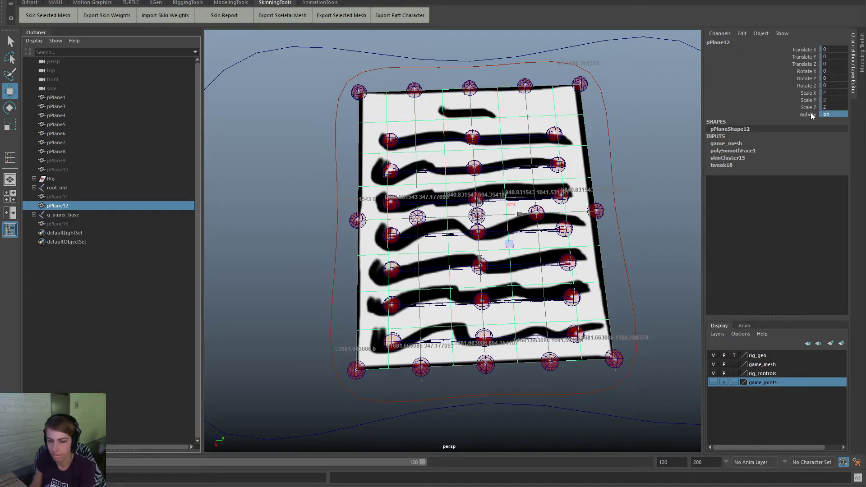
{"action": "left_click", "coordinate": [99, 197]}
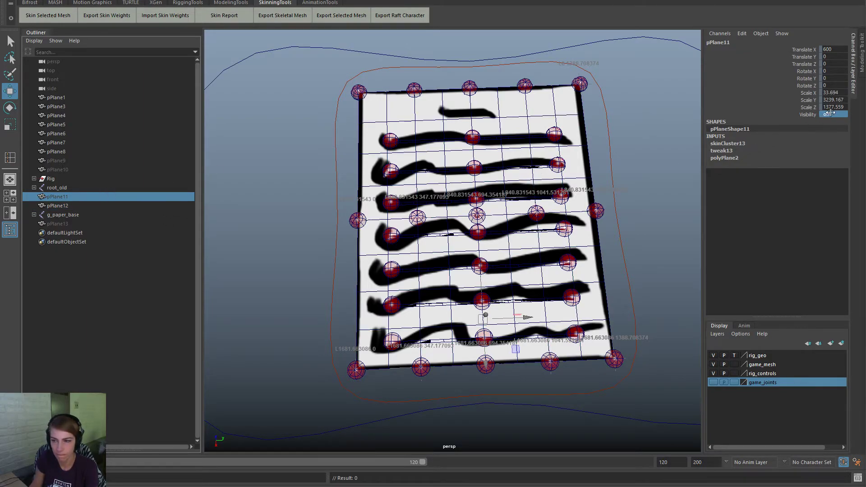
{"action": "left_click", "coordinate": [89, 205]}
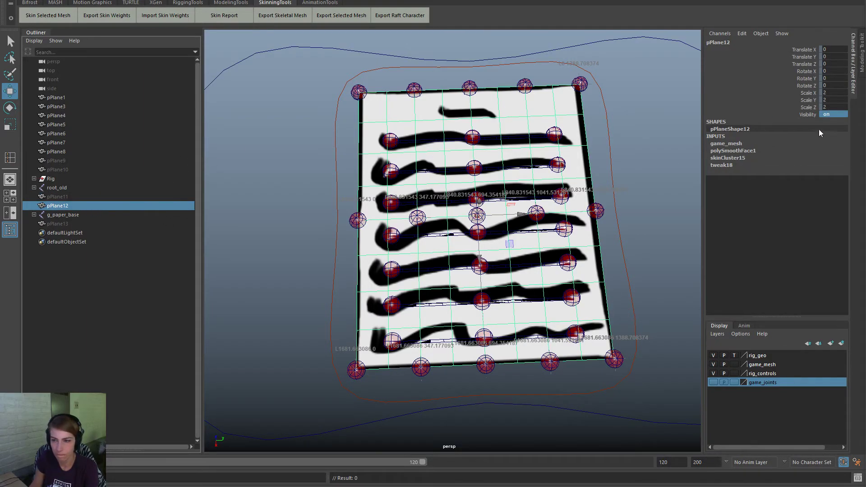
{"action": "type", "text": "0"}
{"action": "key", "text": "Return"}
Step: Show the pPlane13 mesh by setting its Visibility to 1
{"action": "left_click", "coordinate": [88, 223]}
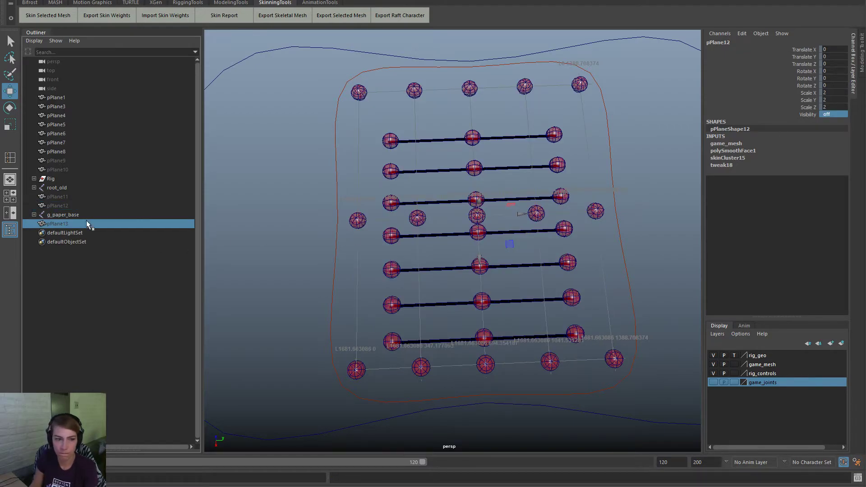
{"action": "left_click", "coordinate": [834, 114]}
{"action": "type", "text": "0"}
{"action": "key", "text": "Return"}
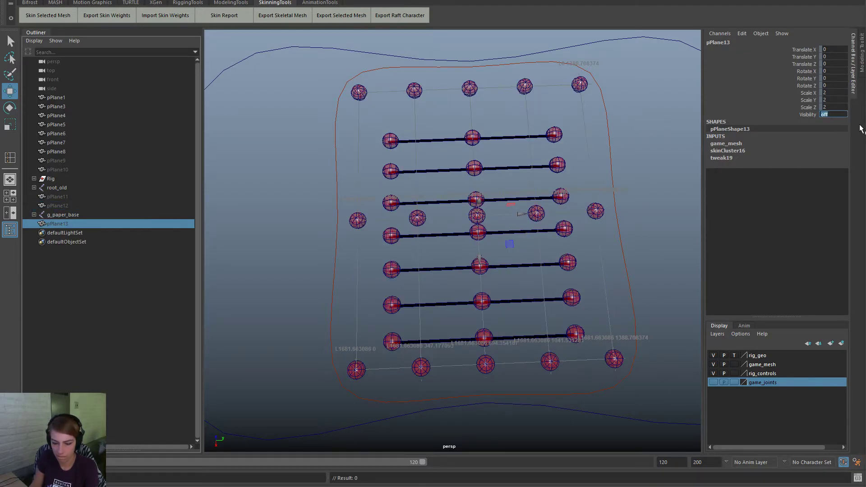
{"action": "type", "text": "1"}
{"action": "key", "text": "Return"}
Step: Test pPlane13's bottom edge with a small move of paper_bot2Handle, and undo it
{"action": "left_click", "coordinate": [412, 391]}
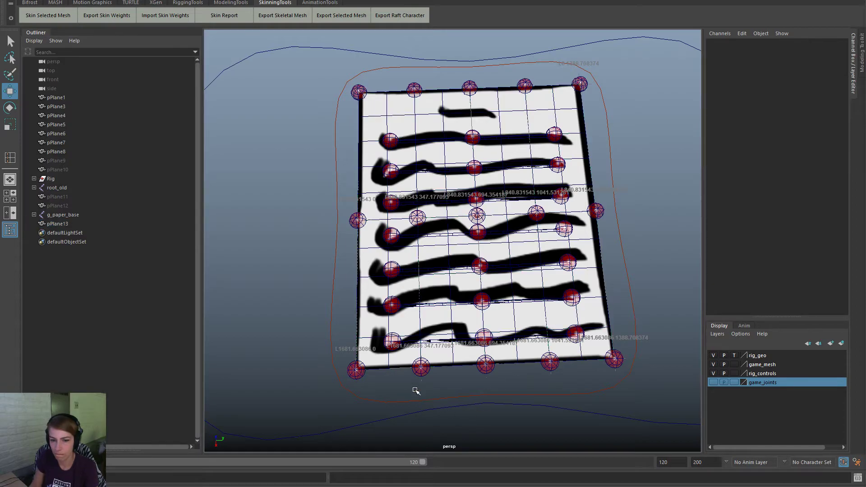
{"action": "left_click", "coordinate": [421, 369]}
{"action": "left_click_drag", "start_coordinate": [442, 390], "coordinate": [419, 358], "text": "alt"}
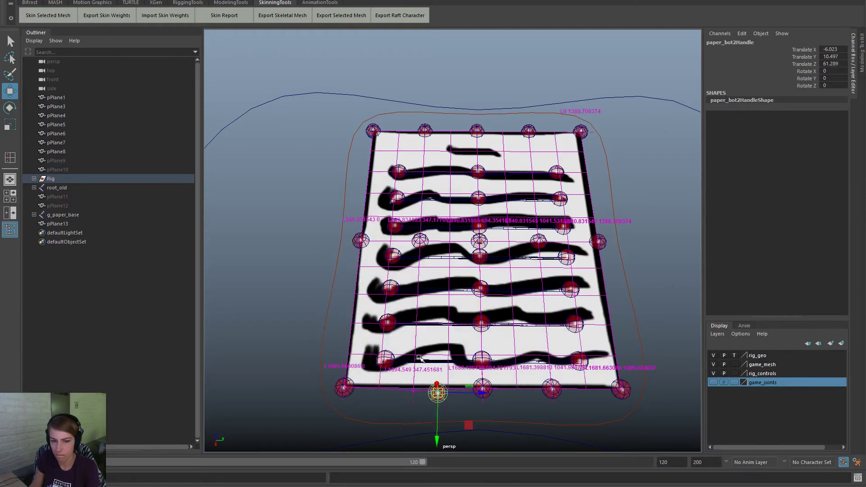
{"action": "key", "text": "ctrl+z"}
{"action": "key", "text": "ctrl+z"}
Step: Test bending pPlane13 by raising the paper_mid2Handle column of controls, undo the moves, and clear the selection
{"action": "mouse_move", "coordinate": [420, 242]}
{"action": "left_mouse_down"}
{"action": "mouse_move", "coordinate": [355, 168]}
{"action": "mouse_move", "coordinate": [485, 118]}
{"action": "mouse_move", "coordinate": [623, 86]}
{"action": "mouse_move", "coordinate": [443, 81]}
{"action": "mouse_move", "coordinate": [406, 135]}
{"action": "mouse_move", "coordinate": [400, 163]}
{"action": "left_mouse_up"}
{"action": "key", "text": "ctrl+z"}
{"action": "key", "text": "ctrl+z"}
{"action": "key", "text": "ctrl+z"}
{"action": "key", "text": "ctrl+z"}
{"action": "key", "text": "ctrl+z"}
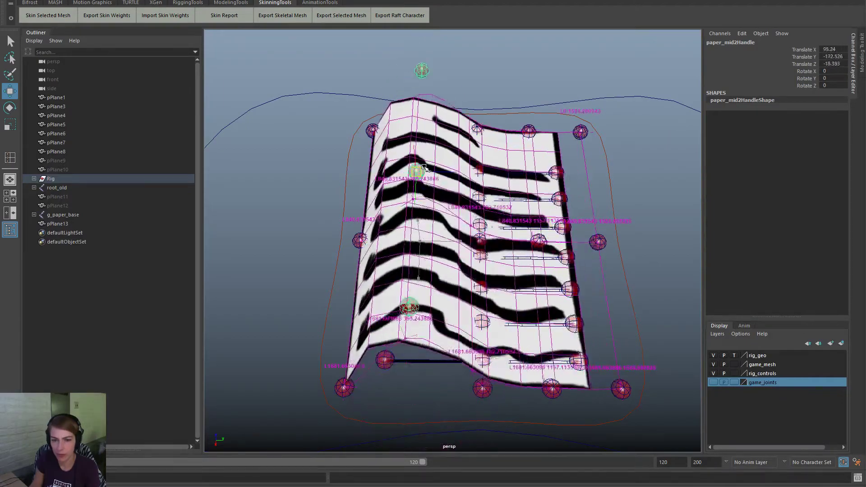
{"action": "left_click", "coordinate": [652, 197]}
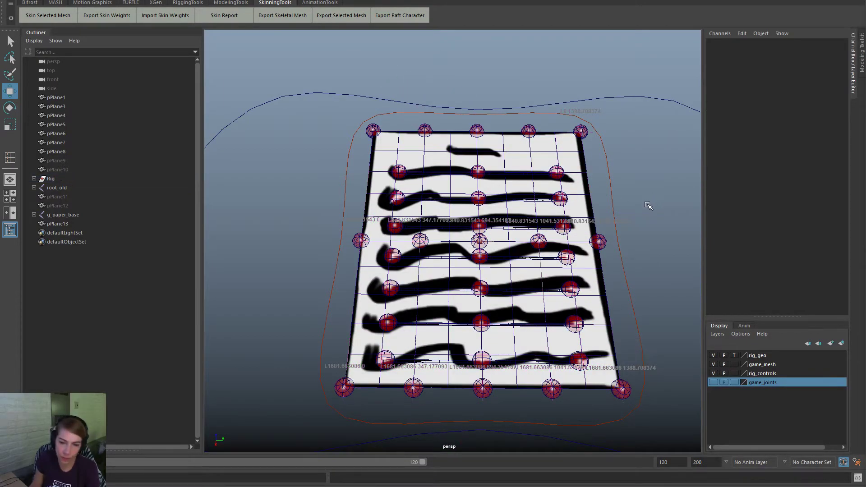
Step: Select line_g_mid_control on the paper's lowest line to examine its channels
{"action": "scroll", "coordinate": [383, 322], "scroll_direction": "up", "scroll_amount": 1}
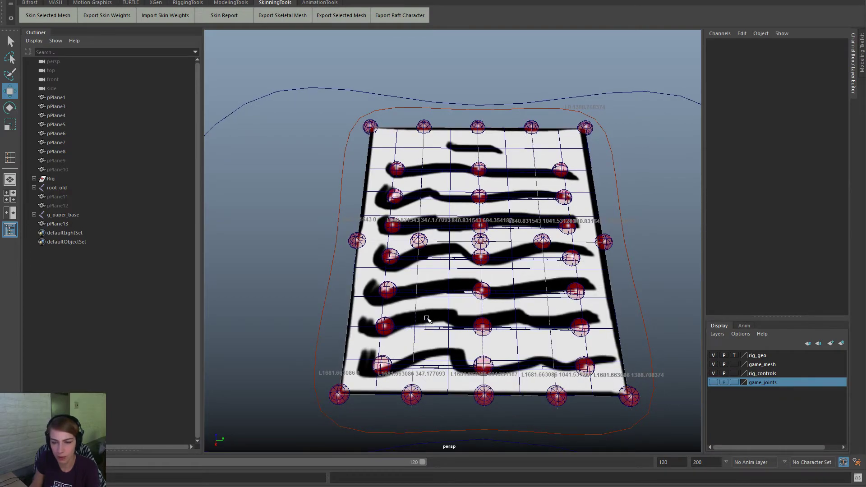
{"action": "left_click_drag", "start_coordinate": [582, 367], "coordinate": [571, 383], "text": "alt"}
{"action": "right_click_drag", "start_coordinate": [458, 355], "coordinate": [520, 374], "text": "alt"}
{"action": "middle_click_drag", "start_coordinate": [521, 373], "coordinate": [513, 342], "text": "alt"}
{"action": "scroll", "coordinate": [451, 320], "scroll_direction": "up", "scroll_amount": 2}
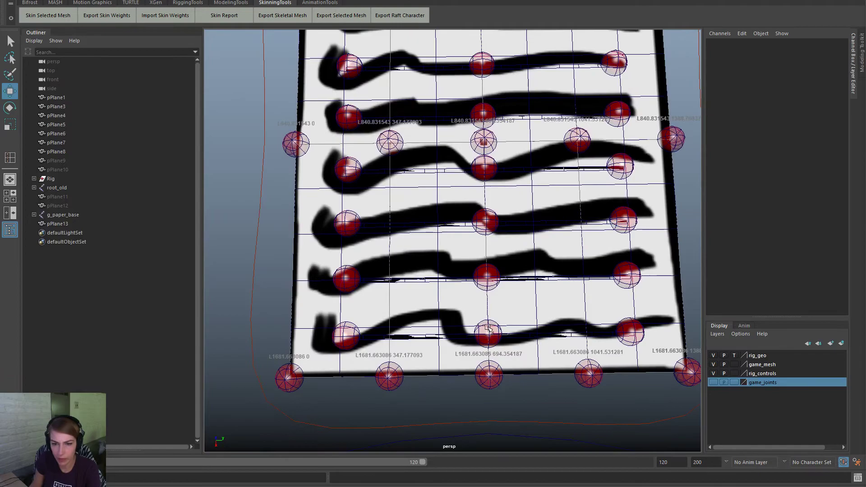
{"action": "left_click", "coordinate": [602, 339]}
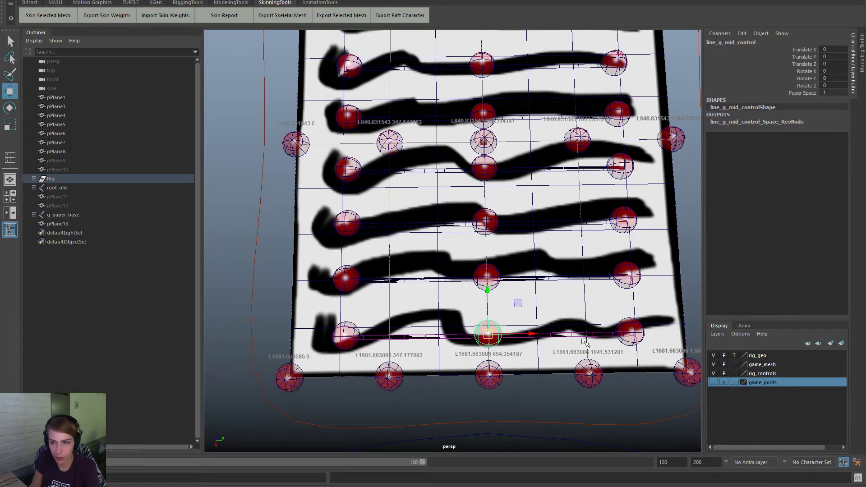
Step: Expand Rig and Scaler in the Outliner, select paper_base_control by its outline curve, and reveal it in the hierarchy
{"action": "left_click", "coordinate": [33, 179]}
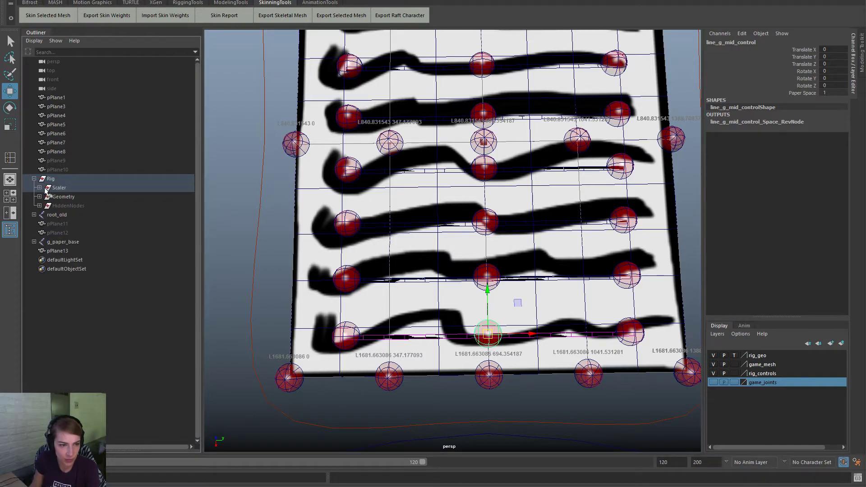
{"action": "left_click", "coordinate": [39, 190]}
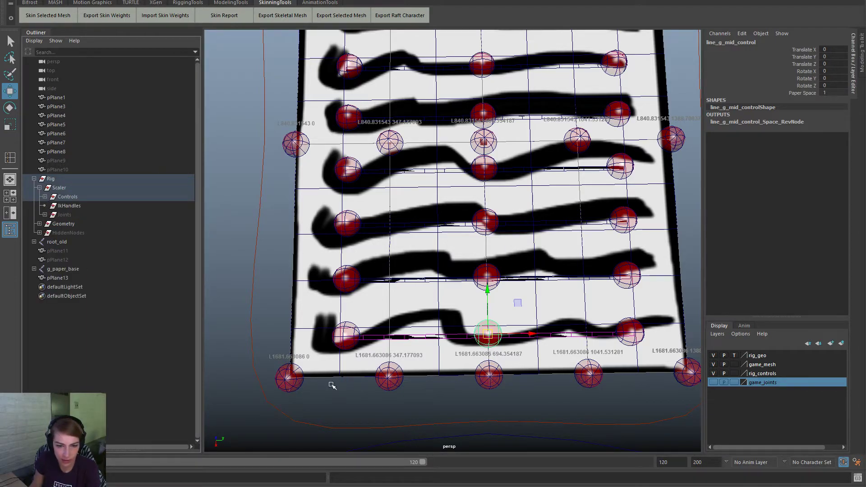
{"action": "left_click_drag", "start_coordinate": [290, 405], "coordinate": [263, 426]}
{"action": "key", "text": "f"}
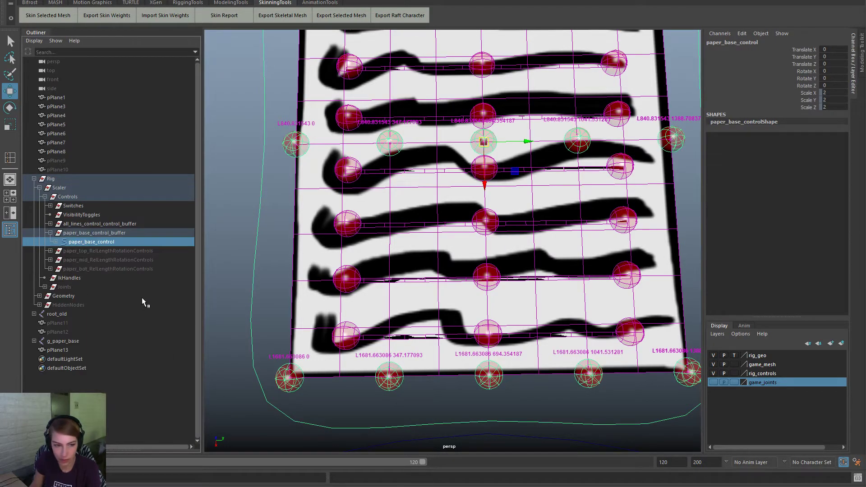
Step: Expand paper_base_control in the Outliner and locate line_g_lf_control_PaperSpace among its PaperSpace groups
{"action": "left_click", "coordinate": [56, 243]}
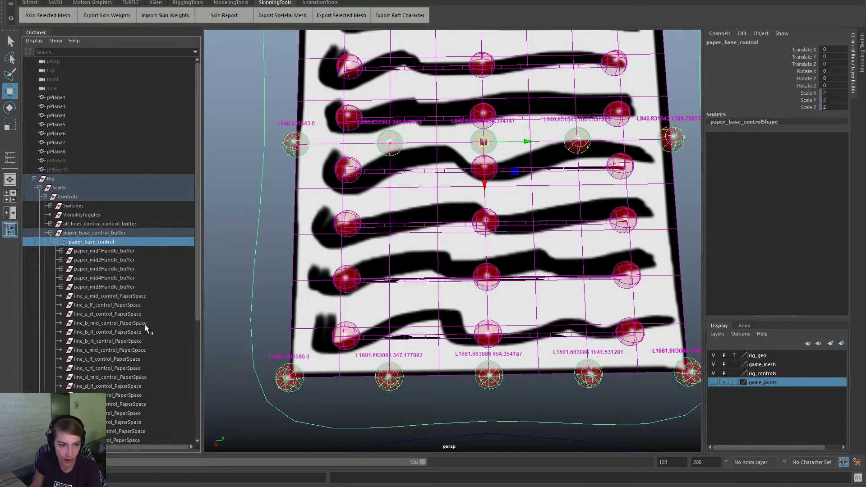
{"action": "scroll", "coordinate": [145, 324], "scroll_direction": "down", "scroll_amount": 5}
{"action": "left_click", "coordinate": [143, 251]}
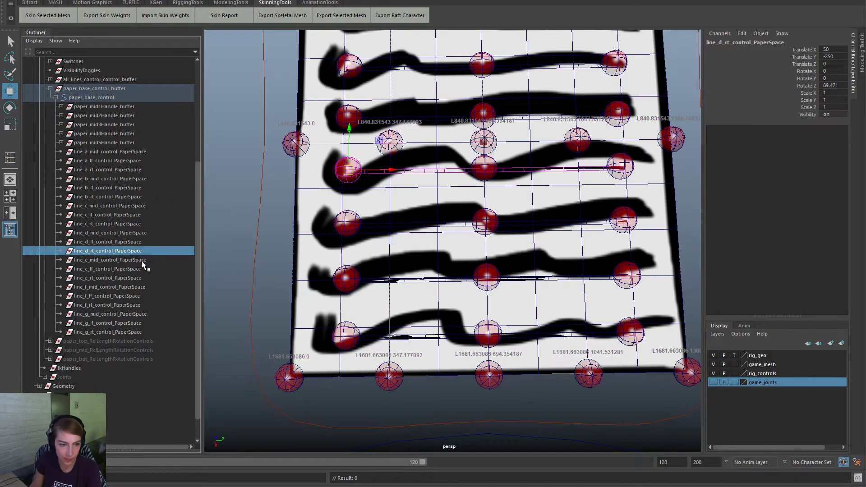
{"action": "left_click", "coordinate": [139, 287]}
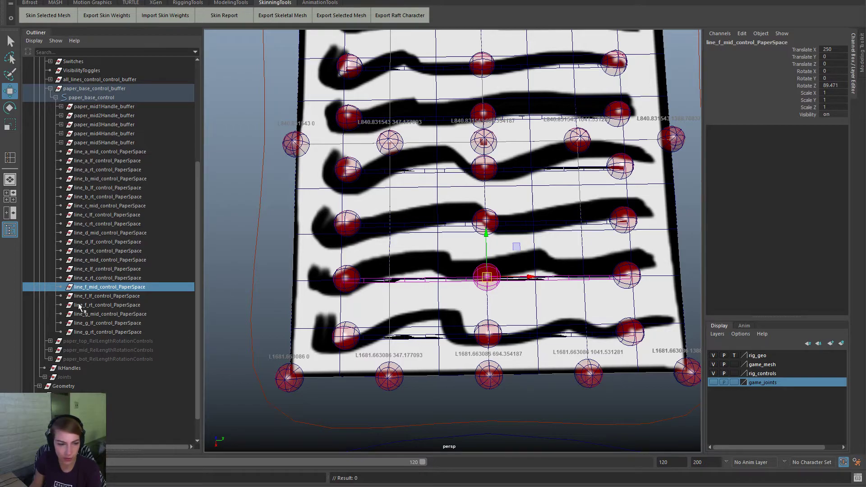
{"action": "left_click", "coordinate": [145, 325]}
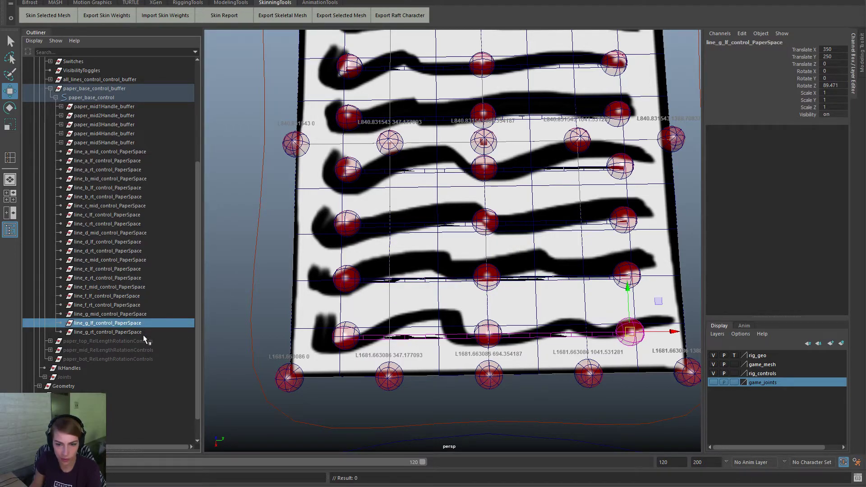
Step: Snap line_g_lf_control_PaperSpace to the nearby edge-loop vertex of the mesh at Translate X 336.333, Y 260.383
{"action": "middle_click_drag", "start_coordinate": [389, 329], "coordinate": [267, 307], "text": "alt"}
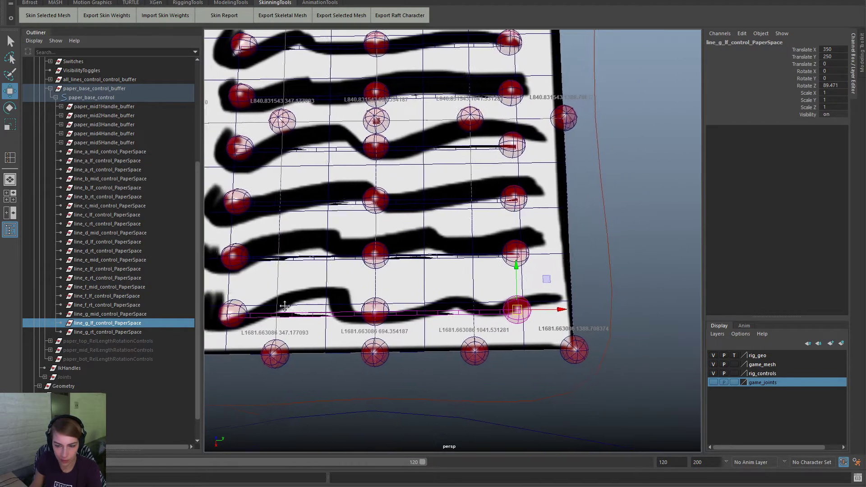
{"action": "right_click_drag", "start_coordinate": [437, 286], "coordinate": [505, 310], "text": "alt"}
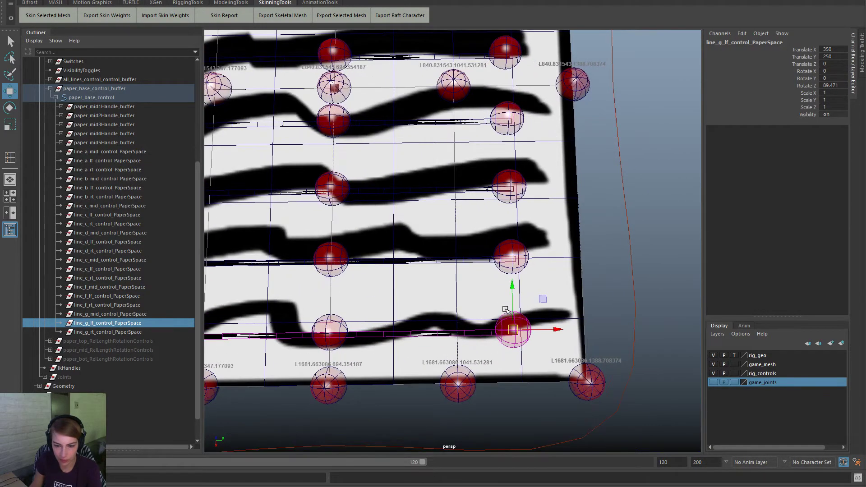
{"action": "left_click_drag", "start_coordinate": [513, 329], "coordinate": [523, 321]}
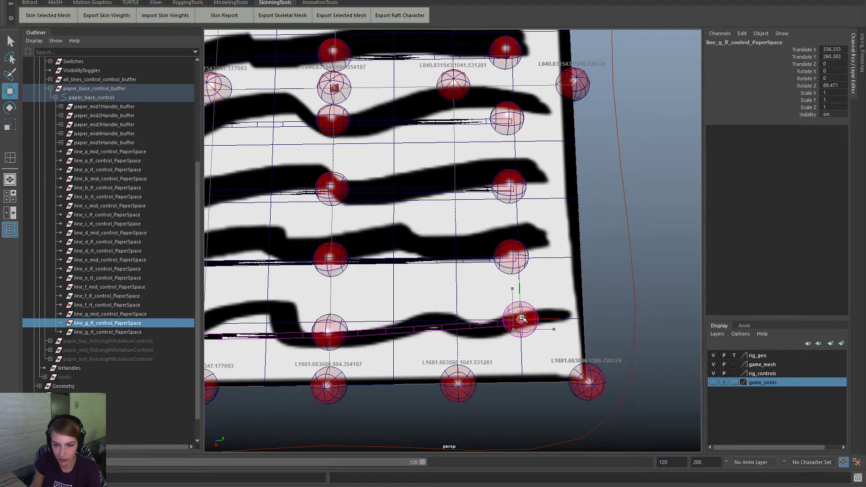
Step: Snap line_g_rt_control_PaperSpace and line_g_mid_control_PaperSpace onto line g's edge loop, with the middle one at Translate X 336.333, Y 0
{"action": "middle_click_drag", "start_coordinate": [399, 352], "coordinate": [492, 338], "text": "alt"}
{"action": "right_click_drag", "start_coordinate": [492, 338], "coordinate": [398, 346], "text": "alt"}
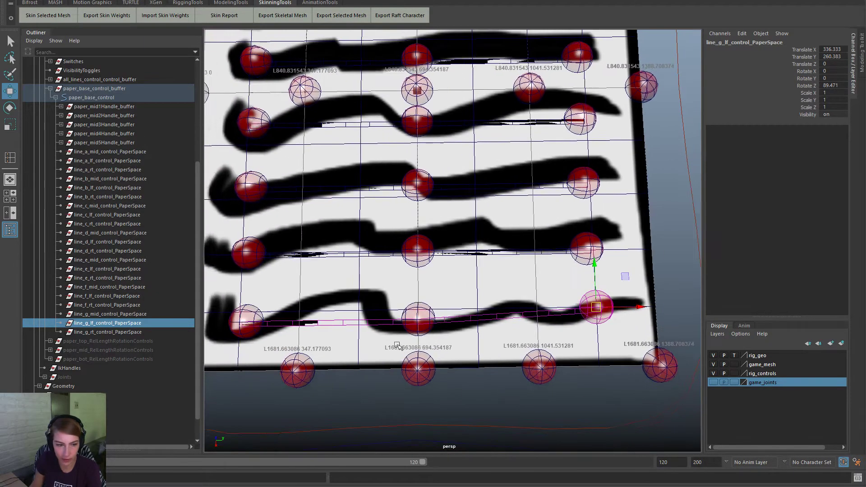
{"action": "left_click", "coordinate": [136, 332]}
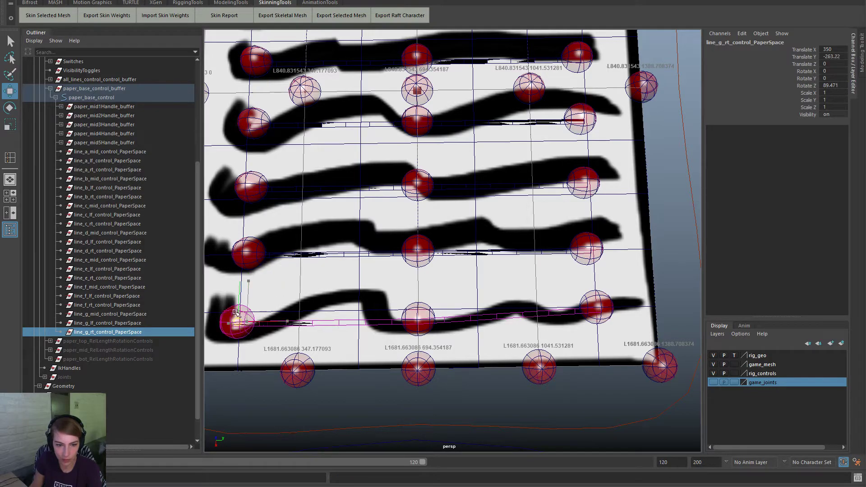
{"action": "left_click", "coordinate": [144, 314]}
{"action": "left_click_drag", "start_coordinate": [420, 314], "coordinate": [420, 305]}
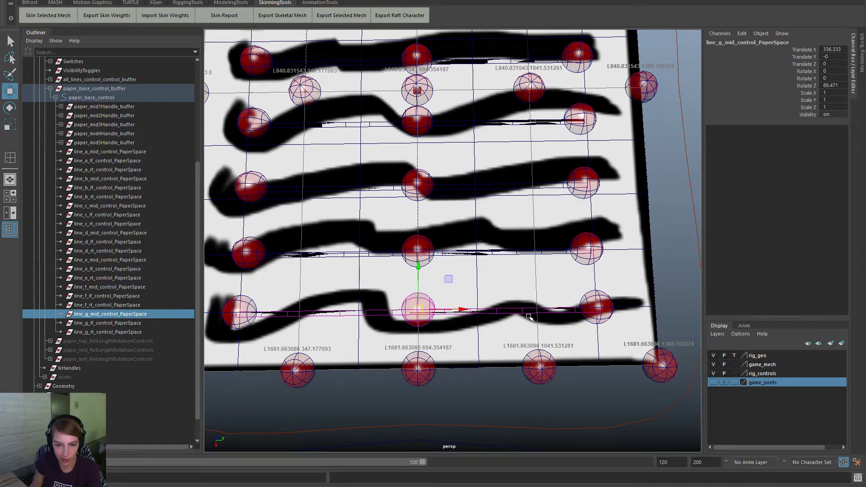
Step: Snap line_f_rt_control_PaperSpace to the edge-loop vertex at Translate X 252.249, Y -260.383
{"action": "right_click_drag", "start_coordinate": [566, 320], "coordinate": [491, 316], "text": "alt"}
{"action": "left_click_drag", "start_coordinate": [490, 315], "coordinate": [387, 272], "text": "alt"}
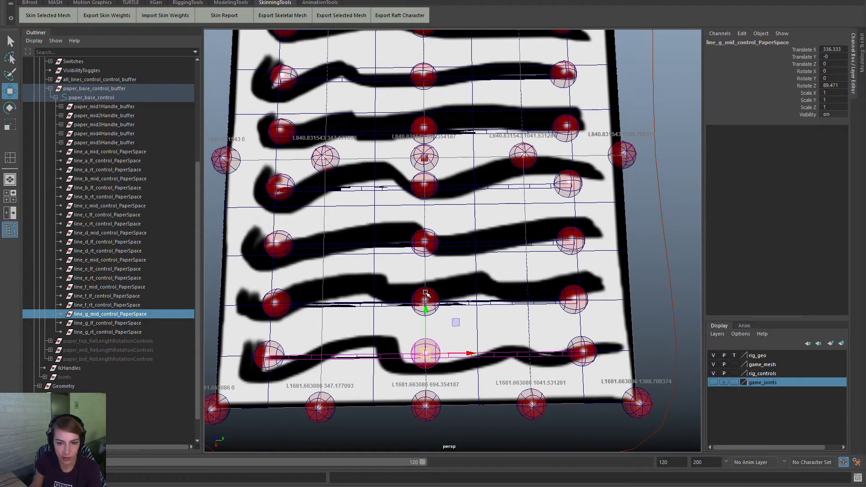
{"action": "left_click", "coordinate": [427, 296]}
{"action": "left_click", "coordinate": [139, 307]}
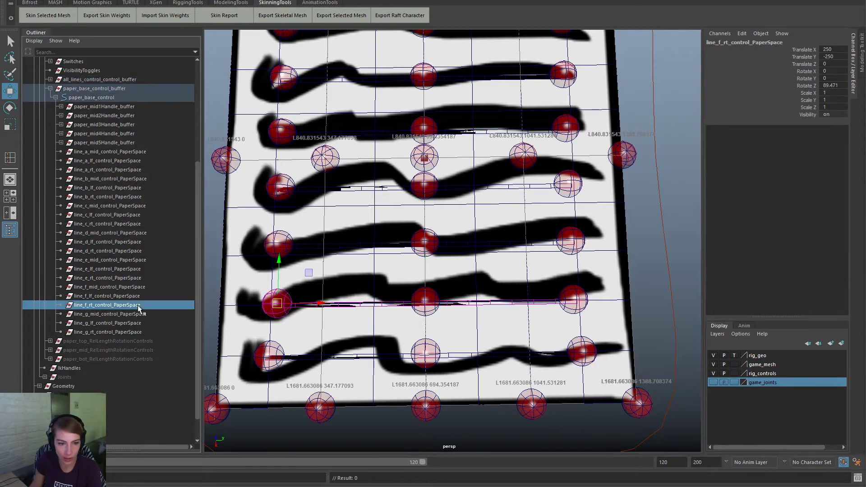
{"action": "left_click_drag", "start_coordinate": [278, 303], "coordinate": [267, 305]}
{"action": "middle_click_drag", "start_coordinate": [267, 306], "coordinate": [270, 305]}
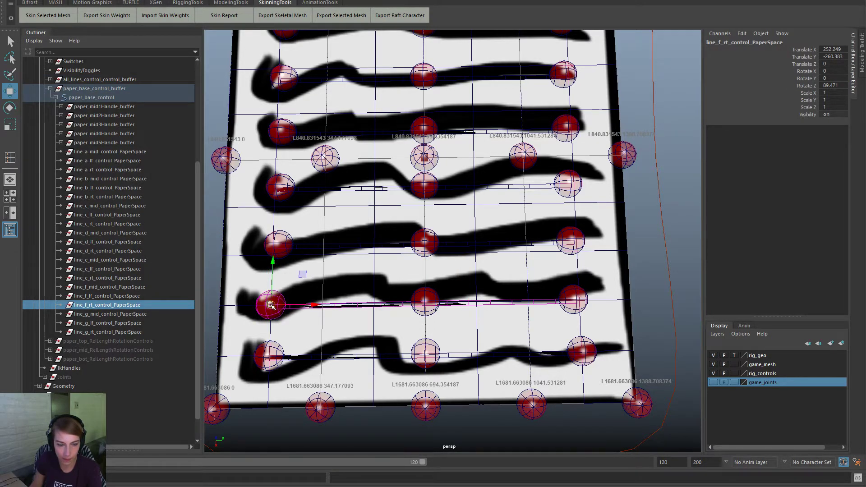
Step: Snap line_f_lf_control_PaperSpace and line_f_mid_control_PaperSpace to Translate X 252.249, with Y 260.383 and 0
{"action": "left_click", "coordinate": [139, 297]}
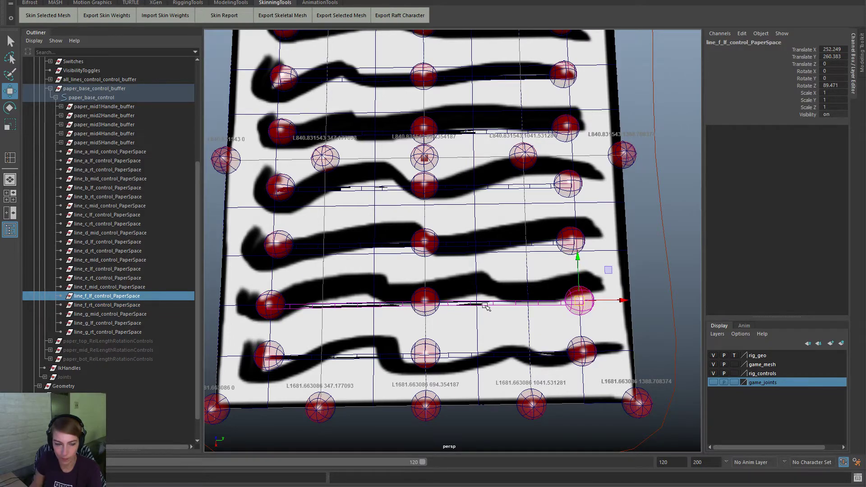
{"action": "left_click", "coordinate": [147, 287]}
{"action": "middle_click_drag", "start_coordinate": [424, 300], "coordinate": [428, 300]}
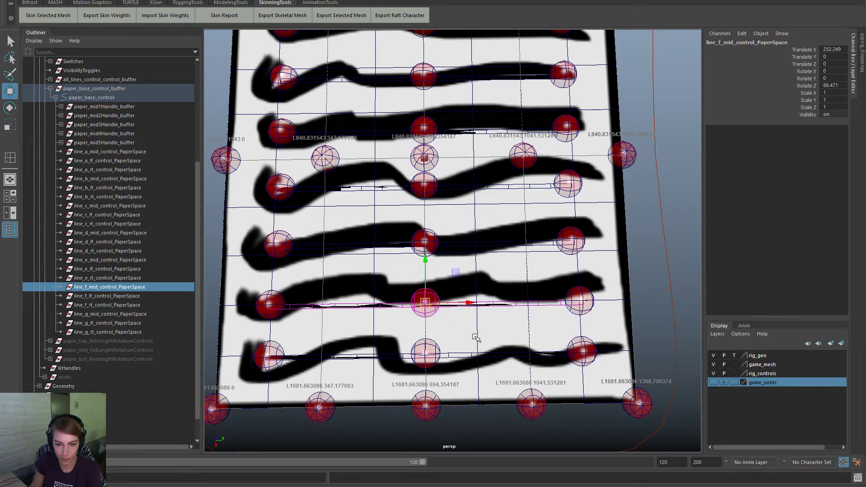
Step: Hide the rig_geo layer and snap line_e_rt_control_PaperSpace to the vertex at Translate X 168.166, Y -260.383
{"action": "mouse_move", "coordinate": [472, 337]}
{"action": "left_mouse_down", "text": "alt"}
{"action": "mouse_move", "coordinate": [469, 304]}
{"action": "mouse_move", "coordinate": [474, 334]}
{"action": "left_mouse_up", "text": "alt"}
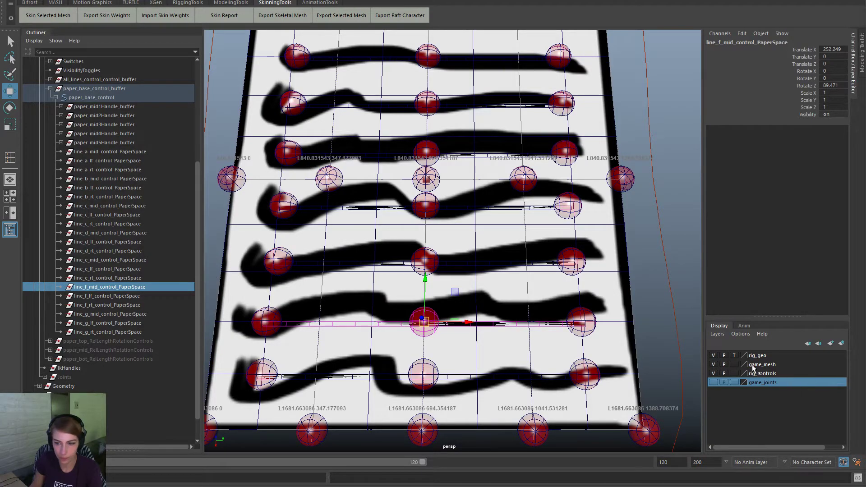
{"action": "left_click", "coordinate": [714, 356]}
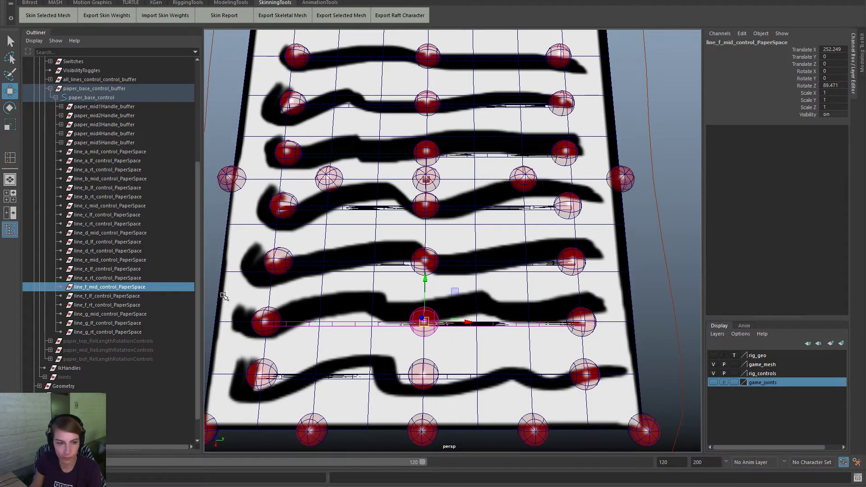
{"action": "left_click", "coordinate": [185, 277]}
{"action": "middle_click_drag", "start_coordinate": [458, 334], "coordinate": [568, 423], "text": "alt"}
{"action": "scroll", "coordinate": [568, 423], "scroll_direction": "up", "scroll_amount": 2}
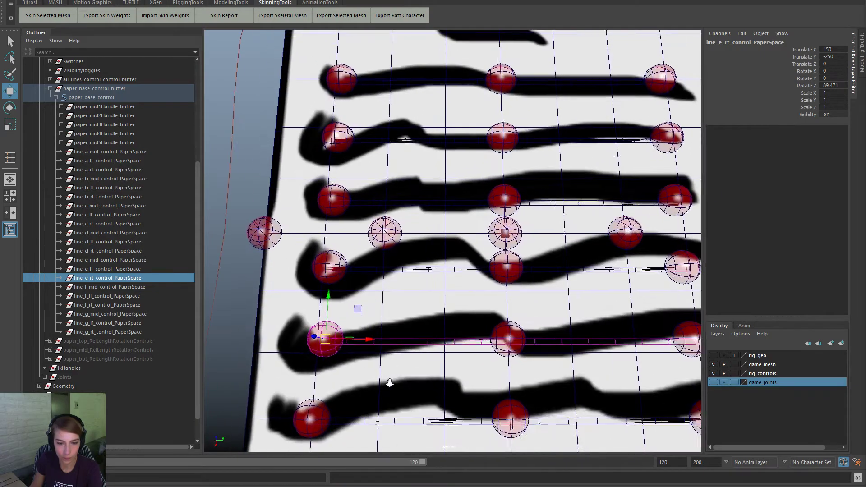
{"action": "left_click_drag", "start_coordinate": [326, 341], "coordinate": [316, 352]}
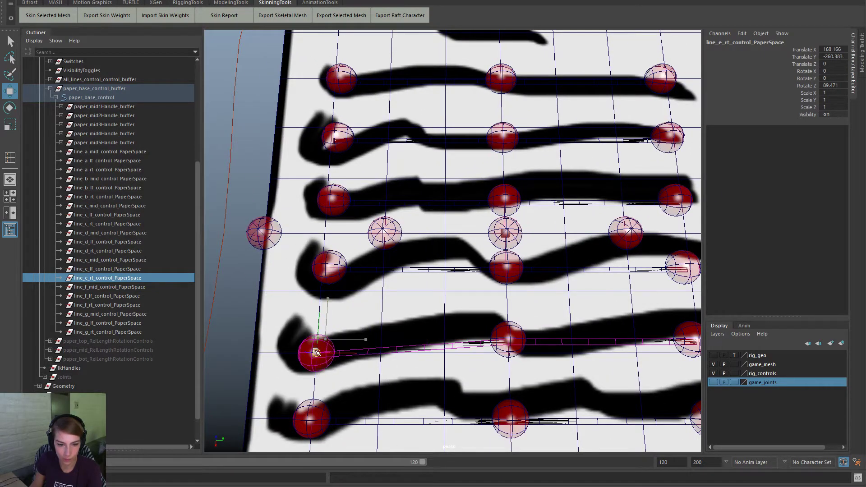
Step: Snap line_e_lf_control_PaperSpace and line_e_mid_control_PaperSpace to Translate X 168.166, with Y 260.383 and 0
{"action": "left_click", "coordinate": [143, 269]}
{"action": "middle_click_drag", "start_coordinate": [326, 310], "coordinate": [268, 298], "text": "alt"}
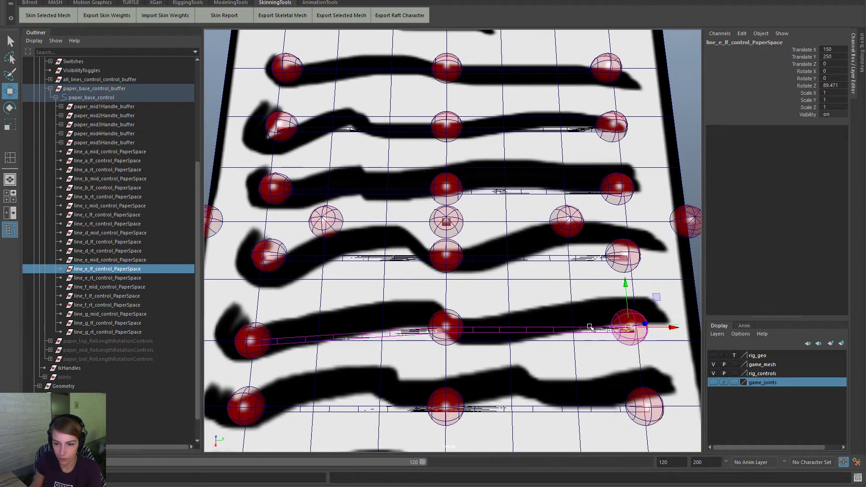
{"action": "left_click_drag", "start_coordinate": [630, 328], "coordinate": [642, 340]}
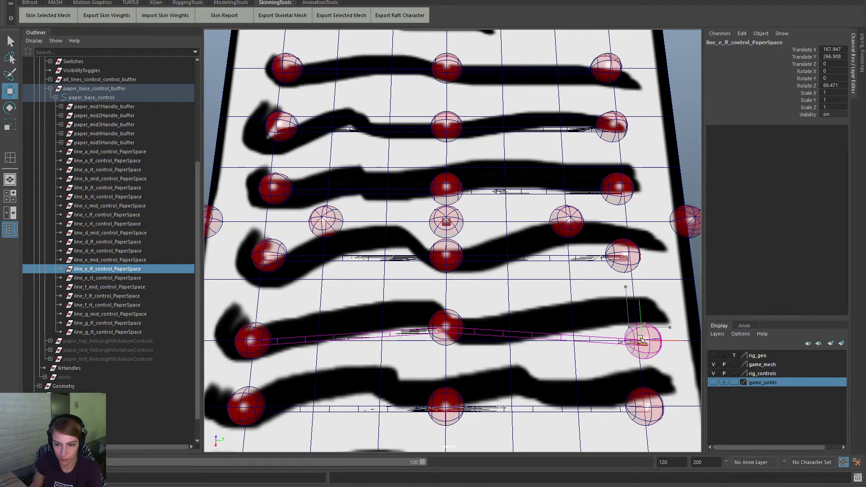
{"action": "left_click", "coordinate": [116, 260]}
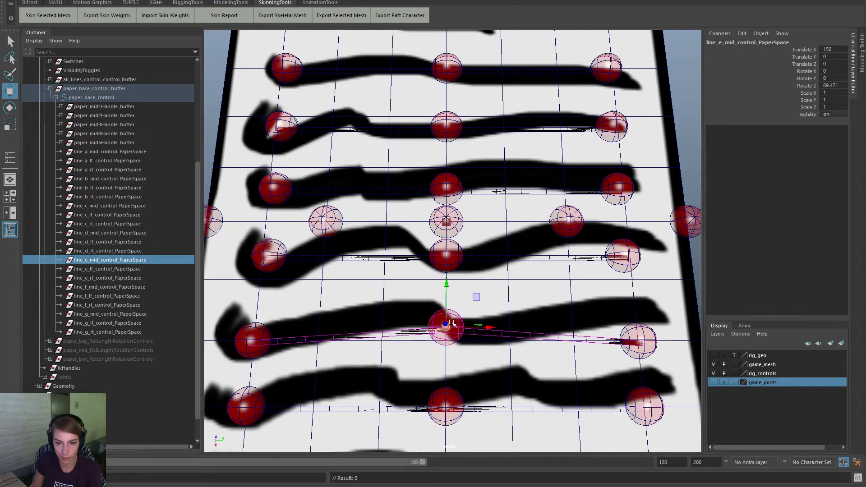
{"action": "mouse_move", "coordinate": [452, 323]}
{"action": "left_mouse_down"}
{"action": "mouse_move", "coordinate": [452, 348]}
{"action": "mouse_move", "coordinate": [452, 338]}
{"action": "left_mouse_up"}
Step: Check the translate values of the repositioned line_f and line_e PaperSpace groups by selecting them one after another
{"action": "middle_click_drag", "start_coordinate": [489, 291], "coordinate": [490, 335], "text": "alt"}
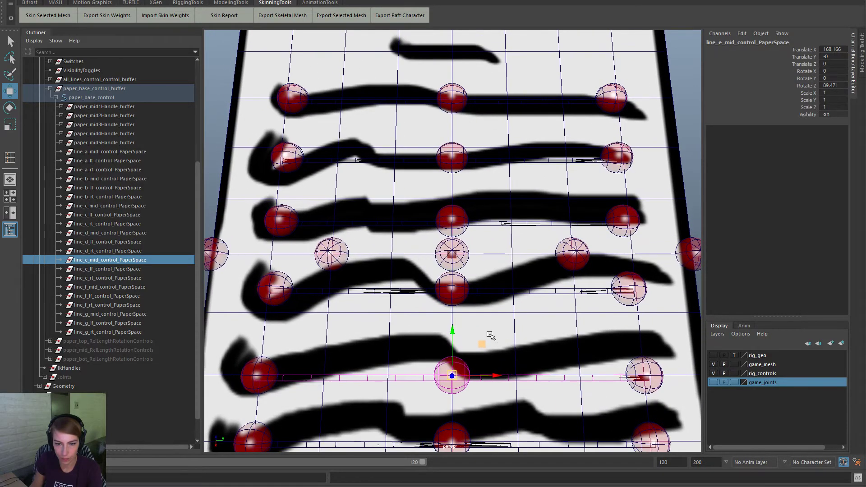
{"action": "left_click", "coordinate": [461, 289]}
{"action": "left_click", "coordinate": [146, 287]}
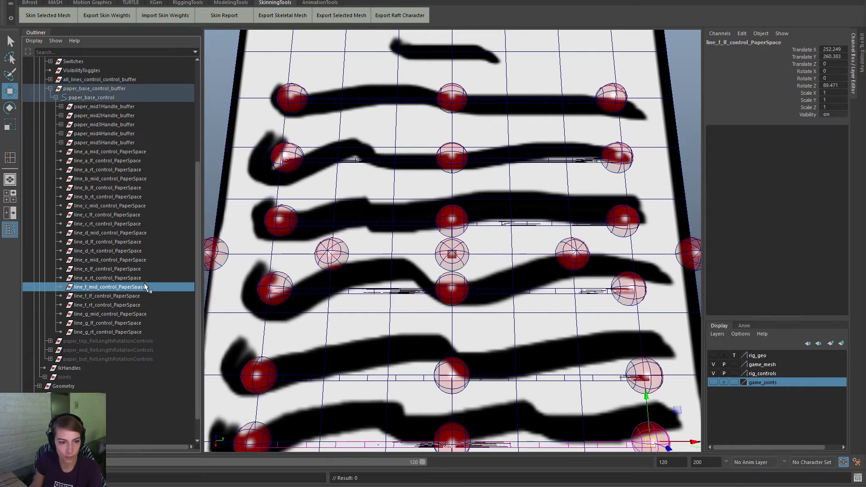
{"action": "left_click", "coordinate": [145, 278]}
{"action": "left_click", "coordinate": [147, 270]}
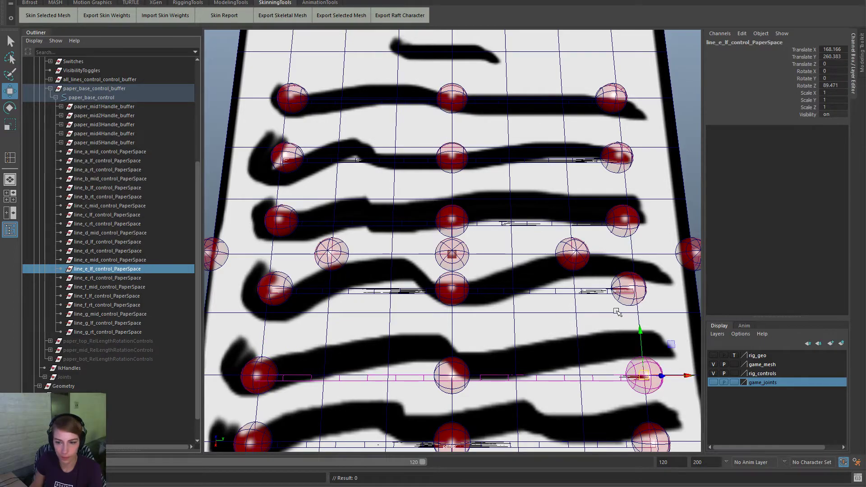
{"action": "left_click", "coordinate": [98, 259]}
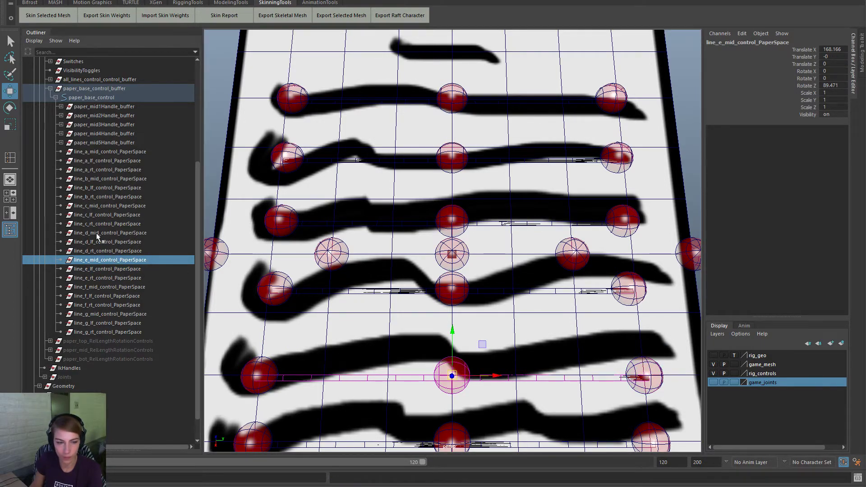
Step: Snap the line_d rt, lf and mid PaperSpace groups to the edge loop at Translate X 84.083, with Y -260.383, 260.383 and 0
{"action": "left_click", "coordinate": [276, 288]}
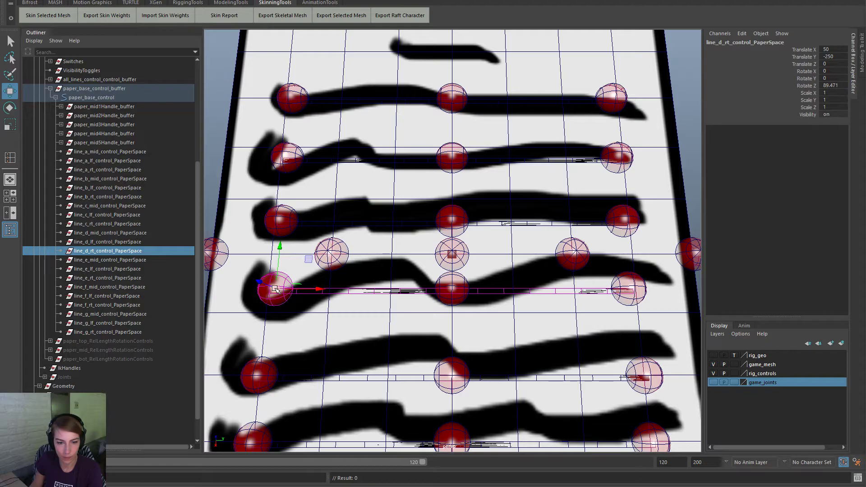
{"action": "left_click_drag", "start_coordinate": [276, 289], "coordinate": [266, 313]}
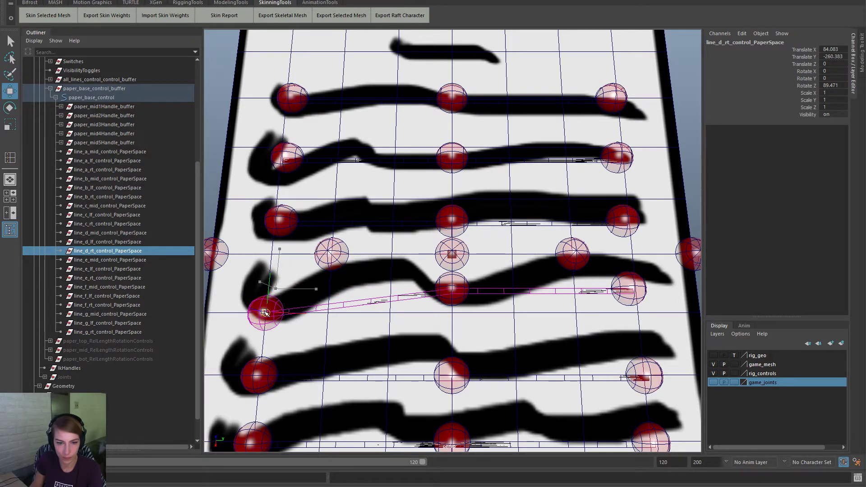
{"action": "left_click", "coordinate": [133, 242]}
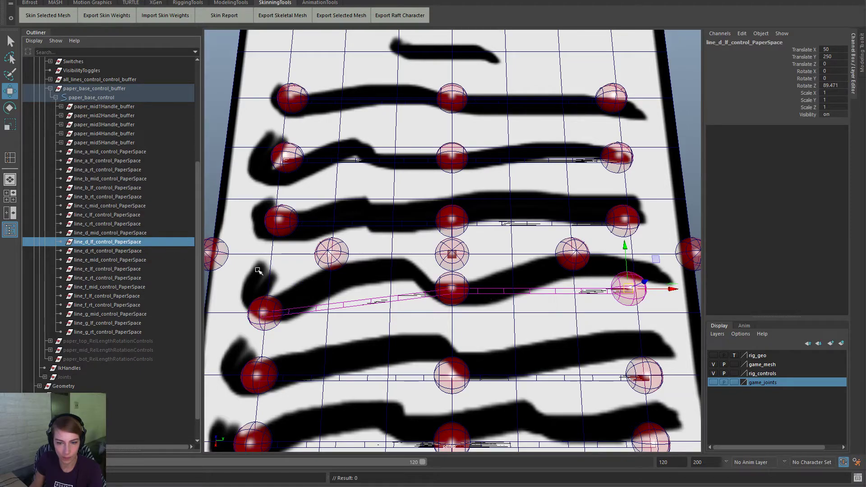
{"action": "left_click_drag", "start_coordinate": [631, 291], "coordinate": [640, 314]}
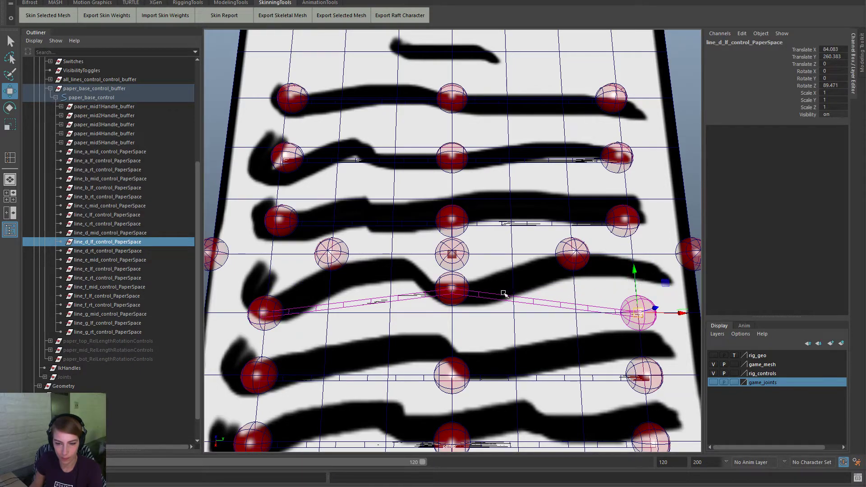
{"action": "left_click", "coordinate": [149, 233]}
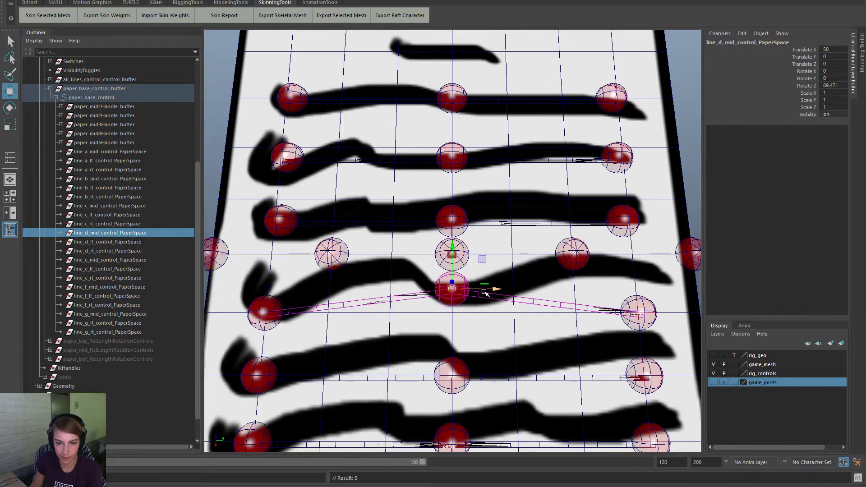
{"action": "mouse_move", "coordinate": [459, 291]}
{"action": "left_mouse_down"}
{"action": "mouse_move", "coordinate": [459, 332]}
{"action": "mouse_move", "coordinate": [459, 291]}
{"action": "left_mouse_up"}
{"action": "scroll", "coordinate": [469, 252], "scroll_direction": "down", "scroll_amount": 3}
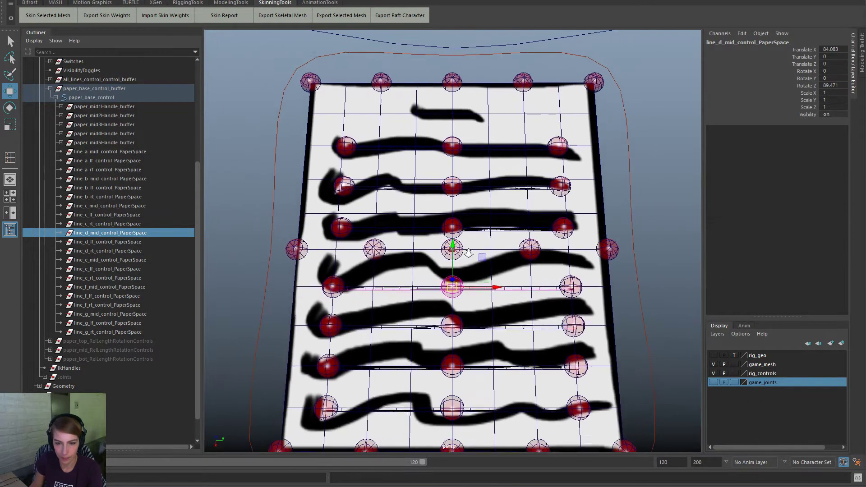
{"action": "scroll", "coordinate": [469, 253], "scroll_direction": "up", "scroll_amount": 1}
{"action": "scroll", "coordinate": [477, 258], "scroll_direction": "down", "scroll_amount": 1}
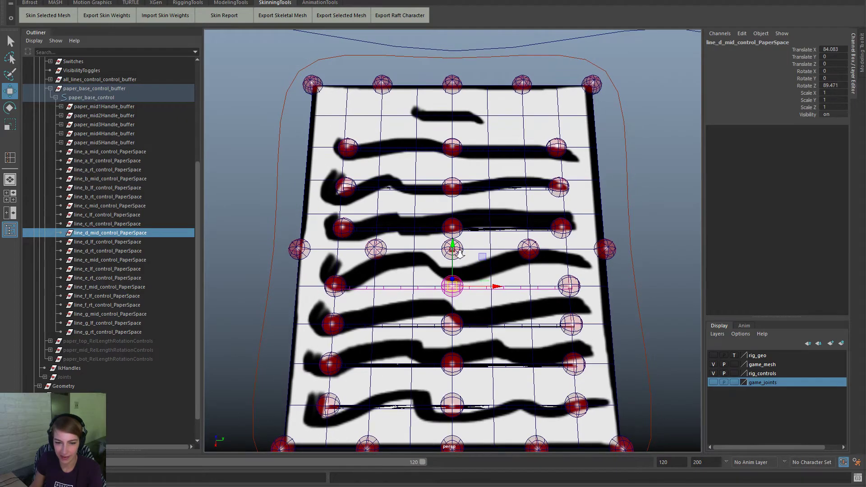
{"action": "scroll", "coordinate": [484, 270], "scroll_direction": "up", "scroll_amount": 3}
{"action": "scroll", "coordinate": [546, 300], "scroll_direction": "down", "scroll_amount": 1}
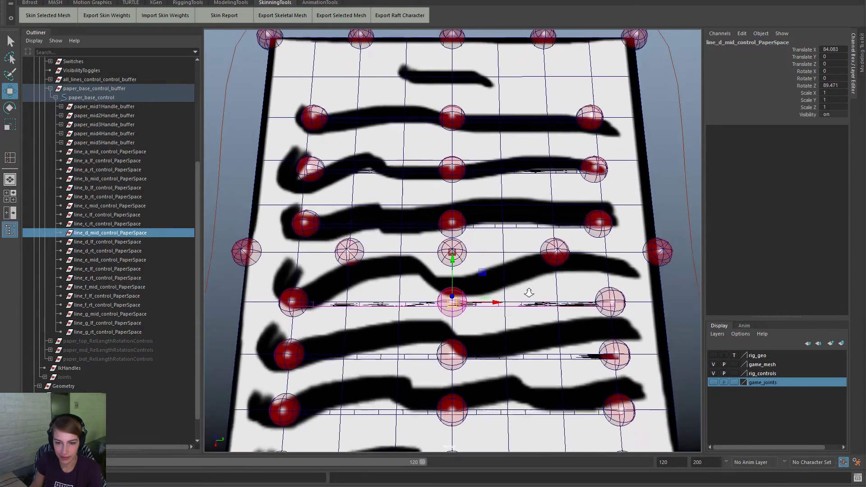
{"action": "scroll", "coordinate": [528, 292], "scroll_direction": "up", "scroll_amount": 1}
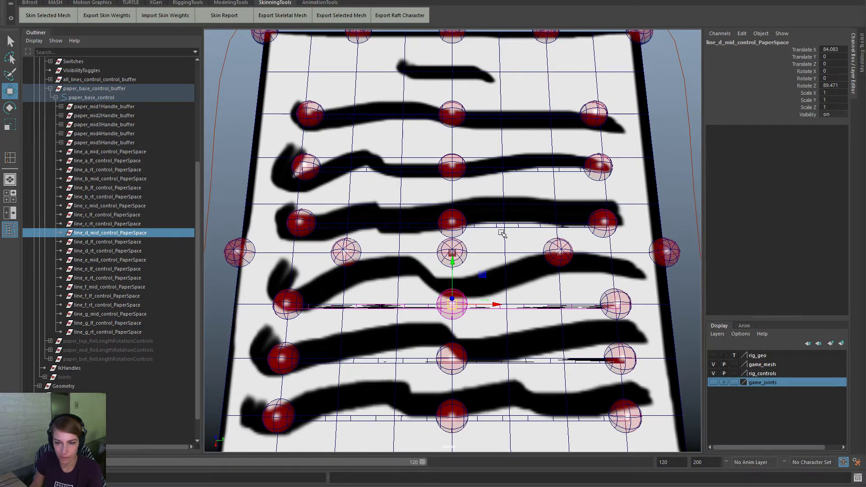
Step: Undo the snapping of the line_d mid, lf and rt PaperSpace groups to the edge loop
{"action": "middle_click_drag", "start_coordinate": [501, 232], "coordinate": [519, 321], "text": "alt"}
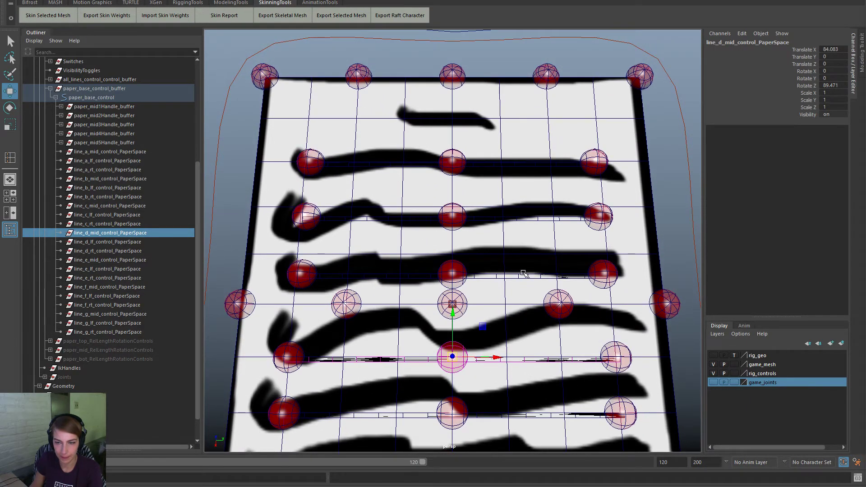
{"action": "left_click", "coordinate": [511, 281]}
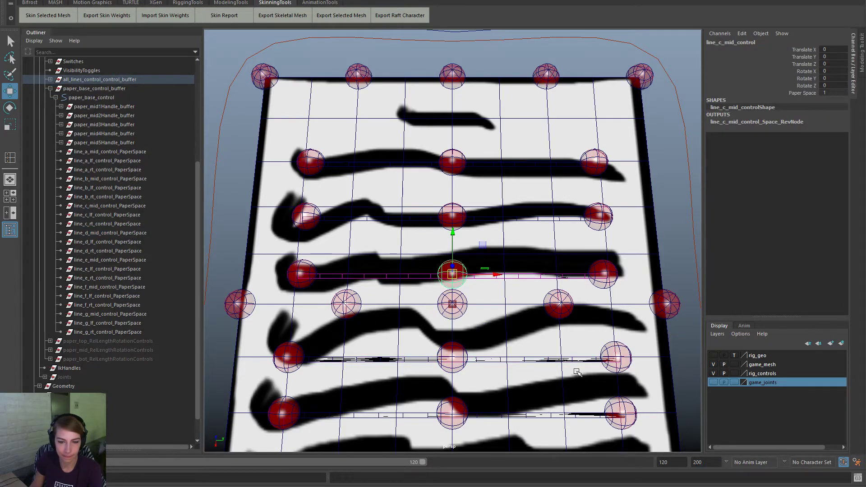
{"action": "scroll", "coordinate": [457, 300], "scroll_direction": "down", "scroll_amount": 4}
{"action": "scroll", "coordinate": [457, 300], "scroll_direction": "down", "scroll_amount": 2}
{"action": "scroll", "coordinate": [435, 290], "scroll_direction": "up", "scroll_amount": 3}
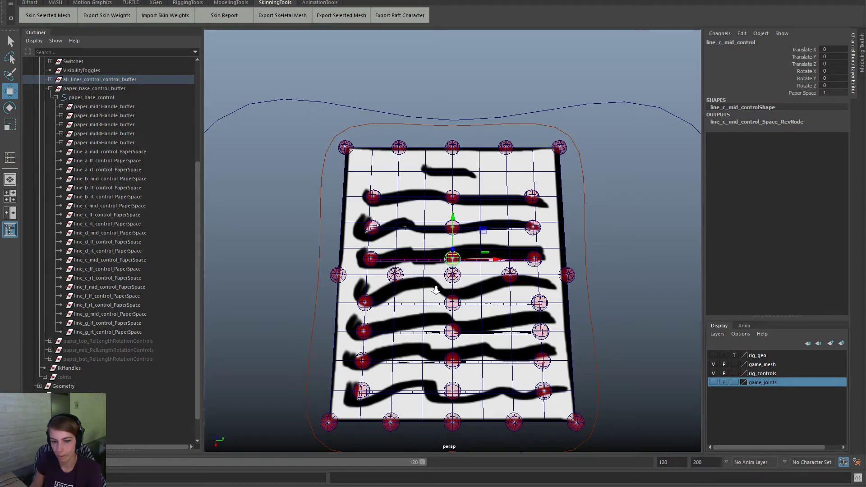
{"action": "key", "text": "ctrl+z"}
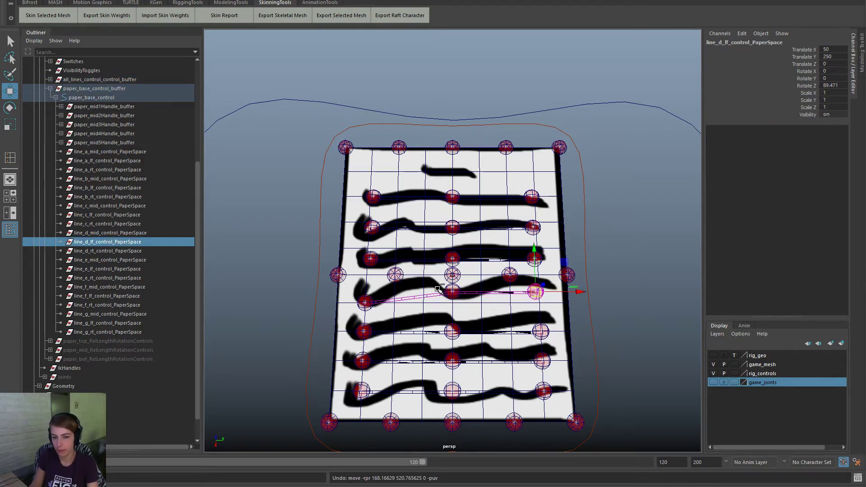
{"action": "key", "text": "ctrl+z"}
{"action": "key", "text": "ctrl+z"}
{"action": "key", "text": "ctrl+z"}
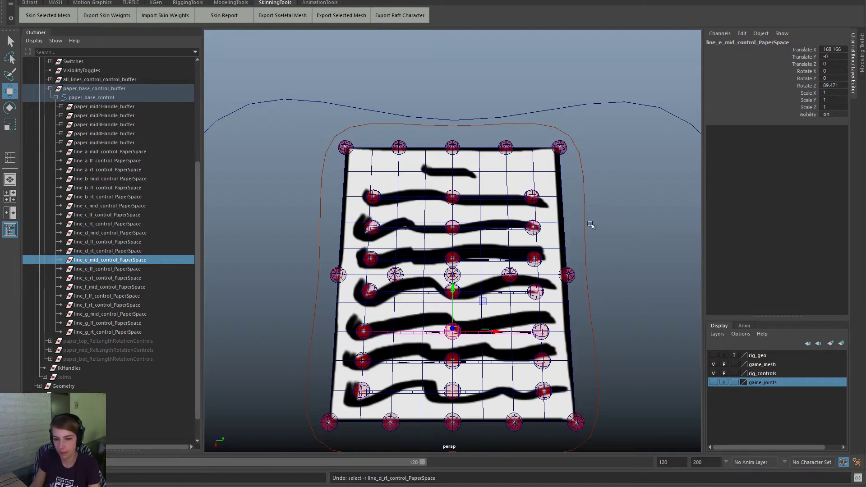
Step: Hide pPlane13 by setting its Visibility to 0
{"action": "left_click", "coordinate": [562, 239]}
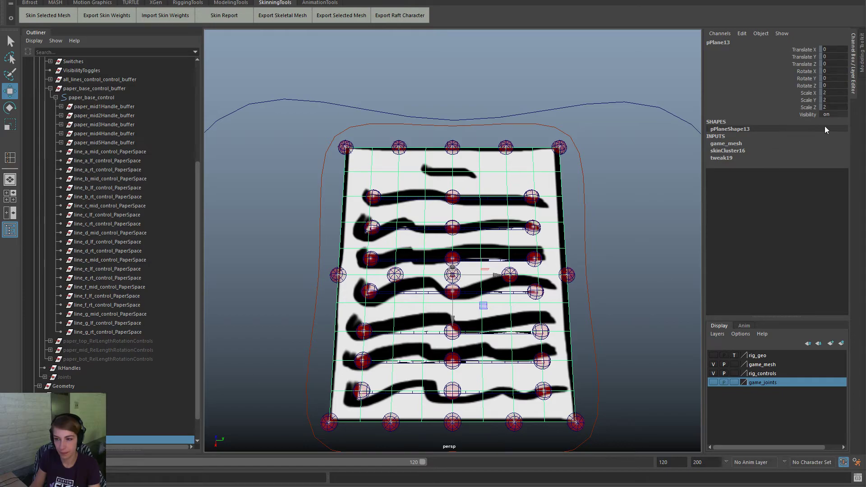
{"action": "left_click", "coordinate": [831, 115]}
{"action": "type", "text": "0"}
{"action": "key", "text": "Return"}
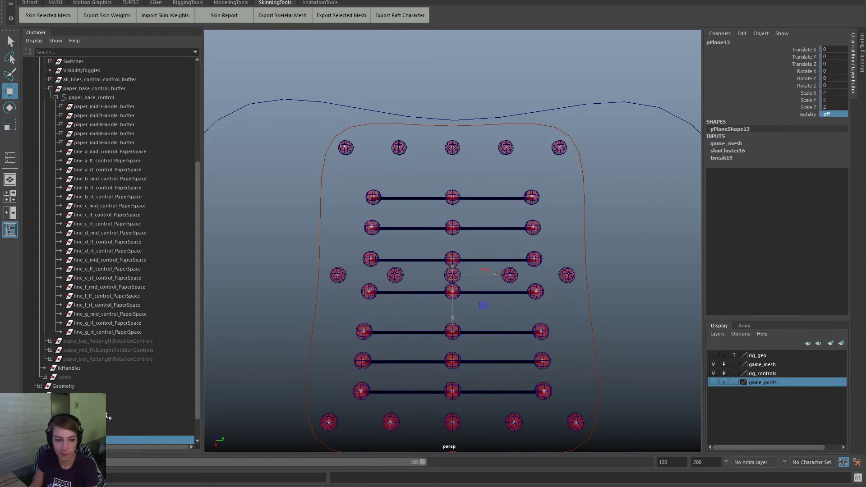
Step: Show pPlane12 again by setting its Visibility to 1
{"action": "left_click", "coordinate": [95, 422]}
{"action": "right_click_drag", "start_coordinate": [281, 362], "coordinate": [329, 343], "text": "alt"}
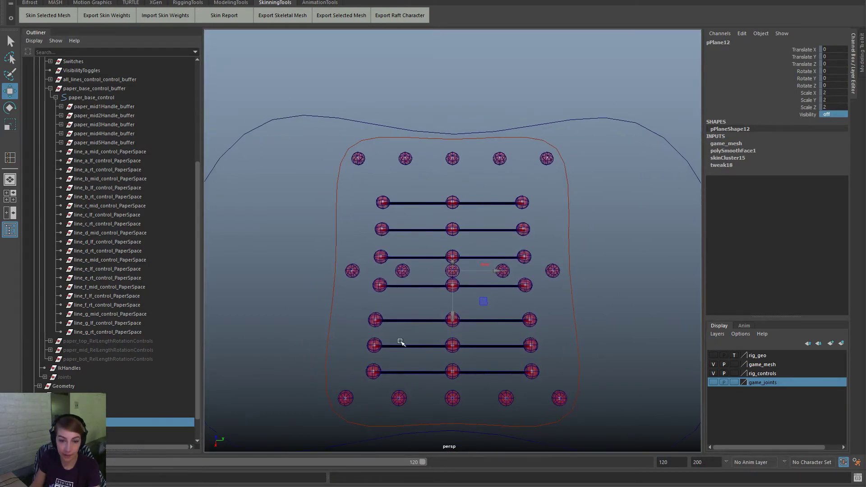
{"action": "left_click", "coordinate": [89, 404]}
{"action": "left_click", "coordinate": [89, 413]}
{"action": "left_click", "coordinate": [89, 422]}
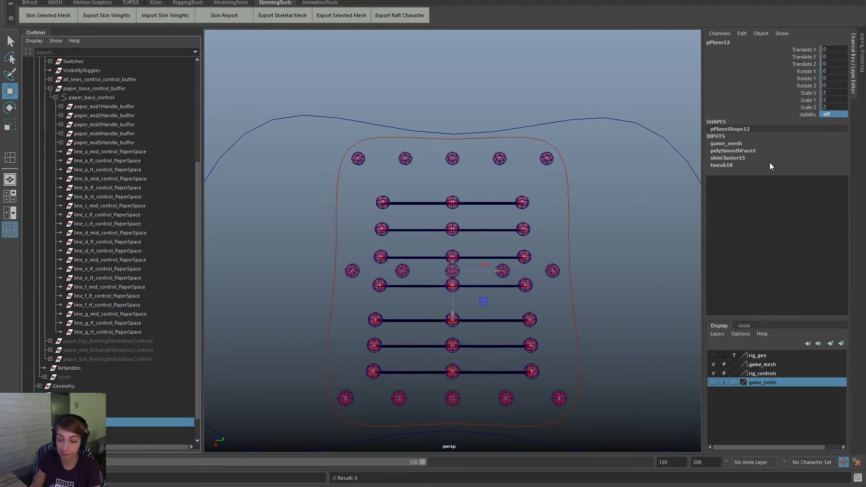
{"action": "left_click", "coordinate": [833, 114]}
{"action": "type", "text": "1"}
{"action": "key", "text": "Return"}
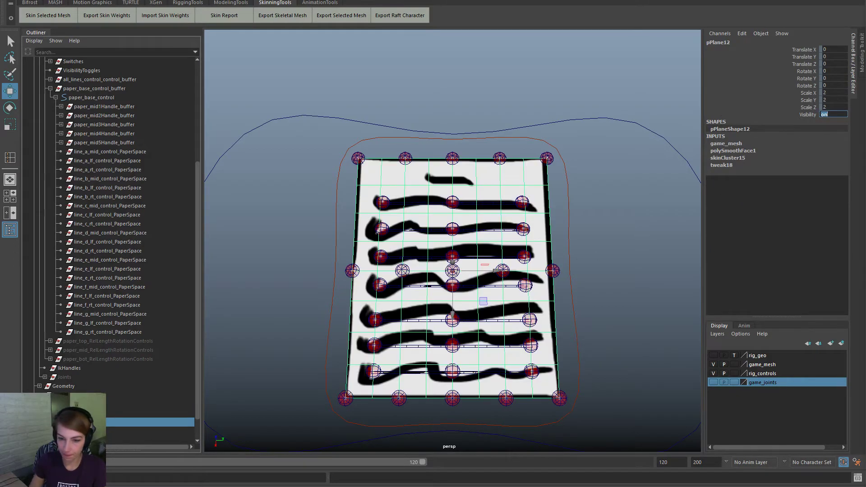
Step: Duplicate pPlane12 and hide the original by setting its Visibility to 0
{"action": "right_click_drag", "start_coordinate": [431, 128], "coordinate": [441, 134], "text": "alt"}
{"action": "key", "text": "ctrl+d"}
{"action": "key", "text": "space"}
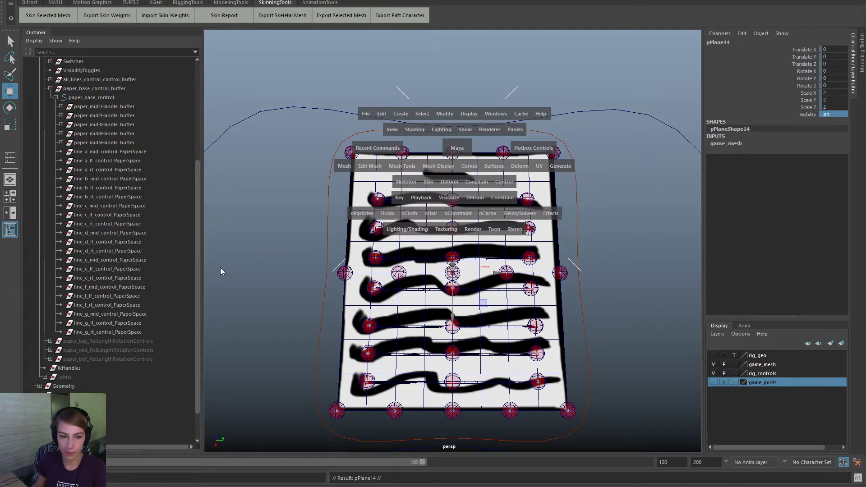
{"action": "scroll", "coordinate": [97, 375], "scroll_direction": "down", "scroll_amount": 2}
{"action": "left_click", "coordinate": [66, 385]}
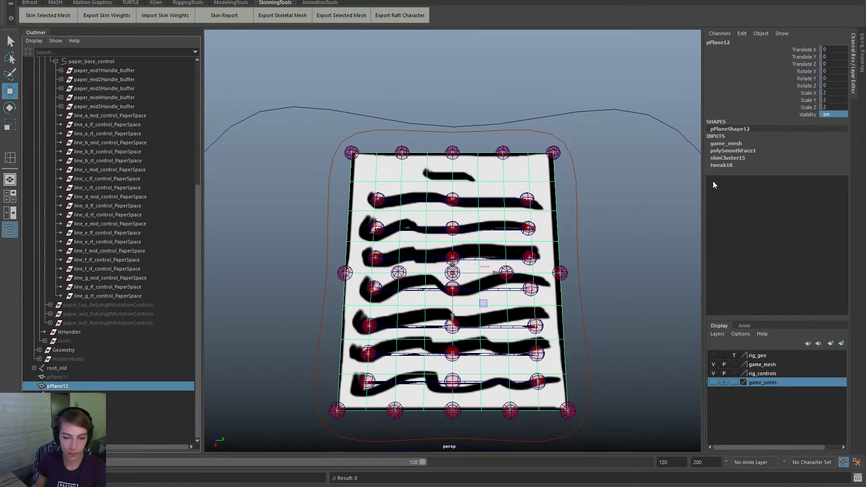
{"action": "left_click", "coordinate": [833, 114]}
{"action": "type", "text": "0"}
{"action": "key", "text": "Return"}
Step: Isolate the duplicated plane, pPlane14, in the viewport and delete its history
{"action": "left_click", "coordinate": [74, 413]}
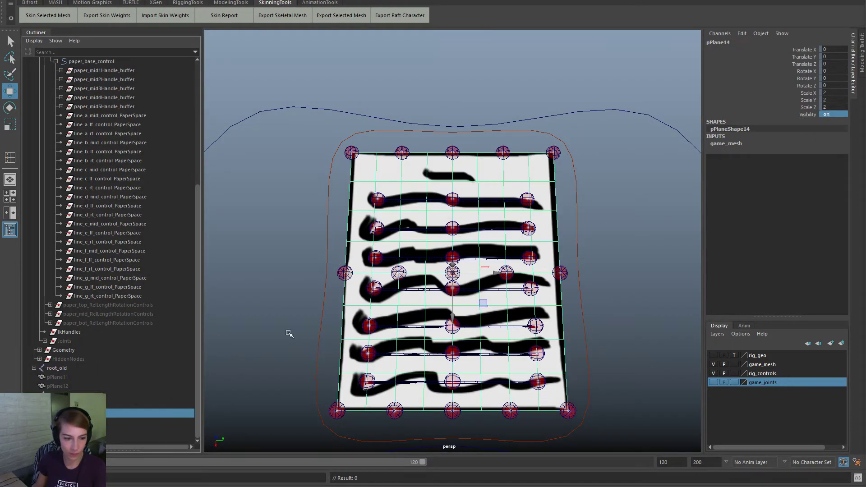
{"action": "key", "text": "space"}
{"action": "left_click", "coordinate": [408, 116]}
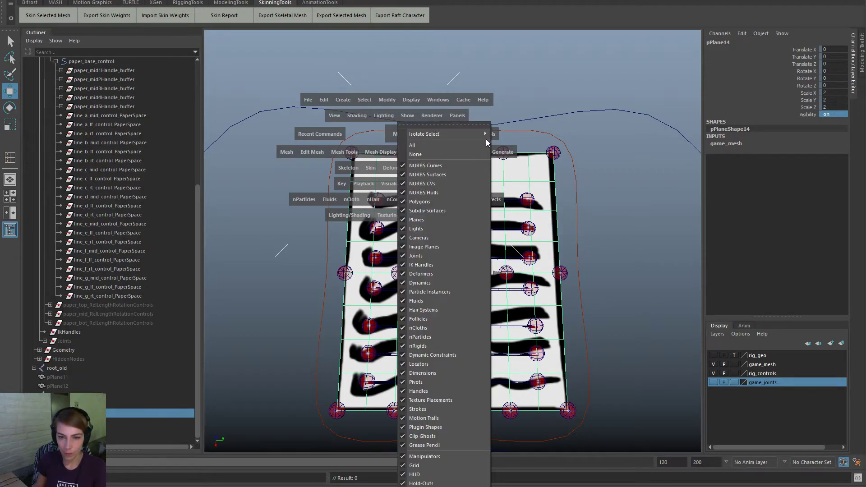
{"action": "mouse_move", "coordinate": [486, 135]}
{"action": "left_click", "coordinate": [514, 134]}
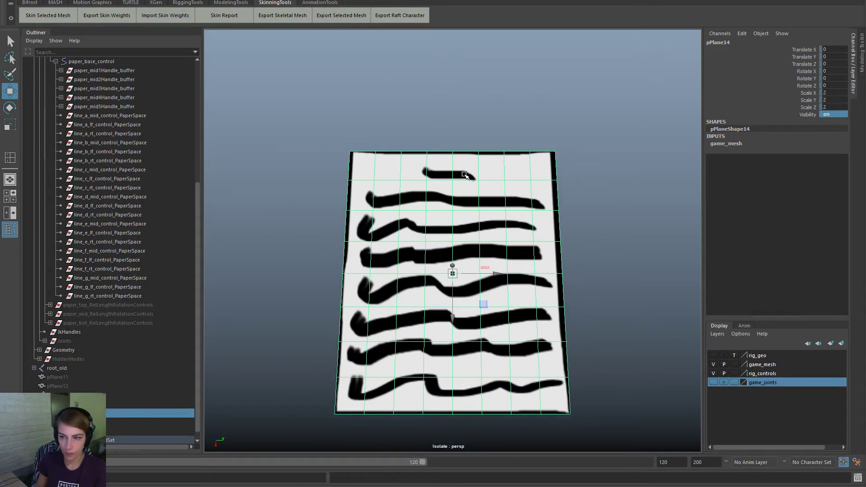
{"action": "key", "text": "space"}
{"action": "left_click", "coordinate": [389, 140]}
{"action": "mouse_move", "coordinate": [499, 248]}
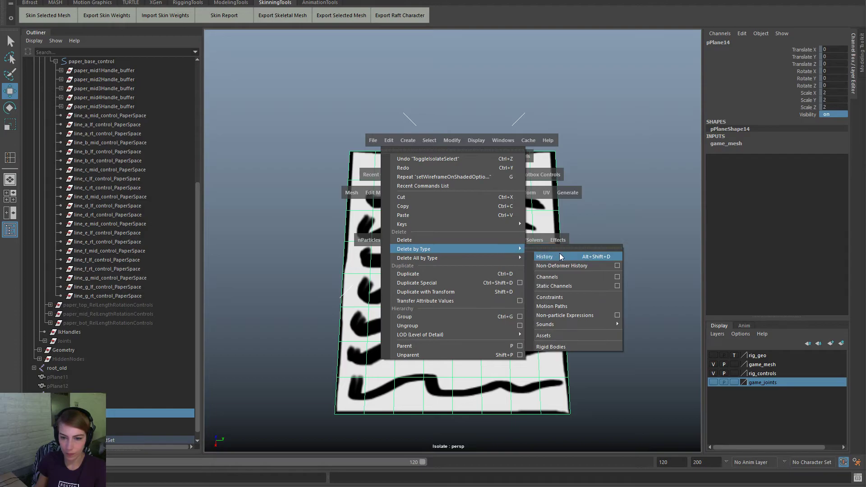
{"action": "left_click", "coordinate": [561, 257]}
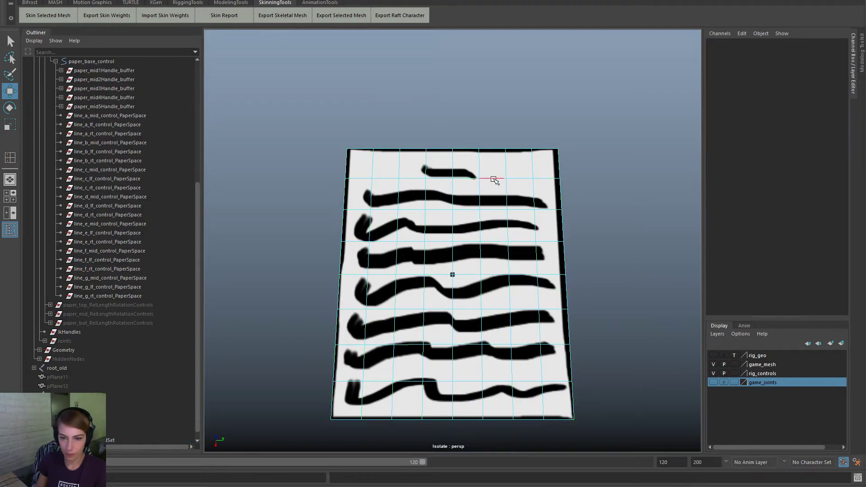
Step: Delete the seven horizontal inner edge loops of pPlane14 with their vertices and return to object mode
{"action": "double_click", "coordinate": [495, 179]}
{"action": "double_click", "coordinate": [500, 210], "text": "shift"}
{"action": "double_click", "coordinate": [495, 241], "text": "shift"}
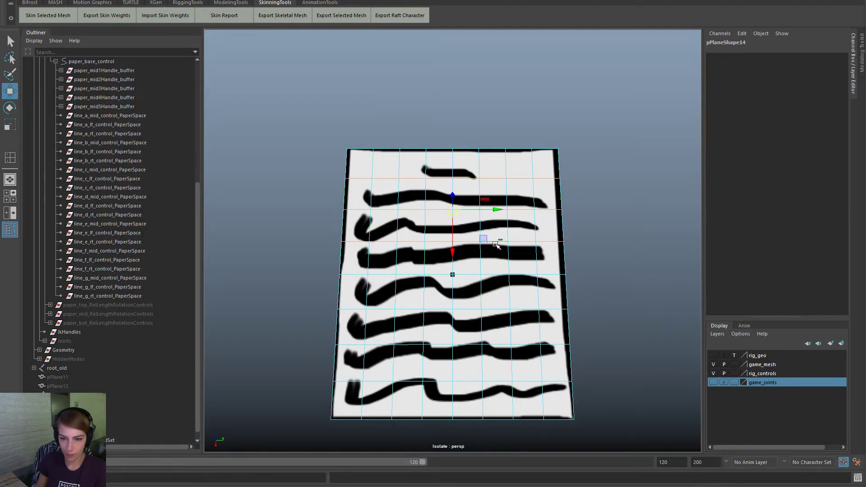
{"action": "double_click", "coordinate": [494, 275], "text": "shift"}
{"action": "double_click", "coordinate": [492, 310], "text": "shift"}
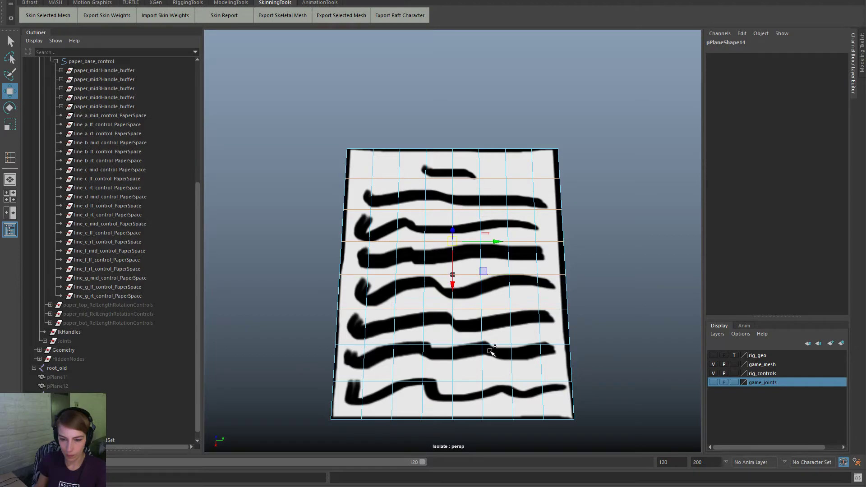
{"action": "double_click", "coordinate": [491, 345], "text": "shift"}
{"action": "double_click", "coordinate": [497, 382], "text": "shift"}
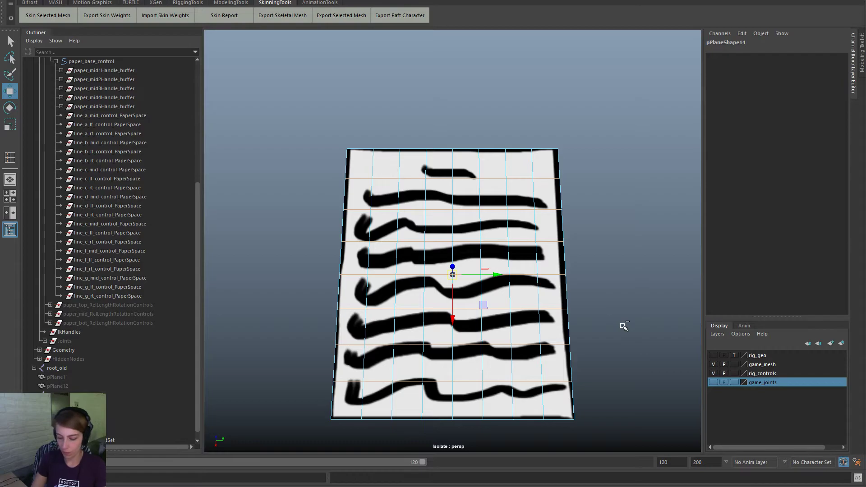
{"action": "key", "text": "ctrl+Delete"}
{"action": "right_click_drag", "start_coordinate": [457, 248], "coordinate": [636, 226]}
{"action": "left_click", "coordinate": [636, 226]}
Step: Insert 8 evenly spaced horizontal edge loops across pPlane14 with the Insert Edge Loop tool and return to object mode
{"action": "left_click", "coordinate": [485, 256]}
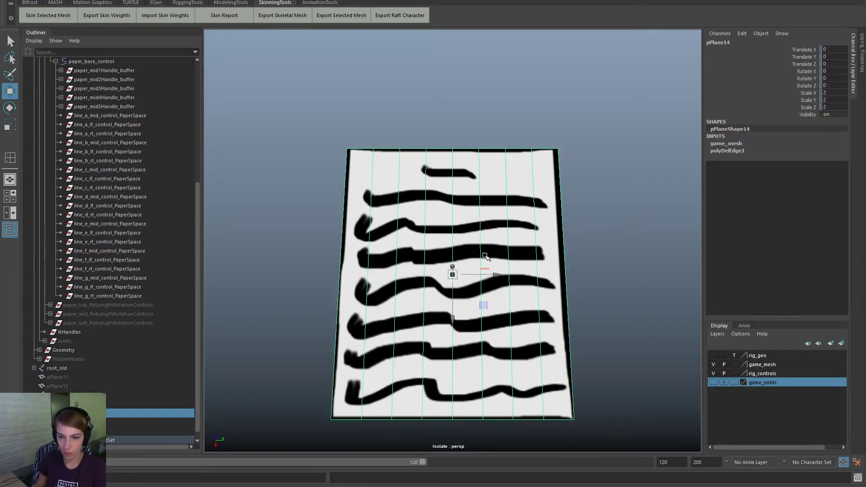
{"action": "key", "text": "space"}
{"action": "left_click", "coordinate": [401, 256]}
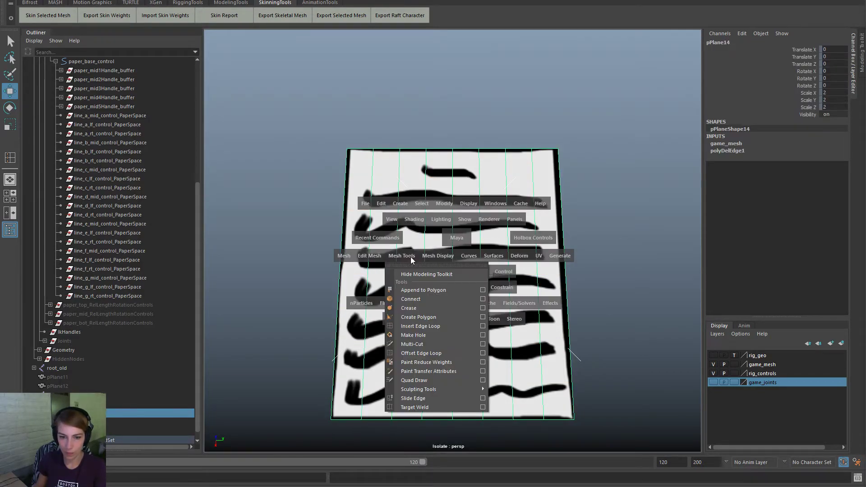
{"action": "left_click", "coordinate": [484, 327]}
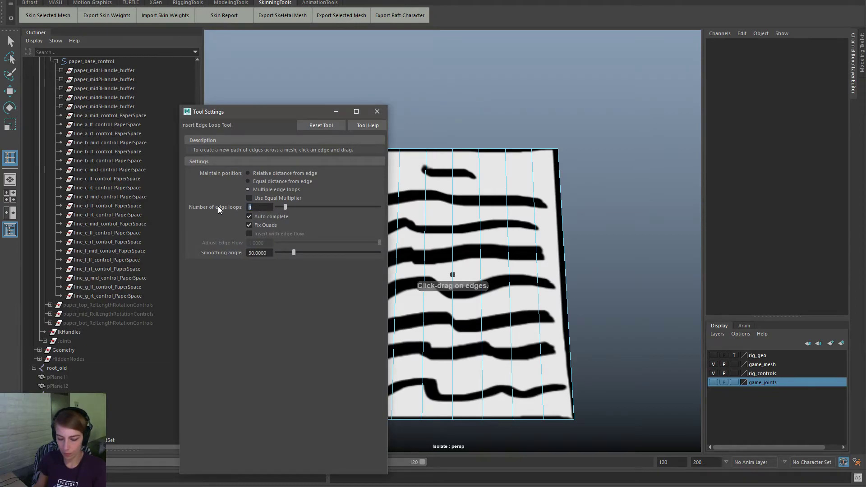
{"action": "type", "text": "8"}
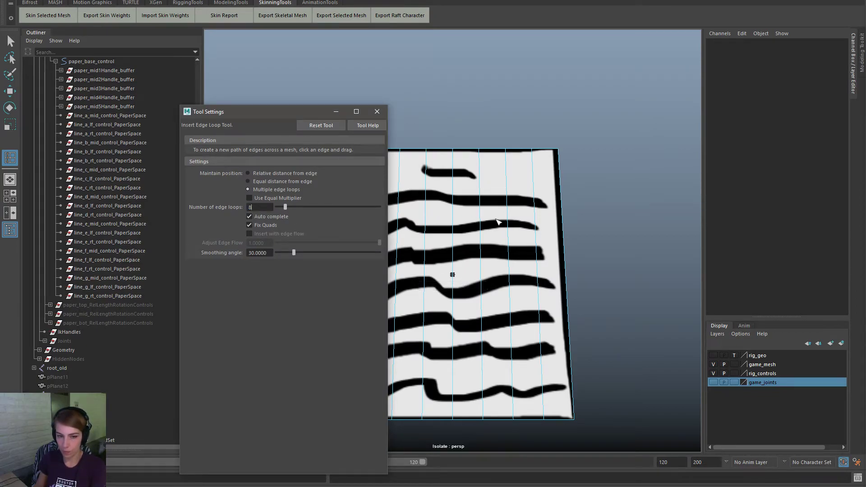
{"action": "left_click", "coordinate": [562, 269]}
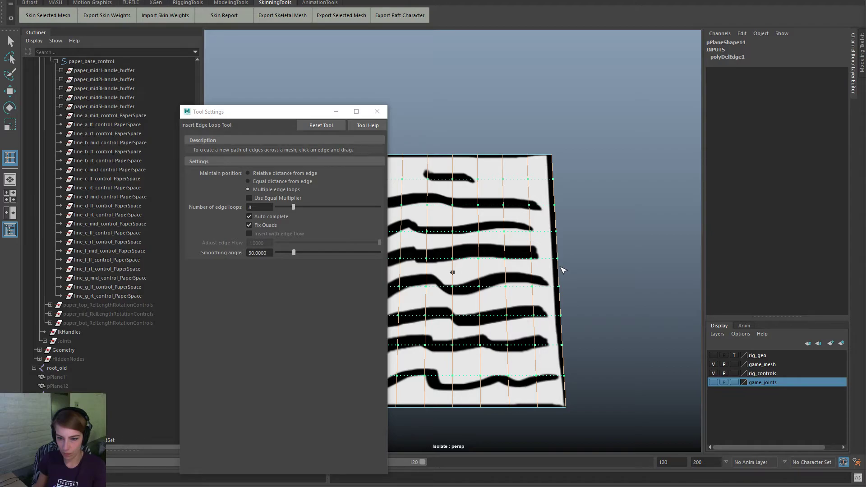
{"action": "left_click", "coordinate": [562, 267]}
{"action": "key", "text": "w"}
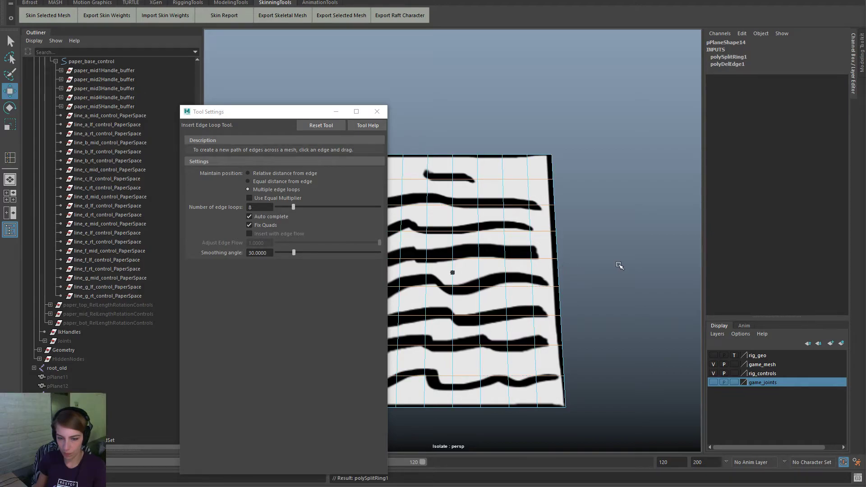
{"action": "right_click_drag", "start_coordinate": [520, 240], "coordinate": [580, 226]}
{"action": "left_click", "coordinate": [612, 221]}
{"action": "left_click", "coordinate": [377, 112]}
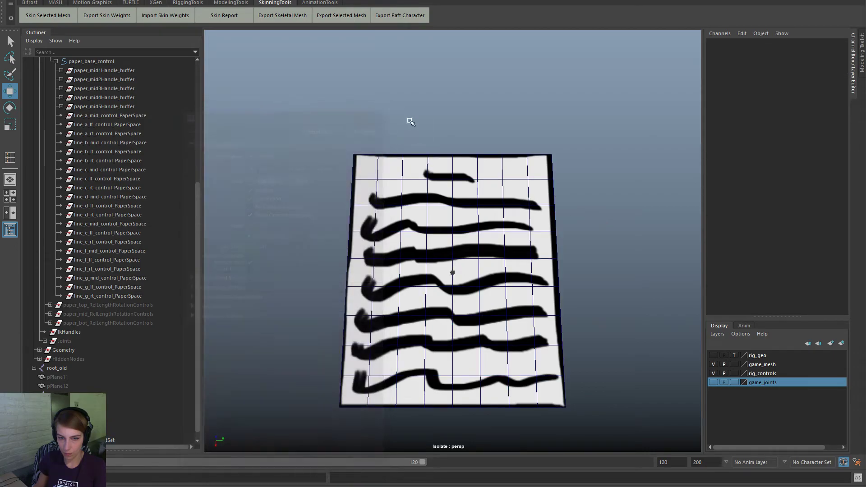
Step: Turn off Isolate Select so the rig controls show in the viewport together with the plane
{"action": "key", "text": "space"}
{"action": "left_click", "coordinate": [389, 123]}
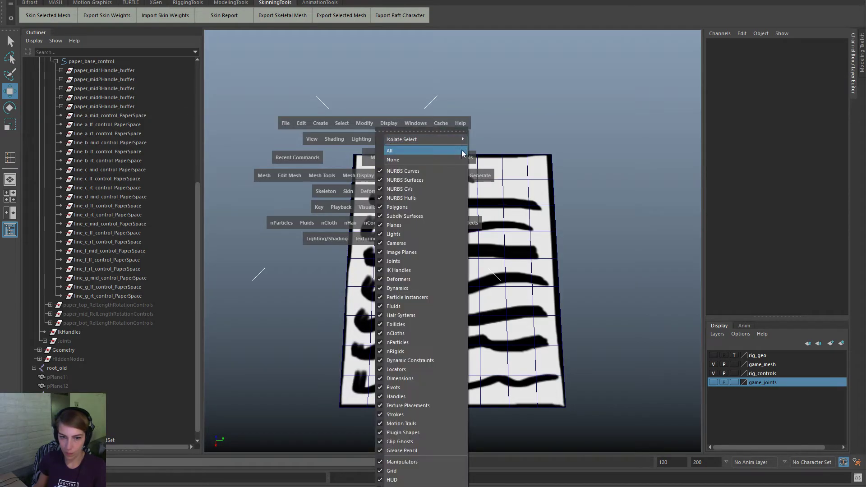
{"action": "mouse_move", "coordinate": [458, 140]}
{"action": "left_click", "coordinate": [504, 146]}
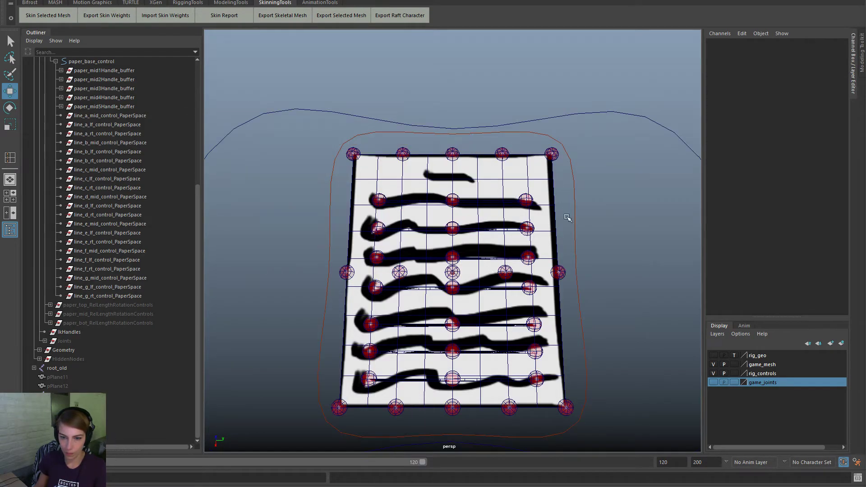
Step: Bind pPlane14 as skin to the g_paper_base joint hierarchy
{"action": "left_click", "coordinate": [70, 395]}
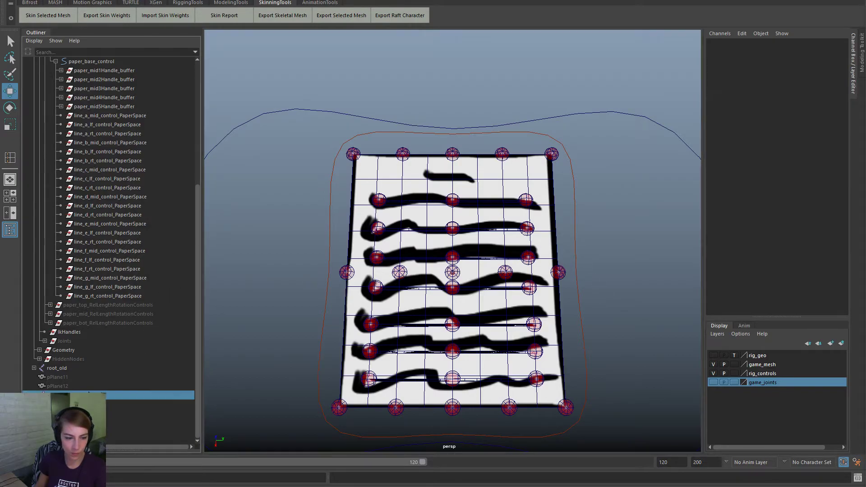
{"action": "right_click_drag", "start_coordinate": [289, 226], "coordinate": [292, 304]}
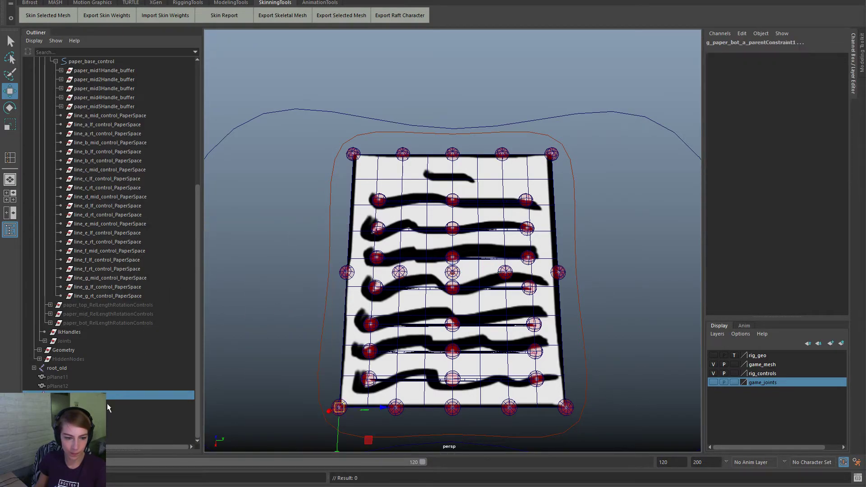
{"action": "key", "text": "space"}
{"action": "left_click", "coordinate": [342, 287]}
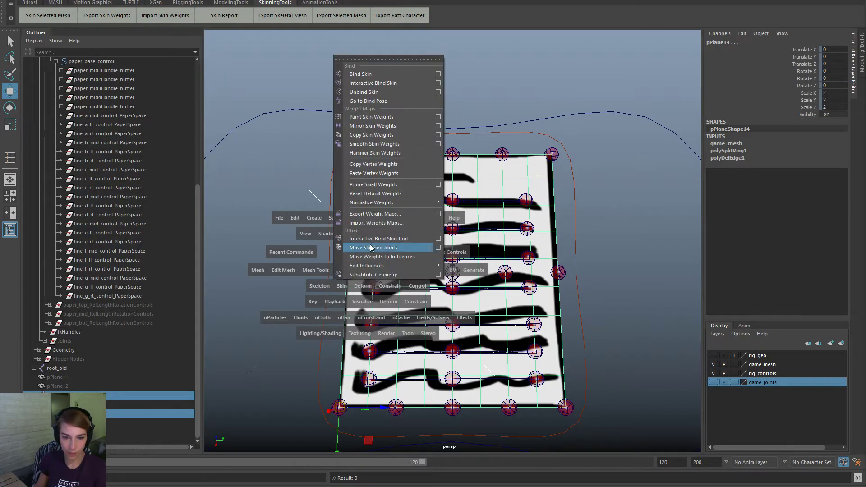
{"action": "left_click", "coordinate": [361, 74]}
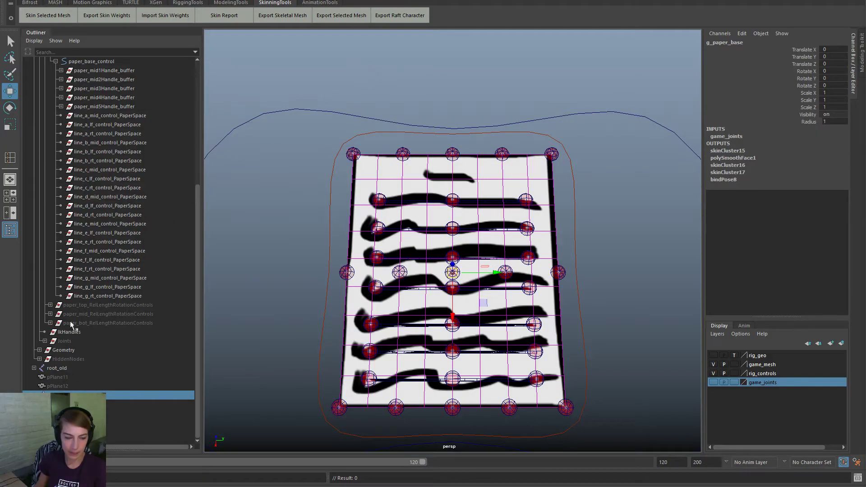
Step: Copy the skin weights from pPlane12 to pPlane14, and delete the unneeded object listed just above pPlane14
{"action": "left_click", "coordinate": [65, 384]}
{"action": "left_click", "coordinate": [67, 413], "text": "ctrl"}
{"action": "key", "text": "space"}
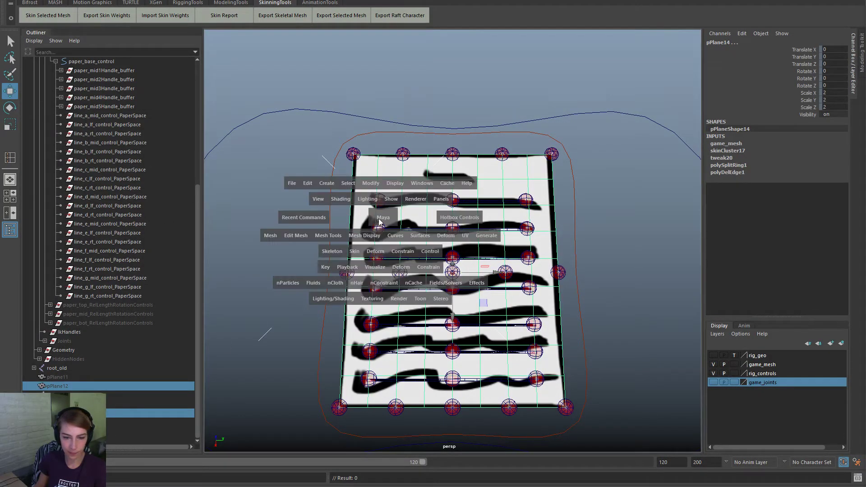
{"action": "left_click", "coordinate": [354, 251]}
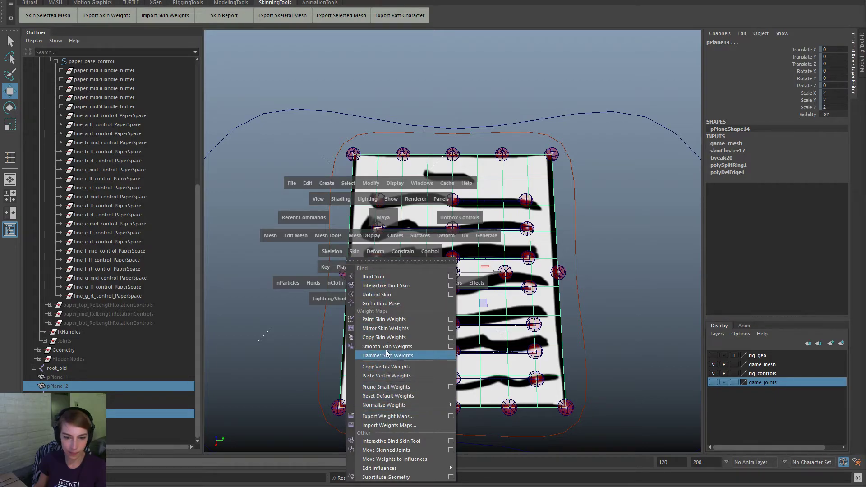
{"action": "left_click", "coordinate": [385, 338]}
{"action": "left_click", "coordinate": [605, 258]}
{"action": "scroll", "coordinate": [371, 303], "scroll_direction": "up", "scroll_amount": 1}
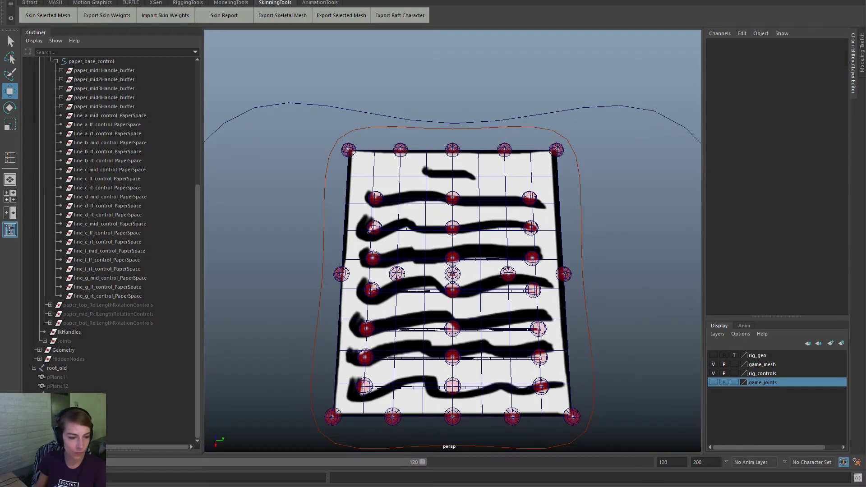
{"action": "left_click", "coordinate": [73, 403]}
{"action": "key", "text": "Delete"}
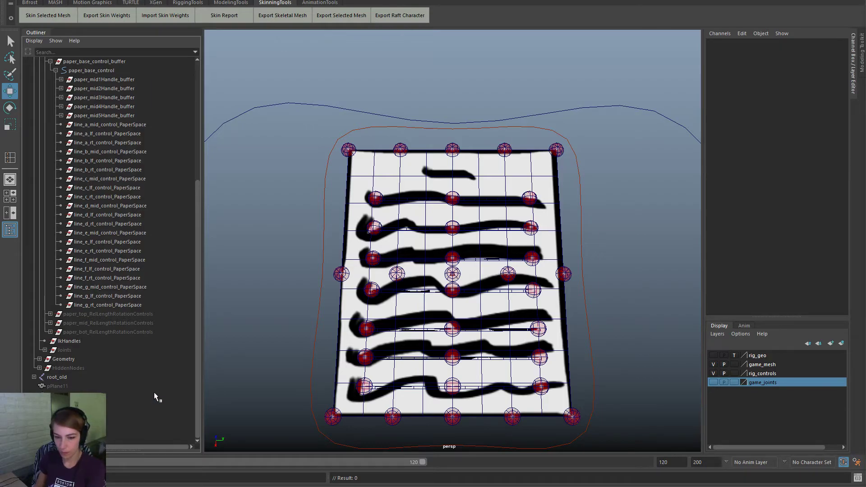
Step: Snap the line_g rt, lf and mid PaperSpace groups to vertices of the lowest inner edge loop, at Translate X 326.99
{"action": "left_click", "coordinate": [140, 305]}
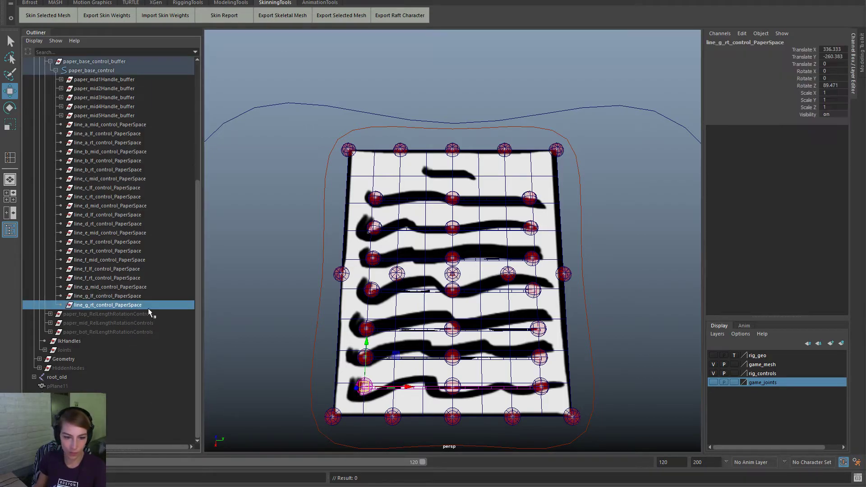
{"action": "middle_click_drag", "start_coordinate": [372, 359], "coordinate": [401, 319], "text": "alt"}
{"action": "scroll", "coordinate": [400, 318], "scroll_direction": "up", "scroll_amount": 4}
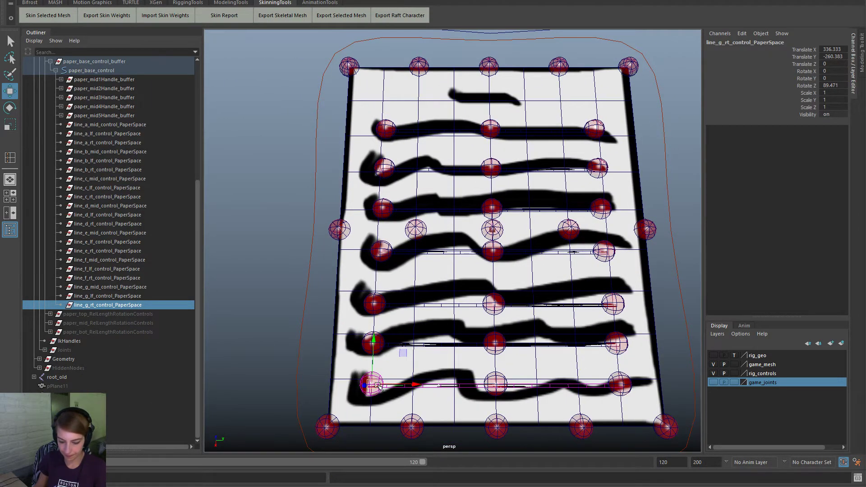
{"action": "left_click_drag", "start_coordinate": [373, 384], "coordinate": [371, 379]}
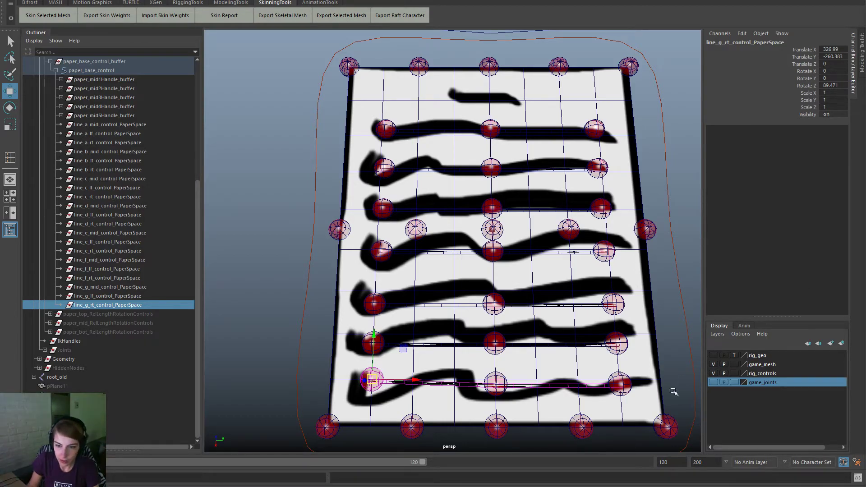
{"action": "scroll", "coordinate": [456, 330], "scroll_direction": "down", "scroll_amount": 5}
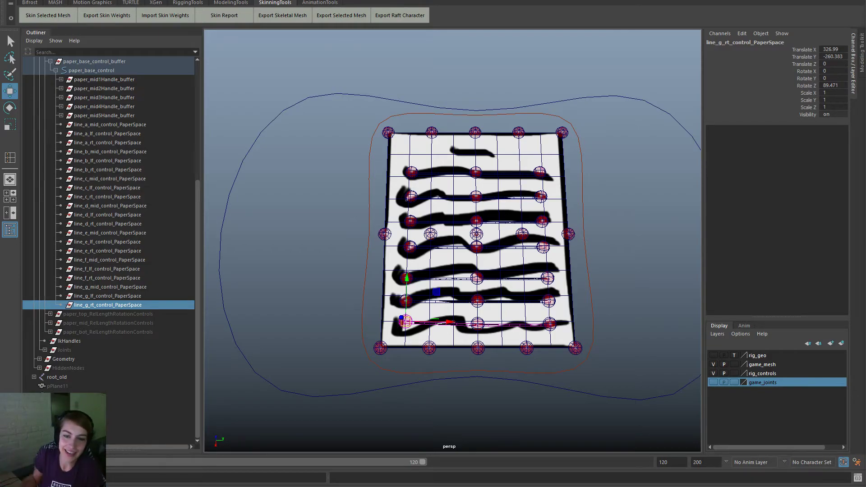
{"action": "scroll", "coordinate": [375, 296], "scroll_direction": "up", "scroll_amount": 5}
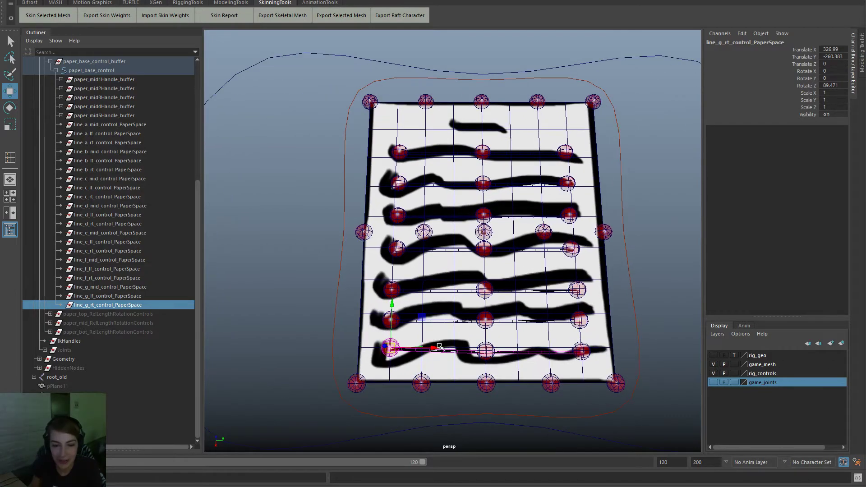
{"action": "left_click", "coordinate": [114, 296]}
{"action": "scroll", "coordinate": [548, 329], "scroll_direction": "up", "scroll_amount": 5}
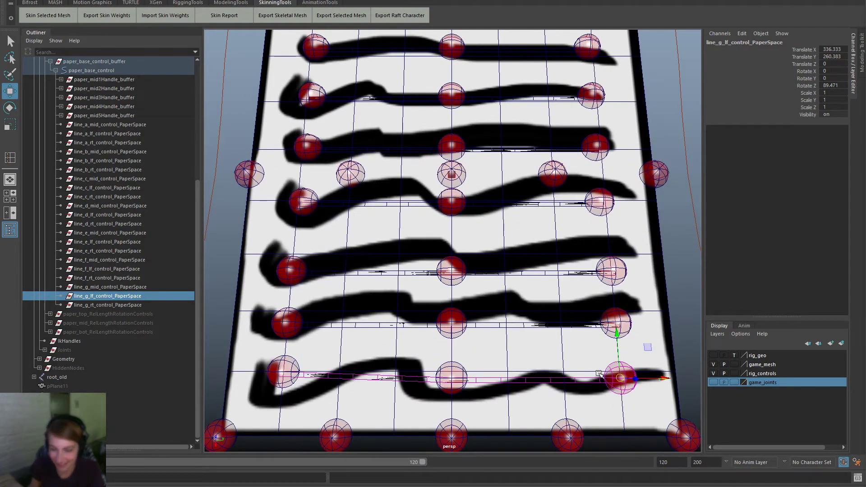
{"action": "middle_click_drag", "start_coordinate": [599, 374], "coordinate": [599, 367]}
{"action": "left_click", "coordinate": [119, 289]}
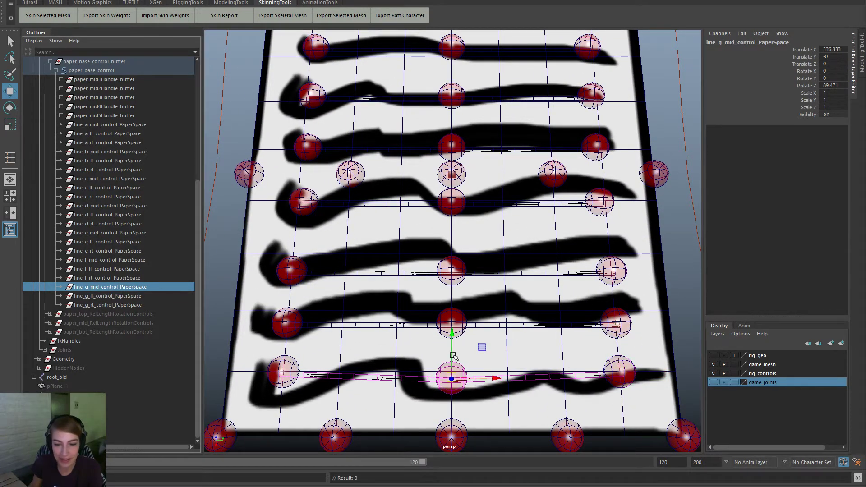
{"action": "left_click_drag", "start_coordinate": [451, 377], "coordinate": [452, 370]}
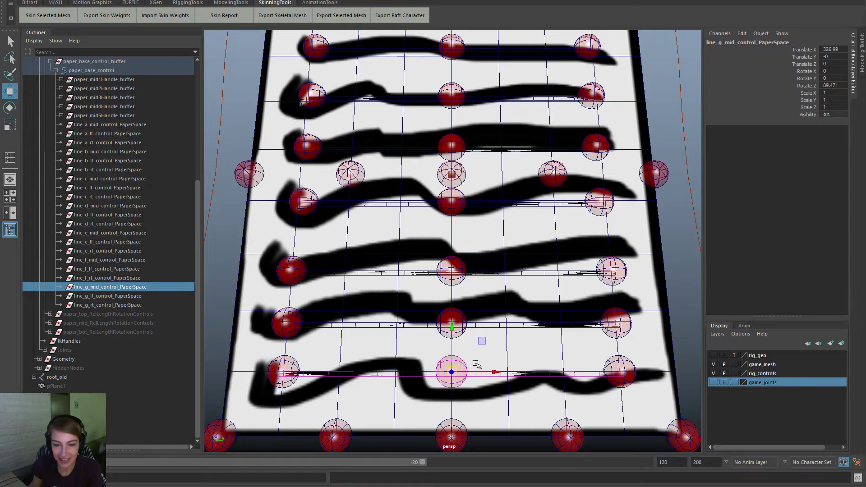
Step: Snap the line_f rt, lf and mid PaperSpace groups to the edge loop vertices just above them, with the mid group at Translate X 233.564
{"action": "left_click", "coordinate": [99, 277]}
{"action": "middle_click_drag", "start_coordinate": [288, 324], "coordinate": [284, 312]}
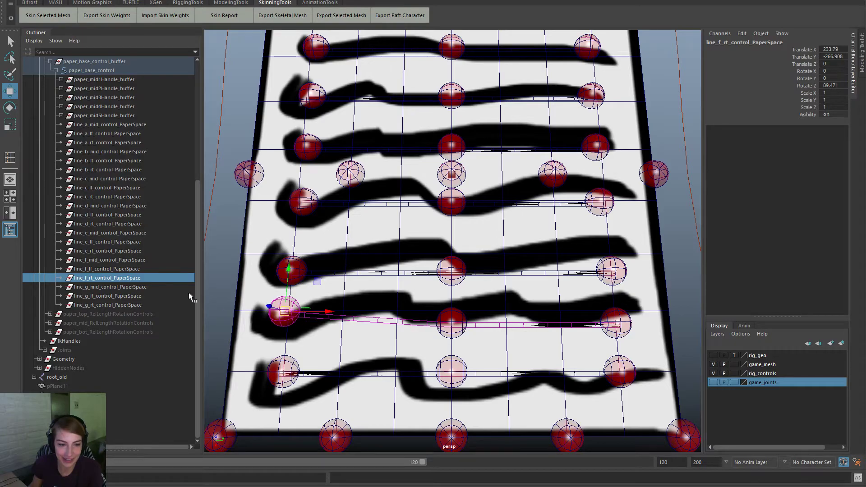
{"action": "left_click", "coordinate": [141, 269]}
{"action": "key", "text": "ctrl+z"}
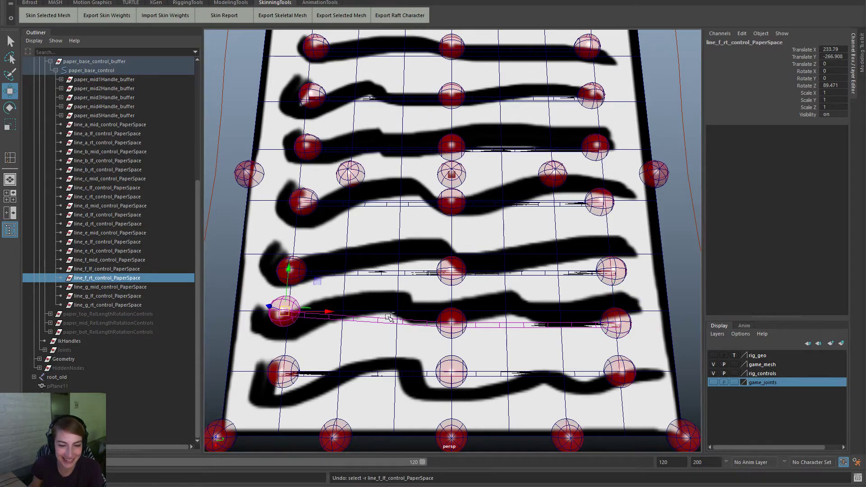
{"action": "right_click_drag", "start_coordinate": [373, 335], "coordinate": [366, 354], "text": "alt"}
{"action": "left_click_drag", "start_coordinate": [249, 325], "coordinate": [256, 325]}
{"action": "left_click", "coordinate": [143, 269]}
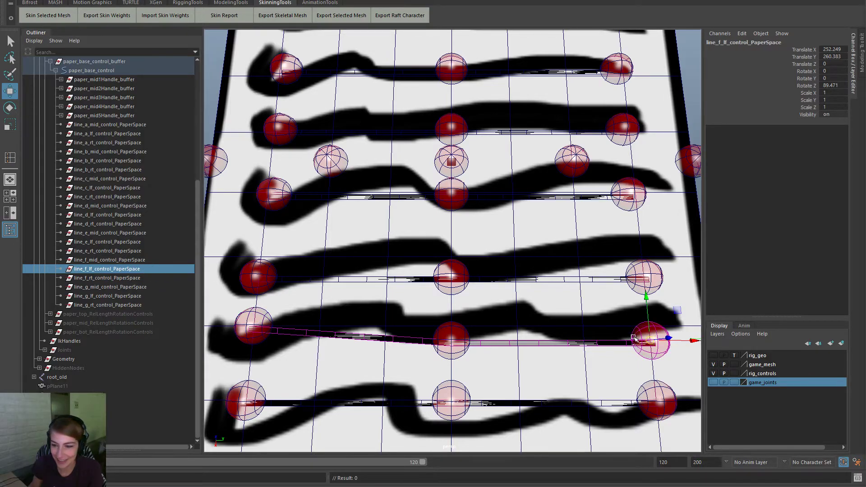
{"action": "left_click_drag", "start_coordinate": [650, 341], "coordinate": [649, 326]}
{"action": "left_click", "coordinate": [136, 260]}
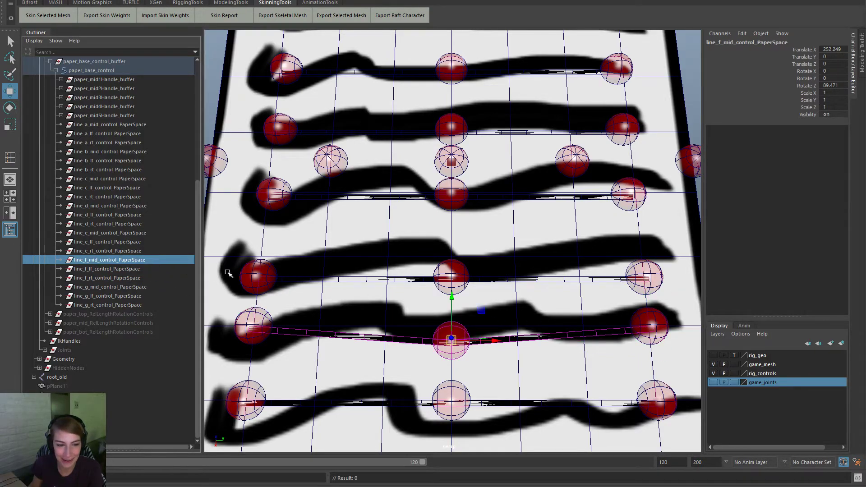
{"action": "left_click_drag", "start_coordinate": [452, 339], "coordinate": [452, 324]}
Step: Snap the line_e rt, lf and mid PaperSpace groups to the vertices of their nearest edge loop, at Translate X 140.139
{"action": "middle_click_drag", "start_coordinate": [329, 320], "coordinate": [323, 368], "text": "alt"}
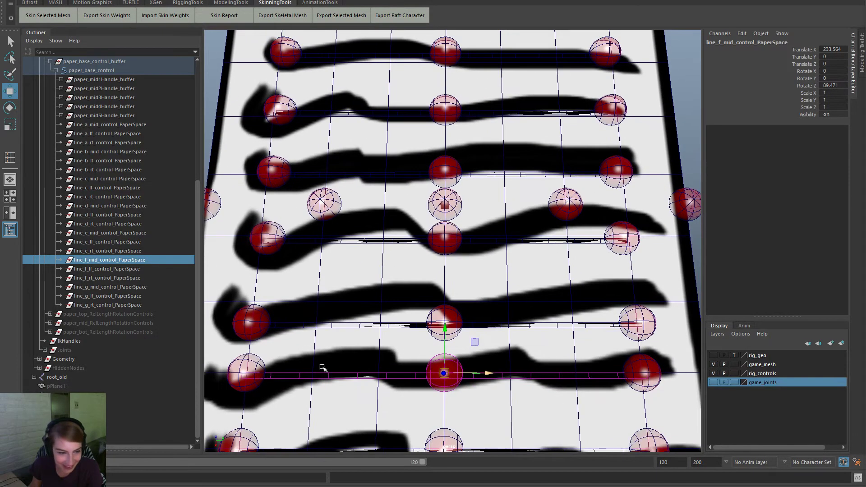
{"action": "left_click", "coordinate": [129, 243]}
{"action": "left_click", "coordinate": [144, 250]}
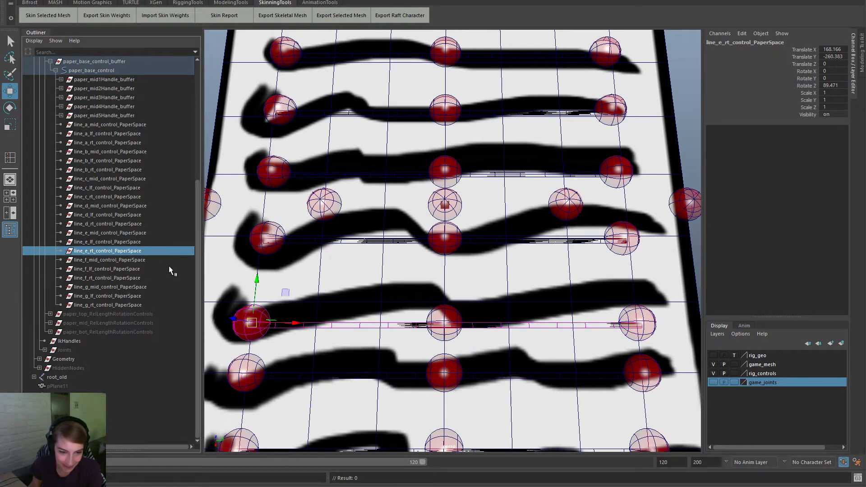
{"action": "middle_click_drag", "start_coordinate": [244, 309], "coordinate": [290, 354], "text": "alt"}
{"action": "left_click_drag", "start_coordinate": [291, 353], "coordinate": [294, 336]}
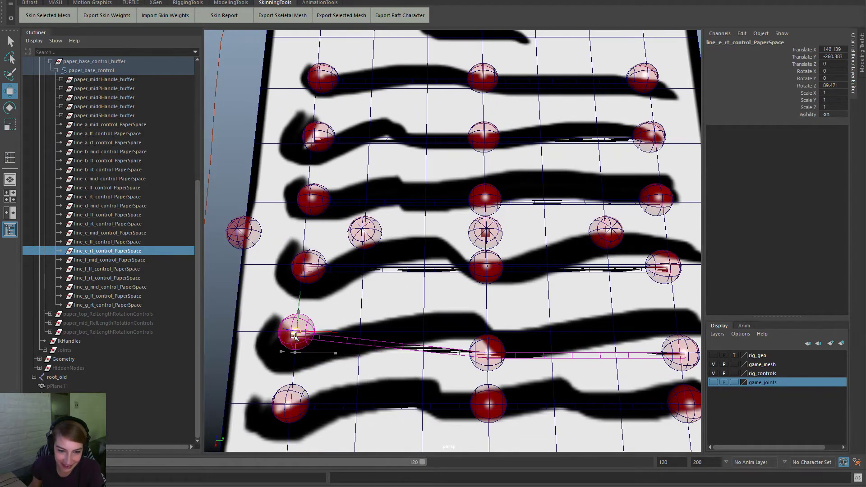
{"action": "left_click", "coordinate": [131, 242]}
{"action": "middle_click_drag", "start_coordinate": [676, 355], "coordinate": [625, 355], "text": "alt"}
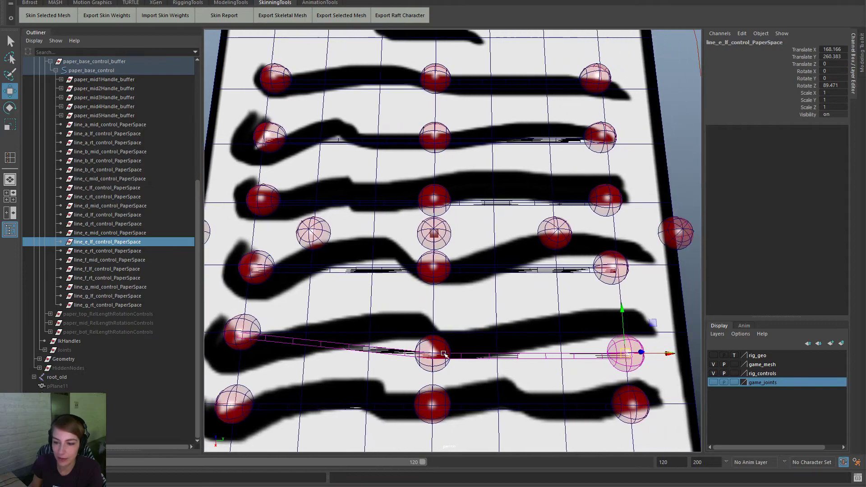
{"action": "left_click_drag", "start_coordinate": [625, 355], "coordinate": [625, 333]}
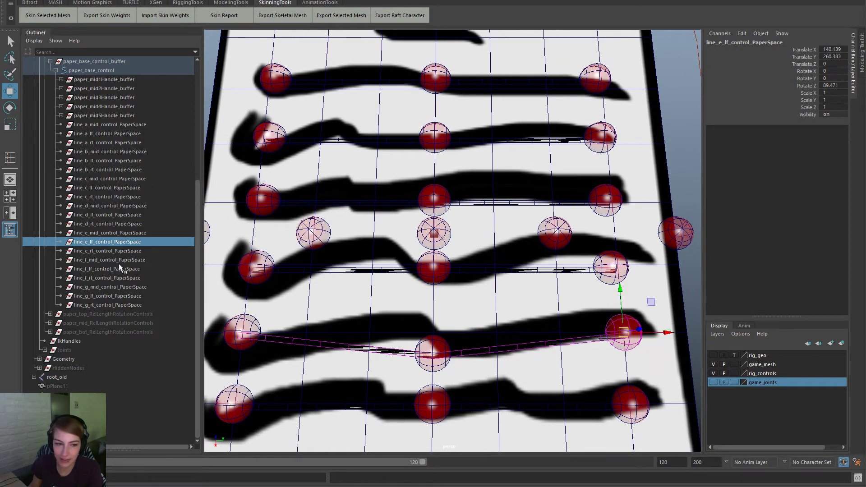
{"action": "left_click", "coordinate": [131, 236]}
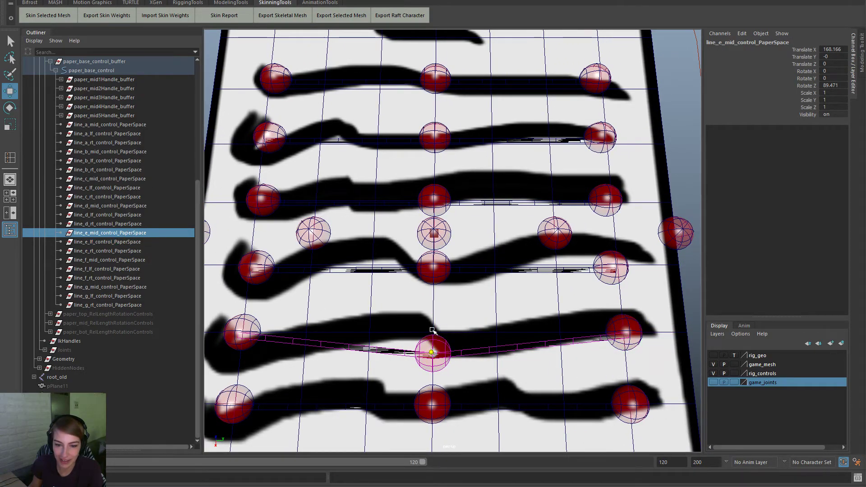
{"action": "left_click_drag", "start_coordinate": [433, 351], "coordinate": [438, 328]}
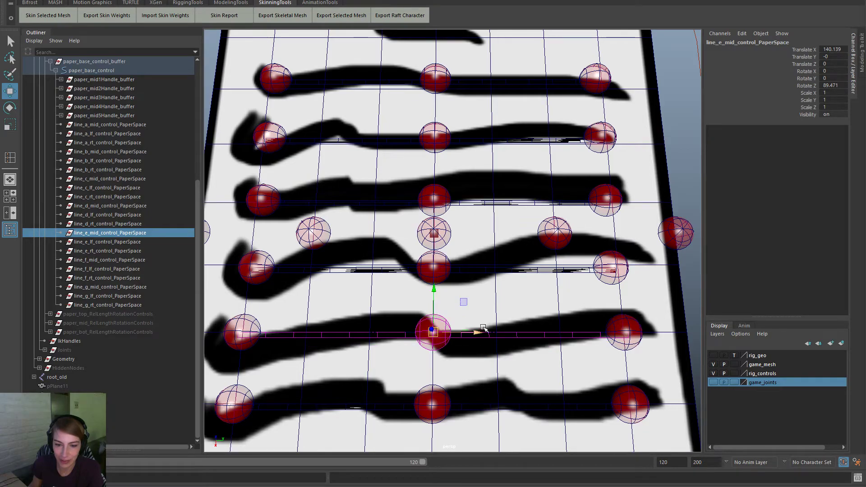
Step: Snap the line_d rt, lf and mid PaperSpace groups to the edge loop just below the paper's middle, at Translate X 46.713
{"action": "middle_click_drag", "start_coordinate": [502, 344], "coordinate": [560, 384], "text": "alt"}
{"action": "left_click", "coordinate": [141, 224]}
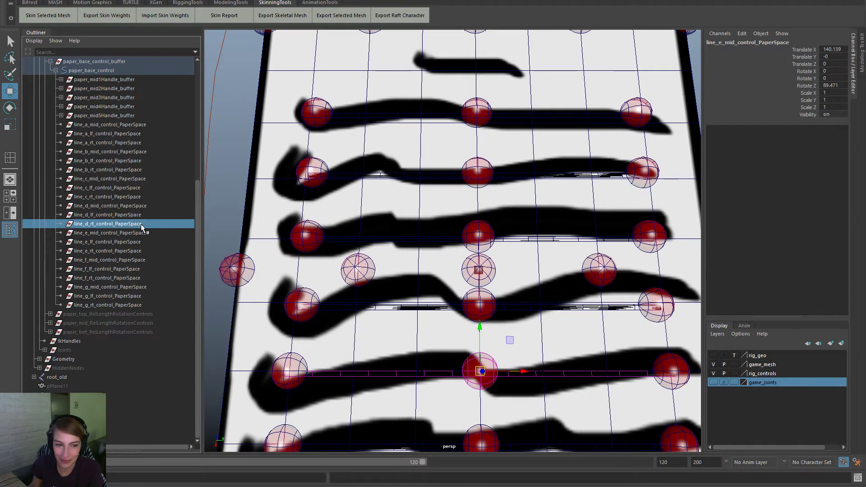
{"action": "middle_click_drag", "start_coordinate": [333, 319], "coordinate": [379, 371], "text": "alt"}
{"action": "left_click_drag", "start_coordinate": [336, 337], "coordinate": [326, 332]}
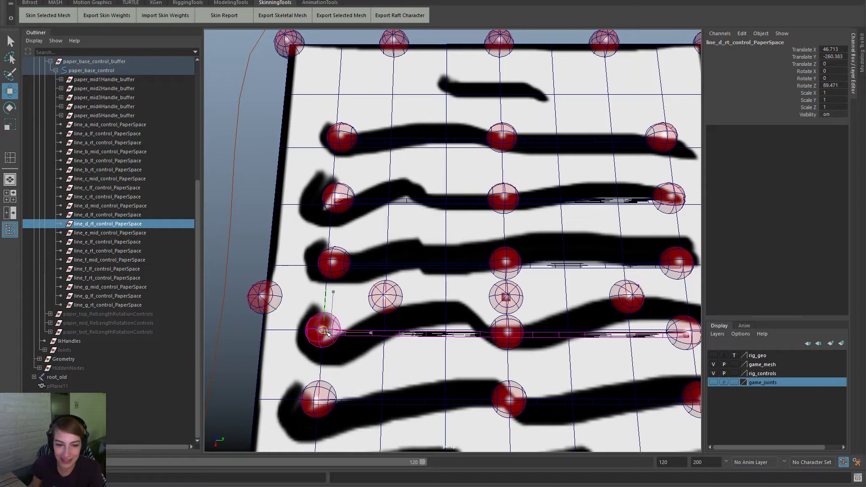
{"action": "left_click", "coordinate": [109, 214]}
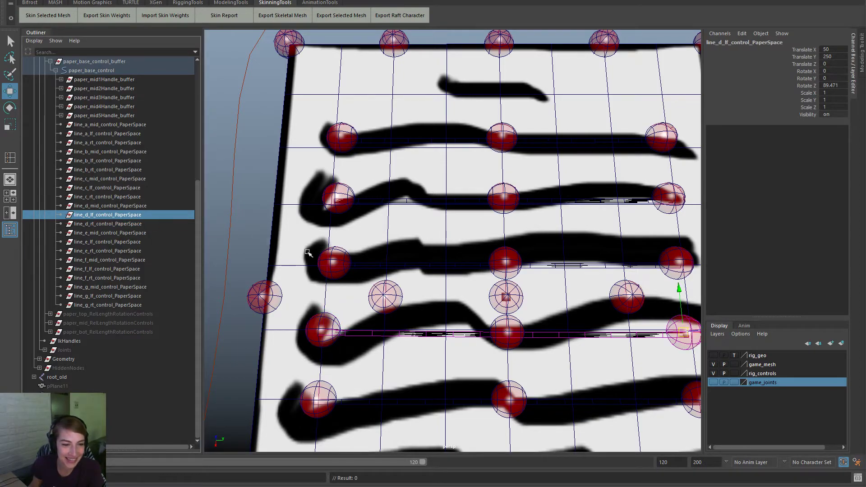
{"action": "middle_click_drag", "start_coordinate": [524, 356], "coordinate": [458, 364], "text": "alt"}
{"action": "left_click_drag", "start_coordinate": [619, 342], "coordinate": [631, 338]}
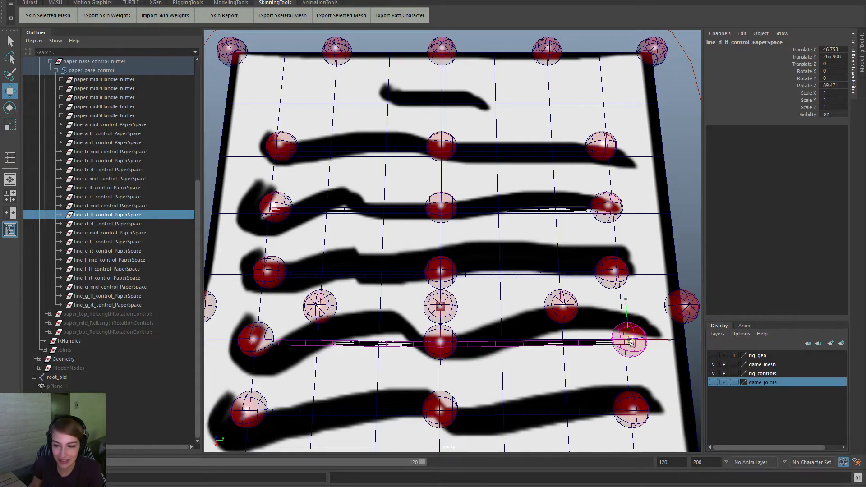
{"action": "left_click", "coordinate": [111, 206]}
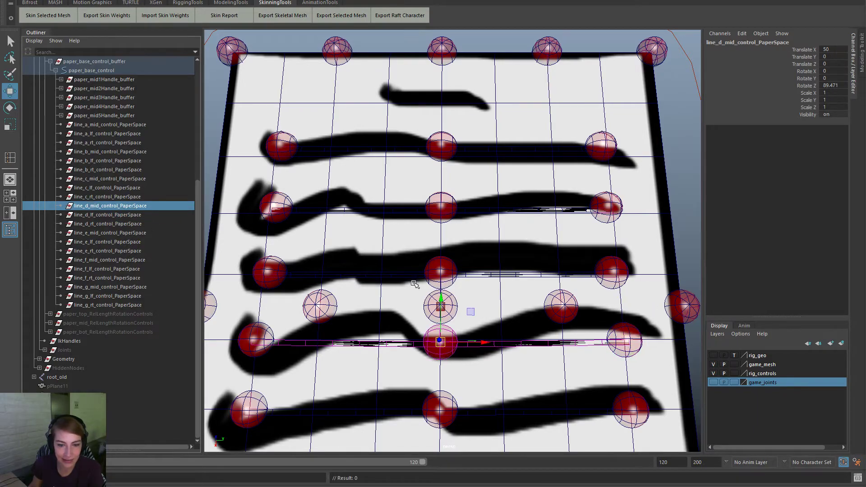
{"action": "left_click_drag", "start_coordinate": [446, 343], "coordinate": [446, 340]}
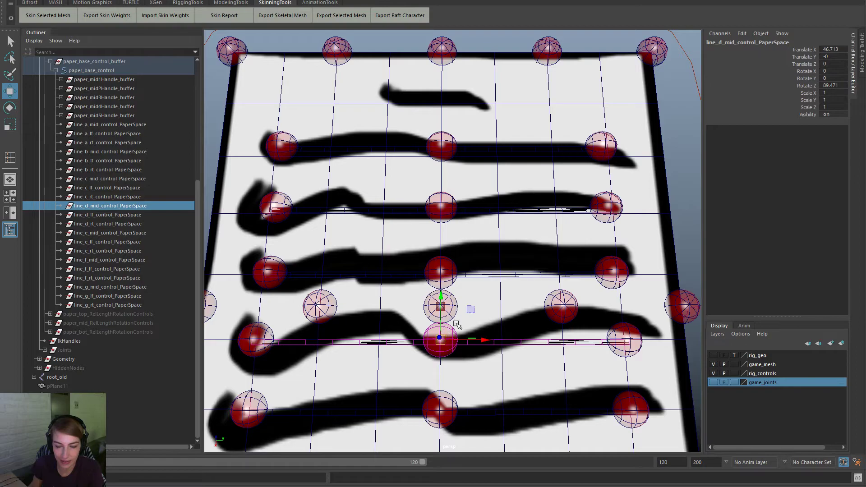
Step: Snap the line_c rt, lf and mid PaperSpace groups to the edge loop just above the paper's middle, at Translate X -46.713
{"action": "left_click", "coordinate": [116, 197]}
{"action": "middle_click_drag", "start_coordinate": [294, 303], "coordinate": [357, 321], "text": "alt"}
{"action": "left_click_drag", "start_coordinate": [339, 292], "coordinate": [331, 295]}
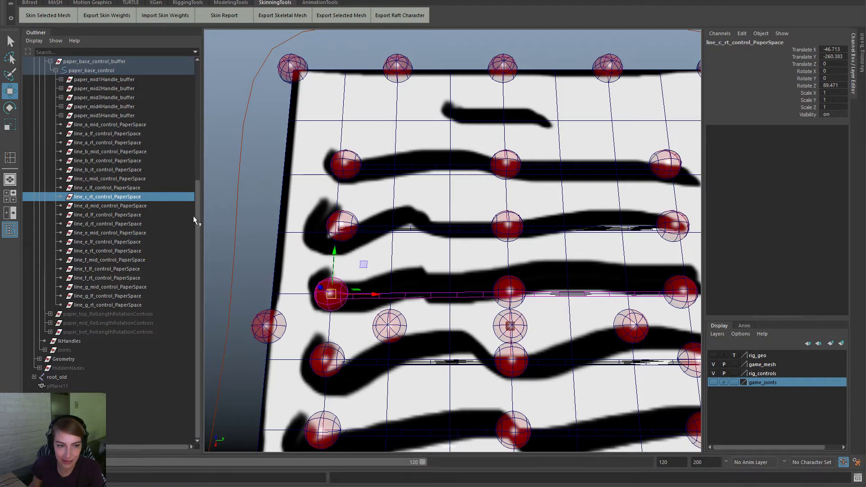
{"action": "left_click", "coordinate": [139, 186]}
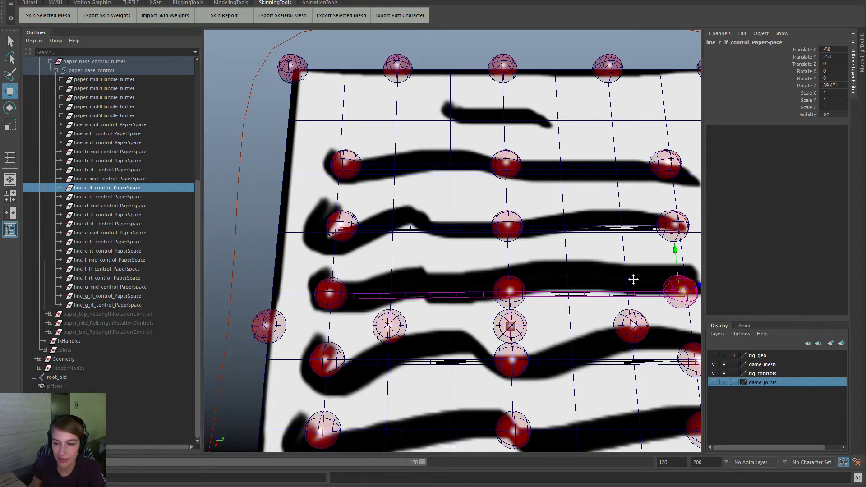
{"action": "middle_click_drag", "start_coordinate": [634, 279], "coordinate": [628, 293], "text": "alt"}
{"action": "left_click_drag", "start_coordinate": [605, 293], "coordinate": [612, 294]}
{"action": "left_click", "coordinate": [123, 179]}
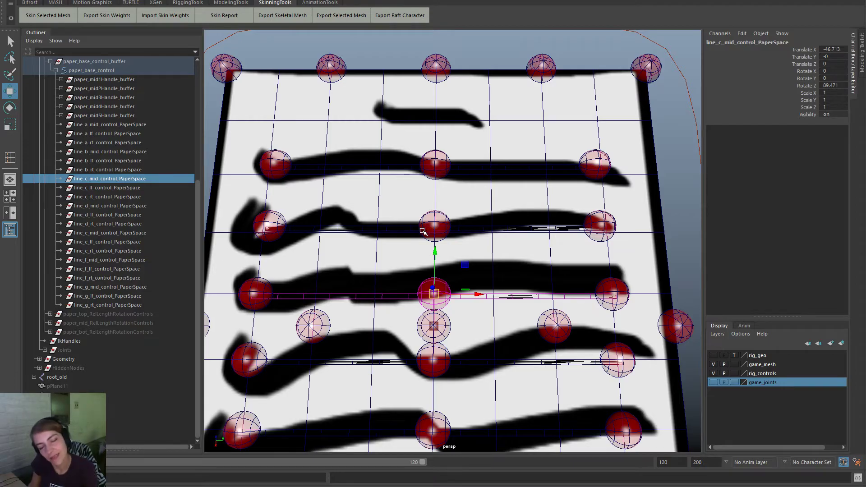
Step: Snap the line_b rt, lf and mid PaperSpace groups to the vertices of their nearest edge loop, at Translate X -140.139
{"action": "left_click_drag", "start_coordinate": [349, 240], "coordinate": [548, 303], "text": "alt"}
{"action": "left_click", "coordinate": [126, 170]}
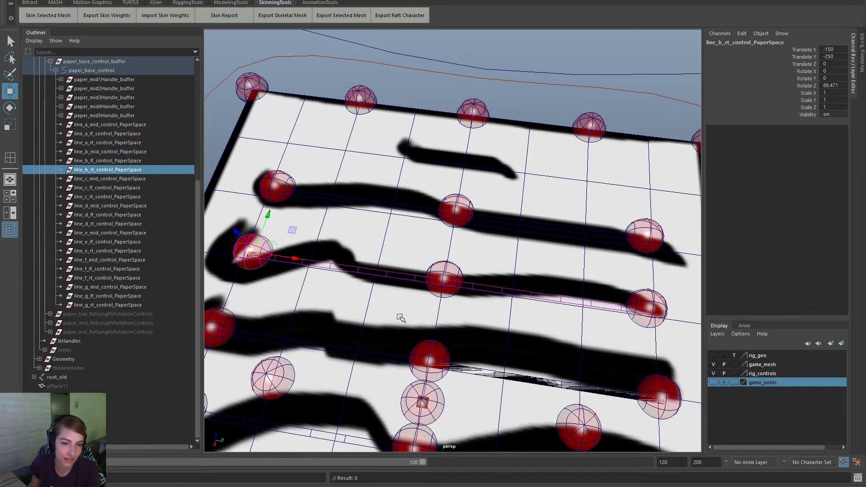
{"action": "left_click_drag", "start_coordinate": [400, 316], "coordinate": [311, 271], "text": "alt"}
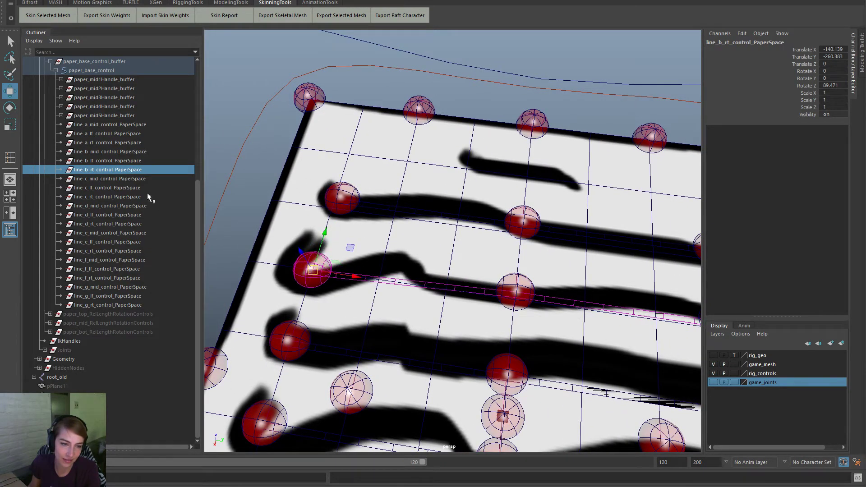
{"action": "left_click", "coordinate": [127, 162]}
{"action": "middle_click_drag", "start_coordinate": [584, 290], "coordinate": [458, 277], "text": "alt"}
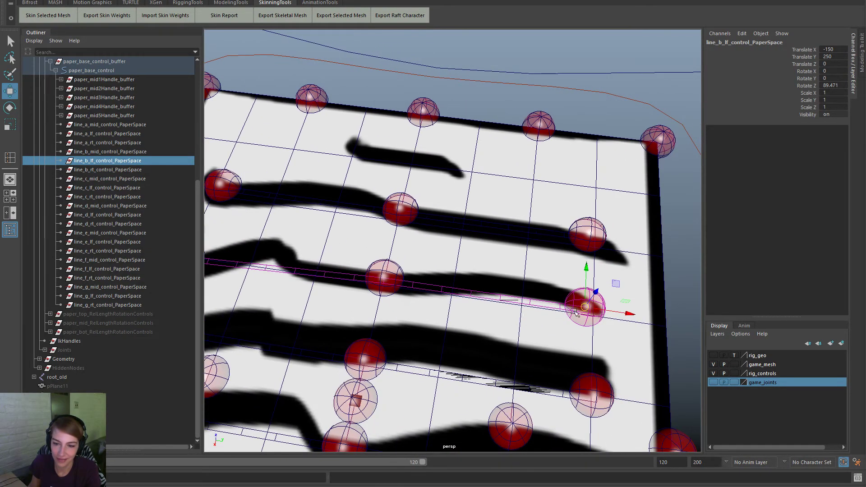
{"action": "left_click_drag", "start_coordinate": [585, 305], "coordinate": [593, 311]}
{"action": "left_click", "coordinate": [386, 278]}
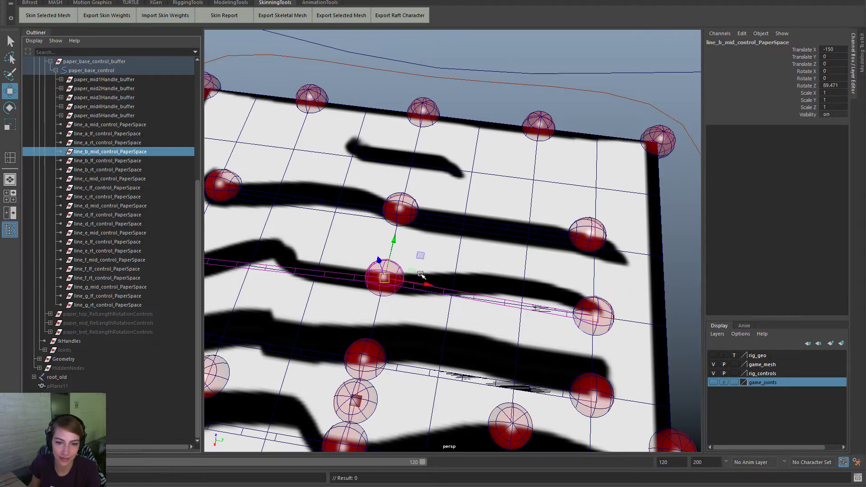
{"action": "left_click_drag", "start_coordinate": [387, 279], "coordinate": [384, 286]}
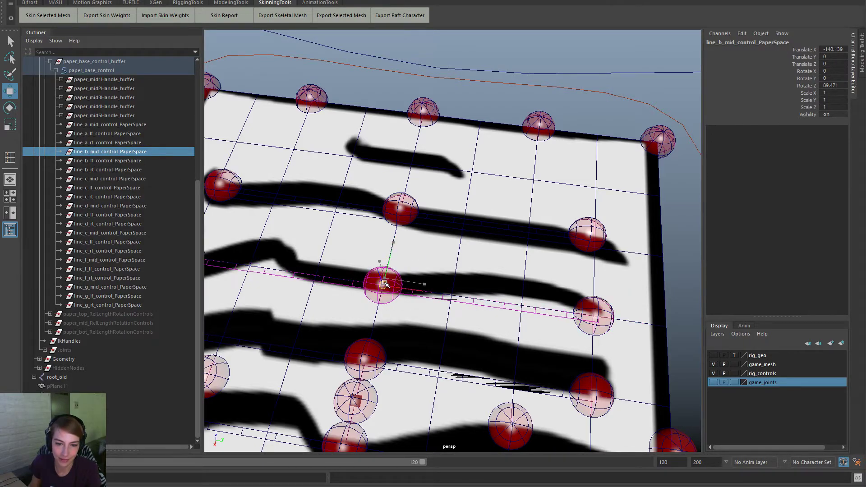
Step: Snap the line_a rt, lf and mid PaperSpace groups to the edge loop vertices just below them, at Translate X -233.564
{"action": "left_click_drag", "start_coordinate": [512, 317], "coordinate": [439, 307], "text": "alt"}
{"action": "key", "text": "f"}
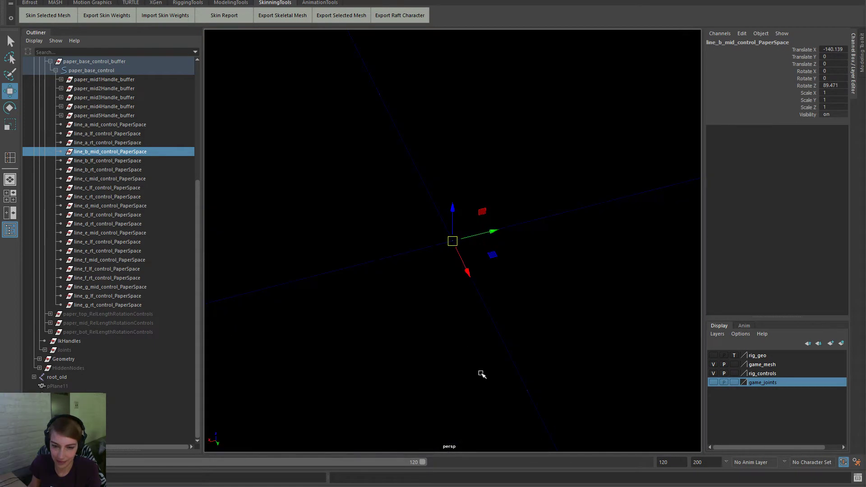
{"action": "scroll", "coordinate": [441, 349], "scroll_direction": "down", "scroll_amount": 5}
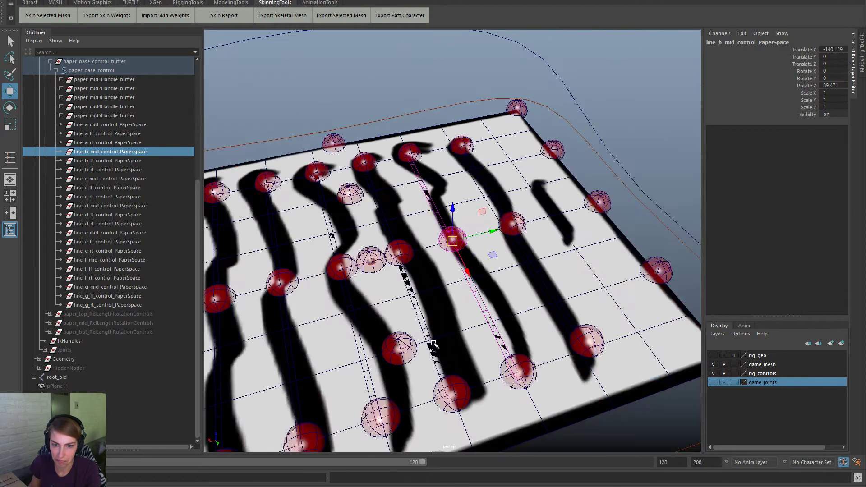
{"action": "left_click_drag", "start_coordinate": [433, 344], "coordinate": [315, 313], "text": "alt"}
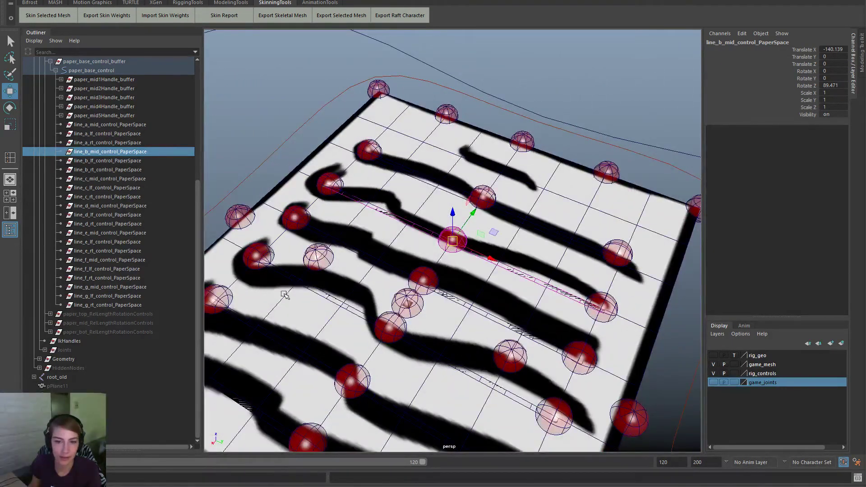
{"action": "middle_click_drag", "start_coordinate": [284, 294], "coordinate": [278, 371], "text": "alt"}
{"action": "scroll", "coordinate": [278, 370], "scroll_direction": "up", "scroll_amount": 1}
{"action": "left_click", "coordinate": [128, 146]}
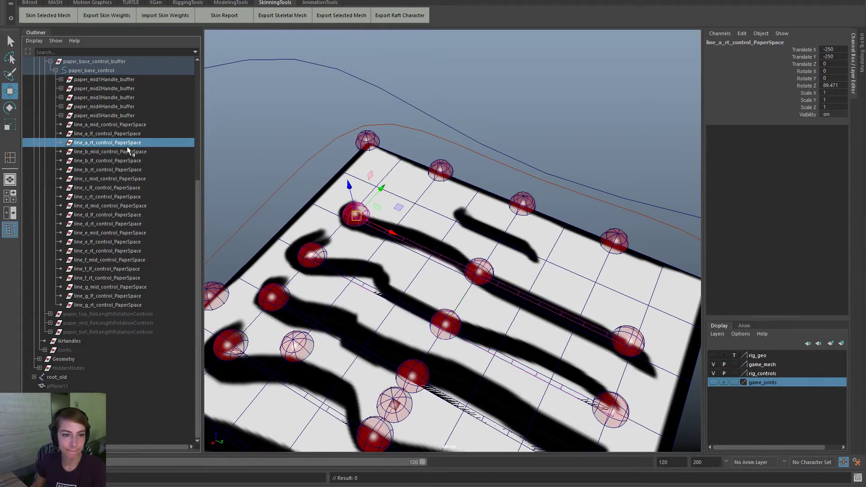
{"action": "left_click_drag", "start_coordinate": [300, 188], "coordinate": [321, 265], "text": "alt"}
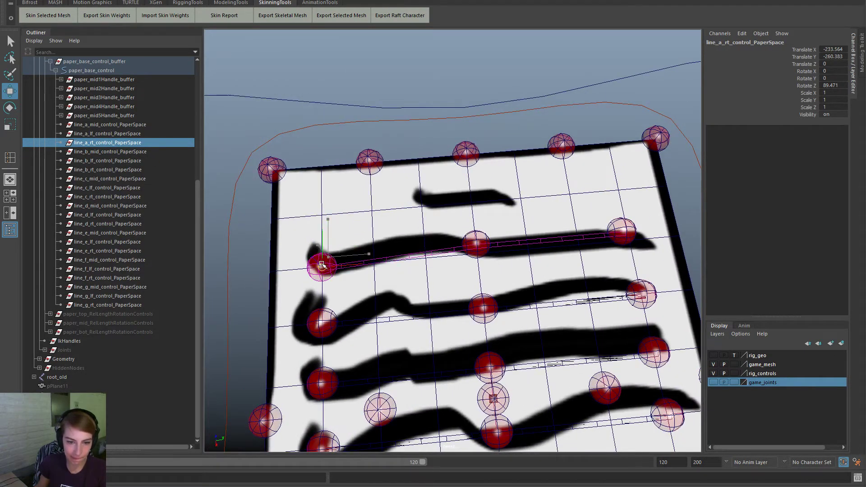
{"action": "left_click", "coordinate": [119, 135]}
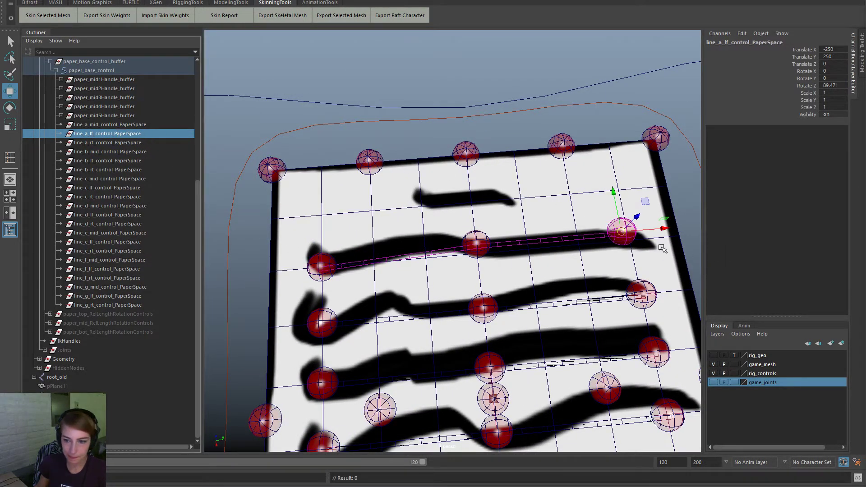
{"action": "left_click_drag", "start_coordinate": [622, 231], "coordinate": [630, 240]}
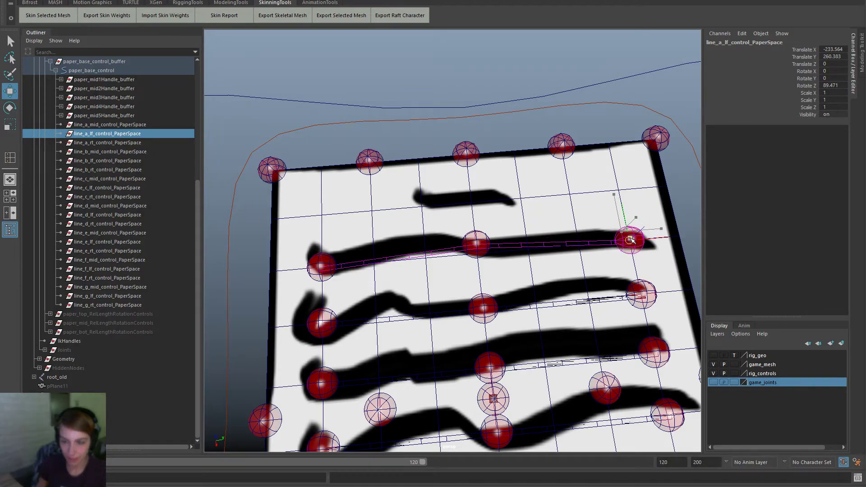
{"action": "left_click", "coordinate": [140, 127]}
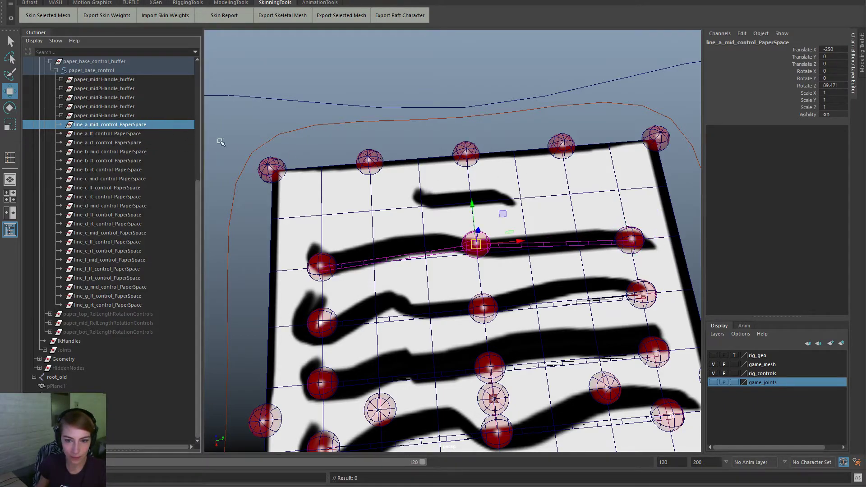
{"action": "left_click_drag", "start_coordinate": [476, 244], "coordinate": [478, 252]}
Step: Examine the whole paper to check how the line controls sit on the edge loops and beside the paper handles
{"action": "right_click_drag", "start_coordinate": [633, 269], "coordinate": [600, 348], "text": "alt"}
{"action": "key", "text": "a"}
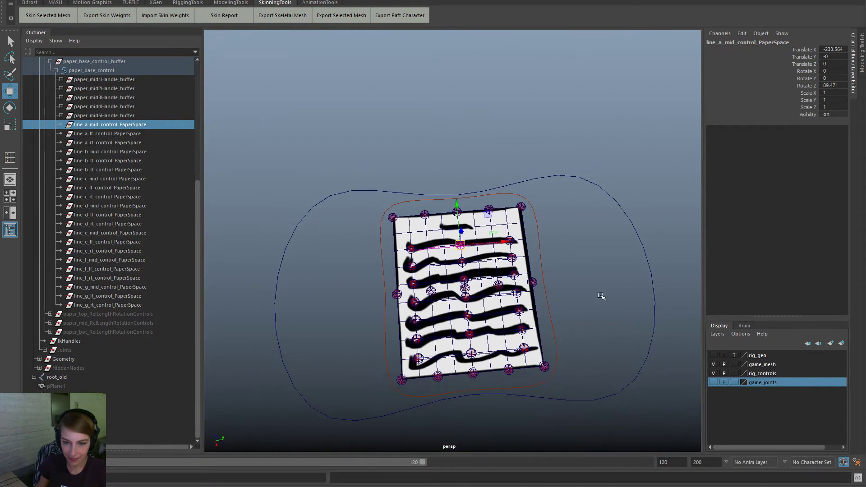
{"action": "left_click", "coordinate": [538, 296]}
{"action": "scroll", "coordinate": [368, 295], "scroll_direction": "up", "scroll_amount": 5}
{"action": "key", "text": "a"}
{"action": "scroll", "coordinate": [368, 284], "scroll_direction": "up", "scroll_amount": 5}
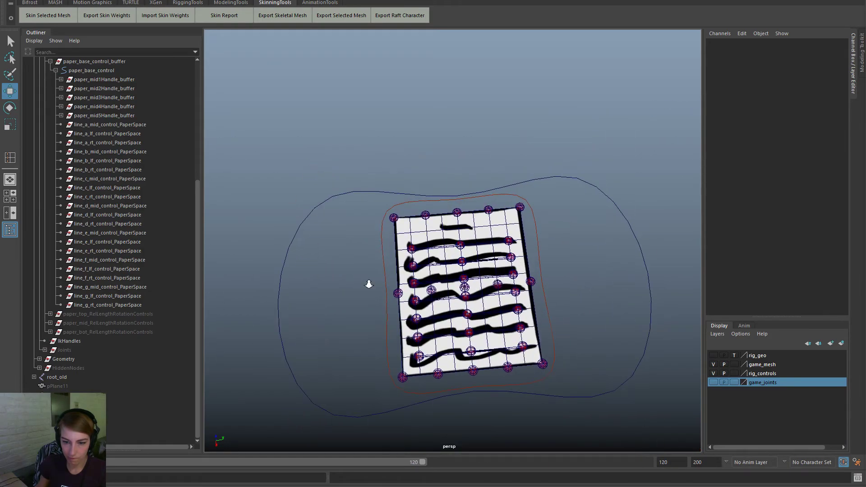
{"action": "scroll", "coordinate": [513, 303], "scroll_direction": "up", "scroll_amount": 4}
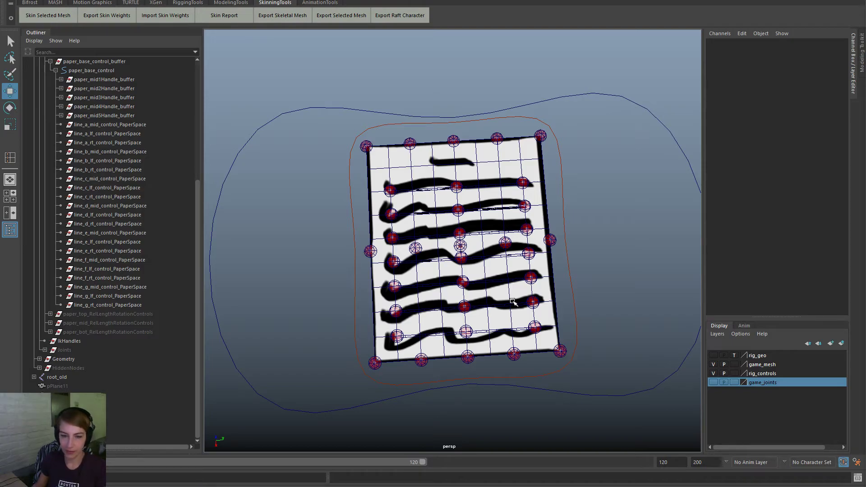
{"action": "left_click", "coordinate": [460, 245]}
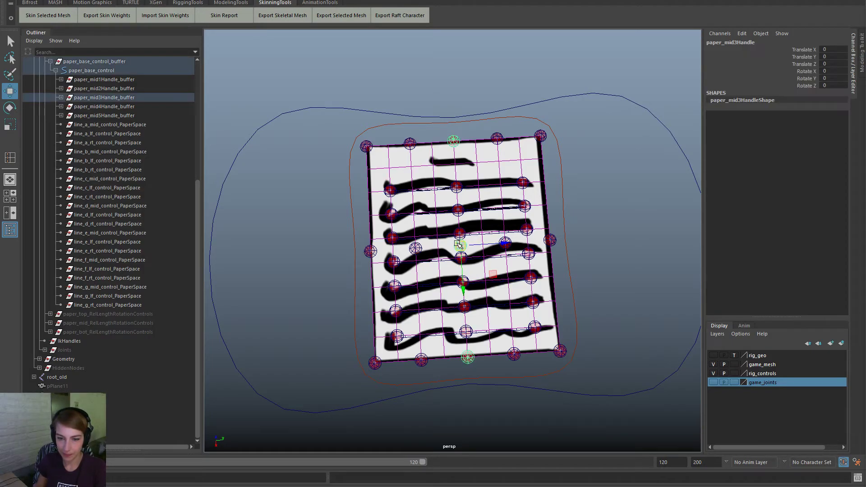
{"action": "left_click", "coordinate": [597, 301]}
{"action": "left_click_drag", "start_coordinate": [597, 300], "coordinate": [542, 328], "text": "alt"}
Step: Open the Hypershade and select the phong1 material to inspect the attributes of the controls' transparent red shader
{"action": "left_click", "coordinate": [534, 281]}
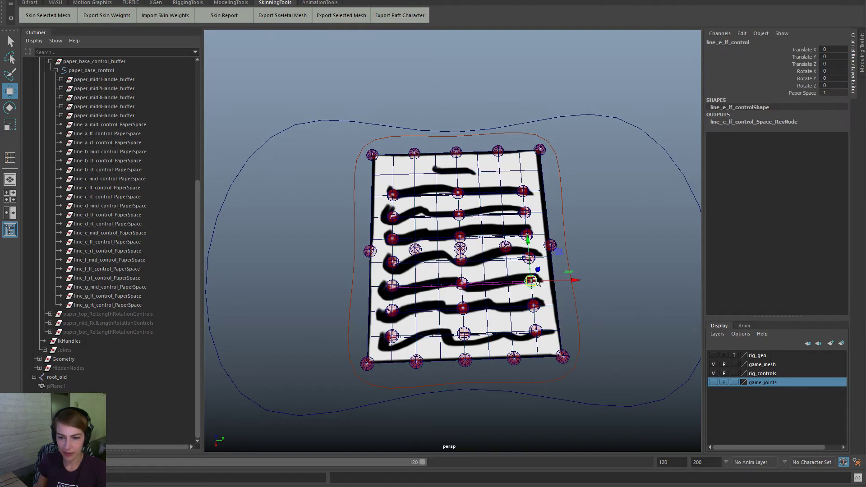
{"action": "key", "text": "space"}
{"action": "left_click", "coordinate": [472, 86]}
{"action": "mouse_move", "coordinate": [539, 147]}
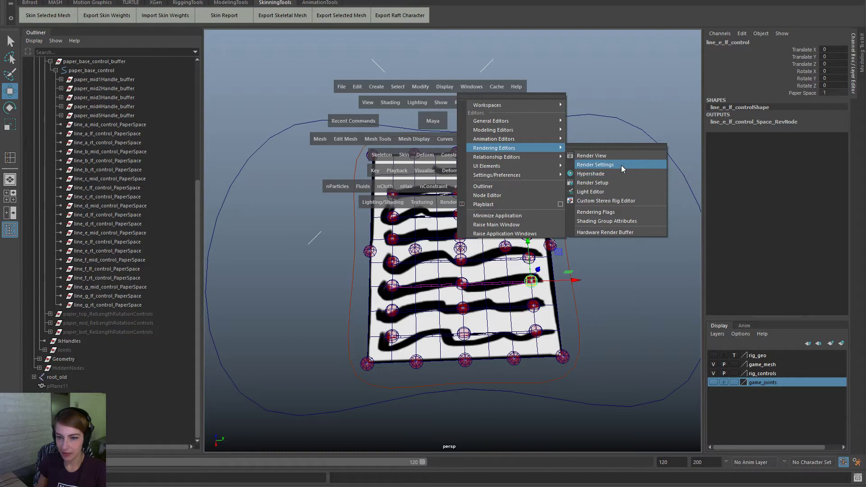
{"action": "left_click", "coordinate": [622, 173]}
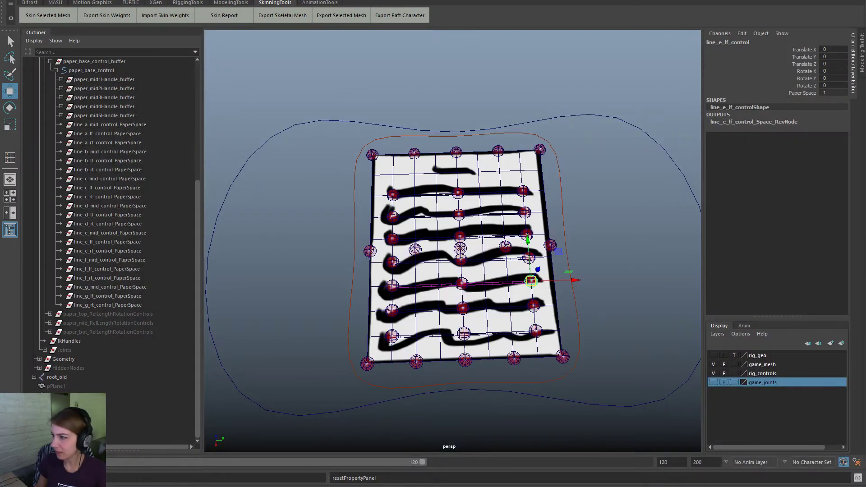
{"action": "left_click", "coordinate": [458, 193]}
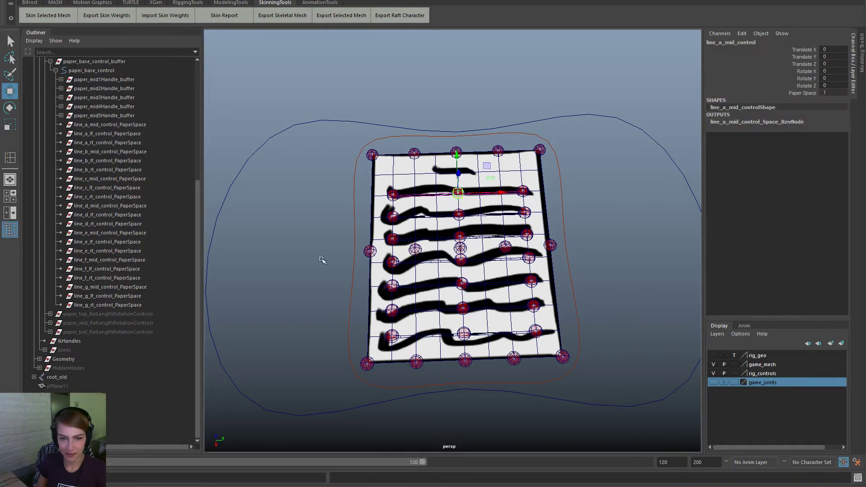
{"action": "scroll", "coordinate": [148, 313], "scroll_direction": "up", "scroll_amount": 6}
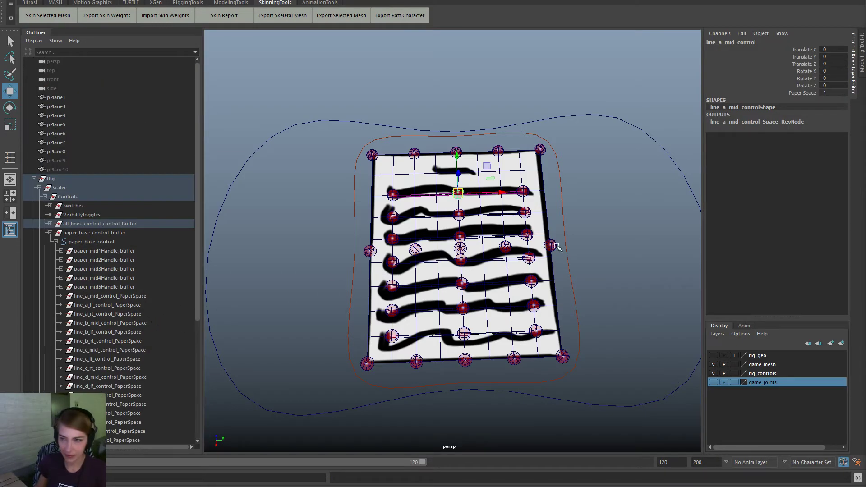
{"action": "left_click", "coordinate": [653, 275]}
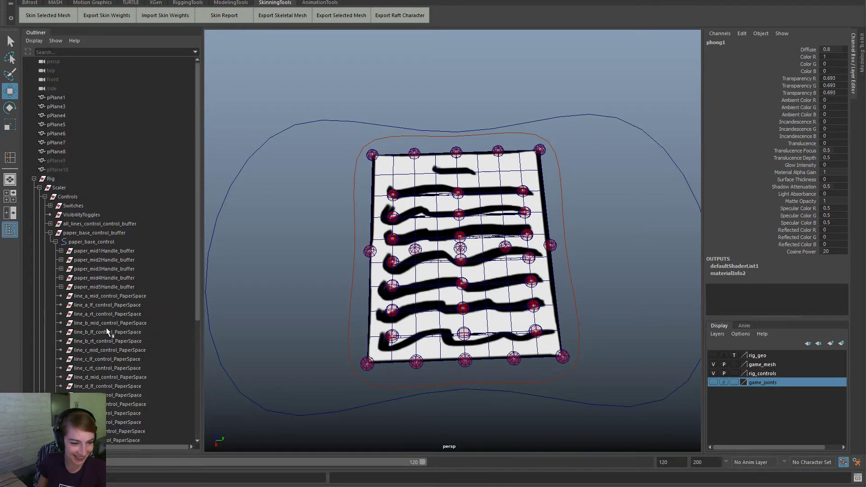
Step: Collapse the paper_base_control_buffer hierarchy in the Outliner
{"action": "left_click", "coordinate": [117, 252]}
{"action": "scroll", "coordinate": [115, 278], "scroll_direction": "down", "scroll_amount": 3}
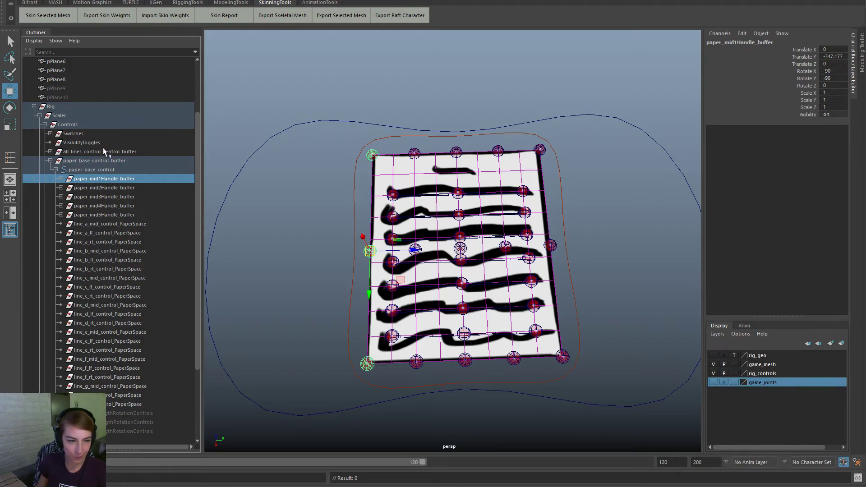
{"action": "left_click", "coordinate": [99, 161]}
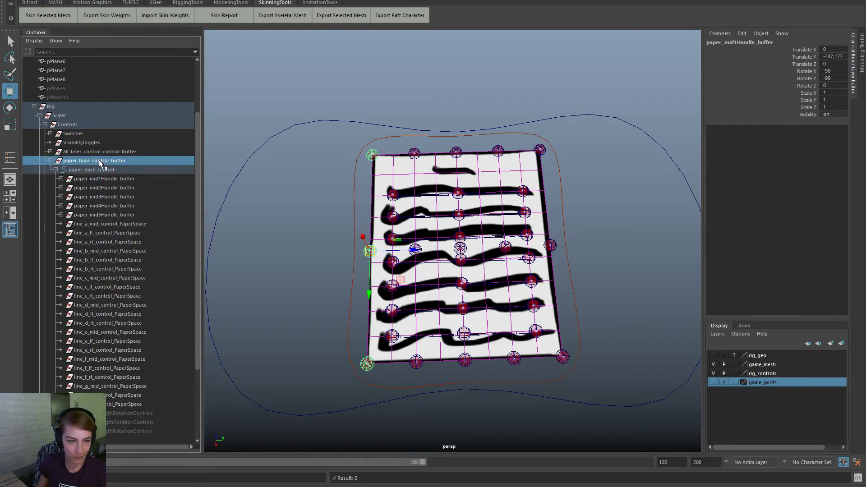
{"action": "left_click", "coordinate": [50, 161]}
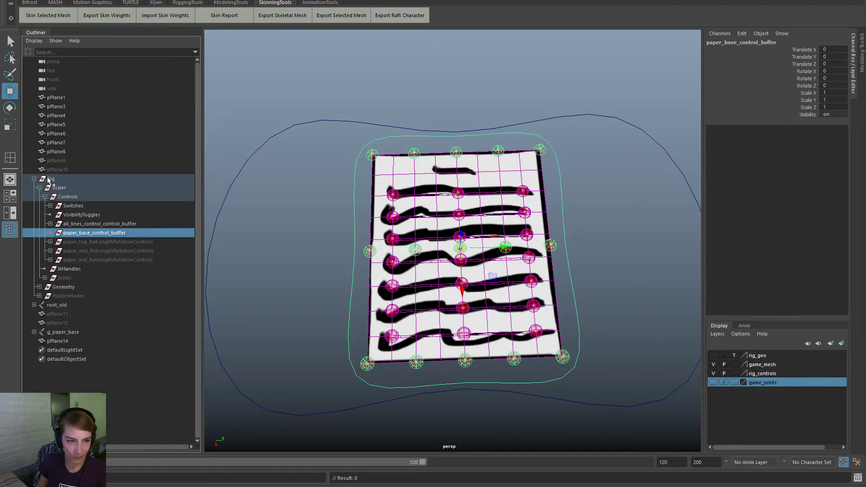
{"action": "left_click", "coordinate": [103, 215]}
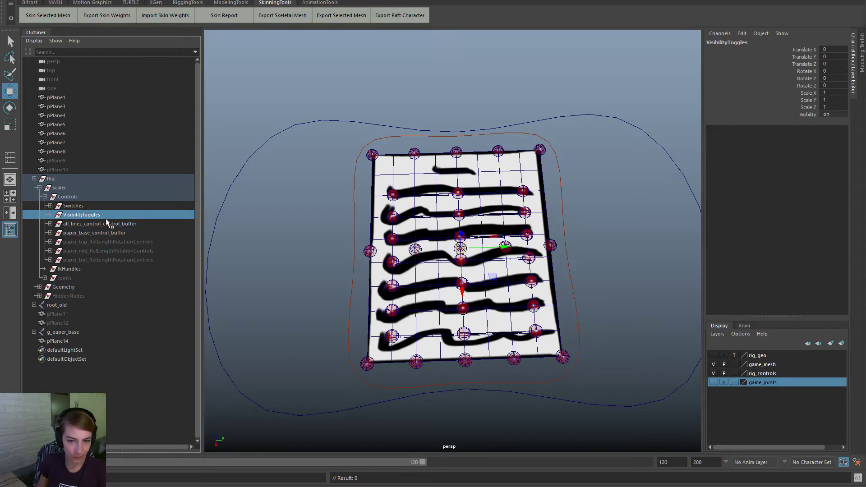
Step: Assign a new Phong material to all line control buffers under all_lines_control_control, from line_g_rt_control_buffer to line_a_mid_control_buffer
{"action": "left_click", "coordinate": [102, 224]}
{"action": "left_click", "coordinate": [50, 224]}
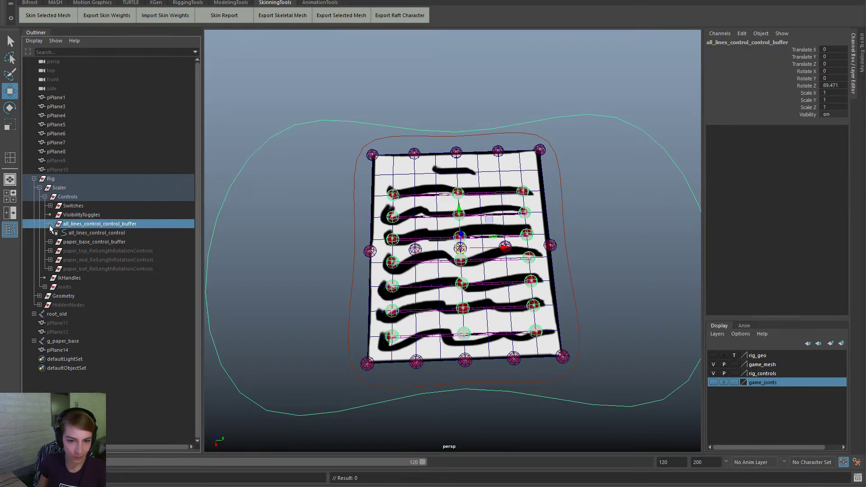
{"action": "left_click", "coordinate": [55, 232]}
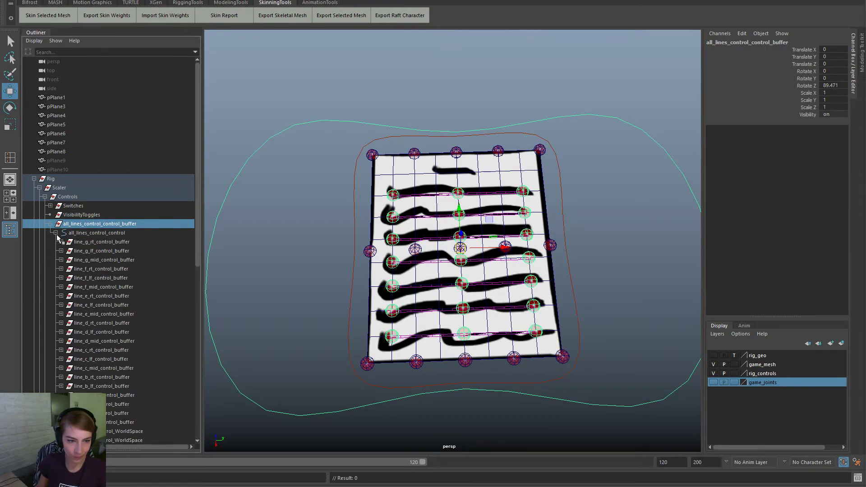
{"action": "left_click", "coordinate": [133, 242]}
{"action": "scroll", "coordinate": [143, 311], "scroll_direction": "down", "scroll_amount": 5}
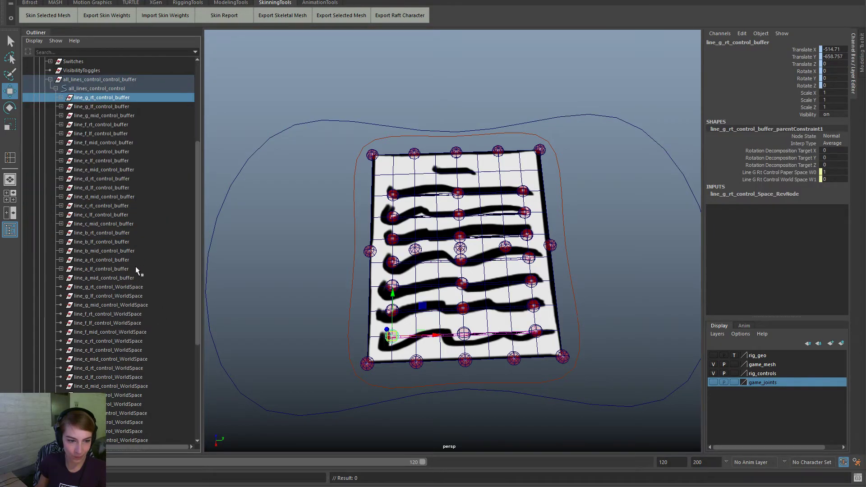
{"action": "left_click", "coordinate": [136, 277], "text": "shift"}
{"action": "right_click_drag", "start_coordinate": [388, 237], "coordinate": [415, 440]}
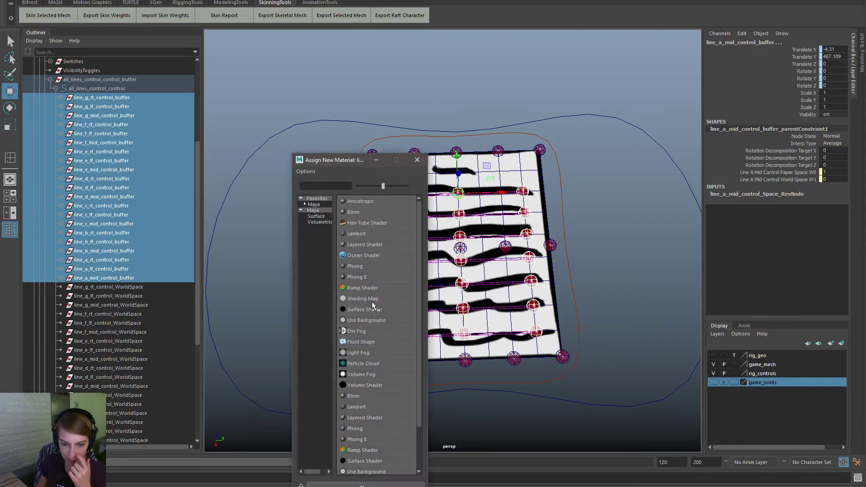
{"action": "left_click", "coordinate": [377, 268]}
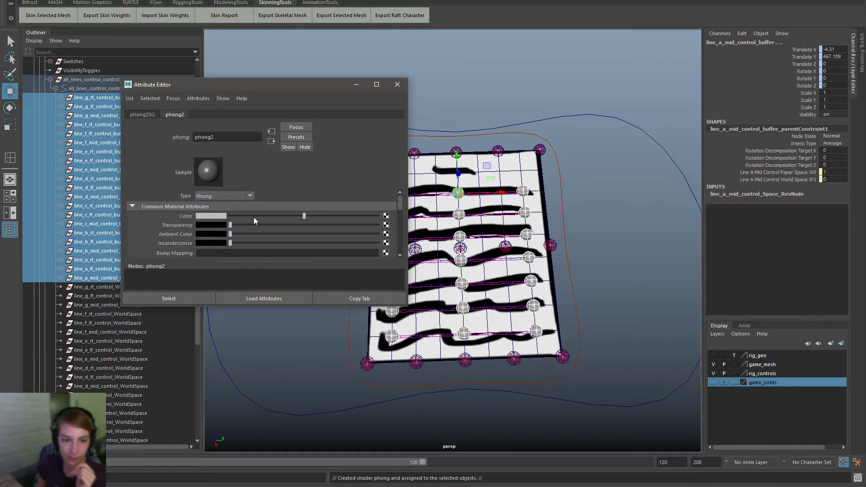
Step: Set the phong2 material's colour to magenta and raise its transparency to about halfway
{"action": "left_click", "coordinate": [211, 216]}
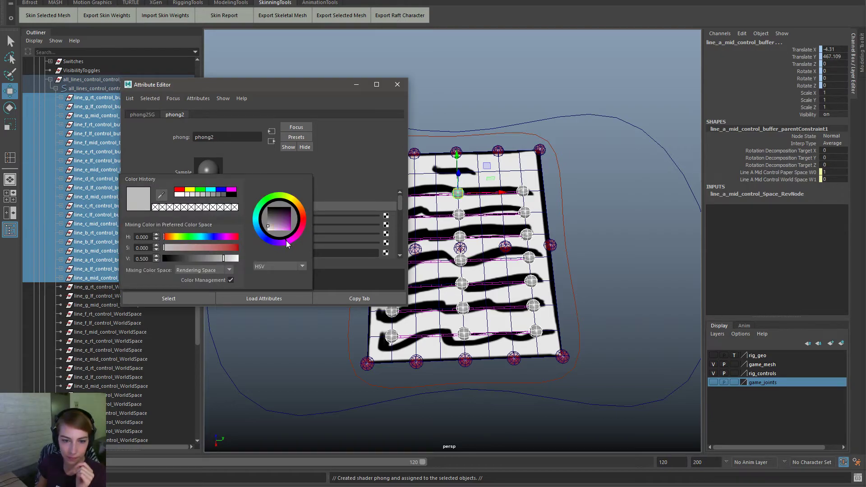
{"action": "left_click", "coordinate": [280, 227]}
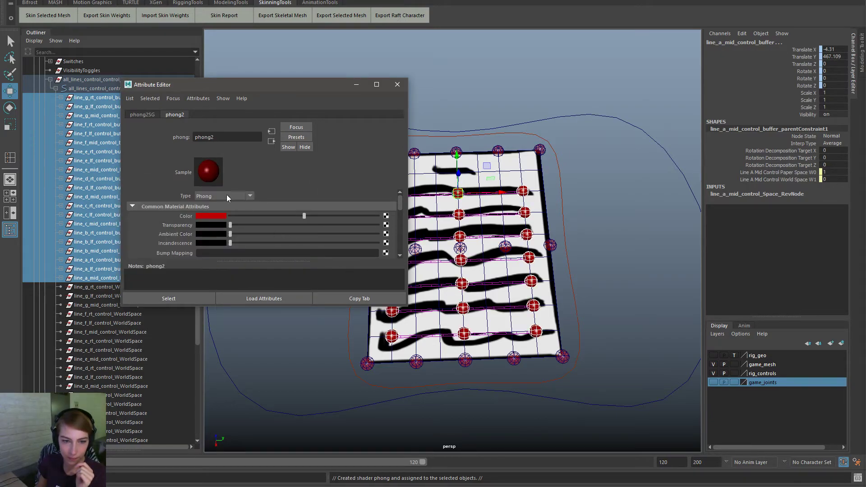
{"action": "left_click", "coordinate": [219, 217]}
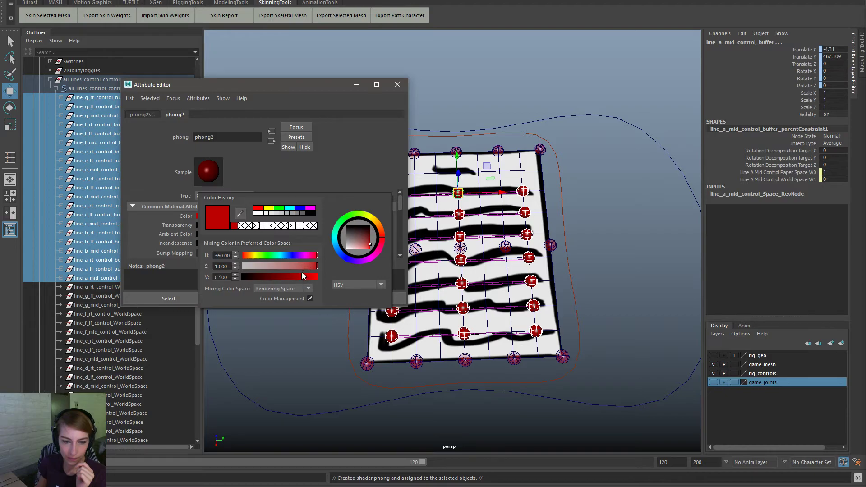
{"action": "left_click", "coordinate": [303, 255]}
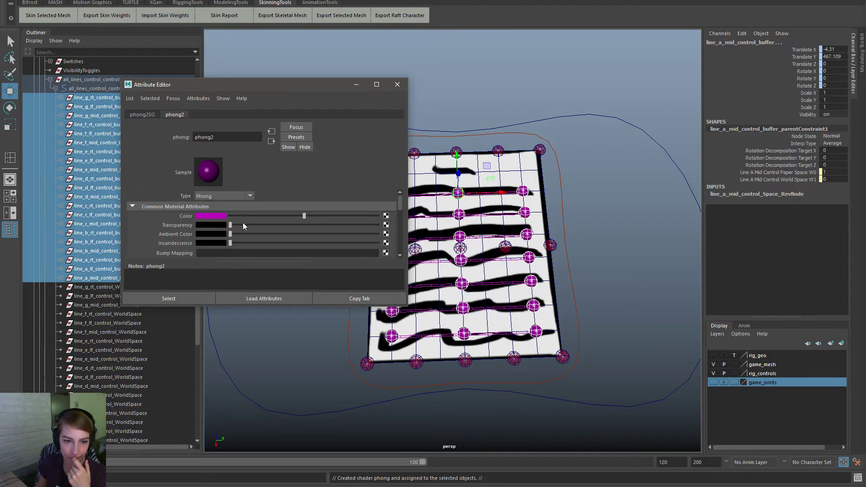
{"action": "left_click_drag", "start_coordinate": [243, 224], "coordinate": [298, 238]}
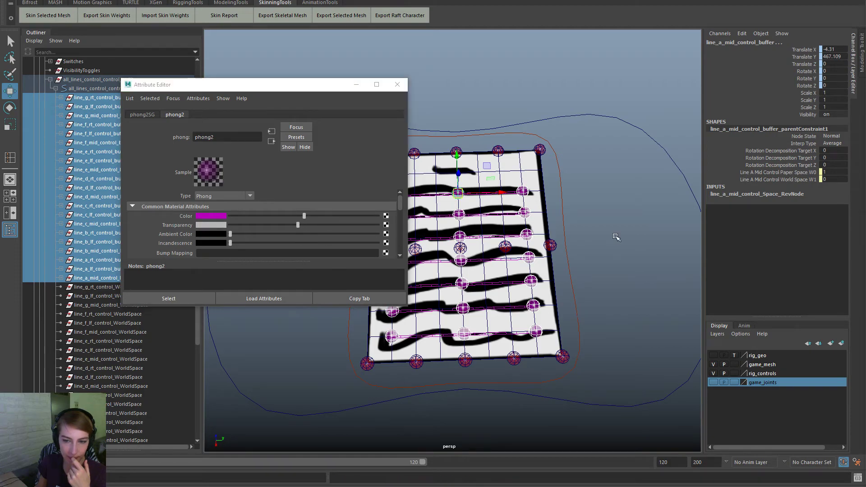
{"action": "left_click", "coordinate": [588, 231]}
{"action": "left_click", "coordinate": [404, 84]}
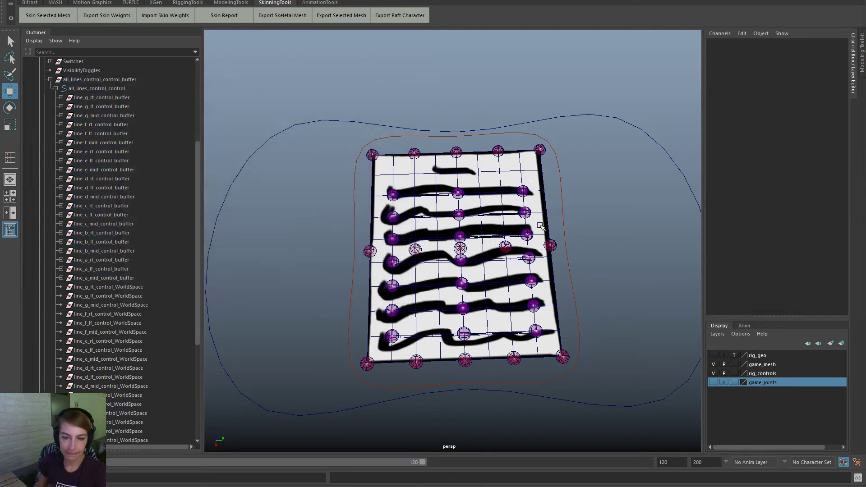
Step: Lower the transparency of the red phong1 material used by the paper handles to 0.267
{"action": "left_click_drag", "start_coordinate": [505, 271], "coordinate": [488, 325], "text": "alt"}
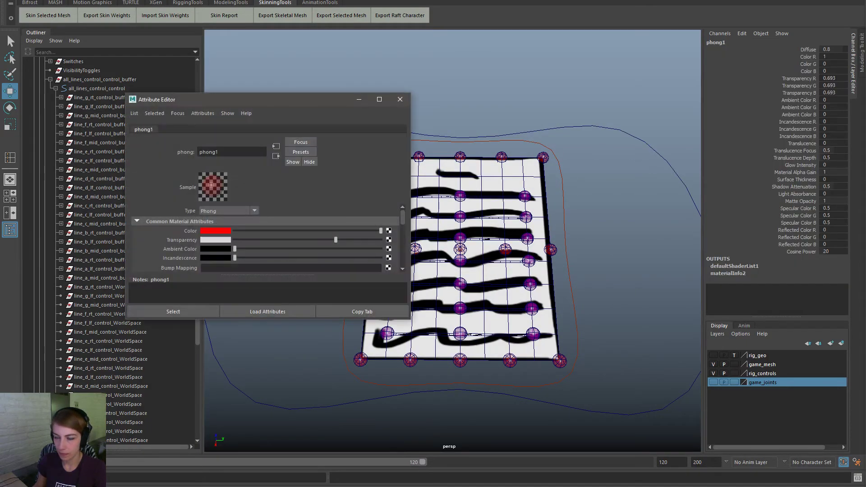
{"action": "left_click_drag", "start_coordinate": [335, 240], "coordinate": [273, 242]}
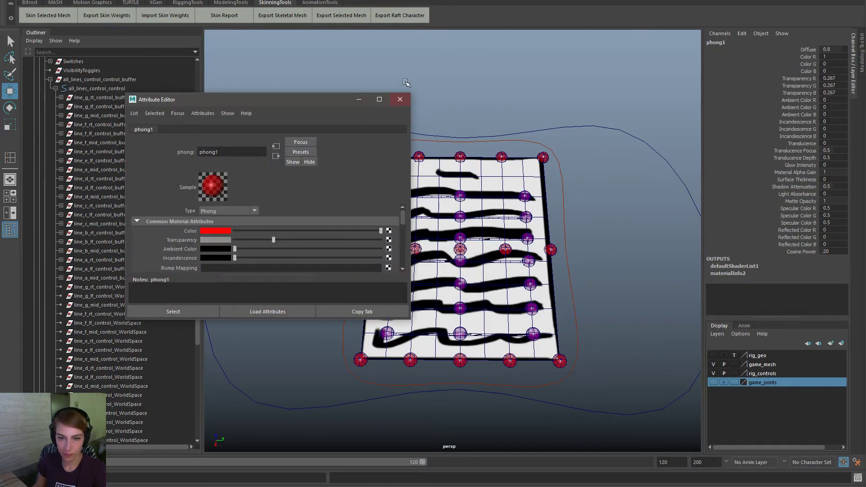
{"action": "left_click", "coordinate": [381, 100]}
{"action": "left_click", "coordinate": [856, 1]}
{"action": "left_click", "coordinate": [617, 280]}
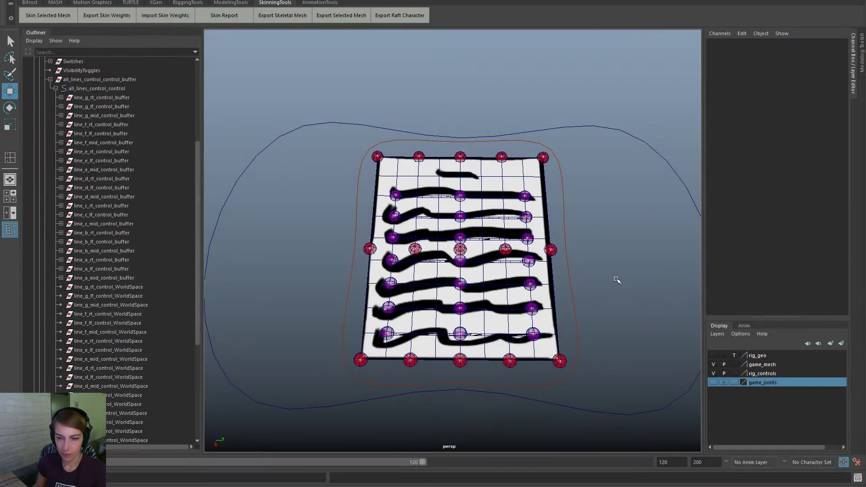
Step: Rotate paper_base_control to about 25.4, 26.8, -2.0 and move it to about -1023, 393, 468 to test how the line controls follow
{"action": "scroll", "coordinate": [617, 280], "scroll_direction": "down", "scroll_amount": 4}
{"action": "scroll", "coordinate": [458, 116], "scroll_direction": "up", "scroll_amount": 1}
{"action": "left_click_drag", "start_coordinate": [457, 116], "coordinate": [470, 112], "text": "alt"}
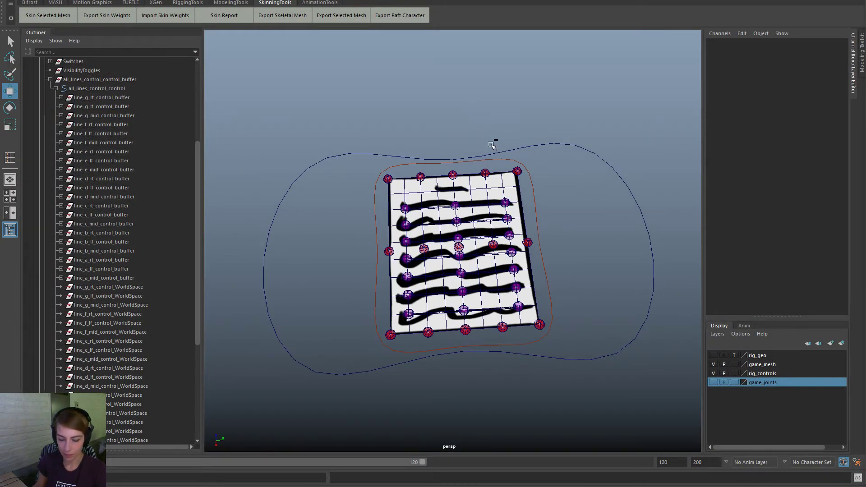
{"action": "left_click", "coordinate": [548, 286]}
{"action": "key", "text": "e"}
{"action": "left_click_drag", "start_coordinate": [458, 250], "coordinate": [486, 175]}
{"action": "key", "text": "w"}
{"action": "left_click_drag", "start_coordinate": [466, 209], "coordinate": [494, 131]}
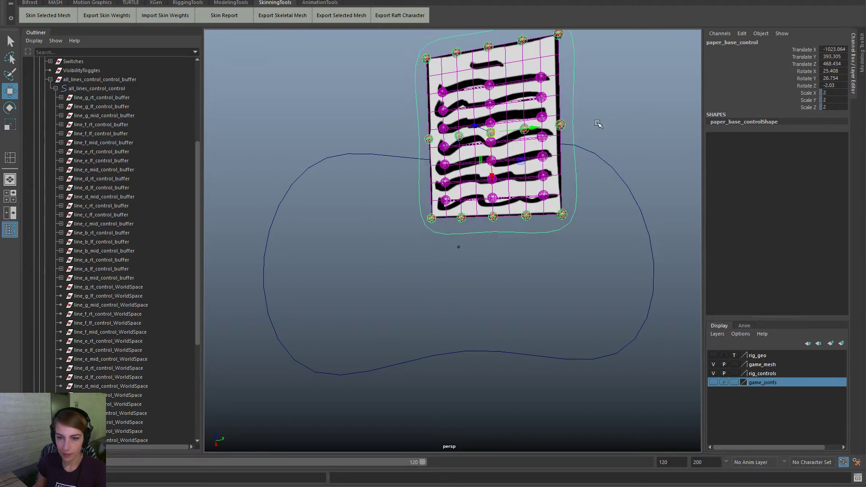
{"action": "middle_click_drag", "start_coordinate": [588, 135], "coordinate": [591, 193], "text": "alt"}
{"action": "left_click_drag", "start_coordinate": [590, 193], "coordinate": [533, 221], "text": "alt"}
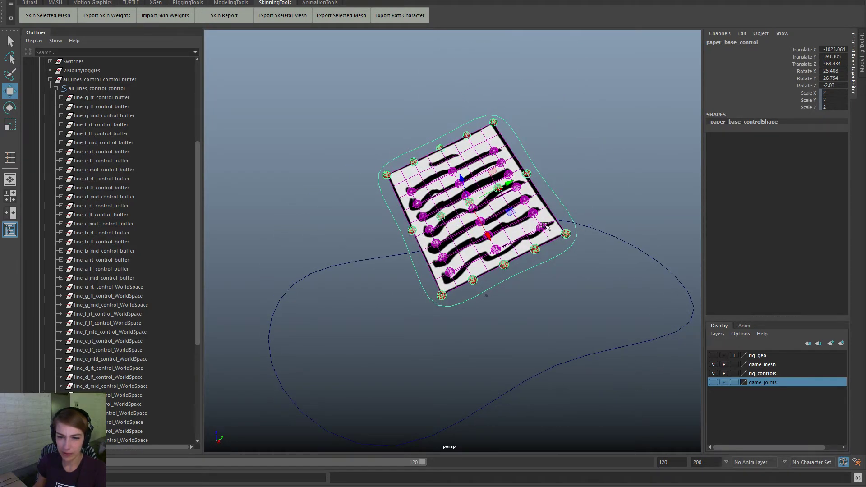
Step: Select the line_g_rt, line_f_rt and line_e_rt controls without the paper mesh and choose their Paper Space attribute
{"action": "left_click", "coordinate": [524, 198]}
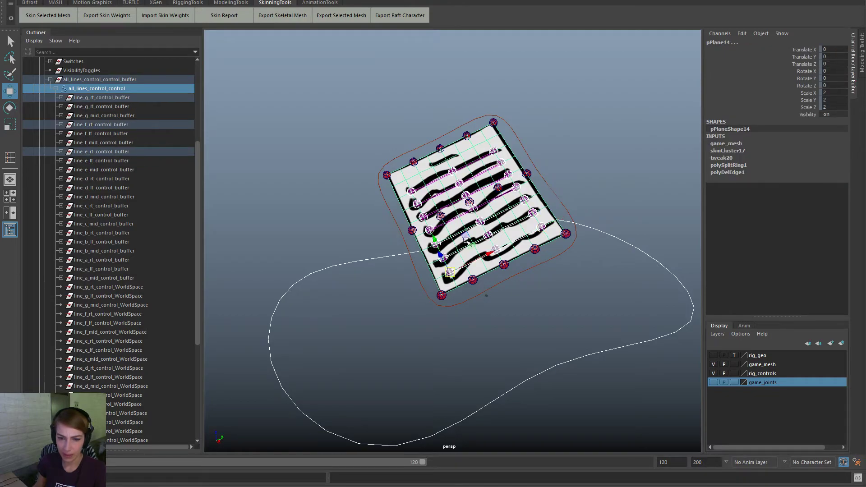
{"action": "left_click_drag", "start_coordinate": [623, 174], "coordinate": [509, 224]}
{"action": "right_click_drag", "start_coordinate": [457, 243], "coordinate": [510, 203], "text": "alt"}
{"action": "left_click_drag", "start_coordinate": [511, 162], "coordinate": [537, 299], "text": "ctrl"}
{"action": "left_click", "coordinate": [803, 93]}
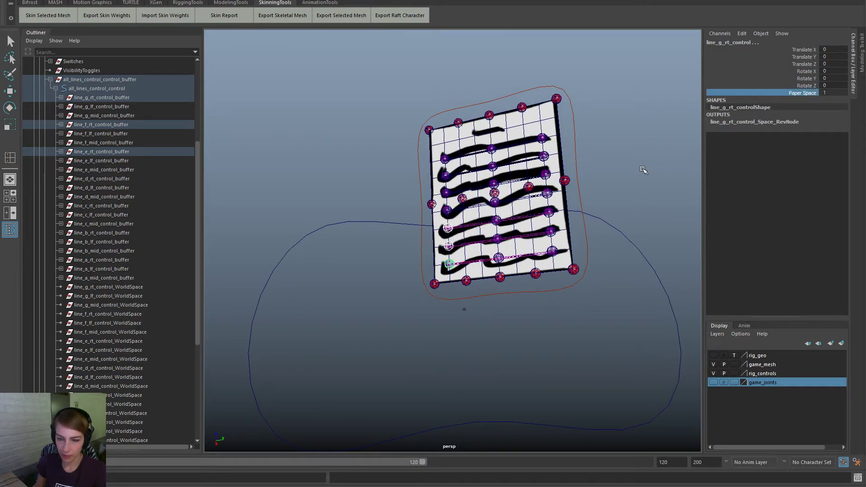
Step: Try setting Paper Space to 0 on line_e_rt_control, line_f_rt_control and line_g_rt_control, and undo the change
{"action": "middle_click_drag", "start_coordinate": [644, 169], "coordinate": [536, 185]}
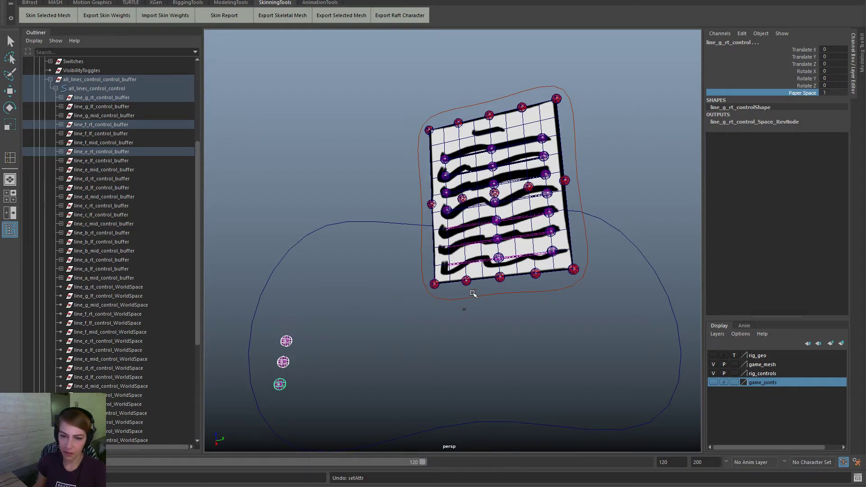
{"action": "middle_click_drag", "start_coordinate": [458, 230], "coordinate": [449, 221]}
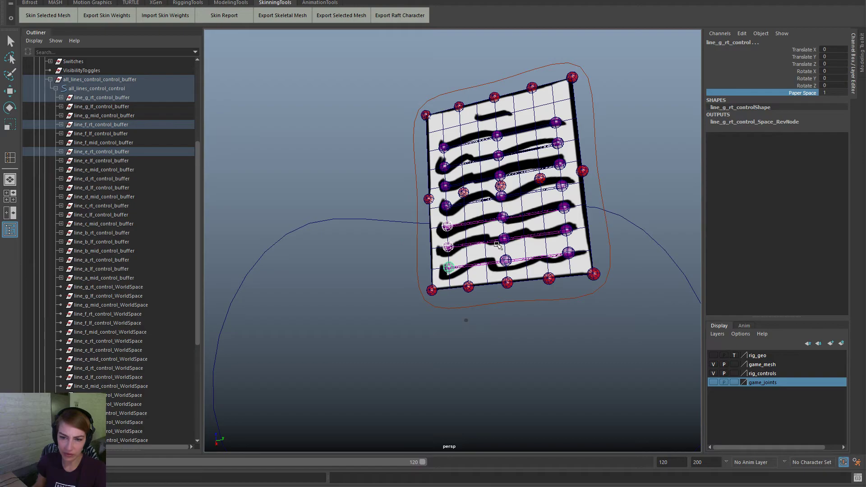
{"action": "scroll", "coordinate": [443, 327], "scroll_direction": "up", "scroll_amount": 1}
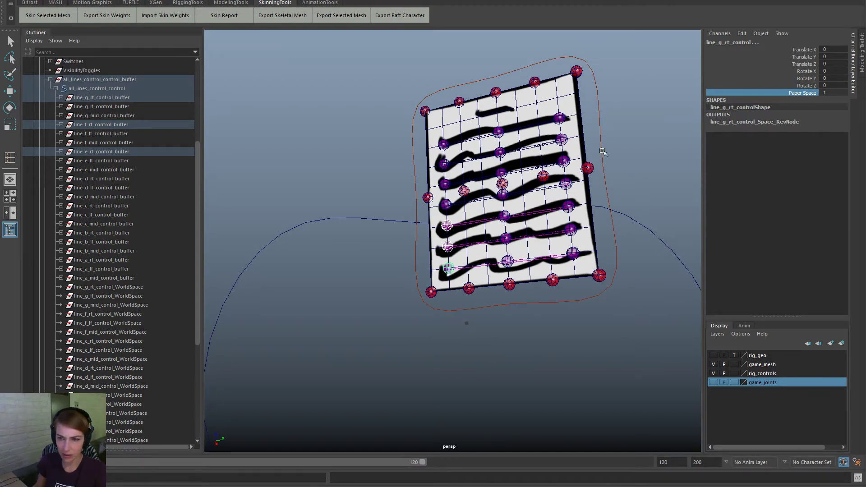
Step: Reset all Translate and Rotate values of paper_base_control to 0 and clear the selection
{"action": "left_click", "coordinate": [607, 110]}
{"action": "key", "text": "w"}
{"action": "left_click_drag", "start_coordinate": [837, 86], "coordinate": [837, 48]}
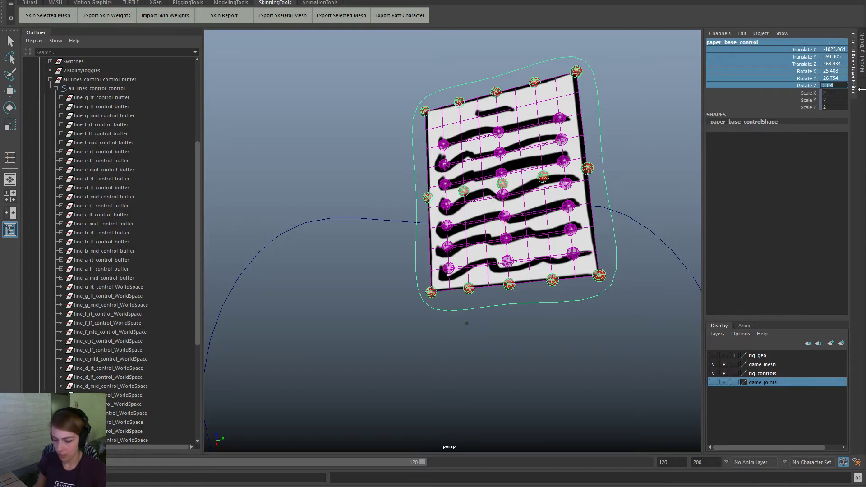
{"action": "type", "text": "0"}
{"action": "key", "text": "Return"}
{"action": "left_click", "coordinate": [499, 153]}
Step: Try moving the paper's centre handle, paper_mid3Handle, away from the sheet and undo the move
{"action": "key", "text": "w"}
{"action": "scroll", "coordinate": [469, 336], "scroll_direction": "up", "scroll_amount": 1}
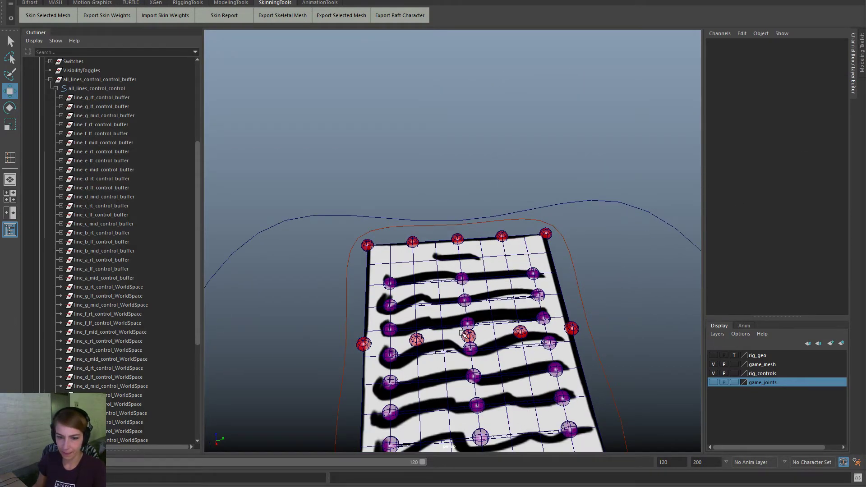
{"action": "left_click", "coordinate": [468, 335]}
{"action": "scroll", "coordinate": [470, 326], "scroll_direction": "down", "scroll_amount": 2}
{"action": "left_click_drag", "start_coordinate": [469, 324], "coordinate": [363, 267]}
{"action": "key", "text": "ctrl+z"}
{"action": "key", "text": "ctrl+z"}
{"action": "key", "text": "ctrl+z"}
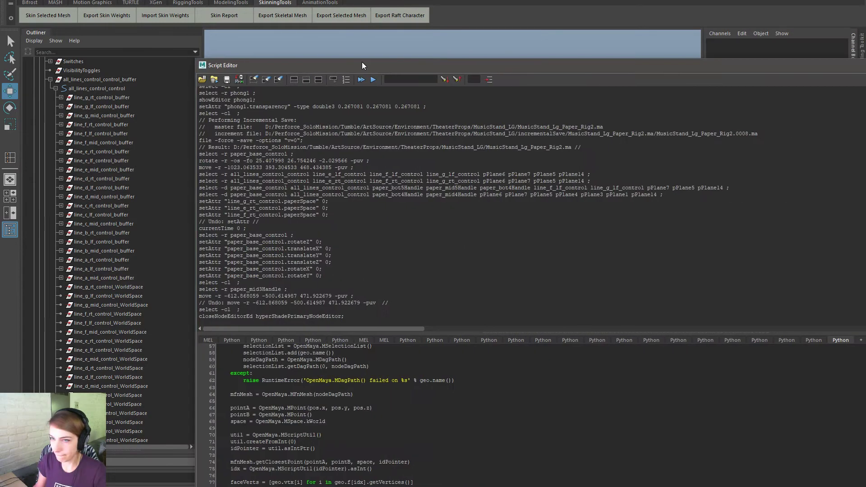
Step: Maximize the Script Editor, enlarge its code area and skim the closest-point-on-mesh Python script
{"action": "double_click", "coordinate": [361, 61]}
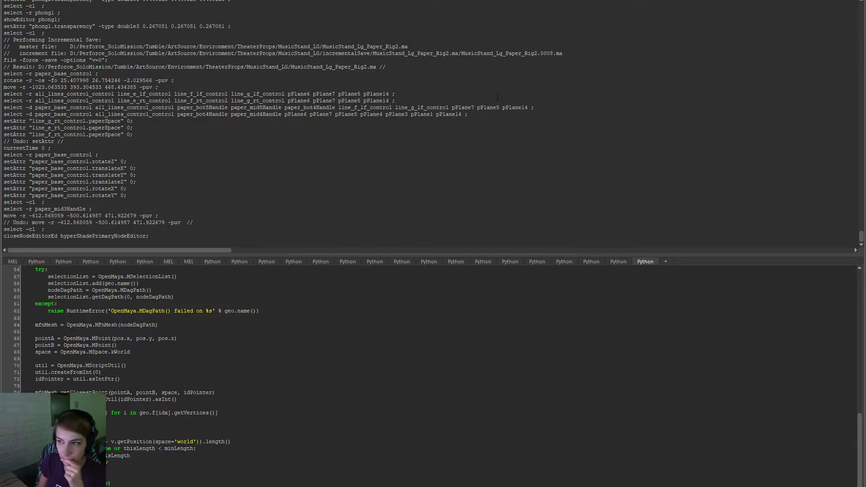
{"action": "left_click_drag", "start_coordinate": [319, 255], "coordinate": [321, 85]}
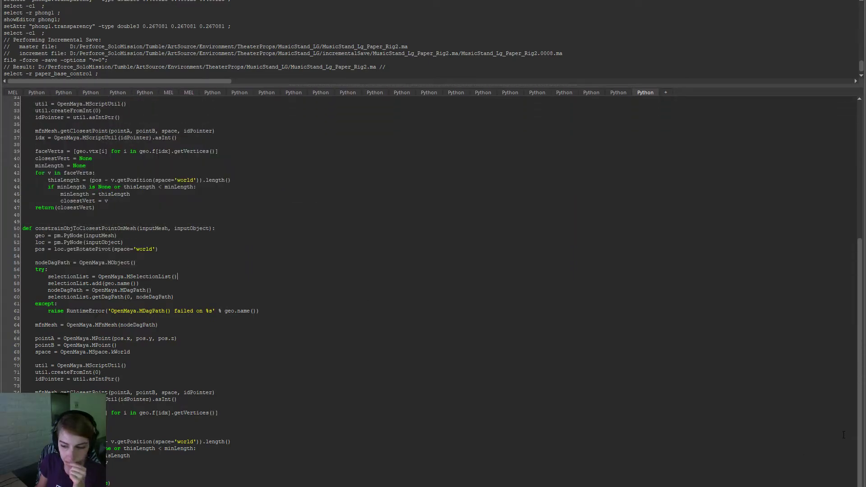
{"action": "scroll", "coordinate": [861, 412], "scroll_direction": "up", "scroll_amount": 10}
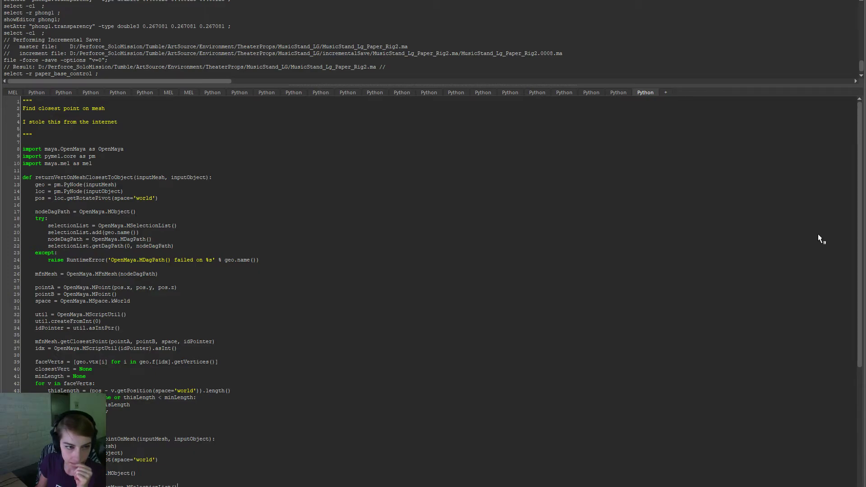
{"action": "scroll", "coordinate": [838, 391], "scroll_direction": "down", "scroll_amount": 10}
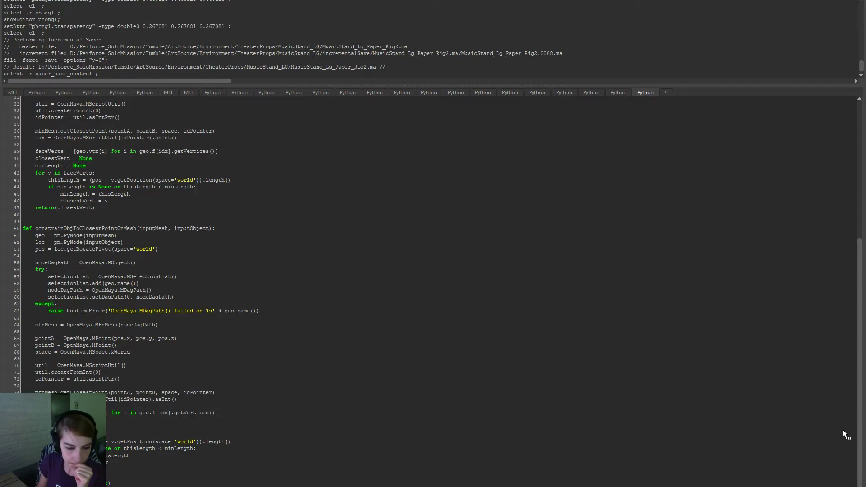
{"action": "scroll", "coordinate": [846, 427], "scroll_direction": "up", "scroll_amount": 10}
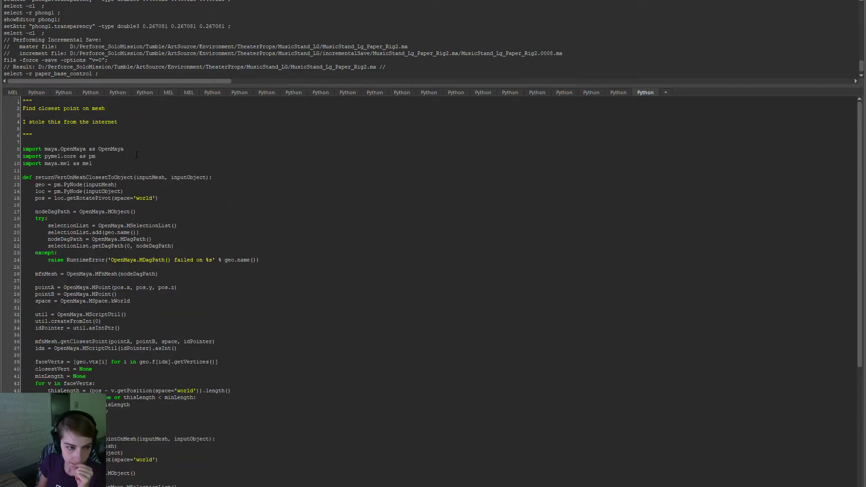
Step: Examine the constrainObjToClosestPointOnMesh function with its inputMesh and inputObject arguments, and put the Script Editor away
{"action": "scroll", "coordinate": [178, 379], "scroll_direction": "down", "scroll_amount": 5}
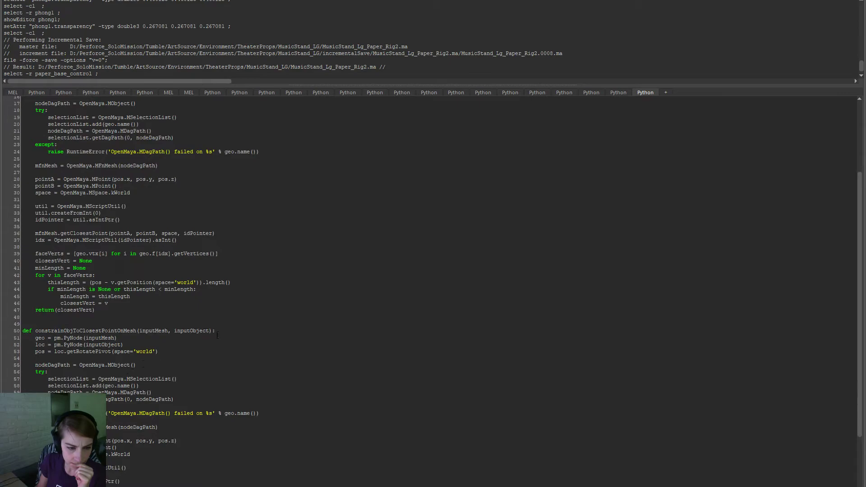
{"action": "mouse_move", "coordinate": [213, 331]}
{"action": "left_mouse_down"}
{"action": "mouse_move", "coordinate": [22, 331]}
{"action": "mouse_move", "coordinate": [36, 331]}
{"action": "left_mouse_up"}
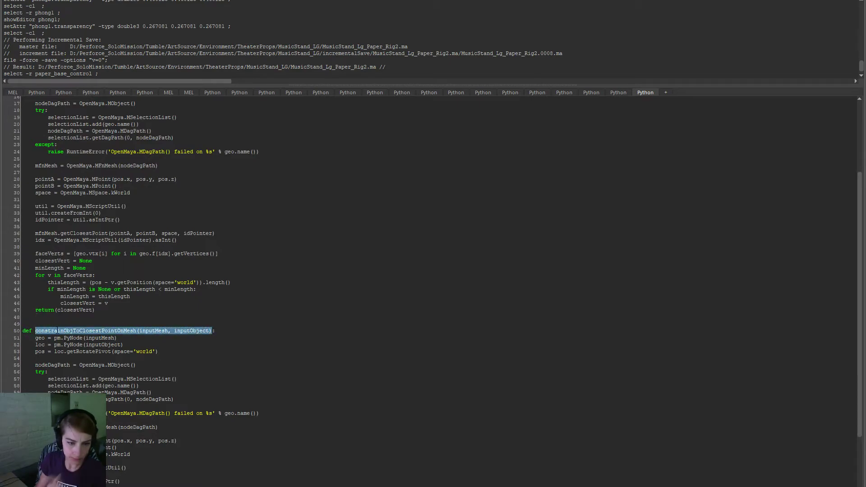
{"action": "scroll", "coordinate": [196, 383], "scroll_direction": "down", "scroll_amount": 5}
{"action": "left_click", "coordinate": [216, 399]}
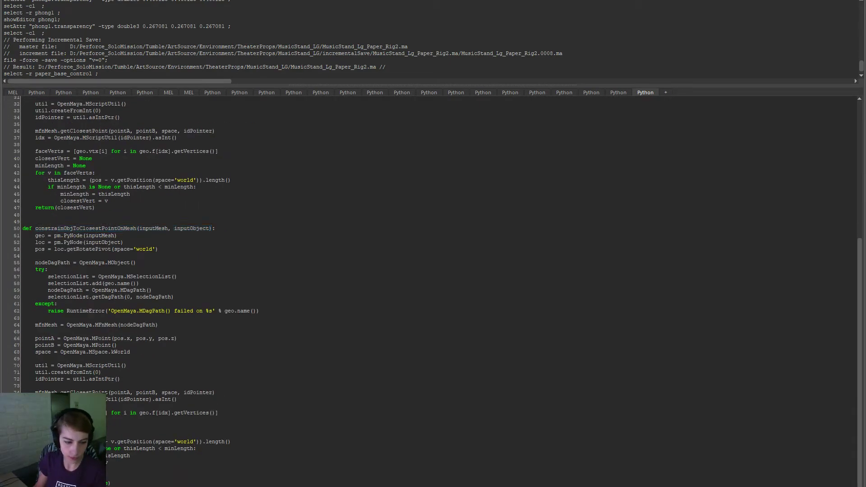
{"action": "scroll", "coordinate": [433, 292], "scroll_direction": "down", "scroll_amount": 1}
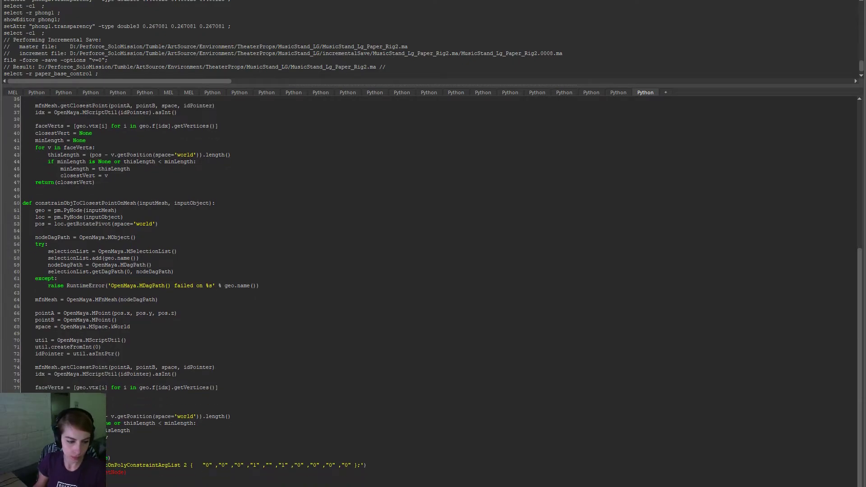
{"action": "scroll", "coordinate": [433, 291], "scroll_direction": "down", "scroll_amount": 1}
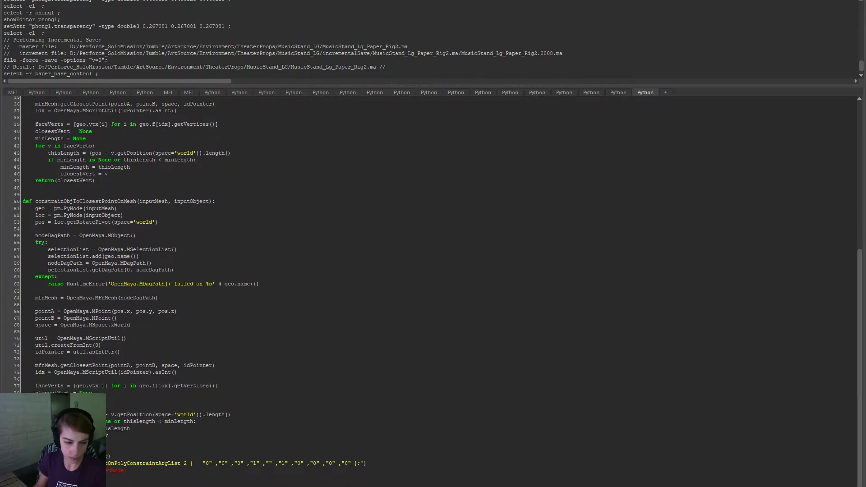
{"action": "scroll", "coordinate": [434, 280], "scroll_direction": "down", "scroll_amount": 1}
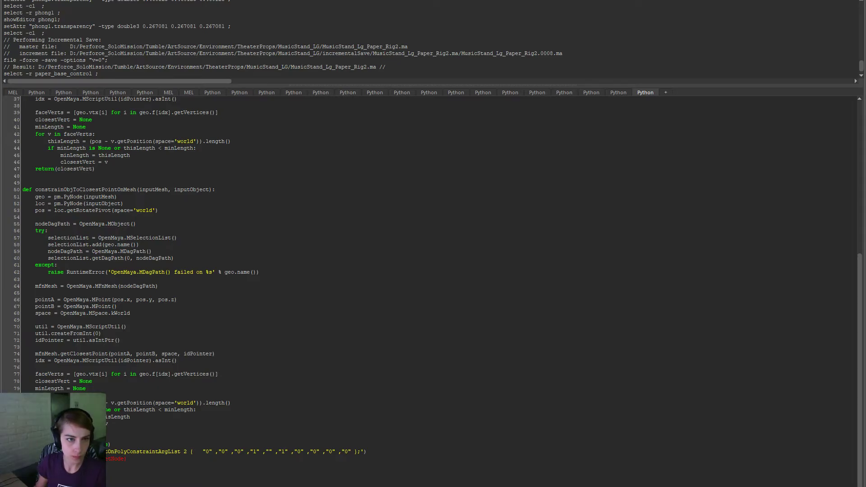
{"action": "left_click_drag", "start_coordinate": [433, 1], "coordinate": [865, 10]}
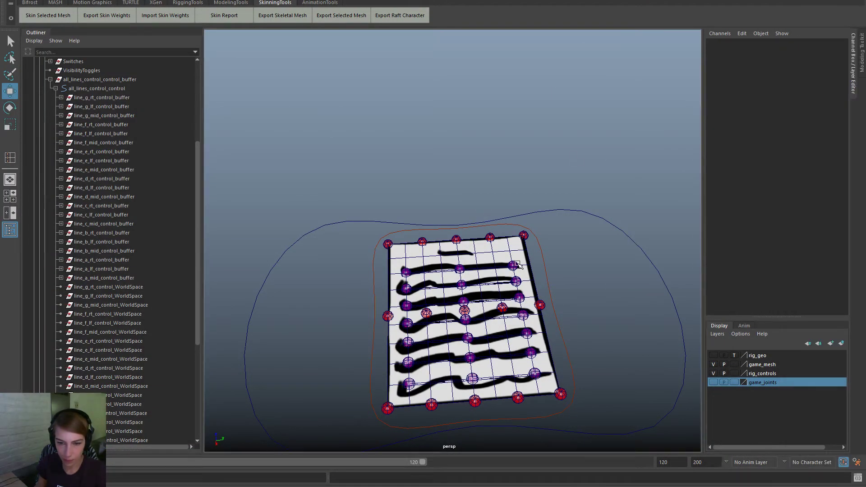
Step: Rename the paper plane mesh pPlane14 as paper_mesh
{"action": "left_click", "coordinate": [520, 252]}
{"action": "left_click", "coordinate": [735, 43]}
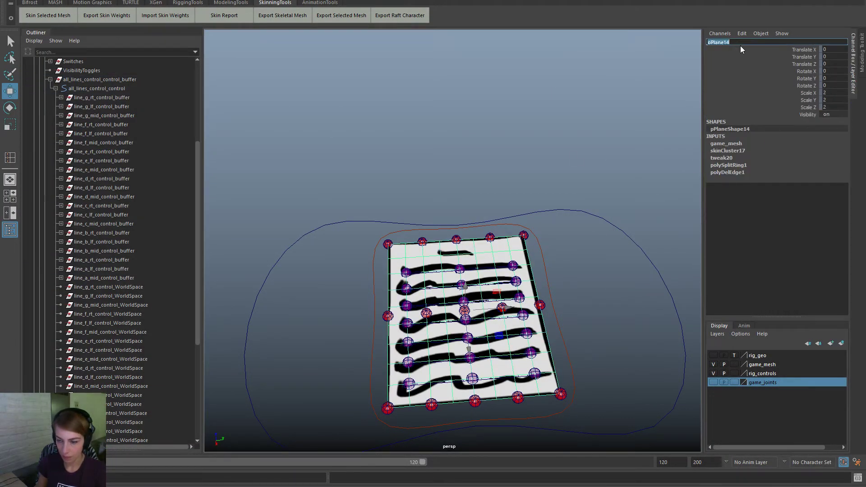
{"action": "type", "text": "paper_mesh"}
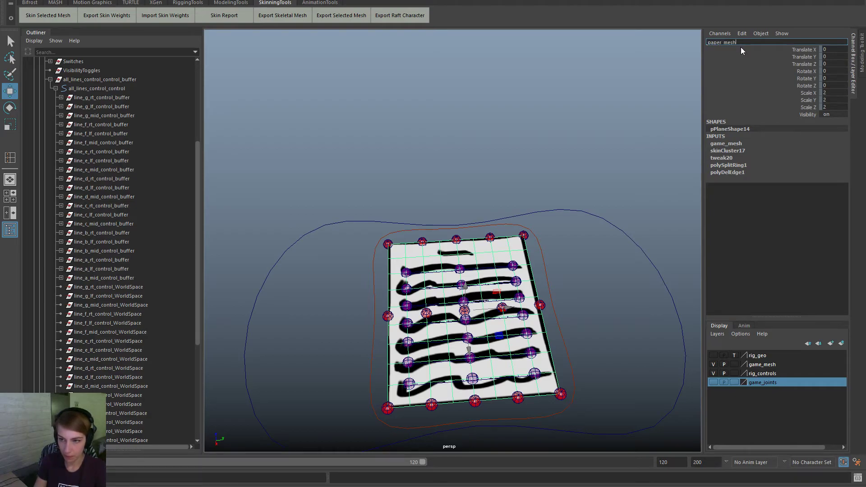
{"action": "key", "text": "Return"}
Step: Collapse the Rig hierarchy in the Outliner and open the name of paper_mesh for editing
{"action": "scroll", "coordinate": [139, 155], "scroll_direction": "up", "scroll_amount": 5}
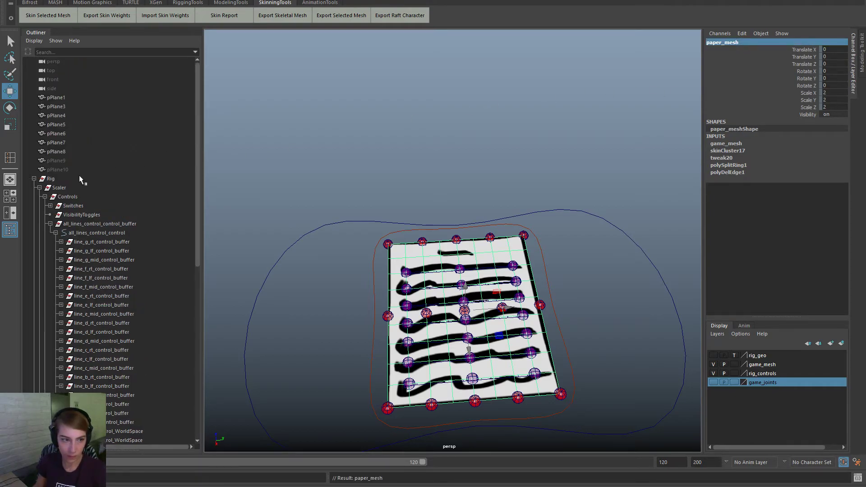
{"action": "left_click", "coordinate": [35, 179]}
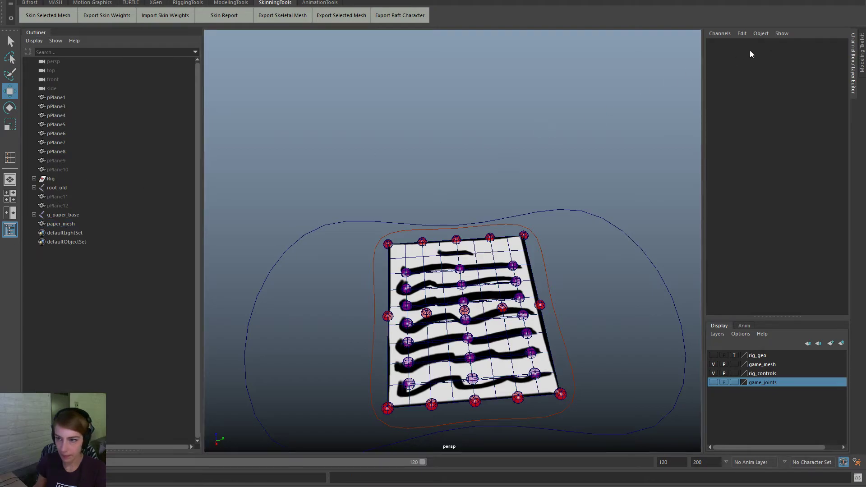
{"action": "left_click", "coordinate": [754, 49]}
{"action": "double_click", "coordinate": [750, 43]}
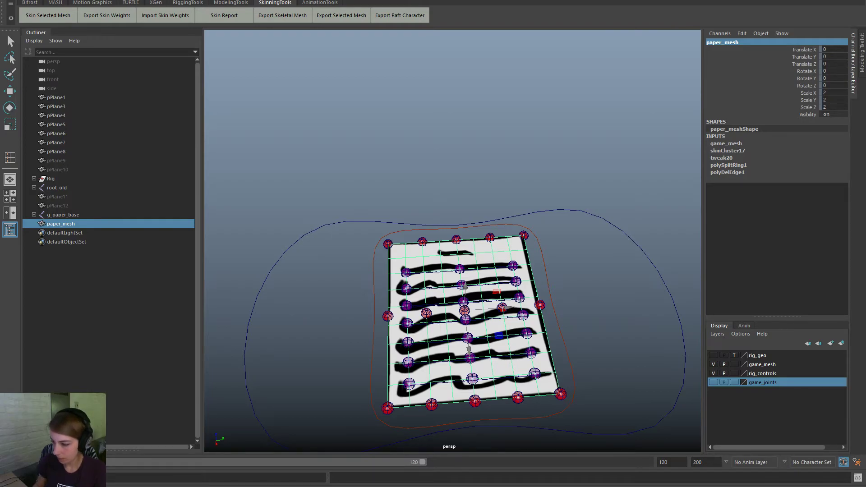
Step: Check the name of the parent buffer of paper_bot1Handle and return to the handle
{"action": "left_click", "coordinate": [388, 411]}
{"action": "key", "text": "w"}
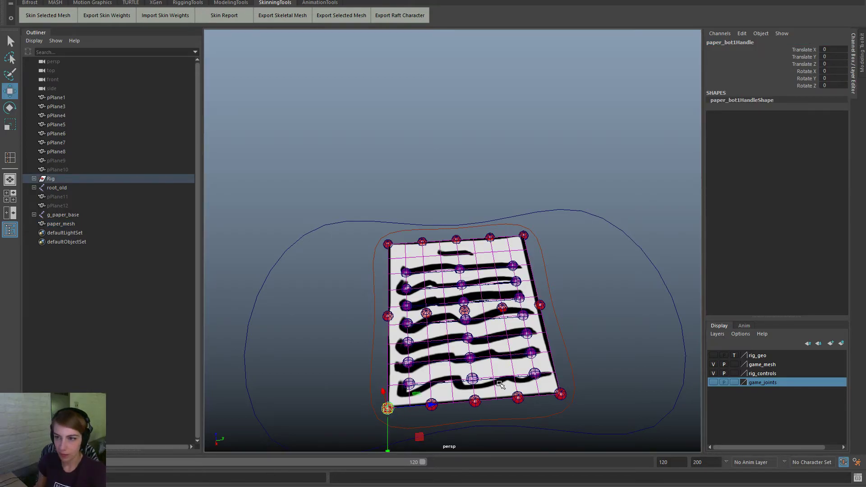
{"action": "key", "text": "Up"}
{"action": "double_click", "coordinate": [738, 43]}
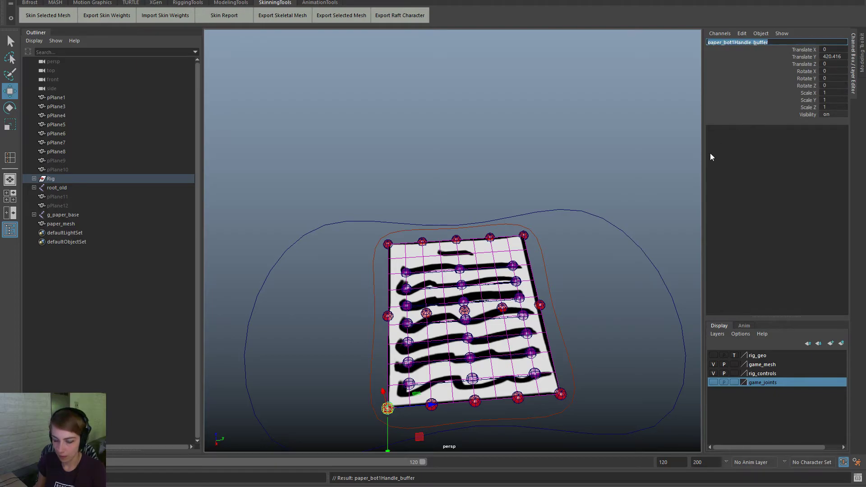
{"action": "key", "text": "Return"}
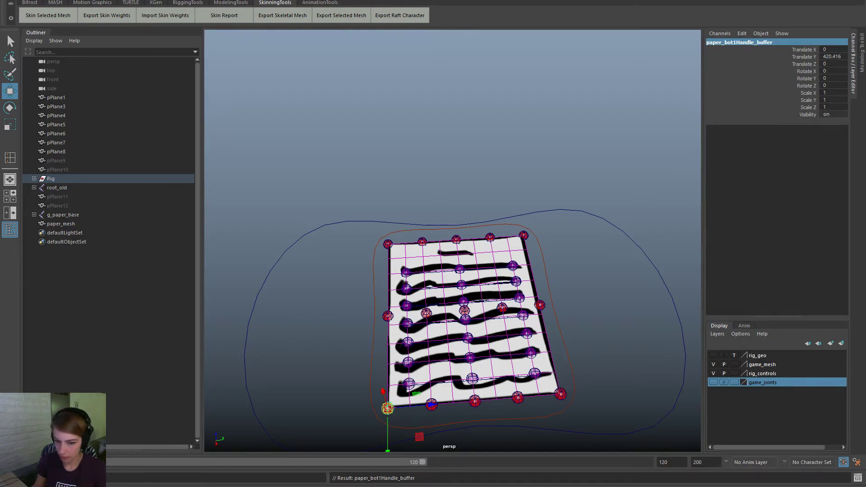
{"action": "right_click_drag", "start_coordinate": [598, 392], "coordinate": [605, 395], "text": "alt"}
{"action": "key", "text": "Down"}
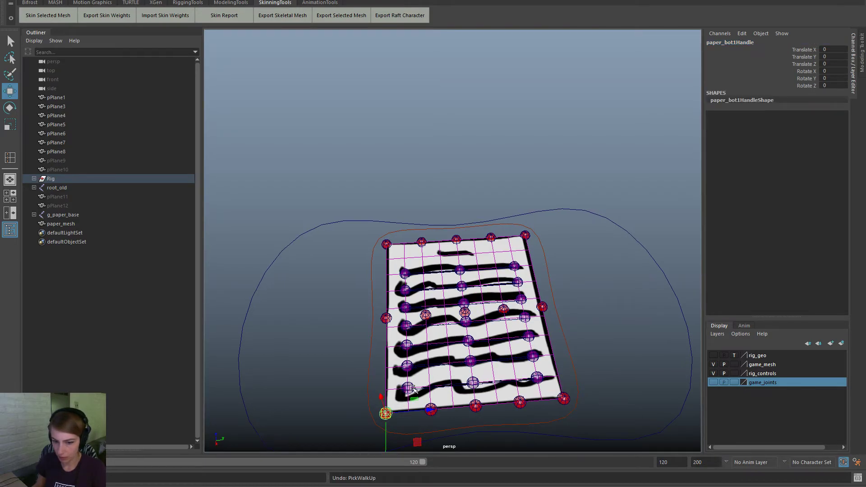
Step: Select the parent buffer of line_g_rt_control and inspect its Translate X channel
{"action": "left_click", "coordinate": [410, 387]}
{"action": "key", "text": "Up"}
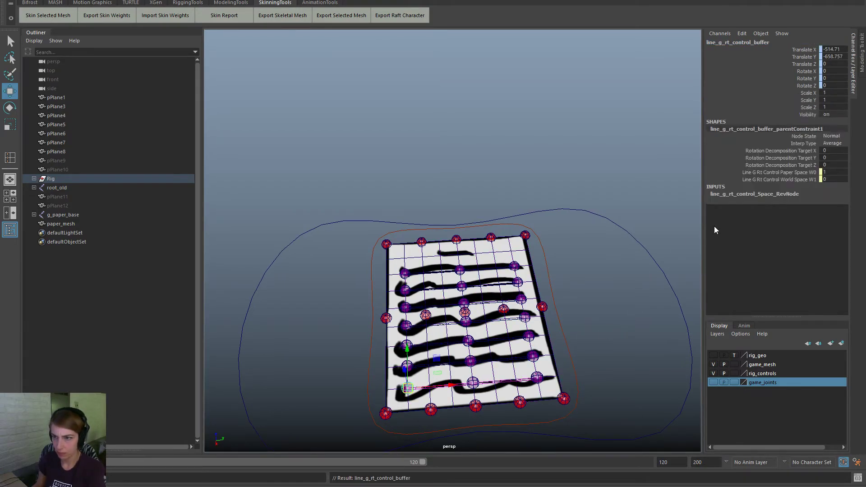
{"action": "left_click", "coordinate": [773, 48]}
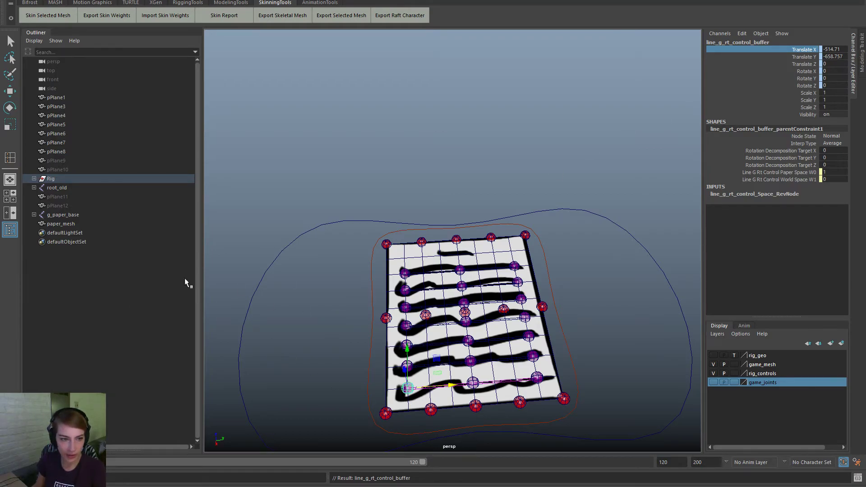
Step: Expand Rig, Scaler and Controls in the Outliner, select paper_base_control and examine its child nodes
{"action": "left_click", "coordinate": [34, 179]}
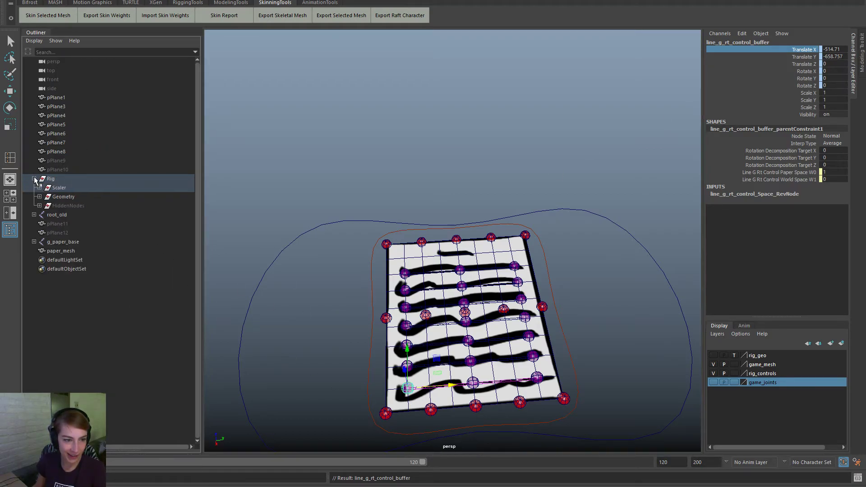
{"action": "left_click", "coordinate": [40, 188]}
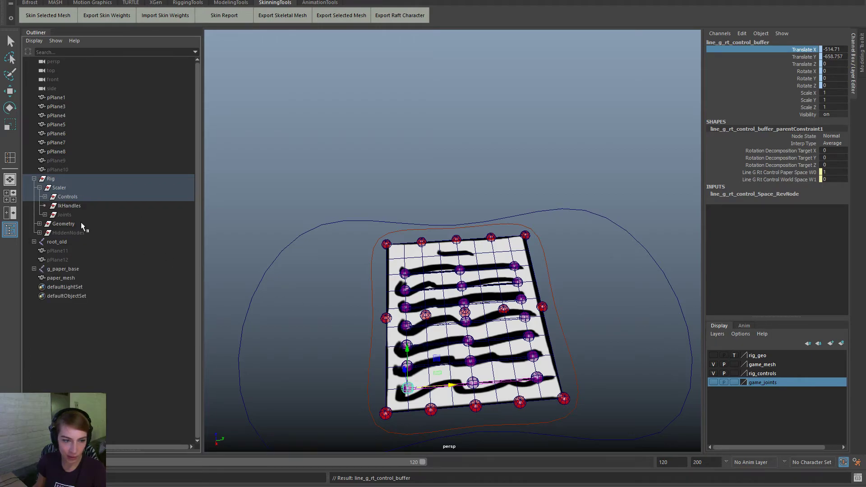
{"action": "left_click", "coordinate": [45, 197]}
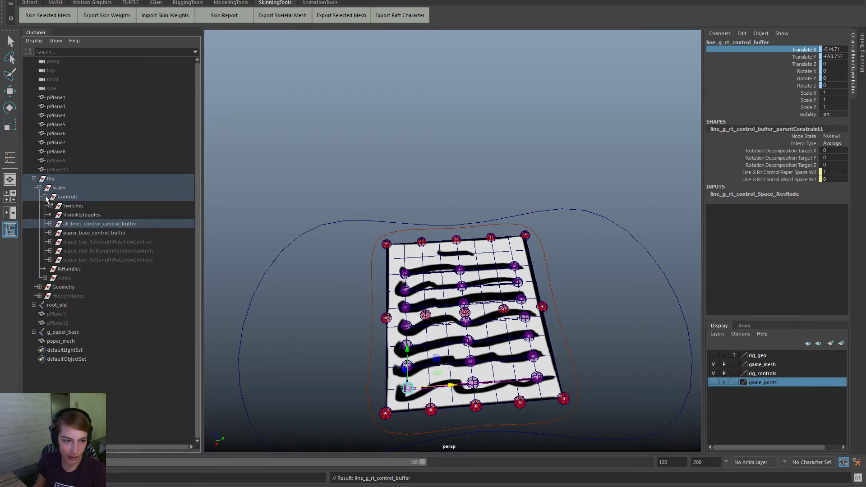
{"action": "left_click", "coordinate": [371, 259]}
{"action": "key", "text": "f"}
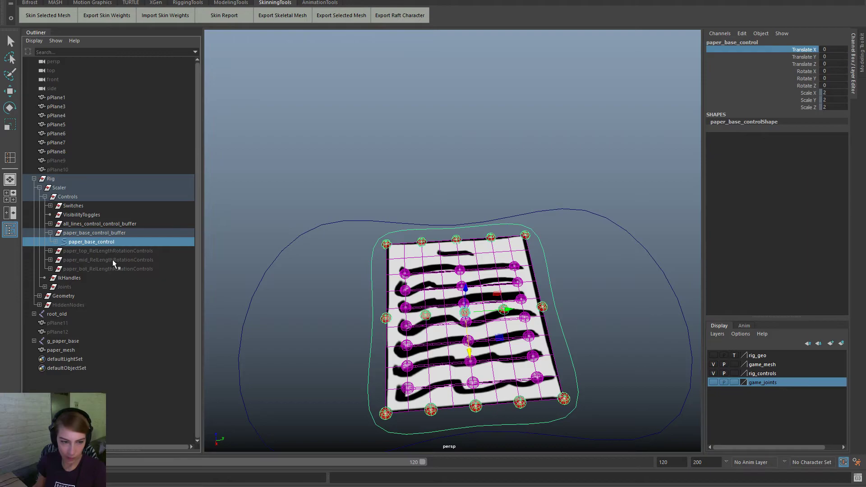
{"action": "left_click", "coordinate": [55, 242]}
{"action": "scroll", "coordinate": [84, 251], "scroll_direction": "down", "scroll_amount": 5}
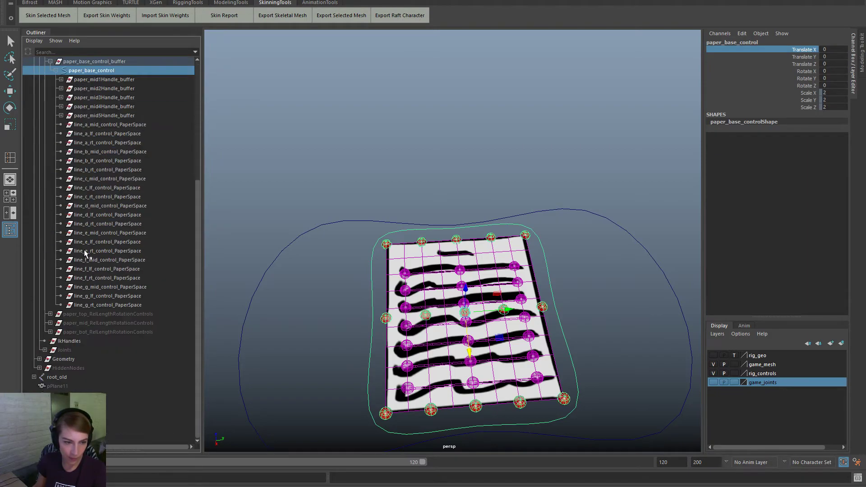
{"action": "scroll", "coordinate": [84, 252], "scroll_direction": "up", "scroll_amount": 2}
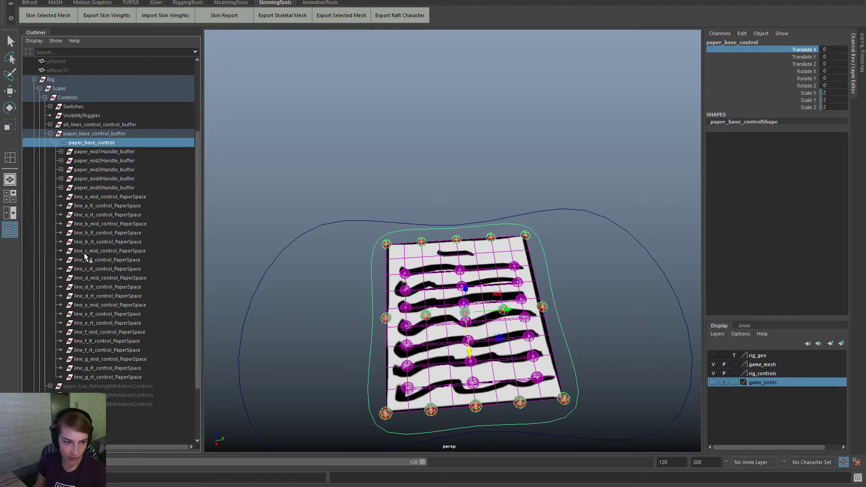
Step: Copy the name of line_g_rt_control_PaperSpace for the constrainObjToClosestPointOnMesh call and try running the script
{"action": "left_click", "coordinate": [142, 196]}
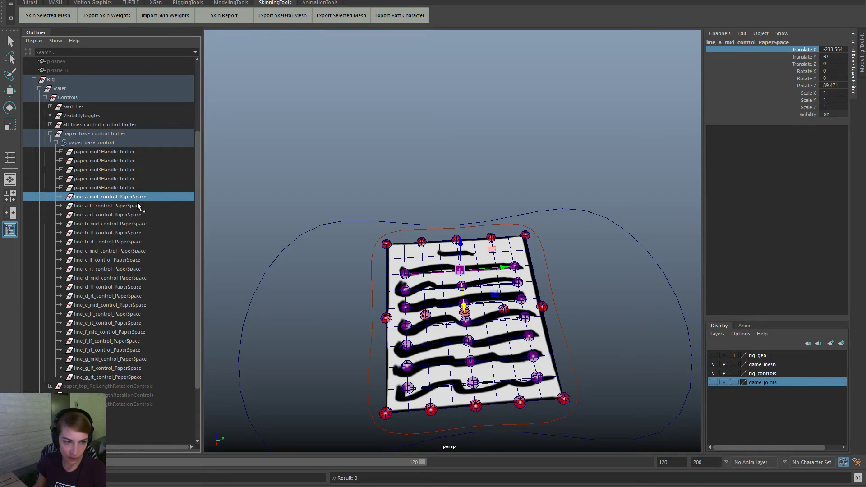
{"action": "left_click", "coordinate": [113, 377]}
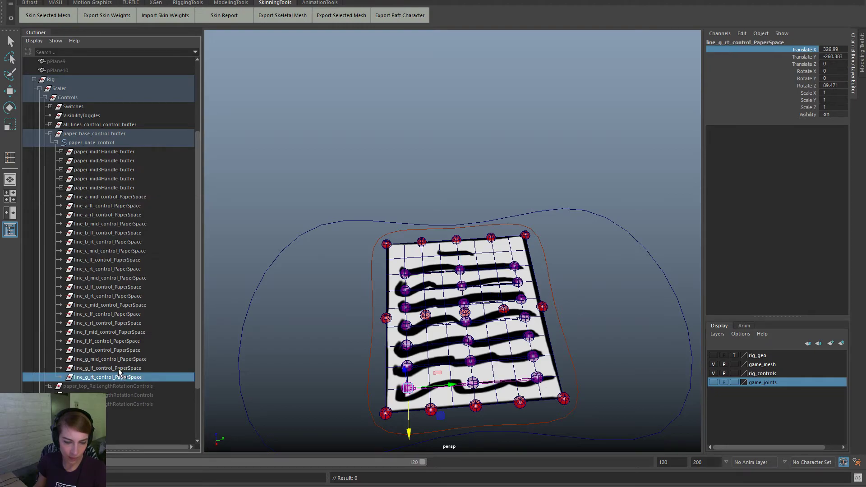
{"action": "double_click", "coordinate": [123, 378]}
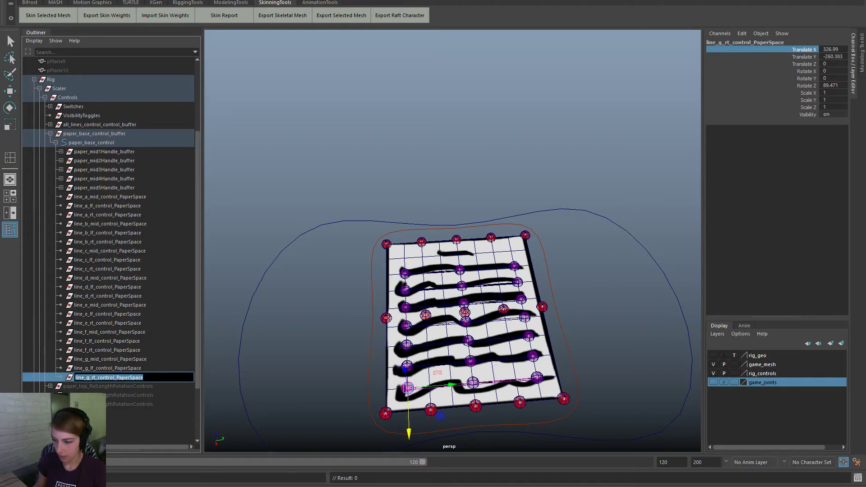
{"action": "key", "text": "Return"}
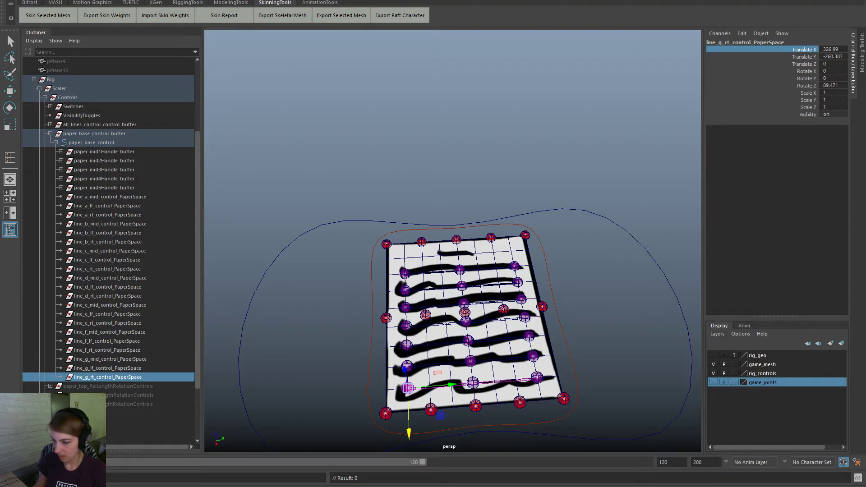
{"action": "key", "text": "ctrl+Return"}
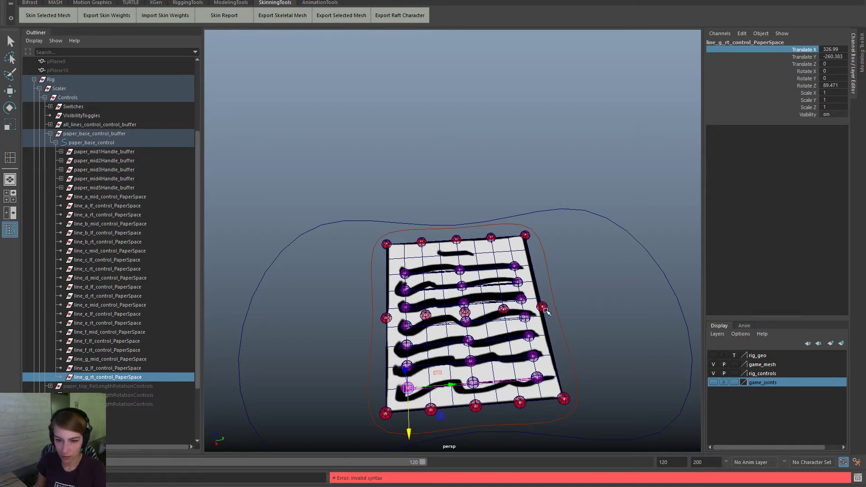
Step: Copy the name of paper_mesh into the call and run it to constrain line_g_rt_control_PaperSpace to the mesh
{"action": "left_click", "coordinate": [523, 274]}
{"action": "double_click", "coordinate": [724, 43]}
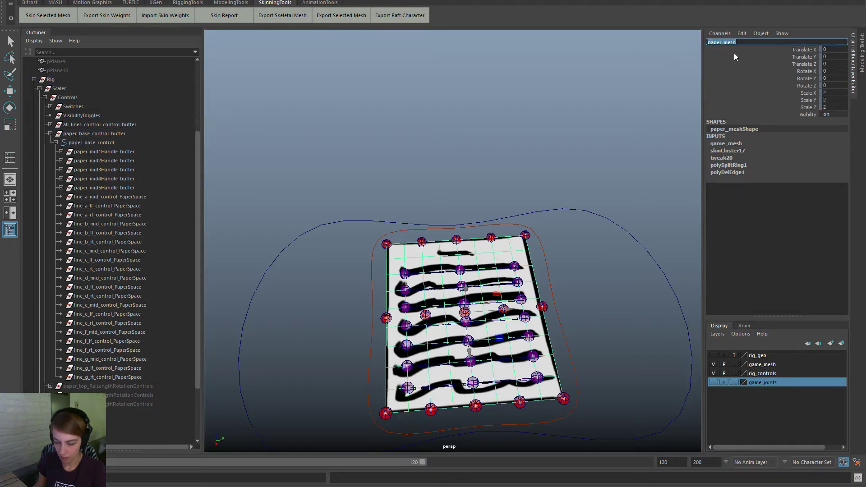
{"action": "key", "text": "Return"}
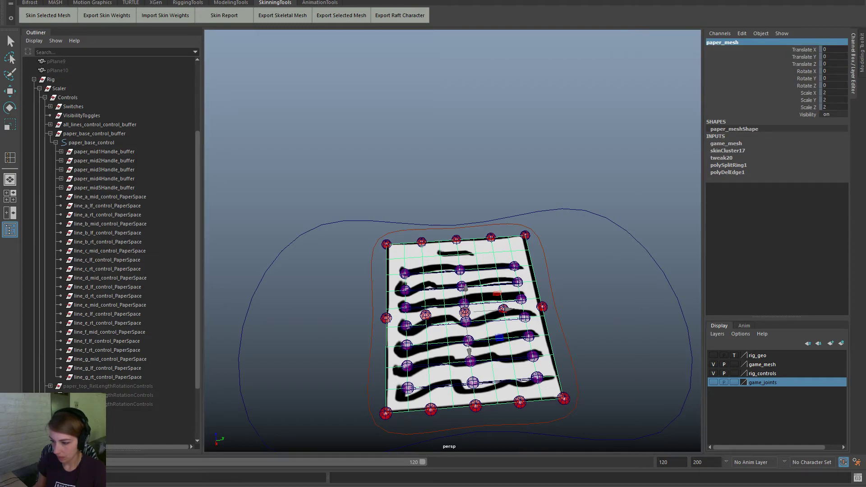
{"action": "key", "text": "ctrl+Return"}
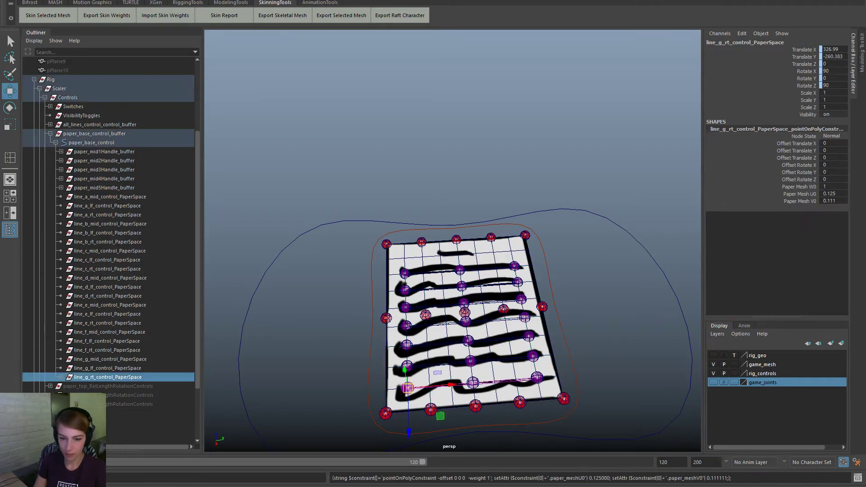
Step: Test the constraint by moving paper_mid2Handle to about X -173, Y 214, Z 56, and undo the move
{"action": "left_click", "coordinate": [469, 417]}
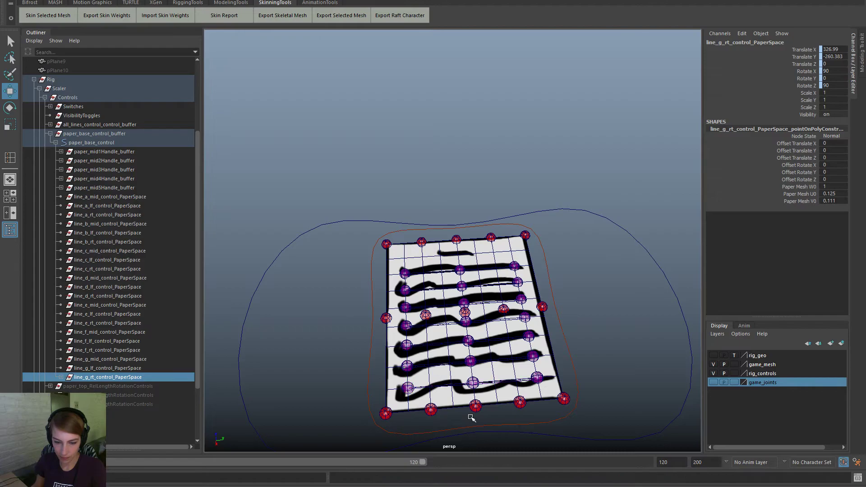
{"action": "left_click", "coordinate": [425, 315]}
{"action": "left_click_drag", "start_coordinate": [425, 315], "coordinate": [444, 380]}
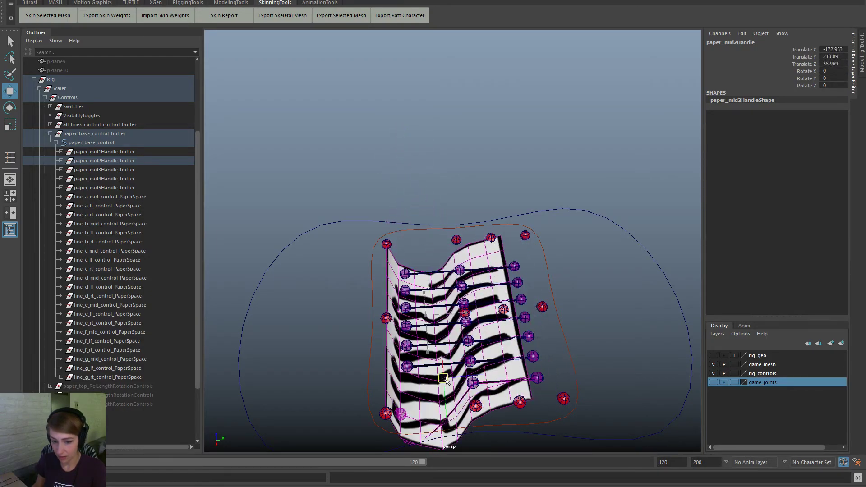
{"action": "key", "text": "ctrl+z"}
Step: Complete the script's loop list with 'd', 'e', 'f', 'g' and run it to constrain all line PaperSpace nodes to paper_mesh
{"action": "left_click_drag", "start_coordinate": [865, 6], "coordinate": [494, 99]}
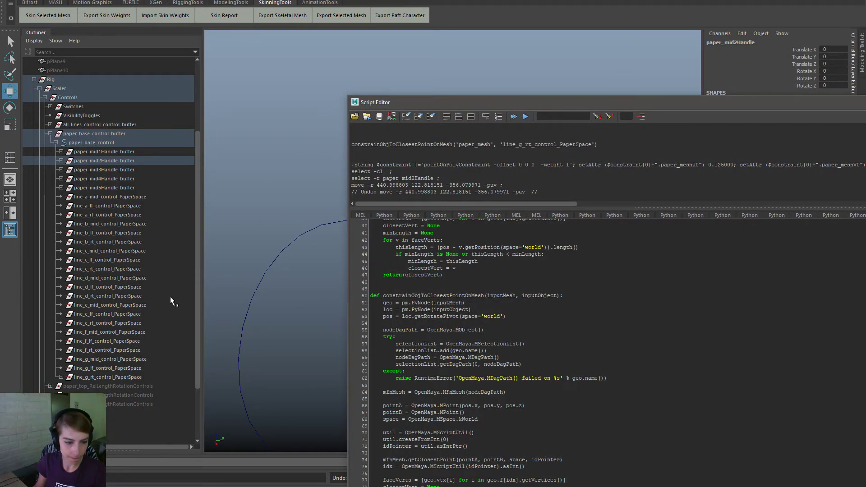
{"action": "double_click", "coordinate": [451, 102]}
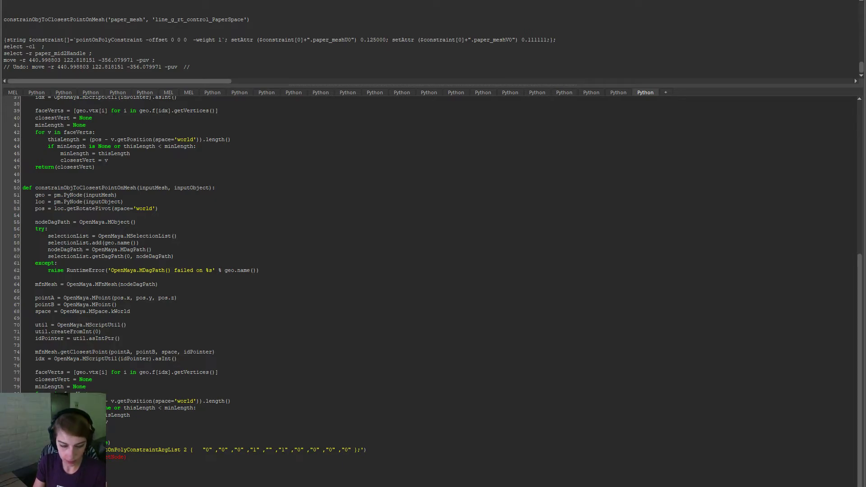
{"action": "type", "text": "d'"}
{"action": "key", "text": "BackSpace"}
{"action": "key", "text": "BackSpace"}
{"action": "key", "text": "BackSpace"}
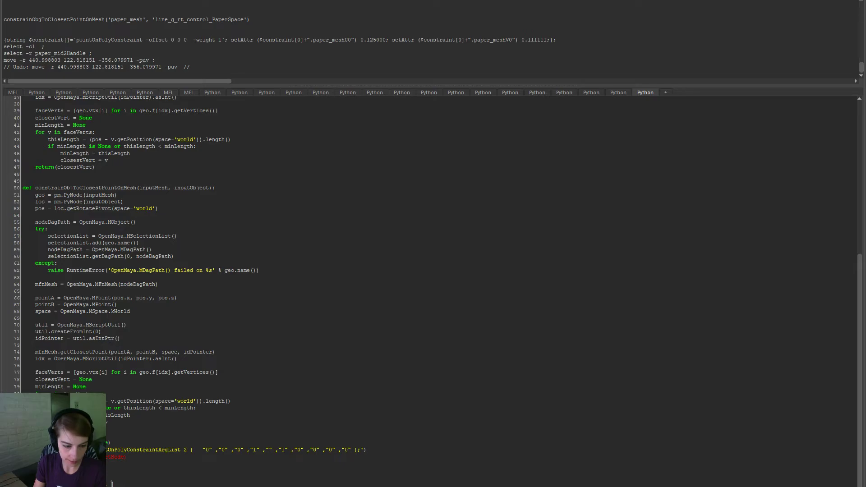
{"action": "type", "text": "'d', 'e', 'f', 'g',"}
{"action": "left_click_drag", "start_coordinate": [111, 1], "coordinate": [281, 44]}
{"action": "double_click", "coordinate": [281, 44]}
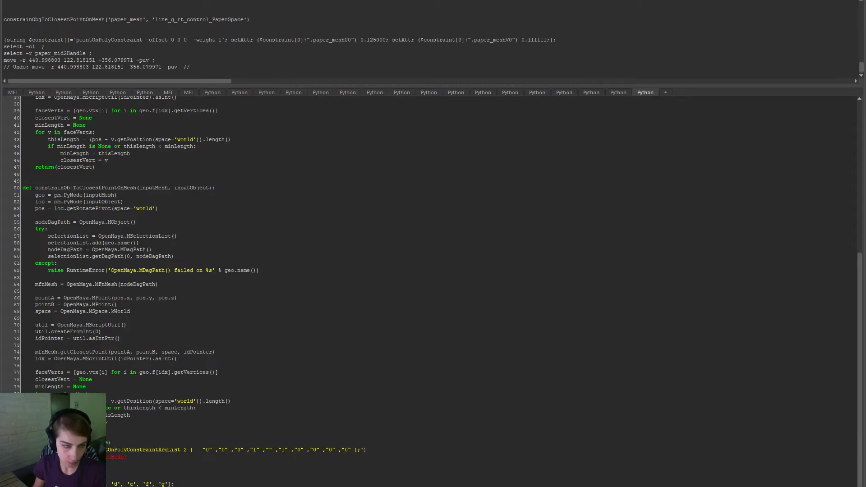
{"action": "key", "text": "alt+Tab"}
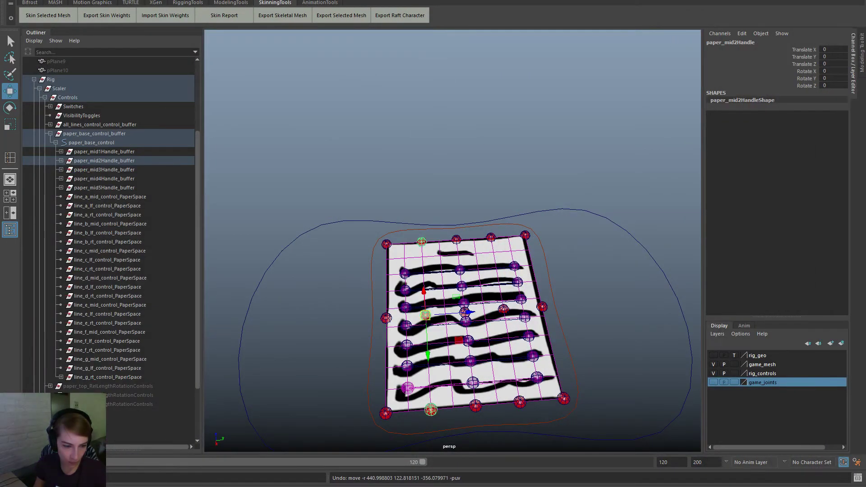
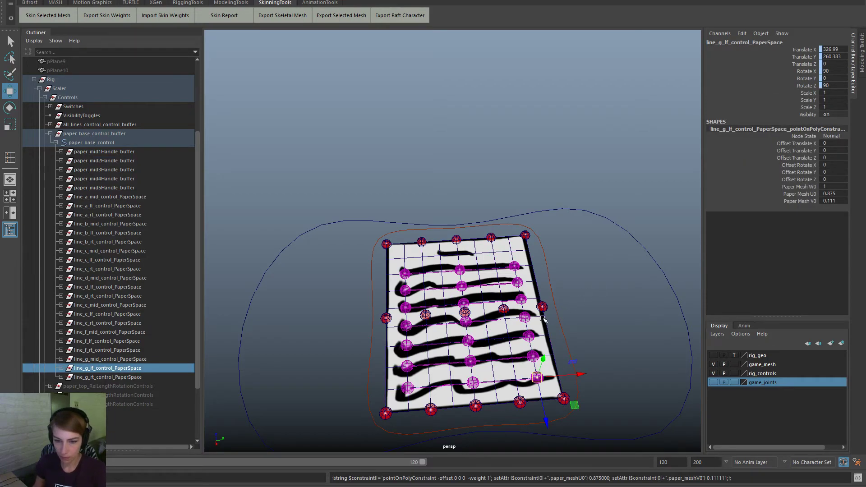
Step: Test the line controls by moving paper_mid3Handle to about X 216, Y -272, Z -131 and shifting it further, and undo the moves
{"action": "scroll", "coordinate": [457, 336], "scroll_direction": "up", "scroll_amount": 2}
{"action": "left_click", "coordinate": [459, 315]}
{"action": "left_click_drag", "start_coordinate": [461, 316], "coordinate": [430, 235]}
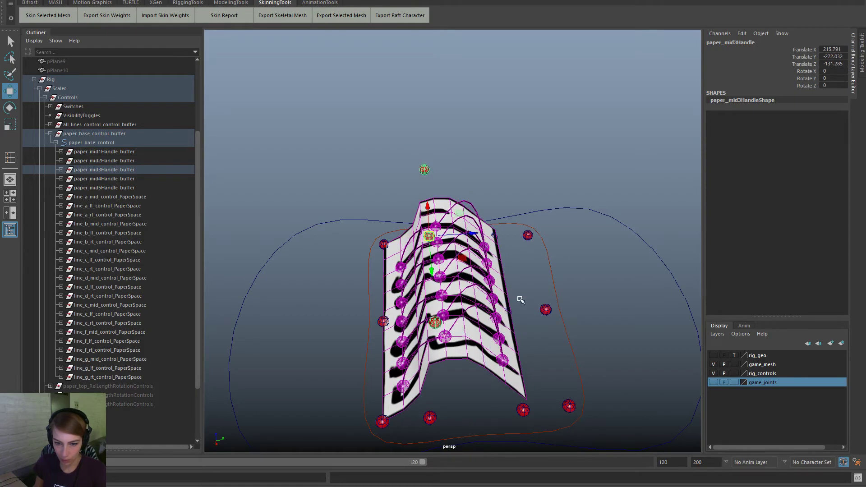
{"action": "left_click_drag", "start_coordinate": [518, 300], "coordinate": [423, 285], "text": "alt"}
{"action": "left_click_drag", "start_coordinate": [435, 230], "coordinate": [460, 217]}
{"action": "key", "text": "ctrl+z"}
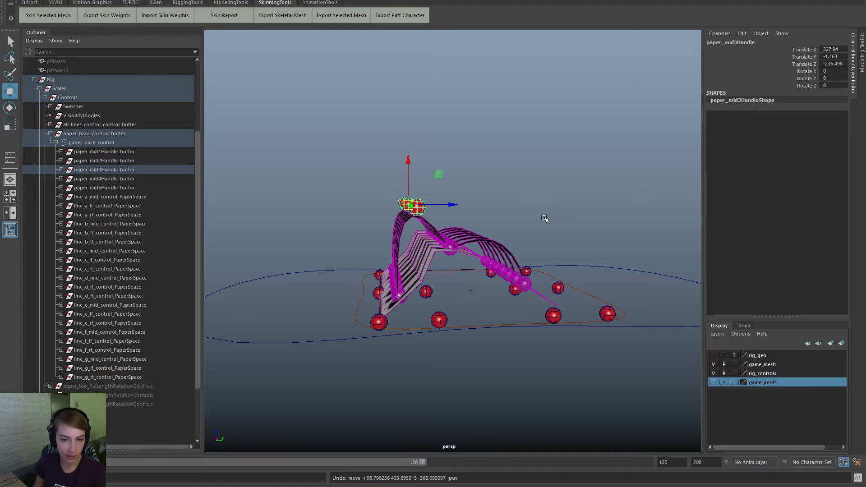
{"action": "key", "text": "ctrl+z"}
{"action": "key", "text": "ctrl+z"}
{"action": "left_click", "coordinate": [551, 226]}
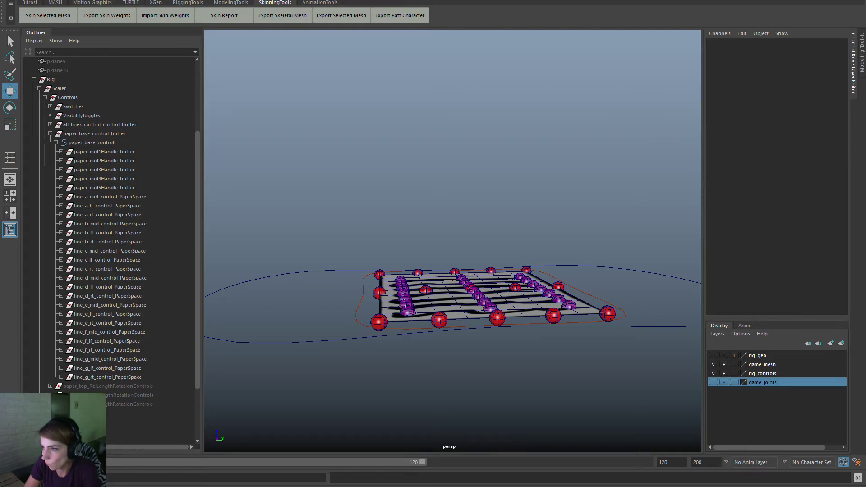
Step: Raise paper_mid3Handle well above the paper, to about X 508, Y -334, Z 81, and undo the move
{"action": "left_click_drag", "start_coordinate": [545, 323], "coordinate": [513, 359], "text": "alt"}
{"action": "scroll", "coordinate": [506, 350], "scroll_direction": "up", "scroll_amount": 1}
{"action": "left_click", "coordinate": [463, 319]}
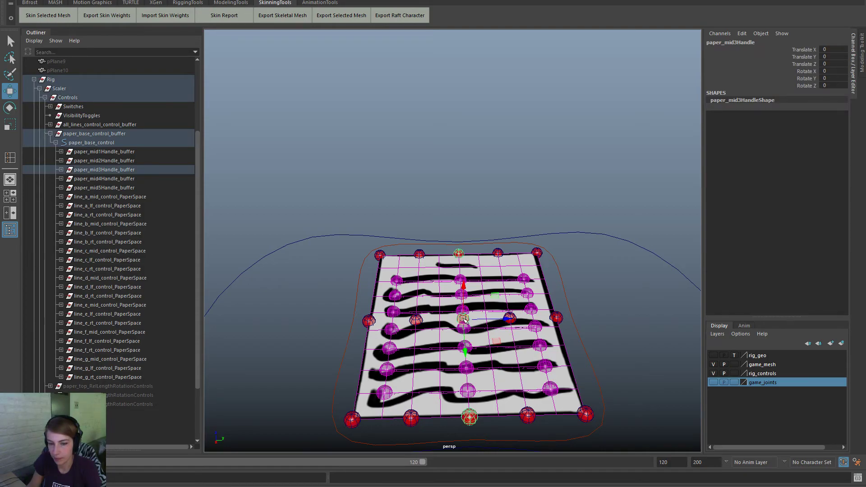
{"action": "left_click_drag", "start_coordinate": [462, 319], "coordinate": [490, 152]}
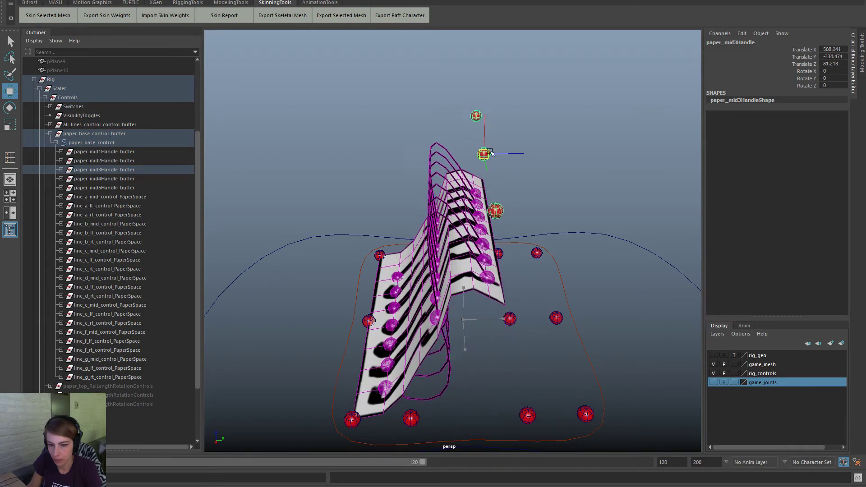
{"action": "key", "text": "ctrl+z"}
{"action": "key", "text": "ctrl+z"}
{"action": "key", "text": "ctrl+z"}
{"action": "key", "text": "ctrl+z"}
{"action": "key", "text": "ctrl+z"}
{"action": "key", "text": "ctrl+z"}
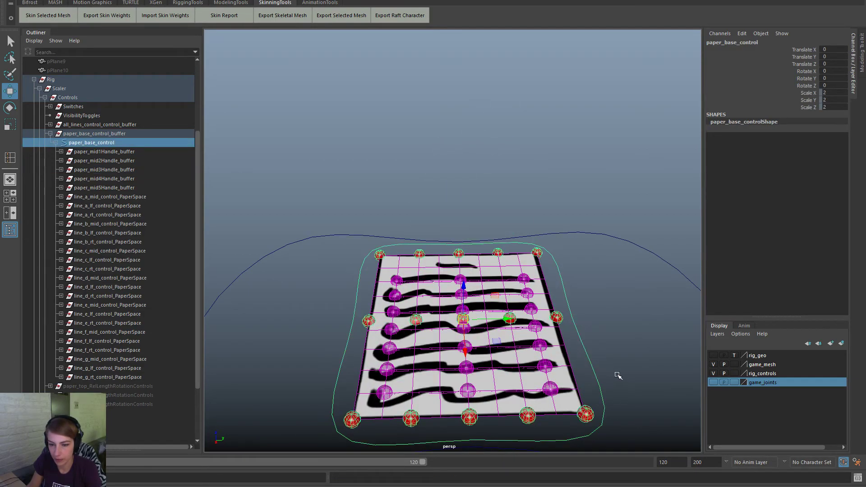
Step: Select paper_base_control and set a keyframe on its translate and rotate channels in the rest position
{"action": "scroll", "coordinate": [618, 375], "scroll_direction": "down", "scroll_amount": 2}
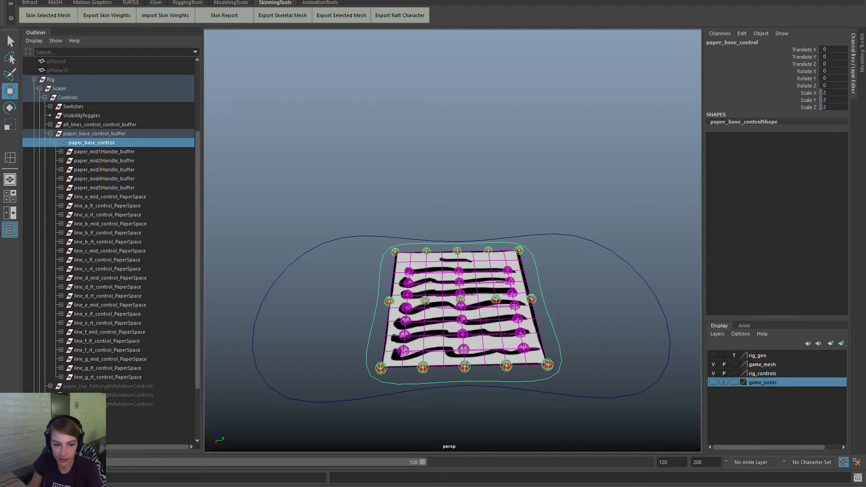
{"action": "left_click", "coordinate": [343, 169]}
{"action": "scroll", "coordinate": [329, 201], "scroll_direction": "up", "scroll_amount": 2}
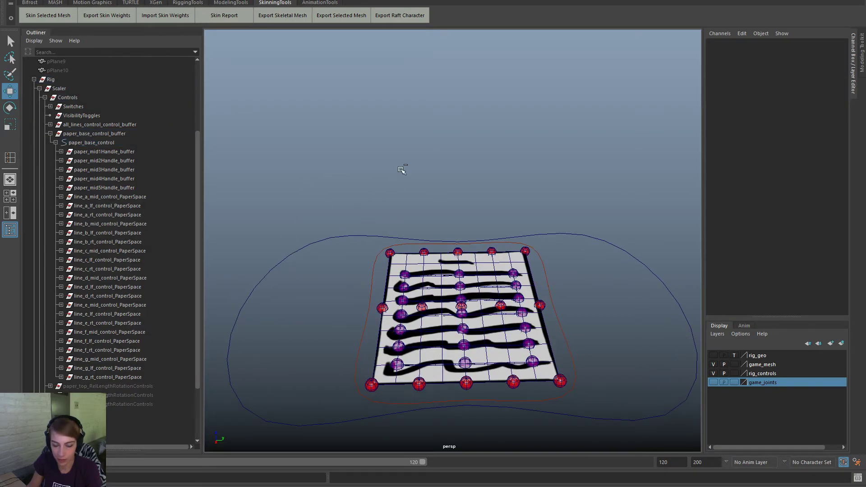
{"action": "key", "text": "ctrl+s"}
{"action": "left_click", "coordinate": [548, 275]}
{"action": "scroll", "coordinate": [541, 280], "scroll_direction": "down", "scroll_amount": 2}
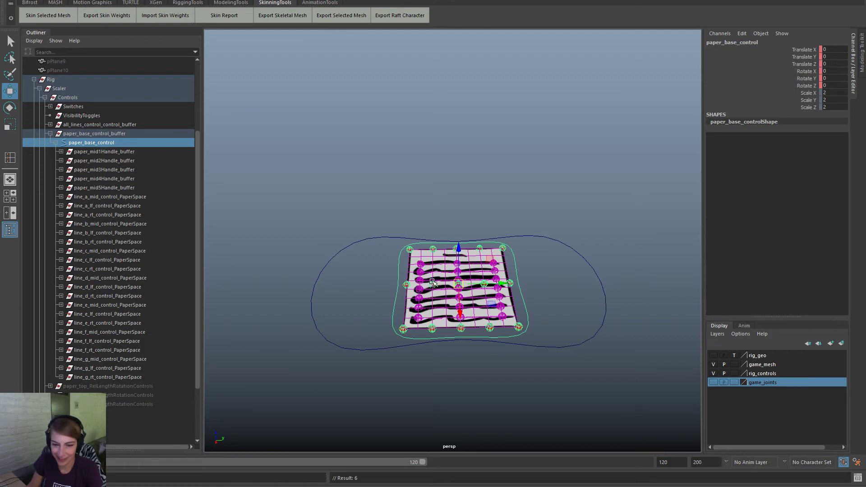
Step: Lift paper_base_control away from the origin and rotate it to about 43, 22 and 4 degrees in X, Y and Z
{"action": "left_click_drag", "start_coordinate": [458, 283], "coordinate": [500, 217]}
{"action": "key", "text": "e"}
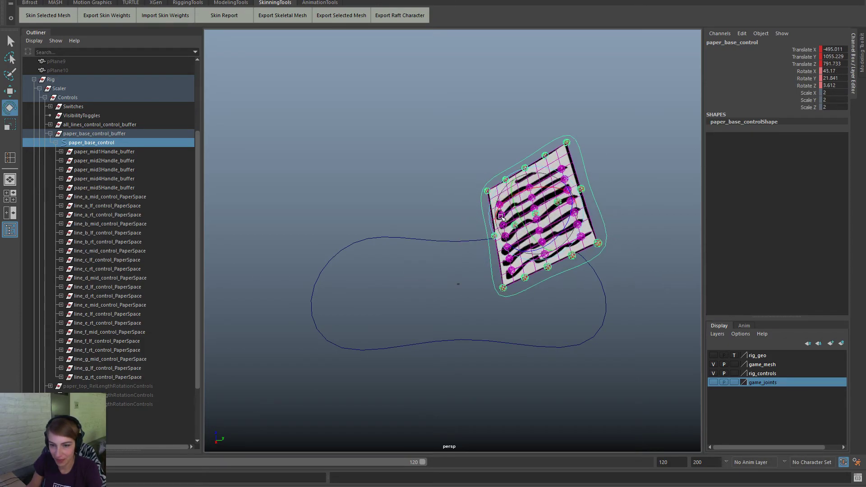
{"action": "left_click", "coordinate": [662, 192]}
{"action": "left_click", "coordinate": [536, 213]}
{"action": "key", "text": "w"}
Step: Move paper_bot2Handle to about X -338, Y -153, Z 162 to bend the paper's lower edge
{"action": "left_click_drag", "start_coordinate": [621, 234], "coordinate": [510, 254], "text": "alt"}
{"action": "left_click", "coordinate": [514, 259]}
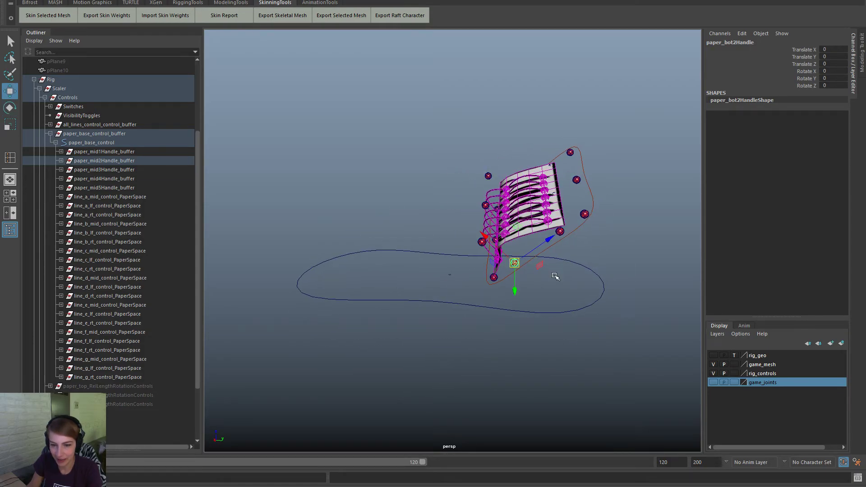
{"action": "left_click_drag", "start_coordinate": [555, 275], "coordinate": [544, 290], "text": "alt"}
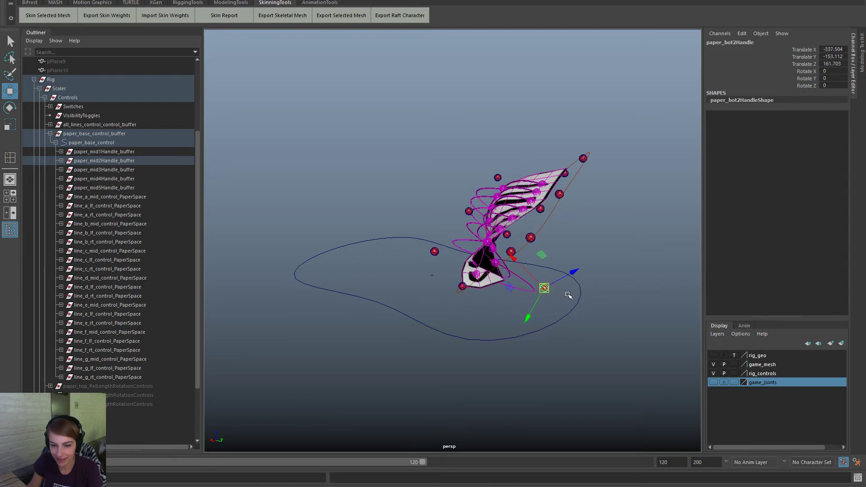
{"action": "left_click_drag", "start_coordinate": [553, 235], "coordinate": [535, 262], "text": "alt"}
Step: Pull paper_top4Handle away from the paper's upper edge to about X 549, Y 20, Z -115
{"action": "left_click", "coordinate": [573, 212]}
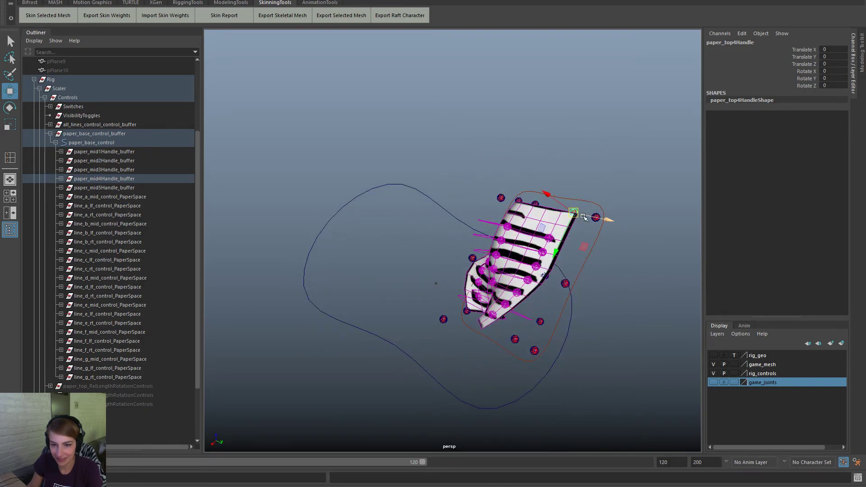
{"action": "left_click_drag", "start_coordinate": [558, 201], "coordinate": [494, 173]}
{"action": "left_click_drag", "start_coordinate": [492, 271], "coordinate": [617, 229], "text": "alt"}
{"action": "left_click_drag", "start_coordinate": [418, 153], "coordinate": [432, 125]}
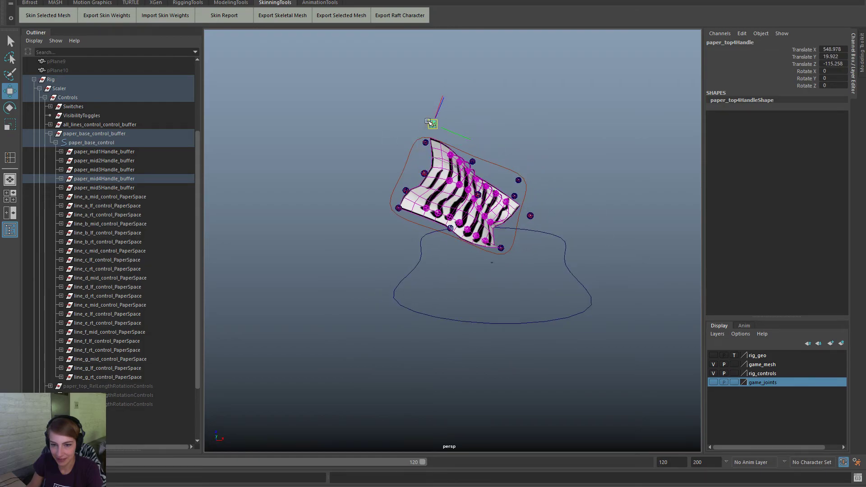
{"action": "left_click_drag", "start_coordinate": [607, 244], "coordinate": [527, 281], "text": "alt"}
{"action": "left_click", "coordinate": [526, 285]}
Step: Undo the recent moves of the paper's upper and lower edge handles
{"action": "key", "text": "ctrl+z"}
{"action": "key", "text": "ctrl+z"}
{"action": "key", "text": "ctrl+z"}
{"action": "key", "text": "ctrl+z"}
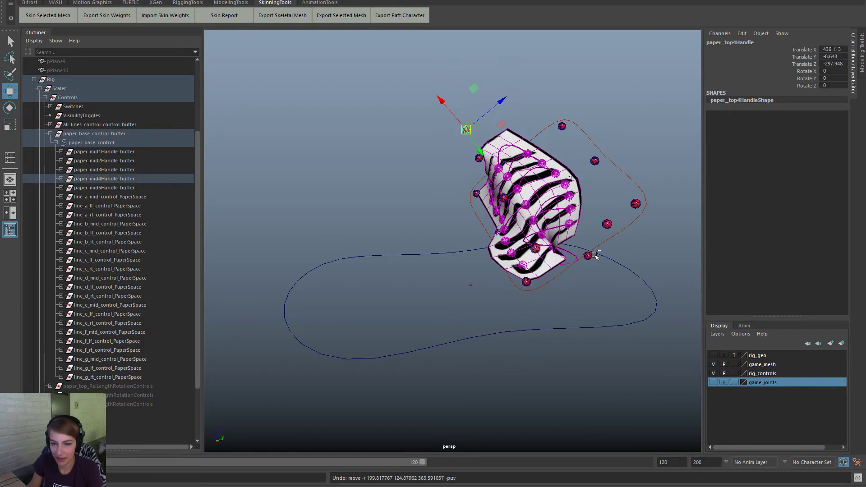
Step: Pose the paper by moving paper_mid3Handle to about X 258, Y 12, Z -52 and displacing further edge handles
{"action": "left_click_drag", "start_coordinate": [586, 259], "coordinate": [511, 216], "text": "alt"}
{"action": "left_click_drag", "start_coordinate": [528, 174], "coordinate": [516, 188]}
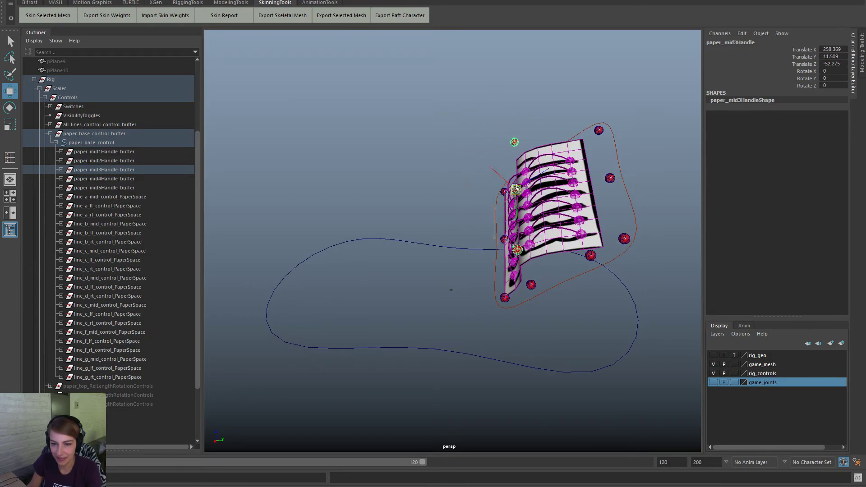
{"action": "left_click", "coordinate": [515, 141]}
{"action": "left_click_drag", "start_coordinate": [641, 205], "coordinate": [583, 329], "text": "alt"}
{"action": "left_click", "coordinate": [547, 258]}
{"action": "left_click_drag", "start_coordinate": [546, 258], "coordinate": [474, 341]}
{"action": "left_click", "coordinate": [518, 350]}
{"action": "left_click_drag", "start_coordinate": [565, 283], "coordinate": [570, 251], "text": "alt"}
Step: Select the paper and line controls and play the animation to examine how the lines follow the bending paper
{"action": "left_click_drag", "start_coordinate": [631, 243], "coordinate": [462, 105], "text": "alt"}
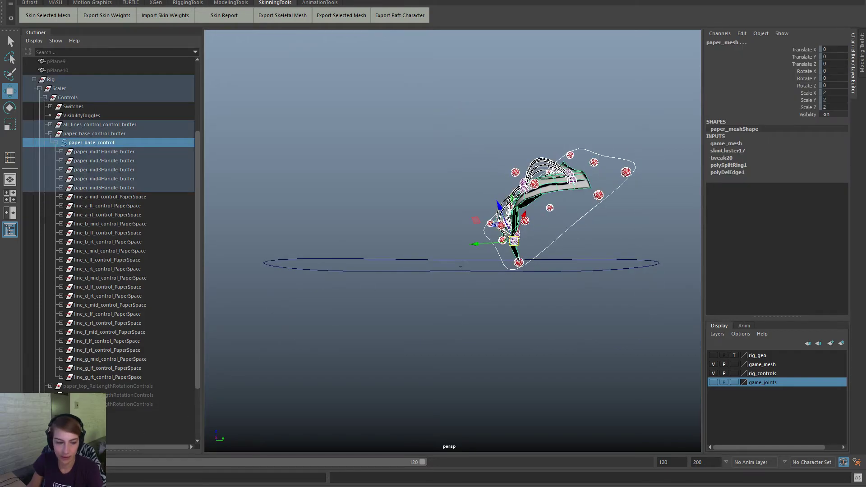
{"action": "key", "text": "alt+v"}
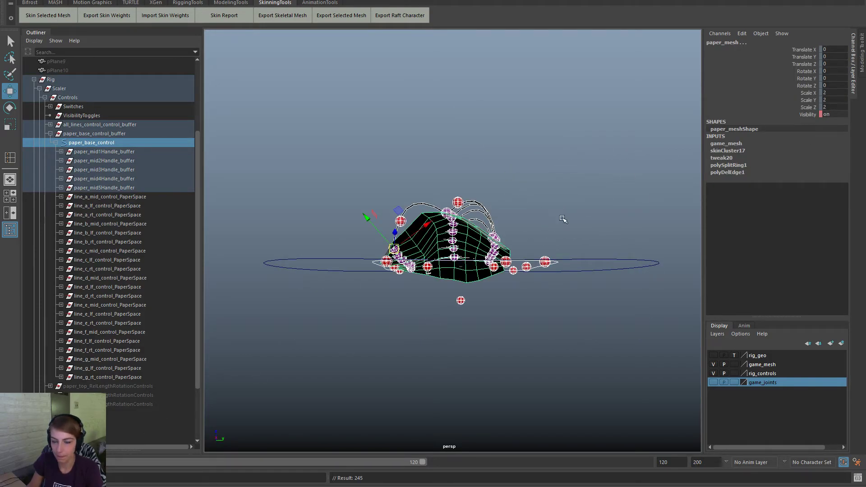
{"action": "left_click_drag", "start_coordinate": [514, 268], "coordinate": [517, 293], "text": "alt"}
{"action": "left_click", "coordinate": [476, 299]}
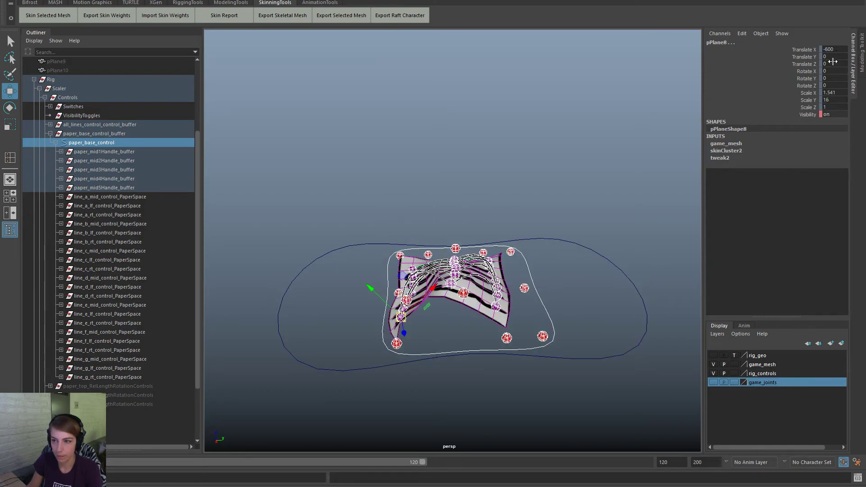
Step: Set translation and rotation of the line controls to 0 and key them at the bent-paper pose
{"action": "left_click_drag", "start_coordinate": [484, 298], "coordinate": [484, 212], "text": "alt"}
{"action": "left_click_drag", "start_coordinate": [834, 49], "coordinate": [837, 87]}
{"action": "type", "text": "0"}
{"action": "key", "text": "Return"}
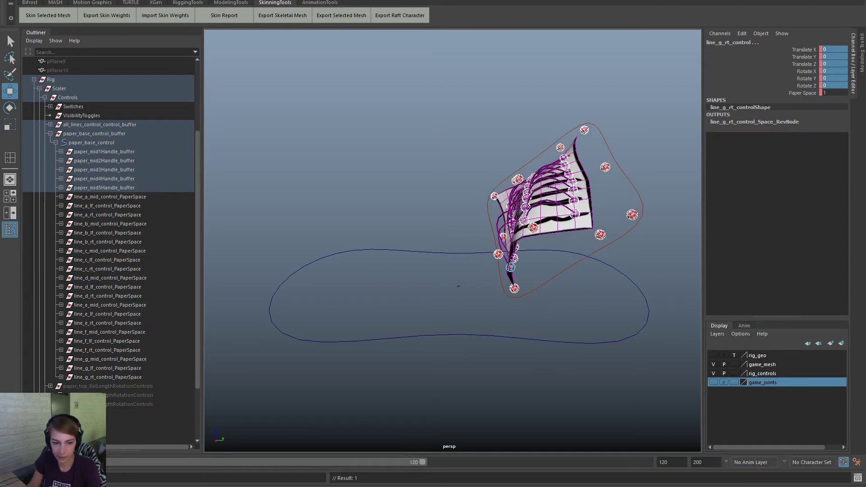
{"action": "scroll", "coordinate": [371, 388], "scroll_direction": "up", "scroll_amount": 2}
{"action": "key", "text": "s"}
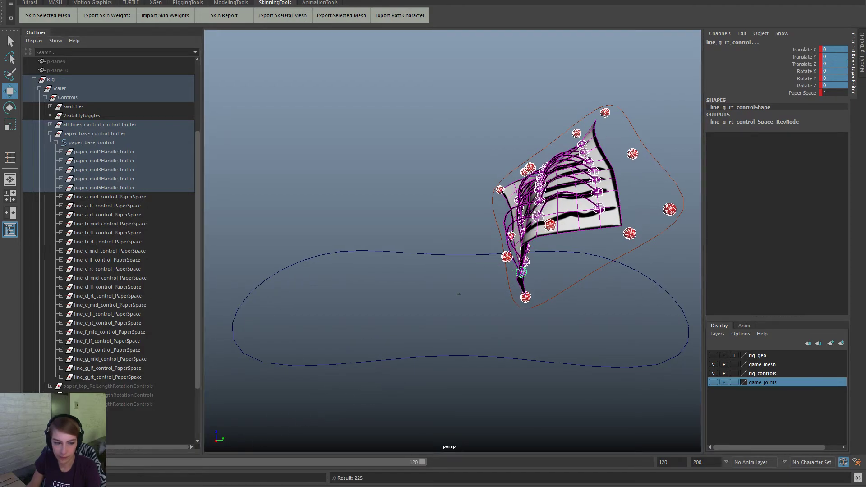
Step: Set Paper Space to 0 on the line controls and scrub through the blend away from the paper
{"action": "left_click", "coordinate": [834, 92]}
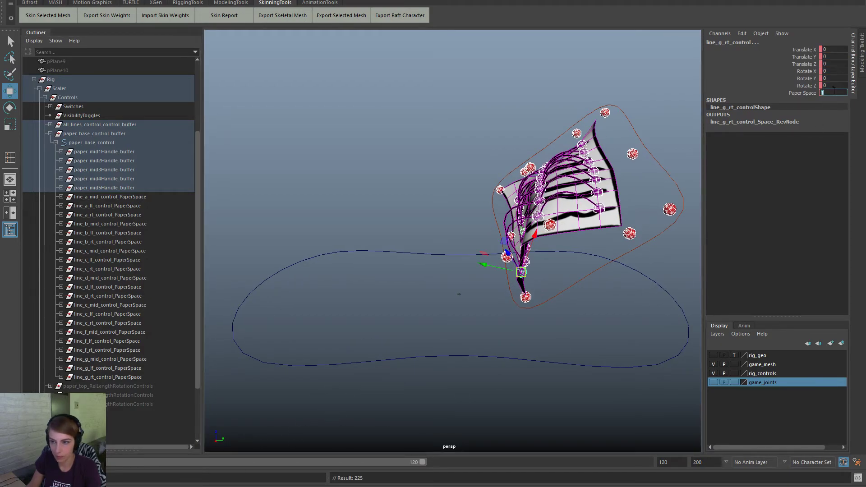
{"action": "type", "text": "0"}
{"action": "key", "text": "Return"}
{"action": "key", "text": "k"}
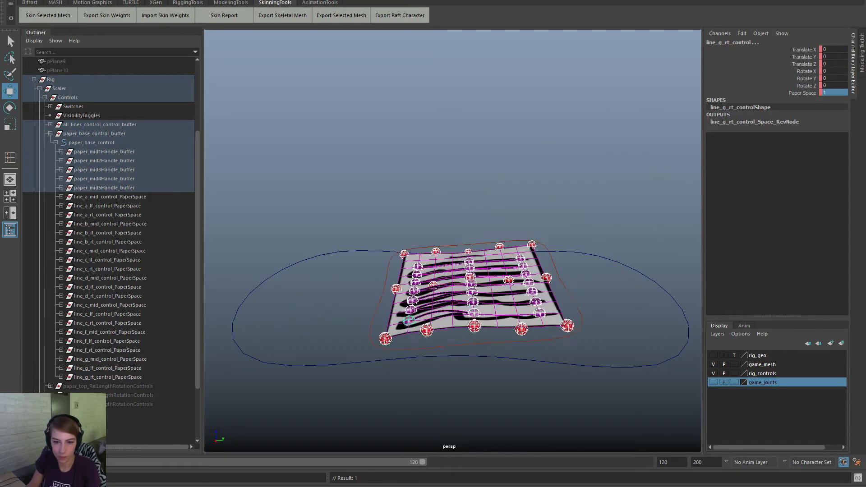
{"action": "middle_click_drag", "start_coordinate": [460, 294], "coordinate": [459, 295]}
{"action": "middle_click_drag", "start_coordinate": [437, 339], "coordinate": [437, 340]}
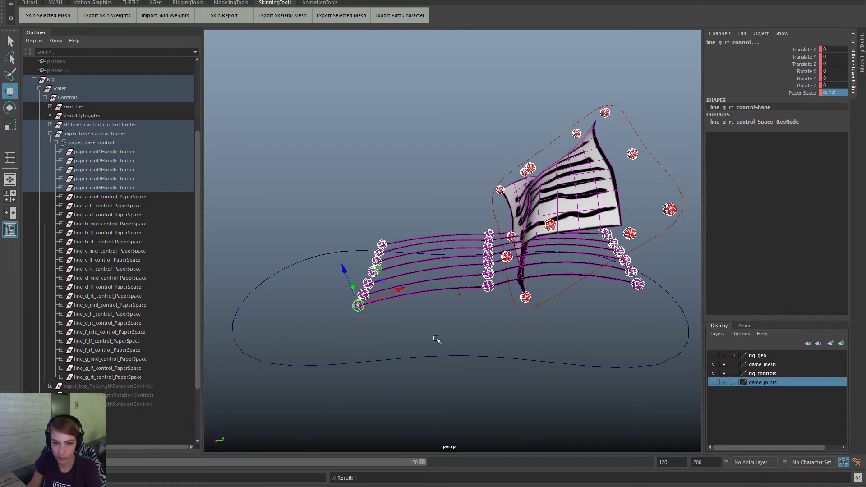
Step: Raise the line controls off the ground, offset the middle ones to about X -910, Y 2647, Z 481, and play the animation
{"action": "left_click_drag", "start_coordinate": [601, 247], "coordinate": [428, 79], "text": "alt"}
{"action": "left_click_drag", "start_coordinate": [532, 270], "coordinate": [501, 195], "text": "ctrl"}
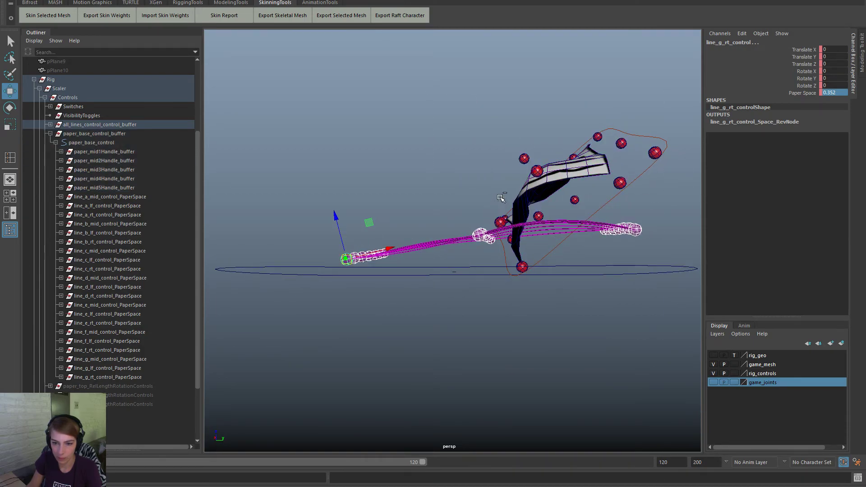
{"action": "left_click_drag", "start_coordinate": [538, 297], "coordinate": [545, 311], "text": "alt"}
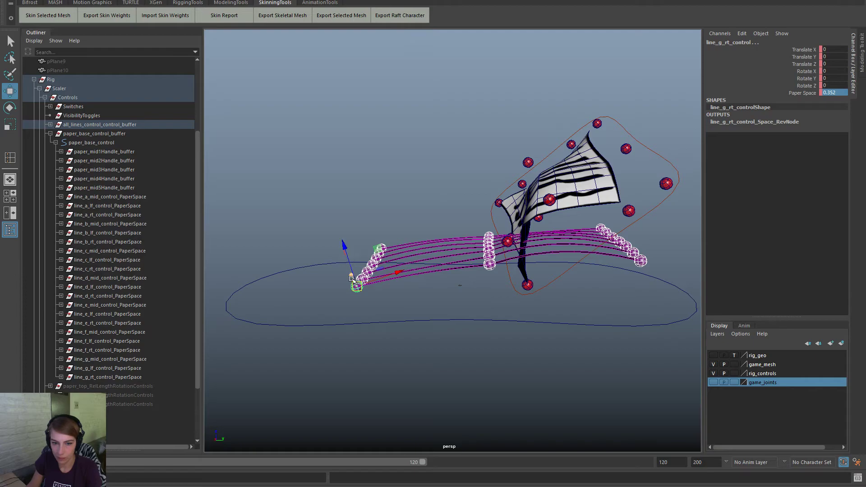
{"action": "left_click_drag", "start_coordinate": [352, 275], "coordinate": [300, 238]}
{"action": "left_click_drag", "start_coordinate": [490, 182], "coordinate": [341, 95]}
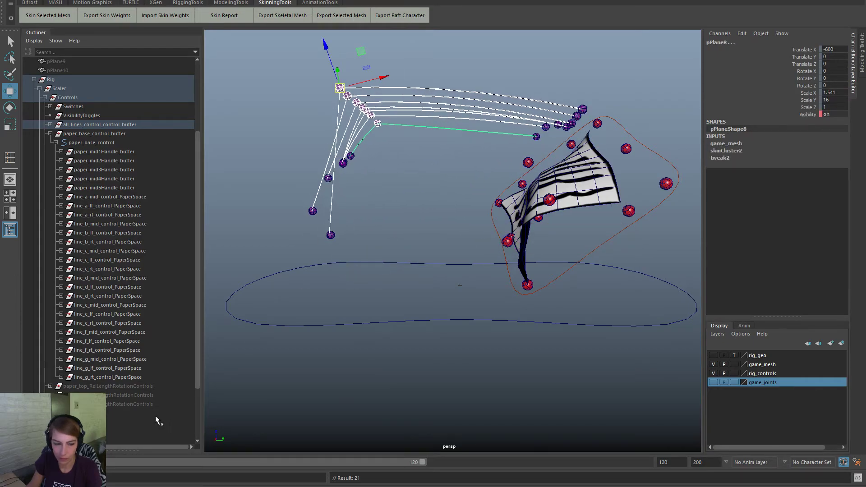
{"action": "key", "text": "alt+v"}
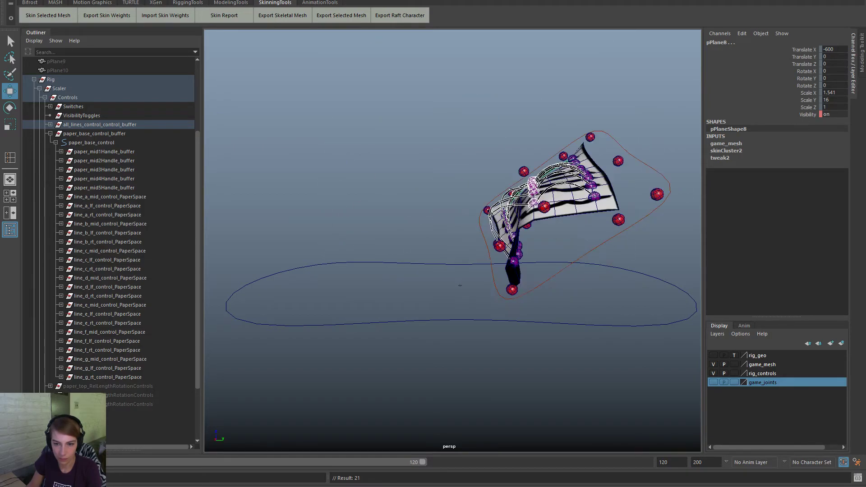
{"action": "key", "text": "alt+v"}
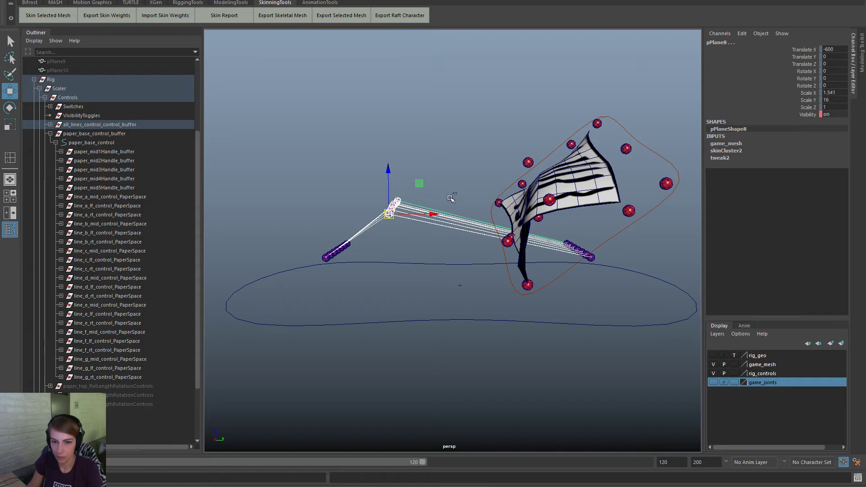
Step: Reset the middle line controls' translation and rotation to 0
{"action": "left_click_drag", "start_coordinate": [450, 196], "coordinate": [451, 246], "text": "ctrl"}
{"action": "left_click_drag", "start_coordinate": [837, 50], "coordinate": [837, 86]}
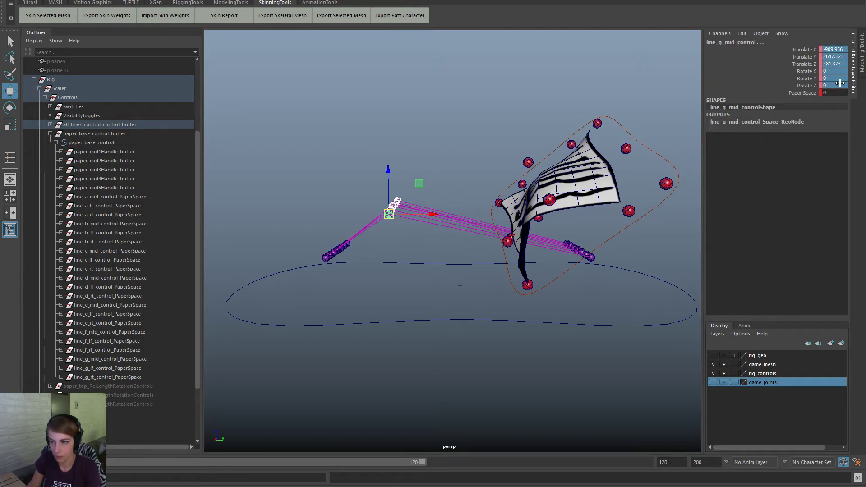
{"action": "type", "text": "0"}
{"action": "key", "text": "Return"}
Step: Select only the line controls at both outer ends and reset their translation and rotation to 0
{"action": "left_click_drag", "start_coordinate": [607, 267], "coordinate": [536, 242]}
{"action": "left_click_drag", "start_coordinate": [353, 261], "coordinate": [314, 222]}
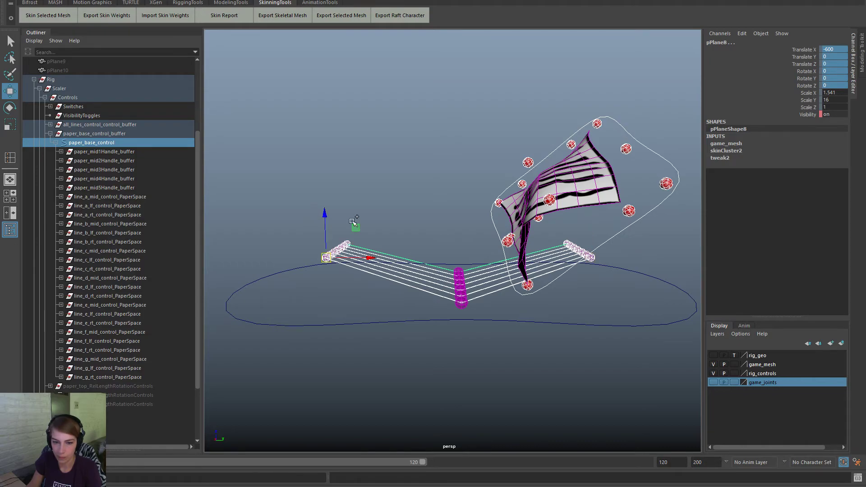
{"action": "left_click_drag", "start_coordinate": [656, 194], "coordinate": [685, 286], "text": "ctrl"}
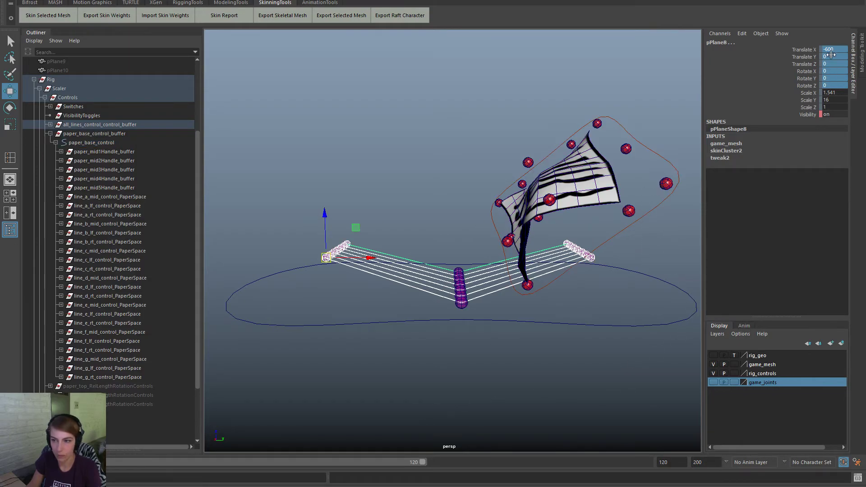
{"action": "left_click_drag", "start_coordinate": [407, 244], "coordinate": [383, 398], "text": "ctrl"}
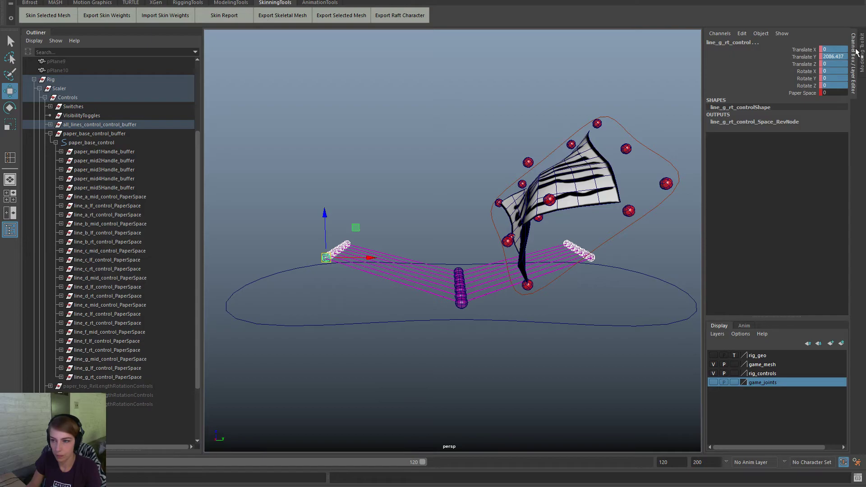
{"action": "left_click_drag", "start_coordinate": [840, 50], "coordinate": [834, 85]}
{"action": "type", "text": "0"}
{"action": "key", "text": "Return"}
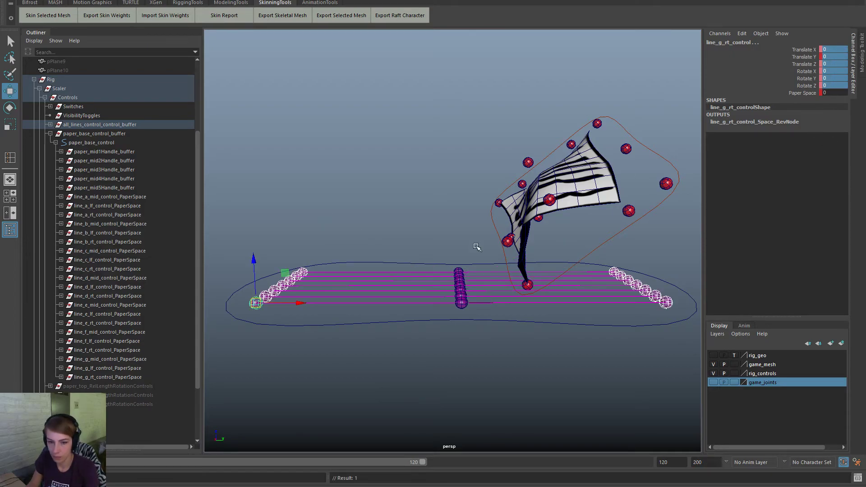
Step: Scrub through the animation to examine how the line controls travel between the paper and their rest positions
{"action": "right_click_drag", "start_coordinate": [478, 247], "coordinate": [384, 300], "text": "alt"}
{"action": "left_click_drag", "start_coordinate": [383, 299], "coordinate": [373, 321], "text": "alt"}
{"action": "key", "text": "k"}
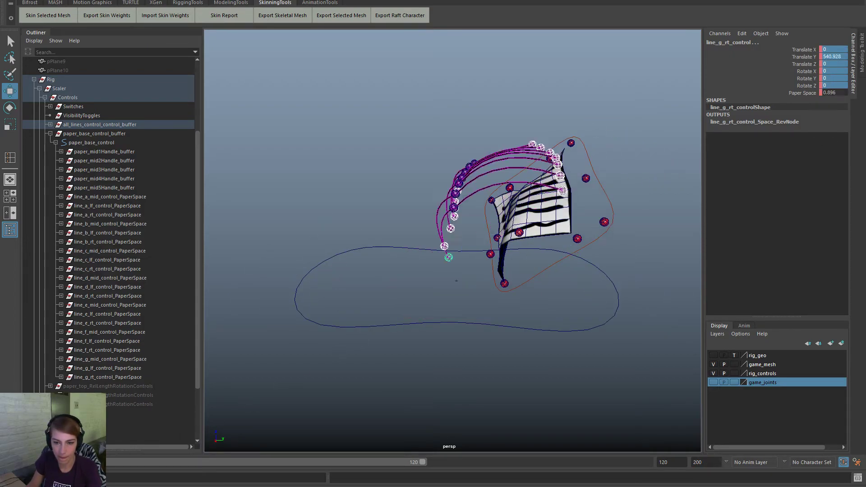
{"action": "key", "text": "ctrl+z"}
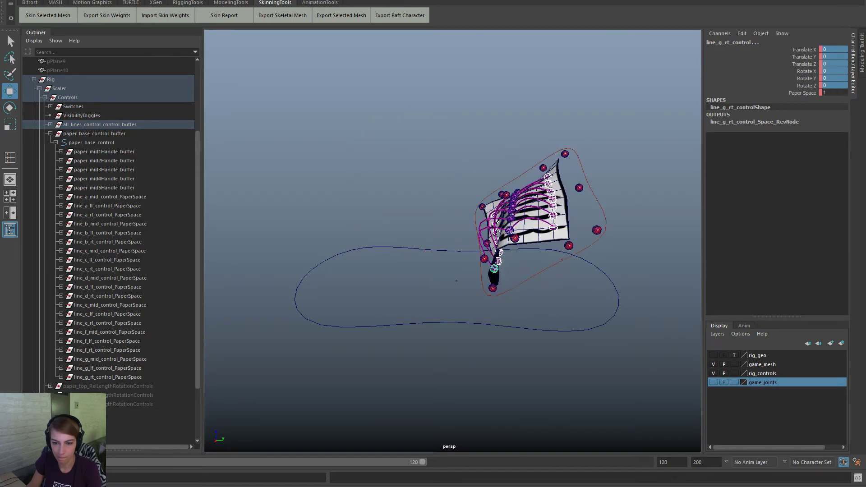
Step: Move paper_base_control to about X -895, Y 2703, Z 1773 and rotate it to about 94, 36, -11
{"action": "left_click", "coordinate": [609, 197]}
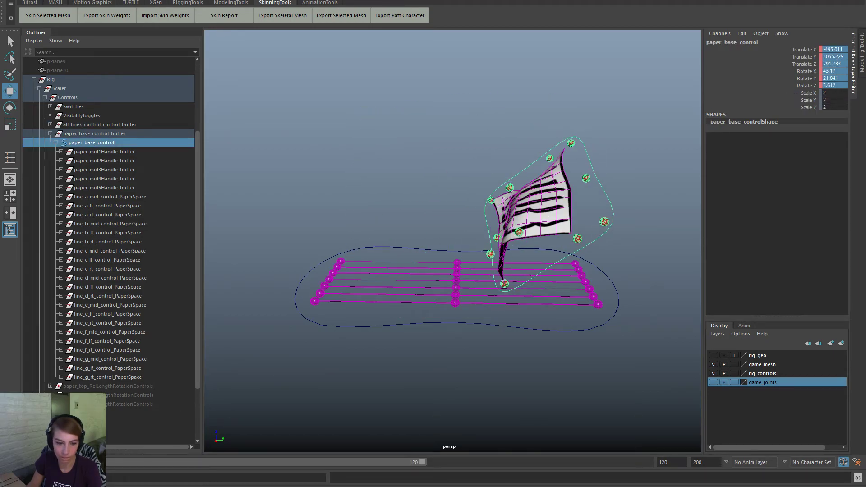
{"action": "key", "text": "e"}
{"action": "left_click_drag", "start_coordinate": [527, 229], "coordinate": [262, 256]}
{"action": "key", "text": "w"}
{"action": "type", "text": "0"}
{"action": "key", "text": "Return"}
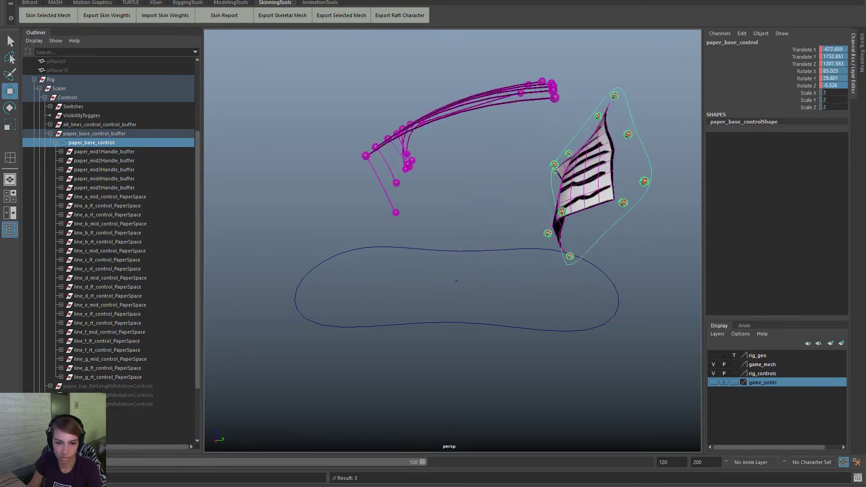
Step: Review the animation of the moved paper base and return to the flat starting pose
{"action": "key", "text": "ctrl+z"}
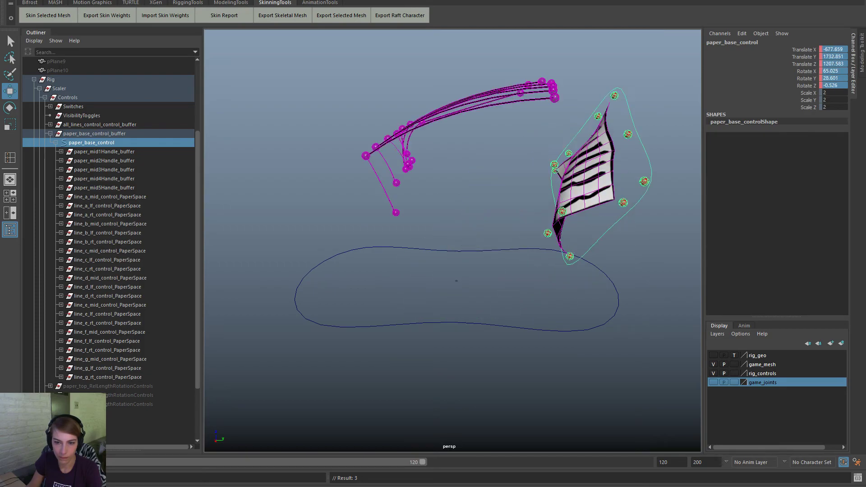
{"action": "key", "text": "ctrl+z"}
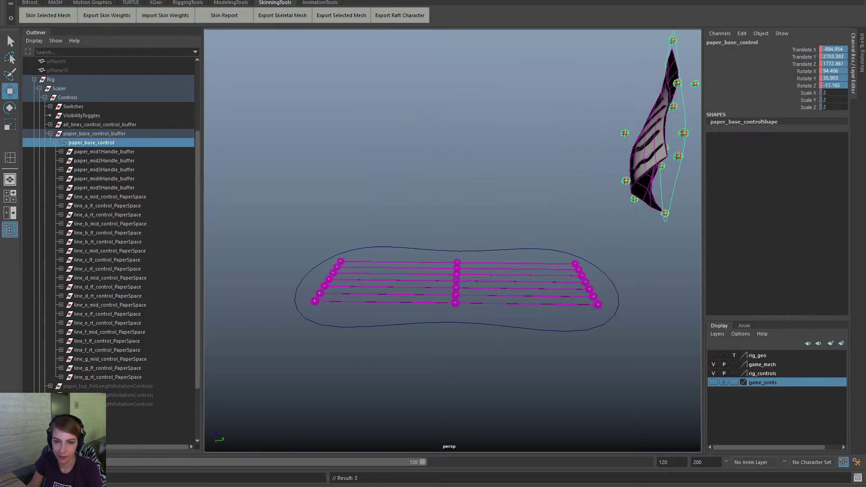
{"action": "key", "text": "shift+z"}
{"action": "key", "text": "shift+z"}
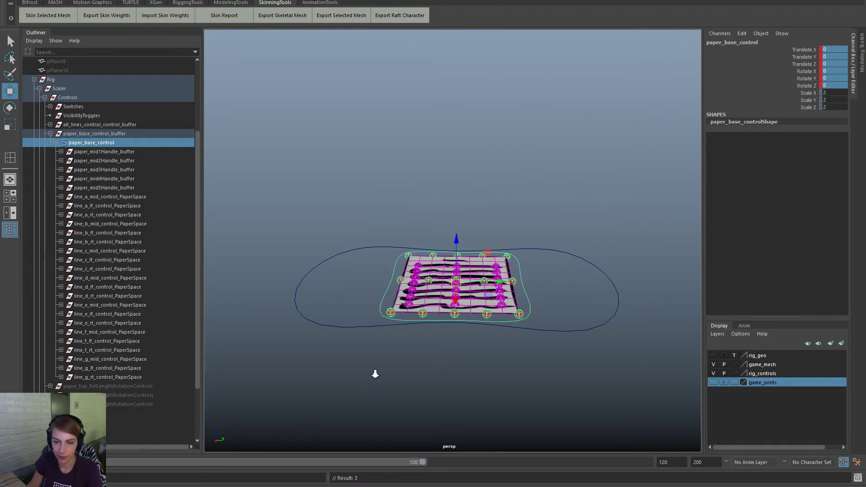
Step: Select the whole paper rig with its lines and controls and delete its animation keys
{"action": "right_click_drag", "start_coordinate": [375, 372], "coordinate": [454, 397], "text": "alt"}
{"action": "left_click", "coordinate": [459, 401]}
{"action": "left_click_drag", "start_coordinate": [459, 320], "coordinate": [460, 363], "text": "alt"}
{"action": "right_click_drag", "start_coordinate": [460, 363], "coordinate": [489, 360], "text": "alt"}
{"action": "middle_click_drag", "start_coordinate": [549, 338], "coordinate": [554, 291], "text": "alt"}
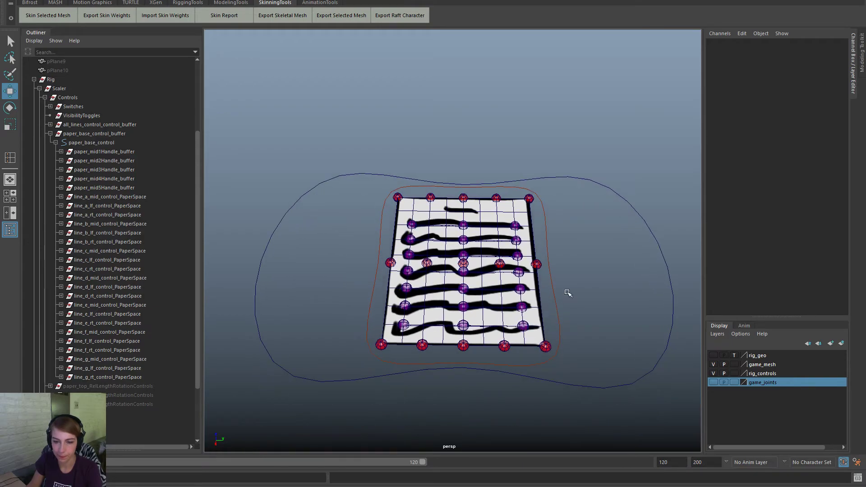
{"action": "left_click_drag", "start_coordinate": [674, 399], "coordinate": [154, 59]}
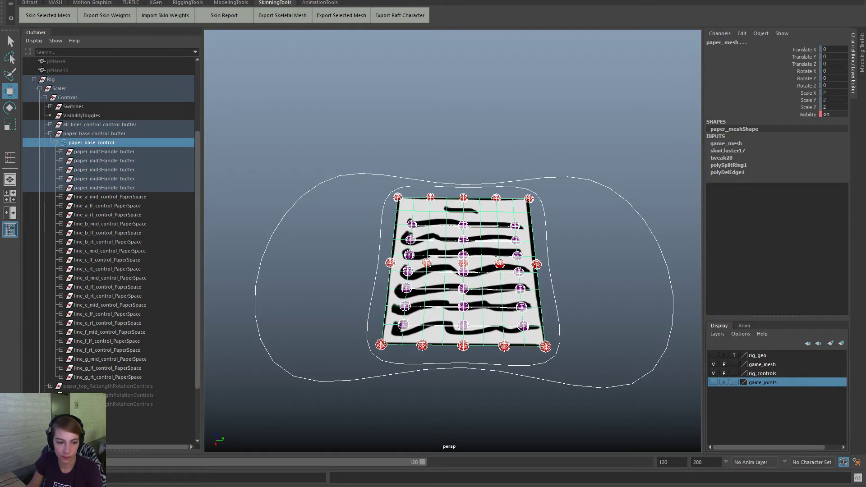
{"action": "right_click", "coordinate": [56, 358]}
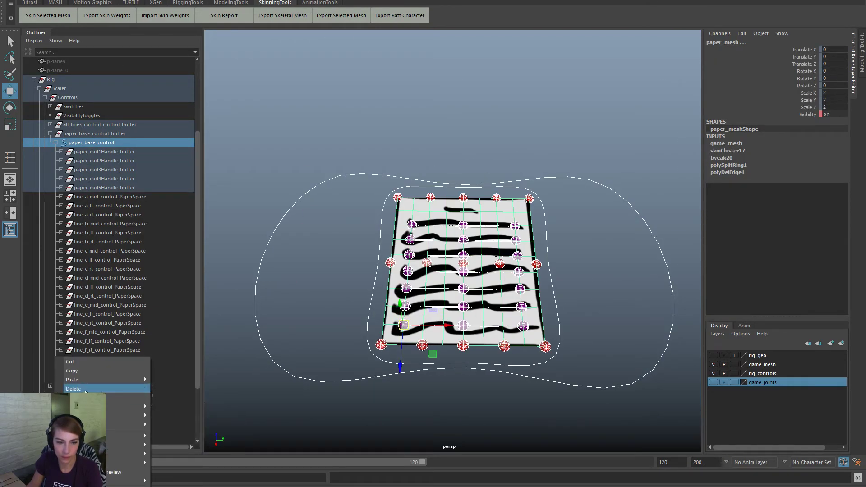
{"action": "left_click", "coordinate": [86, 391]}
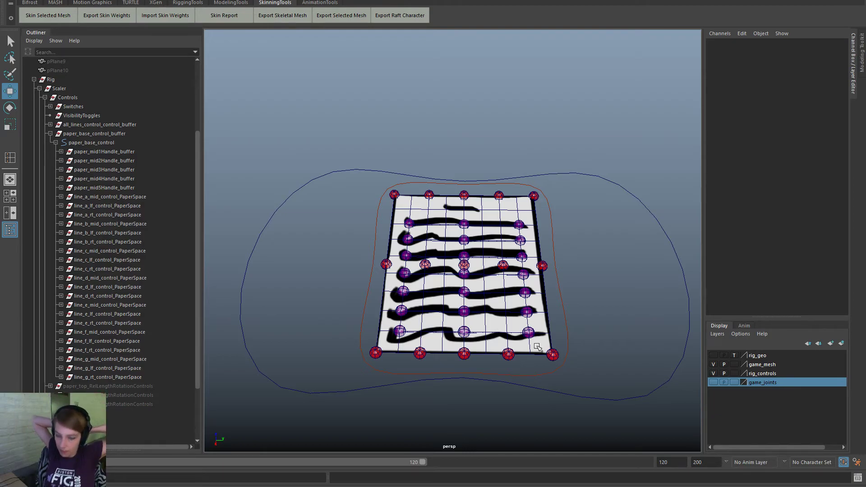
Step: Add paper_mesh to a new display layer and hide that layer
{"action": "right_click_drag", "start_coordinate": [433, 300], "coordinate": [429, 349], "text": "alt"}
{"action": "middle_click_drag", "start_coordinate": [429, 349], "coordinate": [427, 291], "text": "alt"}
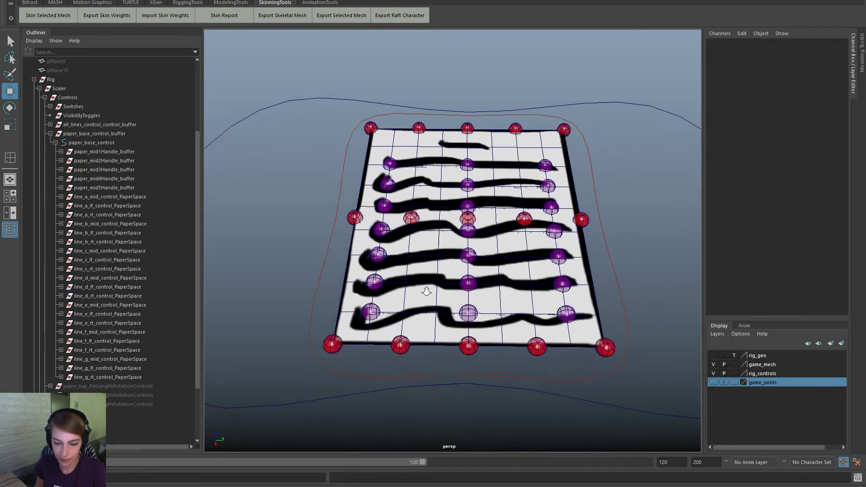
{"action": "scroll", "coordinate": [426, 291], "scroll_direction": "up", "scroll_amount": 3}
{"action": "left_click", "coordinate": [508, 333]}
{"action": "left_click", "coordinate": [511, 344], "text": "shift"}
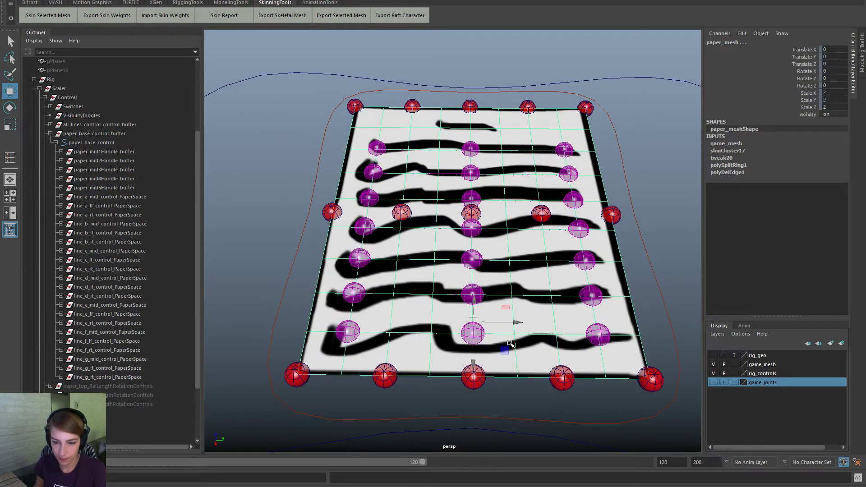
{"action": "left_click", "coordinate": [578, 303]}
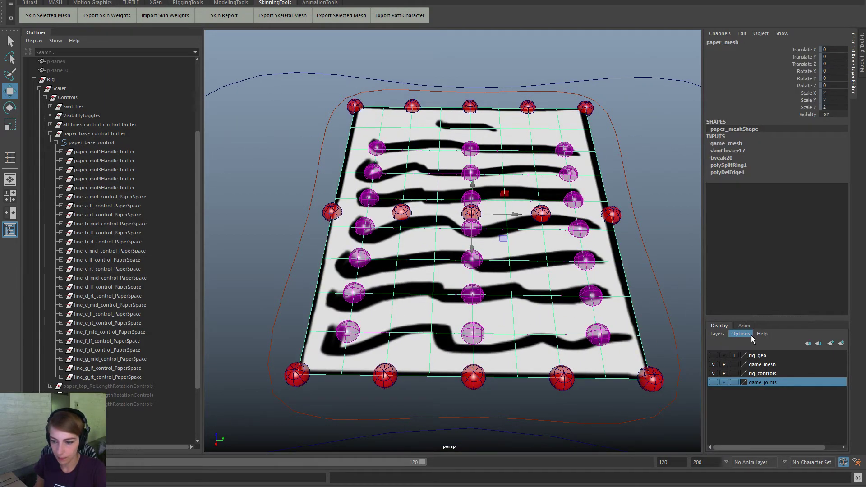
{"action": "left_click", "coordinate": [841, 343]}
{"action": "left_click", "coordinate": [713, 355]}
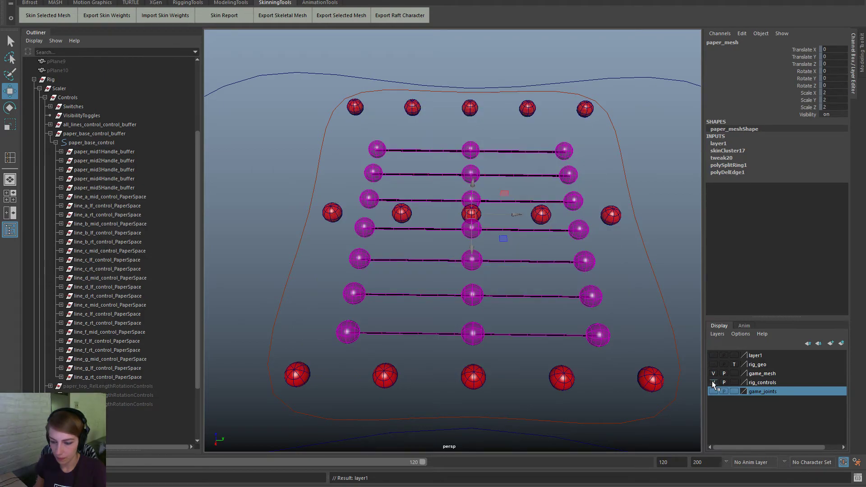
Step: Hide the rig_controls layer and select the nearest line plane, pPlane5
{"action": "left_click", "coordinate": [713, 383]}
{"action": "left_click", "coordinate": [581, 390]}
{"action": "left_click_drag", "start_coordinate": [605, 384], "coordinate": [514, 327]}
{"action": "scroll", "coordinate": [582, 353], "scroll_direction": "down", "scroll_amount": 2}
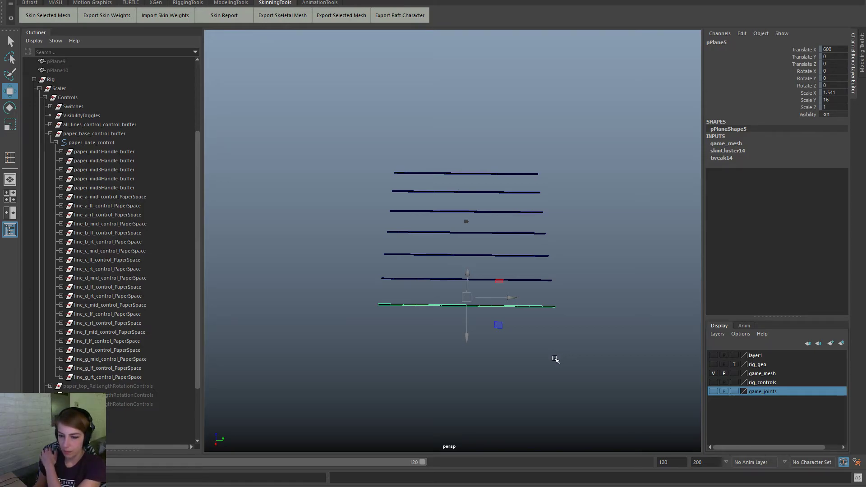
{"action": "scroll", "coordinate": [460, 344], "scroll_direction": "up", "scroll_amount": 2}
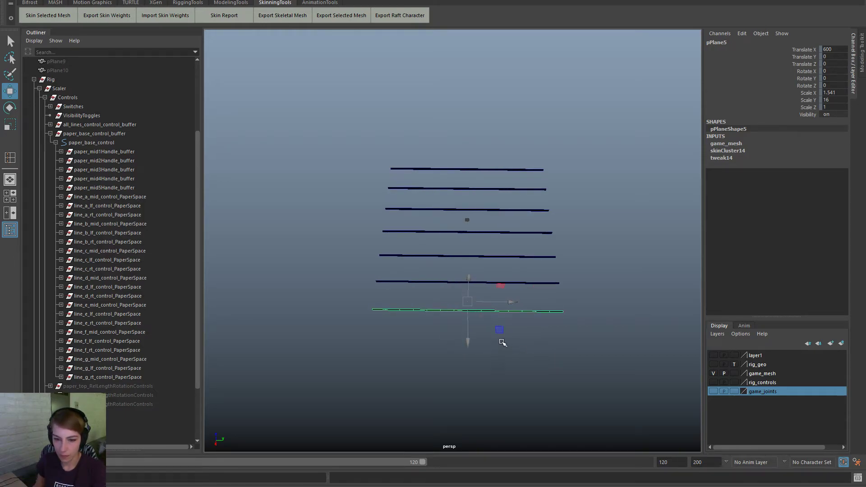
Step: Create a polygon cube at the origin, scale it up uniformly to about 775, and stretch it along Y to about 1249
{"action": "key", "text": "space"}
{"action": "left_click", "coordinate": [384, 253]}
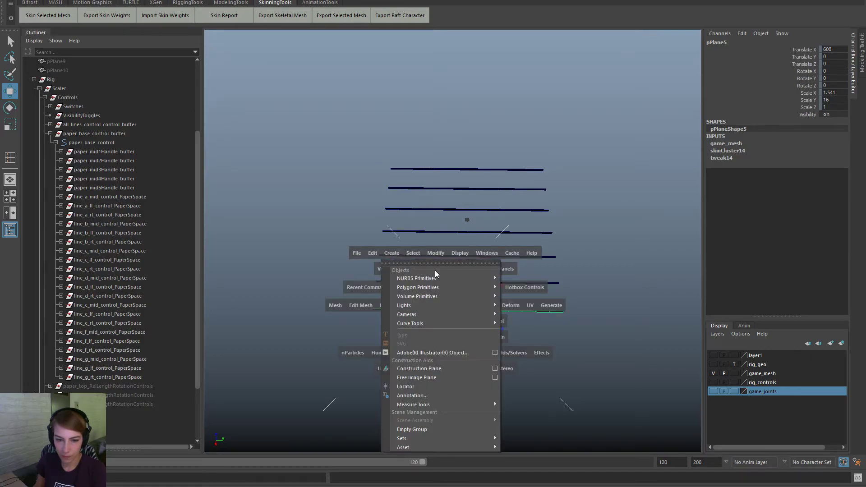
{"action": "mouse_move", "coordinate": [446, 287]}
{"action": "left_click", "coordinate": [545, 304]}
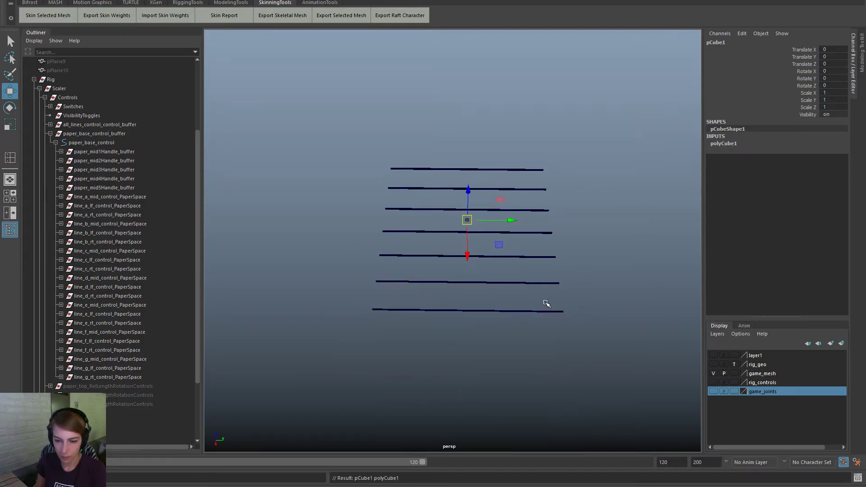
{"action": "scroll", "coordinate": [472, 290], "scroll_direction": "up", "scroll_amount": 2}
{"action": "key", "text": "r"}
{"action": "left_click_drag", "start_coordinate": [462, 220], "coordinate": [580, 219]}
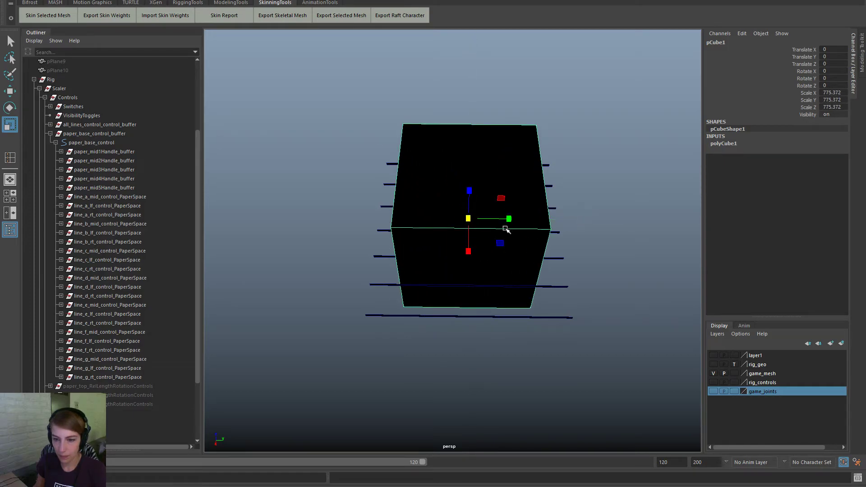
{"action": "left_click_drag", "start_coordinate": [509, 220], "coordinate": [470, 226]}
Step: Rotate the cube -45 degrees about Y and shrink it into a thin bar, about 7.43 in X and Z and 1098 in Y
{"action": "key", "text": "e"}
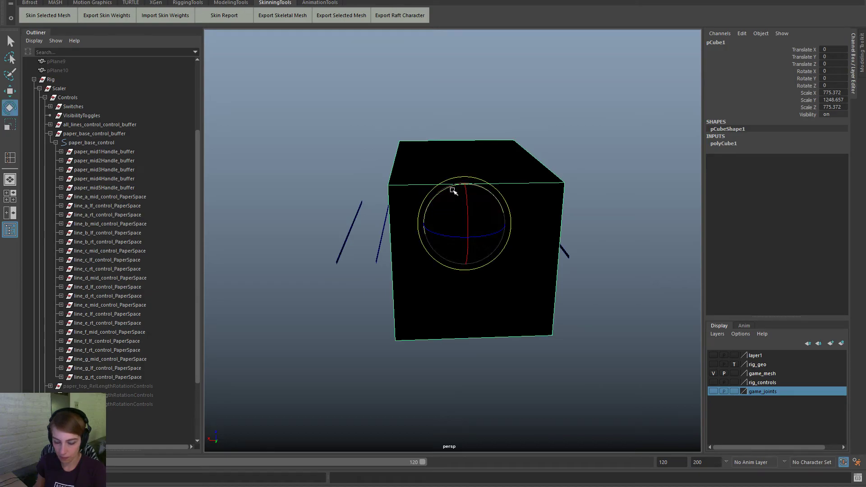
{"action": "mouse_move", "coordinate": [454, 190]}
{"action": "left_mouse_down"}
{"action": "mouse_move", "coordinate": [496, 188]}
{"action": "mouse_move", "coordinate": [470, 186]}
{"action": "left_mouse_up"}
{"action": "key", "text": "r"}
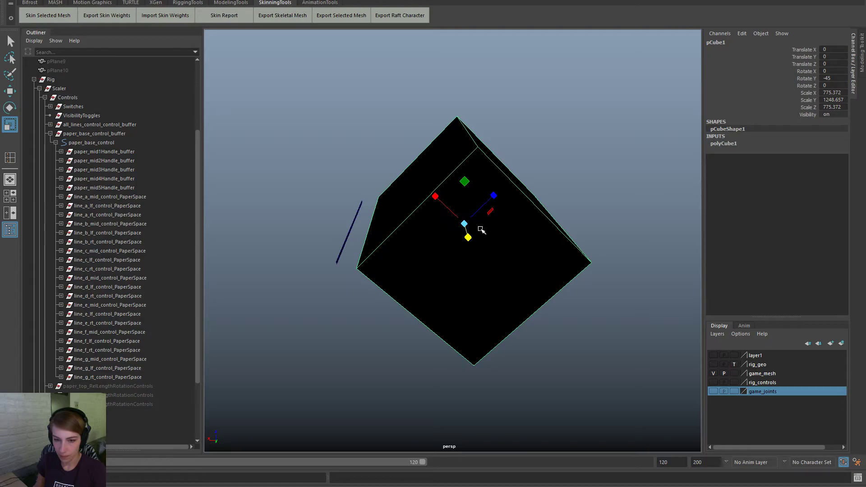
{"action": "left_click_drag", "start_coordinate": [468, 219], "coordinate": [405, 224]}
{"action": "mouse_move", "coordinate": [295, 238]}
{"action": "middle_mouse_down"}
{"action": "mouse_move", "coordinate": [275, 239]}
{"action": "mouse_move", "coordinate": [309, 237]}
{"action": "mouse_move", "coordinate": [300, 238]}
{"action": "middle_mouse_up"}
{"action": "left_click_drag", "start_coordinate": [359, 230], "coordinate": [766, 293], "text": "alt"}
{"action": "left_click_drag", "start_coordinate": [677, 316], "coordinate": [541, 297], "text": "alt"}
{"action": "left_click_drag", "start_coordinate": [460, 232], "coordinate": [541, 272]}
{"action": "left_click_drag", "start_coordinate": [510, 238], "coordinate": [490, 235]}
Step: Align the Move tool's axis orientation with the world axes and move its settings window out of the way
{"action": "key", "text": "w"}
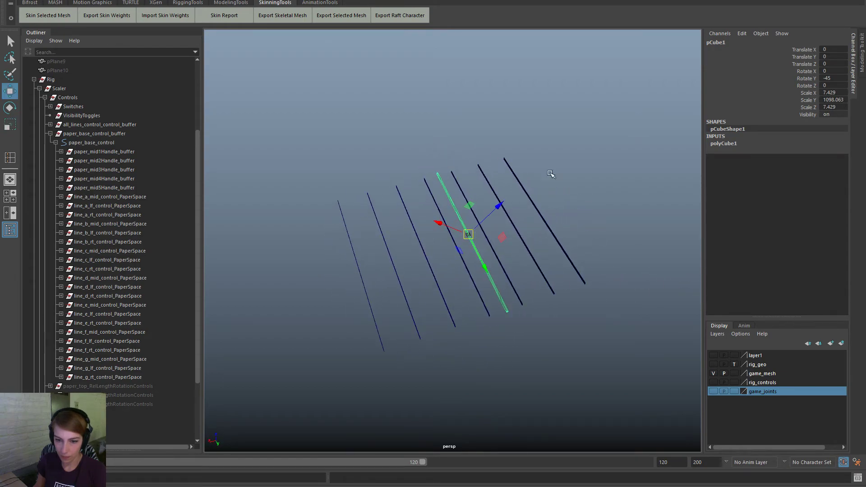
{"action": "left_click_drag", "start_coordinate": [551, 229], "coordinate": [535, 205], "text": "alt"}
{"action": "double_click", "coordinate": [10, 90]}
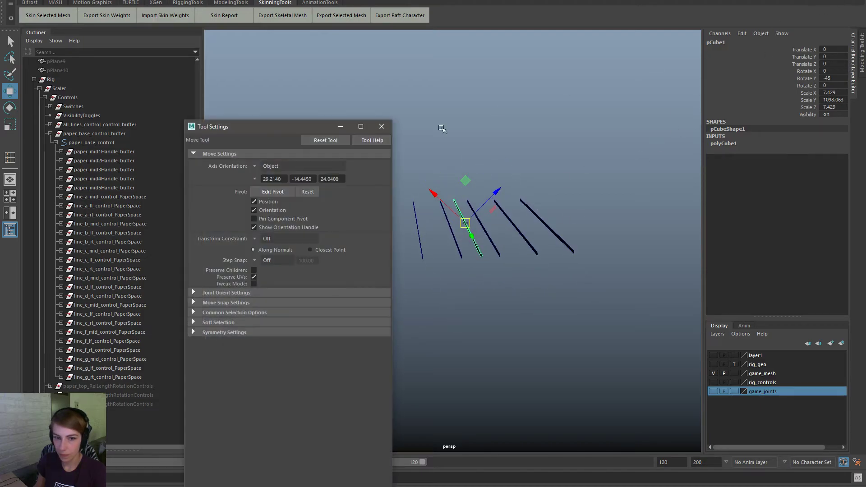
{"action": "left_click", "coordinate": [254, 166]}
{"action": "left_click", "coordinate": [263, 179]}
{"action": "left_click_drag", "start_coordinate": [275, 126], "coordinate": [865, 102]}
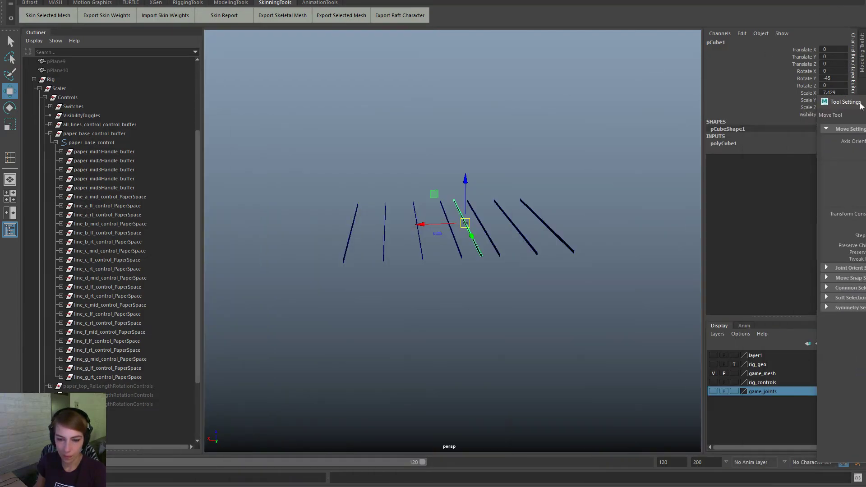
Step: Move the bar sideways onto the middle line plane and set its Translate X to 100
{"action": "left_click_drag", "start_coordinate": [421, 225], "coordinate": [404, 226]}
{"action": "double_click", "coordinate": [840, 50]}
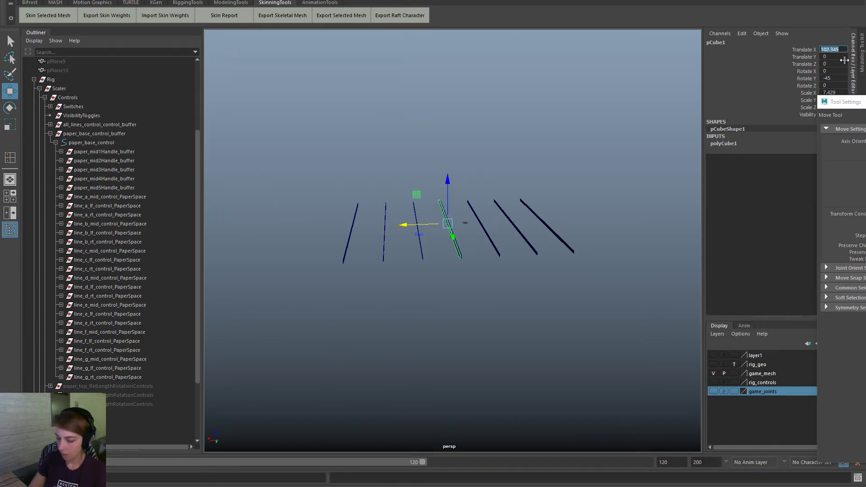
{"action": "type", "text": "100"}
{"action": "key", "text": "Return"}
{"action": "left_click_drag", "start_coordinate": [543, 331], "coordinate": [623, 350], "text": "alt"}
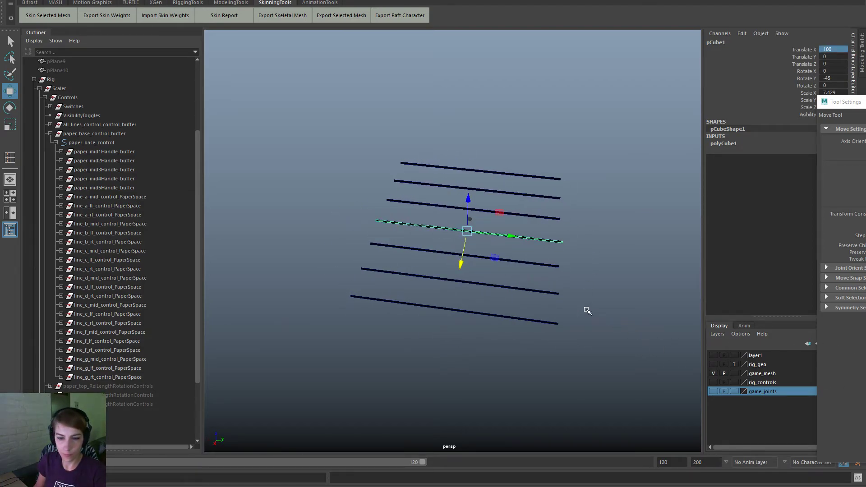
Step: Thicken the bar to a scale of about 8.66 and adjust its length along Y to fit the middle line plane
{"action": "left_click_drag", "start_coordinate": [586, 310], "coordinate": [472, 251], "text": "alt"}
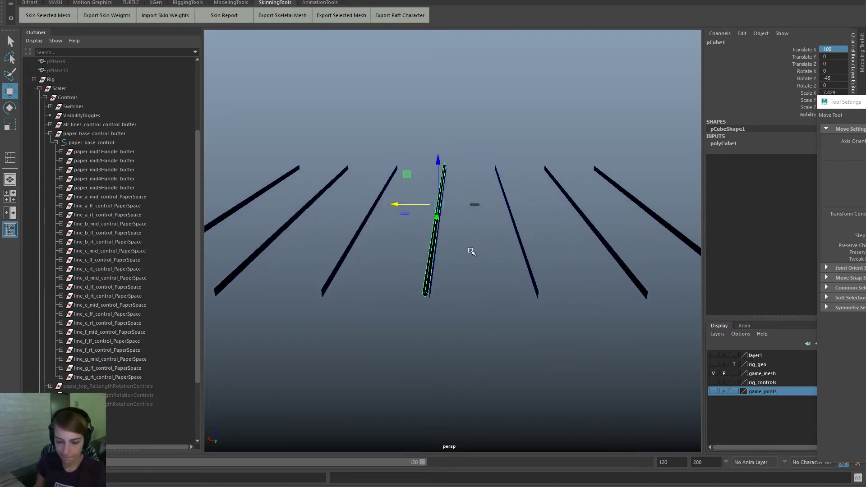
{"action": "key", "text": "r"}
{"action": "left_click_drag", "start_coordinate": [438, 208], "coordinate": [478, 210]}
{"action": "left_click_drag", "start_coordinate": [478, 209], "coordinate": [553, 285], "text": "alt"}
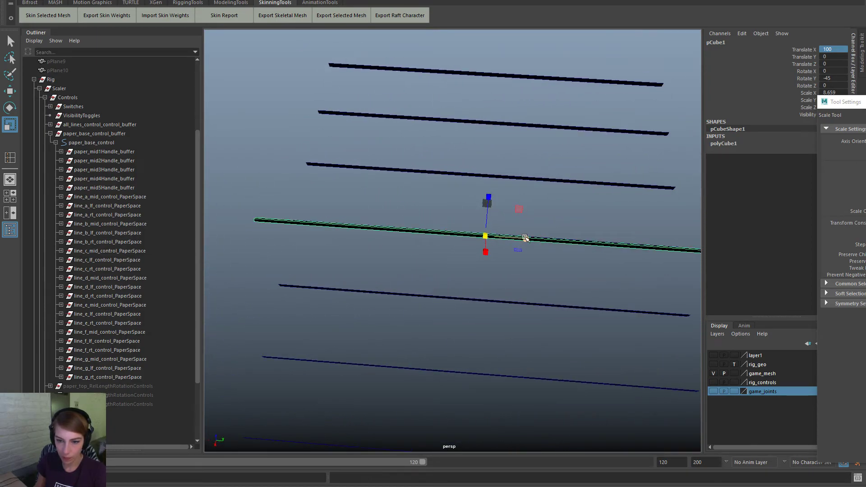
{"action": "left_click_drag", "start_coordinate": [523, 238], "coordinate": [517, 250]}
{"action": "left_click_drag", "start_coordinate": [527, 291], "coordinate": [436, 265], "text": "alt"}
{"action": "key", "text": "w"}
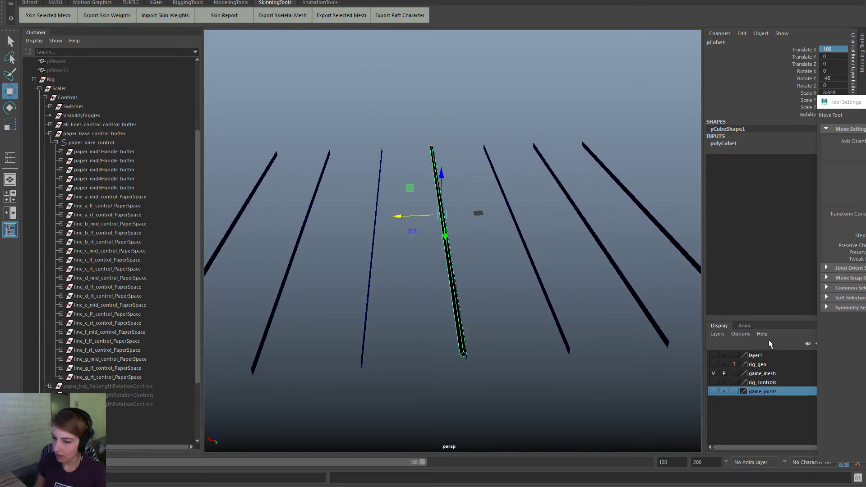
Step: Show the rig_controls layer and select line_e_mid_control
{"action": "left_click", "coordinate": [714, 383]}
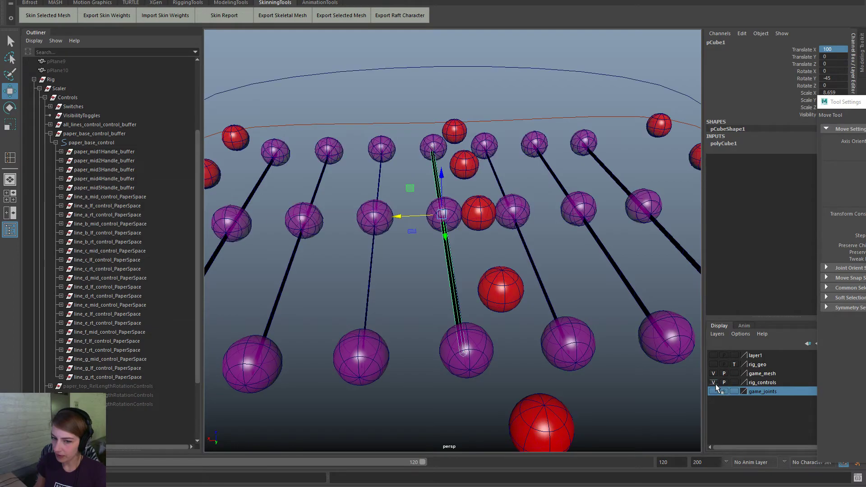
{"action": "left_click", "coordinate": [389, 222]}
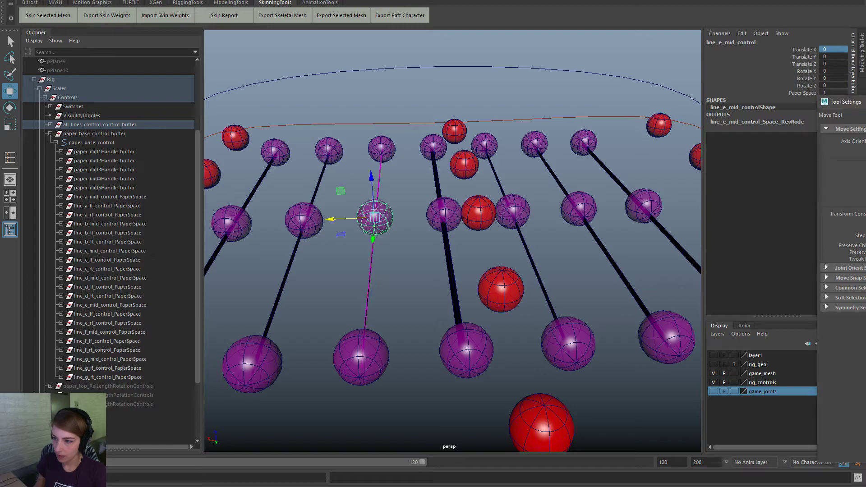
{"action": "left_click_drag", "start_coordinate": [455, 271], "coordinate": [528, 265], "text": "alt"}
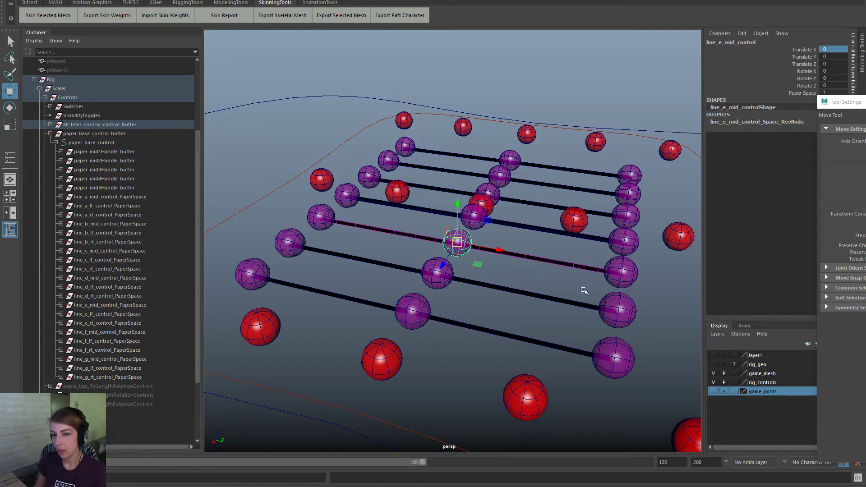
{"action": "right_click_drag", "start_coordinate": [582, 289], "coordinate": [528, 273], "text": "alt"}
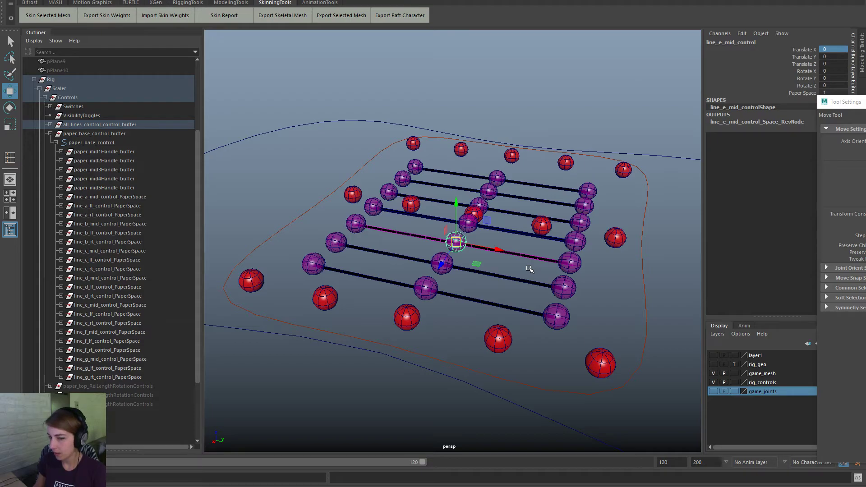
Step: Reveal line_e_mid_control in the Outliner and inspect the parent constraint on its buffer
{"action": "key", "text": "f"}
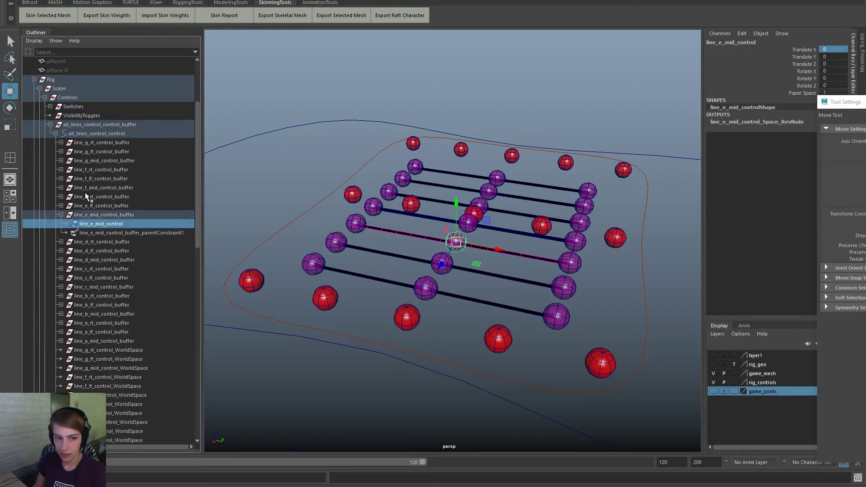
{"action": "left_click", "coordinate": [99, 215]}
{"action": "left_click", "coordinate": [117, 232]}
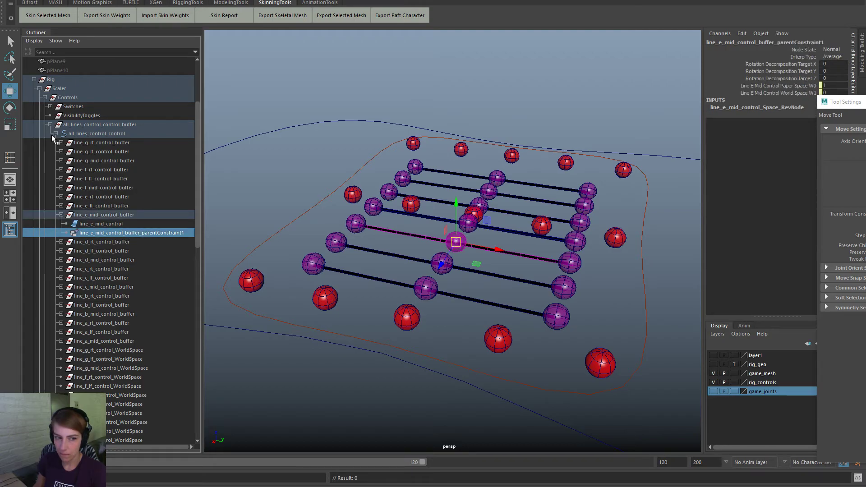
Step: Locate the children of paper_base_control in the Outliner and select line_c_mid_control_PaperSpace
{"action": "left_click", "coordinate": [45, 97]}
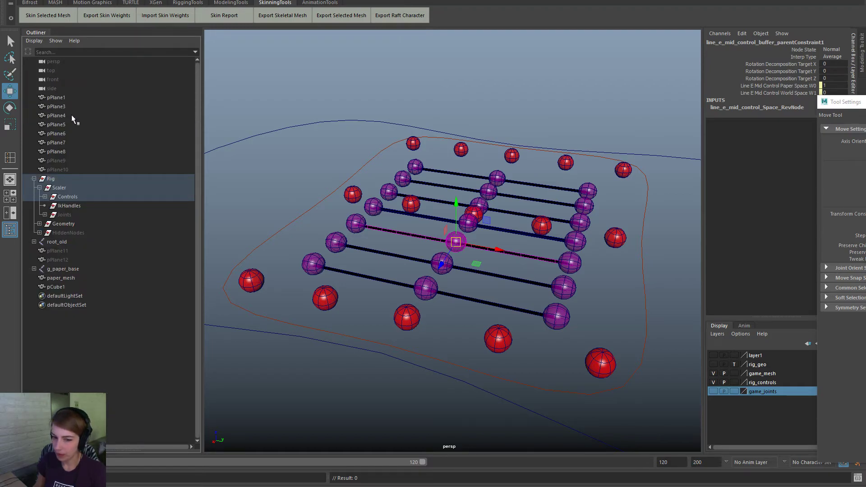
{"action": "left_click", "coordinate": [44, 197]}
{"action": "left_click", "coordinate": [262, 244]}
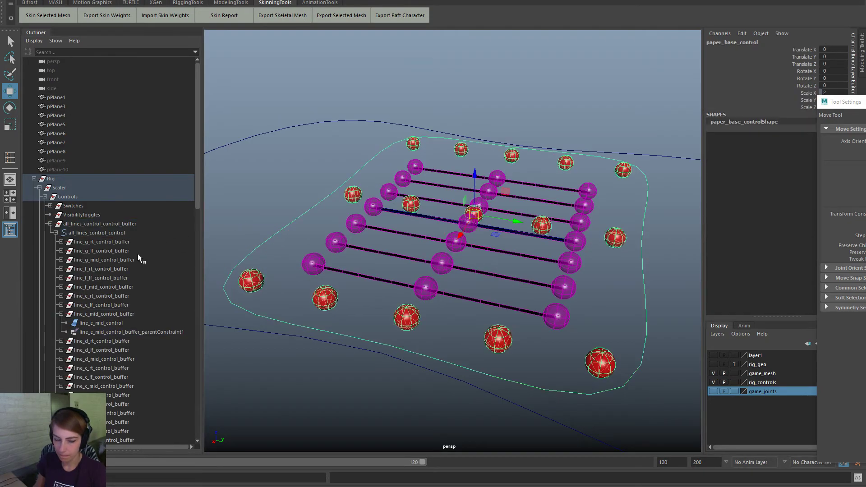
{"action": "key", "text": "f"}
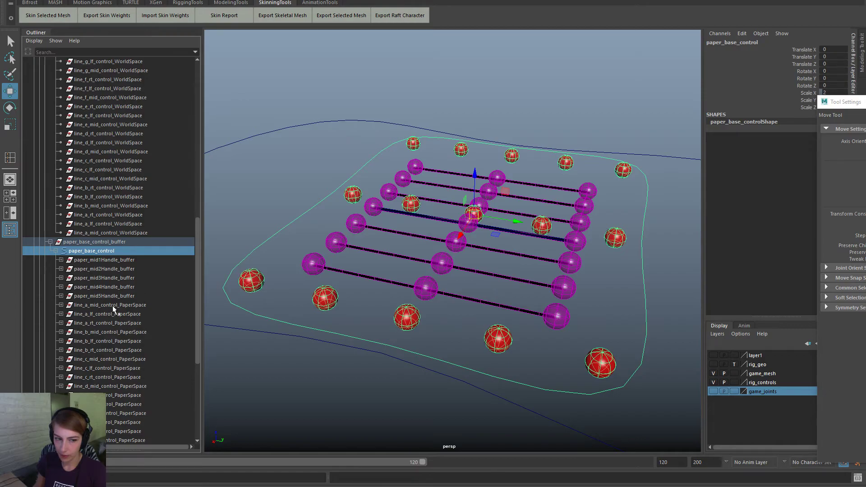
{"action": "scroll", "coordinate": [112, 305], "scroll_direction": "down", "scroll_amount": 7}
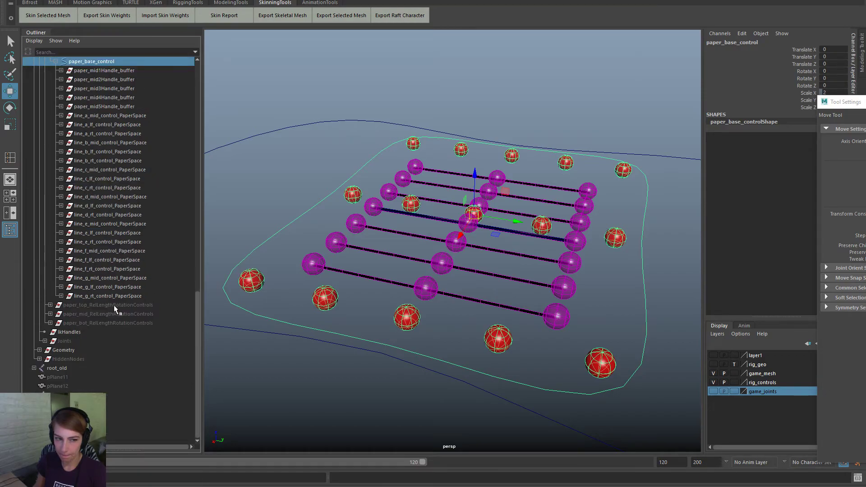
{"action": "left_click", "coordinate": [132, 172]}
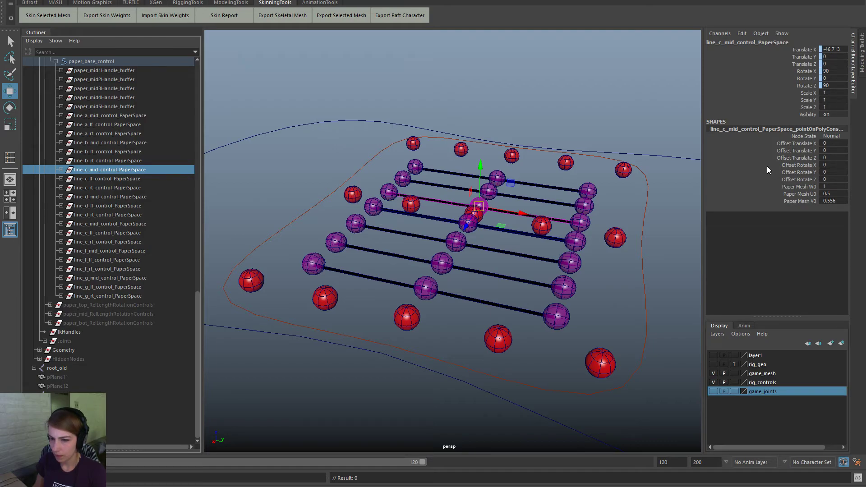
Step: Try an Offset Rotate Z of 90 on the line_c_mid_control_PaperSpace constraint and undo it
{"action": "double_click", "coordinate": [835, 179]}
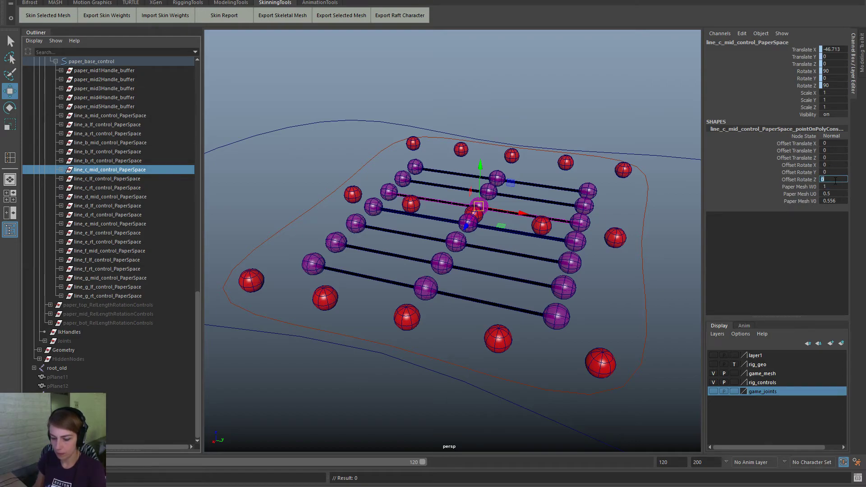
{"action": "key", "text": "Return"}
{"action": "left_click_drag", "start_coordinate": [592, 201], "coordinate": [490, 227], "text": "alt"}
{"action": "key", "text": "ctrl+z"}
Step: Try an Offset Rotate Y of 90 on the line_c_mid_control_PaperSpace constraint and undo it
{"action": "double_click", "coordinate": [830, 173]}
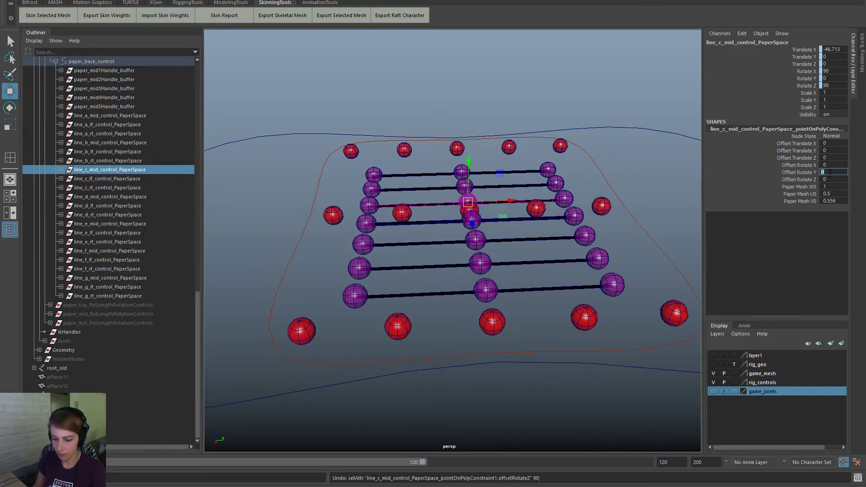
{"action": "type", "text": "90"}
{"action": "key", "text": "Return"}
{"action": "scroll", "coordinate": [541, 201], "scroll_direction": "up", "scroll_amount": 1}
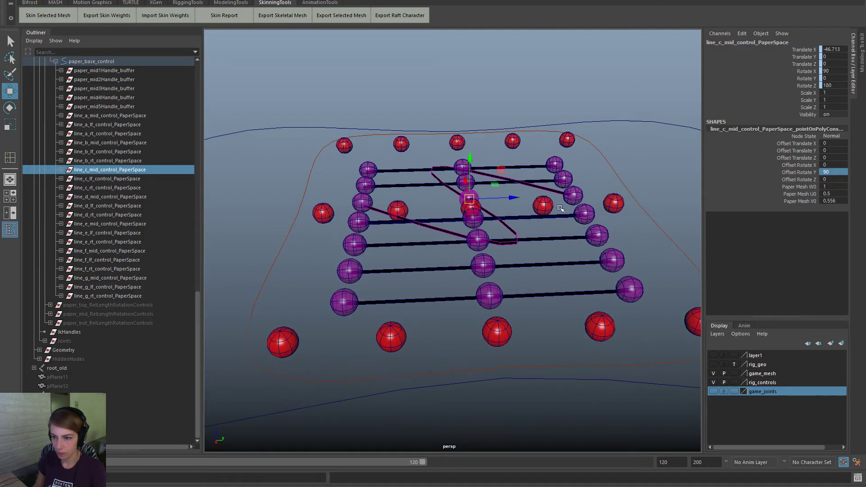
{"action": "key", "text": "ctrl+z"}
Step: Try an Offset Rotate X of 90 on the line_c_mid_control_PaperSpace constraint and check the line from the side
{"action": "left_click", "coordinate": [831, 164]}
{"action": "type", "text": "90"}
{"action": "key", "text": "Return"}
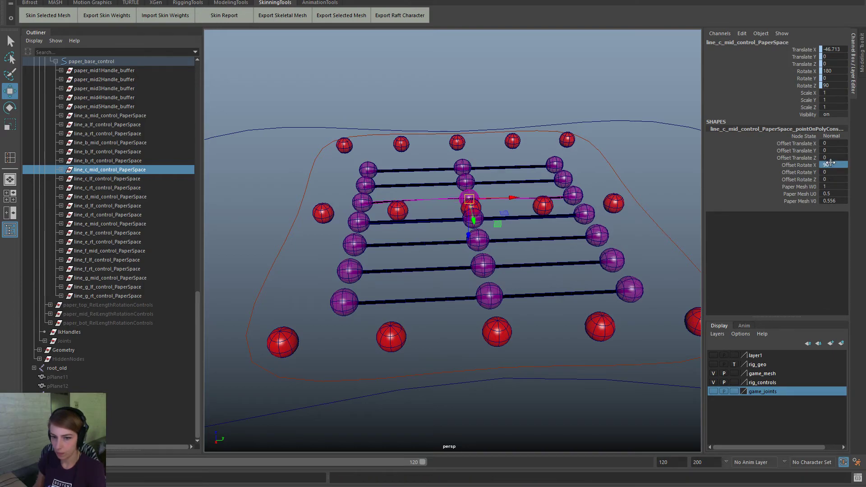
{"action": "left_click_drag", "start_coordinate": [455, 243], "coordinate": [383, 241], "text": "alt"}
Step: Set Offset Rotate X of the line_c_mid_control_PaperSpace constraint to -90
{"action": "double_click", "coordinate": [834, 166]}
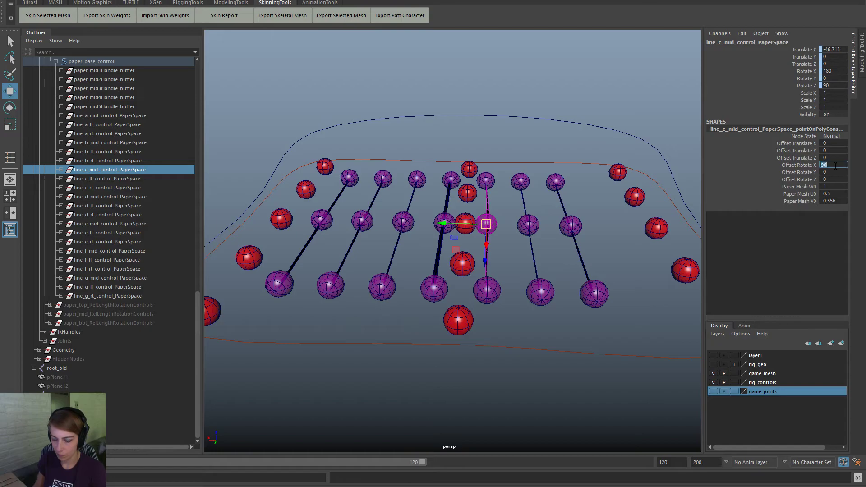
{"action": "type", "text": "-90"}
{"action": "key", "text": "Return"}
{"action": "left_click_drag", "start_coordinate": [499, 278], "coordinate": [541, 299], "text": "alt"}
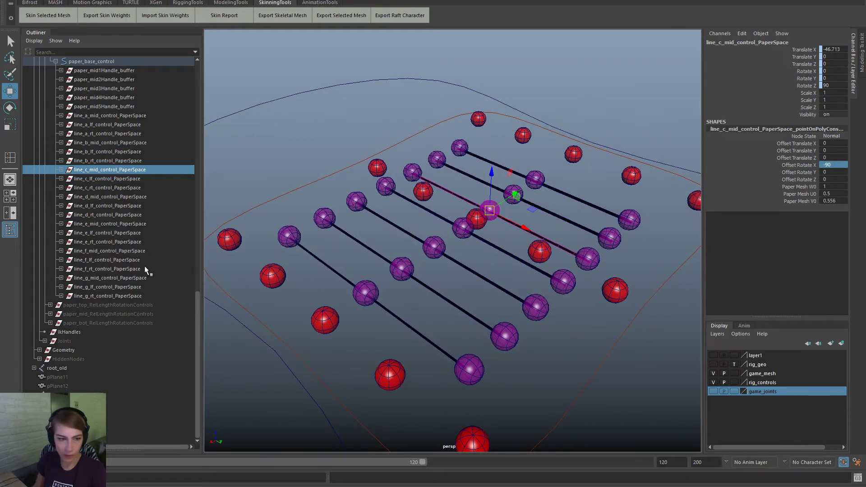
{"action": "left_click_drag", "start_coordinate": [263, 141], "coordinate": [226, 70]}
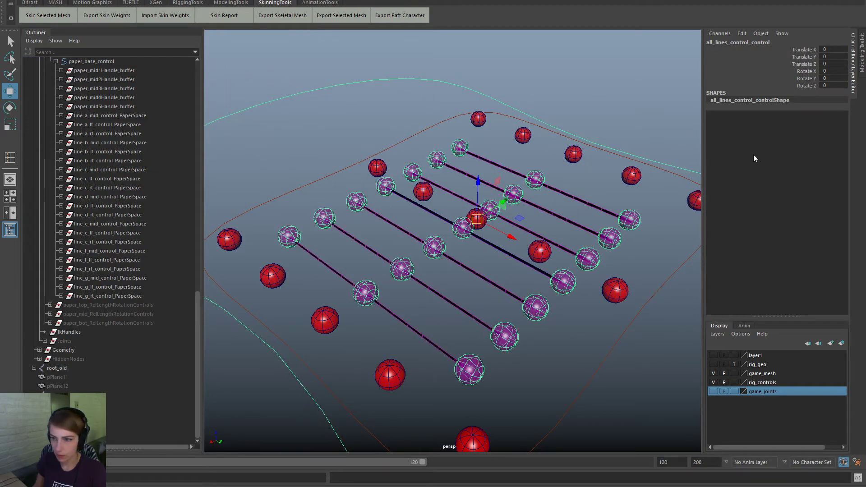
{"action": "key", "text": "ctrl+z"}
{"action": "key", "text": "shift+z"}
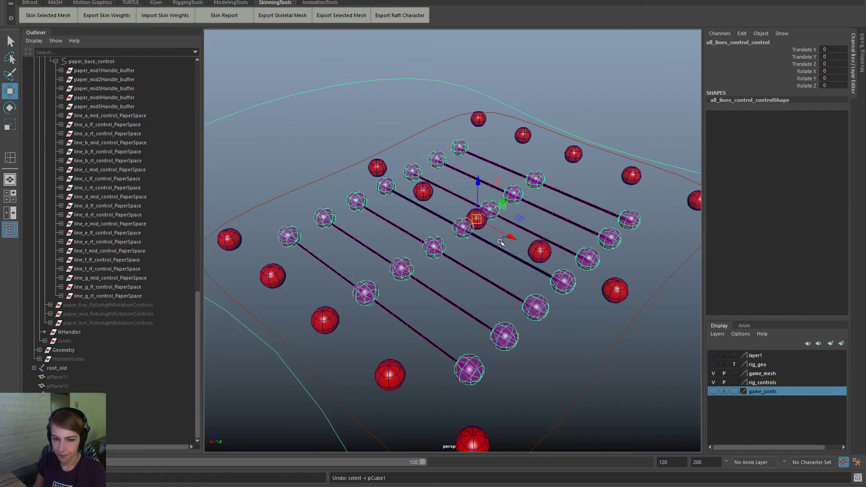
{"action": "key", "text": "ctrl+z"}
{"action": "key", "text": "Down"}
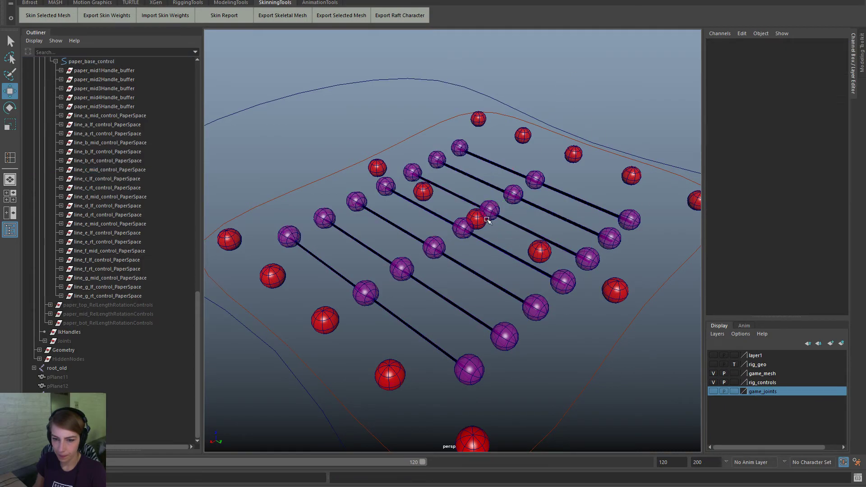
Step: Select line_c_mid_control, lower its Paper Space value to 0, and check the line's shape from the side
{"action": "left_click", "coordinate": [812, 94]}
{"action": "middle_click_drag", "start_coordinate": [542, 201], "coordinate": [438, 196]}
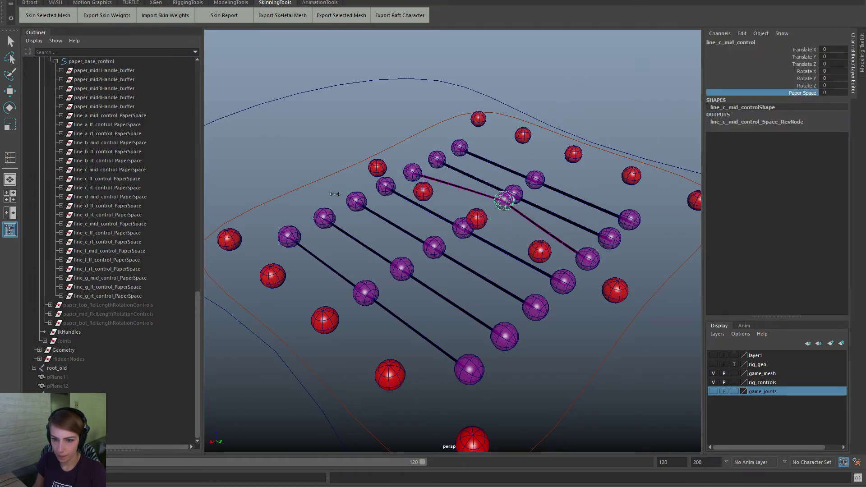
{"action": "key", "text": "w"}
{"action": "left_click_drag", "start_coordinate": [541, 210], "coordinate": [518, 237], "text": "alt"}
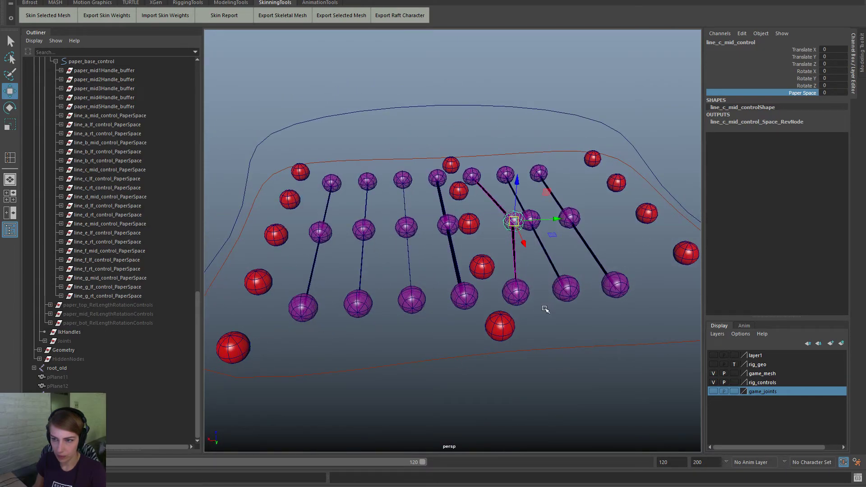
Step: Return line_c_mid_control's Paper Space to 1, and test line_b_mid_control's Paper Space at 0 before restoring it to 1
{"action": "middle_click_drag", "start_coordinate": [565, 190], "coordinate": [597, 187]}
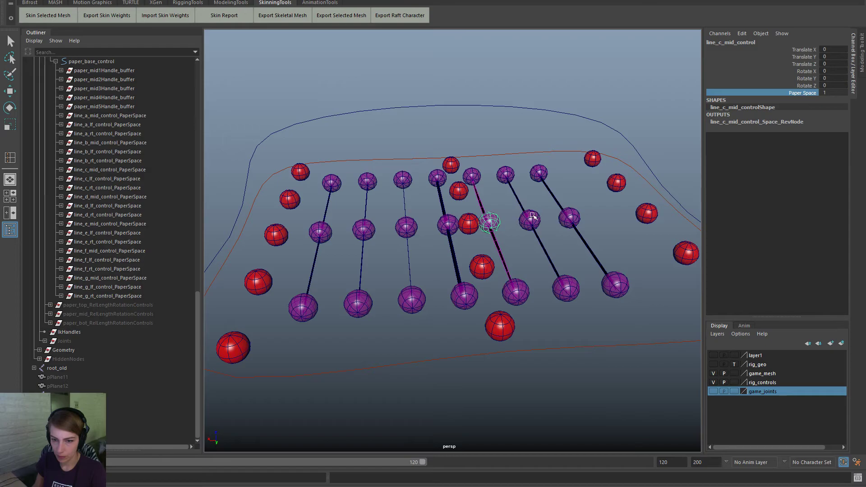
{"action": "left_click", "coordinate": [532, 217]}
{"action": "left_click", "coordinate": [790, 93]}
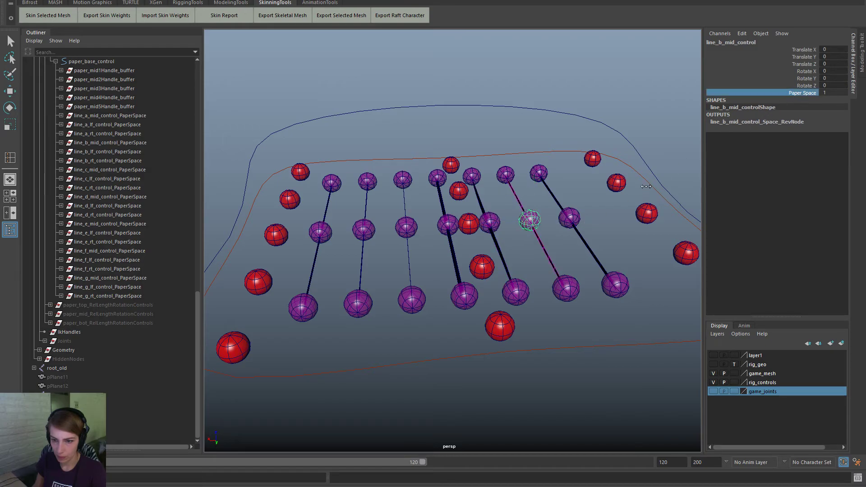
{"action": "middle_click_drag", "start_coordinate": [641, 188], "coordinate": [608, 189]}
{"action": "key", "text": "w"}
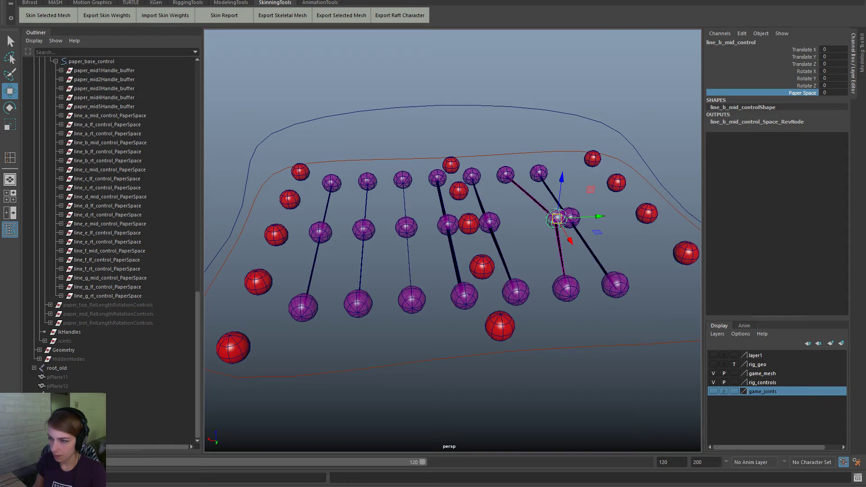
{"action": "scroll", "coordinate": [473, 208], "scroll_direction": "up", "scroll_amount": 1}
{"action": "left_click", "coordinate": [800, 93]}
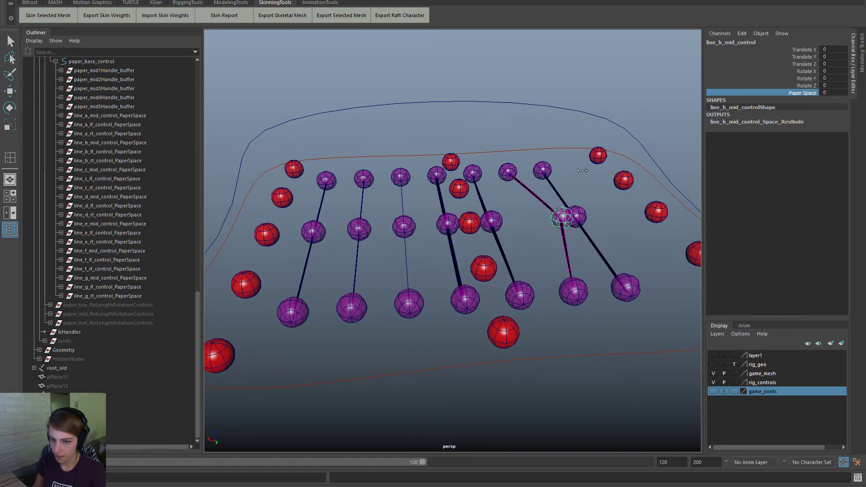
{"action": "middle_click_drag", "start_coordinate": [582, 170], "coordinate": [571, 195]}
{"action": "key", "text": "w"}
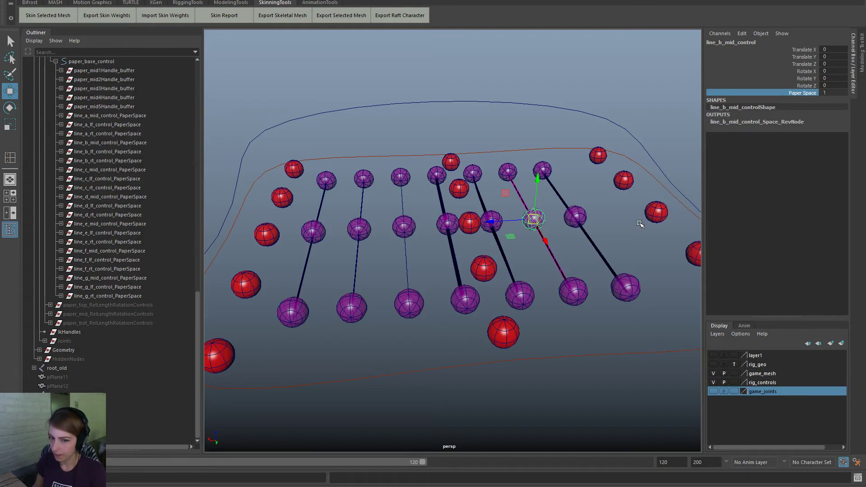
Step: Select line_c_mid_control's buffer and fully expand the paper_base_control hierarchy to expose the PaperSpace constraints
{"action": "mouse_move", "coordinate": [548, 270]}
{"action": "left_mouse_down", "text": "alt"}
{"action": "mouse_move", "coordinate": [598, 267]}
{"action": "mouse_move", "coordinate": [554, 275]}
{"action": "left_mouse_up", "text": "alt"}
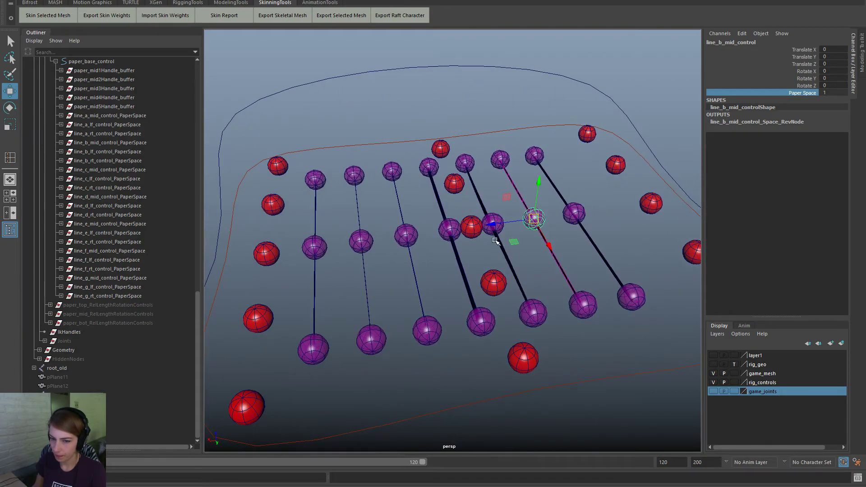
{"action": "left_click", "coordinate": [489, 235]}
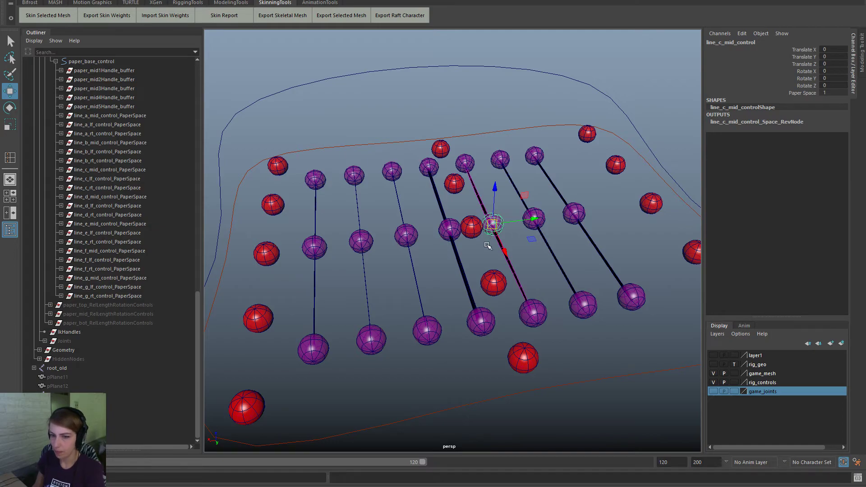
{"action": "key", "text": "Up"}
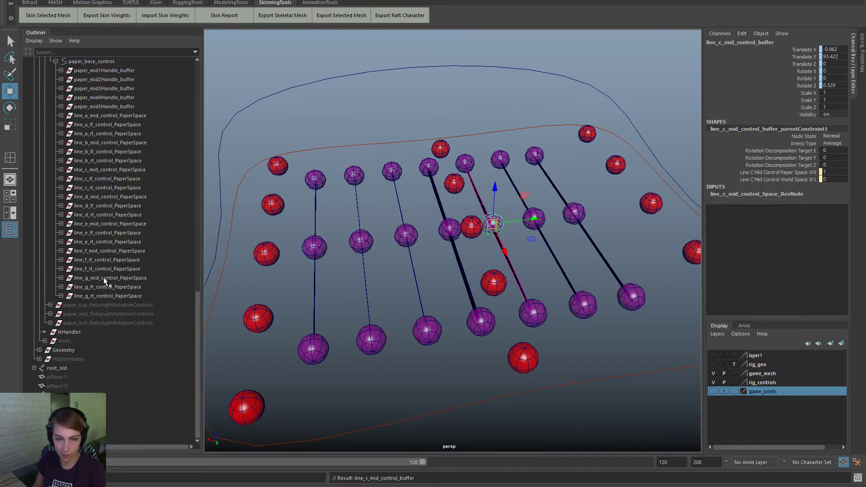
{"action": "scroll", "coordinate": [65, 258], "scroll_direction": "up", "scroll_amount": 3}
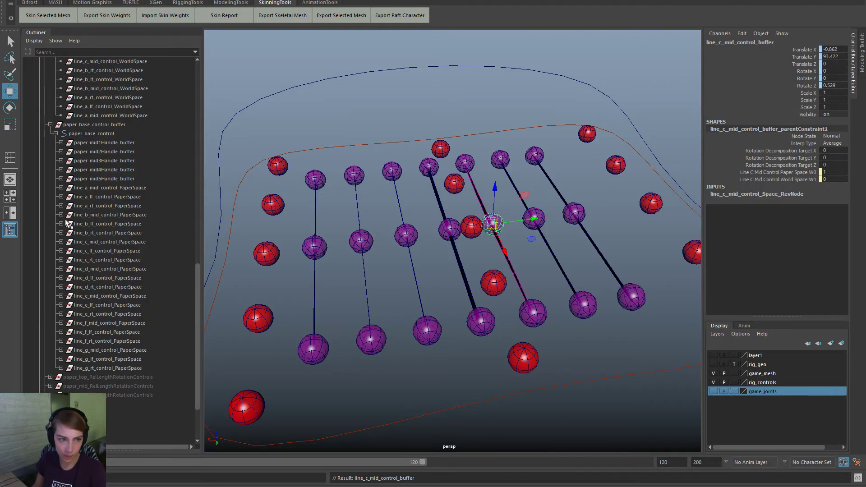
{"action": "left_click", "coordinate": [56, 134]}
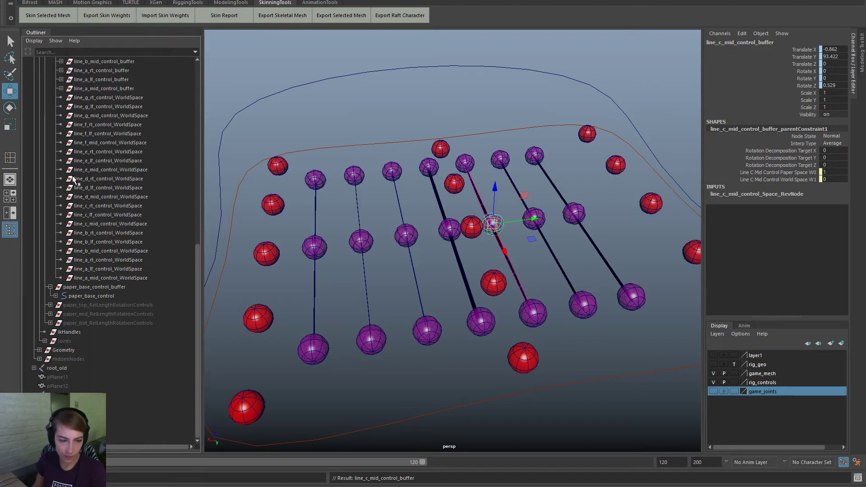
{"action": "left_click", "coordinate": [55, 296]}
{"action": "scroll", "coordinate": [80, 288], "scroll_direction": "down", "scroll_amount": 10}
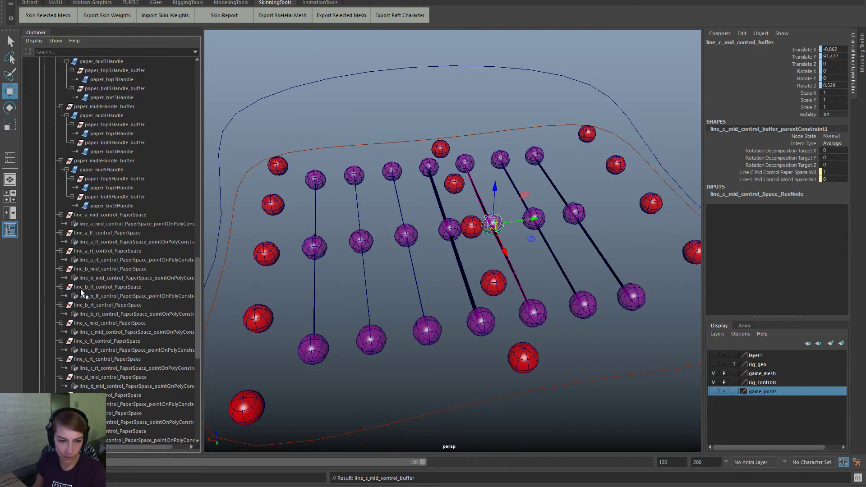
Step: Select the pointOnPoly constraints of all mid, lf and rt PaperSpace nodes from line_a to line_g and set their Offset Rotate X to -90
{"action": "left_click", "coordinate": [173, 223]}
{"action": "left_click", "coordinate": [177, 242], "text": "ctrl"}
{"action": "left_click", "coordinate": [171, 265], "text": "ctrl"}
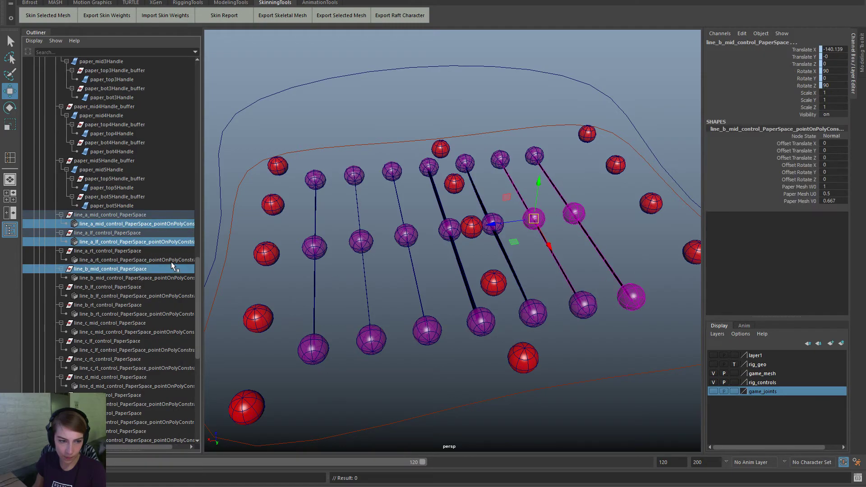
{"action": "left_click", "coordinate": [172, 264], "text": "ctrl"}
{"action": "left_click", "coordinate": [175, 260], "text": "ctrl"}
{"action": "left_click", "coordinate": [170, 280], "text": "ctrl"}
{"action": "left_click", "coordinate": [172, 296], "text": "ctrl"}
{"action": "left_click", "coordinate": [173, 313], "text": "ctrl"}
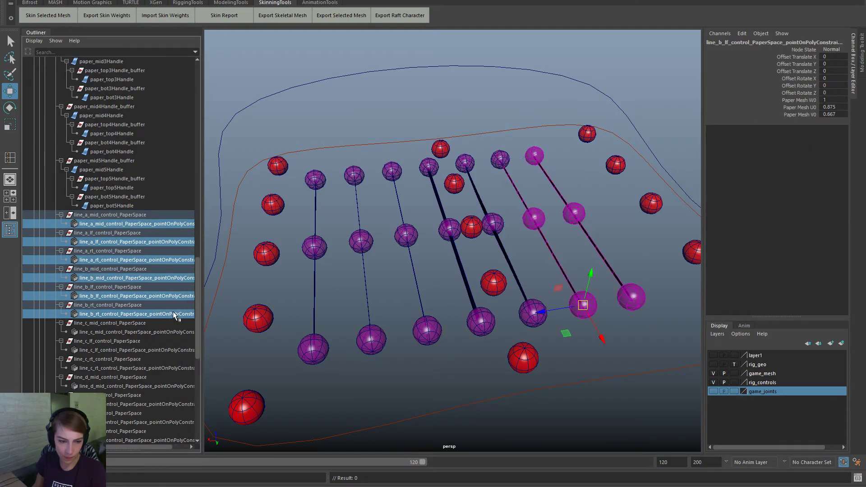
{"action": "scroll", "coordinate": [181, 315], "scroll_direction": "down", "scroll_amount": 5}
{"action": "left_click", "coordinate": [178, 187], "text": "ctrl"}
{"action": "left_click", "coordinate": [175, 205], "text": "ctrl"}
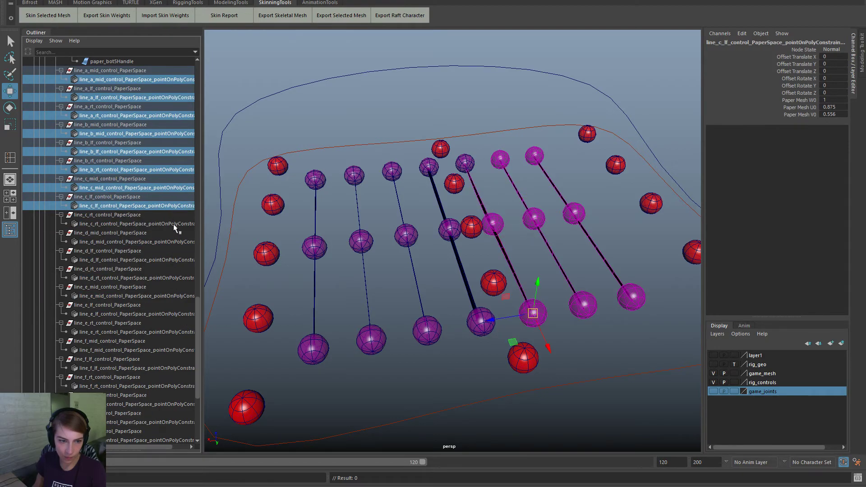
{"action": "left_click", "coordinate": [174, 223], "text": "ctrl"}
{"action": "left_click", "coordinate": [176, 242], "text": "ctrl"}
{"action": "left_click", "coordinate": [175, 260], "text": "ctrl"}
{"action": "left_click", "coordinate": [177, 278], "text": "ctrl"}
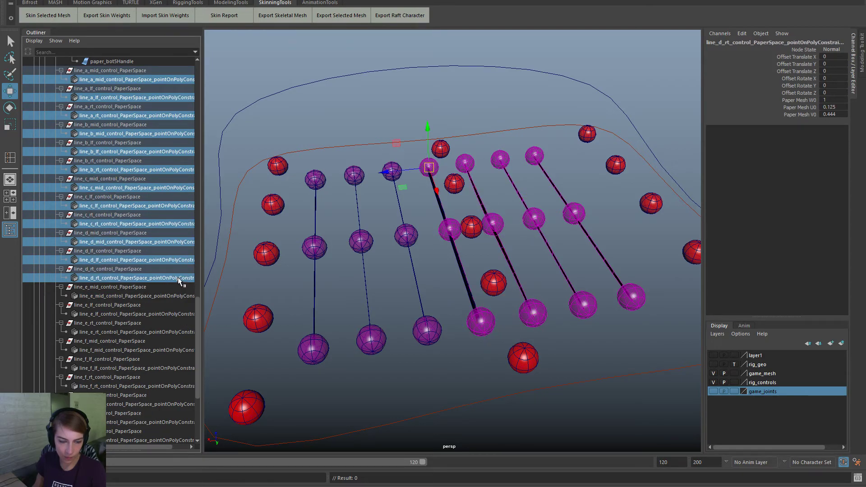
{"action": "left_click", "coordinate": [179, 296], "text": "ctrl"}
{"action": "left_click", "coordinate": [180, 314], "text": "ctrl"}
{"action": "left_click", "coordinate": [178, 332], "text": "ctrl"}
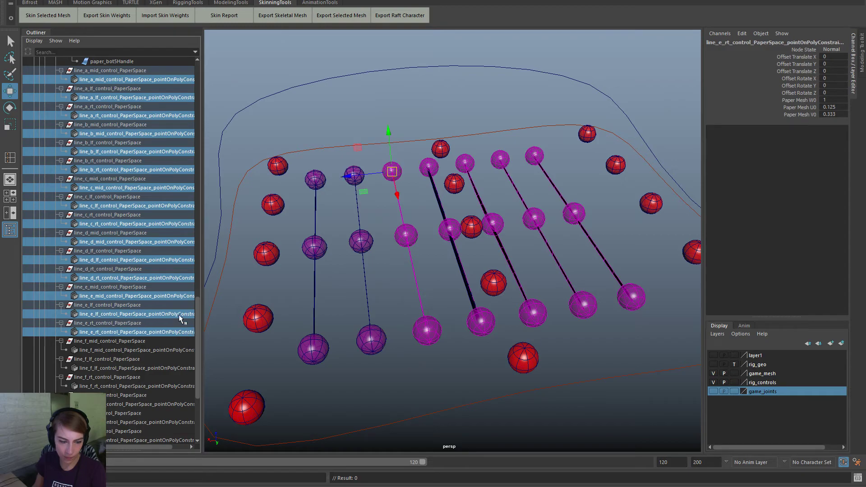
{"action": "scroll", "coordinate": [179, 314], "scroll_direction": "down", "scroll_amount": 5}
{"action": "left_click", "coordinate": [172, 208], "text": "ctrl"}
{"action": "left_click", "coordinate": [173, 224], "text": "ctrl"}
{"action": "left_click", "coordinate": [172, 242], "text": "ctrl"}
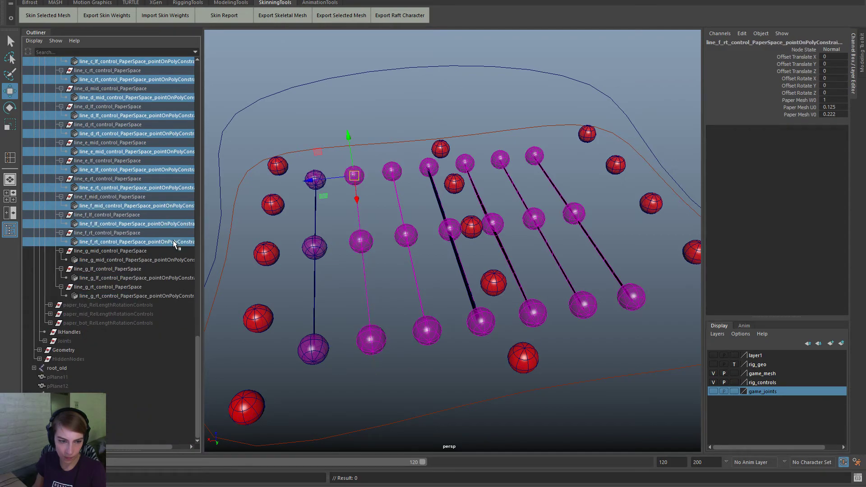
{"action": "left_click", "coordinate": [175, 260], "text": "ctrl"}
{"action": "left_click", "coordinate": [175, 278], "text": "ctrl"}
{"action": "left_click", "coordinate": [175, 296], "text": "ctrl"}
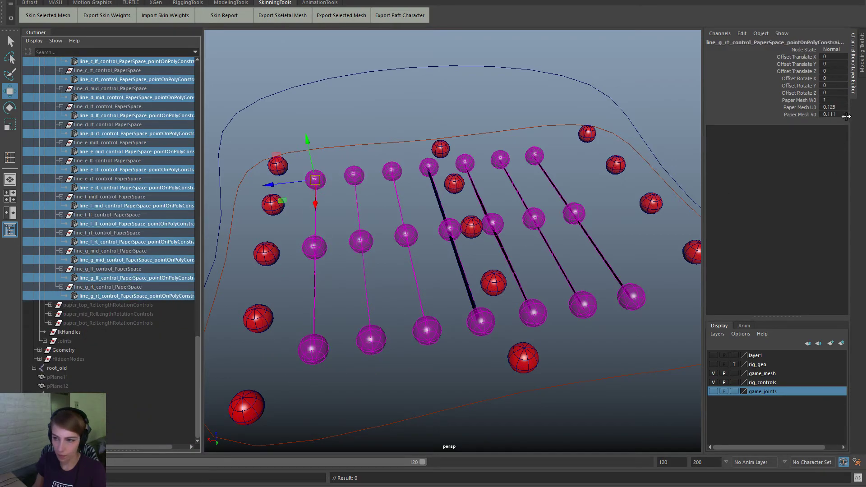
{"action": "left_click", "coordinate": [835, 78]}
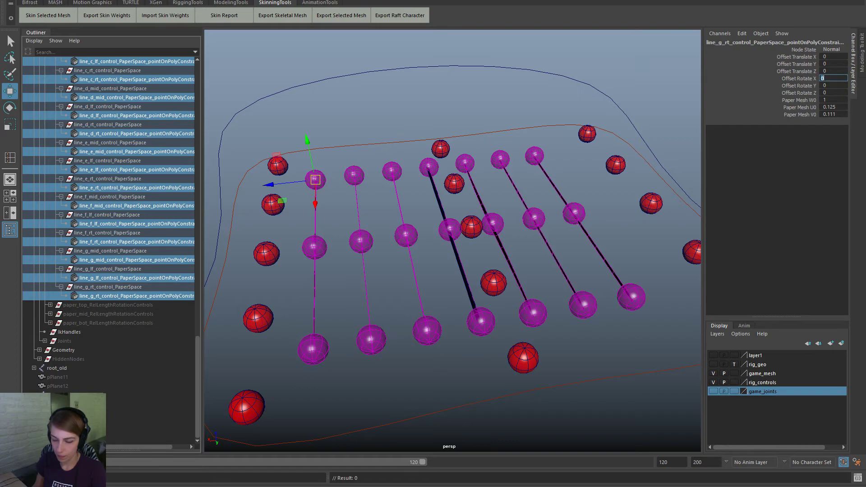
{"action": "type", "text": "-90"}
{"action": "key", "text": "Return"}
Step: Try moving one of the line controls while viewing the lines from different angles, and undo the move
{"action": "left_click_drag", "start_coordinate": [406, 252], "coordinate": [506, 261], "text": "alt"}
{"action": "left_click", "coordinate": [480, 203]}
{"action": "left_click_drag", "start_coordinate": [489, 216], "coordinate": [505, 241], "text": "alt"}
{"action": "middle_click_drag", "start_coordinate": [504, 242], "coordinate": [441, 57]}
{"action": "left_click_drag", "start_coordinate": [551, 170], "coordinate": [521, 101]}
{"action": "key", "text": "ctrl+z"}
{"action": "left_click", "coordinate": [647, 141]}
Step: Select line_d_mid_control and scrub its Paper Space value to check the line's shape
{"action": "left_click_drag", "start_coordinate": [593, 231], "coordinate": [401, 320], "text": "alt"}
{"action": "left_click", "coordinate": [460, 234]}
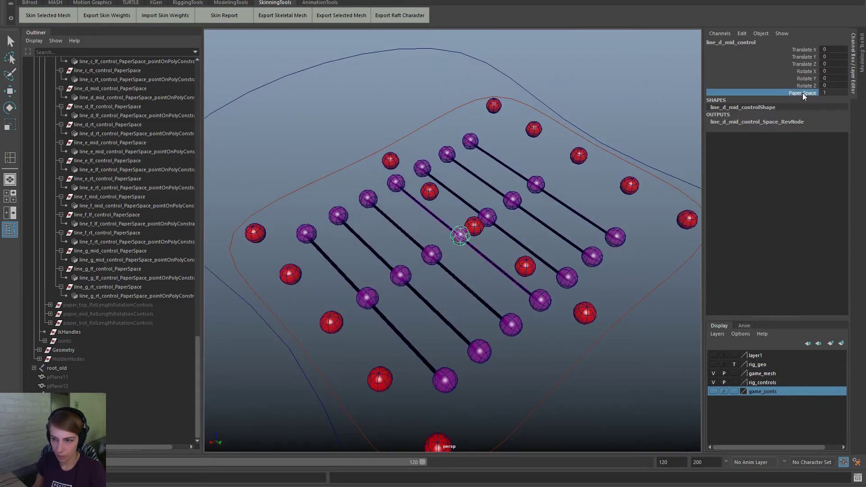
{"action": "middle_click_drag", "start_coordinate": [358, 223], "coordinate": [592, 206]}
Step: Try moving line_c_mid_control far off its line, scrub its Paper Space value, and undo the changes
{"action": "left_click", "coordinate": [488, 216]}
{"action": "key", "text": "w"}
{"action": "middle_click_drag", "start_coordinate": [612, 168], "coordinate": [345, 212]}
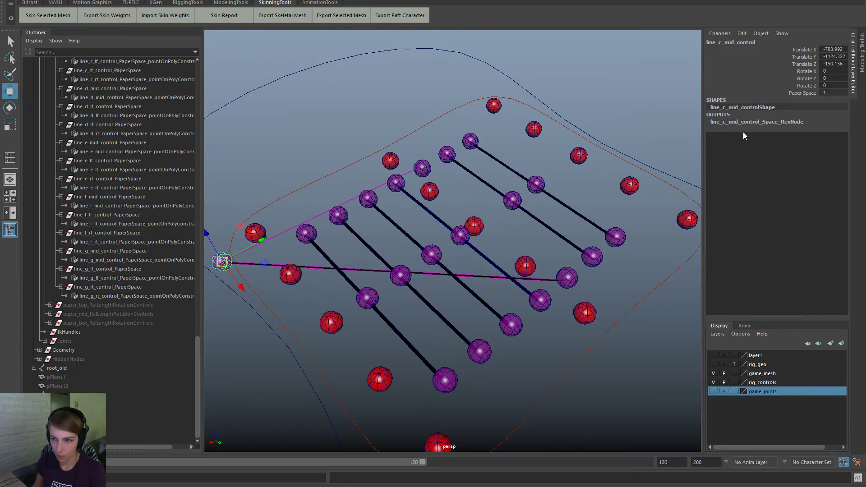
{"action": "left_click", "coordinate": [798, 93]}
{"action": "middle_click_drag", "start_coordinate": [641, 160], "coordinate": [603, 171]}
{"action": "middle_click_drag", "start_coordinate": [359, 195], "coordinate": [652, 184]}
{"action": "key", "text": "ctrl+z"}
{"action": "key", "text": "ctrl+z"}
{"action": "left_click", "coordinate": [593, 117]}
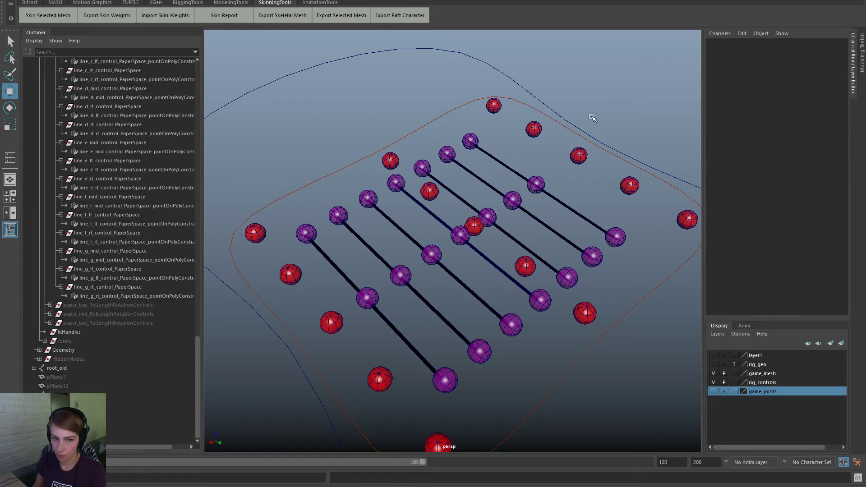
Step: Collapse the Rig hierarchy in the outliner and look over the lines from several angles
{"action": "left_click_drag", "start_coordinate": [378, 266], "coordinate": [436, 268], "text": "alt"}
{"action": "scroll", "coordinate": [91, 282], "scroll_direction": "up", "scroll_amount": 20}
{"action": "scroll", "coordinate": [91, 281], "scroll_direction": "up", "scroll_amount": 10}
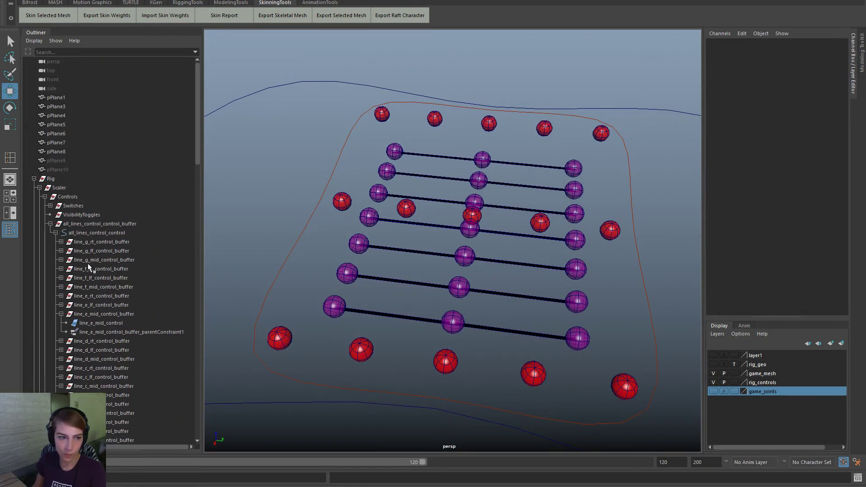
{"action": "left_click", "coordinate": [34, 178]}
{"action": "left_click_drag", "start_coordinate": [363, 132], "coordinate": [513, 258], "text": "alt"}
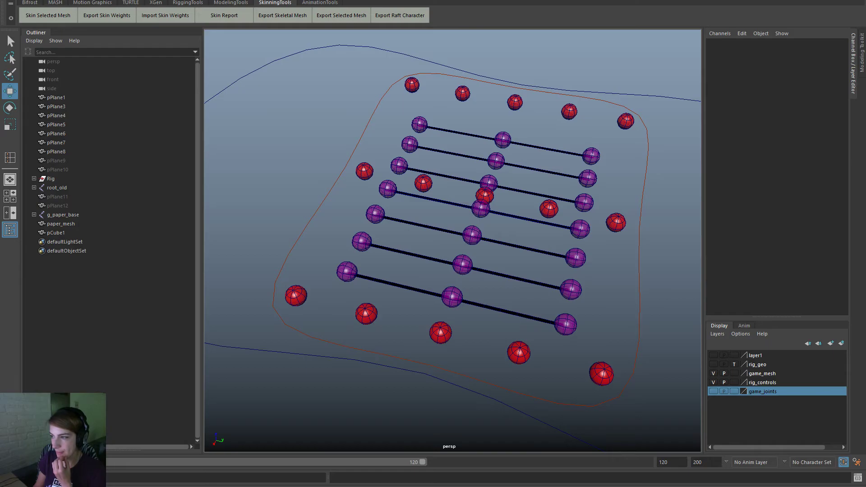
{"action": "left_click_drag", "start_coordinate": [647, 319], "coordinate": [495, 286], "text": "alt"}
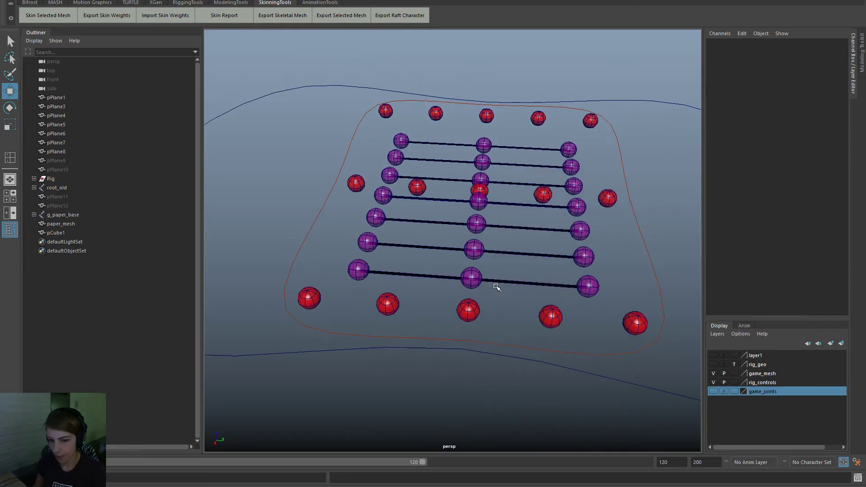
Step: Select the pCube1 reference bar and scale it to about 9.52 in X and Z and 1050.49 in Y
{"action": "left_click", "coordinate": [509, 282]}
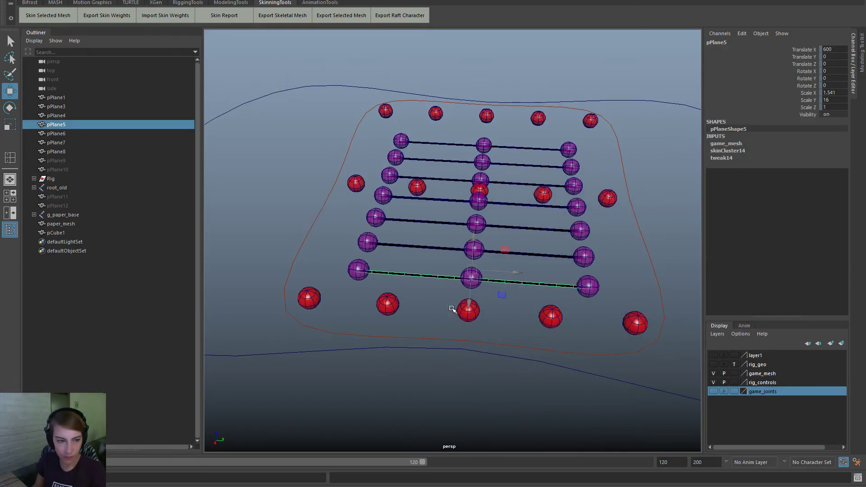
{"action": "left_click", "coordinate": [85, 232]}
{"action": "left_click_drag", "start_coordinate": [478, 293], "coordinate": [502, 251], "text": "alt"}
{"action": "key", "text": "r"}
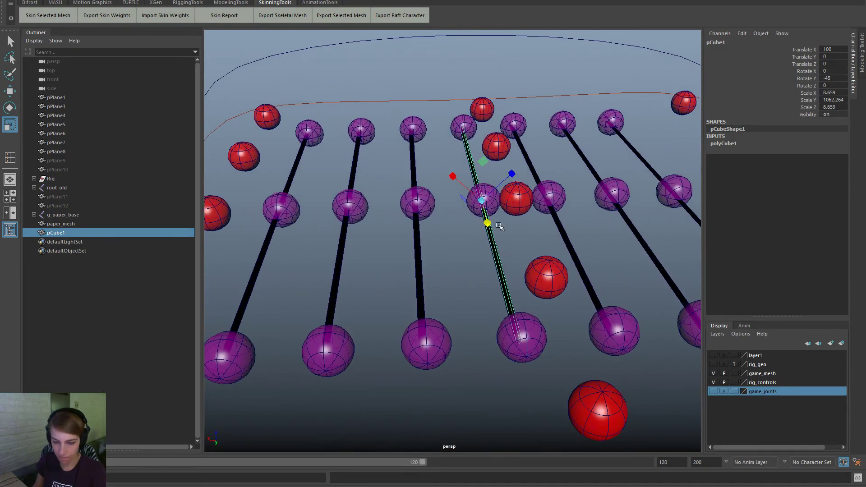
{"action": "left_click_drag", "start_coordinate": [484, 193], "coordinate": [487, 300]}
{"action": "key", "text": "ctrl+z"}
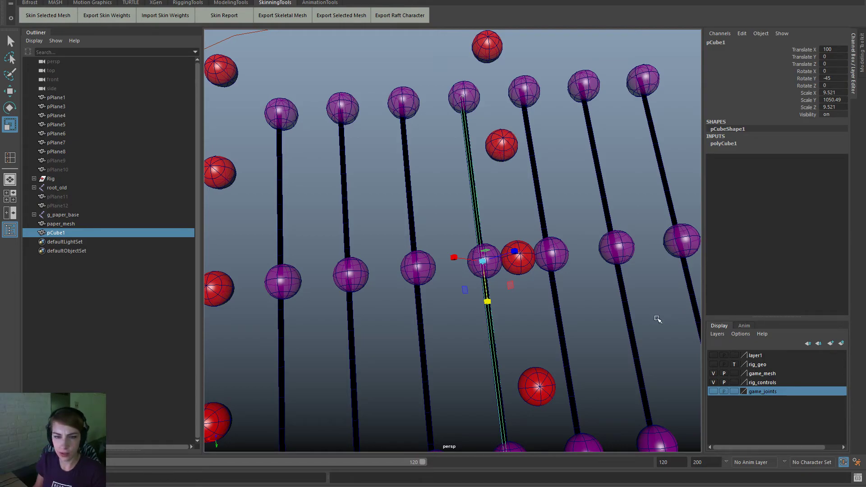
Step: Thicken the pCube1 bar to about 13.1 in X and Z and fit its Y scale to about 1048.6 along the line
{"action": "left_click_drag", "start_coordinate": [572, 313], "coordinate": [576, 310], "text": "alt"}
{"action": "scroll", "coordinate": [632, 304], "scroll_direction": "down", "scroll_amount": 4}
{"action": "scroll", "coordinate": [476, 303], "scroll_direction": "up", "scroll_amount": 1}
{"action": "left_click_drag", "start_coordinate": [476, 302], "coordinate": [512, 284], "text": "alt"}
{"action": "key", "text": "w"}
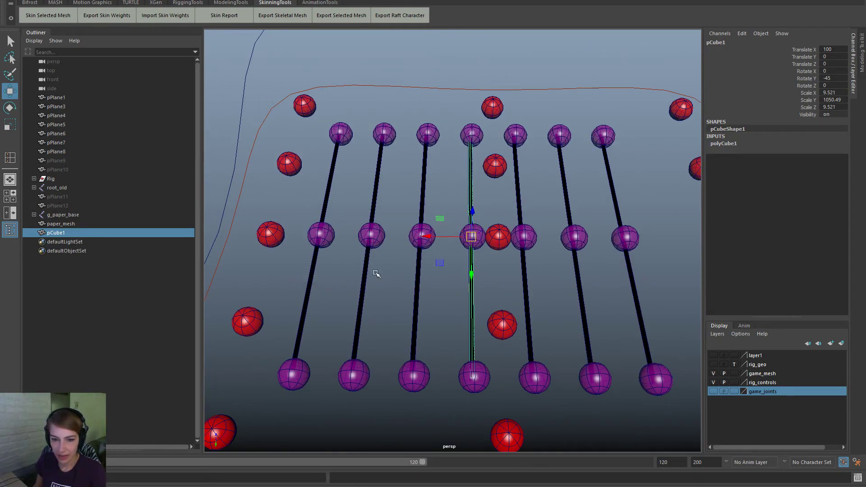
{"action": "scroll", "coordinate": [376, 273], "scroll_direction": "up", "scroll_amount": 1}
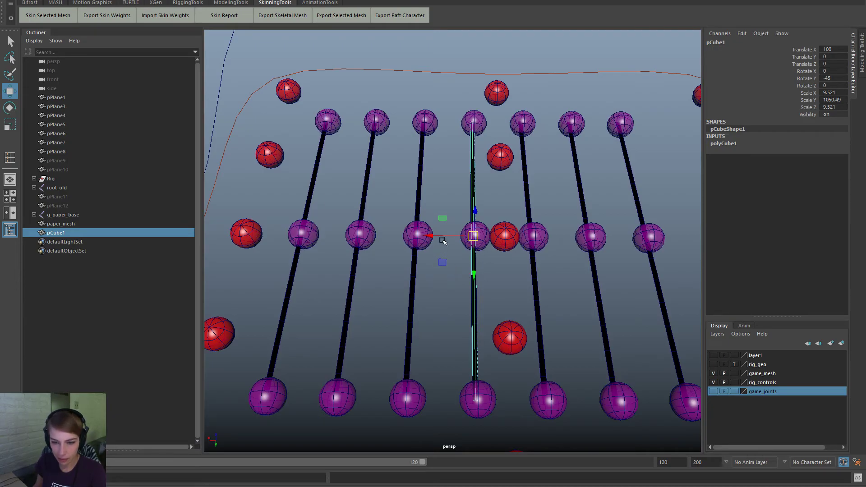
{"action": "scroll", "coordinate": [447, 248], "scroll_direction": "up", "scroll_amount": 1}
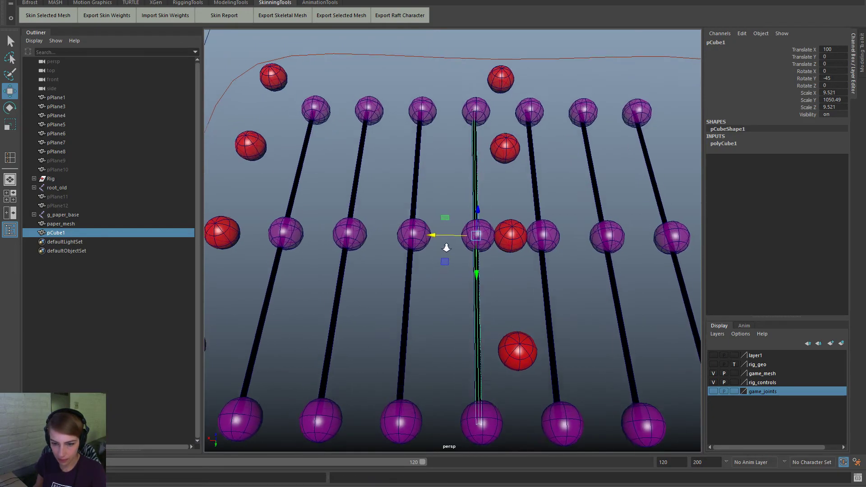
{"action": "scroll", "coordinate": [446, 248], "scroll_direction": "up", "scroll_amount": 1}
{"action": "key", "text": "r"}
{"action": "left_click_drag", "start_coordinate": [477, 235], "coordinate": [427, 256]}
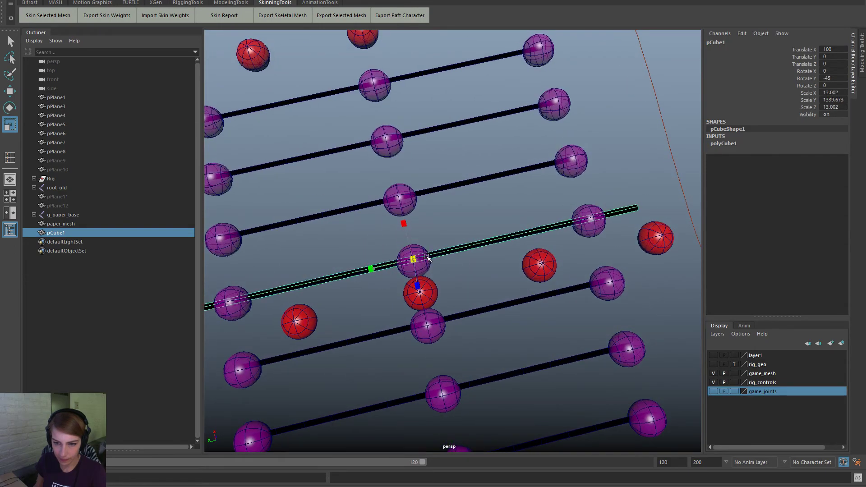
{"action": "left_click_drag", "start_coordinate": [372, 270], "coordinate": [386, 272]}
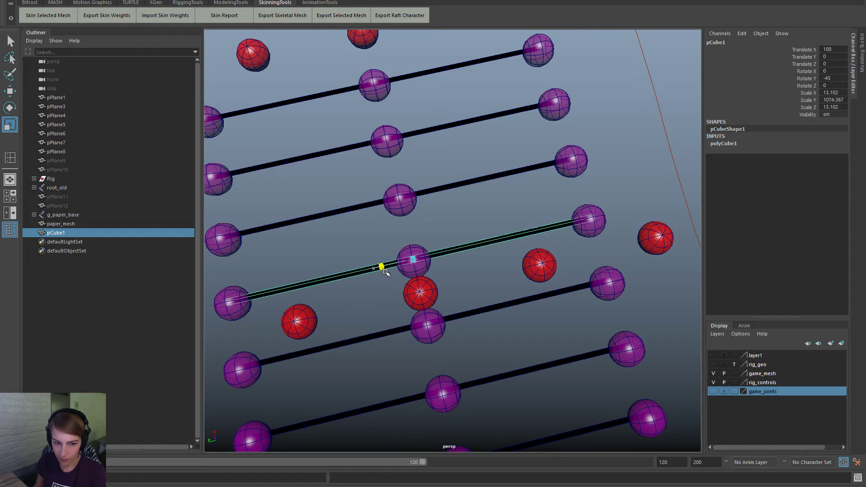
{"action": "left_click_drag", "start_coordinate": [386, 272], "coordinate": [663, 271]}
Step: Show the polyCube1 creation settings, examine the bar against its line up close, and select the pPlane1 line mesh
{"action": "left_click", "coordinate": [724, 143]}
{"action": "middle_click_drag", "start_coordinate": [550, 221], "coordinate": [454, 257], "text": "alt"}
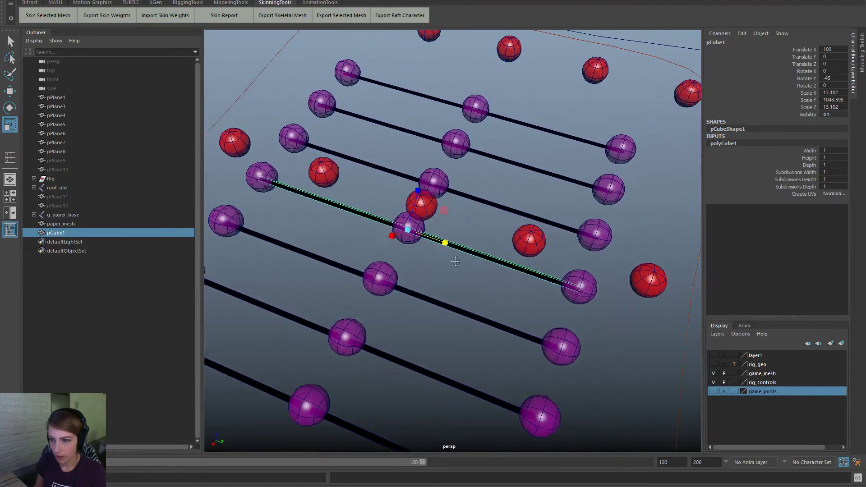
{"action": "left_click_drag", "start_coordinate": [454, 257], "coordinate": [460, 300], "text": "alt"}
{"action": "right_click_drag", "start_coordinate": [460, 300], "coordinate": [487, 284], "text": "alt"}
{"action": "mouse_move", "coordinate": [490, 301]}
{"action": "left_mouse_down"}
{"action": "mouse_move", "coordinate": [479, 255]}
{"action": "mouse_move", "coordinate": [481, 296]}
{"action": "mouse_move", "coordinate": [569, 311]}
{"action": "mouse_move", "coordinate": [484, 306]}
{"action": "mouse_move", "coordinate": [485, 290]}
{"action": "mouse_move", "coordinate": [486, 336]}
{"action": "mouse_move", "coordinate": [492, 311]}
{"action": "left_mouse_up"}
{"action": "right_click_drag", "start_coordinate": [491, 311], "coordinate": [537, 323], "text": "alt"}
{"action": "mouse_move", "coordinate": [538, 323]}
{"action": "left_mouse_down", "text": "alt"}
{"action": "mouse_move", "coordinate": [534, 352]}
{"action": "mouse_move", "coordinate": [531, 324]}
{"action": "left_mouse_up", "text": "alt"}
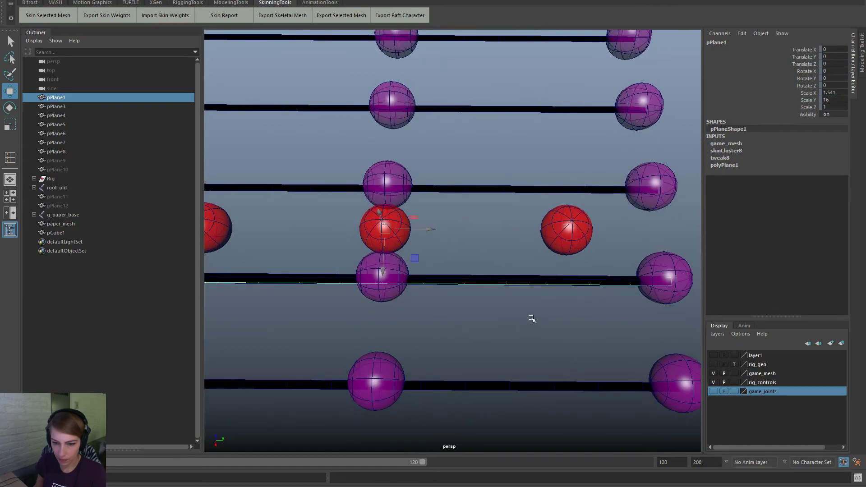
Step: Select the pCube1 bar and move it off its line to Translate X of about 79.08
{"action": "left_click", "coordinate": [552, 280]}
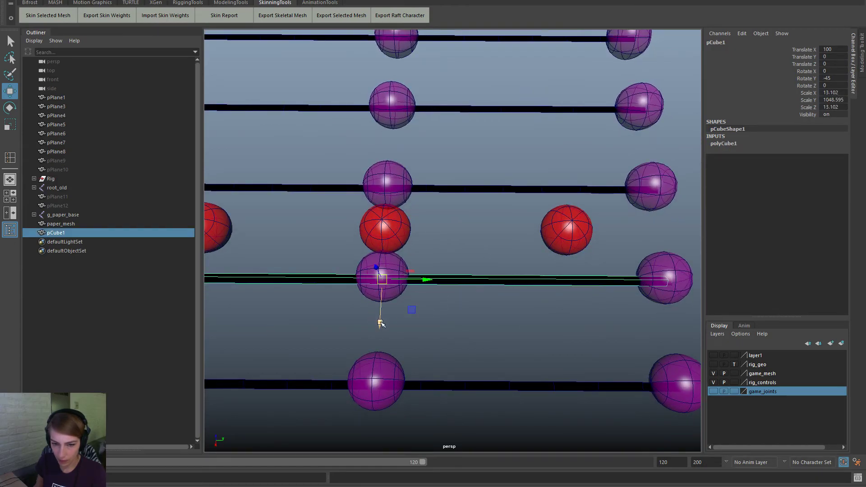
{"action": "left_click_drag", "start_coordinate": [381, 319], "coordinate": [388, 310]}
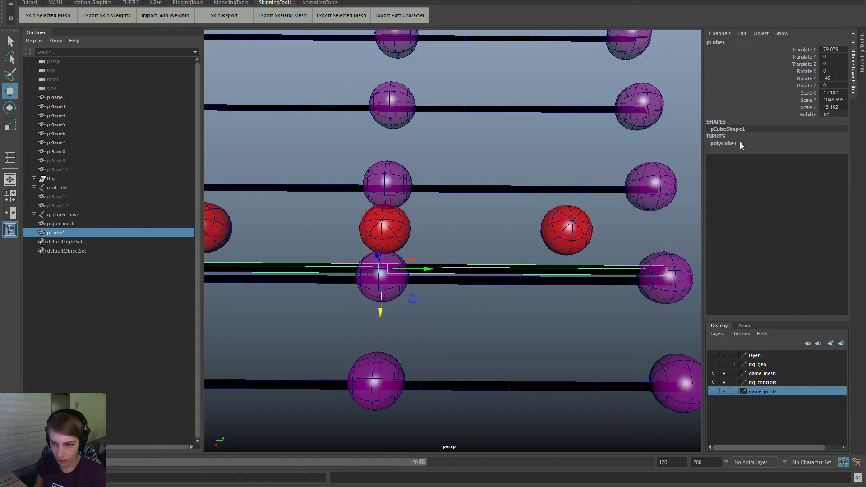
Step: Try 20 width subdivisions in pCube1's polyCube1 settings, and undo the change
{"action": "left_click", "coordinate": [724, 143]}
{"action": "left_click", "coordinate": [830, 171]}
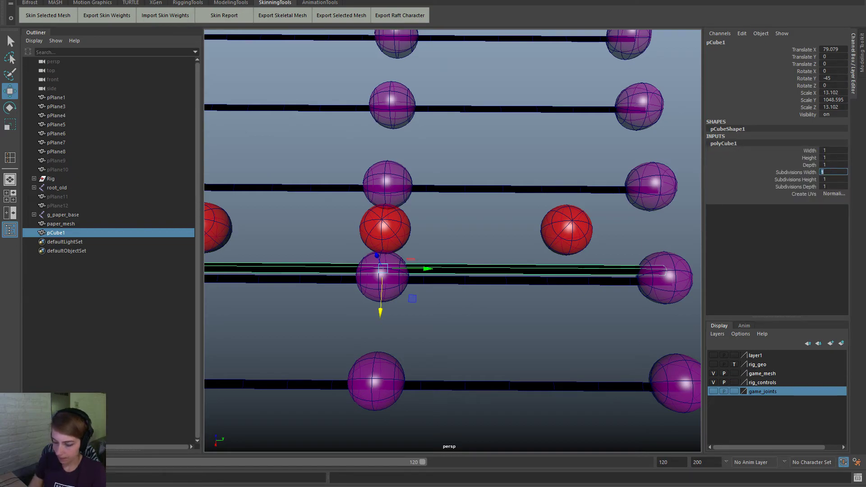
{"action": "type", "text": "20"}
{"action": "key", "text": "Return"}
{"action": "scroll", "coordinate": [426, 310], "scroll_direction": "up", "scroll_amount": 2}
{"action": "key", "text": "ctrl+z"}
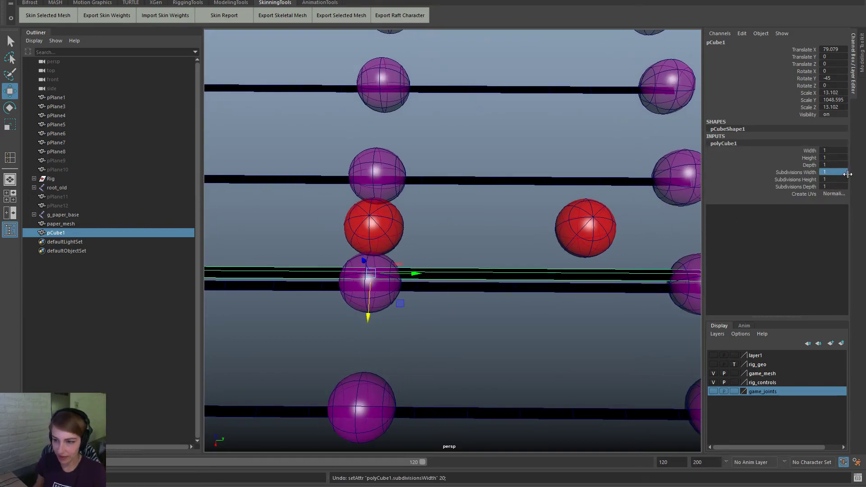
Step: Set the height subdivisions of pCube1 to 14 after trying 16 and 15
{"action": "left_click", "coordinate": [833, 186]}
{"action": "left_click", "coordinate": [837, 180]}
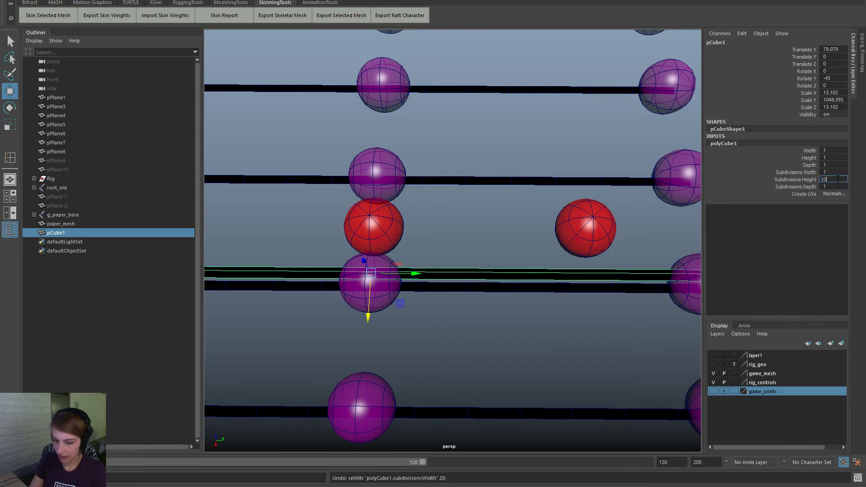
{"action": "type", "text": "10"}
{"action": "key", "text": "Return"}
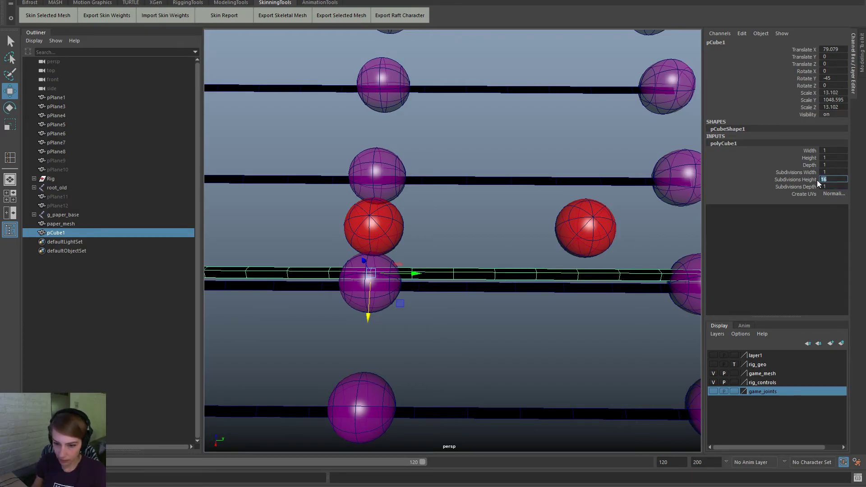
{"action": "right_click_drag", "start_coordinate": [442, 351], "coordinate": [426, 351], "text": "alt"}
{"action": "left_click_drag", "start_coordinate": [427, 351], "coordinate": [428, 365], "text": "alt"}
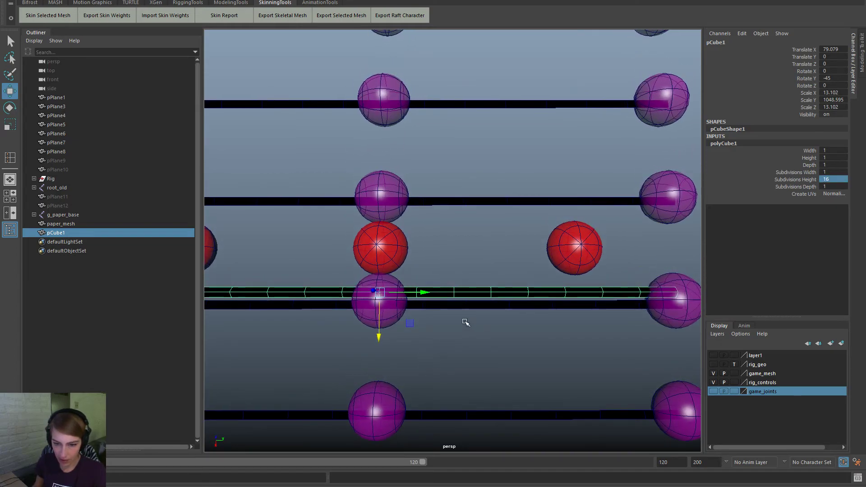
{"action": "left_click", "coordinate": [835, 180]}
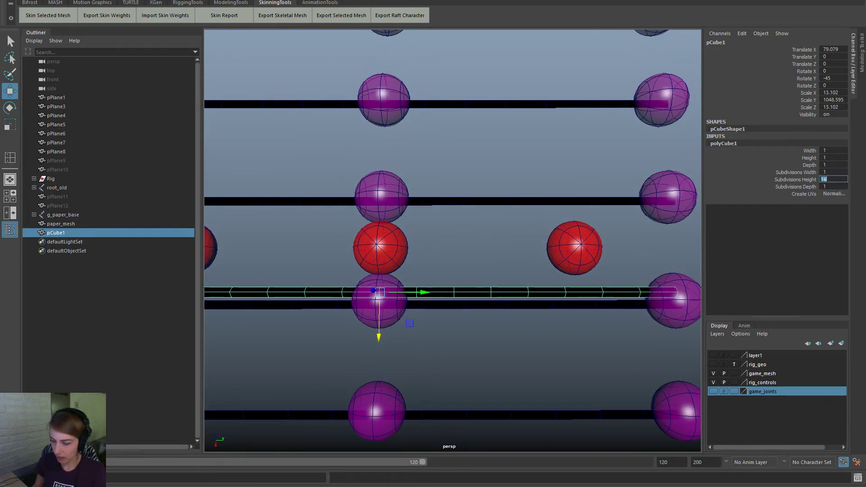
{"action": "type", "text": "15"}
{"action": "key", "text": "Return"}
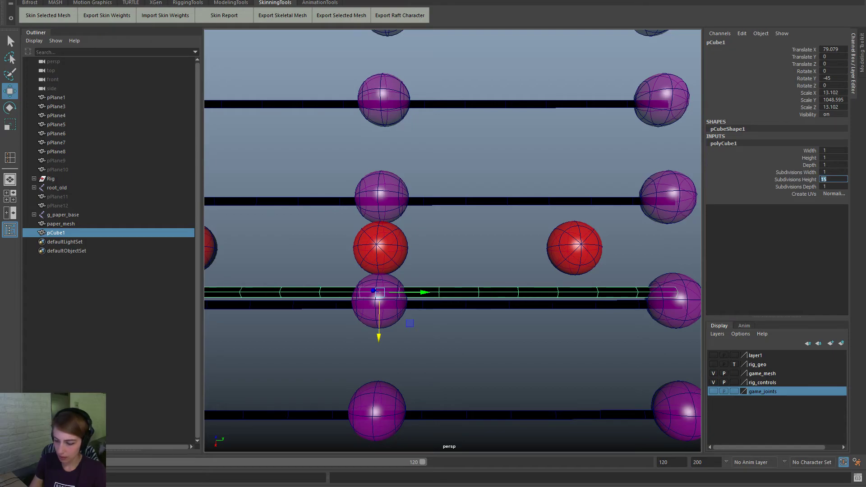
{"action": "type", "text": "14"}
{"action": "key", "text": "Return"}
Step: Compare the bar's divisions with its line and move pCube1 back onto the line, at Translate X of about 101.9
{"action": "right_click_drag", "start_coordinate": [448, 349], "coordinate": [345, 342], "text": "alt"}
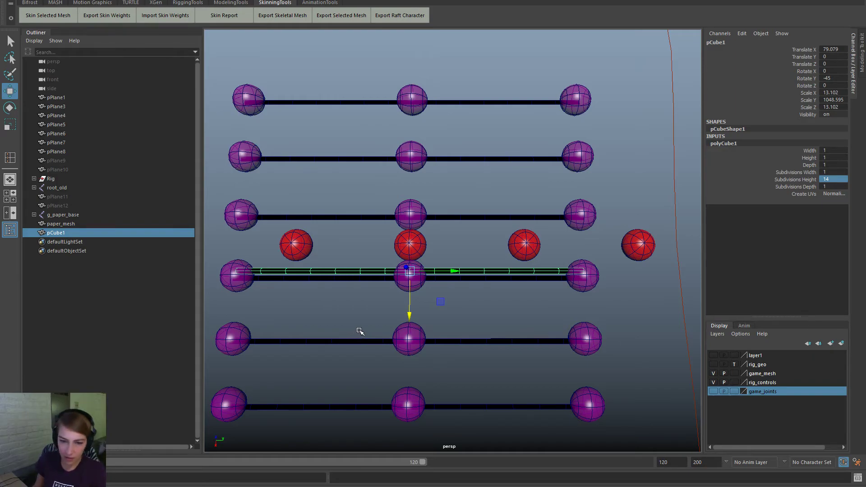
{"action": "middle_click_drag", "start_coordinate": [500, 348], "coordinate": [532, 351], "text": "alt"}
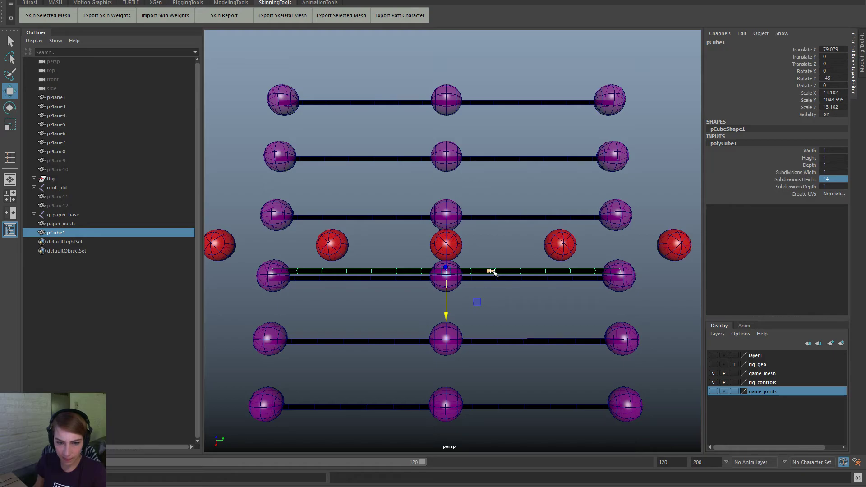
{"action": "mouse_move", "coordinate": [540, 321]}
{"action": "left_mouse_down", "text": "alt"}
{"action": "mouse_move", "coordinate": [496, 293]}
{"action": "mouse_move", "coordinate": [542, 310]}
{"action": "mouse_move", "coordinate": [544, 324]}
{"action": "left_mouse_up", "text": "alt"}
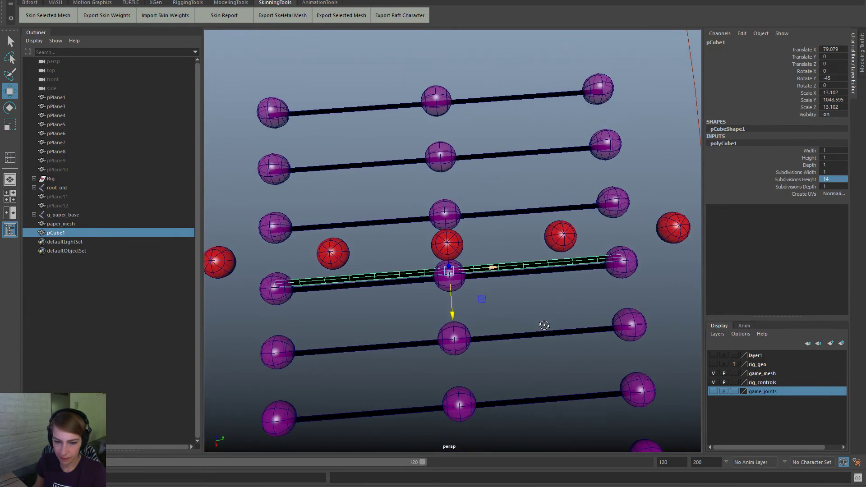
{"action": "scroll", "coordinate": [546, 318], "scroll_direction": "up", "scroll_amount": 5}
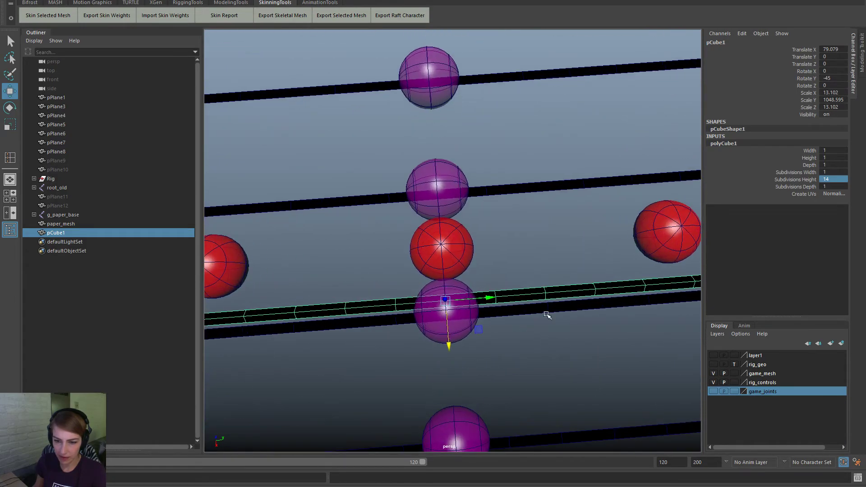
{"action": "left_click", "coordinate": [546, 292]}
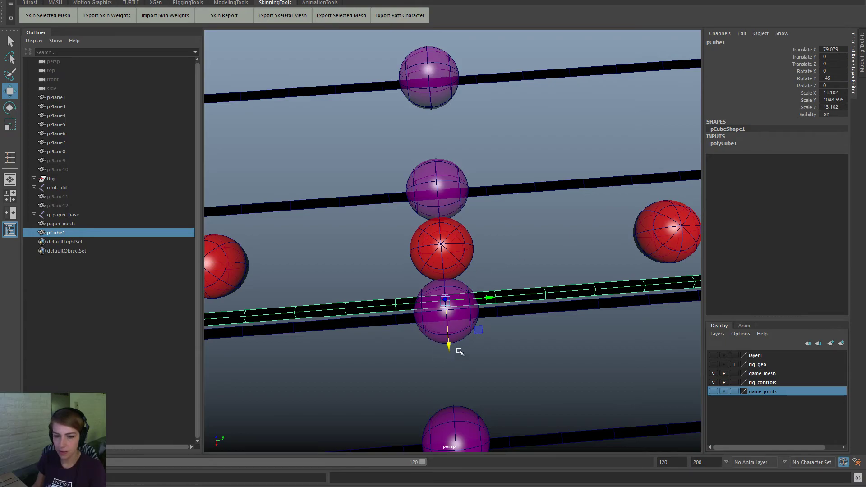
{"action": "left_click_drag", "start_coordinate": [449, 346], "coordinate": [456, 357]}
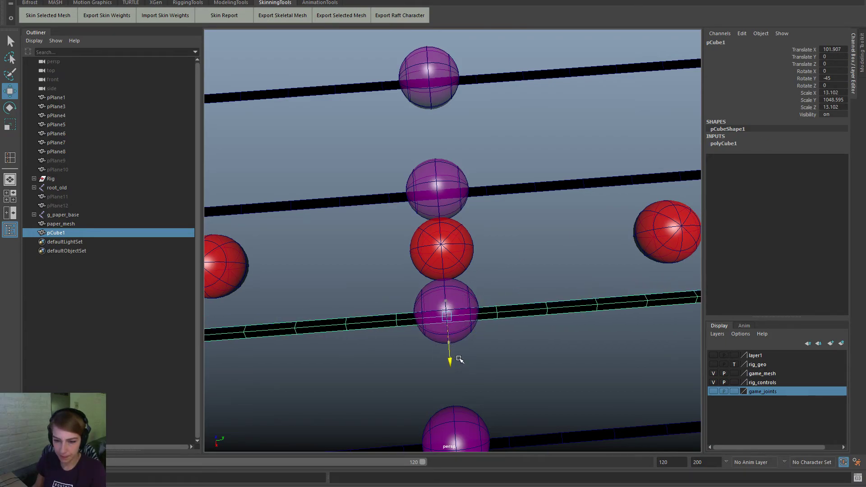
Step: Move the pCube1 bar across to line G, to Translate X of about 697.4, and select the line's middle control followed by the bar
{"action": "scroll", "coordinate": [487, 311], "scroll_direction": "down", "scroll_amount": 5}
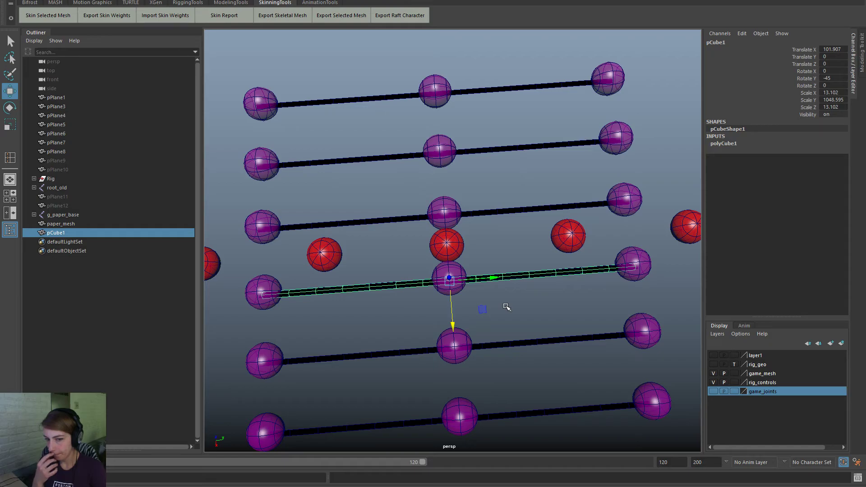
{"action": "left_click_drag", "start_coordinate": [492, 307], "coordinate": [496, 331], "text": "alt"}
{"action": "key", "text": "ctrl+z"}
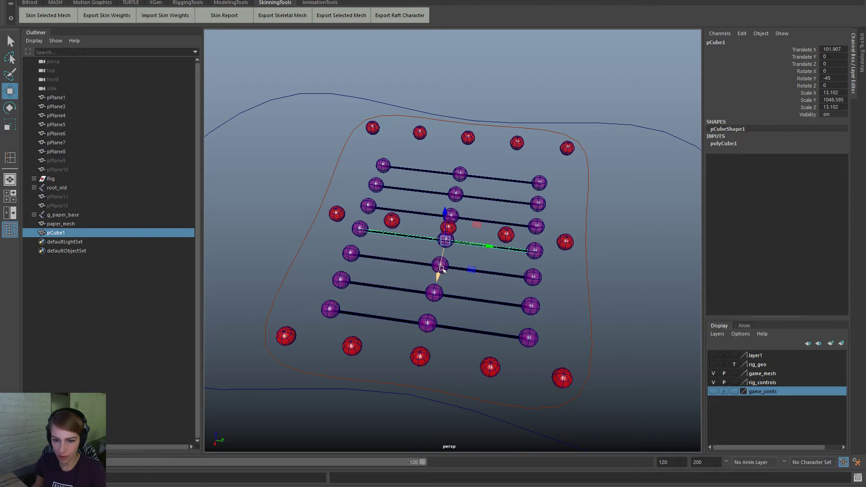
{"action": "left_click_drag", "start_coordinate": [442, 269], "coordinate": [434, 367]}
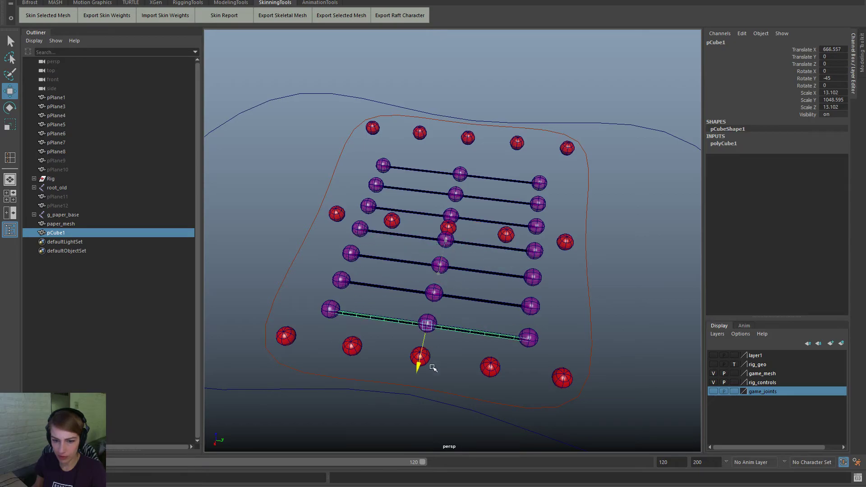
{"action": "left_click", "coordinate": [432, 321]}
{"action": "left_click", "coordinate": [455, 336], "text": "shift"}
Step: Try a parent constraint from the Line G middle control to pCube1, and undo it
{"action": "key", "text": "space"}
{"action": "left_click", "coordinate": [426, 300]}
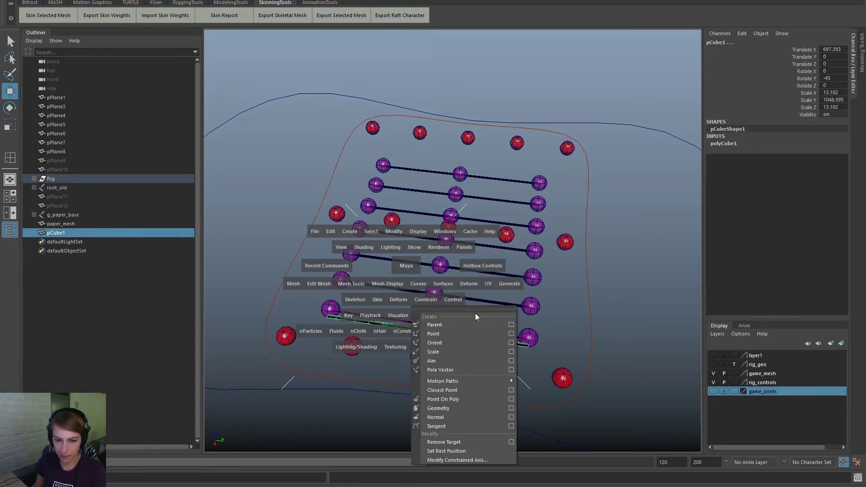
{"action": "left_click", "coordinate": [496, 325]}
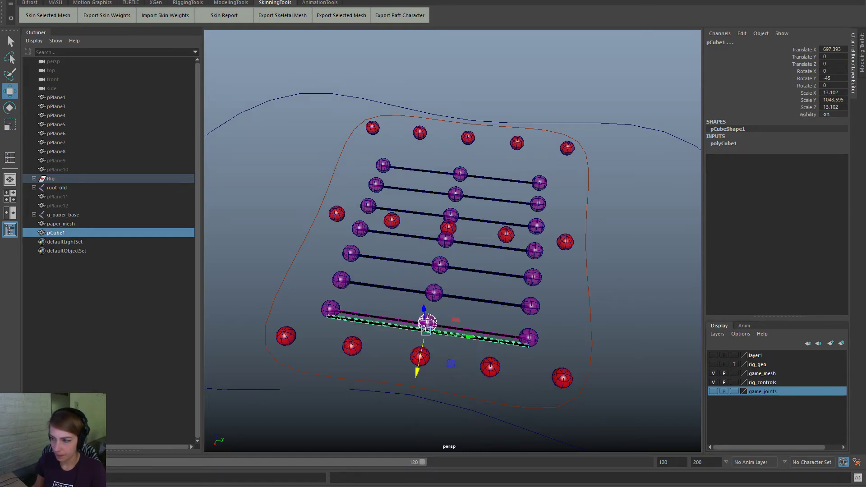
{"action": "right_click_drag", "start_coordinate": [255, 273], "coordinate": [373, 298], "text": "alt"}
{"action": "key", "text": "ctrl+z"}
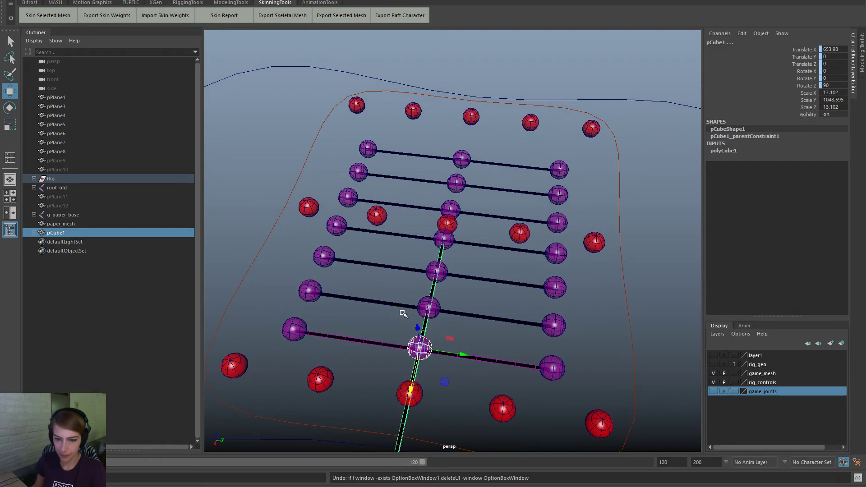
{"action": "key", "text": "ctrl+z"}
Step: Point constrain the pCube1 bar to the Line G middle control and inspect its alignment with the line
{"action": "key", "text": "space"}
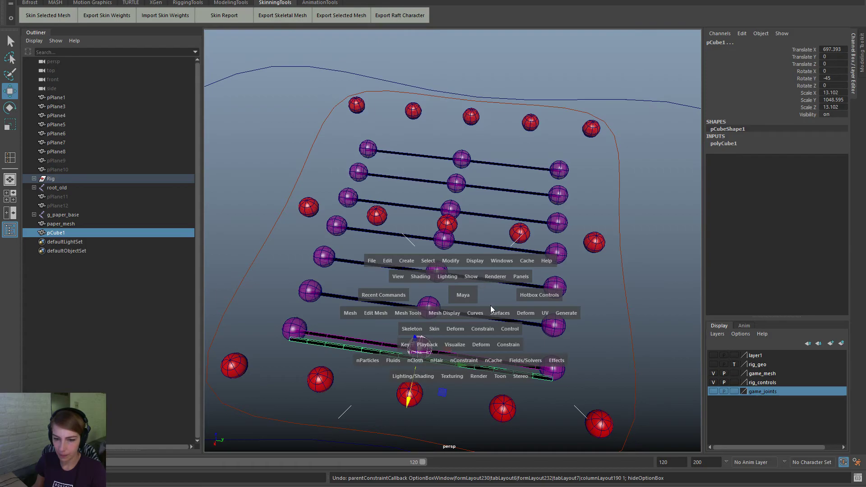
{"action": "left_click", "coordinate": [483, 328]}
{"action": "left_click", "coordinate": [506, 363]}
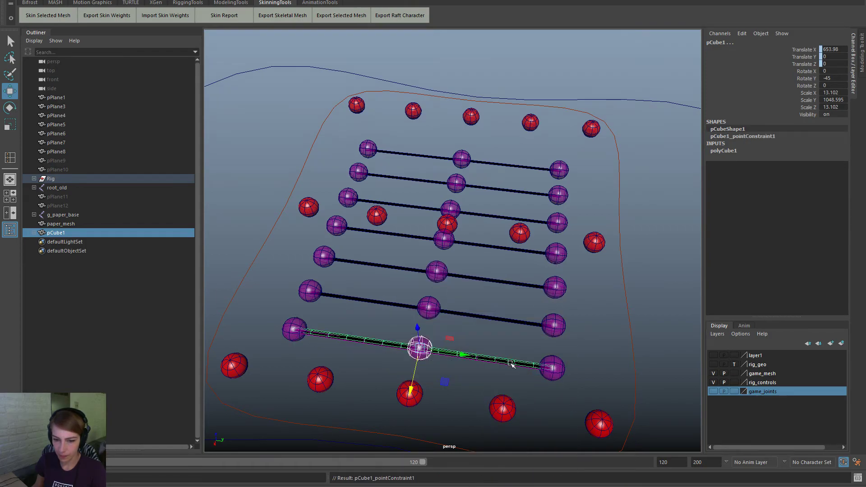
{"action": "left_click_drag", "start_coordinate": [499, 334], "coordinate": [480, 367], "text": "alt"}
{"action": "left_click", "coordinate": [480, 366]}
{"action": "middle_click_drag", "start_coordinate": [462, 372], "coordinate": [464, 297], "text": "alt"}
{"action": "right_click_drag", "start_coordinate": [464, 297], "coordinate": [492, 263], "text": "alt"}
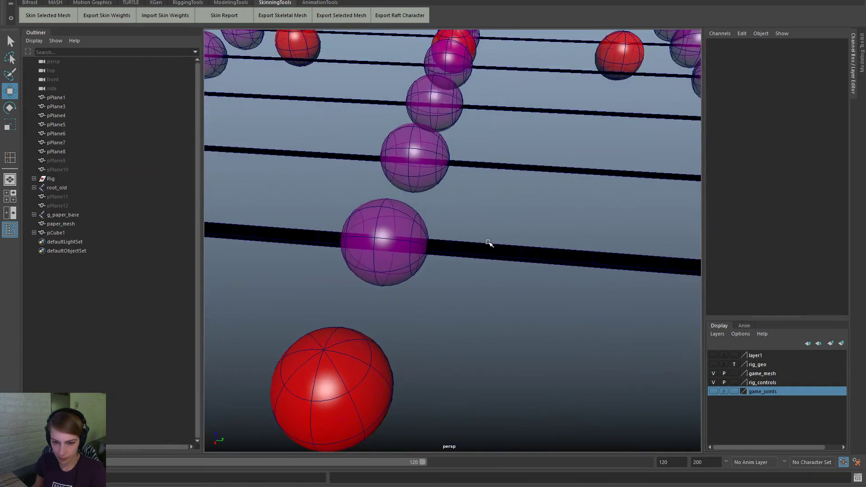
{"action": "left_click", "coordinate": [490, 243]}
{"action": "mouse_move", "coordinate": [529, 270]}
{"action": "left_mouse_down", "text": "alt"}
{"action": "mouse_move", "coordinate": [548, 257]}
{"action": "mouse_move", "coordinate": [503, 261]}
{"action": "mouse_move", "coordinate": [528, 281]}
{"action": "left_mouse_up", "text": "alt"}
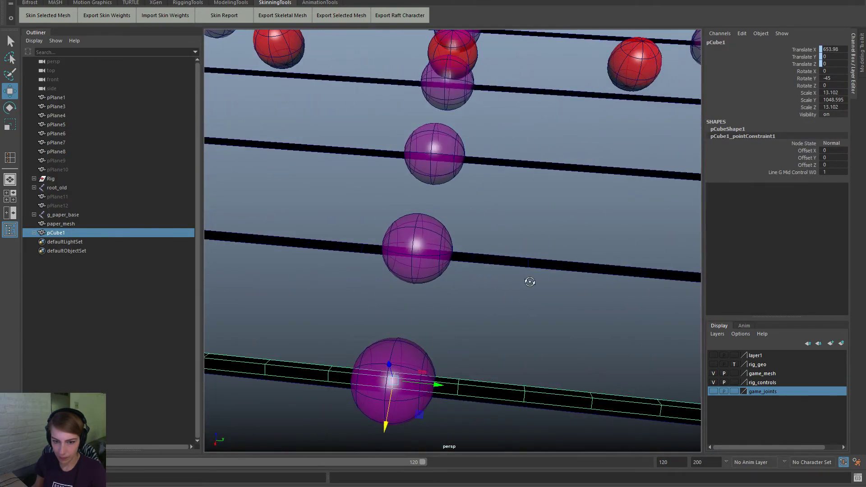
{"action": "right_click_drag", "start_coordinate": [528, 281], "coordinate": [491, 263], "text": "alt"}
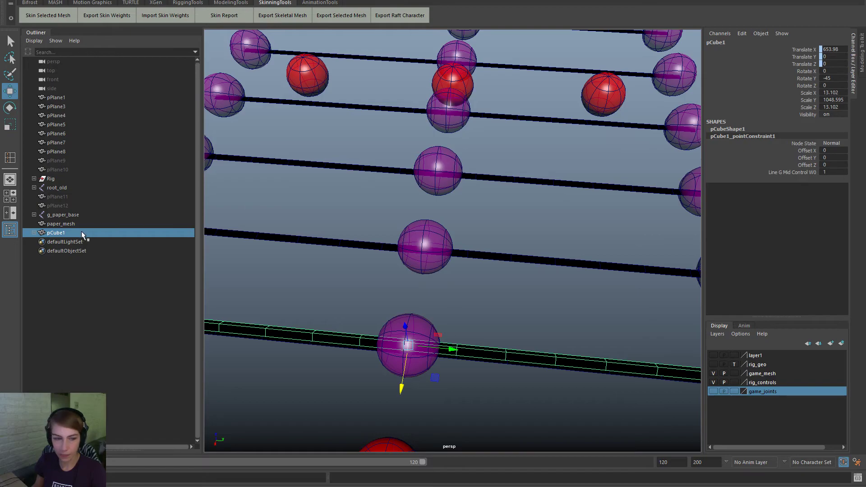
Step: Delete the point constraint under pCube1 and reselect the bar
{"action": "left_click", "coordinate": [34, 233]}
{"action": "left_click", "coordinate": [78, 242]}
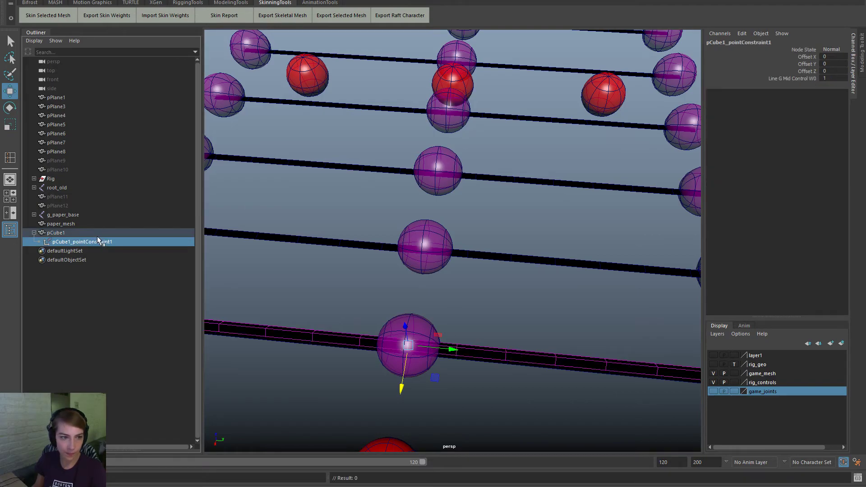
{"action": "key", "text": "Delete"}
{"action": "left_click", "coordinate": [86, 232]}
{"action": "mouse_move", "coordinate": [370, 285]}
{"action": "right_mouse_down", "text": "alt"}
{"action": "mouse_move", "coordinate": [272, 252]}
{"action": "mouse_move", "coordinate": [365, 283]}
{"action": "right_mouse_up", "text": "alt"}
{"action": "left_click_drag", "start_coordinate": [365, 284], "coordinate": [376, 280], "text": "alt"}
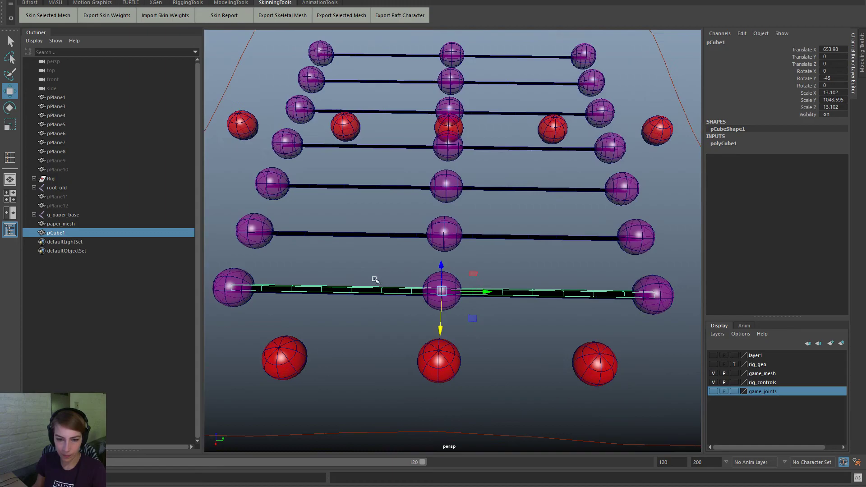
Step: Expand root_old and g_line_parent in the outliner and select the g_line_g_mid joint with its hierarchy
{"action": "left_click", "coordinate": [34, 214]}
{"action": "left_click", "coordinate": [34, 214]}
{"action": "left_click", "coordinate": [34, 188]}
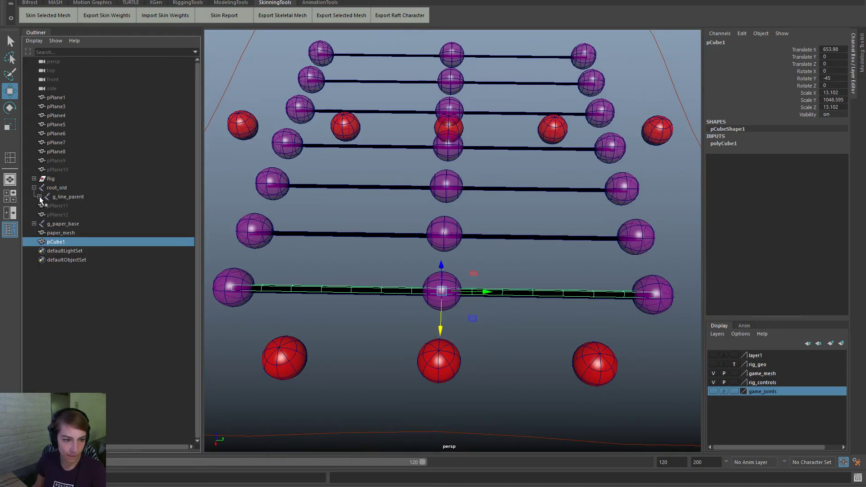
{"action": "left_click", "coordinate": [40, 197]}
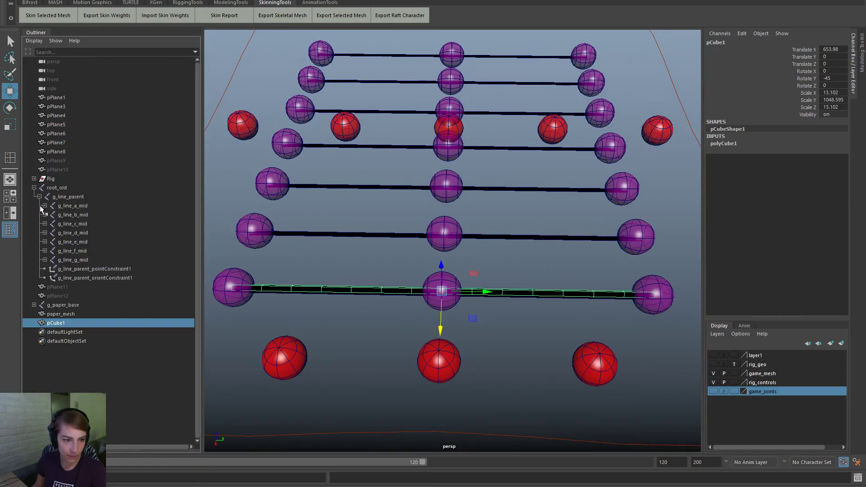
{"action": "left_click", "coordinate": [89, 259]}
{"action": "right_click_drag", "start_coordinate": [305, 248], "coordinate": [299, 329]}
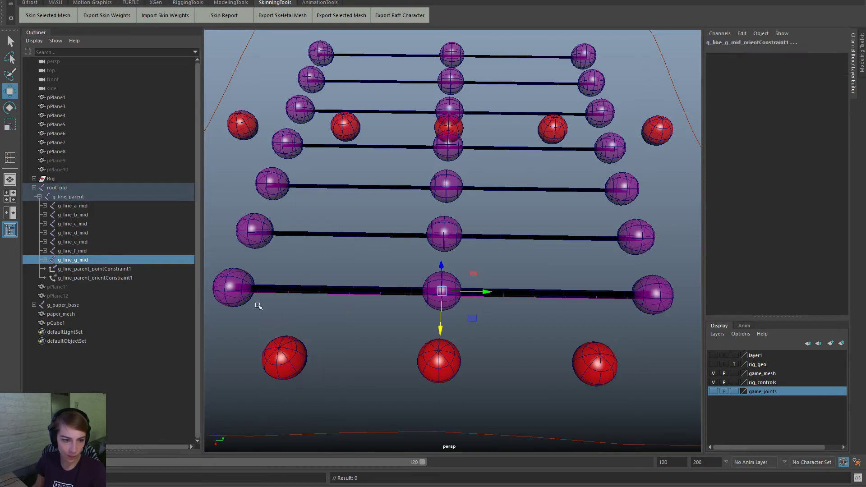
Step: Add pCube1 to the joint selection, leaving out paper_mesh, and skin-bind the bar to the g_line_g joints
{"action": "left_click", "coordinate": [116, 315], "text": "ctrl"}
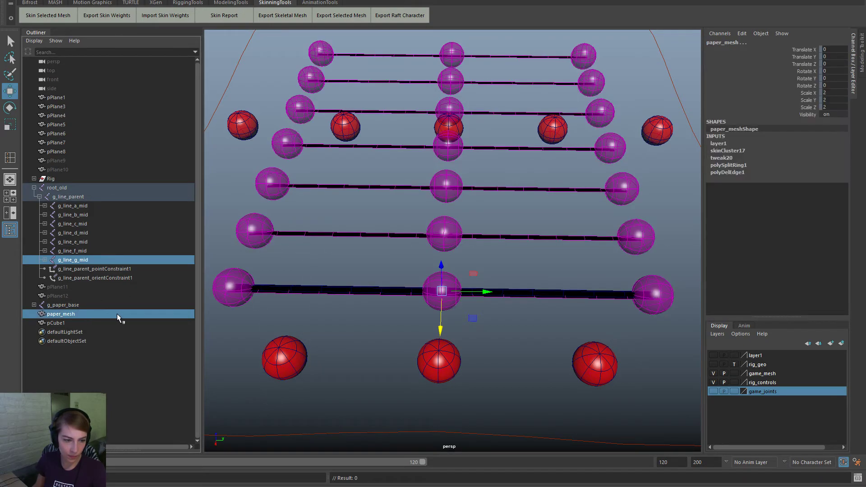
{"action": "left_click", "coordinate": [96, 314], "text": "ctrl"}
{"action": "left_click", "coordinate": [87, 323], "text": "ctrl"}
{"action": "key", "text": "space"}
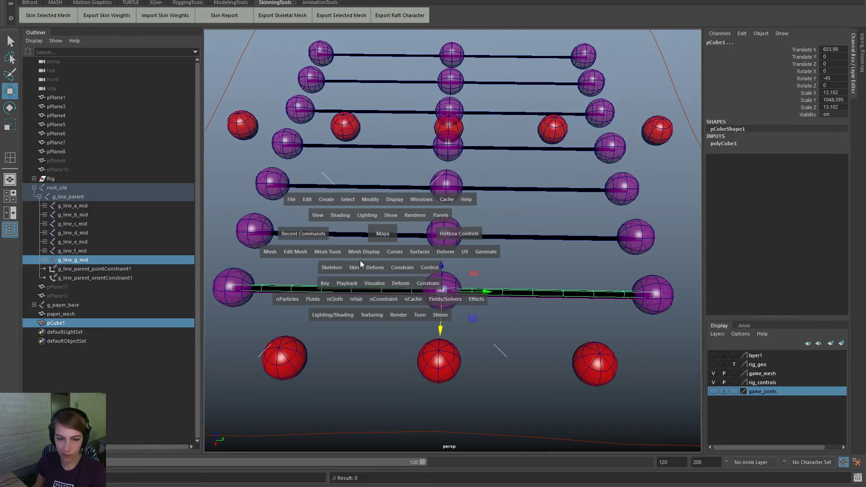
{"action": "left_click", "coordinate": [355, 267]}
{"action": "left_click", "coordinate": [397, 293]}
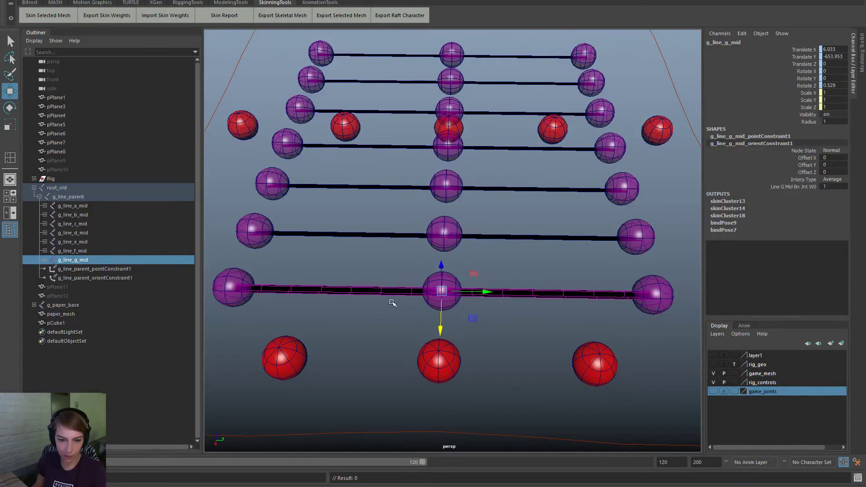
Step: Copy the skin weights from the pPlane5 line mesh to the pCube1 bar and delete pPlane5
{"action": "left_click", "coordinate": [396, 295]}
{"action": "left_click", "coordinate": [381, 291], "text": "shift"}
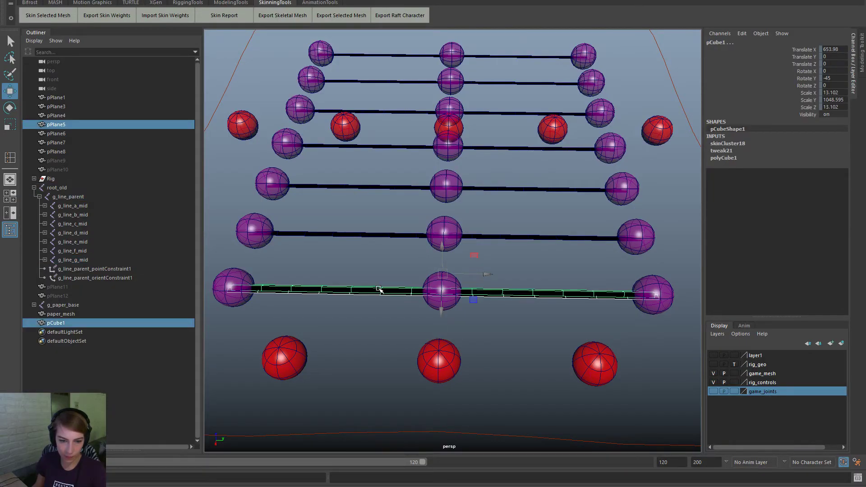
{"action": "left_click_drag", "start_coordinate": [440, 300], "coordinate": [442, 329], "text": "alt"}
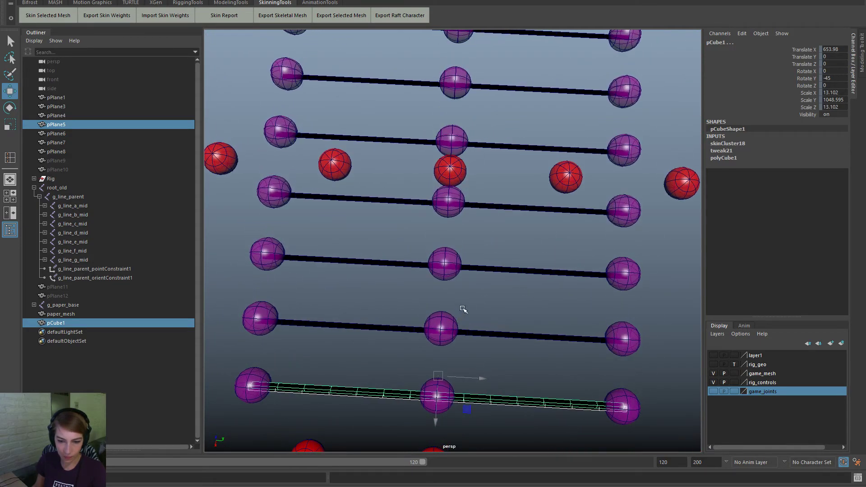
{"action": "left_click_drag", "start_coordinate": [464, 309], "coordinate": [391, 245], "text": "alt"}
{"action": "key", "text": "space"}
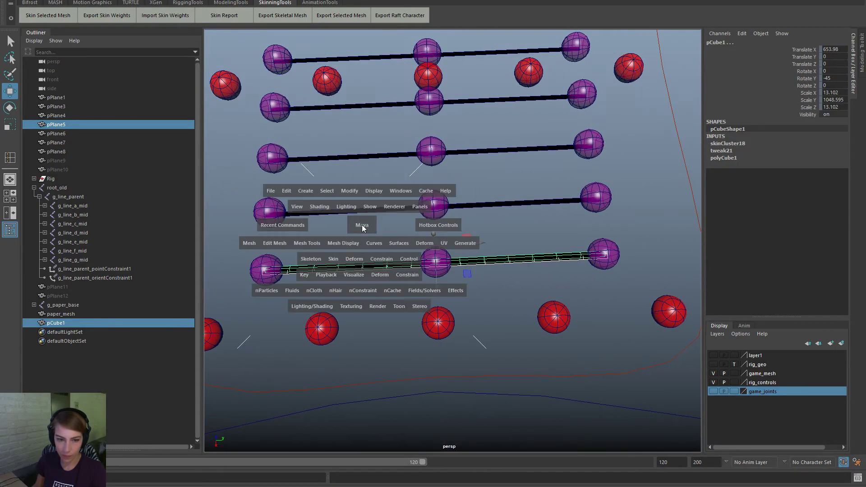
{"action": "left_click", "coordinate": [333, 259]}
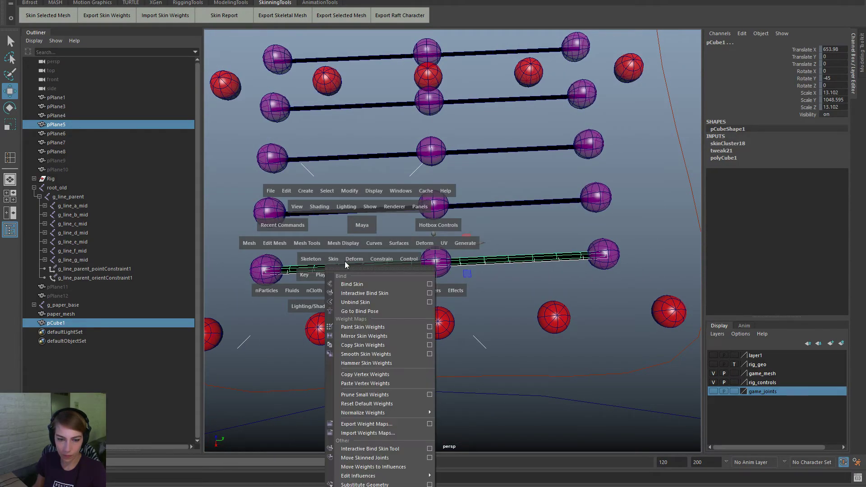
{"action": "left_click", "coordinate": [396, 345]}
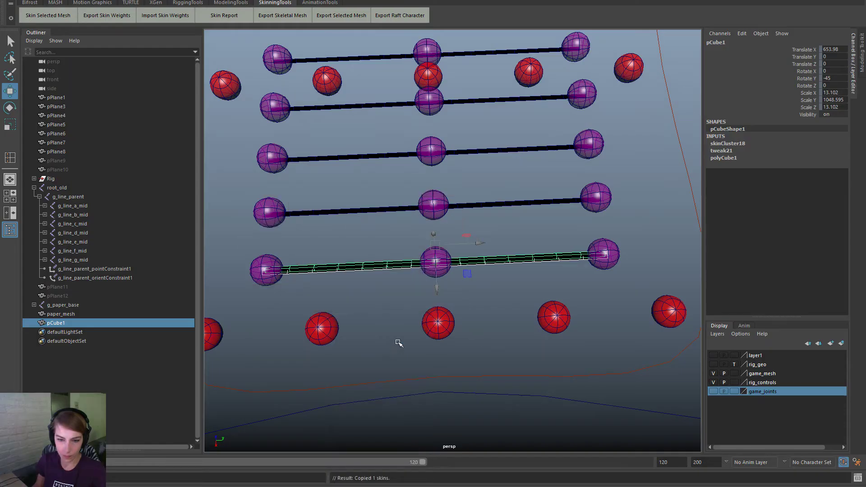
{"action": "left_click", "coordinate": [484, 268]}
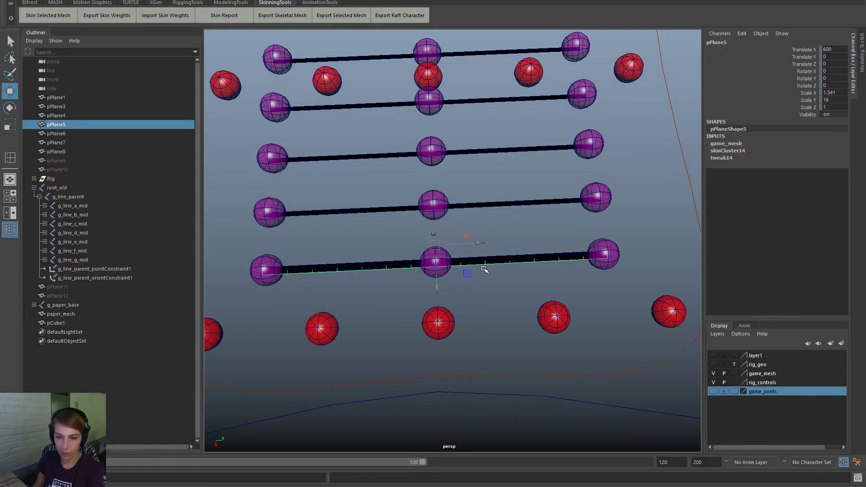
{"action": "left_click", "coordinate": [484, 270]}
Step: Test the bar's deformation by moving and rotating line_g_mid_control, undoing each change
{"action": "left_click", "coordinate": [436, 260]}
{"action": "left_click_drag", "start_coordinate": [436, 261], "coordinate": [487, 169]}
{"action": "key", "text": "ctrl+z"}
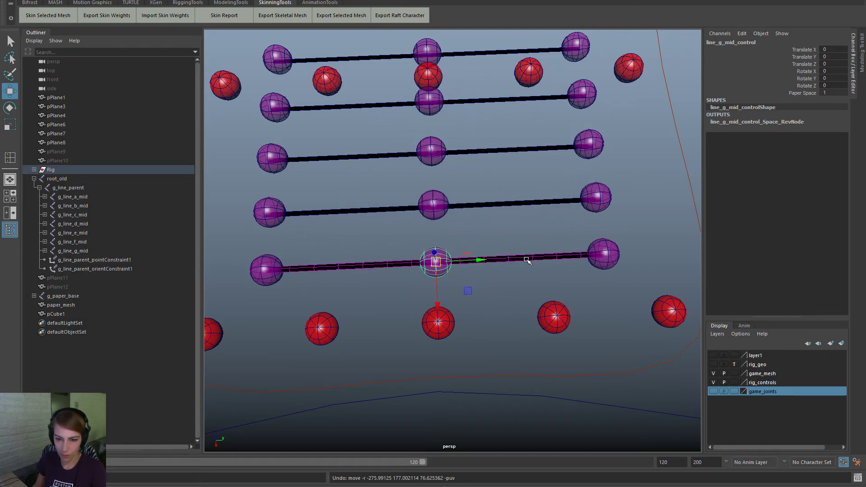
{"action": "key", "text": "e"}
{"action": "left_click_drag", "start_coordinate": [474, 261], "coordinate": [492, 256]}
{"action": "key", "text": "ctrl+z"}
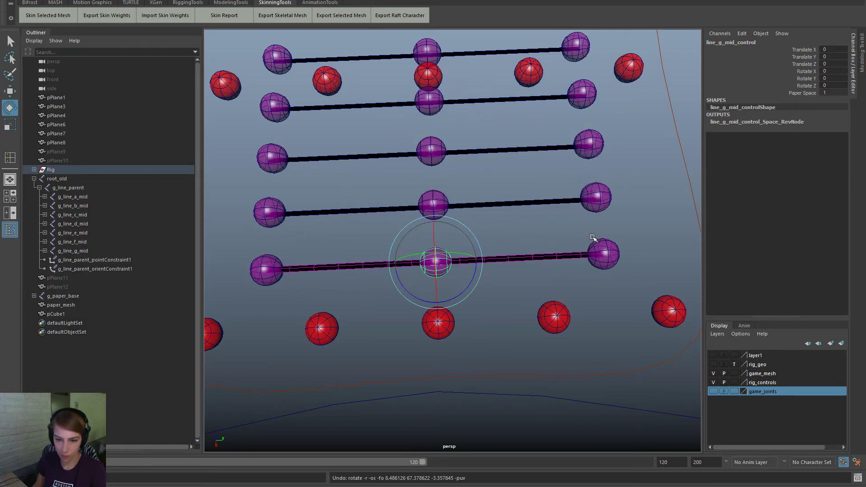
Step: Test the bar's end deformation by moving and rotating line_g_lf_control, undoing each change
{"action": "left_click", "coordinate": [603, 254]}
{"action": "left_click_drag", "start_coordinate": [549, 279], "coordinate": [532, 257], "text": "alt"}
{"action": "key", "text": "w"}
{"action": "left_click_drag", "start_coordinate": [602, 209], "coordinate": [582, 155]}
{"action": "key", "text": "ctrl+z"}
{"action": "key", "text": "e"}
{"action": "left_click_drag", "start_coordinate": [592, 185], "coordinate": [500, 291]}
{"action": "key", "text": "ctrl+z"}
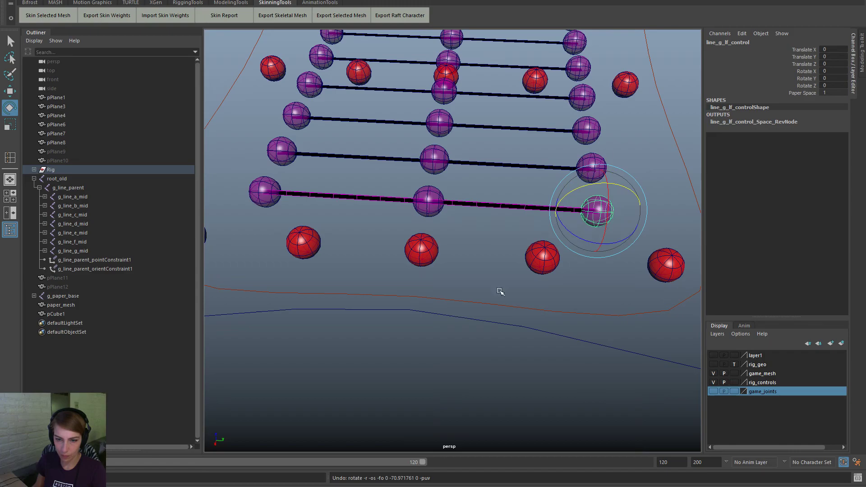
Step: Select paper_mid3Handle and test-bend all the line meshes by moving it, returning it to its original position
{"action": "left_click", "coordinate": [480, 268]}
{"action": "left_click_drag", "start_coordinate": [452, 271], "coordinate": [468, 291], "text": "alt"}
{"action": "right_click_drag", "start_coordinate": [468, 291], "coordinate": [404, 234], "text": "alt"}
{"action": "left_click", "coordinate": [445, 134]}
{"action": "left_click_drag", "start_coordinate": [485, 244], "coordinate": [481, 189], "text": "alt"}
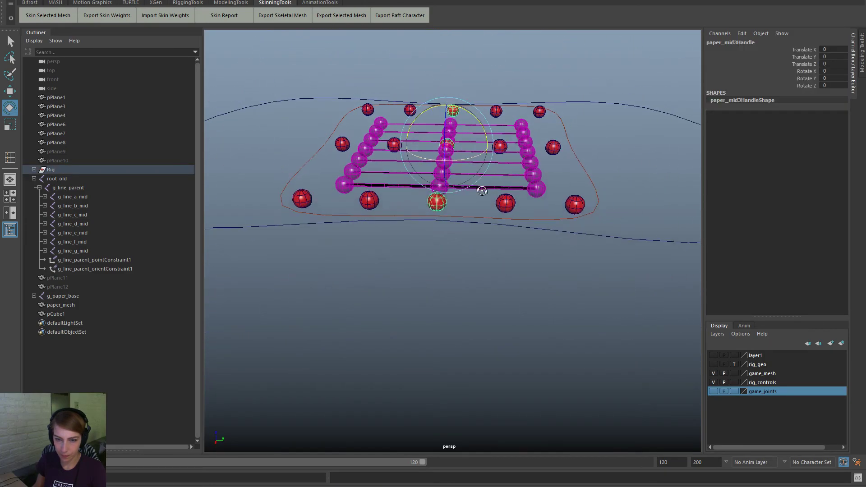
{"action": "key", "text": "w"}
{"action": "left_click_drag", "start_coordinate": [447, 141], "coordinate": [397, 133]}
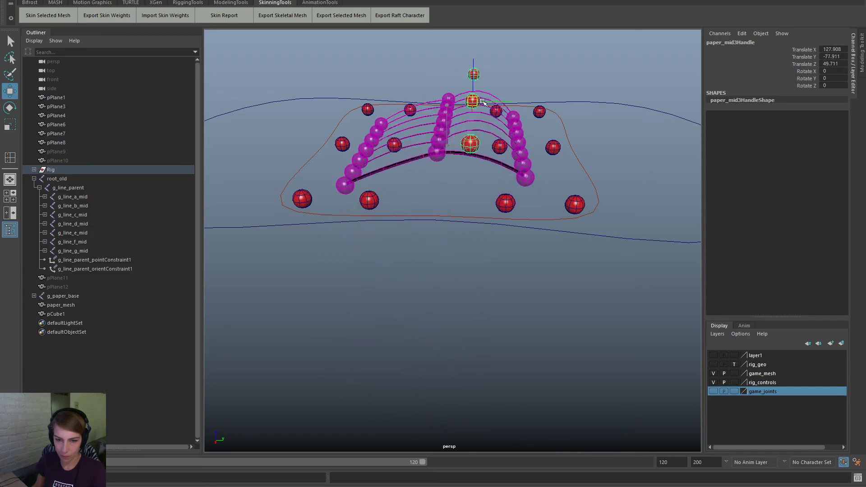
{"action": "left_click_drag", "start_coordinate": [482, 102], "coordinate": [549, 186]}
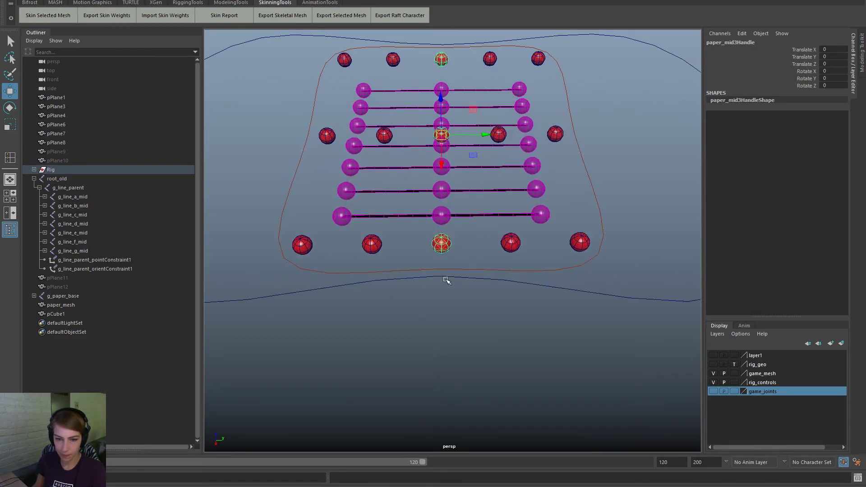
Step: Show layer1 and test how the paper and lines bend together by moving paper_mid3Handle, undoing the moves
{"action": "left_click", "coordinate": [713, 355]}
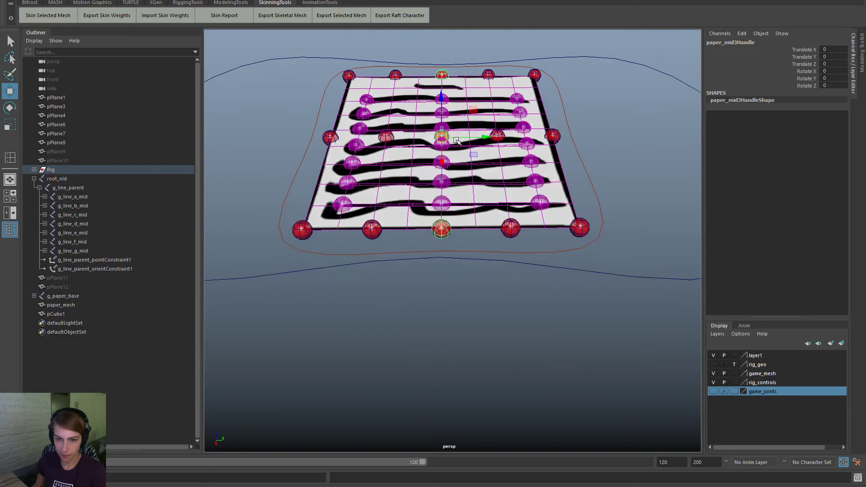
{"action": "left_click_drag", "start_coordinate": [457, 141], "coordinate": [430, 102]}
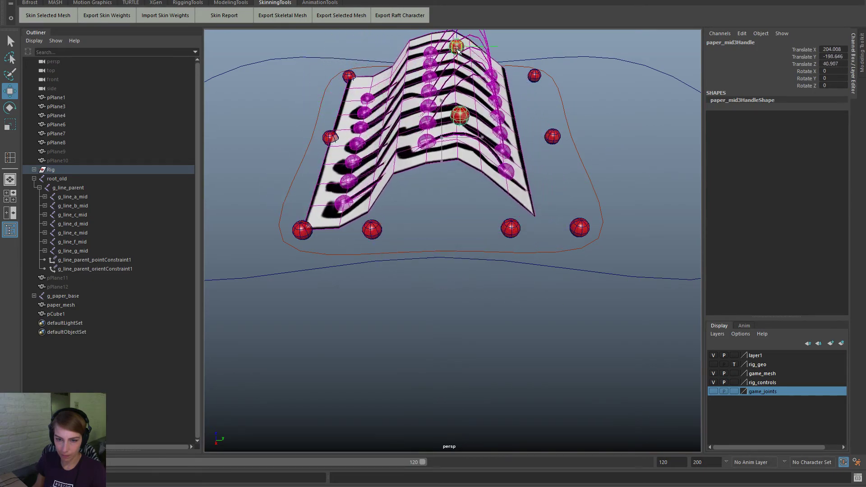
{"action": "left_click_drag", "start_coordinate": [457, 49], "coordinate": [359, 134]}
{"action": "left_click_drag", "start_coordinate": [429, 56], "coordinate": [483, 90]}
{"action": "left_click_drag", "start_coordinate": [451, 162], "coordinate": [329, 268]}
{"action": "left_click_drag", "start_coordinate": [341, 166], "coordinate": [424, 182]}
{"action": "key", "text": "ctrl+z"}
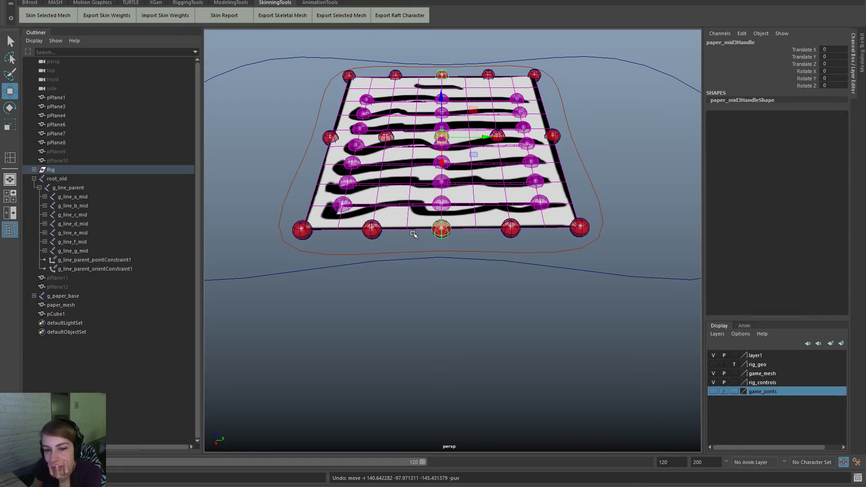
{"action": "scroll", "coordinate": [452, 212], "scroll_direction": "up", "scroll_amount": 3}
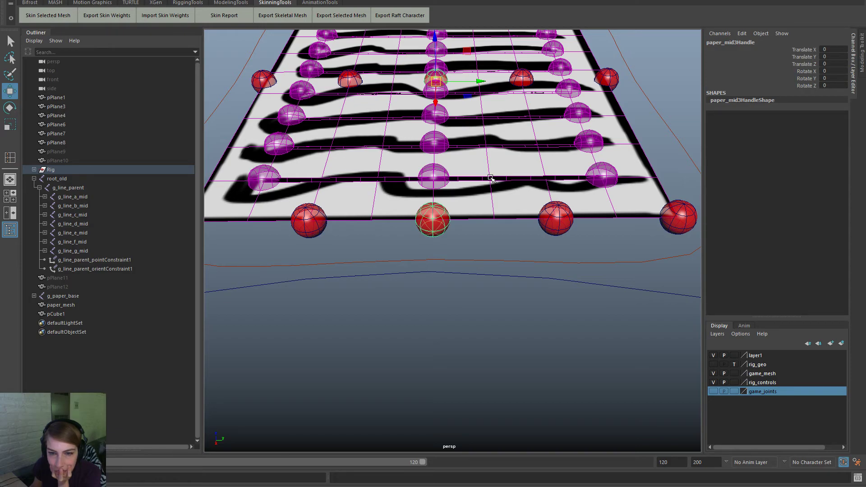
{"action": "scroll", "coordinate": [422, 282], "scroll_direction": "down", "scroll_amount": 5}
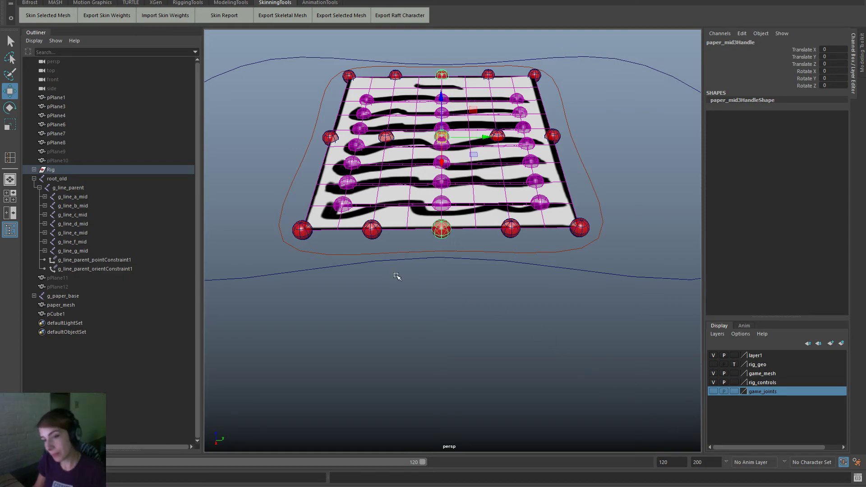
{"action": "right_click_drag", "start_coordinate": [409, 210], "coordinate": [505, 281], "text": "alt"}
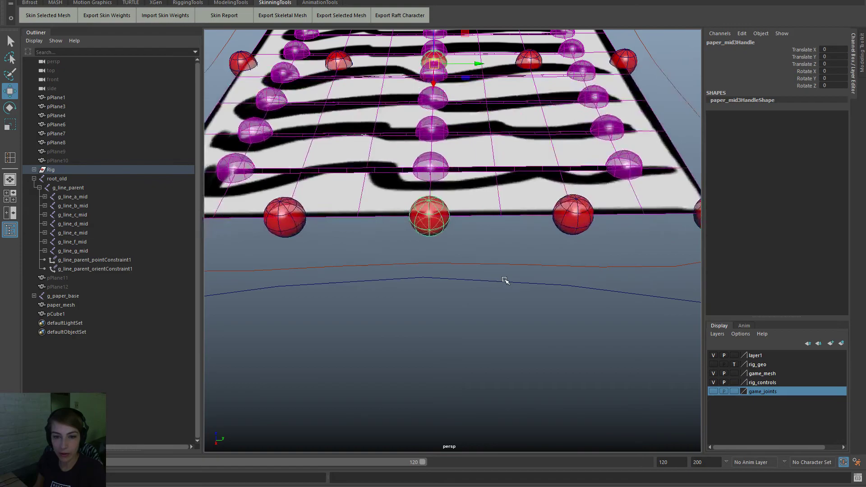
{"action": "middle_click_drag", "start_coordinate": [505, 280], "coordinate": [534, 335], "text": "alt"}
{"action": "right_click_drag", "start_coordinate": [534, 335], "coordinate": [587, 292], "text": "alt"}
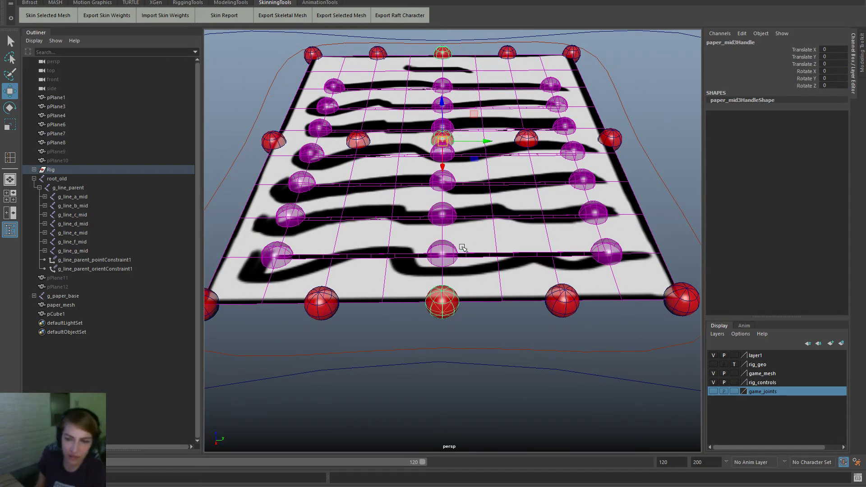
{"action": "right_click_drag", "start_coordinate": [536, 238], "coordinate": [592, 294], "text": "alt"}
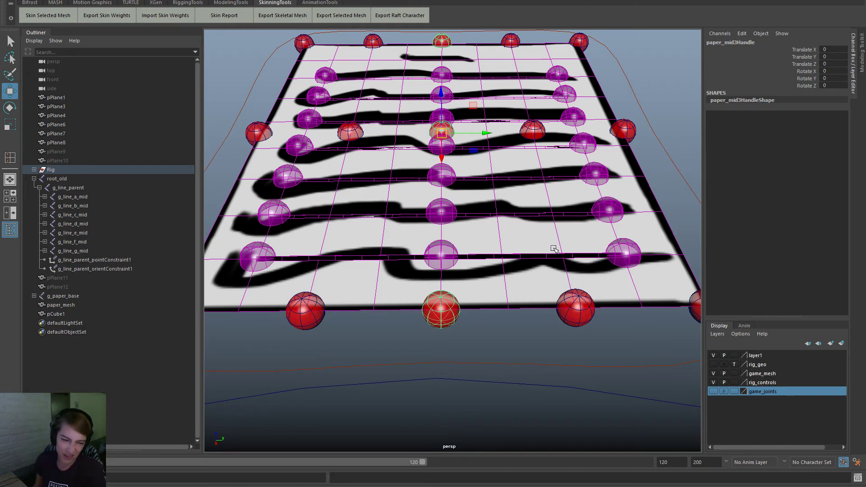
Step: Reveal line_g_lf_control in the outliner and examine its buffer group and that buffer's parent constraint
{"action": "left_click", "coordinate": [621, 262]}
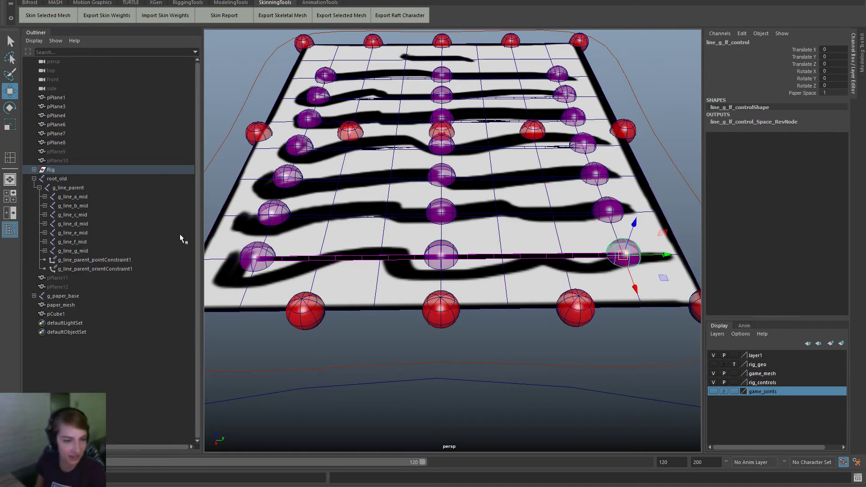
{"action": "key", "text": "f"}
{"action": "scroll", "coordinate": [455, 345], "scroll_direction": "down", "scroll_amount": 5}
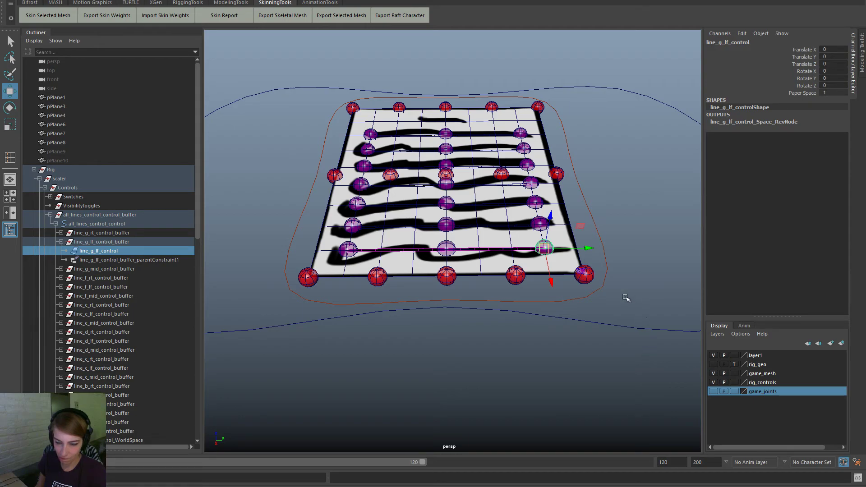
{"action": "key", "text": "Up"}
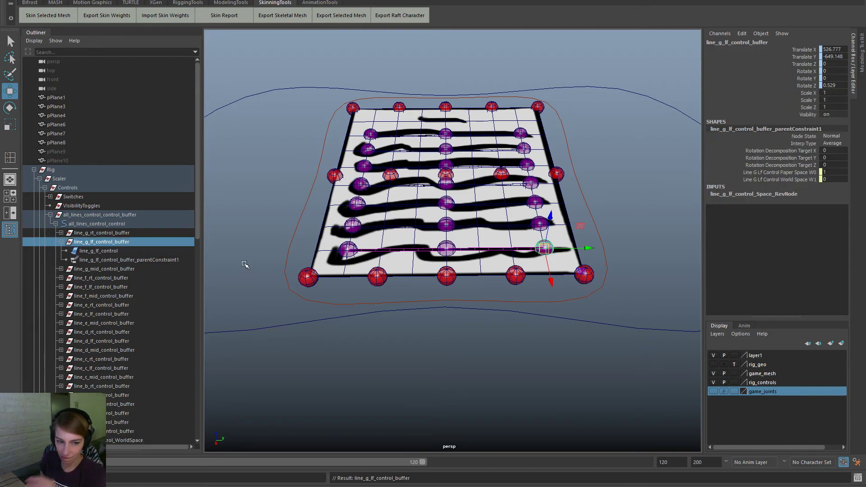
{"action": "left_click", "coordinate": [168, 261]}
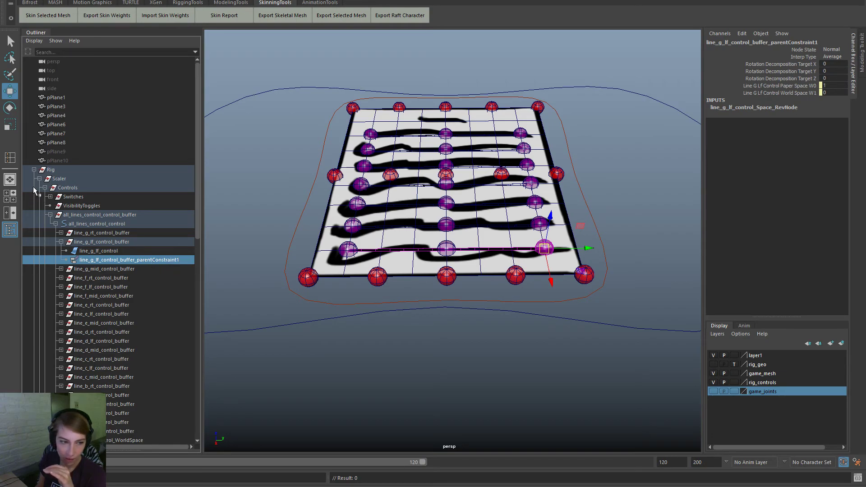
{"action": "left_click", "coordinate": [34, 170]}
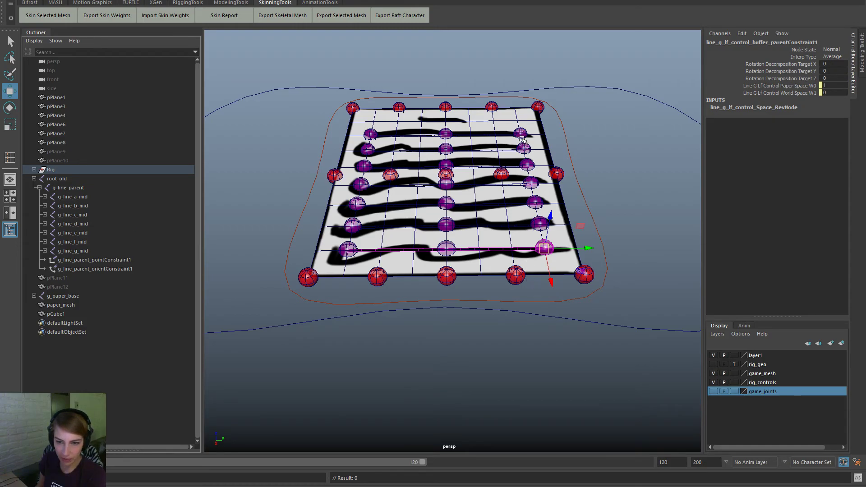
Step: Expand the Rig hierarchy again and look through the line buffer and WorldSpace groups under all_lines_control
{"action": "left_click", "coordinate": [34, 170]}
{"action": "scroll", "coordinate": [112, 334], "scroll_direction": "down", "scroll_amount": 10}
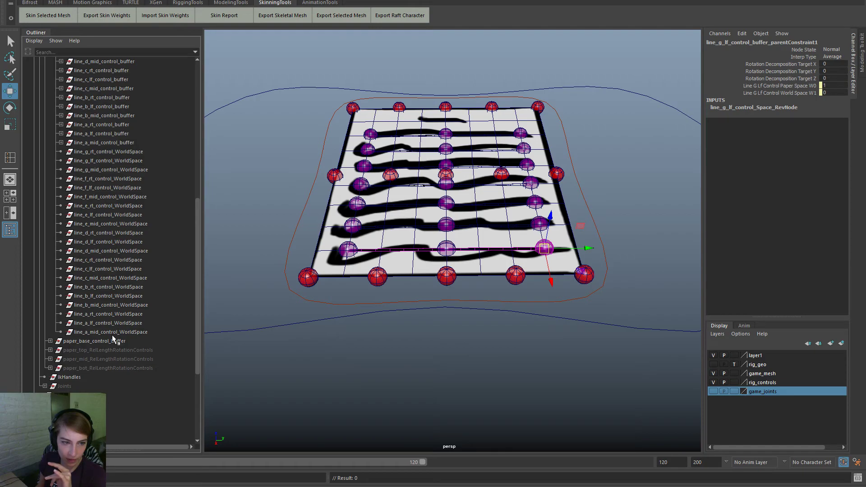
{"action": "scroll", "coordinate": [112, 335], "scroll_direction": "up", "scroll_amount": 5}
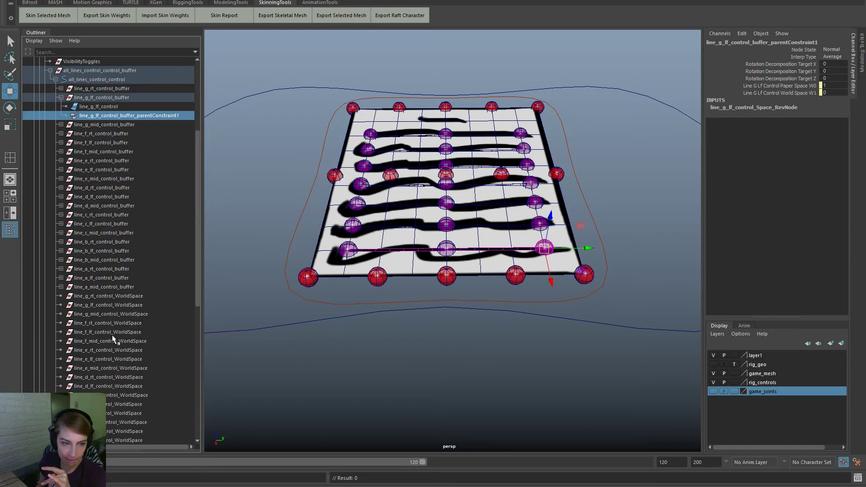
Step: Reveal paper_base_control in the outliner and expand it to examine its handle buffers and line PaperSpace groups
{"action": "left_click", "coordinate": [294, 230]}
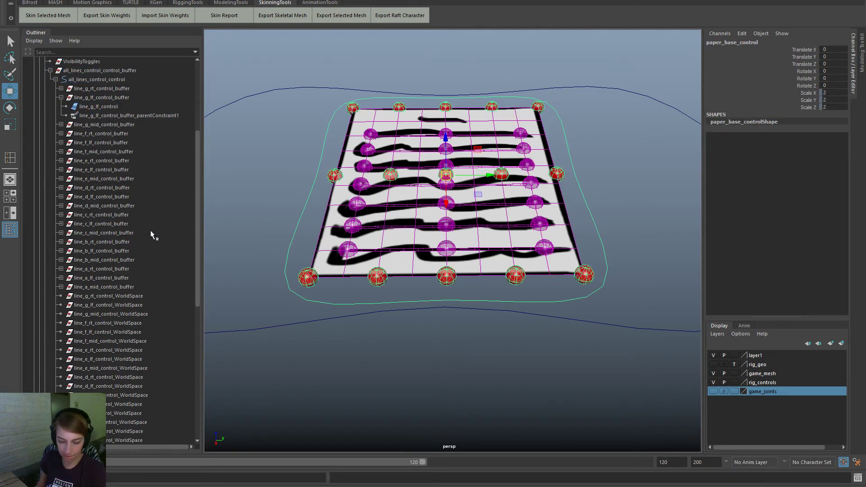
{"action": "key", "text": "f"}
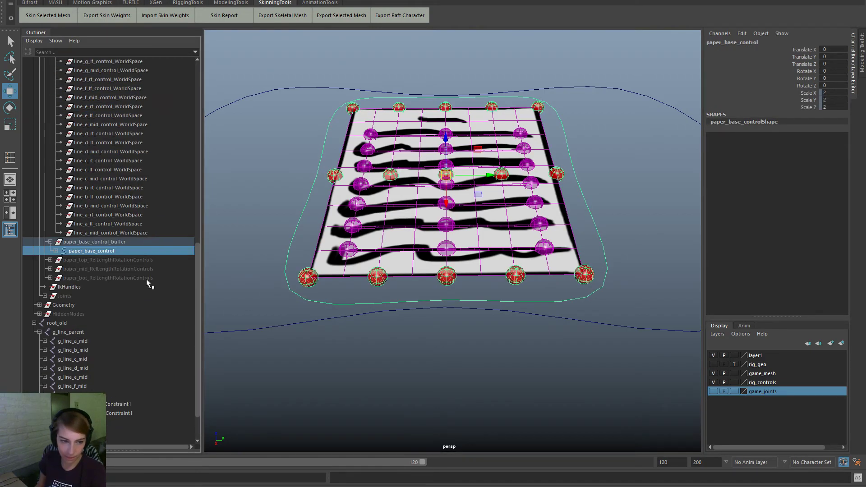
{"action": "left_click", "coordinate": [56, 251]}
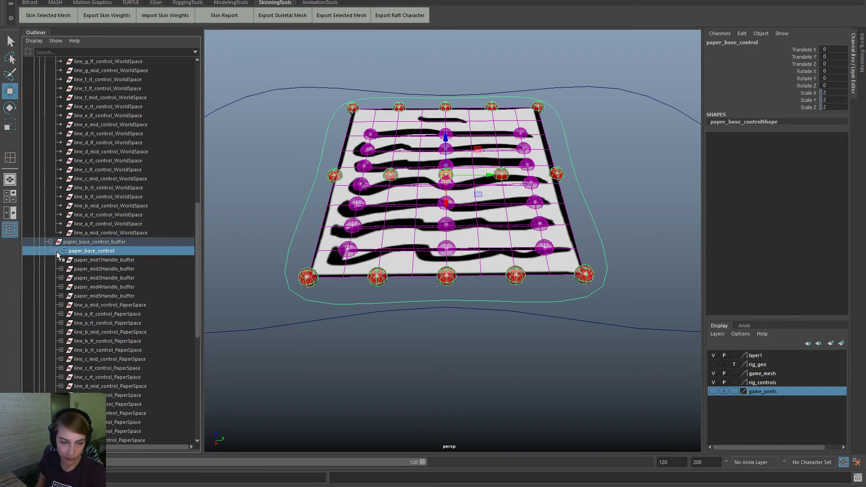
{"action": "scroll", "coordinate": [108, 330], "scroll_direction": "down", "scroll_amount": 5}
{"action": "scroll", "coordinate": [107, 331], "scroll_direction": "up", "scroll_amount": 2}
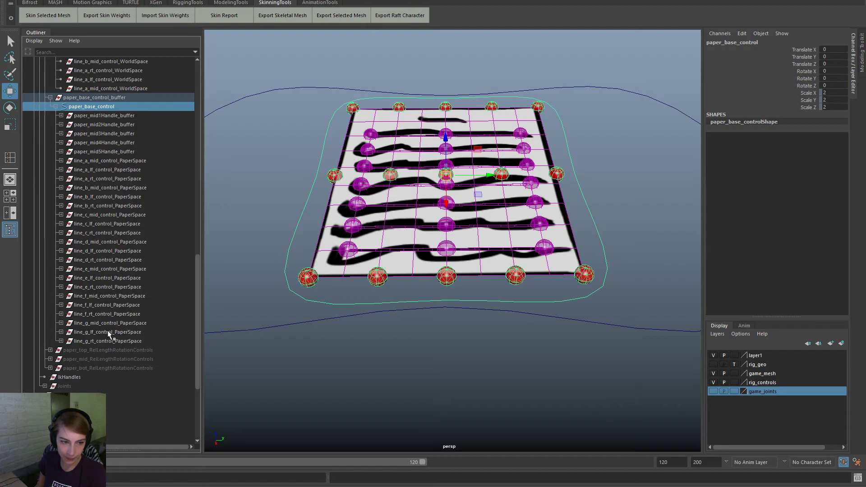
{"action": "scroll", "coordinate": [107, 330], "scroll_direction": "up", "scroll_amount": 3}
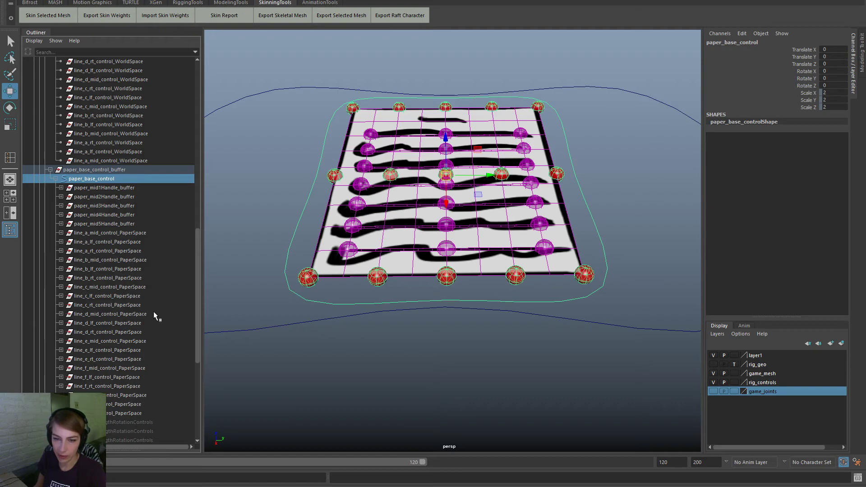
Step: Select line_g_rt_control_PaperSpace and expand it to examine its point on poly constraint
{"action": "right_click_drag", "start_coordinate": [254, 286], "coordinate": [294, 305], "text": "alt"}
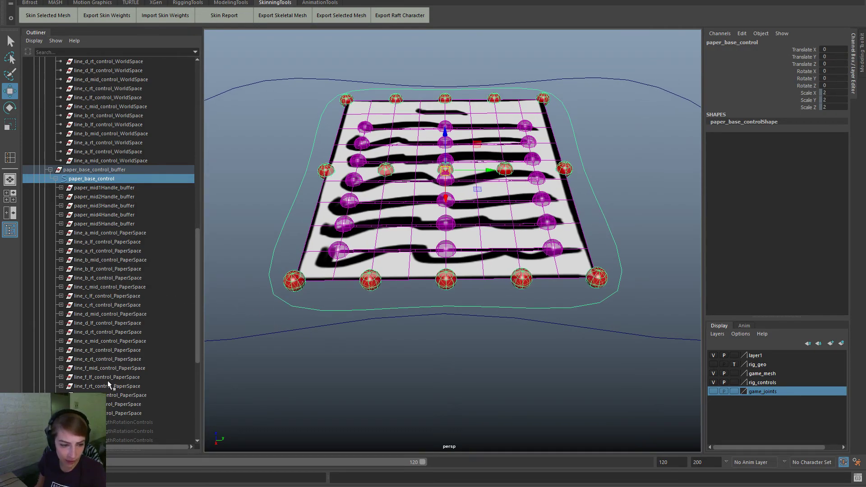
{"action": "left_click", "coordinate": [116, 414]}
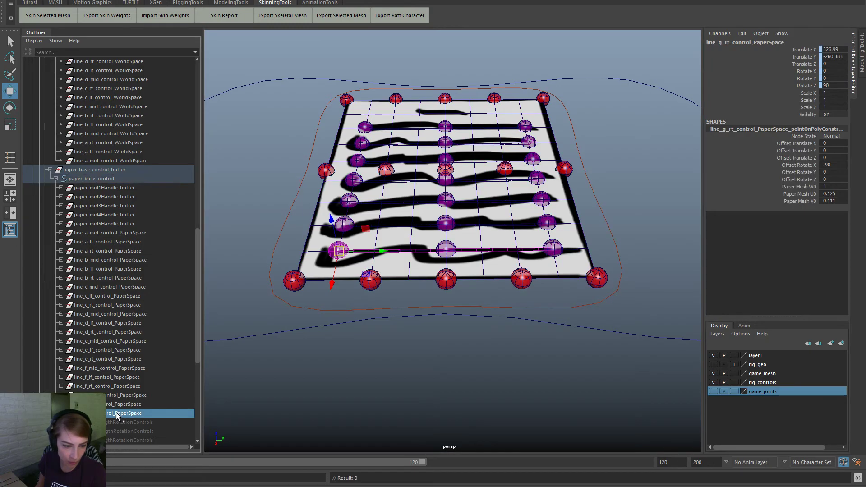
{"action": "left_click", "coordinate": [61, 414]}
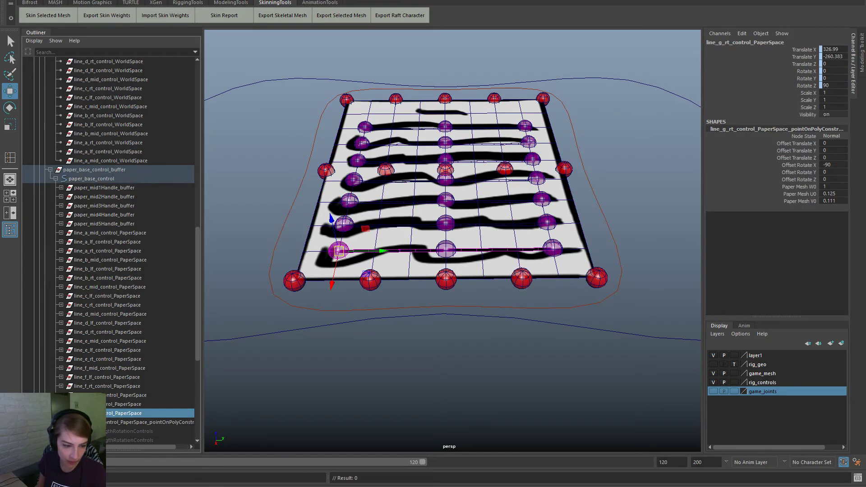
Step: Select the point on poly constraint of line_g_rt_control_PaperSpace and open the Hypershade to look at its attributes and node graph area
{"action": "left_click", "coordinate": [137, 422]}
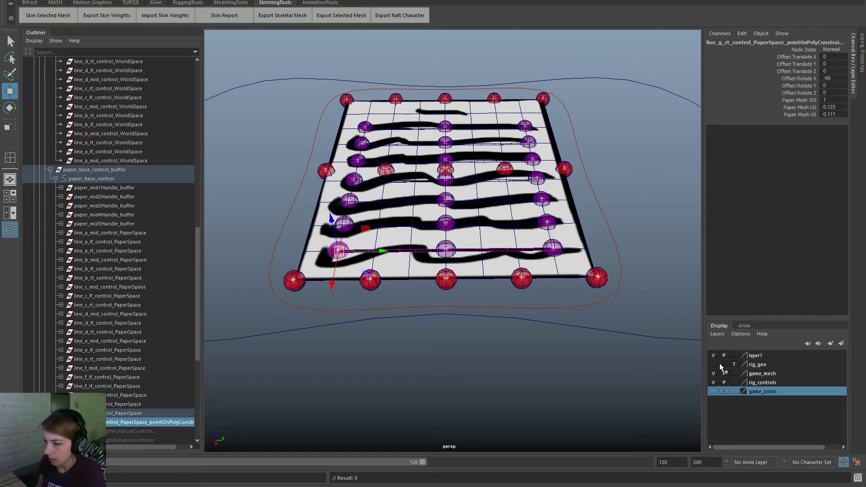
{"action": "scroll", "coordinate": [406, 309], "scroll_direction": "up", "scroll_amount": 2}
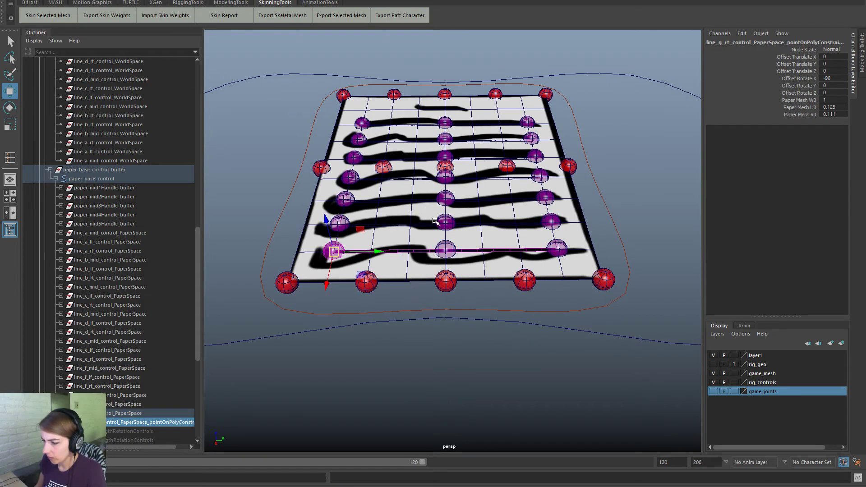
{"action": "key", "text": "space"}
{"action": "left_click", "coordinate": [477, 185]}
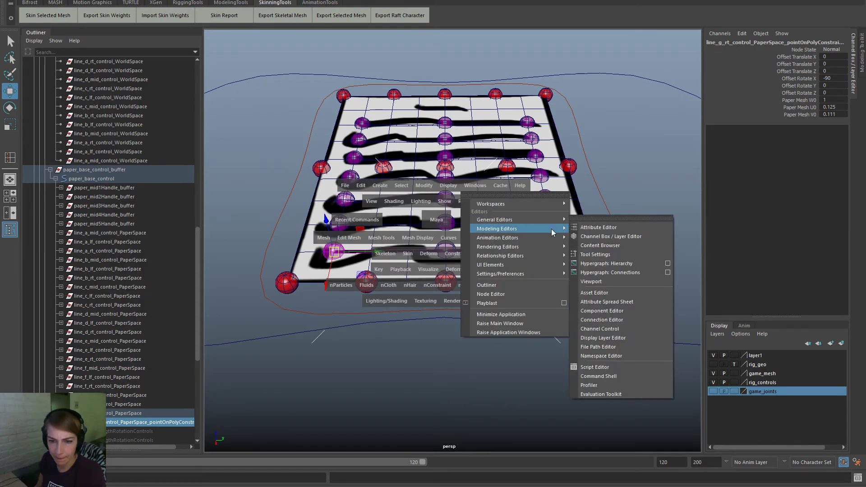
{"action": "mouse_move", "coordinate": [542, 249]}
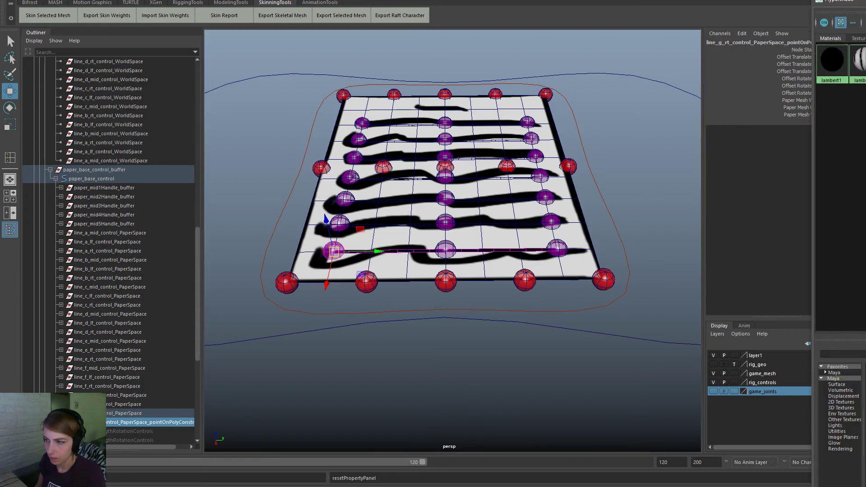
{"action": "left_click_drag", "start_coordinate": [865, 4], "coordinate": [514, 52]}
{"action": "double_click", "coordinate": [514, 51]}
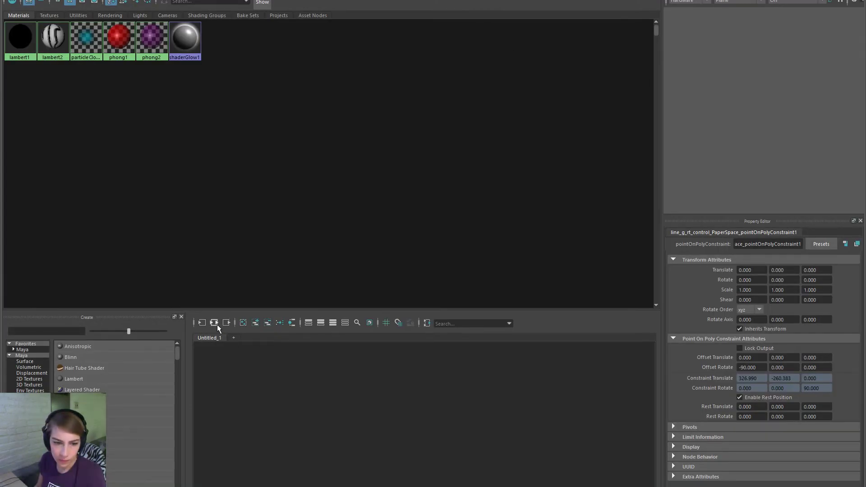
{"action": "left_click_drag", "start_coordinate": [286, 310], "coordinate": [286, 218]}
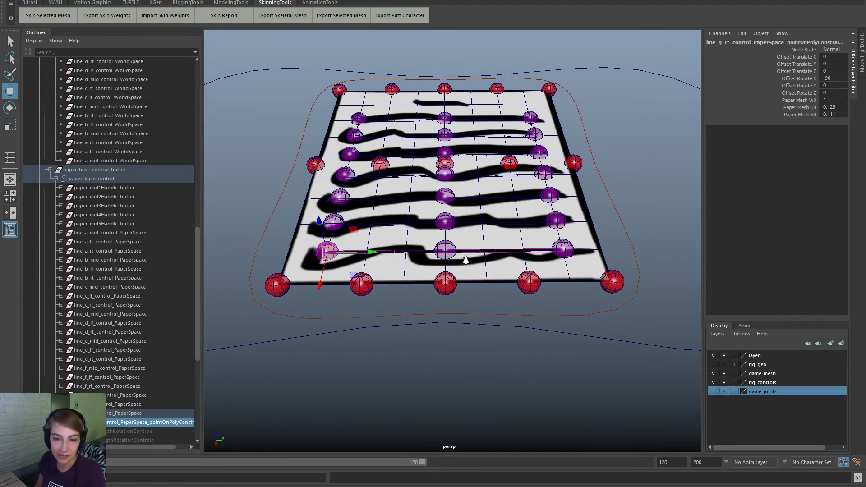
{"action": "scroll", "coordinate": [466, 260], "scroll_direction": "down", "scroll_amount": 1}
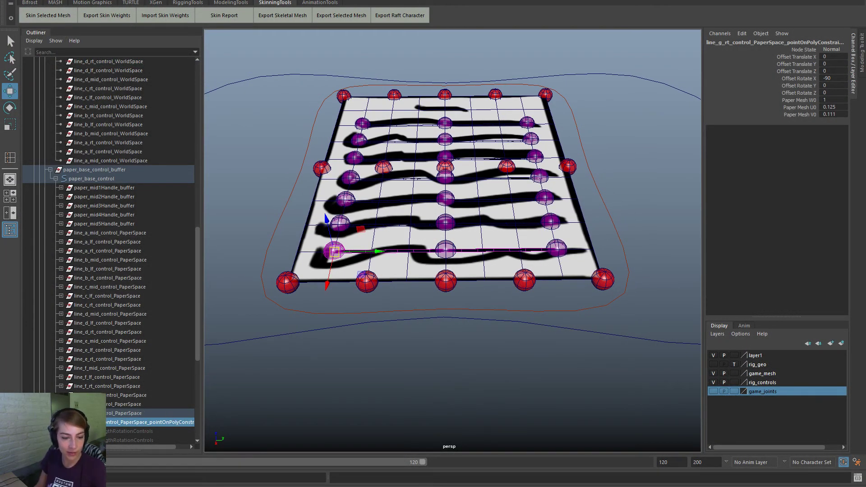
Step: Collapse the fully expanded paper_base_control_buffer hierarchy and re-expand paper_base_control to list only its direct children
{"action": "left_click", "coordinate": [55, 178]}
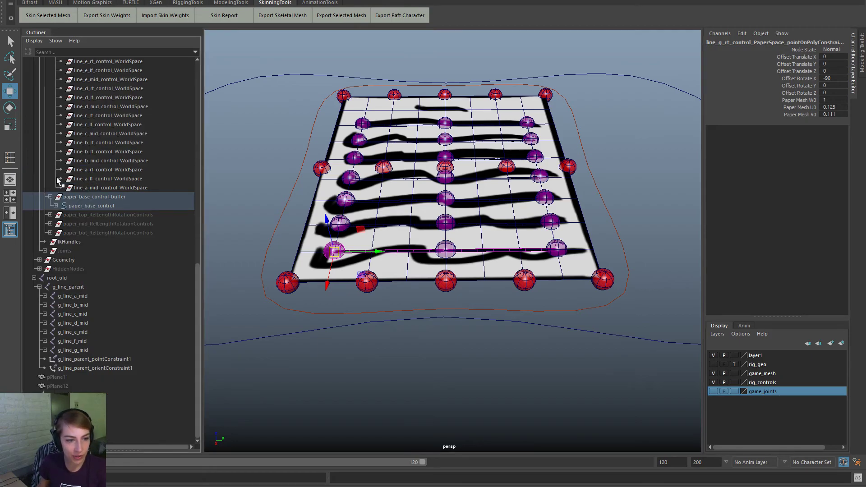
{"action": "left_click", "coordinate": [56, 207]}
{"action": "scroll", "coordinate": [144, 294], "scroll_direction": "down", "scroll_amount": 6}
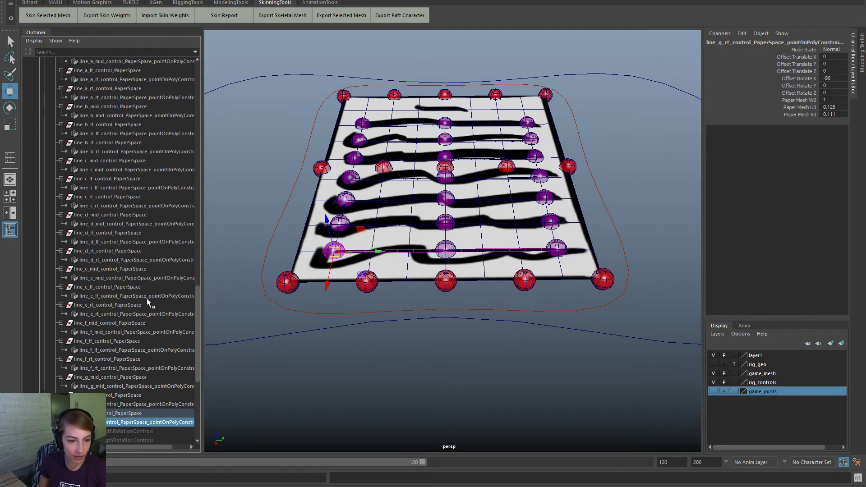
{"action": "scroll", "coordinate": [112, 428], "scroll_direction": "up", "scroll_amount": 10}
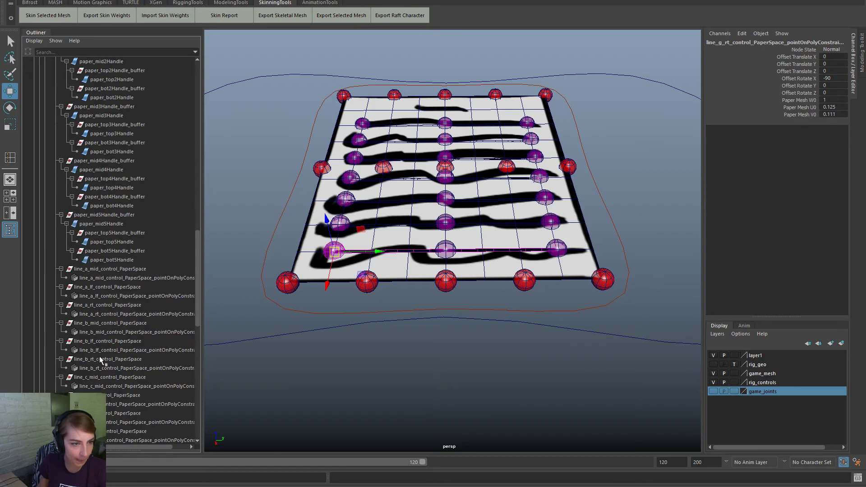
{"action": "scroll", "coordinate": [78, 312], "scroll_direction": "down", "scroll_amount": 5}
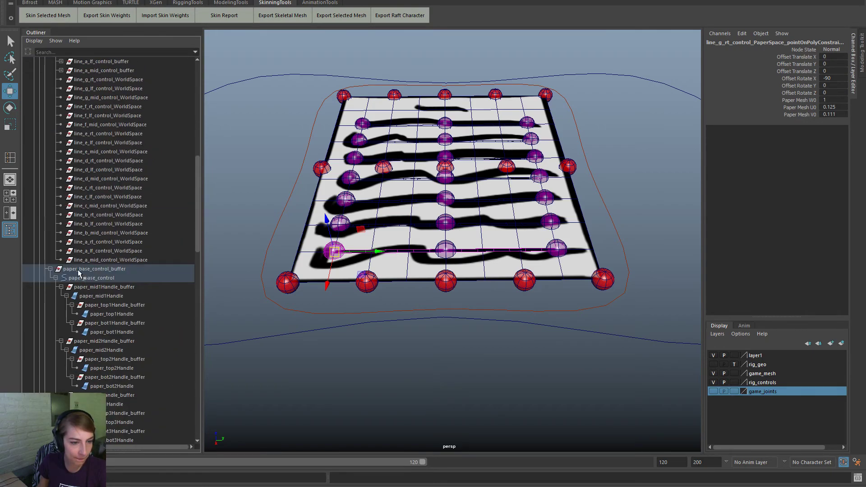
{"action": "left_click", "coordinate": [50, 269]}
{"action": "left_click", "coordinate": [51, 269]}
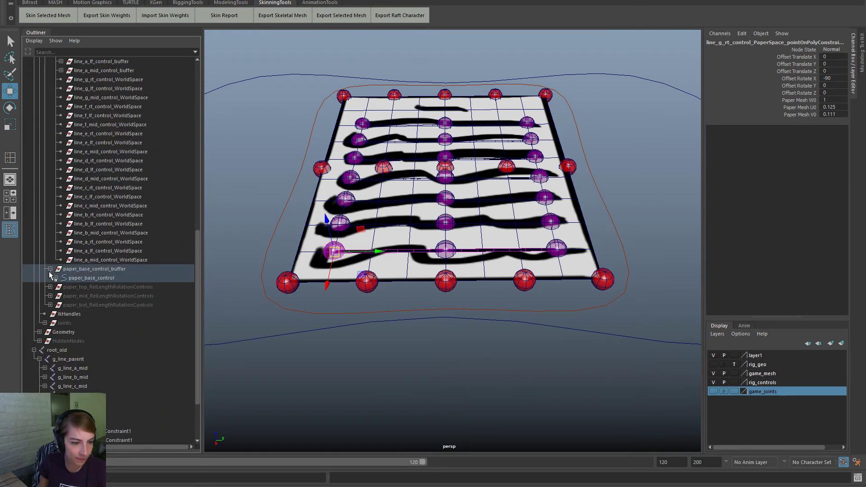
{"action": "left_click", "coordinate": [55, 278]}
{"action": "scroll", "coordinate": [90, 305], "scroll_direction": "down", "scroll_amount": 8}
{"action": "scroll", "coordinate": [91, 311], "scroll_direction": "up", "scroll_amount": 3}
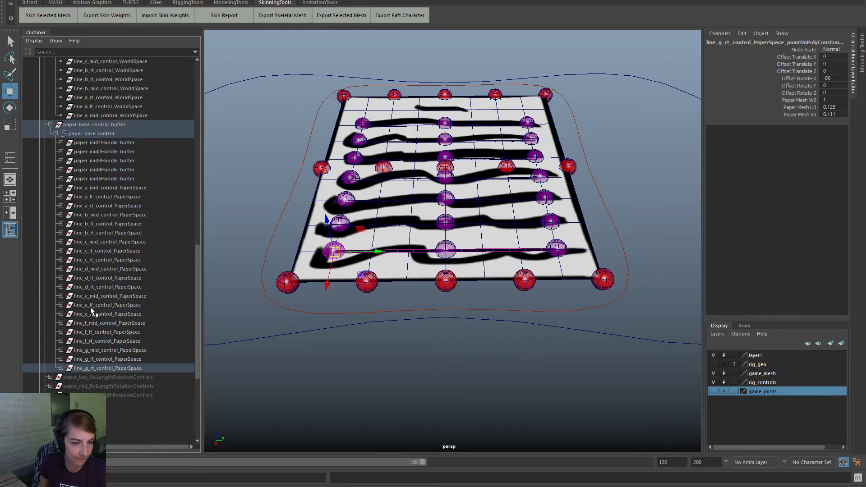
Step: Expand the lf and rt PaperSpace groups of lines f and g and select their four point on poly constraints
{"action": "left_click", "coordinate": [60, 368]}
{"action": "left_click", "coordinate": [61, 359]}
{"action": "left_click", "coordinate": [61, 341]}
{"action": "left_click", "coordinate": [61, 333]}
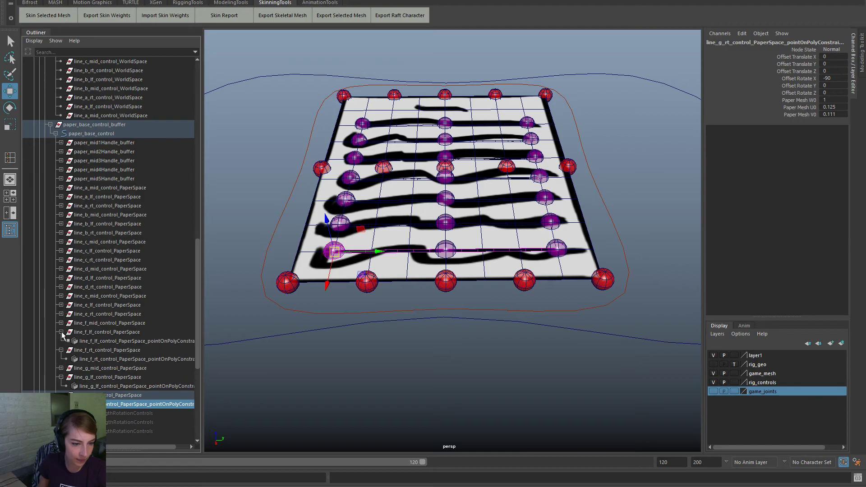
{"action": "left_click", "coordinate": [144, 342]}
{"action": "left_click", "coordinate": [161, 359], "text": "ctrl"}
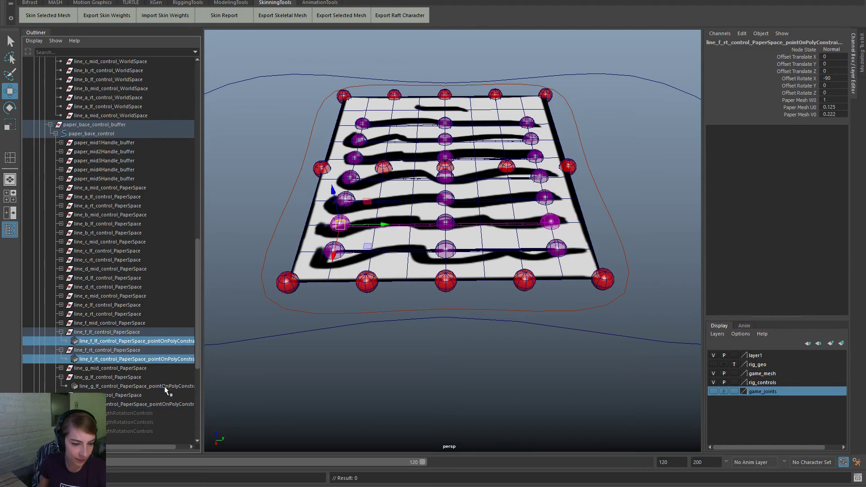
{"action": "left_click", "coordinate": [164, 387], "text": "ctrl"}
{"action": "left_click", "coordinate": [163, 405], "text": "ctrl"}
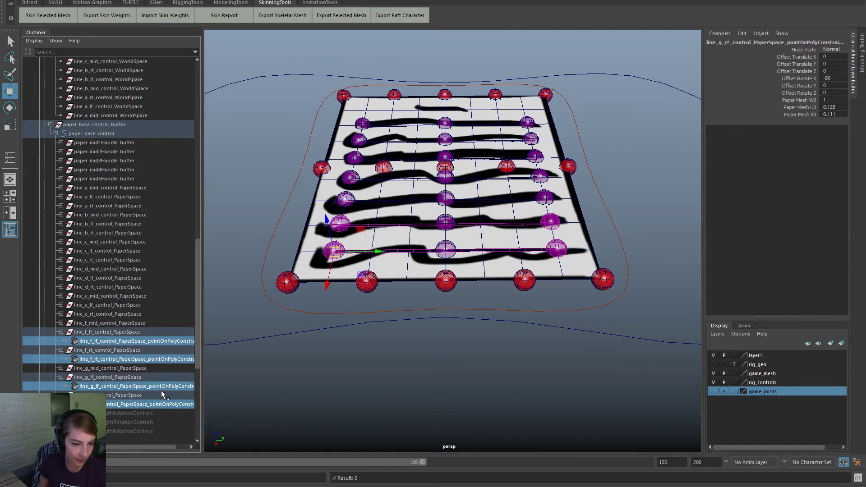
Step: Add the point on poly constraints of the lf and rt PaperSpace groups of lines d and e to the selection
{"action": "left_click", "coordinate": [61, 314]}
{"action": "left_click", "coordinate": [61, 306]}
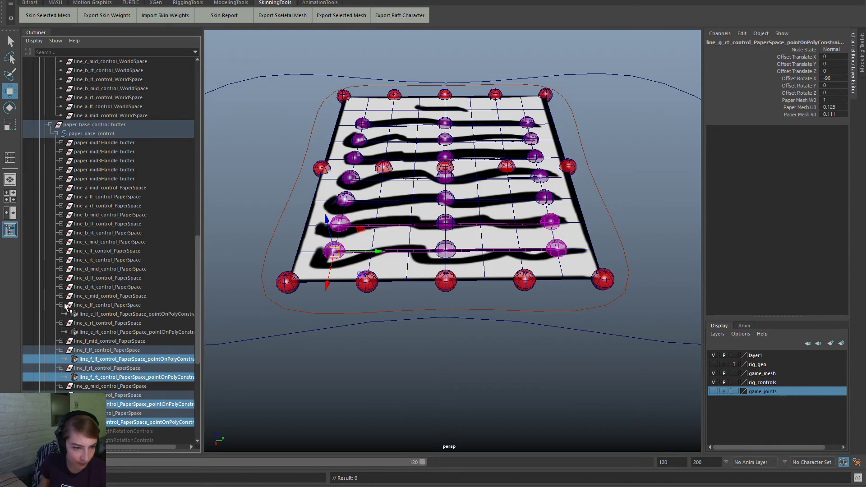
{"action": "left_click", "coordinate": [61, 287]}
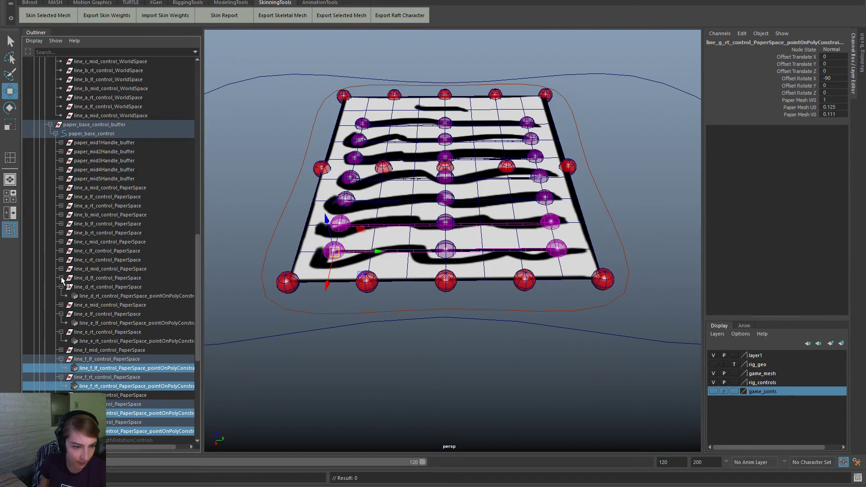
{"action": "left_click", "coordinate": [61, 278]}
{"action": "left_click", "coordinate": [169, 287], "text": "ctrl"}
{"action": "left_click", "coordinate": [171, 305], "text": "ctrl"}
{"action": "left_click", "coordinate": [171, 332], "text": "ctrl"}
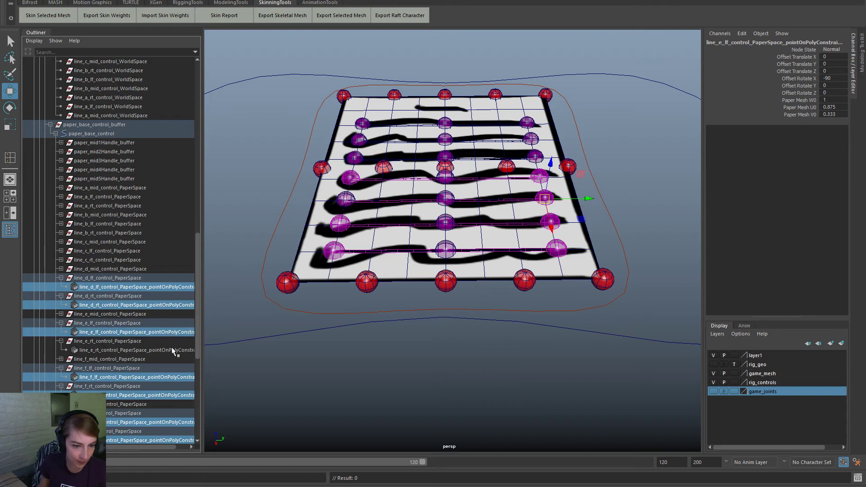
{"action": "left_click", "coordinate": [172, 350], "text": "ctrl"}
Step: Add the point on poly constraints of the lf and rt PaperSpace groups of lines b and c to the selection
{"action": "left_click", "coordinate": [60, 260]}
{"action": "left_click", "coordinate": [61, 251]}
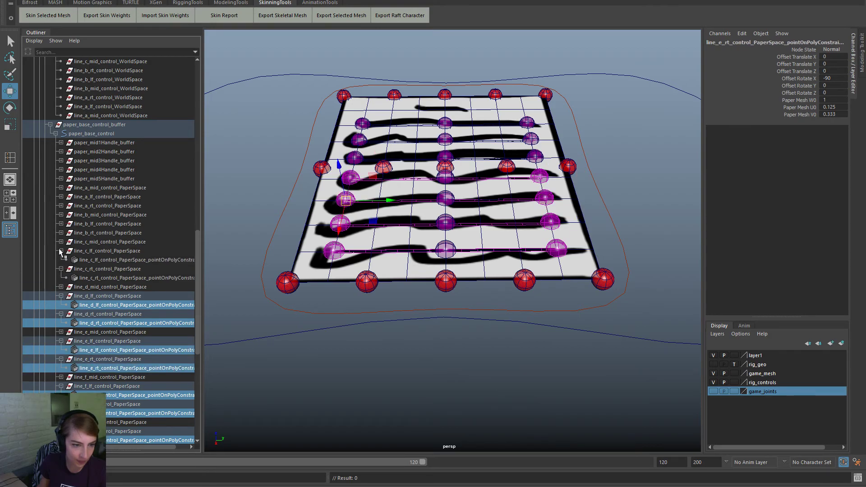
{"action": "left_click", "coordinate": [180, 261], "text": "ctrl"}
{"action": "left_click", "coordinate": [179, 278], "text": "ctrl"}
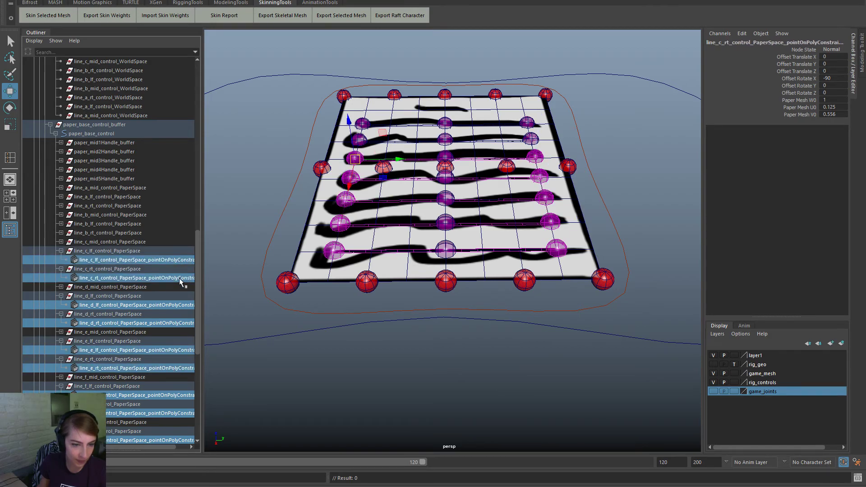
{"action": "left_click", "coordinate": [61, 233]}
{"action": "left_click", "coordinate": [61, 223]}
{"action": "left_click", "coordinate": [170, 234], "text": "ctrl"}
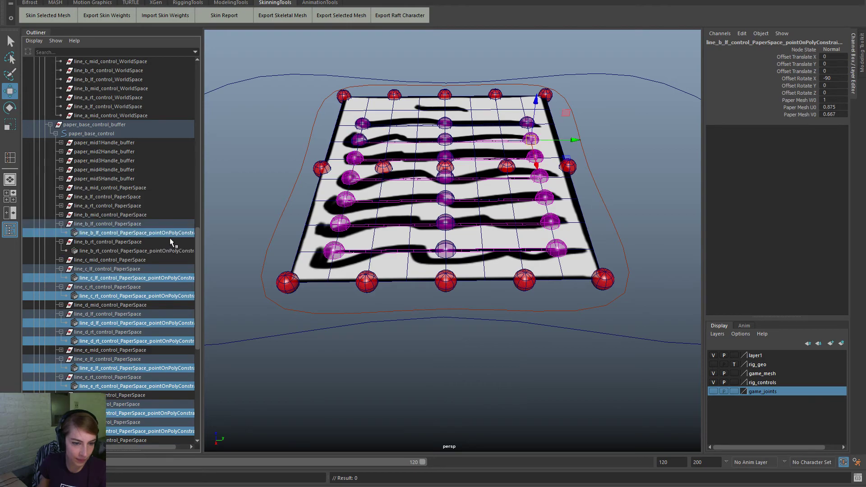
{"action": "left_click", "coordinate": [155, 251], "text": "ctrl"}
Step: Add line a's lf and rt PaperSpace point on poly constraints to the selection and delete all the selected constraints
{"action": "left_click", "coordinate": [60, 206]}
{"action": "left_click", "coordinate": [61, 197]}
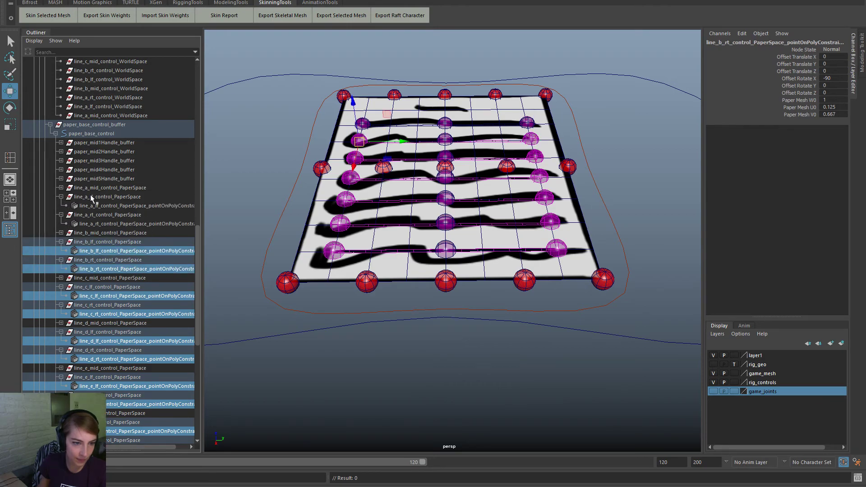
{"action": "left_click", "coordinate": [161, 205], "text": "ctrl"}
{"action": "left_click", "coordinate": [160, 224], "text": "ctrl"}
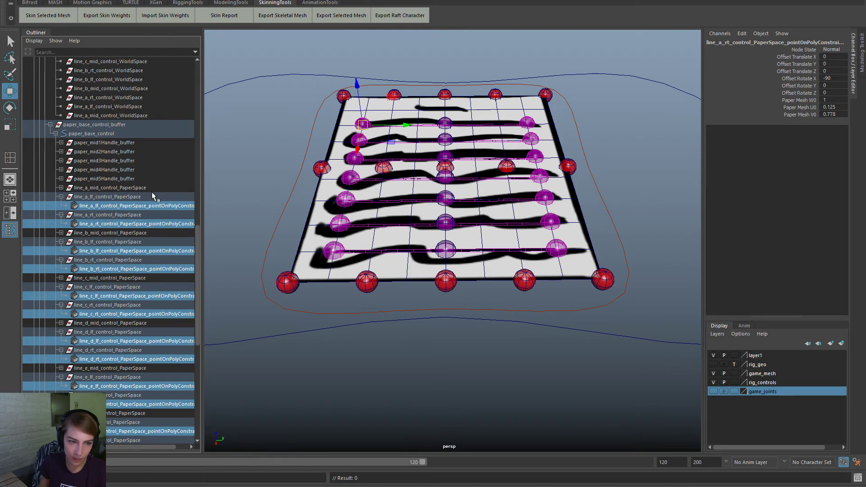
{"action": "scroll", "coordinate": [148, 288], "scroll_direction": "down", "scroll_amount": 3}
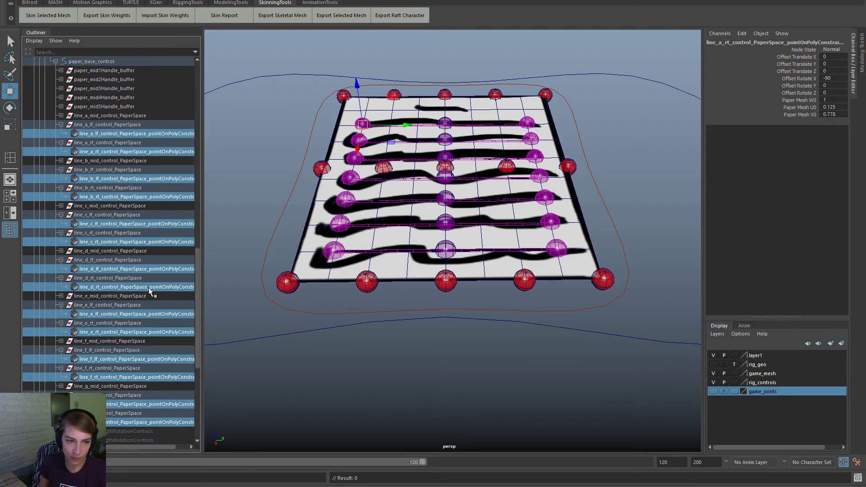
{"action": "scroll", "coordinate": [473, 326], "scroll_direction": "down", "scroll_amount": 2}
{"action": "scroll", "coordinate": [406, 259], "scroll_direction": "up", "scroll_amount": 2}
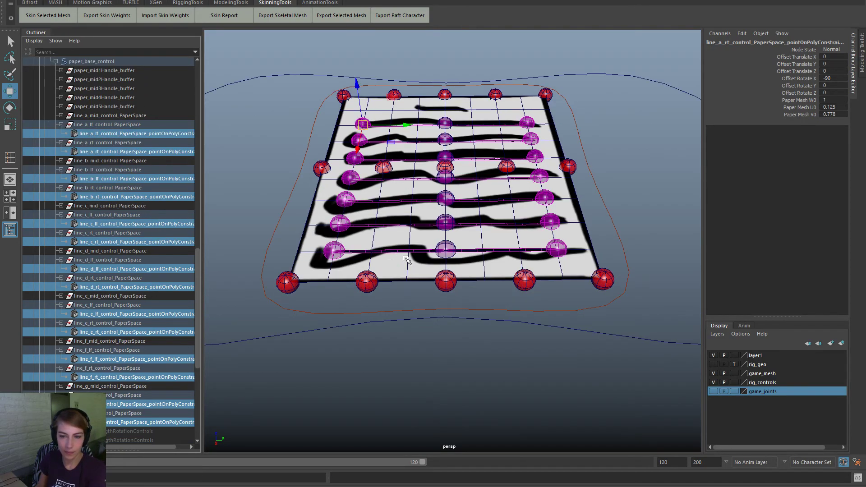
{"action": "key", "text": "Delete"}
Step: Select line_g_rt_control_PaperSpace, try moving it freely away from its position and undo the move
{"action": "left_click", "coordinate": [155, 289]}
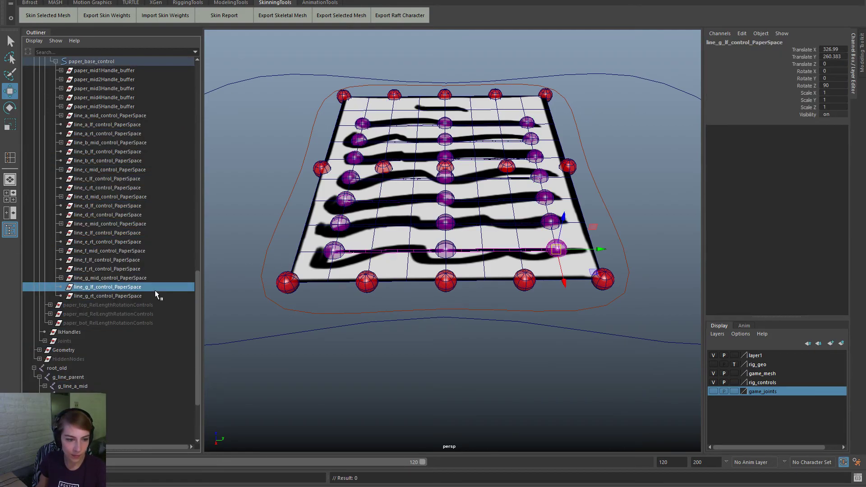
{"action": "left_click", "coordinate": [157, 295]}
{"action": "middle_click_drag", "start_coordinate": [293, 284], "coordinate": [407, 338], "text": "alt"}
{"action": "right_click_drag", "start_coordinate": [408, 338], "coordinate": [449, 344], "text": "alt"}
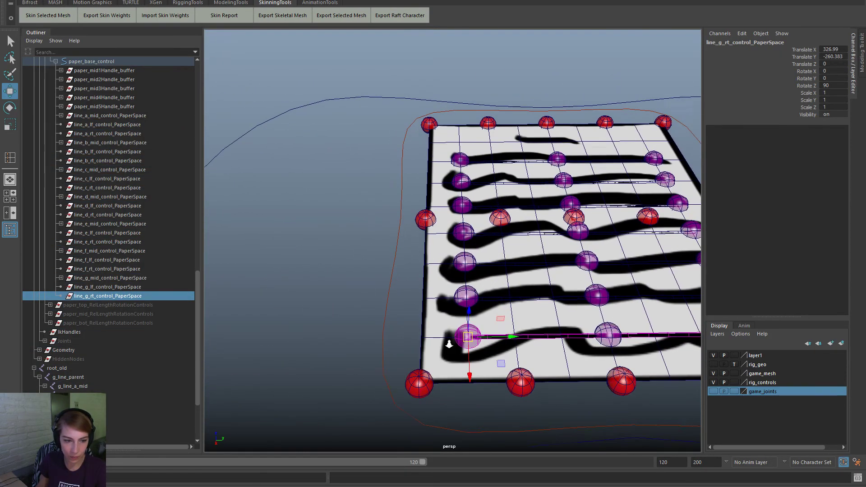
{"action": "left_click_drag", "start_coordinate": [468, 337], "coordinate": [419, 318]}
{"action": "key", "text": "ctrl+z"}
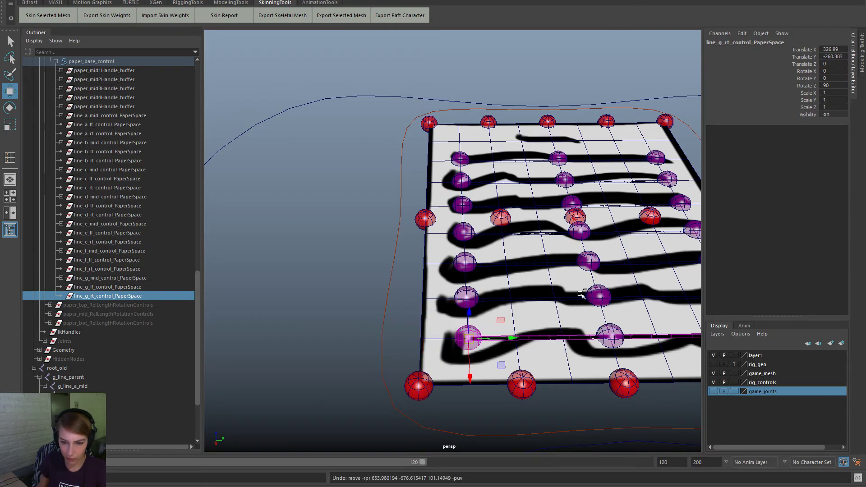
Step: Snap line_g_rt_control_PaperSpace sideways along its grid row onto the paper's edge, to Translate Y -347.177
{"action": "left_click", "coordinate": [713, 355]}
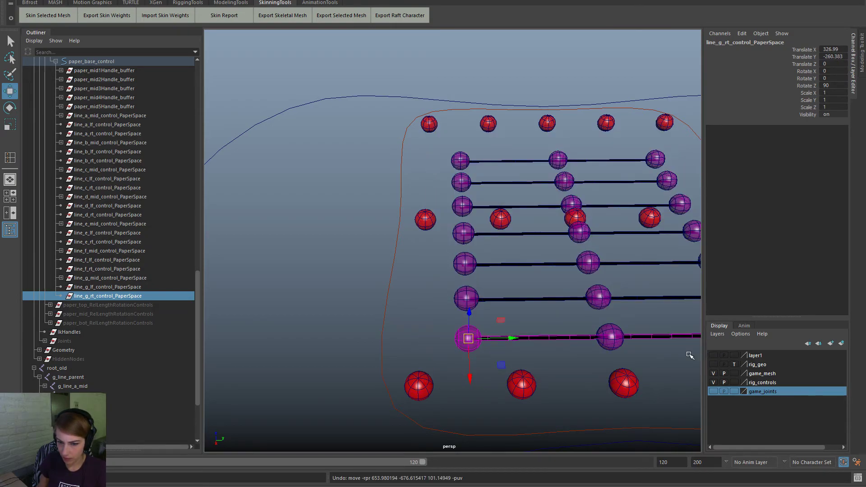
{"action": "left_click", "coordinate": [713, 356]}
{"action": "right_click_drag", "start_coordinate": [406, 348], "coordinate": [453, 361], "text": "alt"}
{"action": "middle_click_drag", "start_coordinate": [452, 362], "coordinate": [464, 289], "text": "alt"}
{"action": "right_click_drag", "start_coordinate": [406, 300], "coordinate": [451, 320], "text": "alt"}
{"action": "left_click_drag", "start_coordinate": [510, 311], "coordinate": [438, 312]}
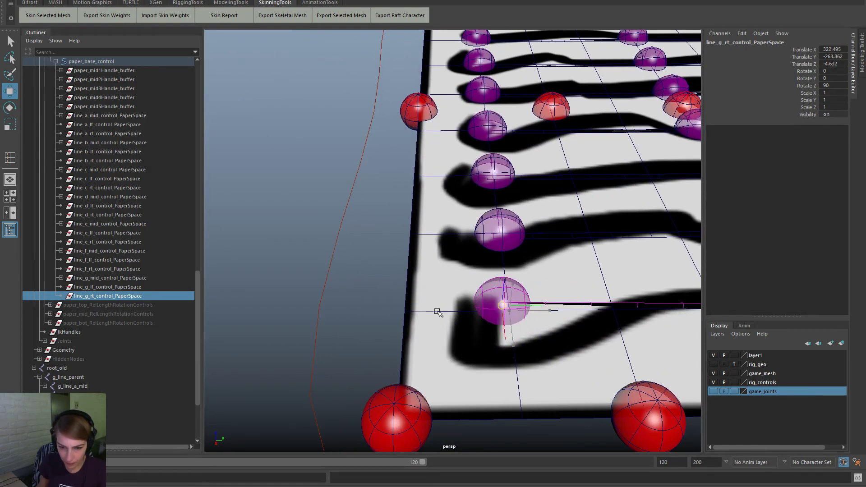
{"action": "middle_click_drag", "start_coordinate": [438, 312], "coordinate": [382, 322]}
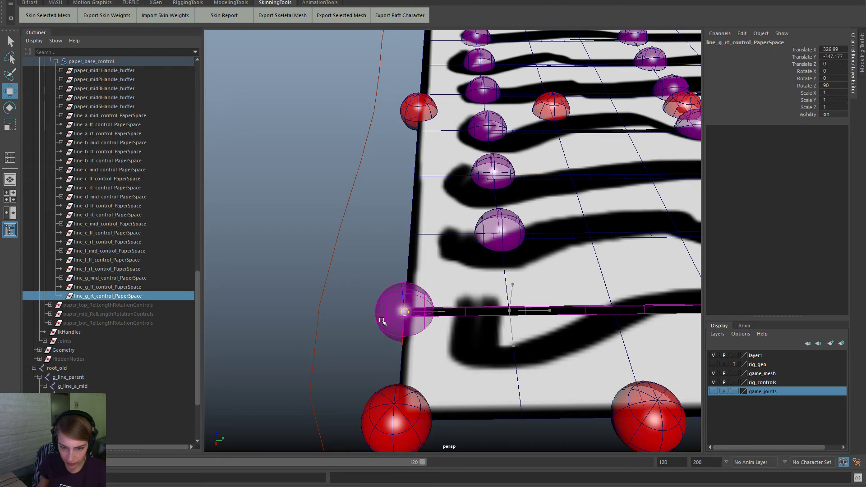
Step: Snap line_f_rt_control_PaperSpace to the paper's edge at Translate Y -347.177, and move line_e_rt_control_PaperSpace sideways onto the same edge
{"action": "left_click", "coordinate": [133, 286]}
{"action": "left_click", "coordinate": [145, 268]}
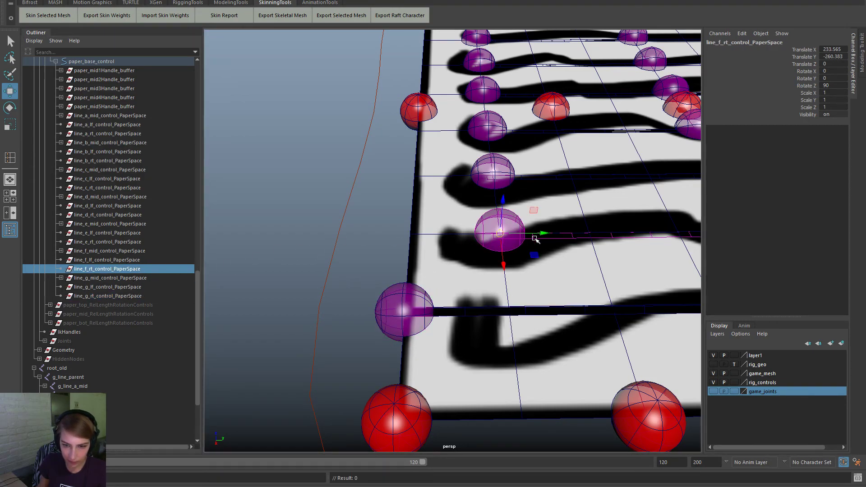
{"action": "middle_click_drag", "start_coordinate": [535, 239], "coordinate": [410, 234]}
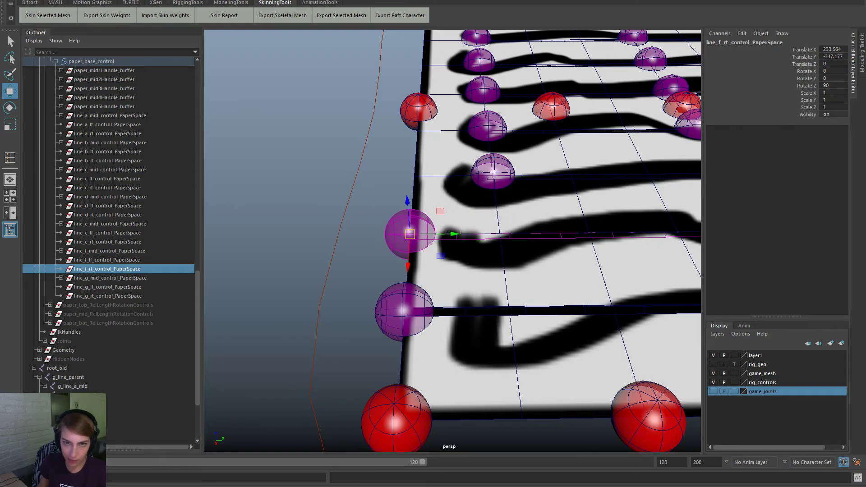
{"action": "left_click", "coordinate": [129, 242]}
{"action": "middle_click_drag", "start_coordinate": [331, 250], "coordinate": [327, 335], "text": "alt"}
{"action": "left_click_drag", "start_coordinate": [488, 276], "coordinate": [420, 273]}
Step: Snap line_d_rt_control_PaperSpace sideways along its grid row onto the paper's edge at Translate Y -347.177
{"action": "left_click", "coordinate": [479, 214]}
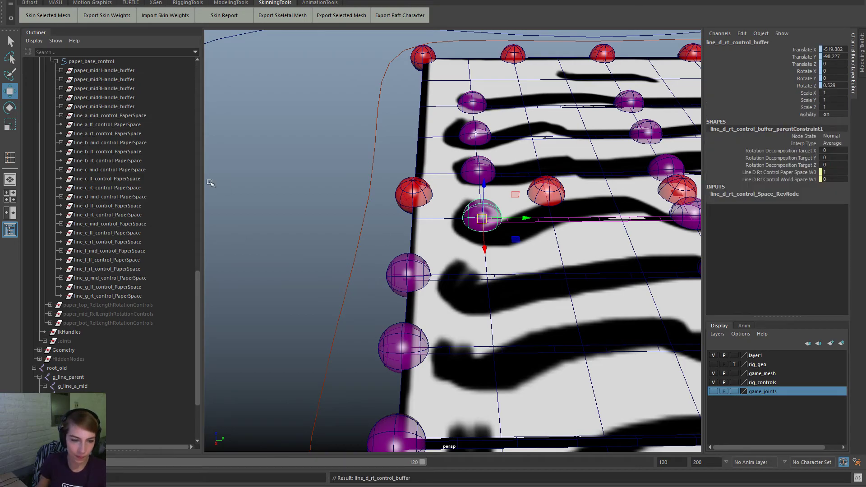
{"action": "left_click", "coordinate": [133, 215]}
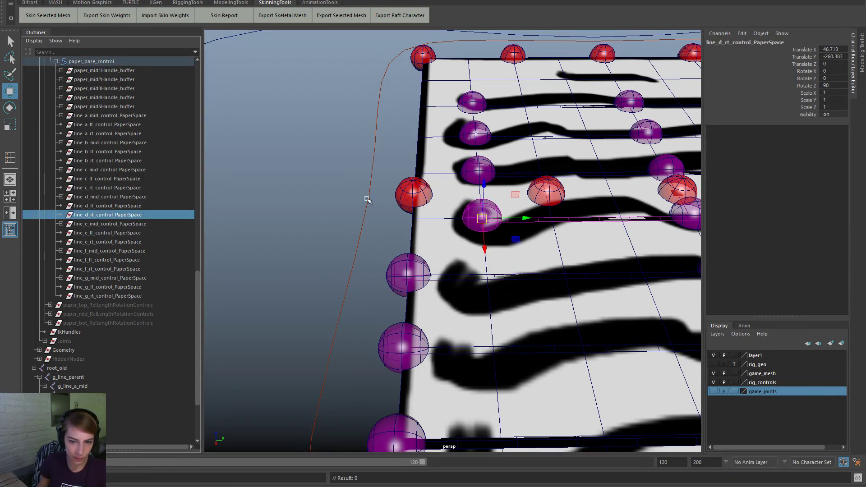
{"action": "left_click_drag", "start_coordinate": [481, 219], "coordinate": [409, 216]}
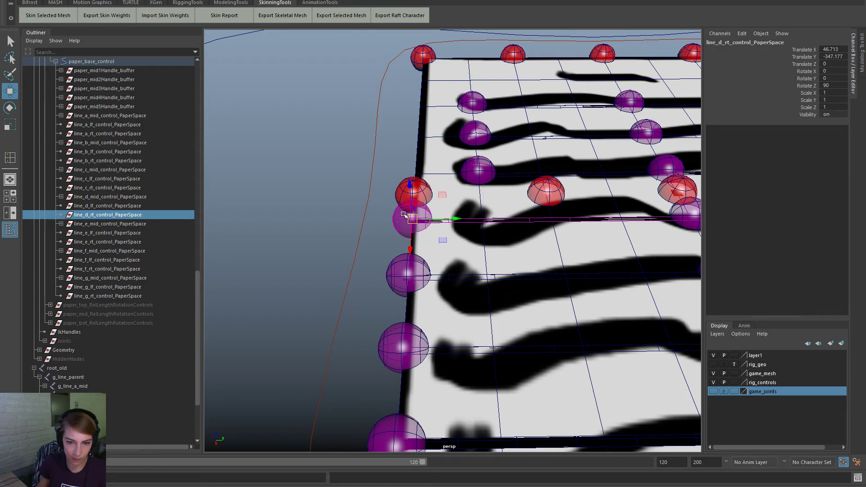
Step: Select line_c_rt_control_PaperSpace and snap it sideways onto the paper's edge at Translate Y -347.177
{"action": "middle_click_drag", "start_coordinate": [493, 168], "coordinate": [481, 240], "text": "alt"}
{"action": "left_click", "coordinate": [471, 240]}
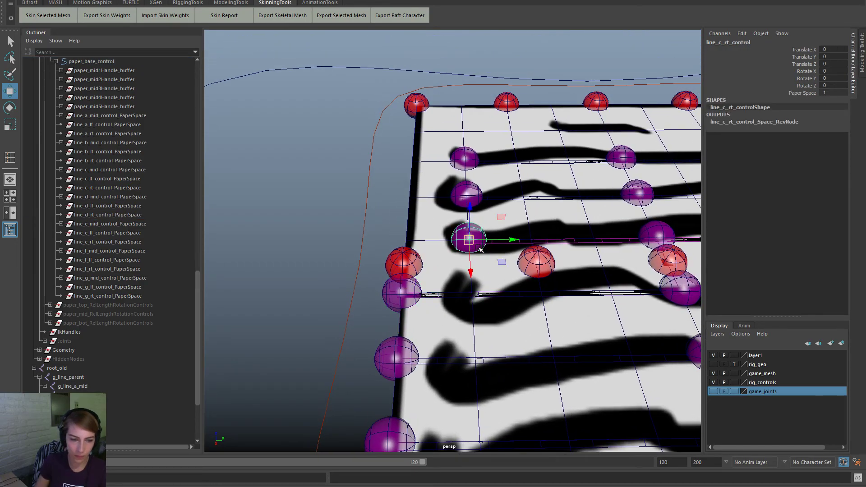
{"action": "left_click", "coordinate": [84, 189]}
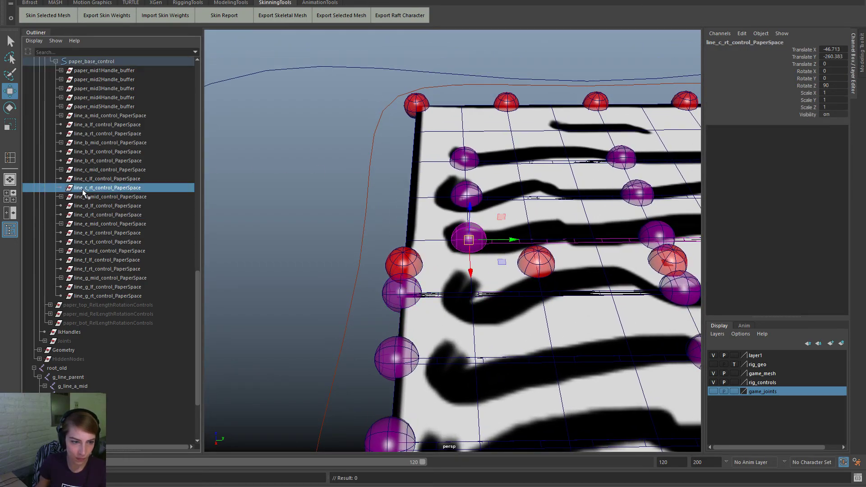
{"action": "left_click", "coordinate": [129, 180]}
{"action": "middle_click_drag", "start_coordinate": [353, 232], "coordinate": [348, 280], "text": "alt"}
{"action": "left_click", "coordinate": [111, 188]}
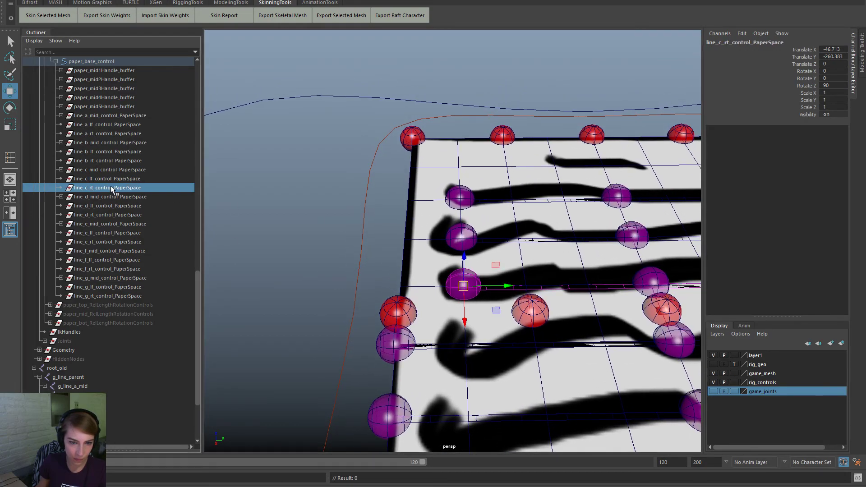
{"action": "left_click_drag", "start_coordinate": [473, 280], "coordinate": [410, 279]}
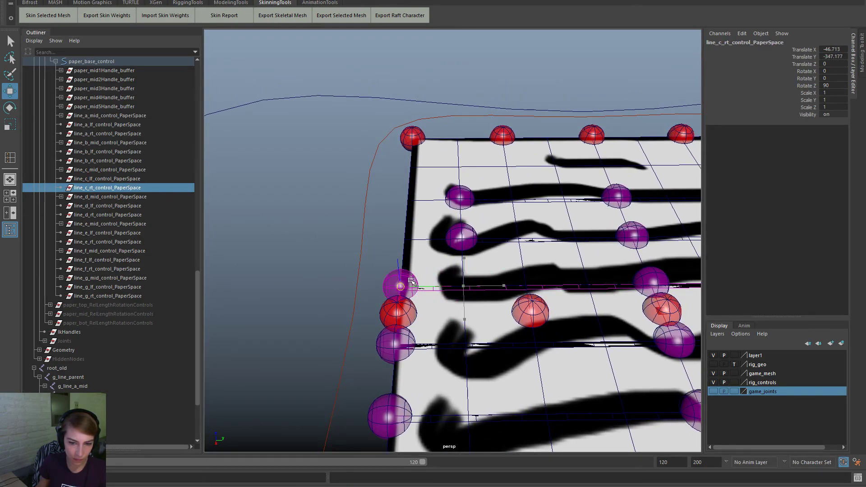
Step: Move line_b_rt_control_PaperSpace sideways to Translate Y -352.652, and snap line_a_rt_control_PaperSpace to the paper's edge at Translate Y -347.177
{"action": "left_click", "coordinate": [458, 244]}
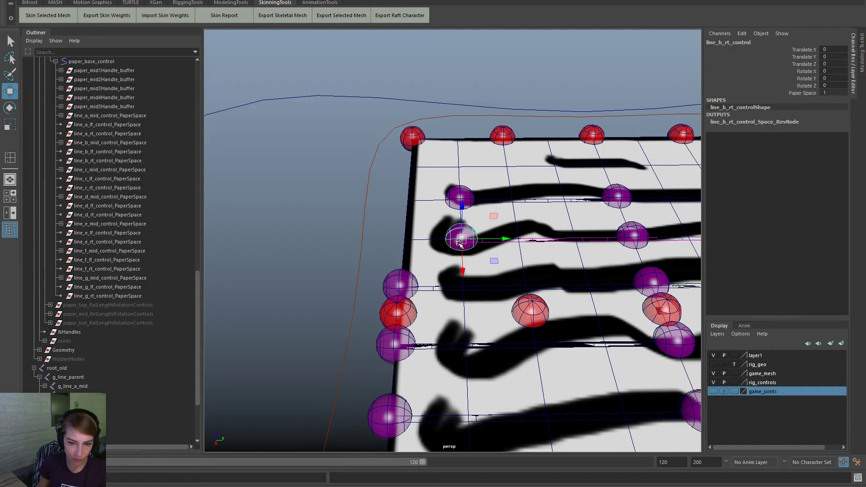
{"action": "scroll", "coordinate": [131, 197], "scroll_direction": "up", "scroll_amount": 3}
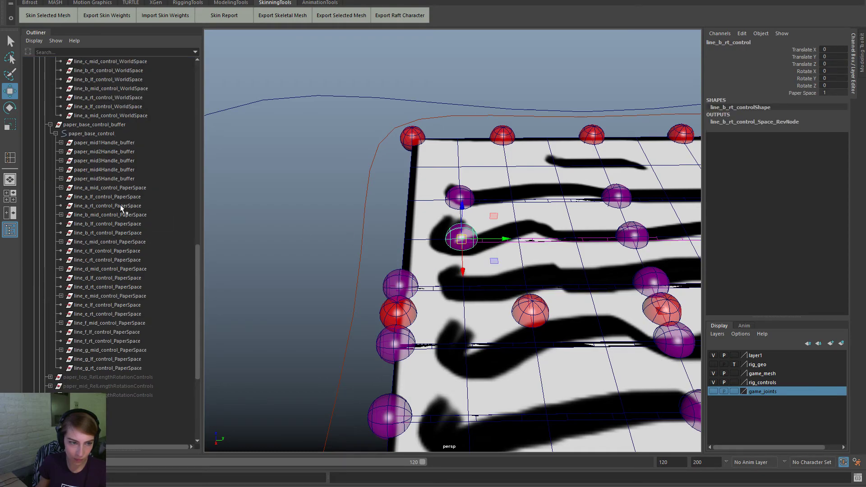
{"action": "left_click", "coordinate": [107, 230]}
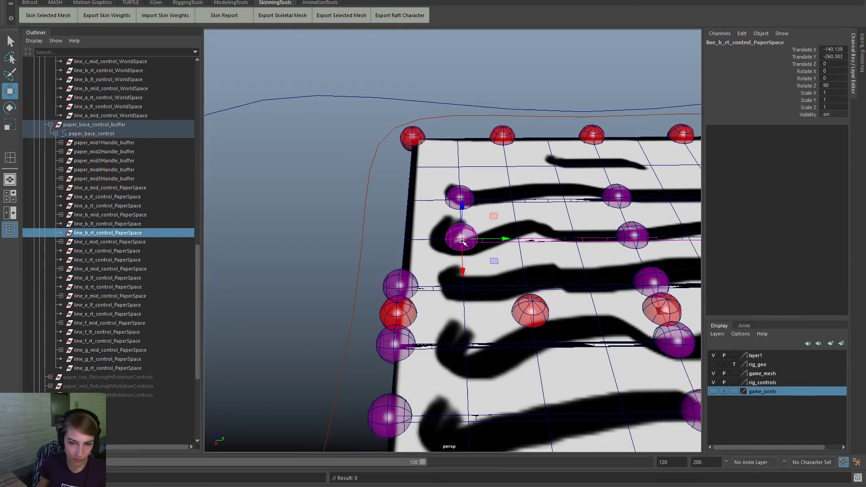
{"action": "left_click_drag", "start_coordinate": [461, 239], "coordinate": [391, 235]}
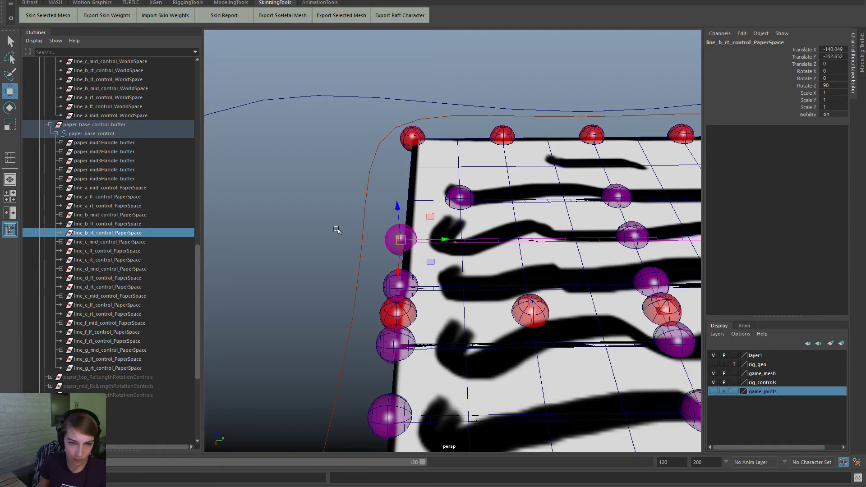
{"action": "left_click", "coordinate": [142, 206]}
{"action": "left_click_drag", "start_coordinate": [459, 198], "coordinate": [408, 199]}
Step: Snap line_a_lf_control_PaperSpace sideways onto the paper's opposite edge at Translate Y 347.177
{"action": "scroll", "coordinate": [492, 258], "scroll_direction": "down", "scroll_amount": 5}
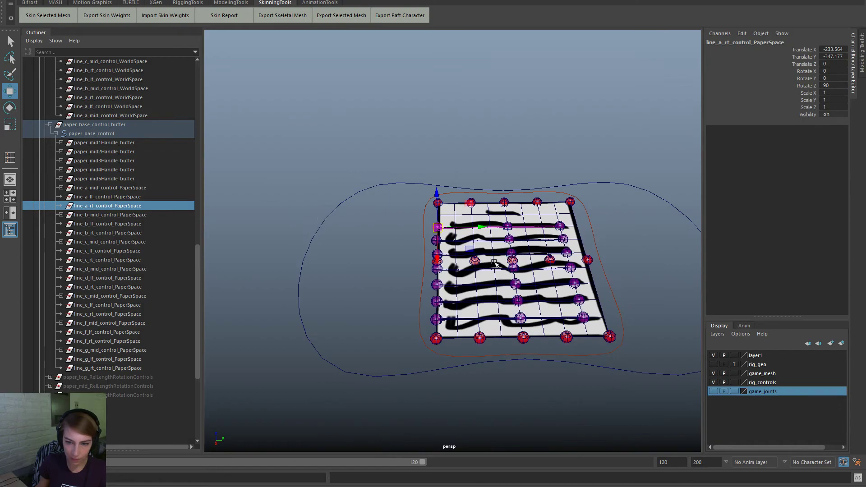
{"action": "middle_click_drag", "start_coordinate": [496, 263], "coordinate": [395, 257], "text": "alt"}
{"action": "scroll", "coordinate": [469, 285], "scroll_direction": "up", "scroll_amount": 3}
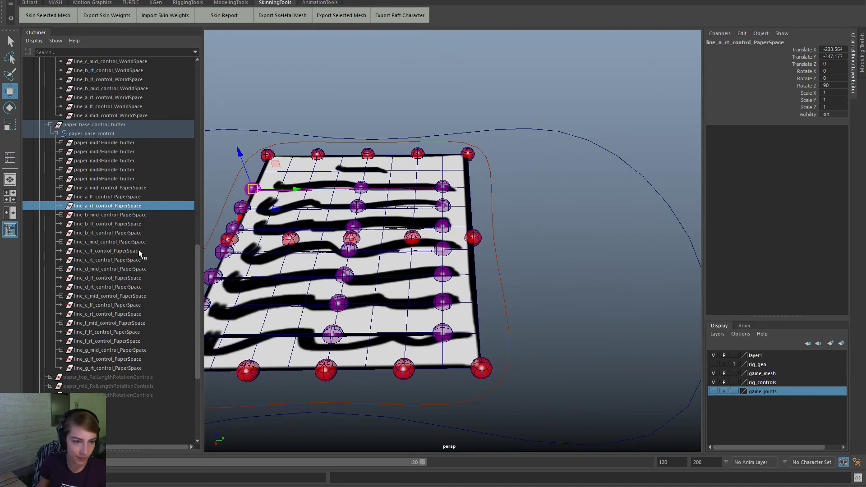
{"action": "left_click", "coordinate": [127, 197]}
{"action": "scroll", "coordinate": [494, 205], "scroll_direction": "up", "scroll_amount": 5}
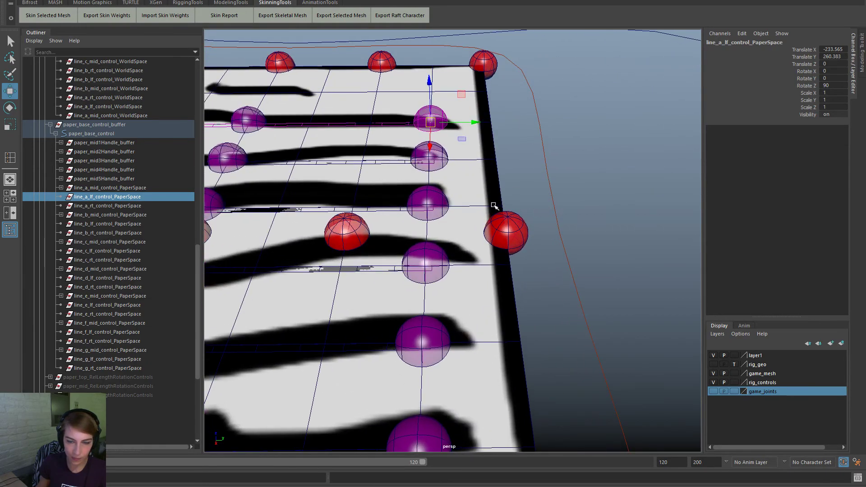
{"action": "middle_click_drag", "start_coordinate": [456, 218], "coordinate": [428, 358], "text": "alt"}
{"action": "scroll", "coordinate": [422, 321], "scroll_direction": "up", "scroll_amount": 2}
{"action": "left_click_drag", "start_coordinate": [403, 223], "coordinate": [476, 226]}
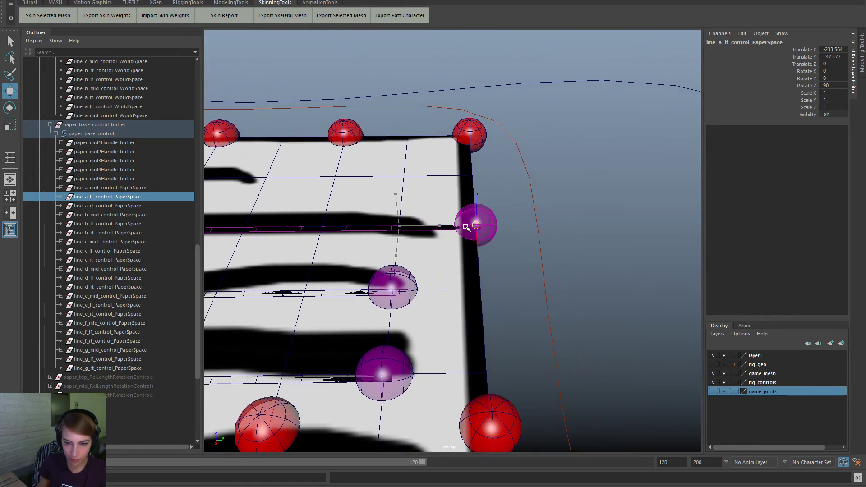
Step: Snap line_b_lf_control_PaperSpace and line_c_lf_control_PaperSpace to the paper's edge, each at Translate Y 347.177
{"action": "left_click", "coordinate": [141, 224]}
{"action": "left_click_drag", "start_coordinate": [392, 288], "coordinate": [479, 289]}
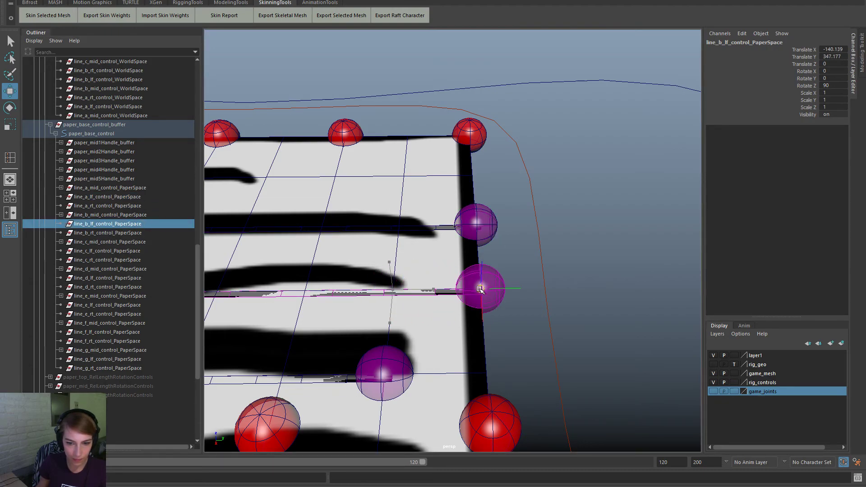
{"action": "left_click", "coordinate": [124, 251]}
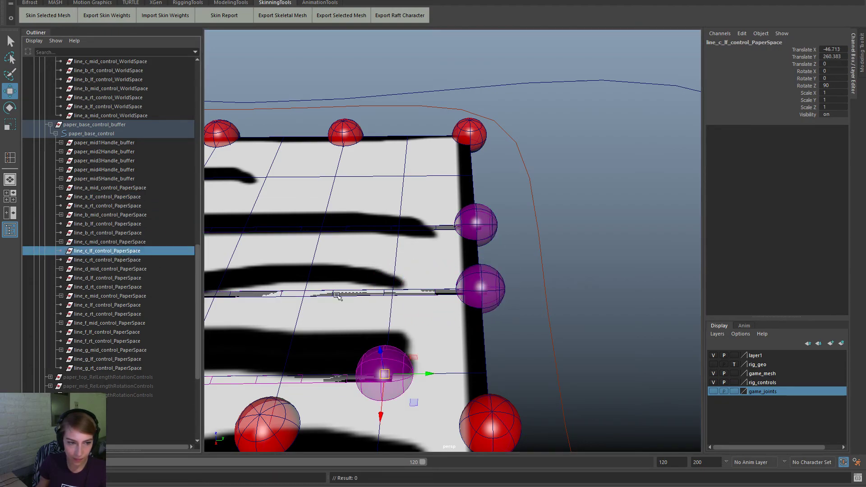
{"action": "left_click_drag", "start_coordinate": [383, 374], "coordinate": [486, 373]}
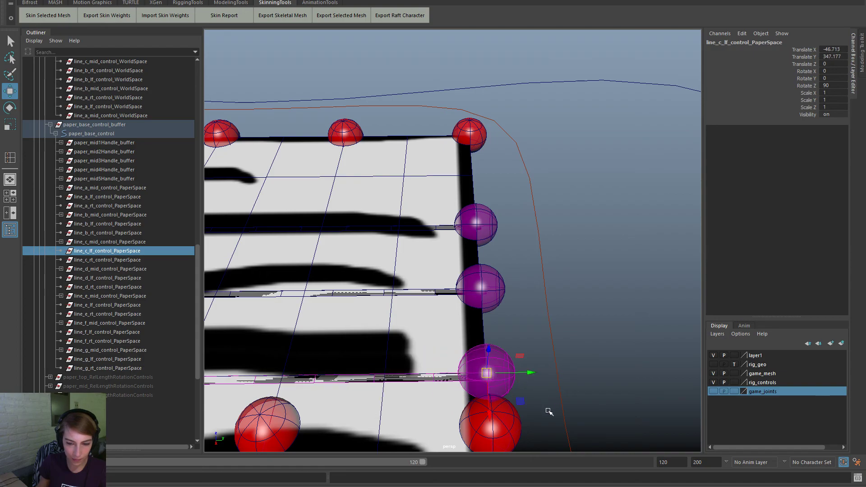
Step: Snap line_d_lf_control_PaperSpace to the paper's edge, and move line_e_lf_control_PaperSpace onto the same edge at Translate Y 347.177
{"action": "middle_click_drag", "start_coordinate": [548, 409], "coordinate": [538, 275], "text": "alt"}
{"action": "right_click_drag", "start_coordinate": [538, 274], "coordinate": [464, 302], "text": "alt"}
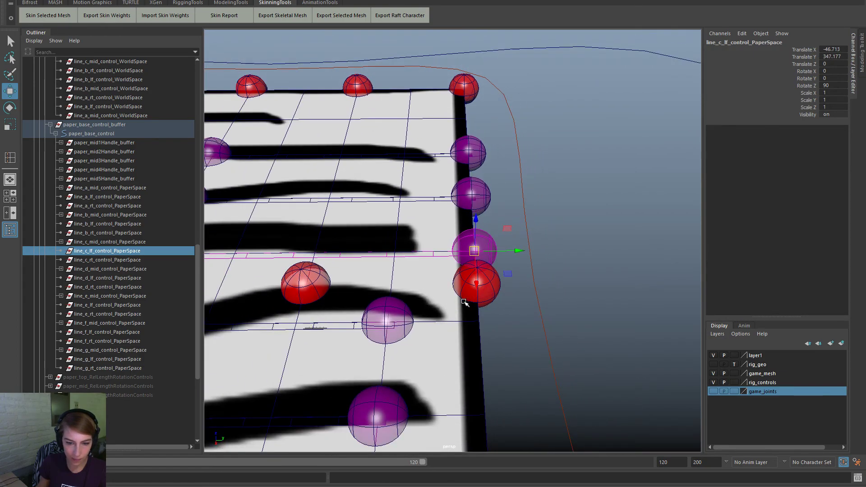
{"action": "left_click", "coordinate": [131, 278]}
{"action": "left_click_drag", "start_coordinate": [412, 323], "coordinate": [480, 323]}
{"action": "left_click_drag", "start_coordinate": [503, 401], "coordinate": [513, 291], "text": "alt"}
{"action": "left_click", "coordinate": [131, 305]}
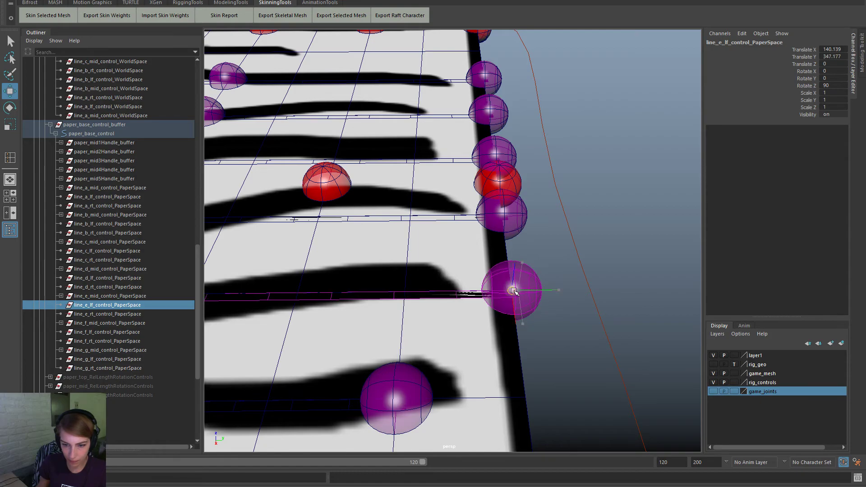
Step: Select line_f_lf_control_PaperSpace and move it sideways along its grid row onto the paper's edge
{"action": "mouse_move", "coordinate": [505, 373]}
{"action": "middle_mouse_down", "text": "alt"}
{"action": "mouse_move", "coordinate": [513, 304]}
{"action": "mouse_move", "coordinate": [498, 296]}
{"action": "middle_mouse_up", "text": "alt"}
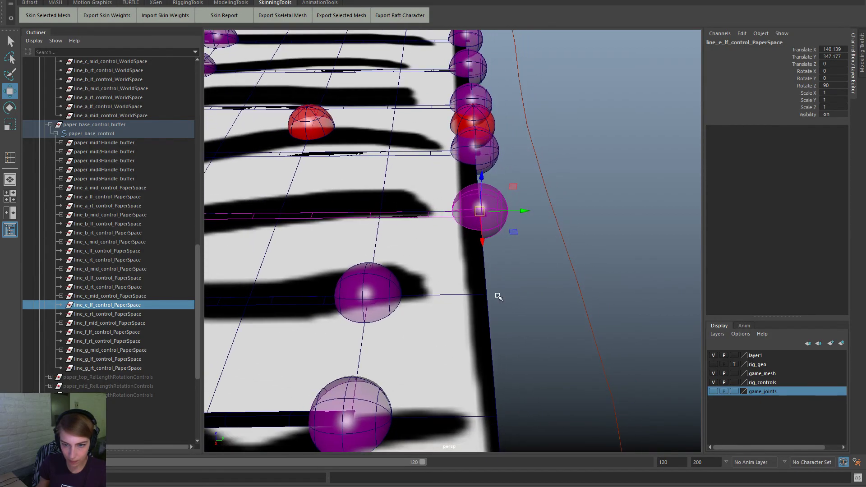
{"action": "left_click", "coordinate": [386, 300]}
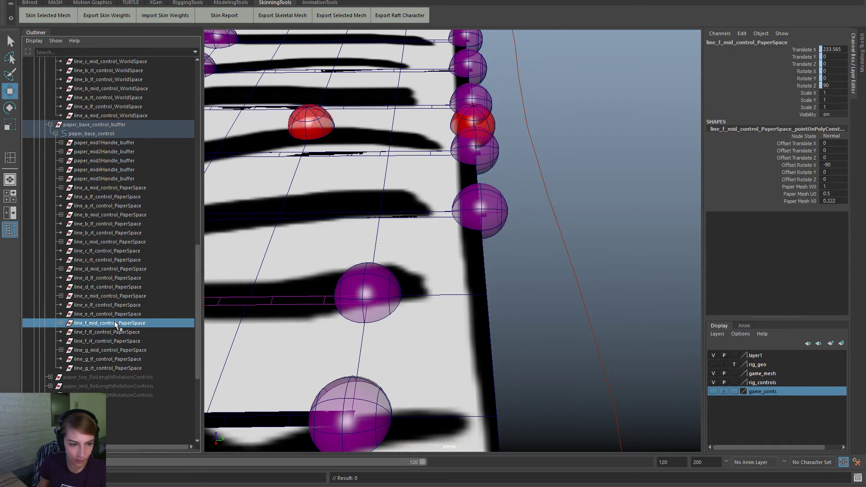
{"action": "left_click", "coordinate": [136, 331]}
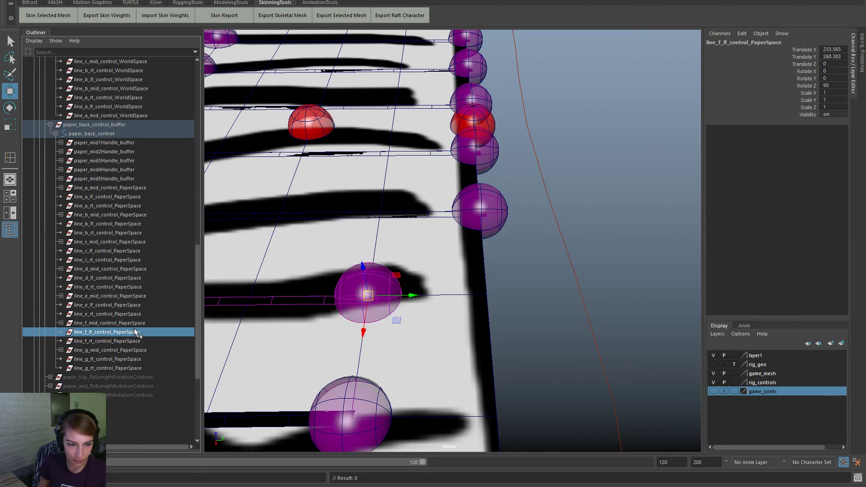
{"action": "left_click", "coordinate": [139, 323]}
{"action": "left_click", "coordinate": [140, 316]}
{"action": "left_click", "coordinate": [138, 329]}
{"action": "left_click_drag", "start_coordinate": [369, 296], "coordinate": [469, 297]}
Step: Move line_g_lf_control_PaperSpace onto the paper's edge, to Translate Y 346.365 and Translate Z 4.632
{"action": "middle_click_drag", "start_coordinate": [485, 371], "coordinate": [527, 310], "text": "alt"}
{"action": "right_click_drag", "start_coordinate": [527, 310], "coordinate": [455, 309], "text": "alt"}
{"action": "left_click", "coordinate": [158, 340]}
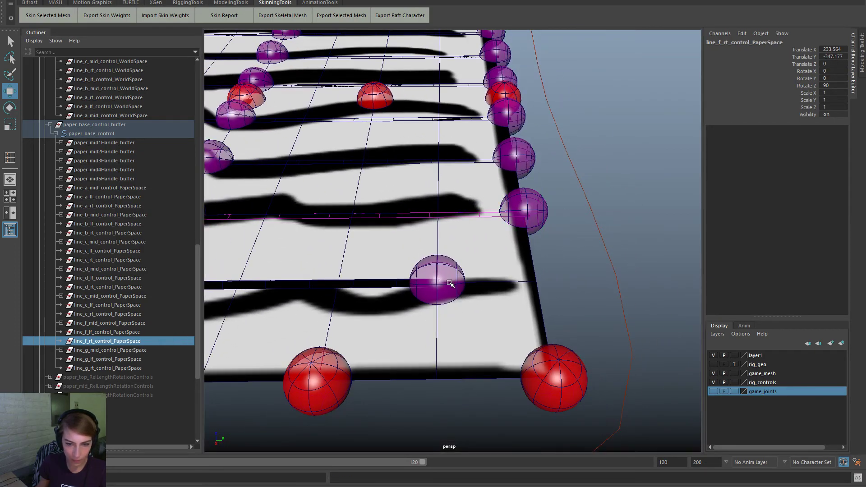
{"action": "left_click", "coordinate": [127, 351]}
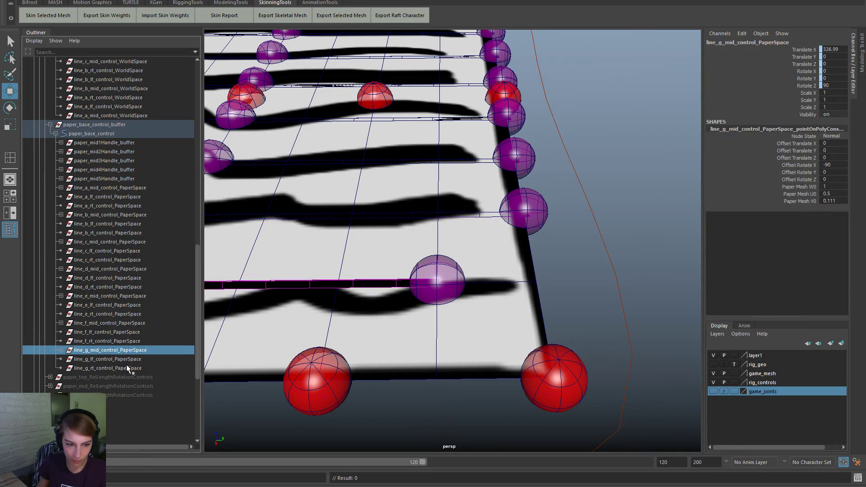
{"action": "left_click", "coordinate": [128, 360]}
{"action": "left_click_drag", "start_coordinate": [435, 283], "coordinate": [551, 280]}
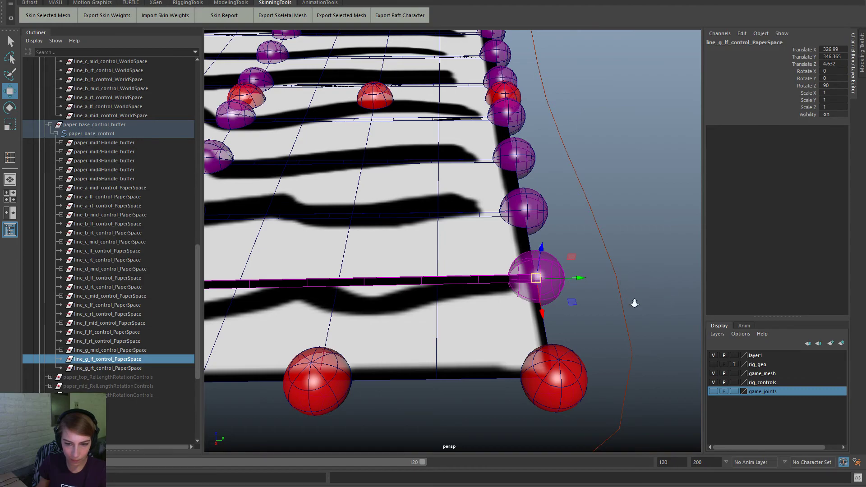
Step: Examine the whole paper and the positions of the line end controls along both side edges
{"action": "right_click_drag", "start_coordinate": [635, 304], "coordinate": [389, 303], "text": "alt"}
{"action": "left_click_drag", "start_coordinate": [389, 304], "coordinate": [392, 333], "text": "alt"}
{"action": "right_click_drag", "start_coordinate": [393, 322], "coordinate": [421, 311], "text": "alt"}
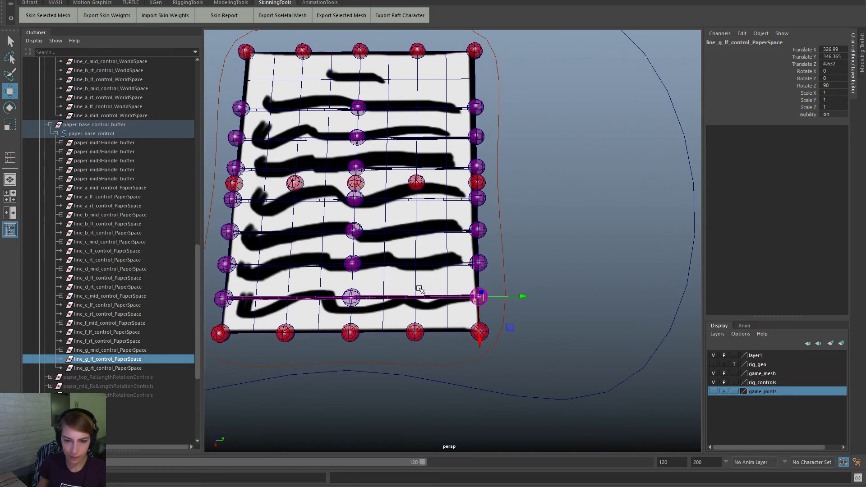
{"action": "middle_click_drag", "start_coordinate": [349, 311], "coordinate": [406, 323], "text": "alt"}
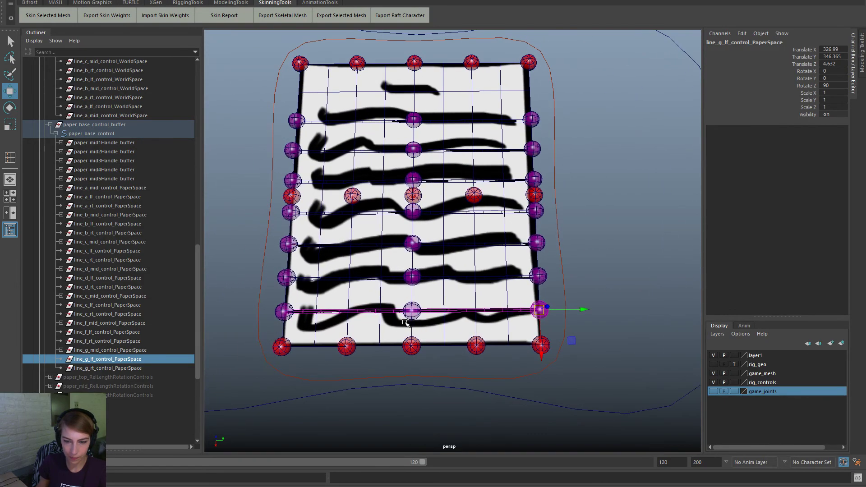
{"action": "right_click_drag", "start_coordinate": [453, 298], "coordinate": [483, 300], "text": "alt"}
{"action": "left_click", "coordinate": [651, 278]}
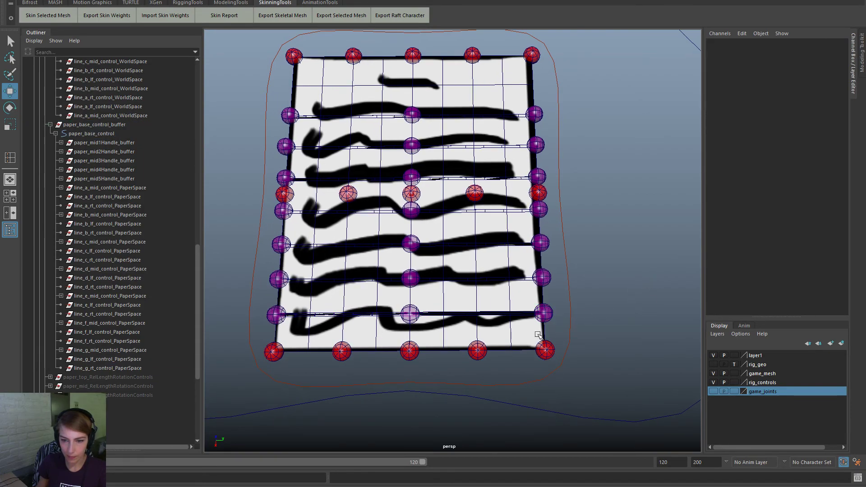
{"action": "left_click_drag", "start_coordinate": [537, 333], "coordinate": [516, 333], "text": "alt"}
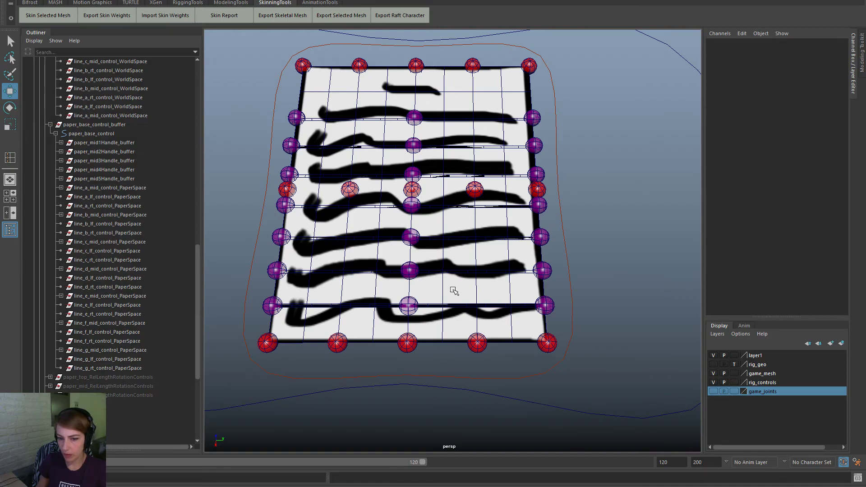
Step: Rerun the earlier command to recreate the point on poly constraints on the lines' lf and rt PaperSpace groups, and clear the selection
{"action": "left_click", "coordinate": [460, 304]}
{"action": "left_click", "coordinate": [549, 301]}
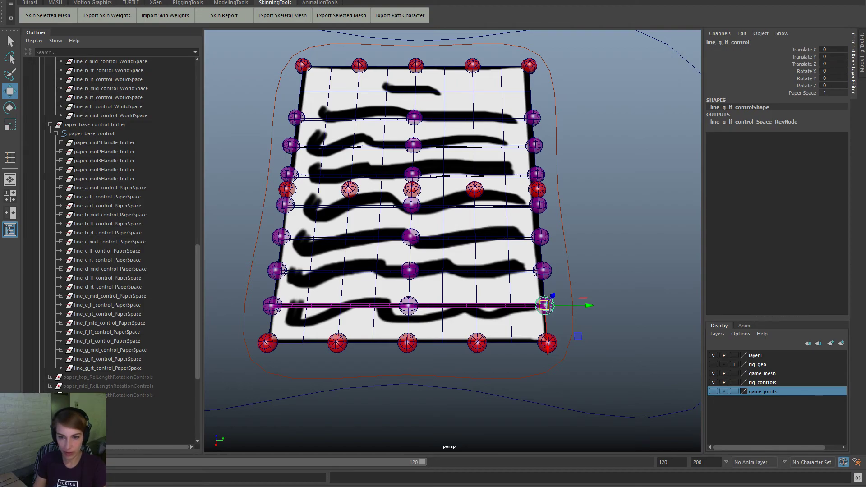
{"action": "key", "text": "Up"}
{"action": "left_click", "coordinate": [631, 243]}
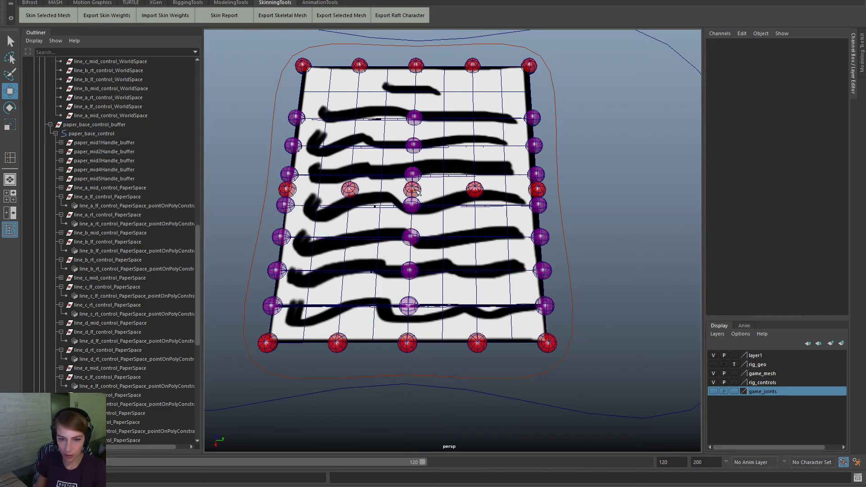
Step: Test the red control at the paper's centre, undo the change and clear the selection
{"action": "left_click", "coordinate": [414, 188]}
{"action": "left_click_drag", "start_coordinate": [542, 246], "coordinate": [534, 109], "text": "alt"}
{"action": "key", "text": "ctrl+z"}
{"action": "left_click_drag", "start_coordinate": [426, 248], "coordinate": [516, 302], "text": "alt"}
{"action": "left_click", "coordinate": [518, 325]}
{"action": "left_click_drag", "start_coordinate": [545, 327], "coordinate": [562, 327], "text": "alt"}
Step: Set Offset Rotate X to -90 on the lf and rt PaperSpace pointOnPoly constraints of lines a to g, and clear the selection
{"action": "scroll", "coordinate": [138, 350], "scroll_direction": "down", "scroll_amount": 3}
{"action": "left_click", "coordinate": [176, 133]}
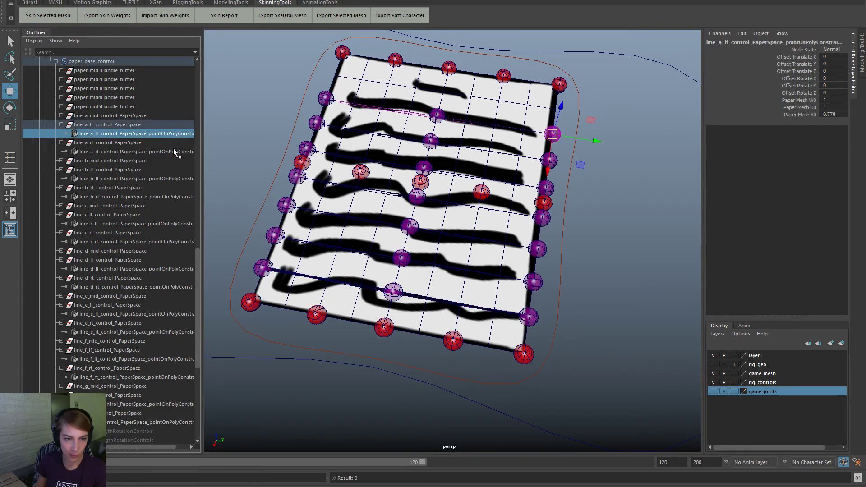
{"action": "left_click", "coordinate": [174, 152], "text": "ctrl"}
{"action": "left_click", "coordinate": [180, 179], "text": "ctrl"}
{"action": "left_click", "coordinate": [177, 197], "text": "ctrl"}
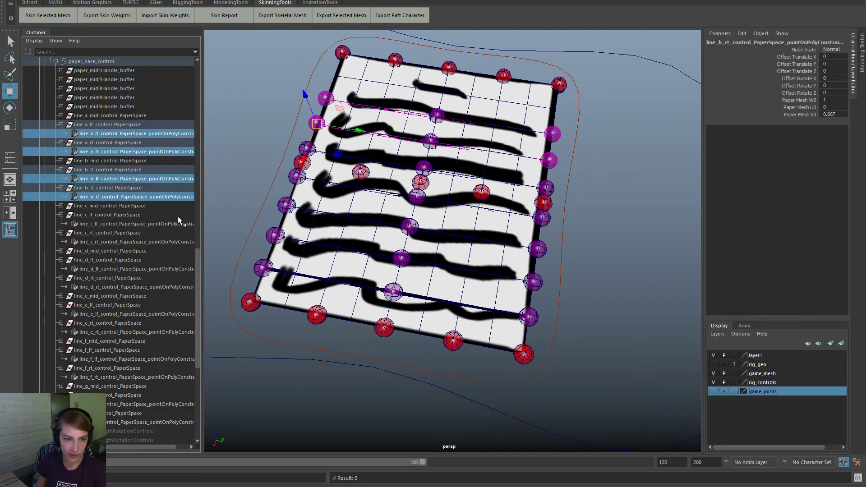
{"action": "left_click", "coordinate": [178, 224], "text": "ctrl"}
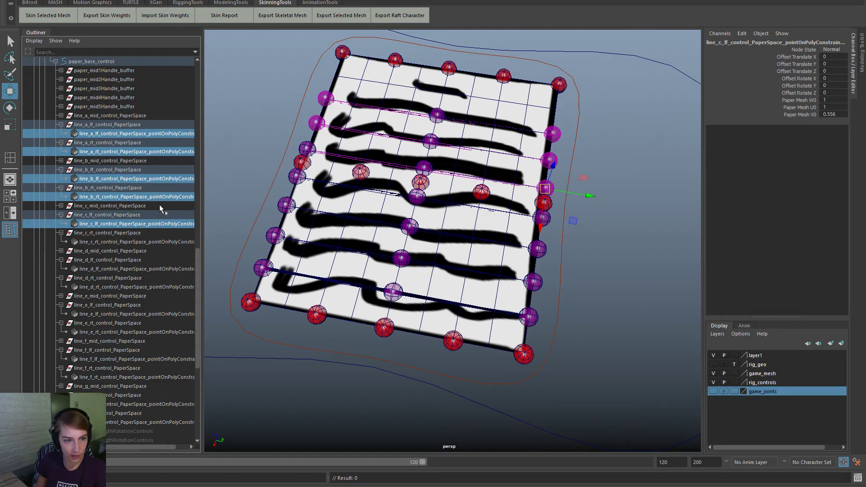
{"action": "left_click", "coordinate": [168, 242], "text": "ctrl"}
{"action": "left_click", "coordinate": [168, 268], "text": "ctrl"}
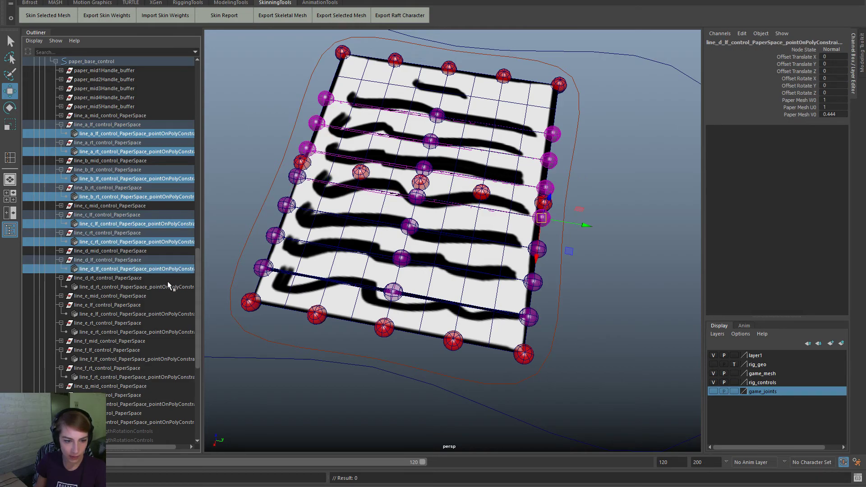
{"action": "left_click", "coordinate": [167, 279], "text": "ctrl"}
{"action": "key", "text": "ctrl+z"}
{"action": "left_click", "coordinate": [170, 287], "text": "ctrl"}
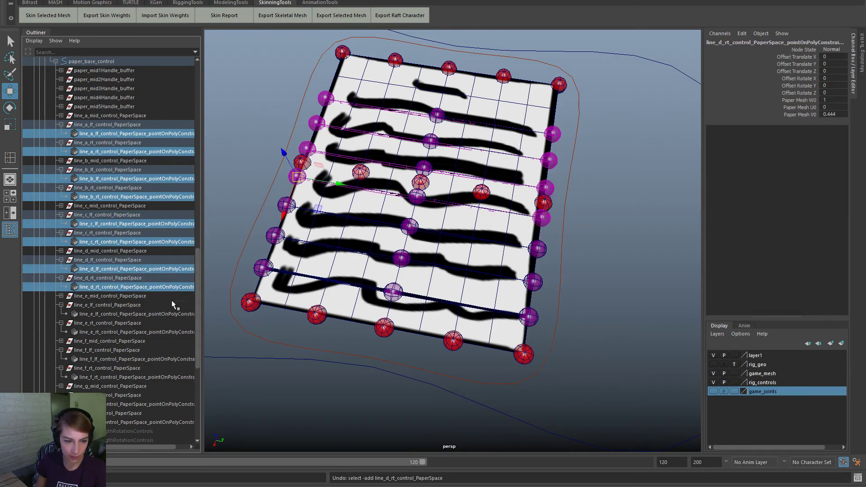
{"action": "left_click", "coordinate": [173, 314], "text": "ctrl"}
{"action": "left_click", "coordinate": [179, 333], "text": "ctrl"}
{"action": "left_click", "coordinate": [186, 359], "text": "ctrl"}
{"action": "left_click", "coordinate": [184, 377], "text": "ctrl"}
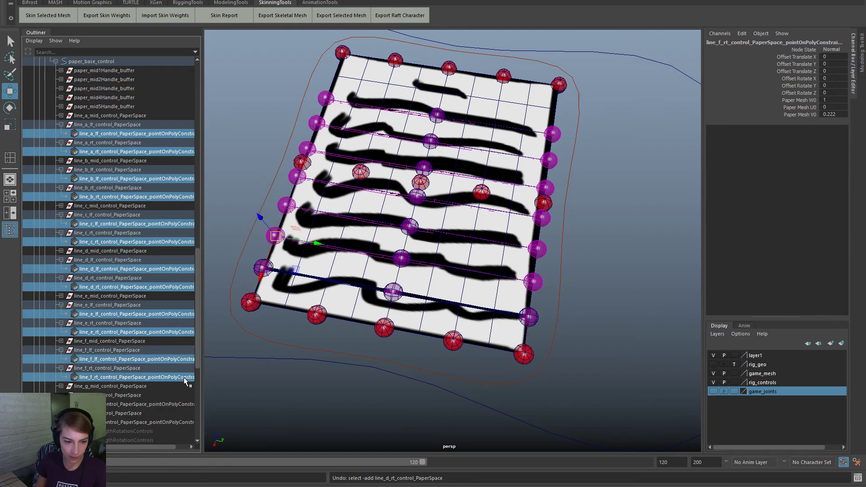
{"action": "scroll", "coordinate": [182, 378], "scroll_direction": "down", "scroll_amount": 3}
{"action": "left_click", "coordinate": [172, 332], "text": "ctrl"}
{"action": "left_click", "coordinate": [179, 351], "text": "ctrl"}
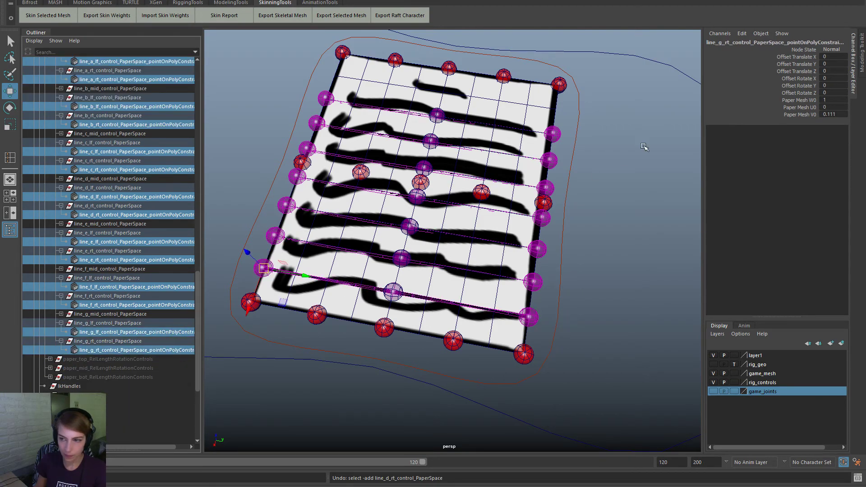
{"action": "left_click", "coordinate": [833, 78]}
{"action": "type", "text": "-90"}
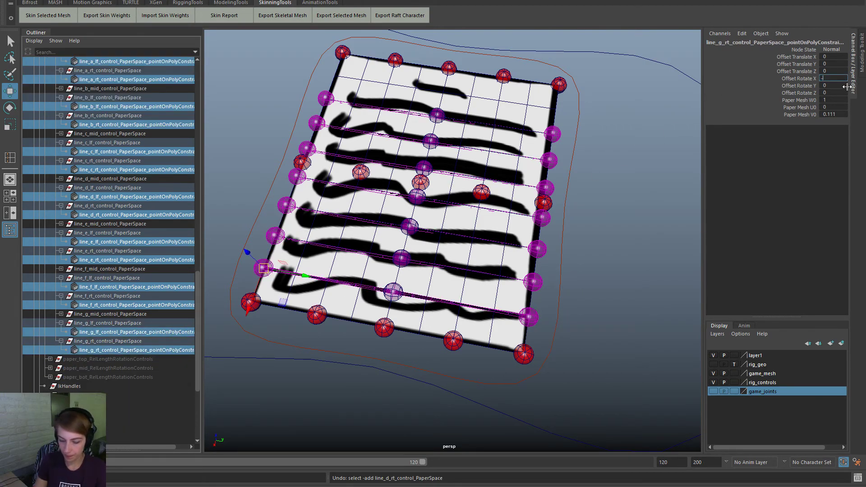
{"action": "key", "text": "Return"}
{"action": "left_click", "coordinate": [592, 298]}
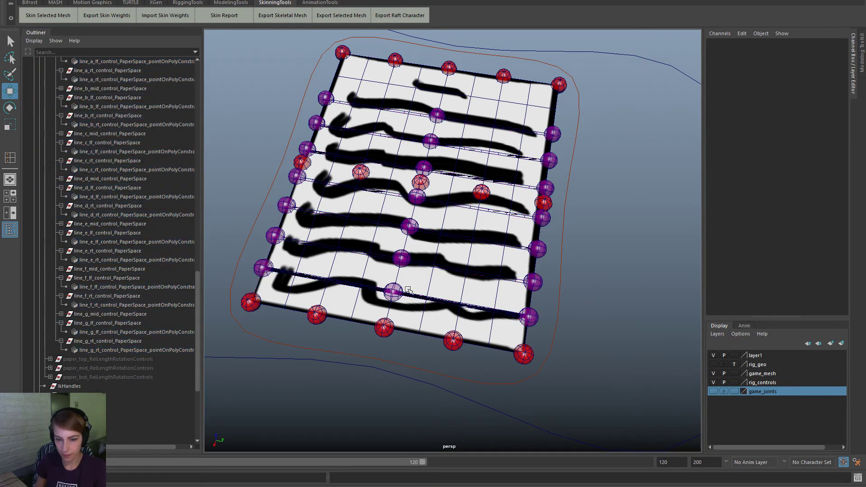
Step: Test-move the paper_bot2Handle control on the paper's bottom edge and undo the move
{"action": "mouse_move", "coordinate": [413, 199]}
{"action": "left_mouse_down", "text": "alt"}
{"action": "mouse_move", "coordinate": [422, 179]}
{"action": "mouse_move", "coordinate": [375, 164]}
{"action": "mouse_move", "coordinate": [348, 84]}
{"action": "mouse_move", "coordinate": [428, 40]}
{"action": "mouse_move", "coordinate": [474, 45]}
{"action": "mouse_move", "coordinate": [449, 63]}
{"action": "mouse_move", "coordinate": [303, 420]}
{"action": "mouse_move", "coordinate": [411, 363]}
{"action": "mouse_move", "coordinate": [348, 329]}
{"action": "mouse_move", "coordinate": [319, 194]}
{"action": "mouse_move", "coordinate": [373, 87]}
{"action": "mouse_move", "coordinate": [467, 67]}
{"action": "mouse_move", "coordinate": [547, 84]}
{"action": "mouse_move", "coordinate": [413, 86]}
{"action": "mouse_move", "coordinate": [280, 354]}
{"action": "mouse_move", "coordinate": [338, 322]}
{"action": "mouse_move", "coordinate": [246, 266]}
{"action": "mouse_move", "coordinate": [320, 173]}
{"action": "mouse_move", "coordinate": [345, 84]}
{"action": "mouse_move", "coordinate": [418, 39]}
{"action": "mouse_move", "coordinate": [494, 37]}
{"action": "mouse_move", "coordinate": [349, 38]}
{"action": "mouse_move", "coordinate": [265, 195]}
{"action": "mouse_move", "coordinate": [341, 311]}
{"action": "mouse_move", "coordinate": [307, 129]}
{"action": "mouse_move", "coordinate": [364, 76]}
{"action": "mouse_move", "coordinate": [496, 73]}
{"action": "mouse_move", "coordinate": [505, 90]}
{"action": "mouse_move", "coordinate": [383, 39]}
{"action": "mouse_move", "coordinate": [288, 118]}
{"action": "mouse_move", "coordinate": [248, 344]}
{"action": "mouse_move", "coordinate": [321, 412]}
{"action": "mouse_move", "coordinate": [406, 447]}
{"action": "mouse_move", "coordinate": [516, 290]}
{"action": "mouse_move", "coordinate": [524, 156]}
{"action": "mouse_move", "coordinate": [315, 182]}
{"action": "mouse_move", "coordinate": [317, 149]}
{"action": "mouse_move", "coordinate": [337, 374]}
{"action": "mouse_move", "coordinate": [363, 56]}
{"action": "mouse_move", "coordinate": [329, 72]}
{"action": "mouse_move", "coordinate": [465, 55]}
{"action": "mouse_move", "coordinate": [535, 97]}
{"action": "mouse_move", "coordinate": [465, 115]}
{"action": "mouse_move", "coordinate": [395, 56]}
{"action": "mouse_move", "coordinate": [323, 86]}
{"action": "mouse_move", "coordinate": [307, 350]}
{"action": "mouse_move", "coordinate": [321, 442]}
{"action": "mouse_move", "coordinate": [222, 381]}
{"action": "mouse_move", "coordinate": [411, 181]}
{"action": "mouse_move", "coordinate": [408, 194]}
{"action": "left_mouse_up", "text": "alt"}
{"action": "left_click", "coordinate": [420, 179]}
{"action": "left_click", "coordinate": [317, 305]}
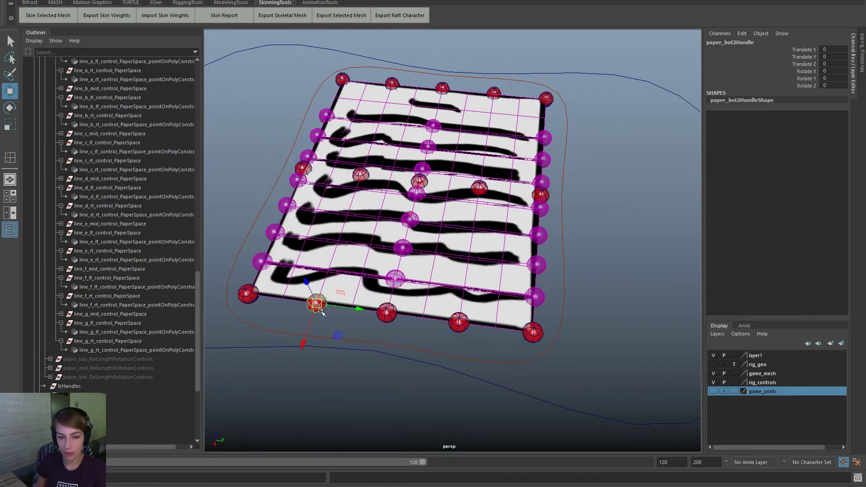
{"action": "left_click_drag", "start_coordinate": [314, 306], "coordinate": [322, 281]}
{"action": "key", "text": "ctrl+z"}
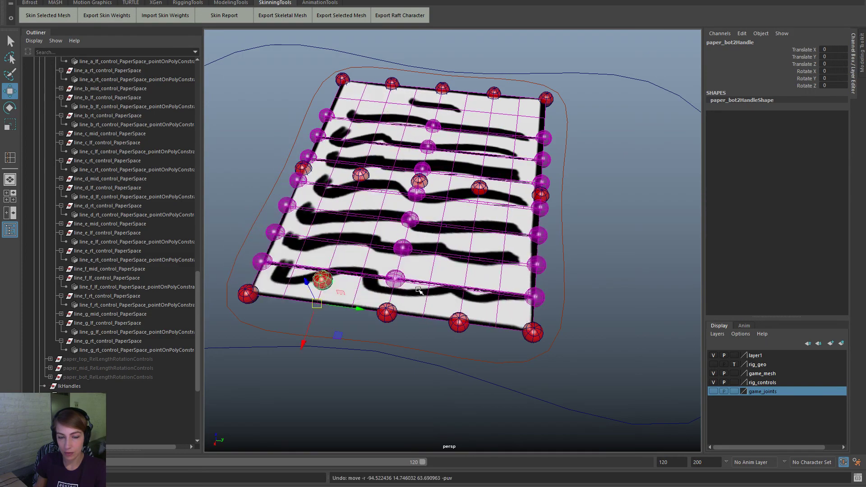
Step: Test the paper's deformation by moving paper_bot2Handle around, reset its Translate X, Y, Z and Rotate X, Y to 0, and clear the selection
{"action": "left_click_drag", "start_coordinate": [487, 298], "coordinate": [350, 263], "text": "alt"}
{"action": "left_click_drag", "start_coordinate": [348, 165], "coordinate": [327, 67]}
{"action": "left_click_drag", "start_coordinate": [391, 117], "coordinate": [360, 168], "text": "alt"}
{"action": "left_click_drag", "start_coordinate": [242, 134], "coordinate": [335, 129]}
{"action": "key", "text": "ctrl+z"}
{"action": "key", "text": "ctrl+z"}
{"action": "key", "text": "ctrl+z"}
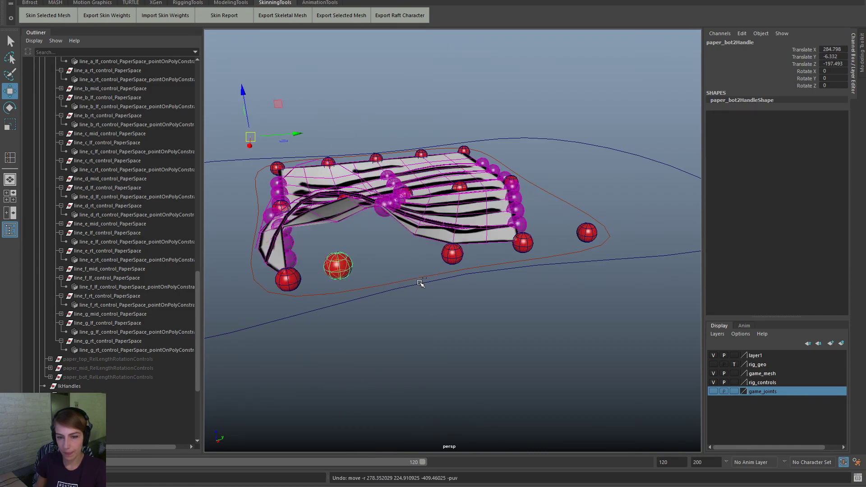
{"action": "left_click_drag", "start_coordinate": [833, 49], "coordinate": [830, 78]}
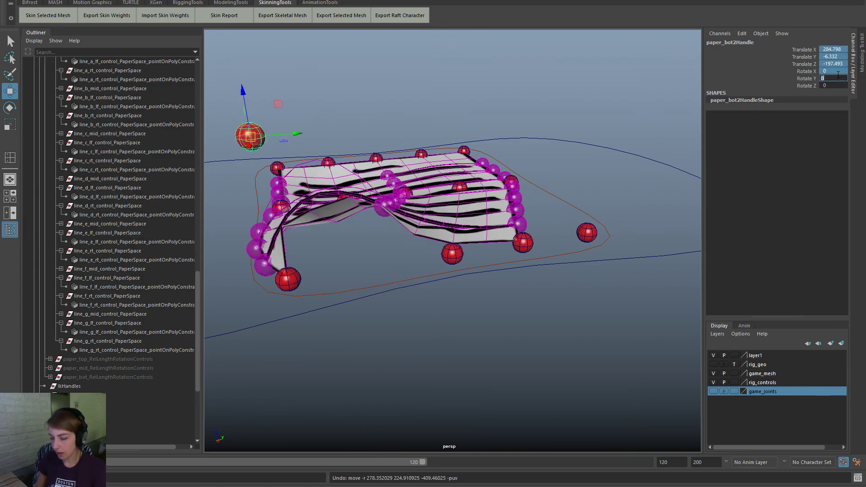
{"action": "type", "text": "0"}
{"action": "key", "text": "Return"}
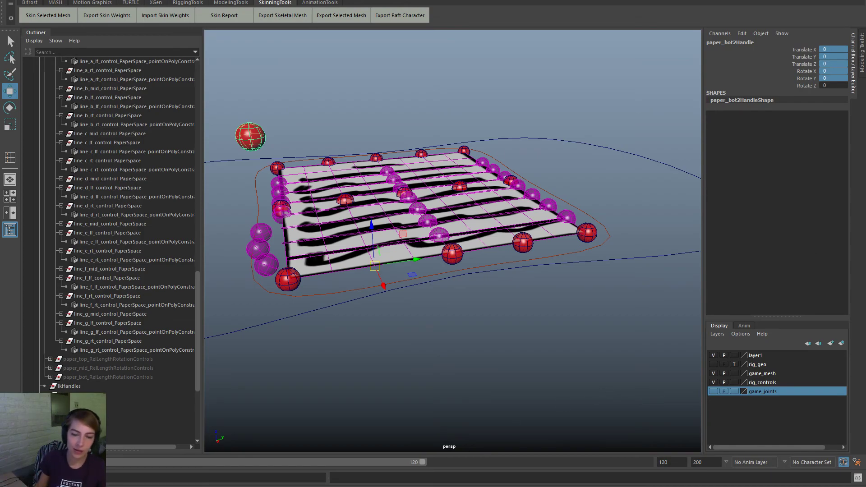
{"action": "left_click", "coordinate": [370, 384]}
{"action": "right_click_drag", "start_coordinate": [369, 324], "coordinate": [449, 344], "text": "alt"}
{"action": "left_click_drag", "start_coordinate": [449, 345], "coordinate": [463, 350], "text": "alt"}
{"action": "right_click_drag", "start_coordinate": [564, 357], "coordinate": [502, 339], "text": "alt"}
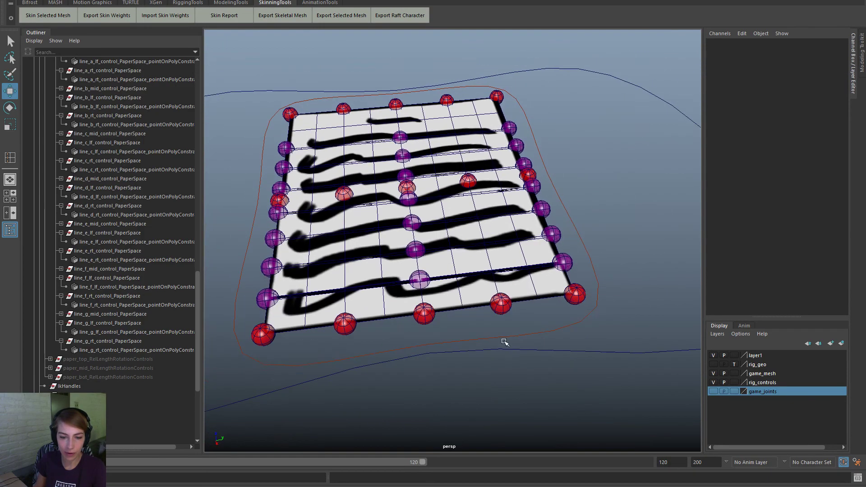
Step: Collapse the Rig and root_old hierarchies and select pCube1, the bar mesh nearest the paper's bottom edge
{"action": "scroll", "coordinate": [132, 312], "scroll_direction": "up", "scroll_amount": 8}
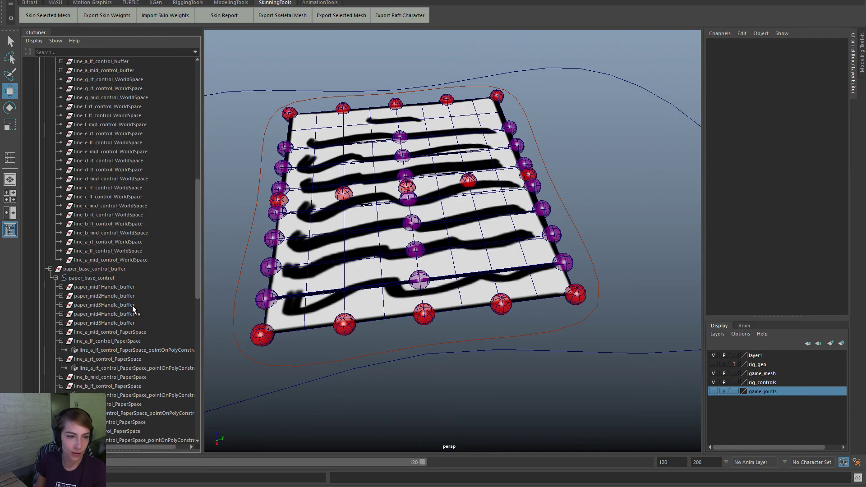
{"action": "scroll", "coordinate": [50, 197], "scroll_direction": "up", "scroll_amount": 15}
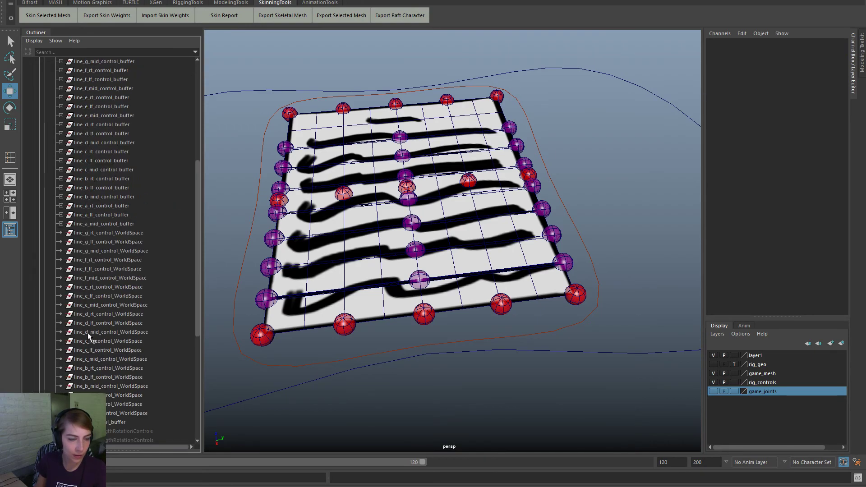
{"action": "left_click", "coordinate": [34, 171]}
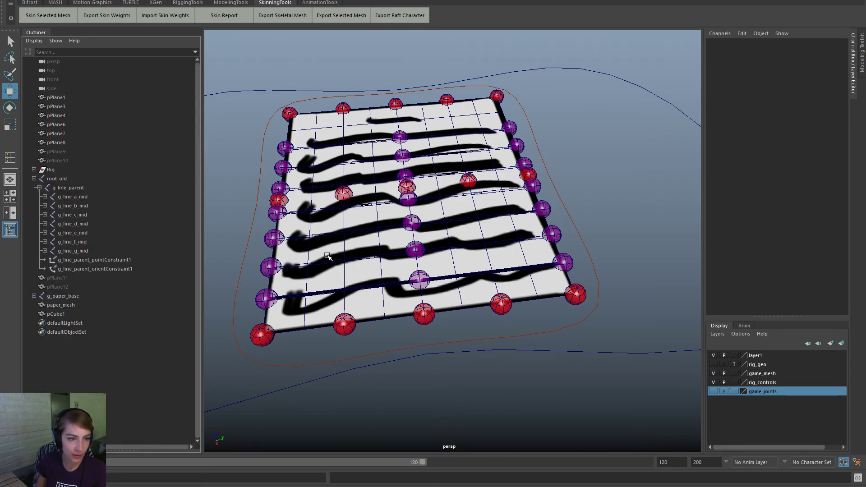
{"action": "left_click", "coordinate": [34, 178]}
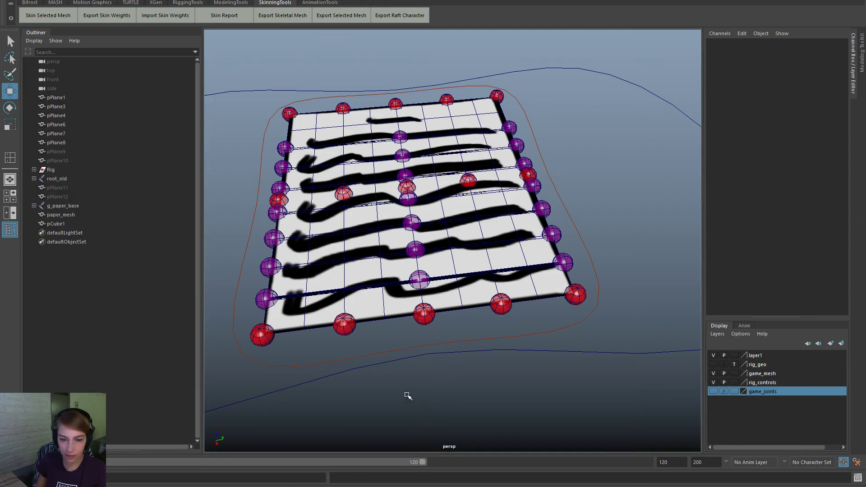
{"action": "middle_click_drag", "start_coordinate": [406, 396], "coordinate": [466, 308], "text": "alt"}
{"action": "left_click", "coordinate": [425, 277]}
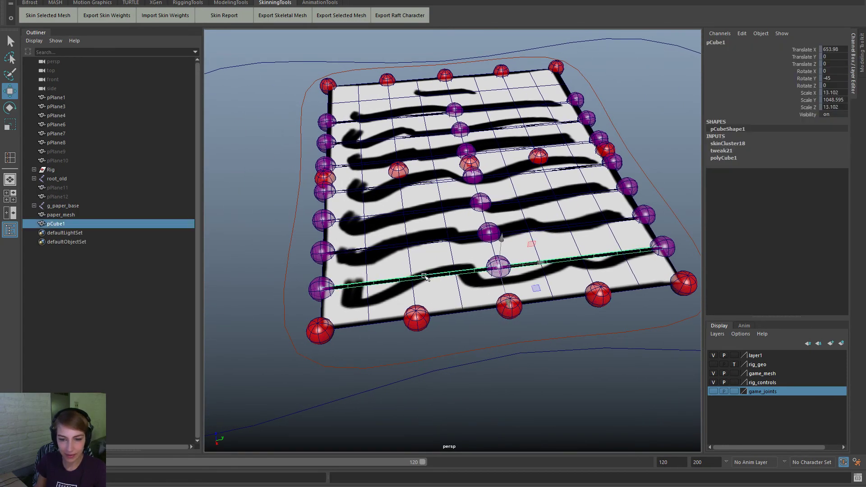
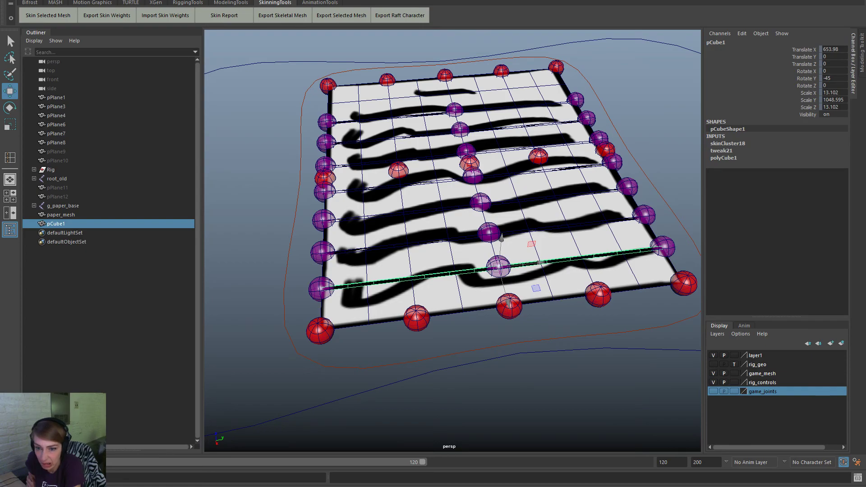
Step: Hide the layer1, game_mesh and rig_controls layers, select g_paper_base and show the game_joints layer
{"action": "left_click", "coordinate": [714, 356]}
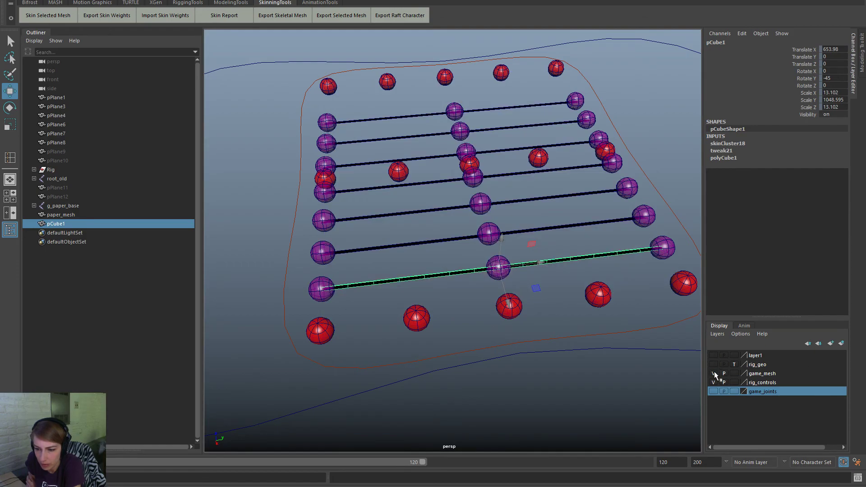
{"action": "left_click", "coordinate": [713, 374]}
{"action": "left_click", "coordinate": [713, 383]}
{"action": "left_click", "coordinate": [81, 215]}
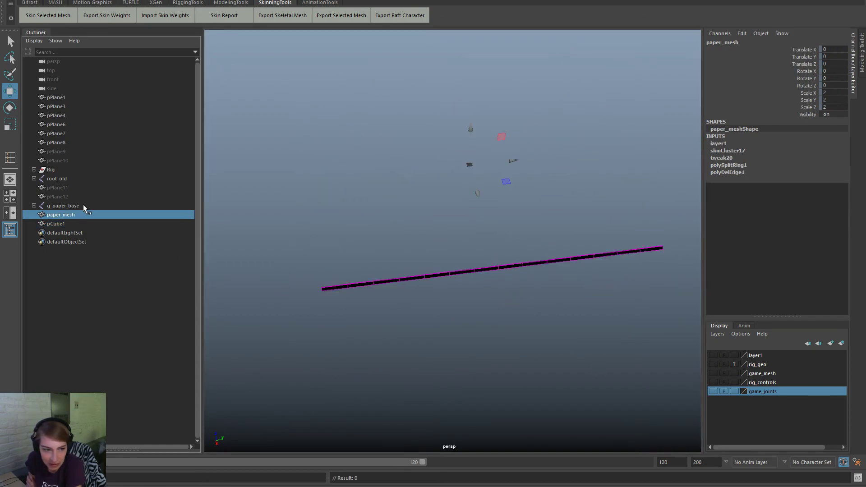
{"action": "left_click", "coordinate": [83, 206]}
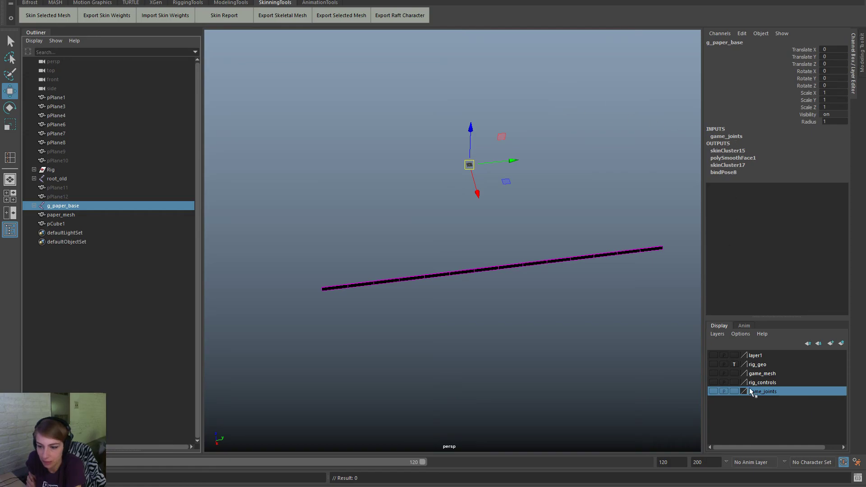
{"action": "left_click", "coordinate": [714, 392]}
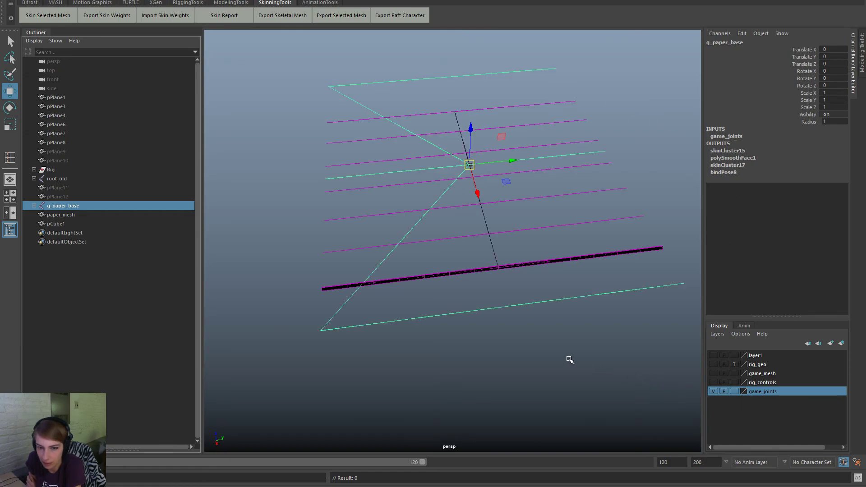
Step: Examine the g_line_f_mid joint under root_old, its g_line_f_lf and g_line_f_rt children and their constraints
{"action": "left_click", "coordinate": [357, 251]}
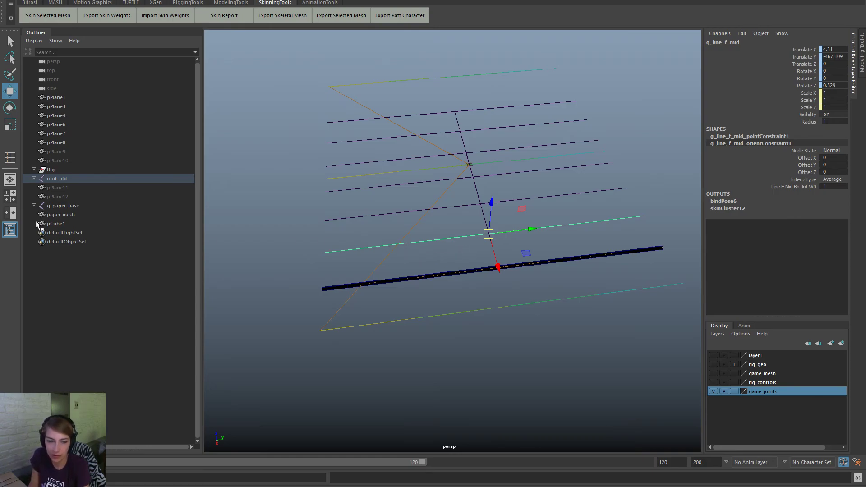
{"action": "key", "text": "f"}
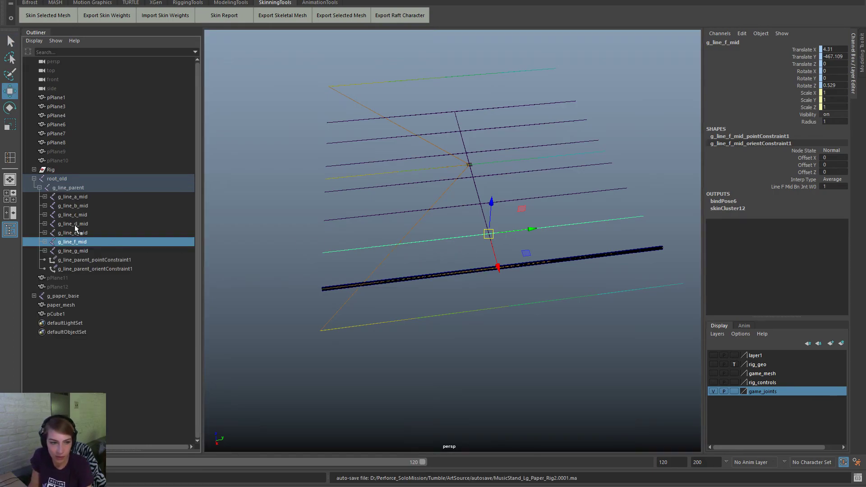
{"action": "left_click", "coordinate": [44, 242]}
{"action": "left_click", "coordinate": [105, 250]}
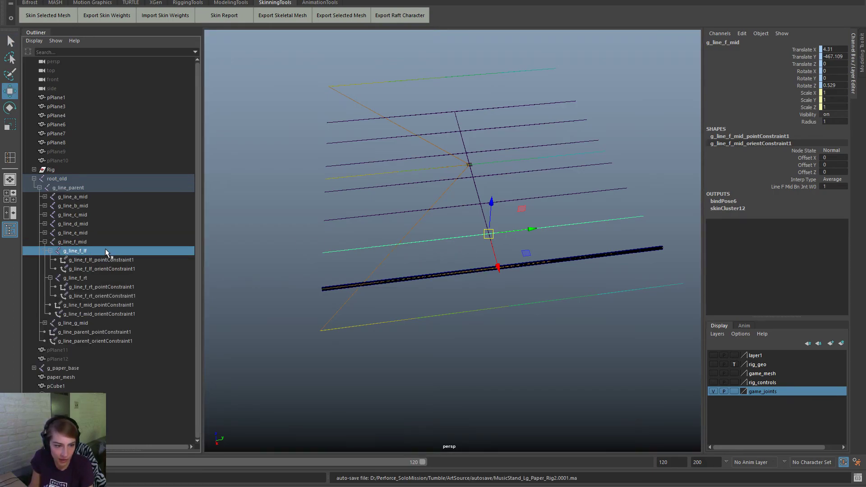
{"action": "left_click", "coordinate": [50, 251]}
{"action": "left_click", "coordinate": [50, 259]}
{"action": "left_click", "coordinate": [133, 259]}
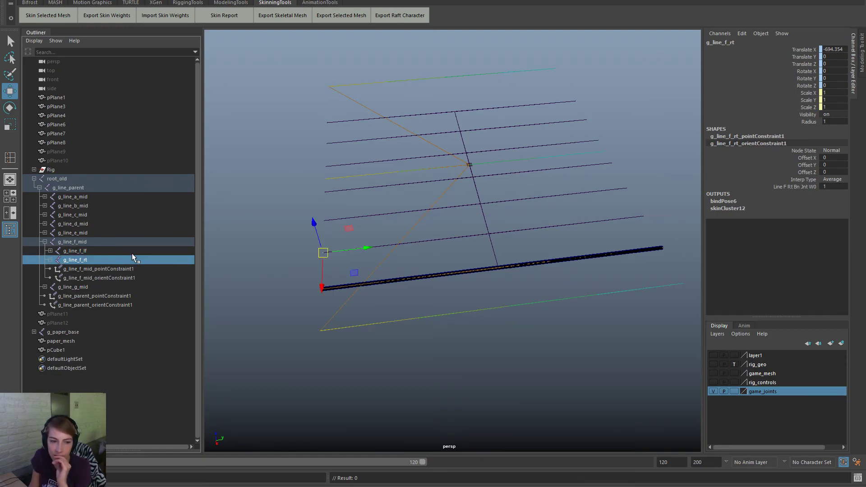
{"action": "left_click", "coordinate": [142, 251]}
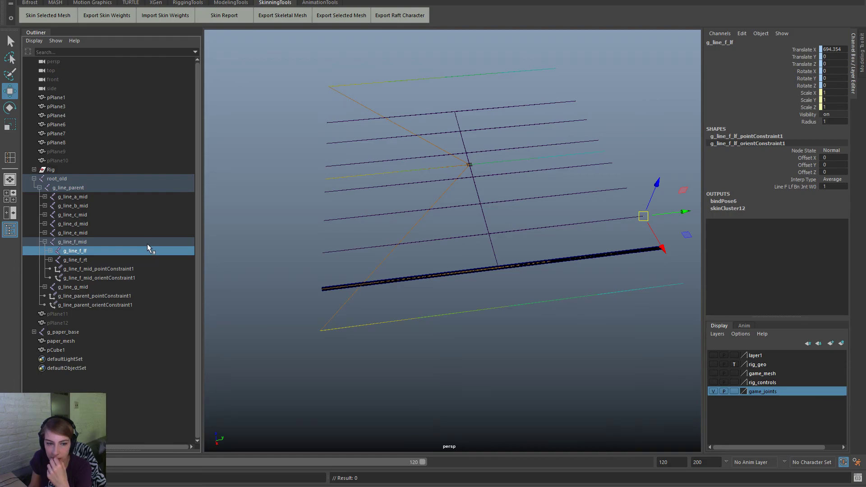
{"action": "left_click", "coordinate": [131, 260]}
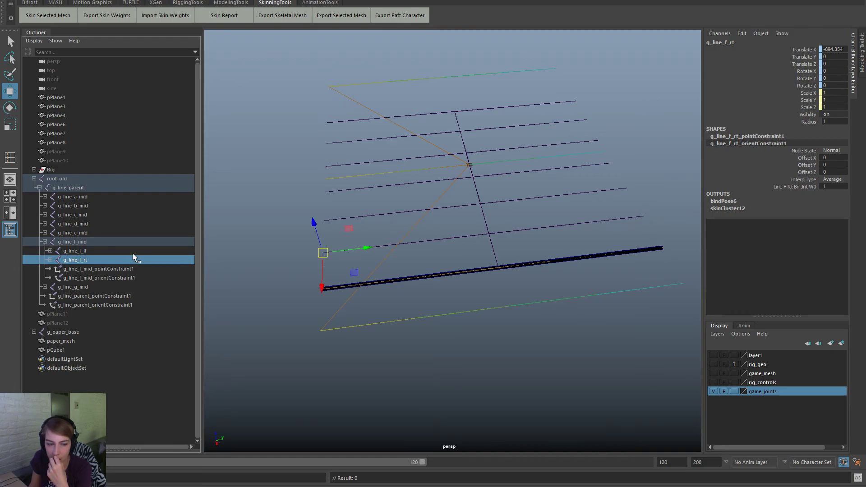
{"action": "left_click", "coordinate": [49, 261]}
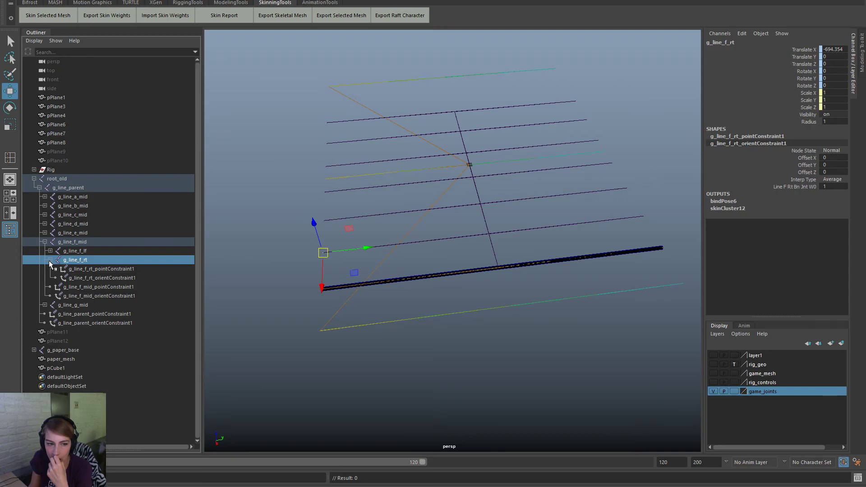
{"action": "left_click", "coordinate": [50, 260]}
{"action": "left_click", "coordinate": [44, 242]}
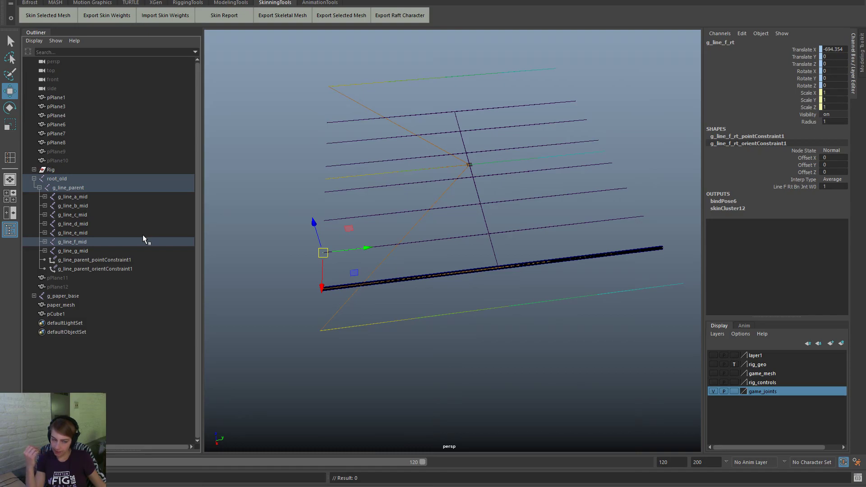
Step: Turn off the visibility of the root_old joint
{"action": "left_click", "coordinate": [108, 176]}
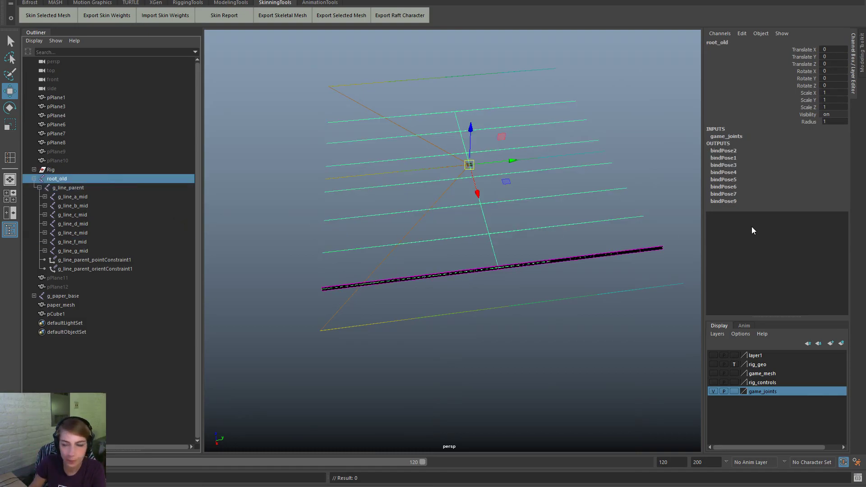
{"action": "left_click", "coordinate": [842, 115]}
{"action": "type", "text": "0"}
{"action": "key", "text": "Return"}
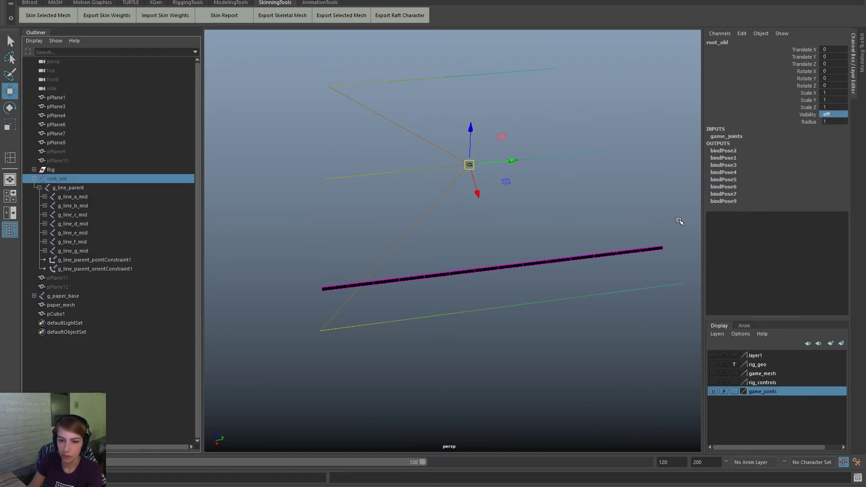
Step: Expand the Rig hierarchy through Scaler and Joints to reveal the line joints under line_parent_bnJnt
{"action": "left_click", "coordinate": [555, 316]}
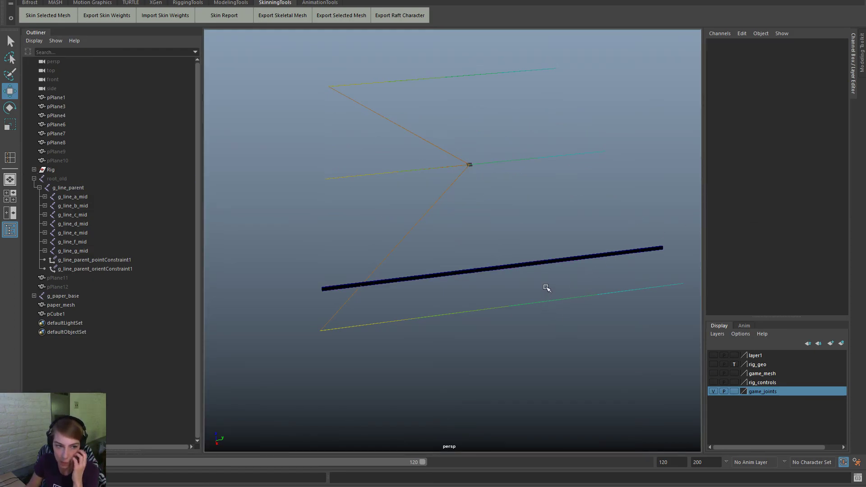
{"action": "left_click", "coordinate": [34, 169]}
{"action": "left_click", "coordinate": [39, 178]}
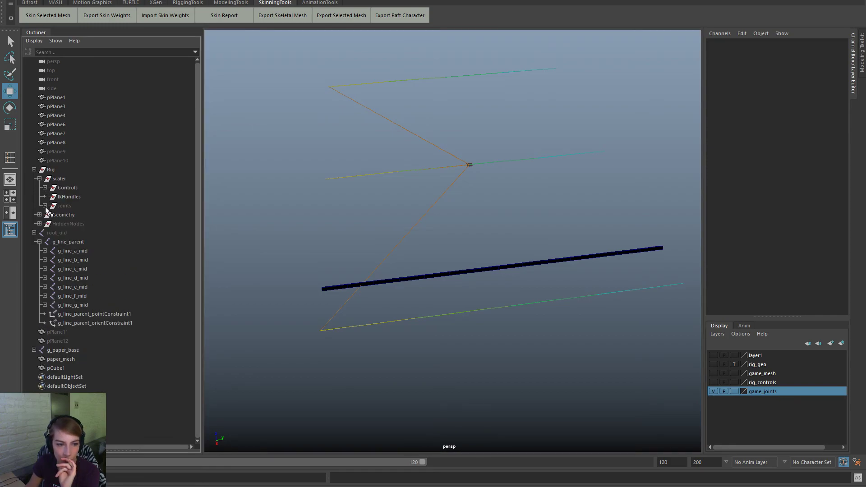
{"action": "left_click", "coordinate": [45, 205]}
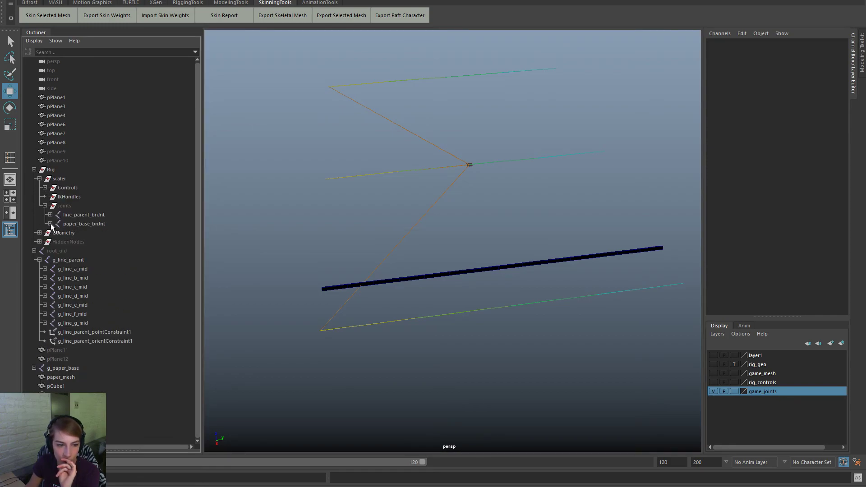
{"action": "left_click", "coordinate": [50, 215]}
{"action": "left_click", "coordinate": [111, 224]}
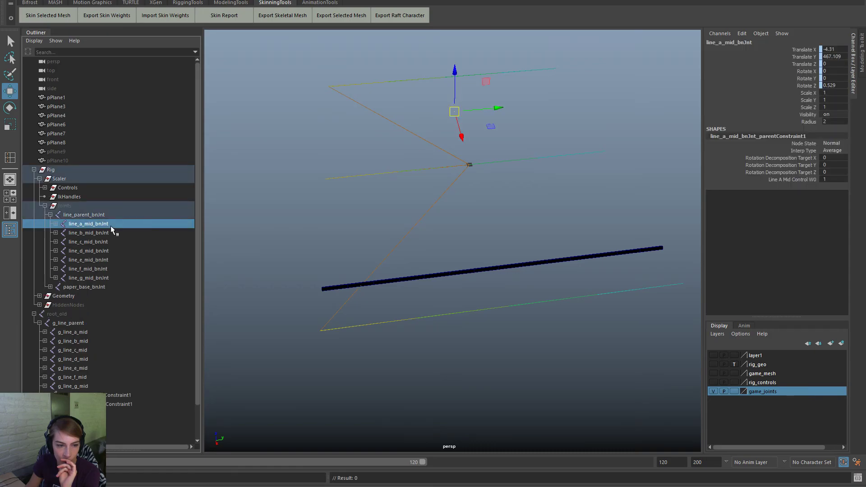
Step: Select line_g_mid_bnJnt and expand it along with its child joints line_g_lf_bnJnt and line_g_rt_bnJnt
{"action": "left_click", "coordinate": [72, 278]}
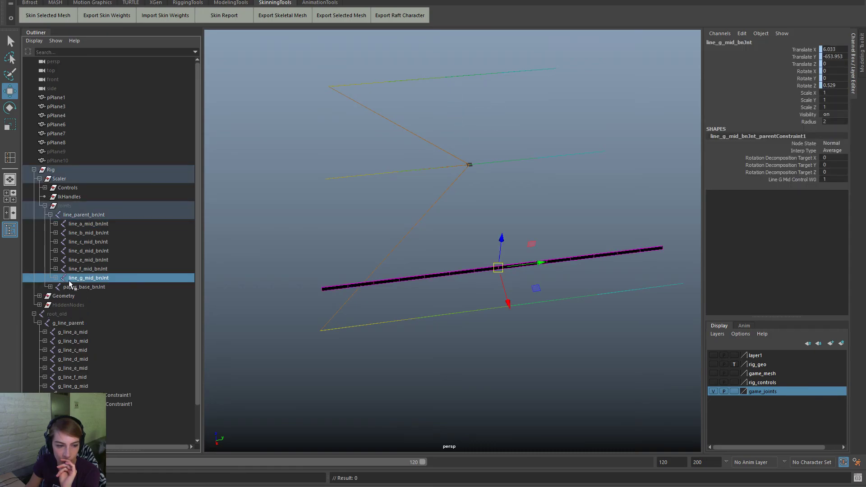
{"action": "left_click", "coordinate": [55, 278]}
{"action": "left_click", "coordinate": [61, 287]}
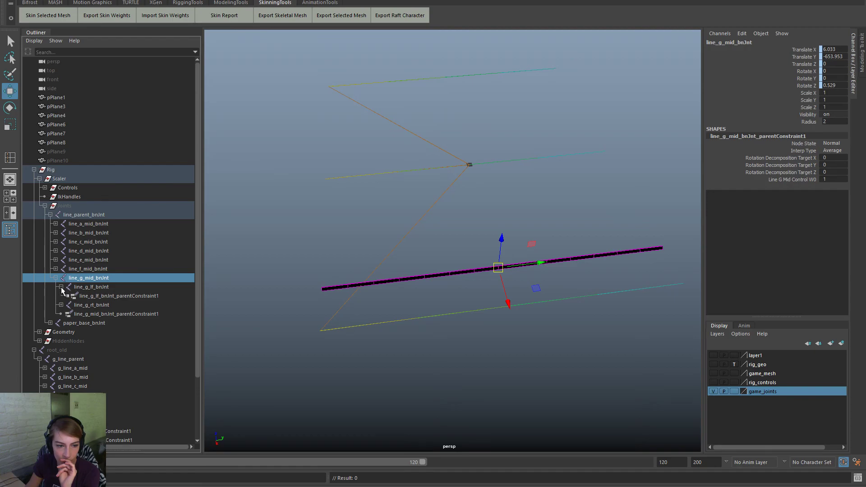
{"action": "left_click", "coordinate": [61, 305]}
Step: Duplicate the line_g_lf_bnJnt joint and rename the copy line_g_midlf_bnJnt
{"action": "left_click", "coordinate": [131, 289]}
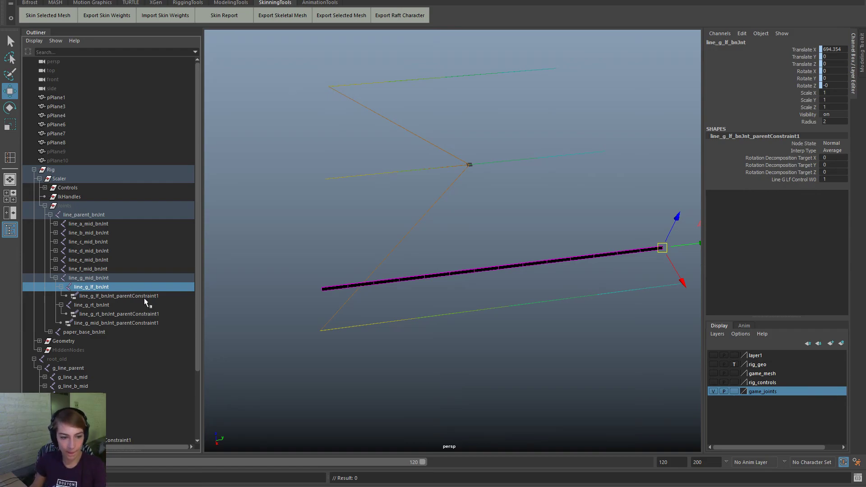
{"action": "key", "text": "ctrl+d"}
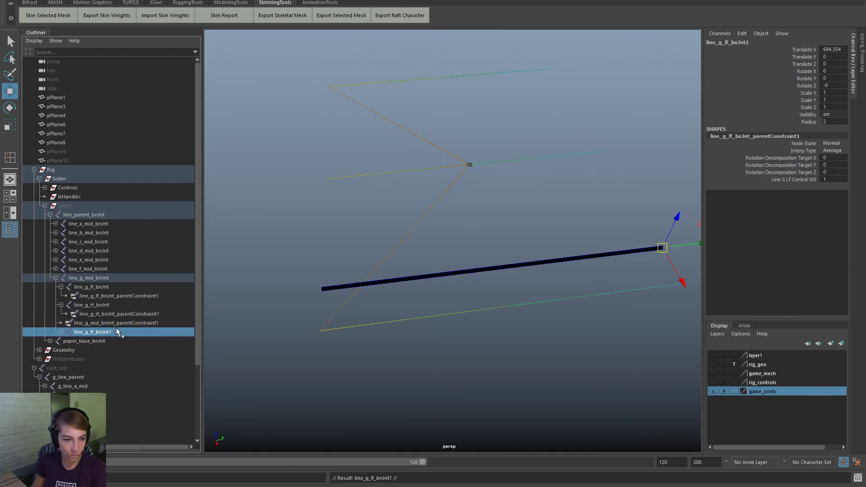
{"action": "double_click", "coordinate": [108, 331]}
{"action": "left_click", "coordinate": [93, 333]}
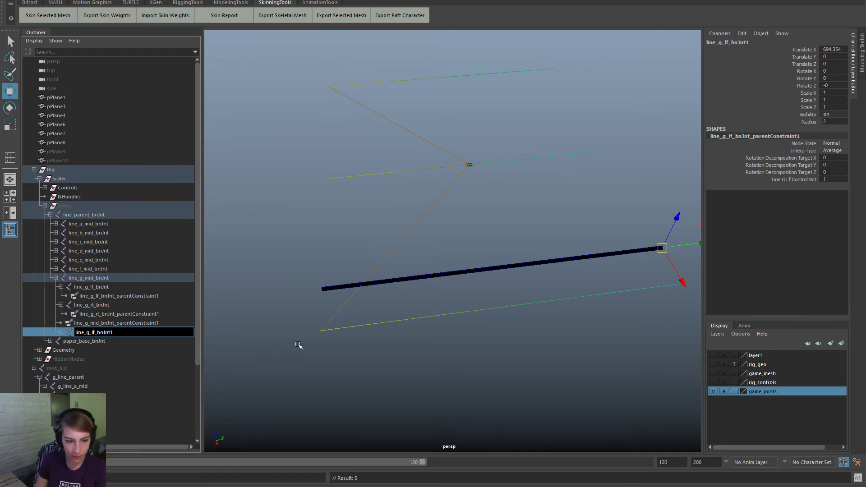
{"action": "type", "text": "mid_"}
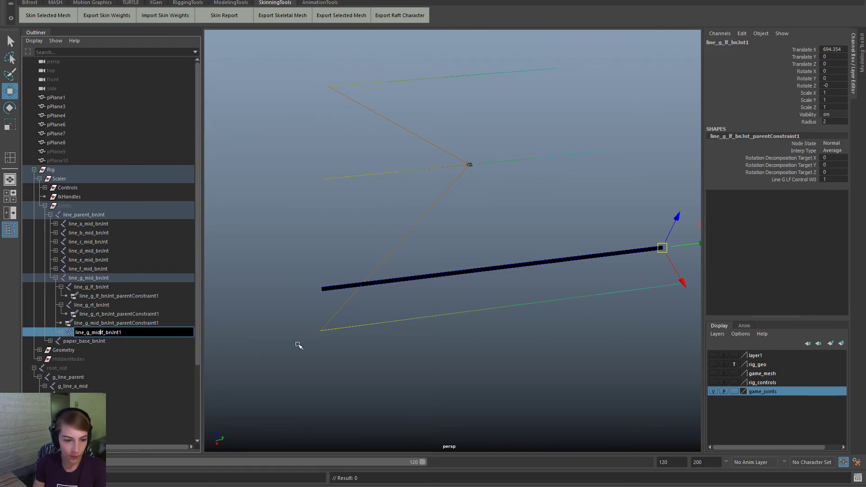
{"action": "key", "text": "BackSpace"}
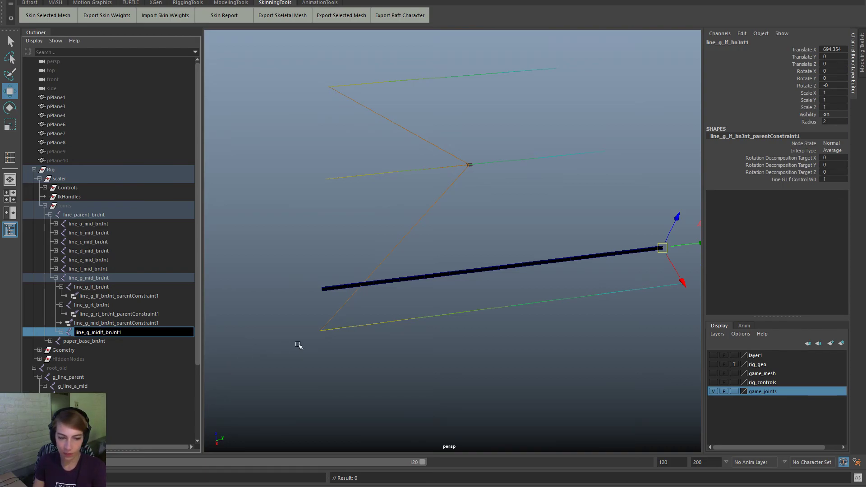
{"action": "key", "text": "BackSpace"}
{"action": "key", "text": "BackSpace"}
{"action": "key", "text": "BackSpace"}
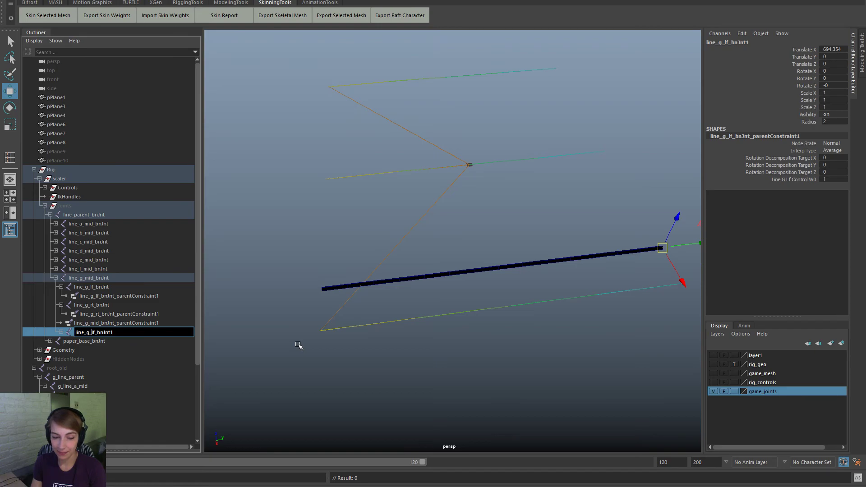
{"action": "type", "text": "mid"}
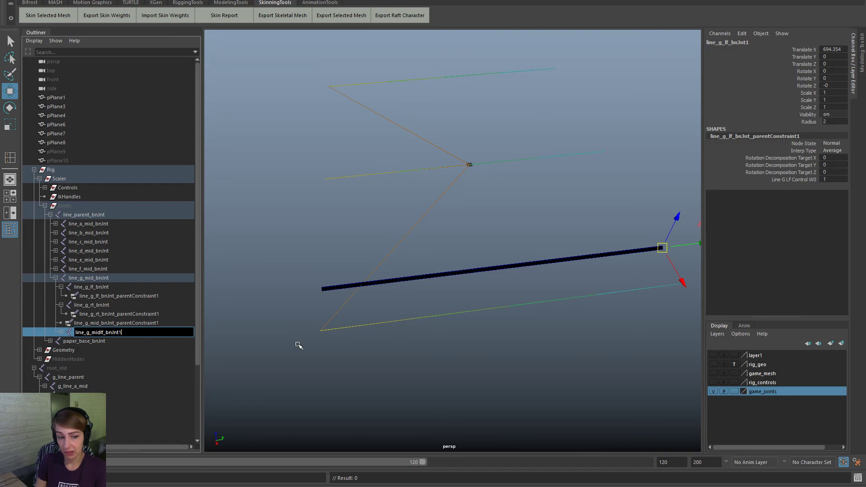
{"action": "key", "text": "BackSpace"}
{"action": "key", "text": "Return"}
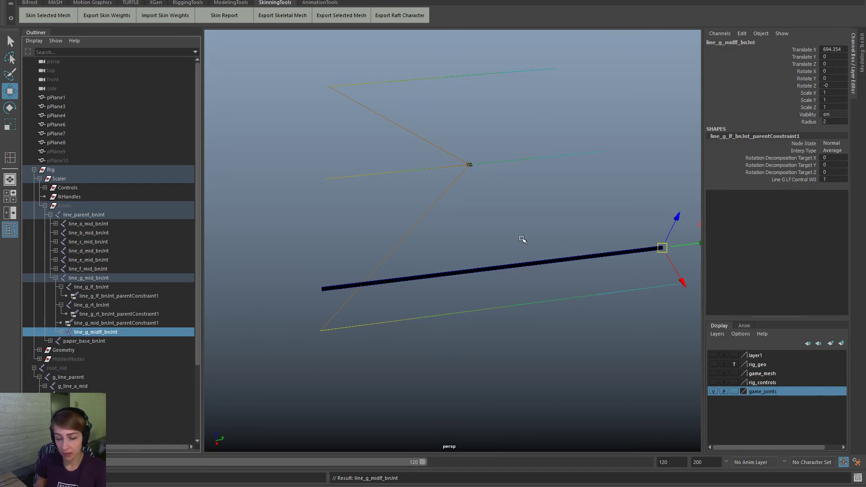